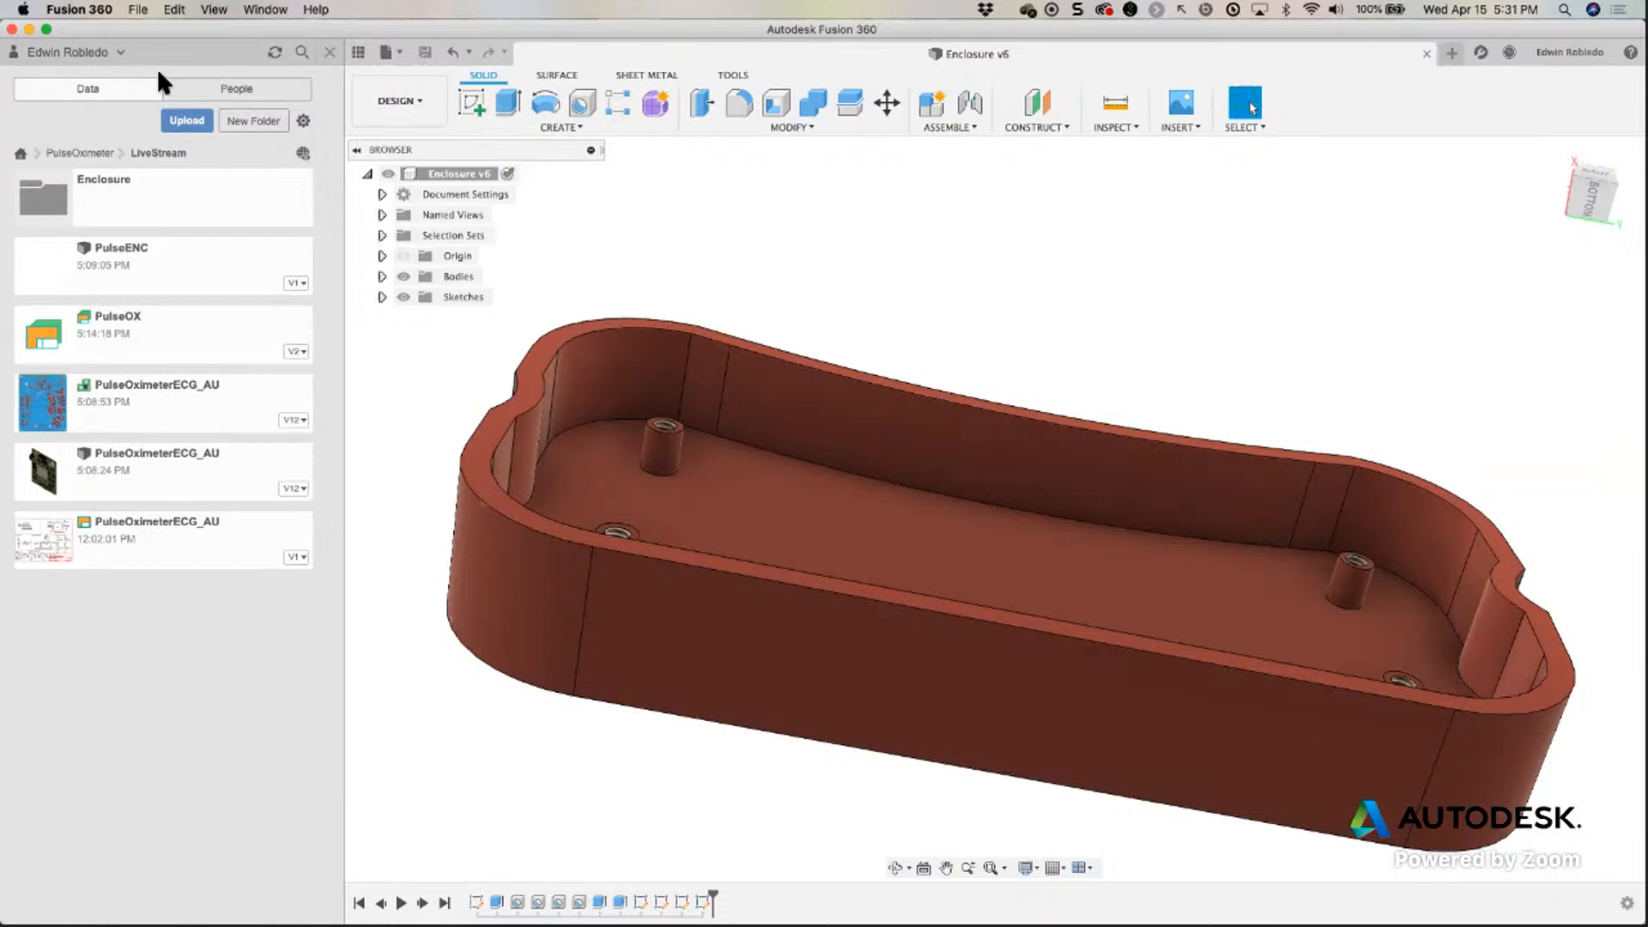
Look through the Enclosure folder's designs in the LiveStream project and inspect the open enclosure's interior and mounting posts.
click(148, 204)
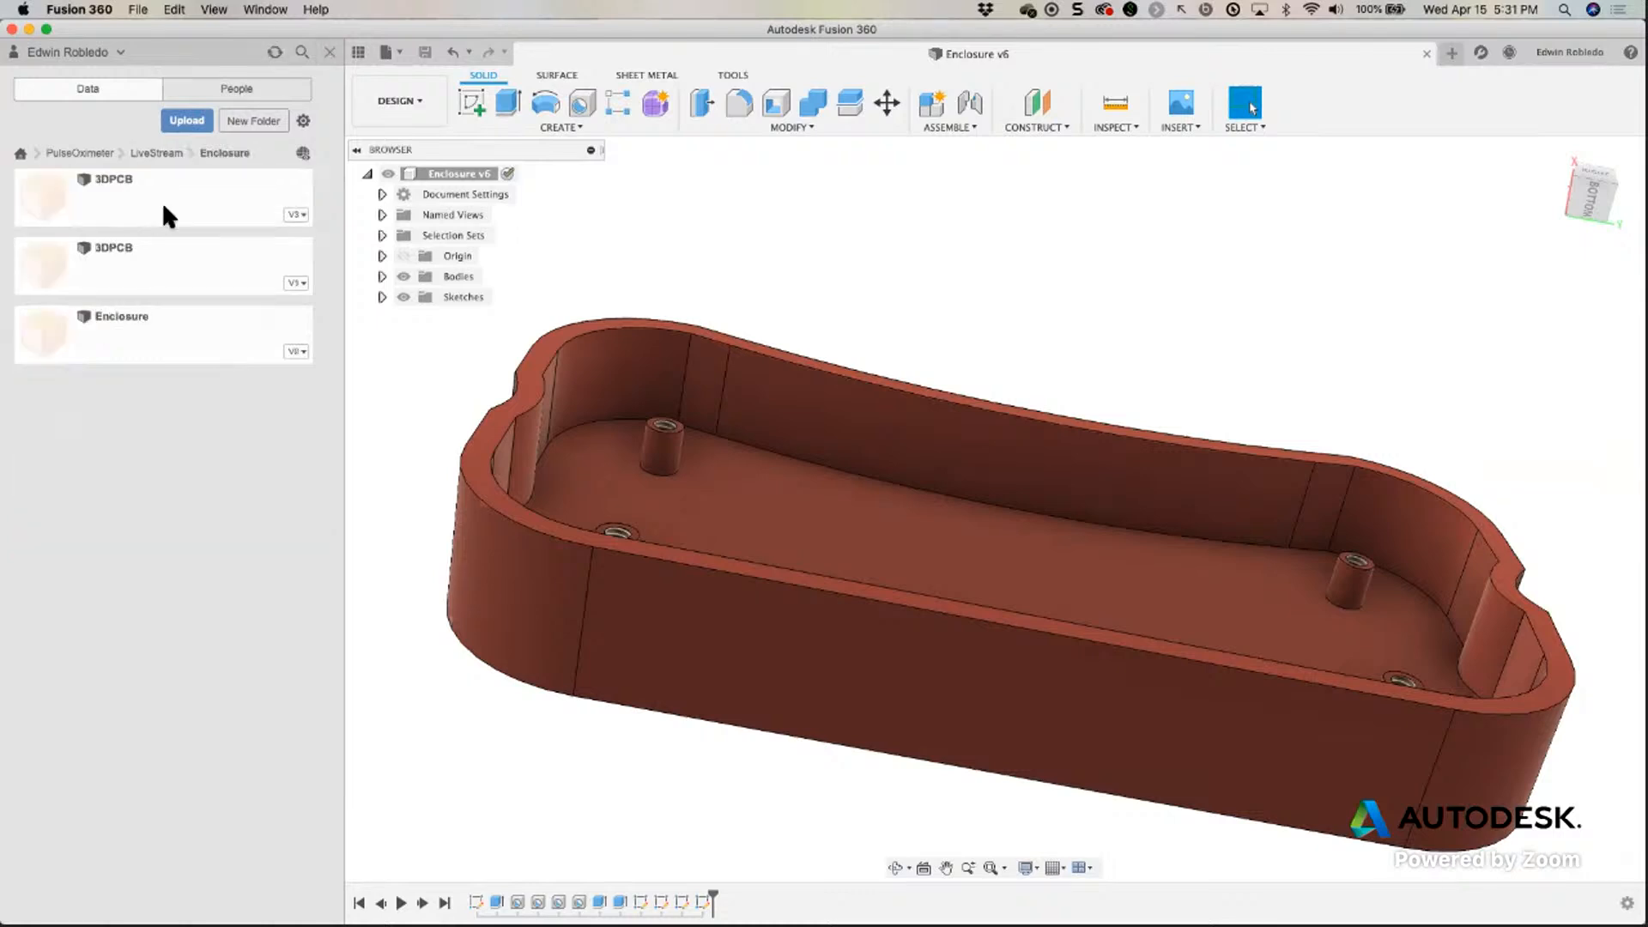
click(329, 52)
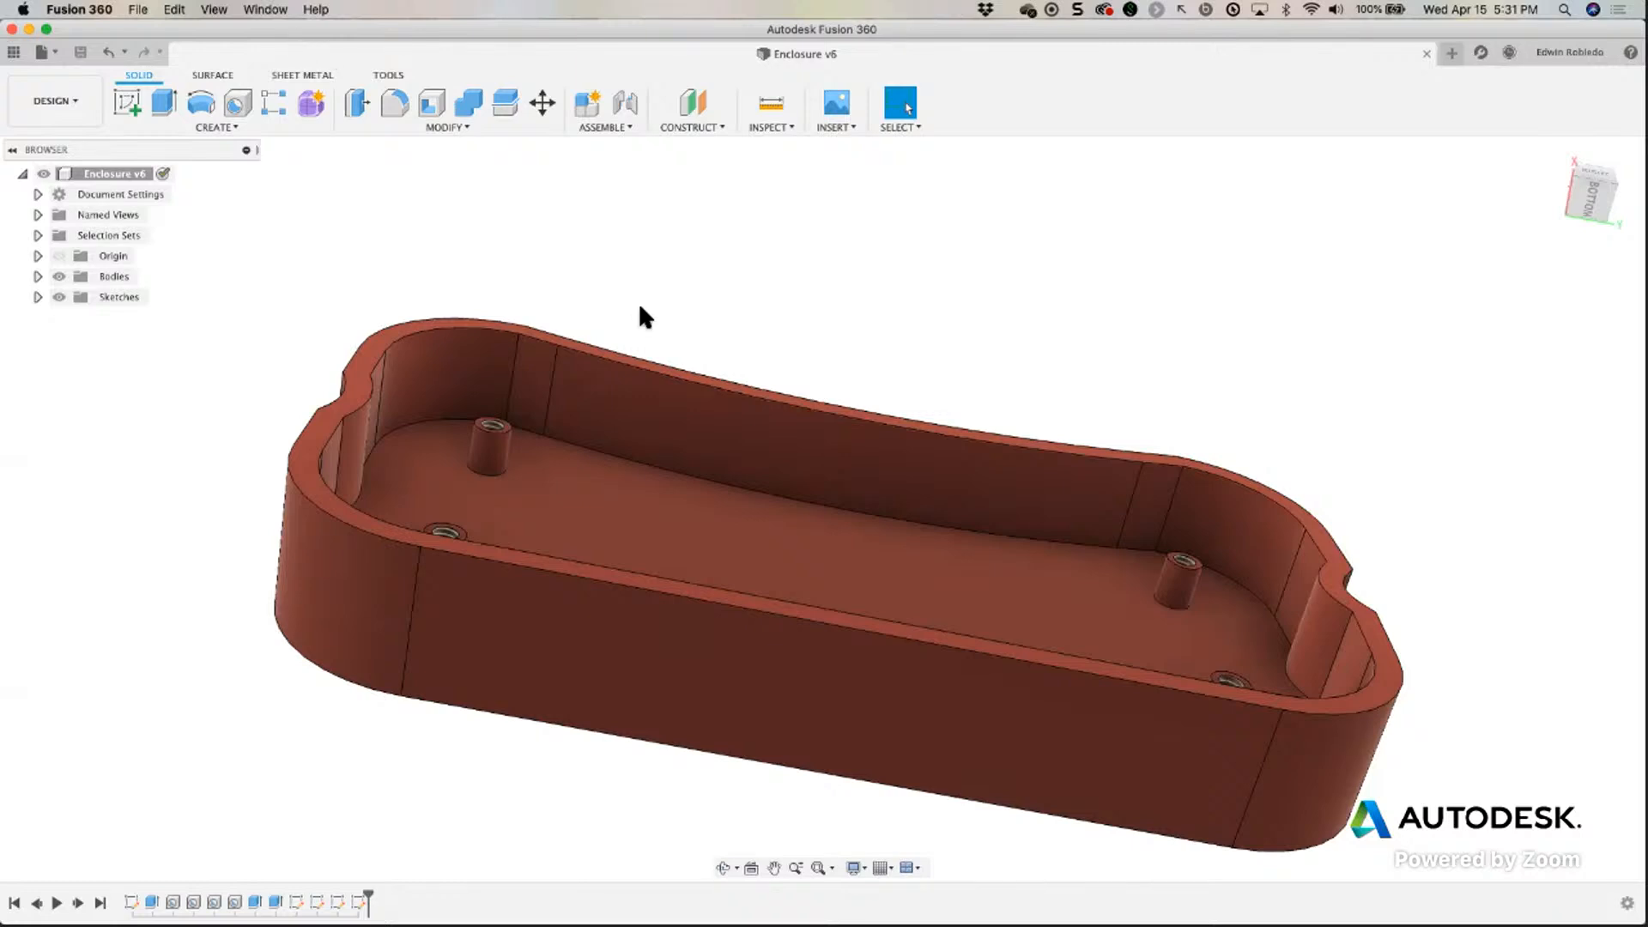
shift+middle_drag(640, 307, 636, 386)
scroll(635, 386, up, 3)
scroll(635, 387, down, 3)
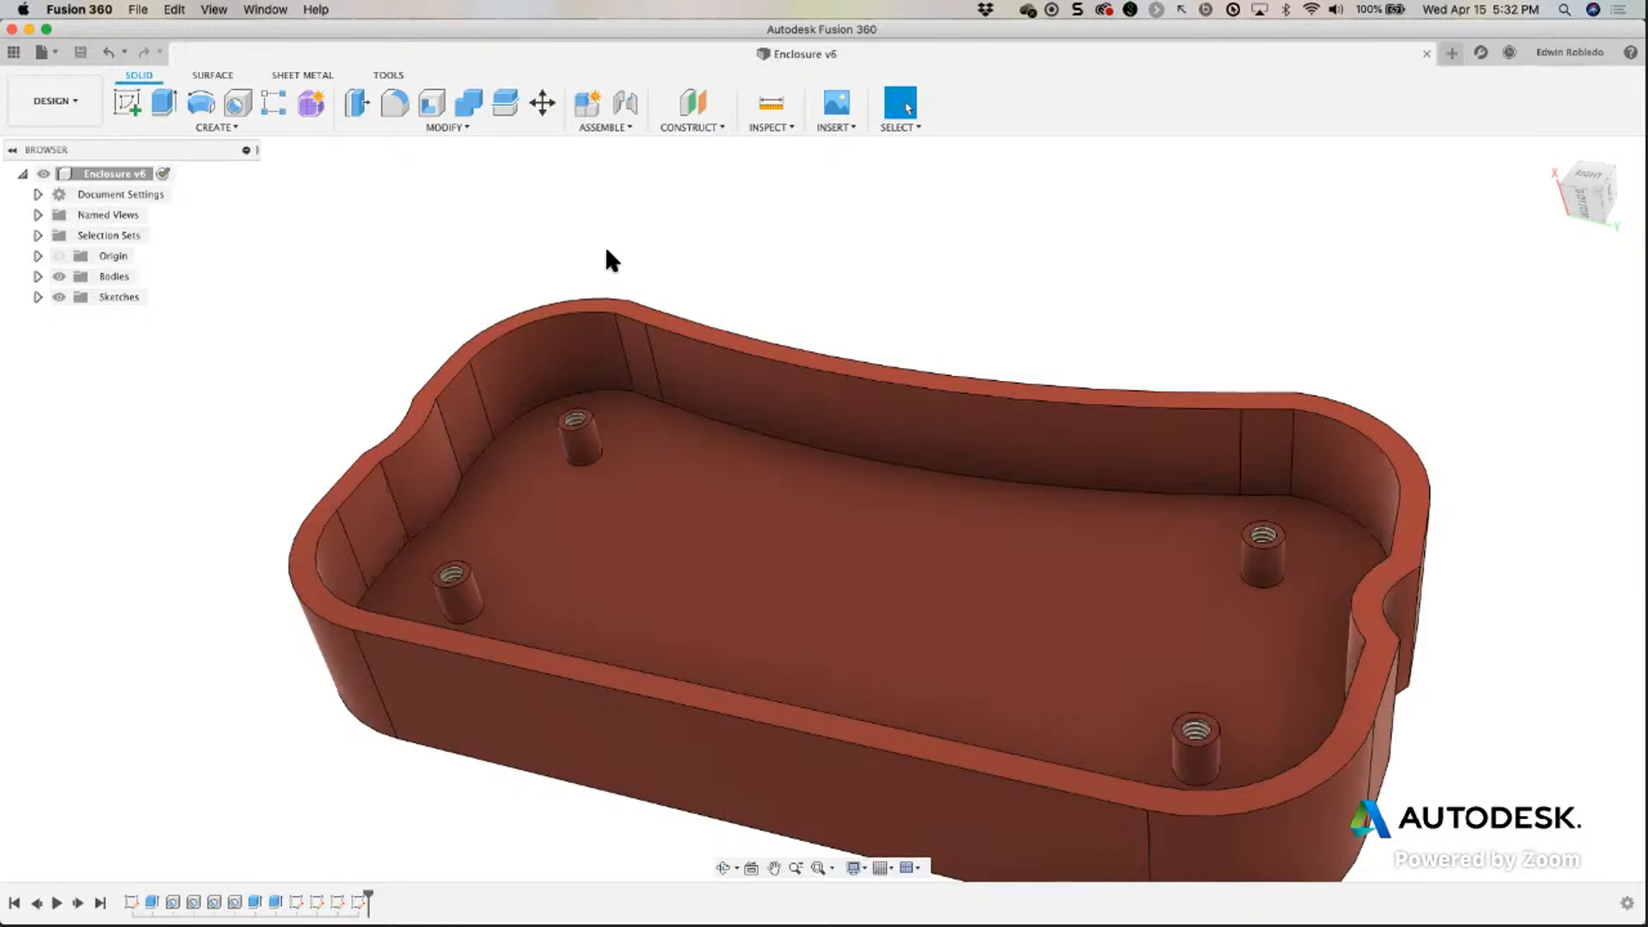
shift+middle_drag(606, 249, 617, 250)
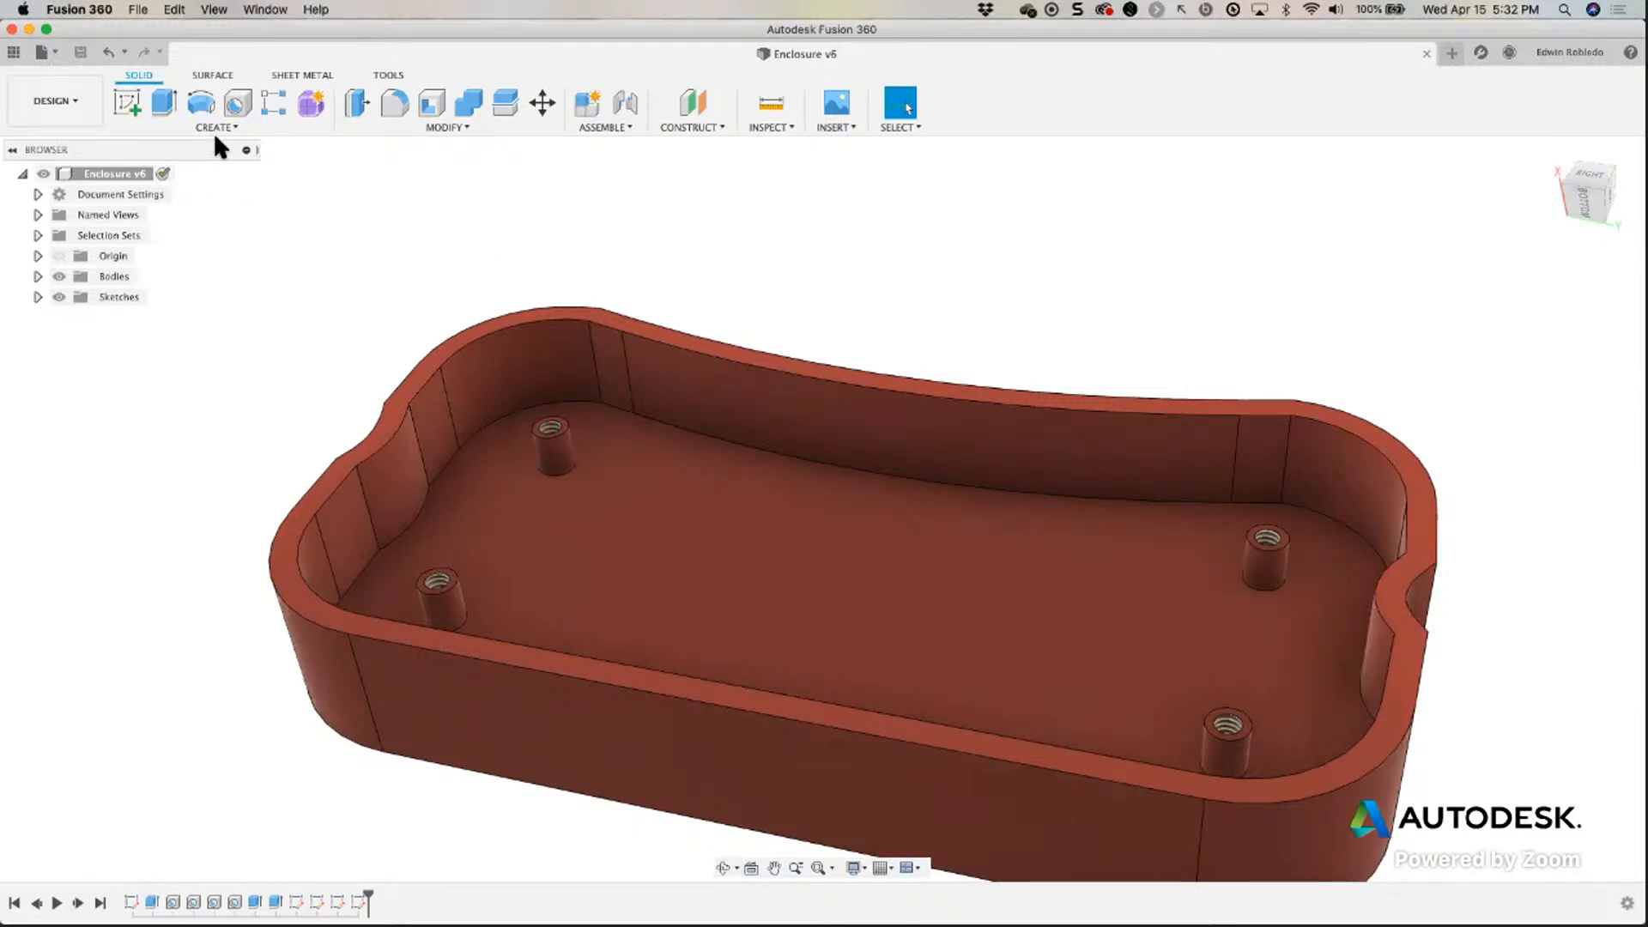
Create a sketch on the top face of one mounting post inside the enclosure and finish it without drawing anything.
click(131, 109)
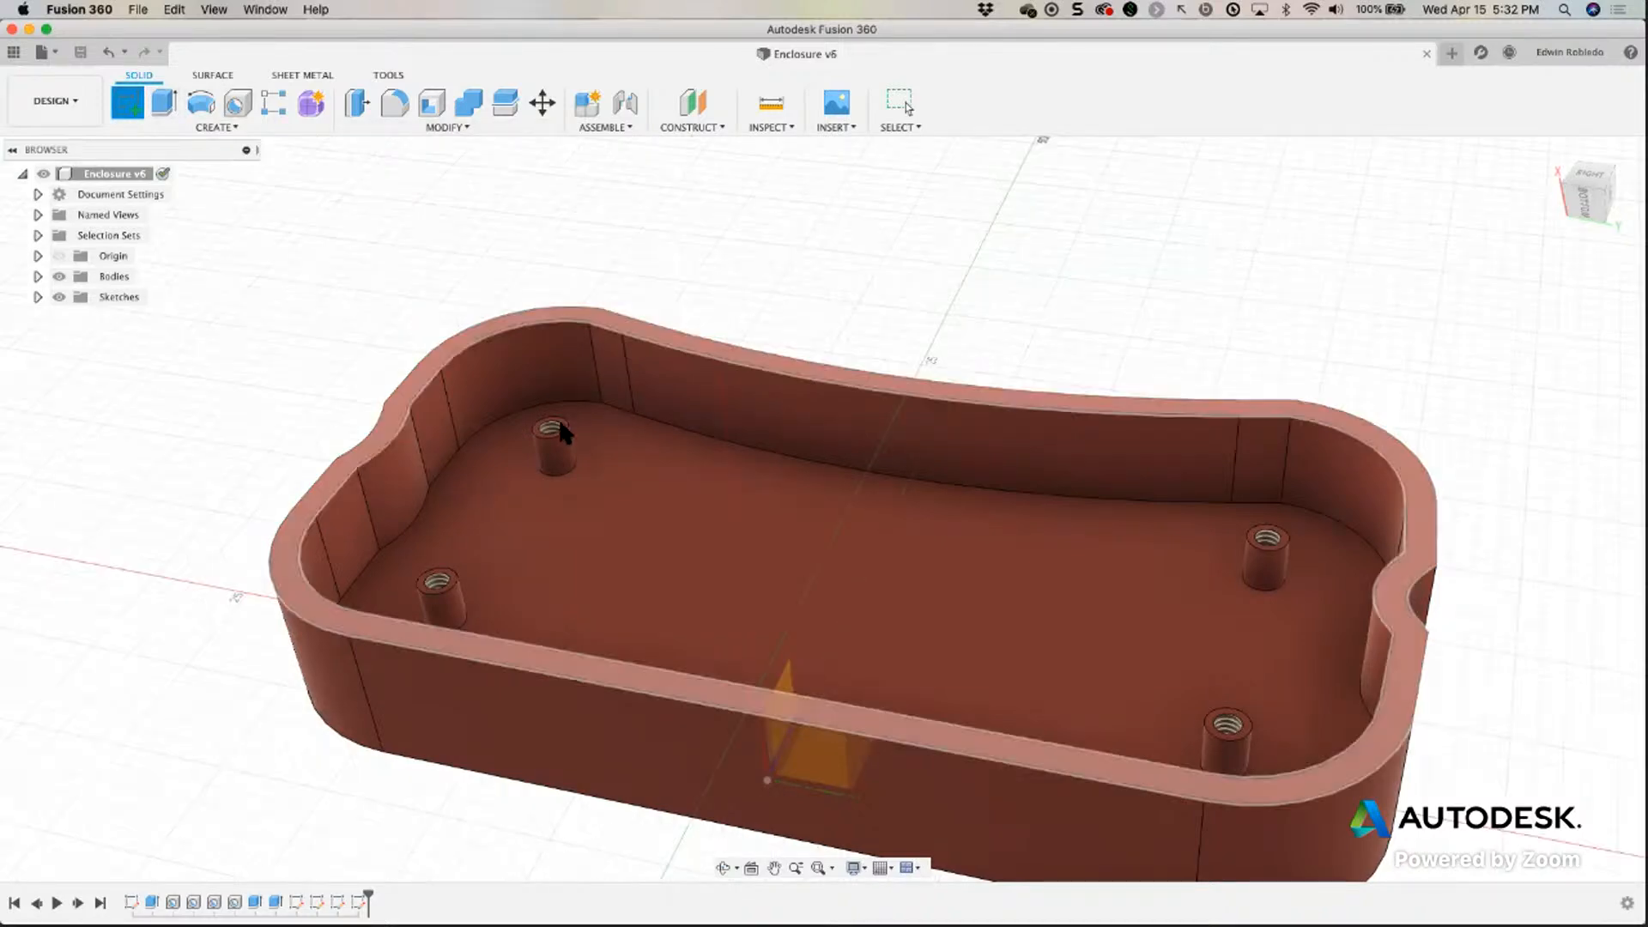
scroll(562, 423, up, 3)
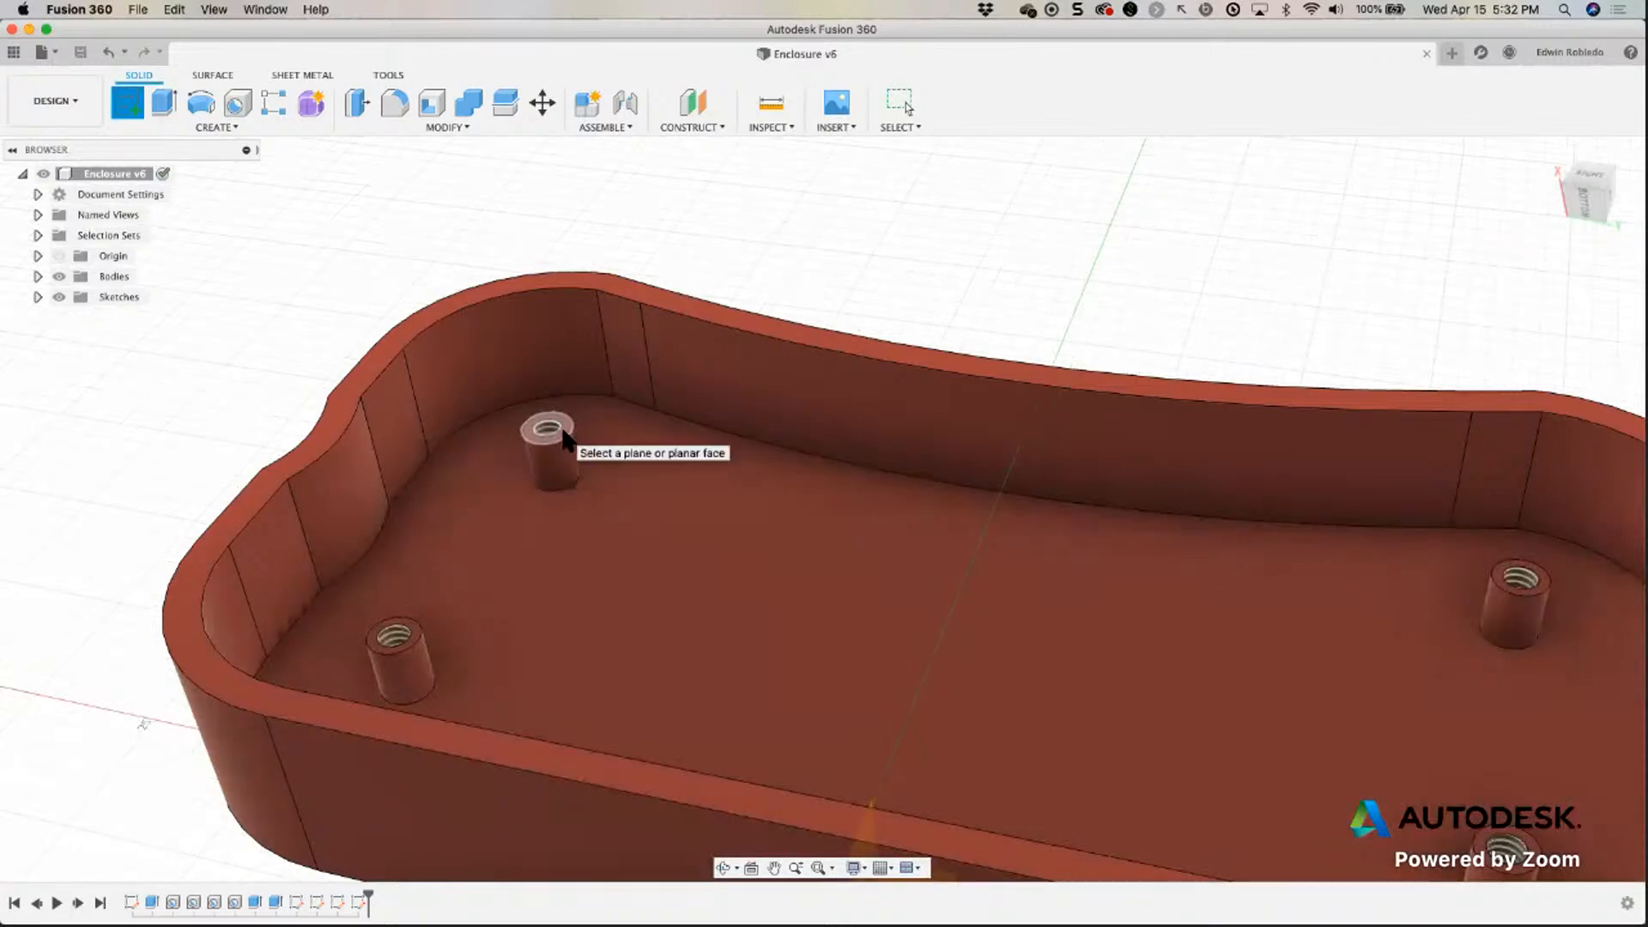
click(564, 434)
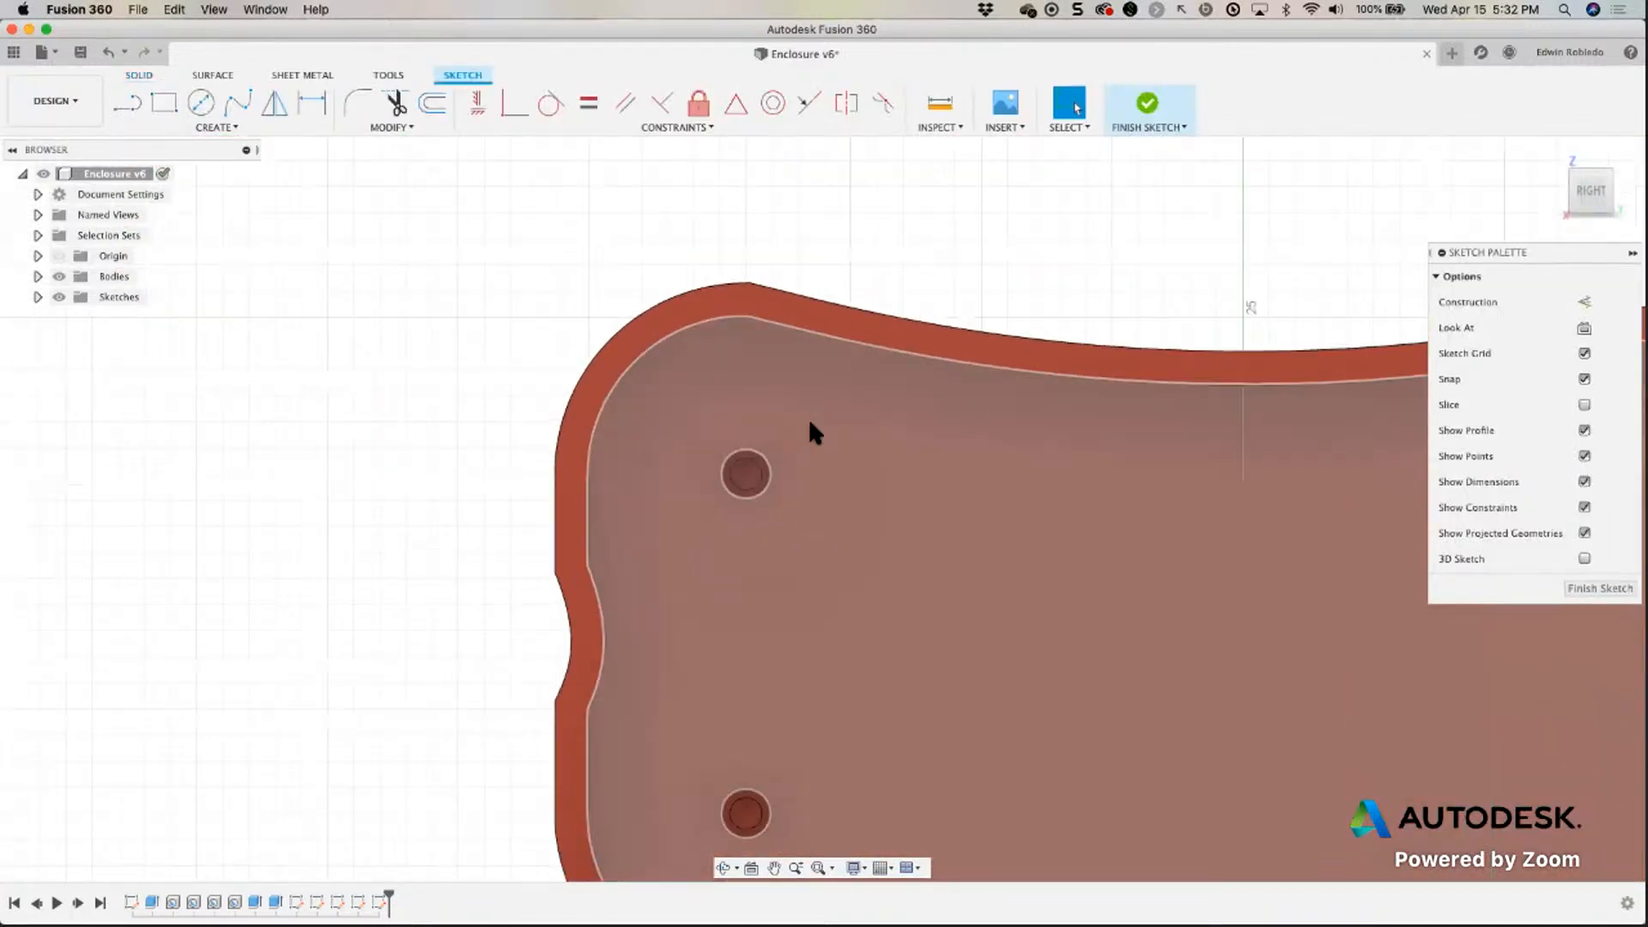
scroll(809, 423, down, 3)
mouse_move(762, 435)
middle_down()
mouse_move(420, 357)
mouse_move(435, 357)
middle_up()
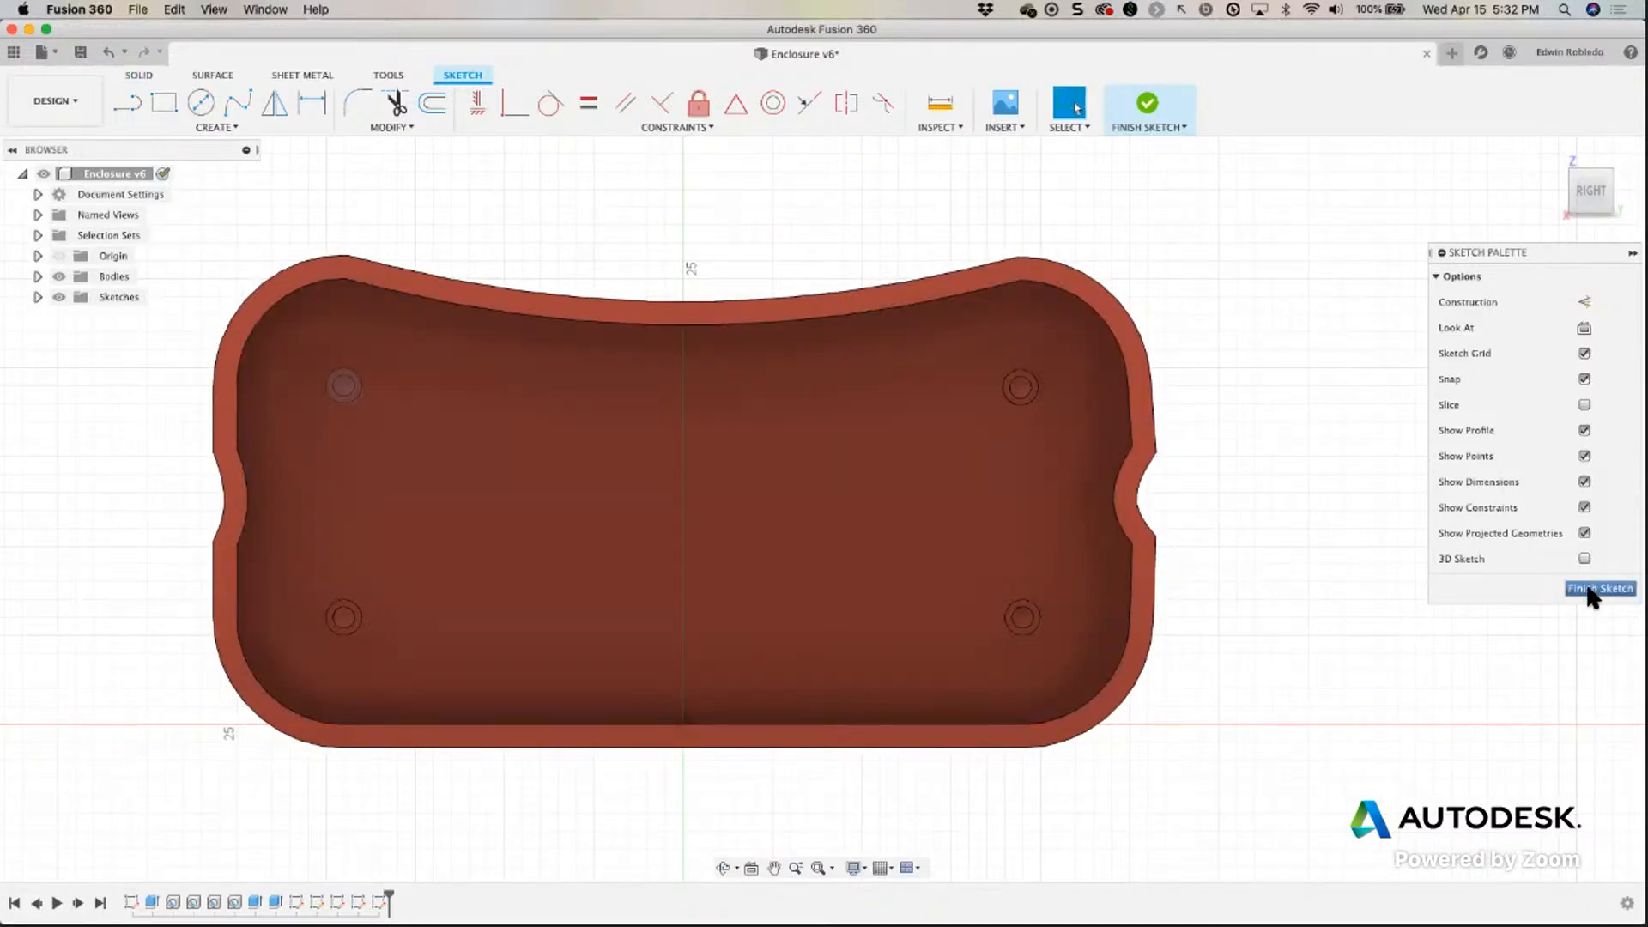
mouse_move(1145, 449)
middle_down()
mouse_move(1192, 471)
mouse_move(1096, 471)
mouse_move(1097, 424)
mouse_move(1578, 574)
middle_up()
click(1584, 588)
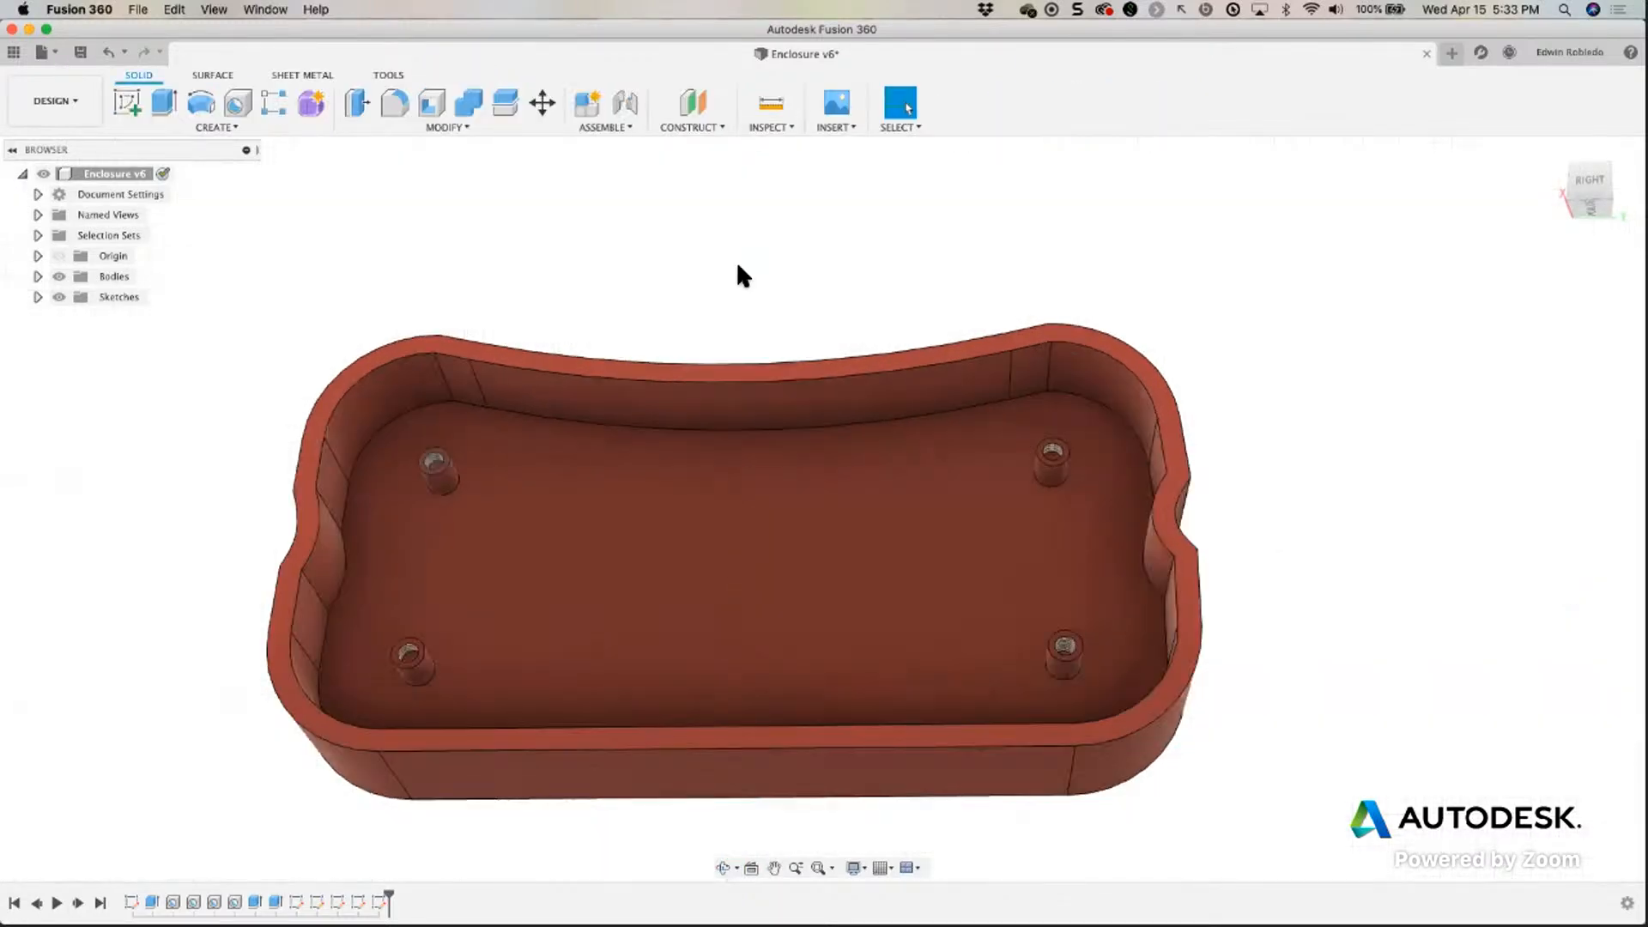
Start creating a 3D PCB and show Sketch1 as the source for its board profile, keeping Sketch5 and Sketch6 hidden.
click(36, 297)
click(36, 297)
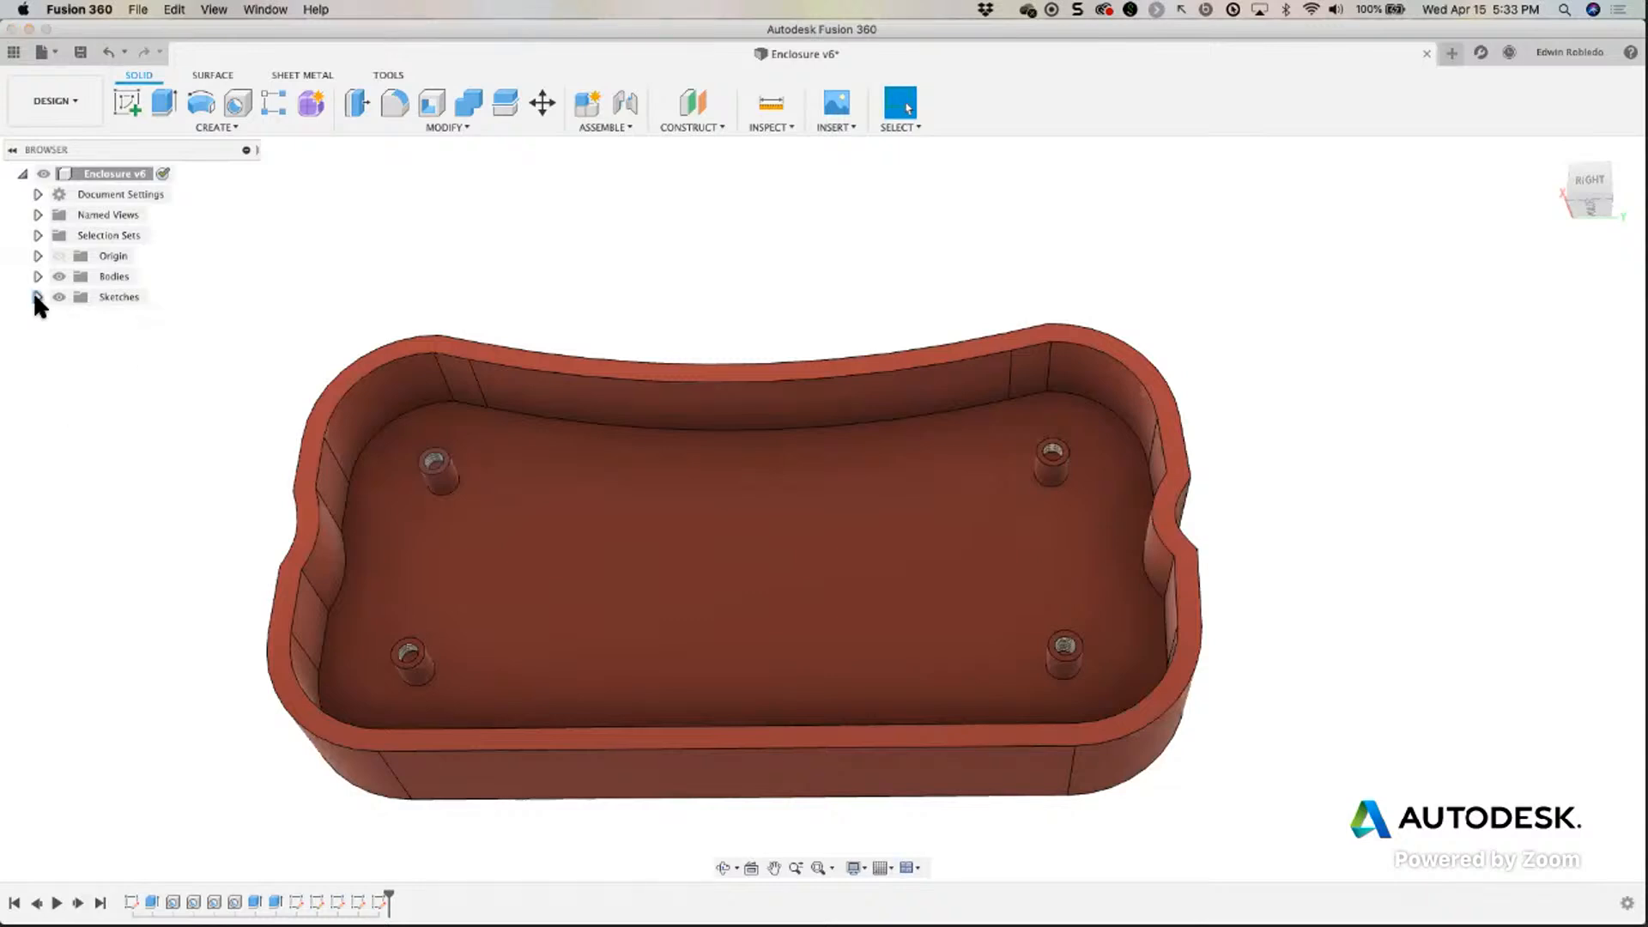
click(196, 128)
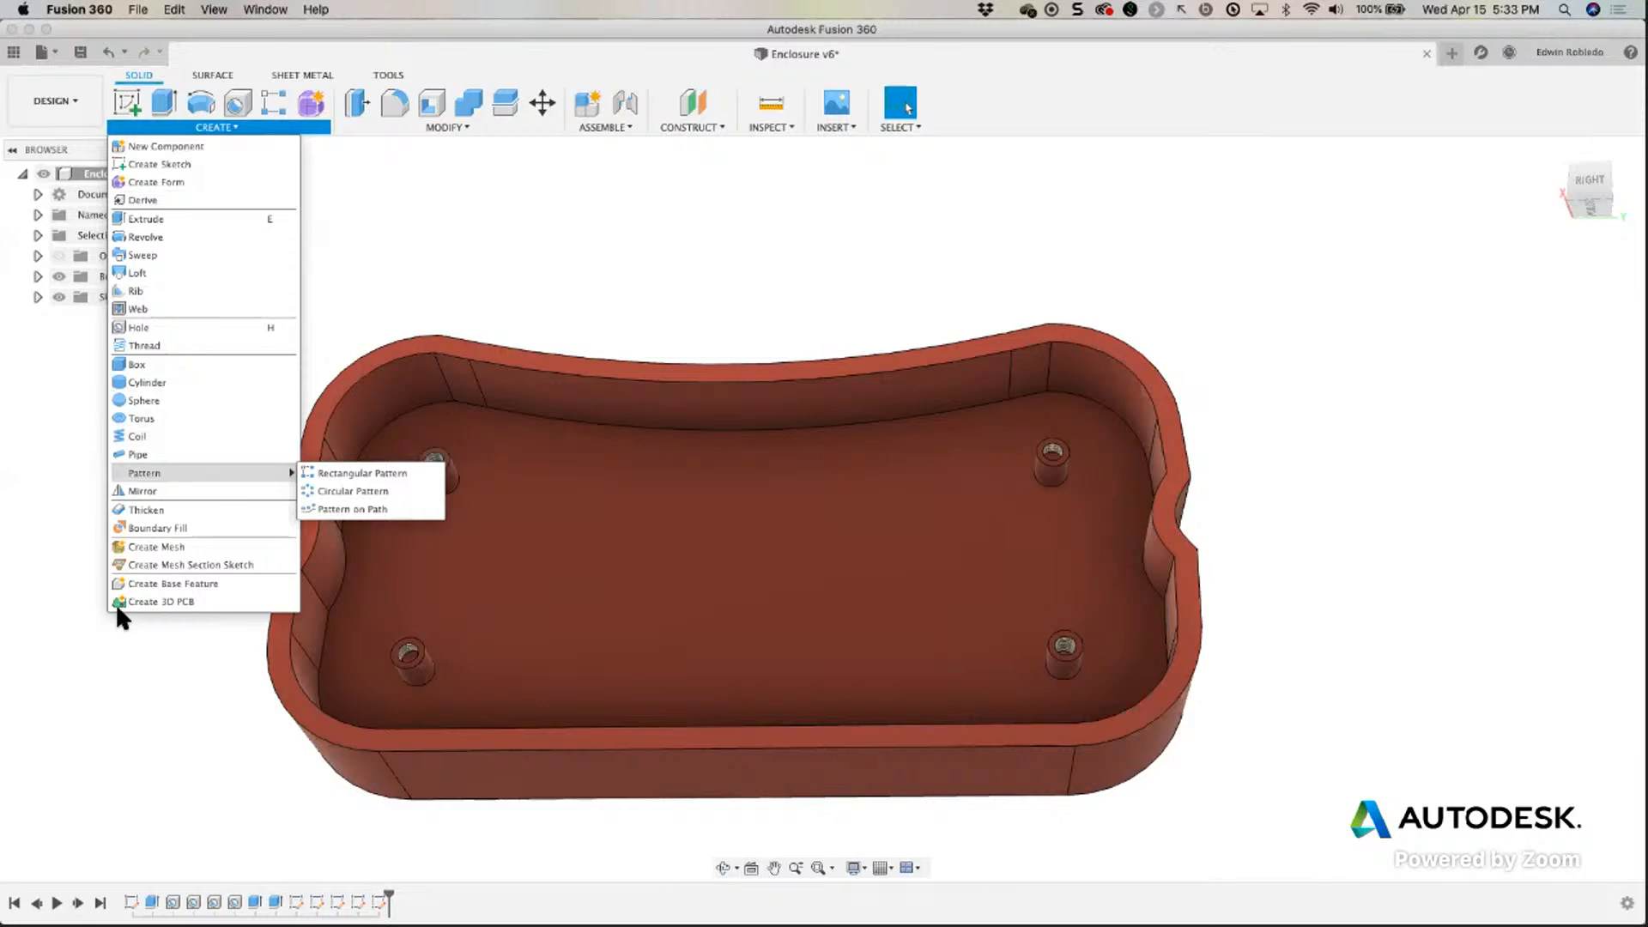
click(145, 599)
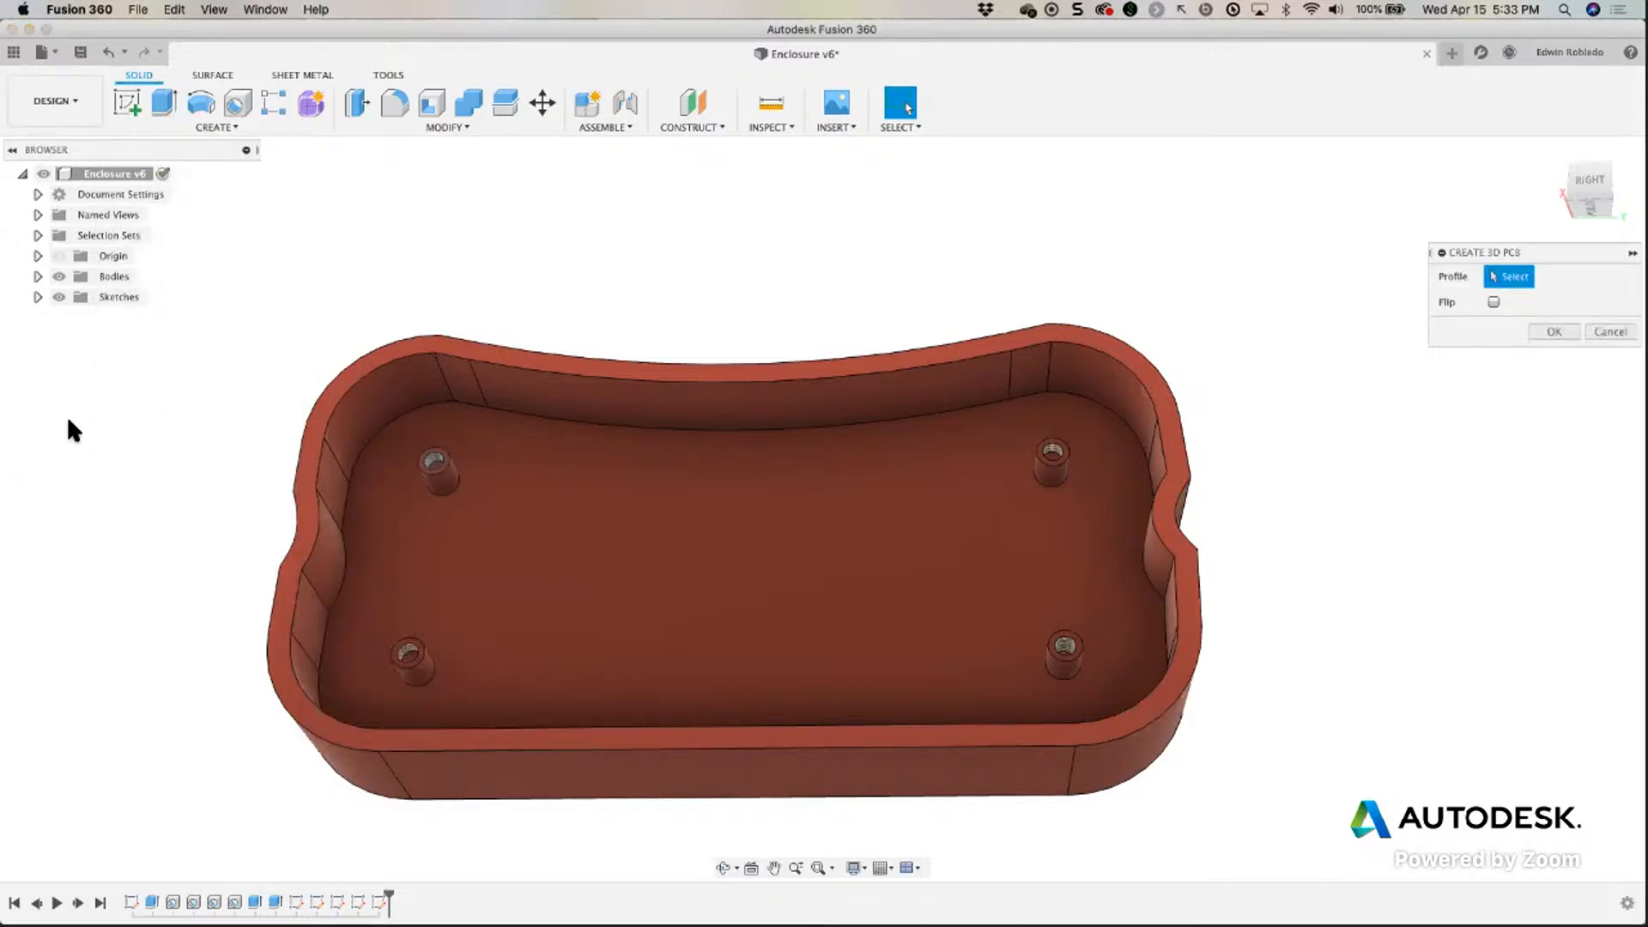
click(36, 297)
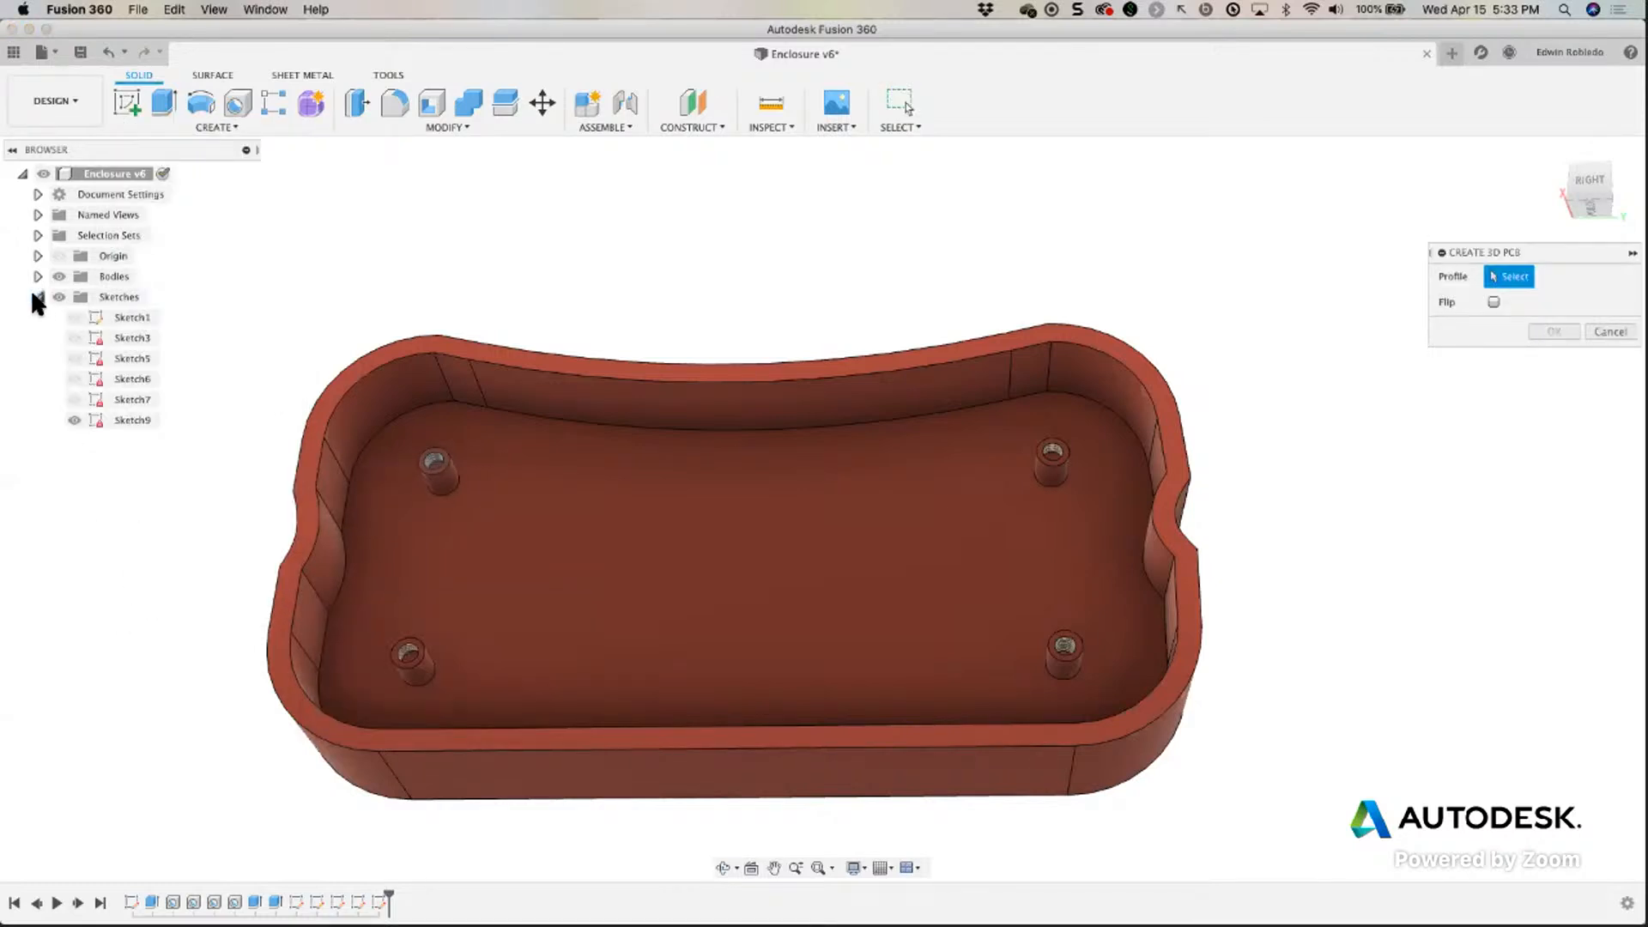
click(75, 317)
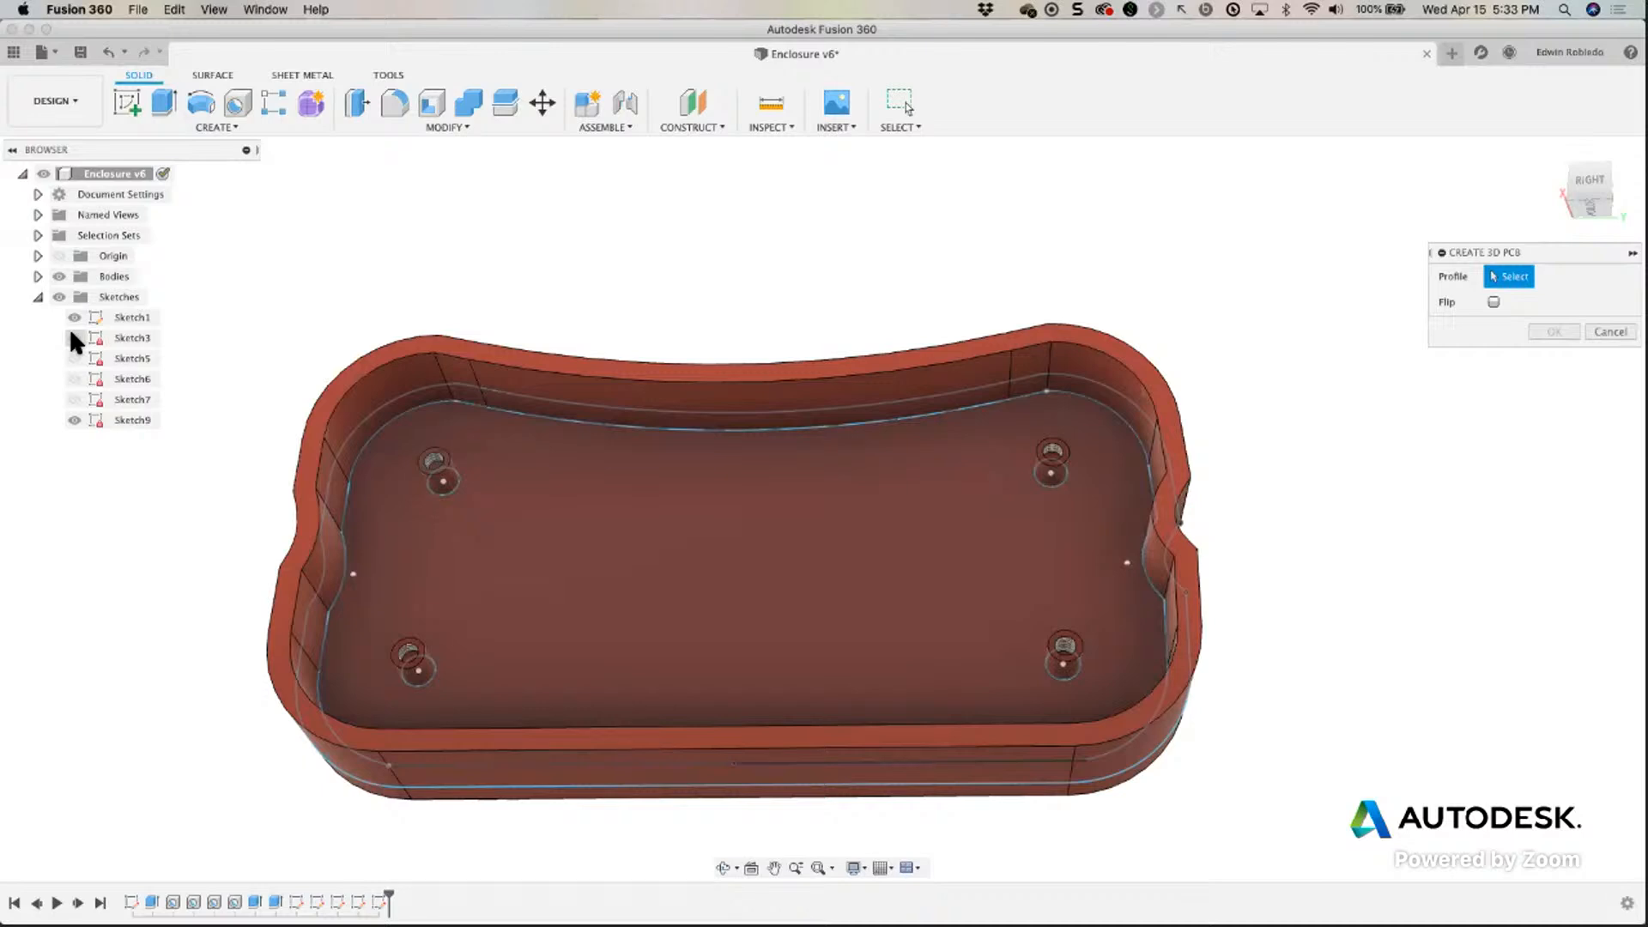
click(73, 336)
click(75, 358)
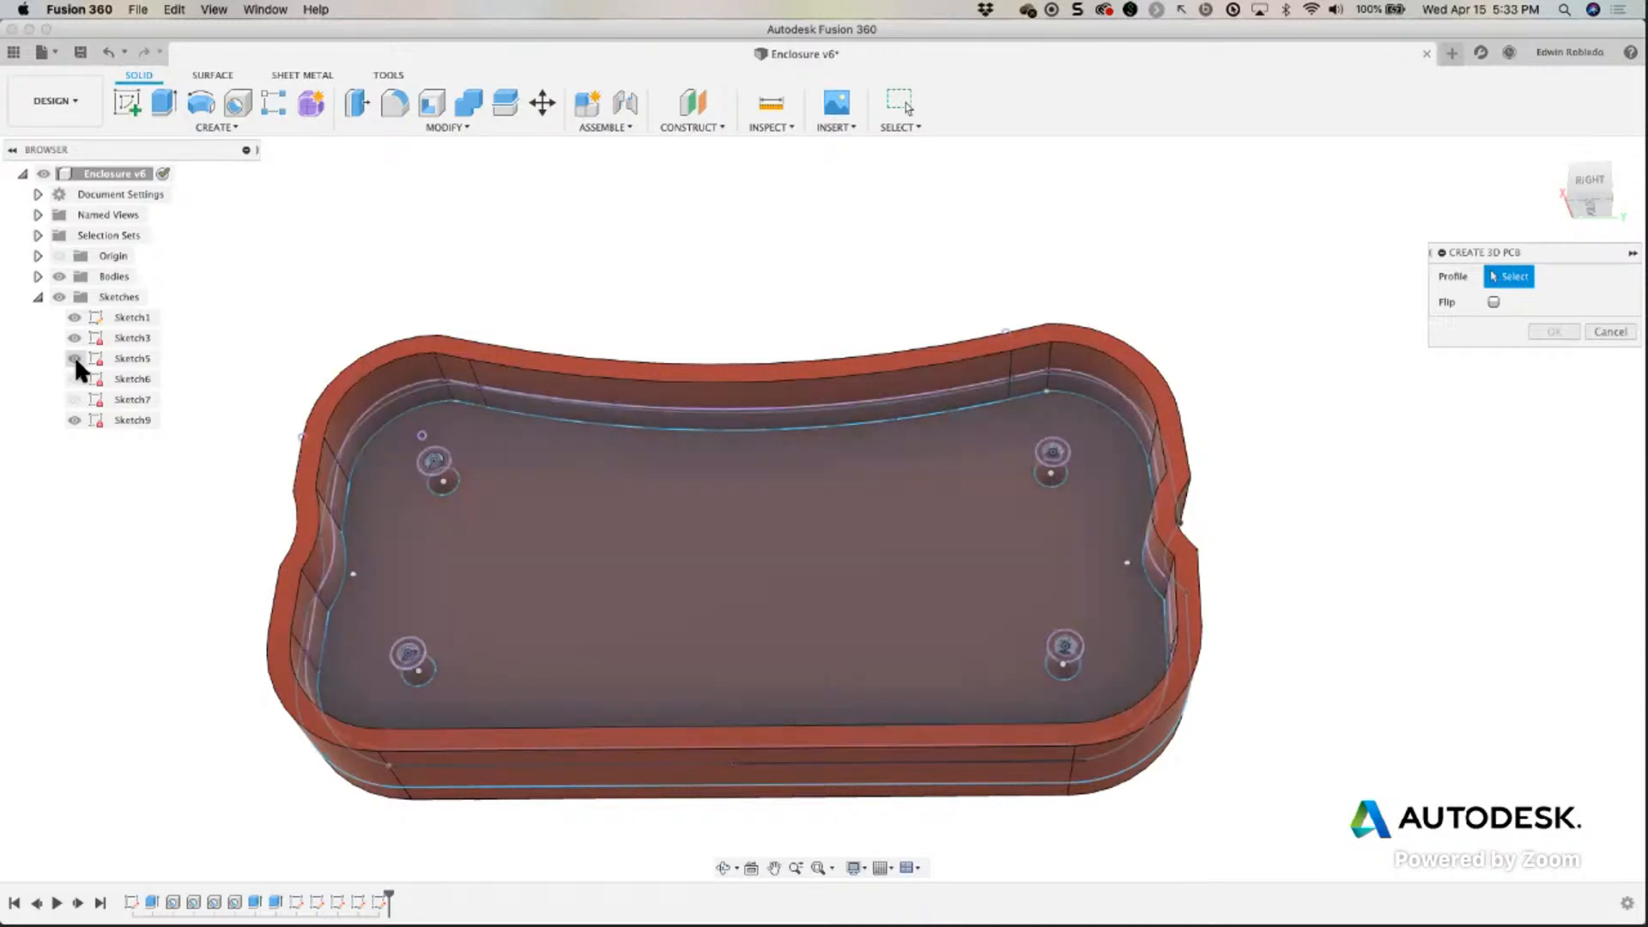
click(74, 380)
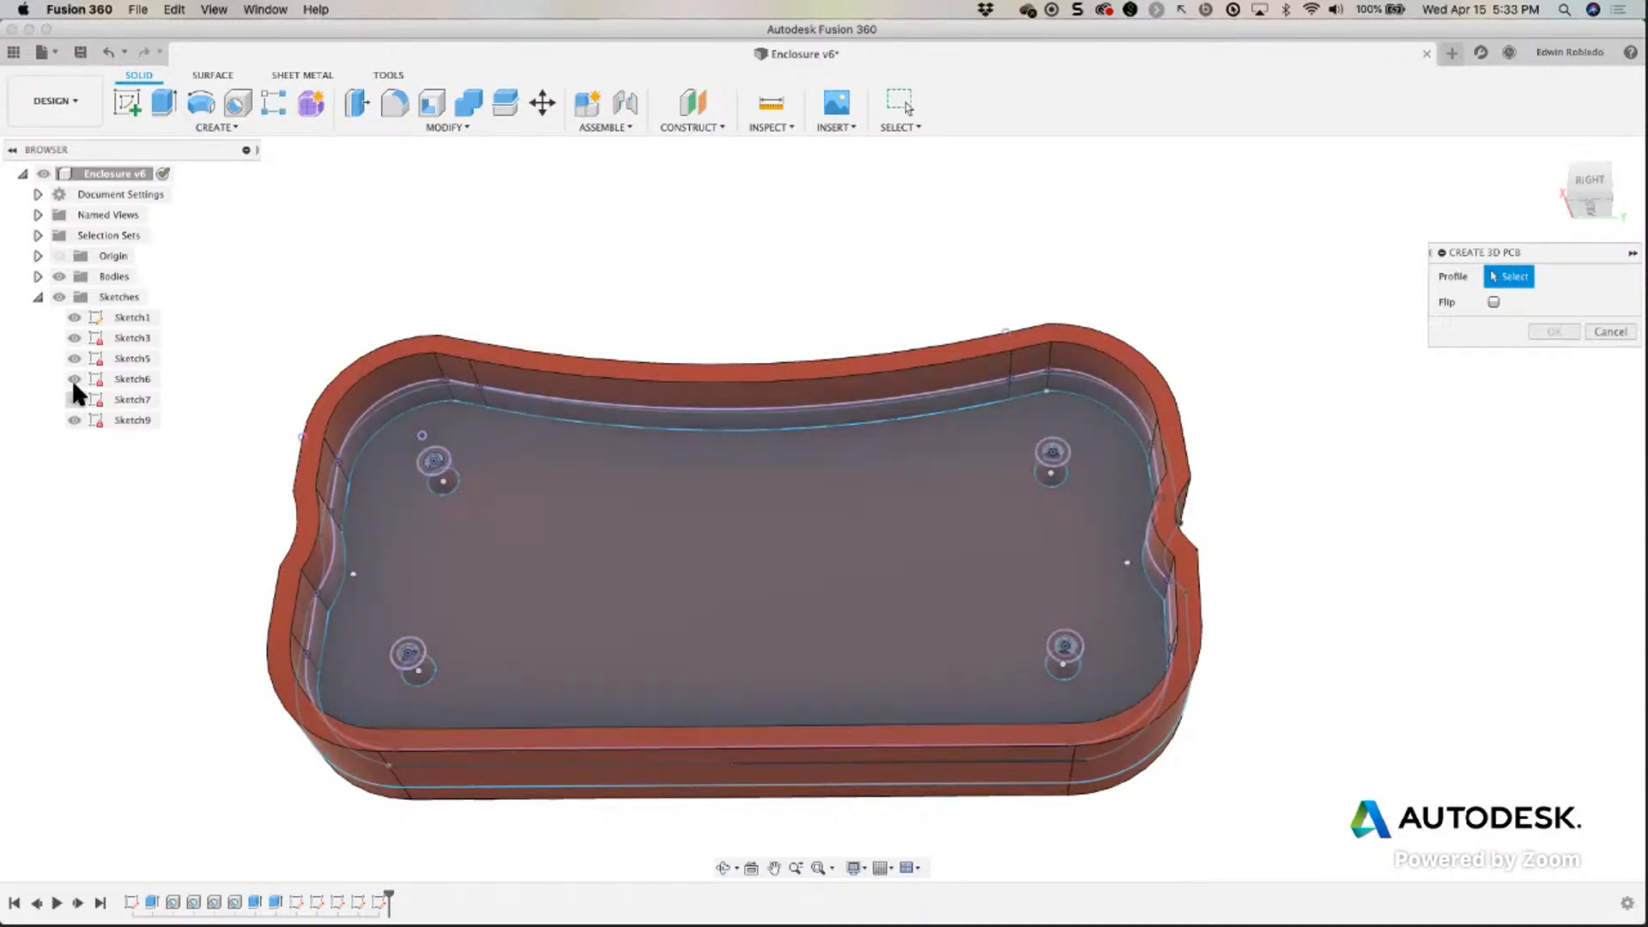
click(75, 378)
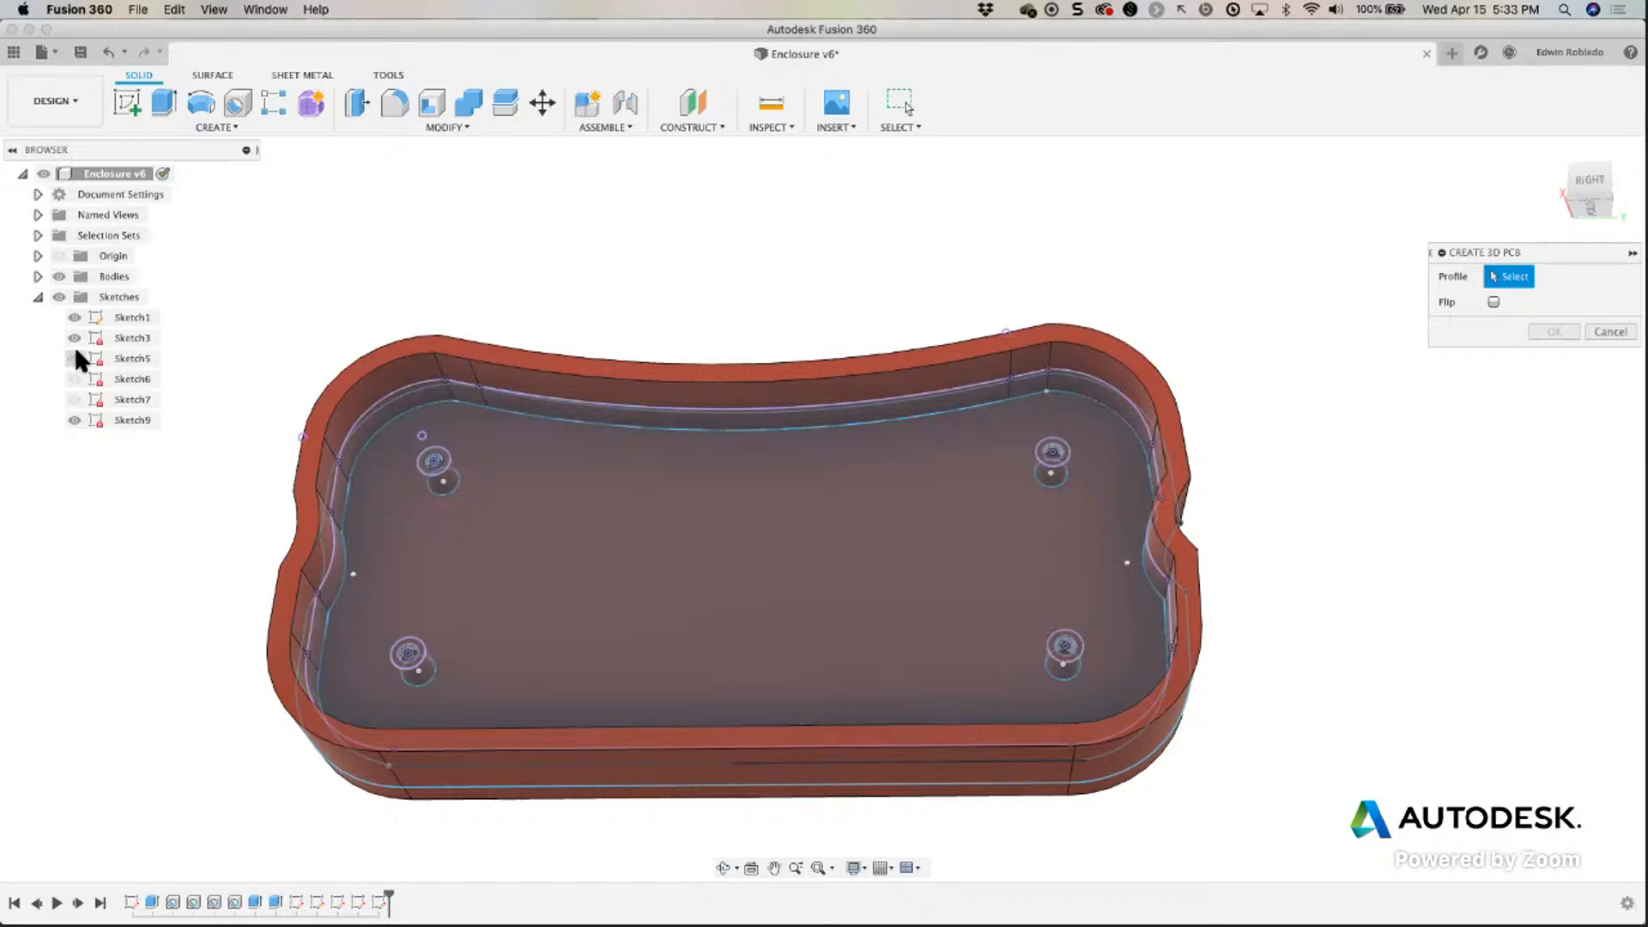
click(74, 357)
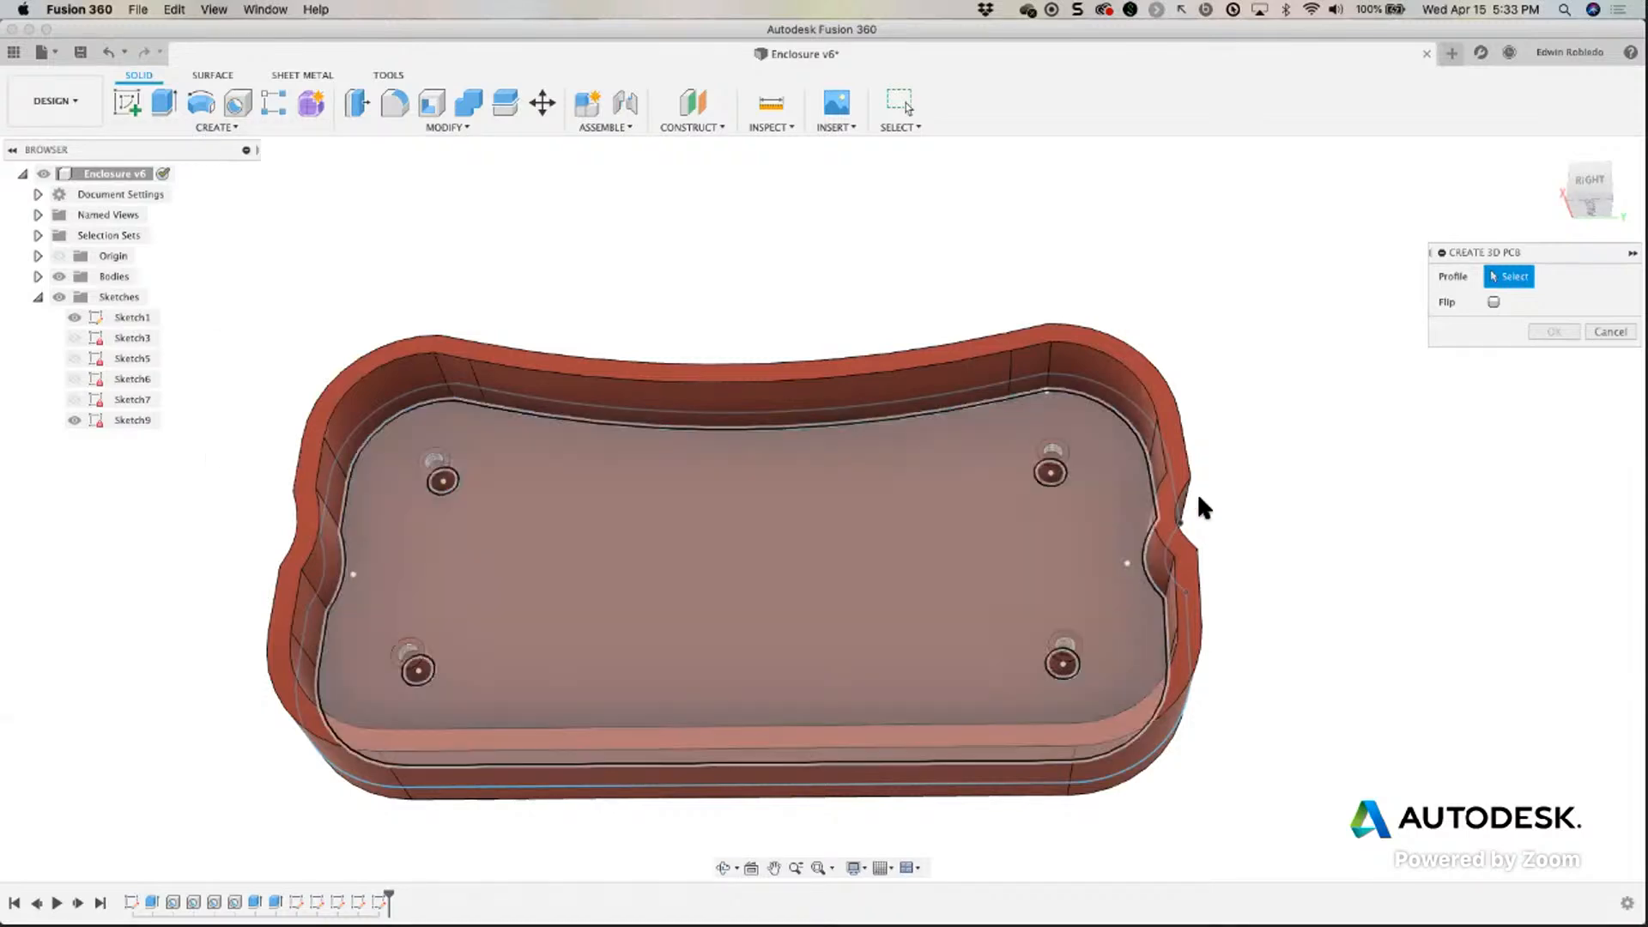
Try selecting the board outline and one mounting hole in Sketch1 as 3D PCB profiles, and cancel the command.
scroll(645, 559, up, 2)
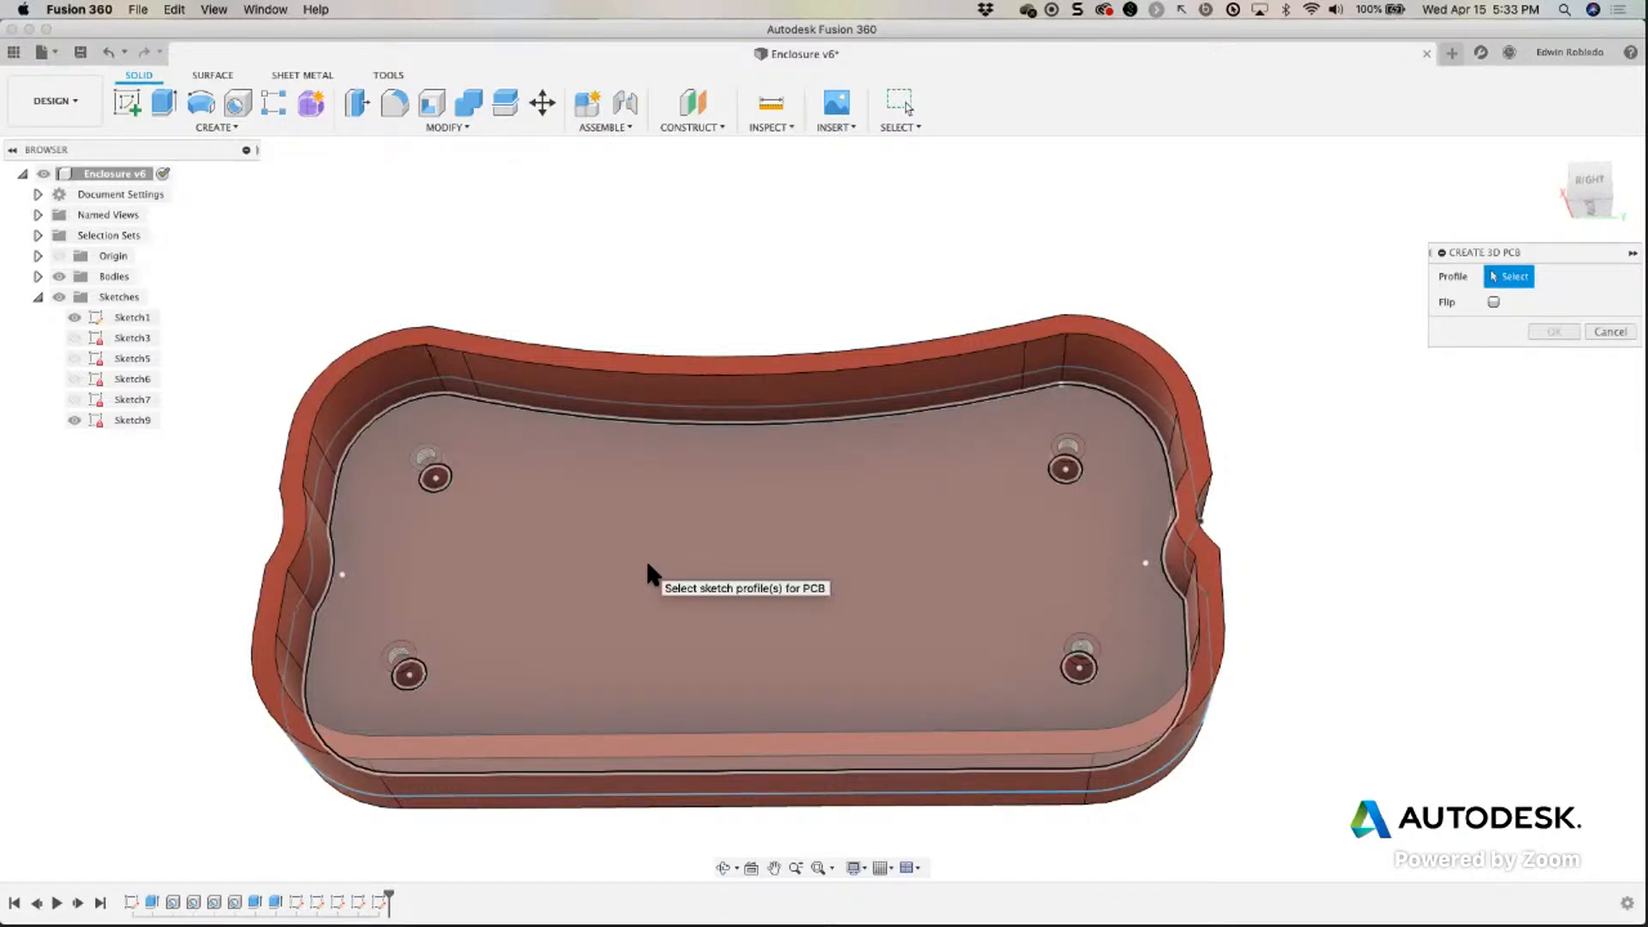
scroll(647, 565, down, 5)
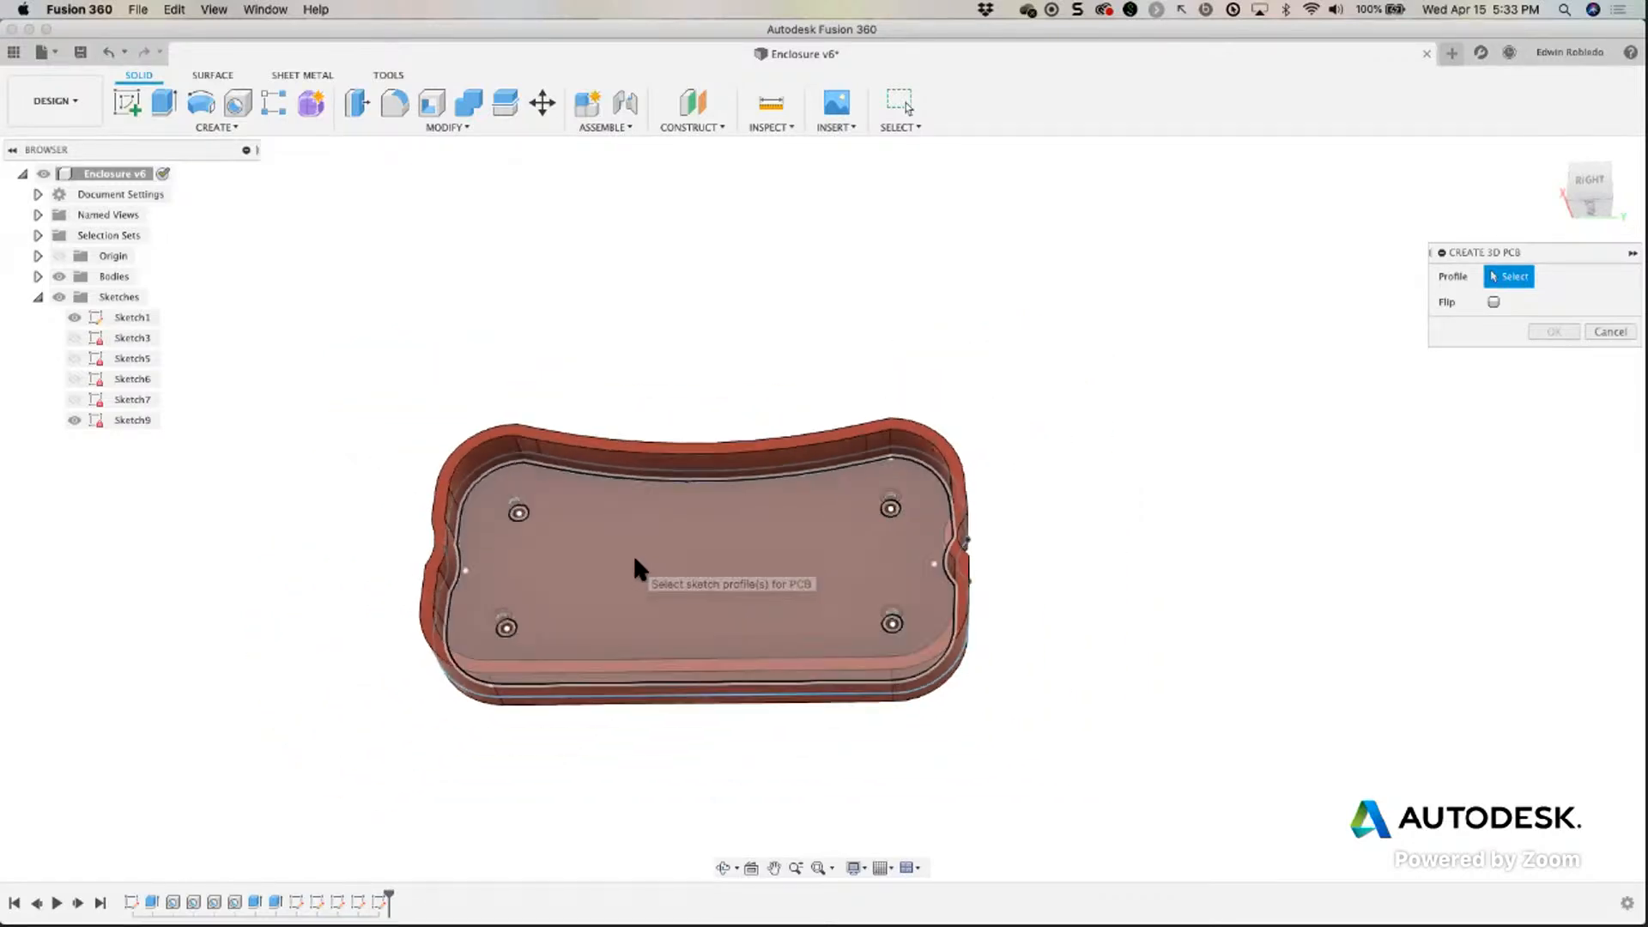
scroll(632, 554, up, 5)
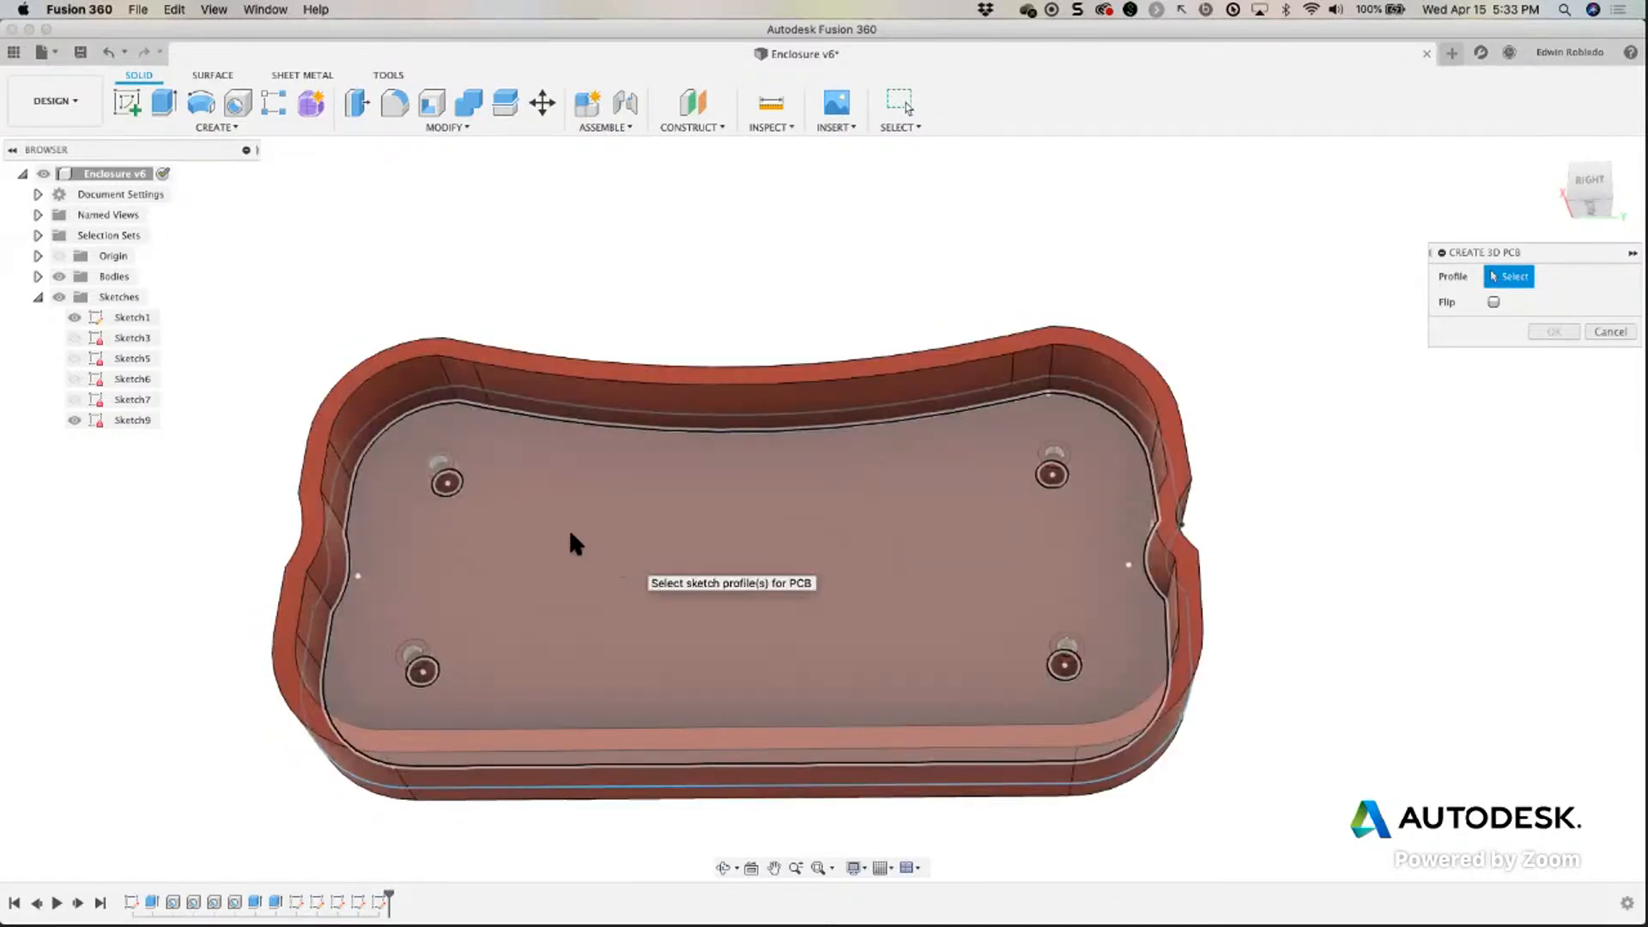
click(572, 448)
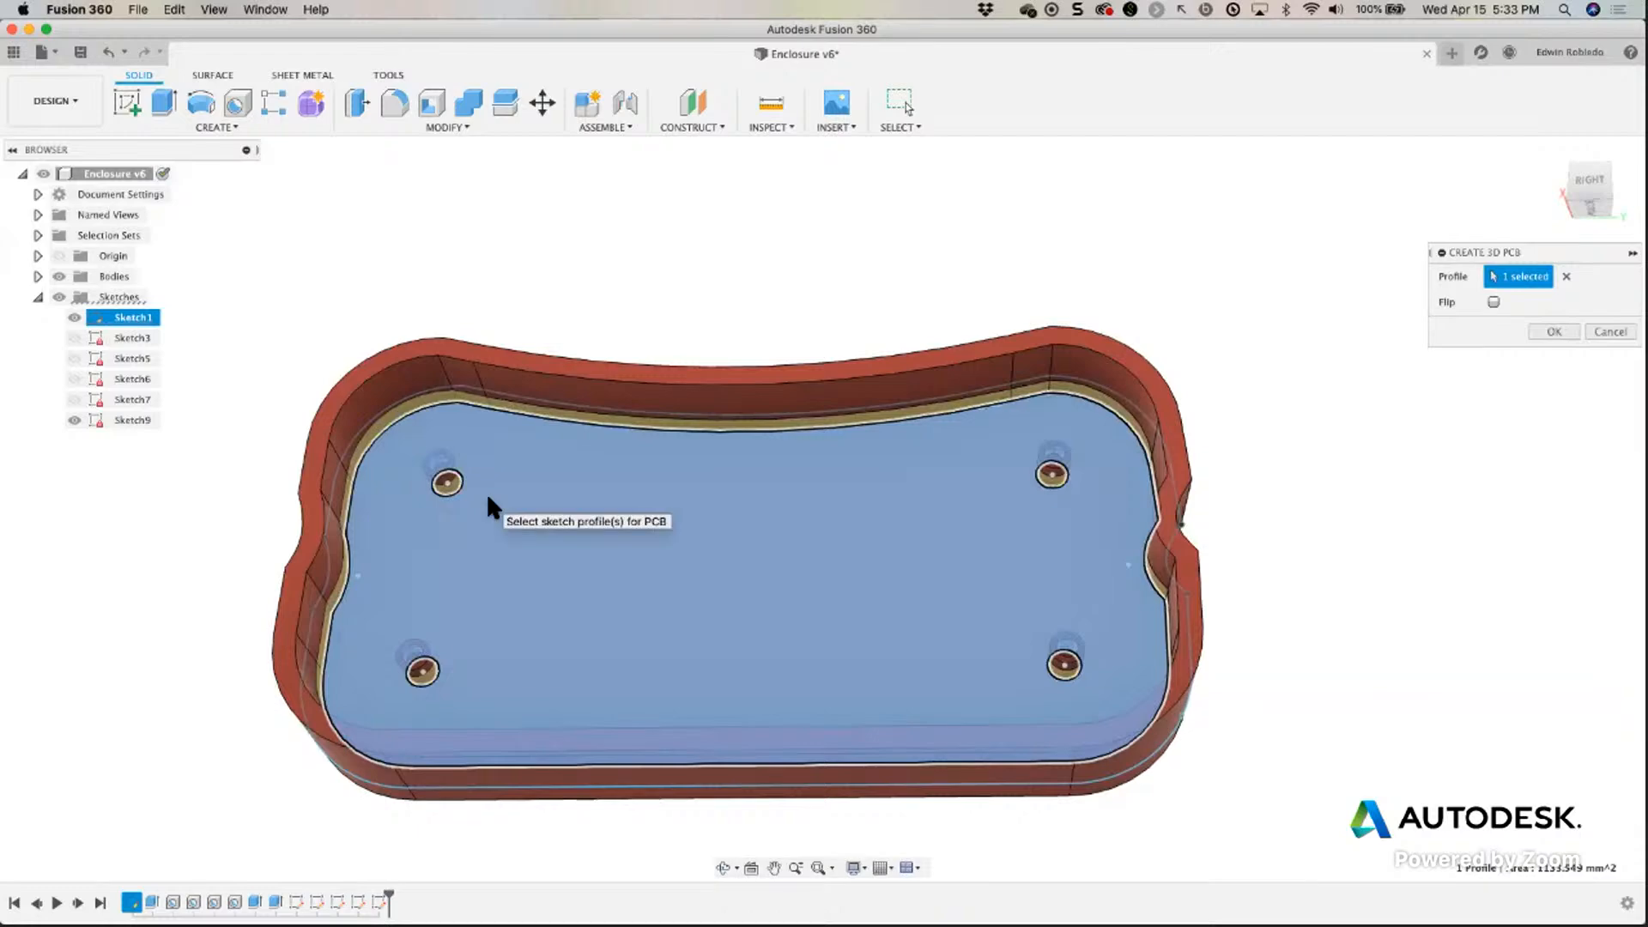
scroll(485, 493, down, 3)
shift+middle_drag(467, 487, 526, 305)
scroll(440, 479, up, 5)
scroll(475, 360, up, 5)
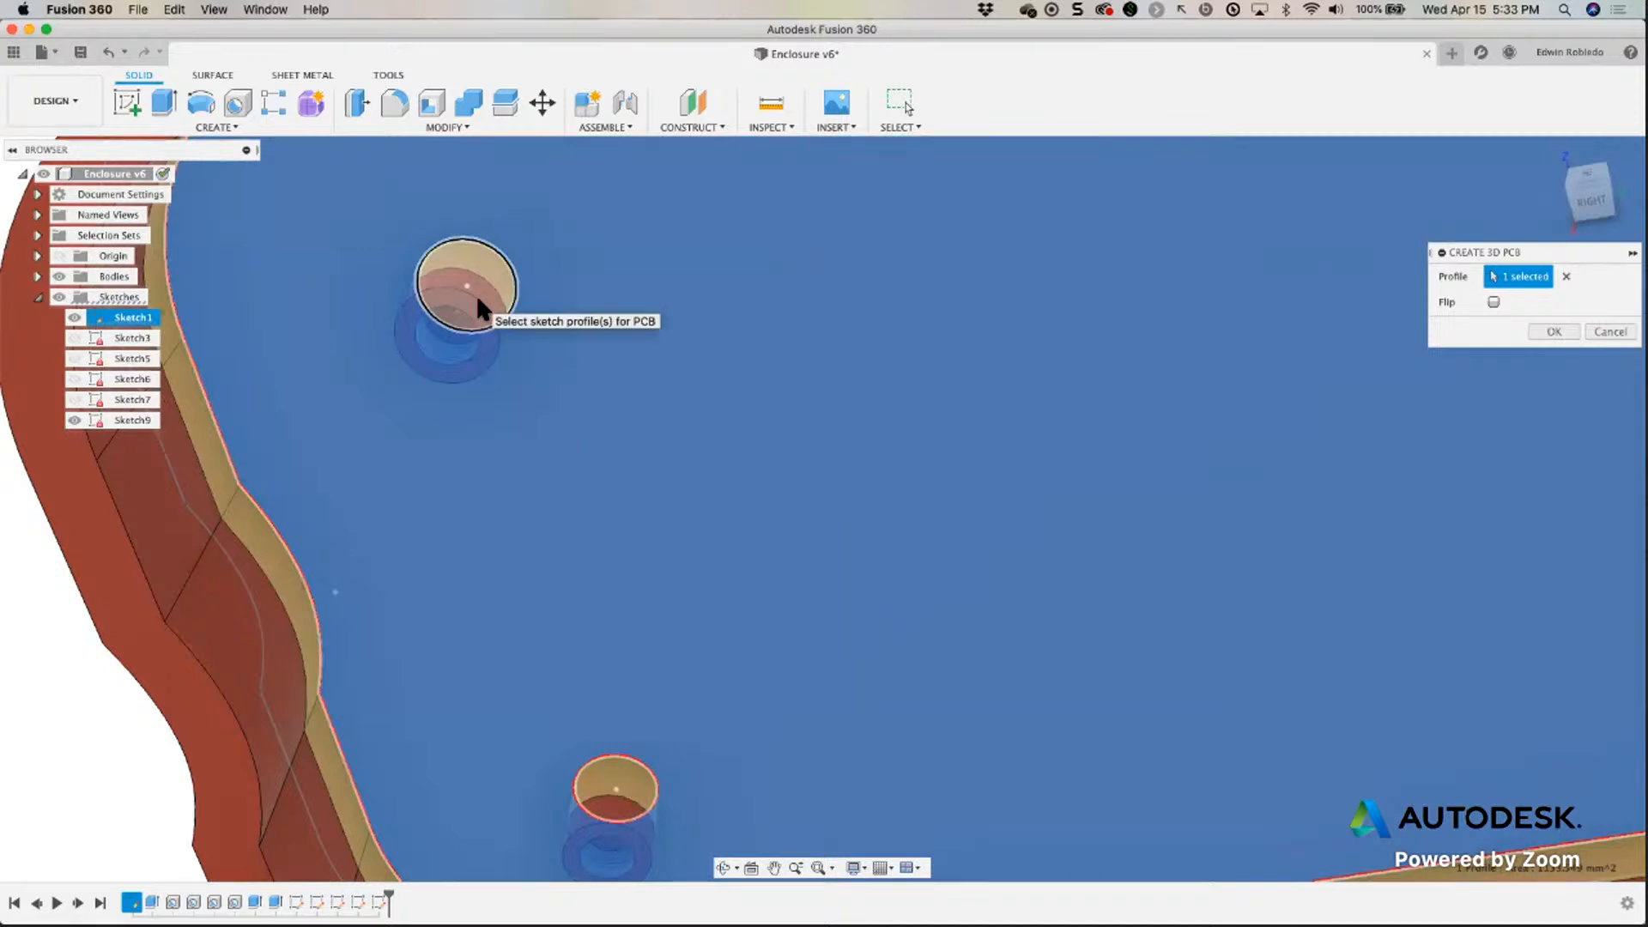
click(475, 294)
scroll(508, 315, down, 2)
scroll(513, 333, up, 2)
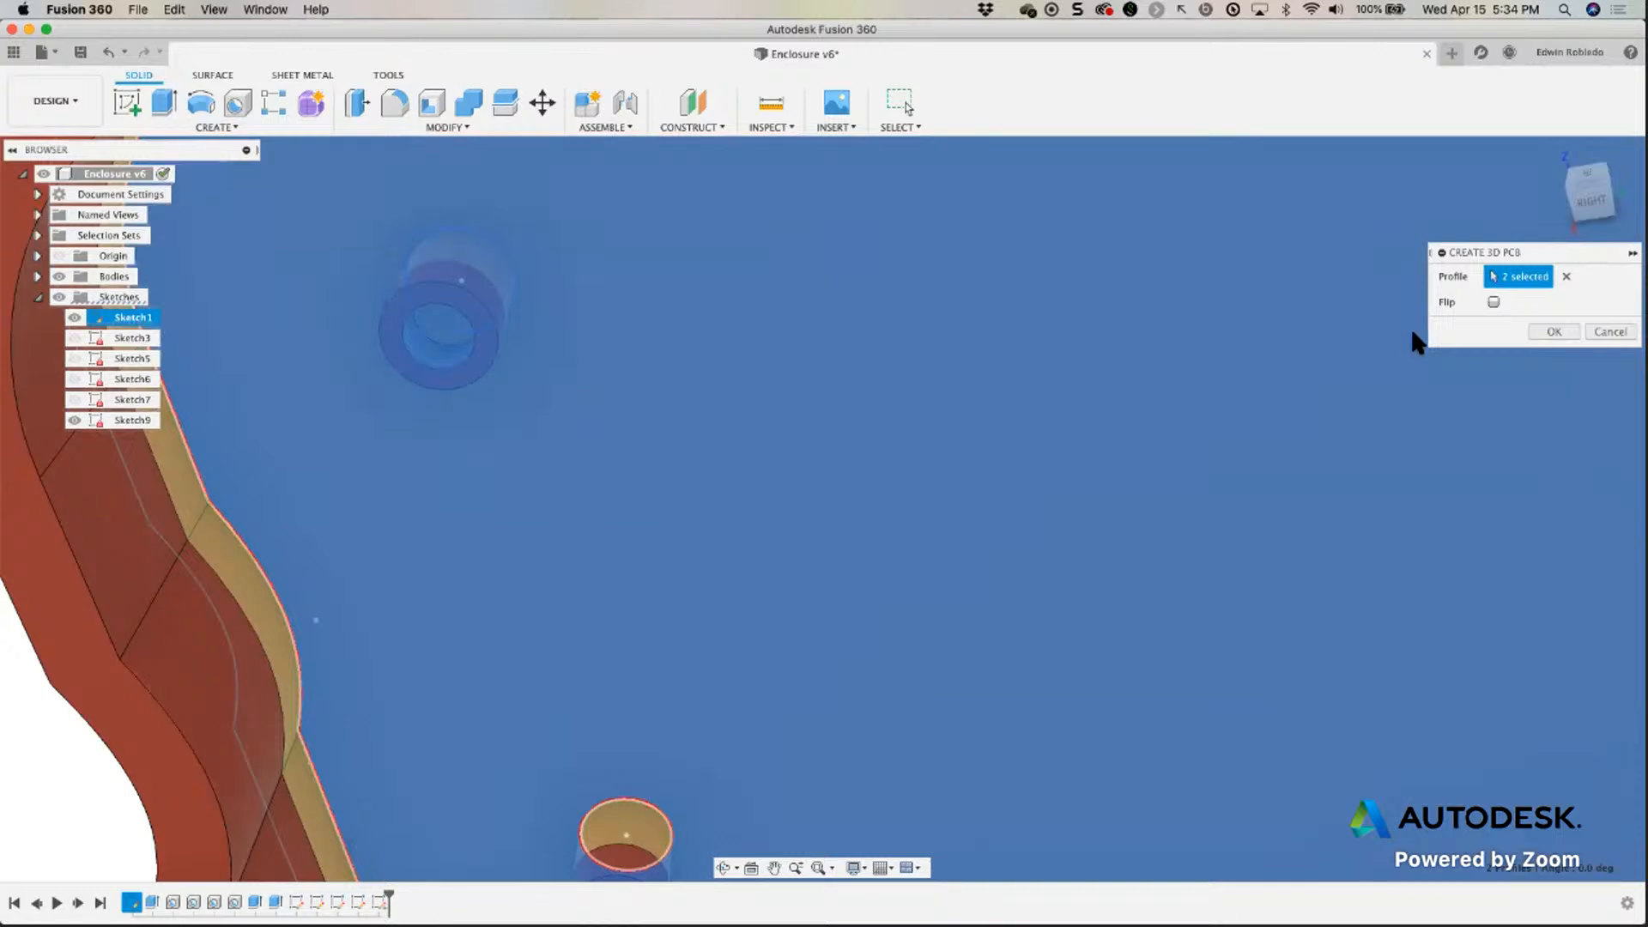
click(1603, 331)
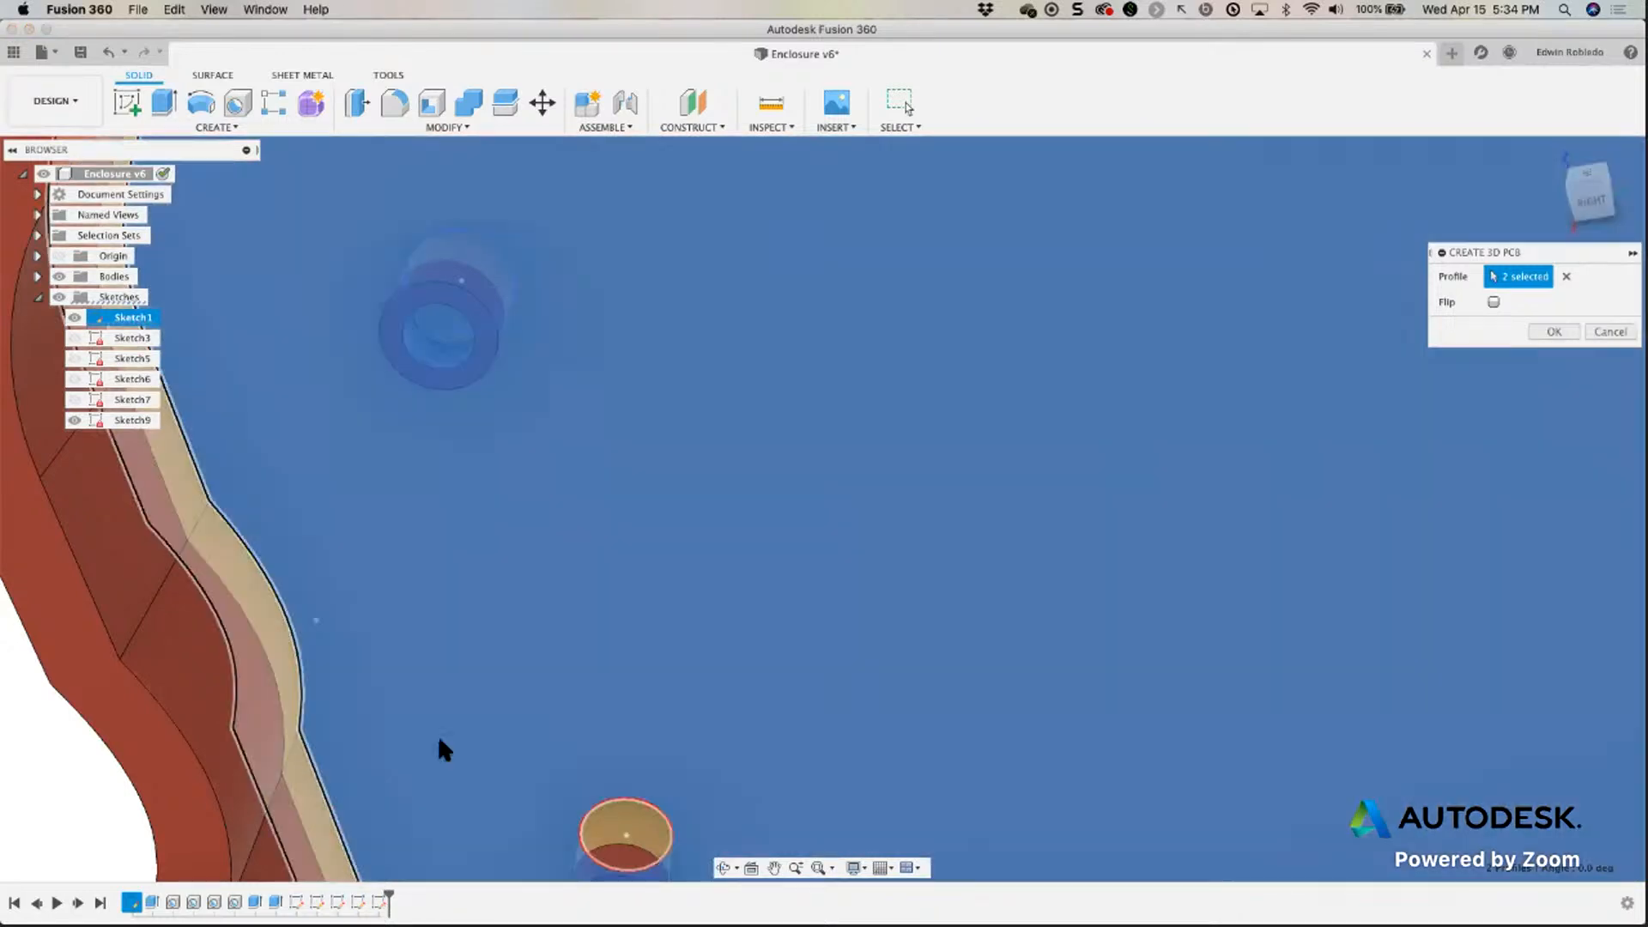
scroll(433, 751, down, 5)
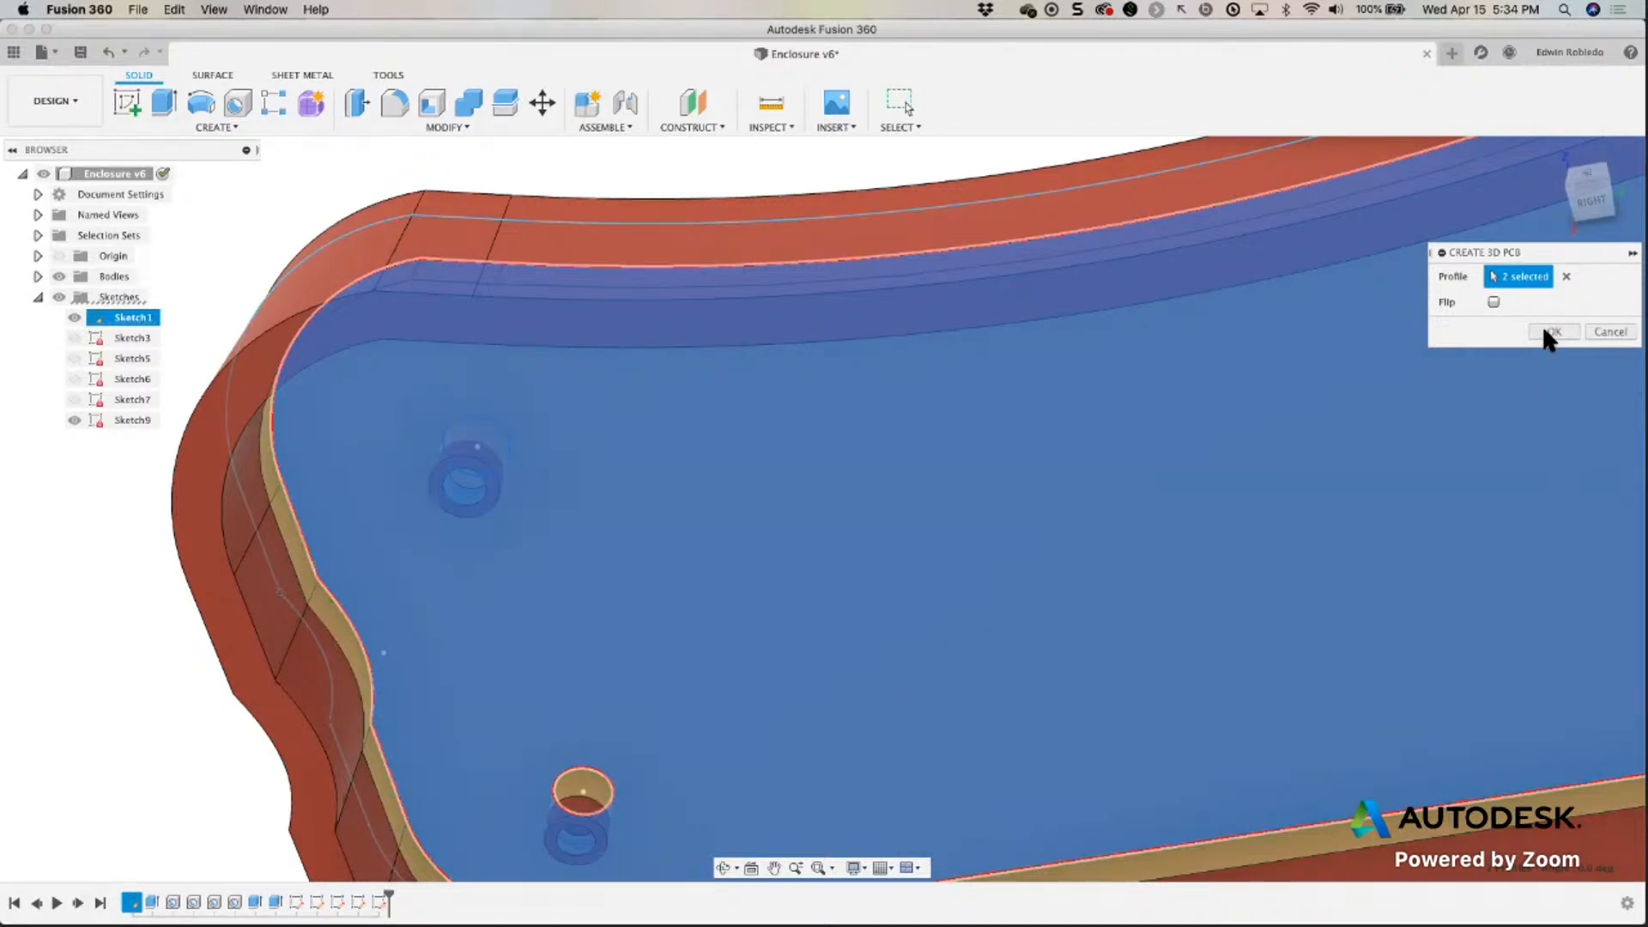
click(1613, 331)
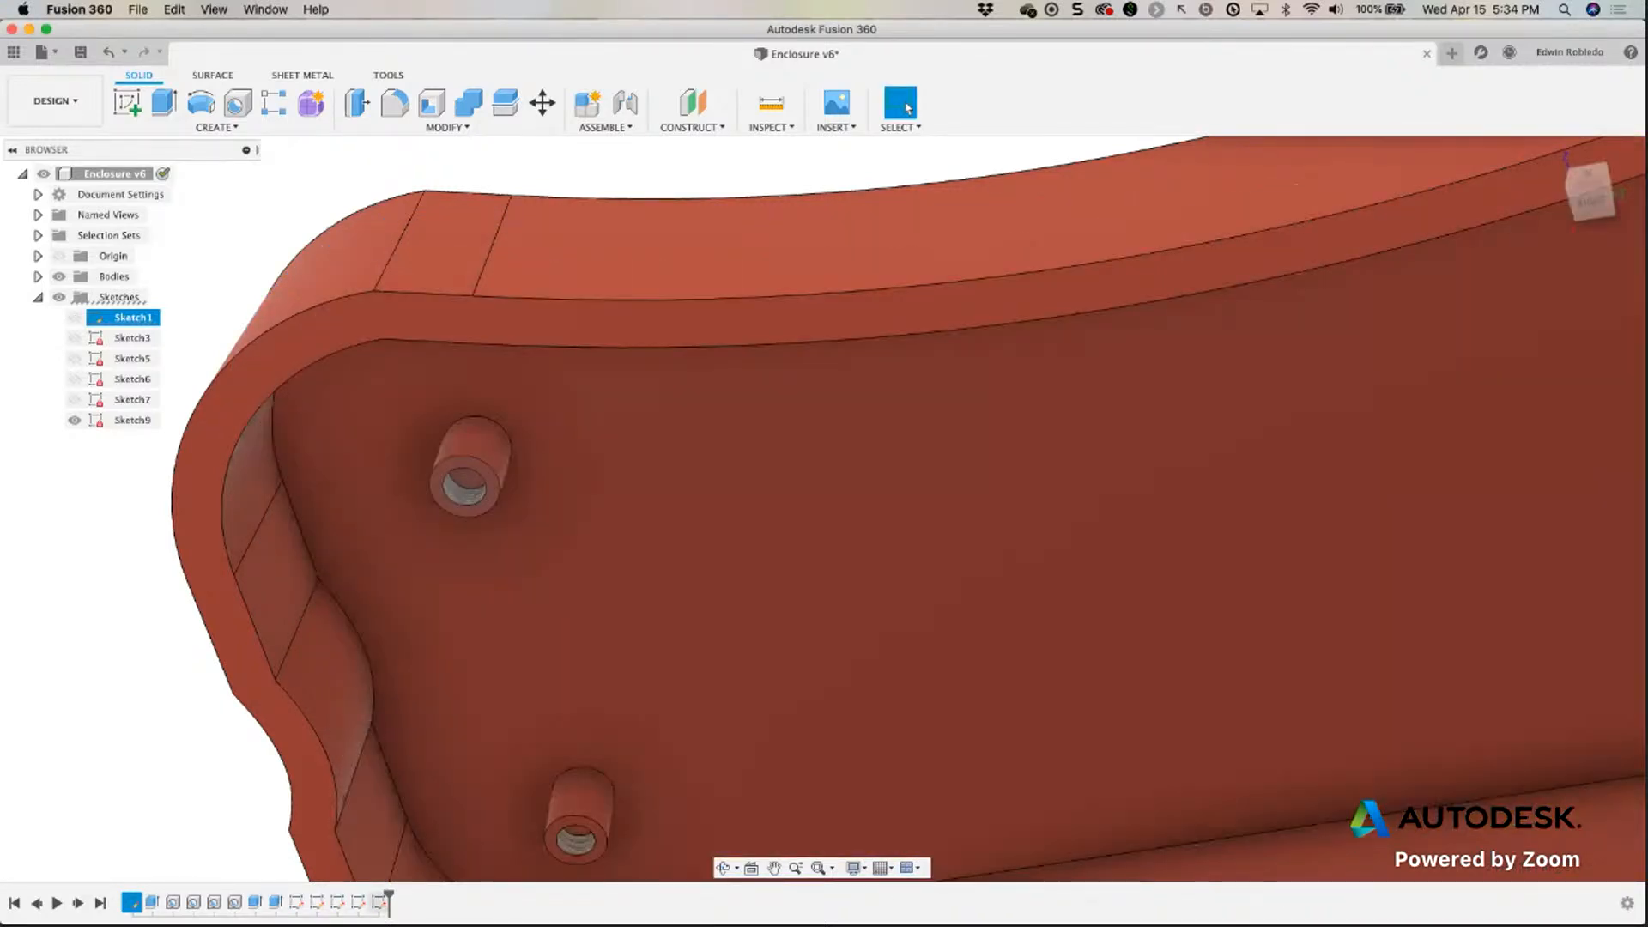
Delete Sketch9 and Sketch7 from the enclosure's design history.
right_click(379, 901)
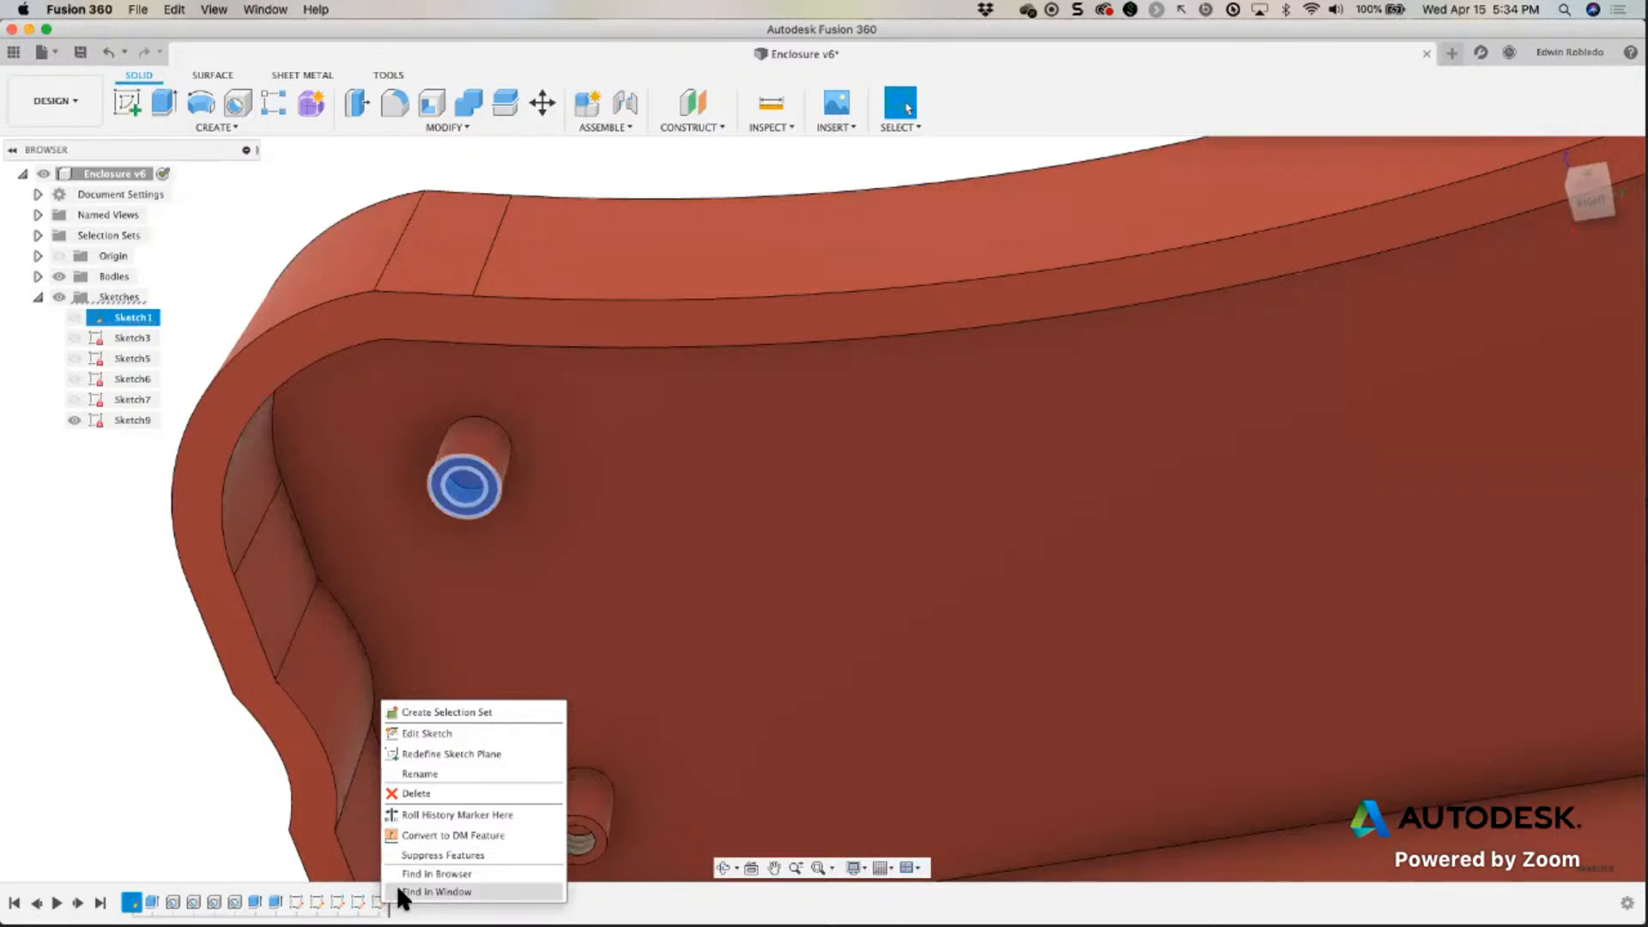
click(420, 793)
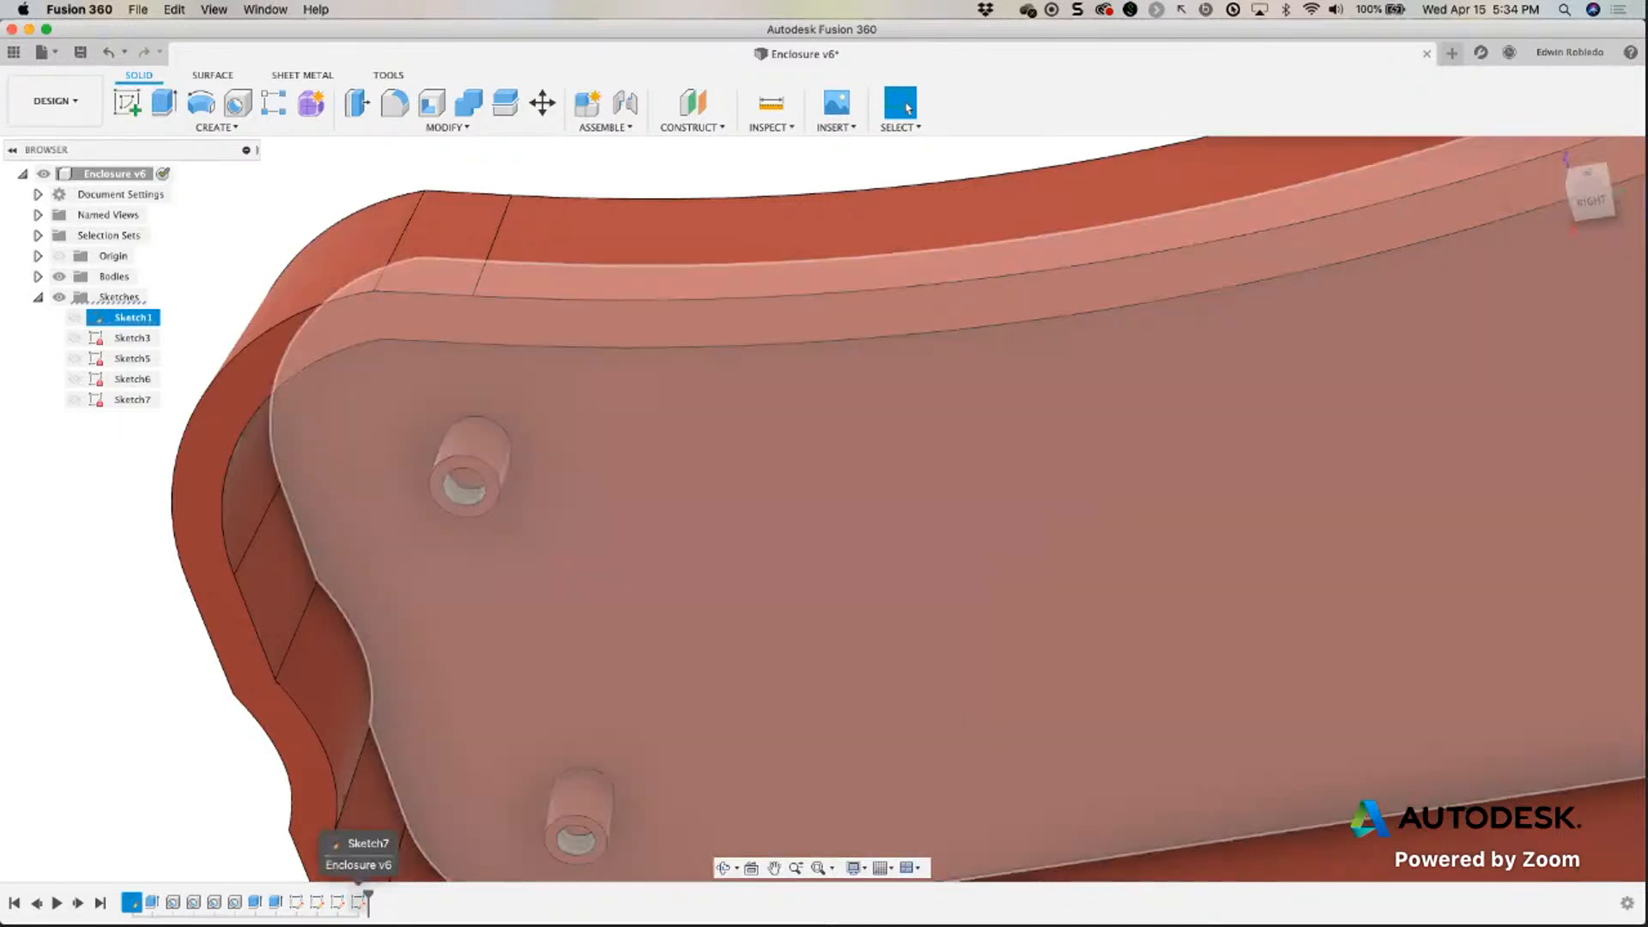
right_click(359, 902)
click(400, 790)
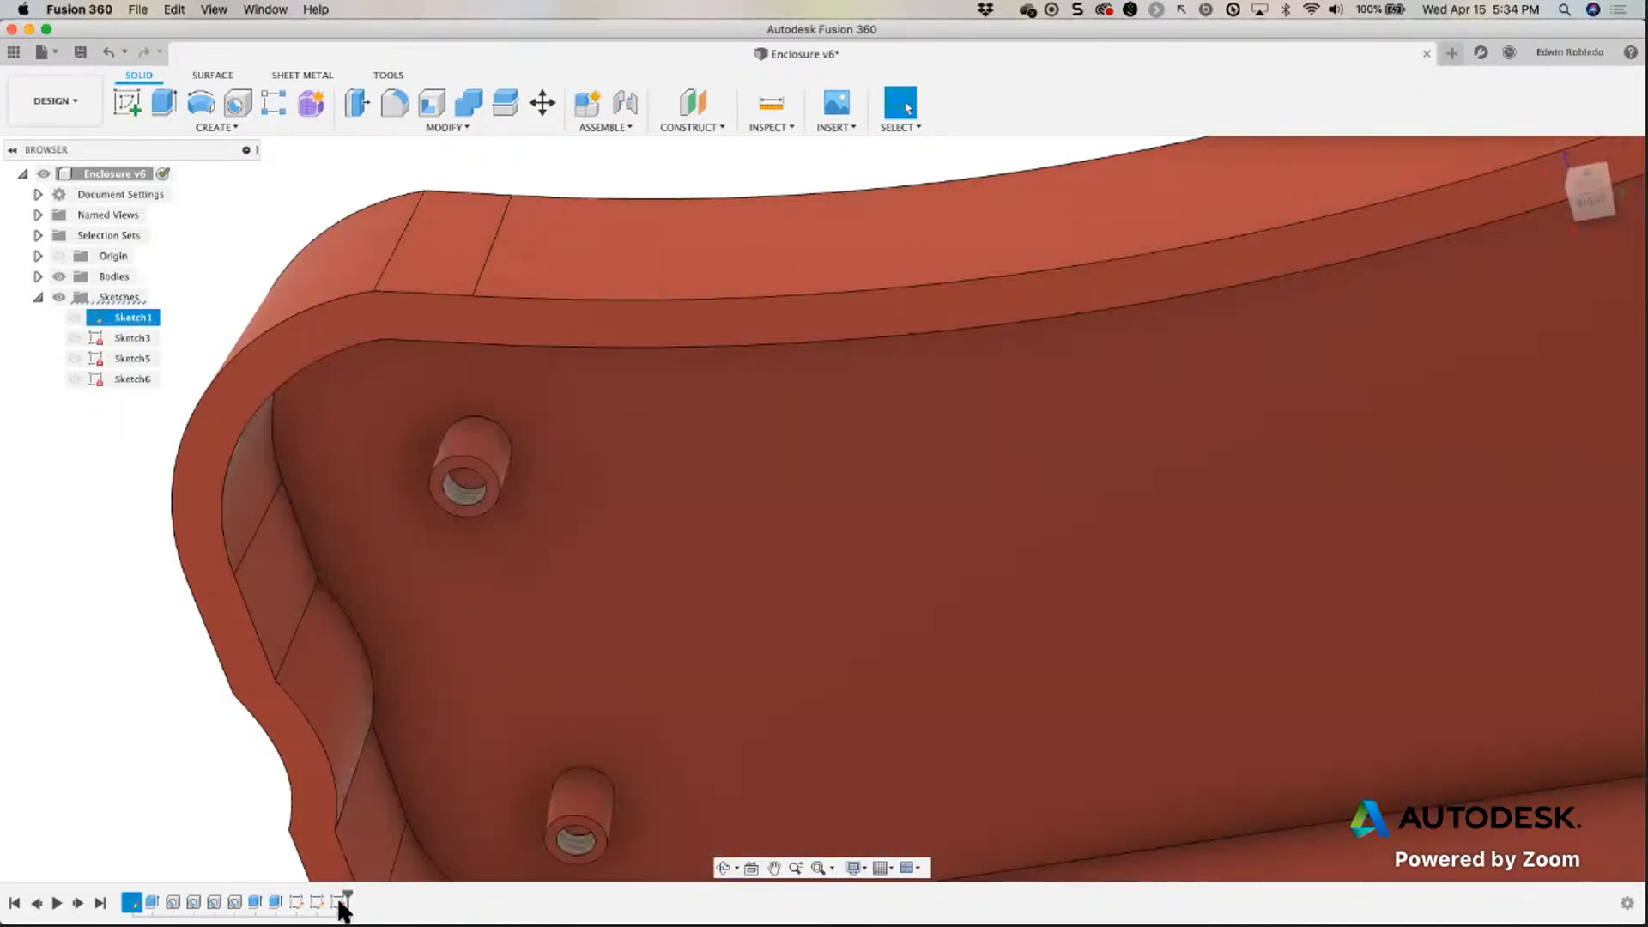
Start a sketch on the top face of a mounting post inside the enclosure.
scroll(493, 773, down, 5)
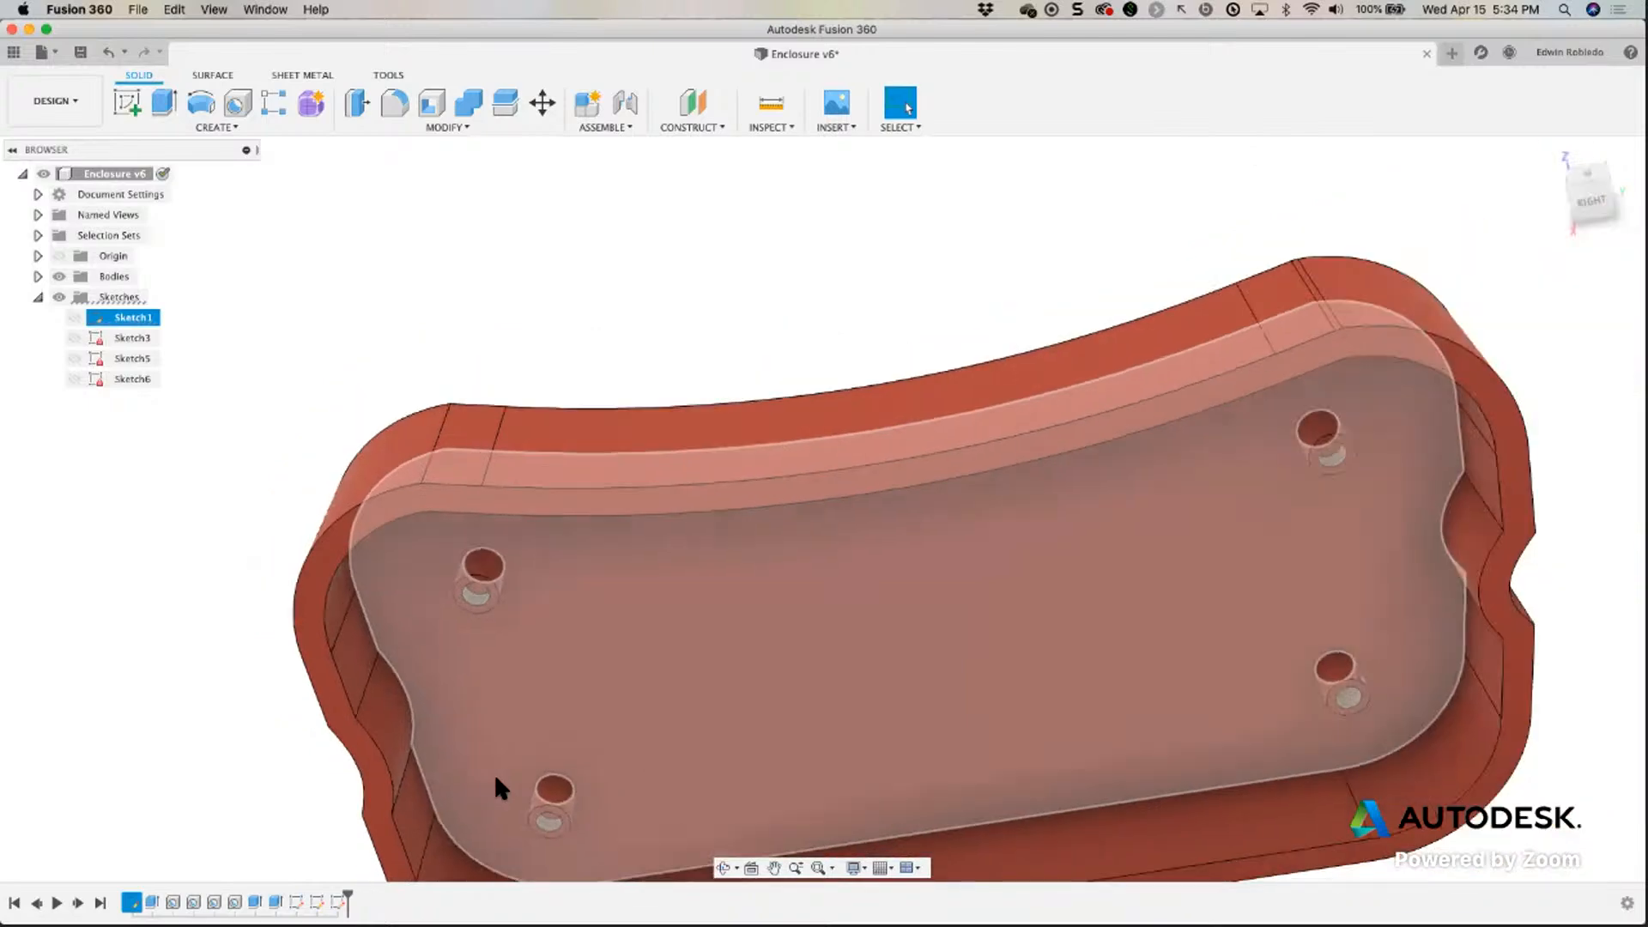
shift+middle_drag(496, 786, 772, 671)
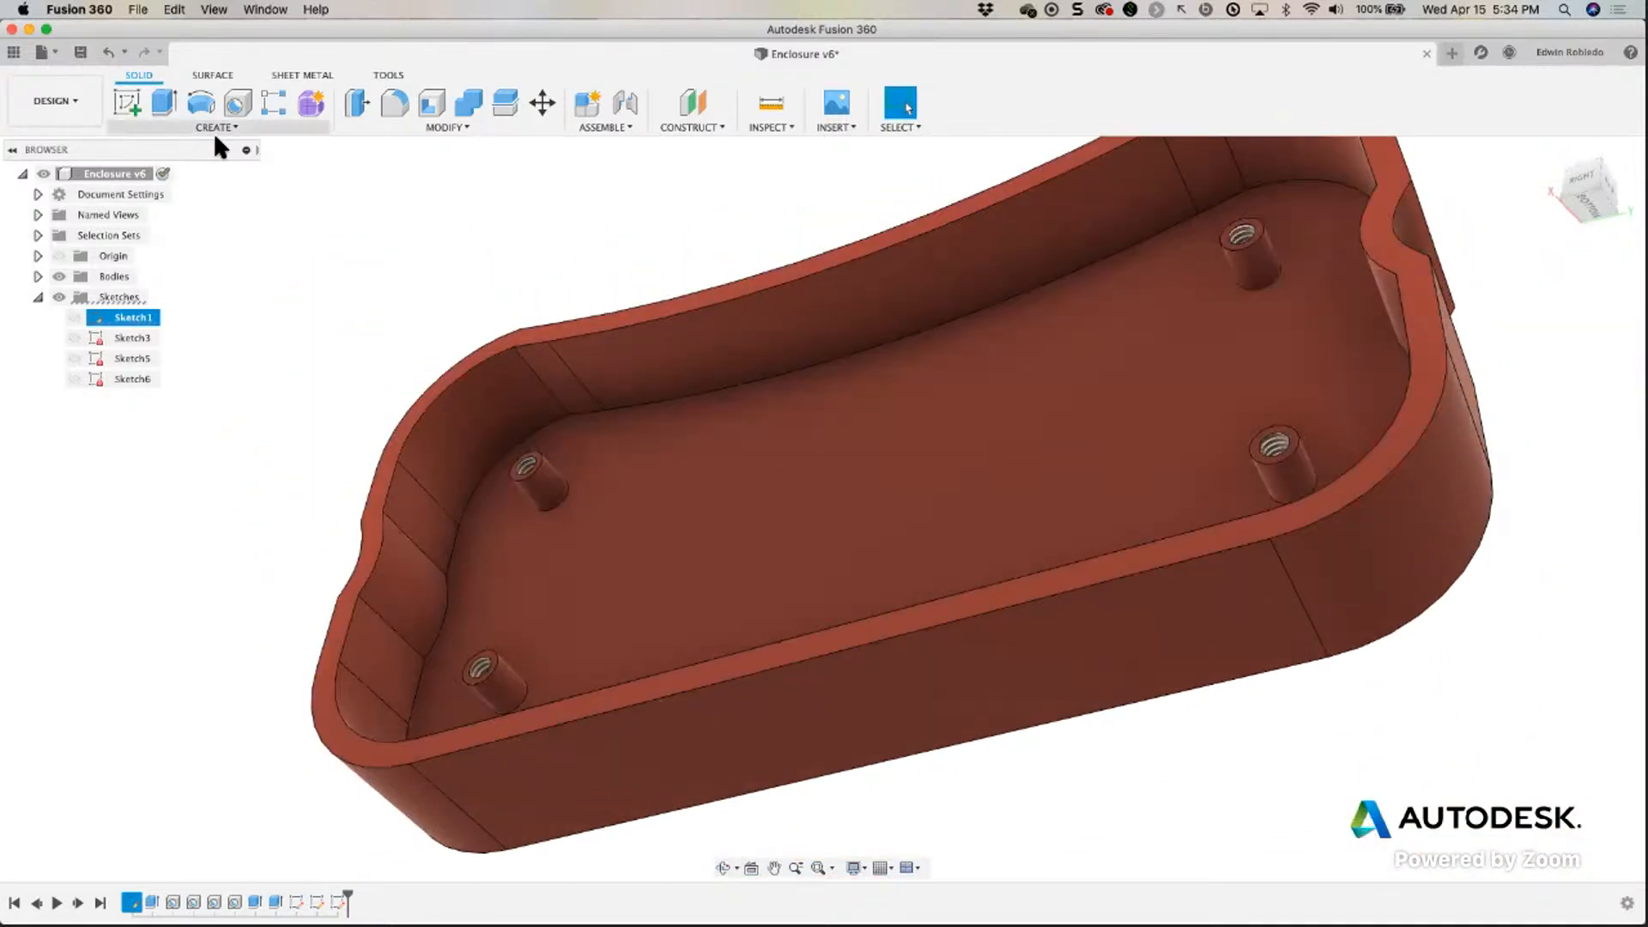
click(127, 103)
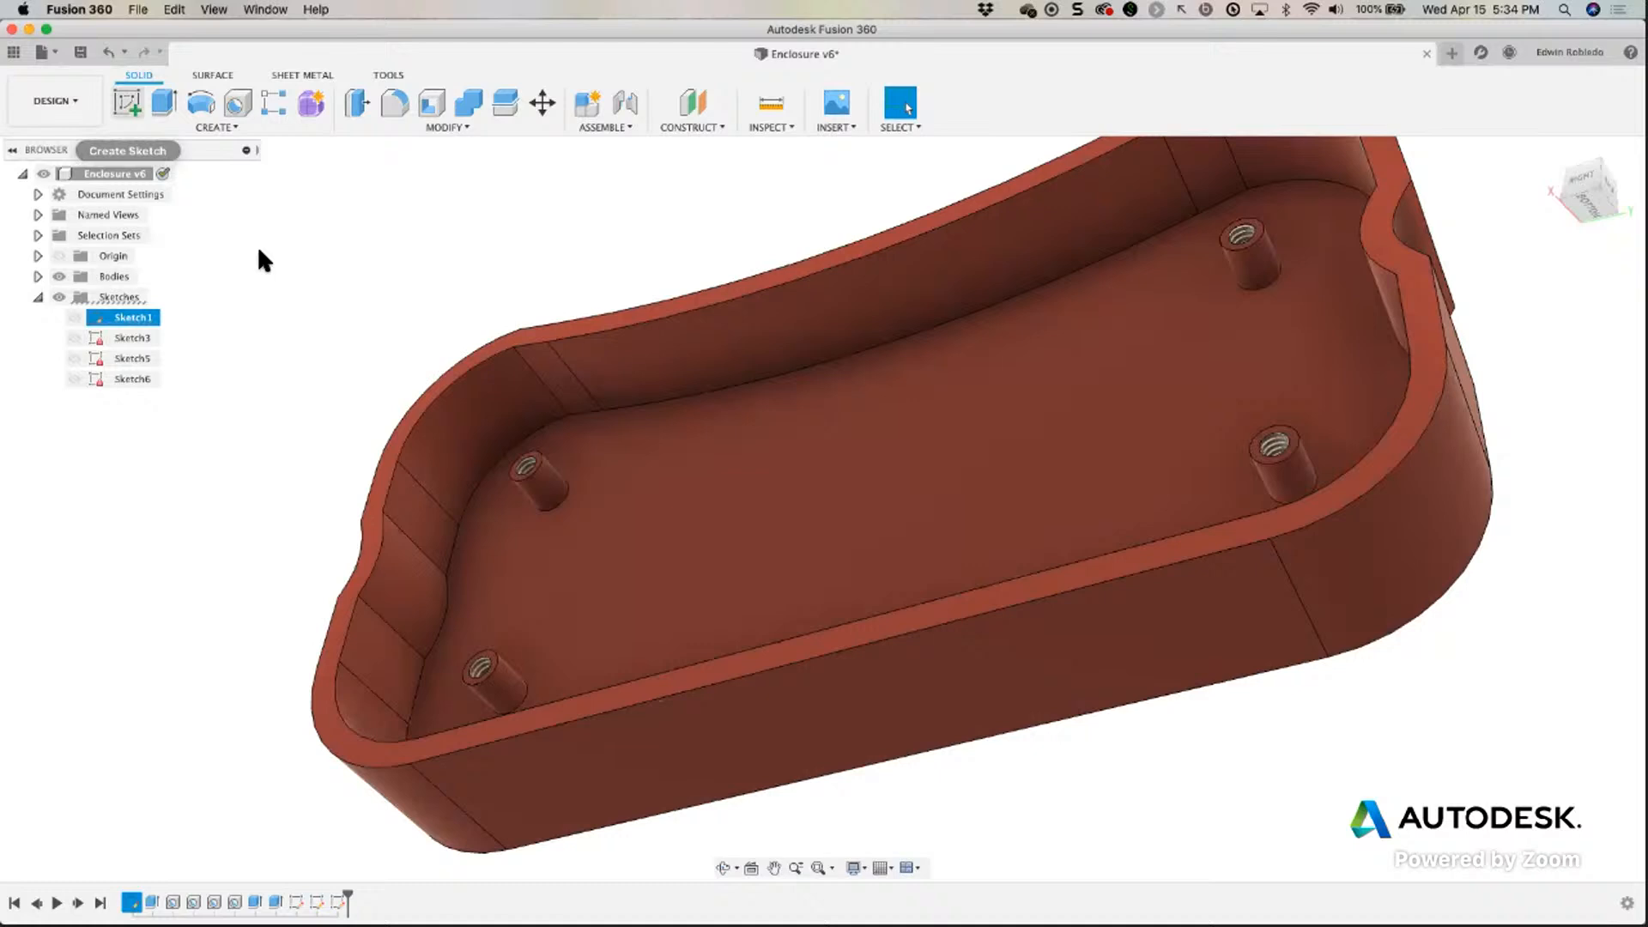
click(537, 470)
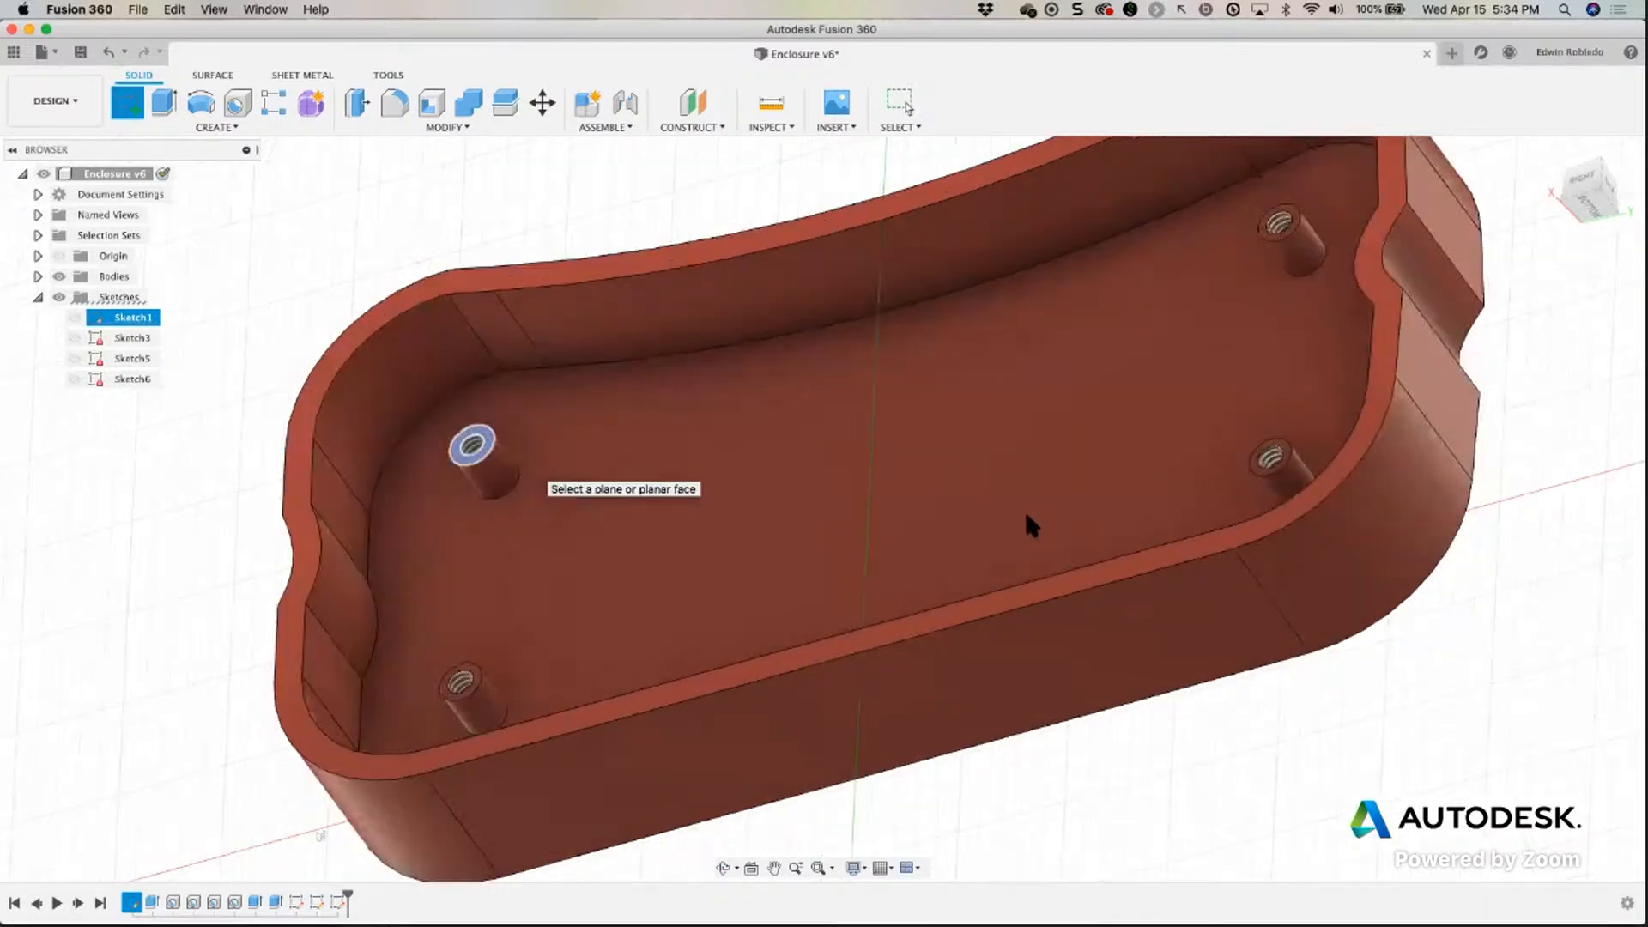
Project the enclosure's inner floor face into the new sketch, keeping the projection link enabled.
click(206, 127)
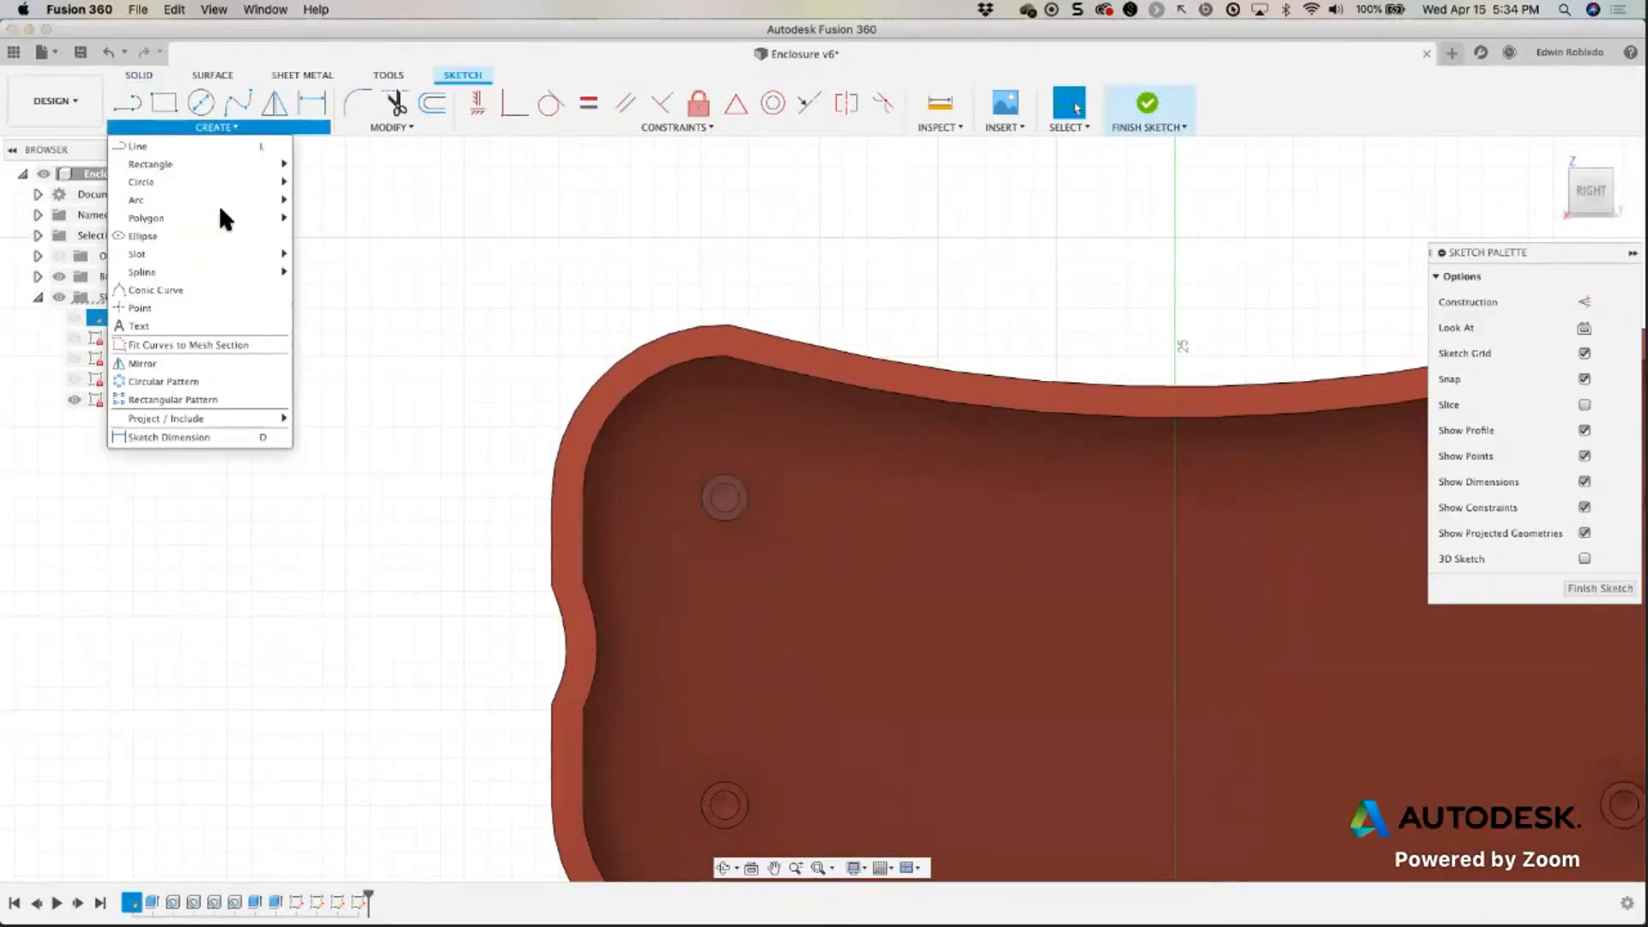
mouse_move(250, 418)
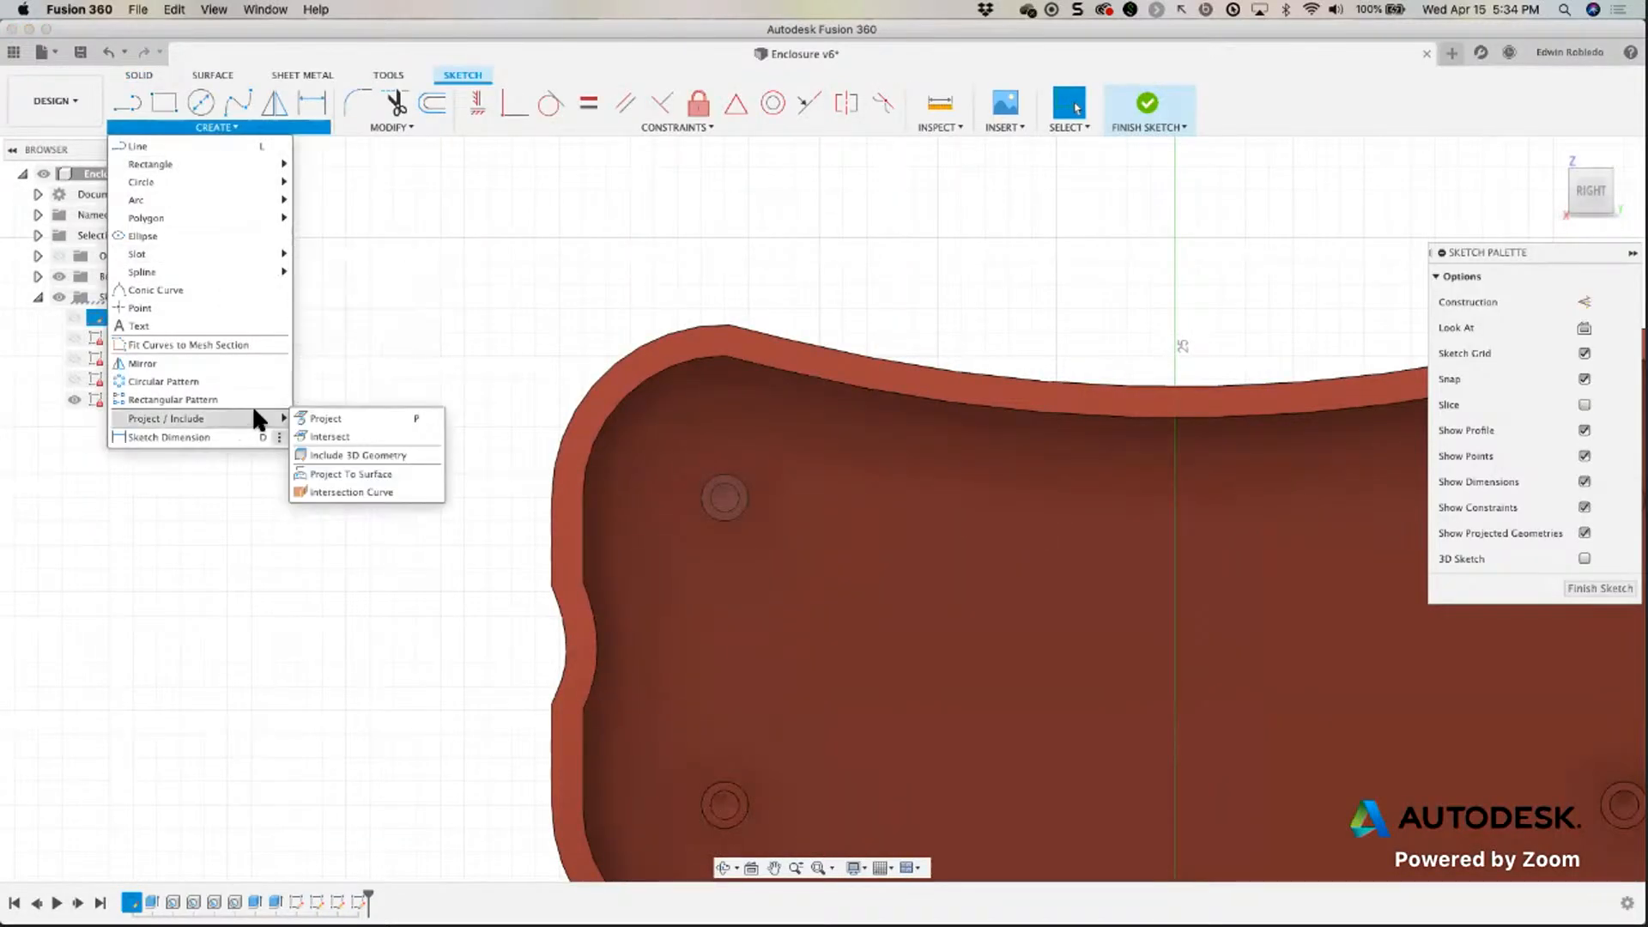
click(388, 416)
middle_drag(994, 527, 510, 348)
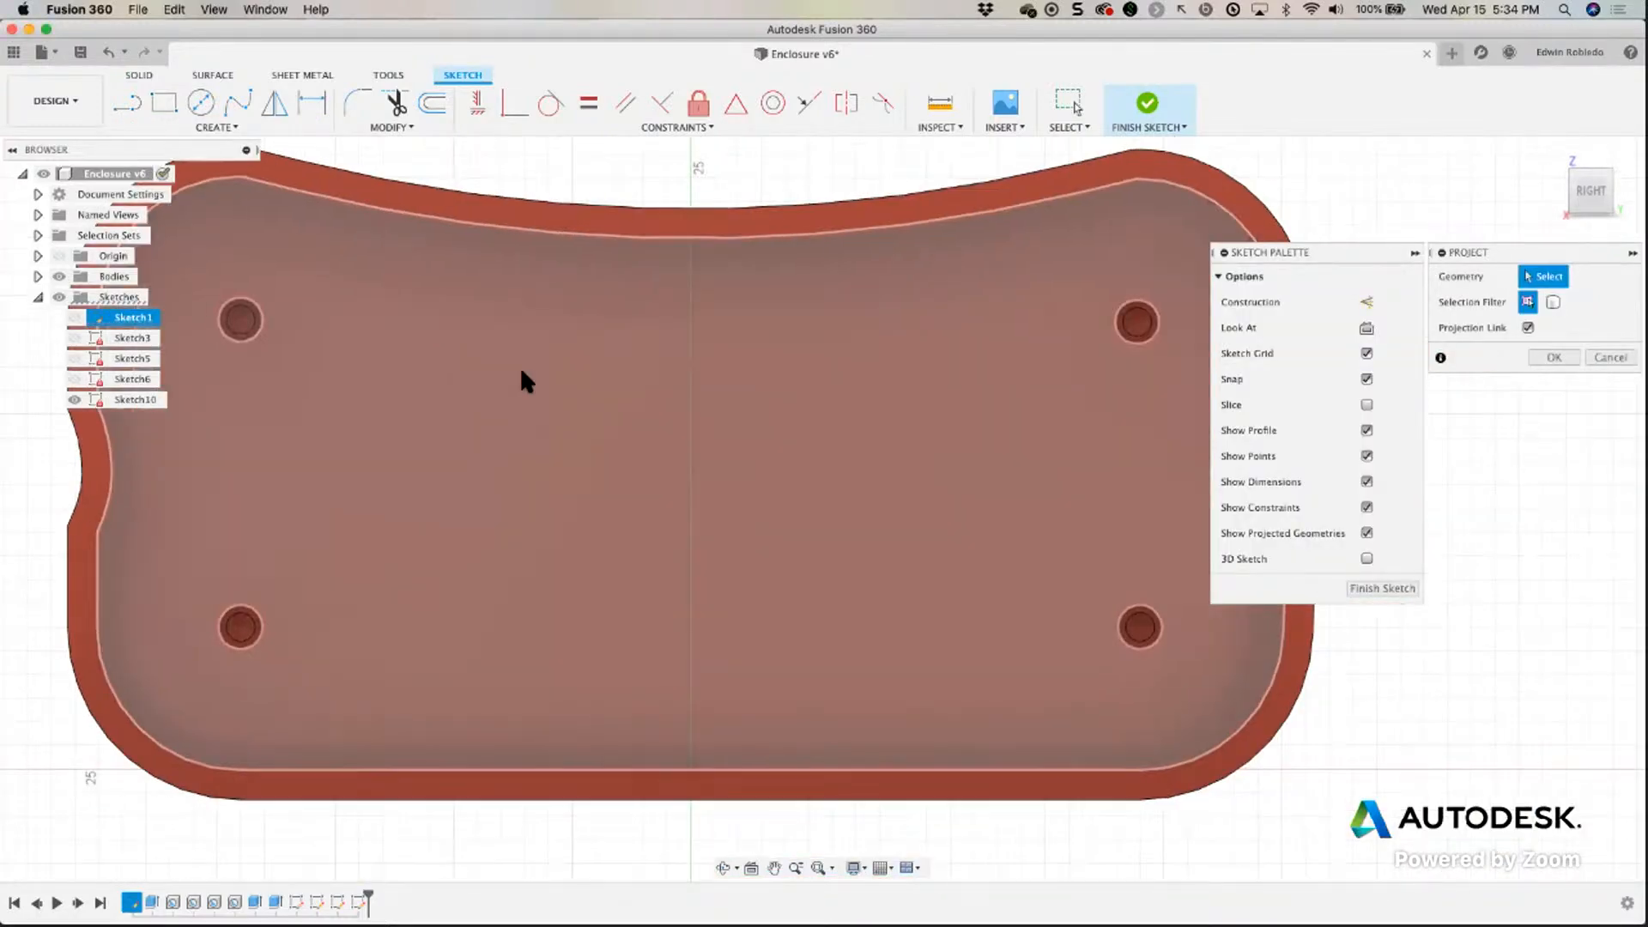
shift+middle_drag(659, 469, 695, 424)
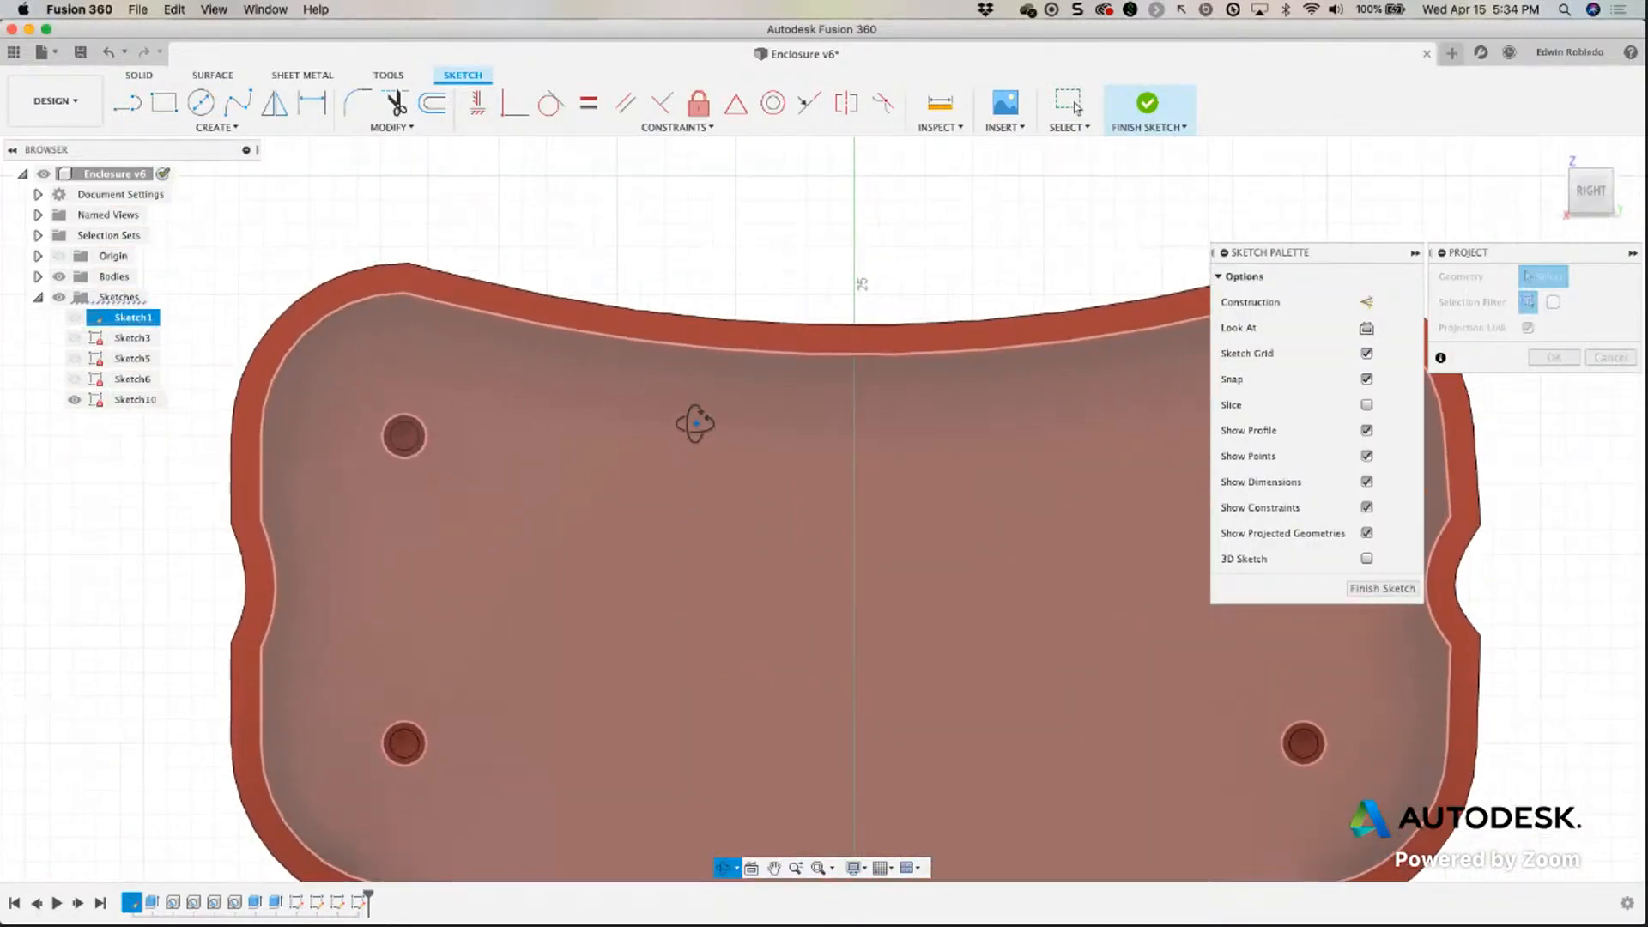
shift+middle_drag(666, 511, 455, 704)
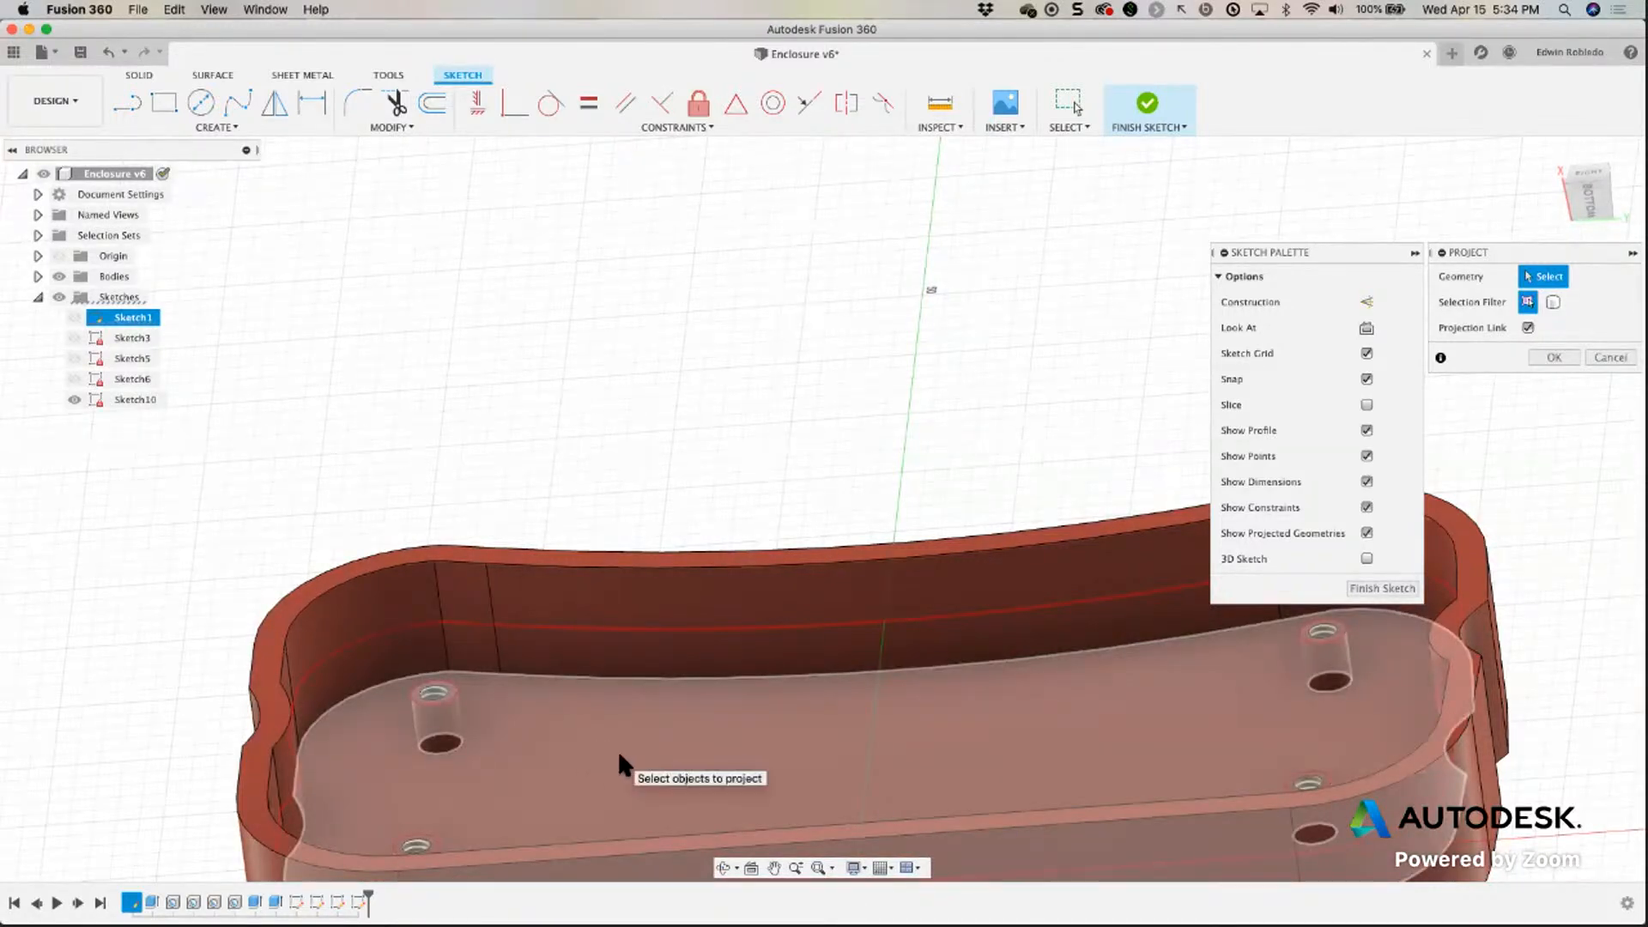
click(616, 749)
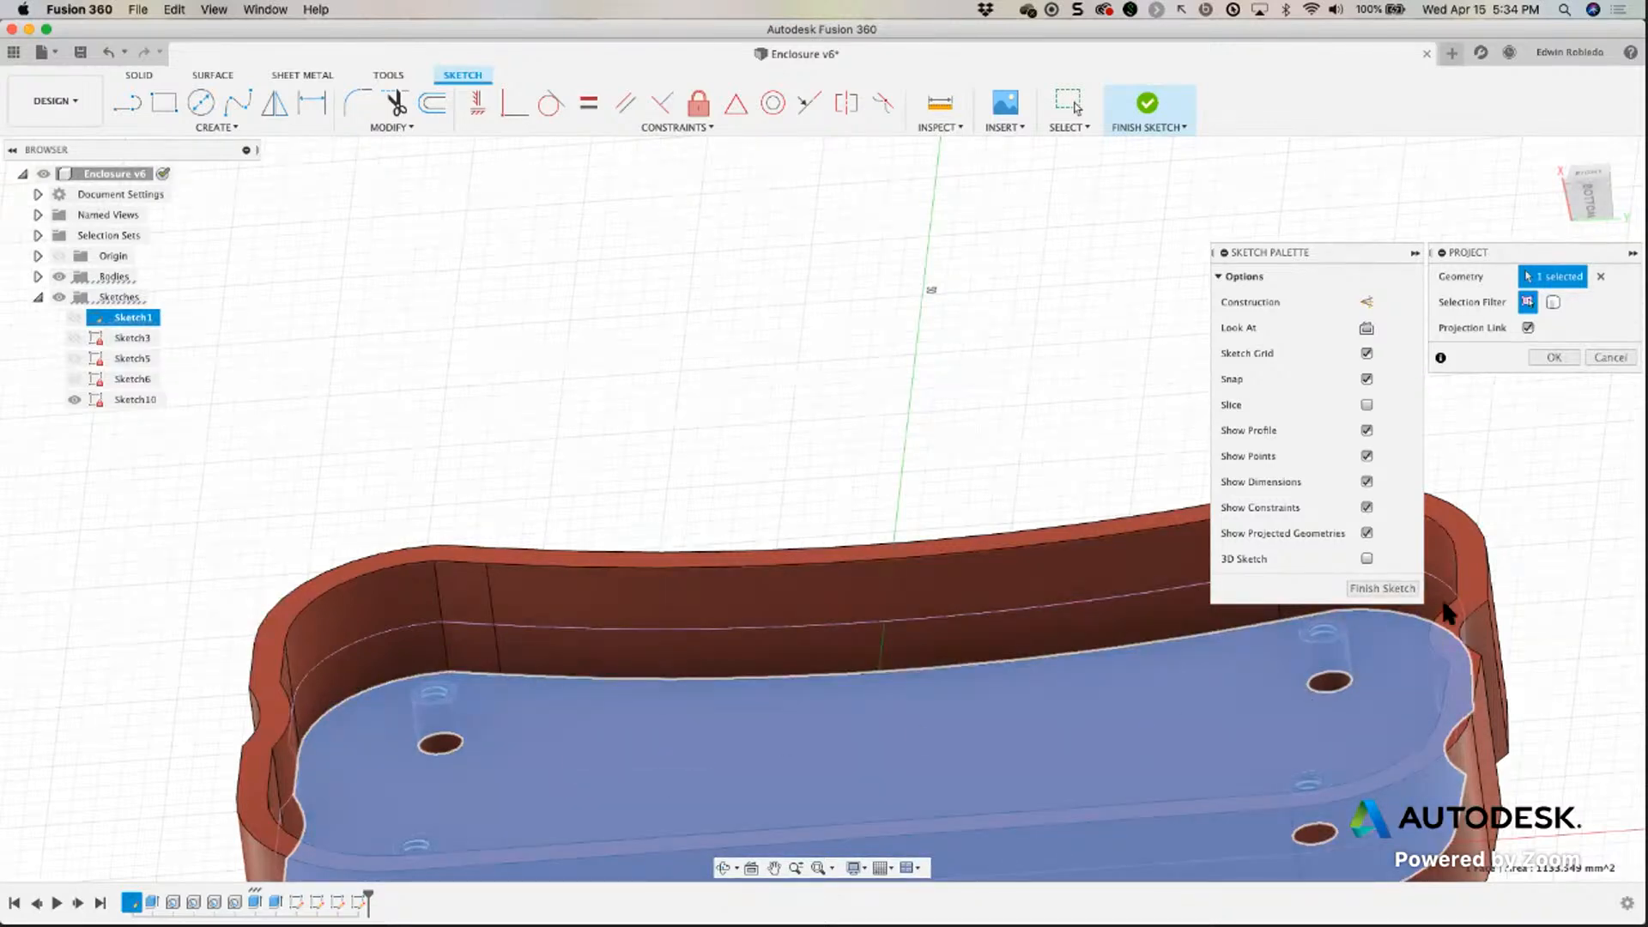
click(1577, 370)
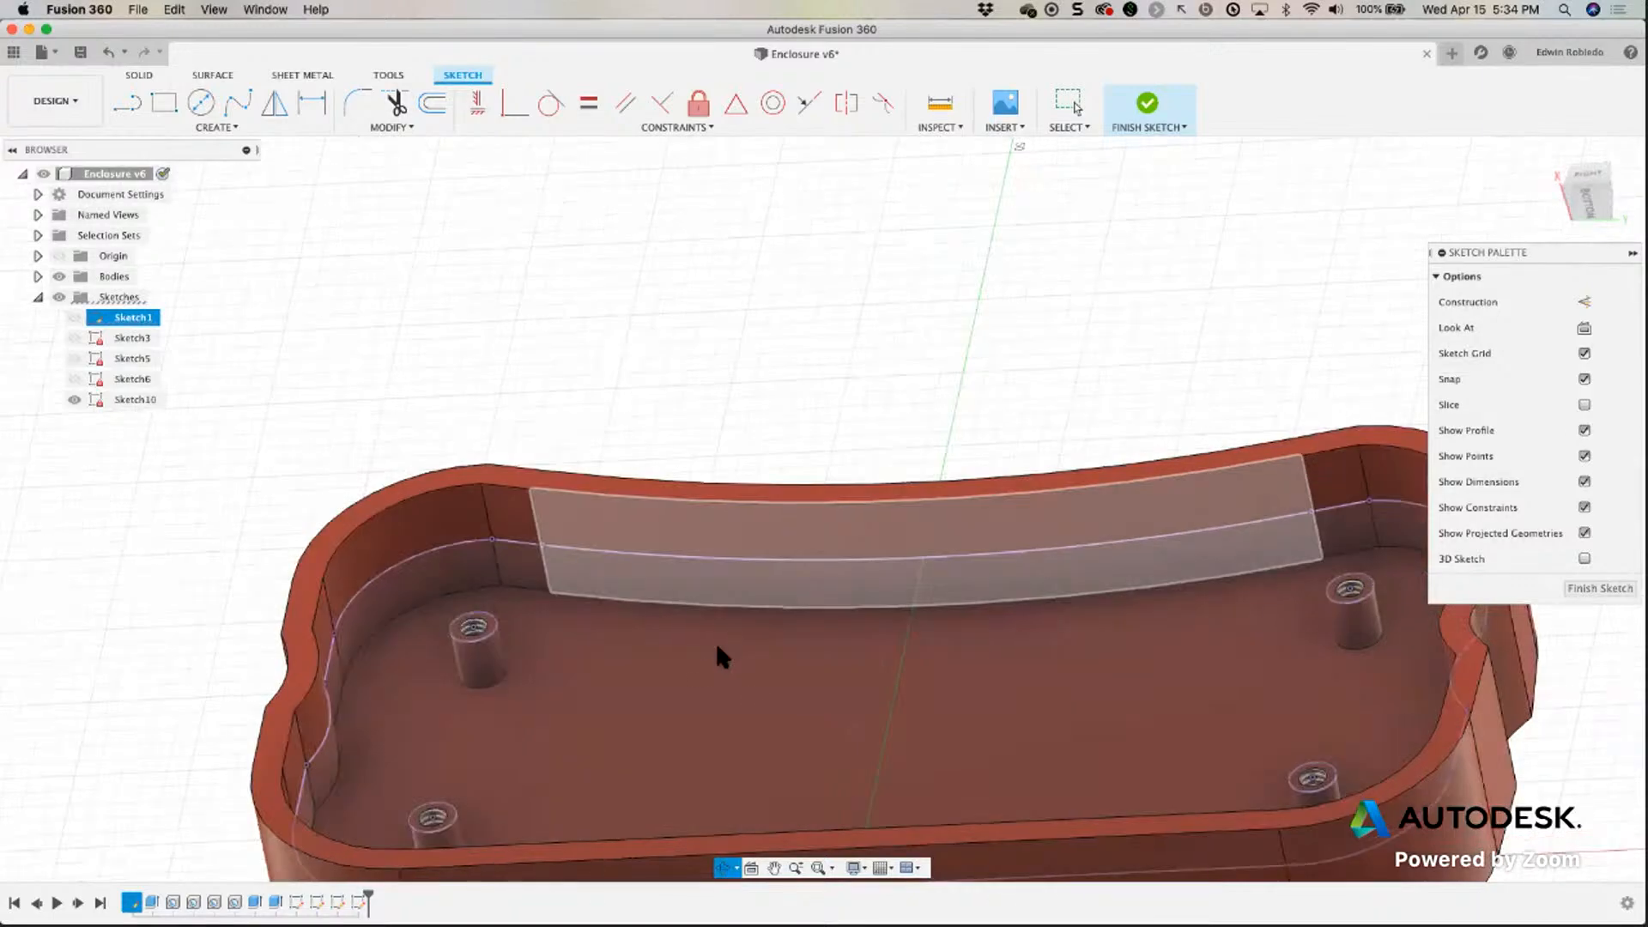
Offset the projected floor outline inward by 0.5 mm with chain selection, and finish the sketch.
drag(717, 662, 1133, 545)
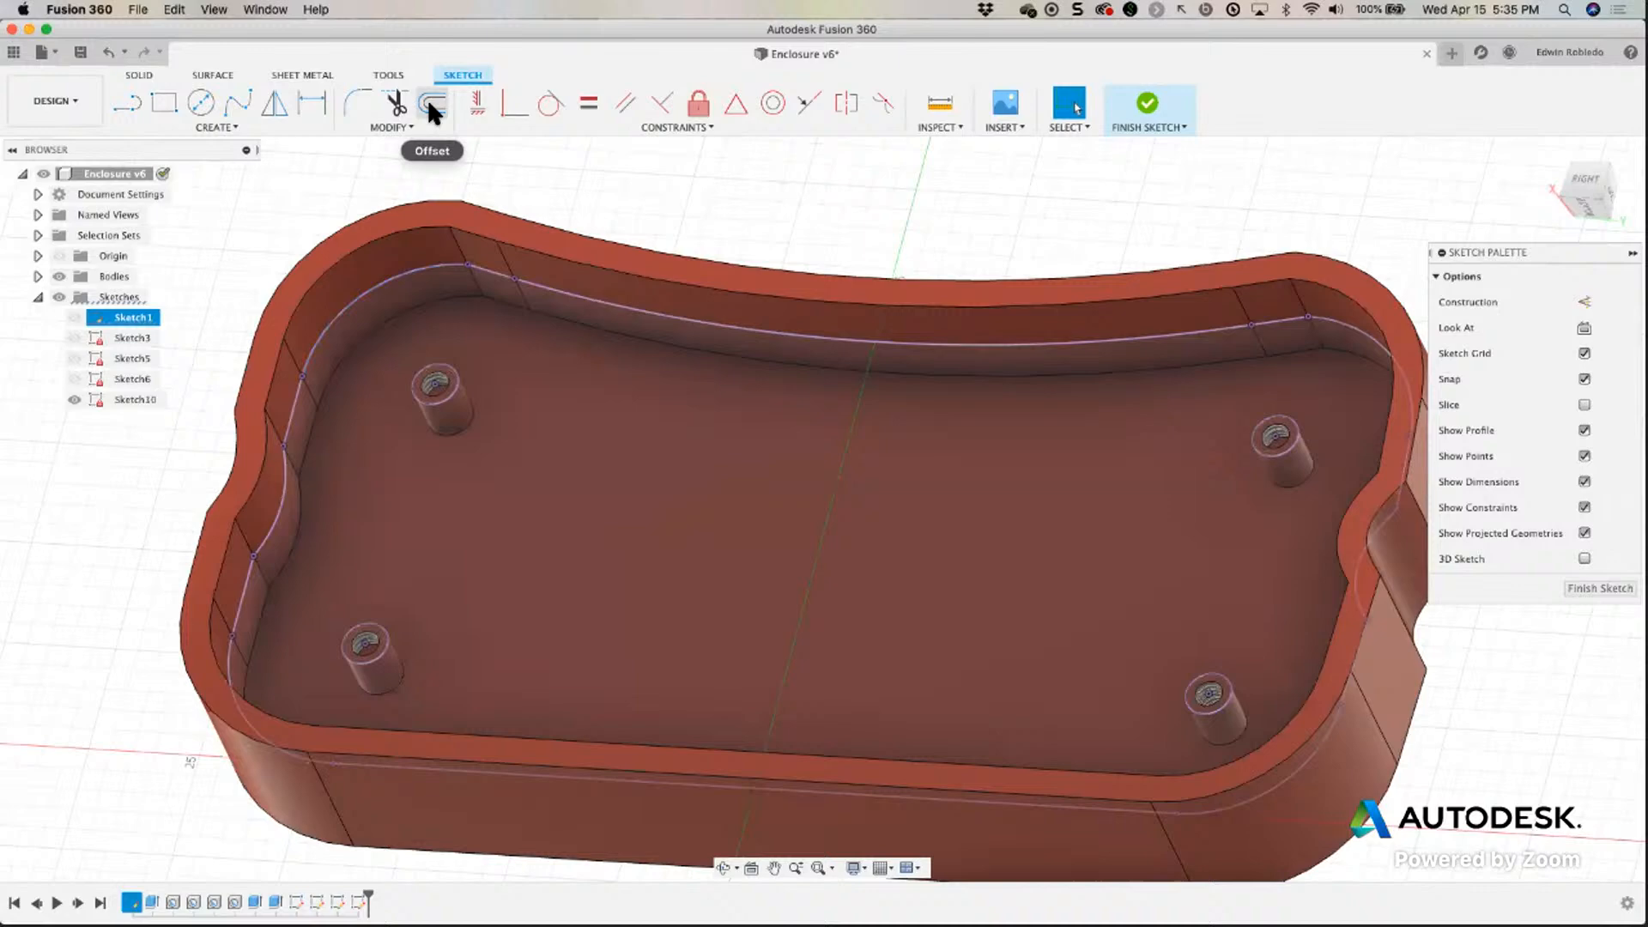
click(431, 105)
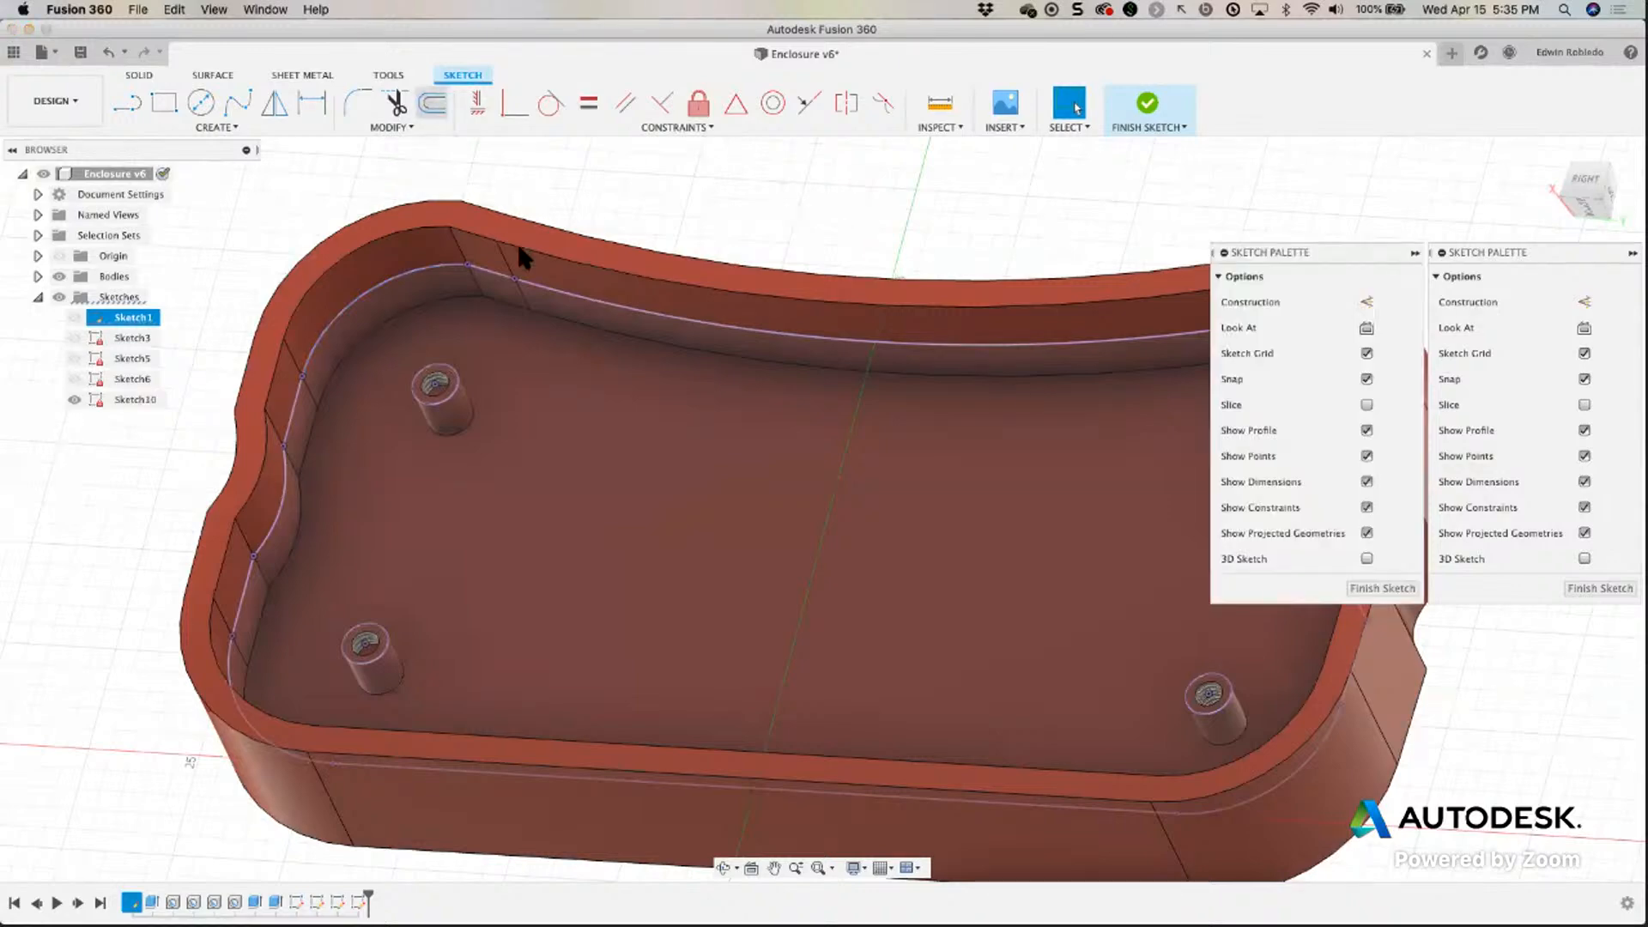
click(570, 299)
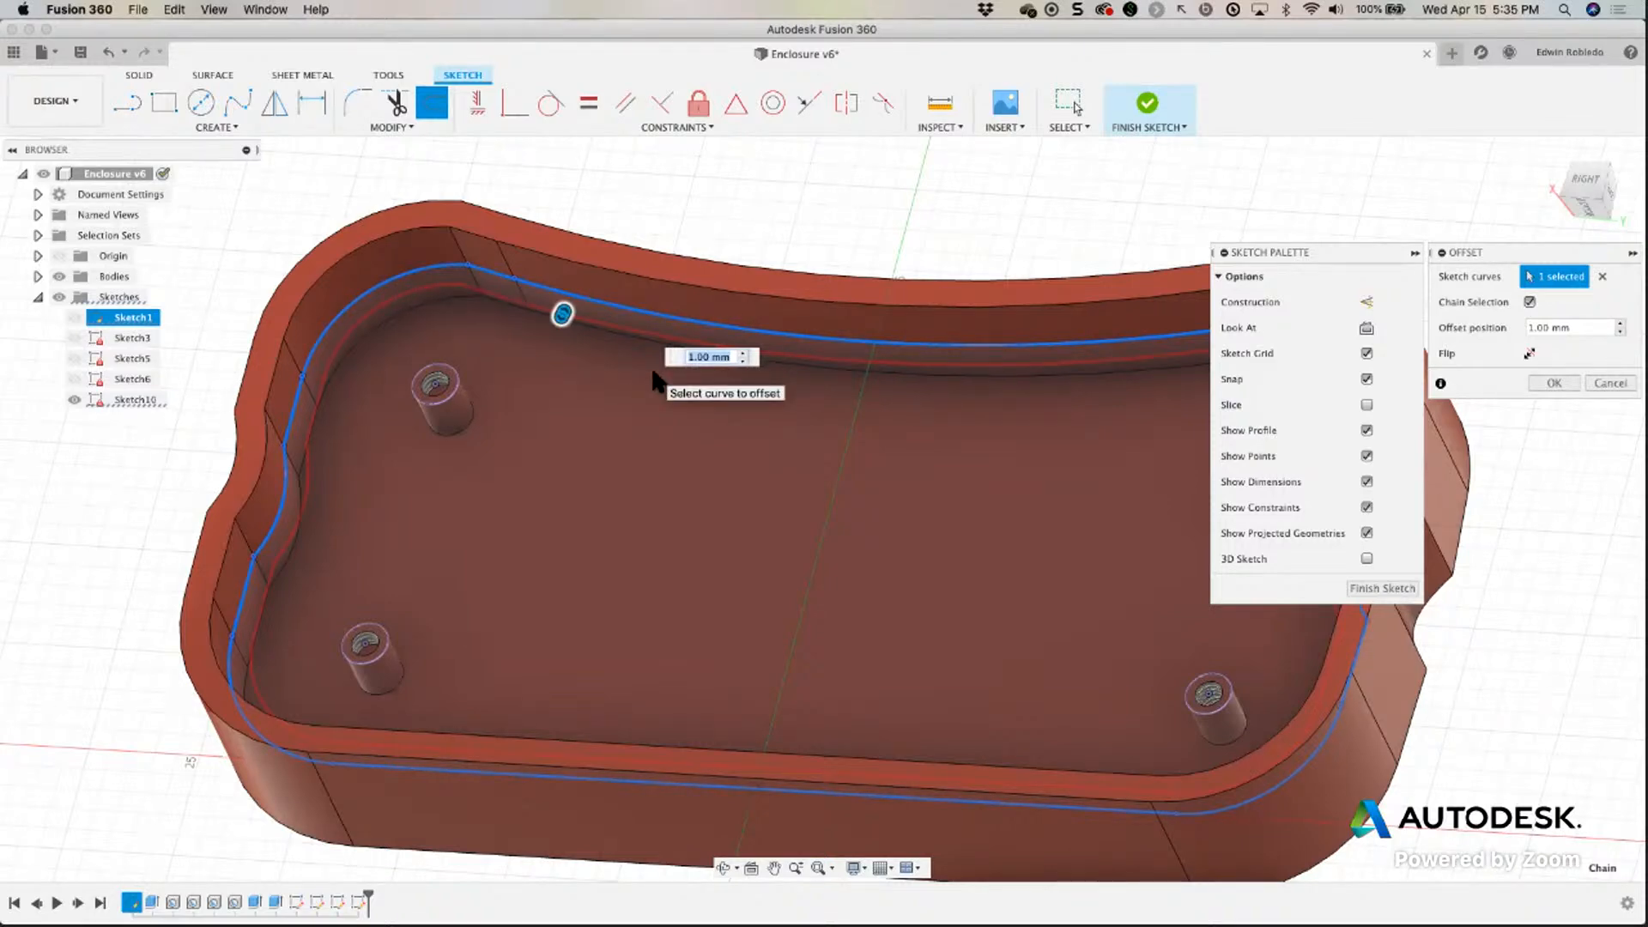
key(BackSpace)
key(Tab)
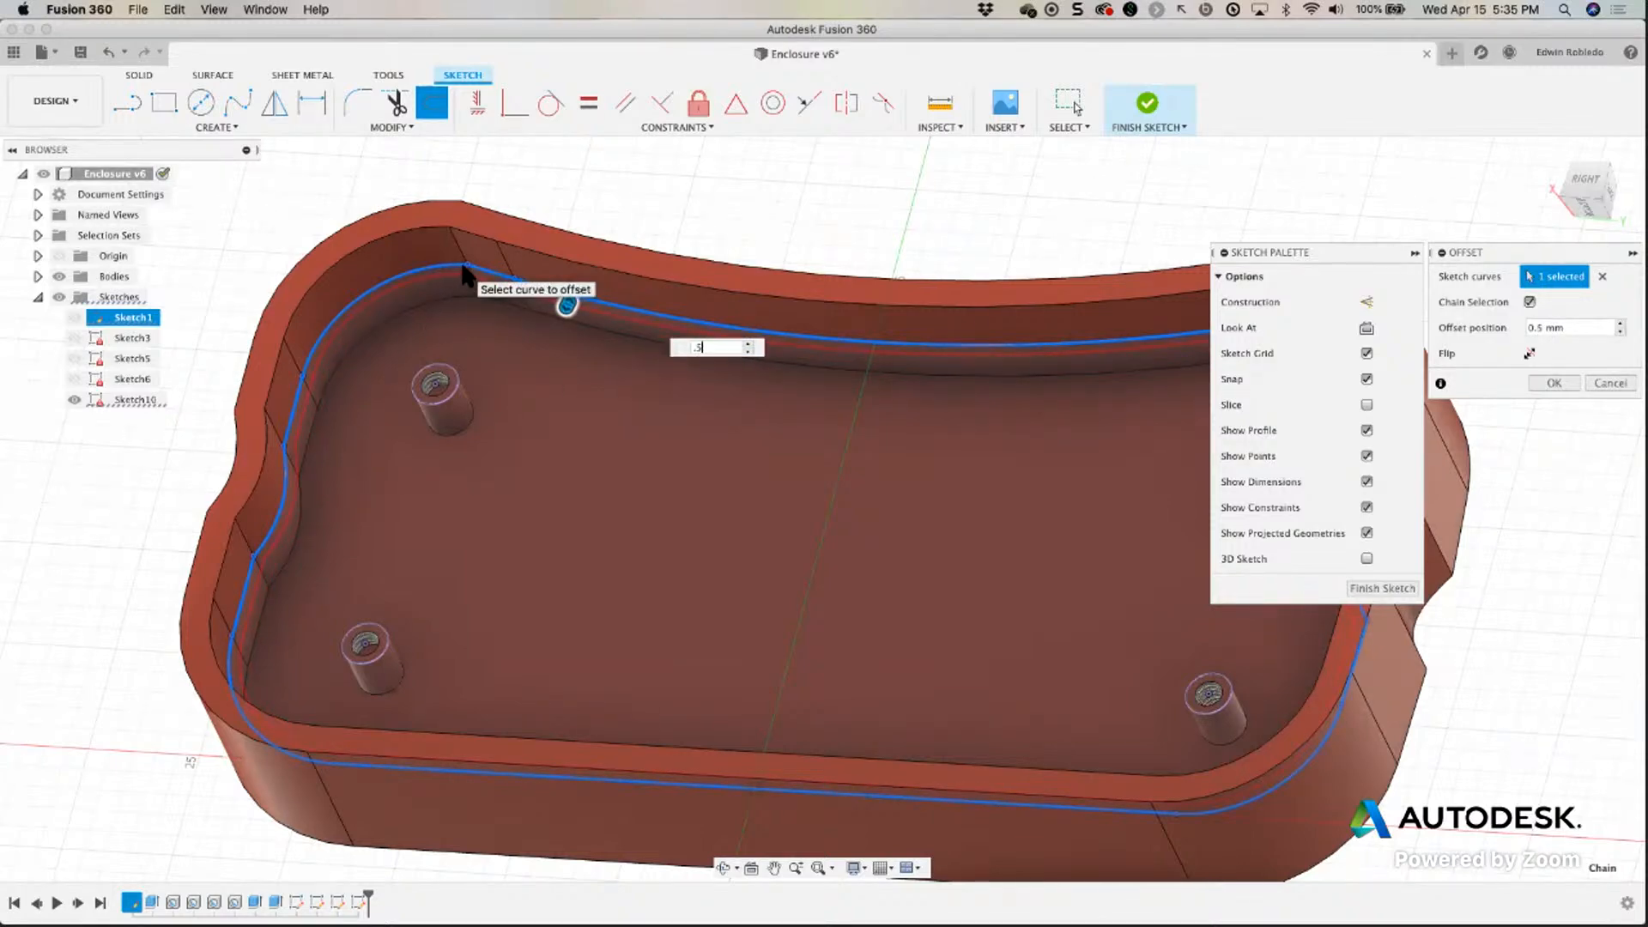
click(1550, 386)
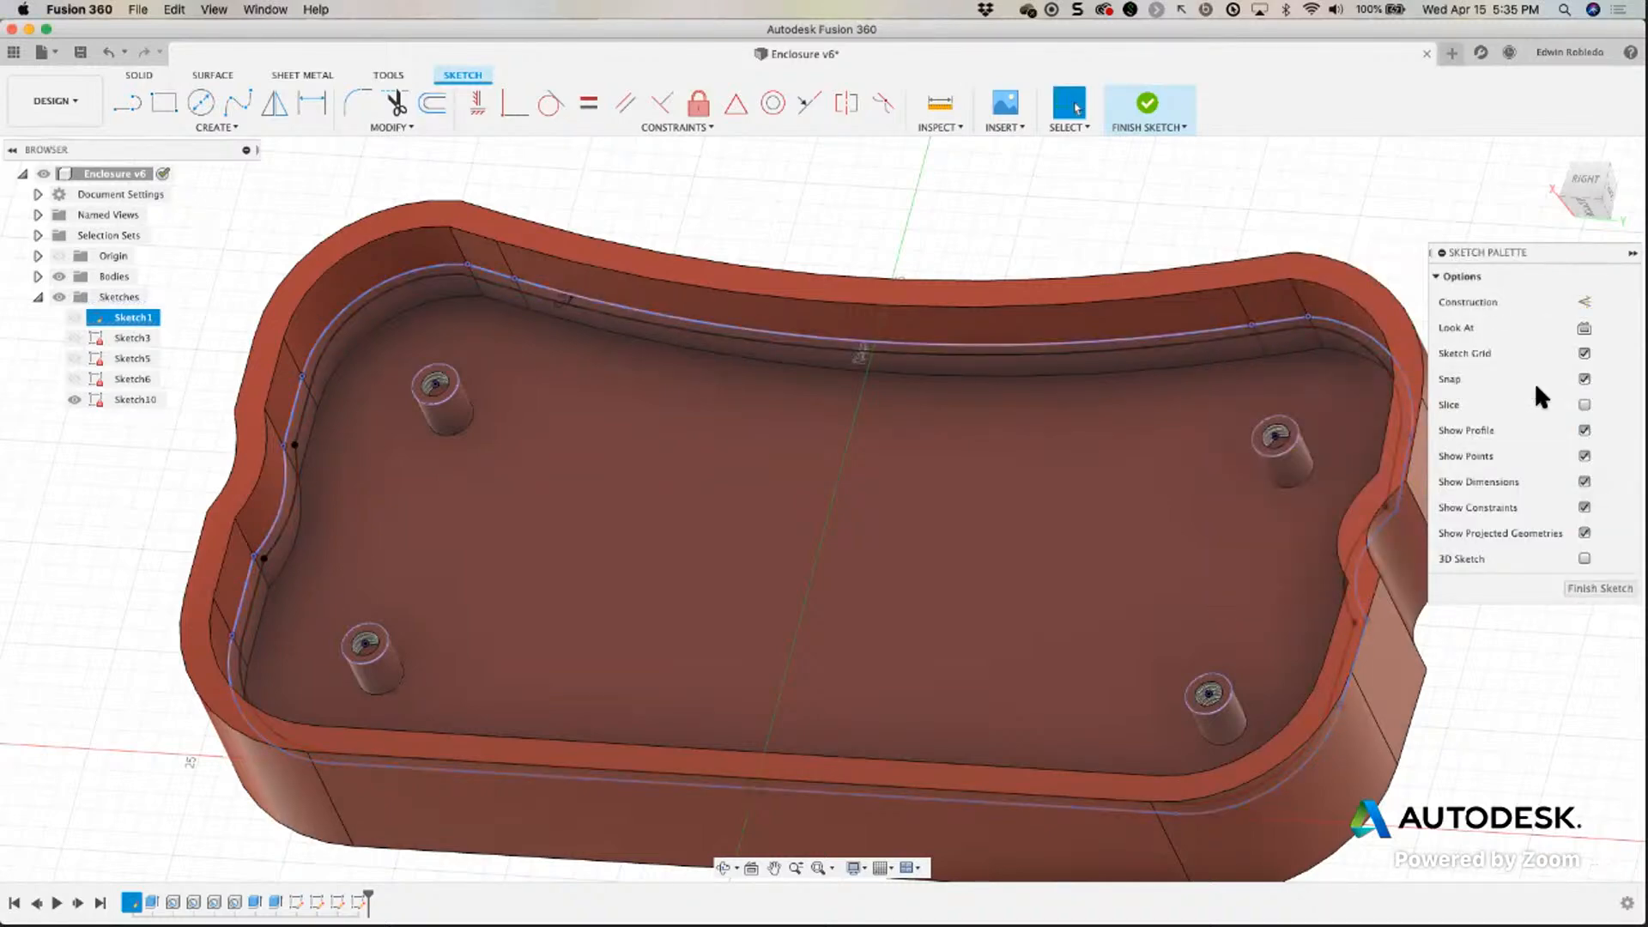
click(1603, 587)
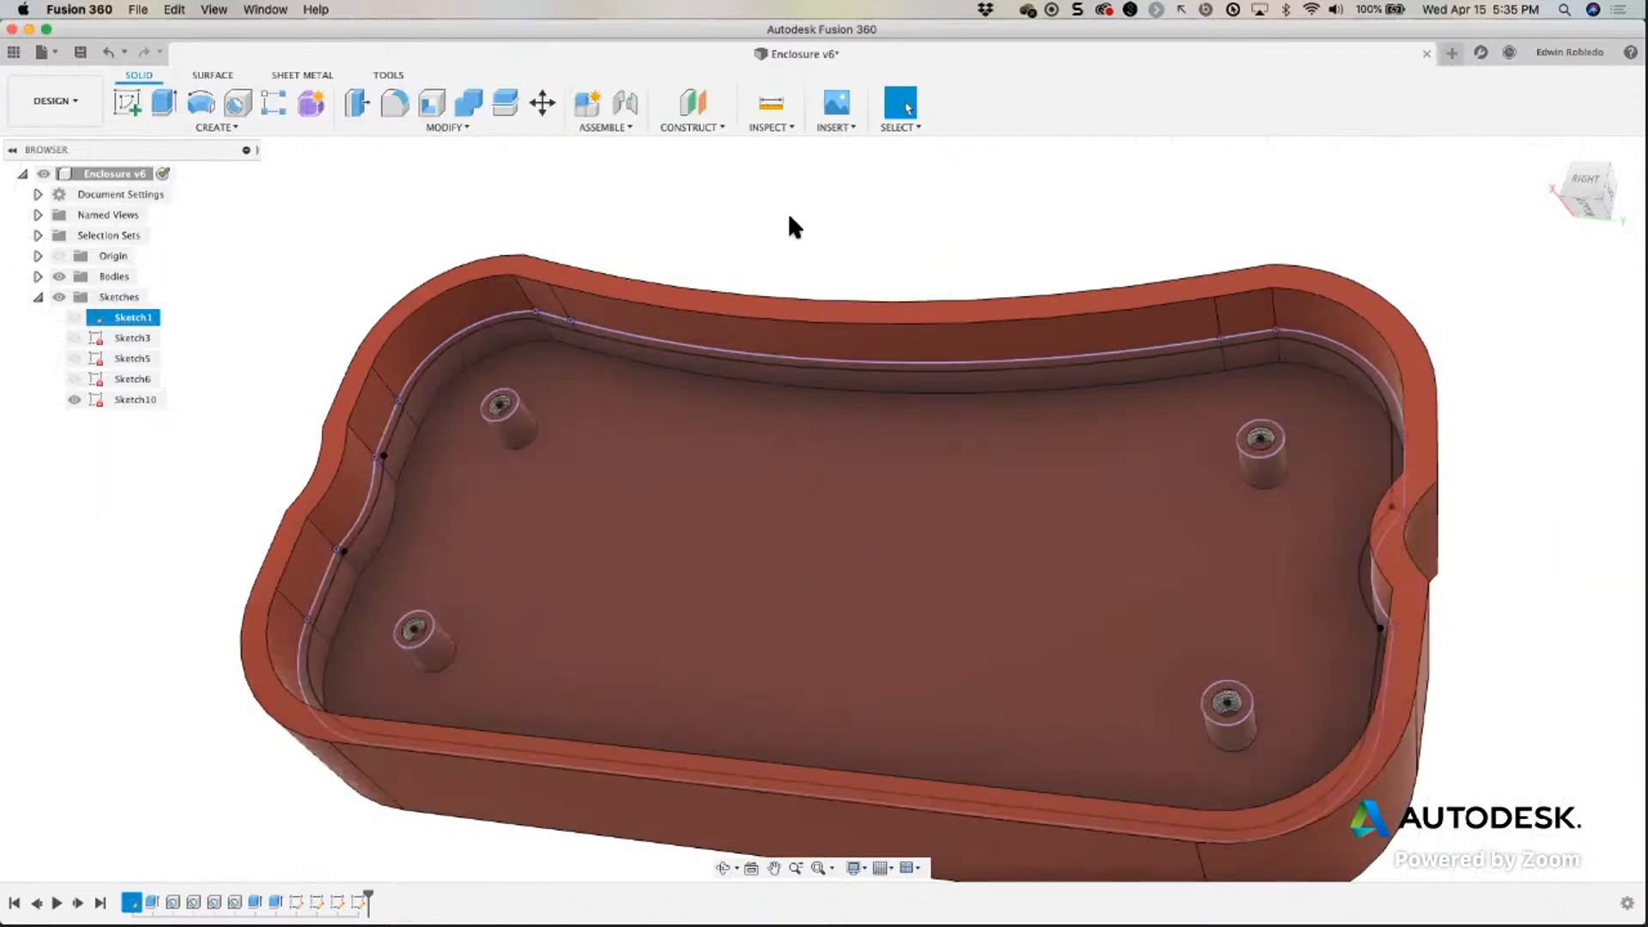
Start creating a 3D PCB and select the offset board profile plus the ring at the upper-left mounting post.
click(182, 121)
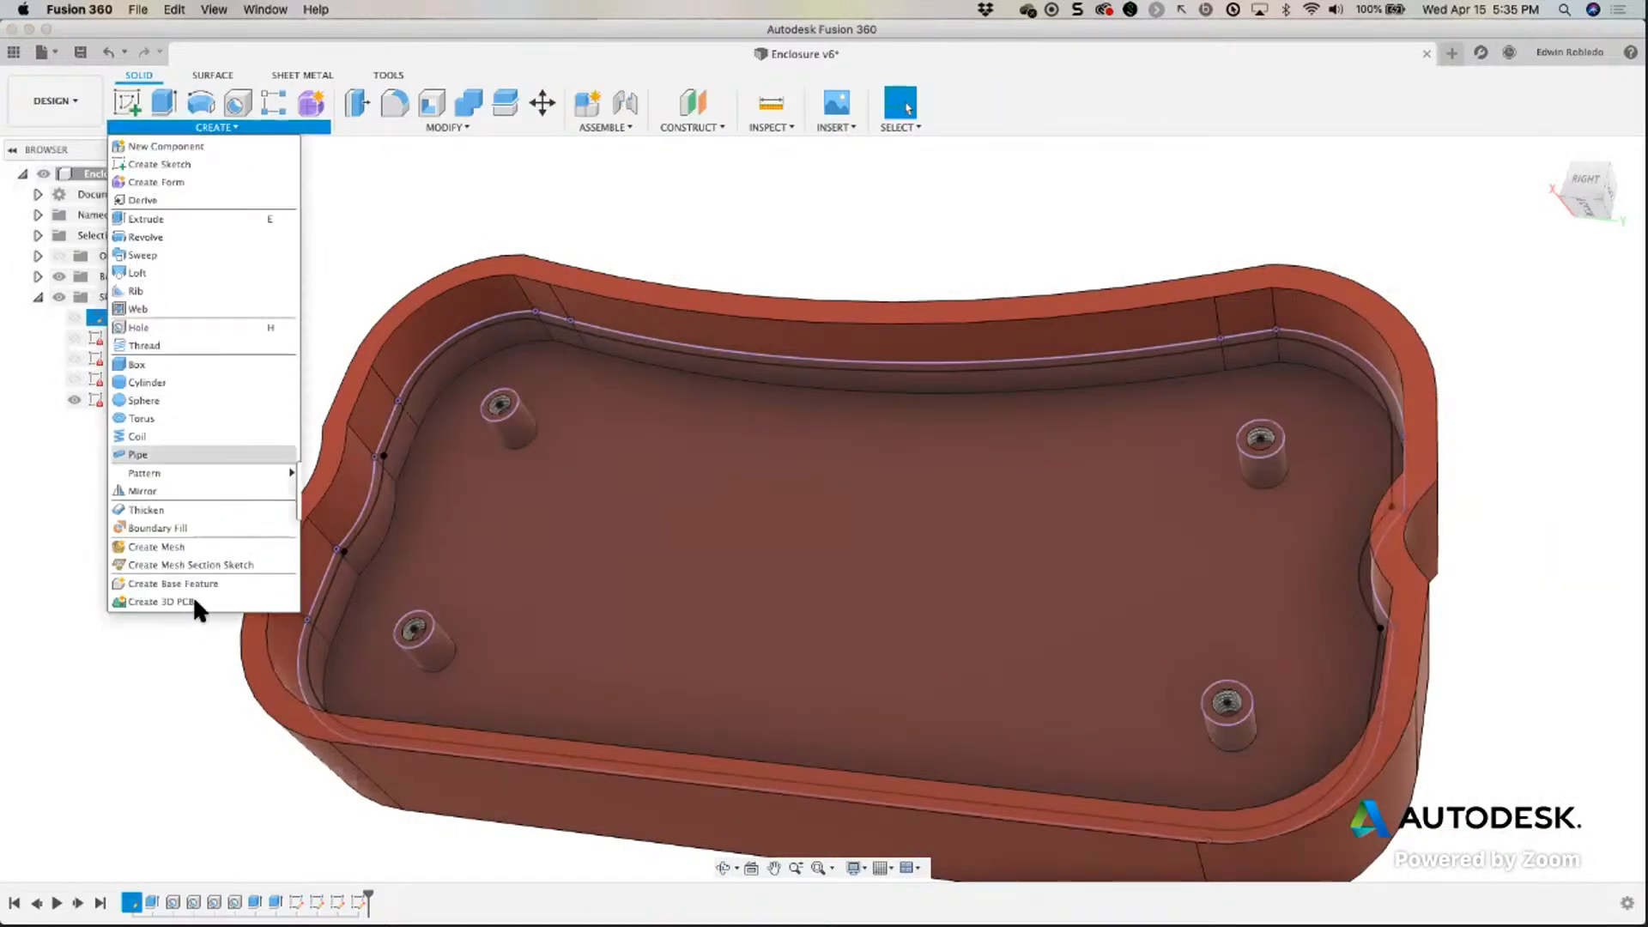
click(379, 561)
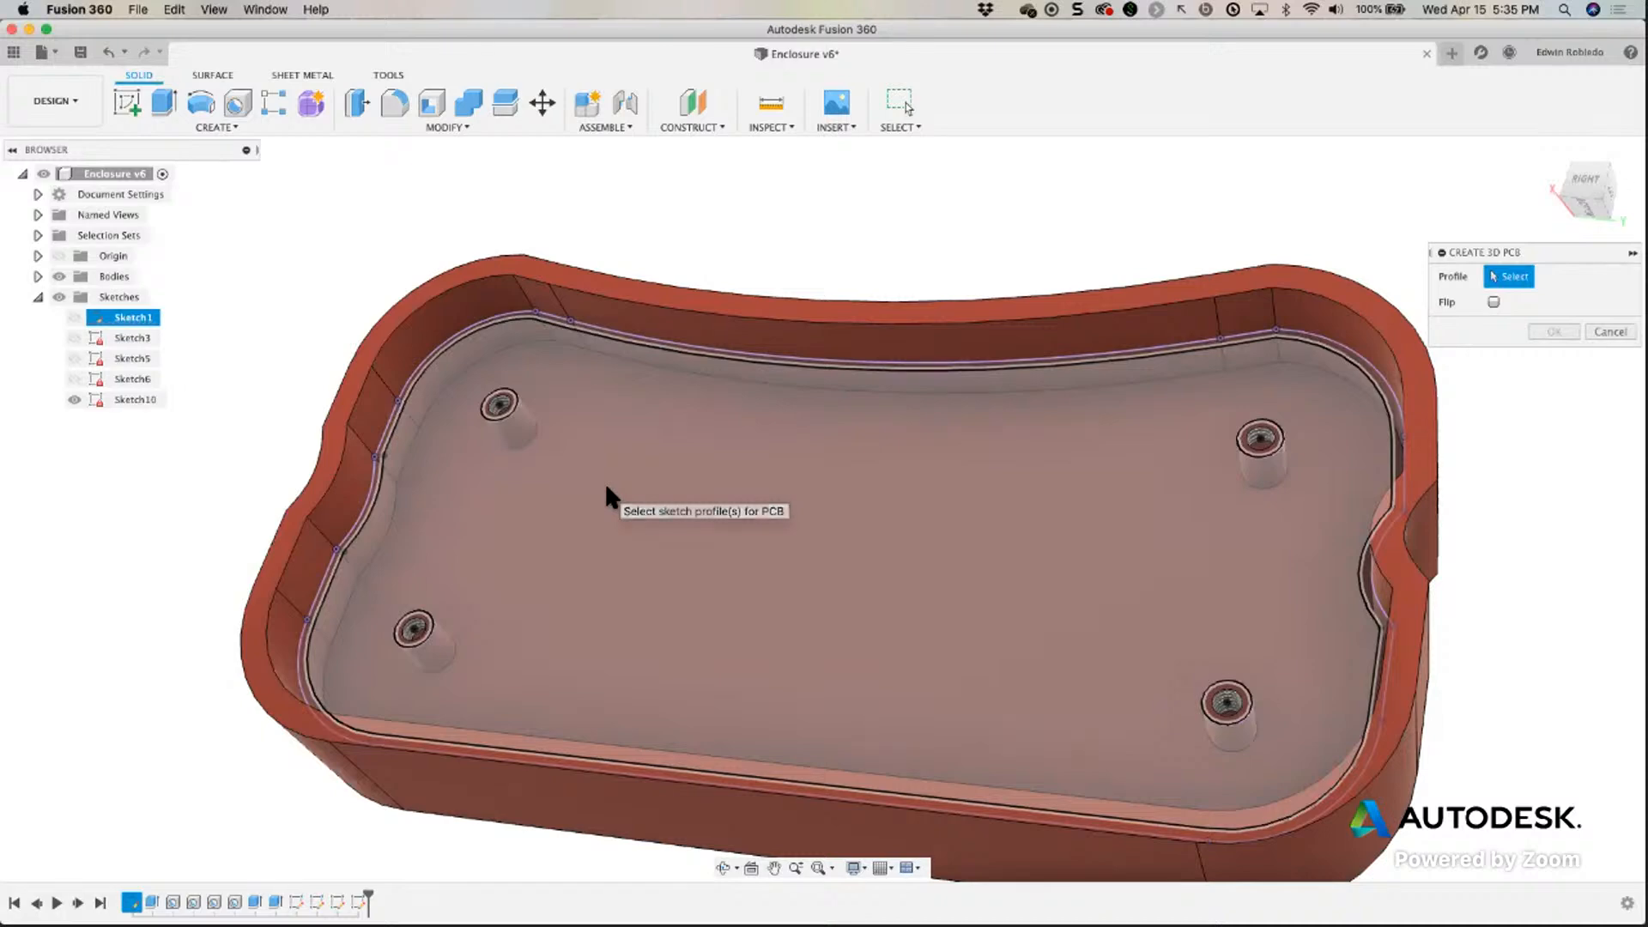
click(607, 488)
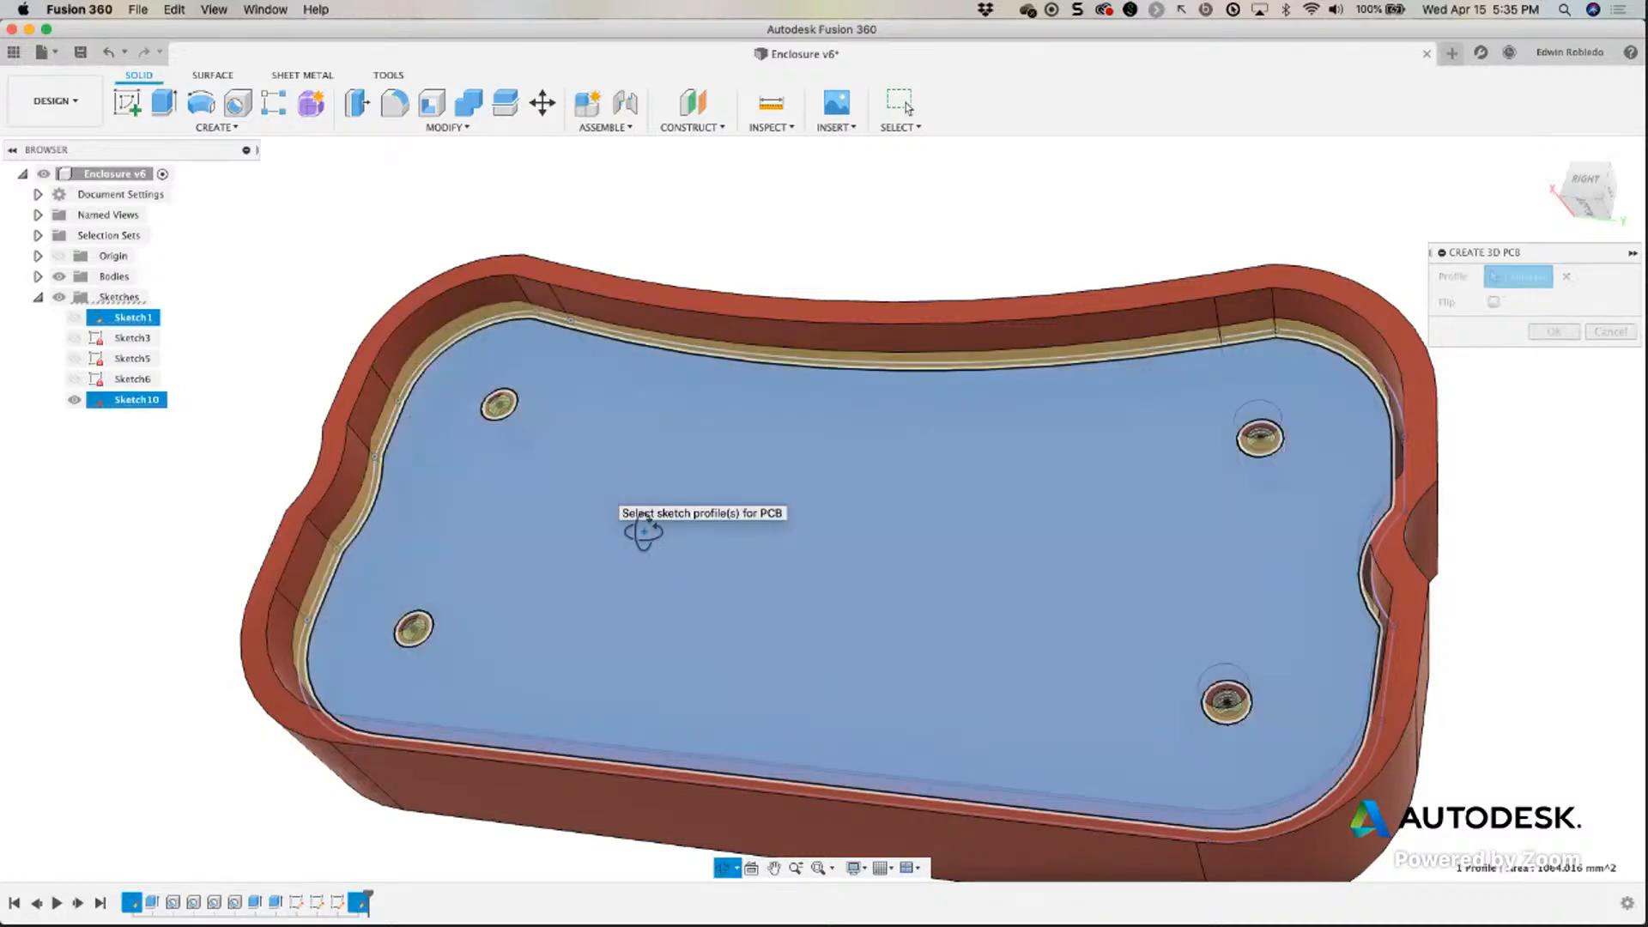
shift+middle_drag(635, 519, 410, 350)
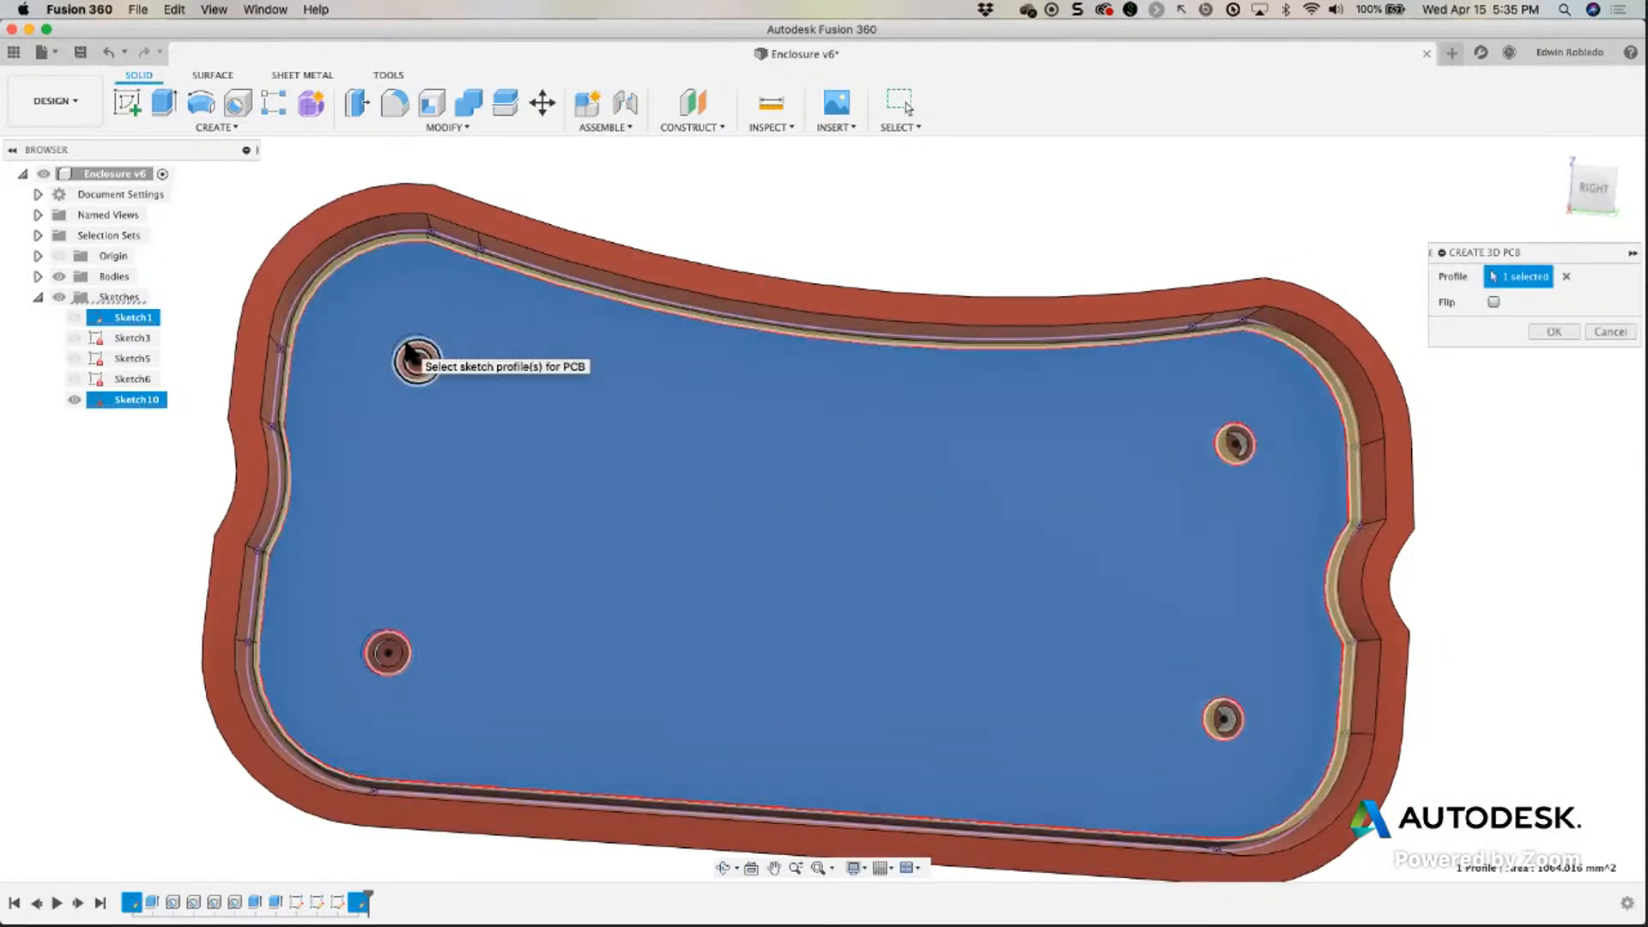
click(414, 356)
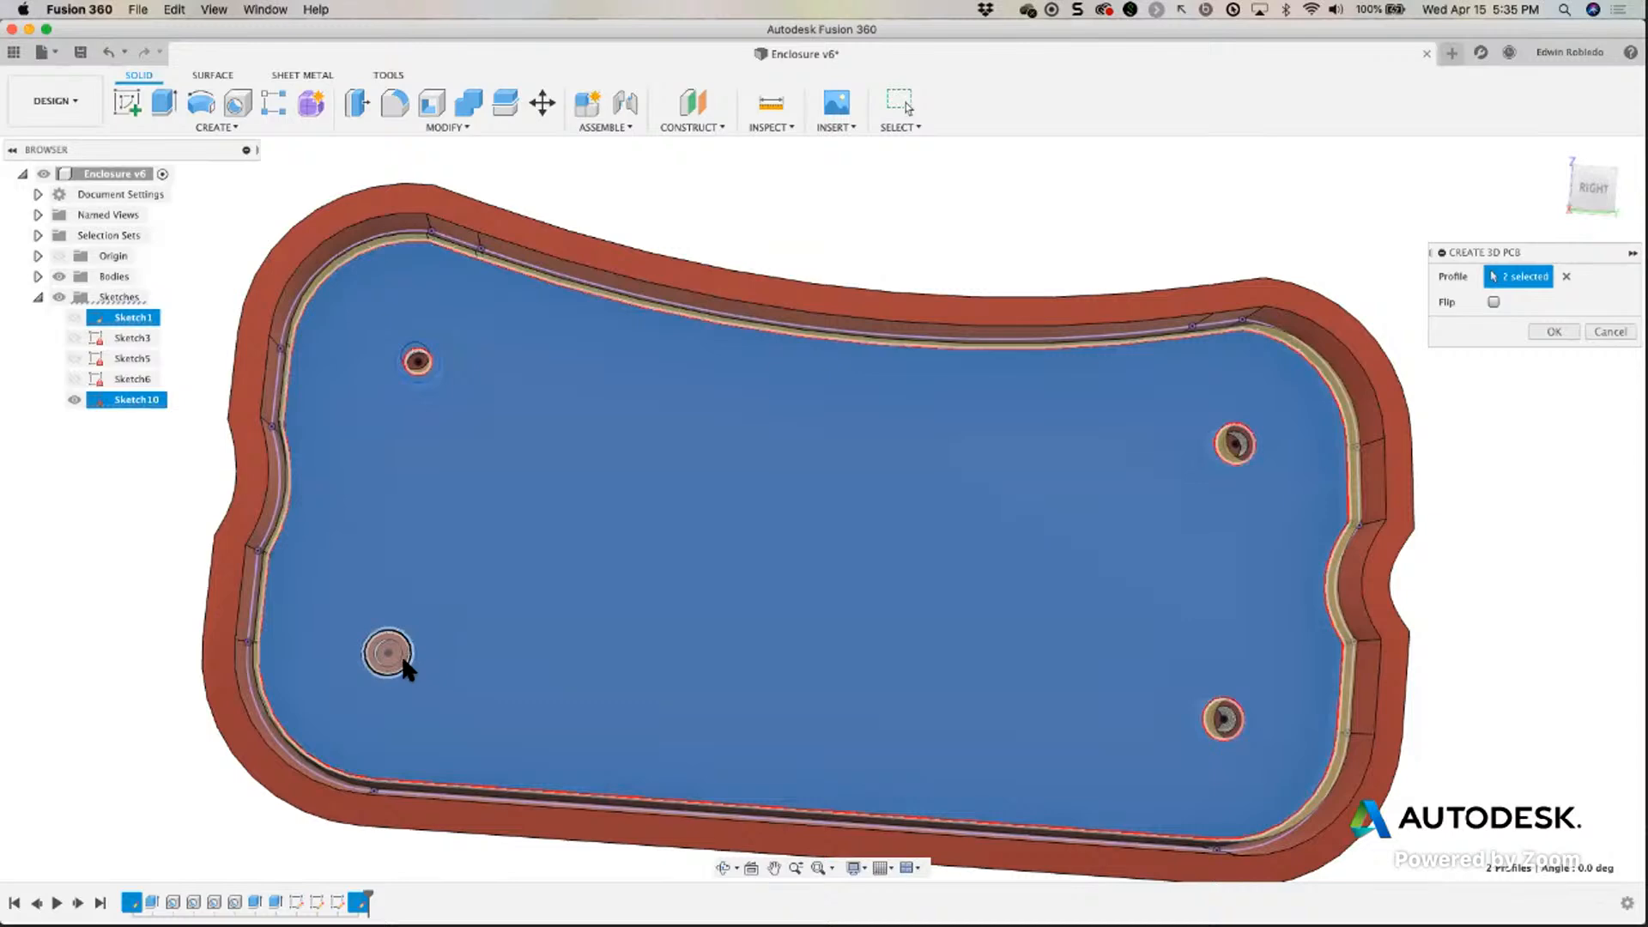
Try adding the circular profile at the lower-left mounting post to the PCB selection, and deselect it.
scroll(403, 661, up, 3)
scroll(404, 588, up, 2)
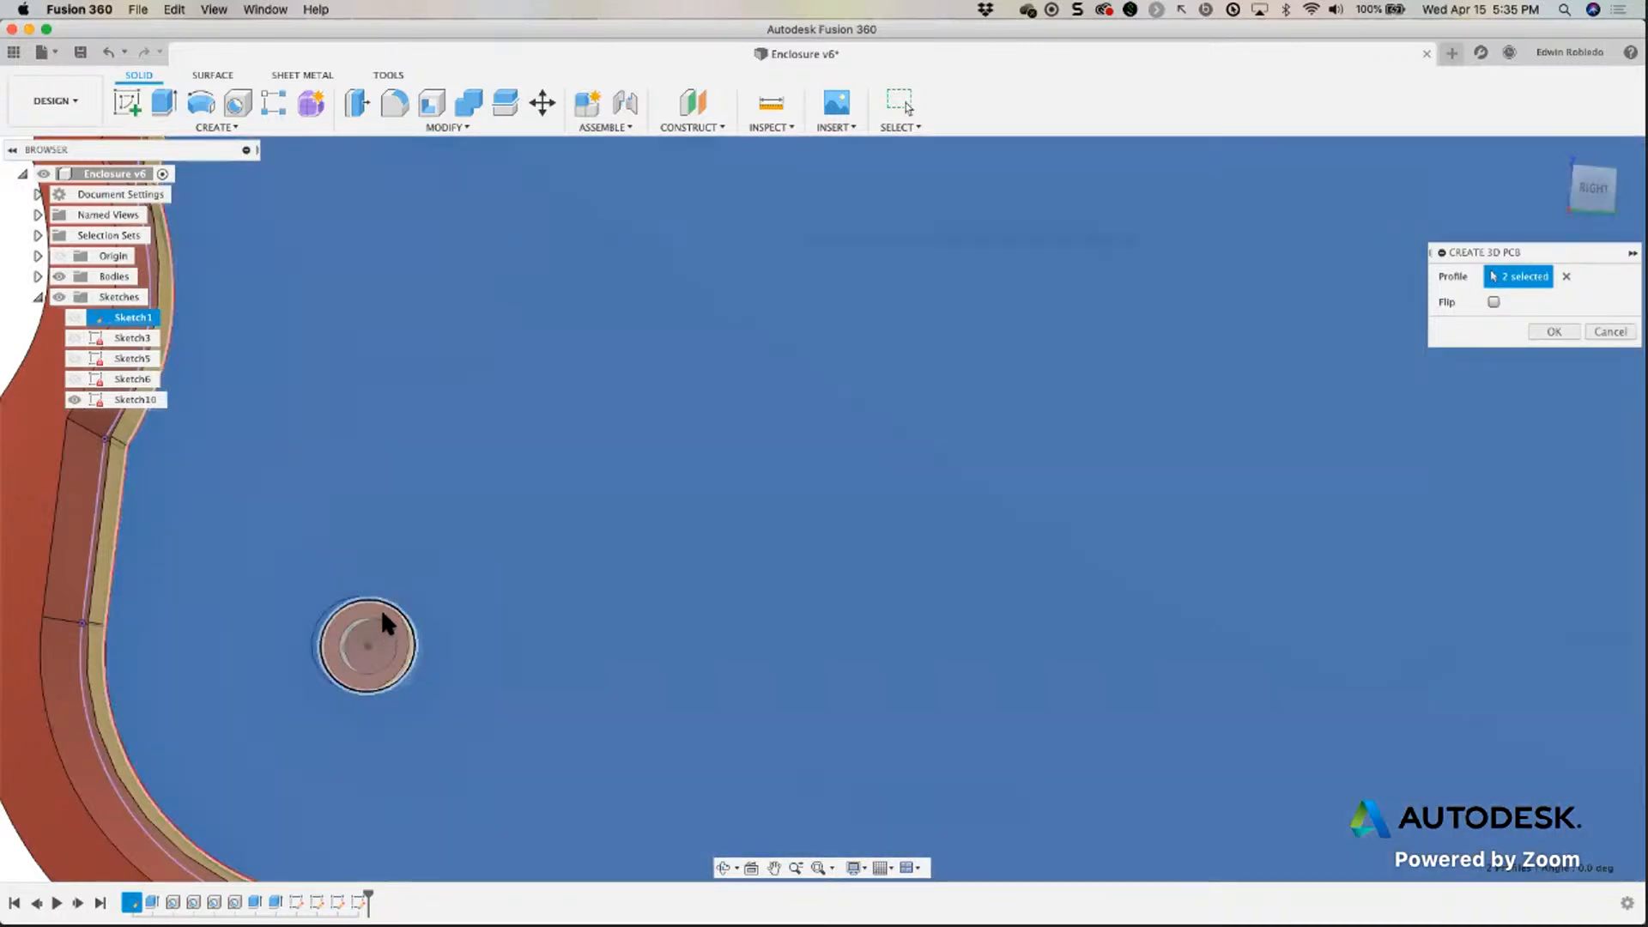
scroll(385, 628, up, 2)
shift+middle_drag(417, 613, 383, 600)
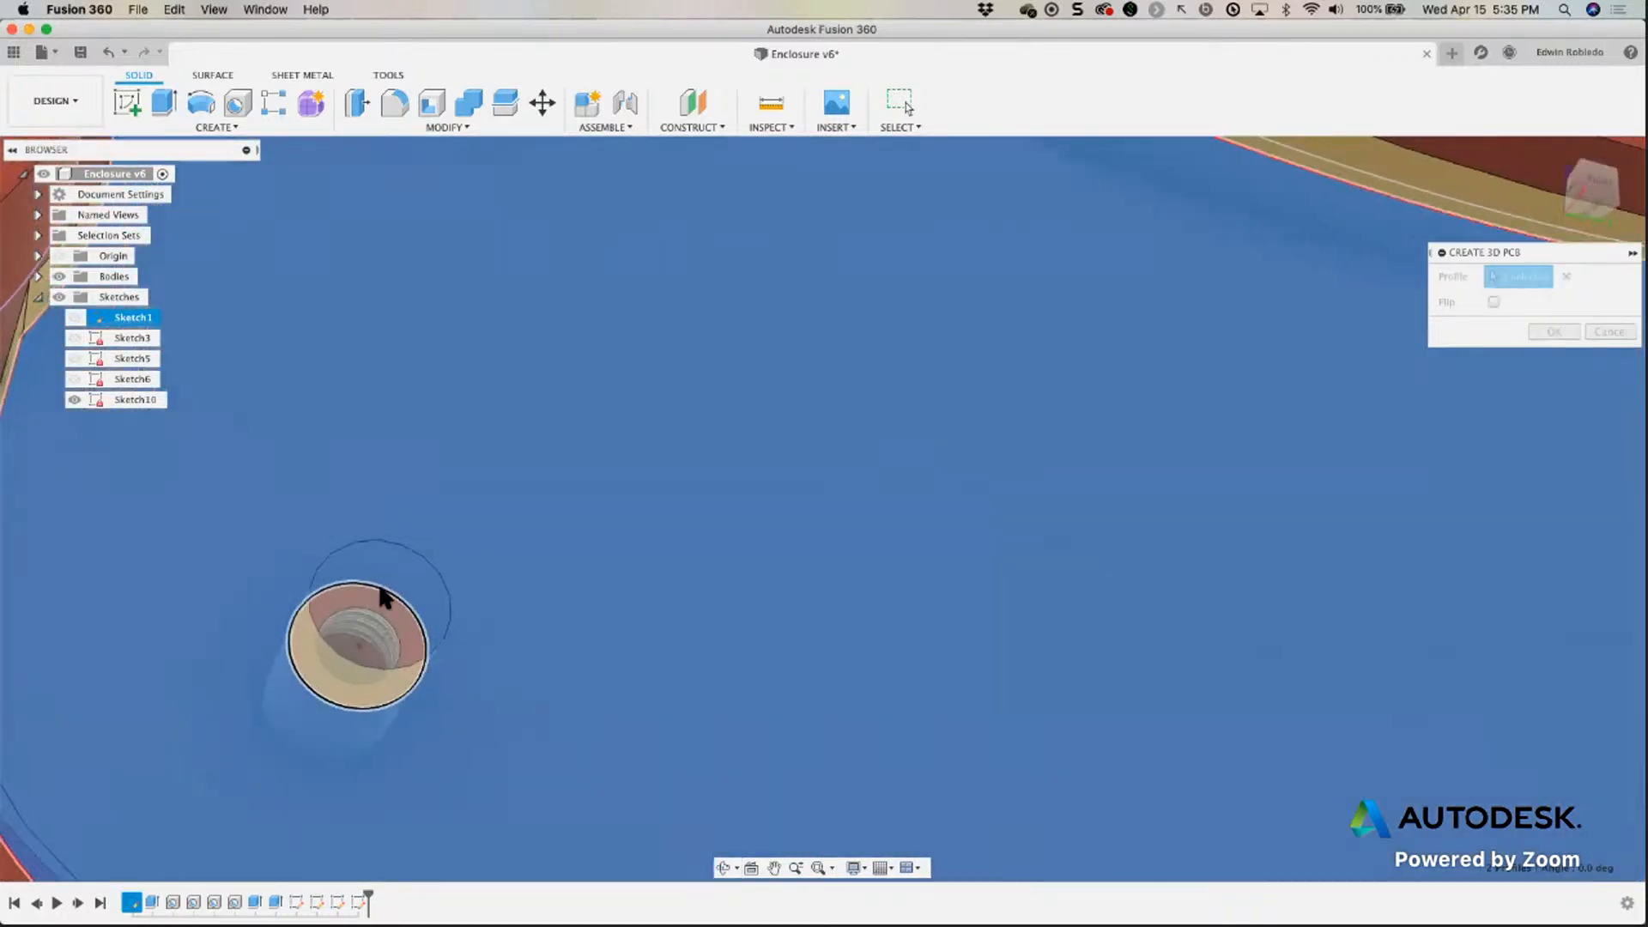
click(392, 615)
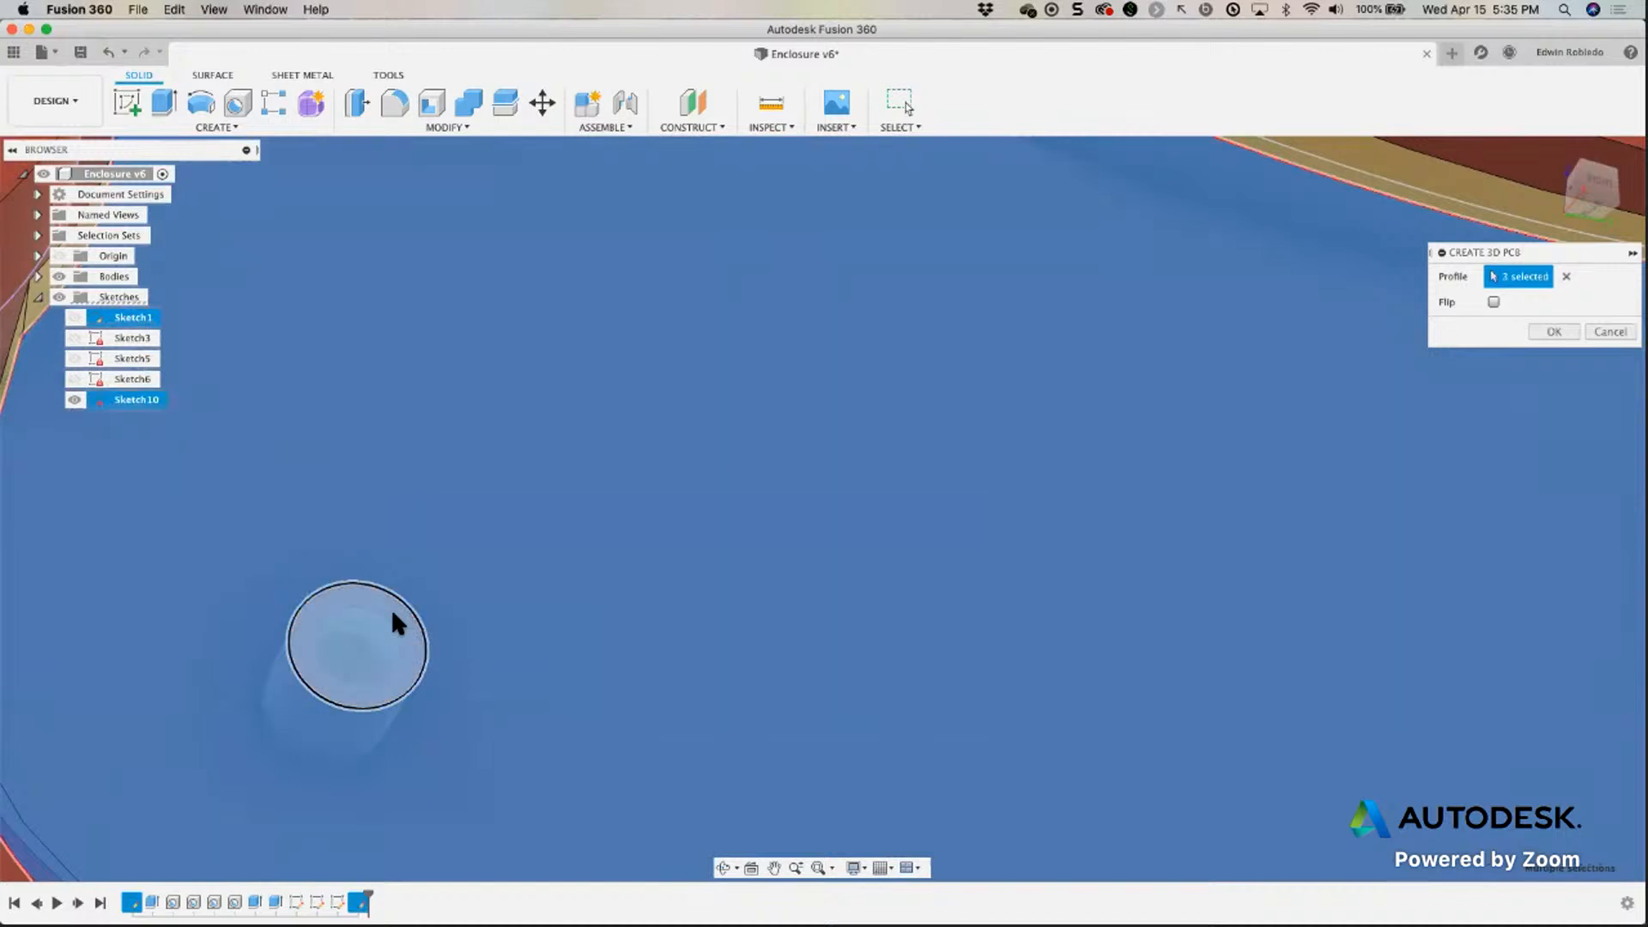
click(344, 651)
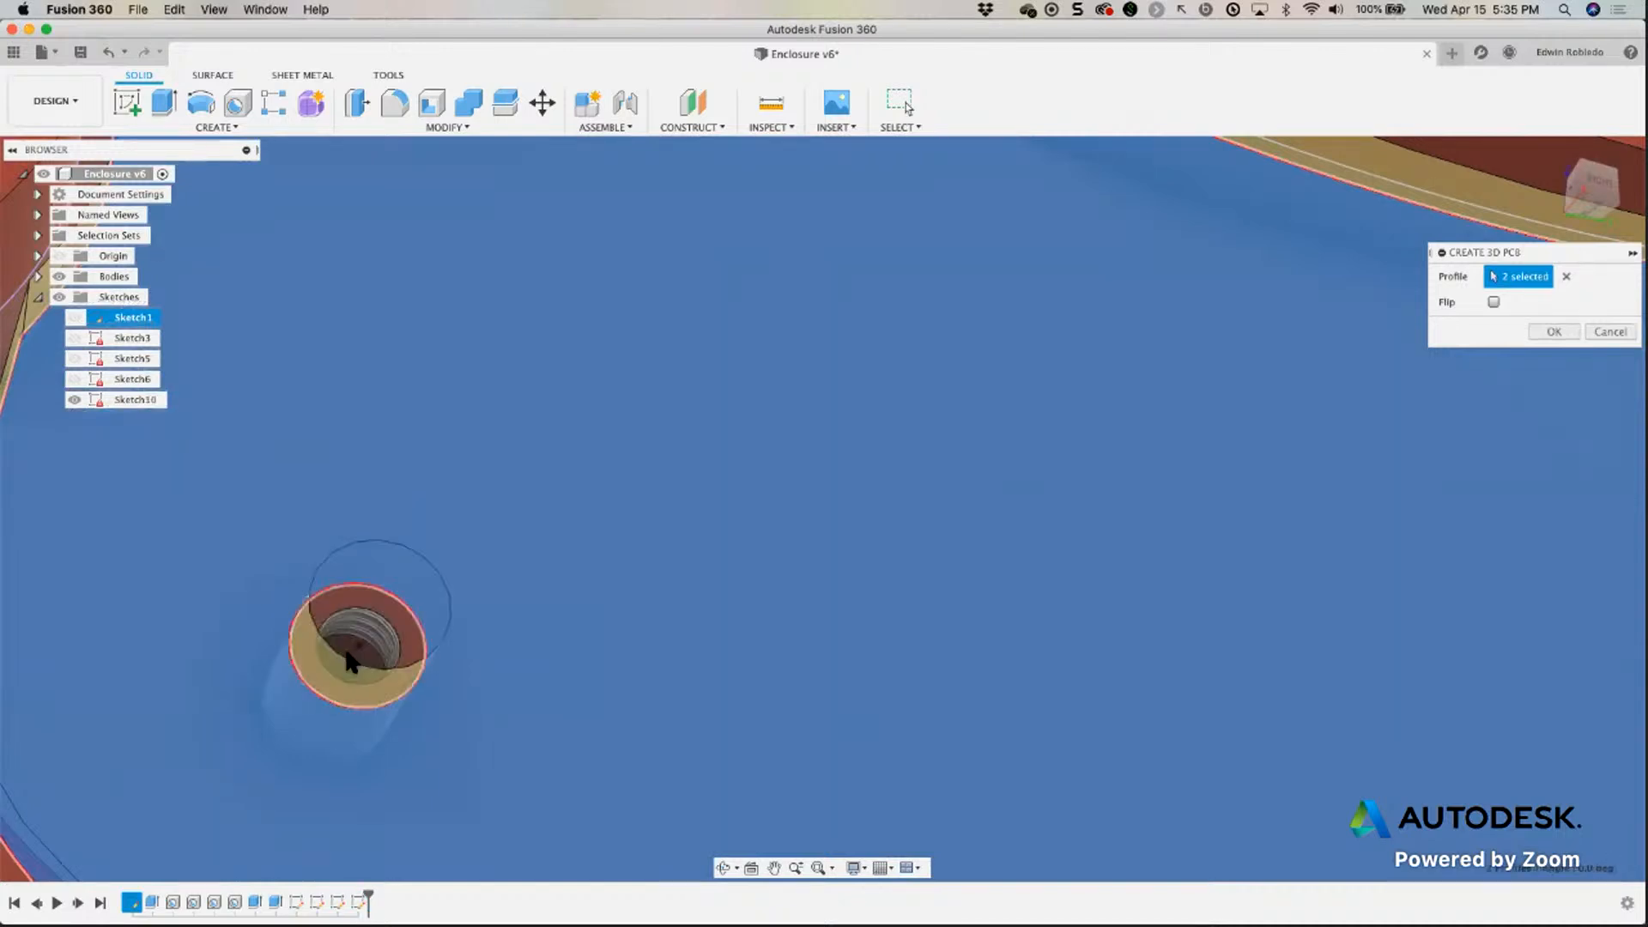
click(408, 638)
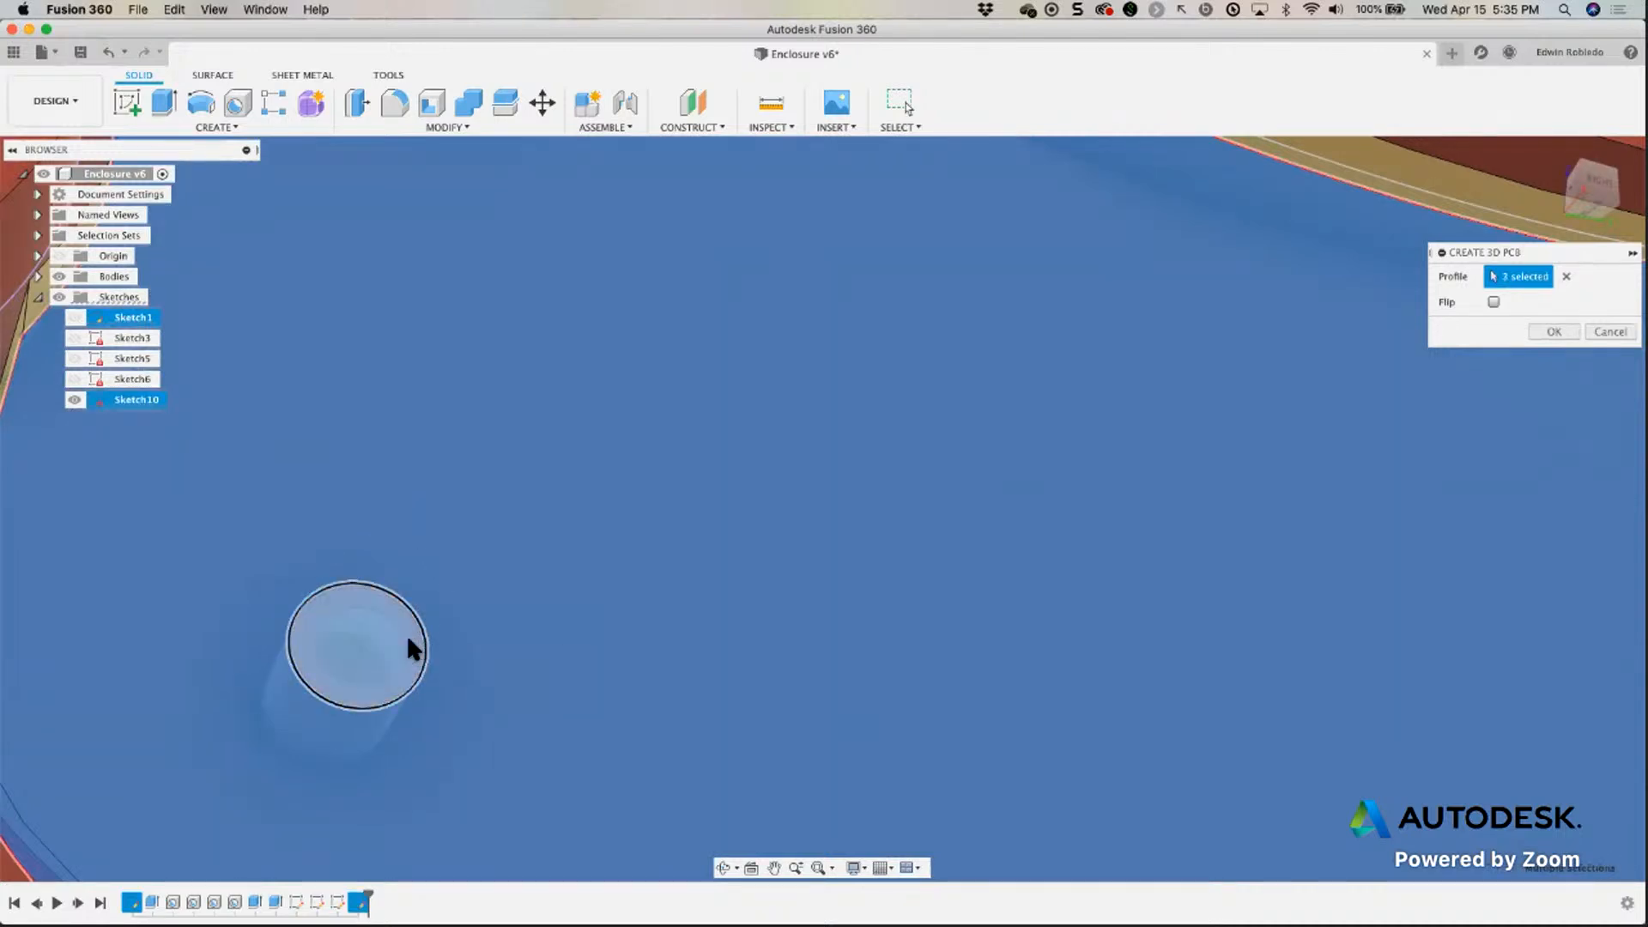
click(887, 530)
scroll(868, 605, down, 10)
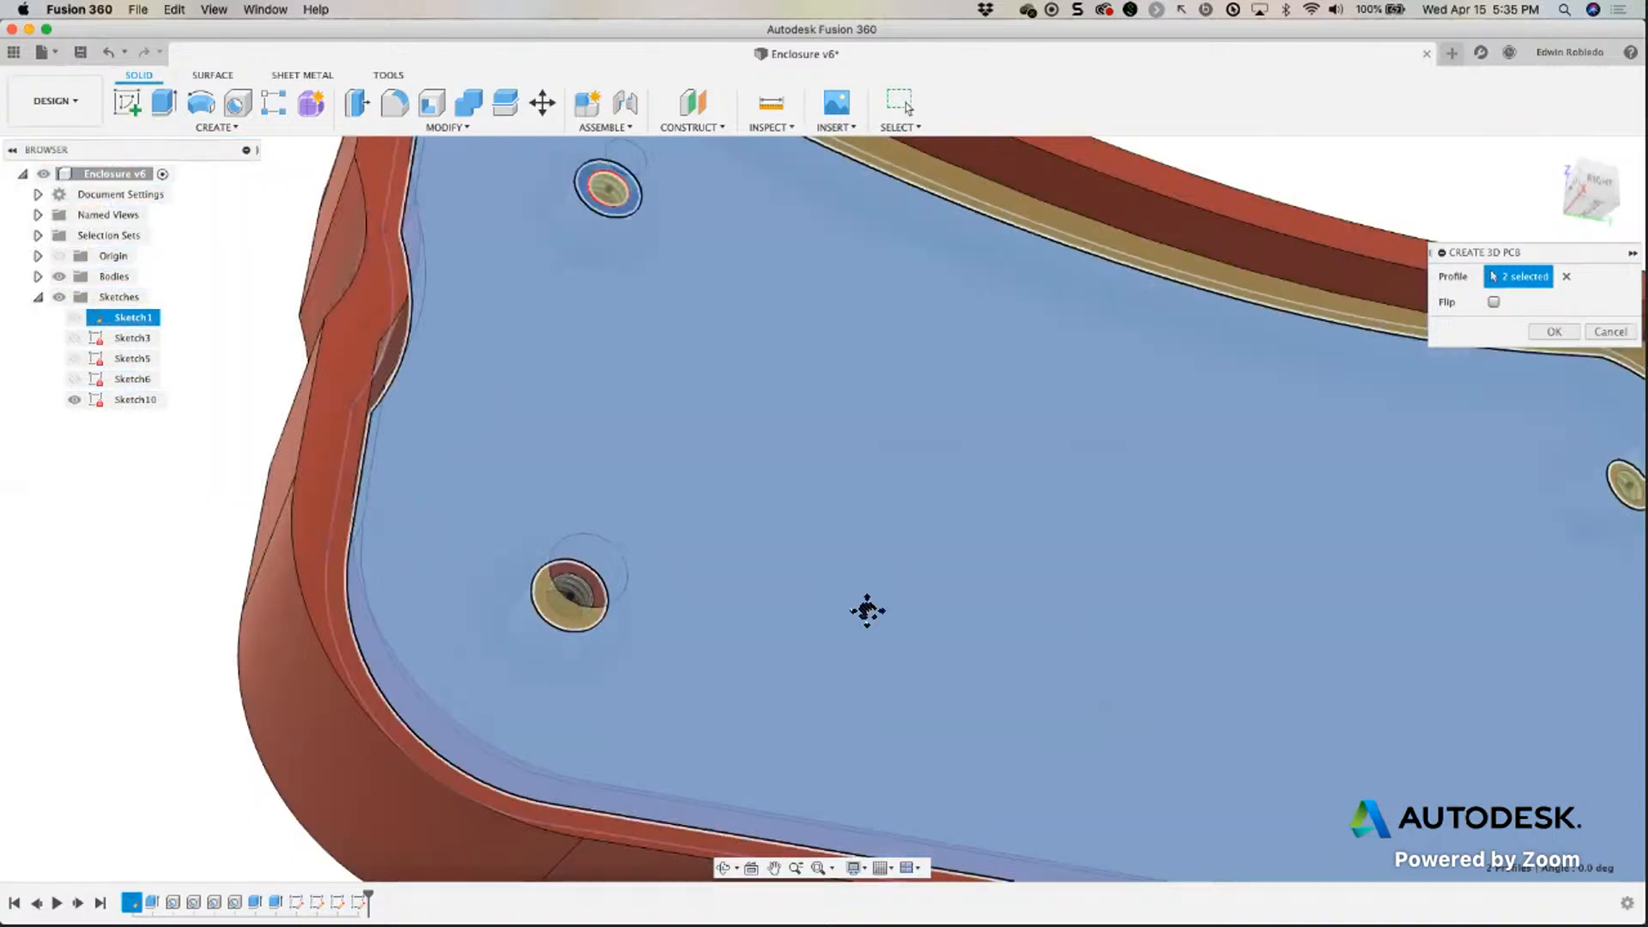
scroll(853, 600, right, 5)
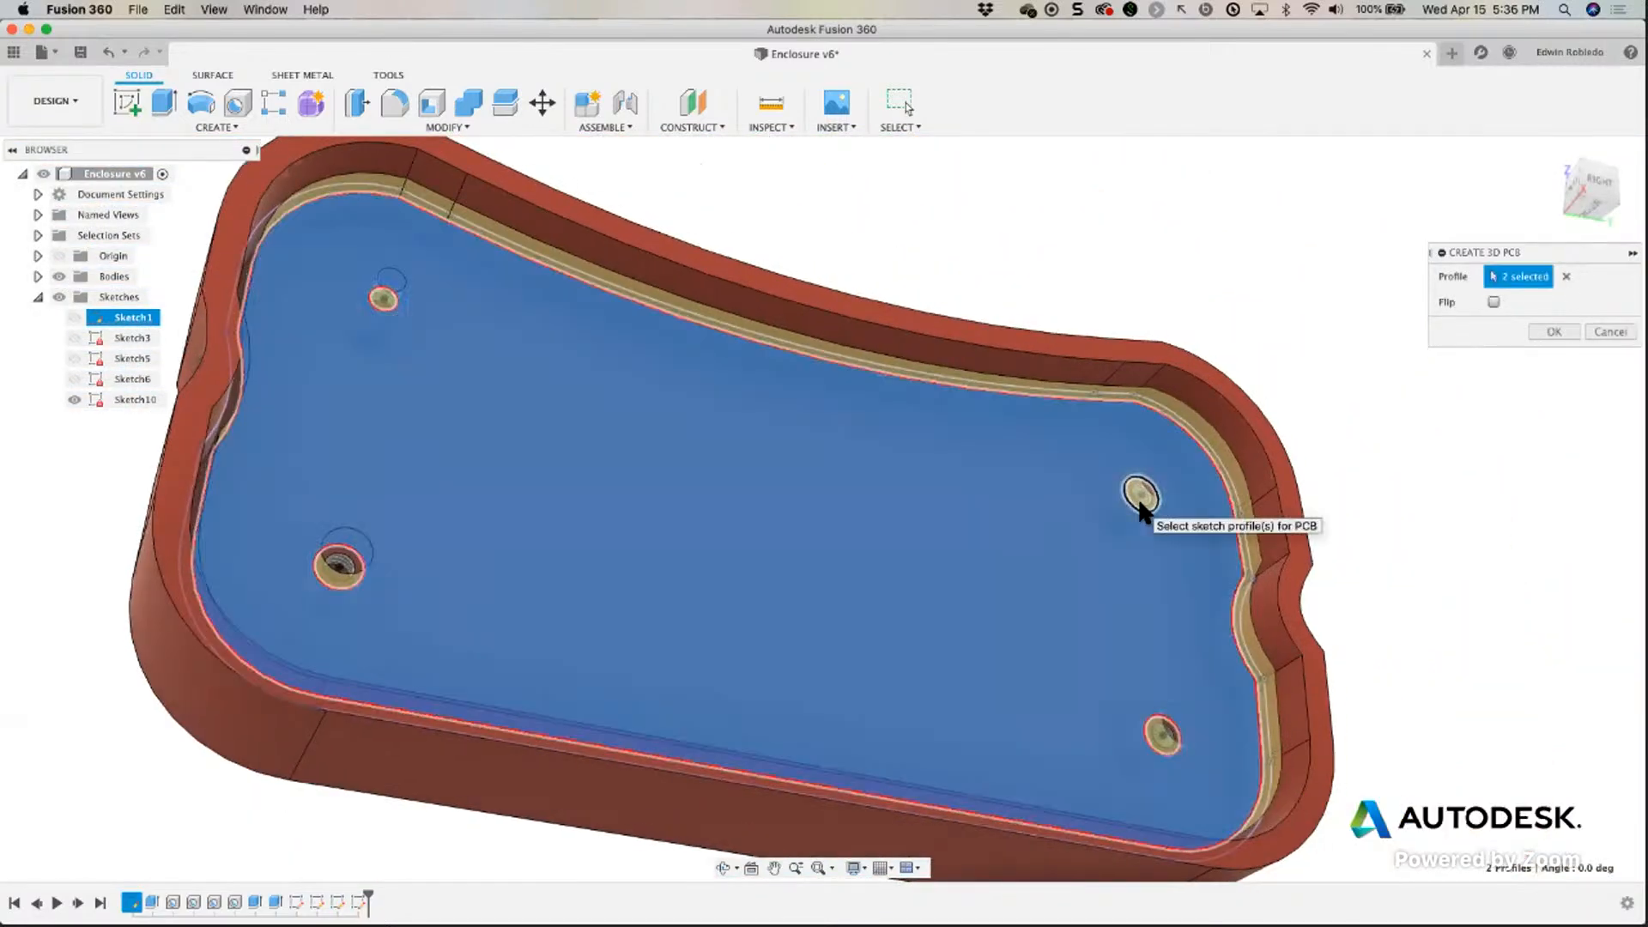
scroll(1142, 506, down, 3)
scroll(1146, 506, up, 5)
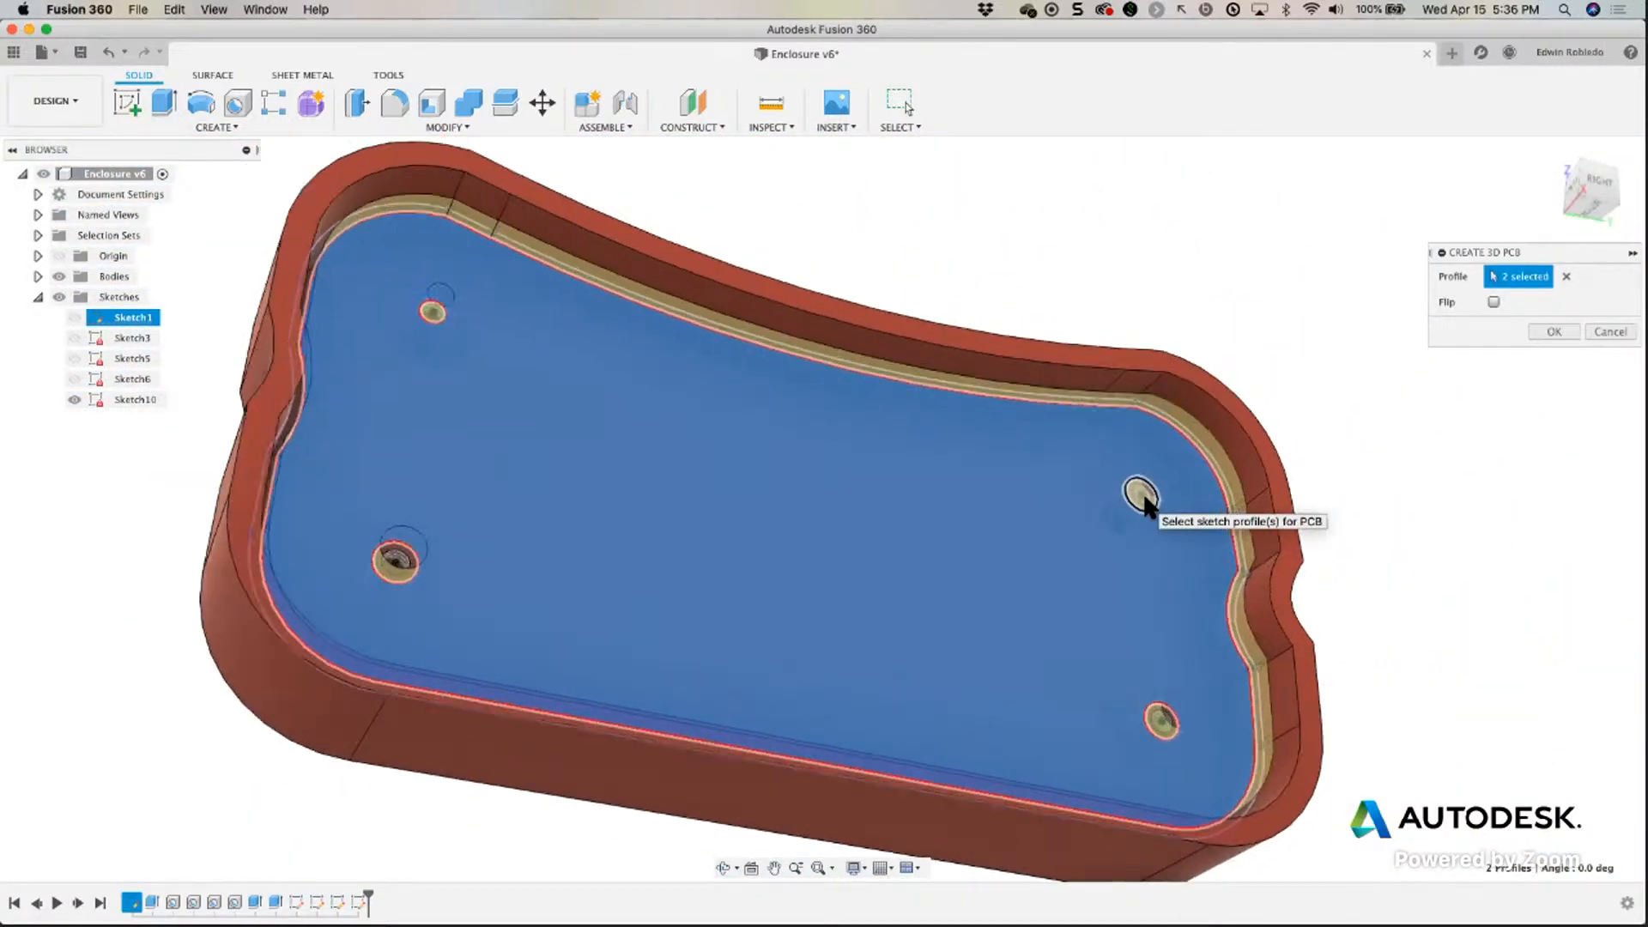
shift+middle_drag(1033, 518, 1269, 508)
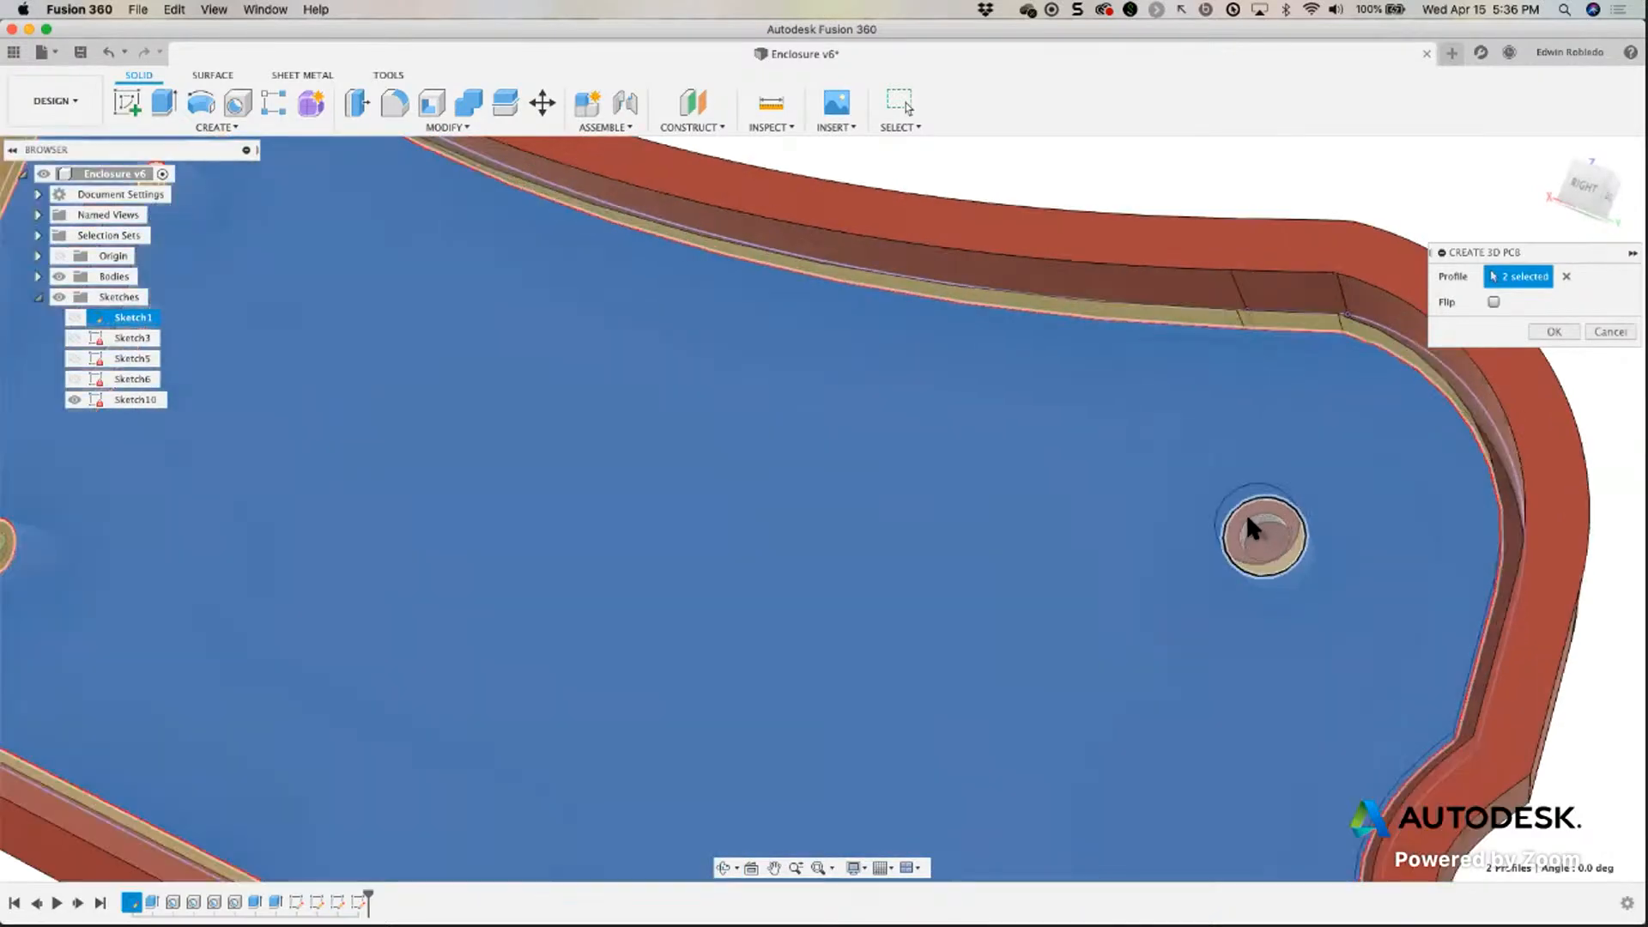
scroll(1244, 509, up, 3)
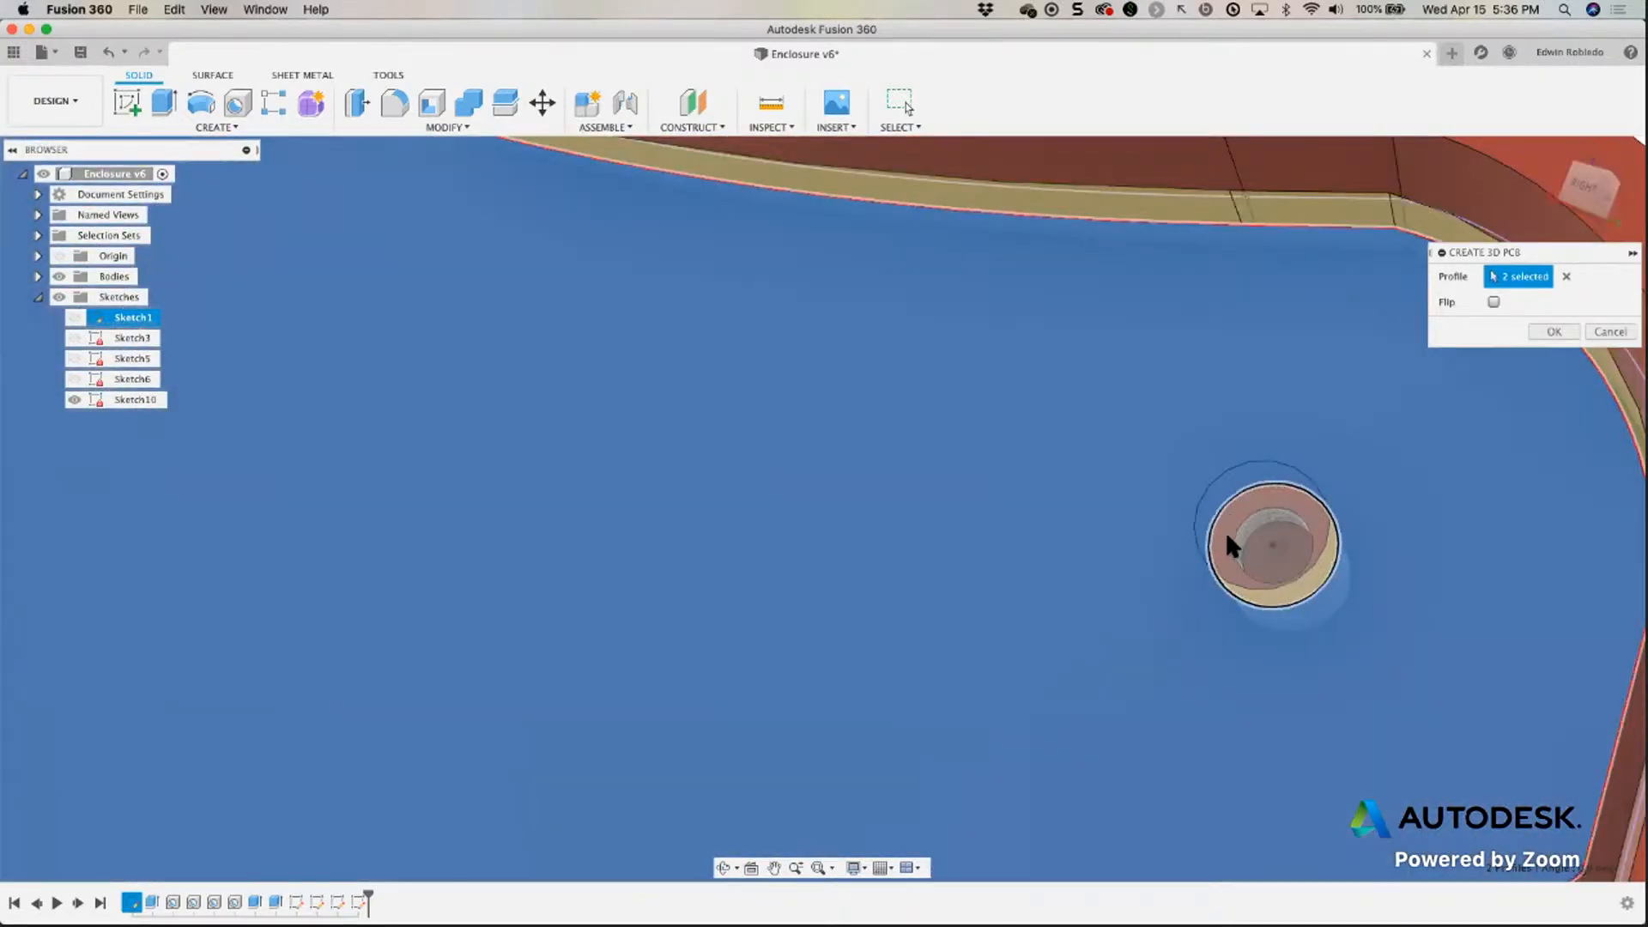
click(1241, 580)
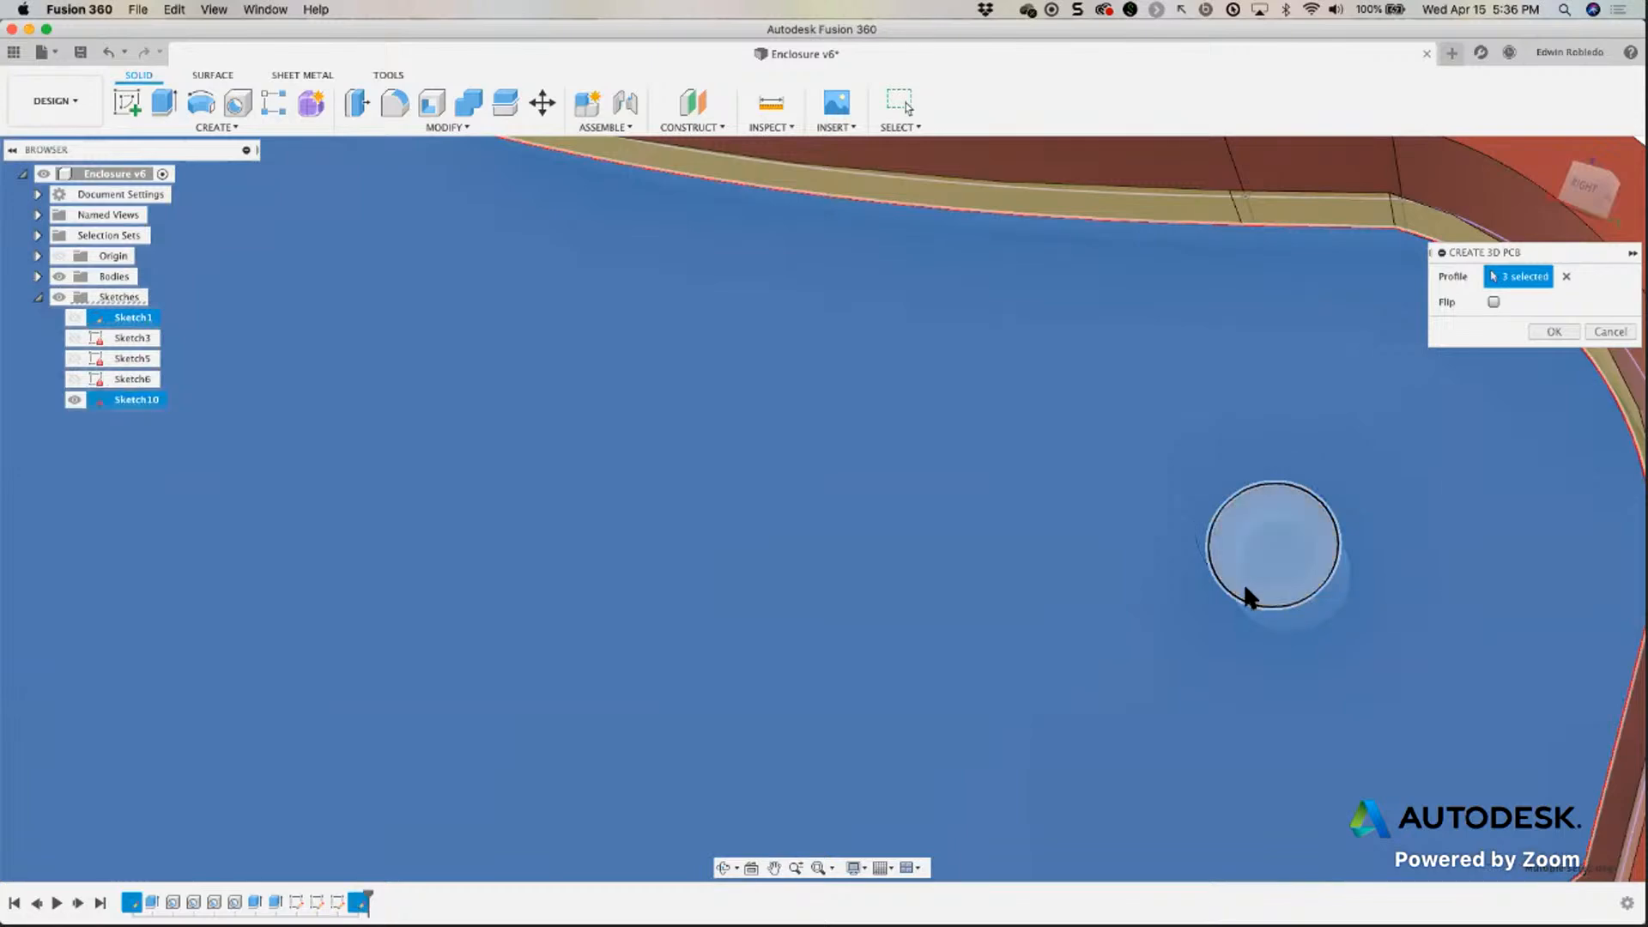
scroll(1254, 592, down, 3)
scroll(1047, 659, down, 1)
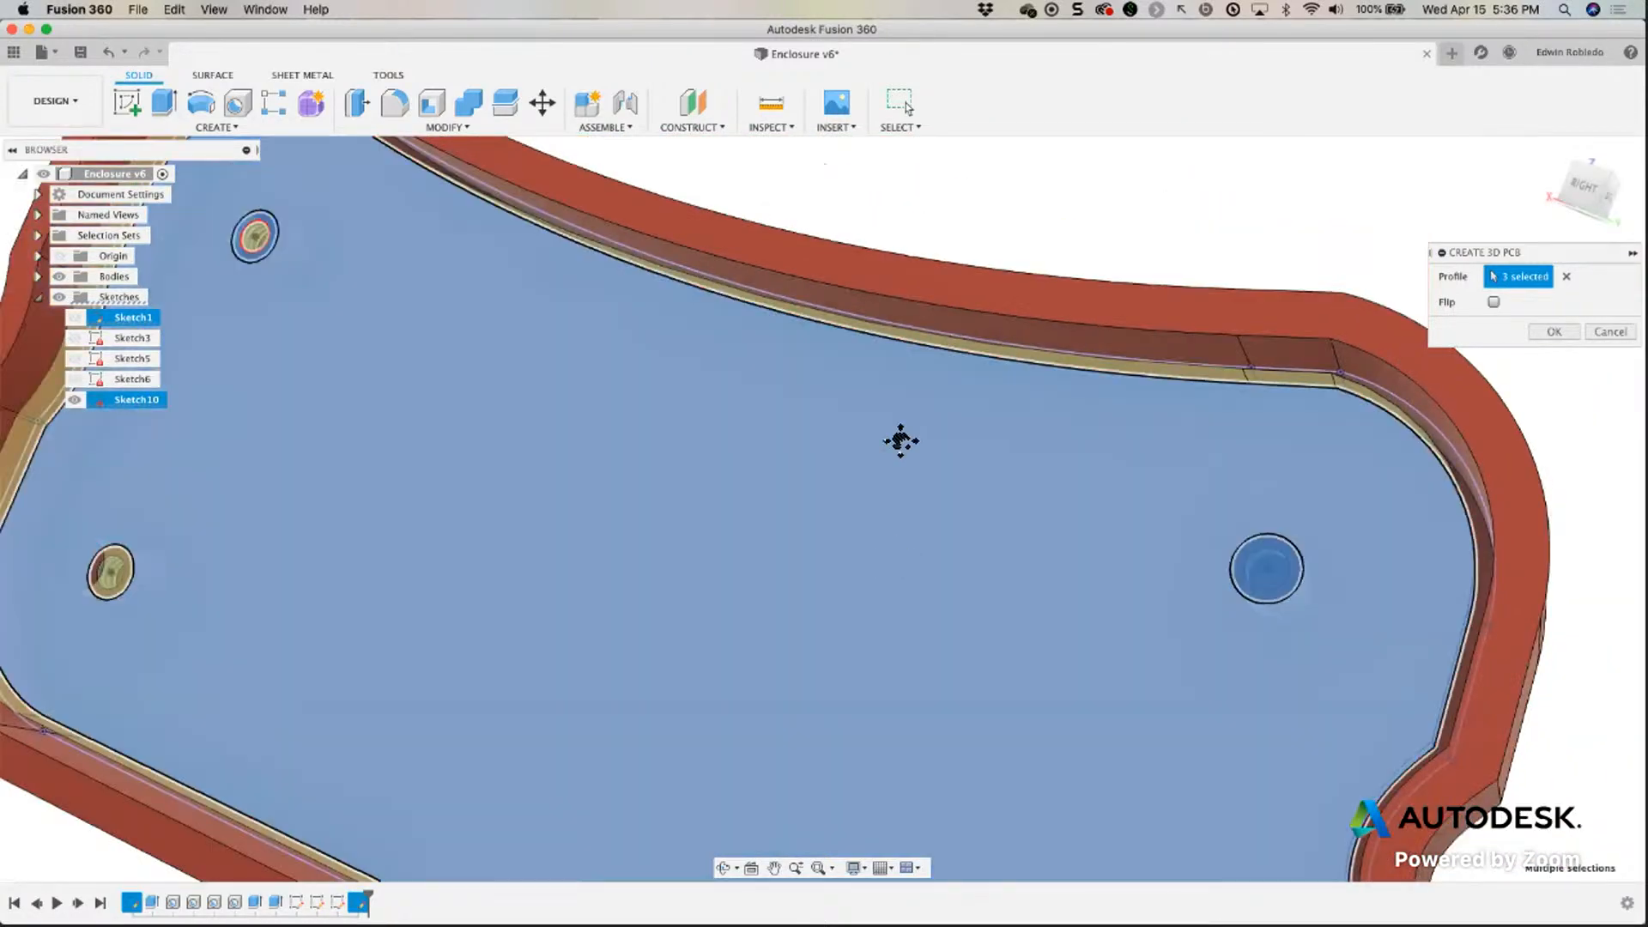
middle_drag(901, 434, 921, 330)
scroll(1131, 628, down, 2)
scroll(1121, 618, up, 2)
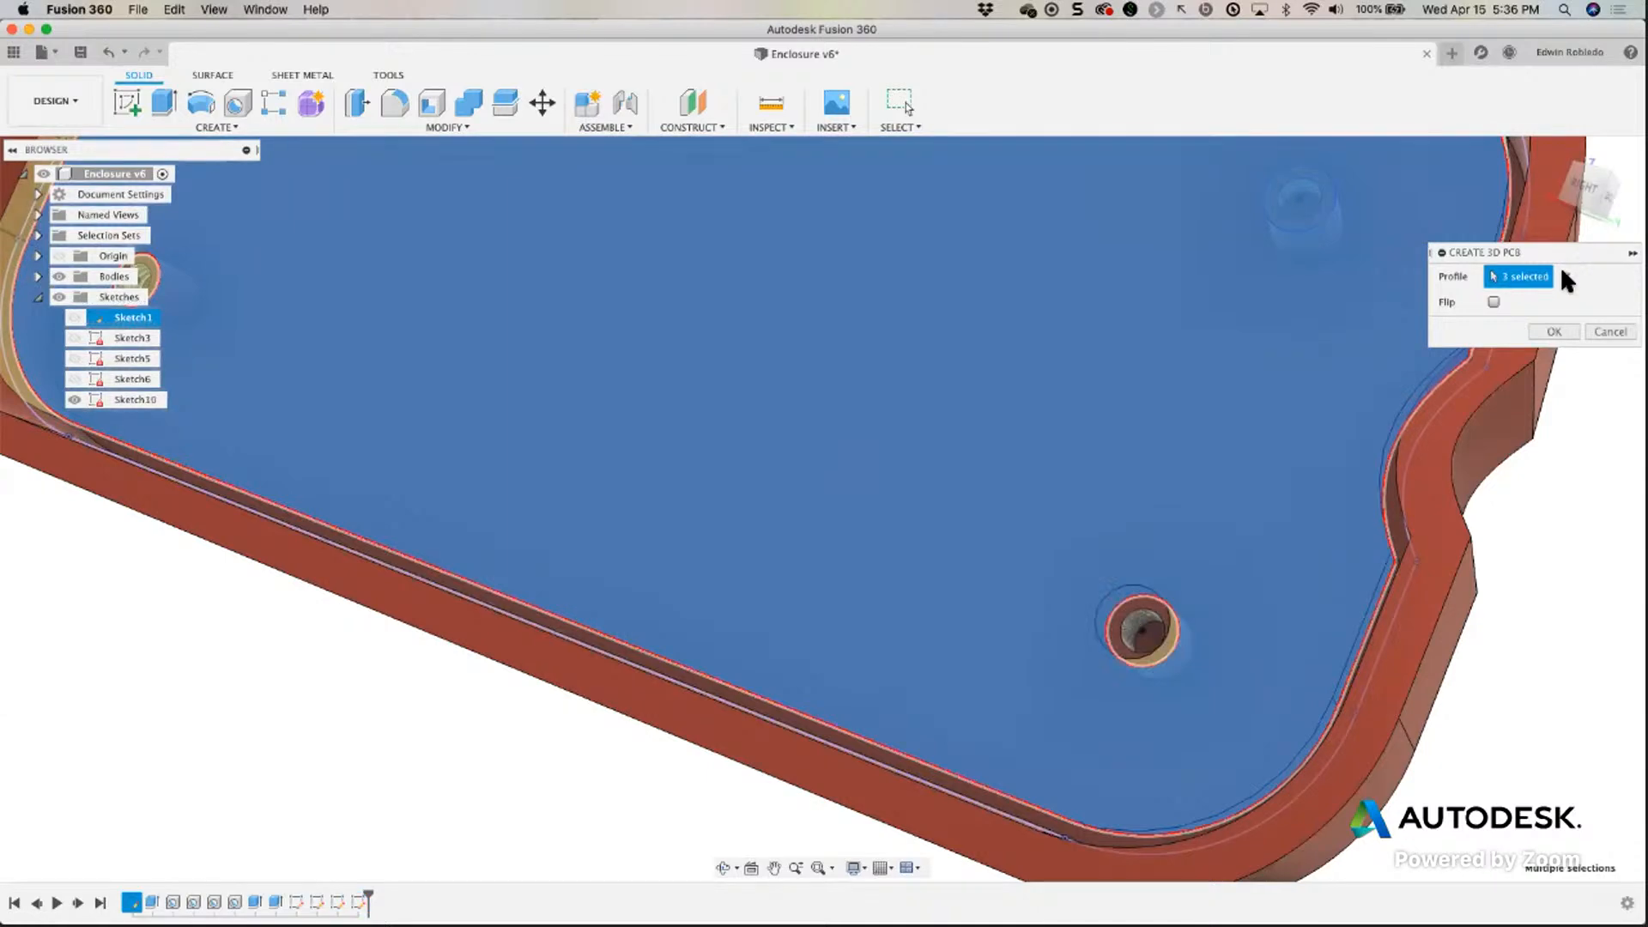
click(1609, 332)
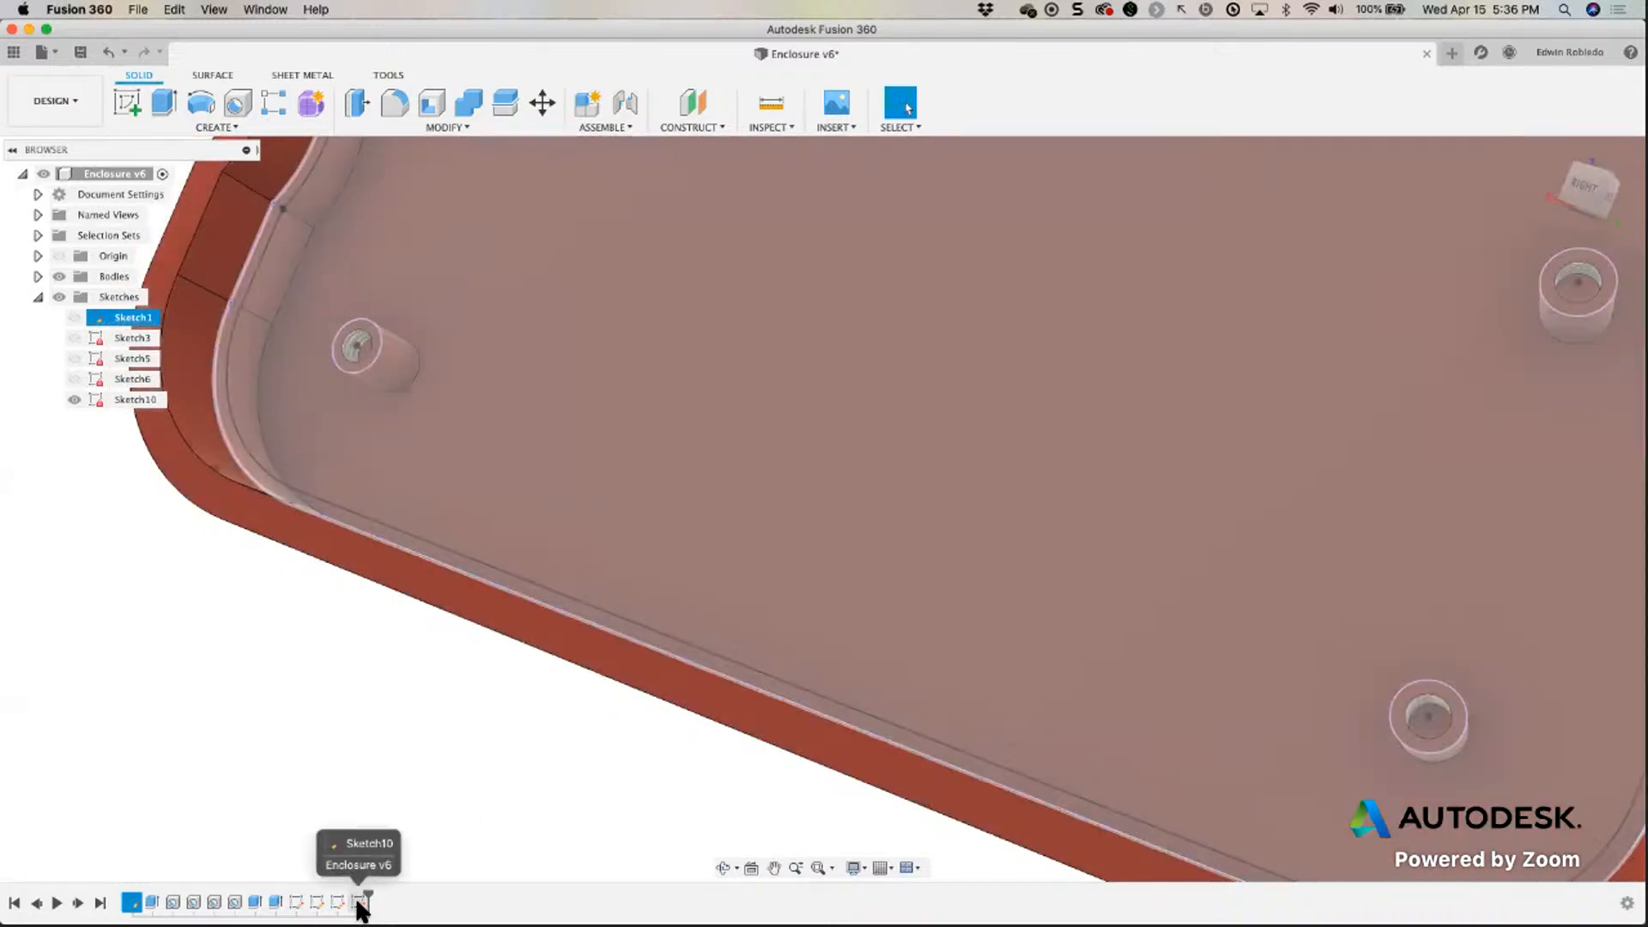
Reopen Sketch10, the sketch holding the offset floor outline, for editing.
right_click(364, 901)
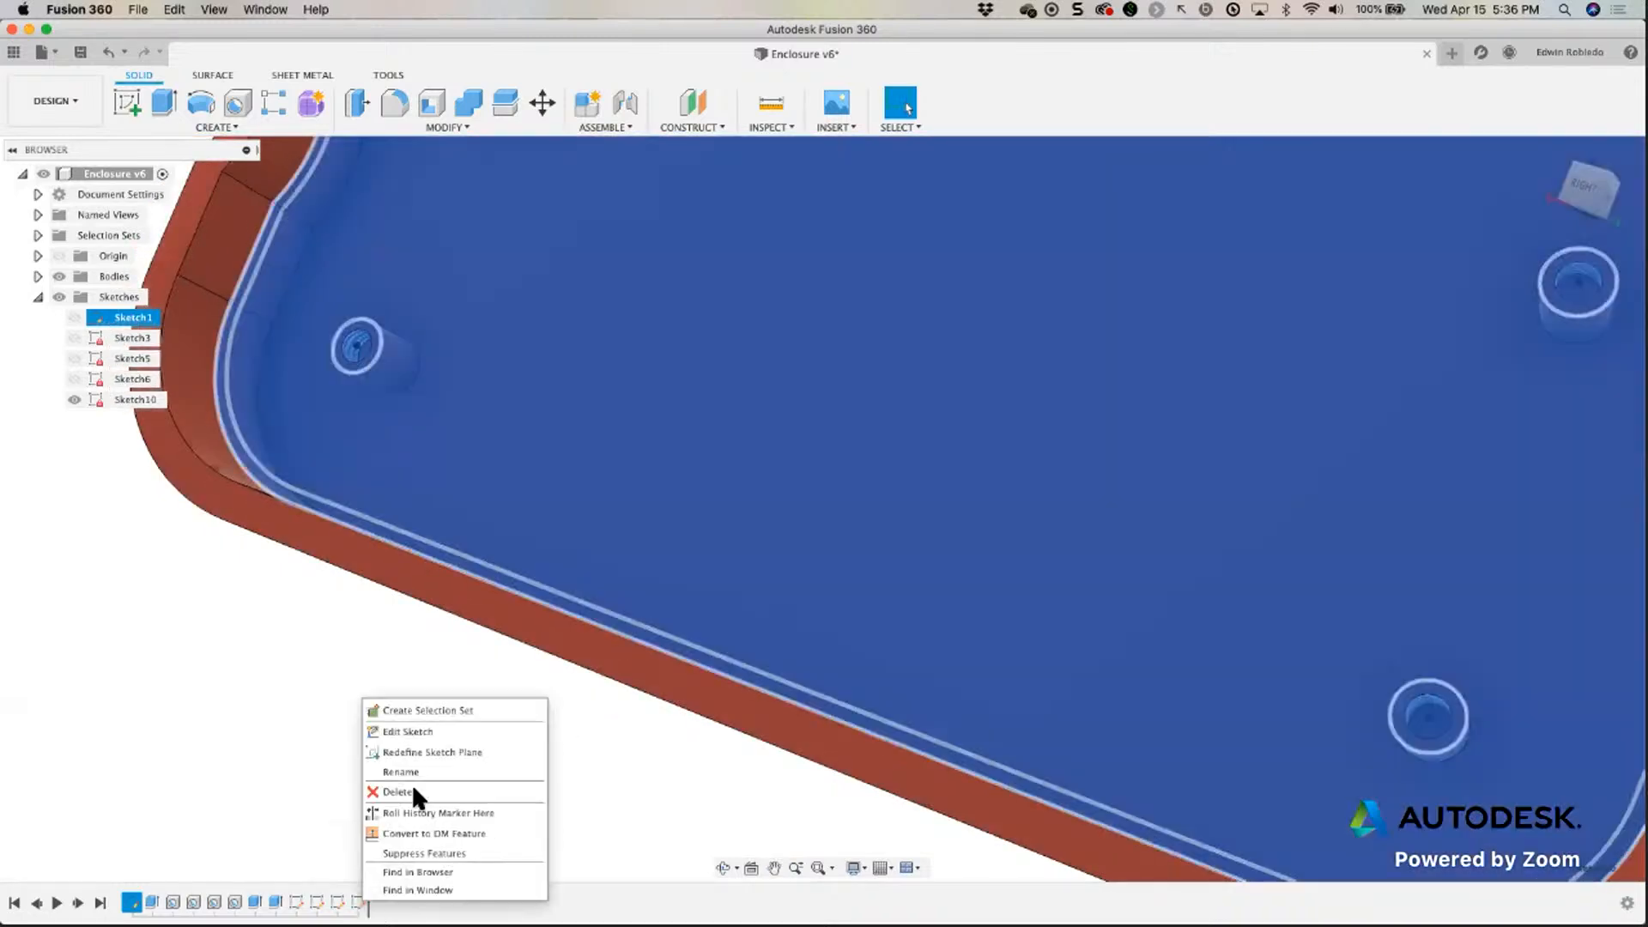
click(408, 730)
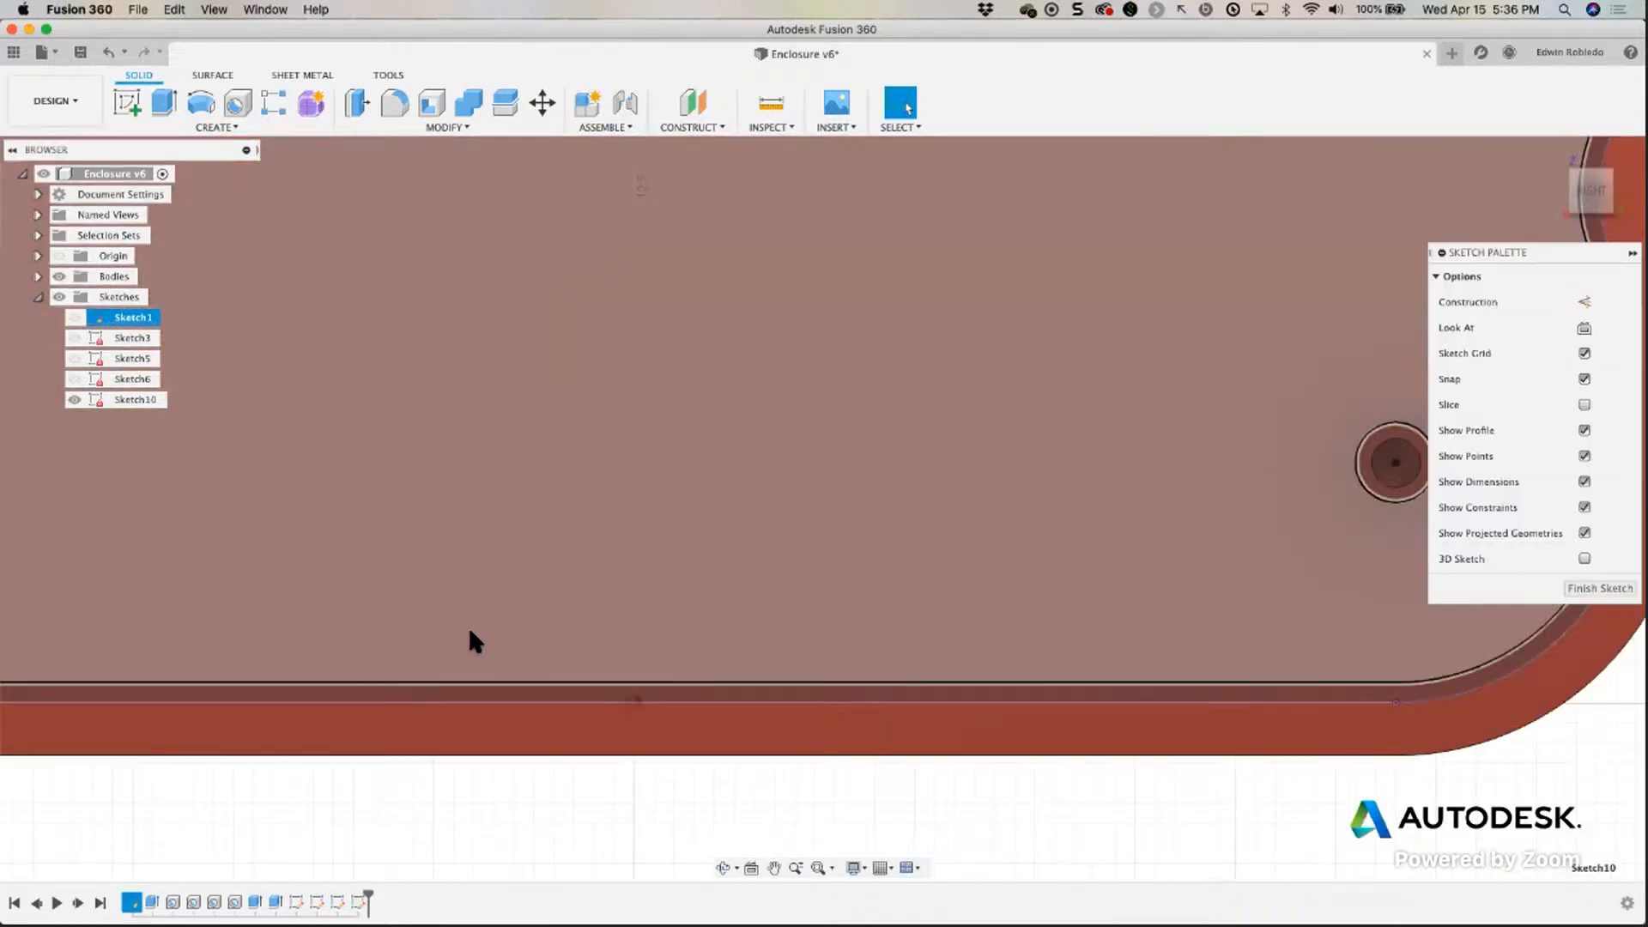
scroll(516, 554, down, 5)
middle_drag(523, 559, 853, 795)
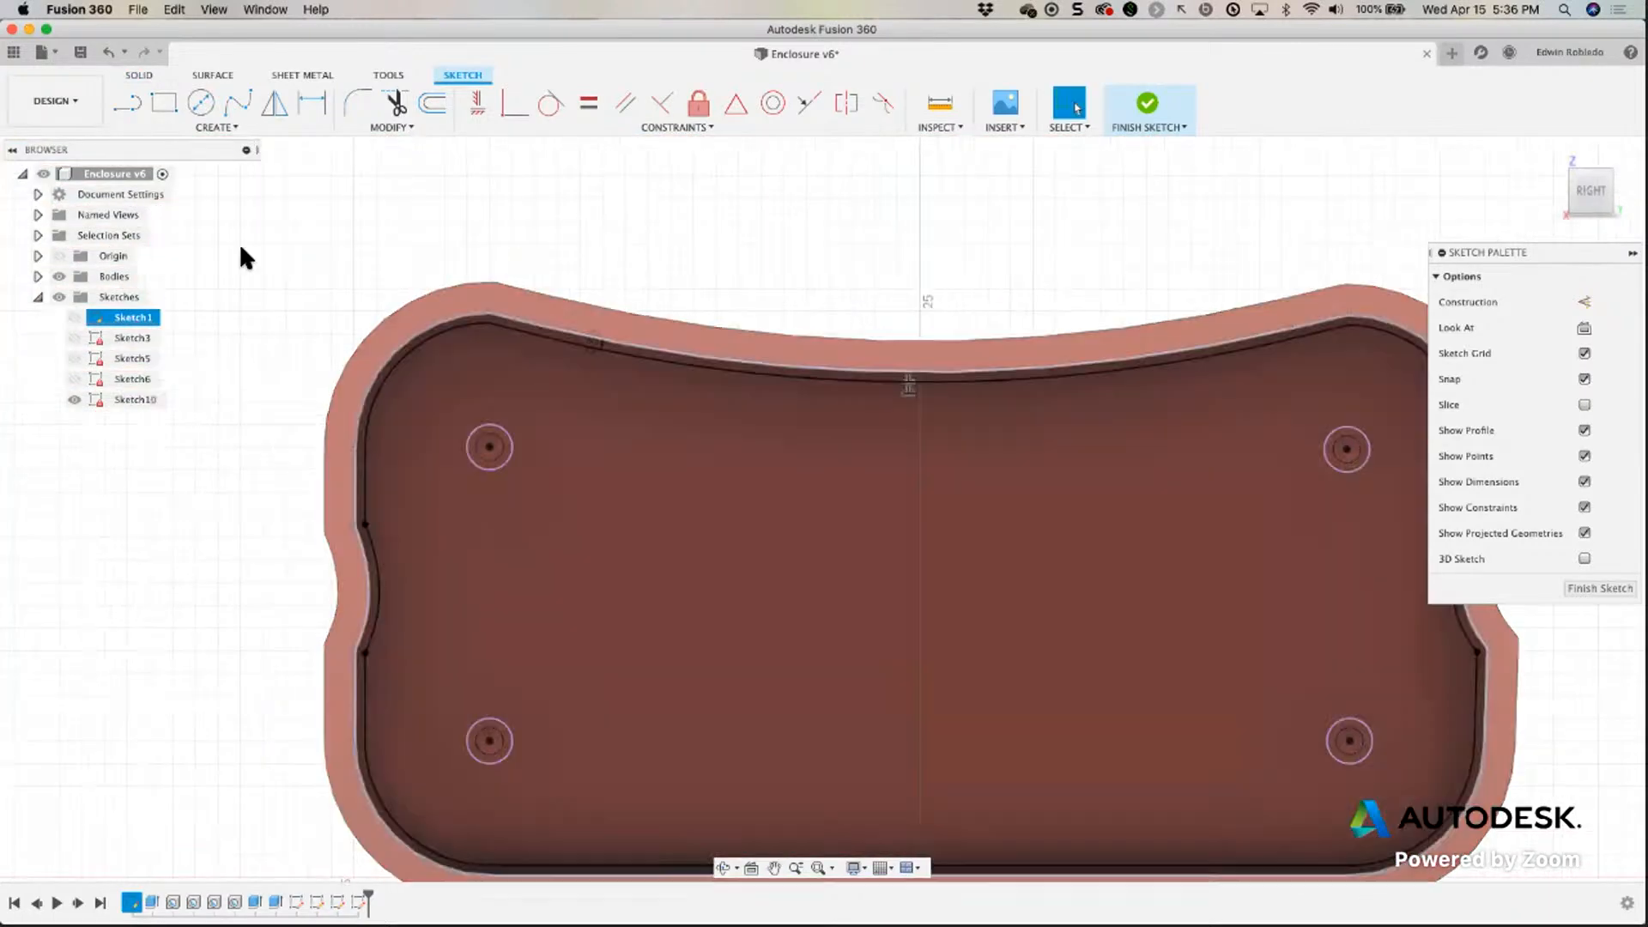
Project the ring-shaped top faces of all four mounting posts into the sketch, keeping the projection link enabled.
click(217, 127)
mouse_move(206, 418)
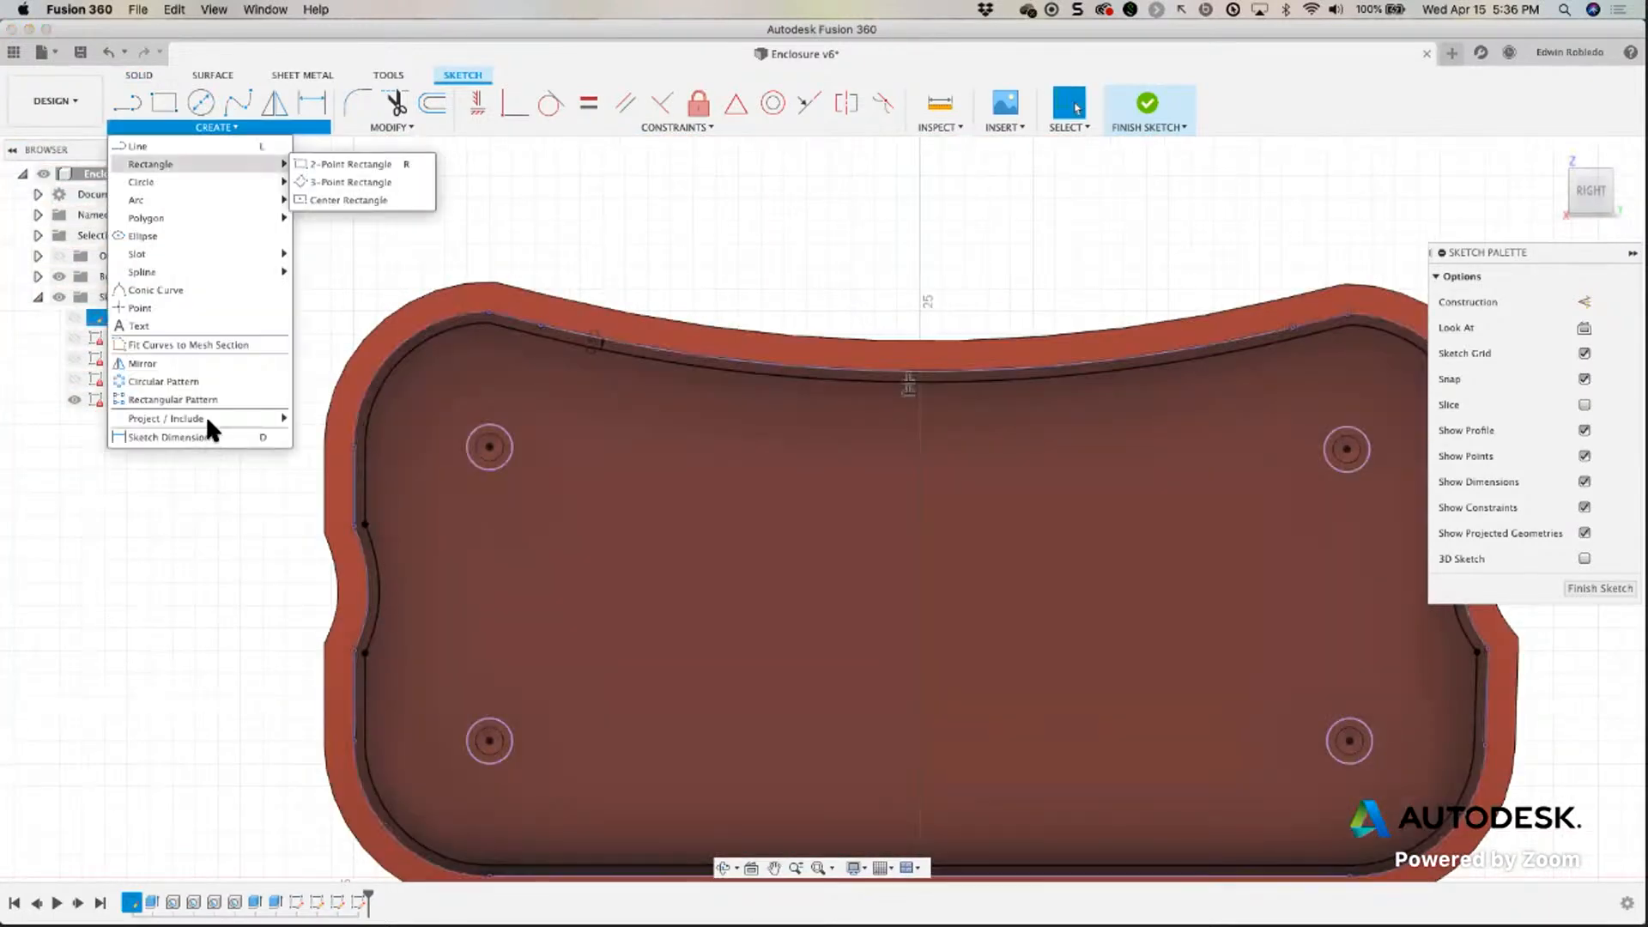
click(331, 419)
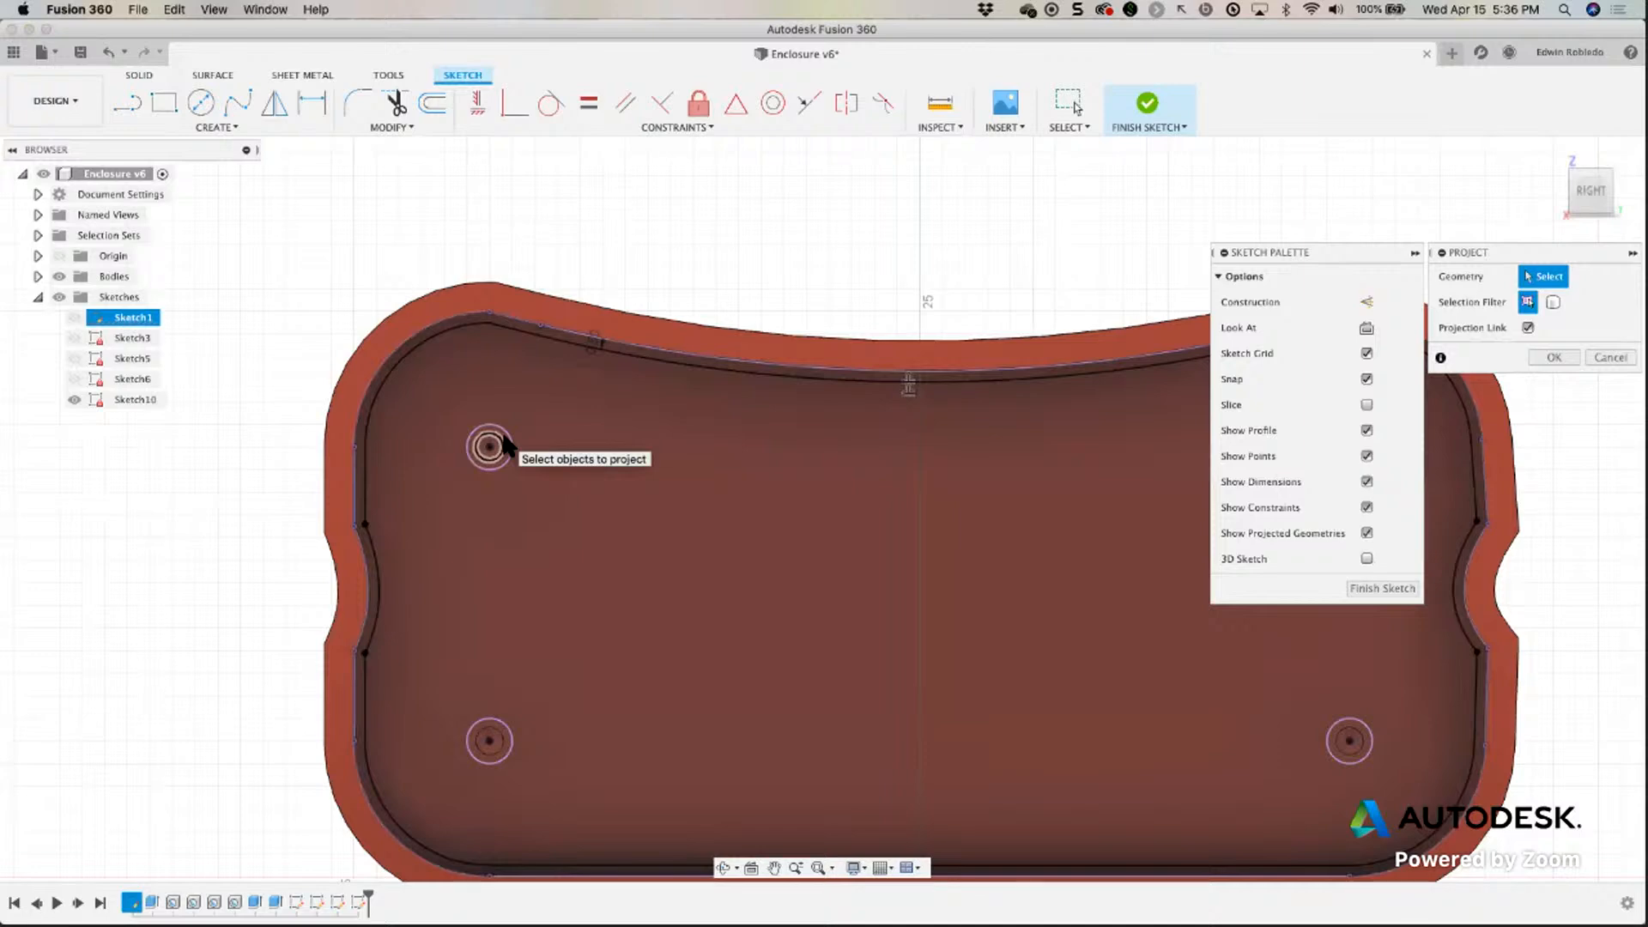
scroll(507, 446, up, 3)
shift+middle_drag(506, 448, 511, 513)
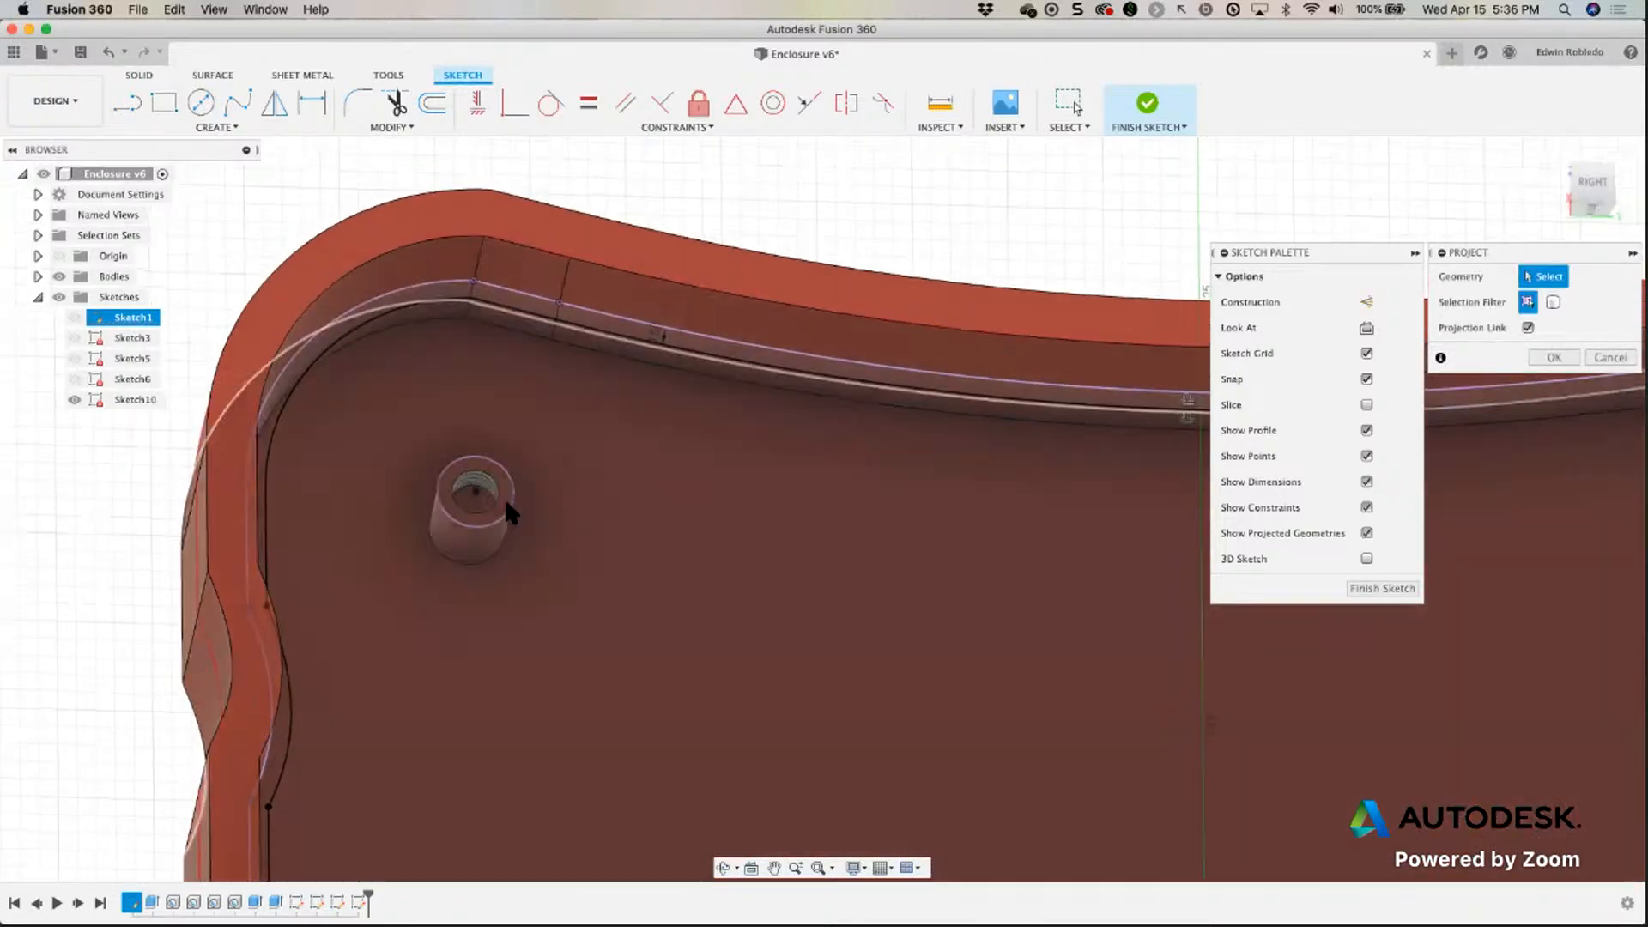
click(505, 507)
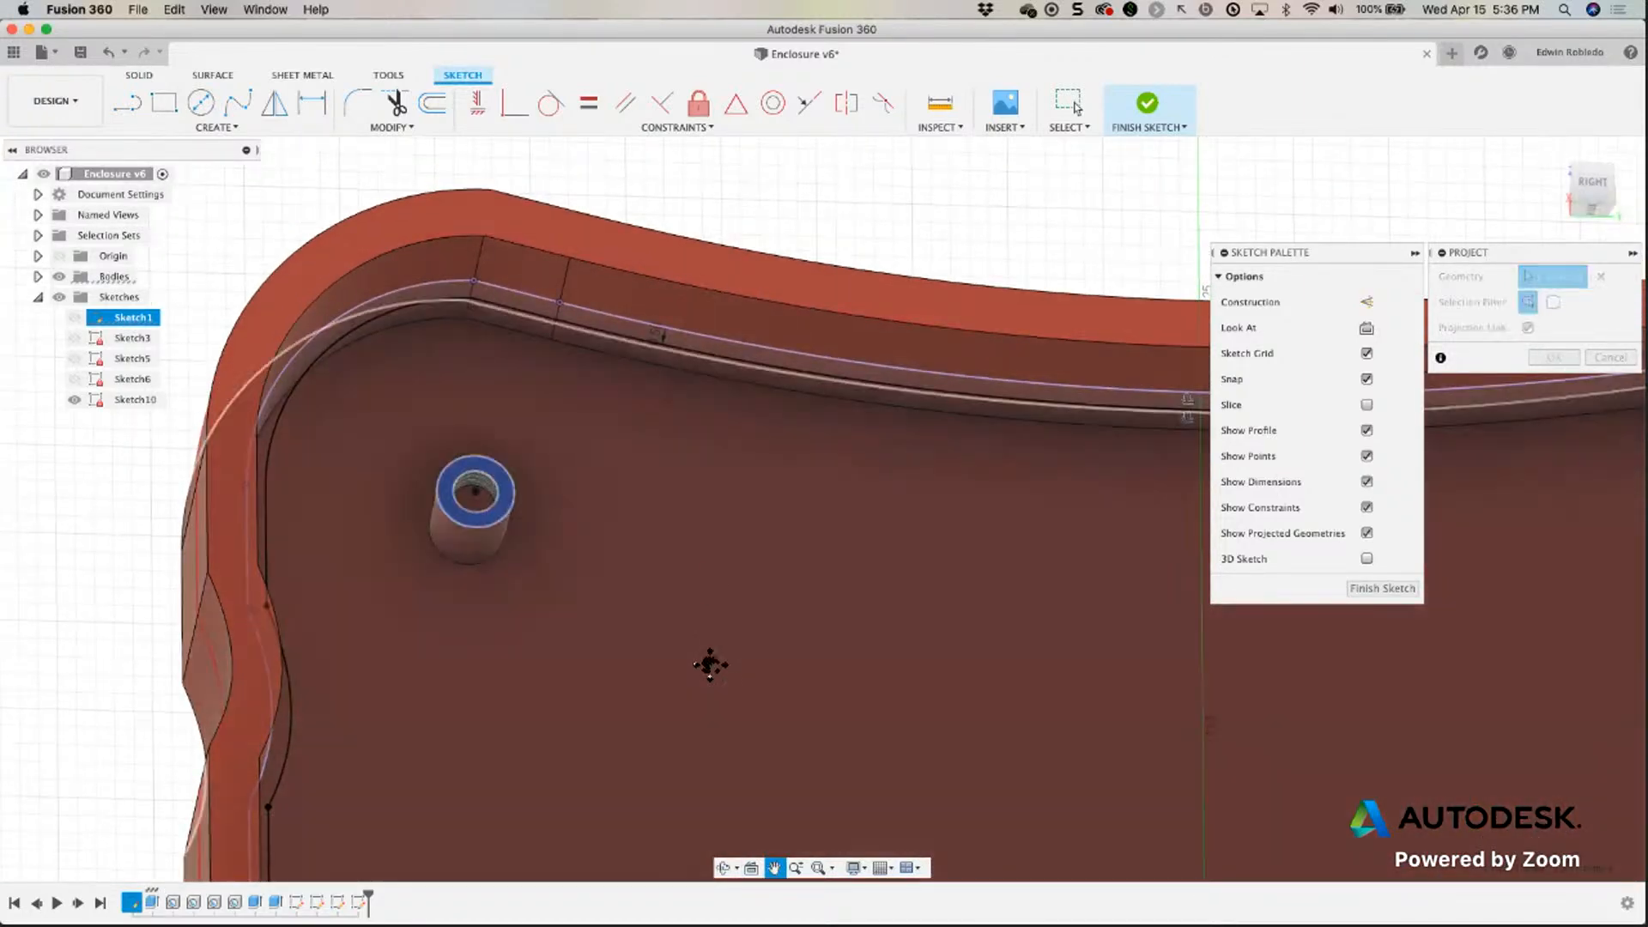
middle_drag(710, 665, 684, 318)
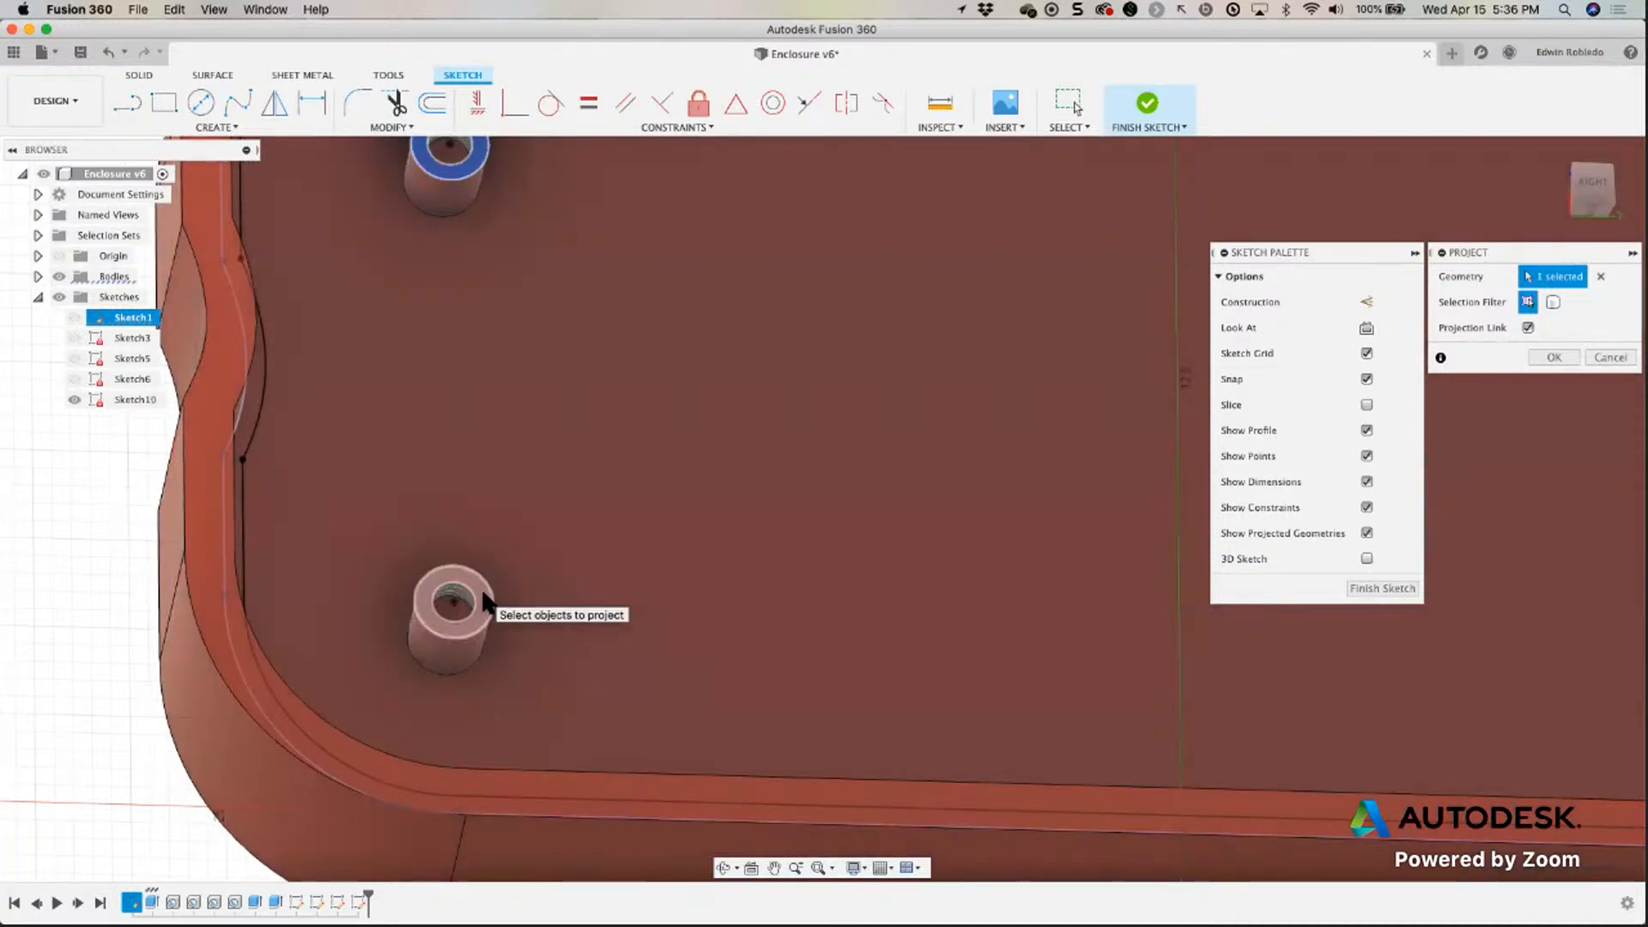
click(485, 598)
middle_drag(1464, 735, 701, 634)
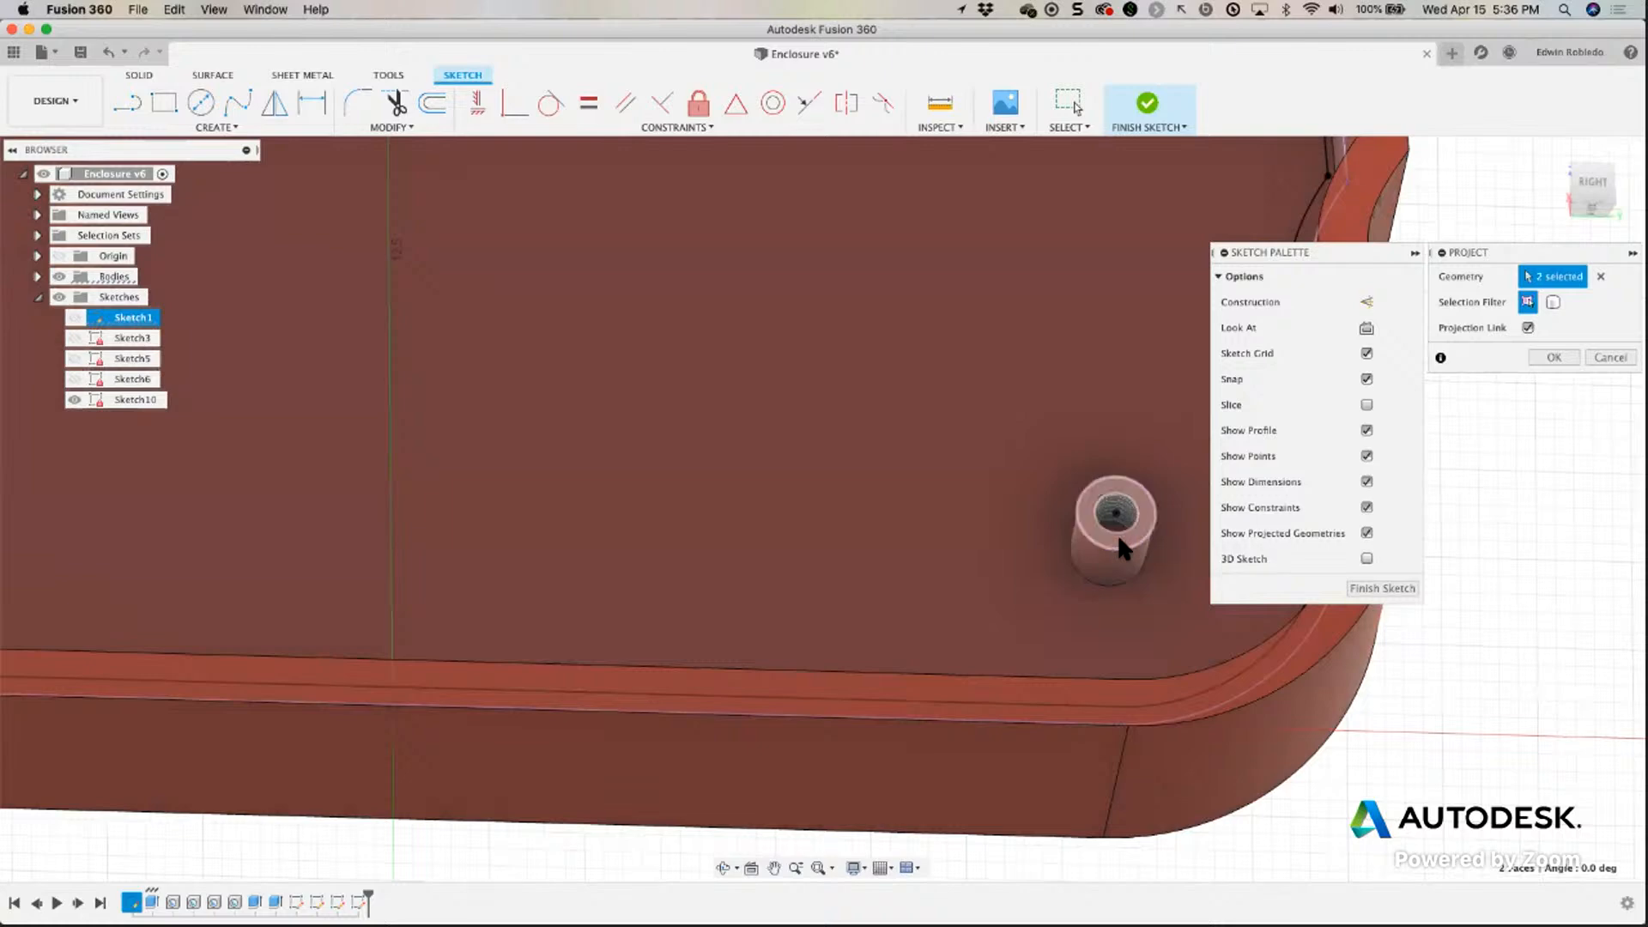
click(1118, 542)
middle_drag(1176, 348, 1001, 577)
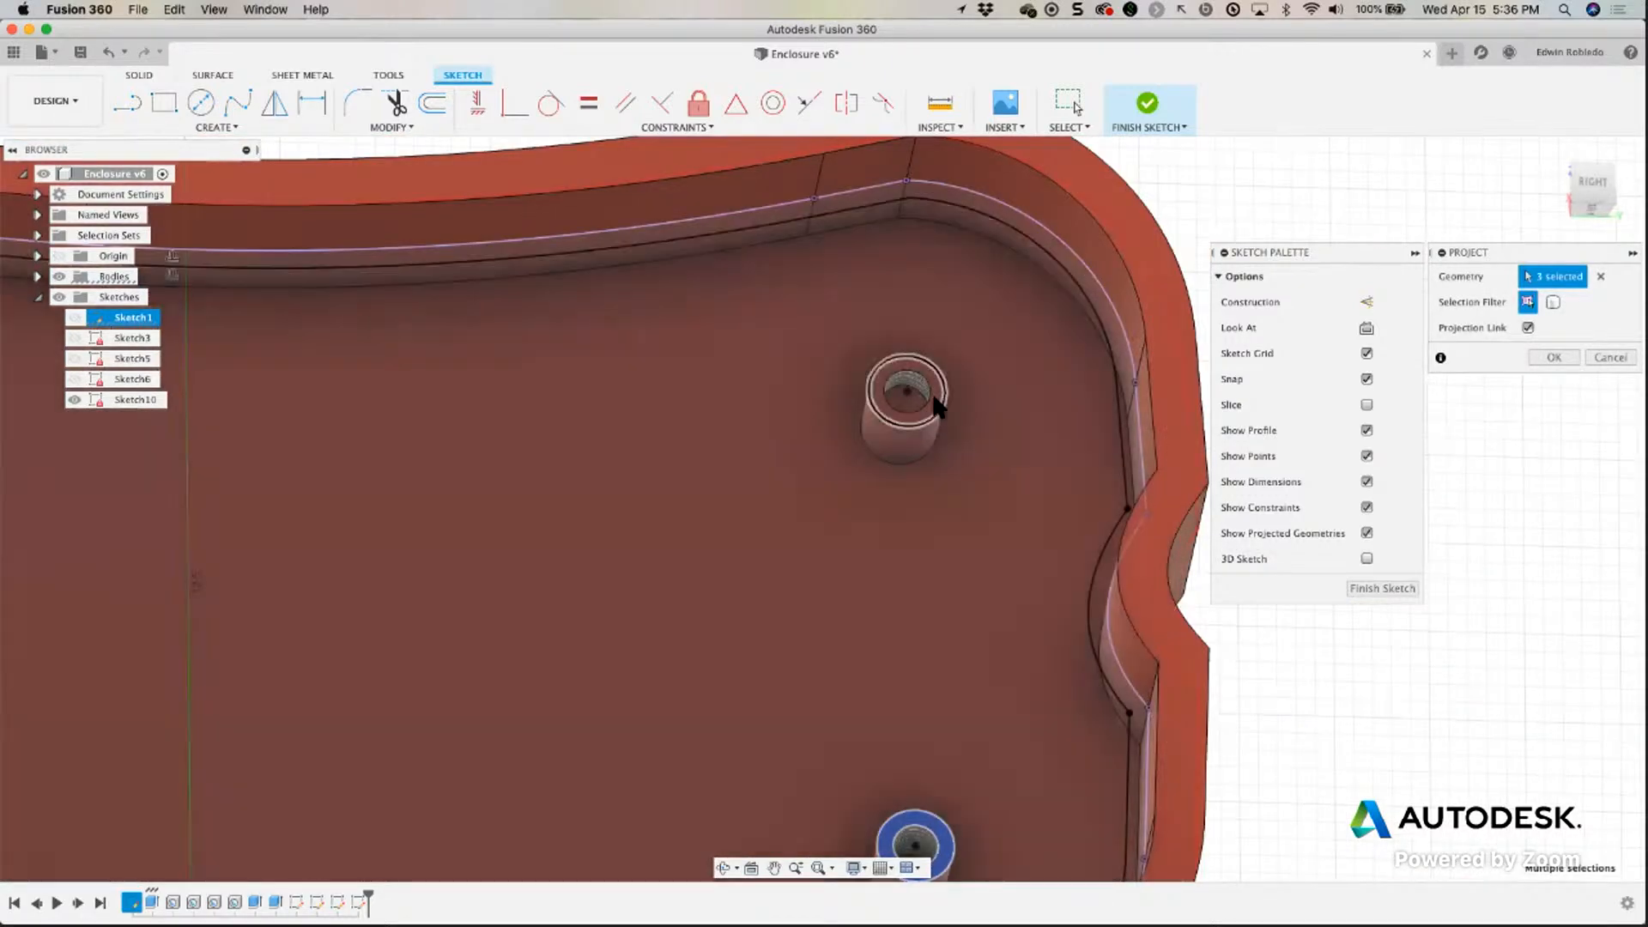
click(927, 395)
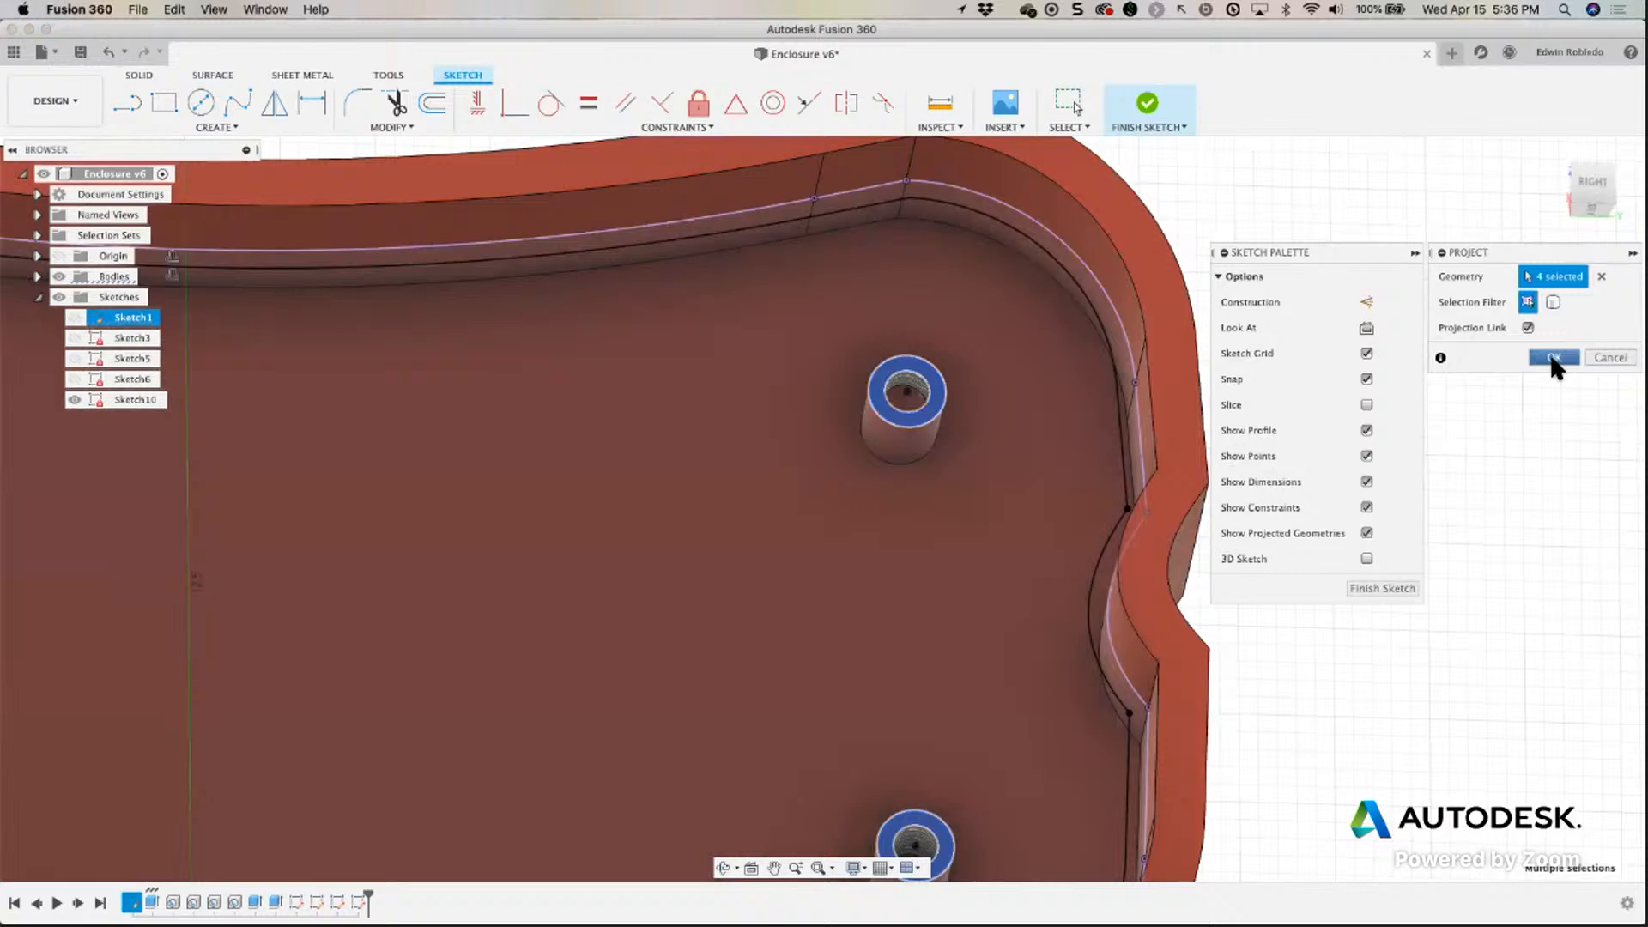
click(1554, 357)
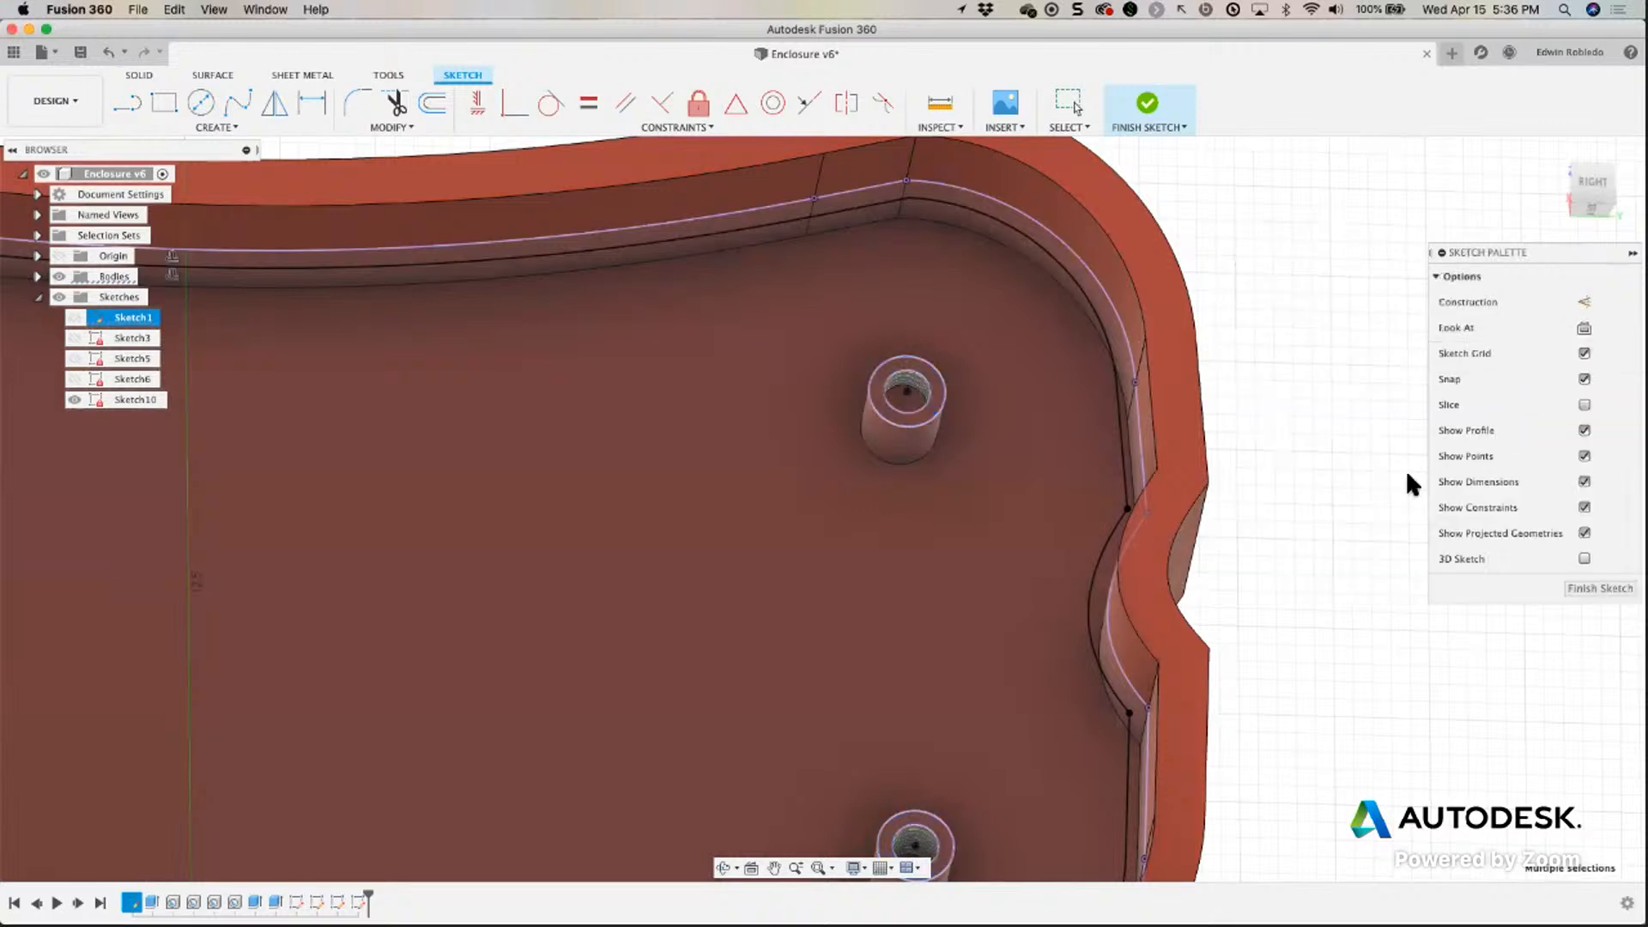
Finish editing the sketch with the projected mounting post outlines.
scroll(1310, 498, down, 3)
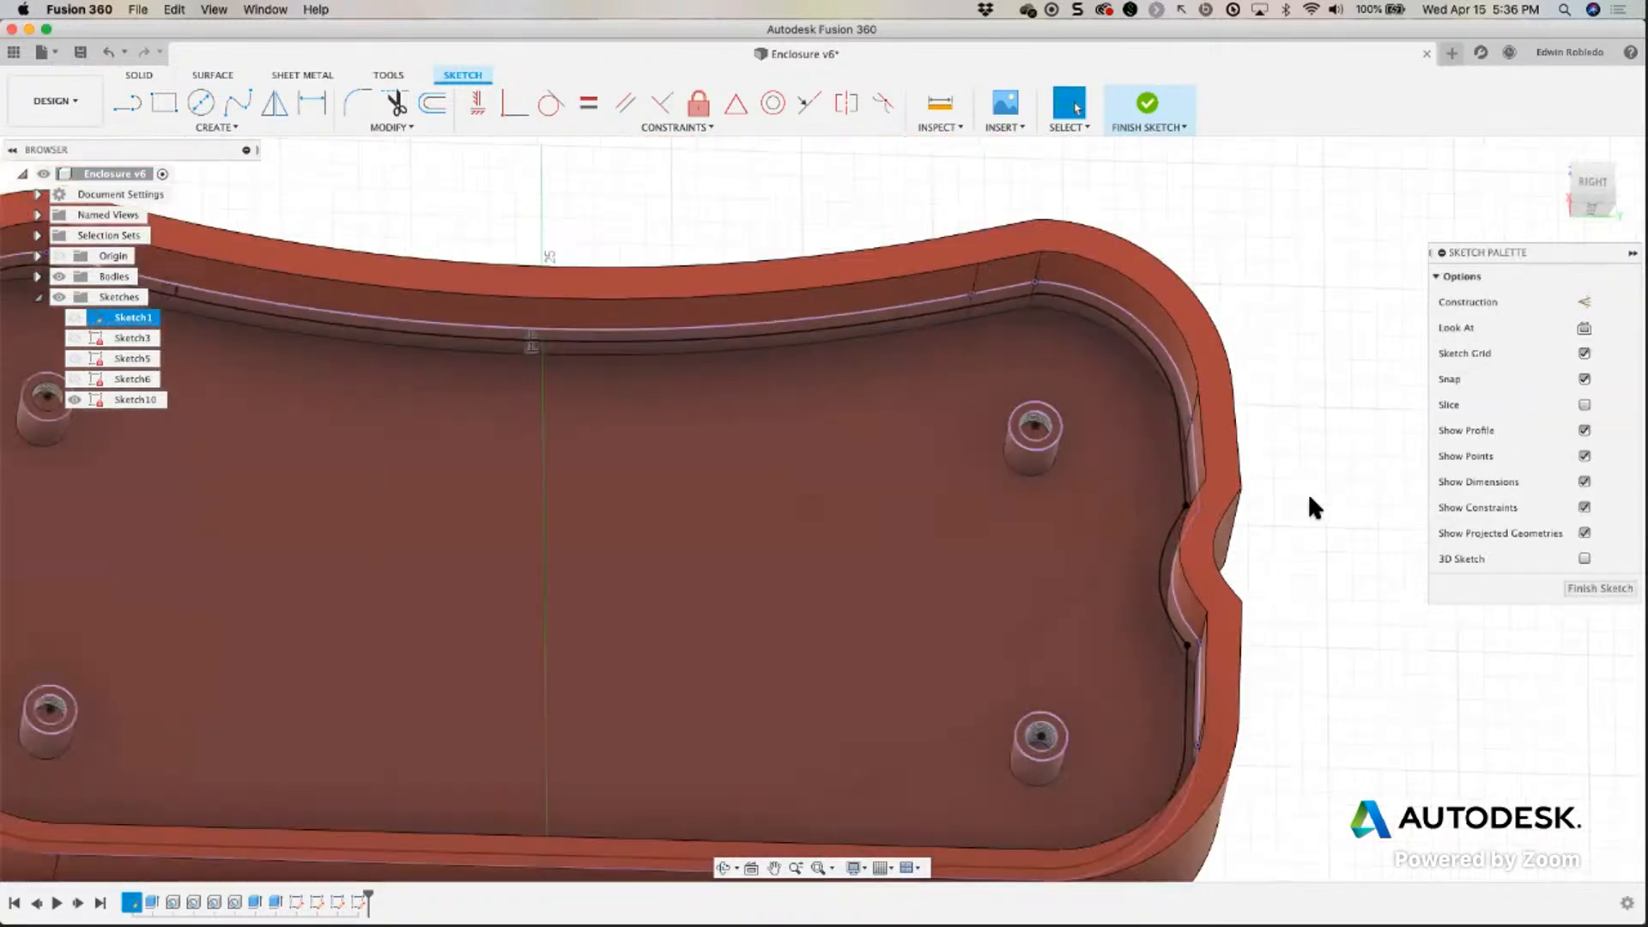
scroll(1309, 506, down, 1)
click(226, 127)
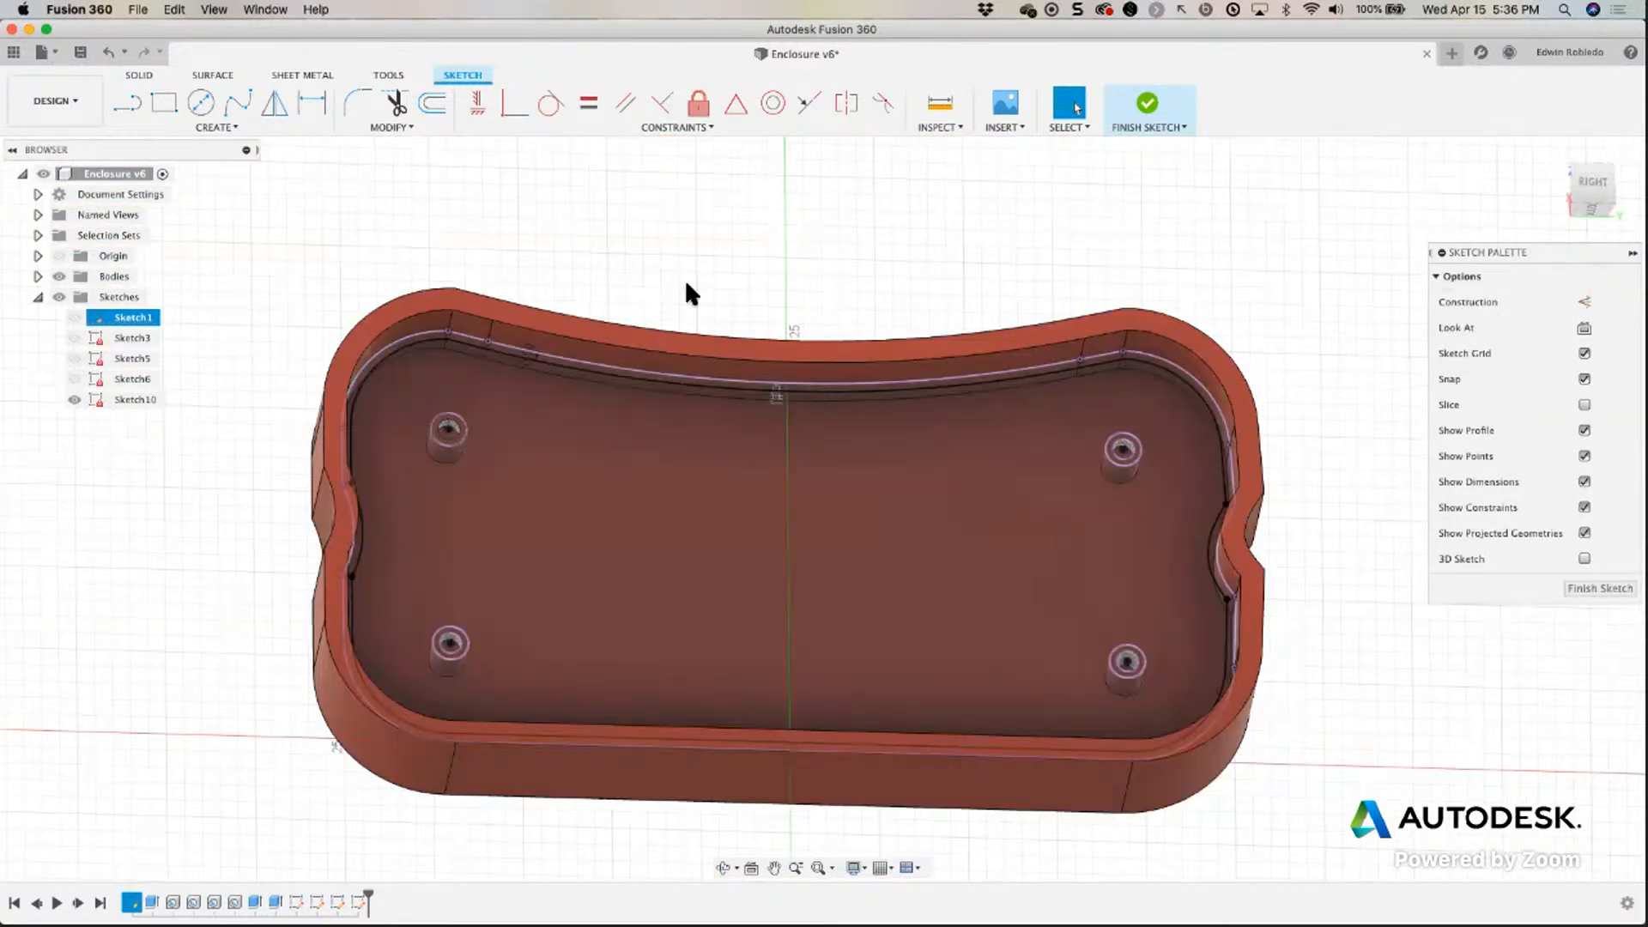
click(1599, 587)
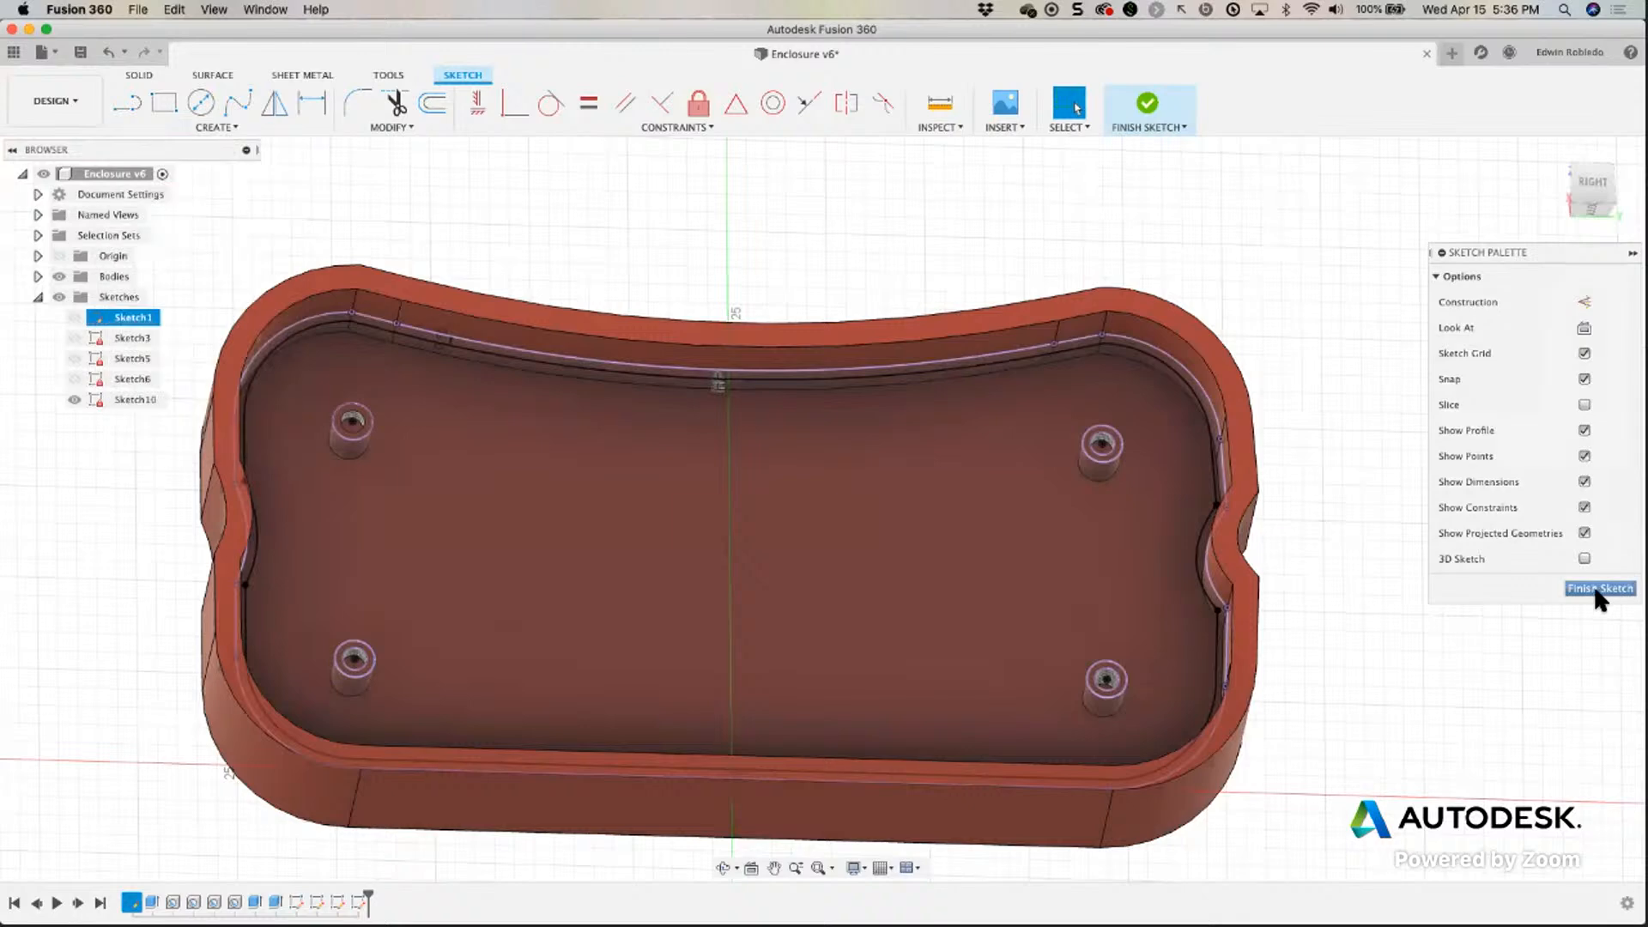
click(1593, 585)
Start creating a 3D PCB and select the large offset board profile inside the enclosure.
click(208, 110)
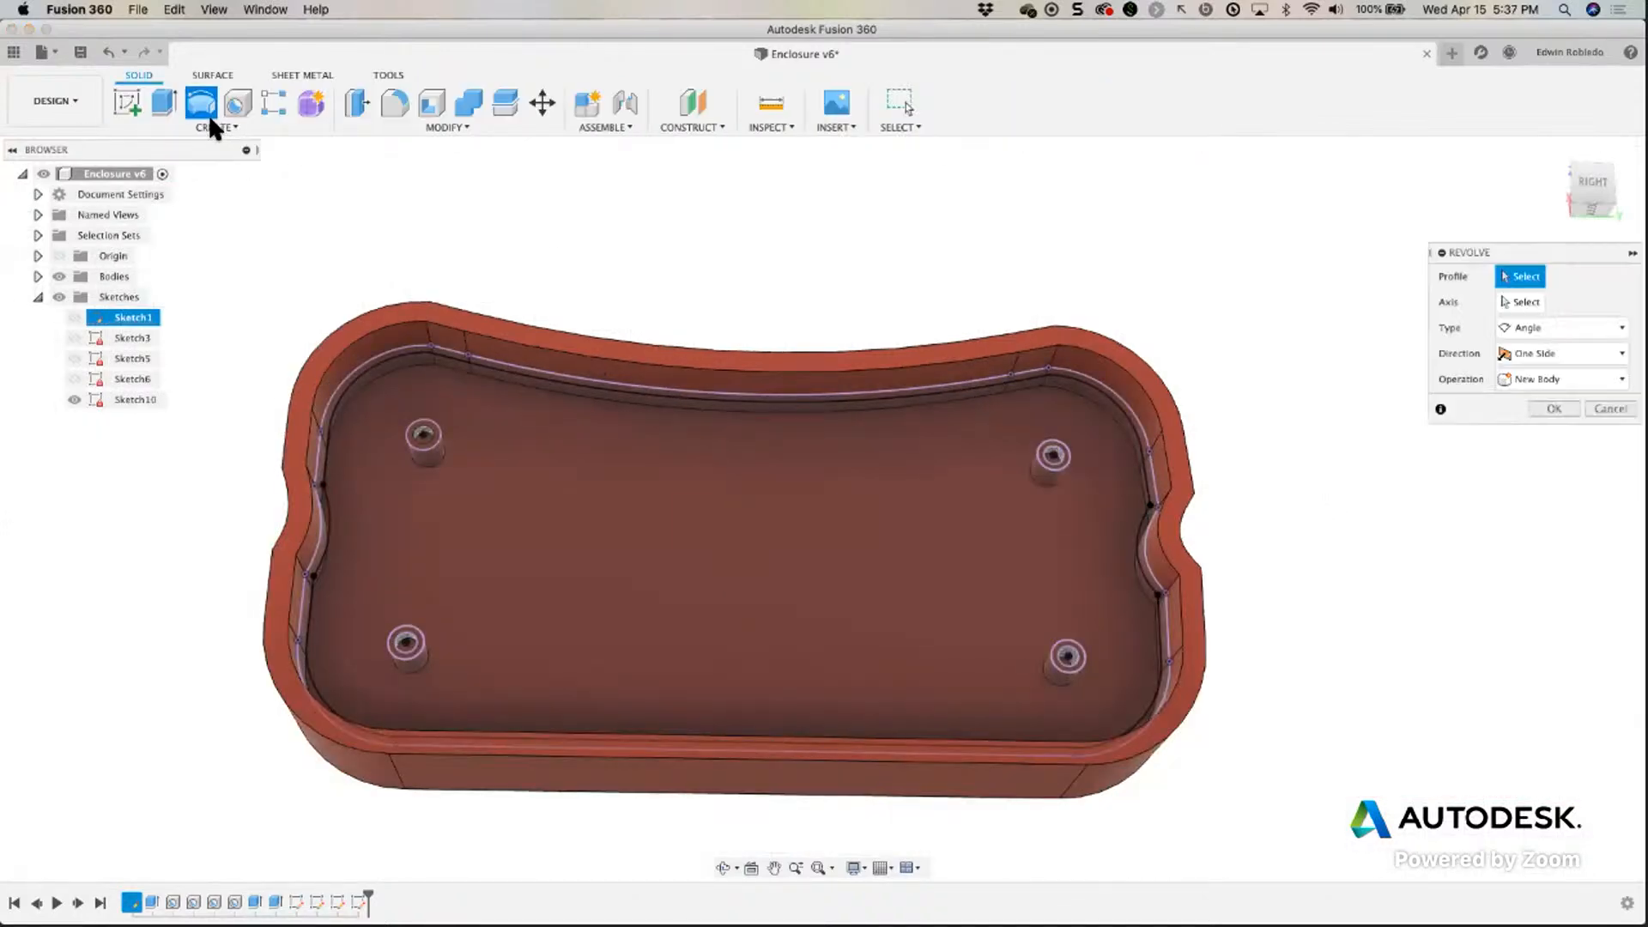
click(211, 122)
click(151, 601)
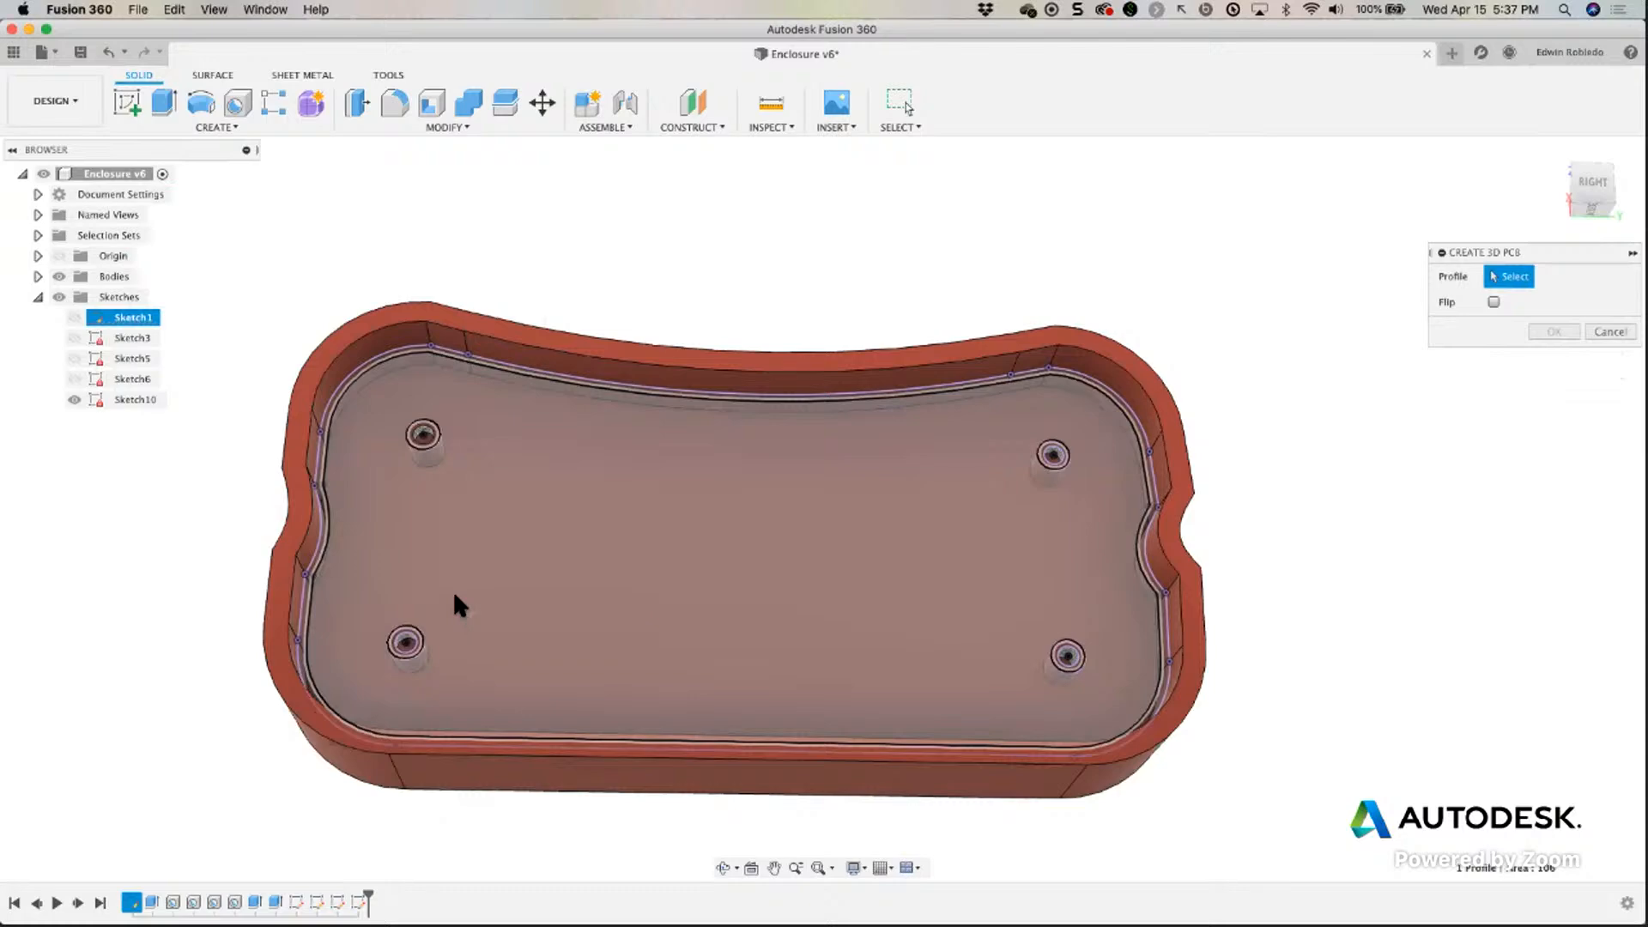
click(501, 419)
scroll(467, 431, down, 4)
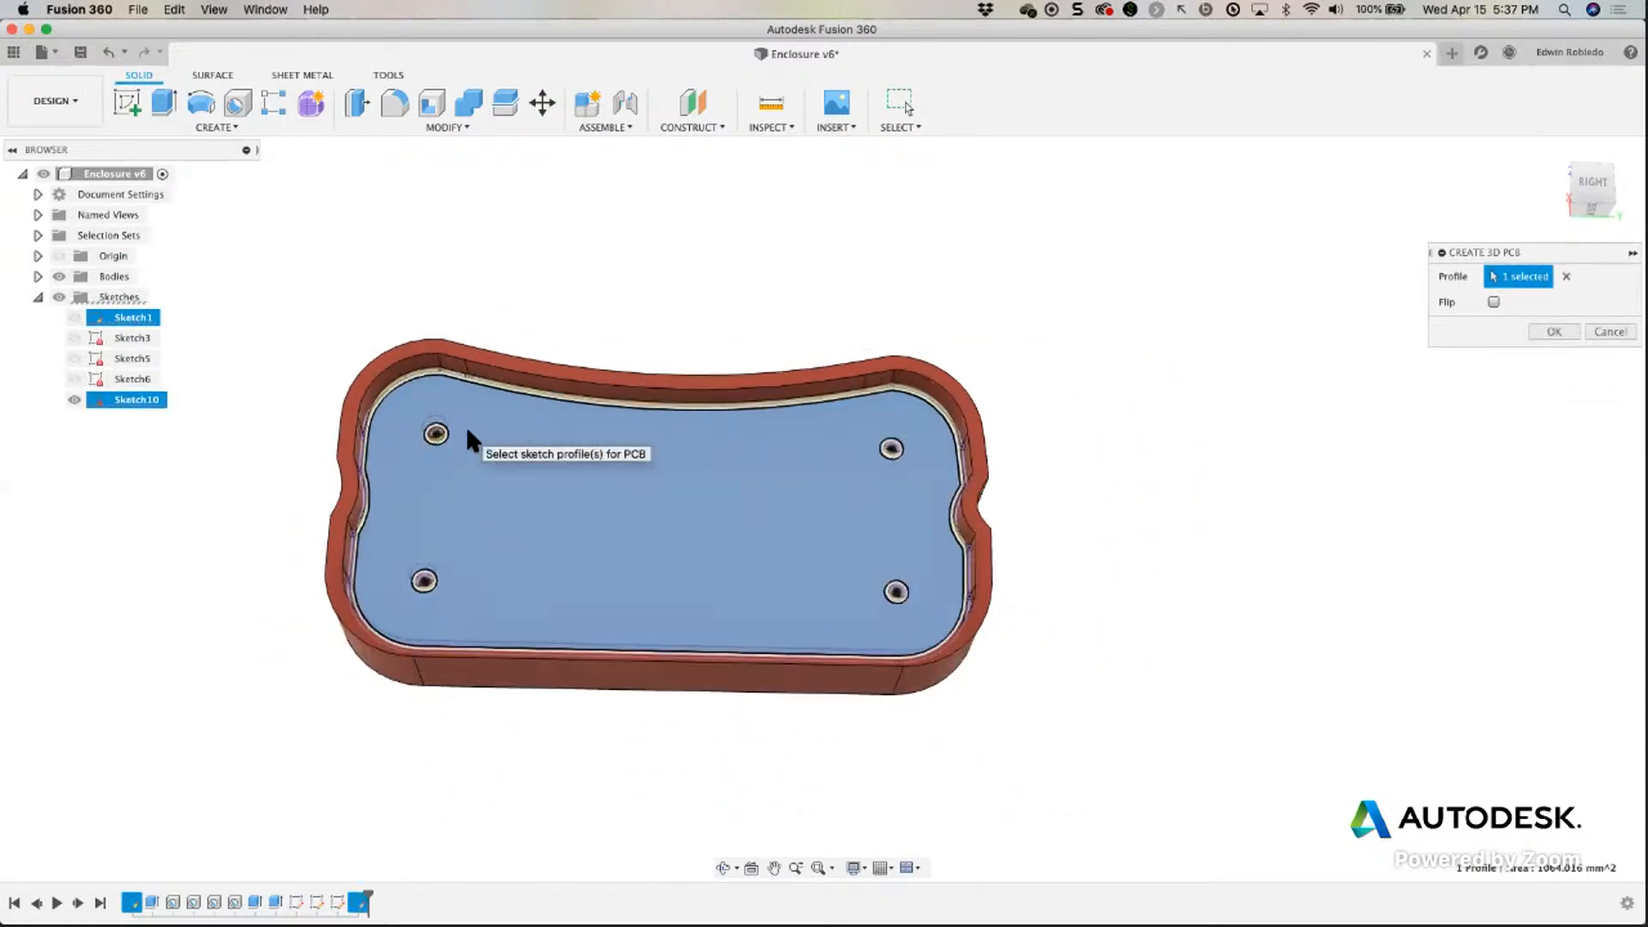
Add the ring profiles at all four mounting posts to the selection, leaving out the screw holes, and create the 3D PCB.
scroll(467, 431, up, 6)
shift+middle_drag(478, 512, 416, 466)
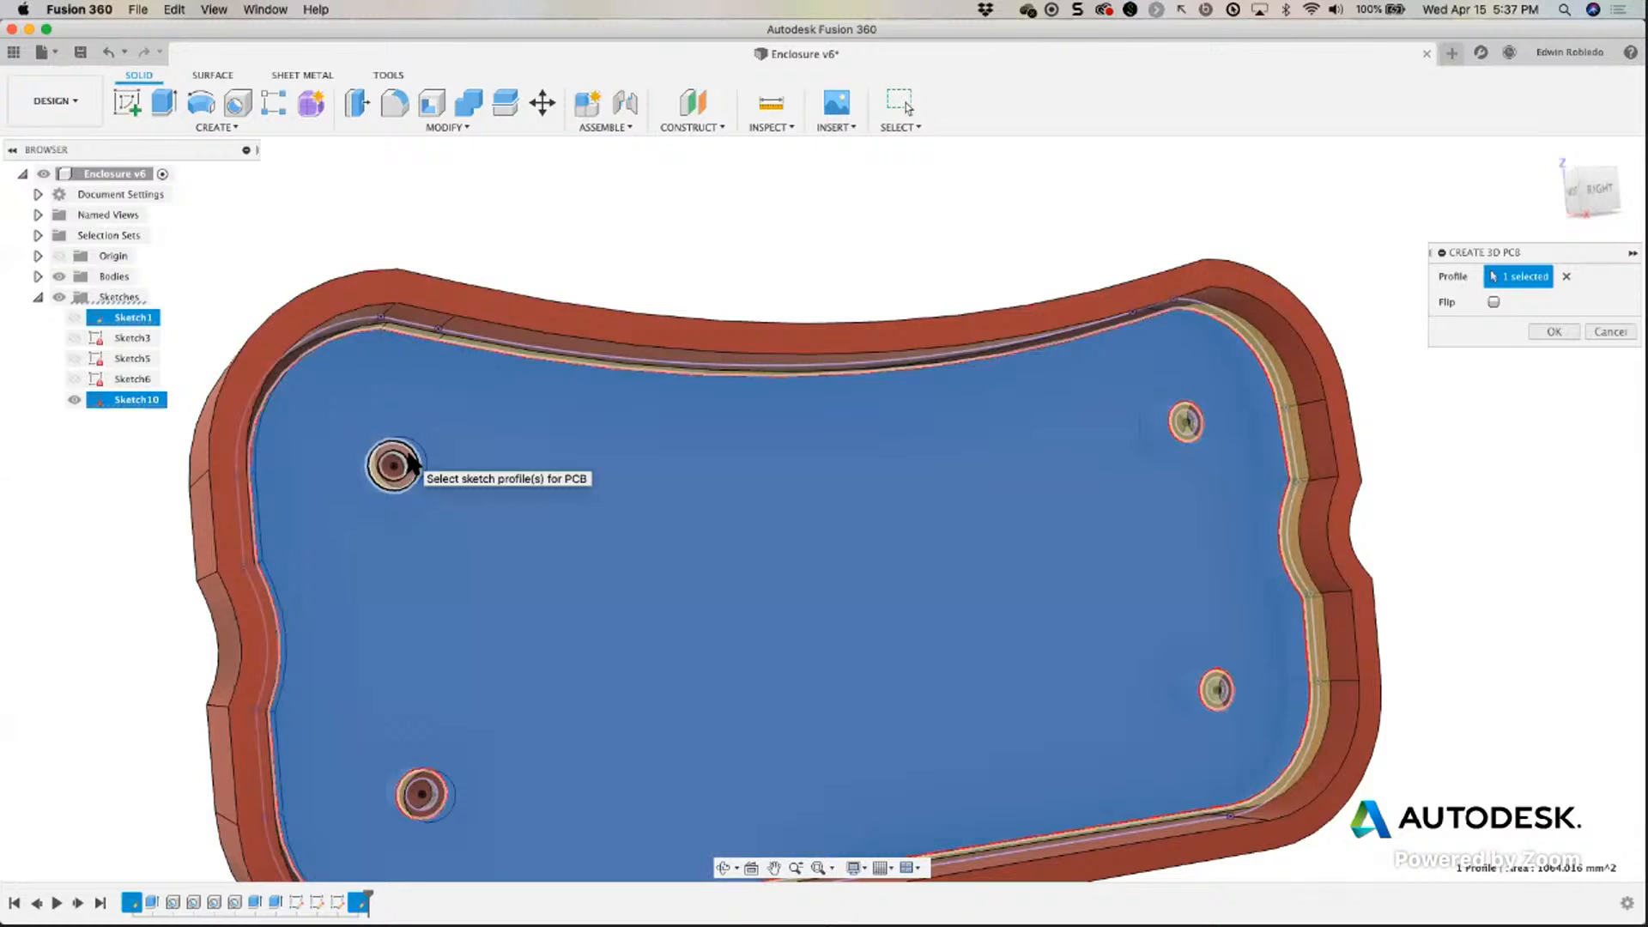
click(411, 463)
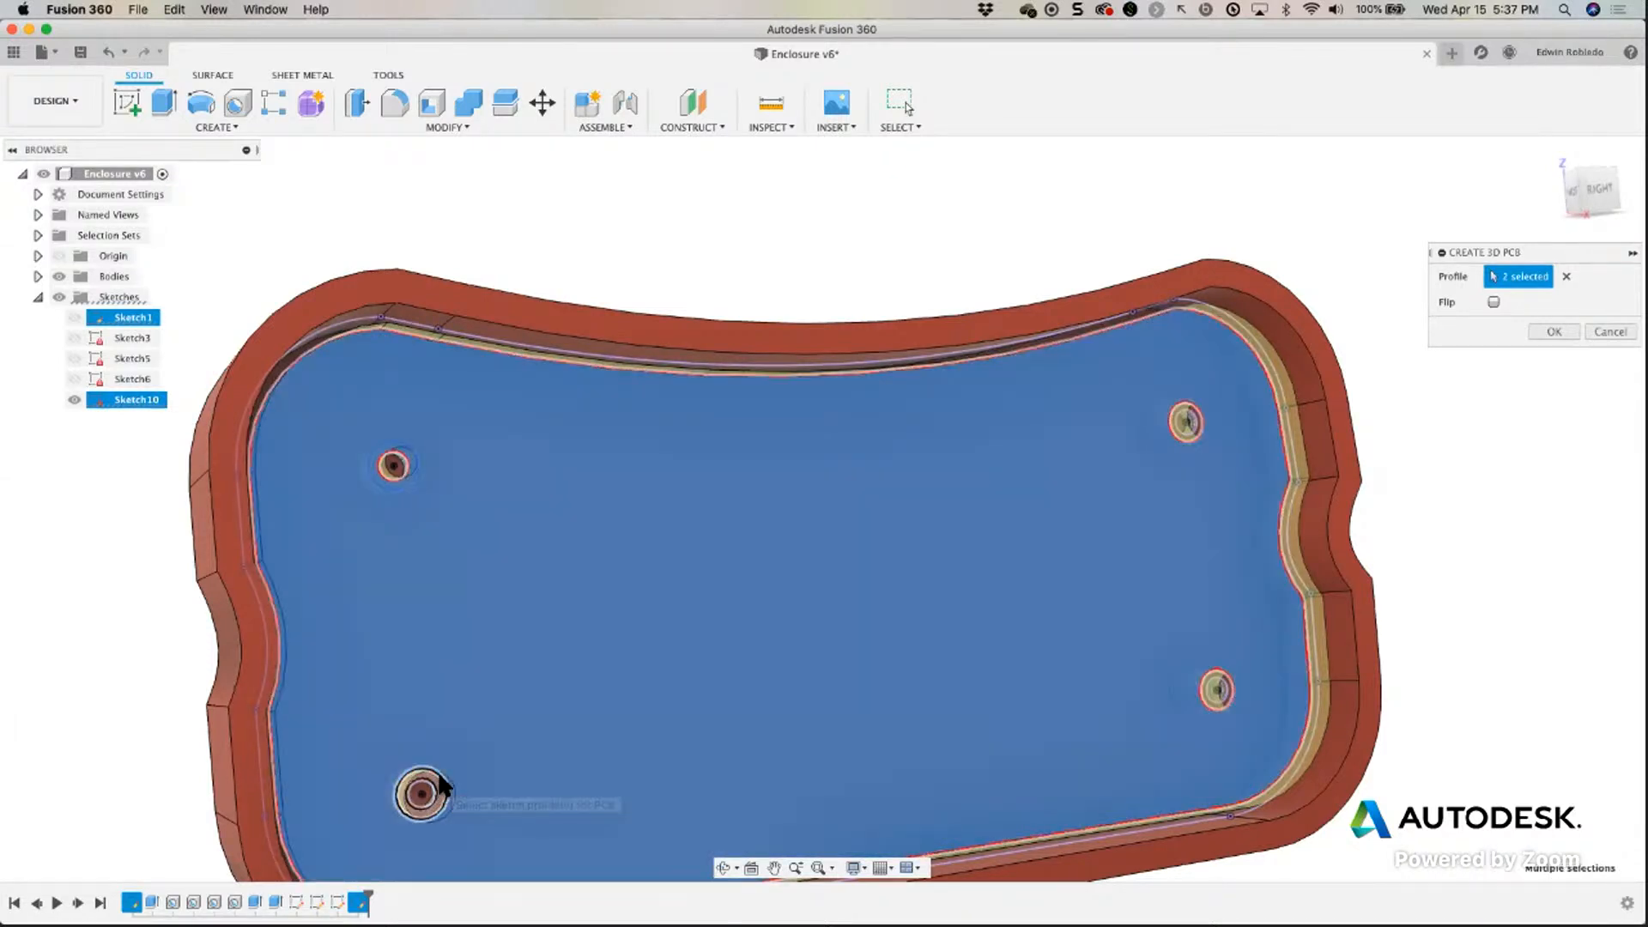
click(441, 784)
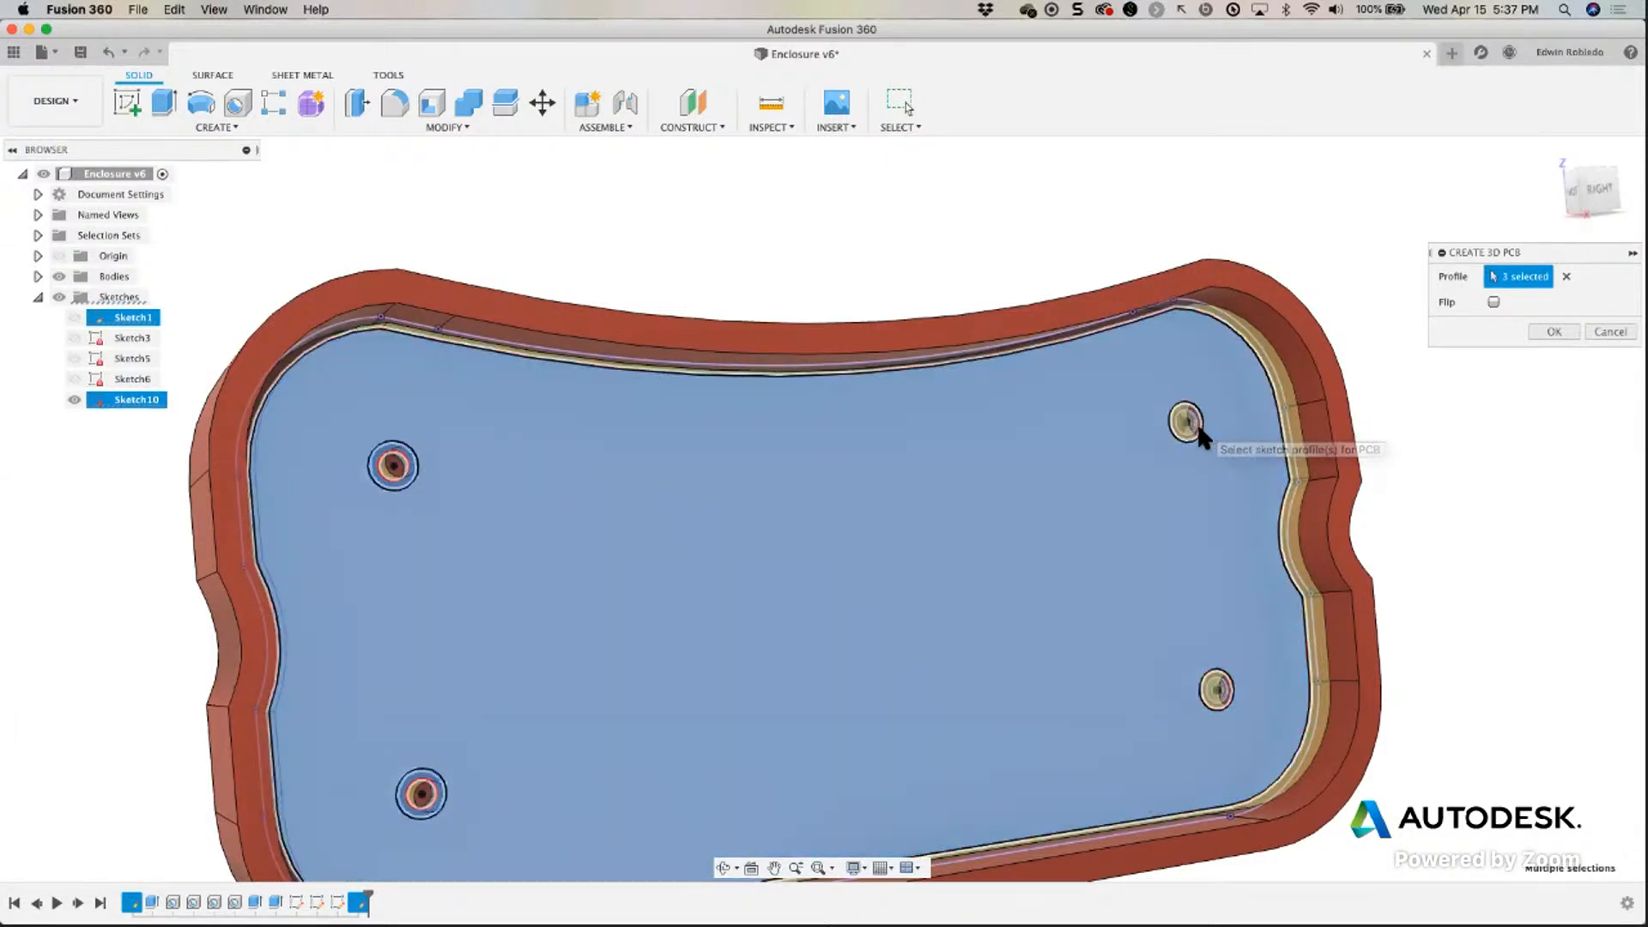
click(1197, 426)
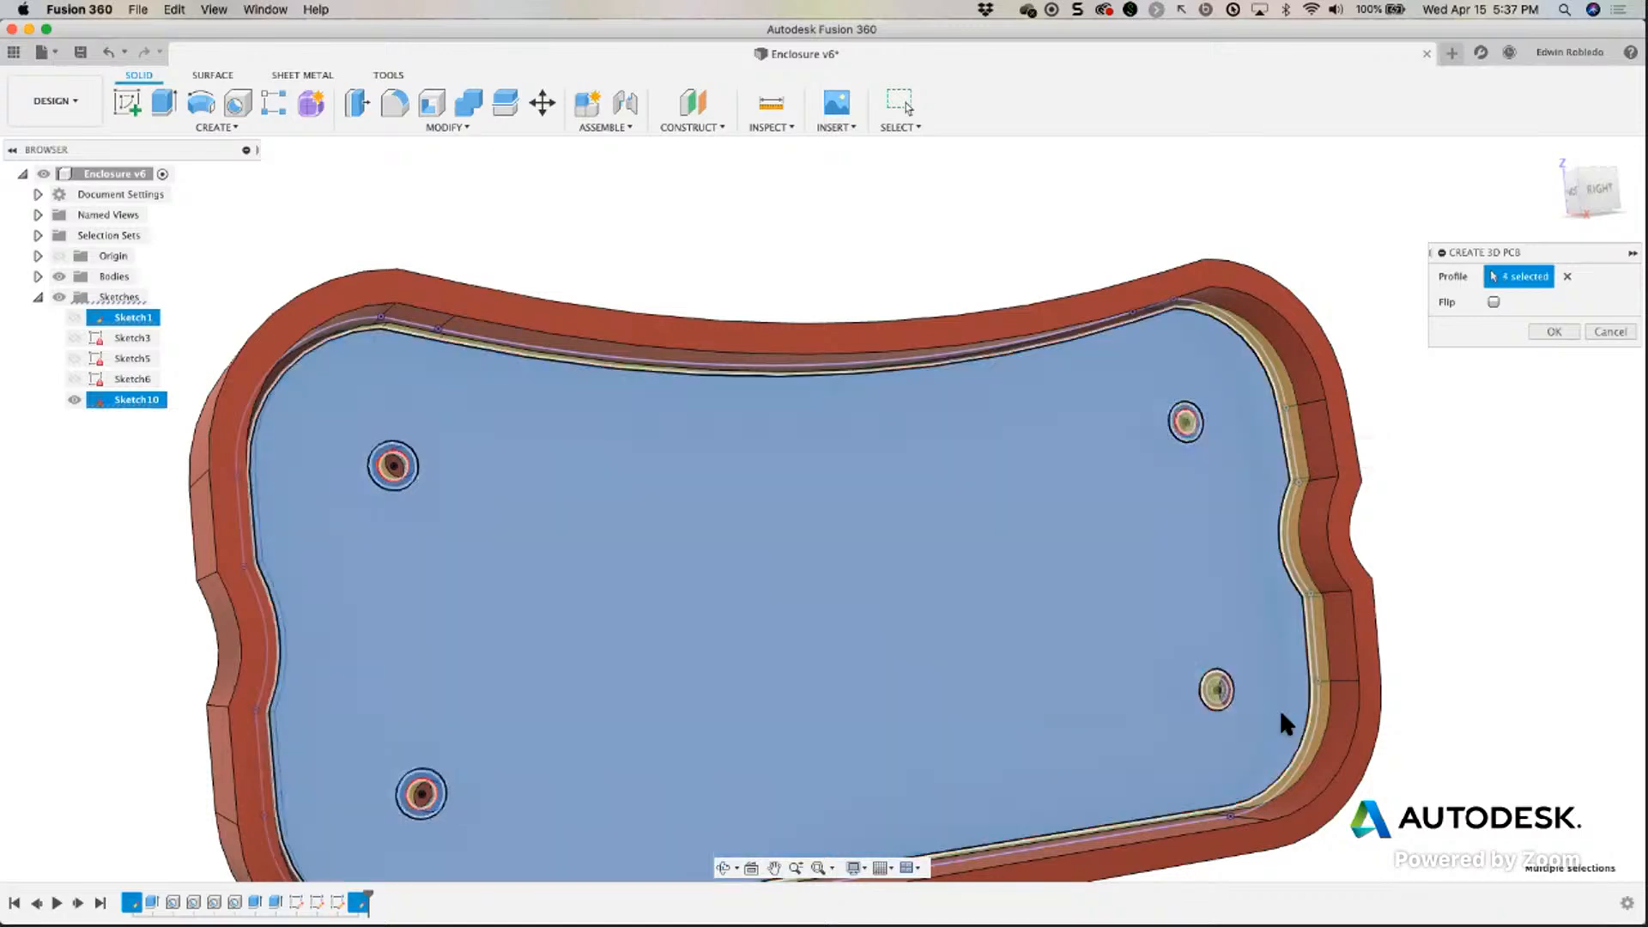
click(1223, 689)
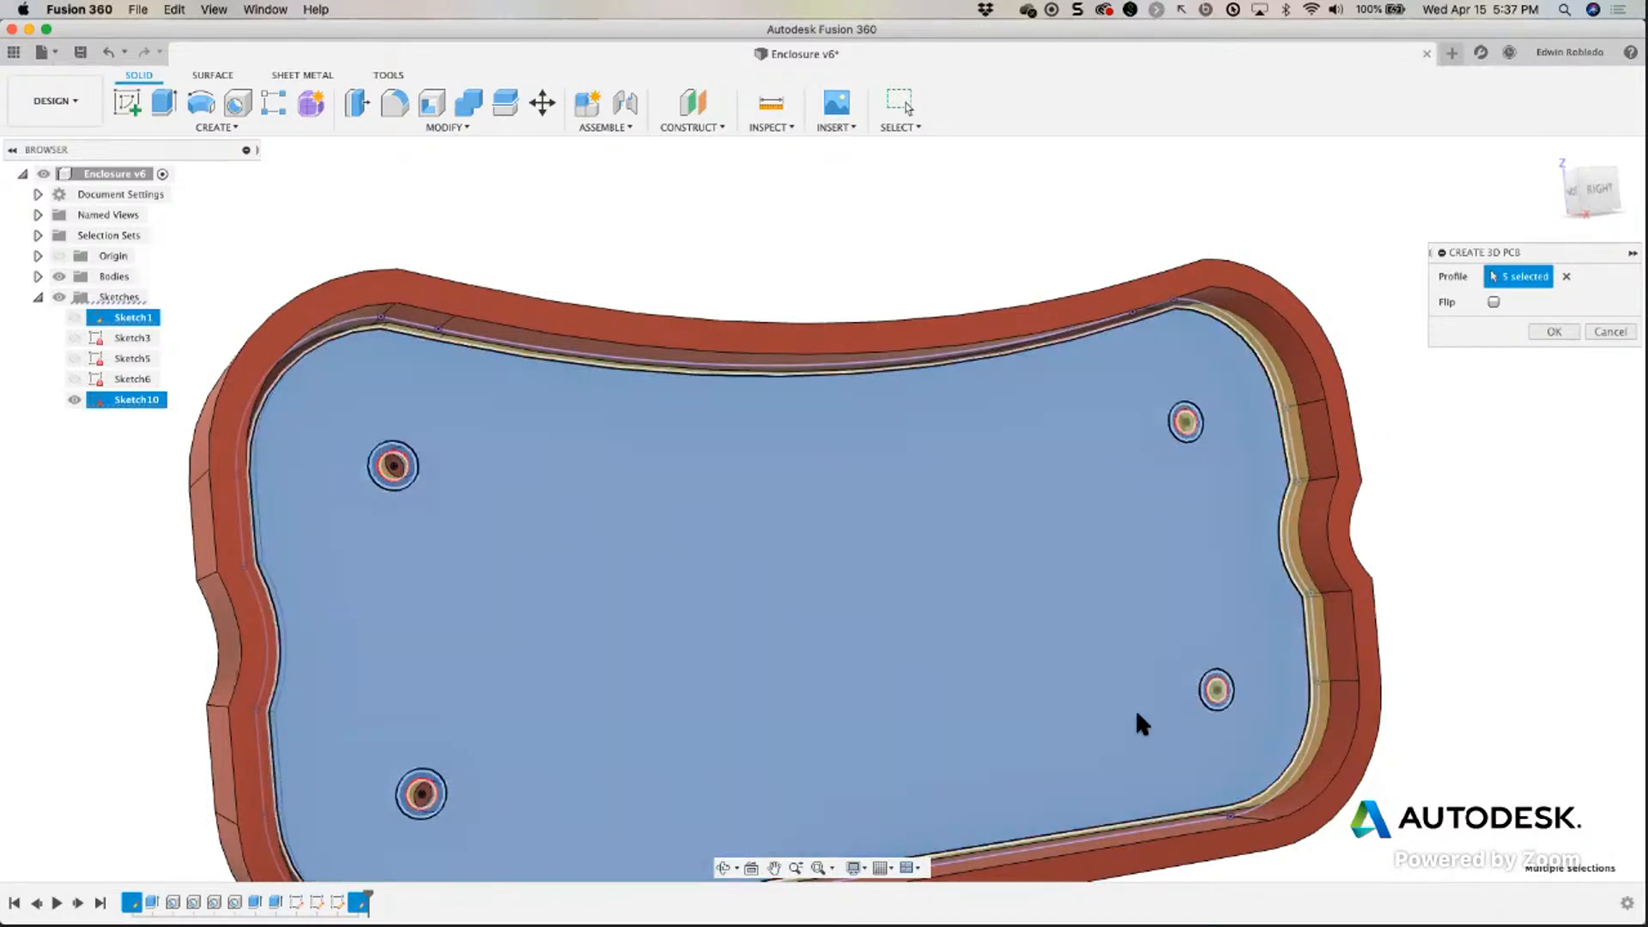
shift+middle_drag(1137, 721, 1087, 657)
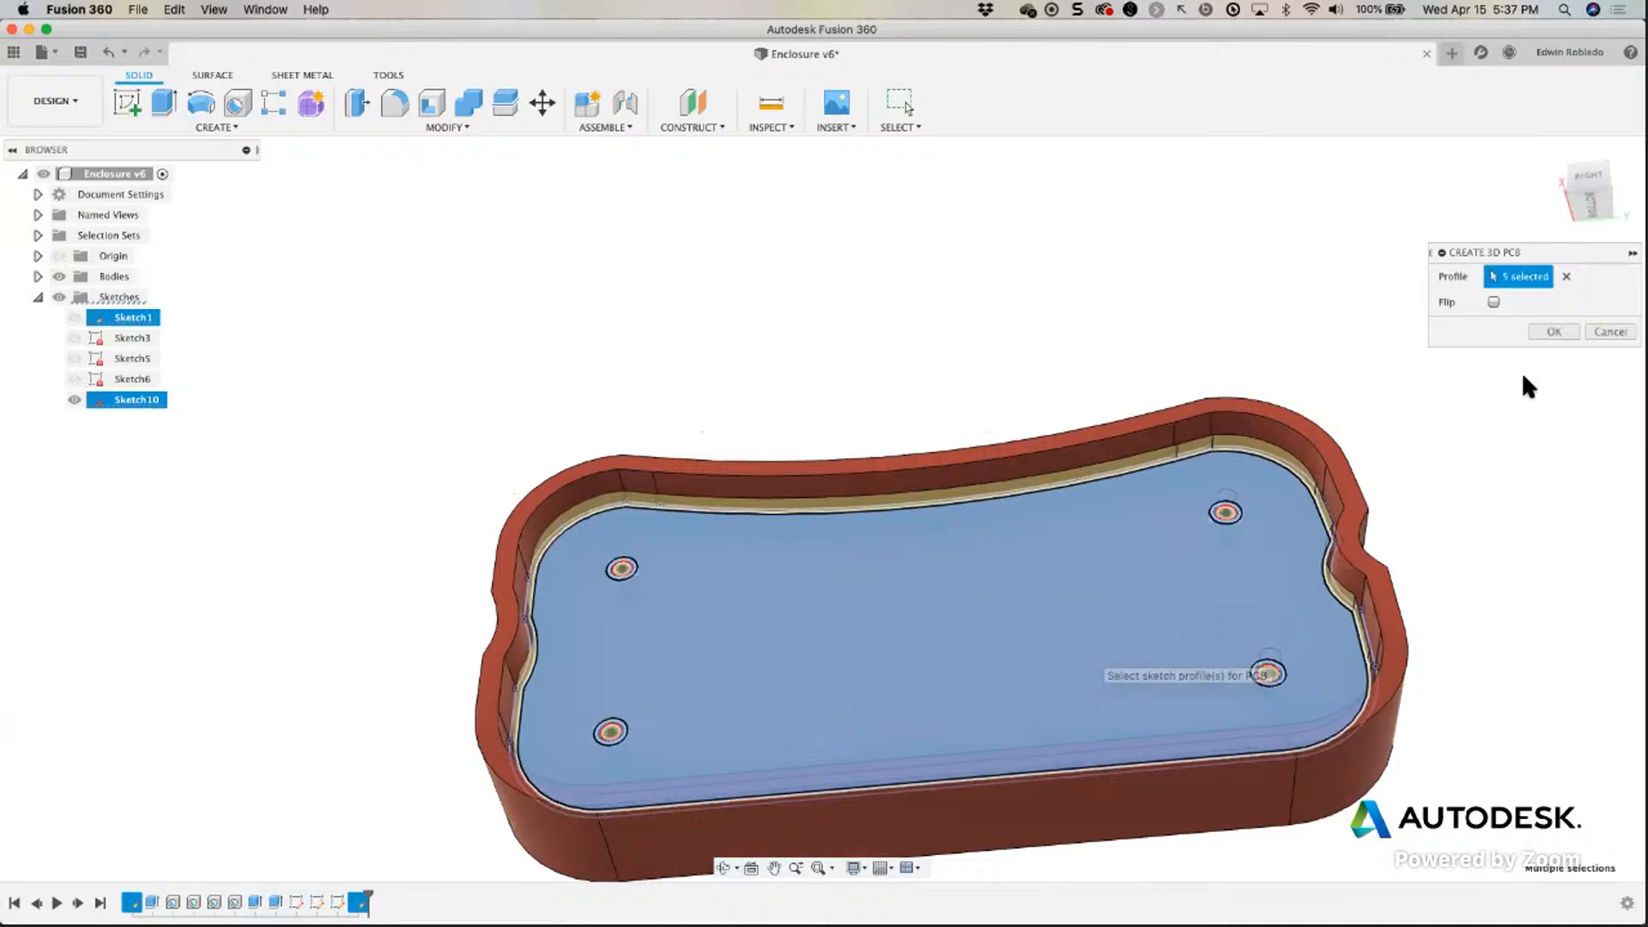
click(1543, 332)
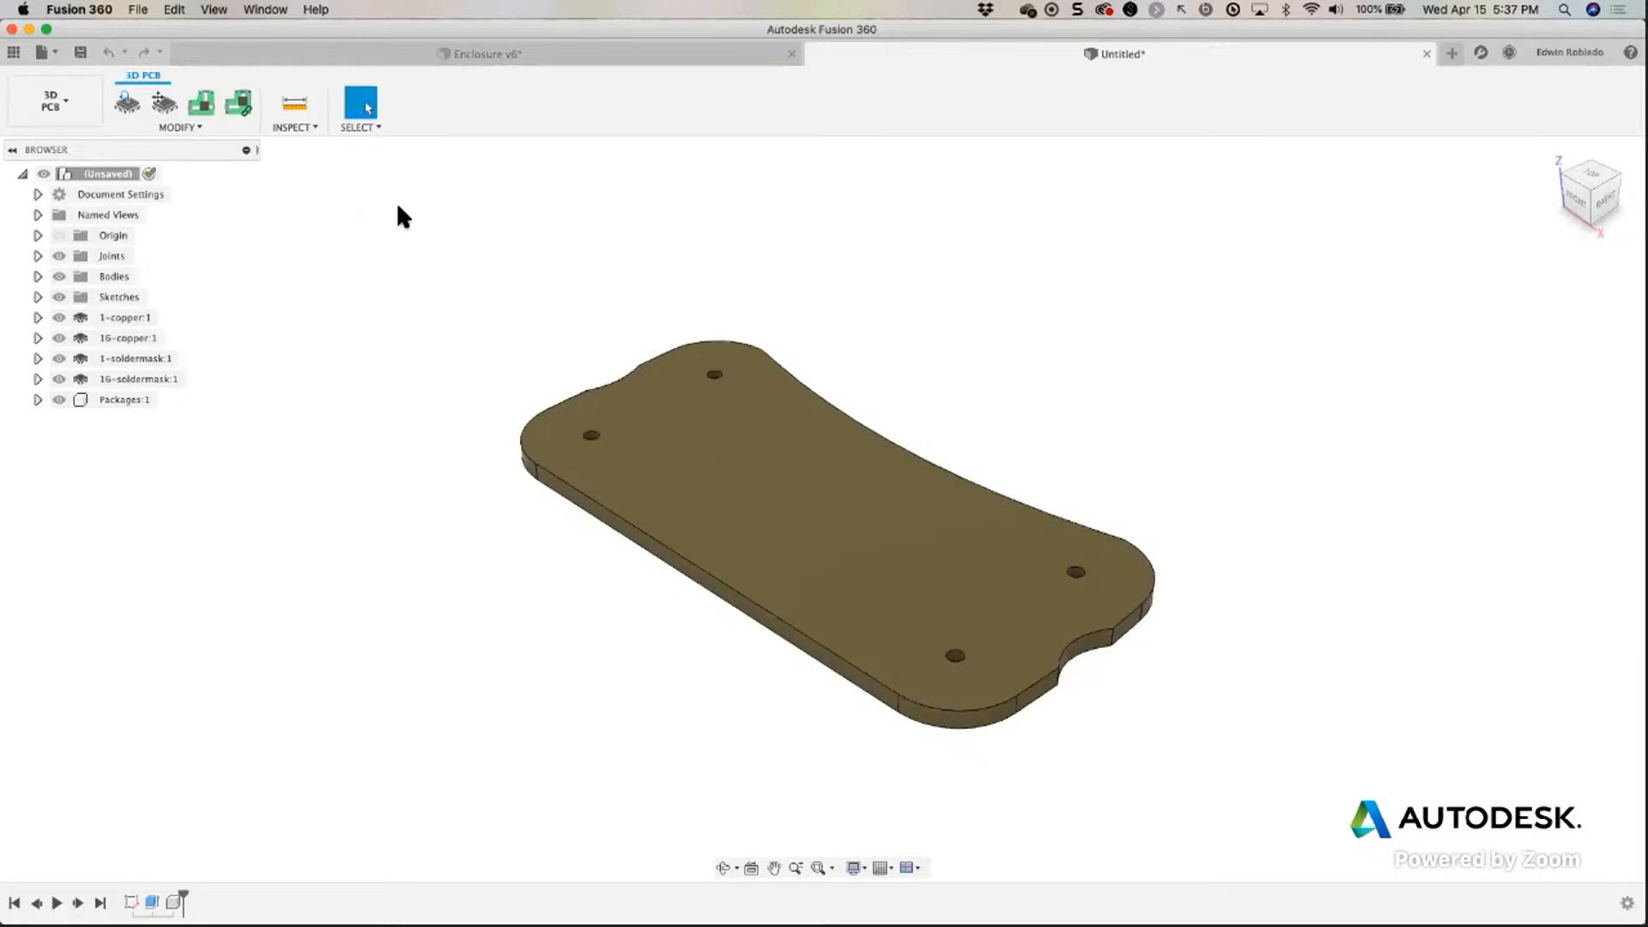
Review the Enclosure design from a tilted angle and return to the unsaved 3D PCB document.
click(474, 53)
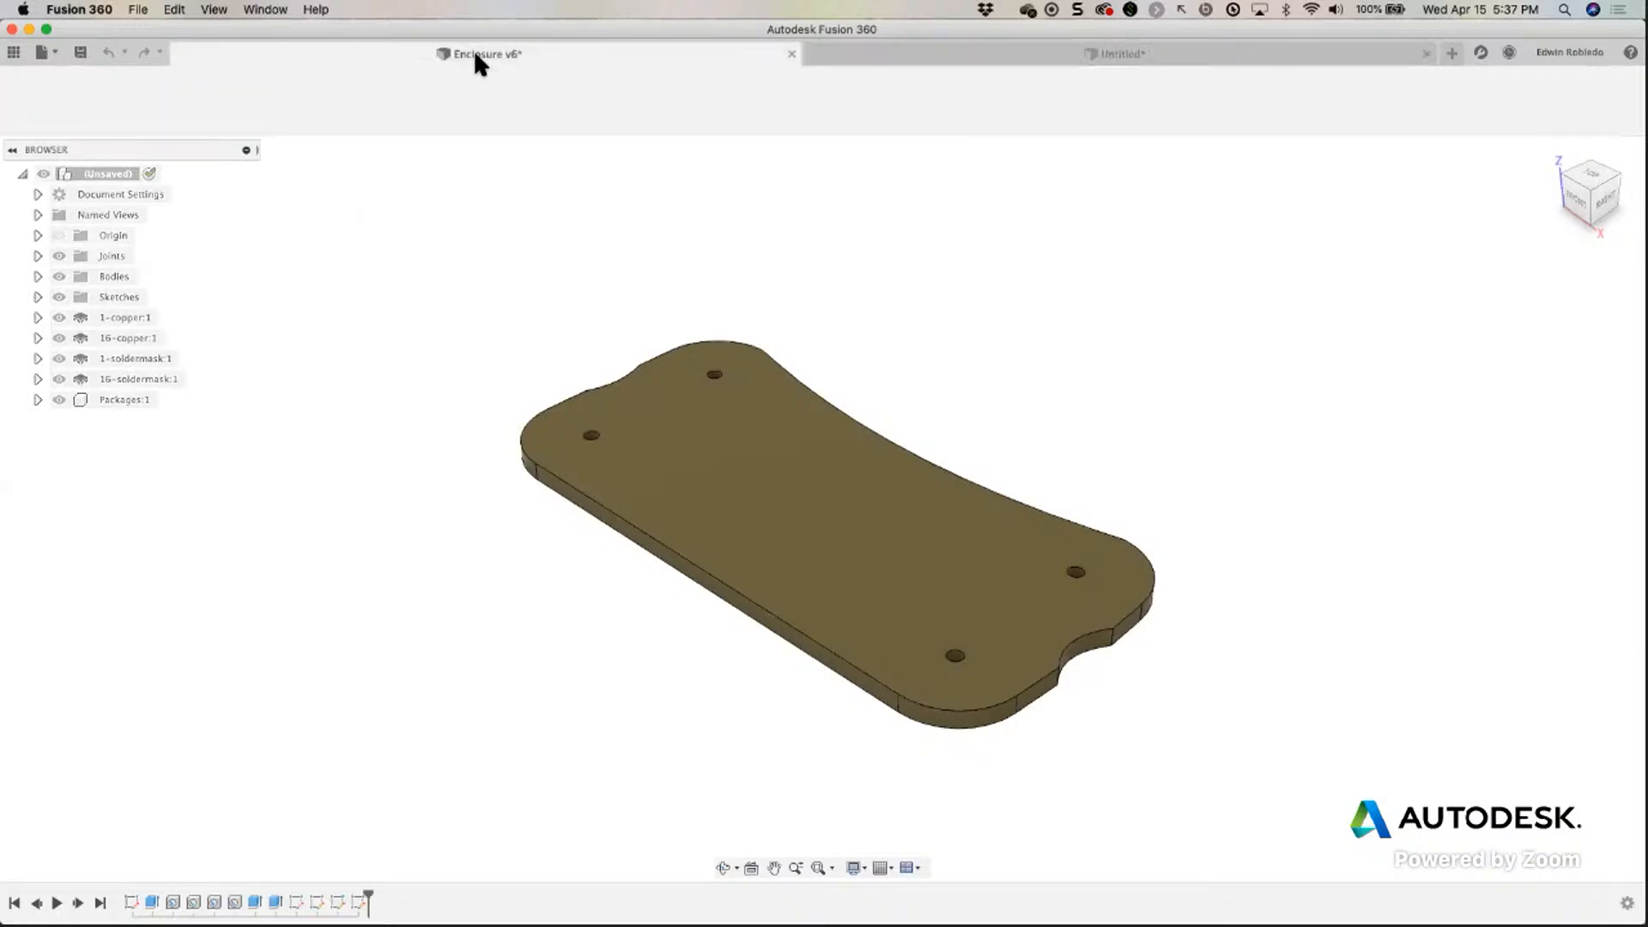
middle_drag(1085, 530, 871, 407)
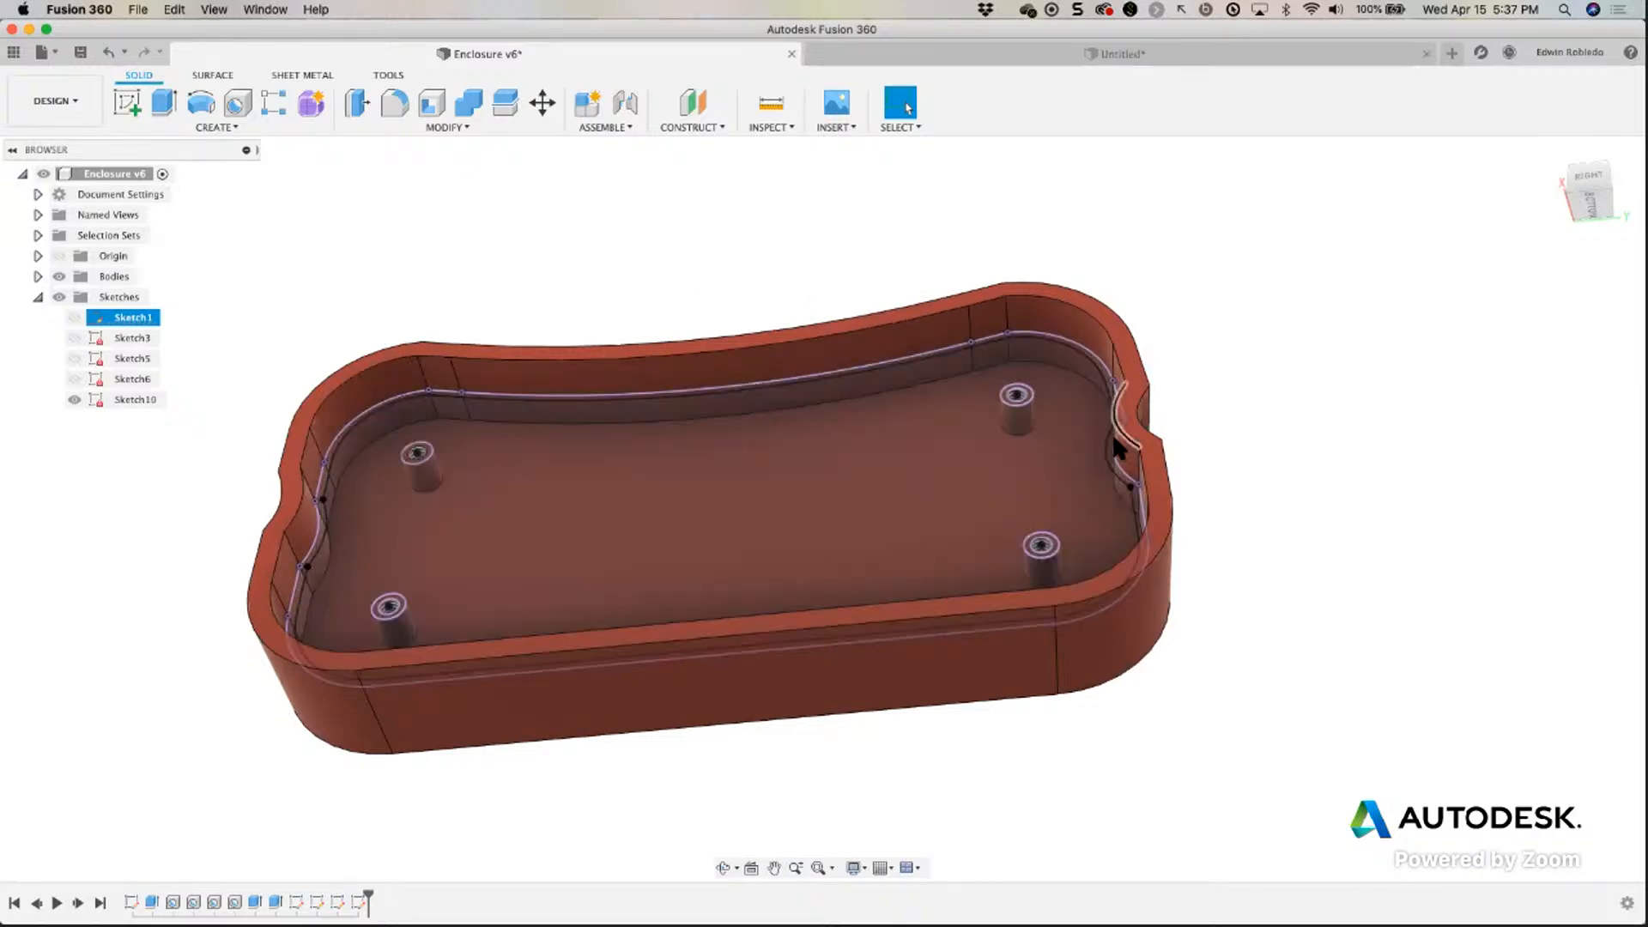
click(1236, 54)
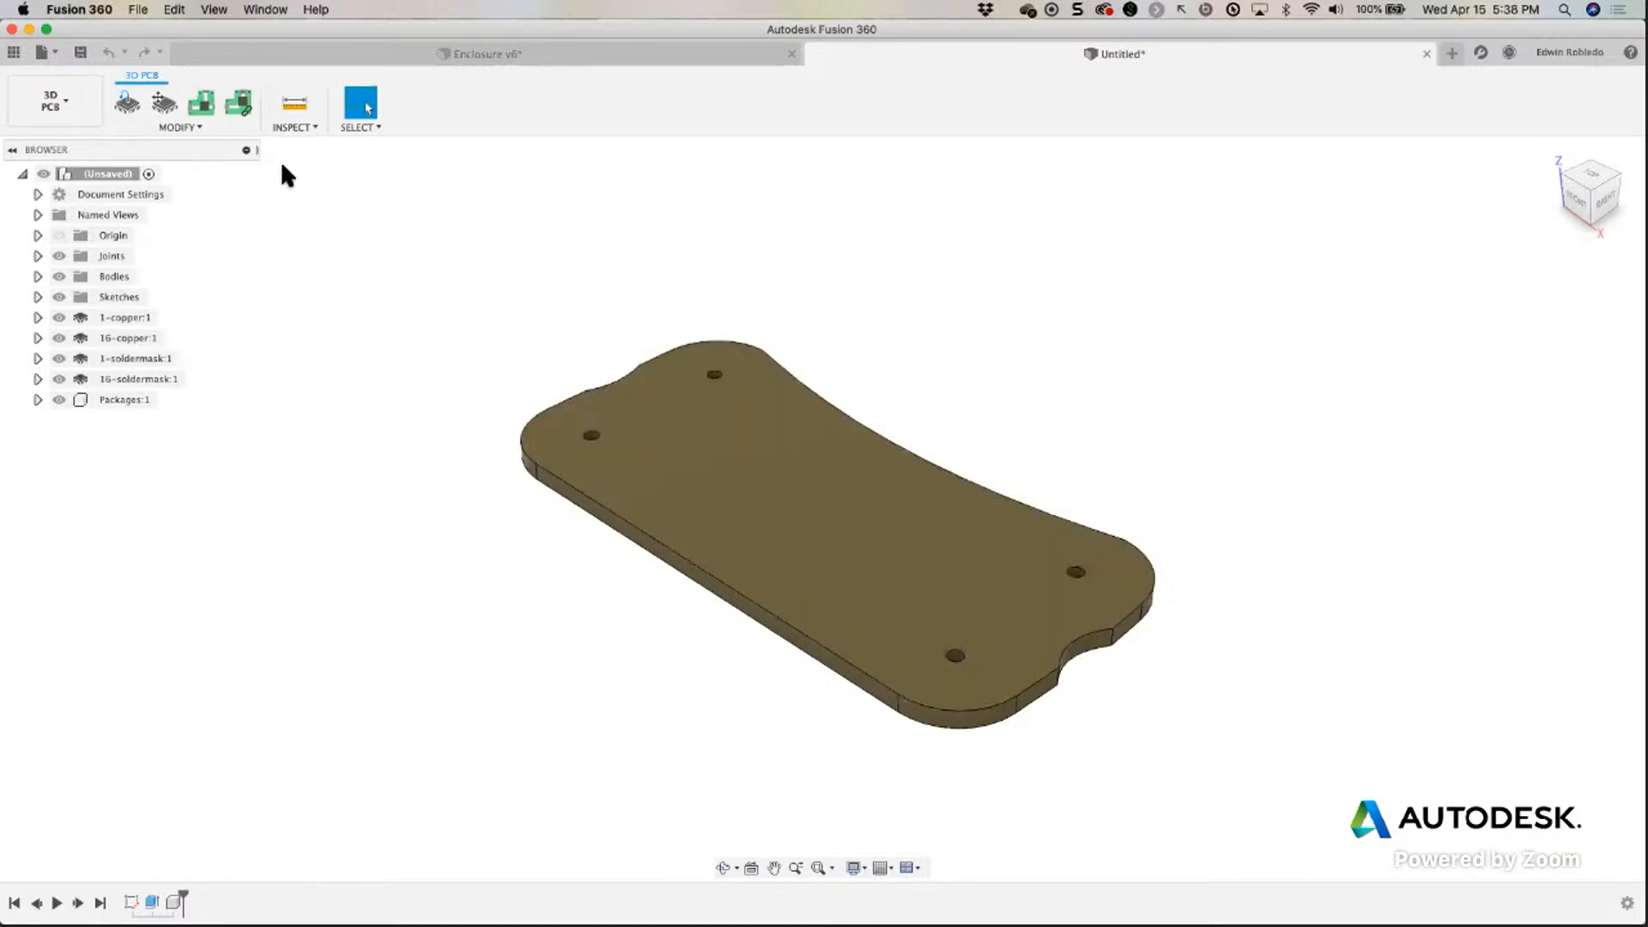
Save the 3D PCB as 3dPCB in the Enclosure folder of the PulseOximeter project.
click(82, 51)
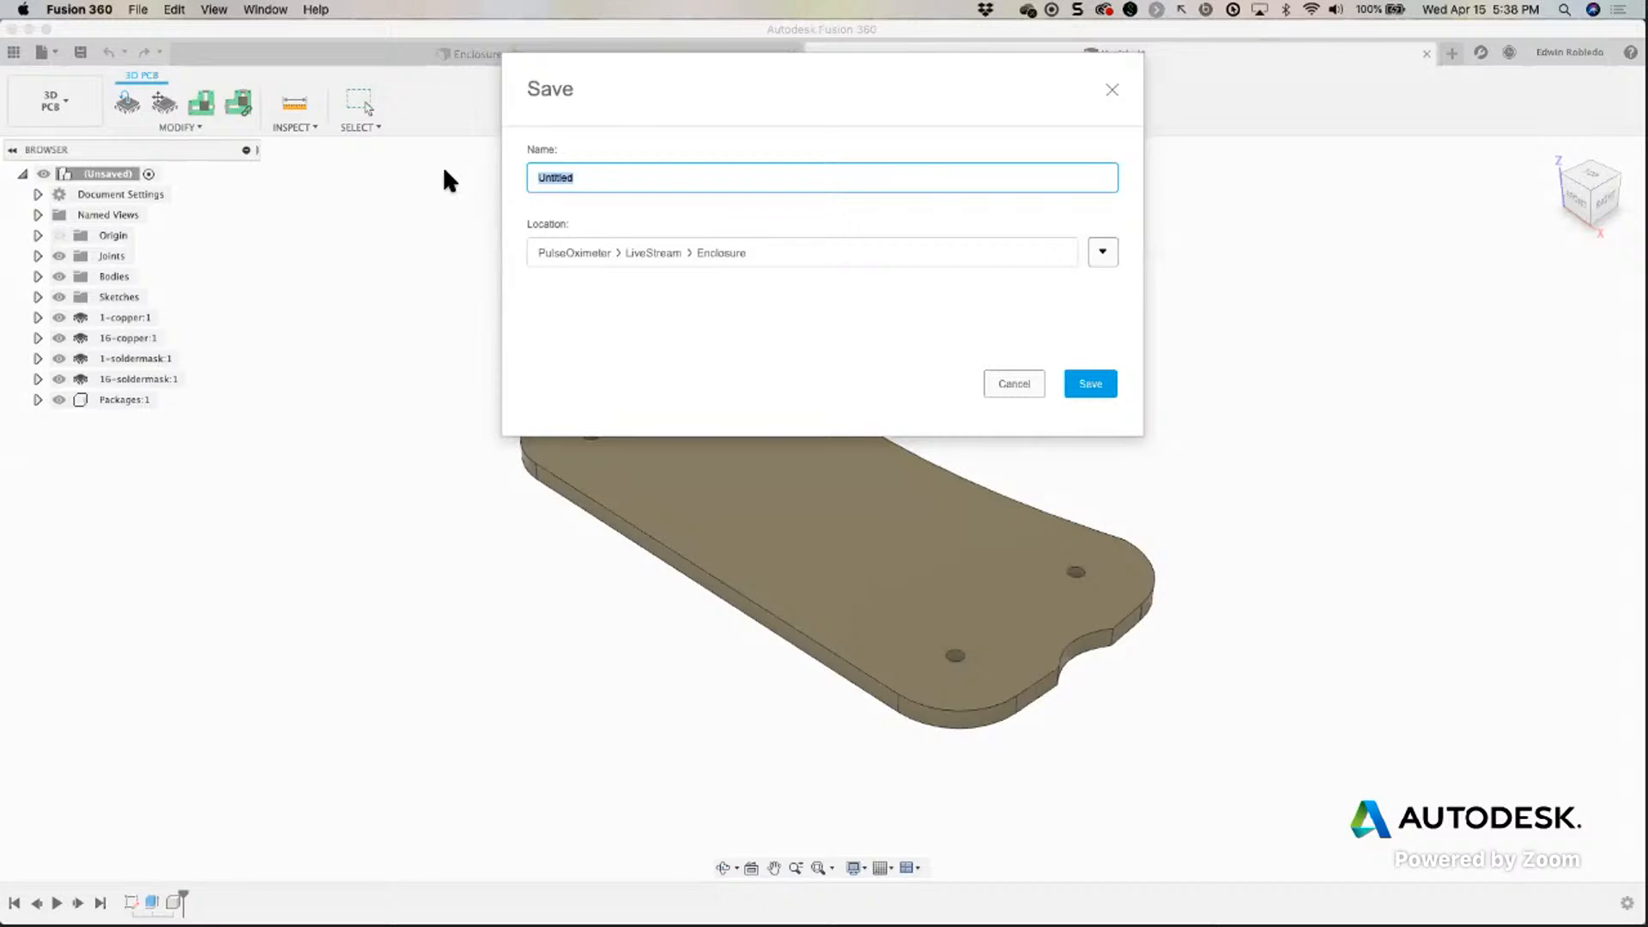
text(3dPCB)
key(Return)
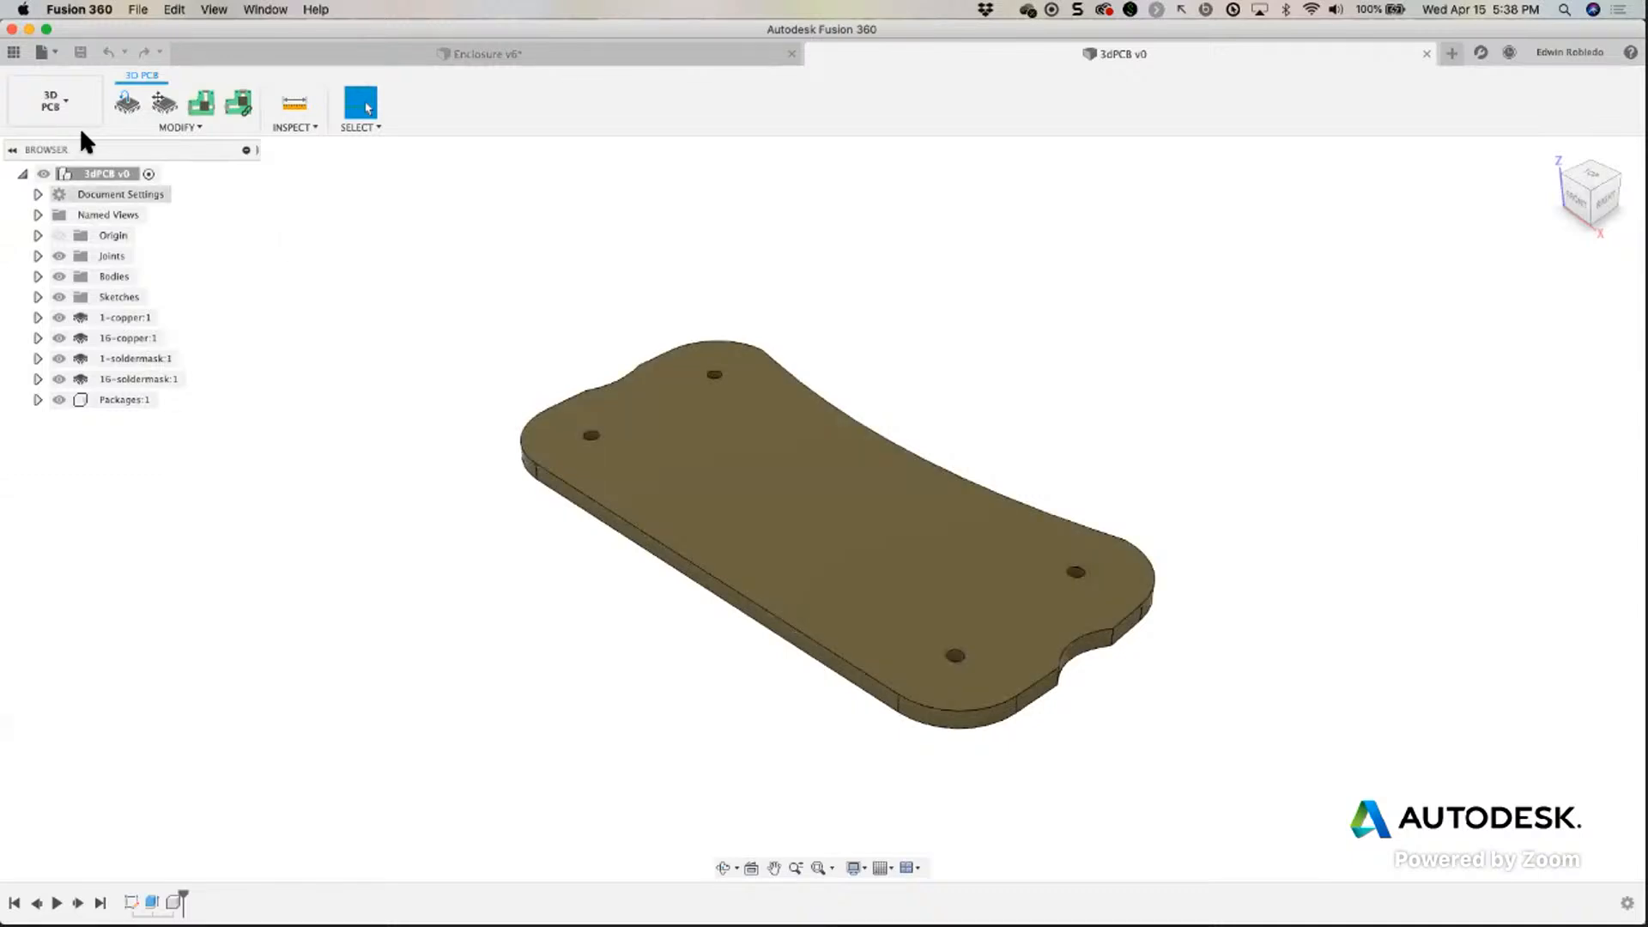
Create a new electronics design and save it under the name Electronics Design.
click(54, 51)
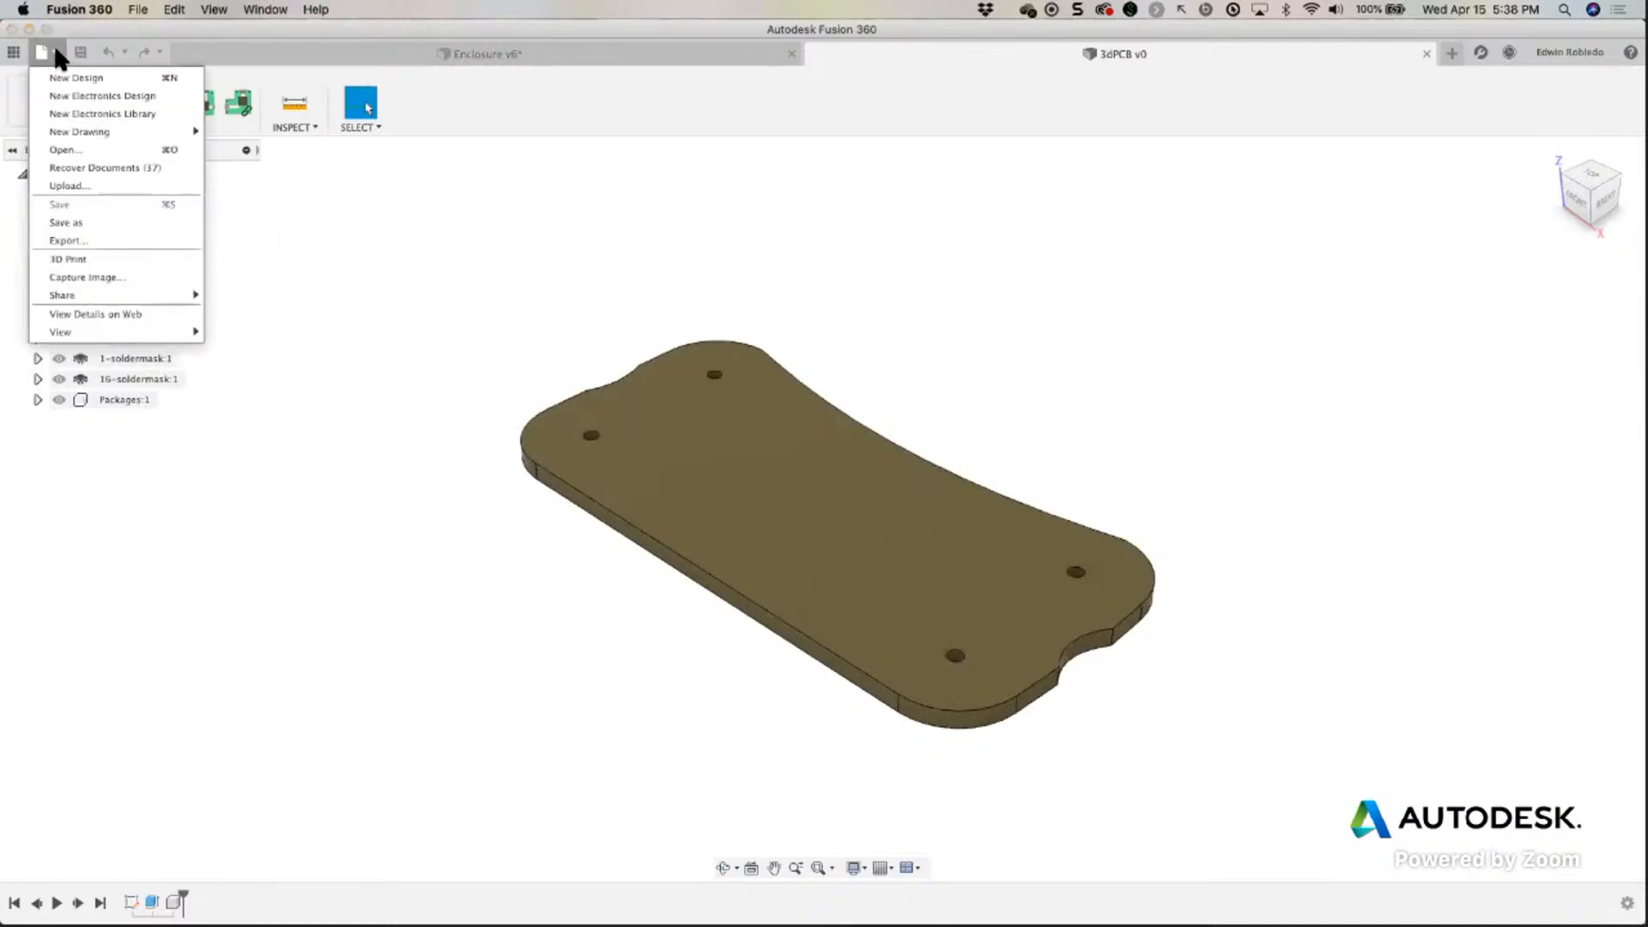
click(73, 95)
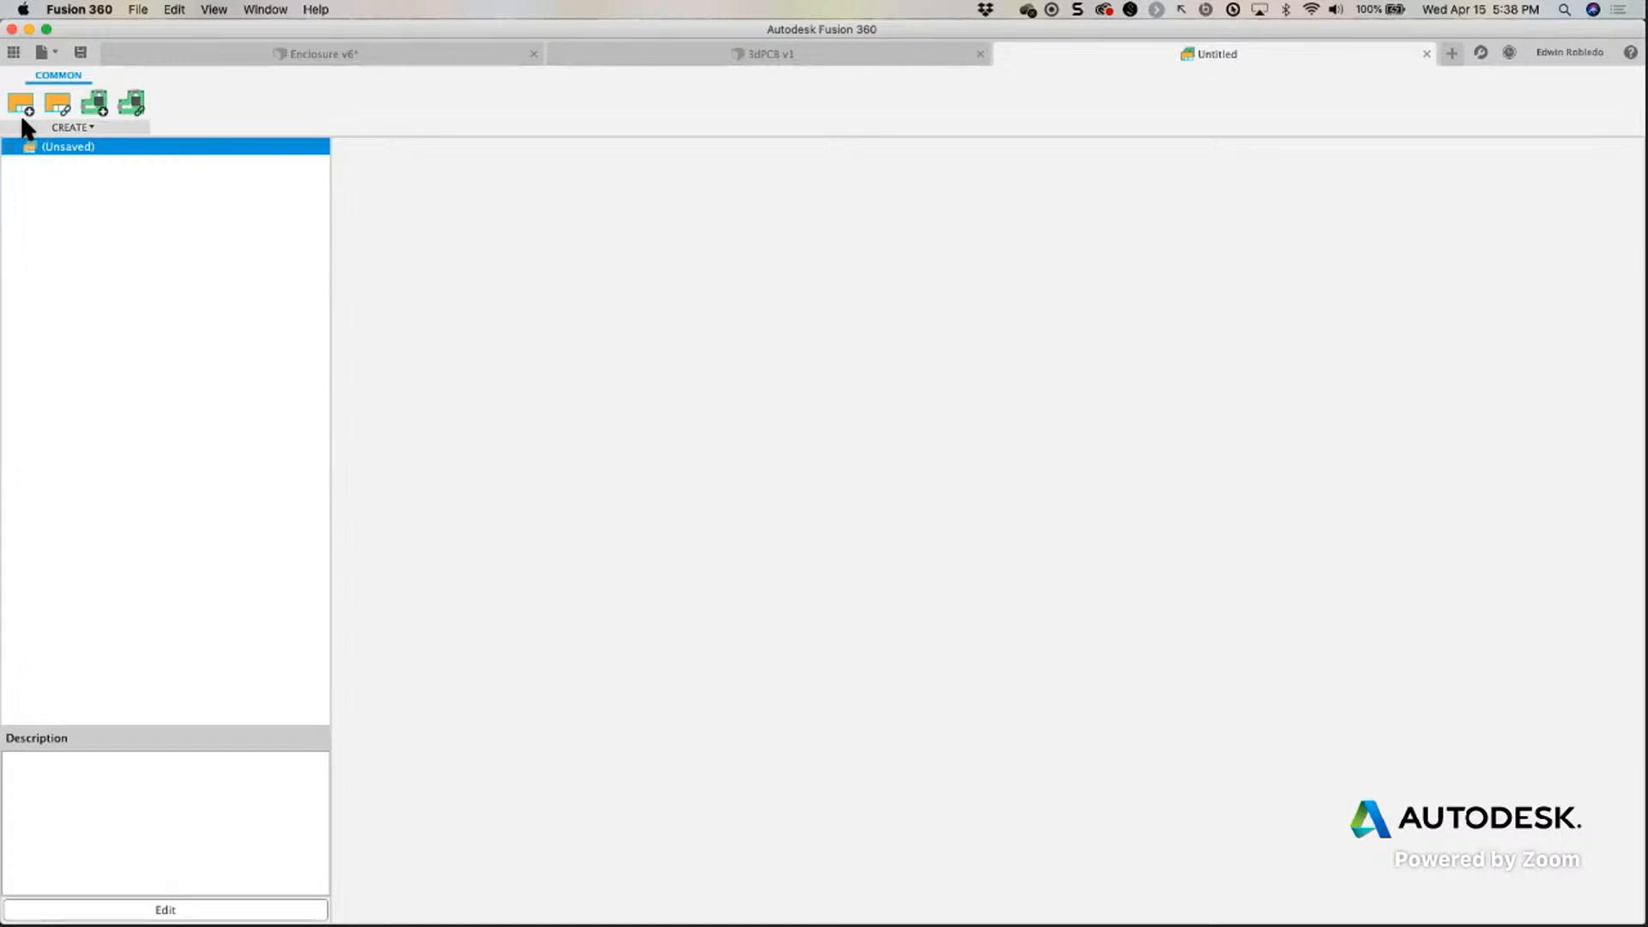
click(80, 52)
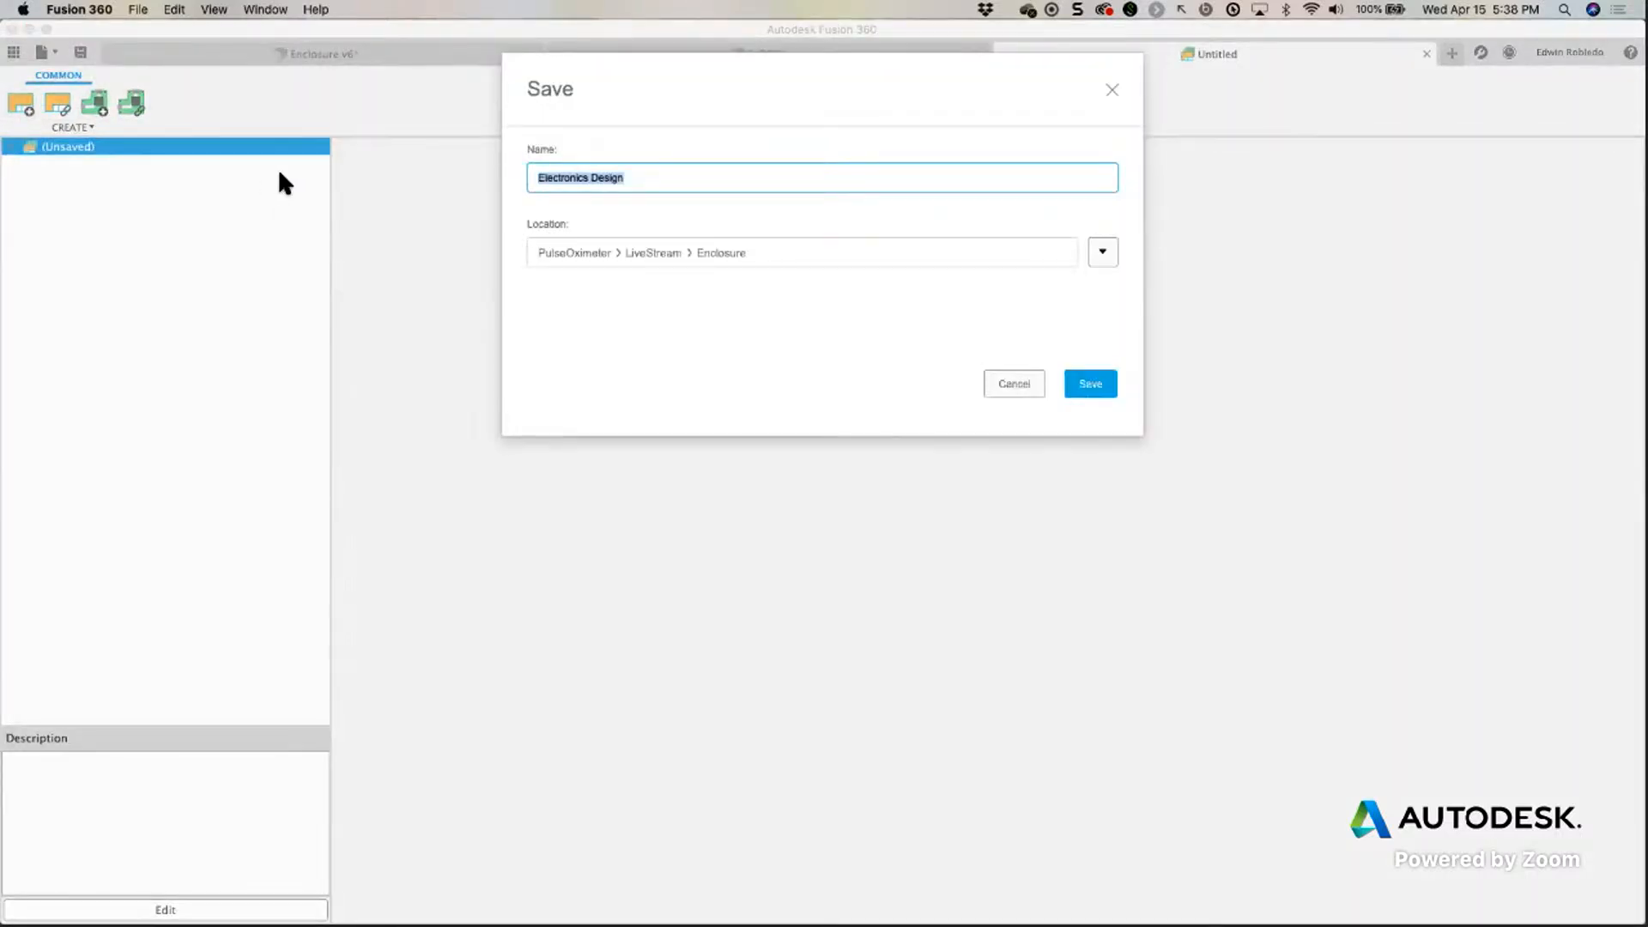
click(1090, 384)
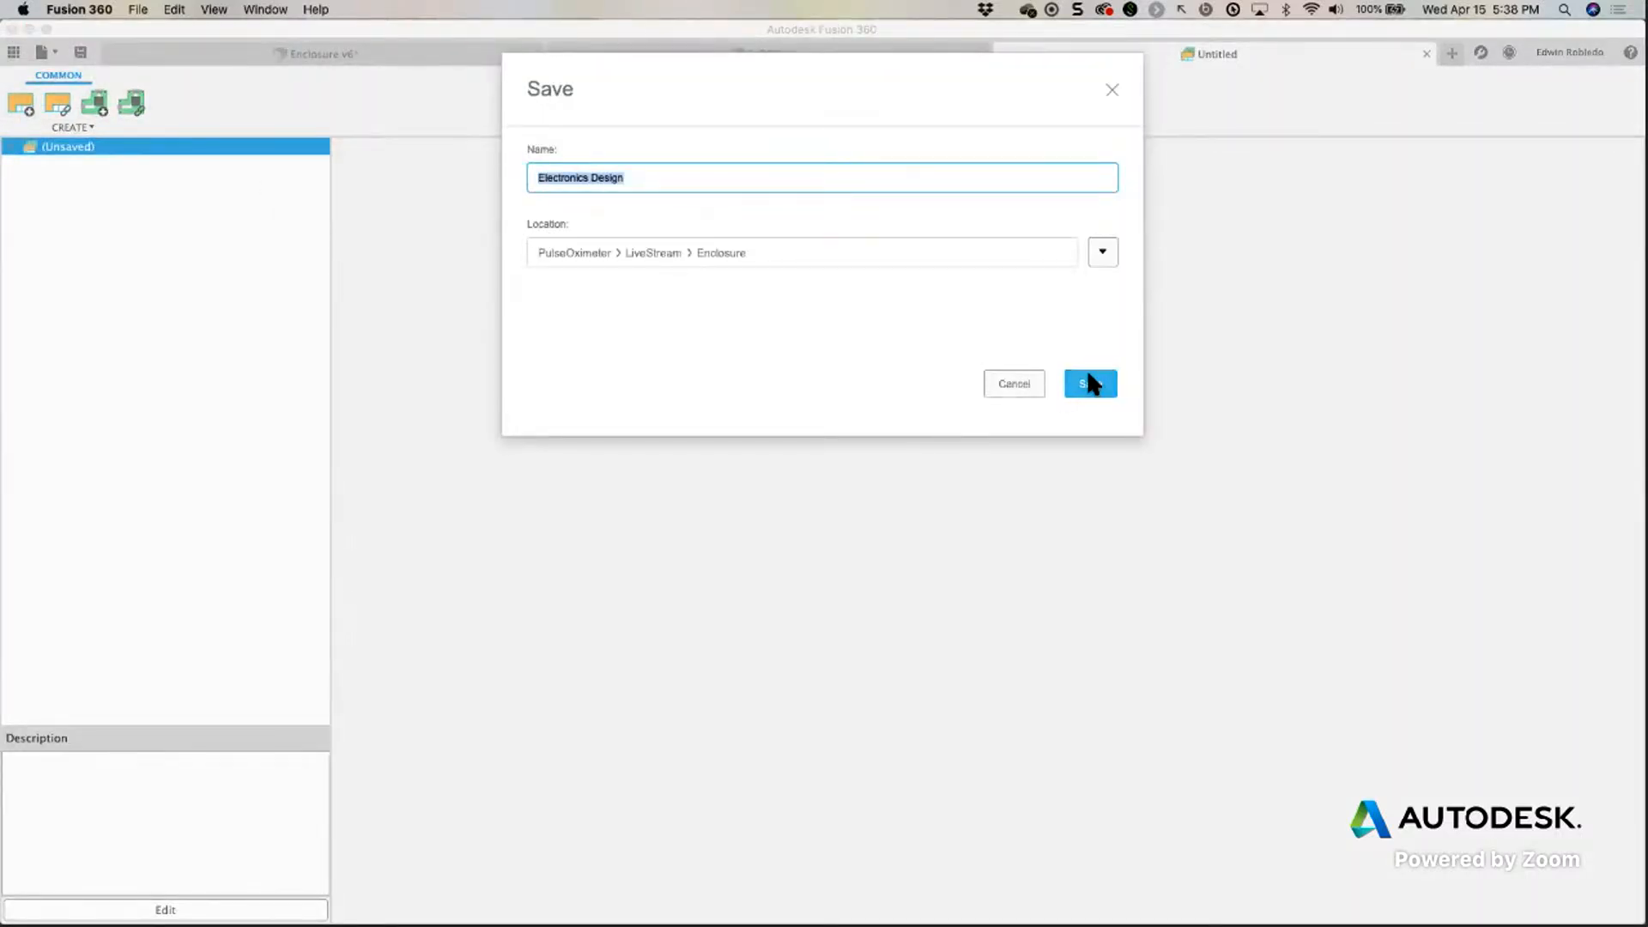
Create a new schematic and place the FRAME_A_L landscape frame from the frames library at the sheet origin.
click(19, 108)
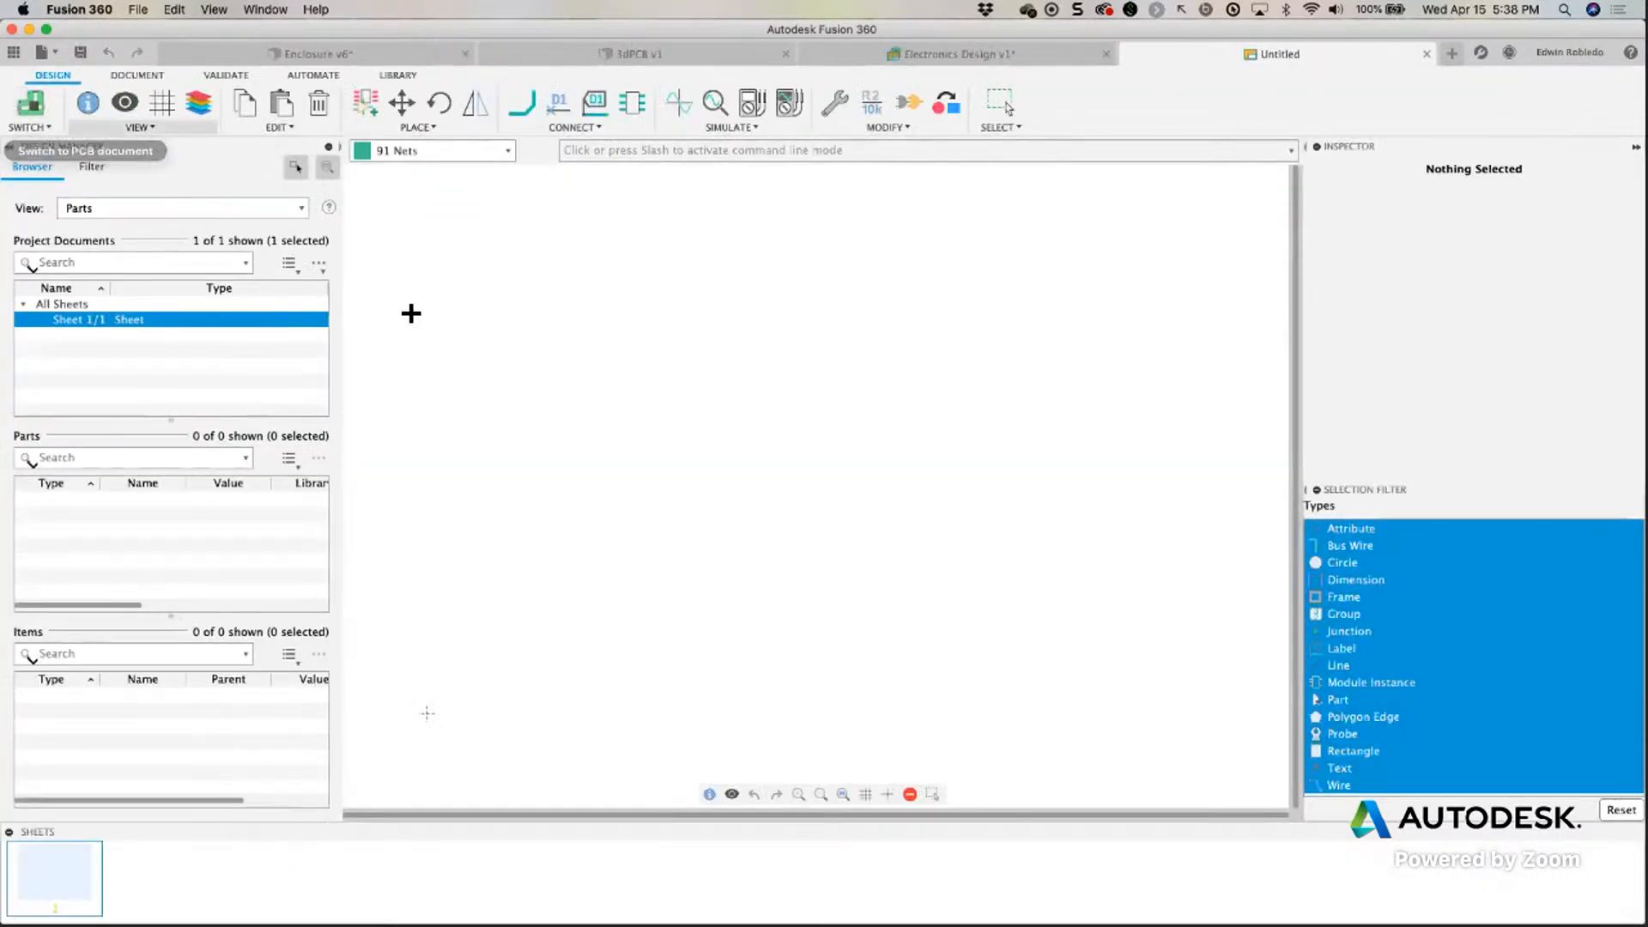
click(361, 103)
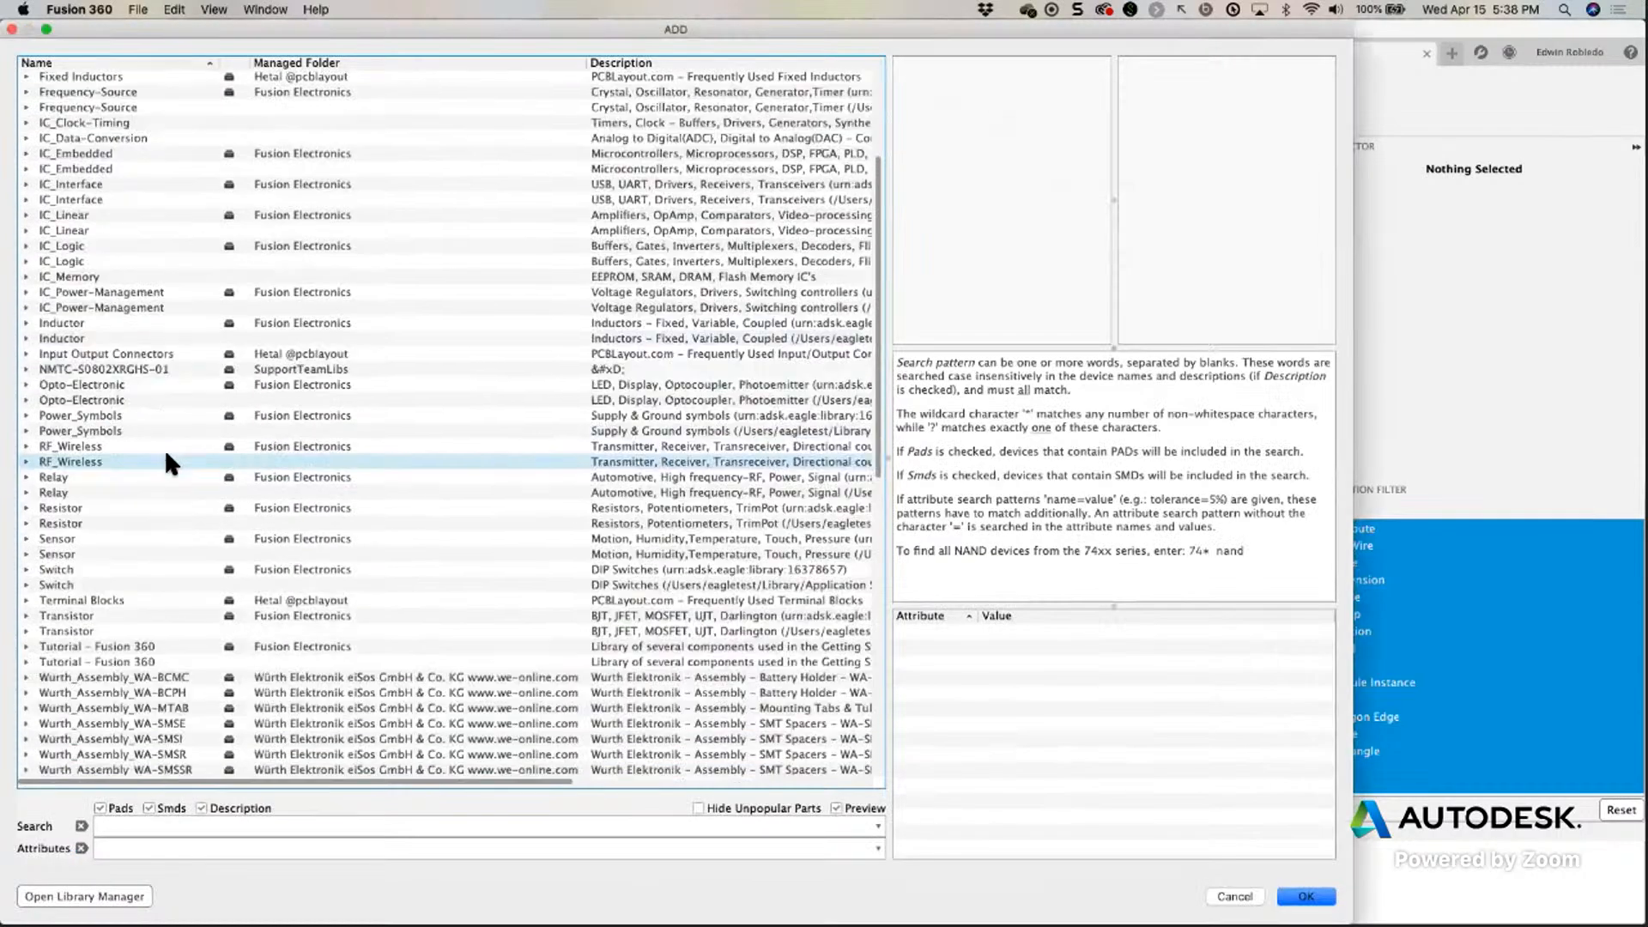
scroll(183, 423, down, 9)
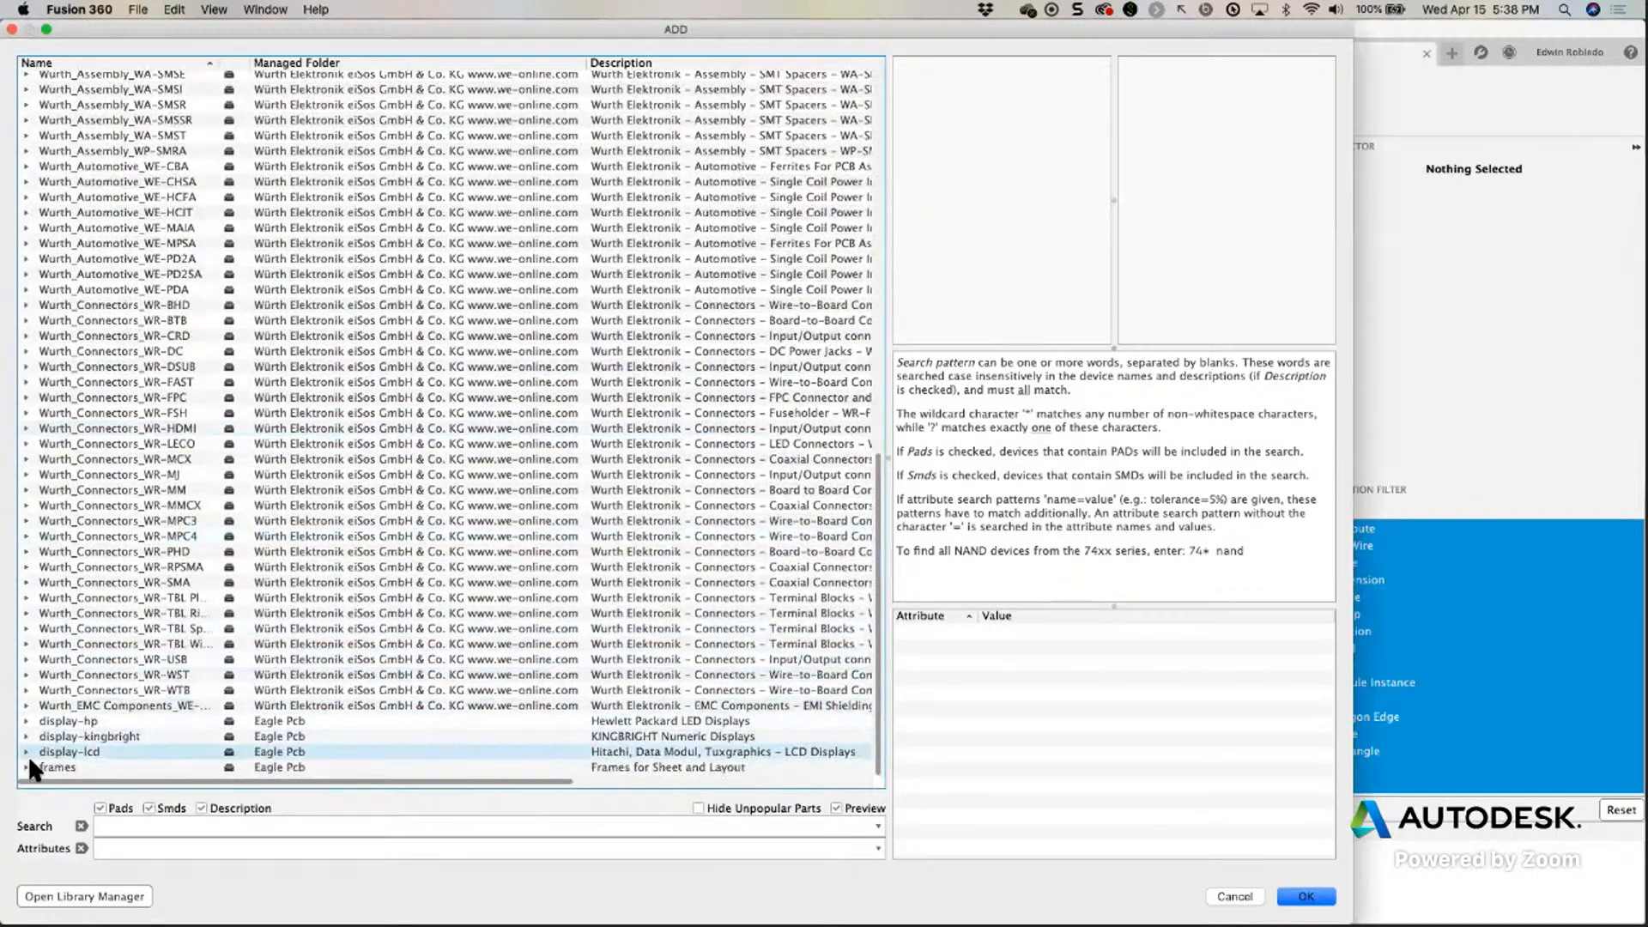
click(26, 767)
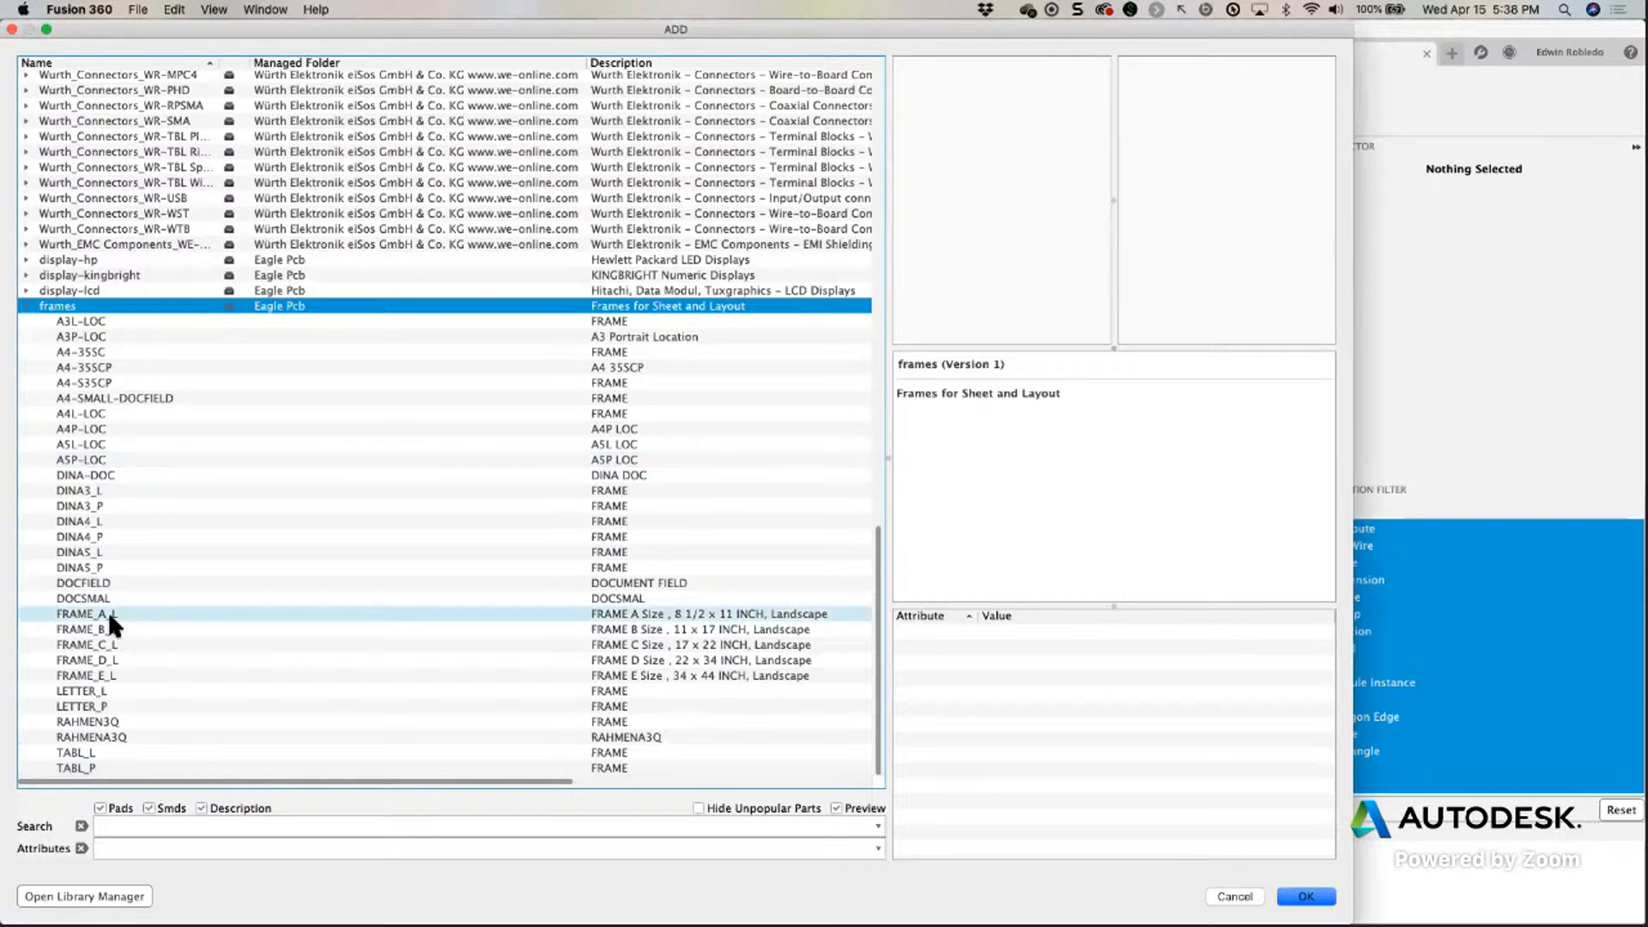
click(109, 614)
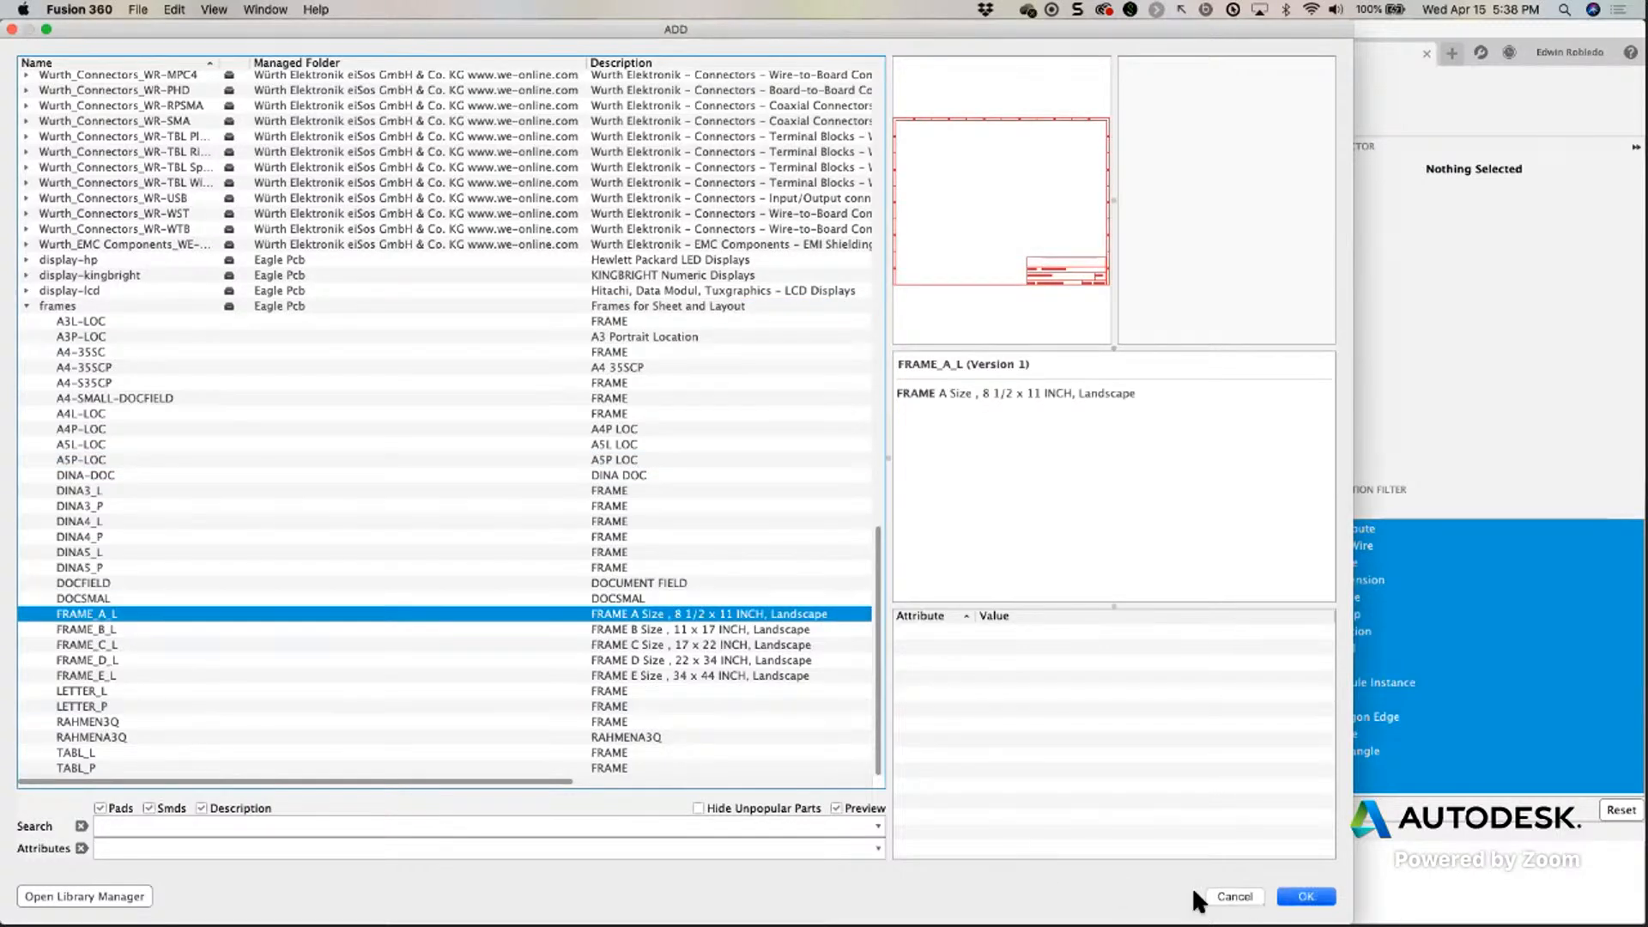
click(1305, 896)
click(429, 713)
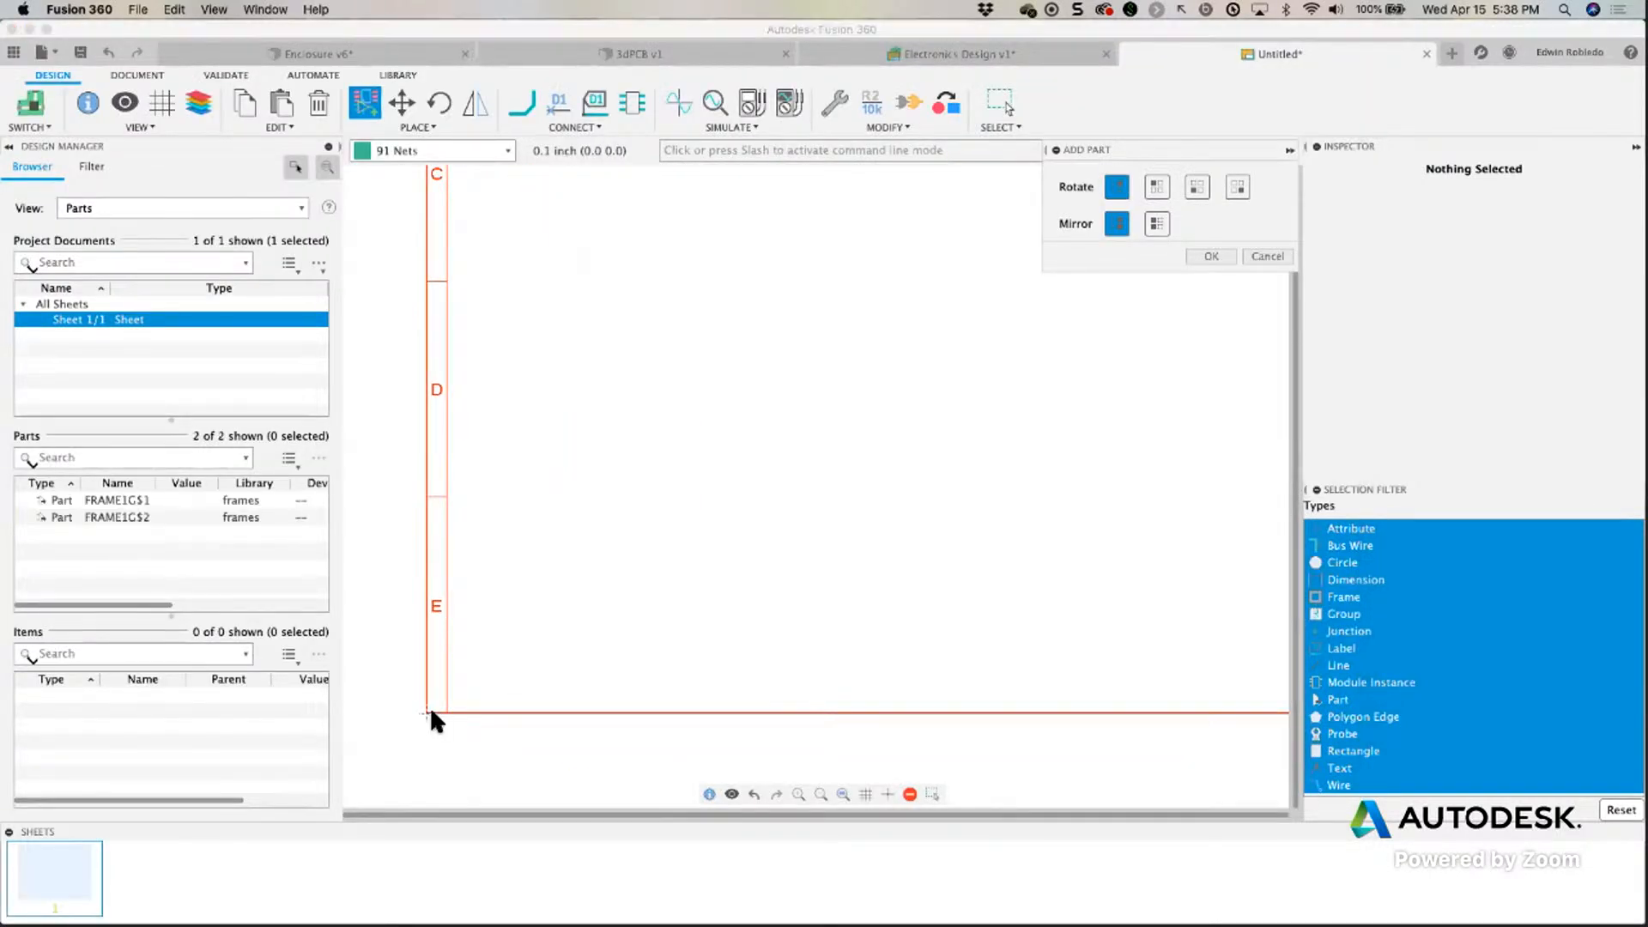
key(Escape)
Choose the R-US 1206 chip resistor from the Fusion Electronics Resistor library for placement.
scroll(240, 551, up, 15)
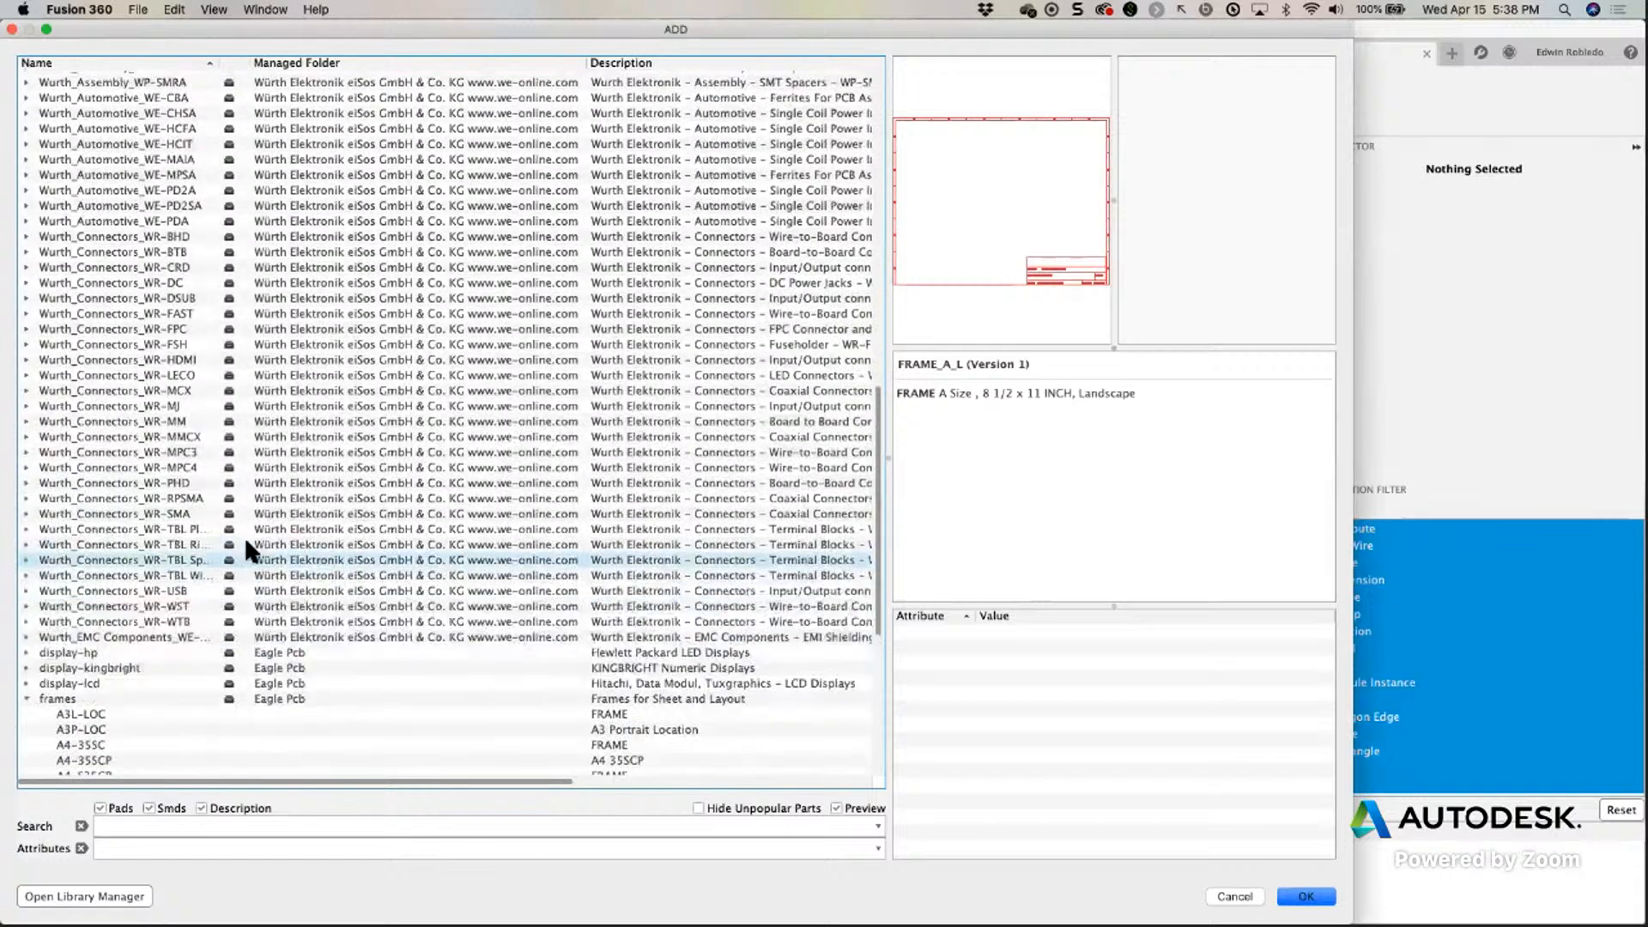
scroll(257, 528, up, 3)
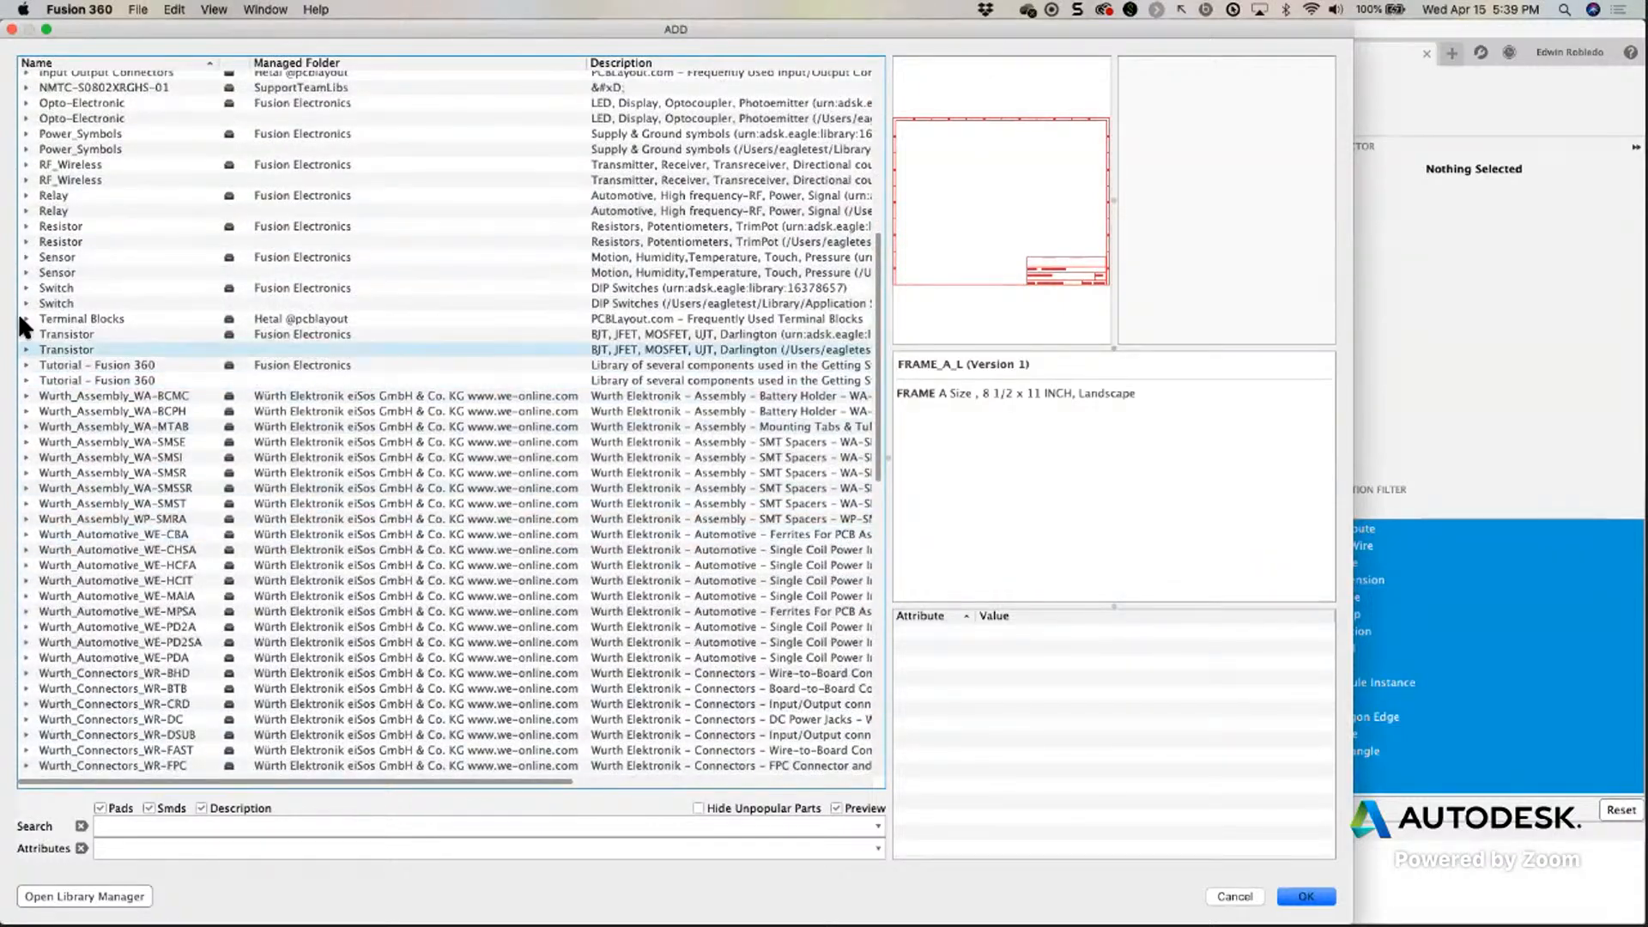
click(22, 226)
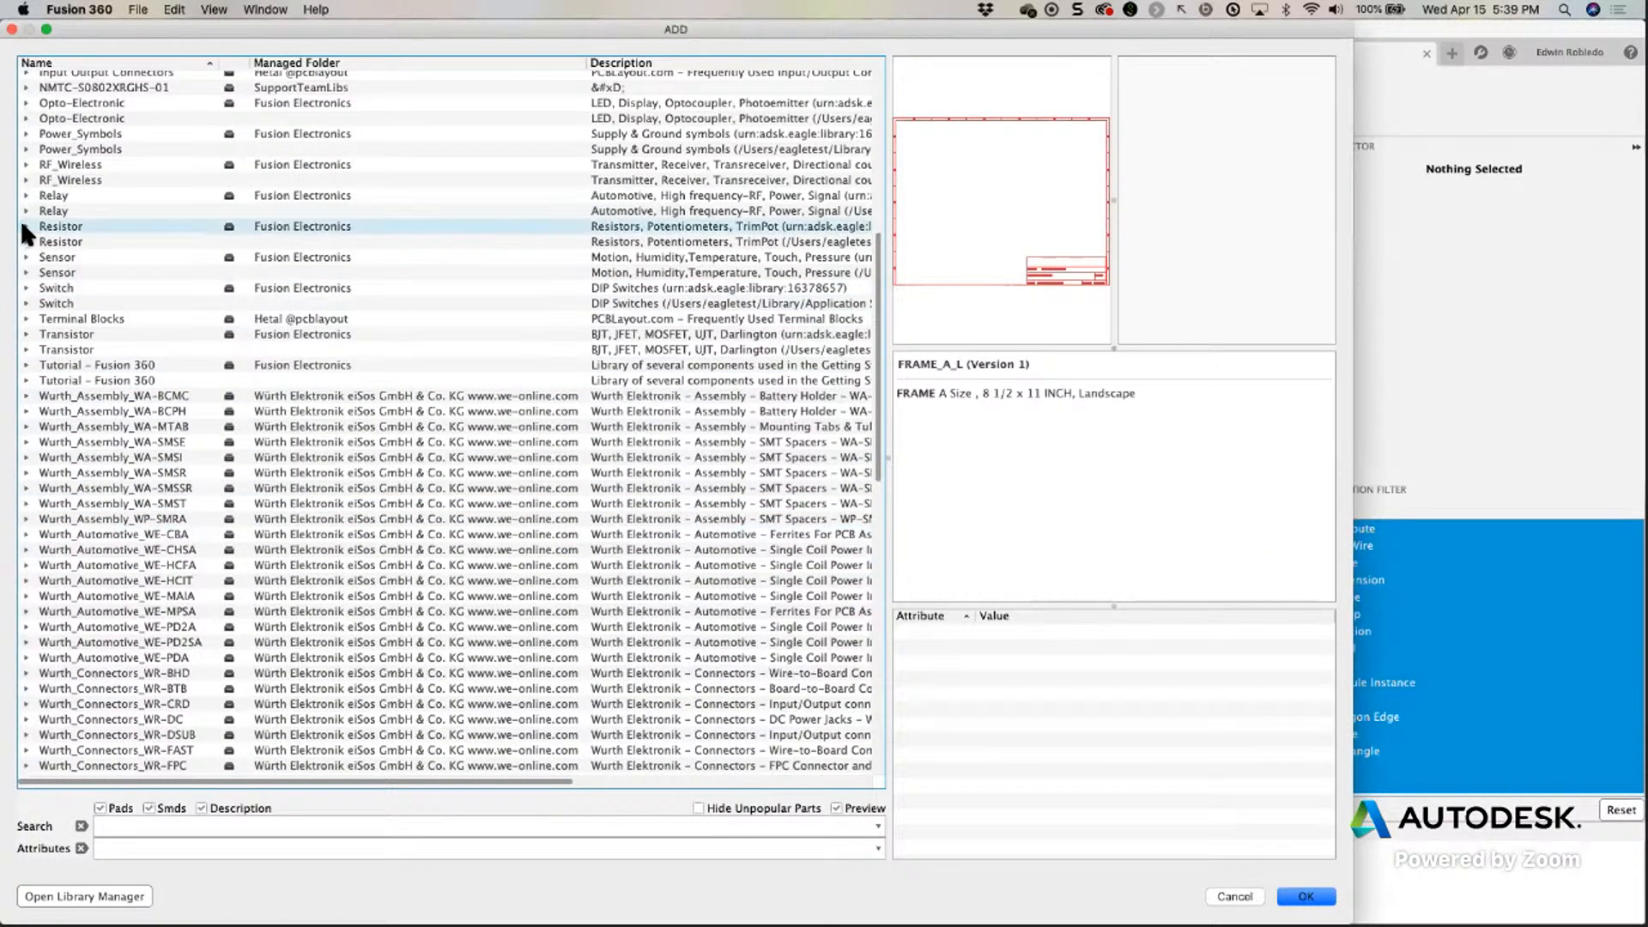
click(26, 225)
key(Down)
key(Down)
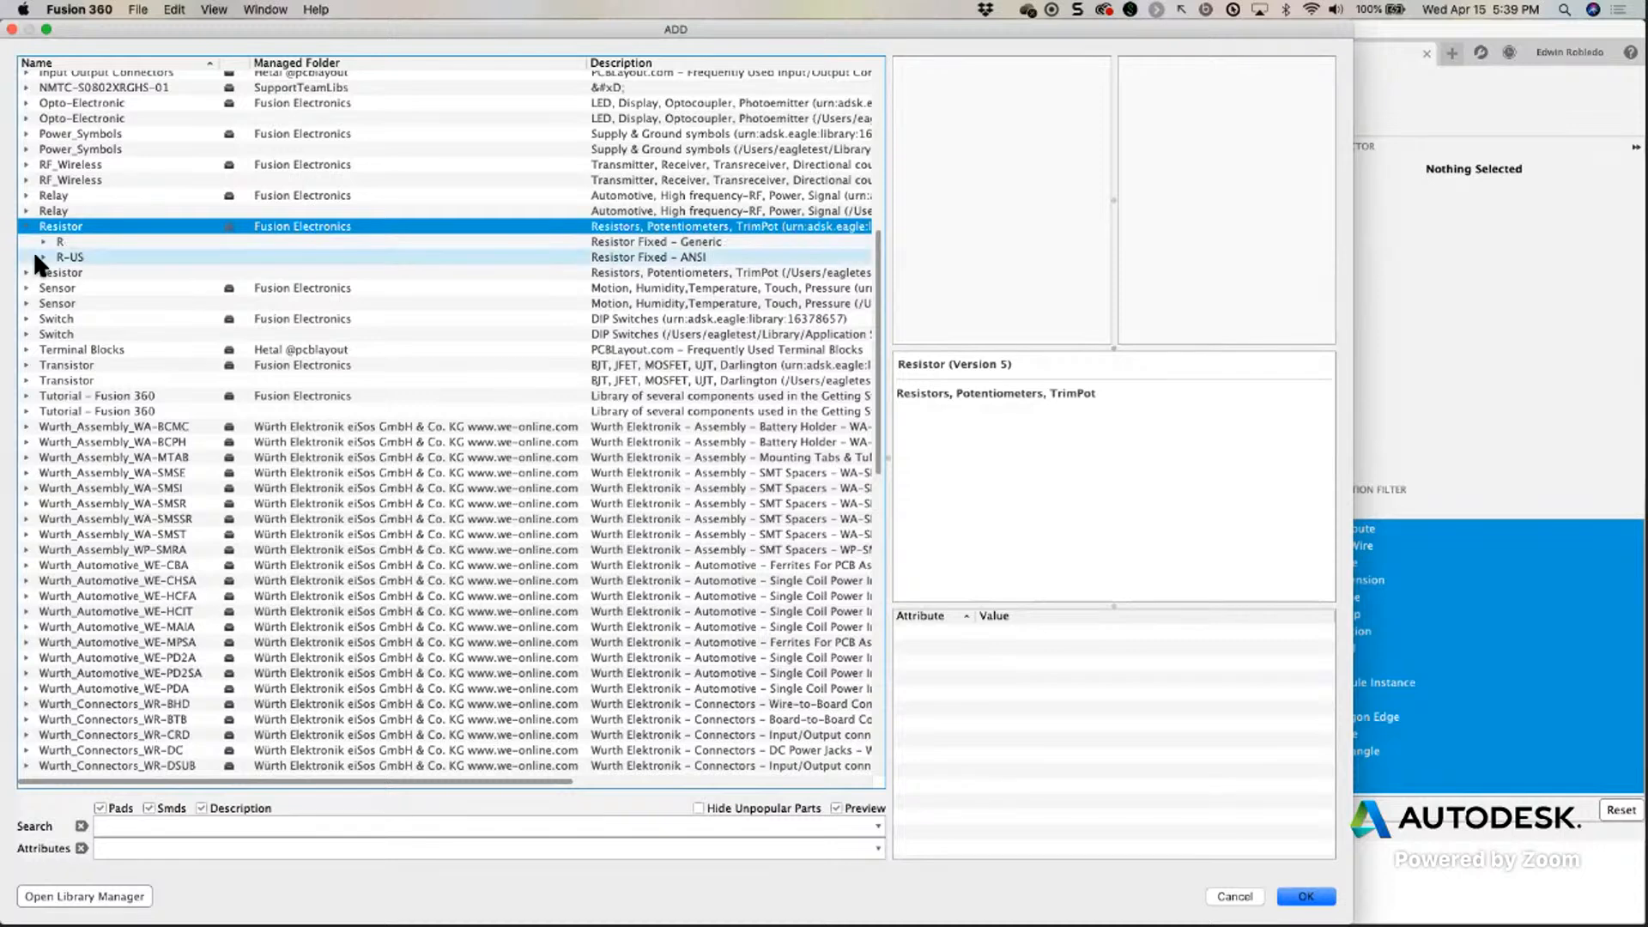
click(44, 257)
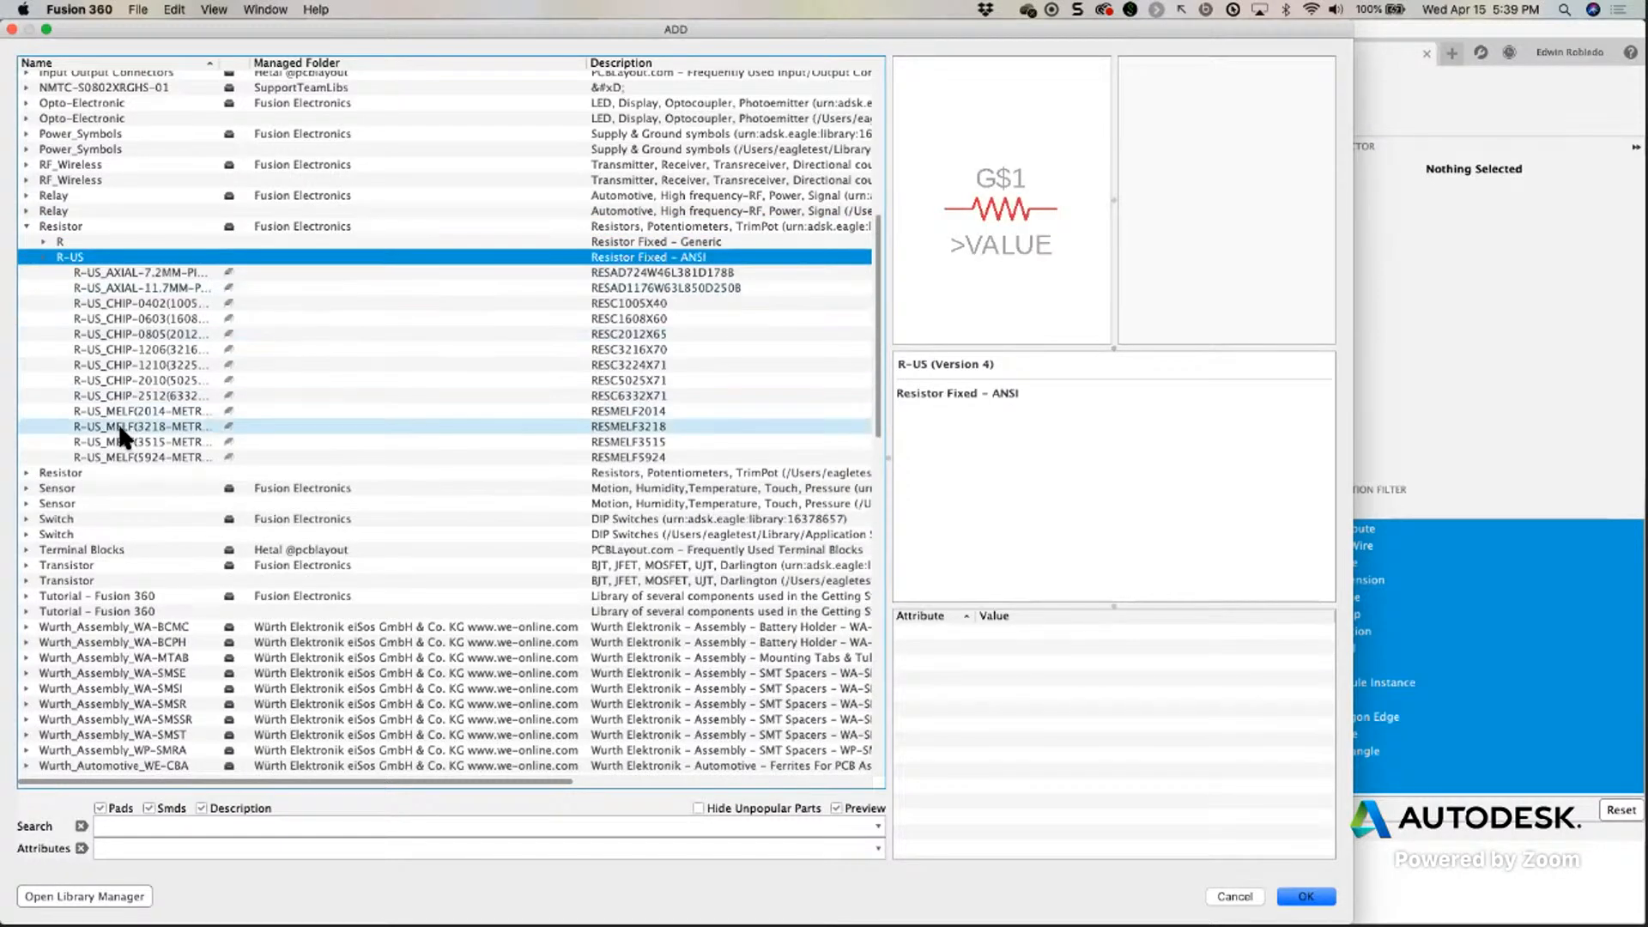
click(162, 349)
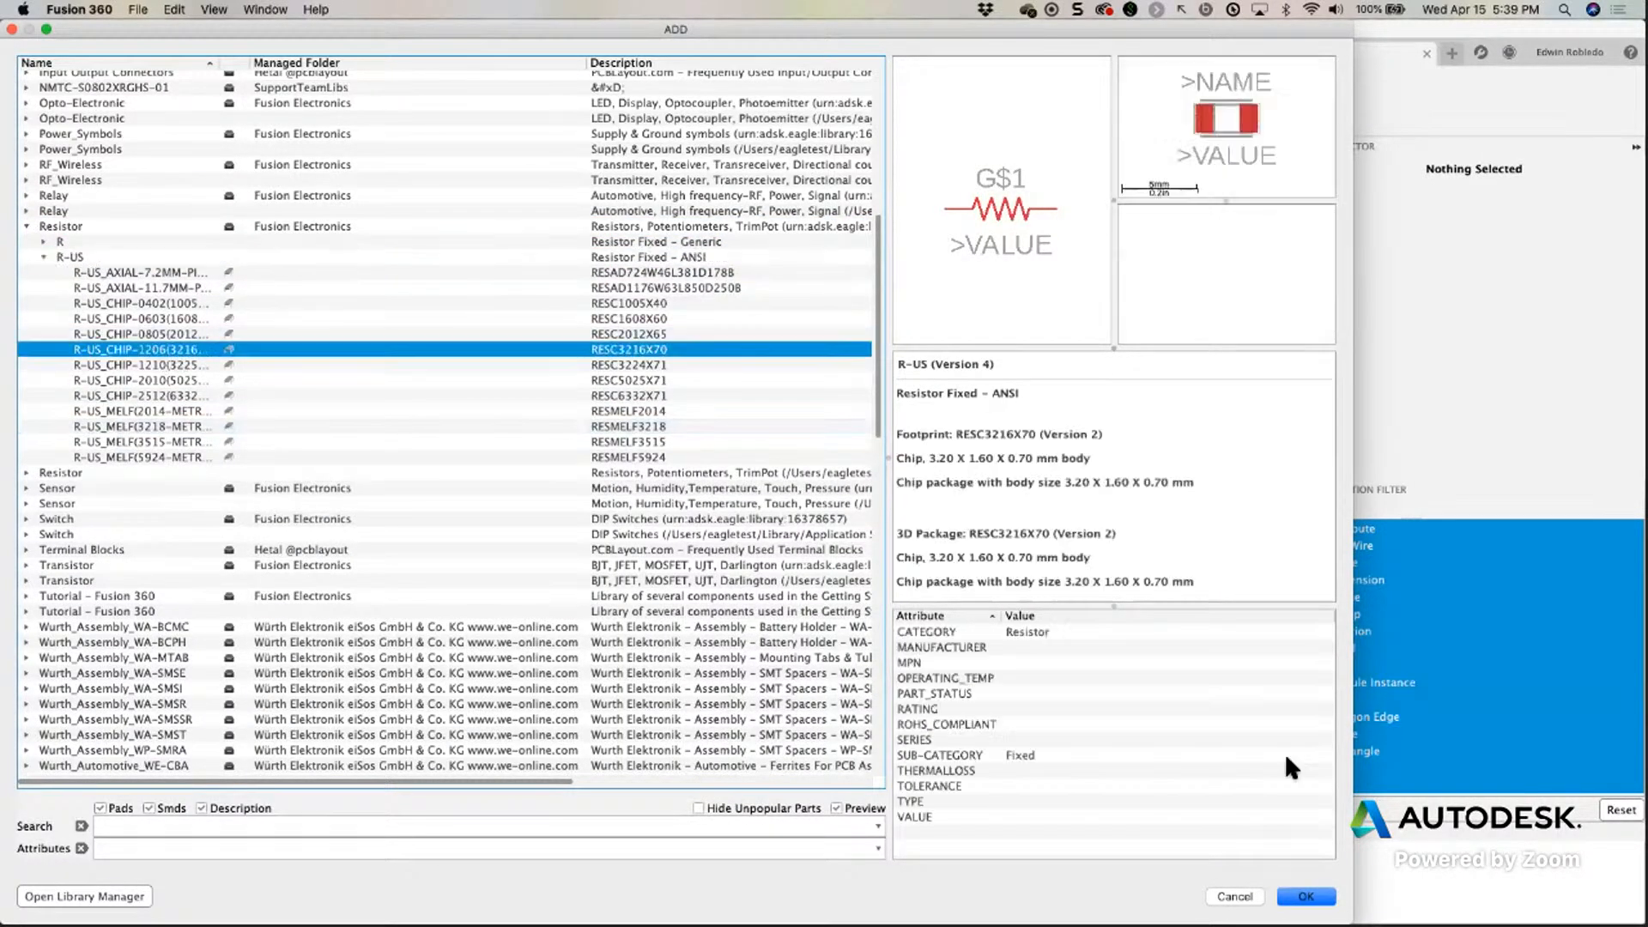
click(1313, 898)
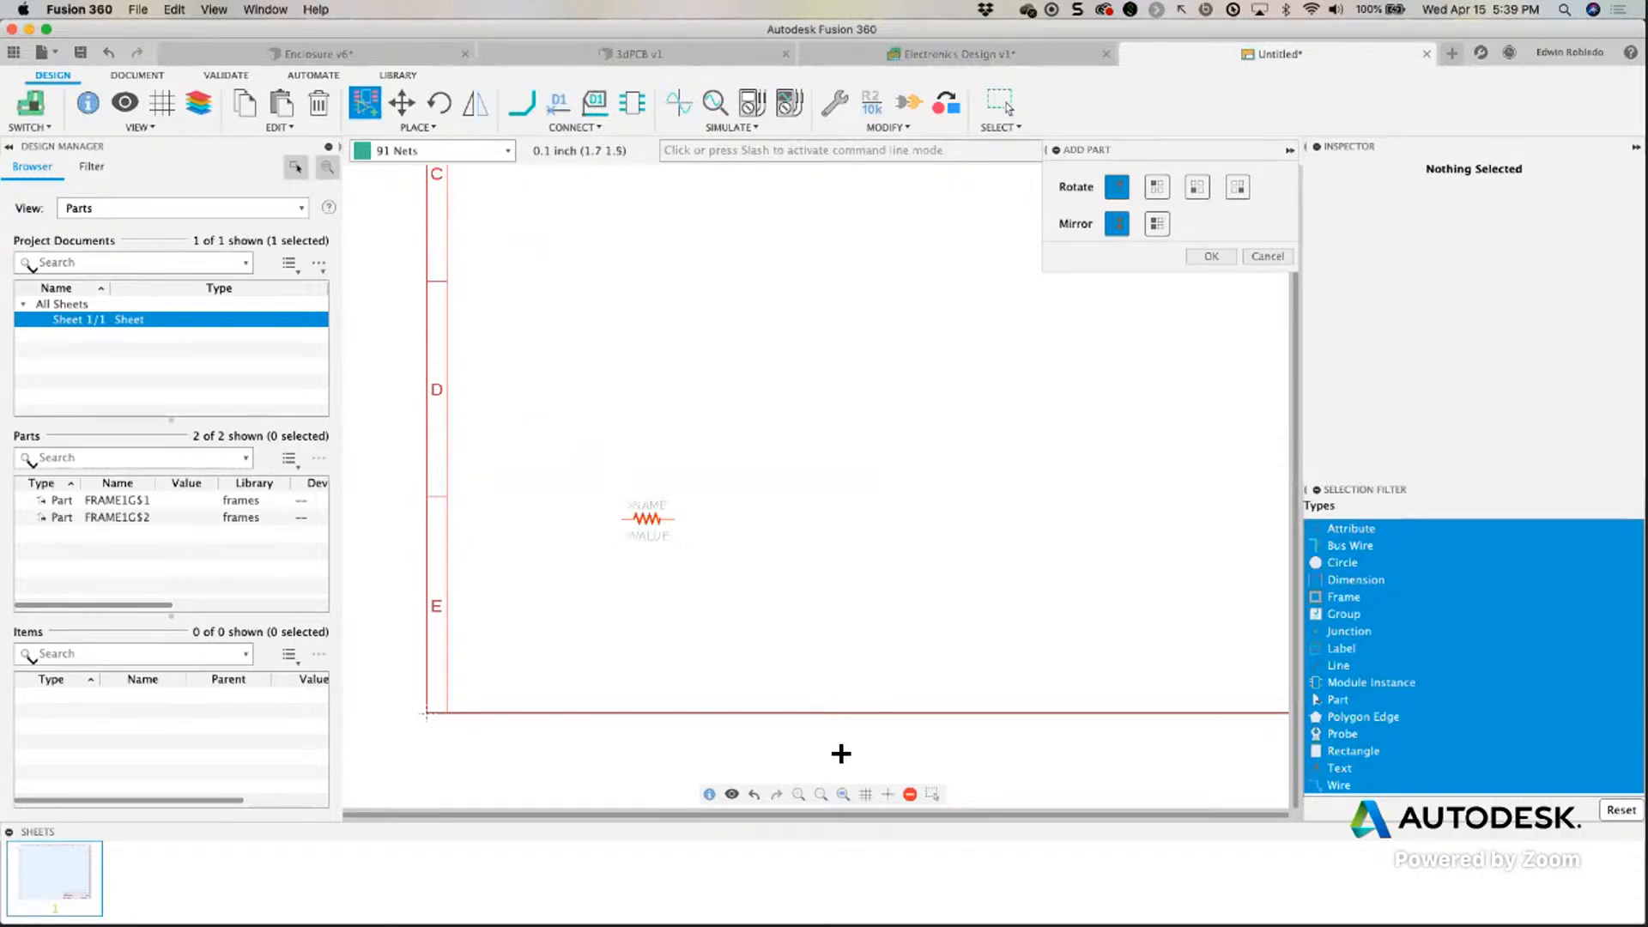
Place two vertically rotated resistors side by side near the middle of the schematic frame.
click(843, 795)
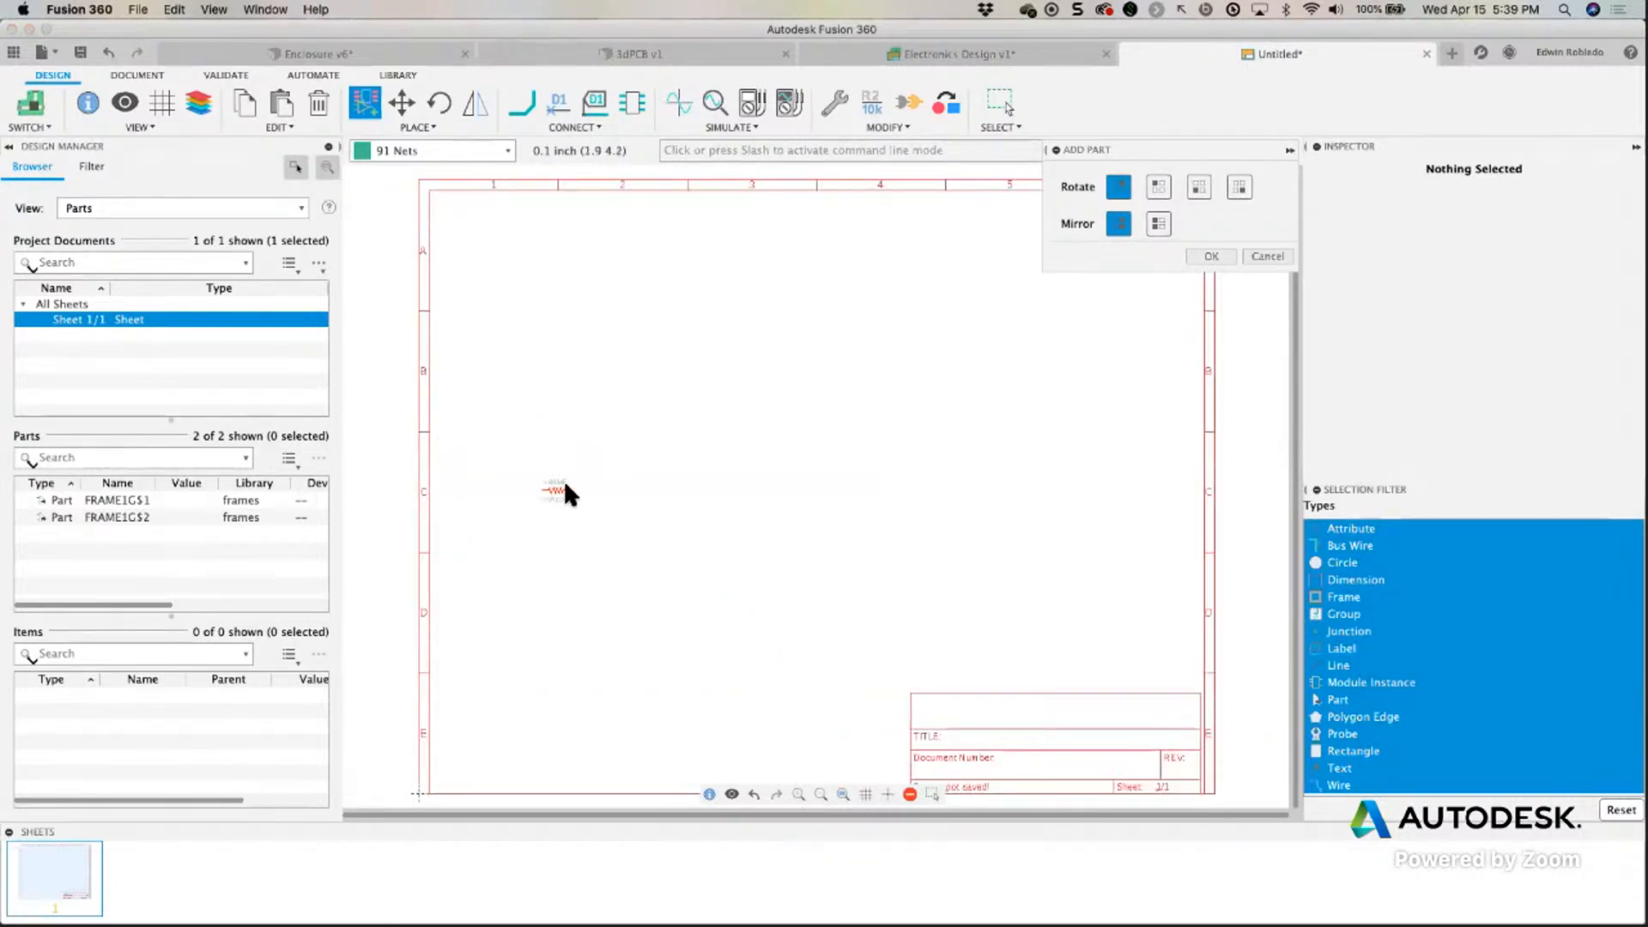
right_click(572, 479)
click(572, 478)
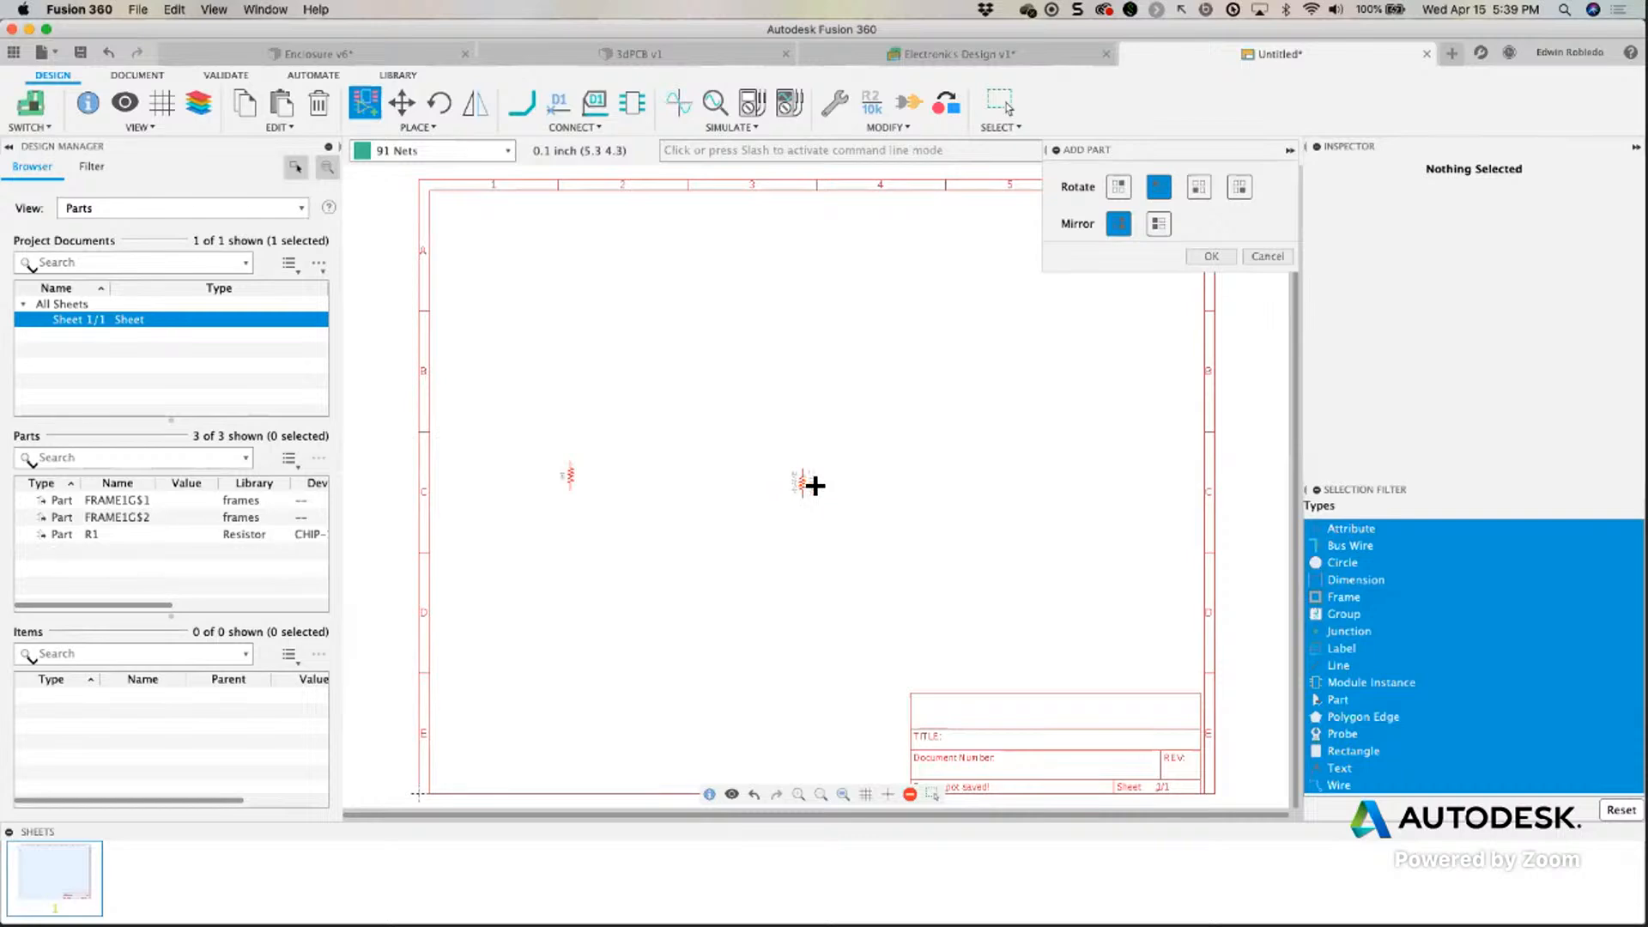
key(Escape)
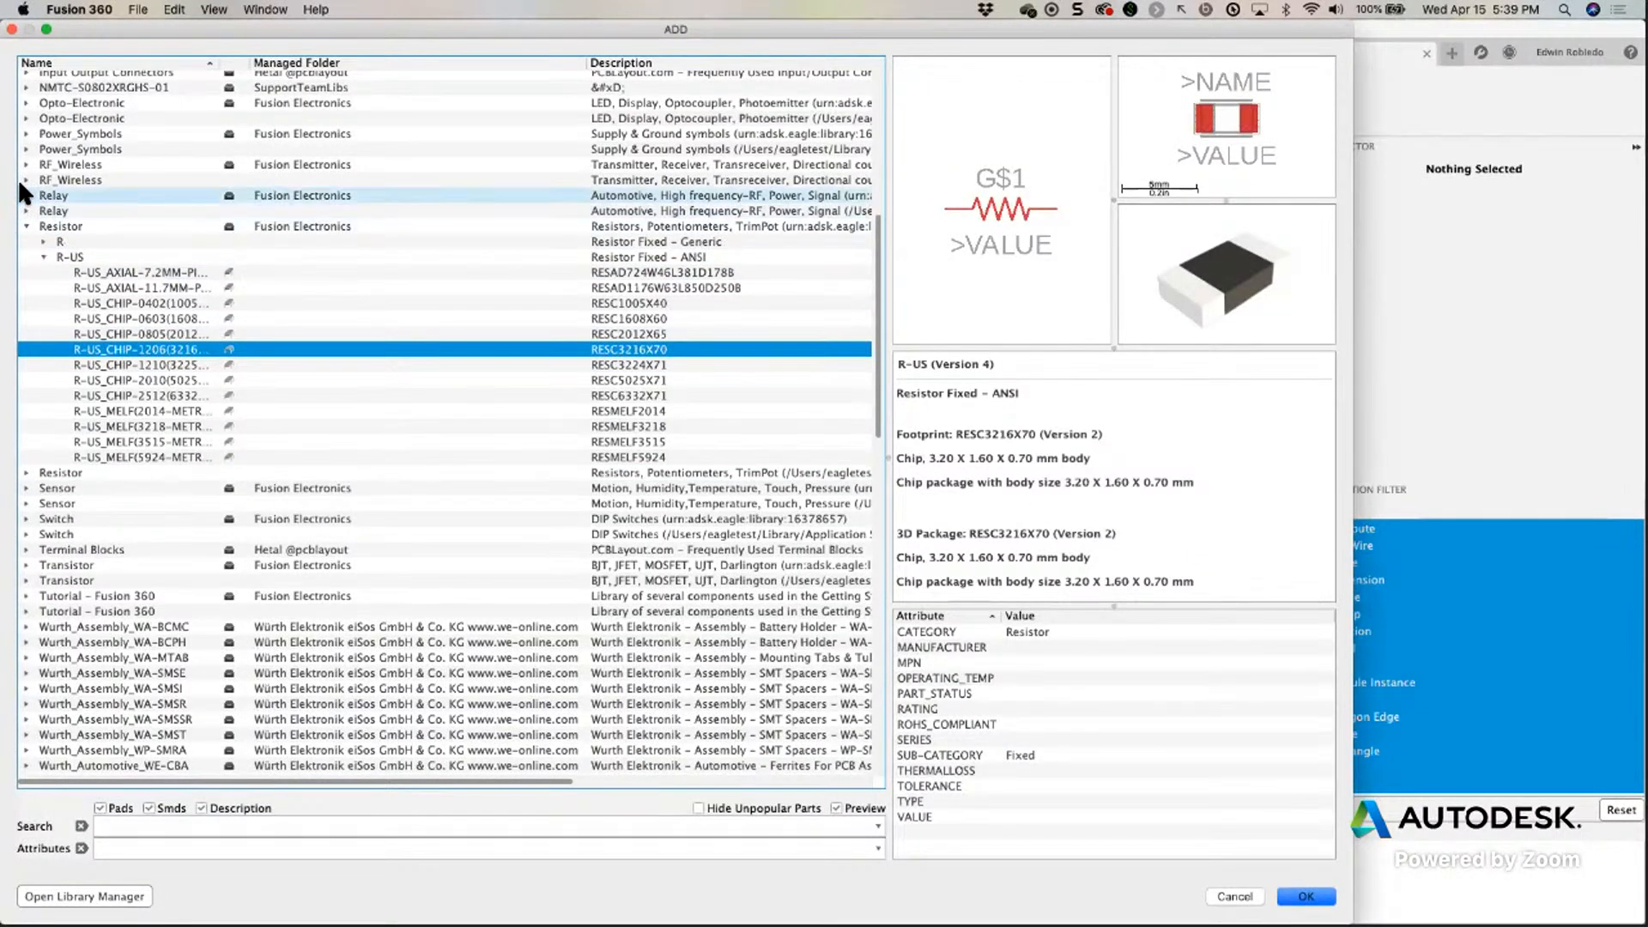
click(19, 179)
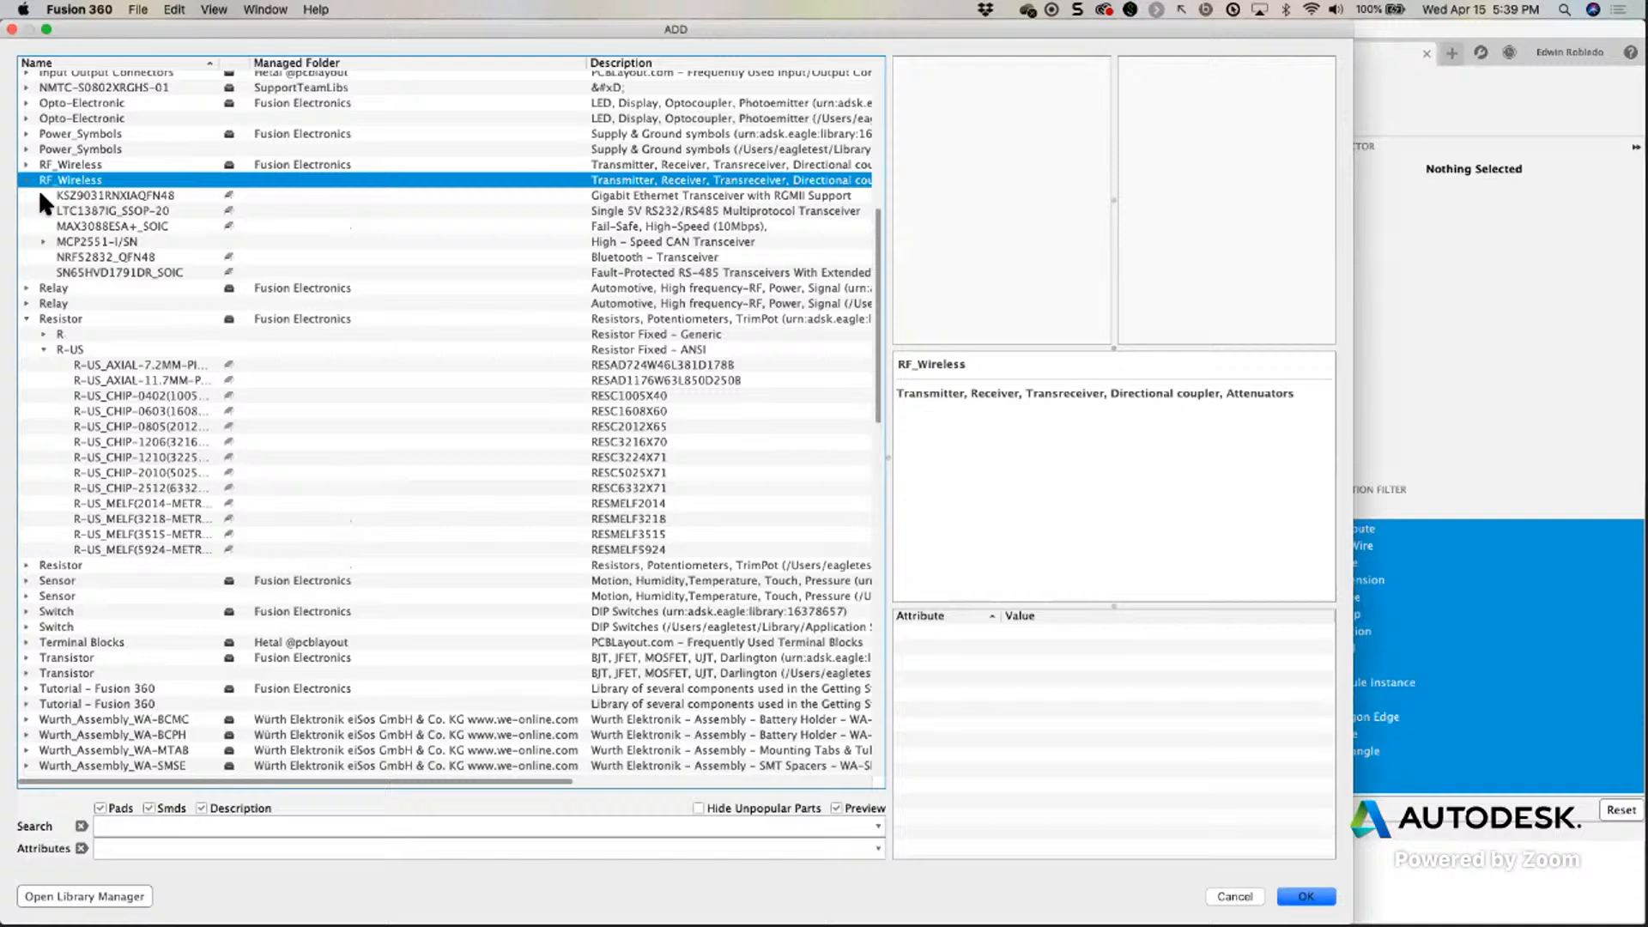
click(42, 241)
click(89, 257)
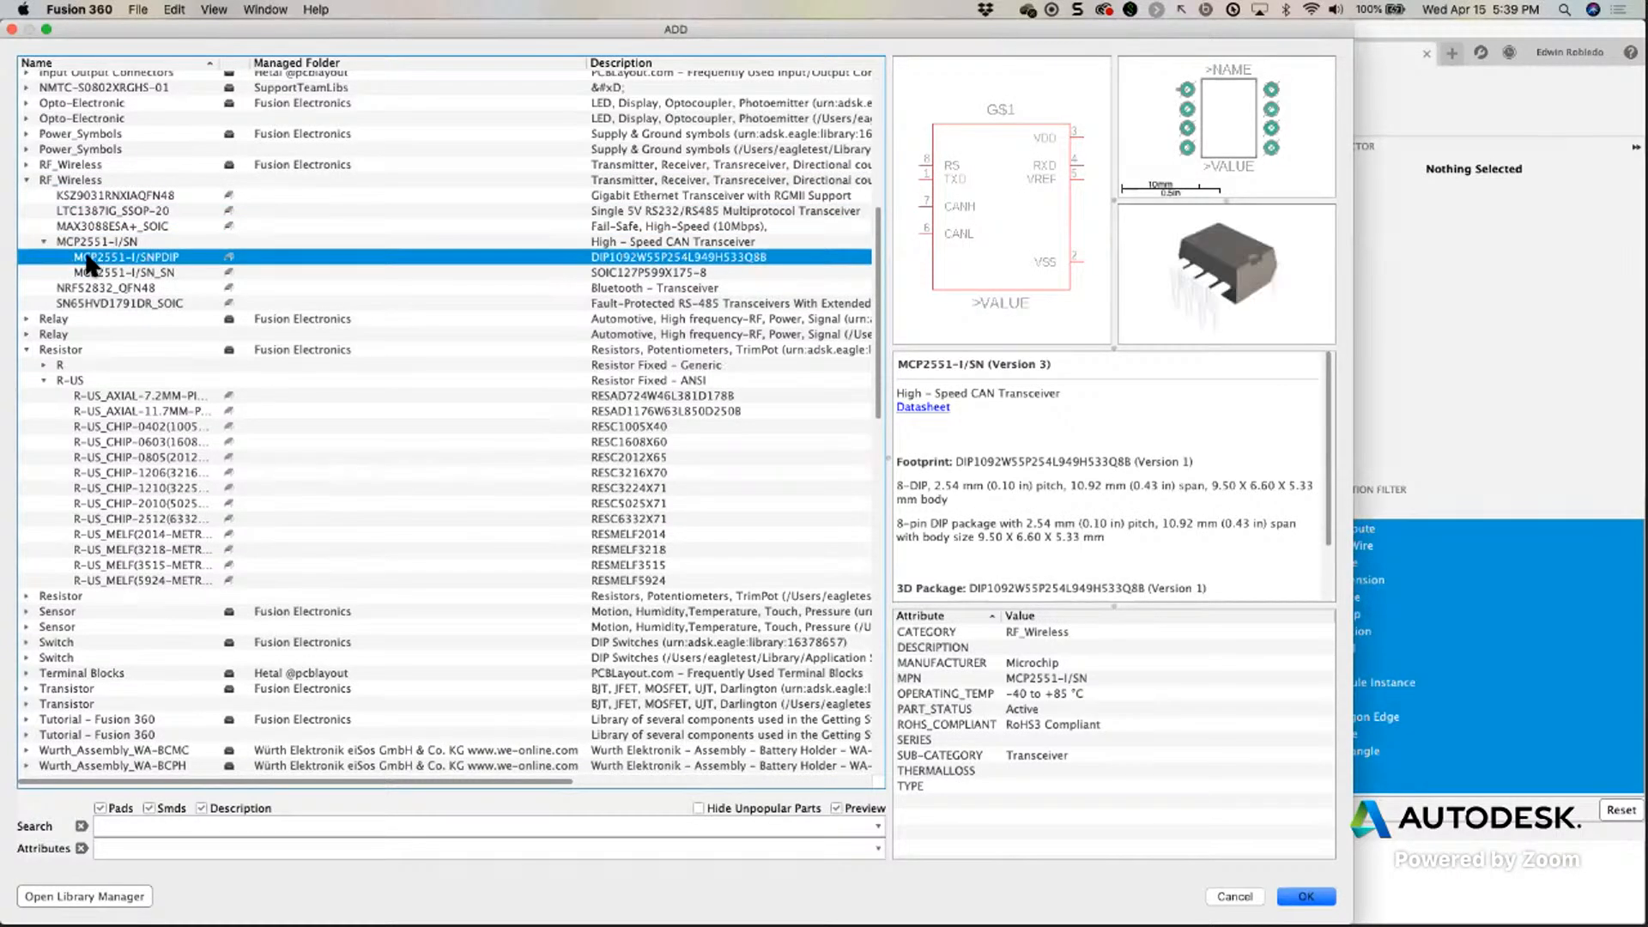
click(99, 272)
Place the A4988SETTR-T microstepping driver from the IC_Power-Management library below the two resistors in the schematic.
scroll(93, 242, up, 3)
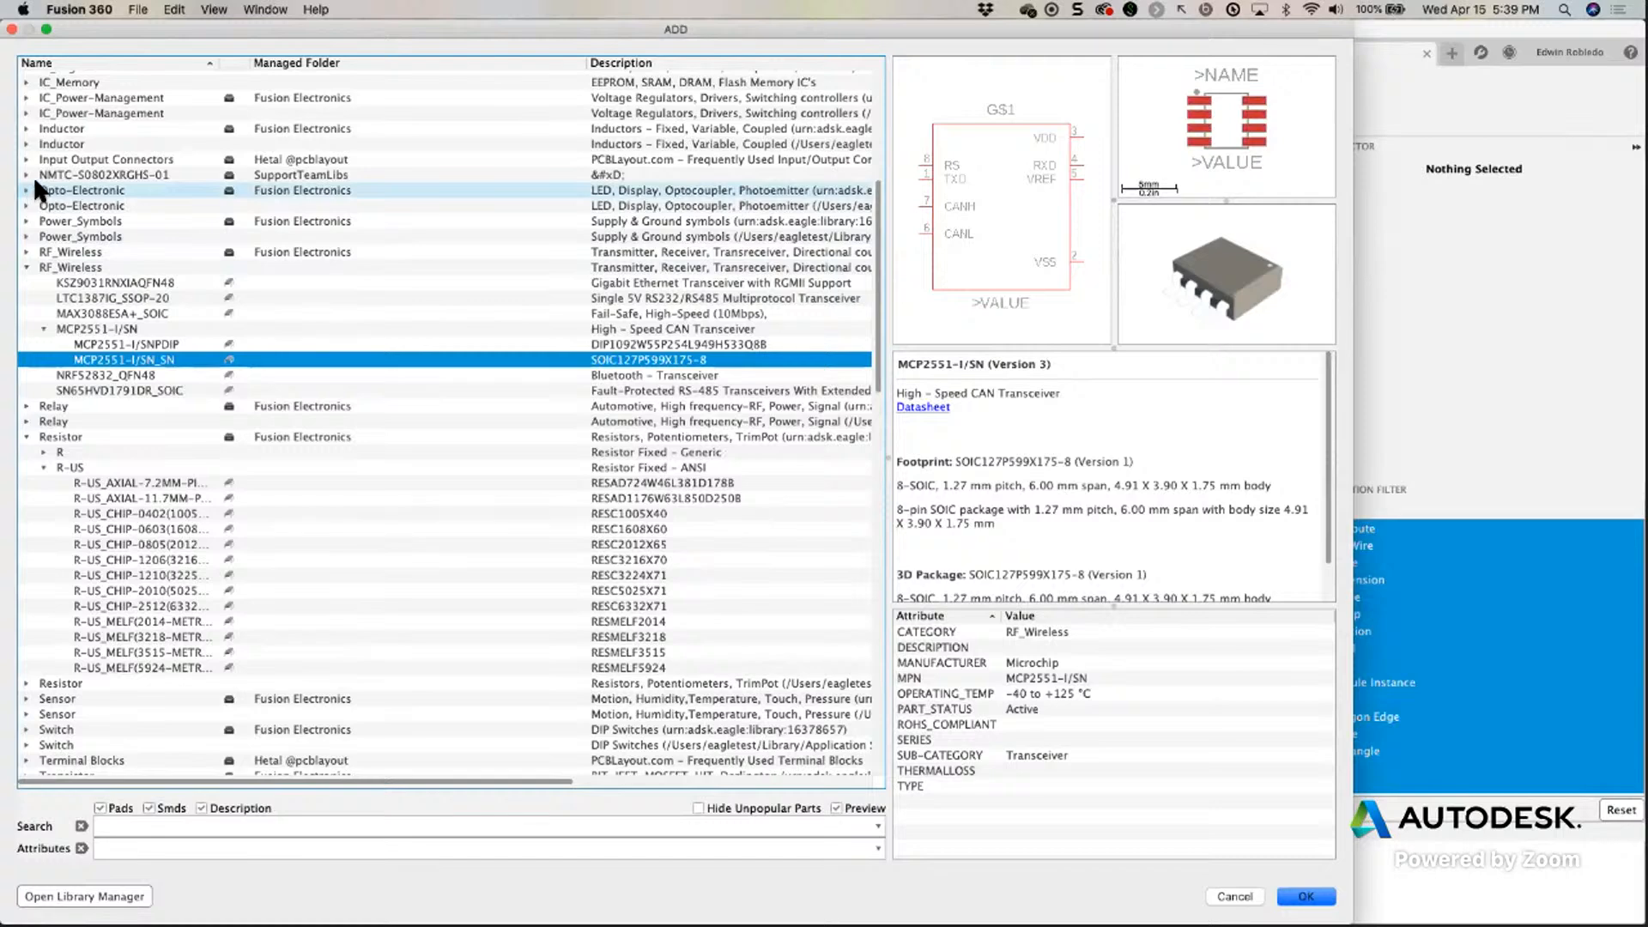
click(26, 98)
click(64, 113)
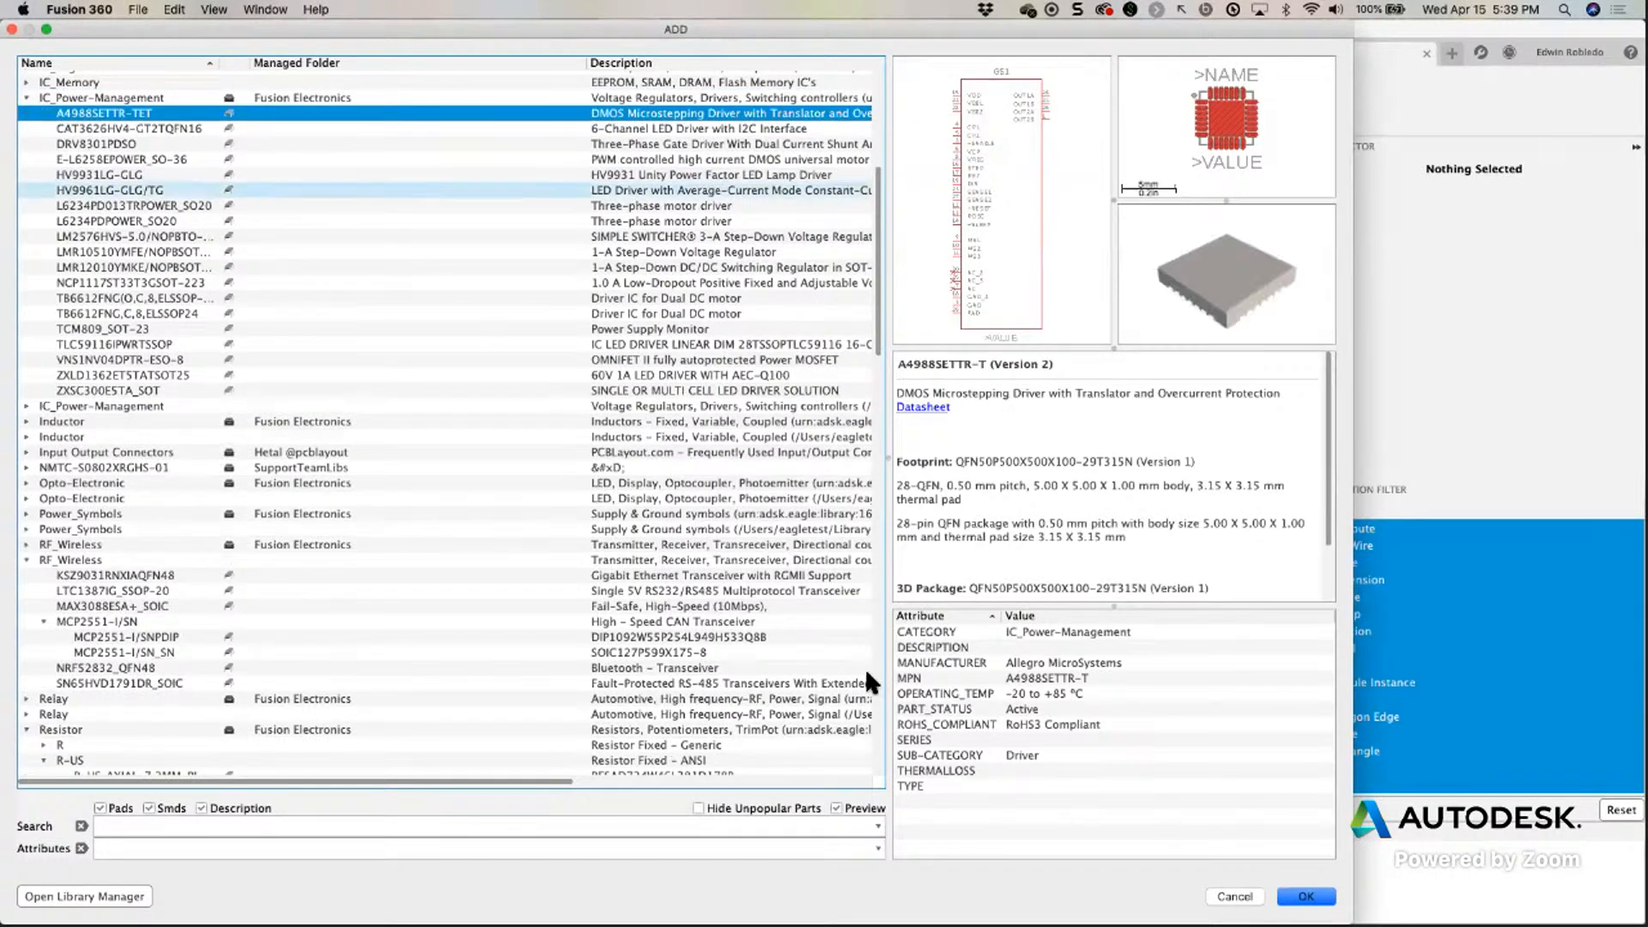
click(1303, 898)
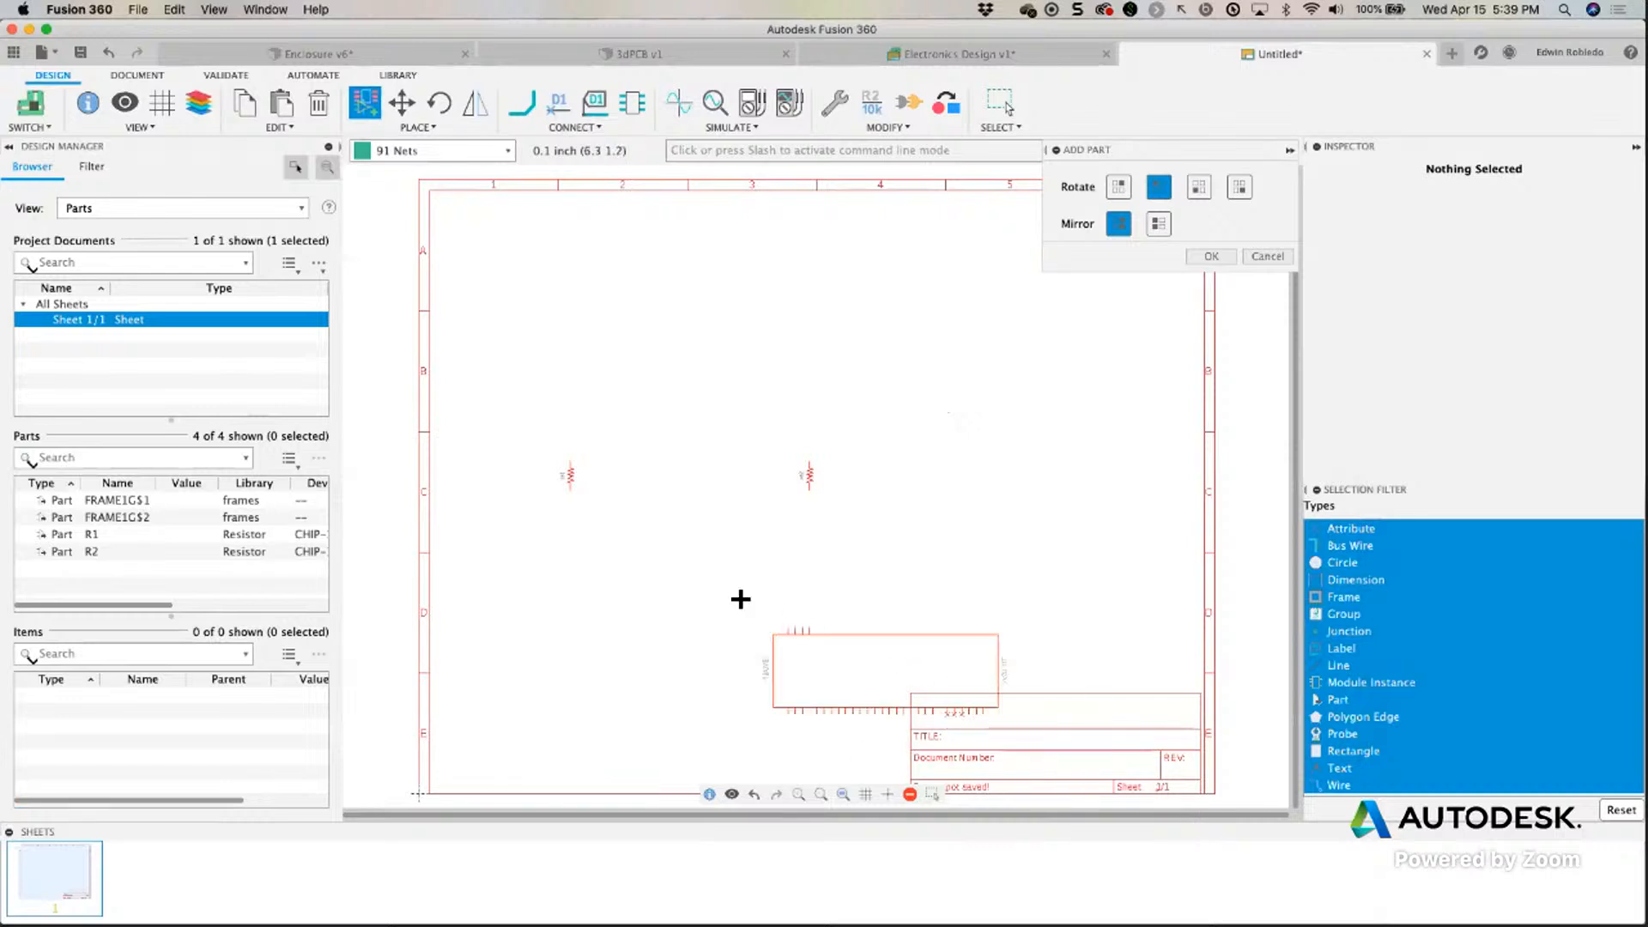
click(715, 575)
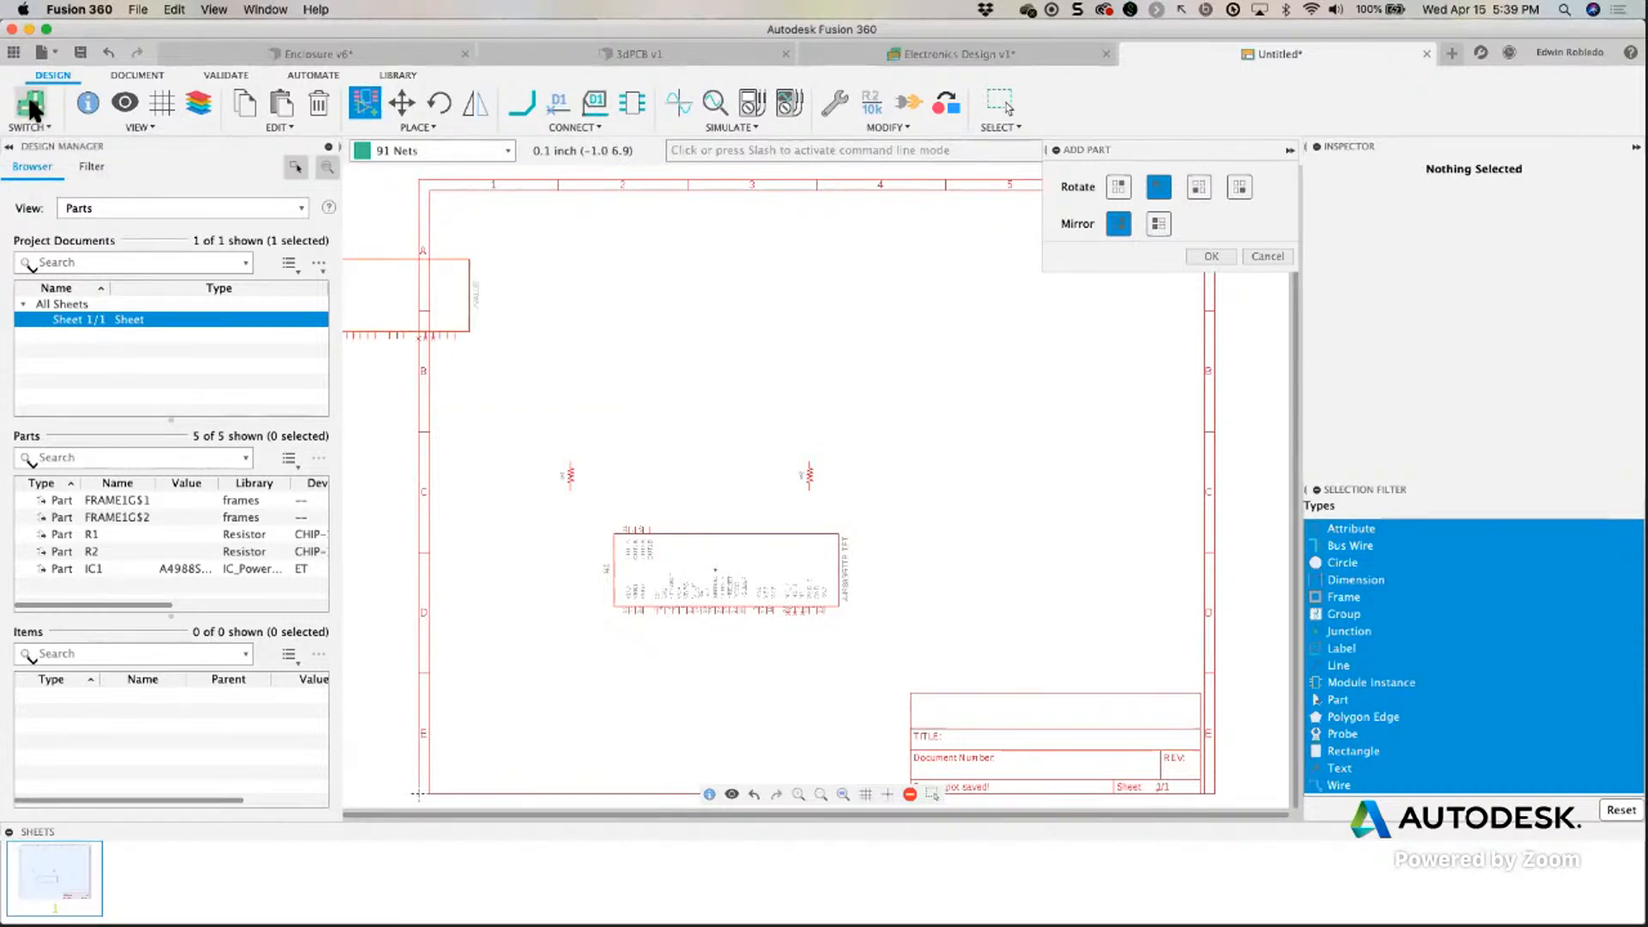
Switch to the PCB document and move IC1 and both resistors onto the board near its lower-left corner.
key(Escape)
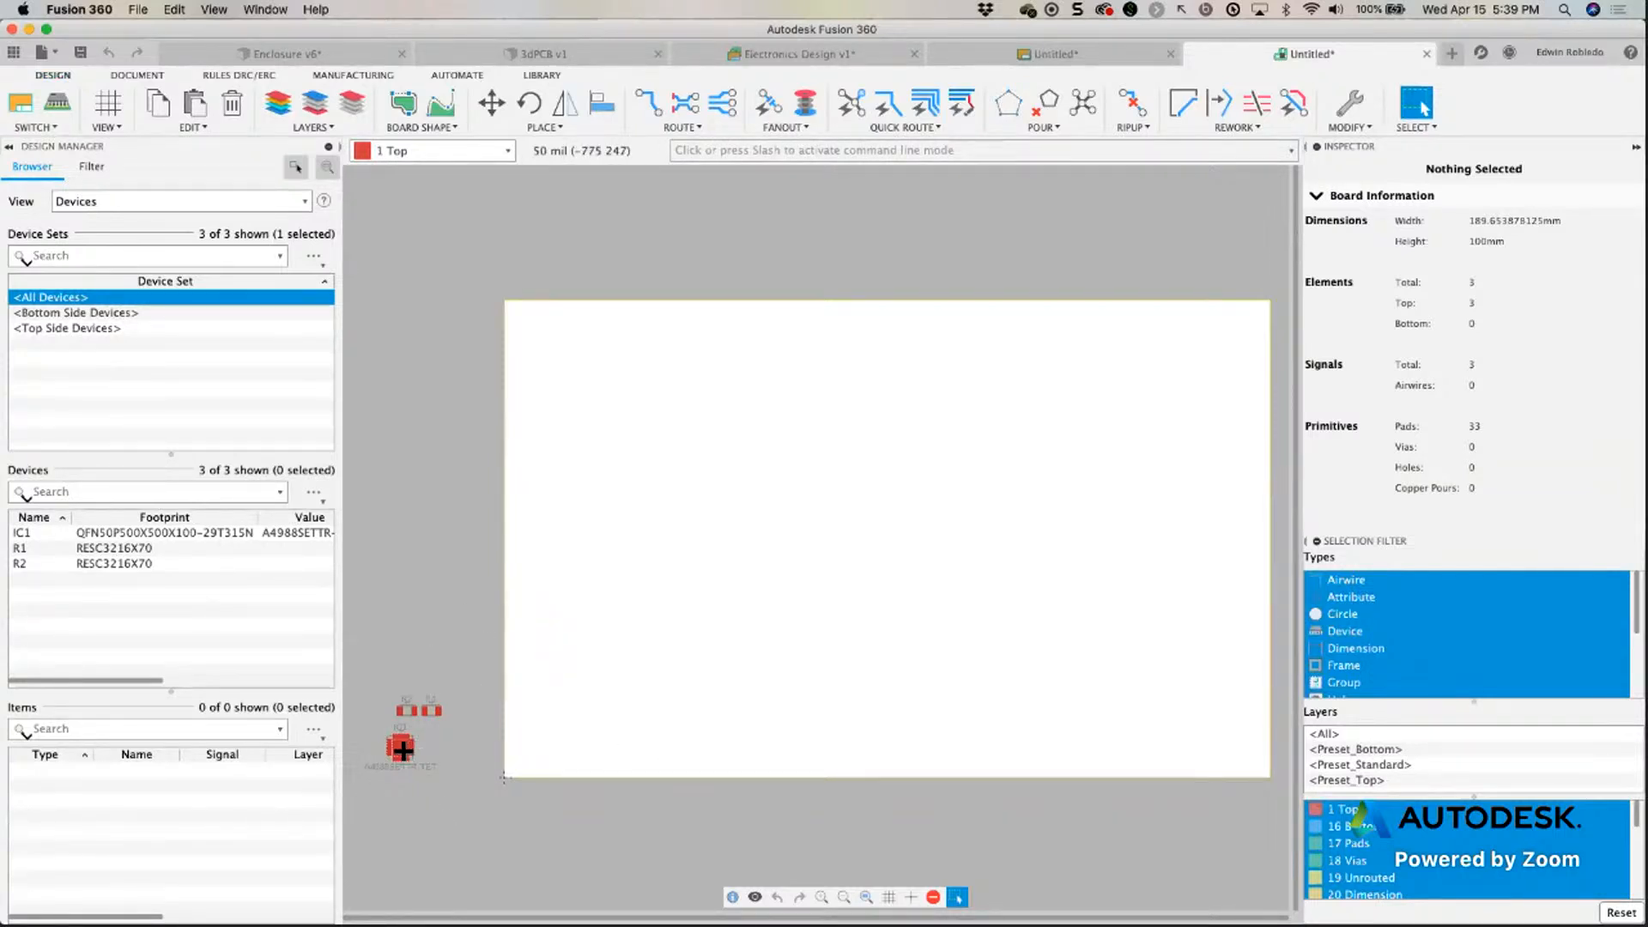
drag(402, 749, 577, 721)
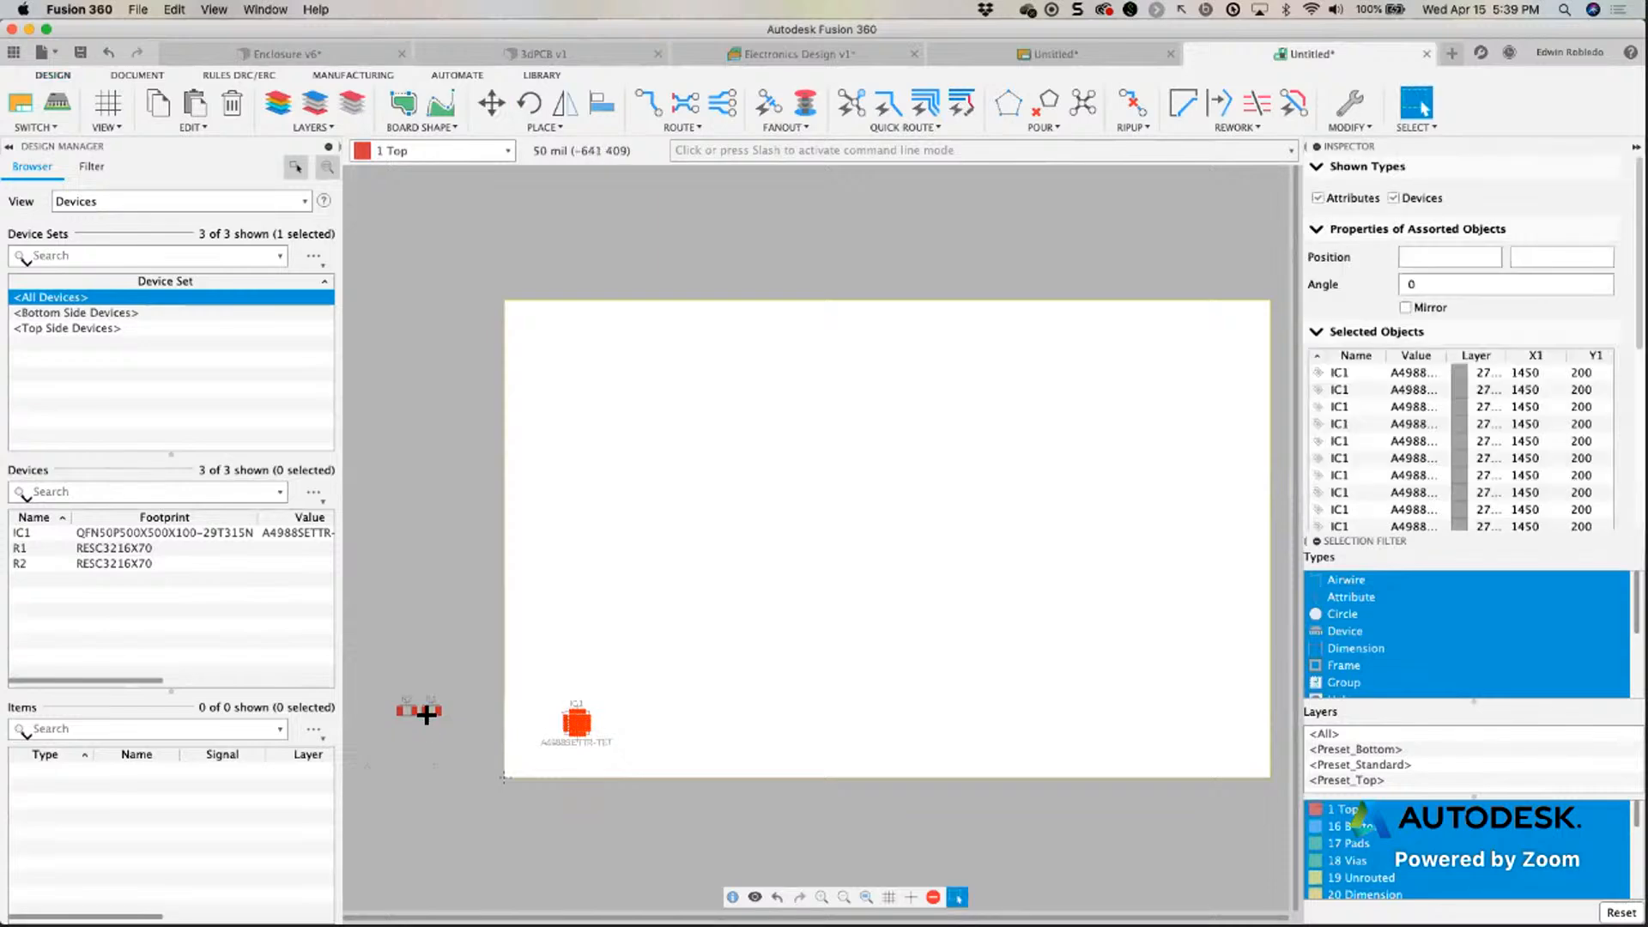
drag(430, 713, 643, 674)
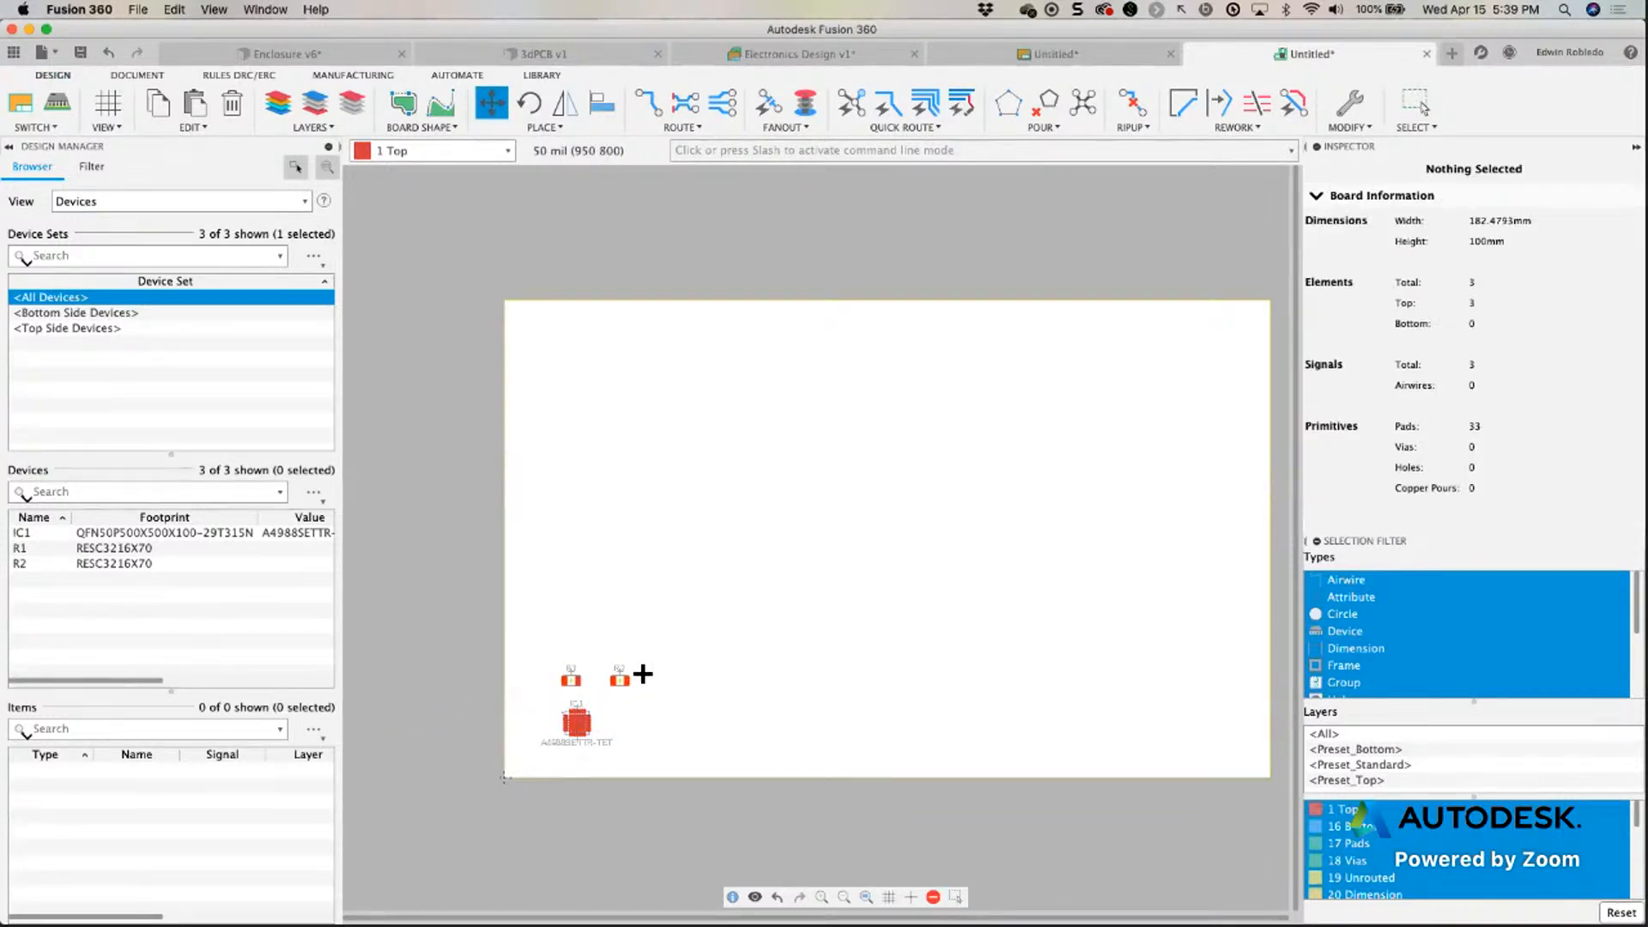
key(Escape)
click(632, 678)
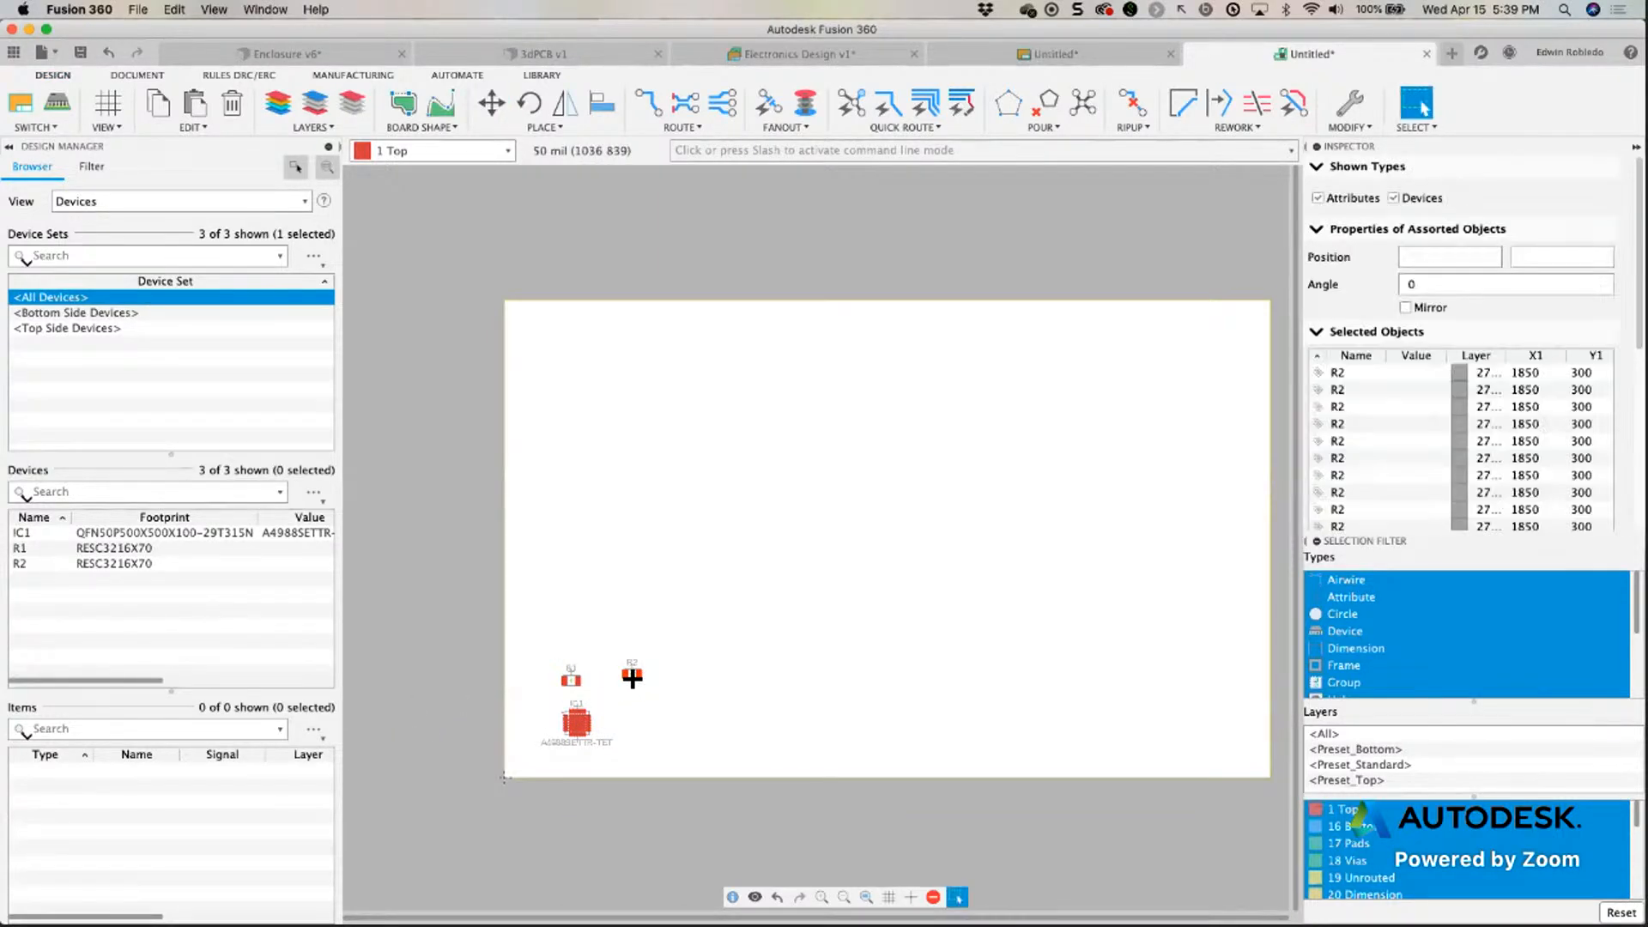
Mirror IC1 and R2 to the bottom side of the board, keeping R1 on the top side.
right_click(577, 725)
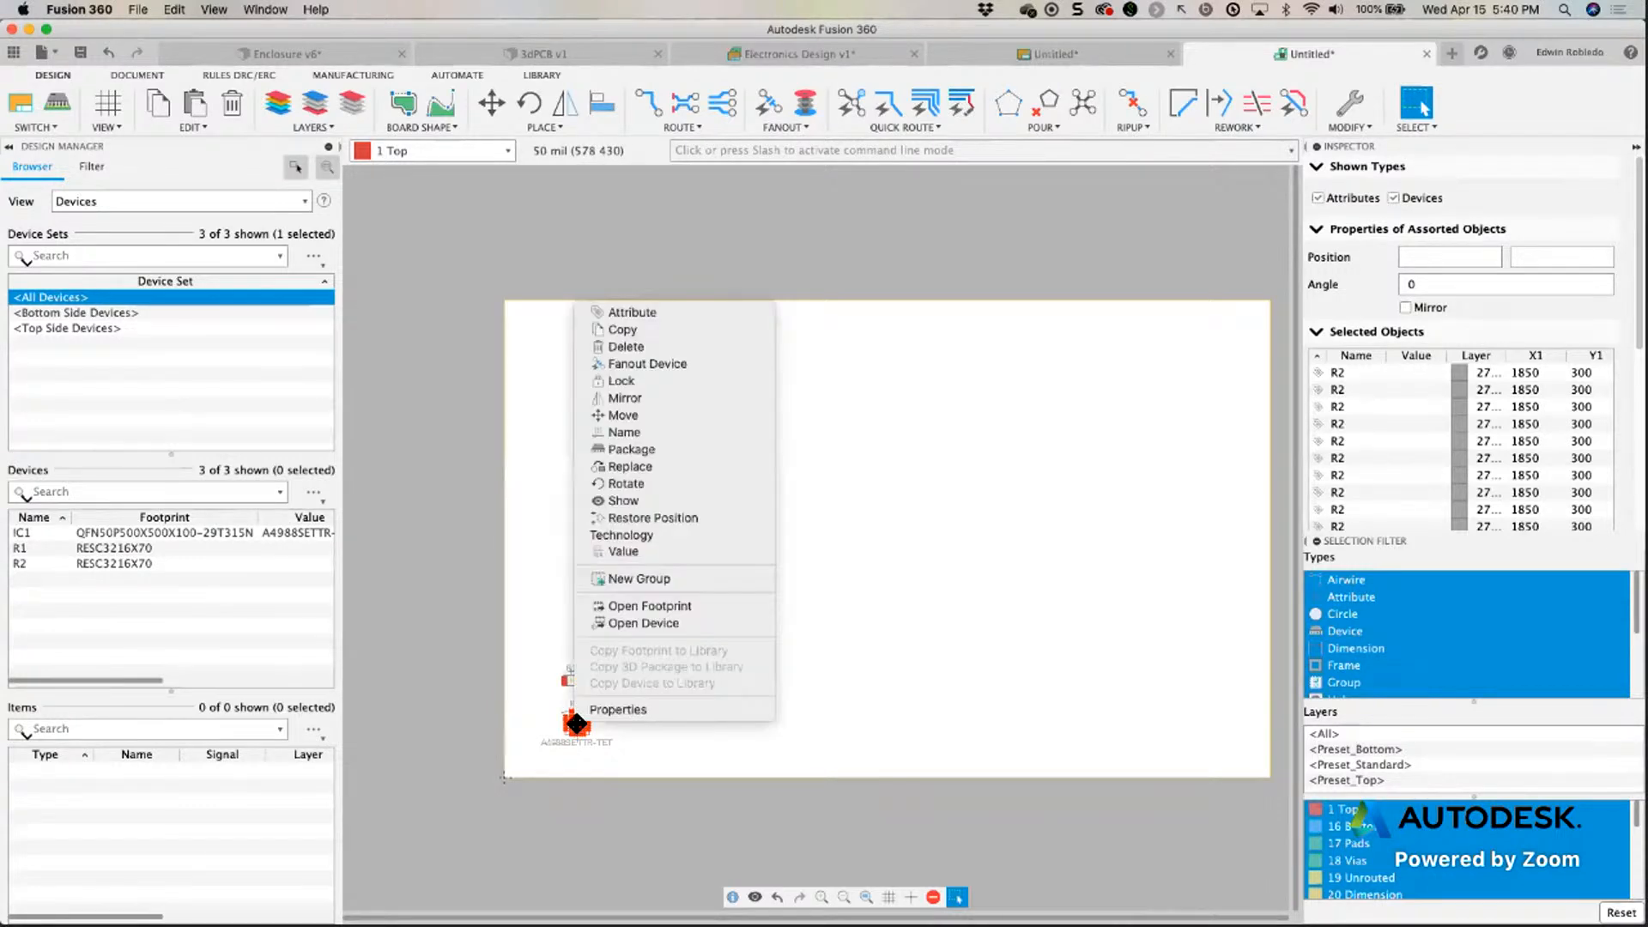
click(634, 406)
scroll(634, 702, up, 3)
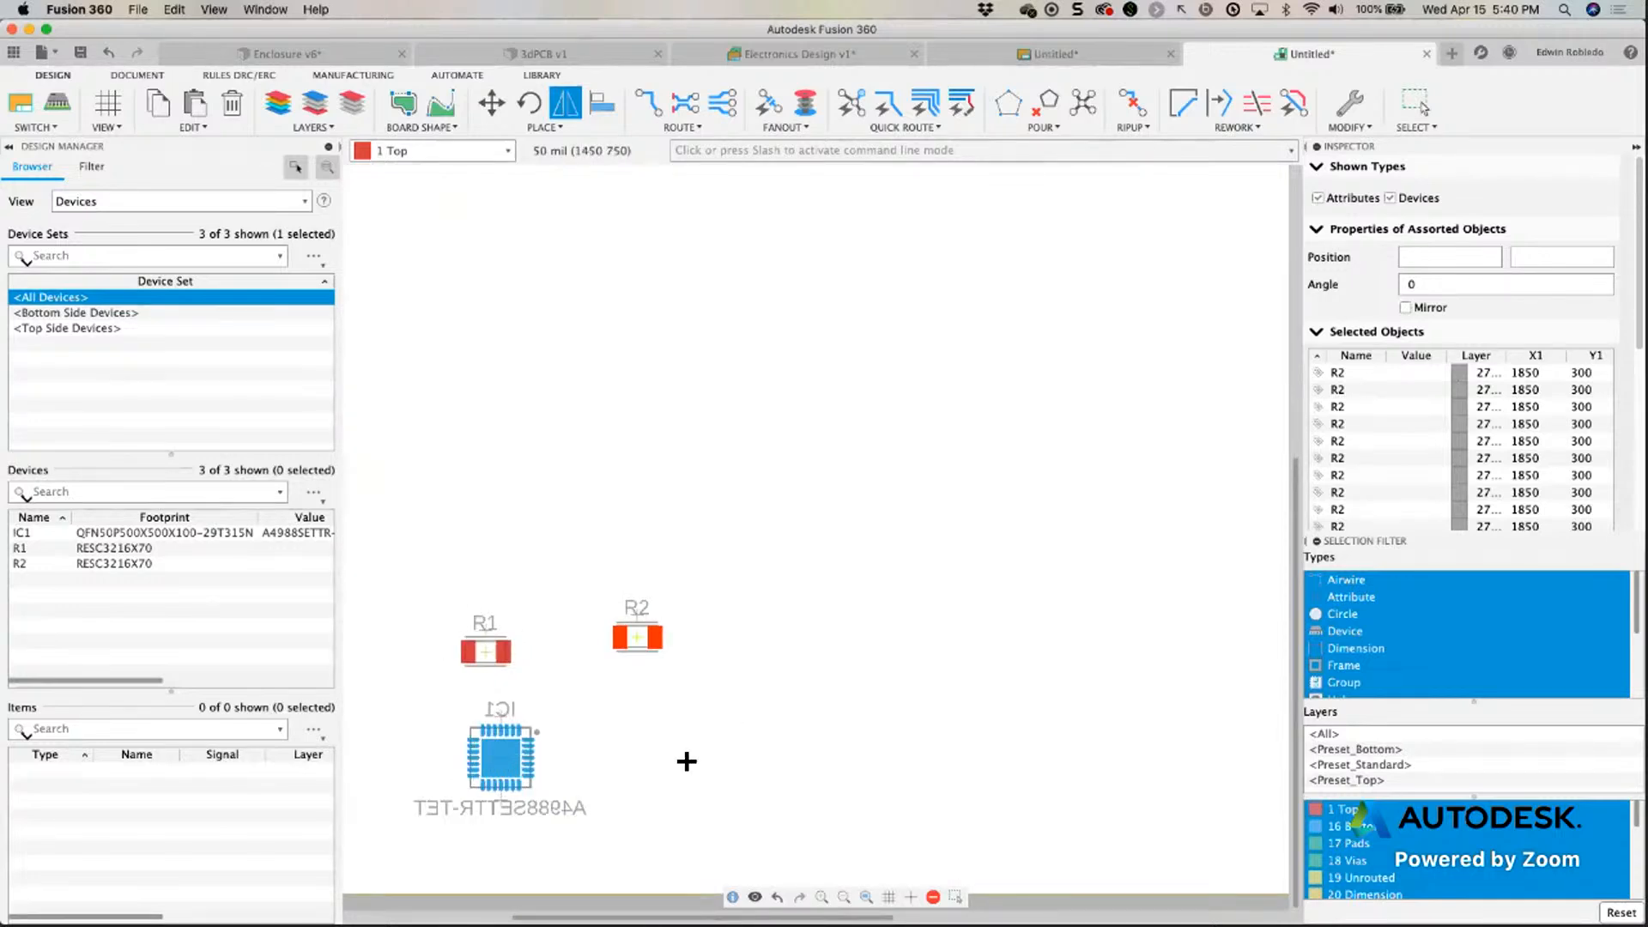
click(639, 651)
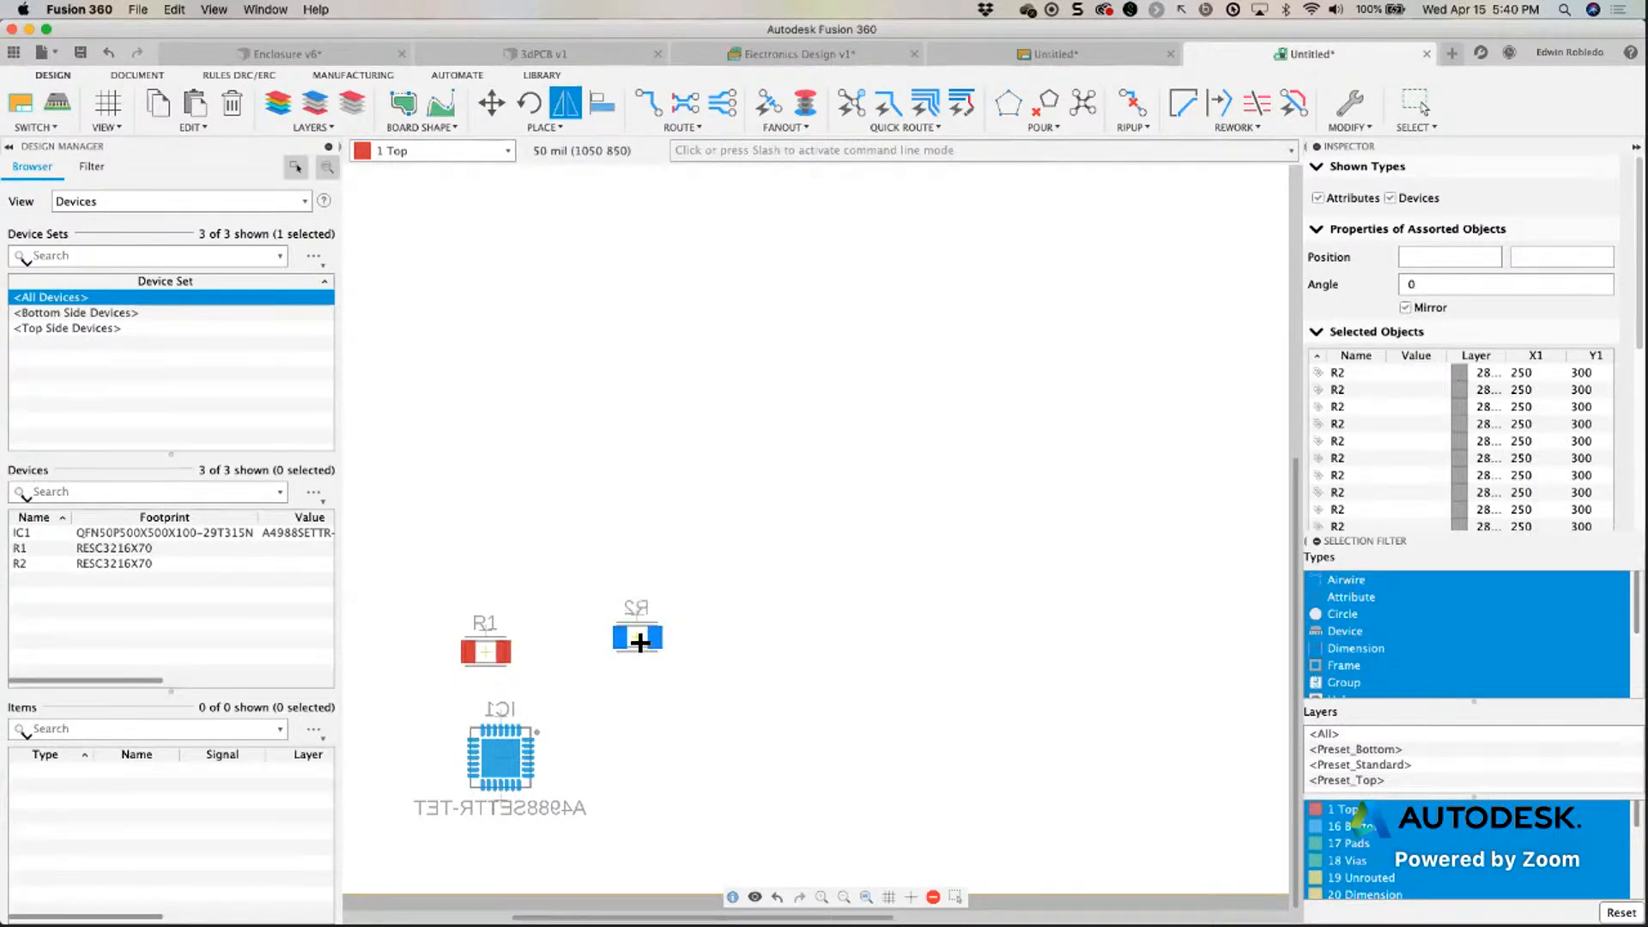
click(643, 637)
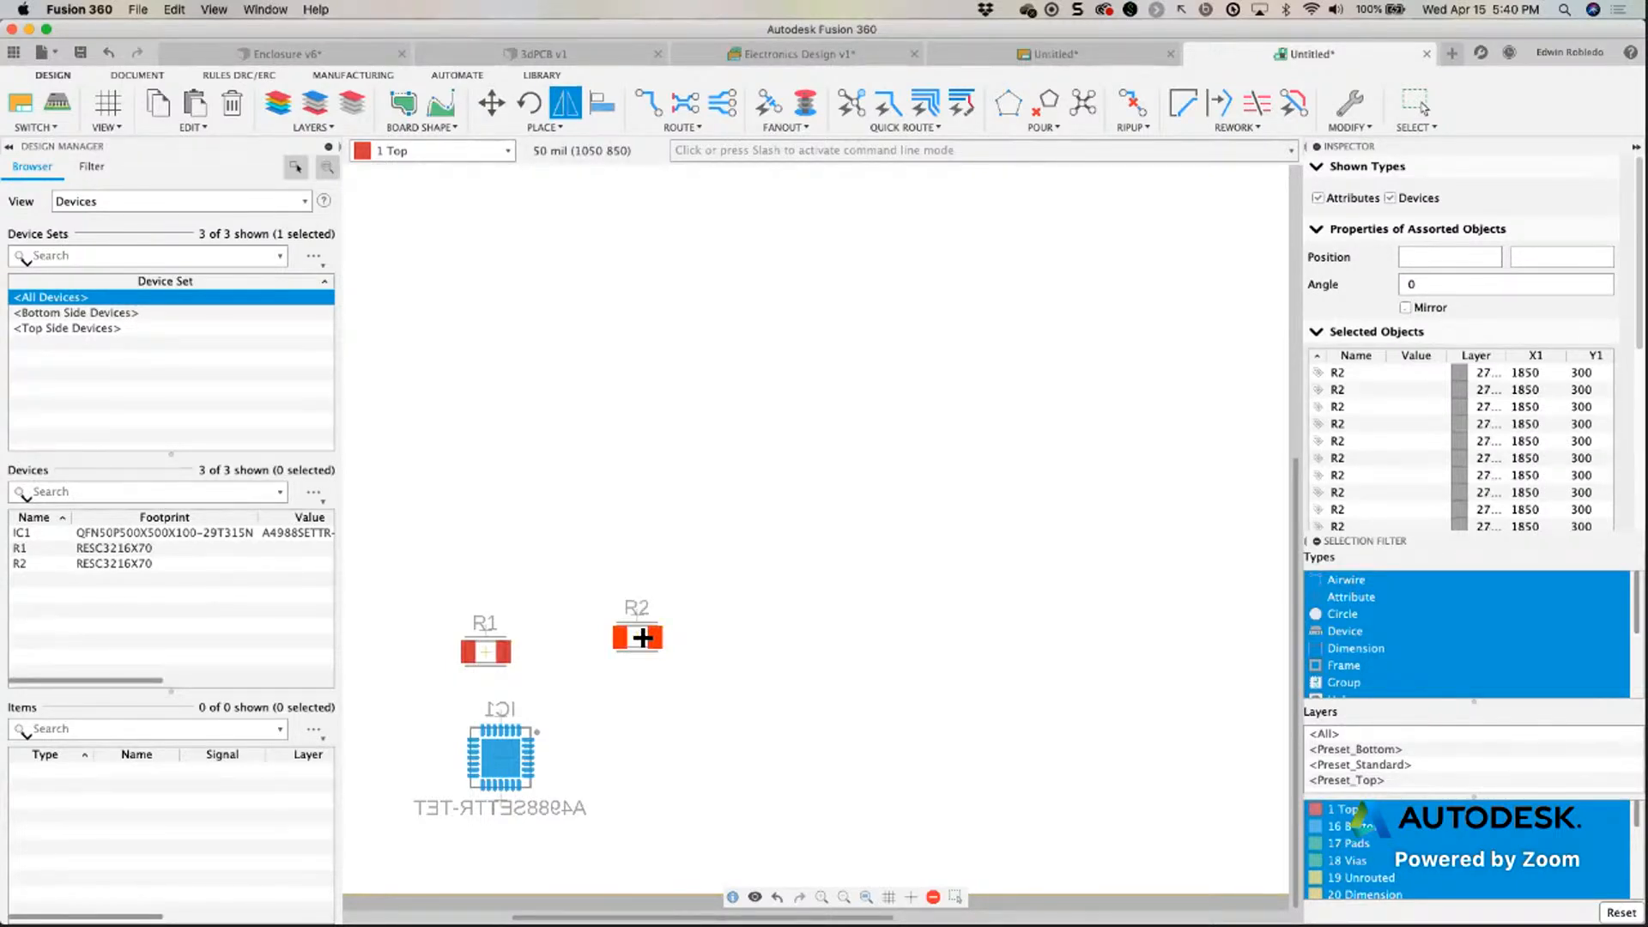
click(643, 637)
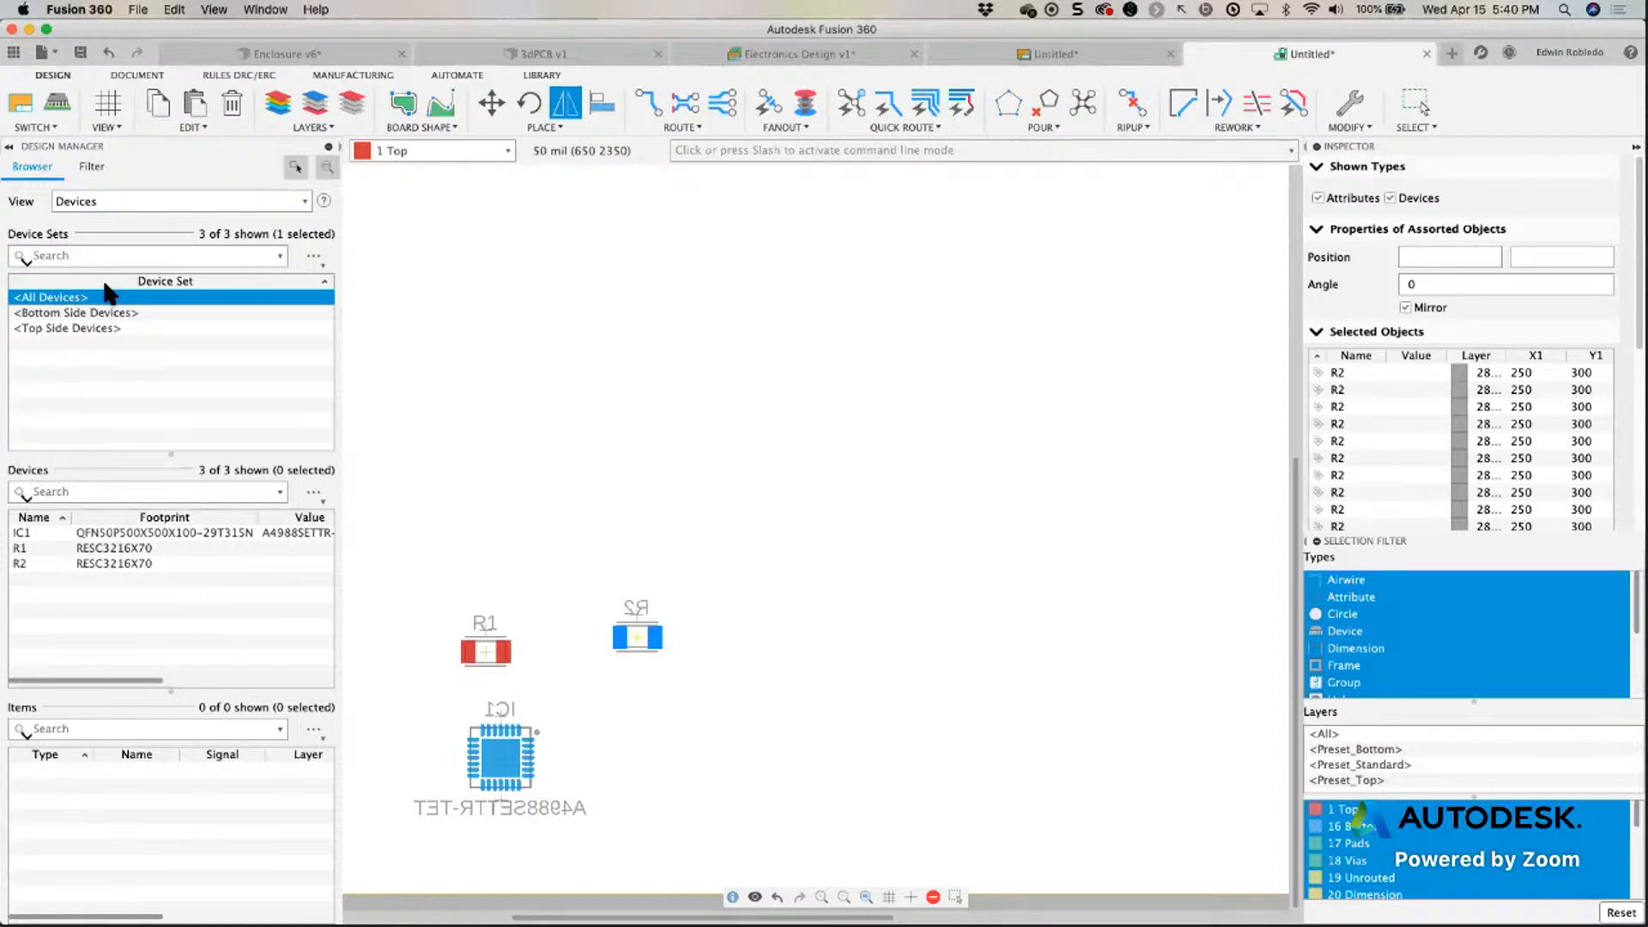
Save the electronics design with its schematic and PCB, using the version description User Saved.
click(795, 53)
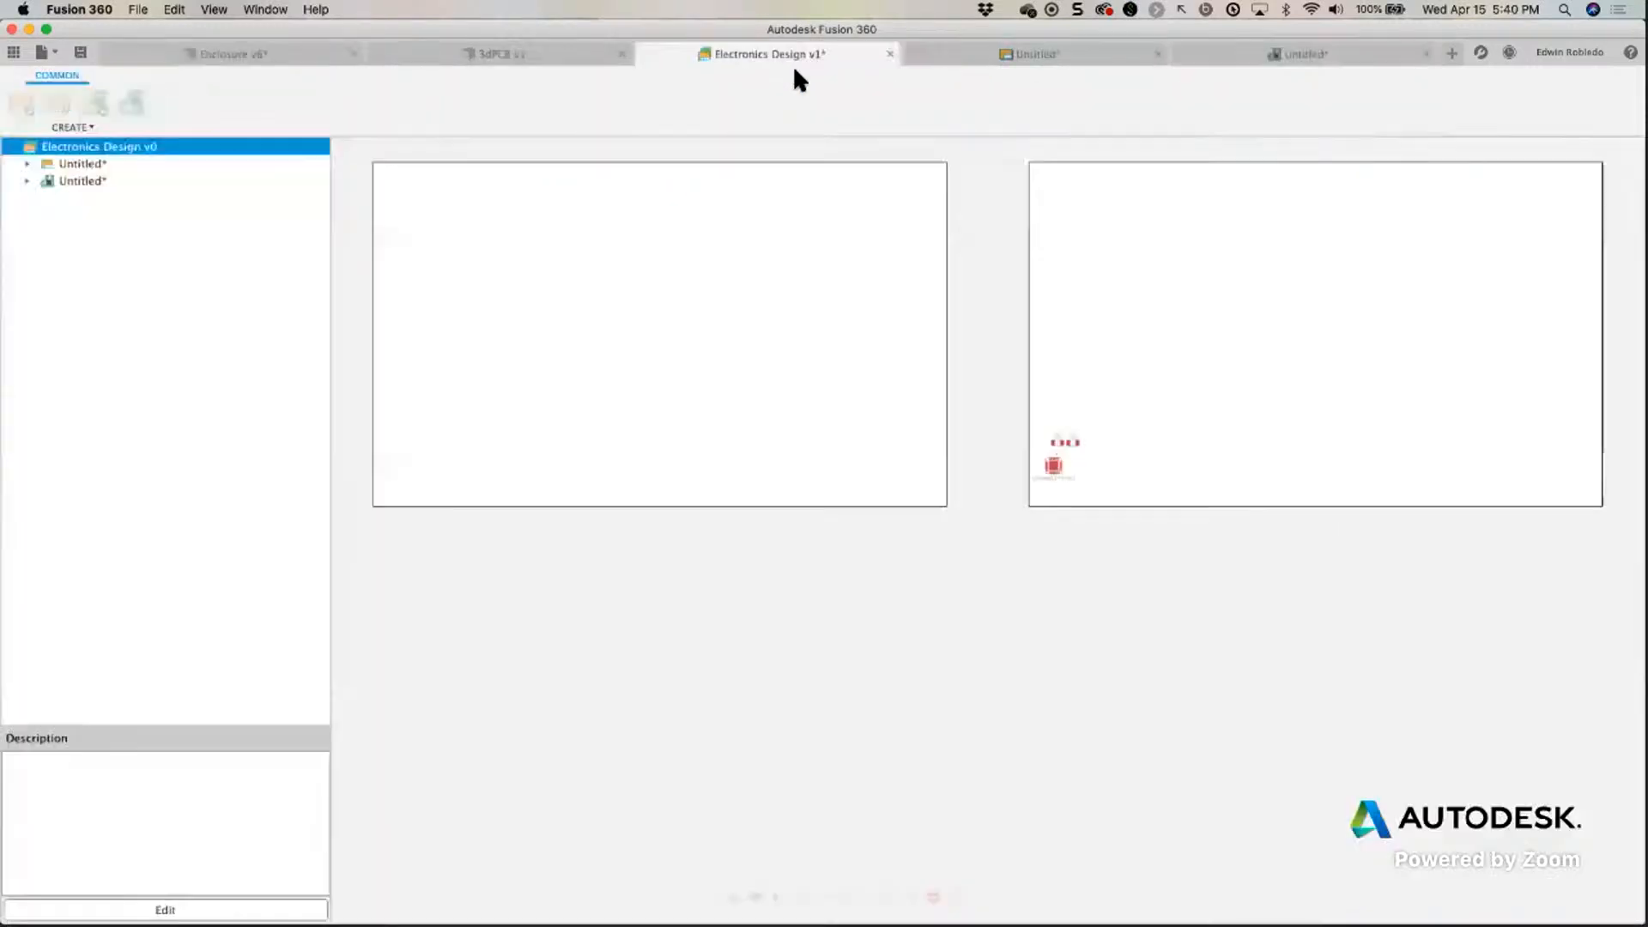
click(81, 53)
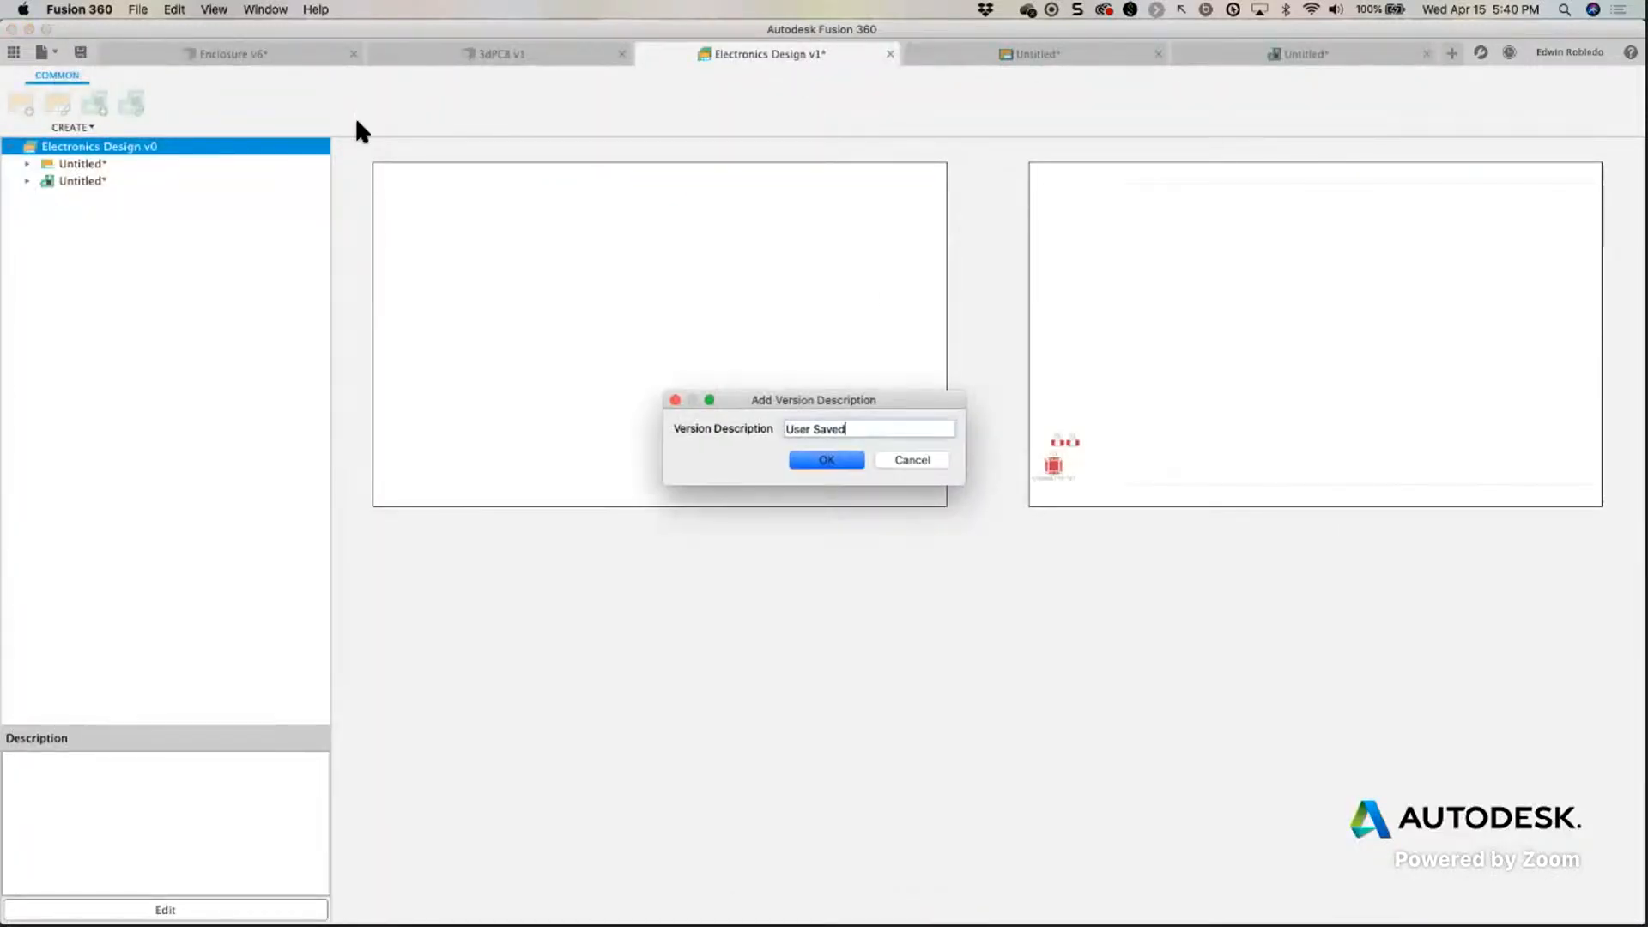
click(825, 460)
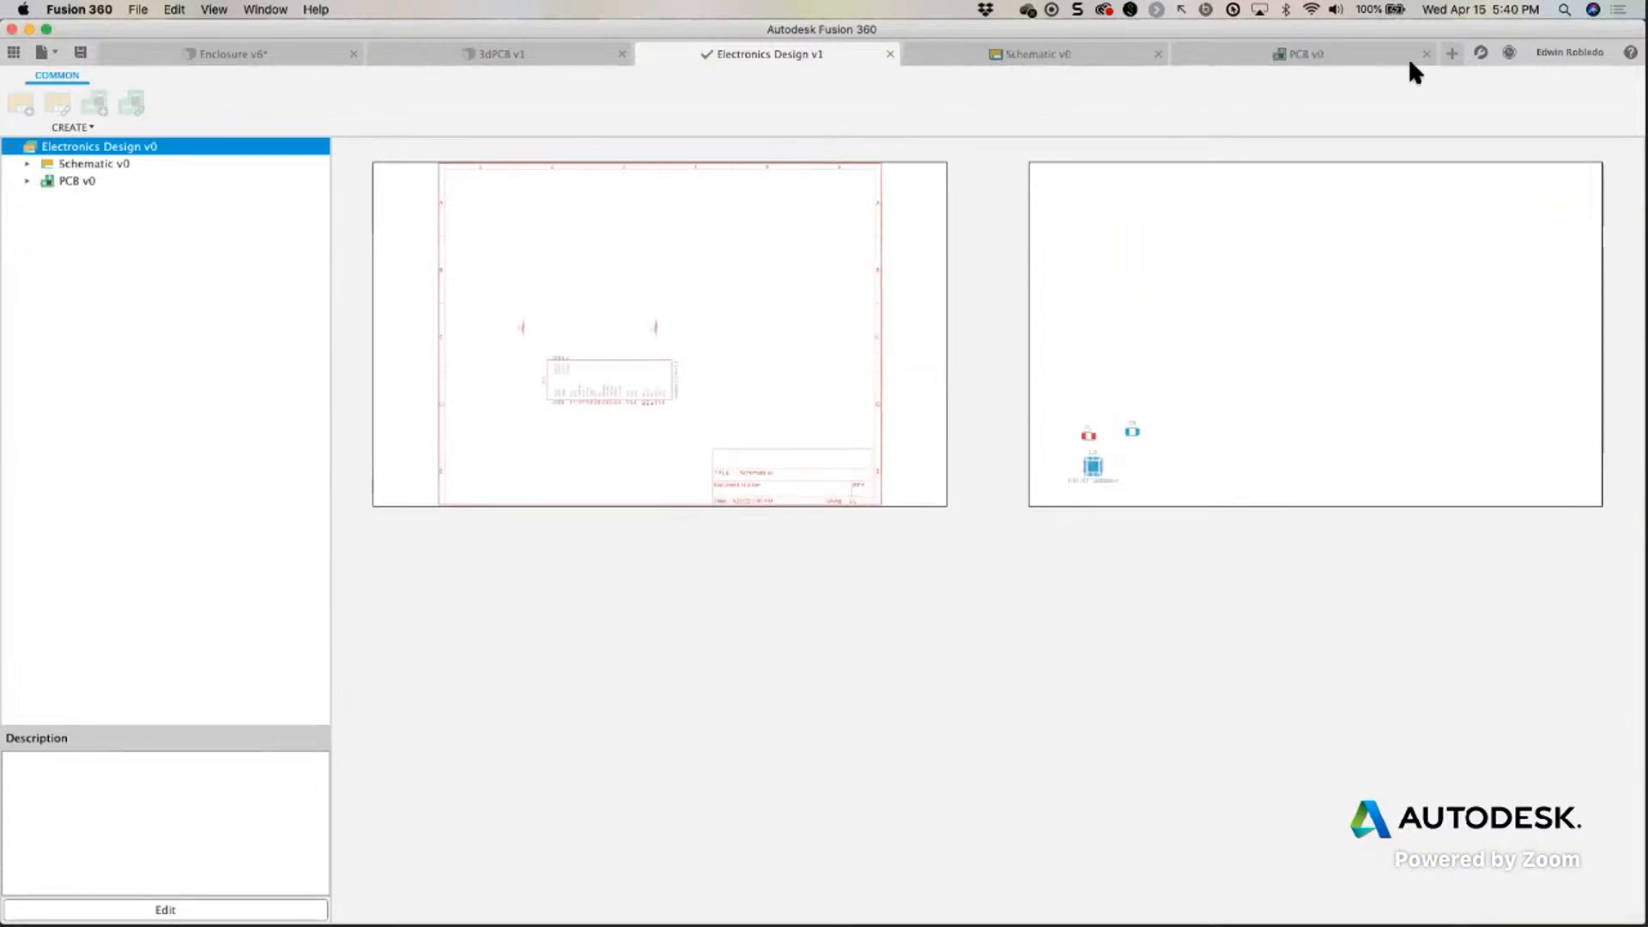
Link the 3dPCB document to the PCB file in the PulseOximeter > LiveStream > Enclosure folder.
click(1253, 57)
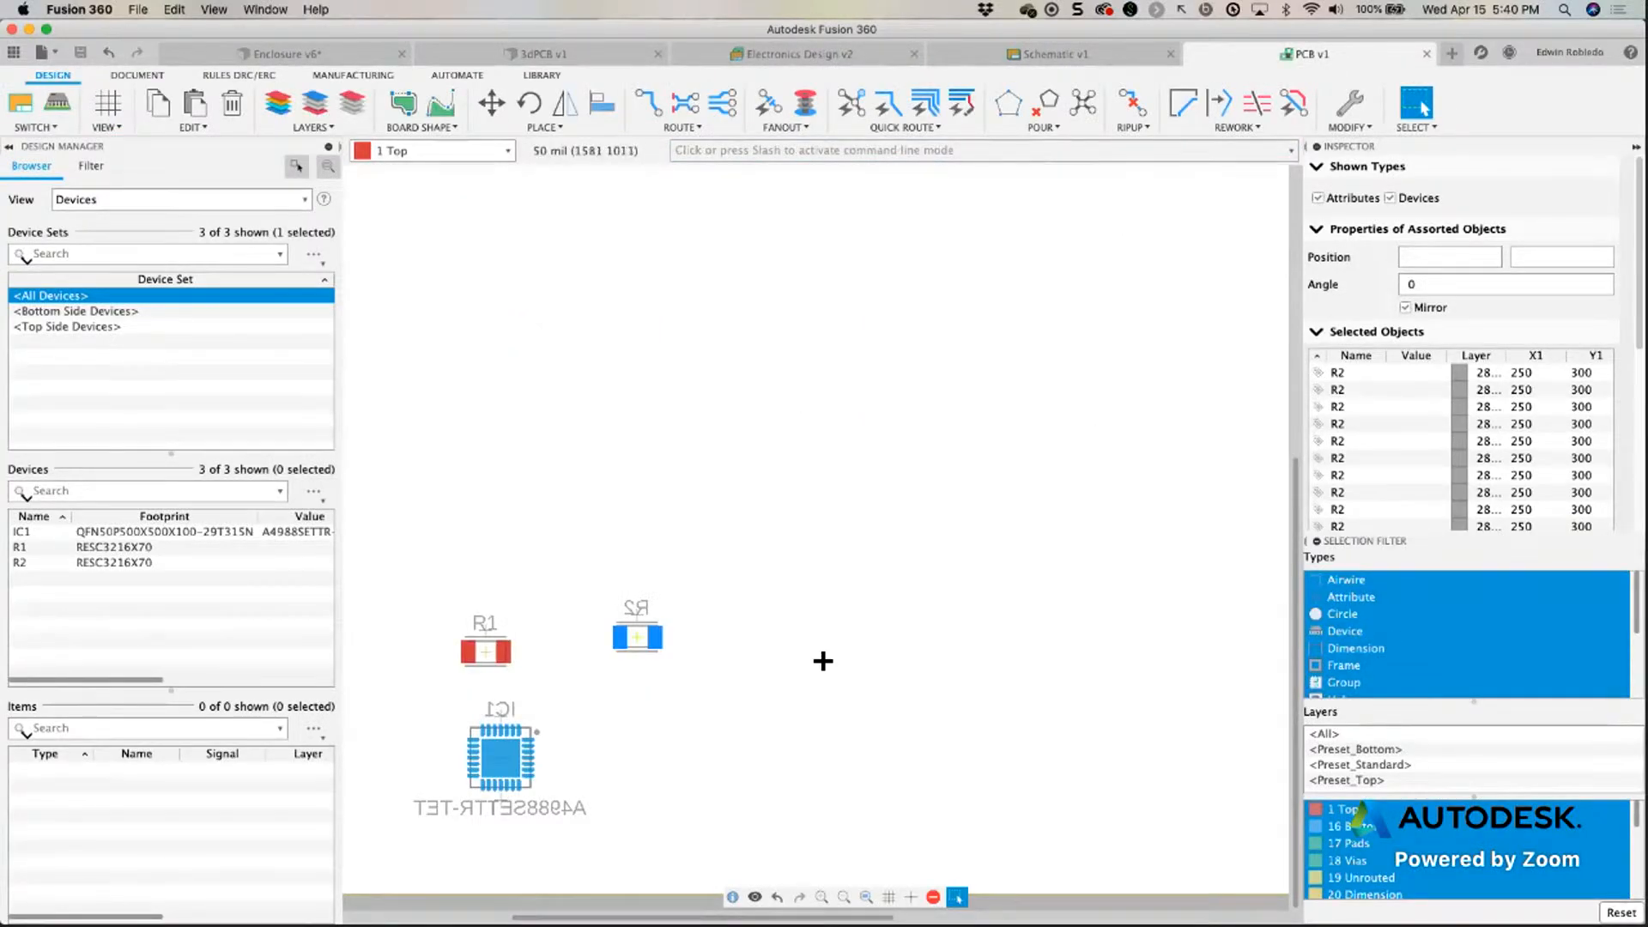
click(867, 896)
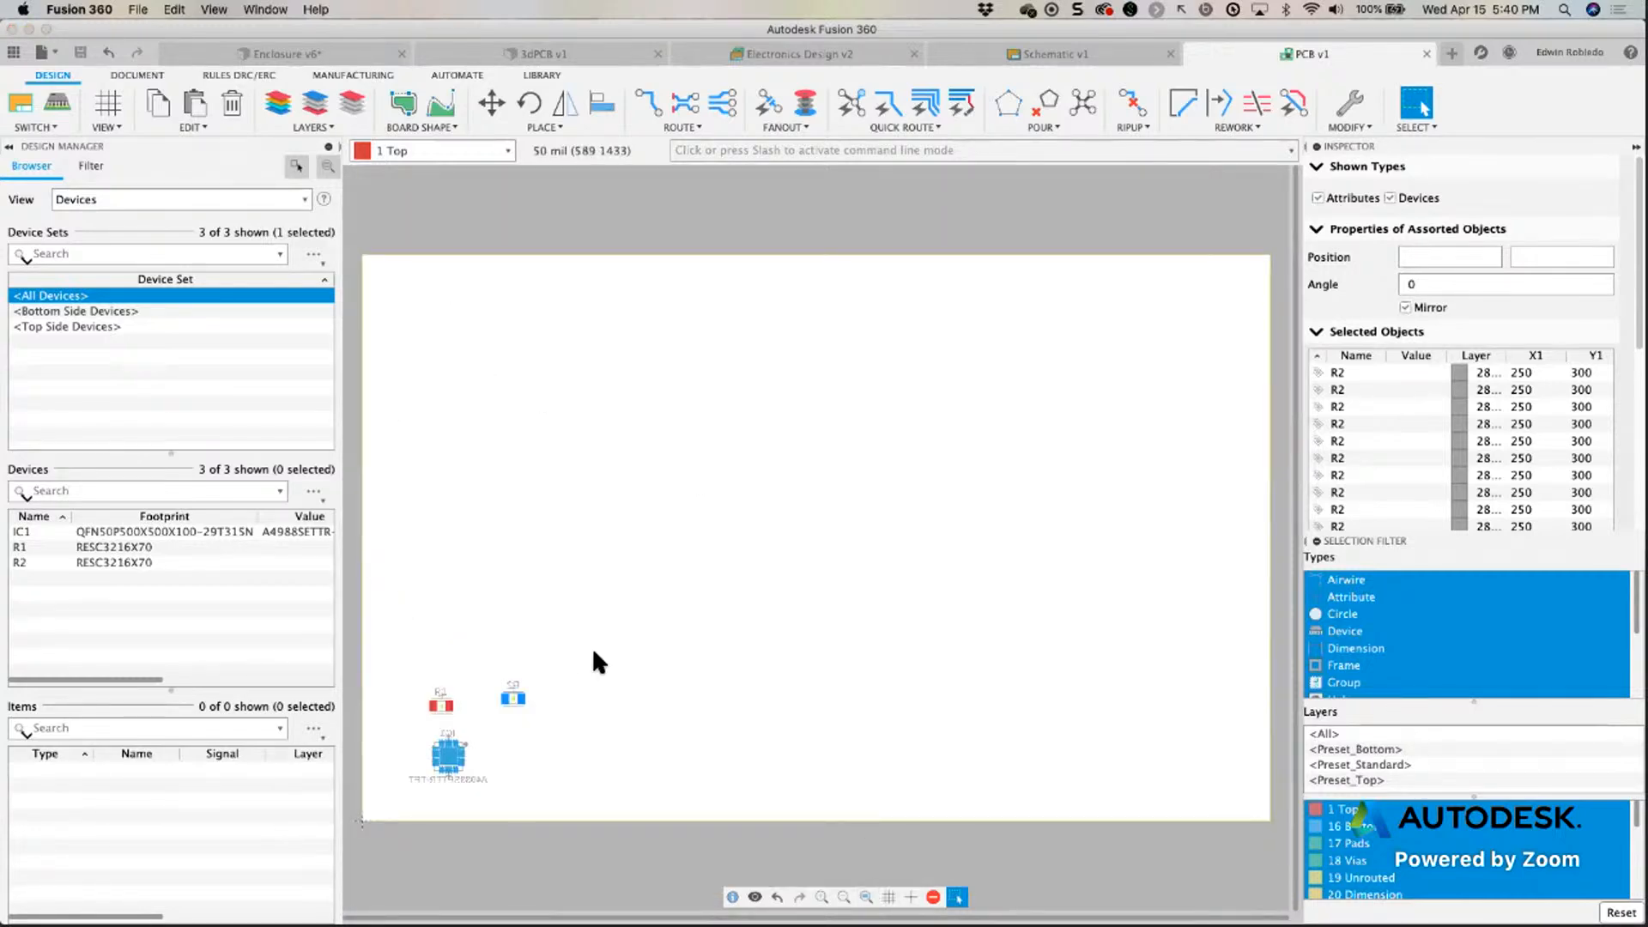
click(556, 53)
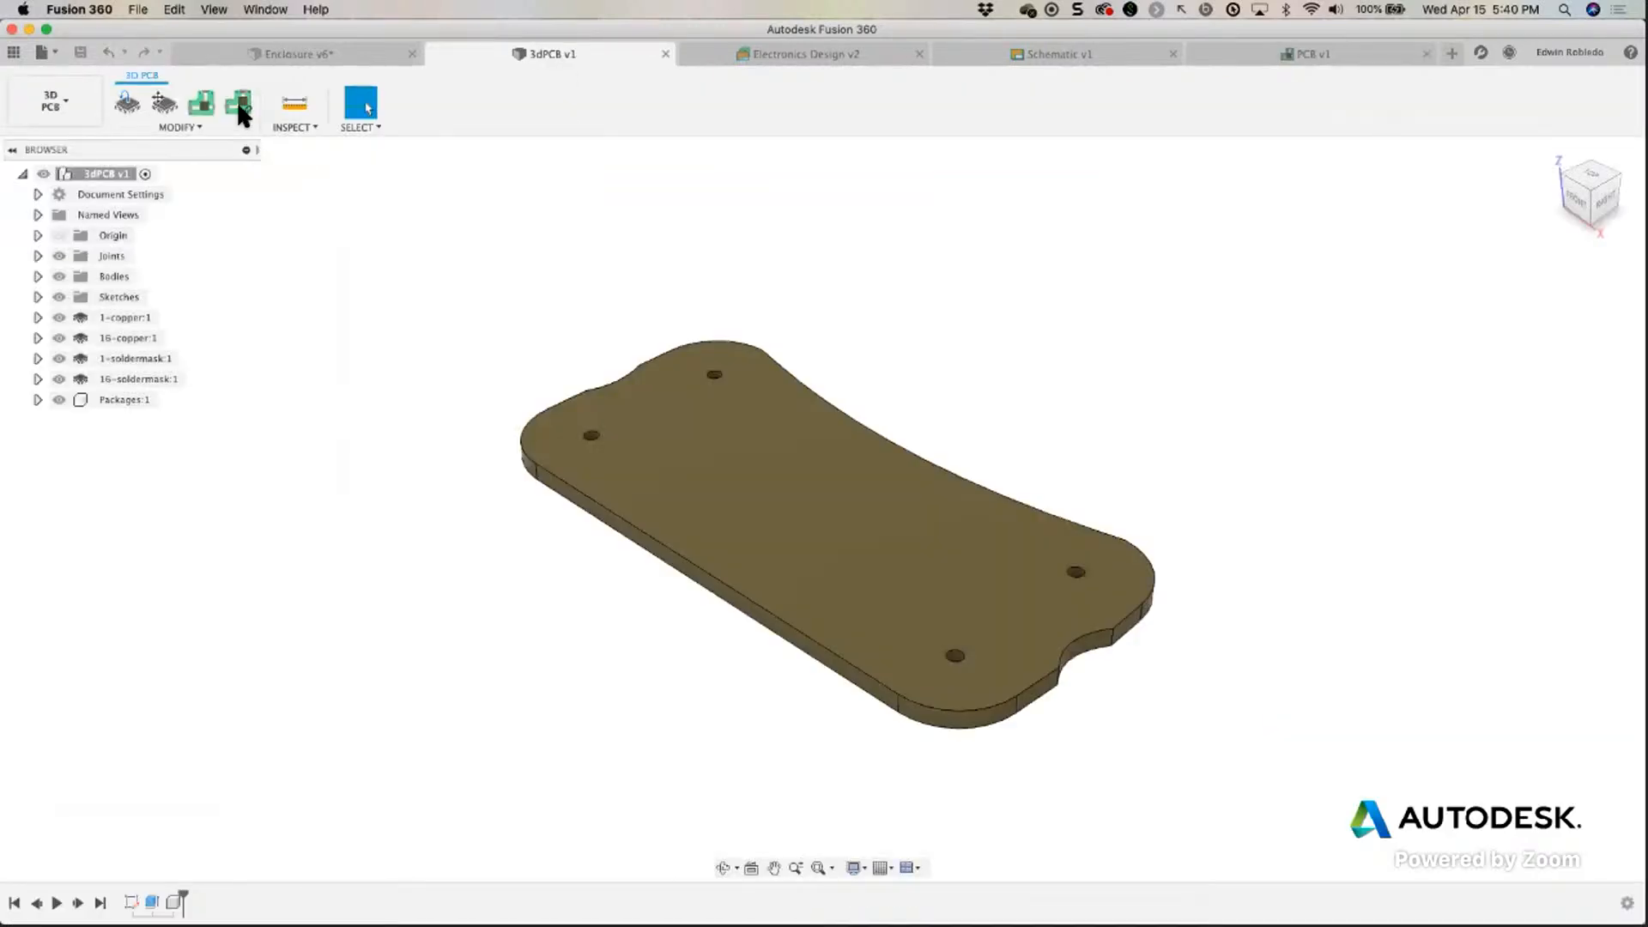
click(240, 107)
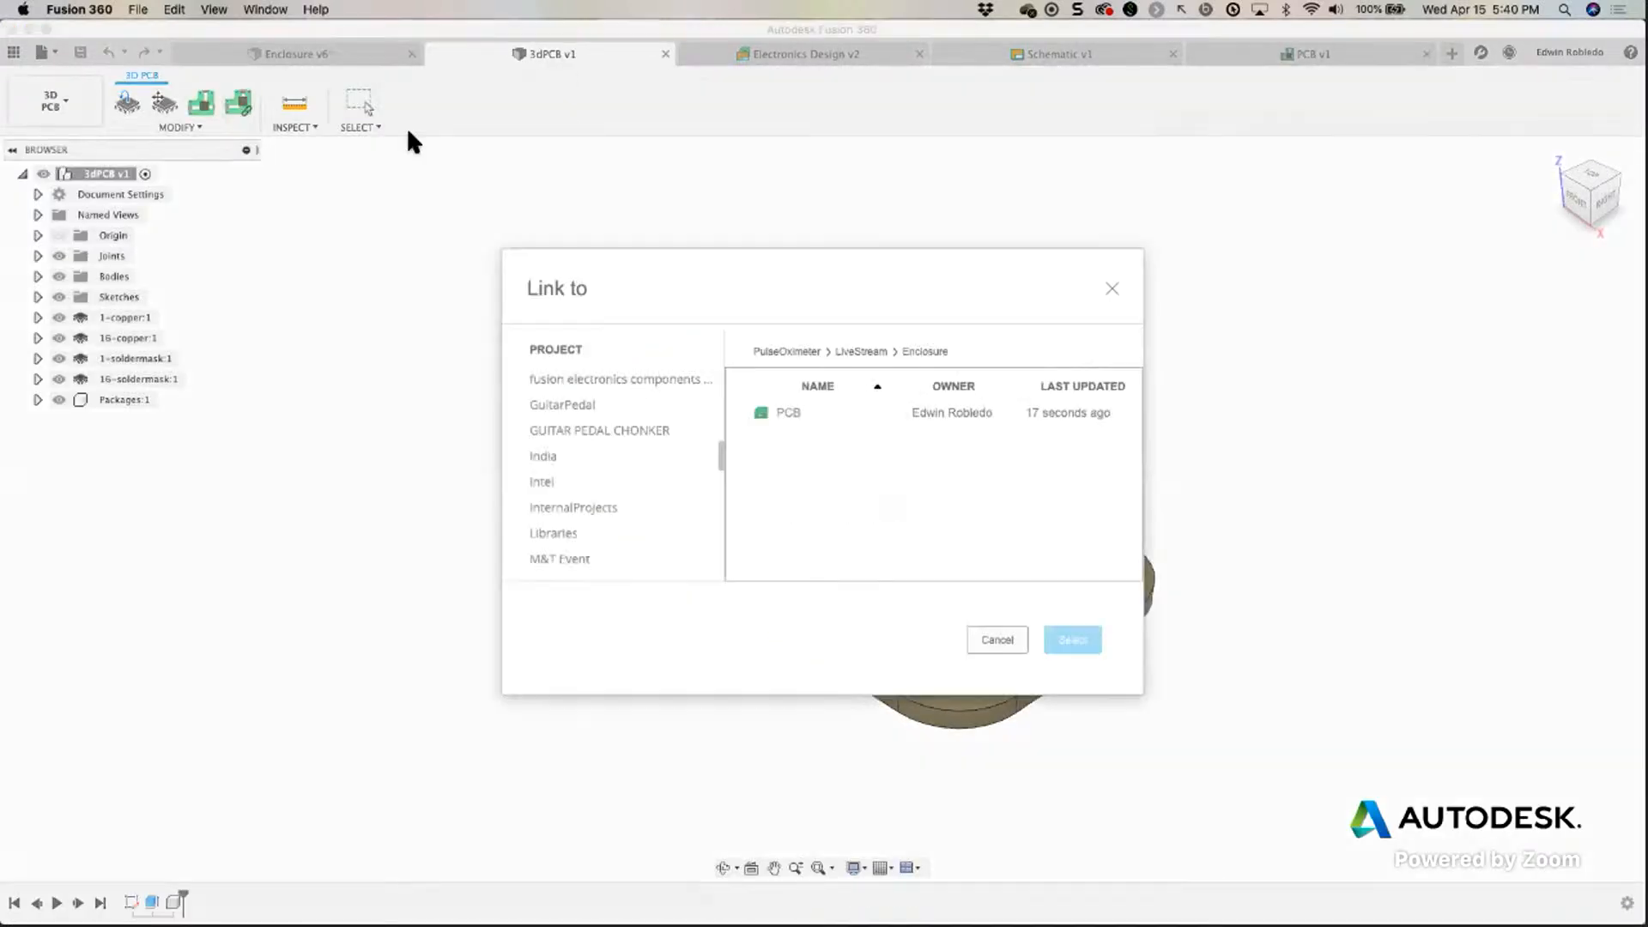
click(780, 412)
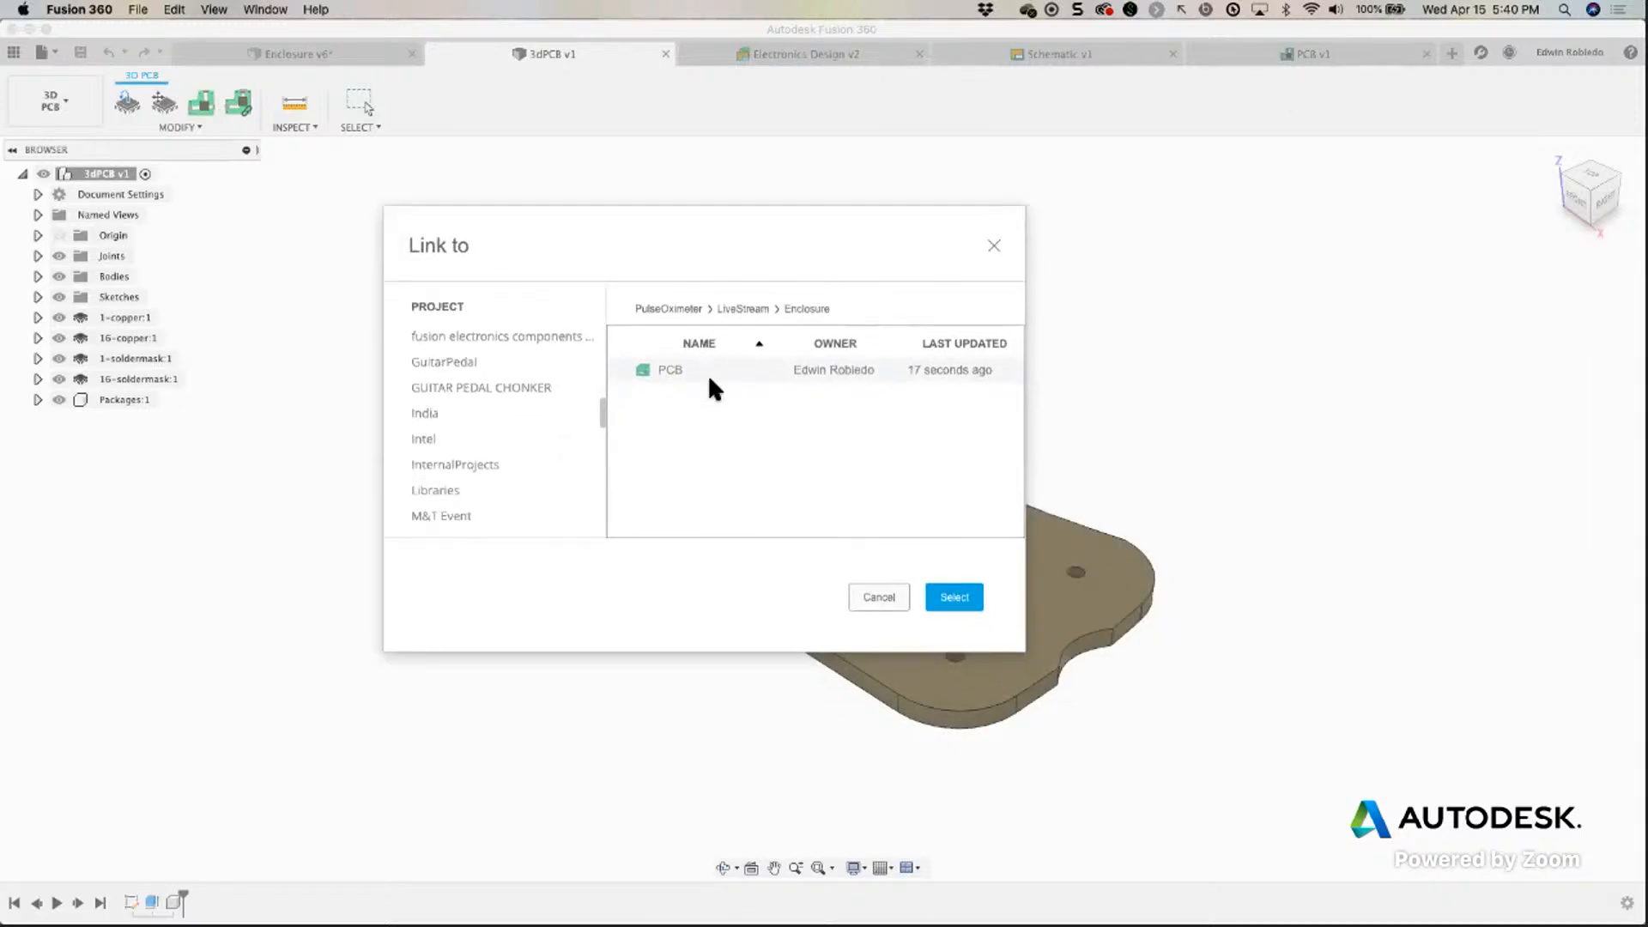
mouse_move(718, 372)
mouse_down()
mouse_move(1315, 57)
mouse_move(1279, 62)
mouse_up()
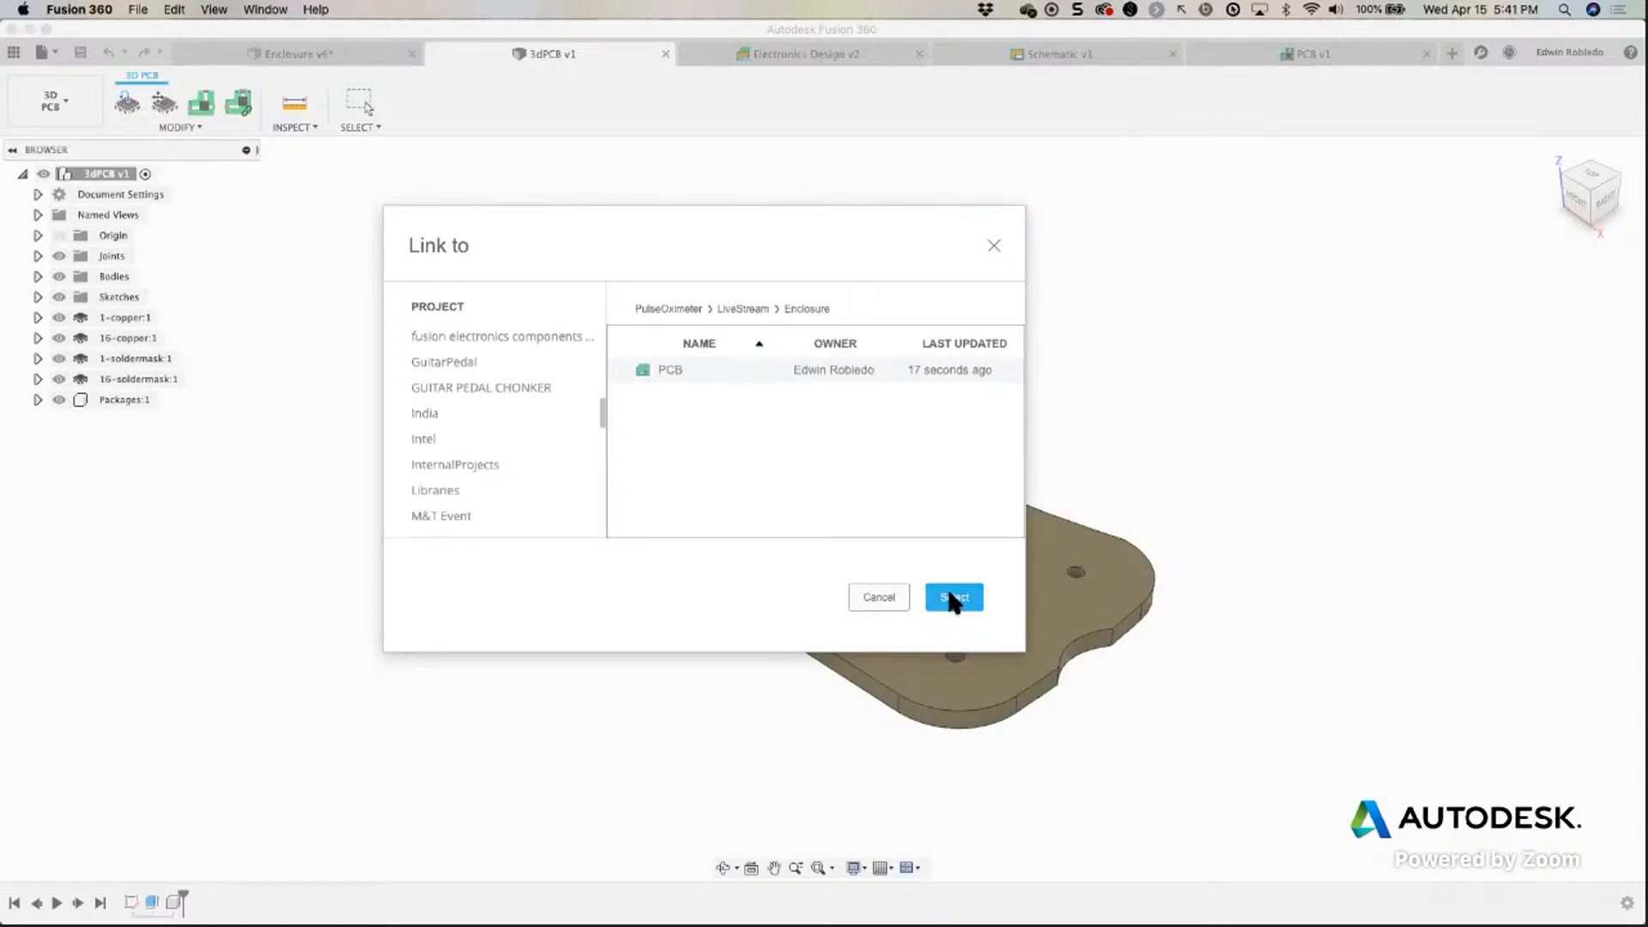
click(951, 596)
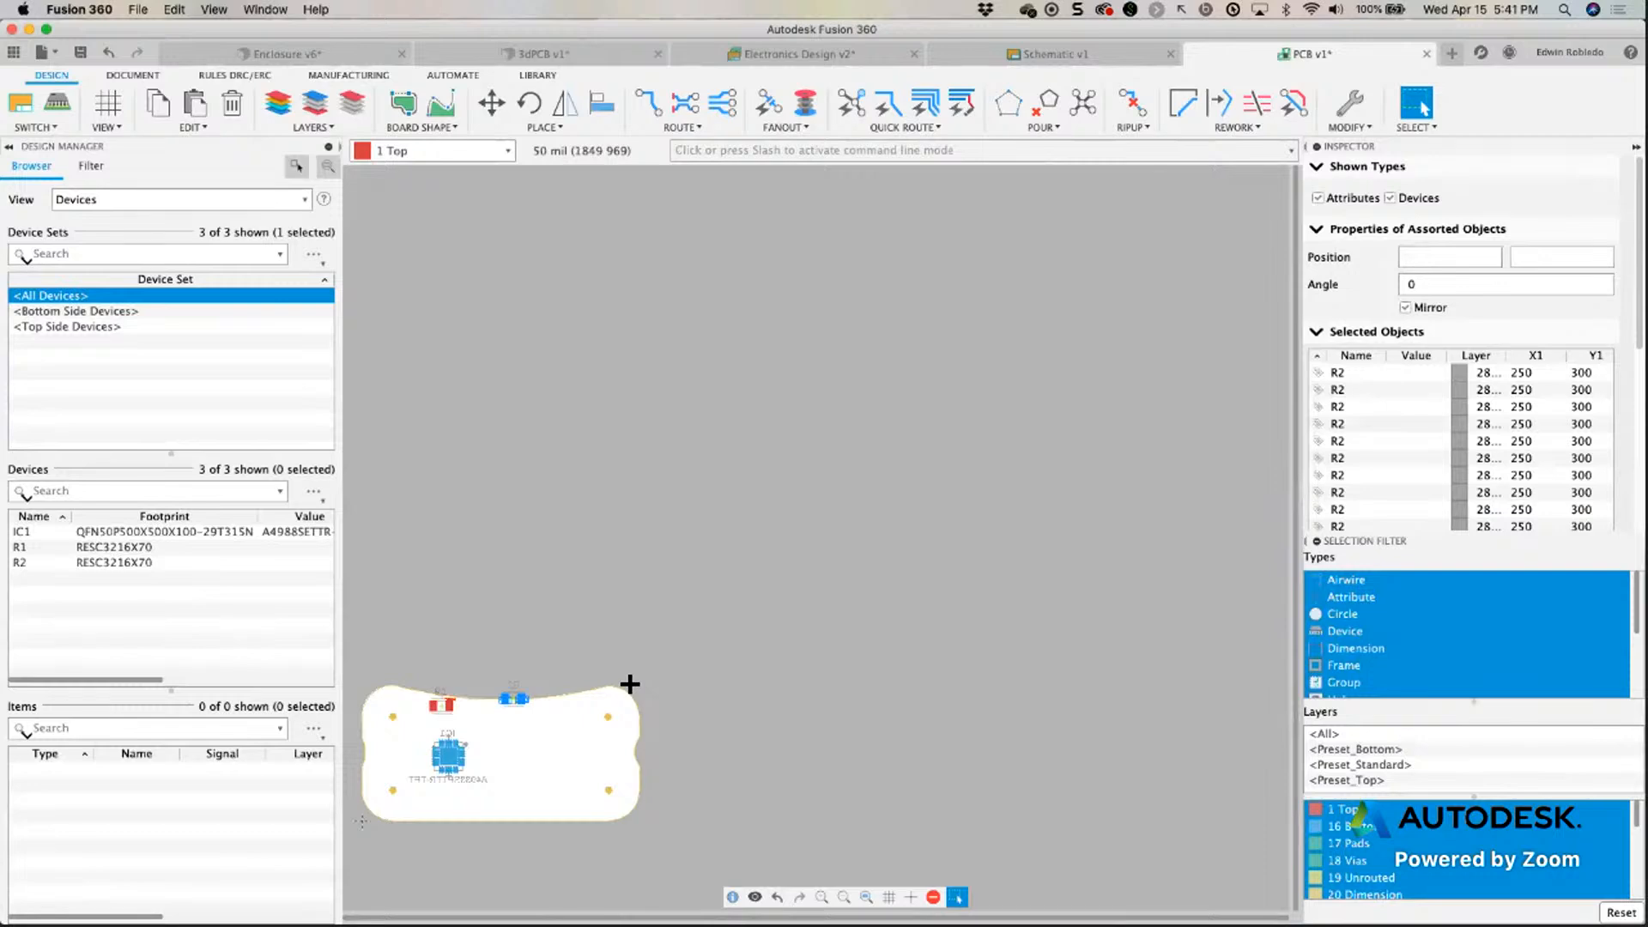
Move R2 and R1 inside the new board outline, with R2 near the middle and R1 just below it.
click(866, 897)
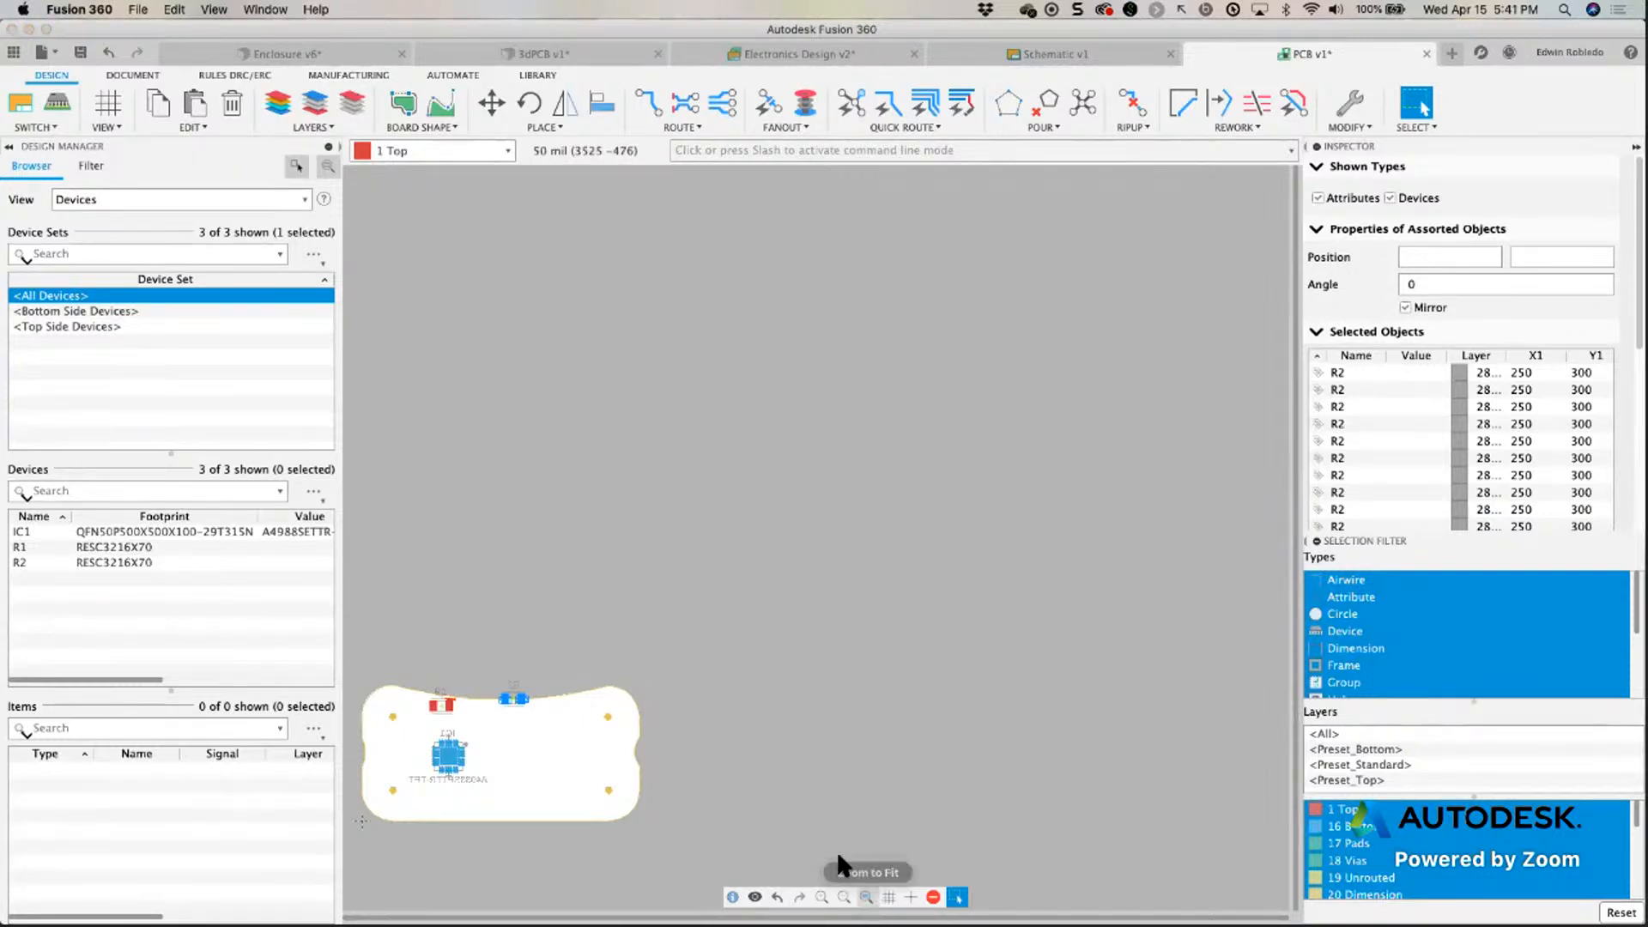
drag(848, 371, 864, 489)
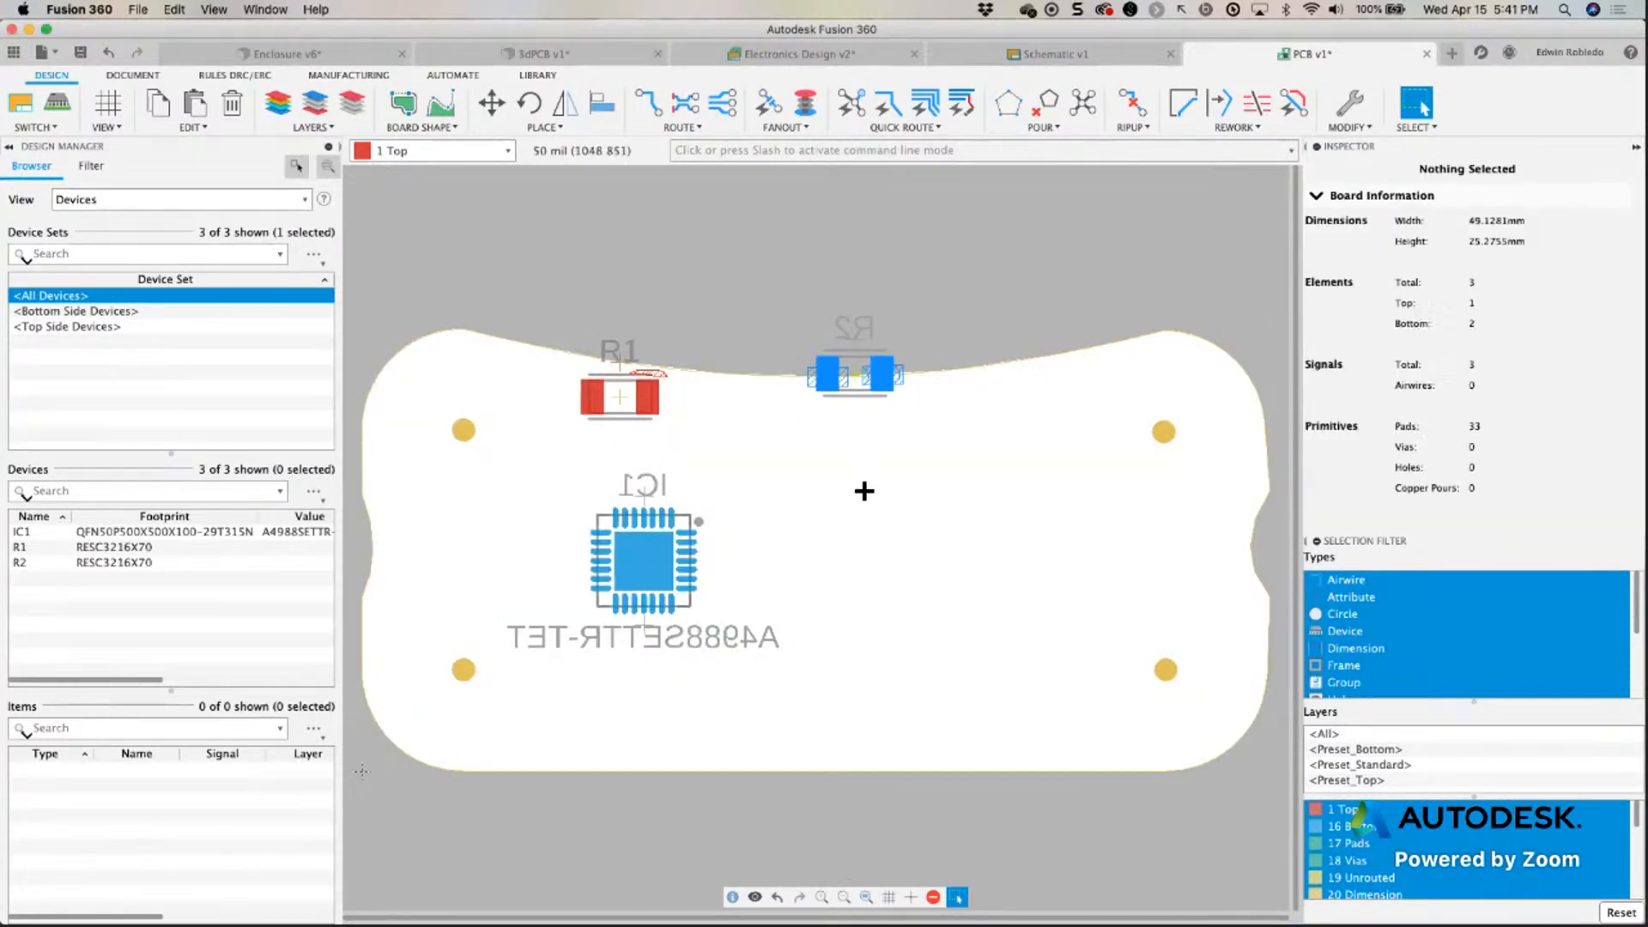
key(super+z)
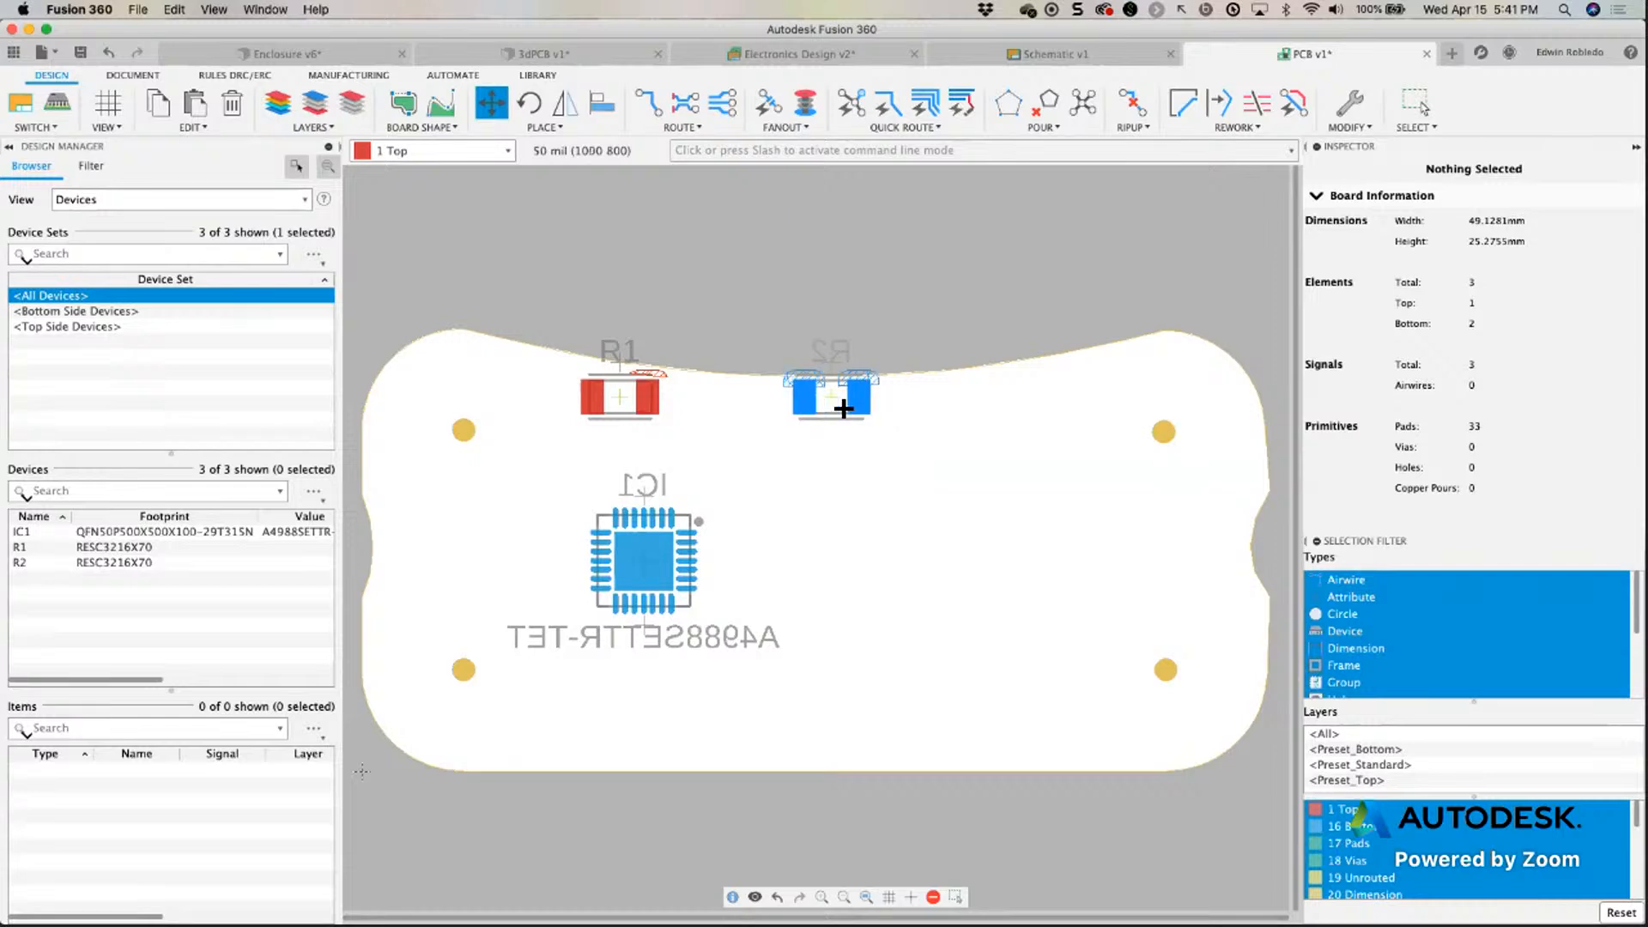
drag(844, 408, 876, 516)
key(Escape)
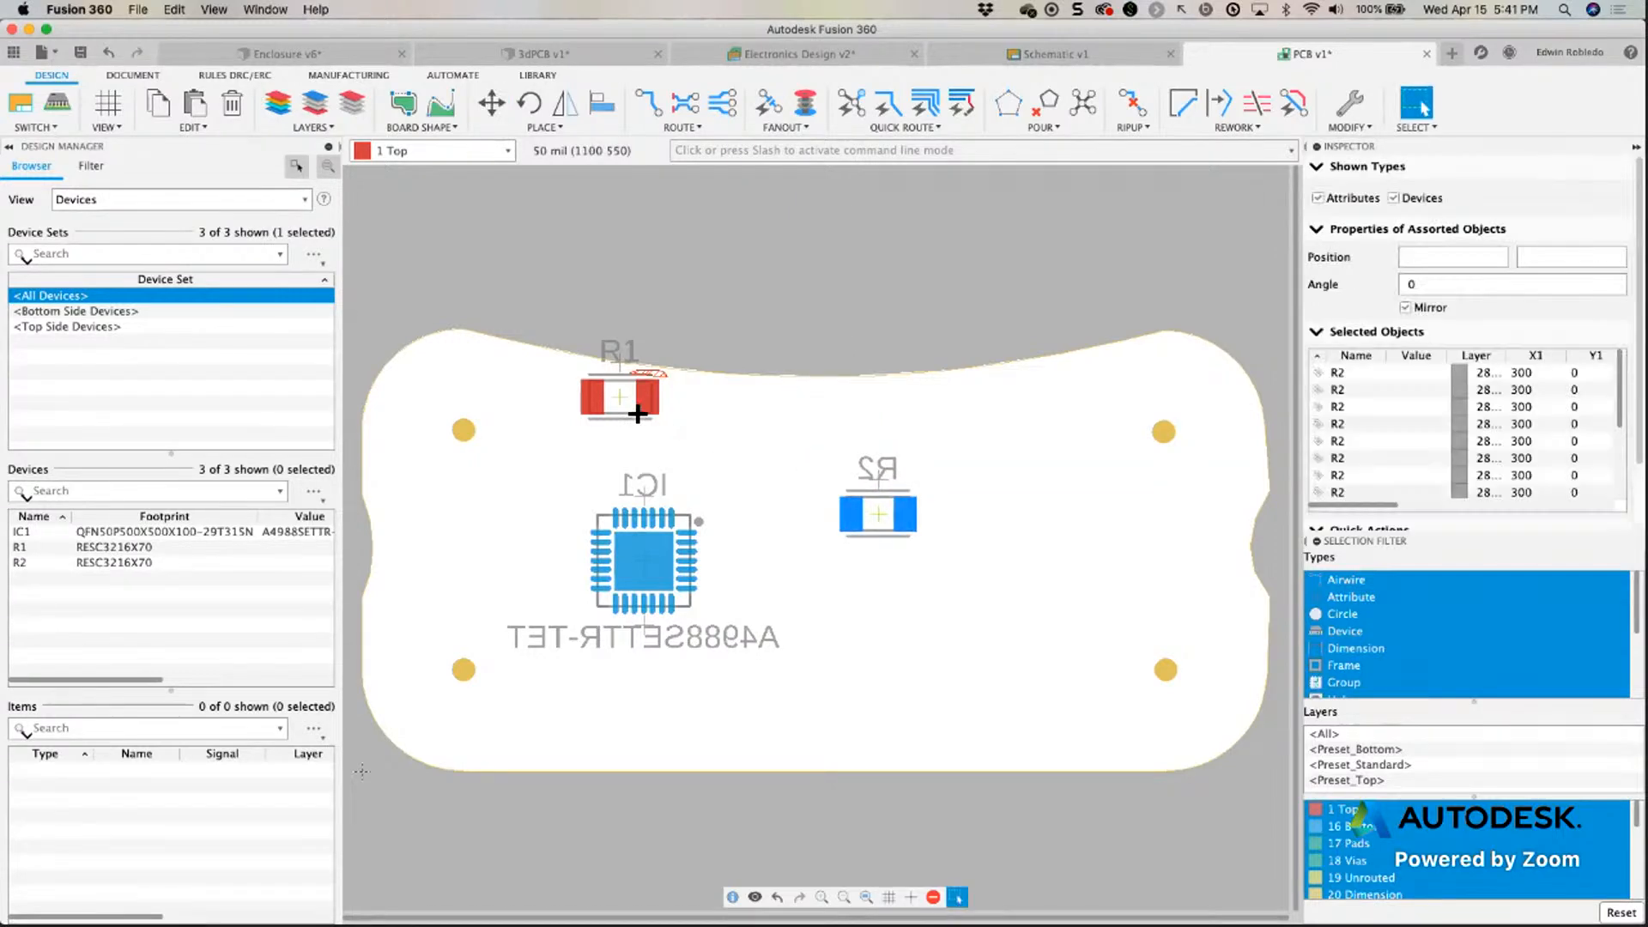
drag(606, 430, 948, 633)
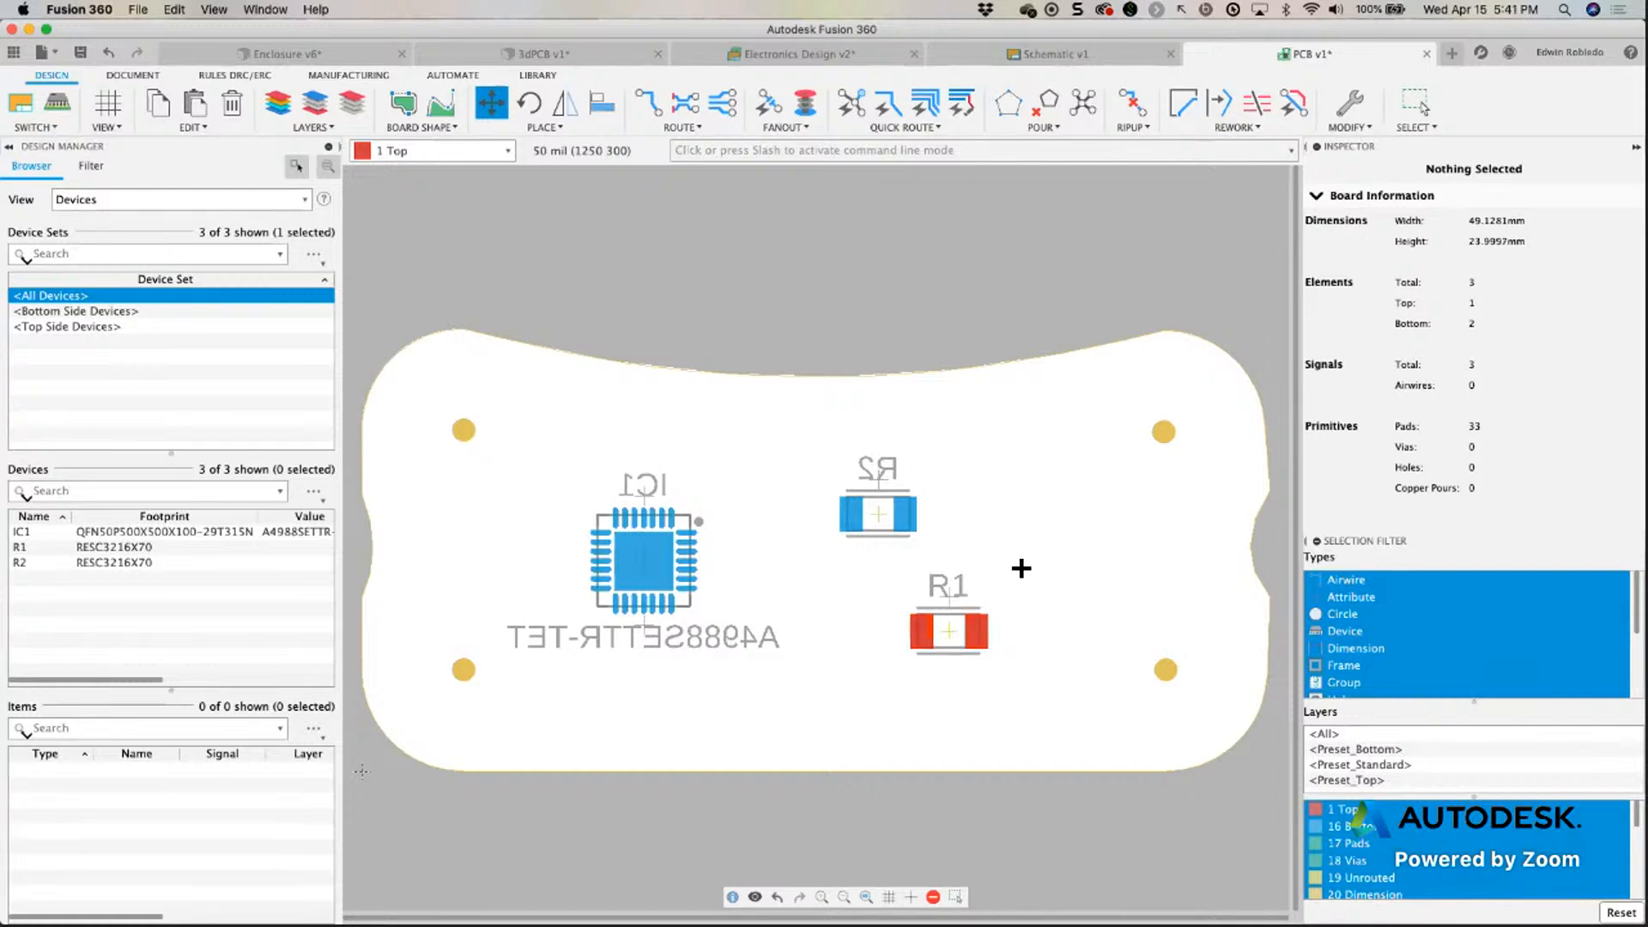
key(Escape)
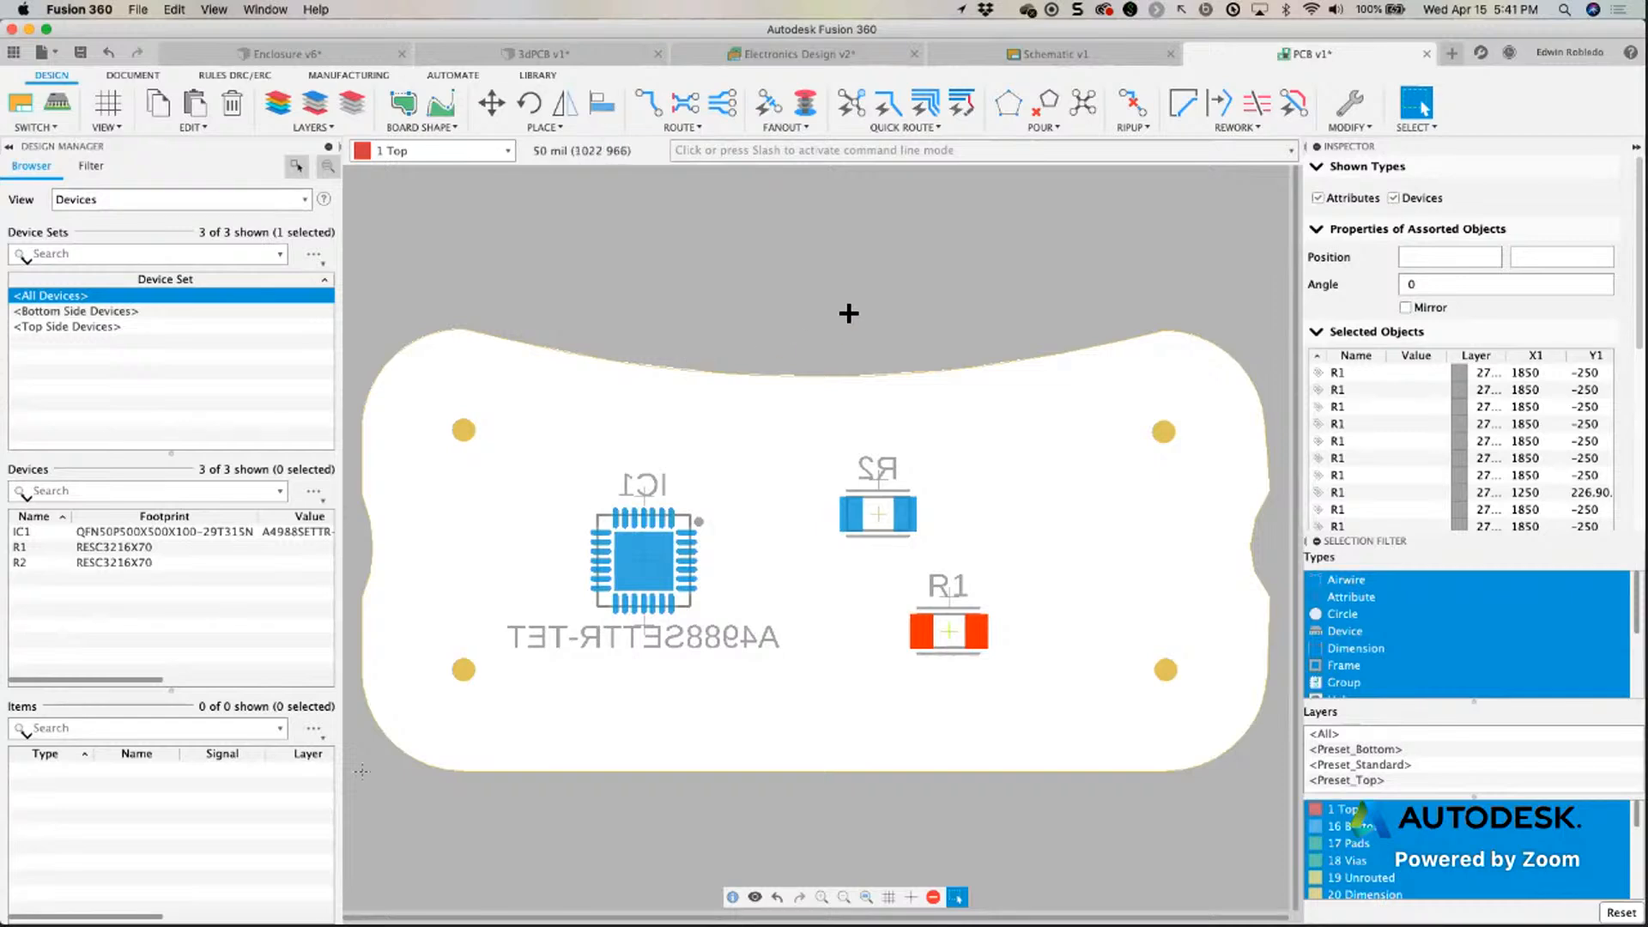
Update the 3D PCB from the board layout and inspect the components on its top and bottom sides.
click(53, 107)
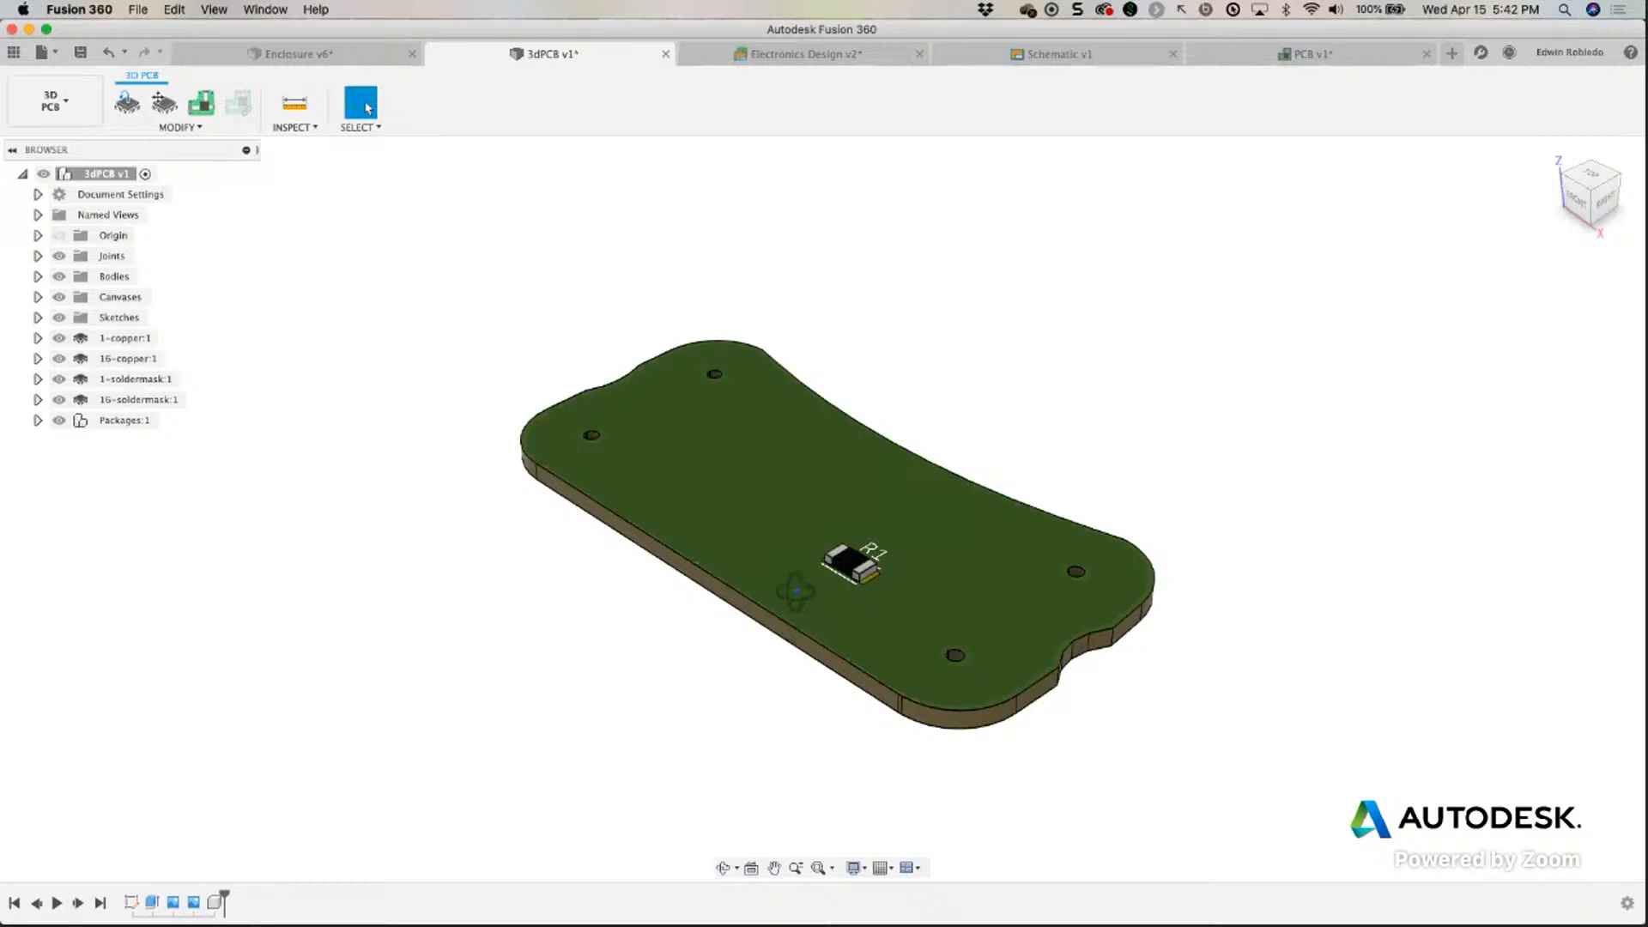
shift+middle_drag(796, 591, 791, 557)
click(1372, 52)
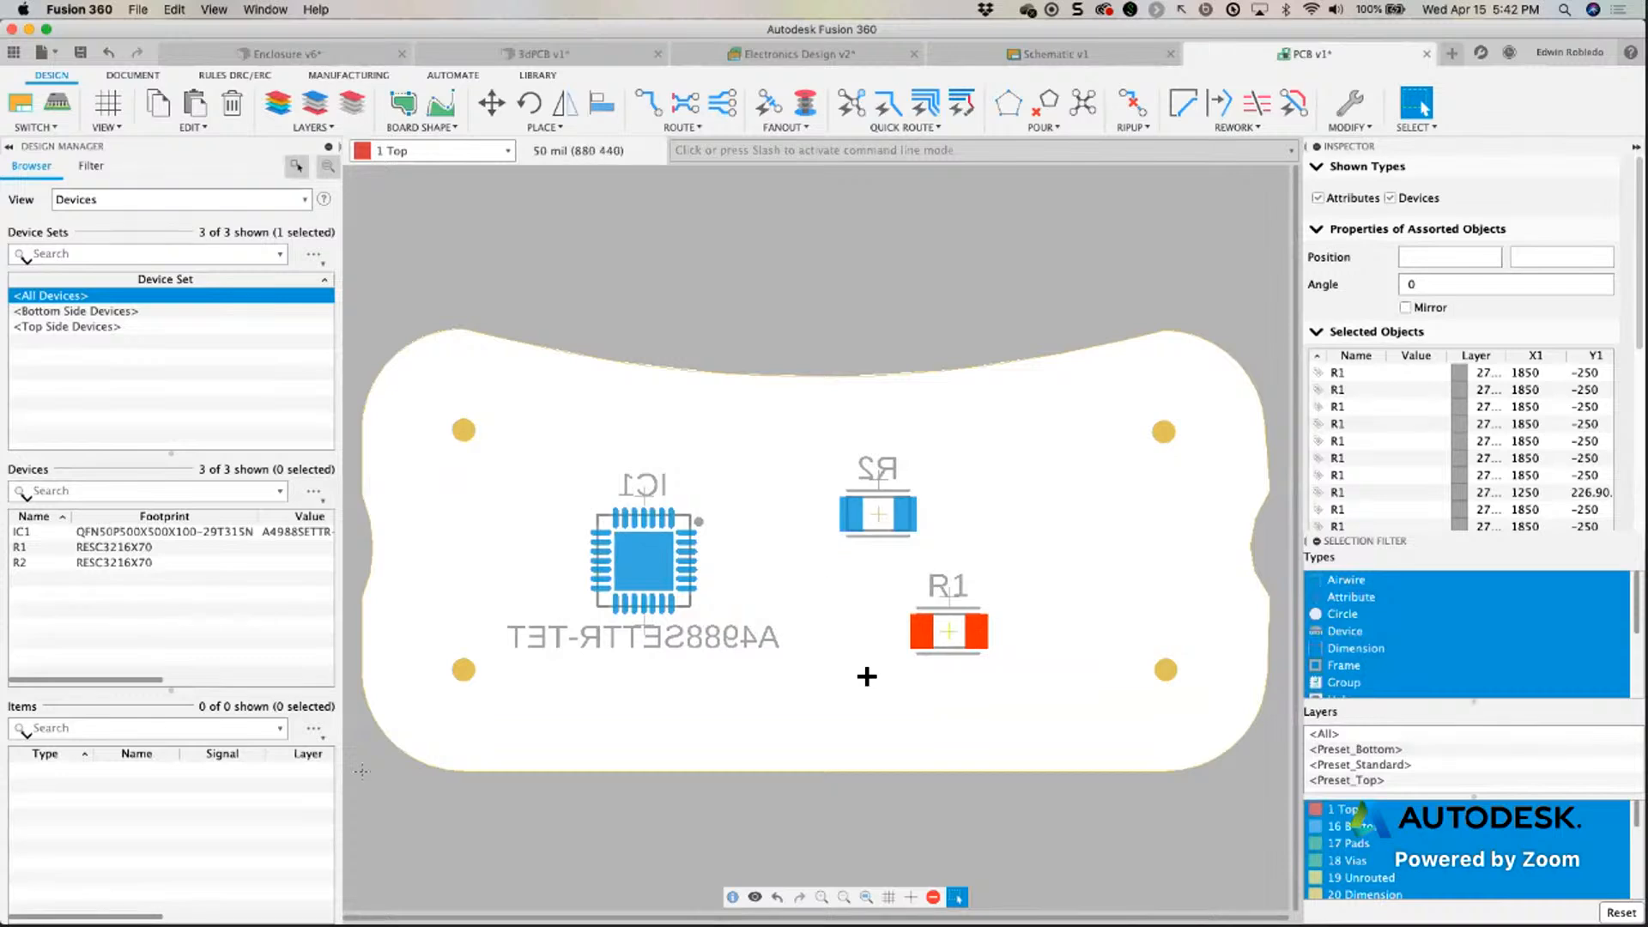
click(575, 54)
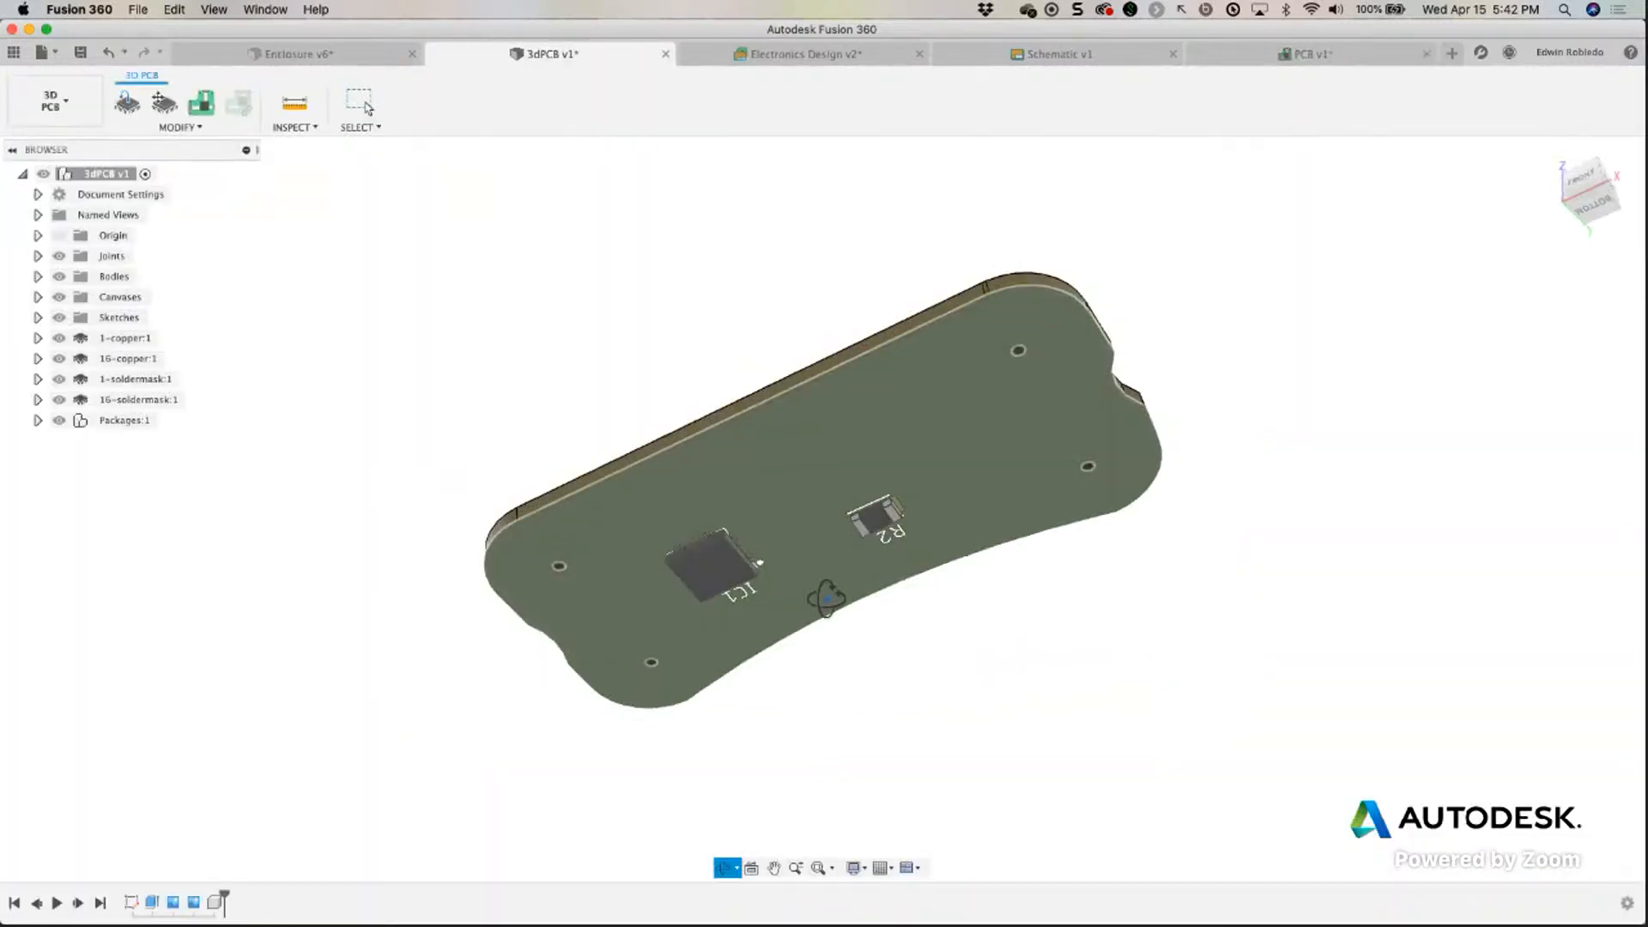
shift+middle_drag(826, 598, 811, 620)
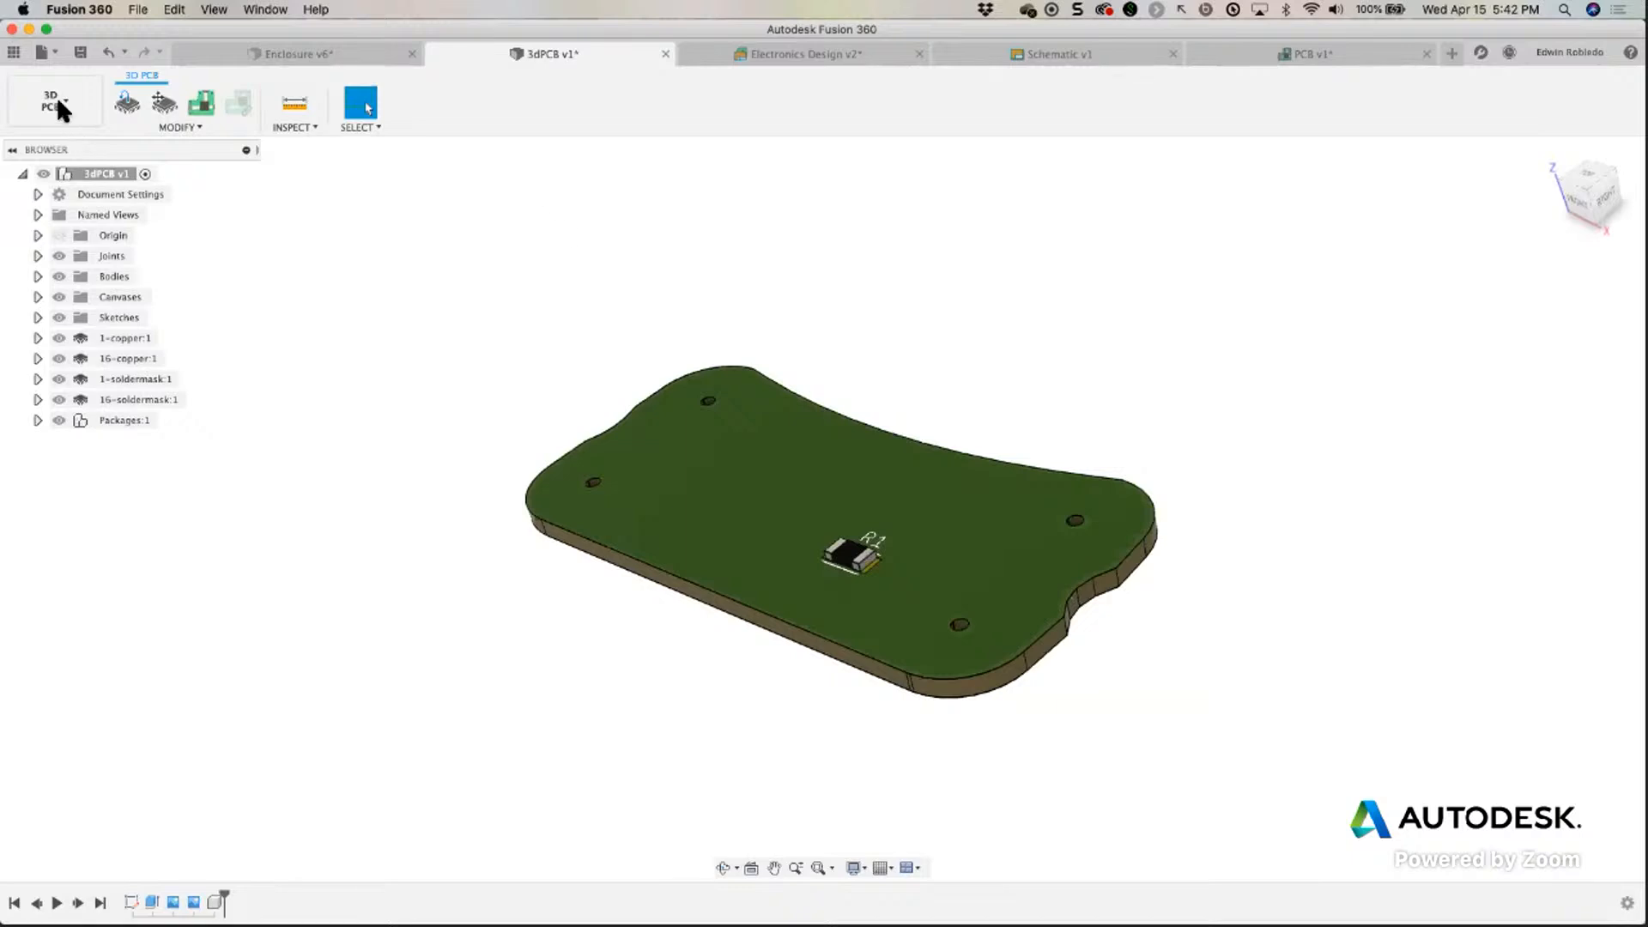
Save the 3dPCB document with the version description User Saved and show the project's files.
click(79, 53)
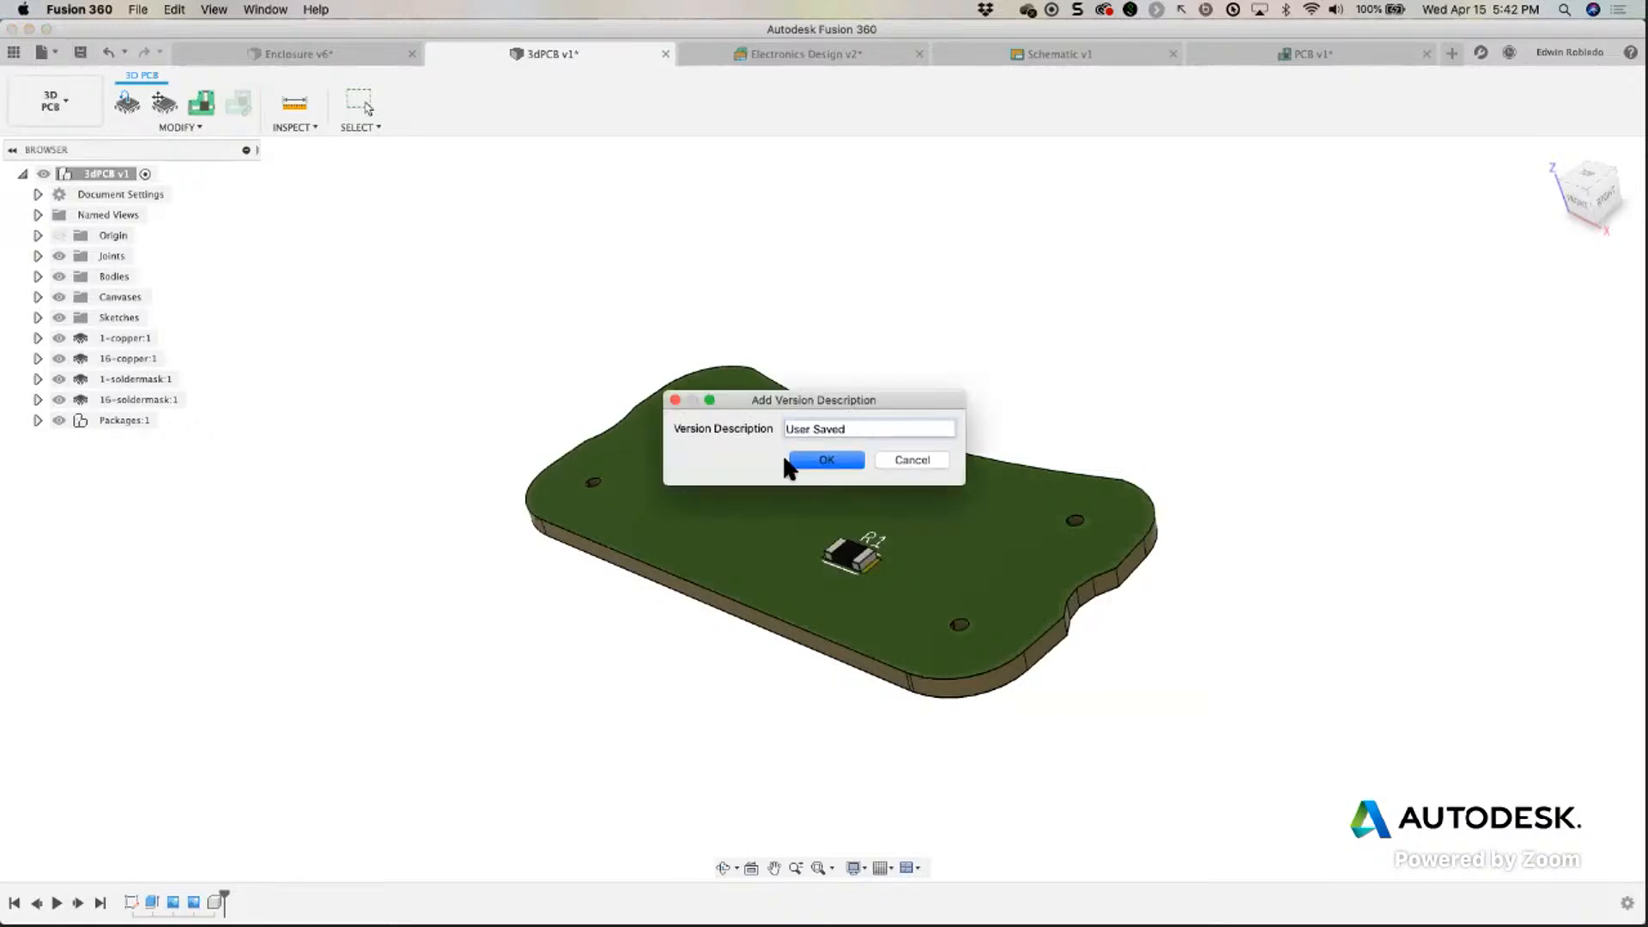
click(791, 459)
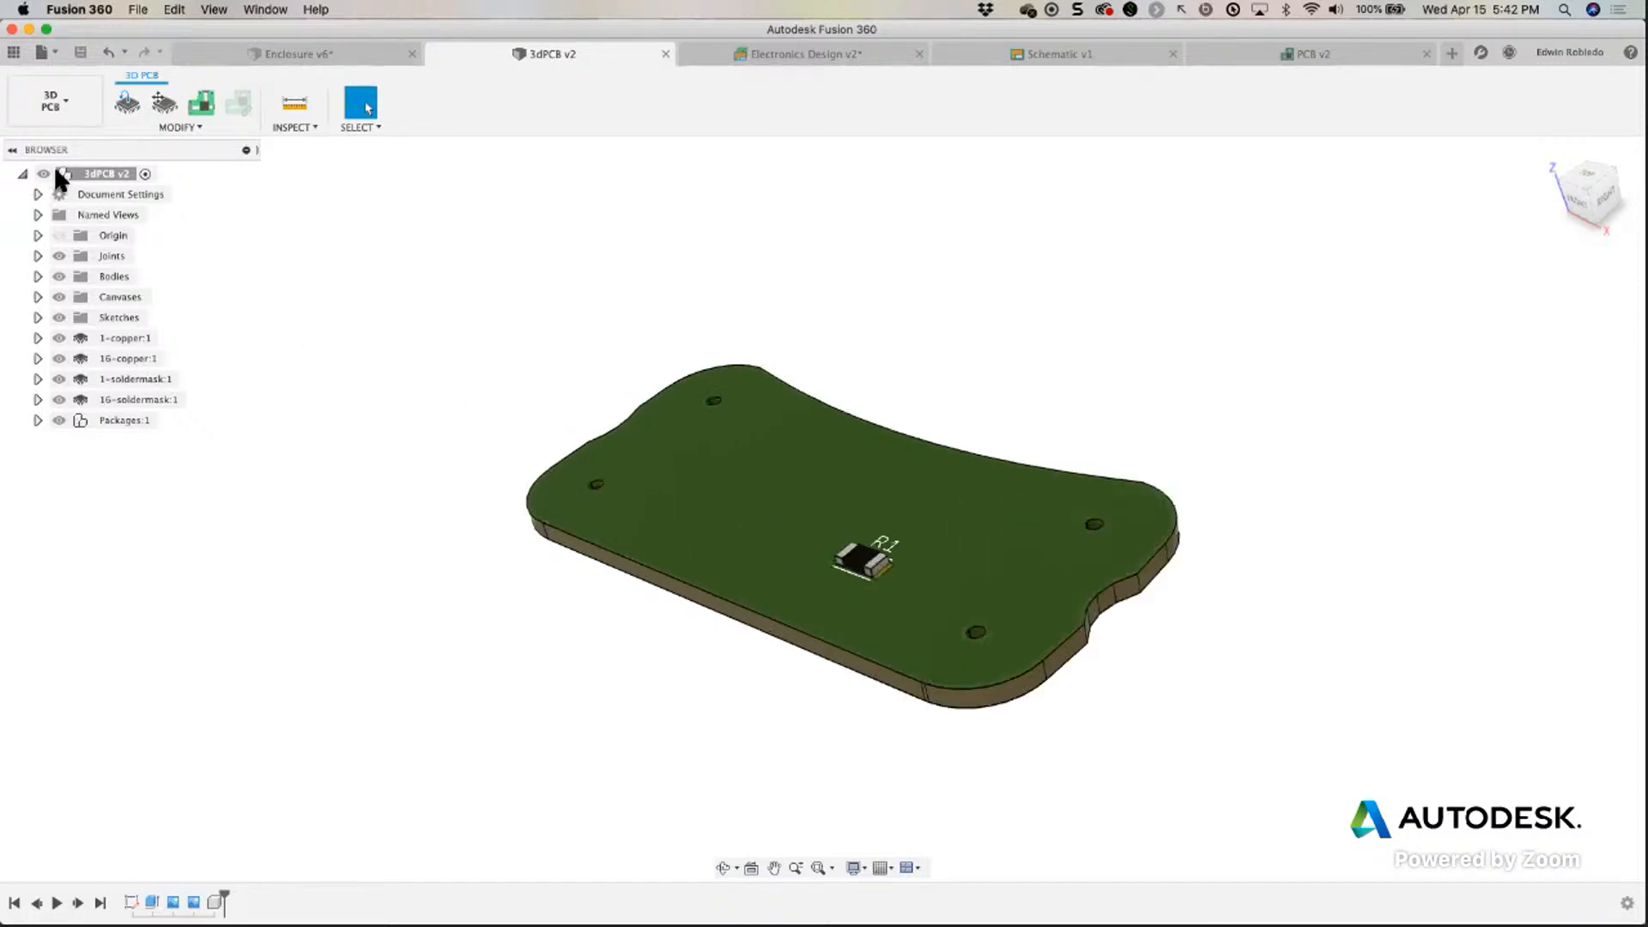
click(14, 53)
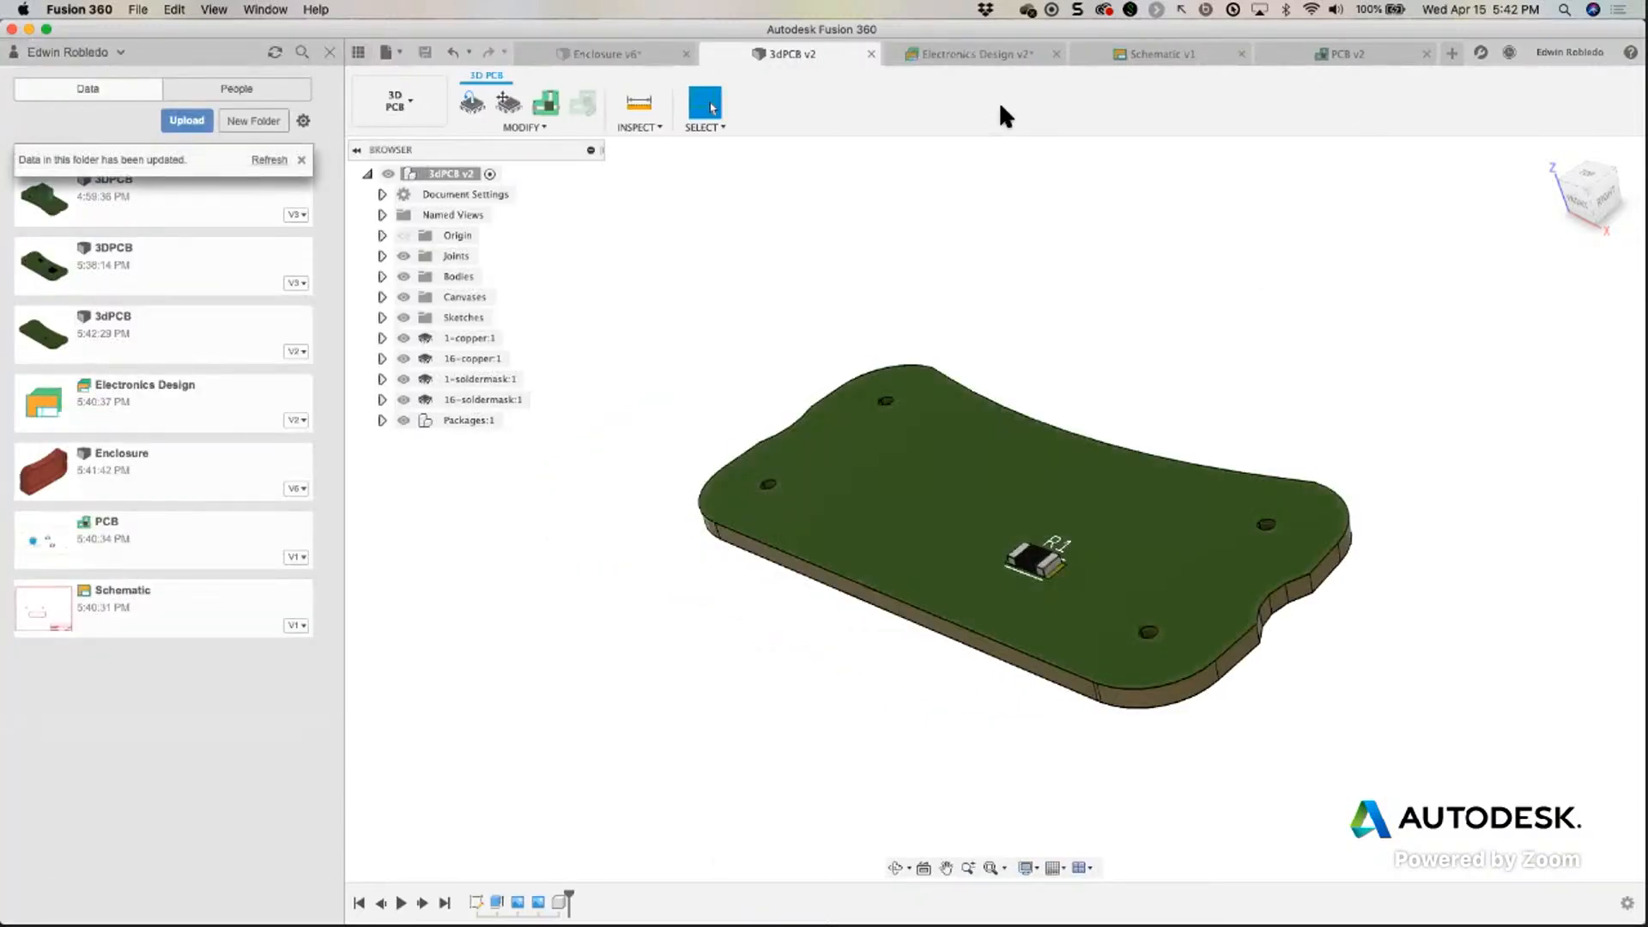
Save the Enclosure design with the version description User Saved, and hide and collapse its sketches.
click(614, 52)
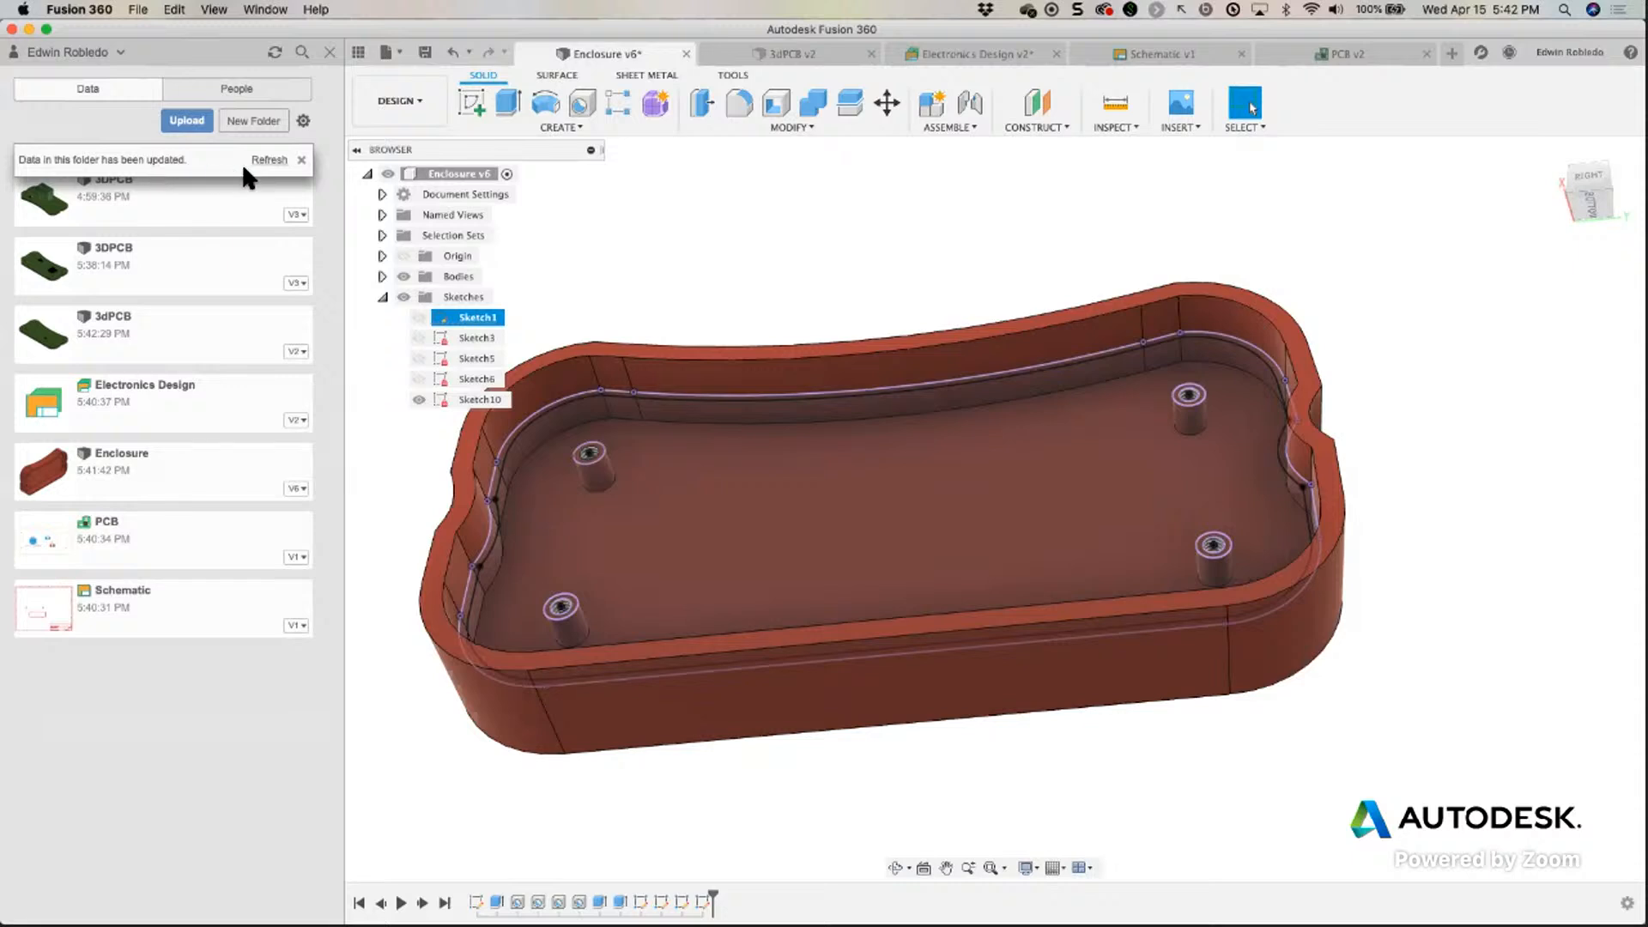
click(424, 52)
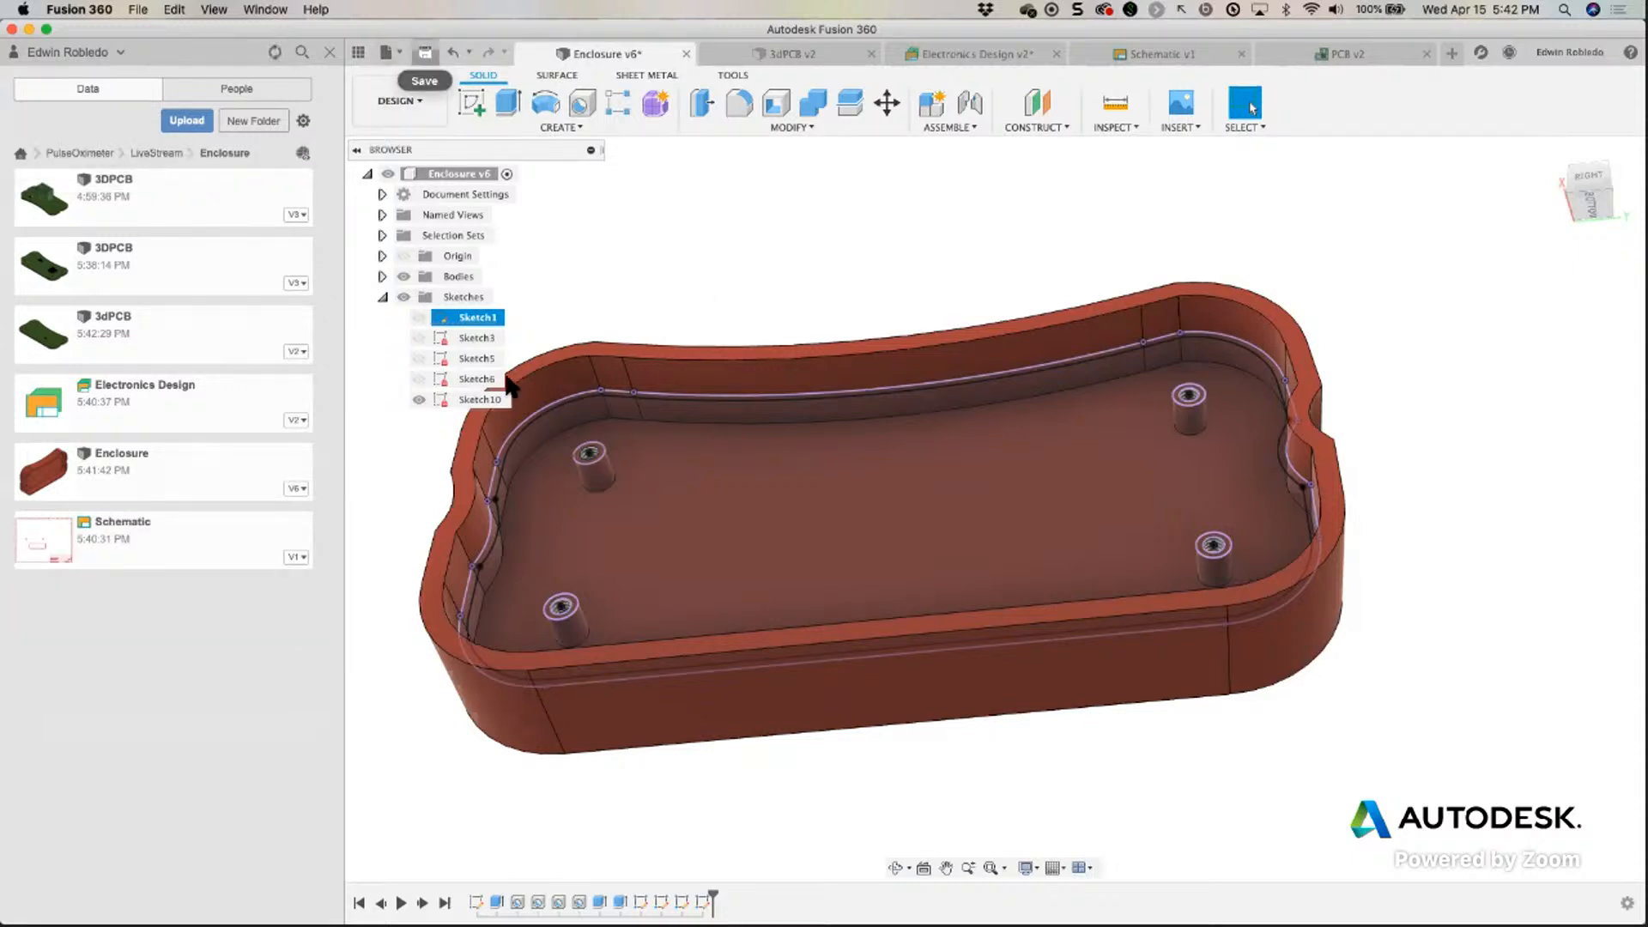
click(825, 460)
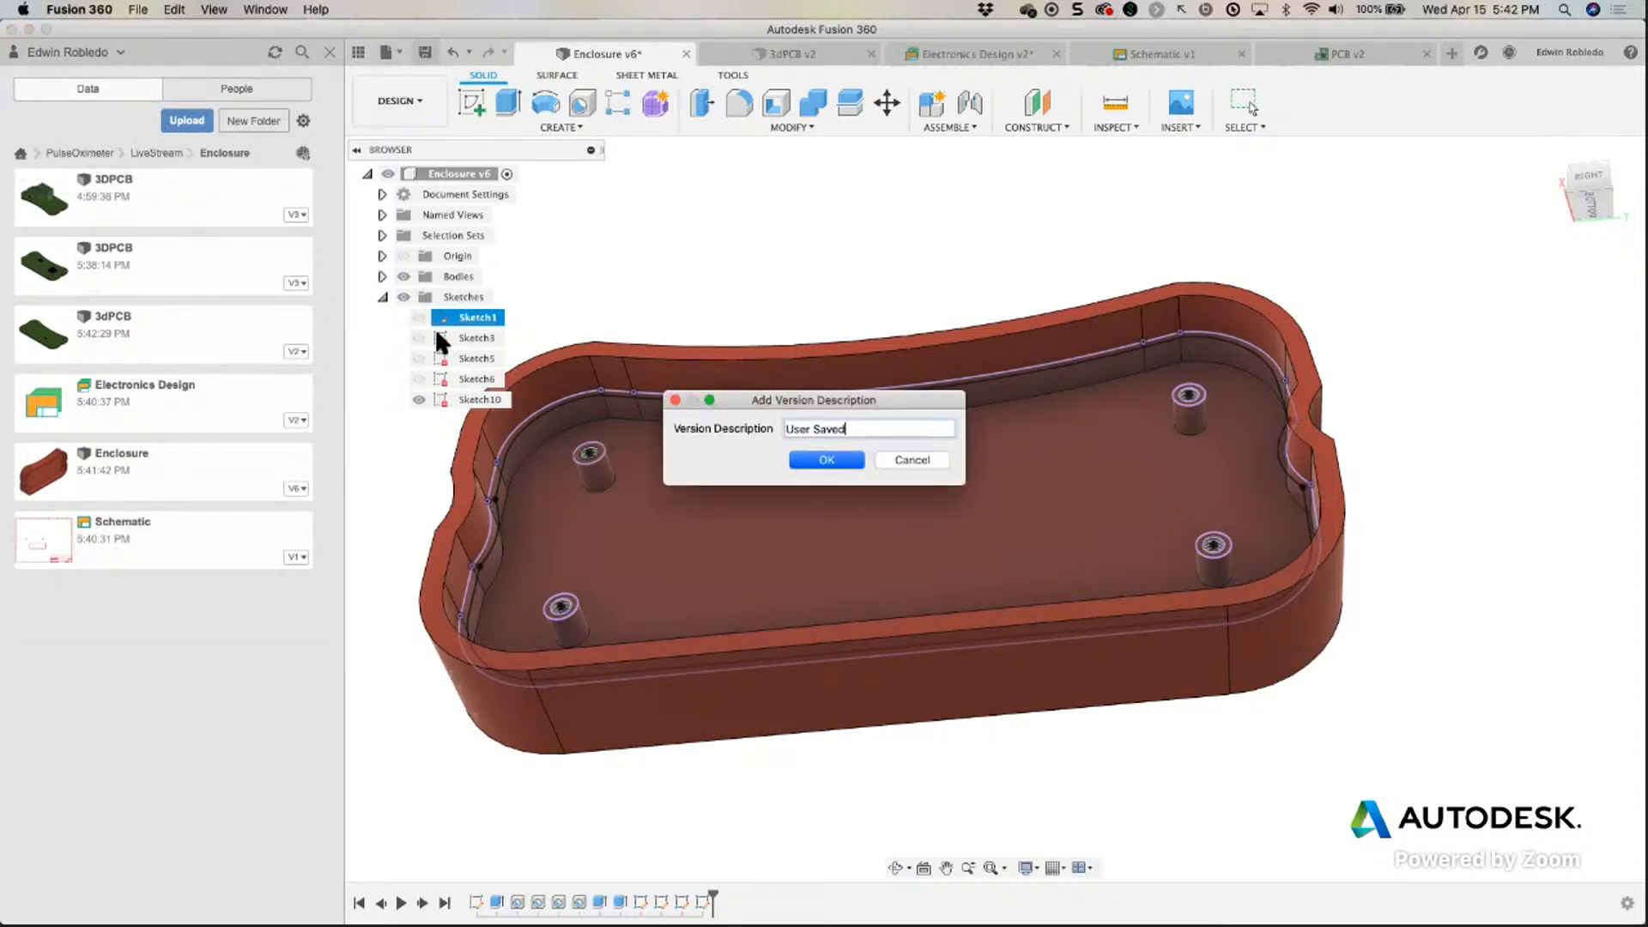
click(402, 298)
click(383, 297)
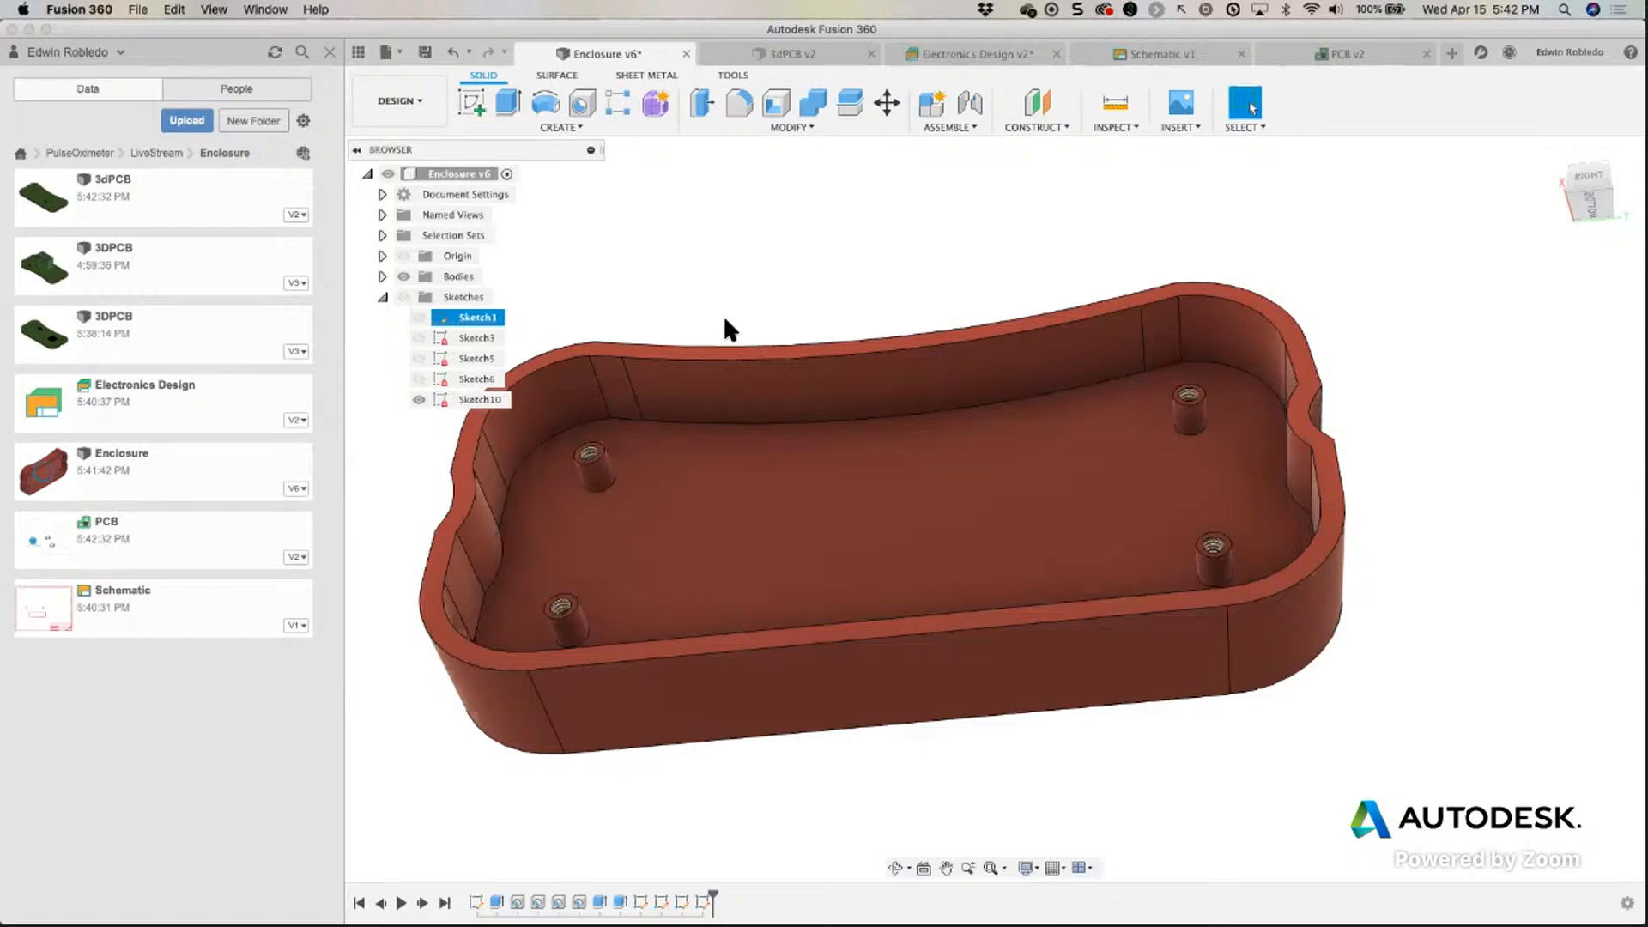
Insert the 3DPCB saved at 5:38:14 PM into the Enclosure design.
shift+middle_drag(918, 376, 991, 382)
scroll(989, 378, down, 4)
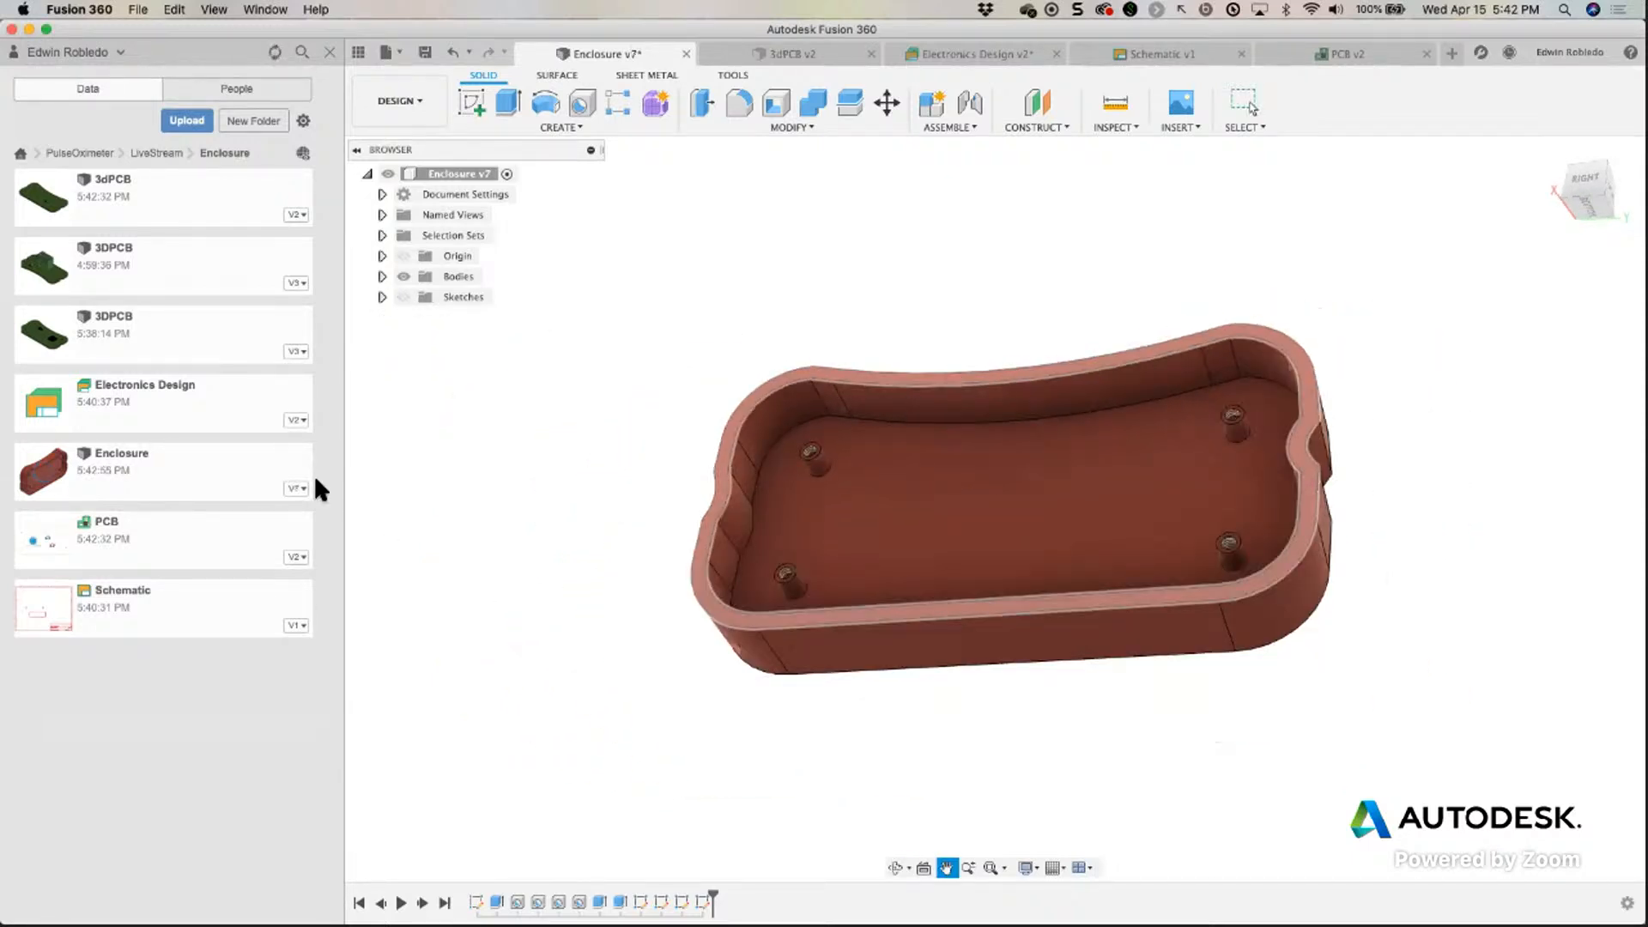
right_click(141, 344)
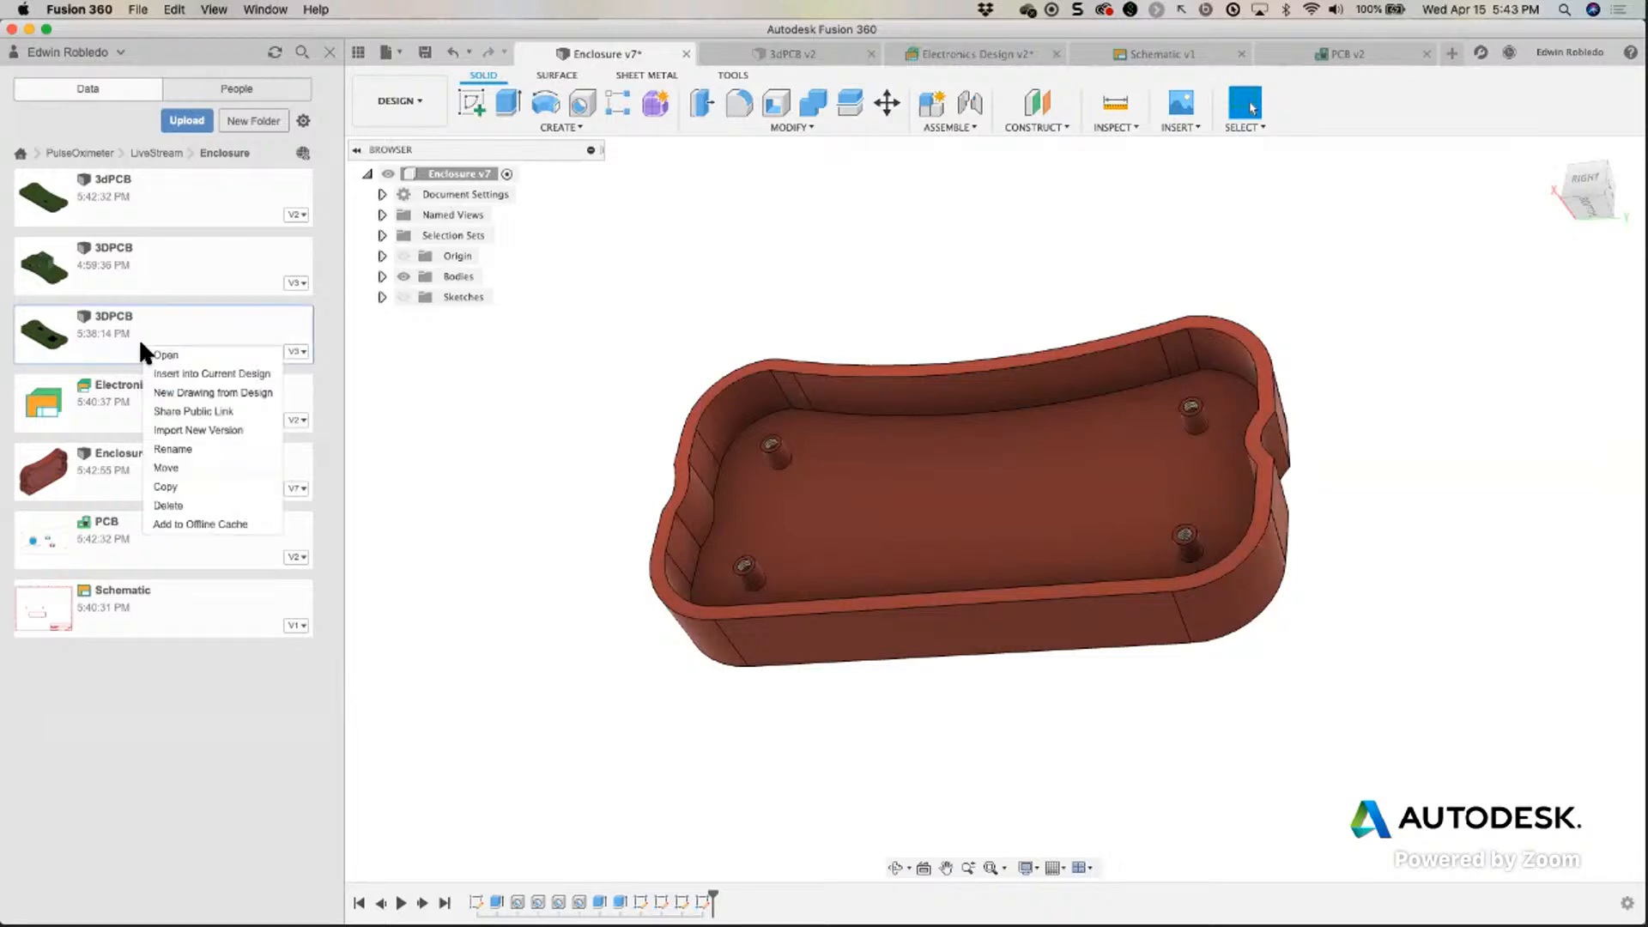
click(251, 374)
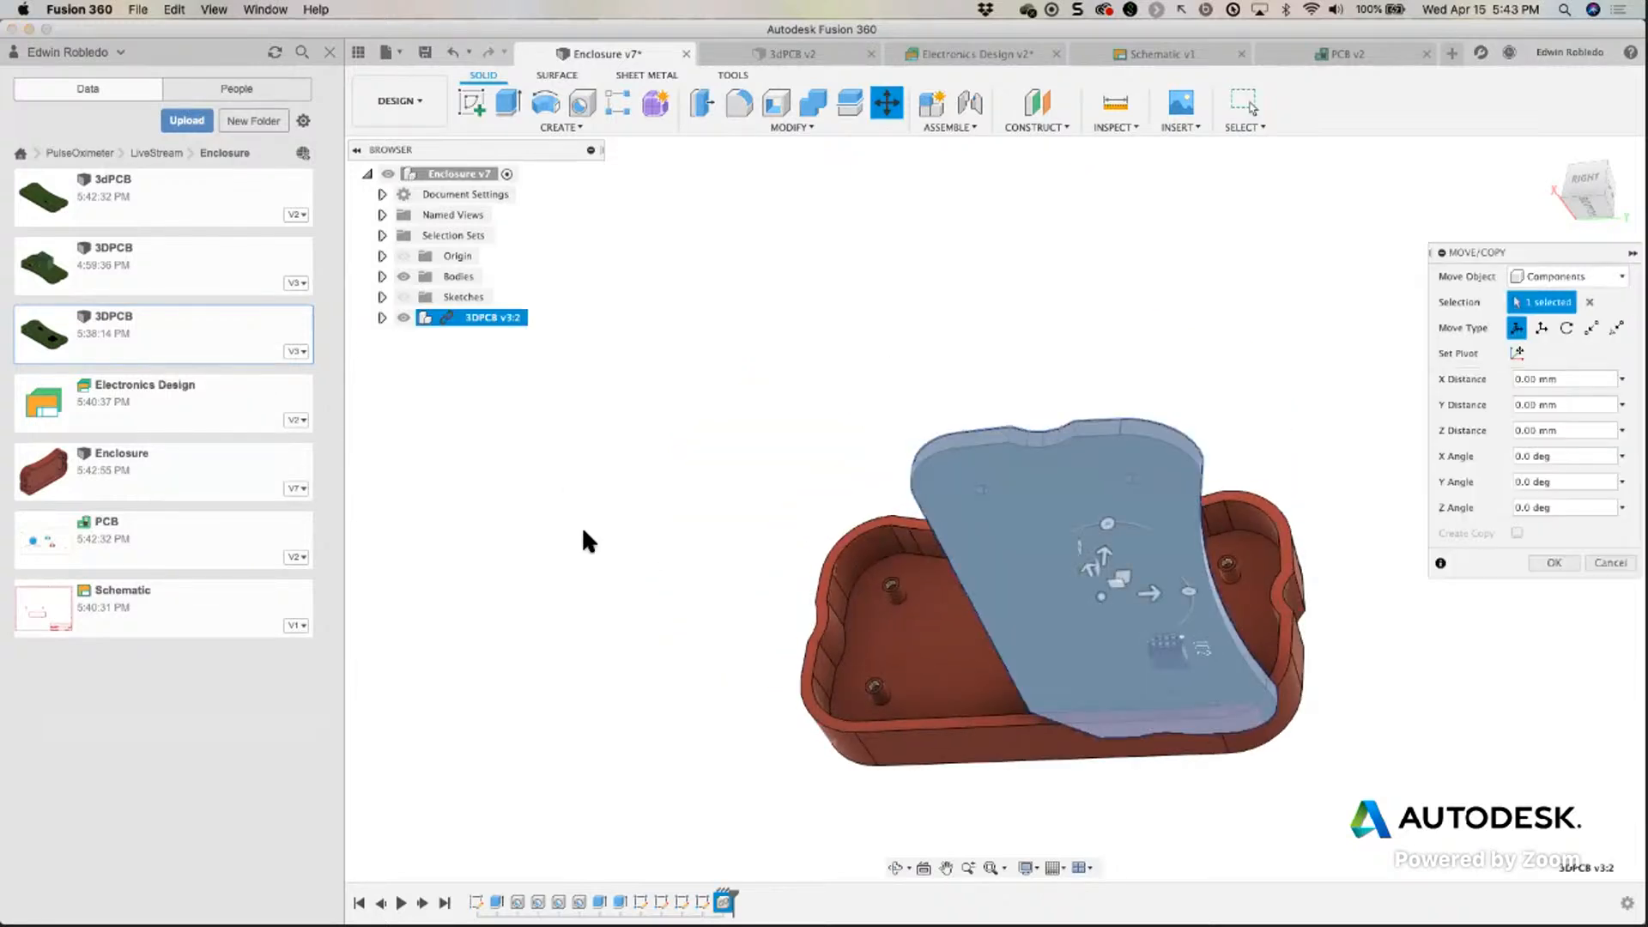
Rotate the inserted board -90 degrees about Z and 90 degrees about X so it lies parallel to the enclosure floor.
scroll(580, 525, down, 3)
scroll(581, 525, up, 5)
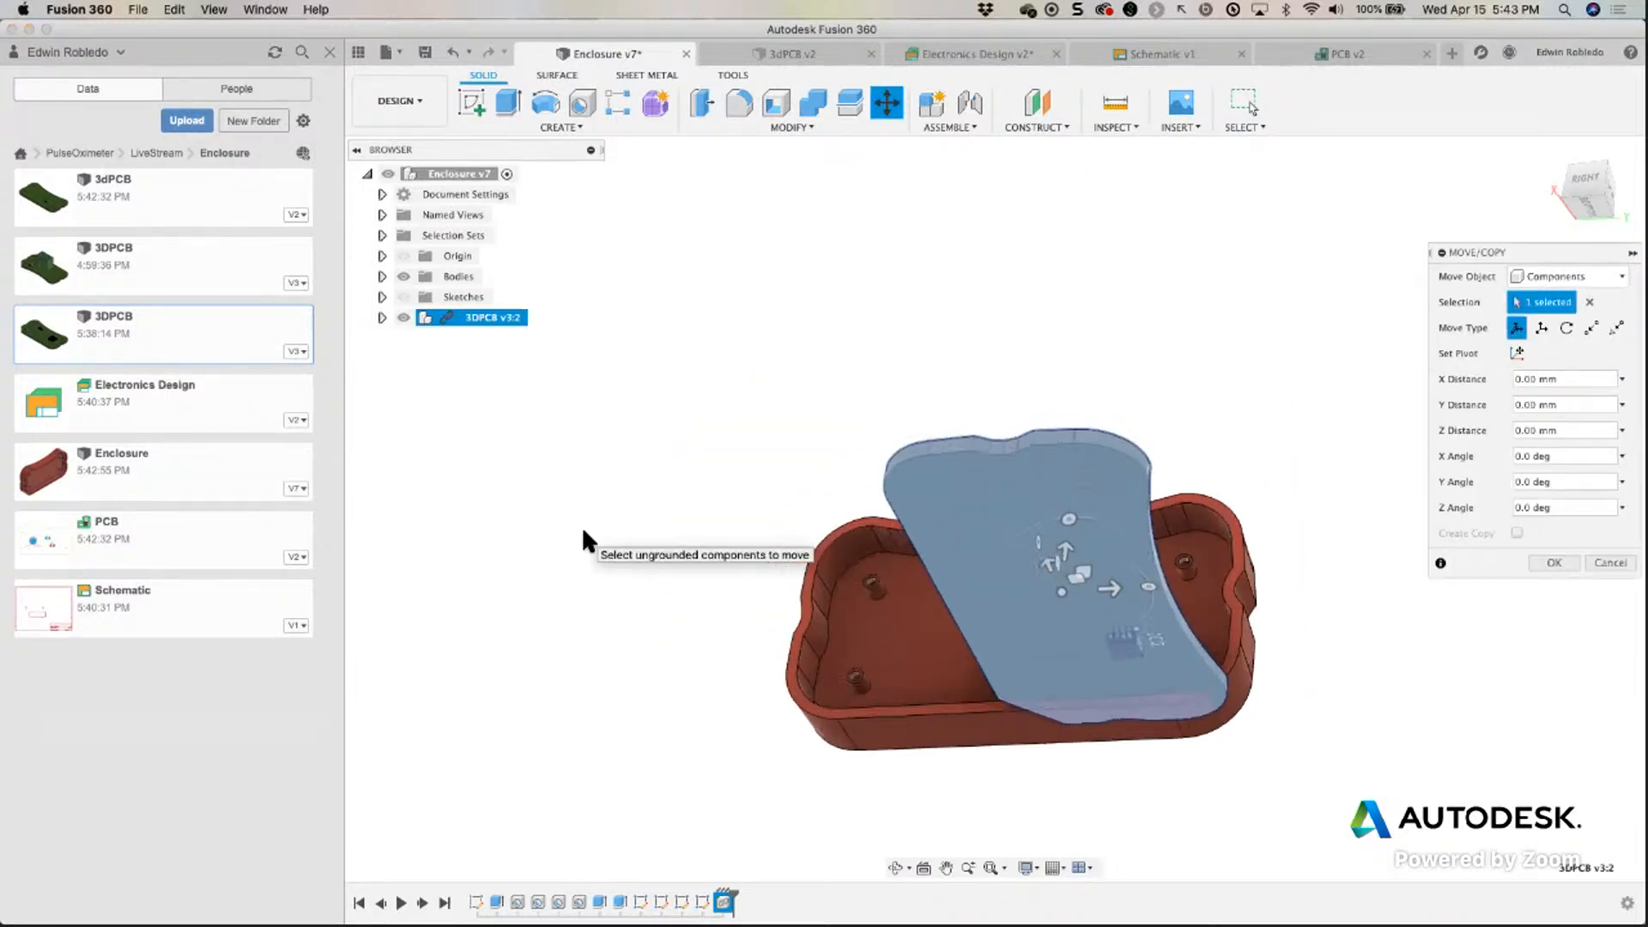
shift+middle_drag(644, 632, 523, 519)
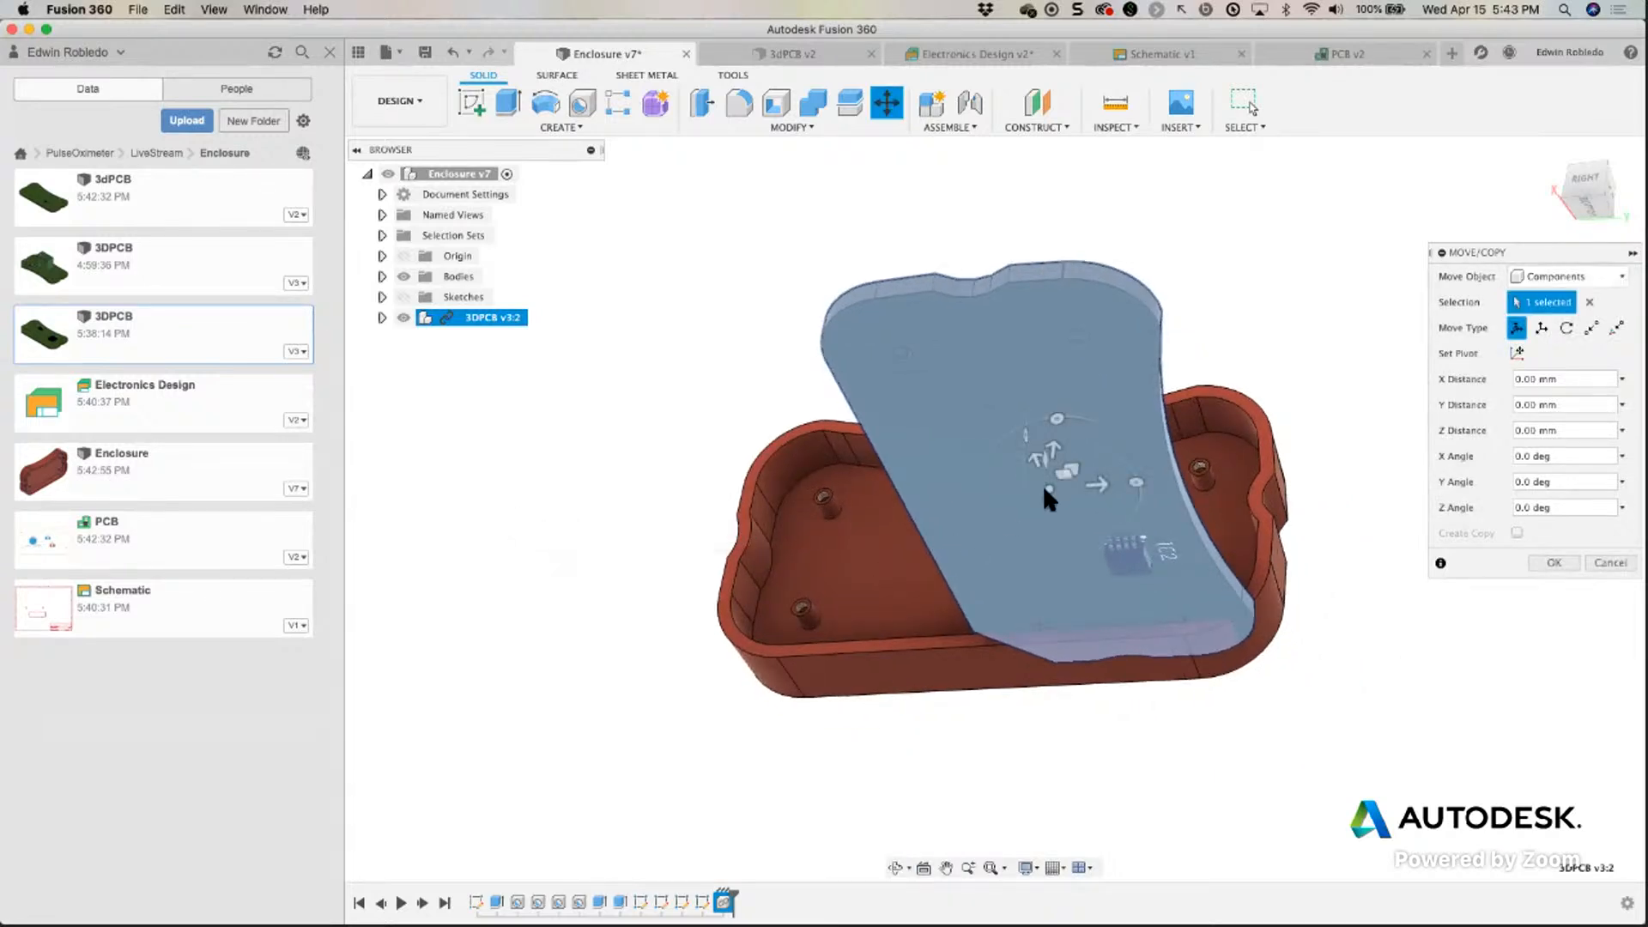
drag(1135, 483, 1021, 428)
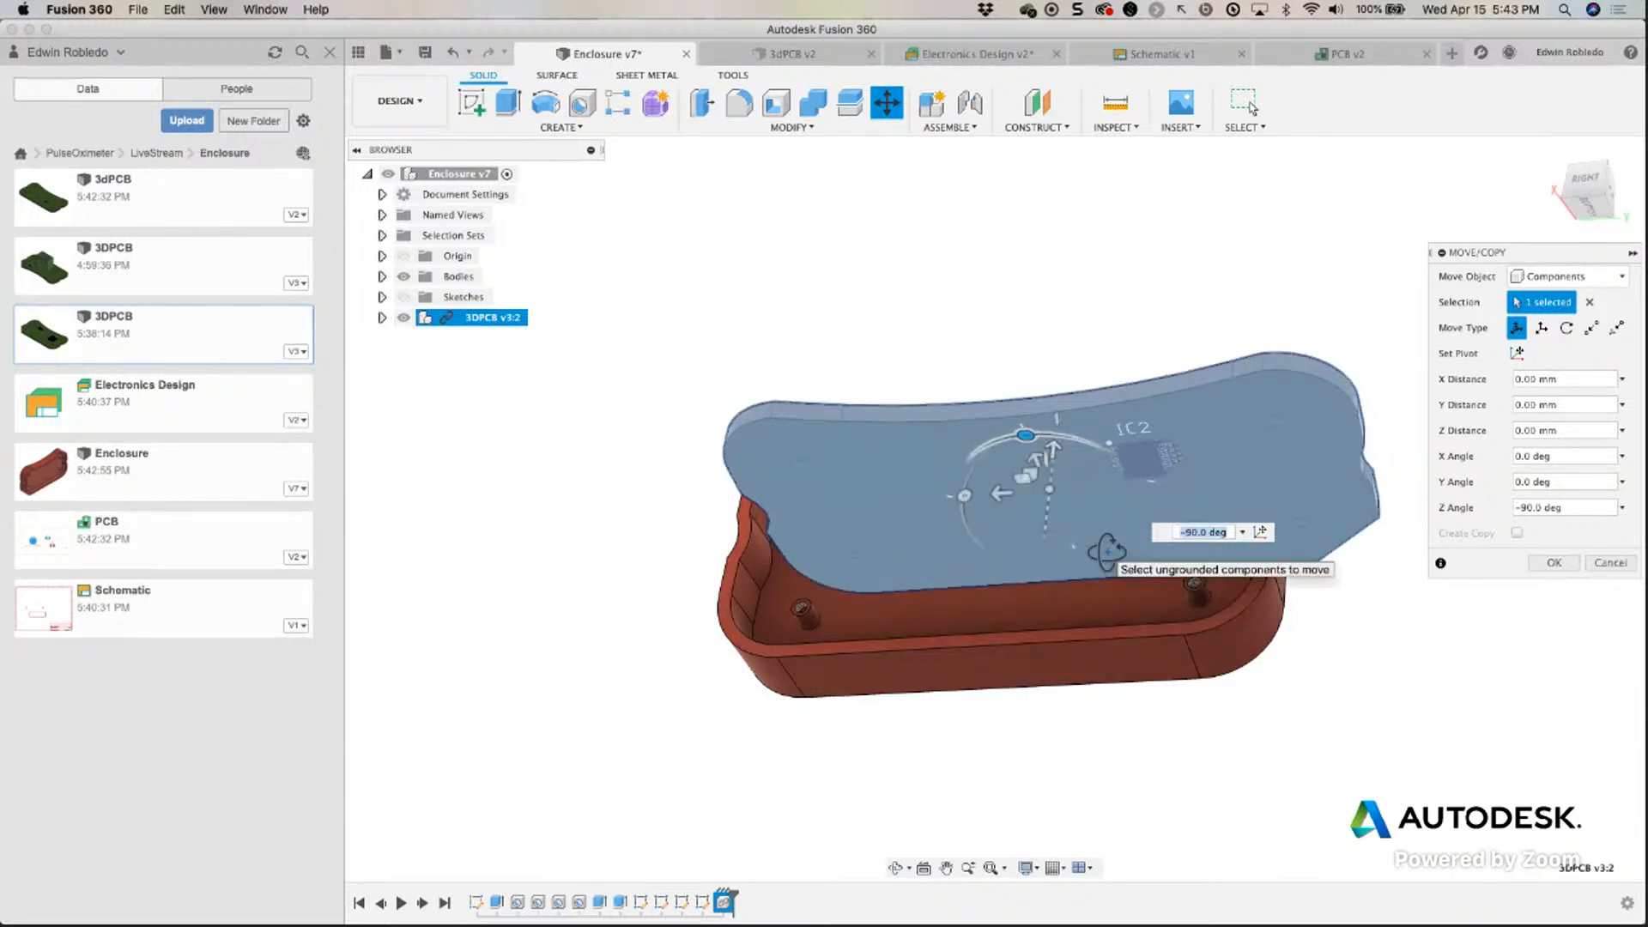
mouse_move(1001, 570)
shift+middle_down()
mouse_move(1002, 591)
mouse_move(997, 577)
shift+middle_up()
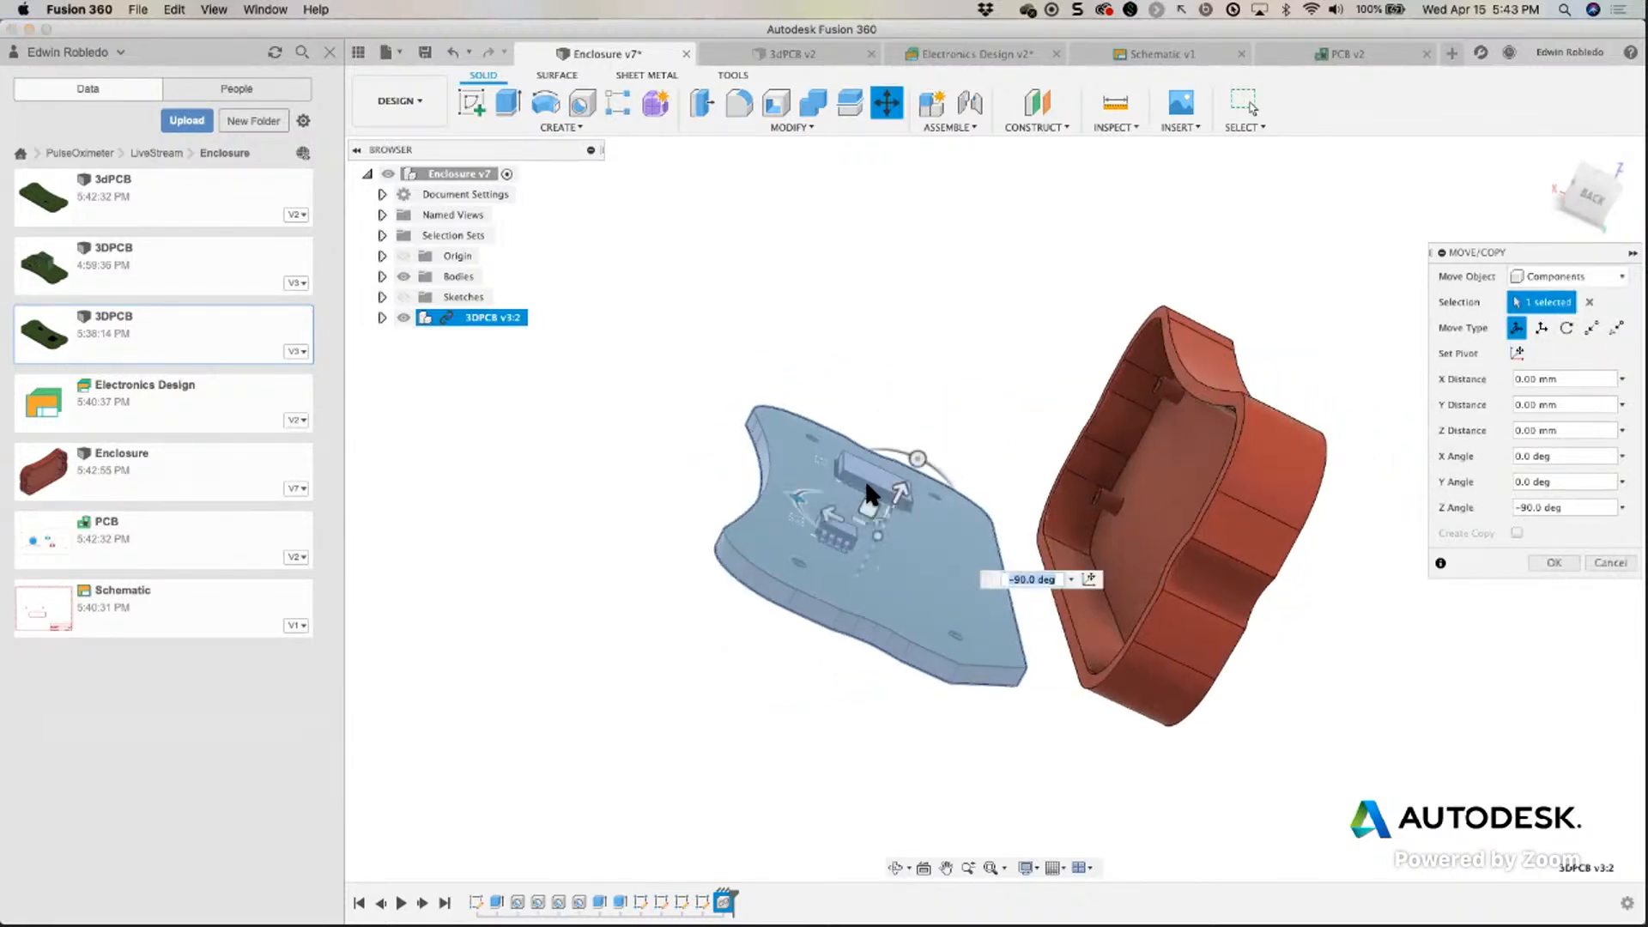
drag(918, 459, 980, 563)
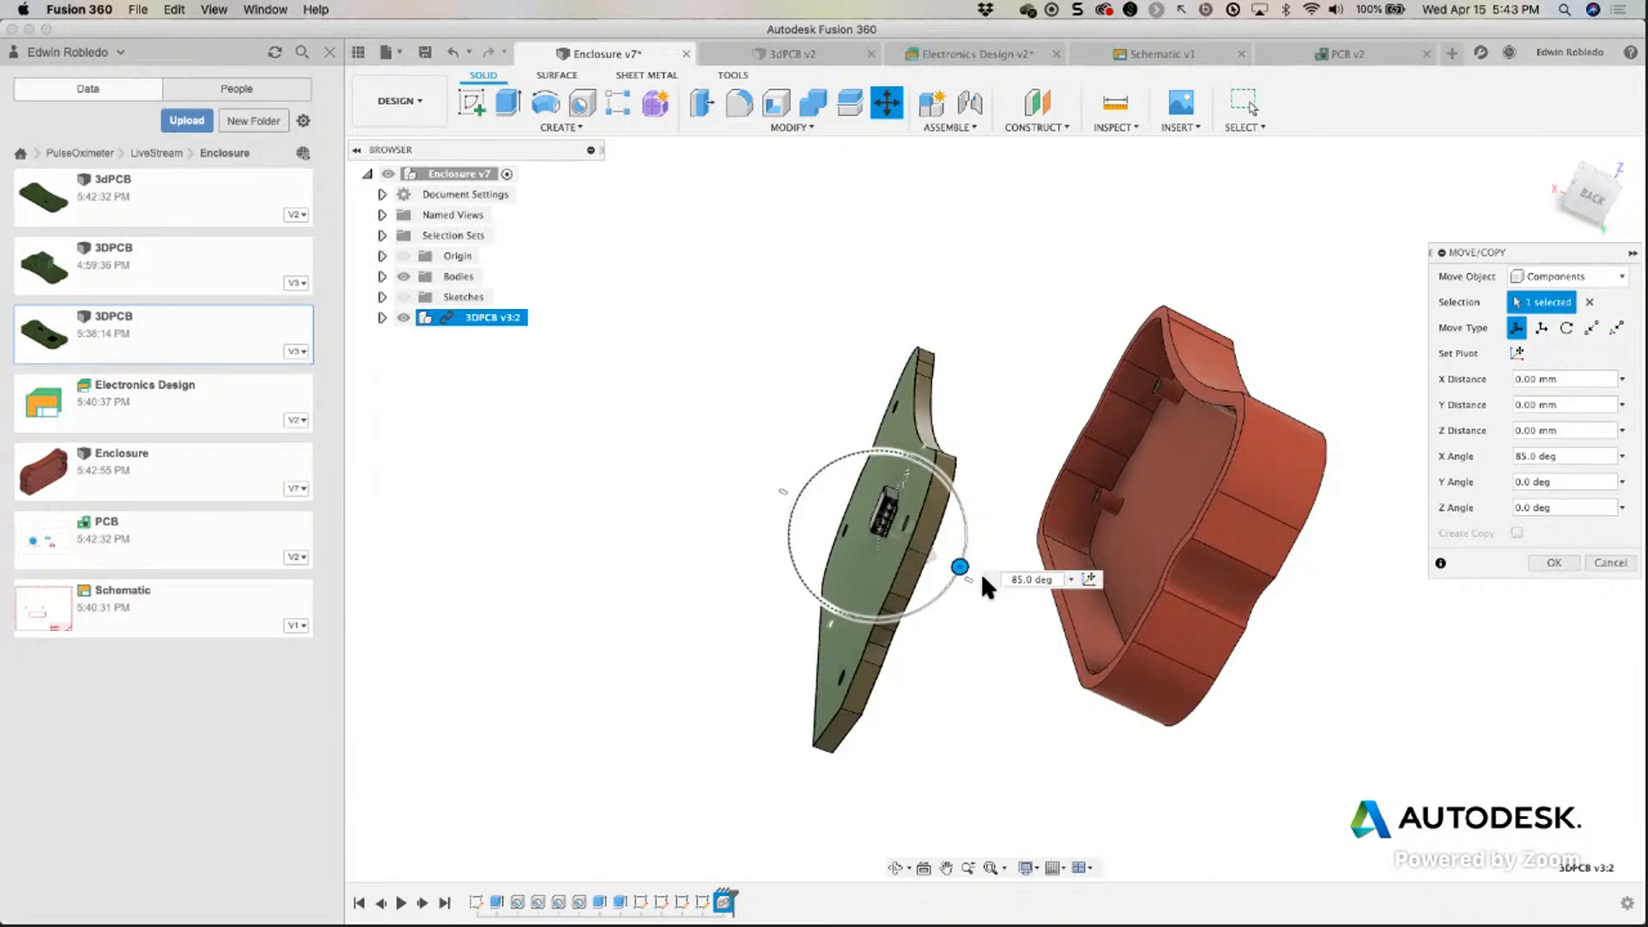
drag(981, 573, 984, 579)
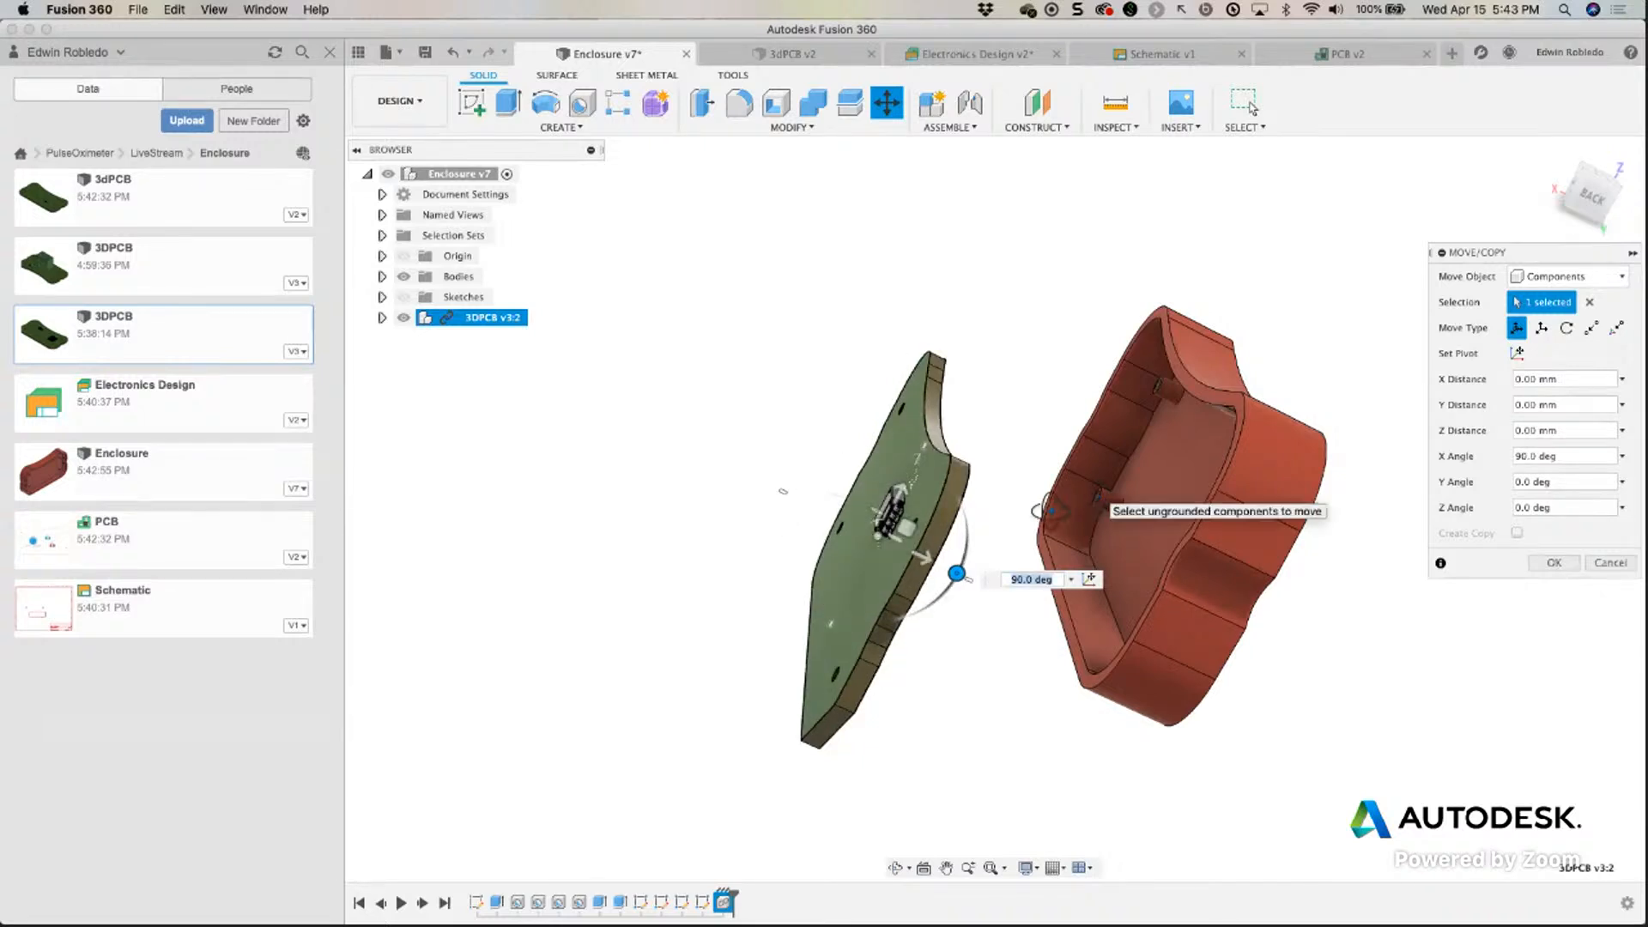
mouse_move(1050, 511)
shift+middle_down()
mouse_move(1026, 526)
mouse_move(1060, 538)
shift+middle_up()
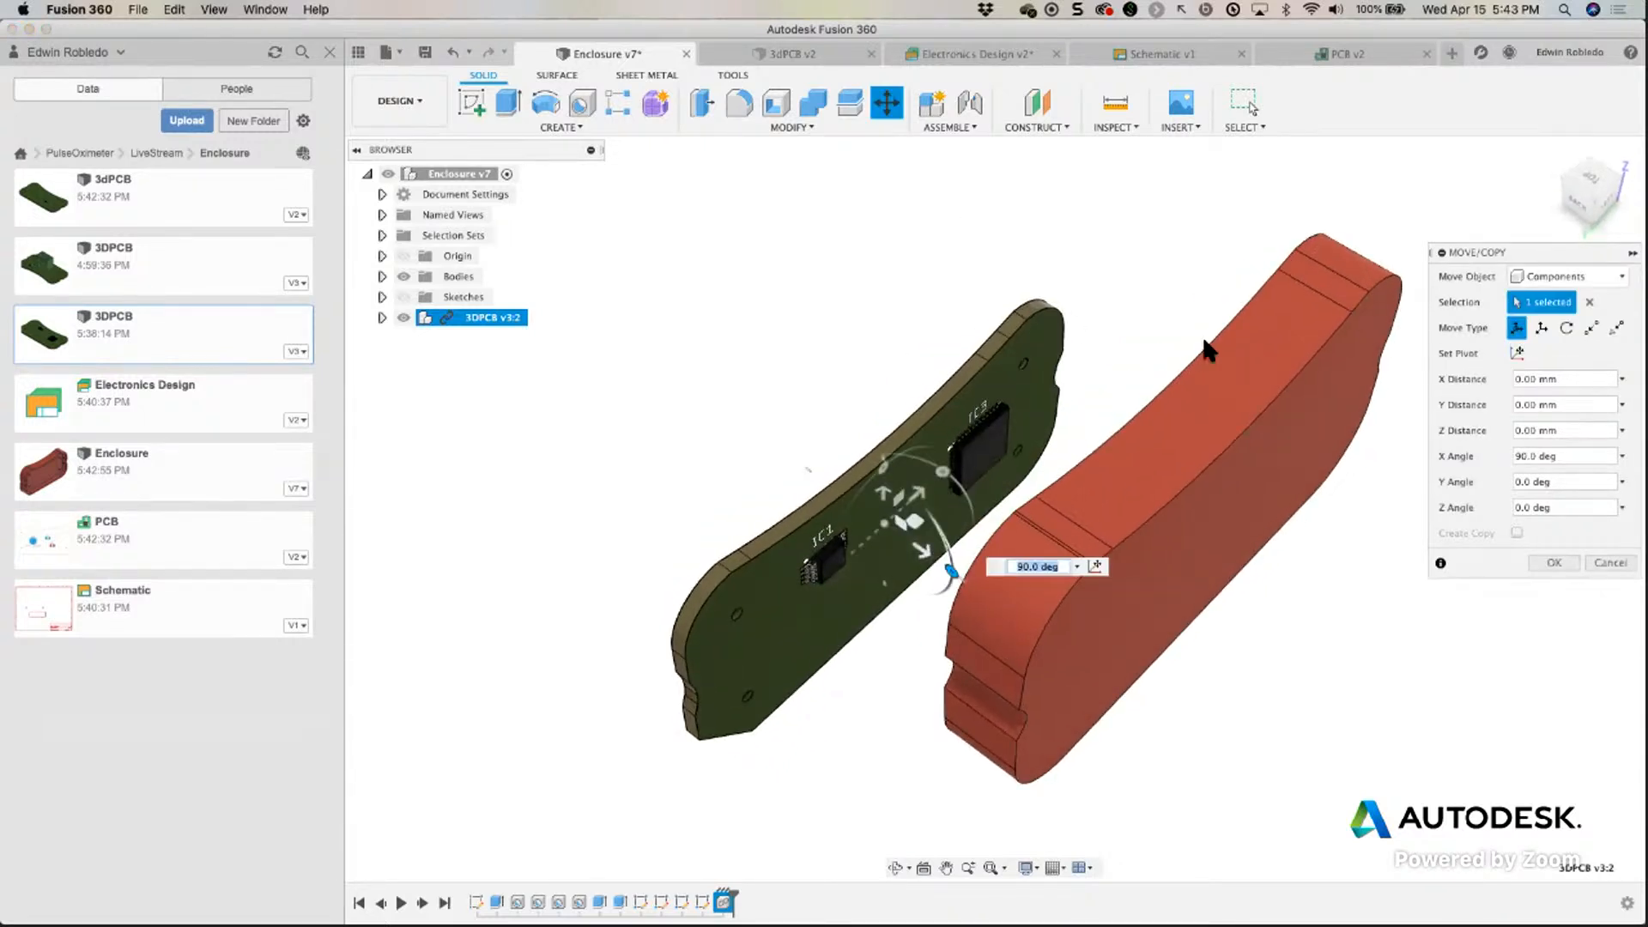
click(1553, 563)
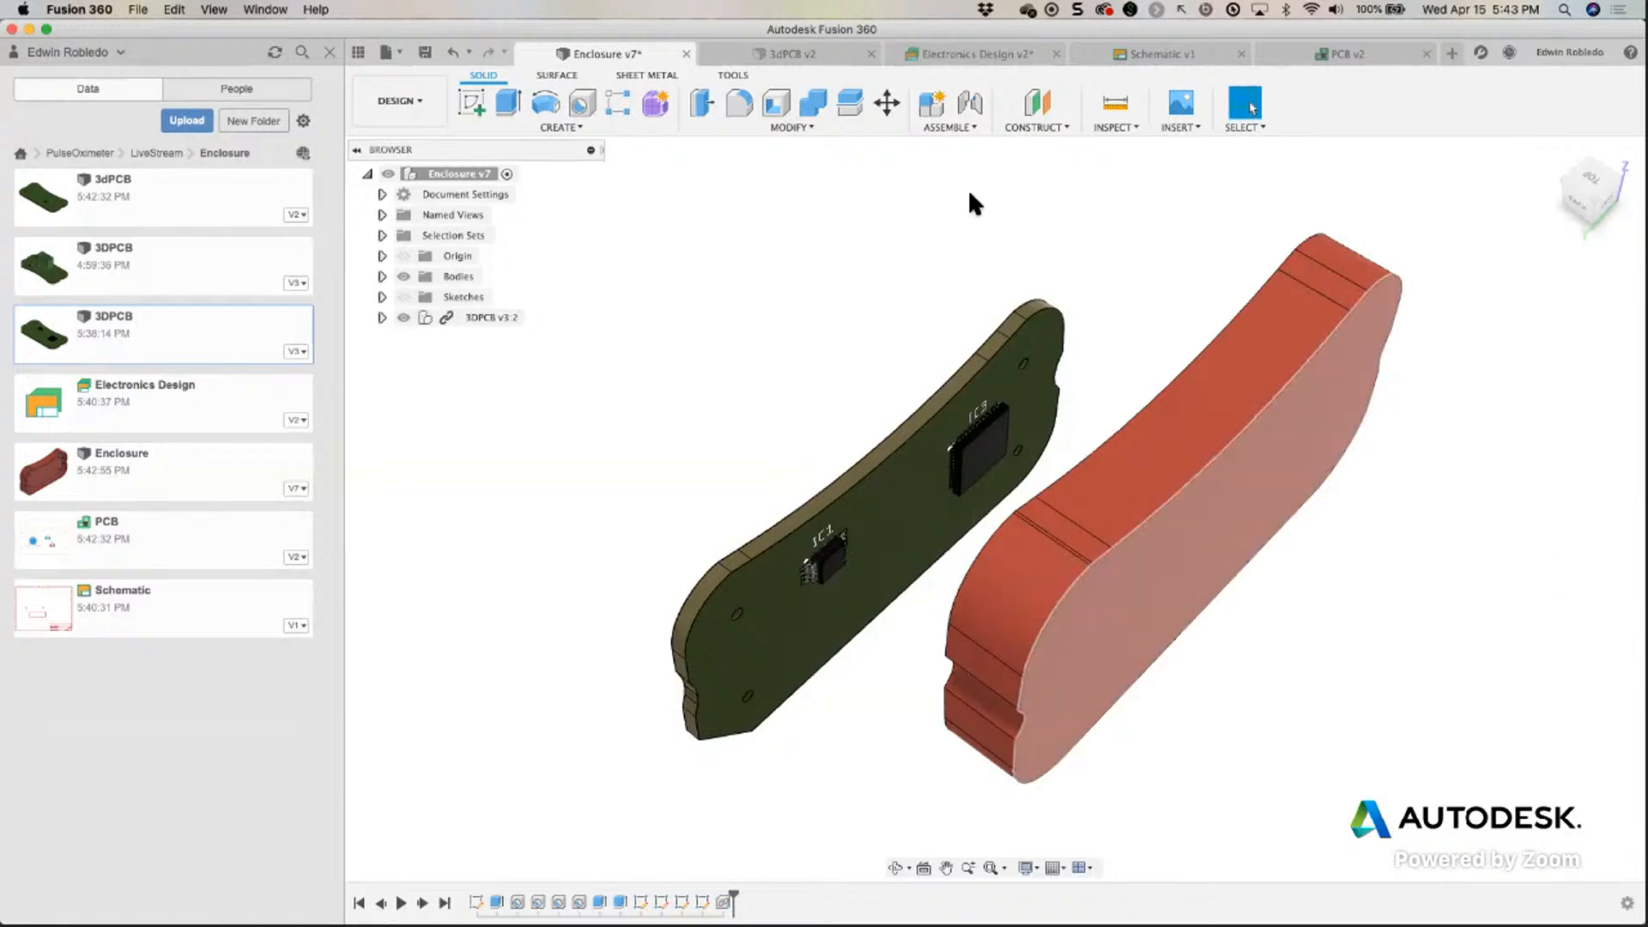
Join the board to the enclosure by snapping a mounting hole beside IC3 to the matching standoff, with a -90 degree alignment angle and zero offsets.
click(944, 128)
click(932, 163)
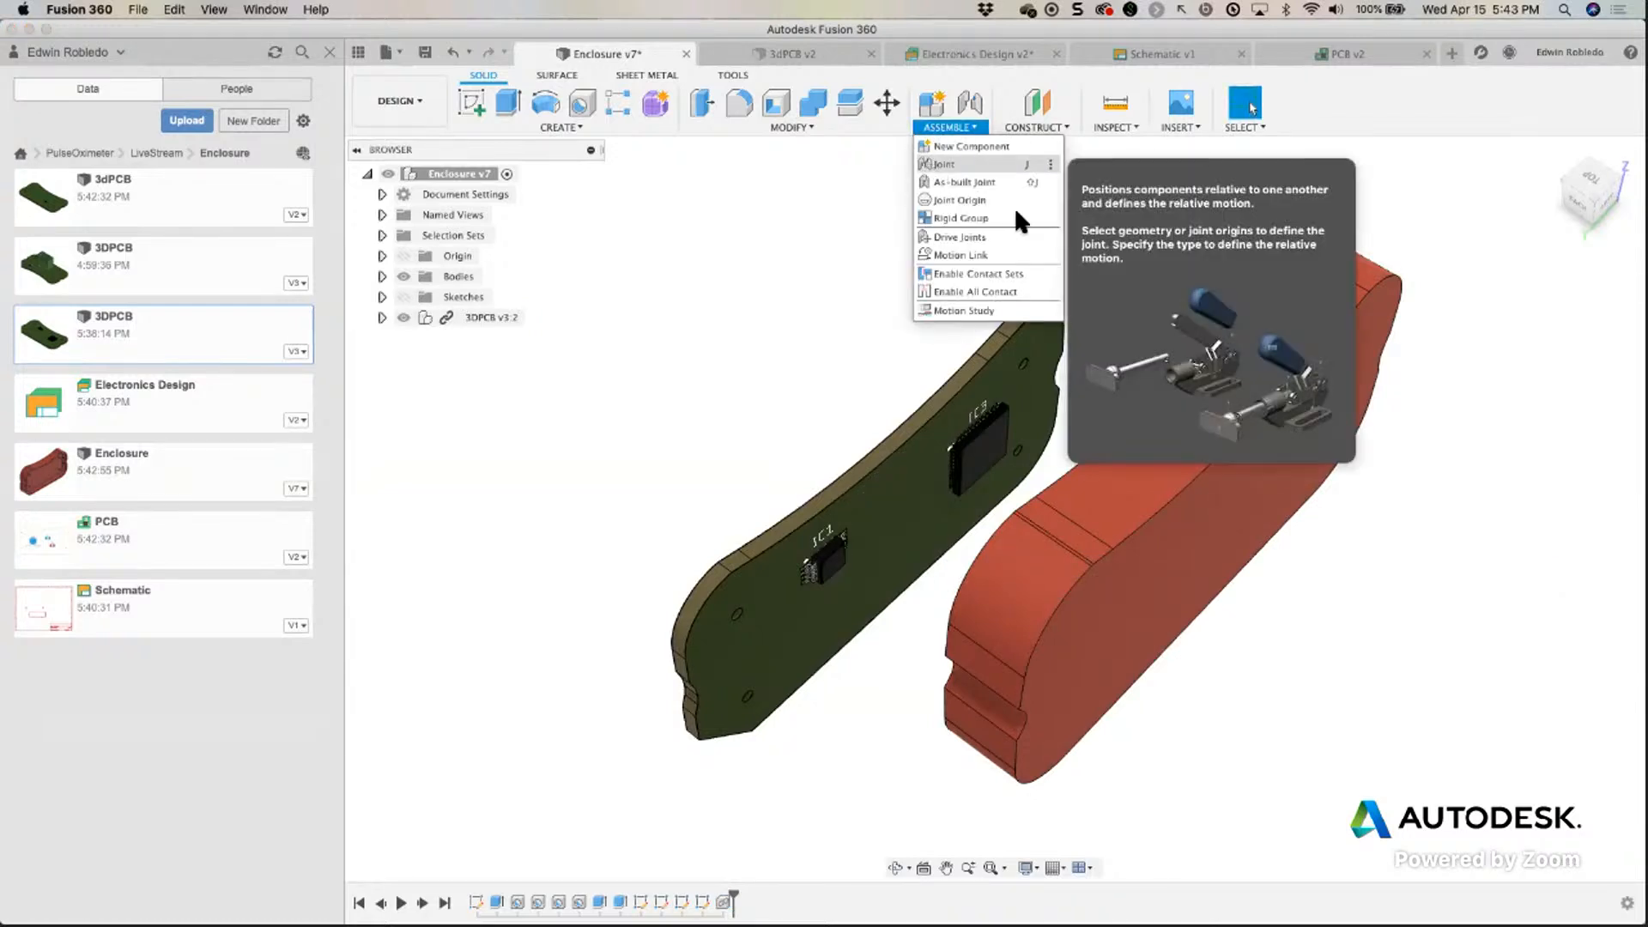
scroll(1031, 371, up, 8)
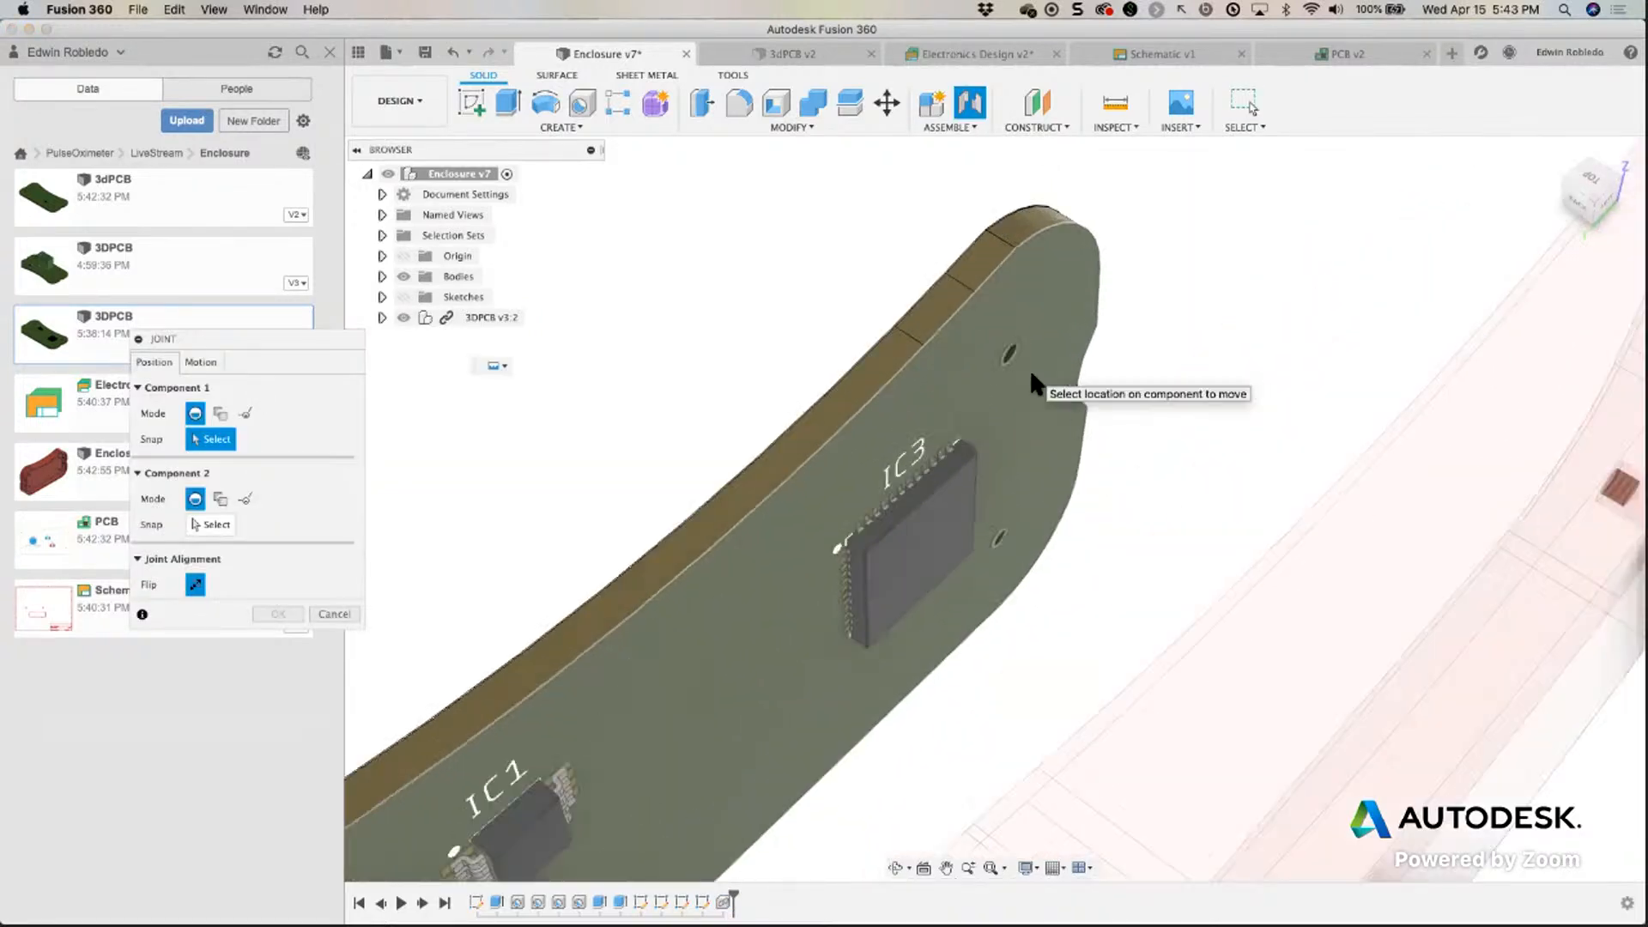
click(992, 342)
shift+middle_drag(952, 331, 976, 333)
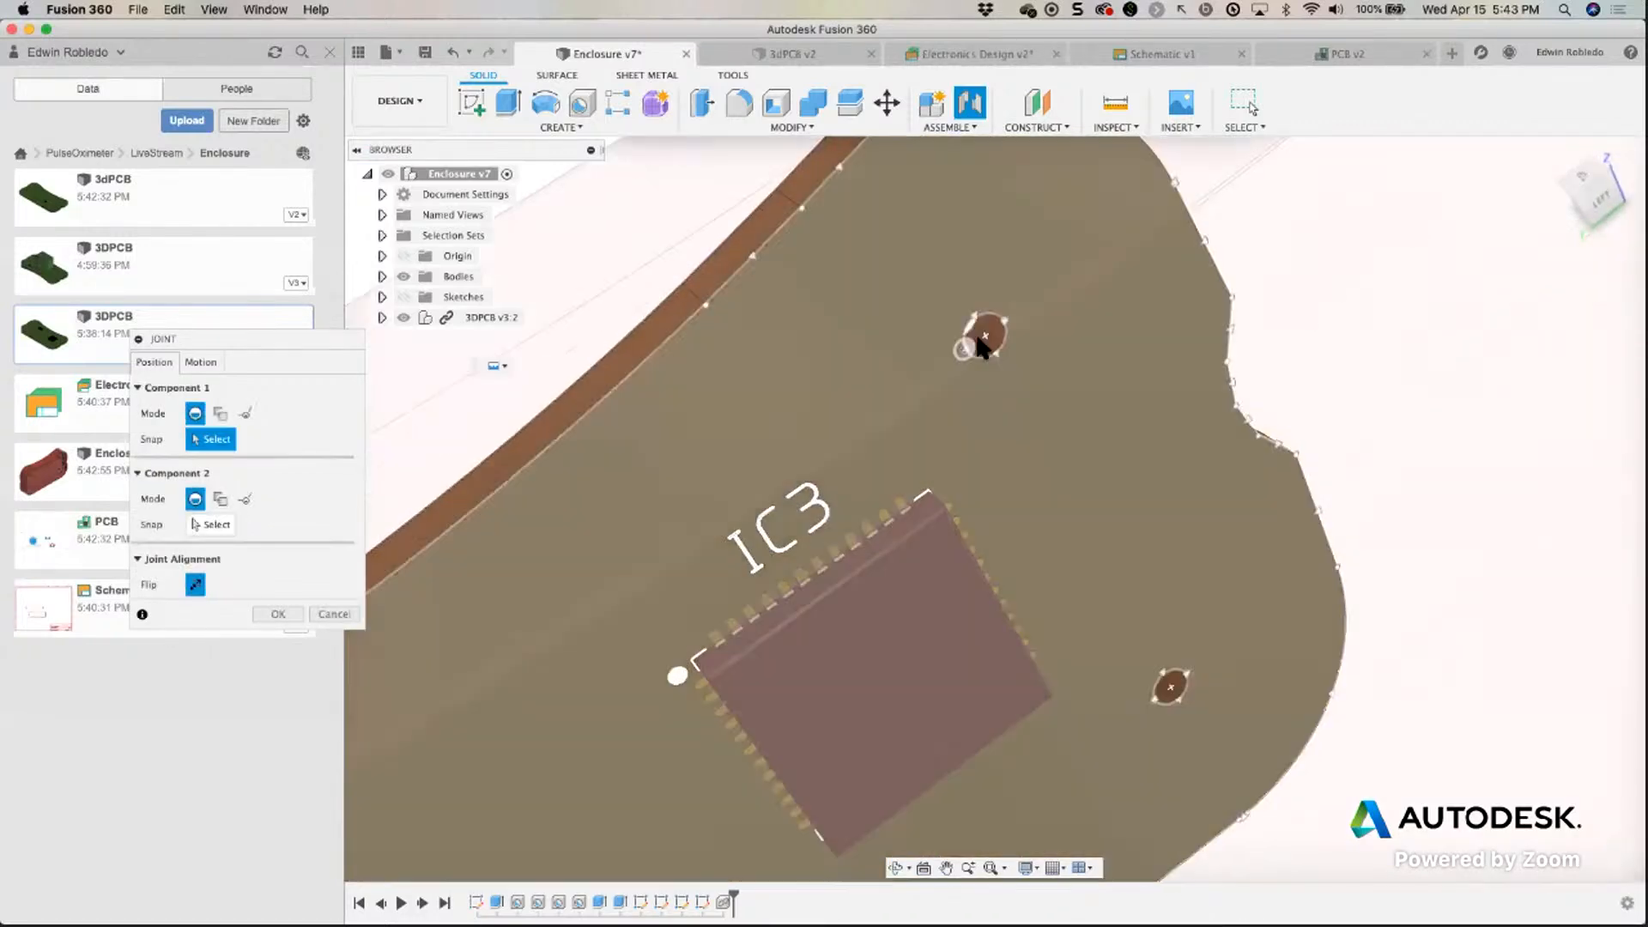
click(984, 332)
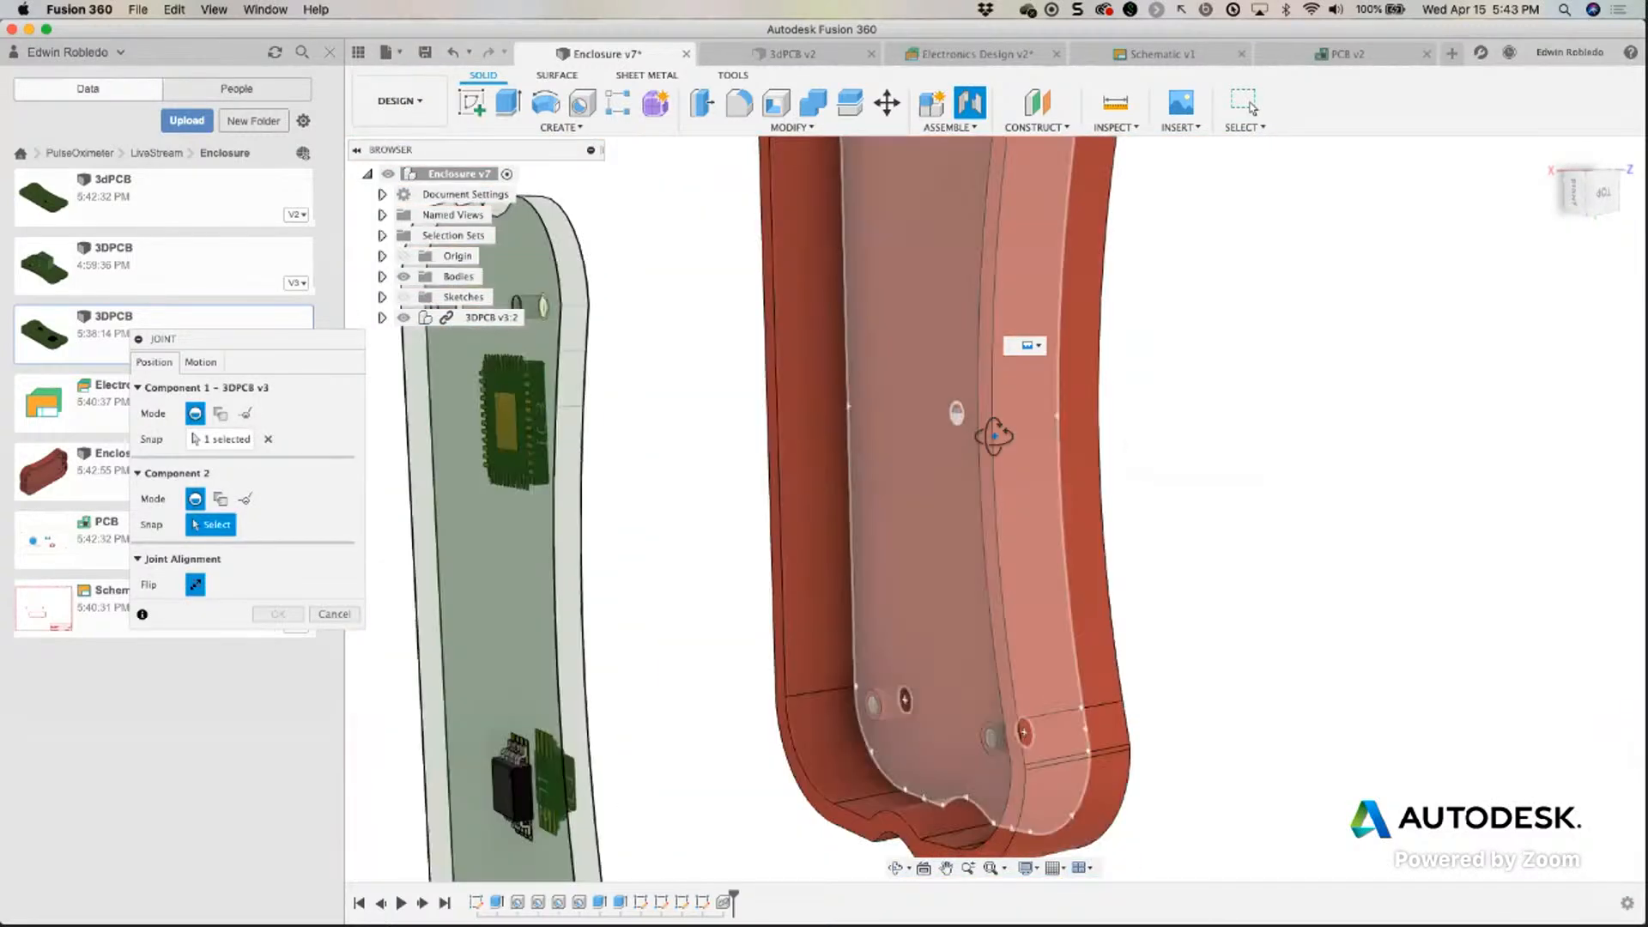
middle_drag(983, 479, 1004, 738)
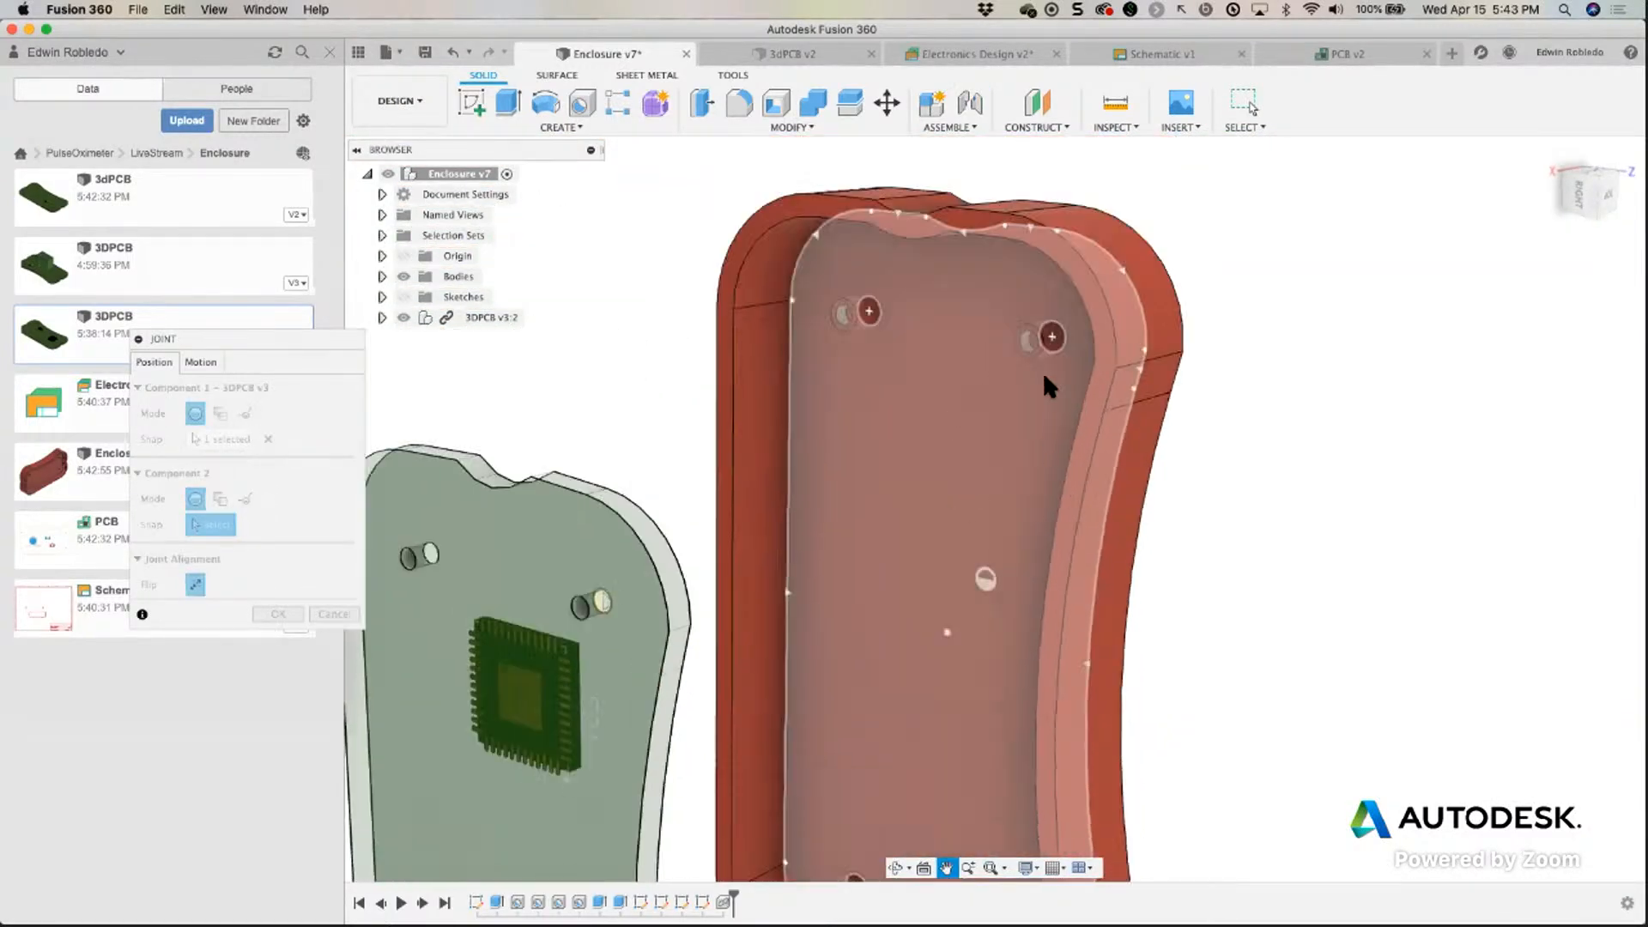
click(1043, 388)
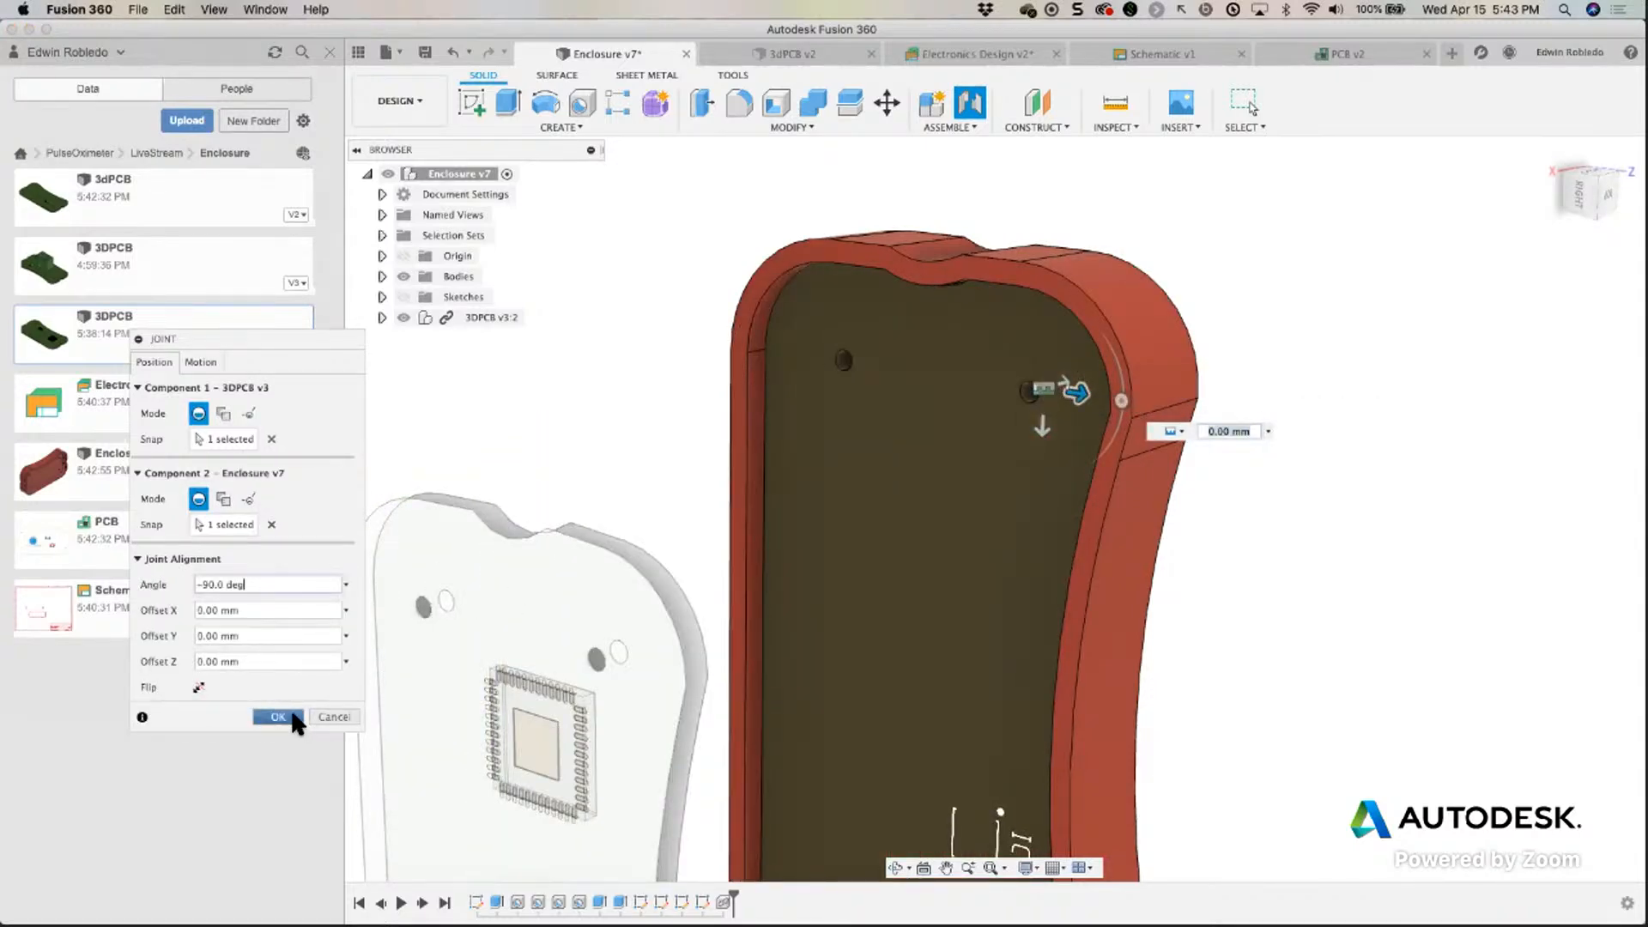
click(295, 716)
middle_drag(502, 678, 544, 467)
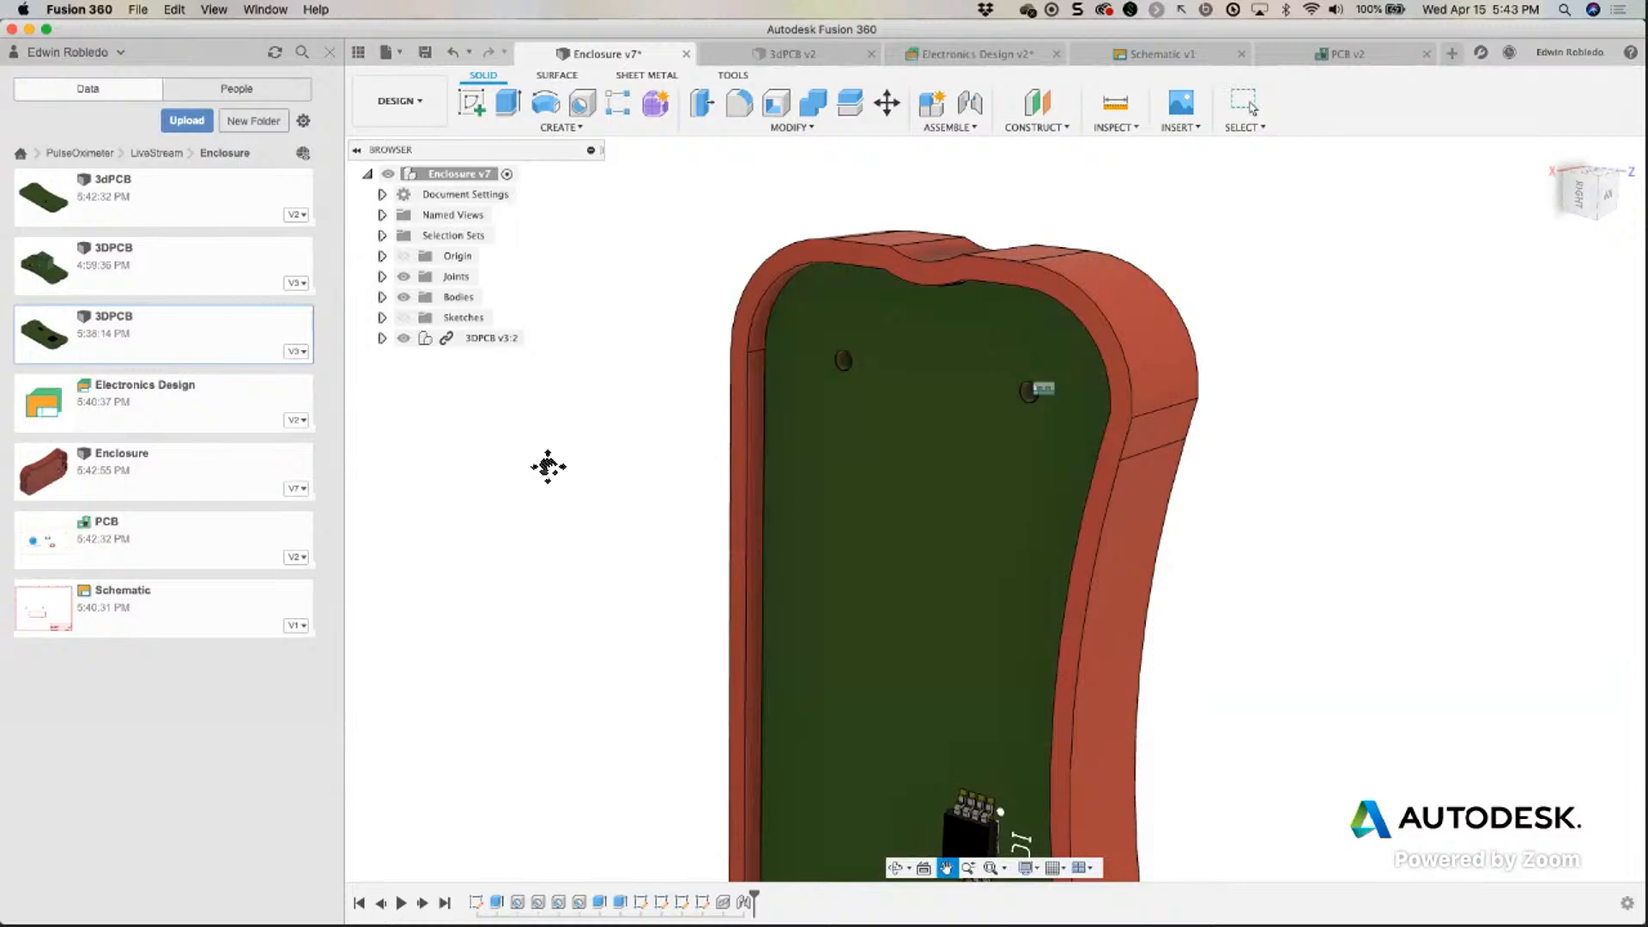
shift+middle_drag(605, 726, 702, 714)
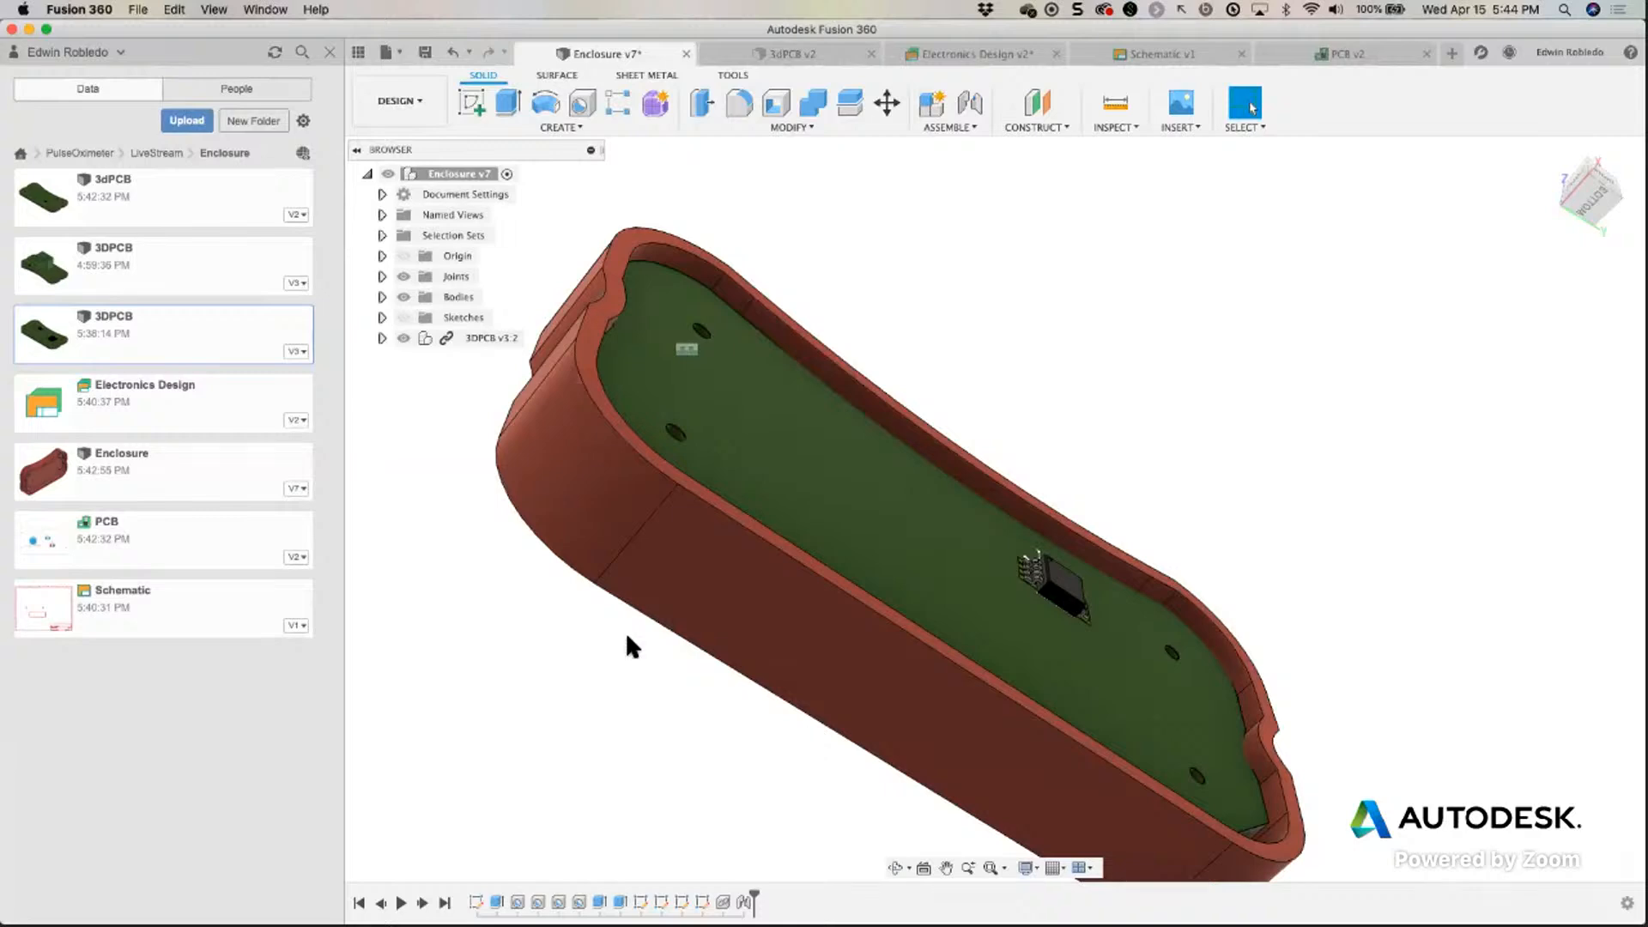
Hide the project files, detach the PCB document into its own window and shrink the main window to free screen space.
click(326, 52)
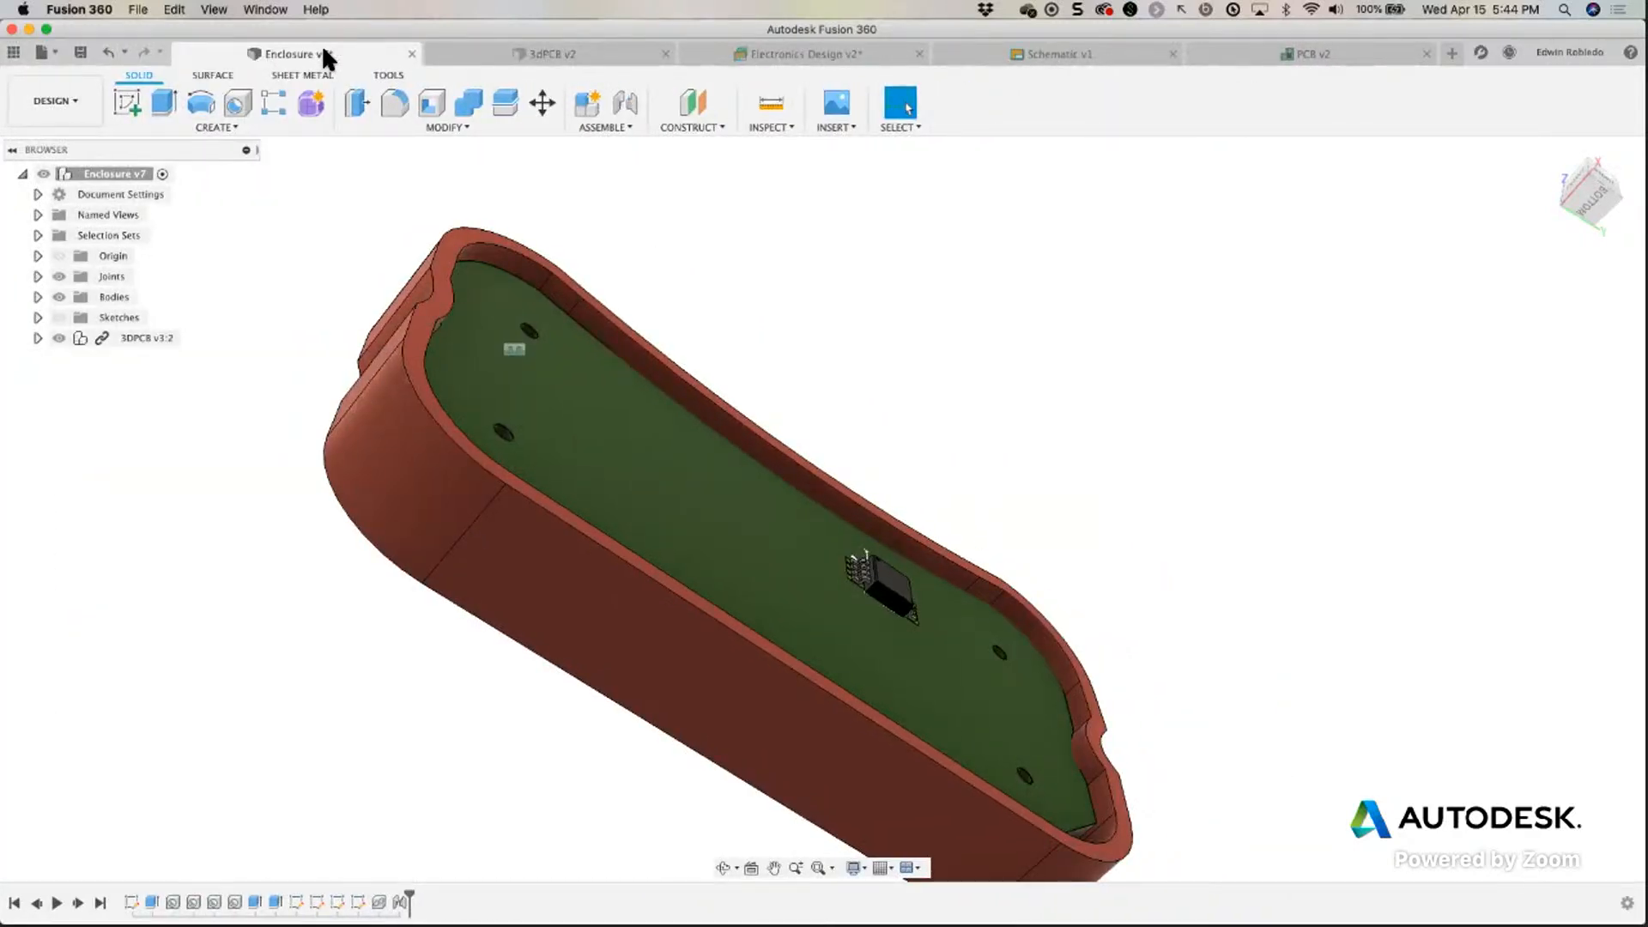
click(549, 53)
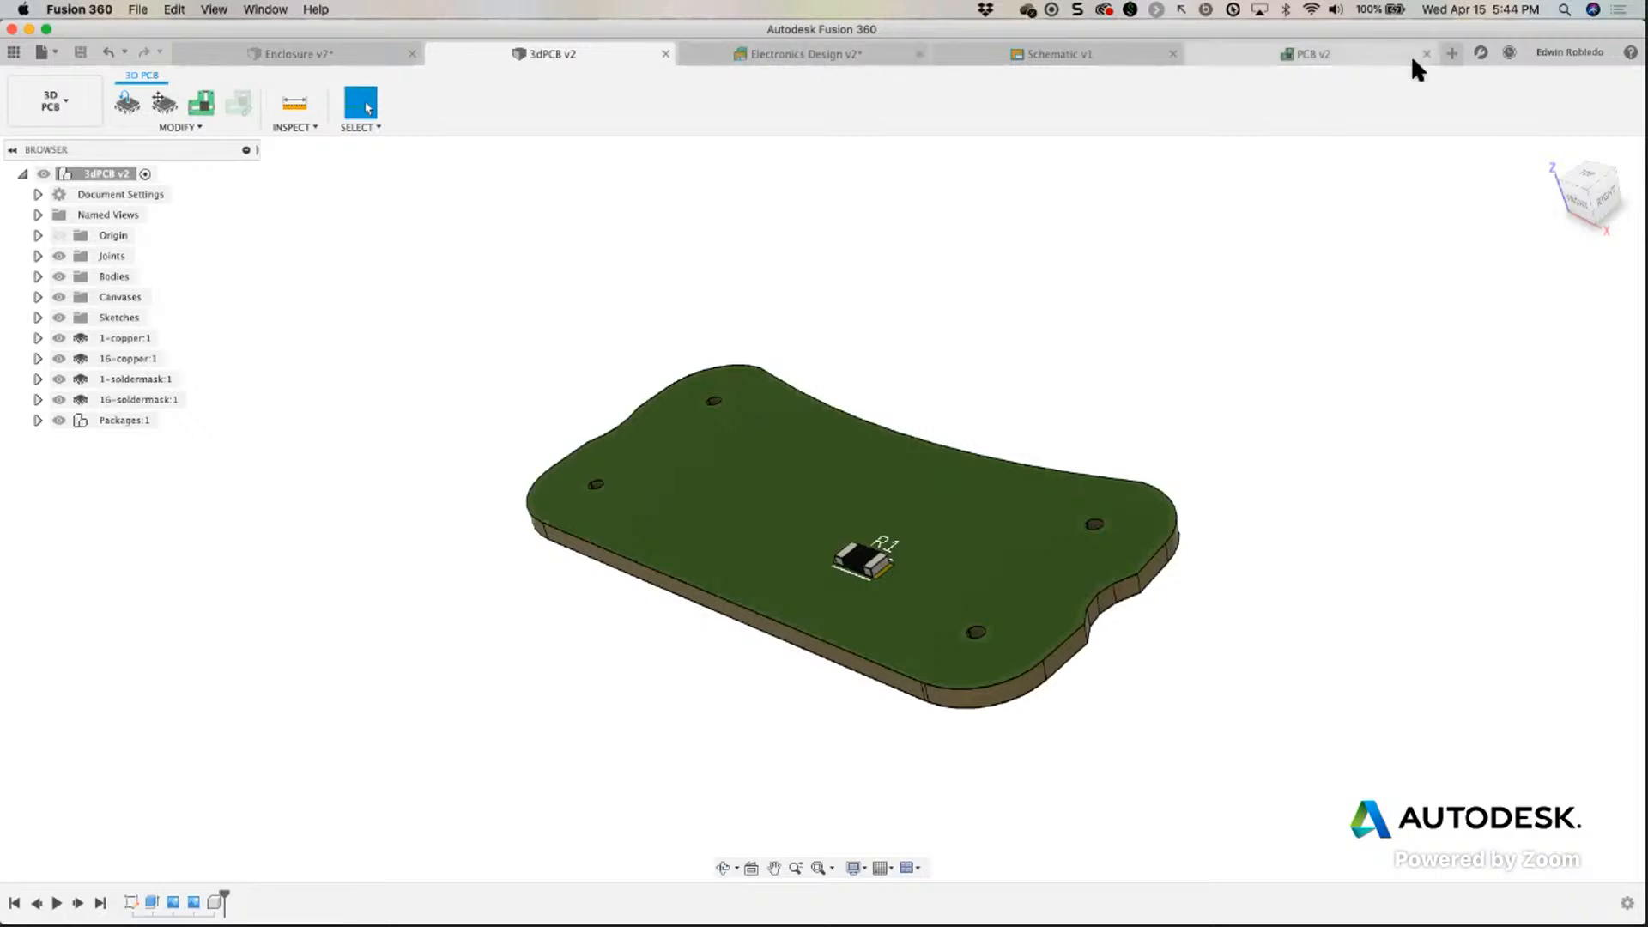
click(1307, 53)
drag(1248, 81, 350, 153)
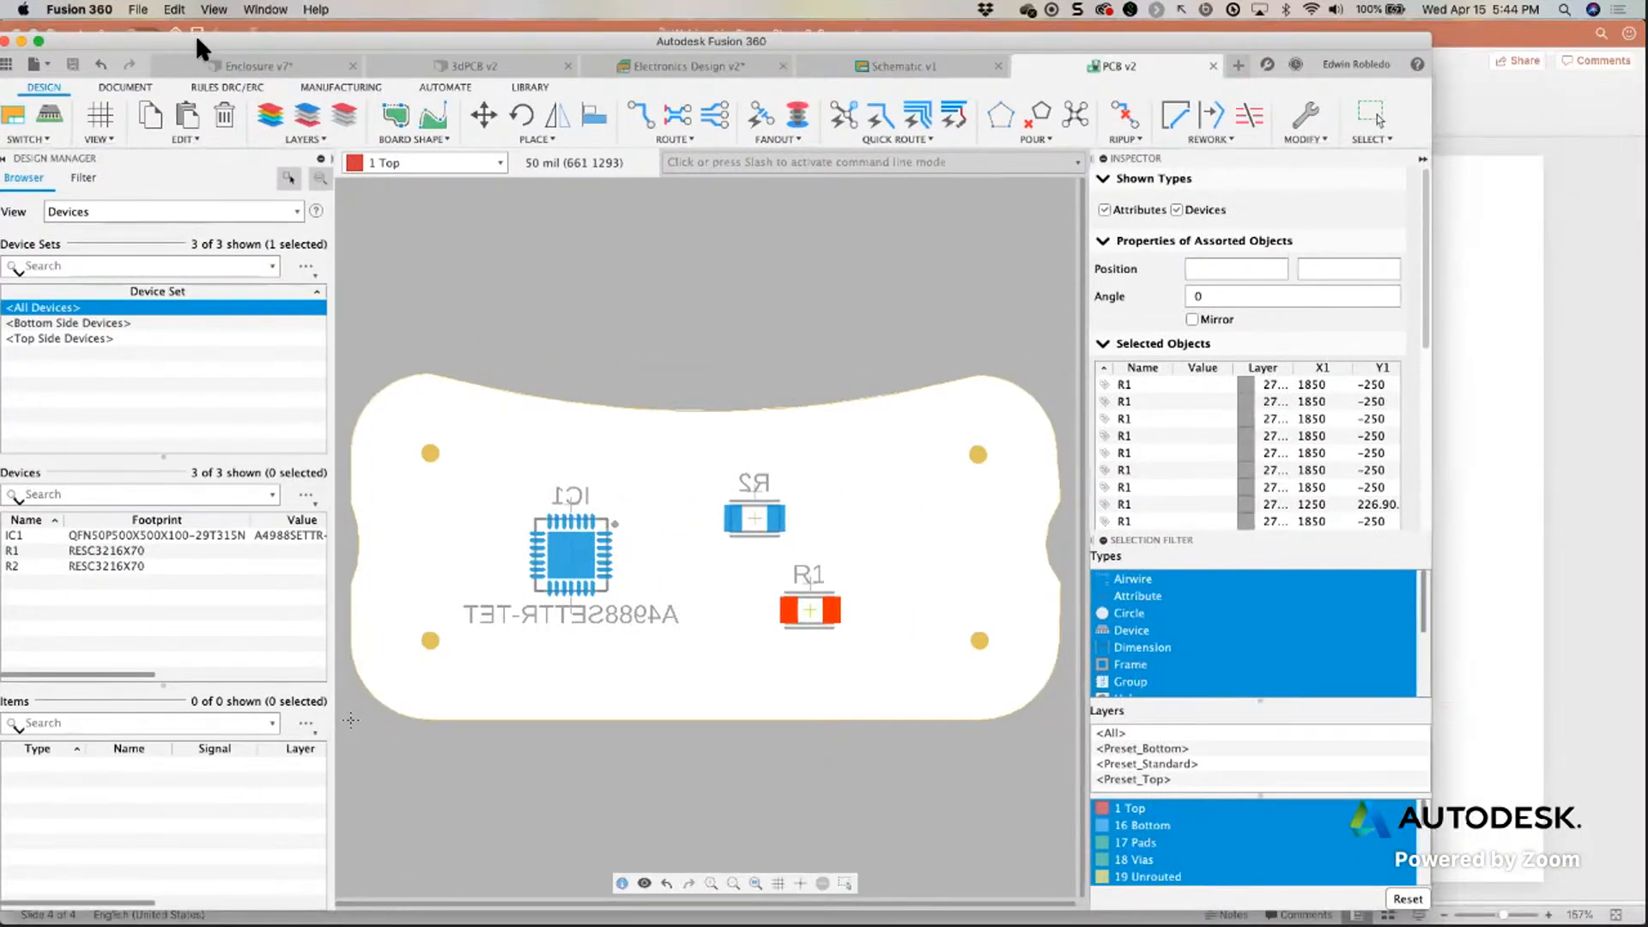
drag(197, 39, 260, 25)
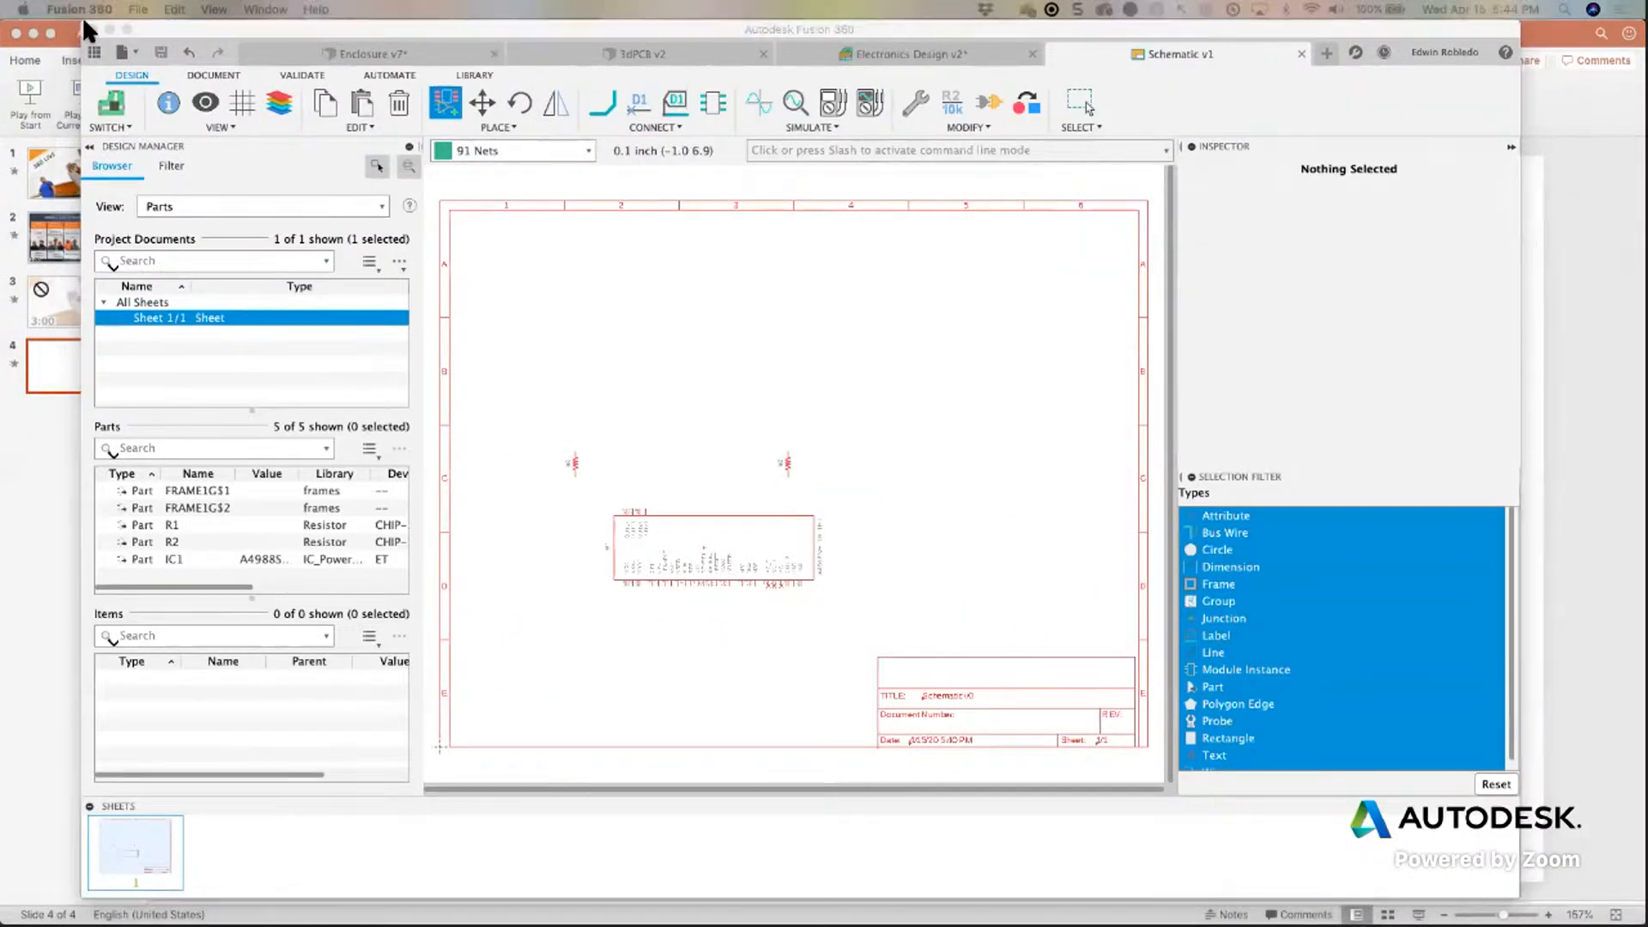
drag(219, 26, 164, 24)
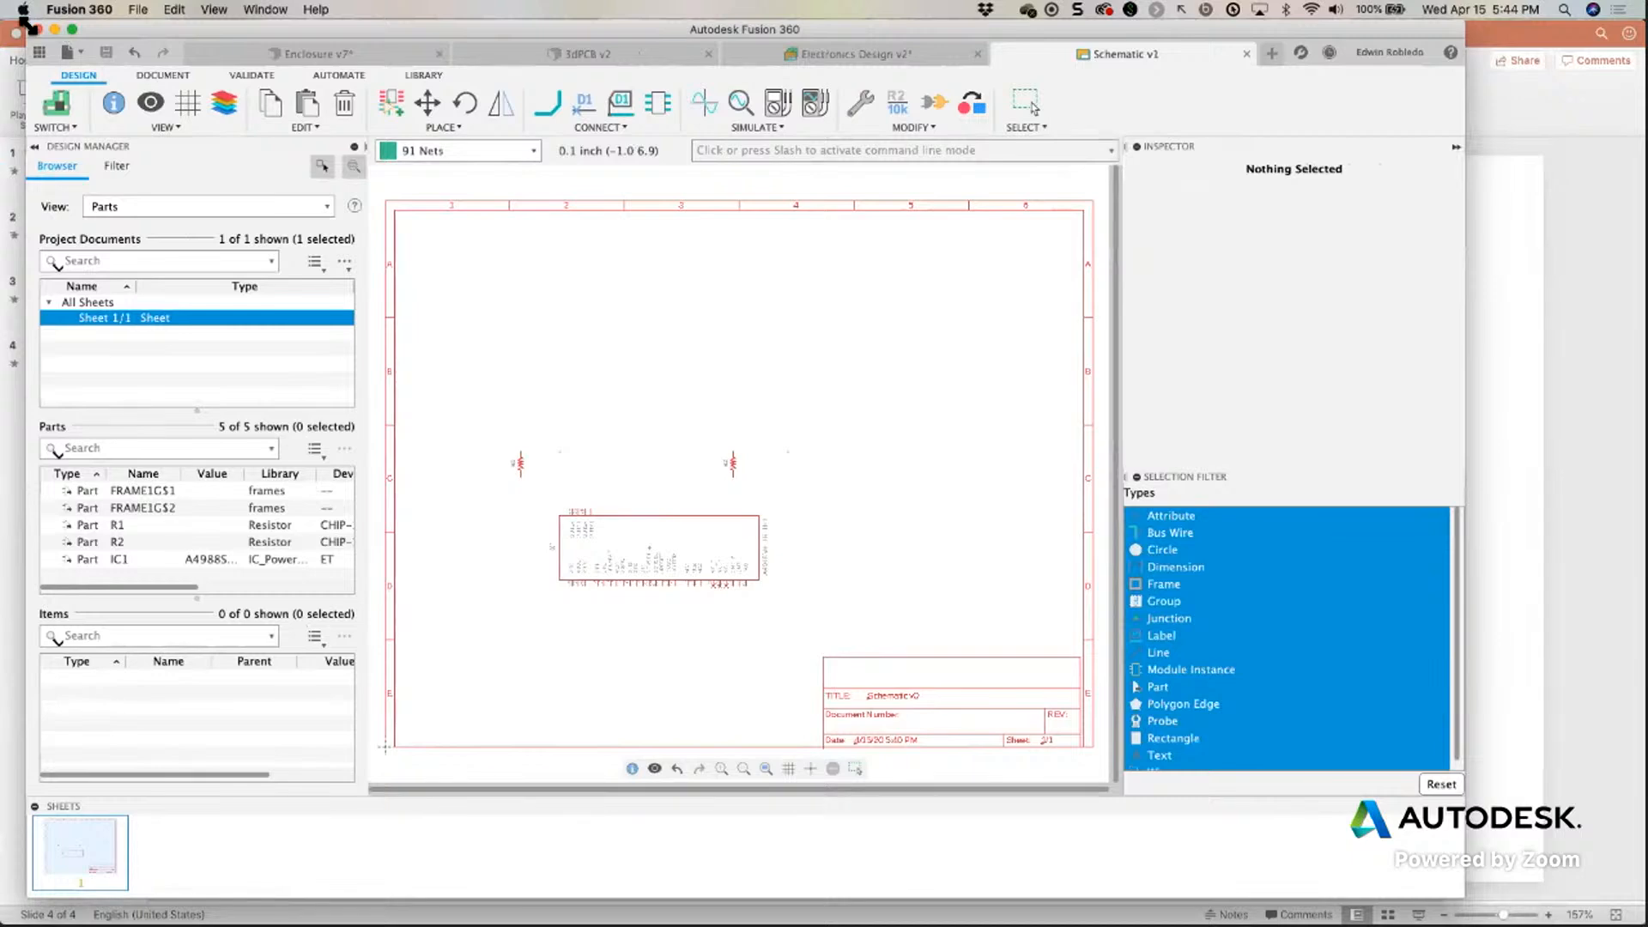
click(69, 28)
drag(622, 34, 215, 19)
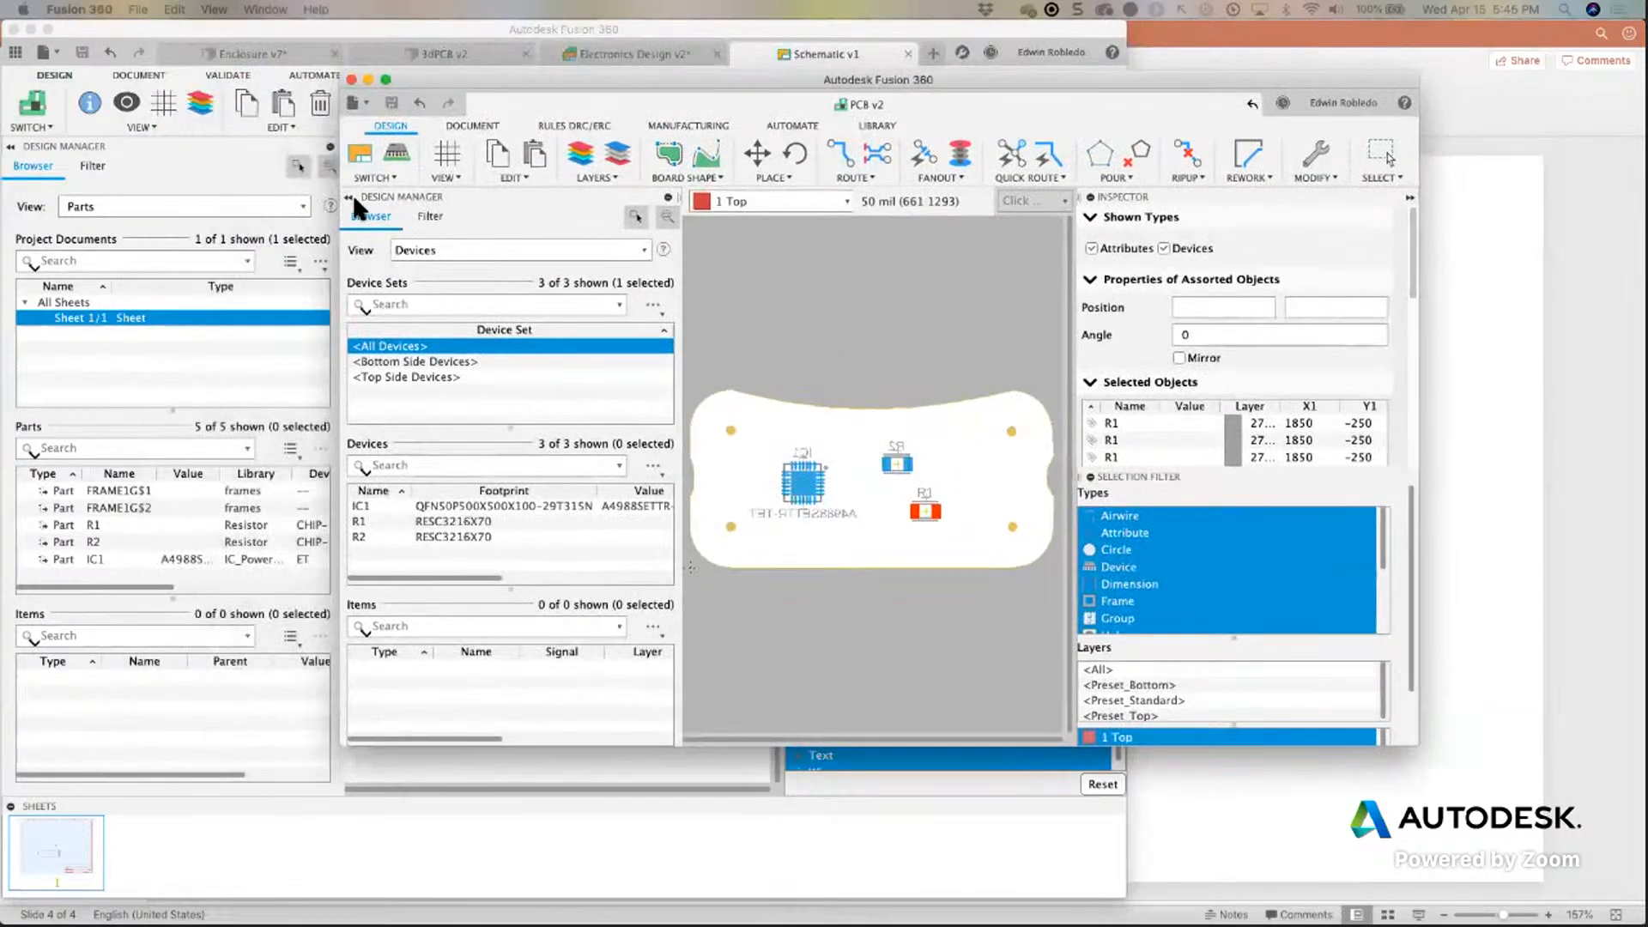
Collapse the design manager and the inspector in the PCB window and move that window clear of the schematic drawing.
click(349, 197)
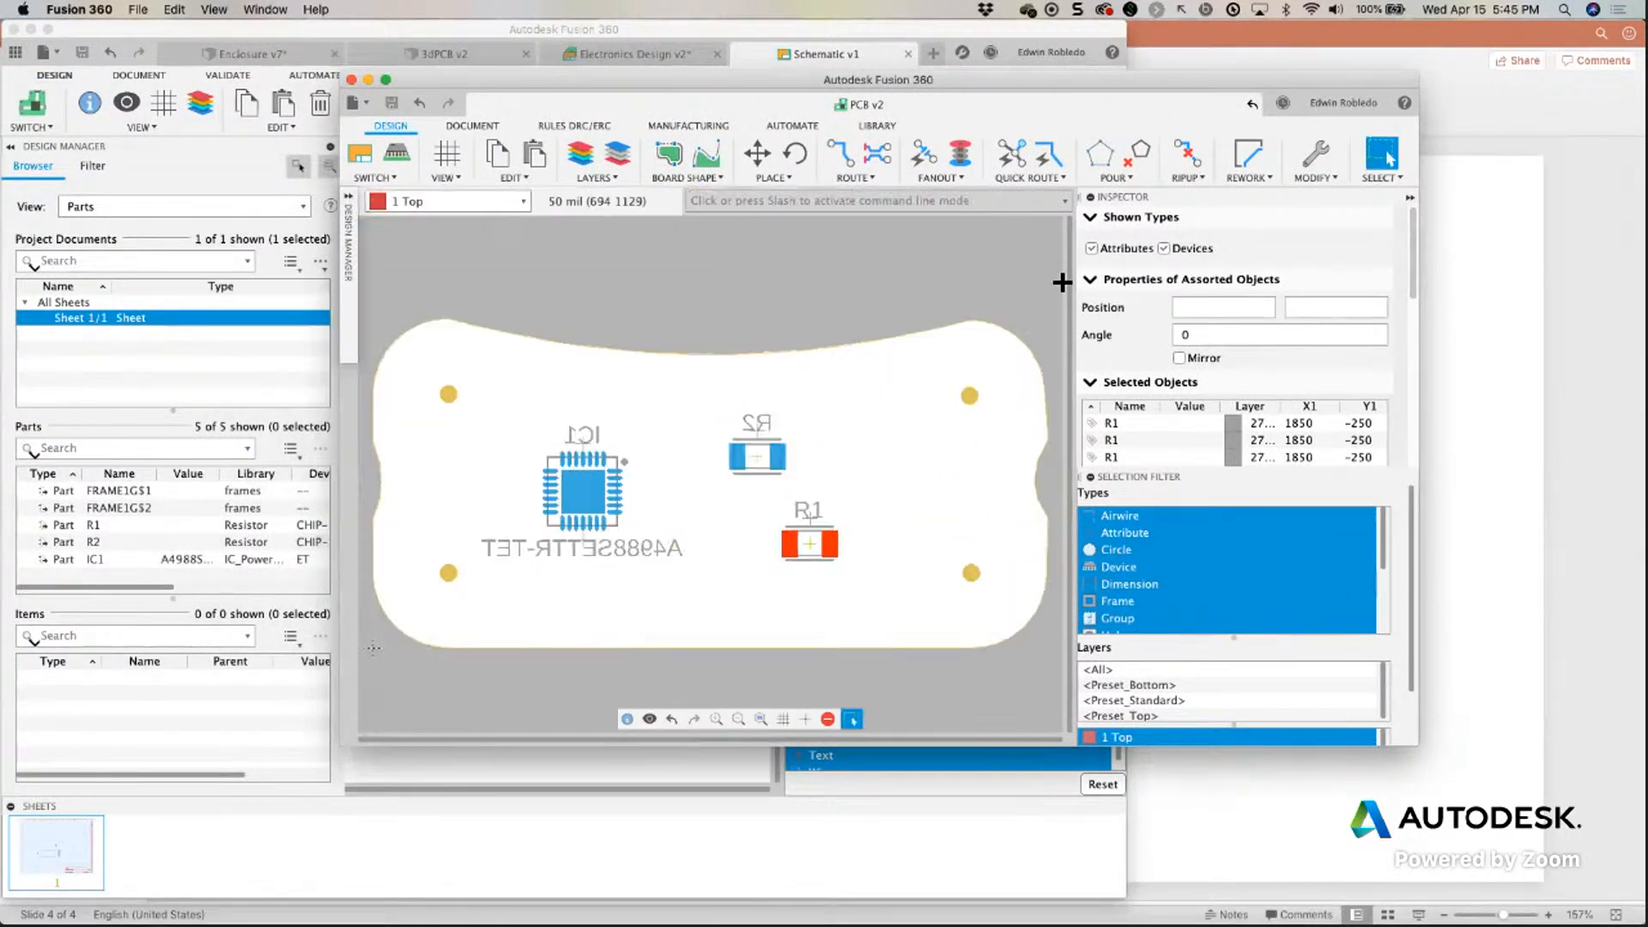
click(1409, 196)
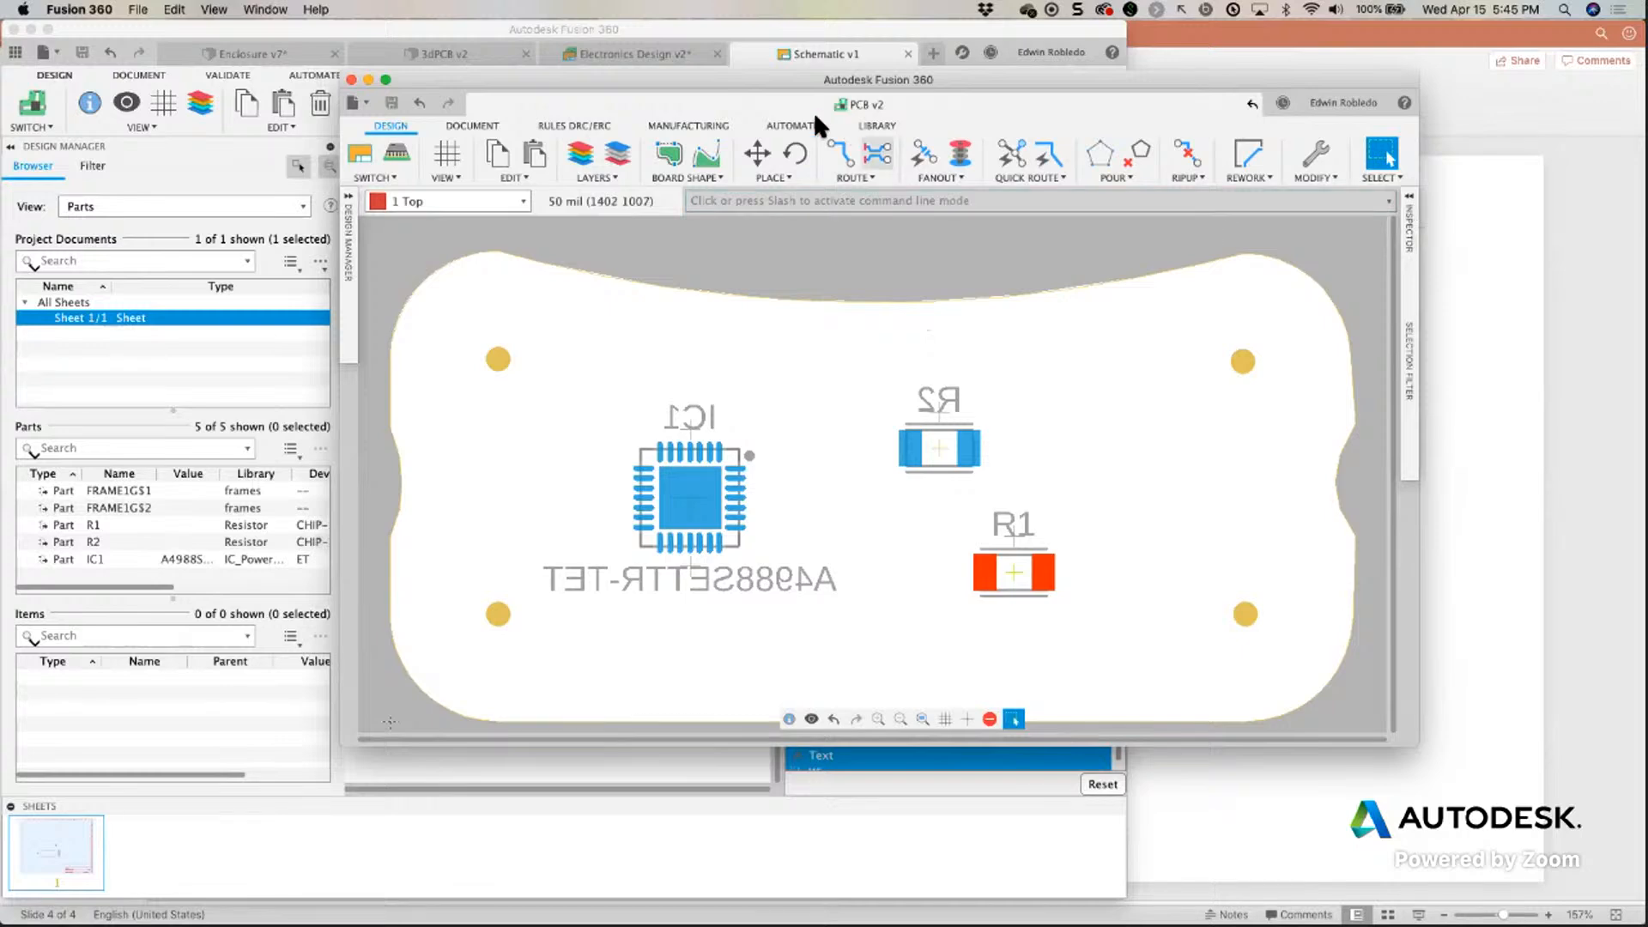
drag(686, 76, 829, 162)
drag(1056, 251, 1073, 327)
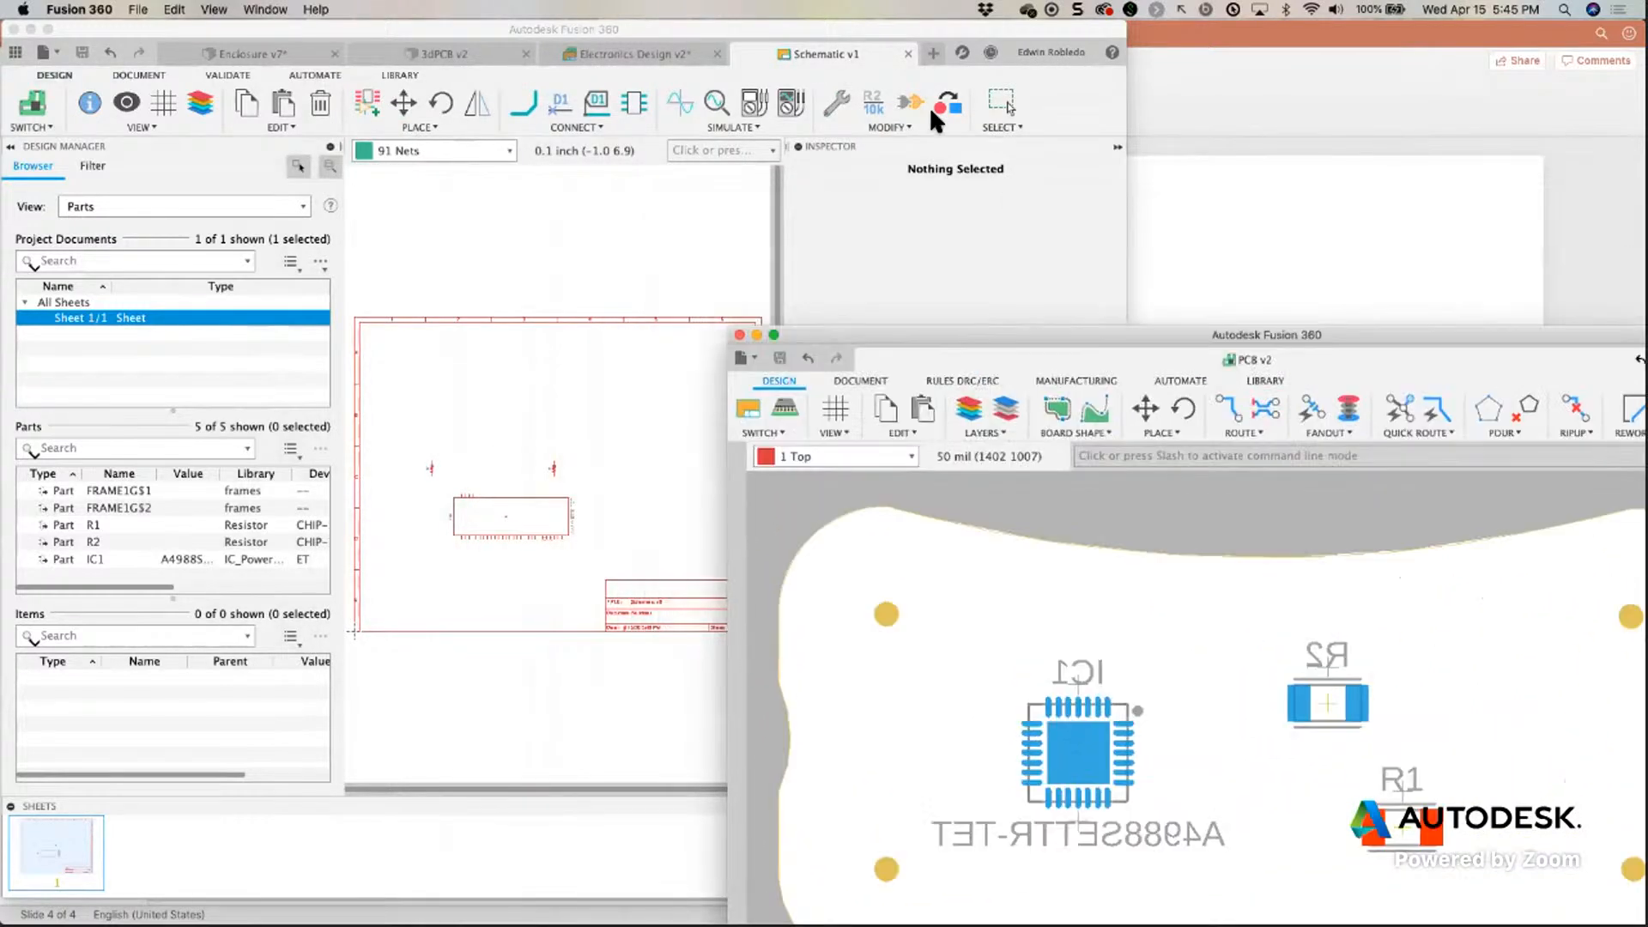
Show the 3dPCB document in the main window and arrange it side by side with the PCB layout window, fitting the whole board.
click(424, 46)
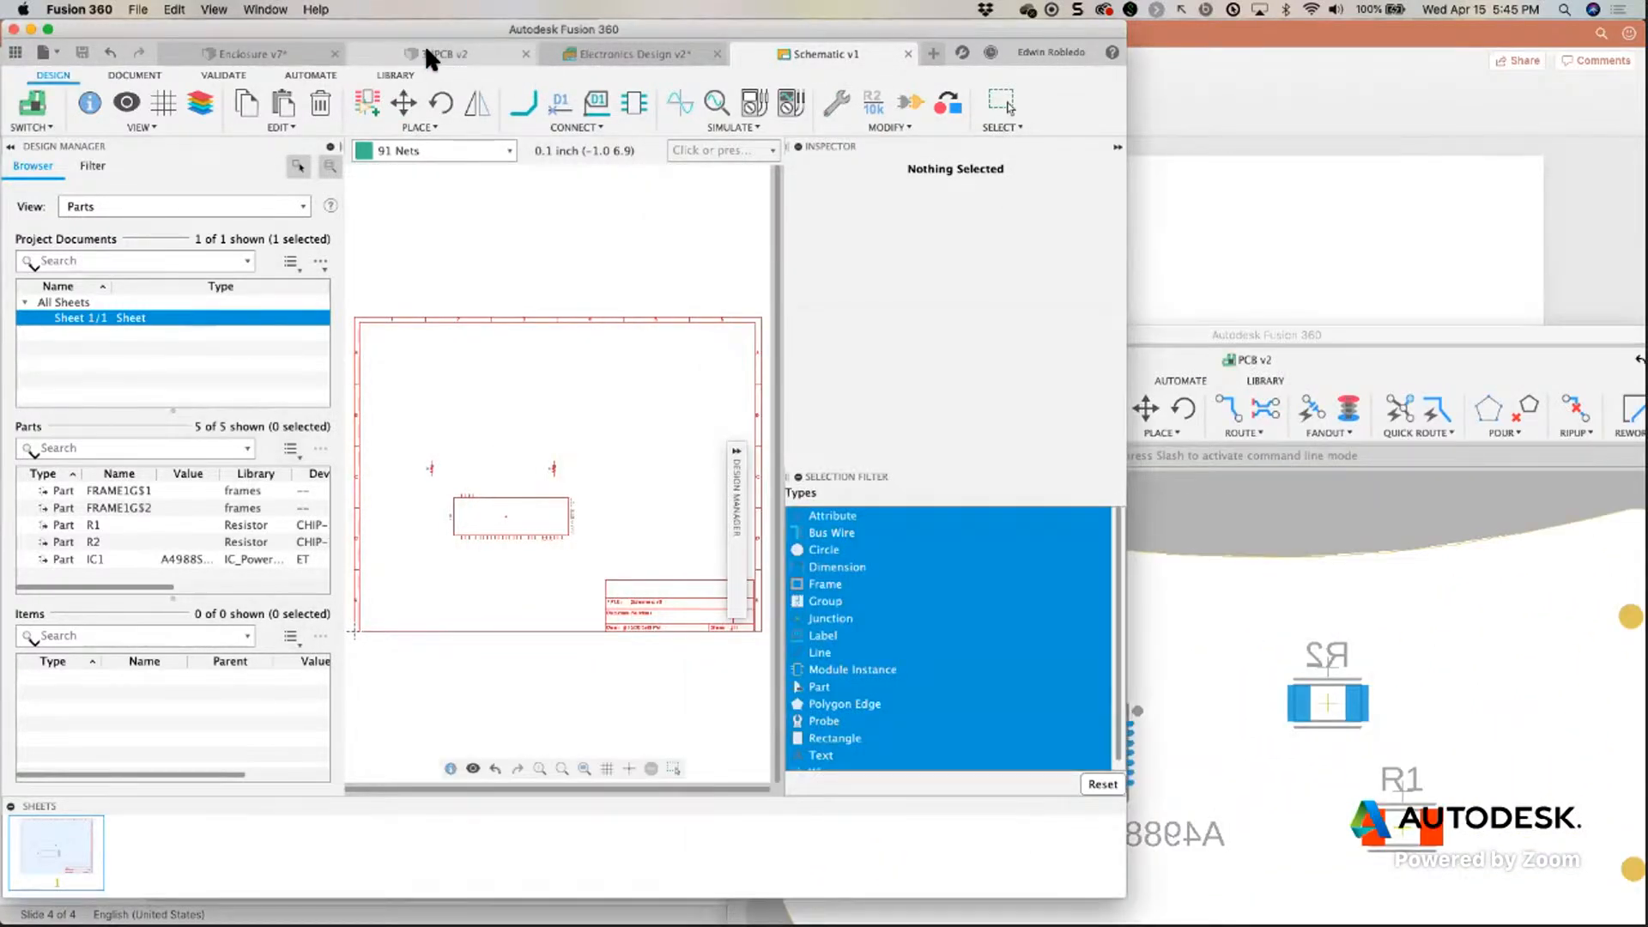
click(426, 51)
drag(1242, 342, 1265, 242)
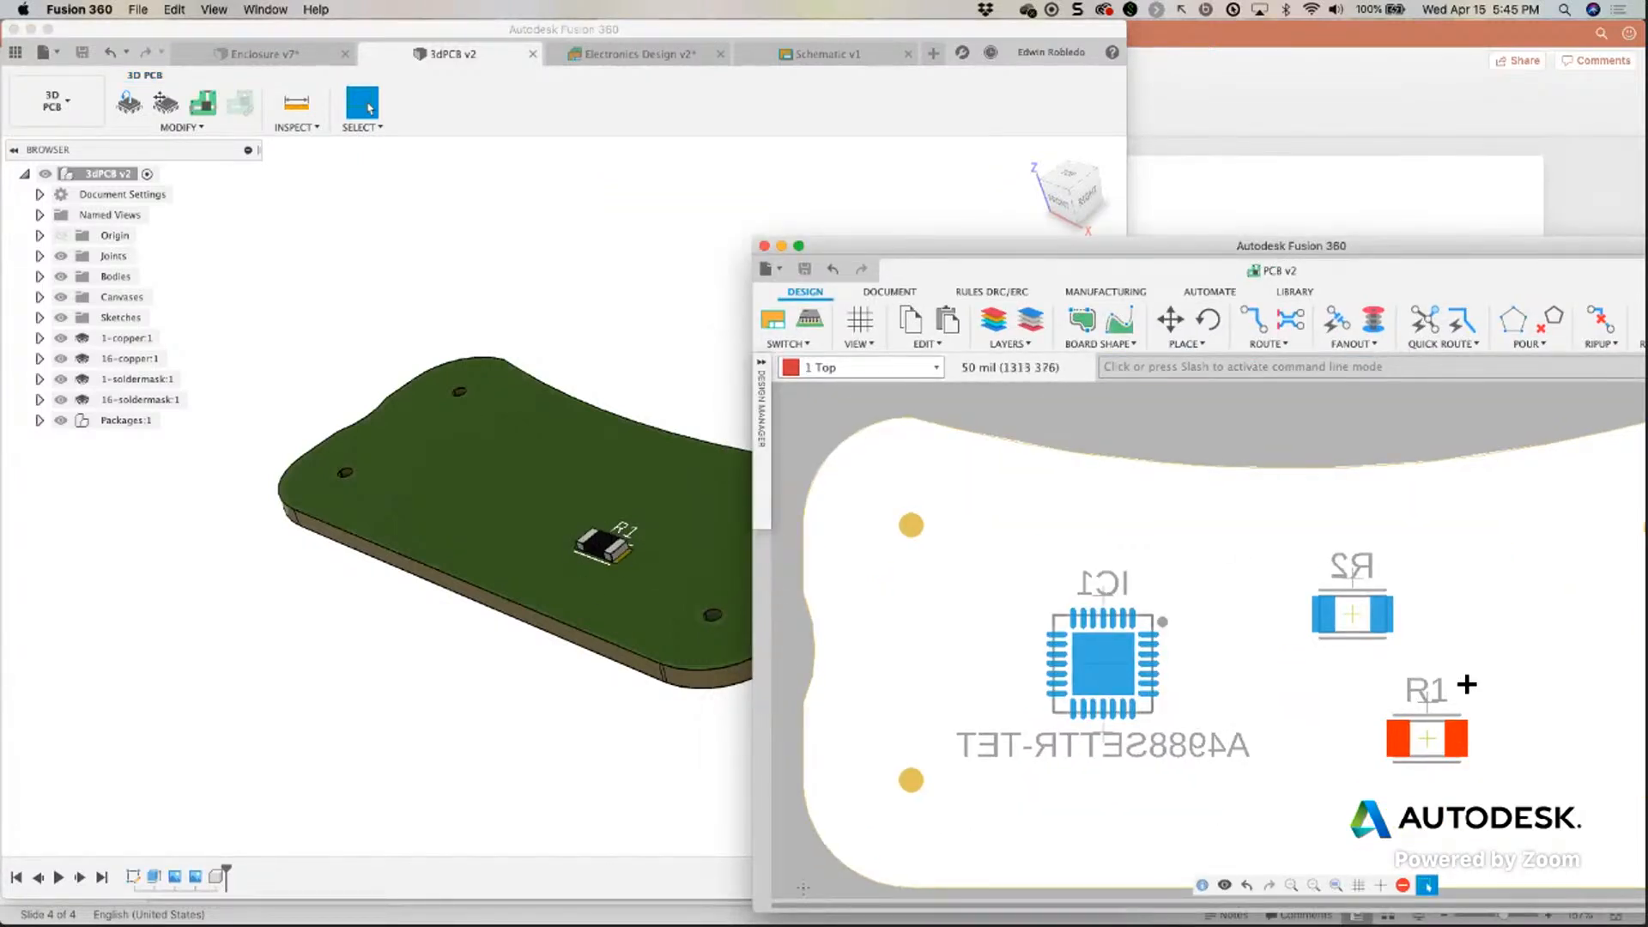
scroll(1464, 681, down, 4)
middle_drag(1358, 684, 1306, 644)
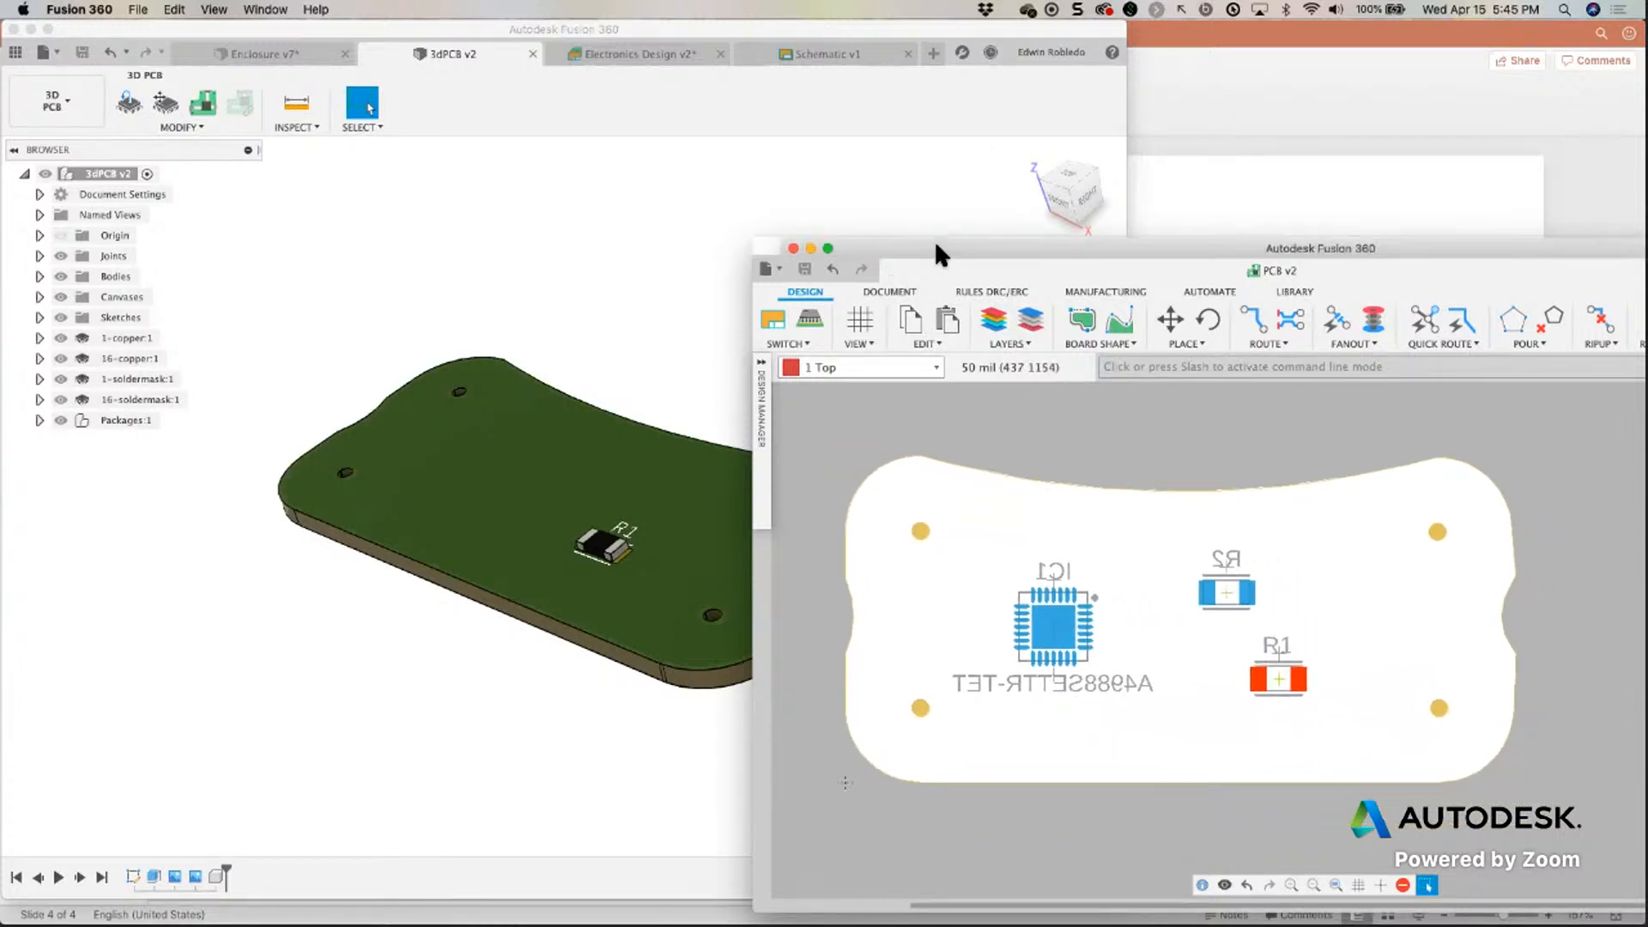
drag(882, 252, 1190, 184)
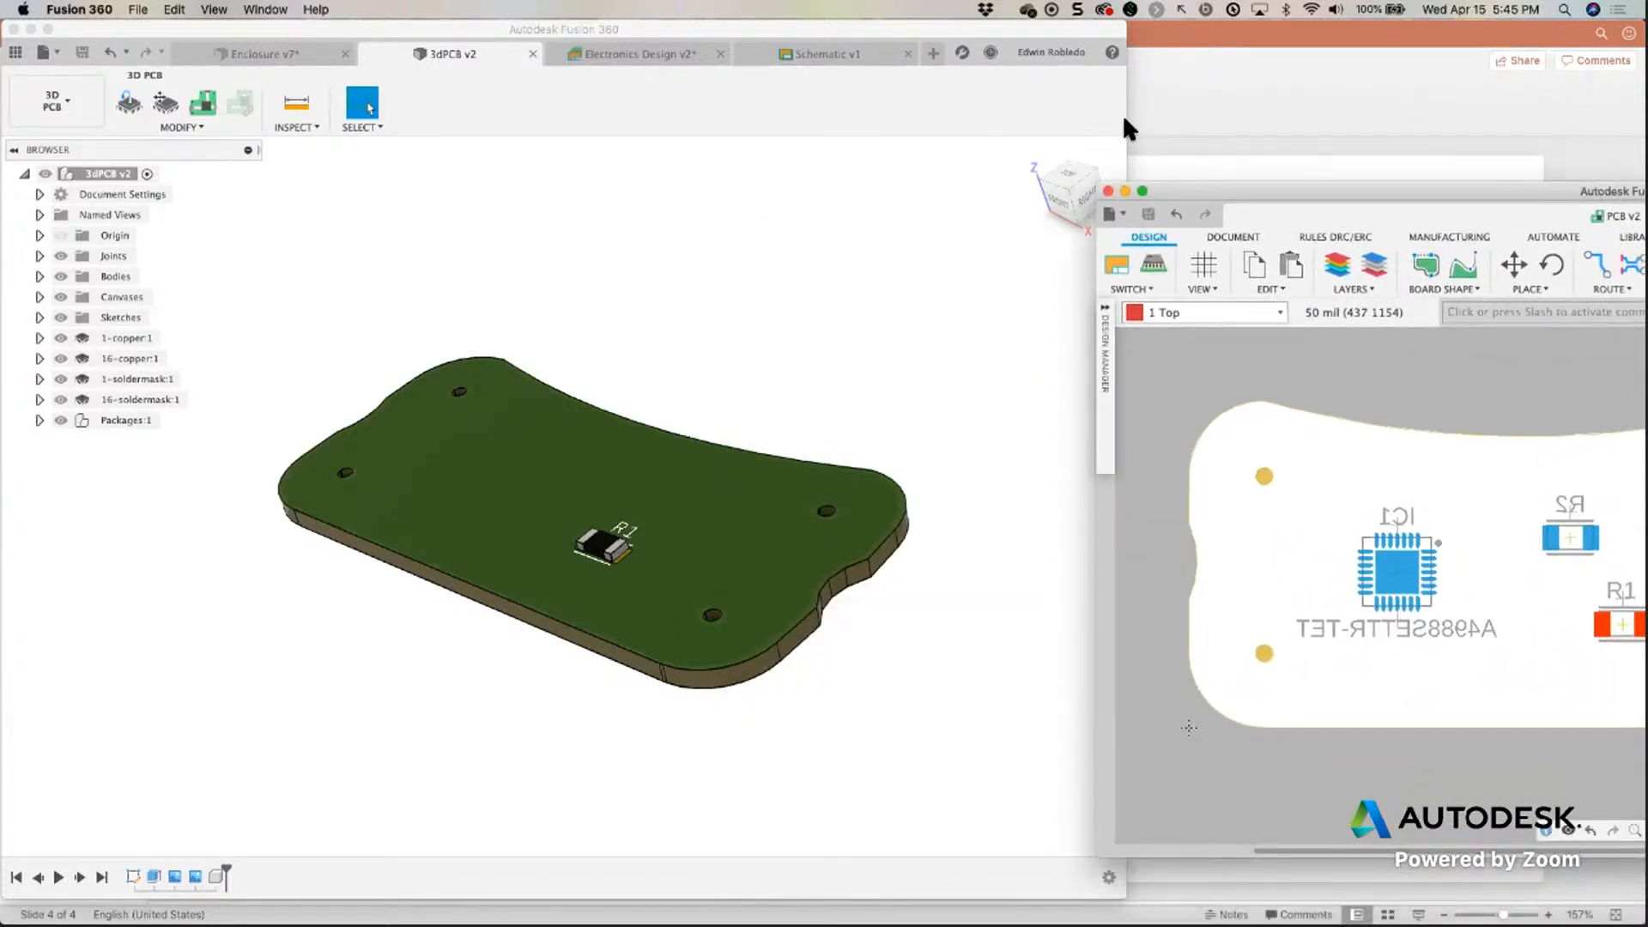
click(1083, 105)
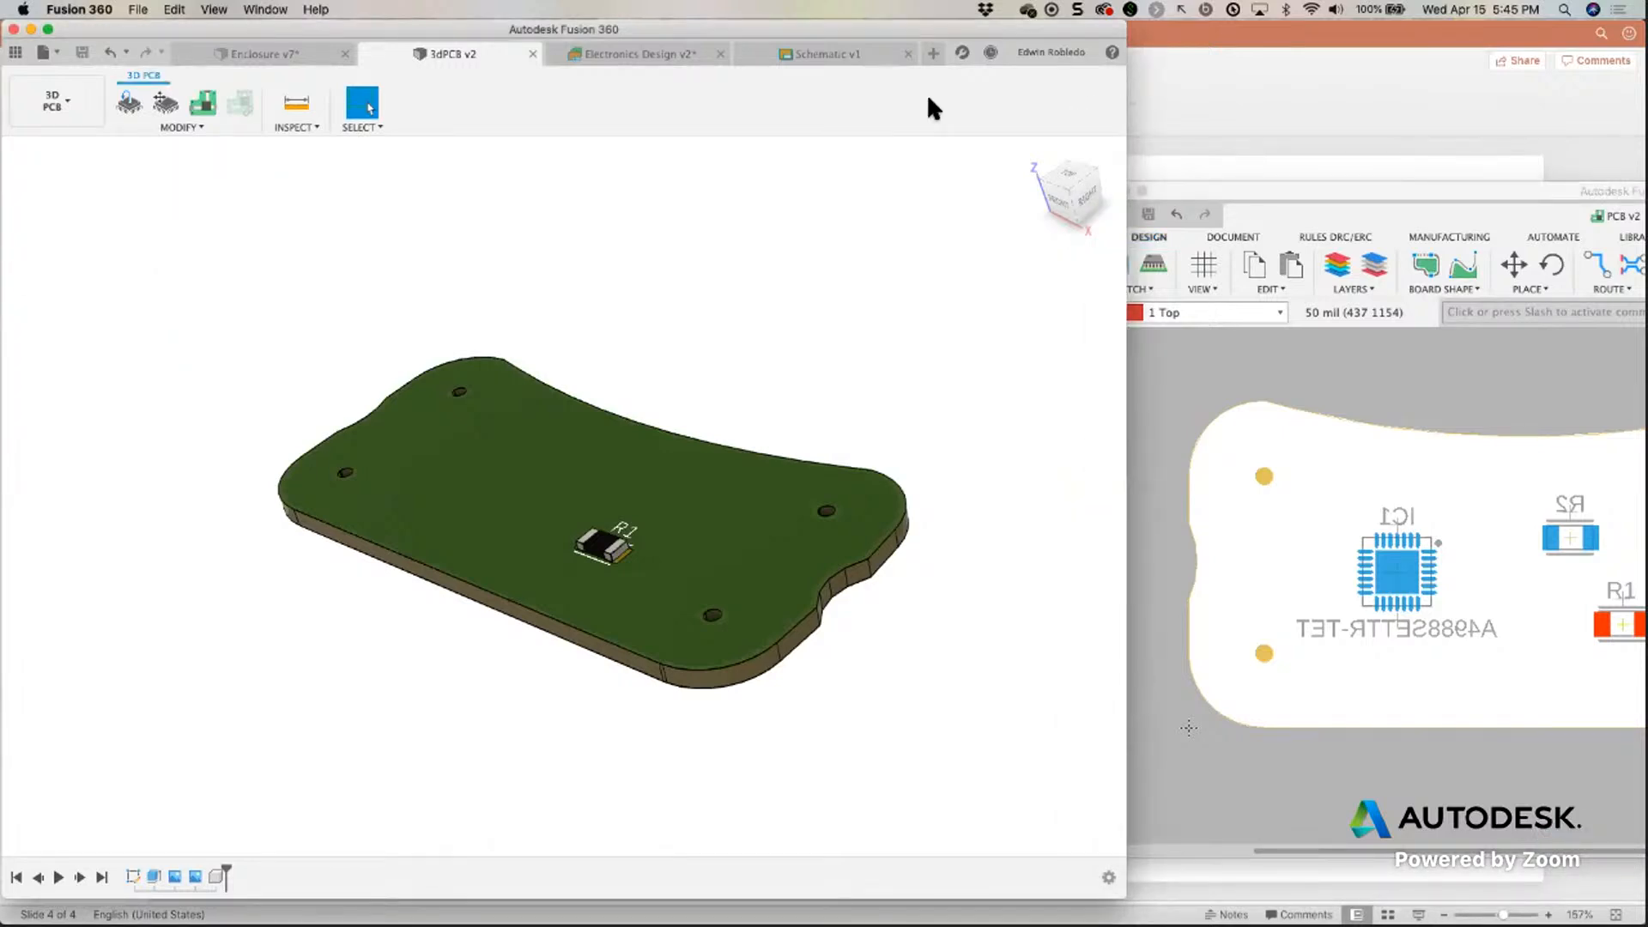
drag(926, 99, 868, 93)
drag(1226, 192, 988, 38)
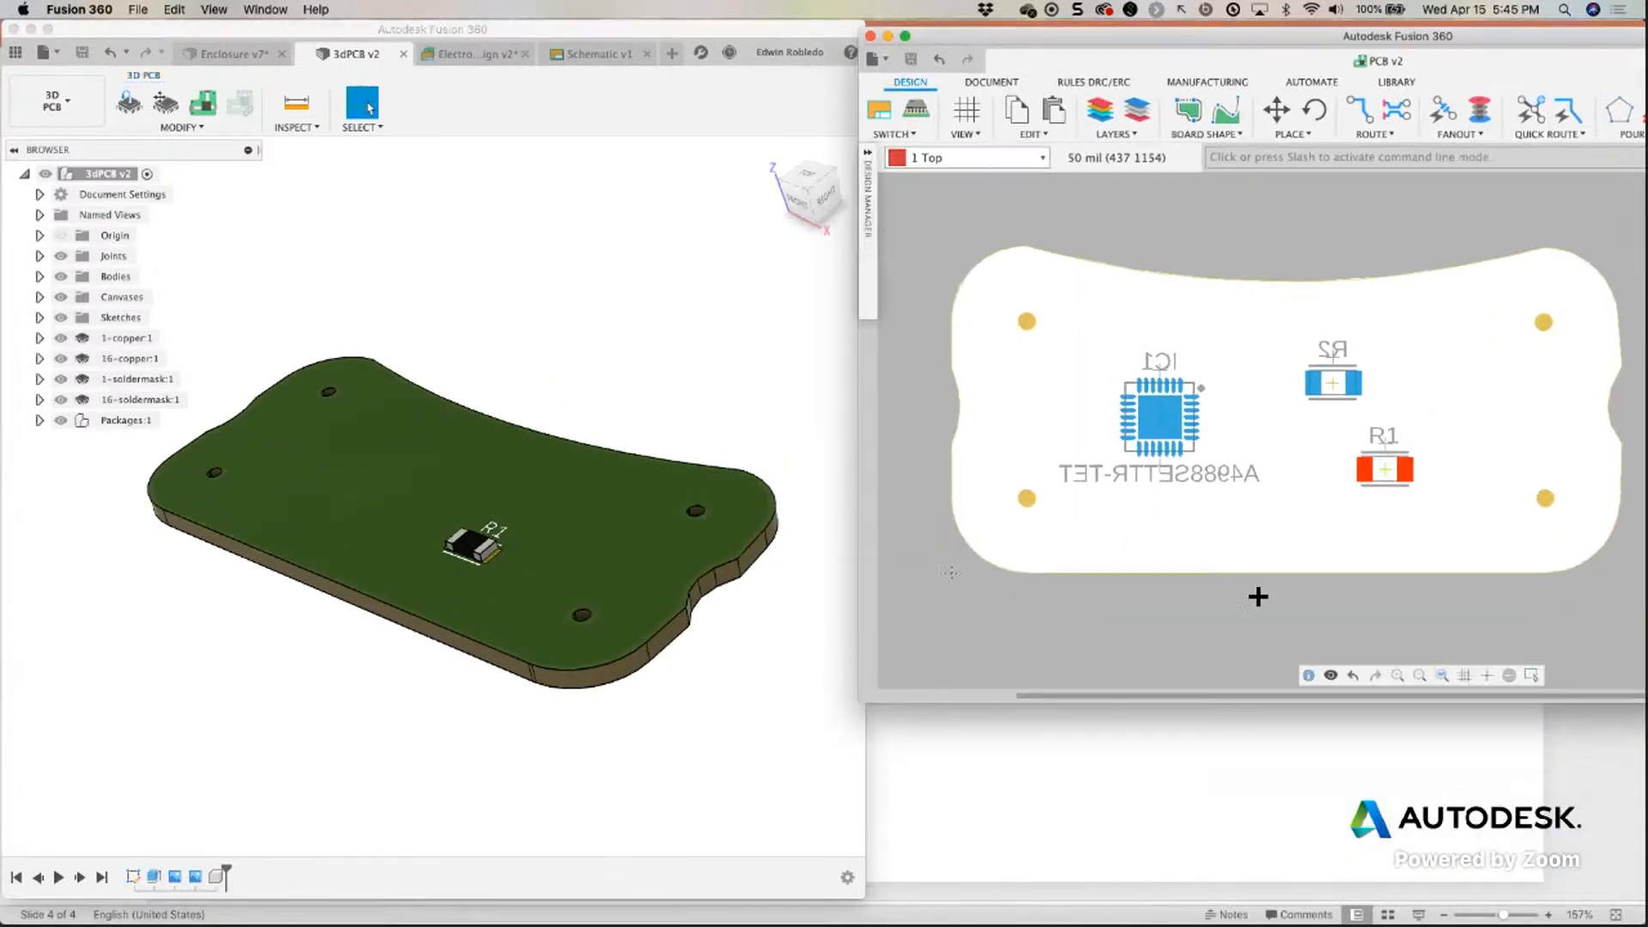
click(515, 301)
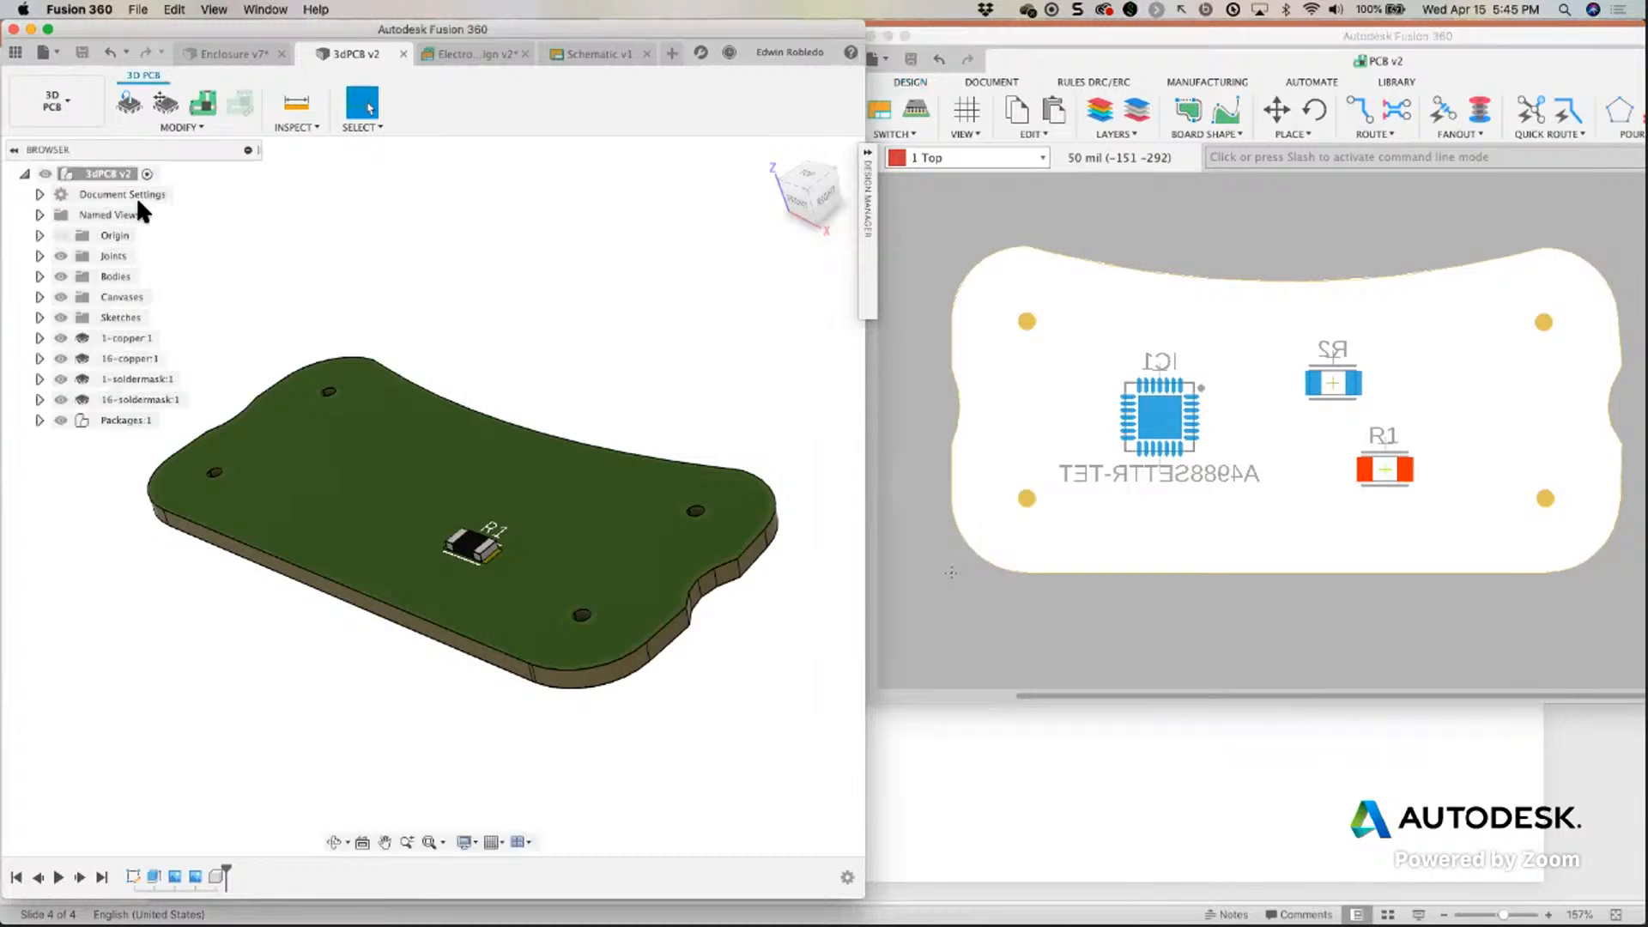
Move resistor R1 by 8 mm along the Y direction on the 3D board.
click(163, 105)
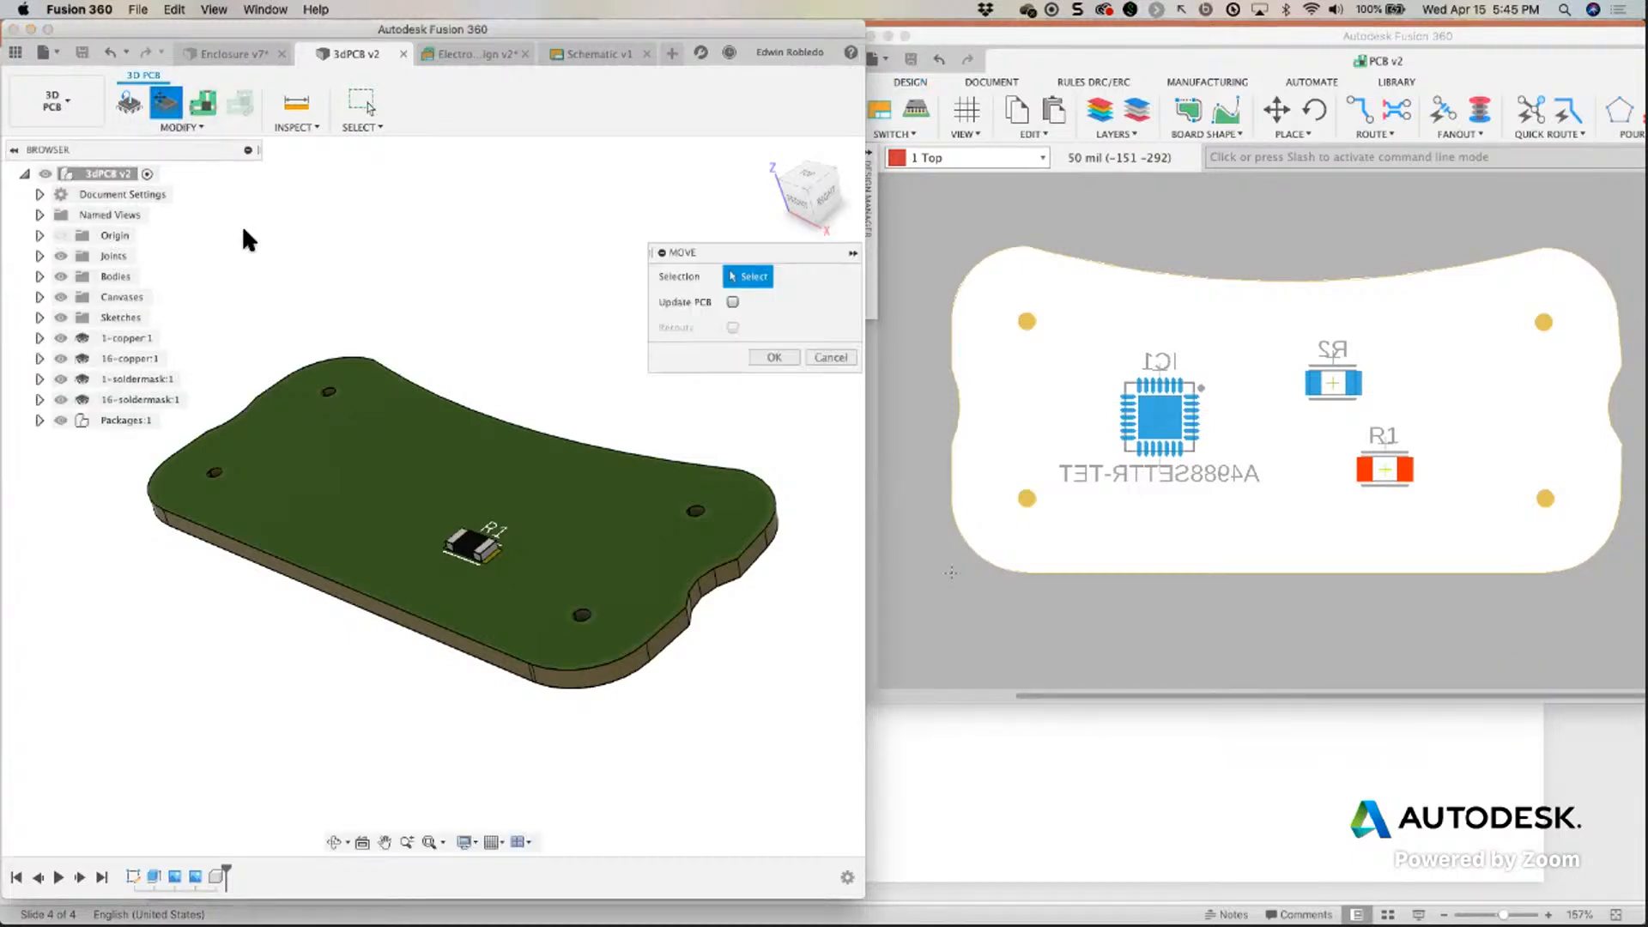
click(470, 530)
drag(470, 531, 557, 483)
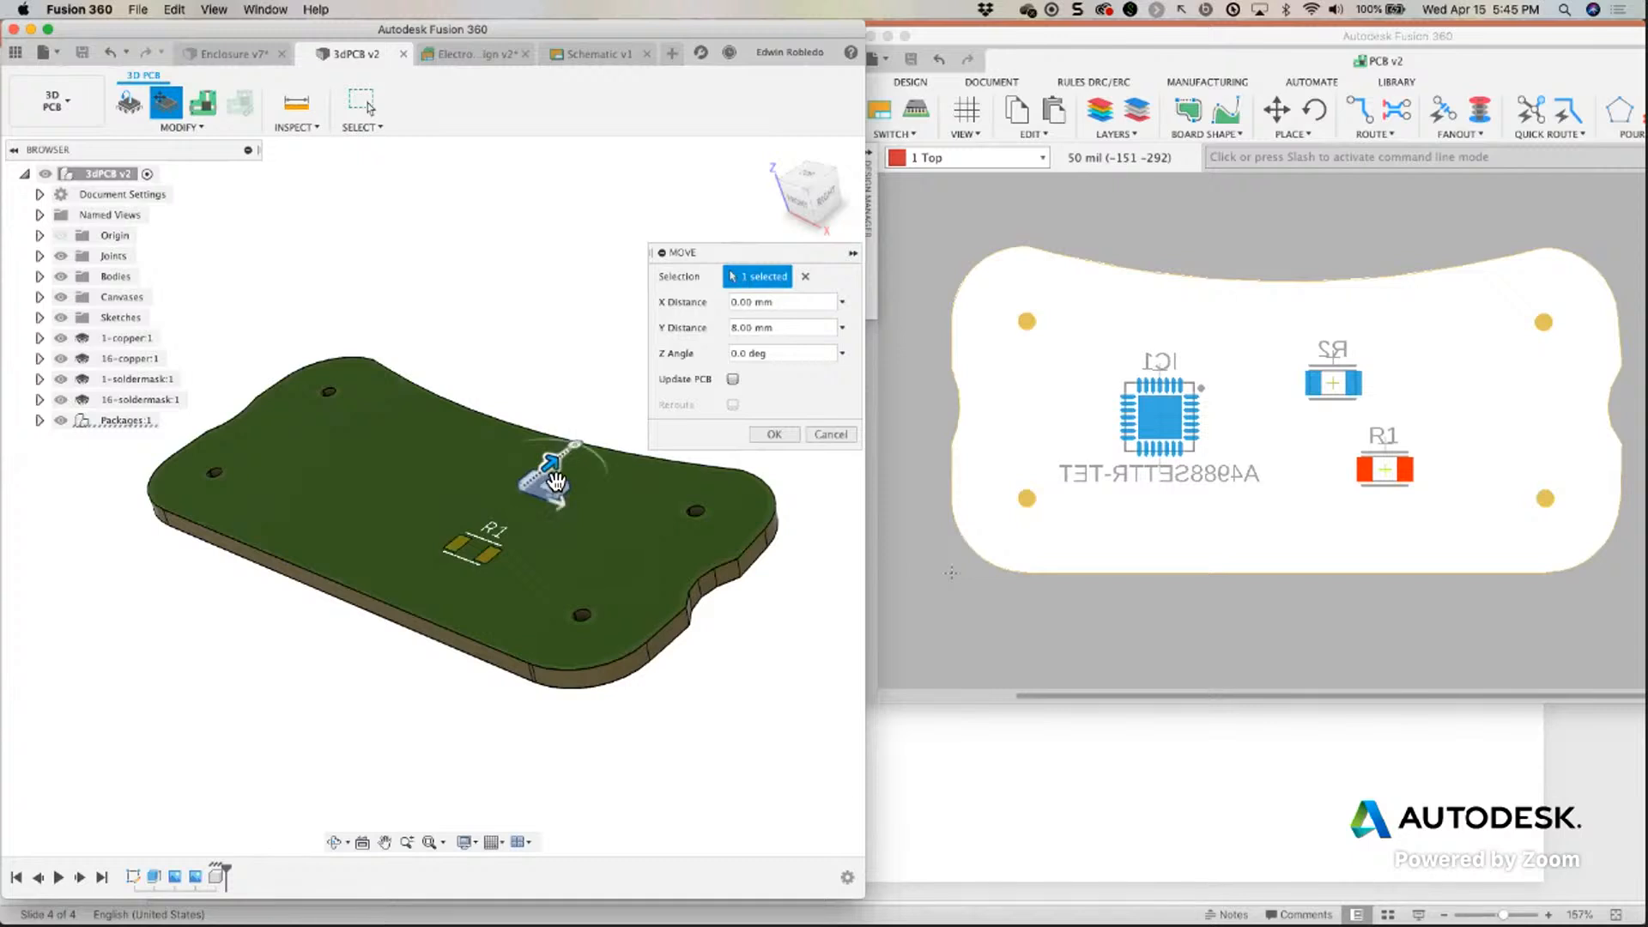
click(772, 435)
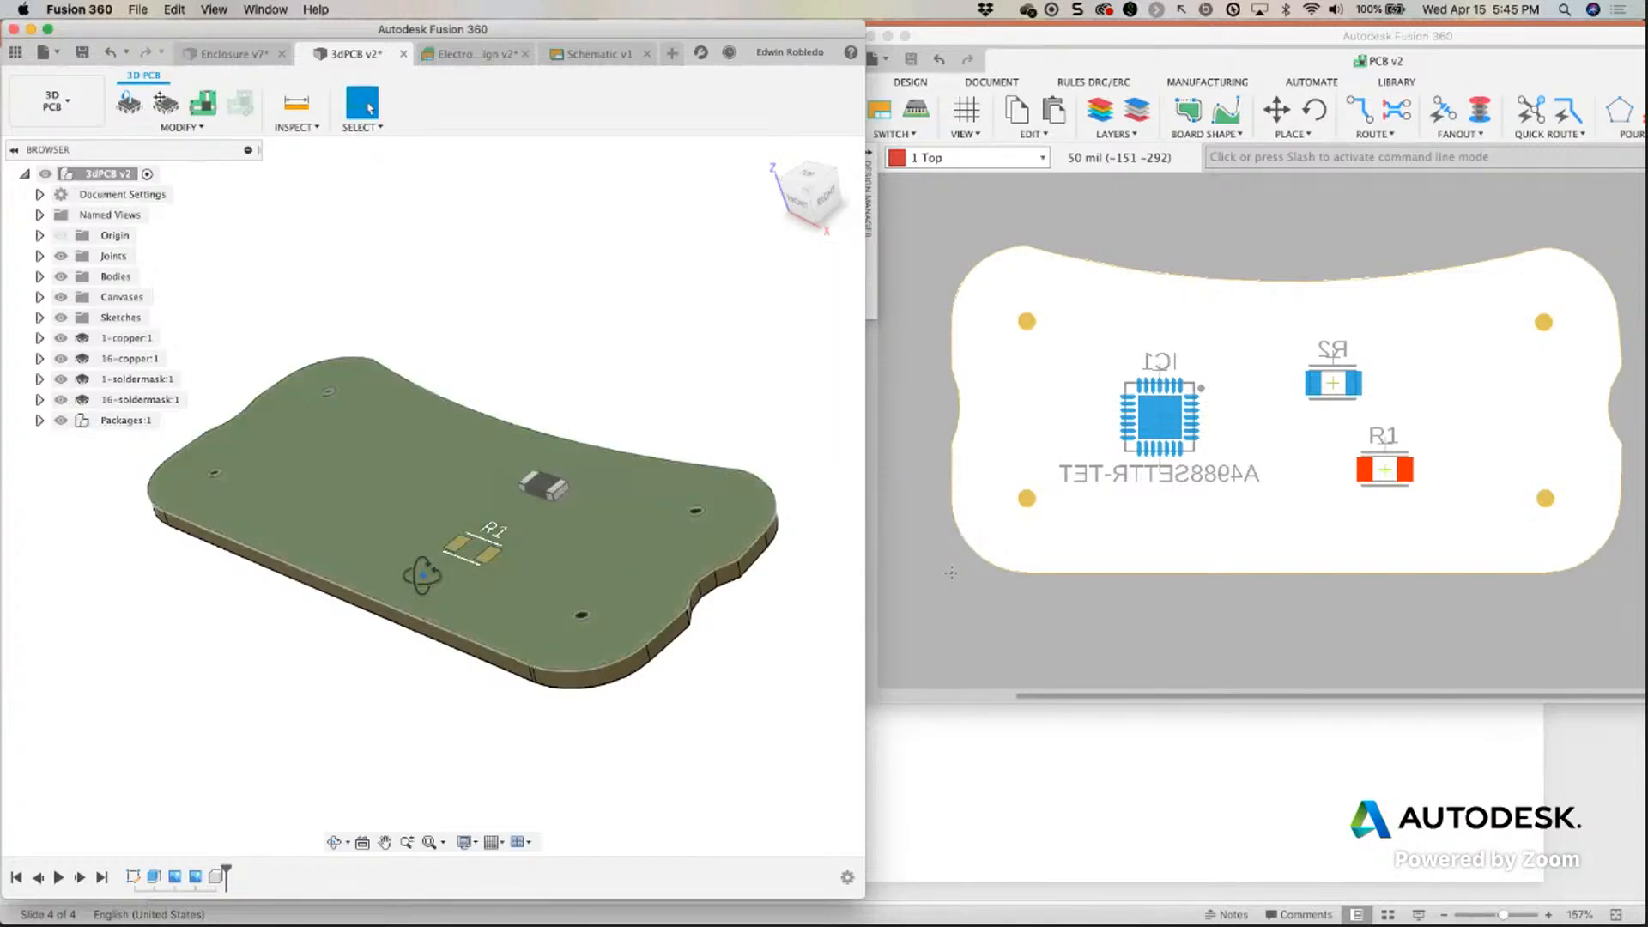
Flip component IC1 from the underside of the 3D board to its opposite face.
shift+middle_drag(416, 568, 500, 505)
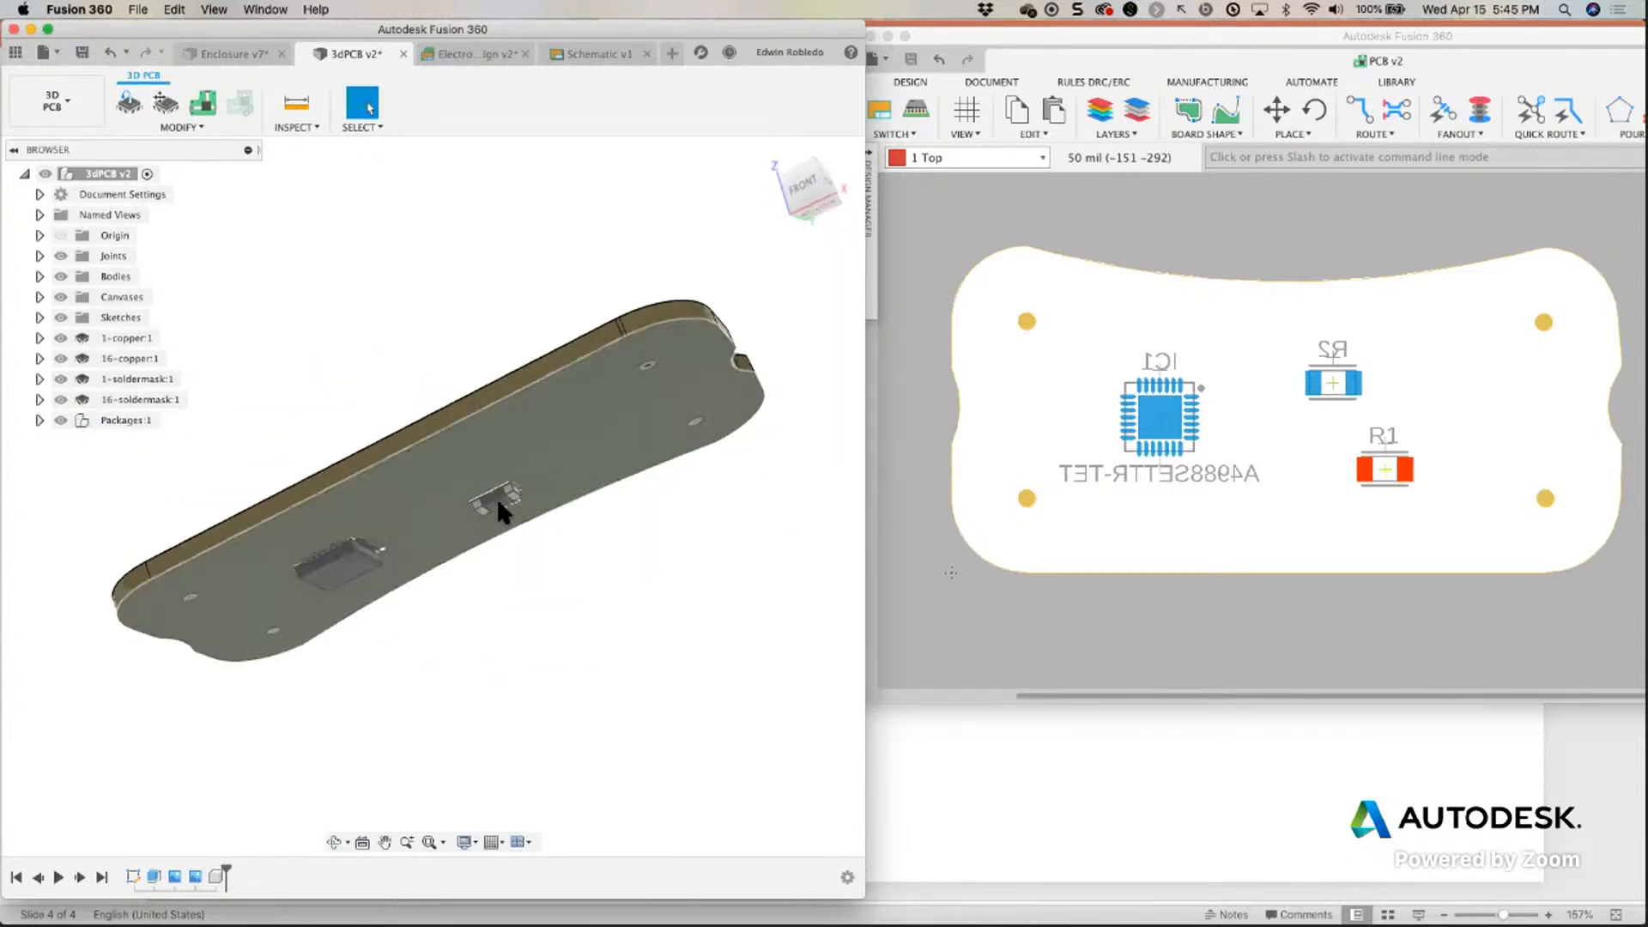
click(129, 103)
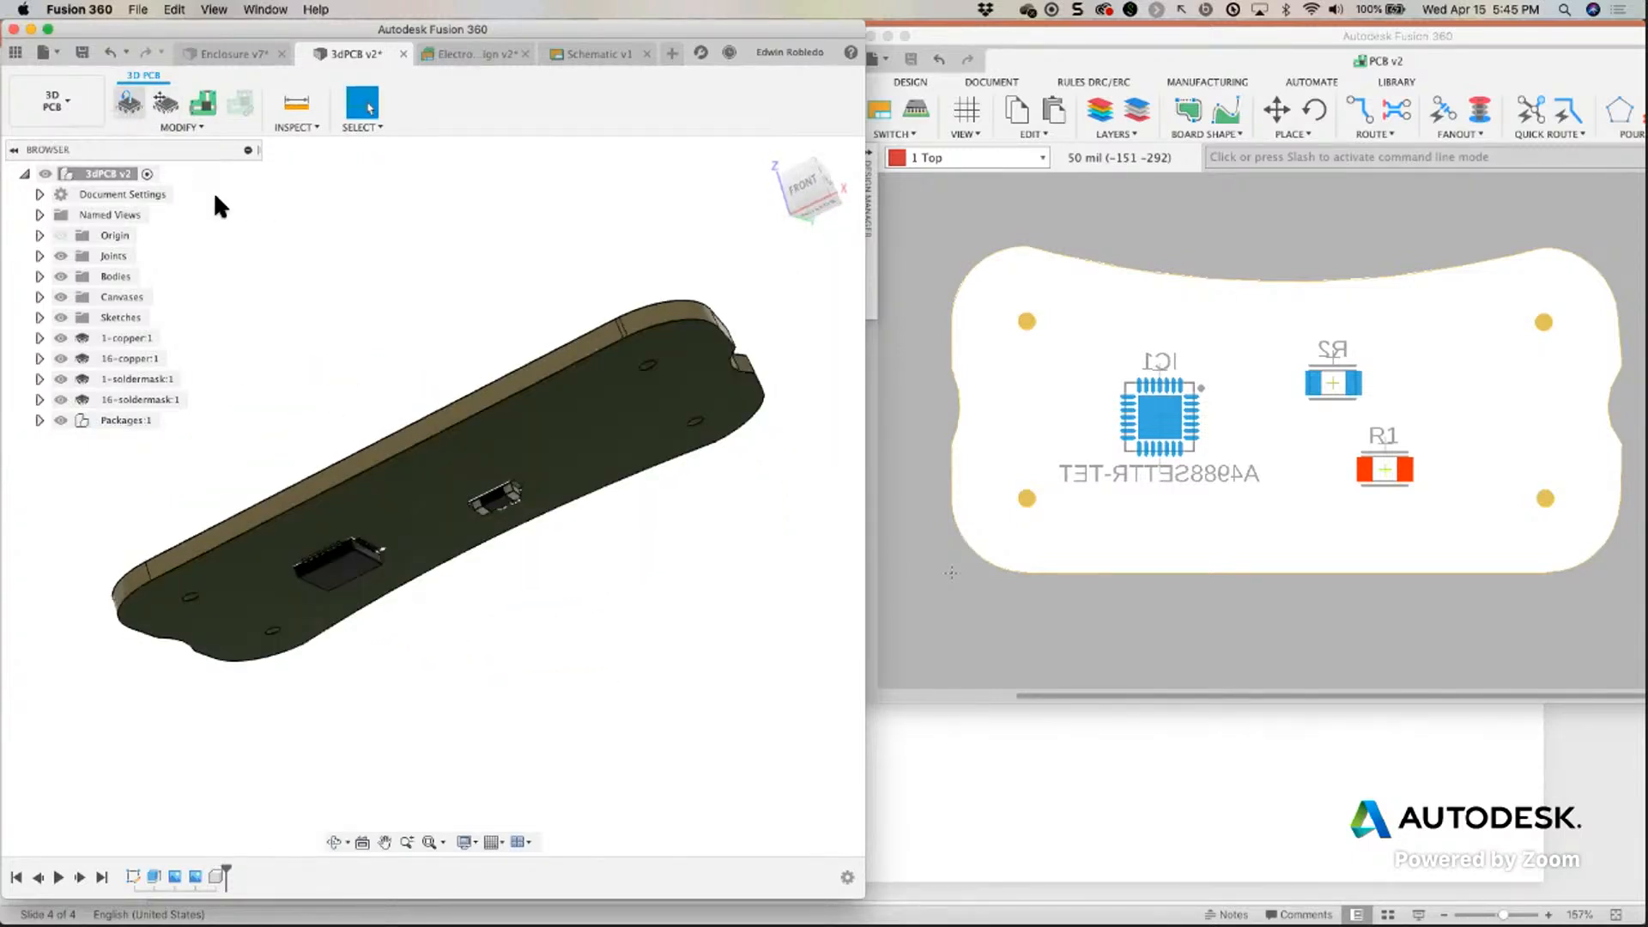
click(340, 577)
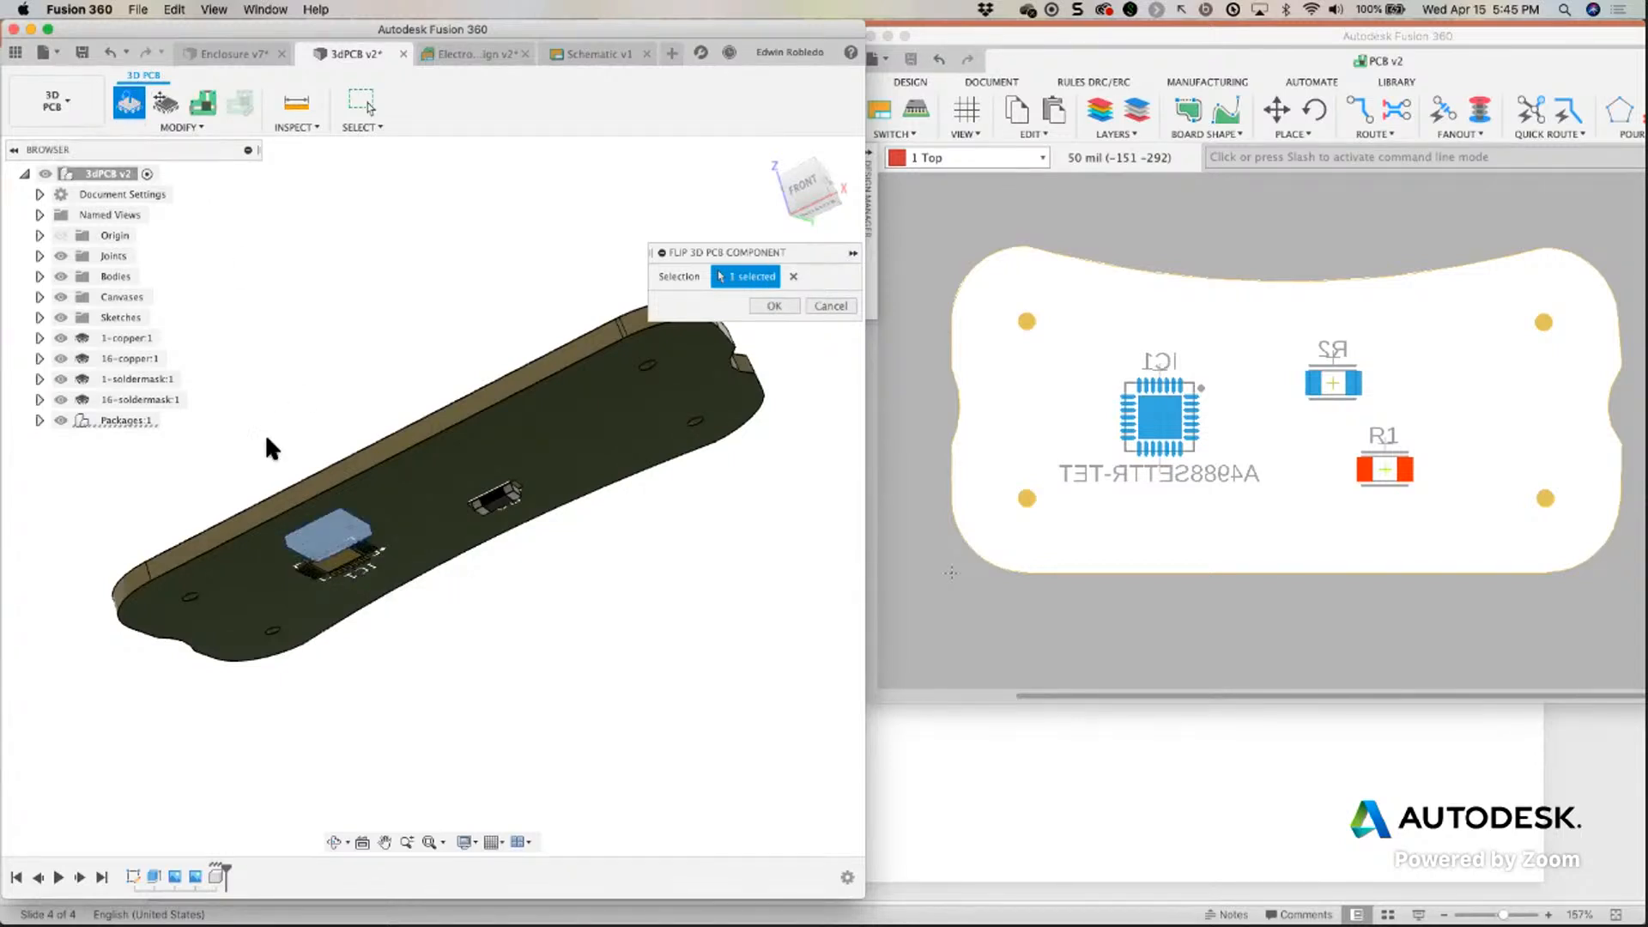
shift+middle_drag(276, 449, 331, 533)
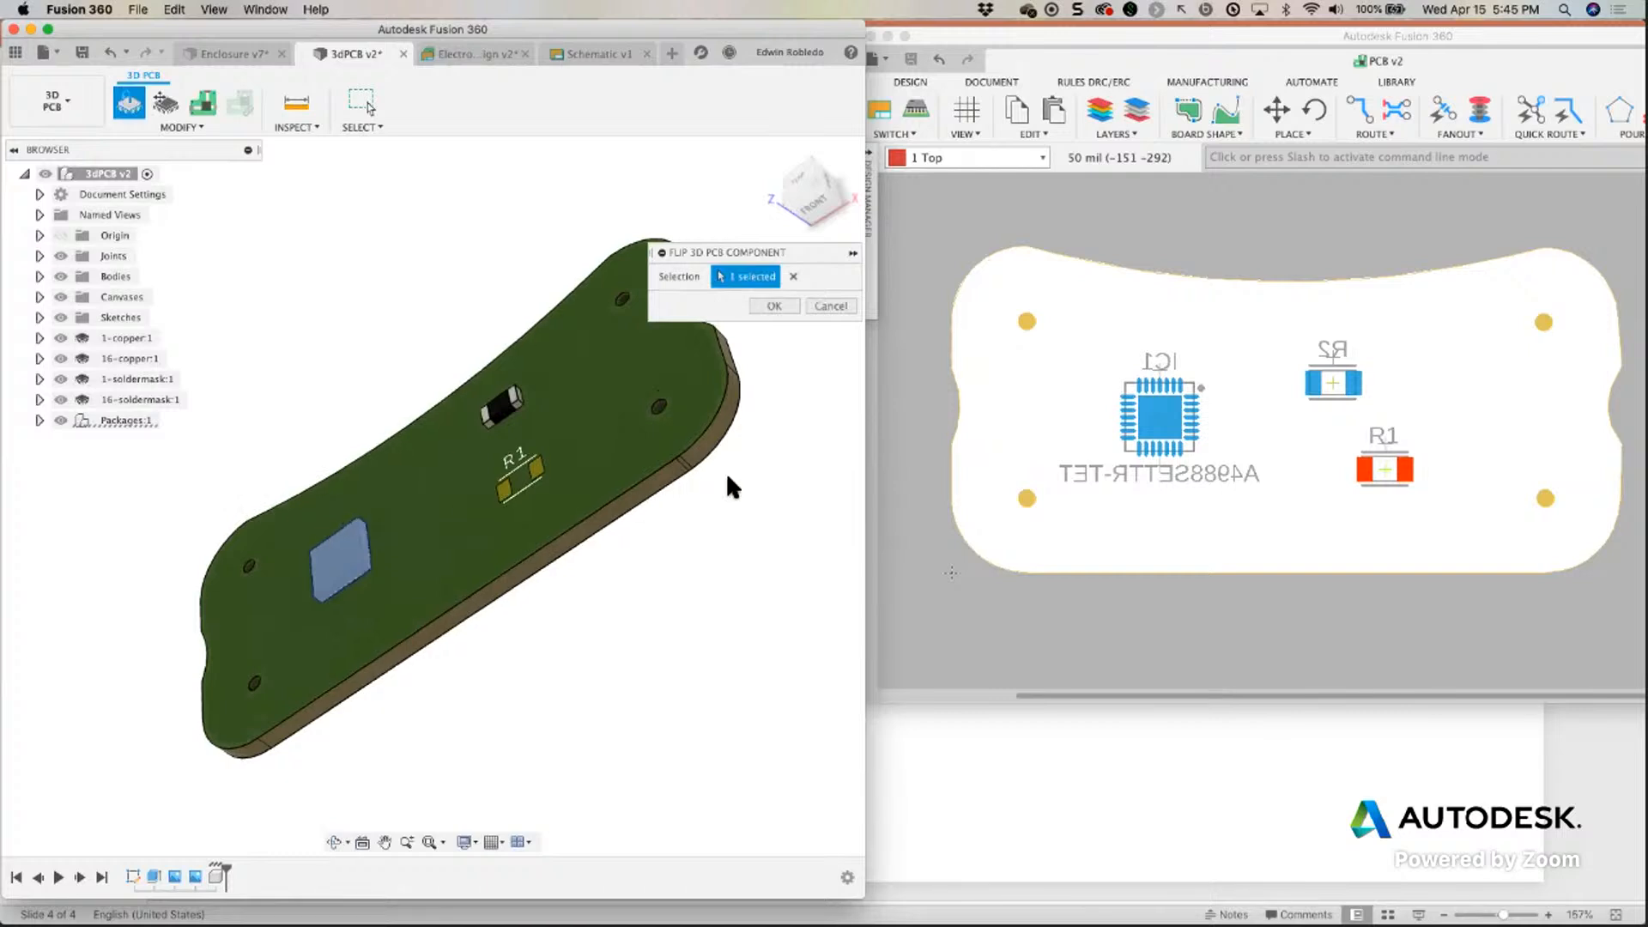
click(777, 306)
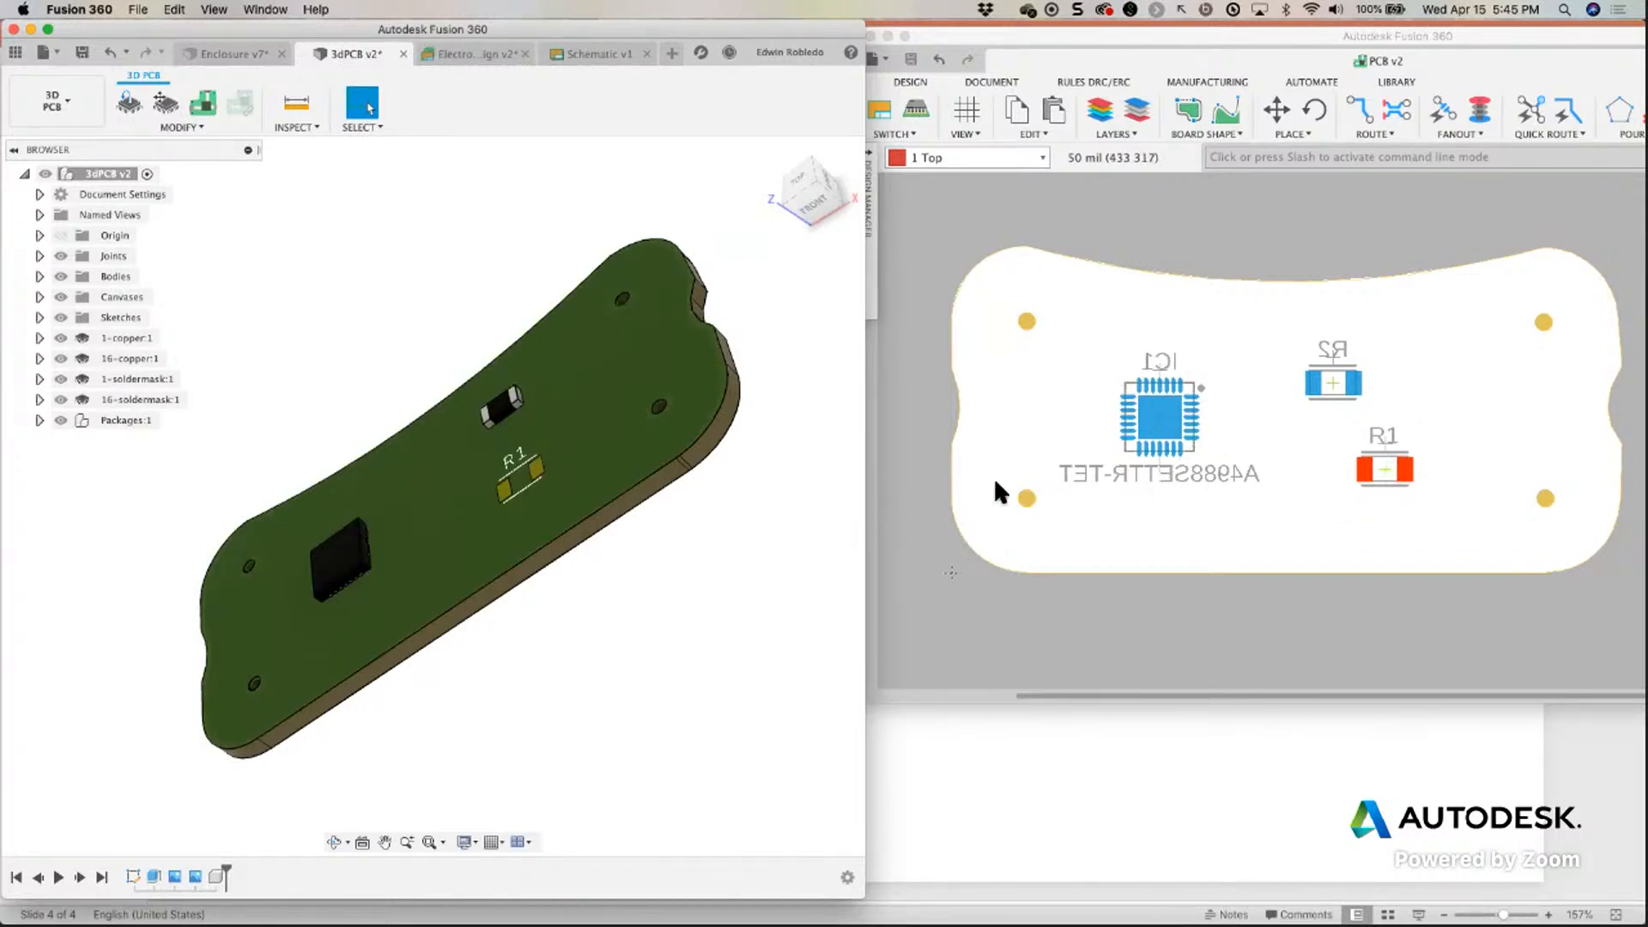
Push the 3D board's component changes to the PCB layout and update the 3D PCB from that layout.
click(206, 110)
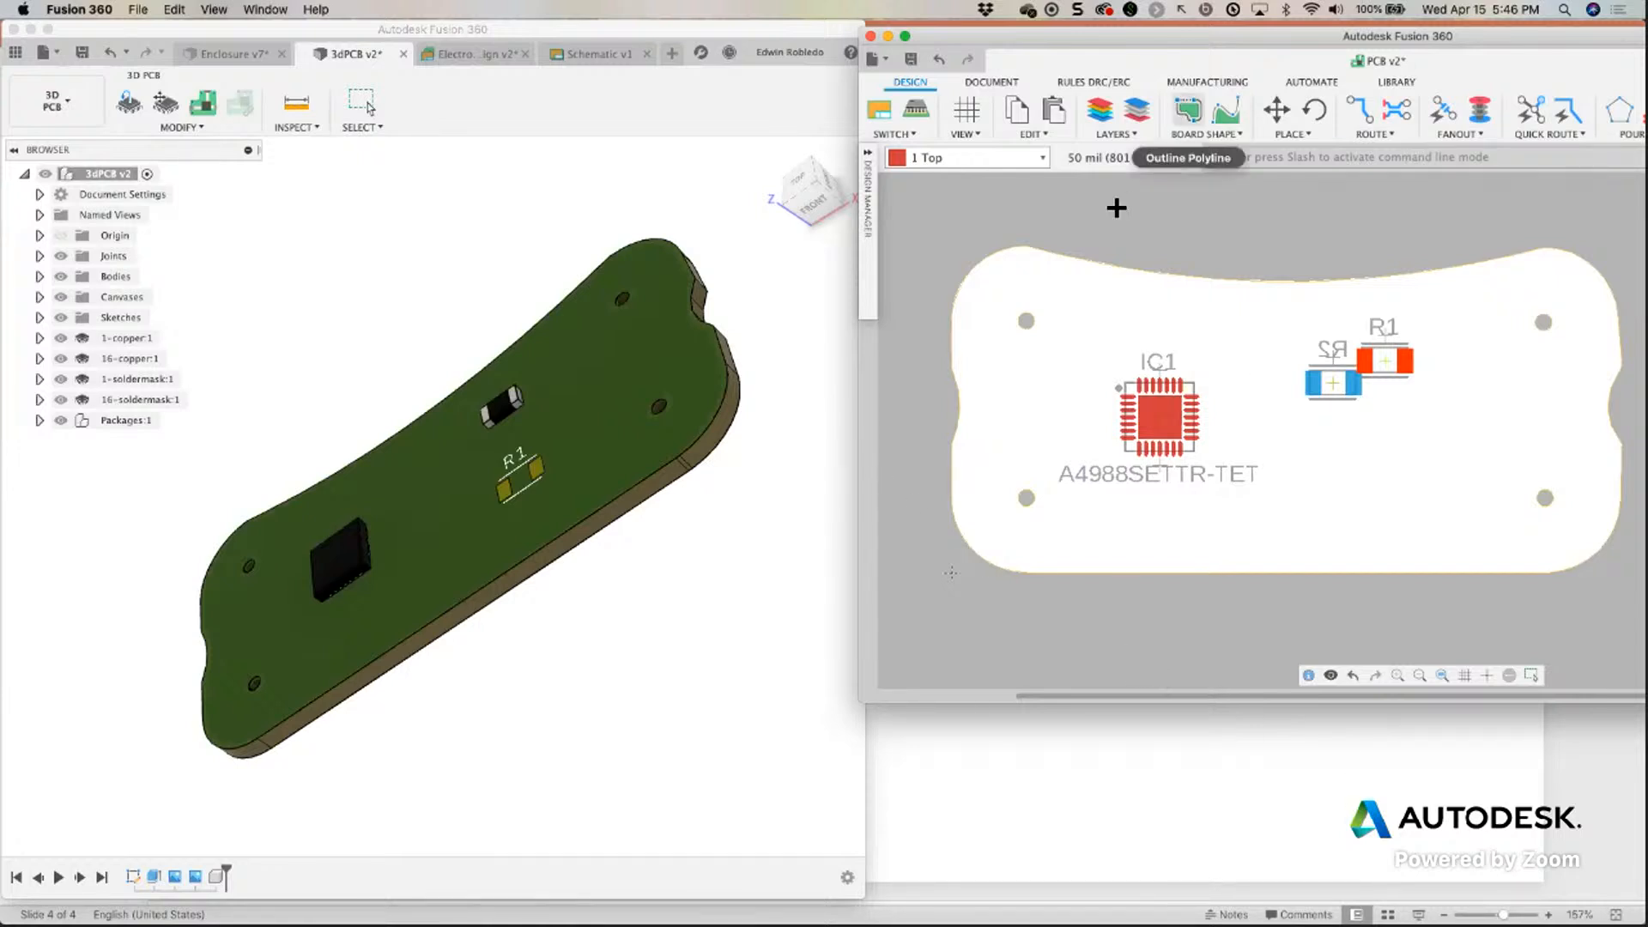
click(918, 108)
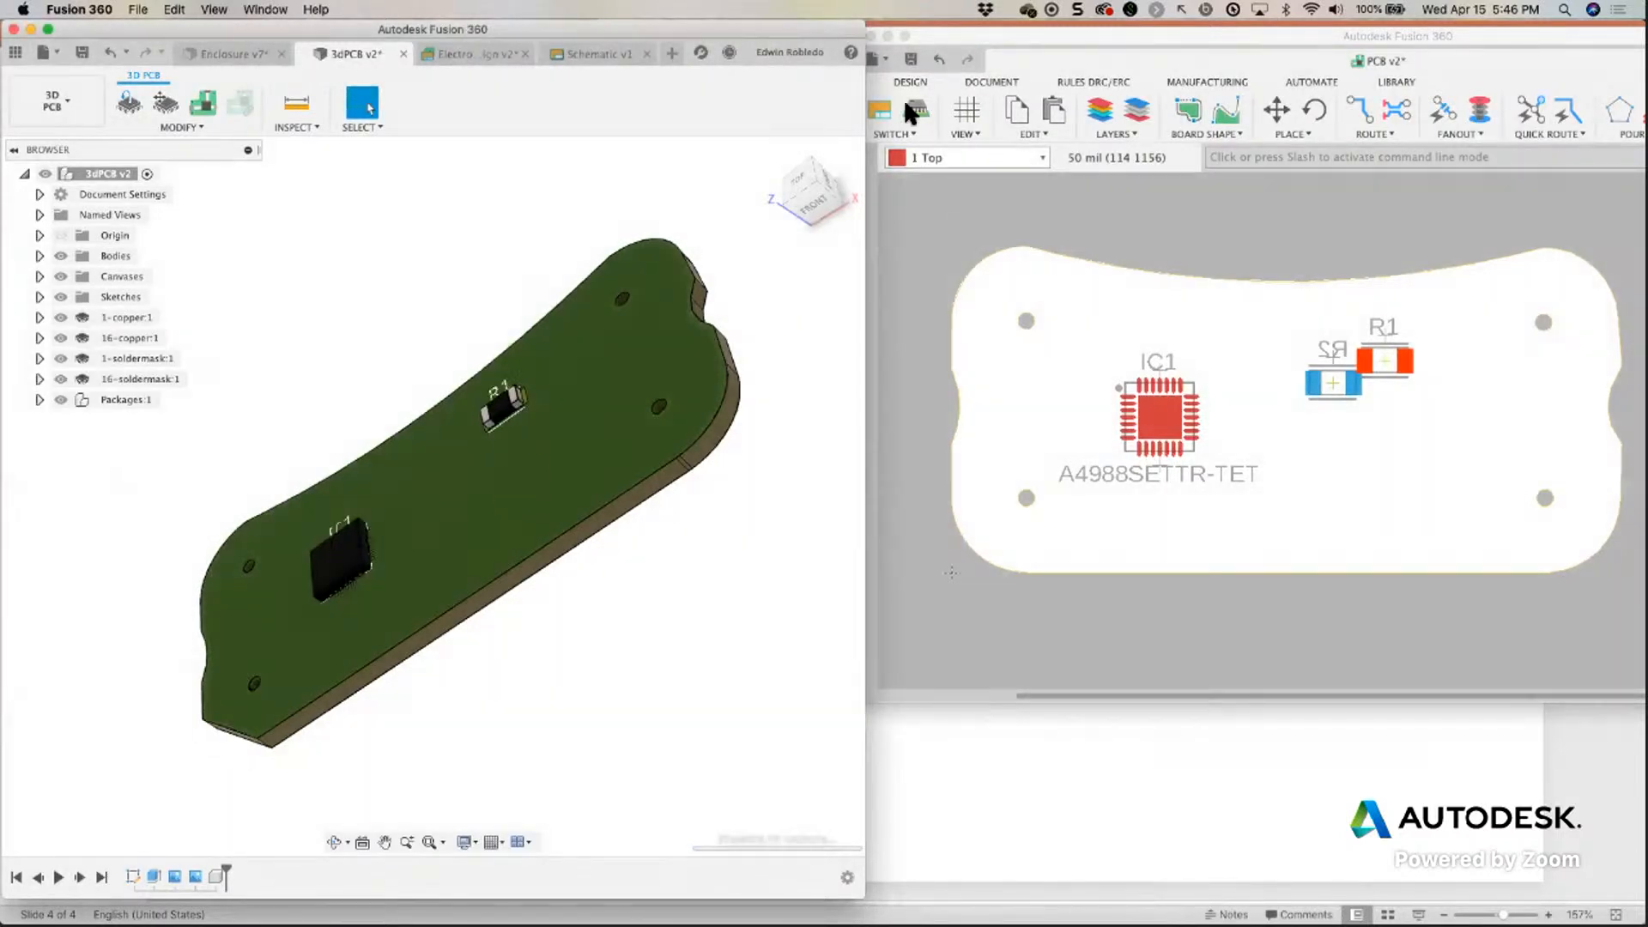
click(914, 110)
click(760, 526)
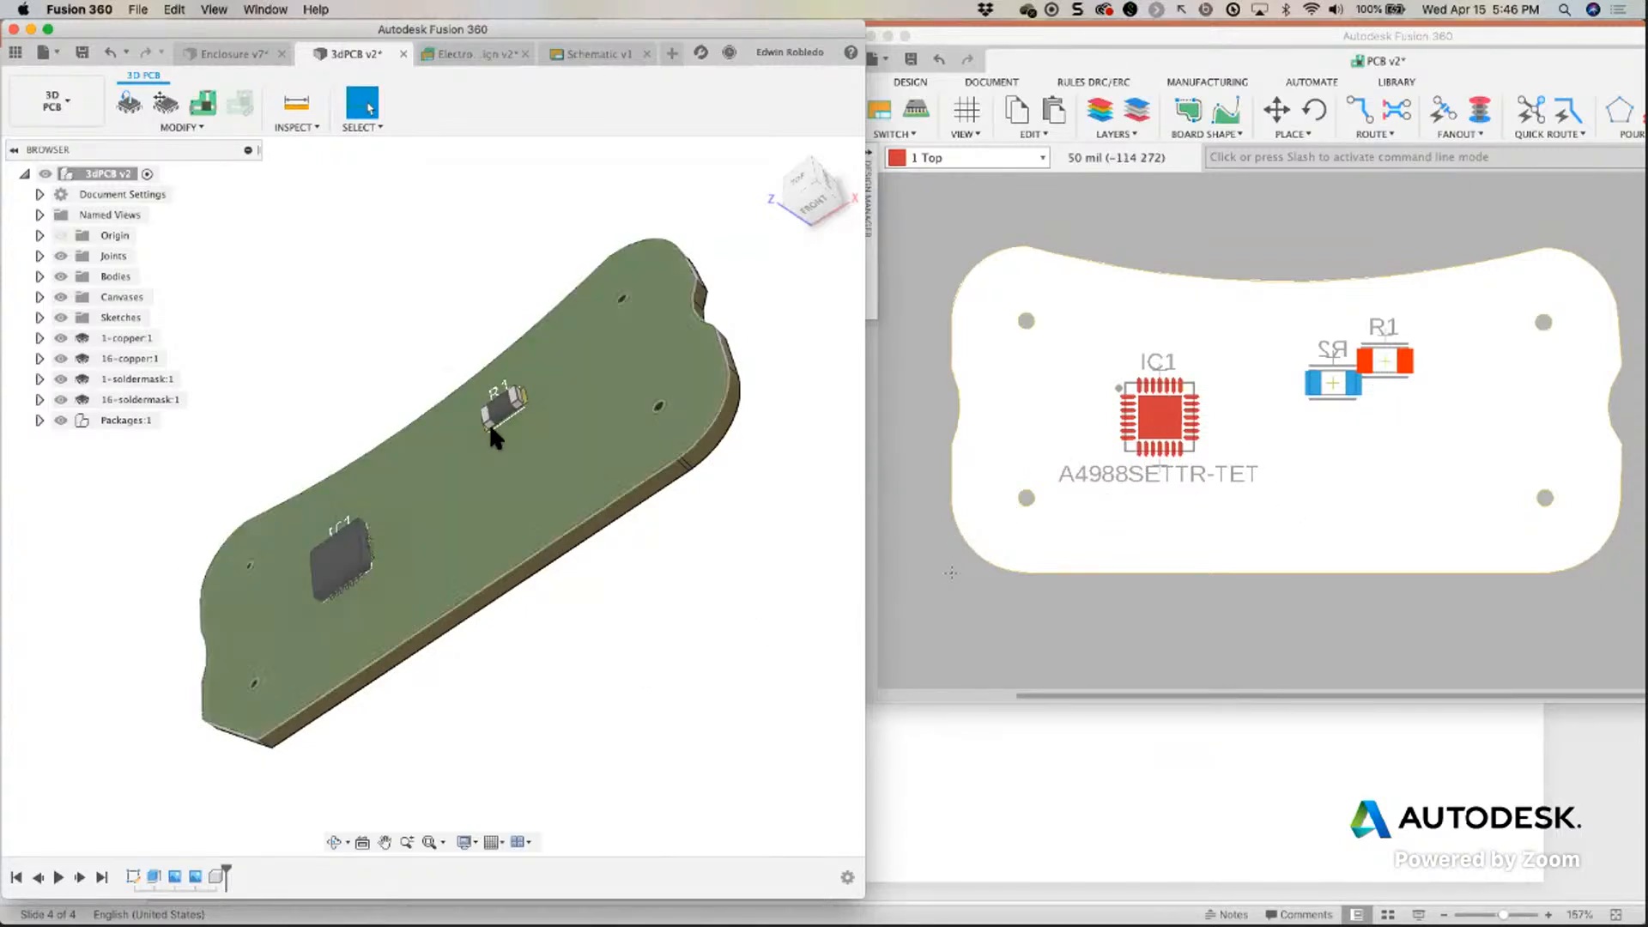
Check both faces of the updated 3D board and save it with the version description "User Saved".
mouse_move(496, 556)
shift+middle_down()
mouse_move(433, 451)
mouse_move(515, 533)
shift+middle_up()
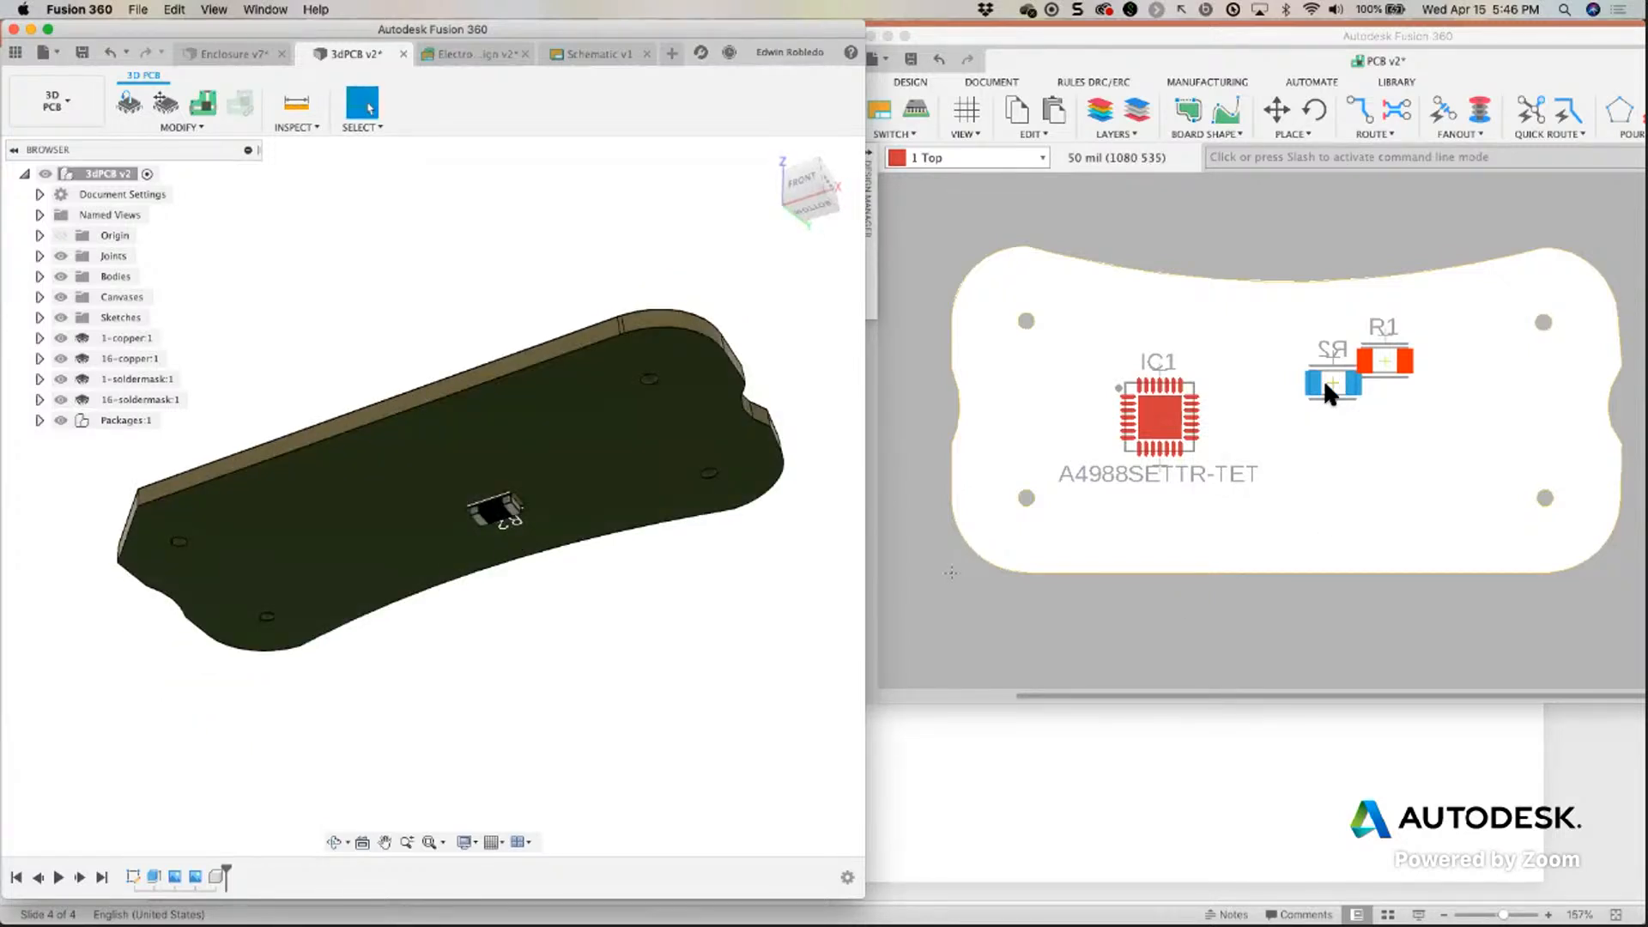
shift+middle_drag(647, 607, 665, 645)
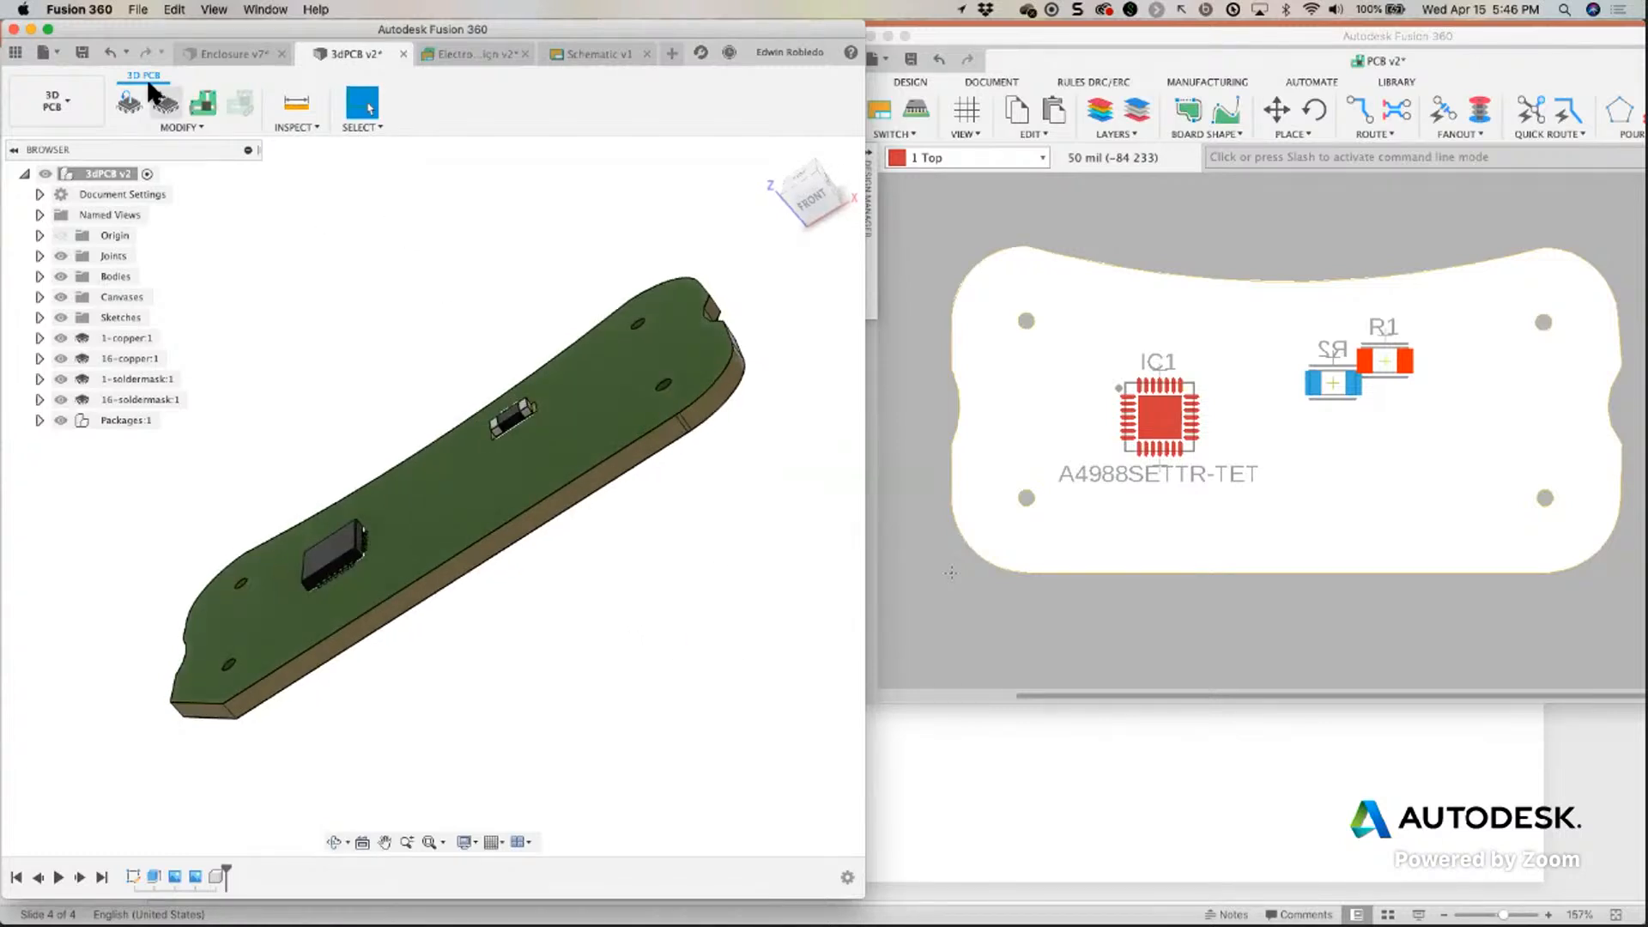
click(81, 49)
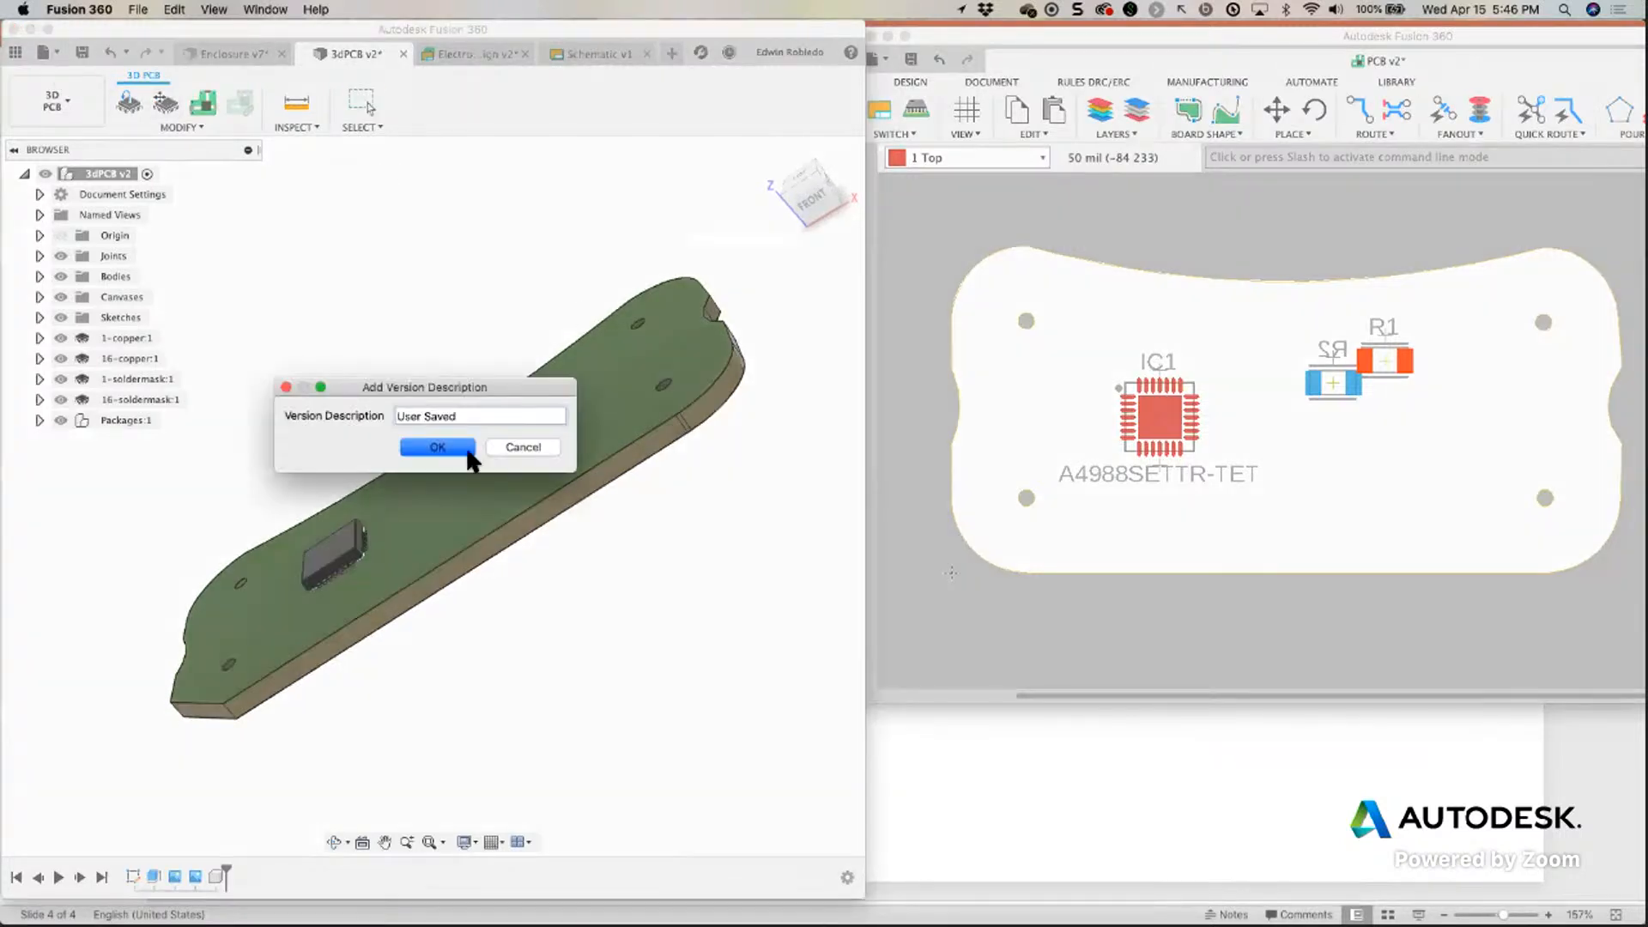
click(469, 453)
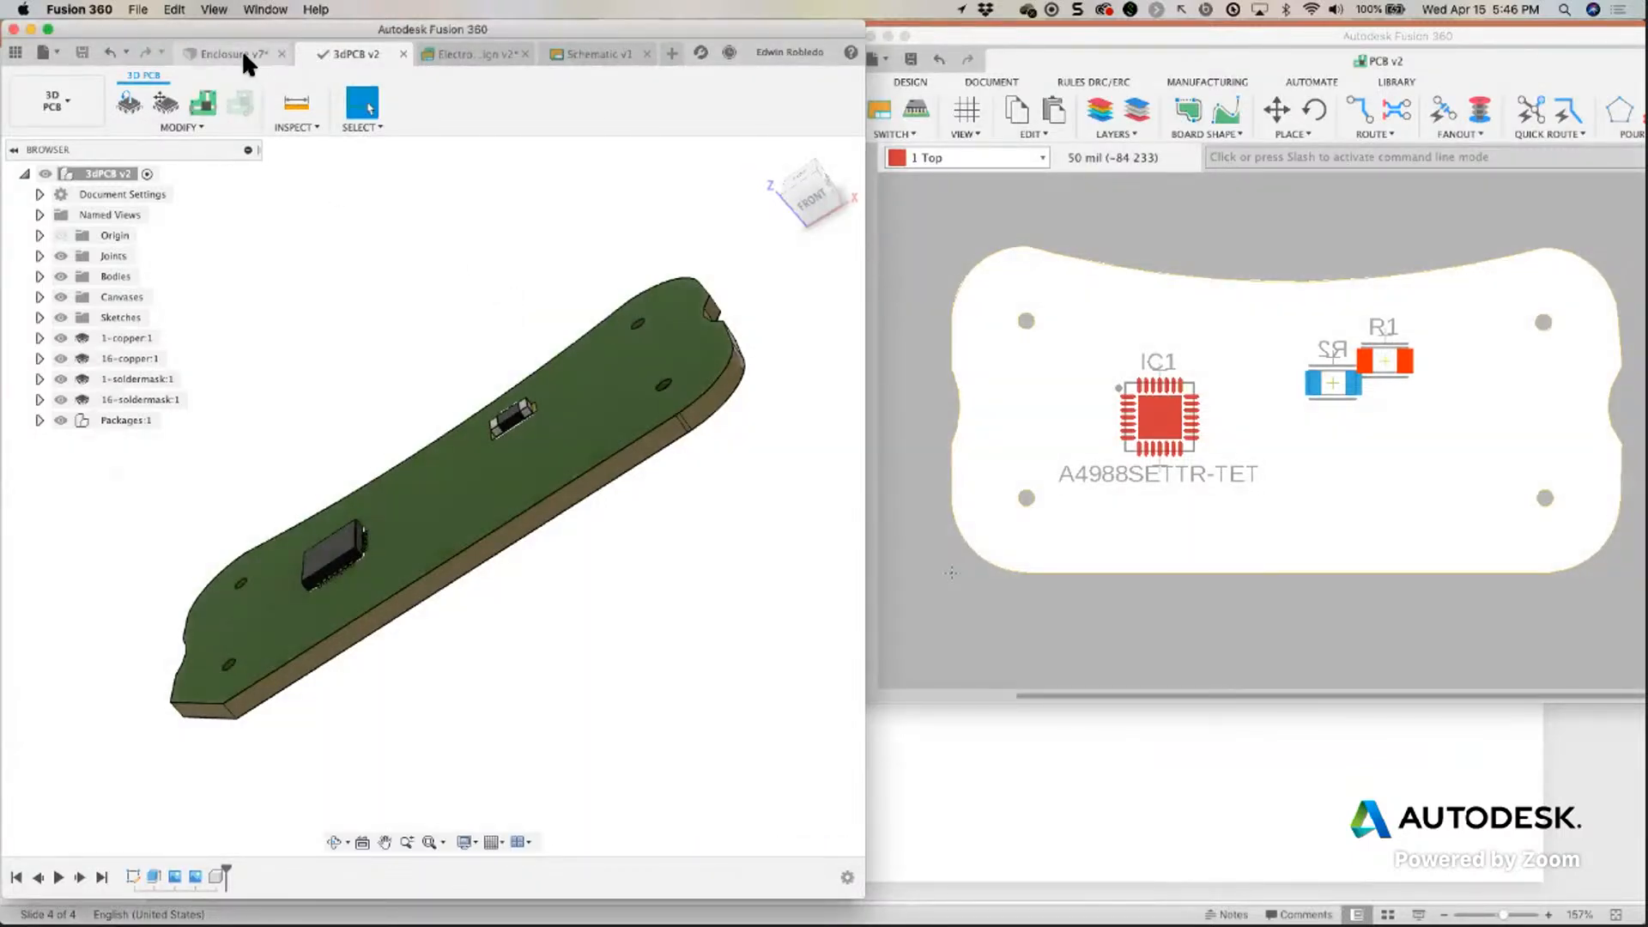
Switch to the Enclosure design, check the assembled board and save it with the version description "User Saved".
click(241, 53)
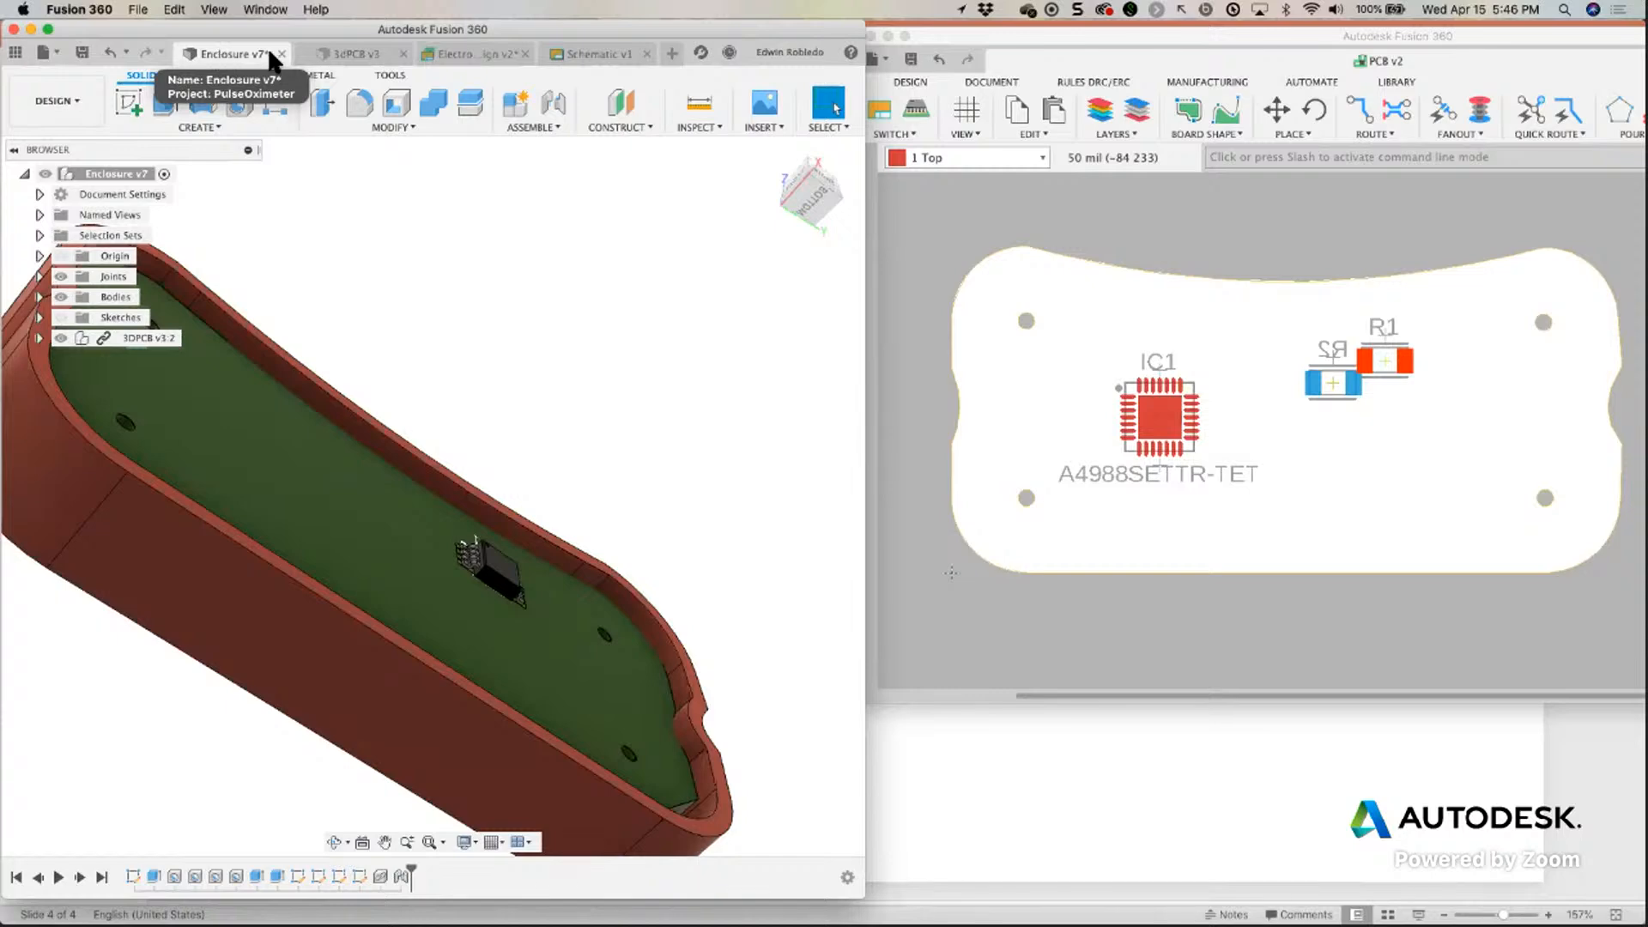
scroll(475, 298, down, 5)
scroll(475, 299, up, 5)
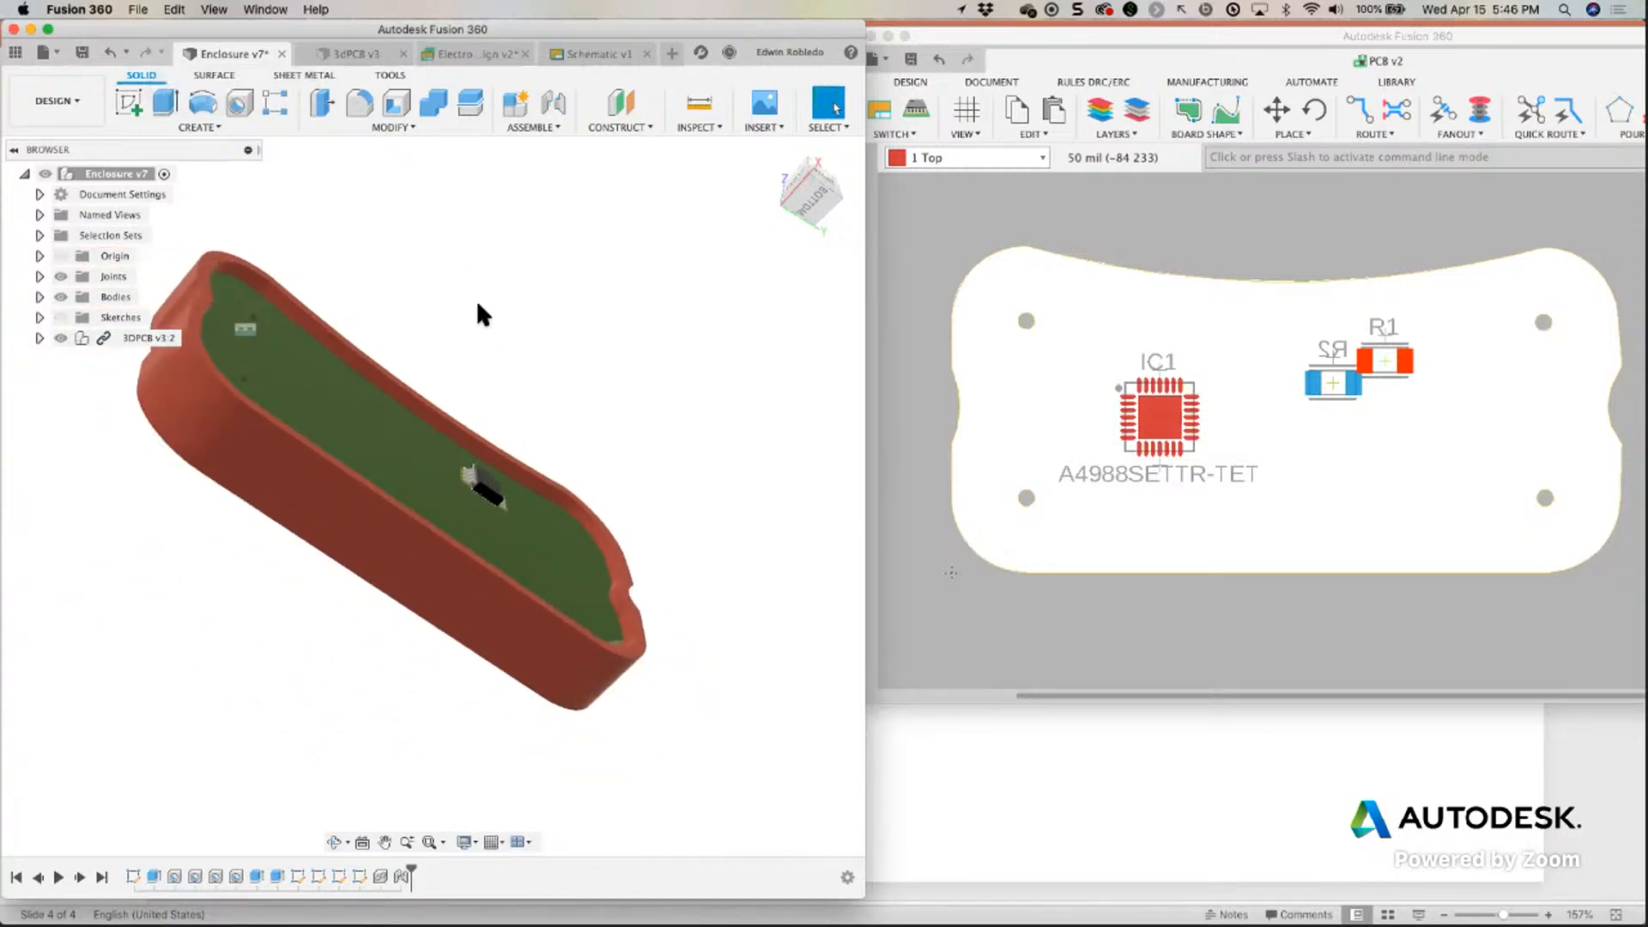
shift+middle_drag(488, 344, 470, 394)
key(Escape)
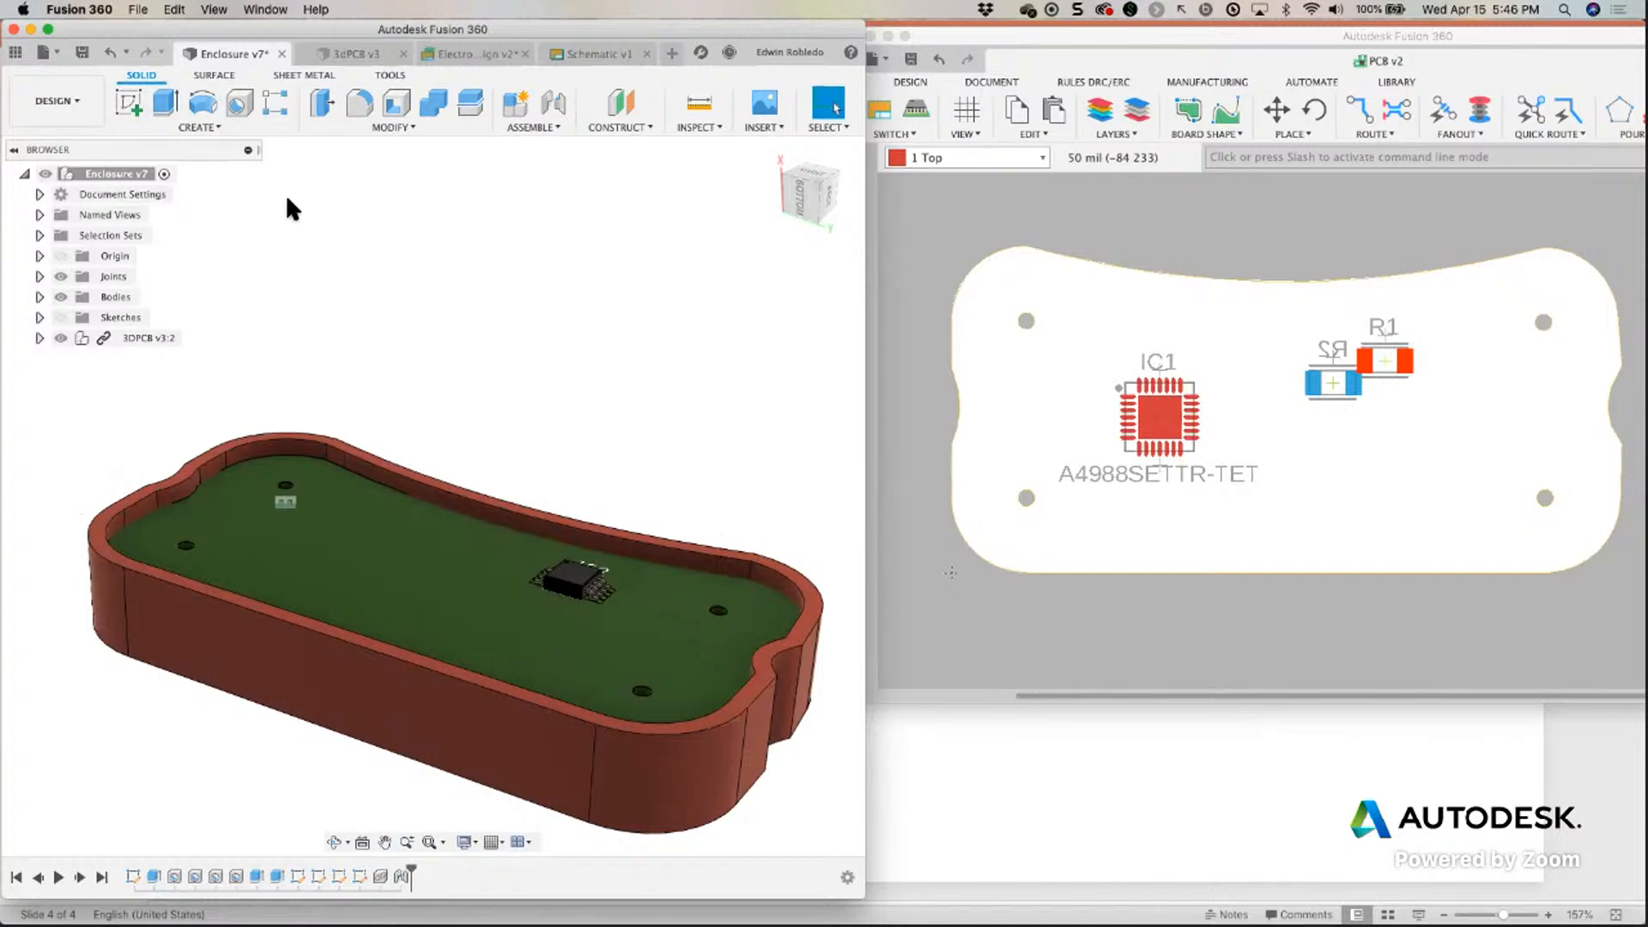
click(81, 52)
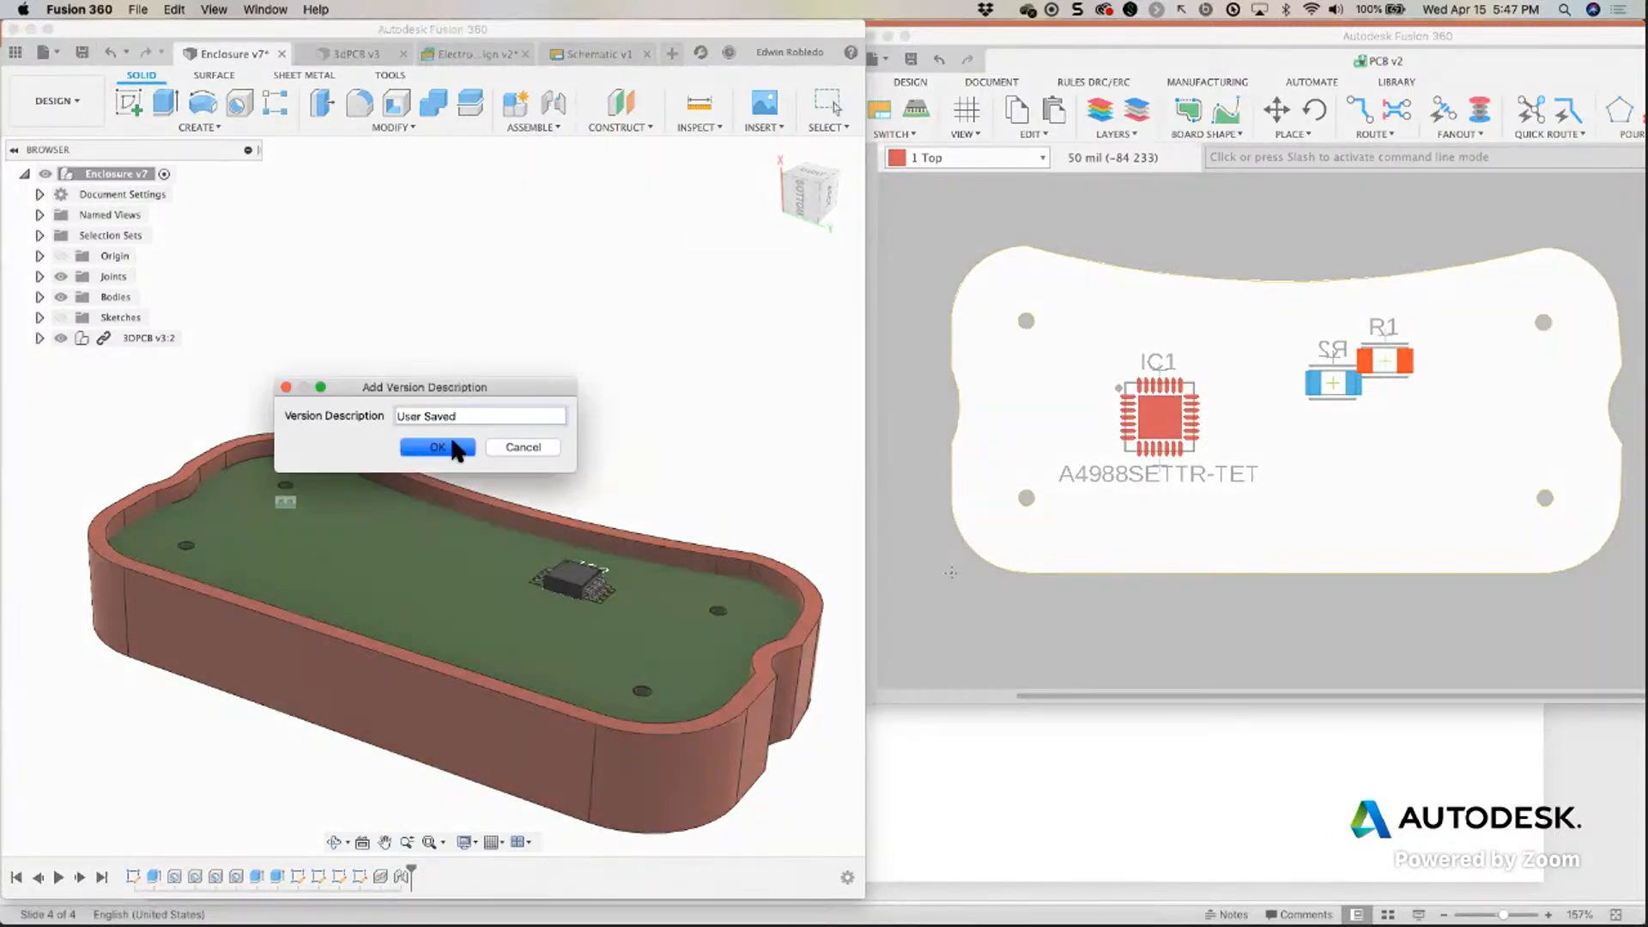
click(461, 447)
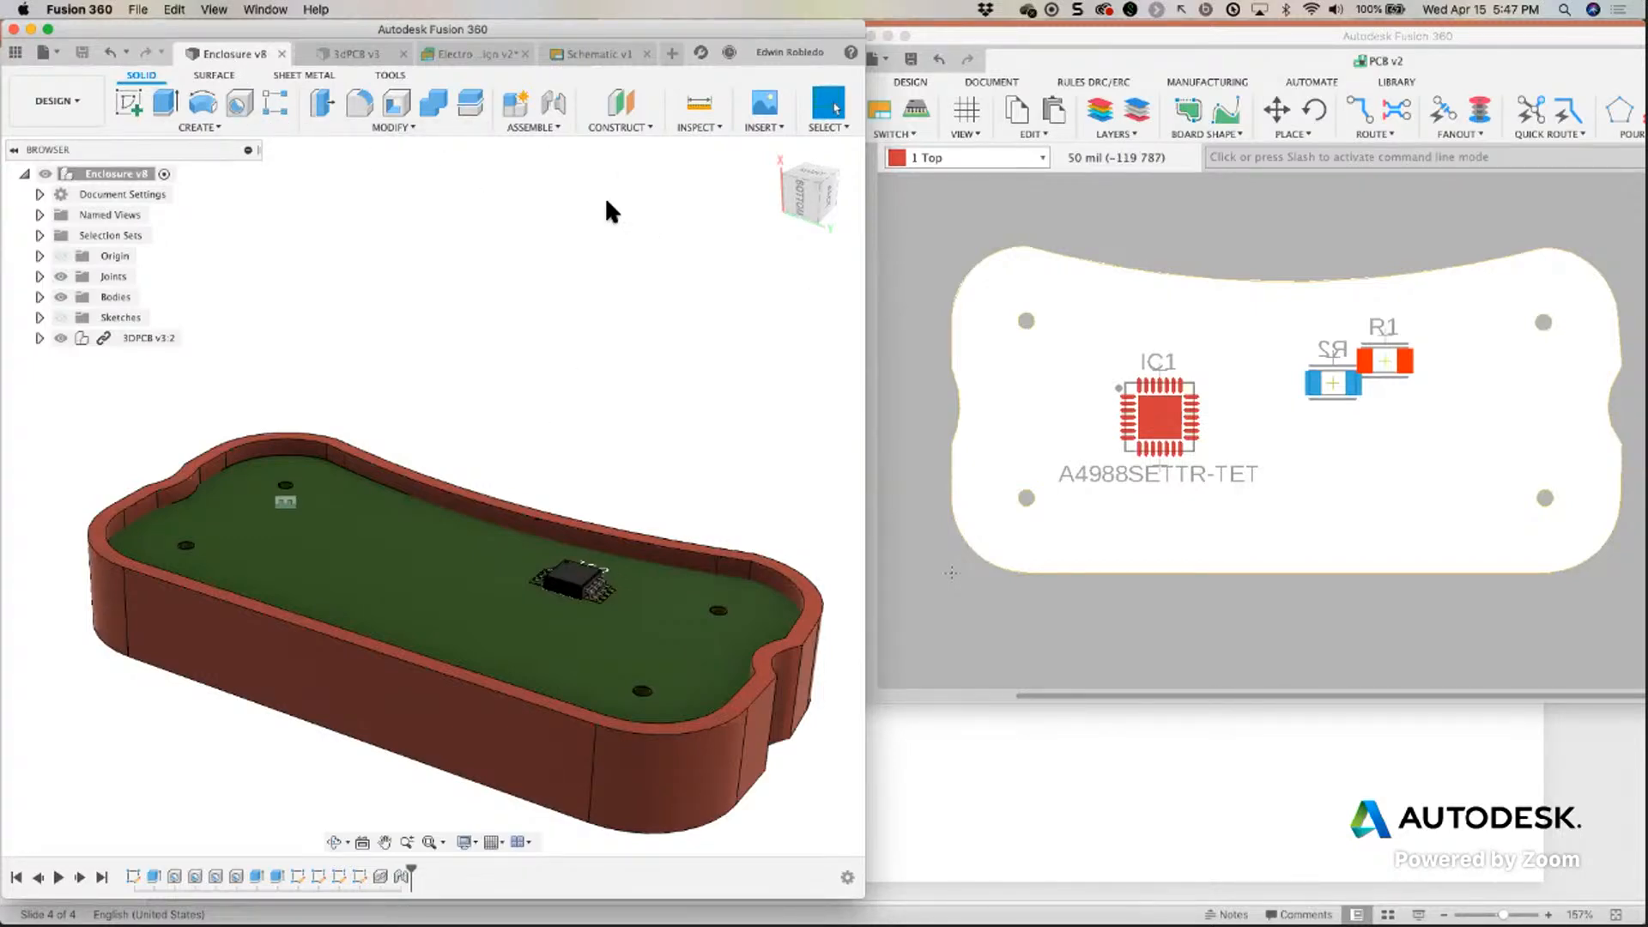
Update the 3D PCB from the PCB layout again and check the board in the Enclosure design.
click(354, 53)
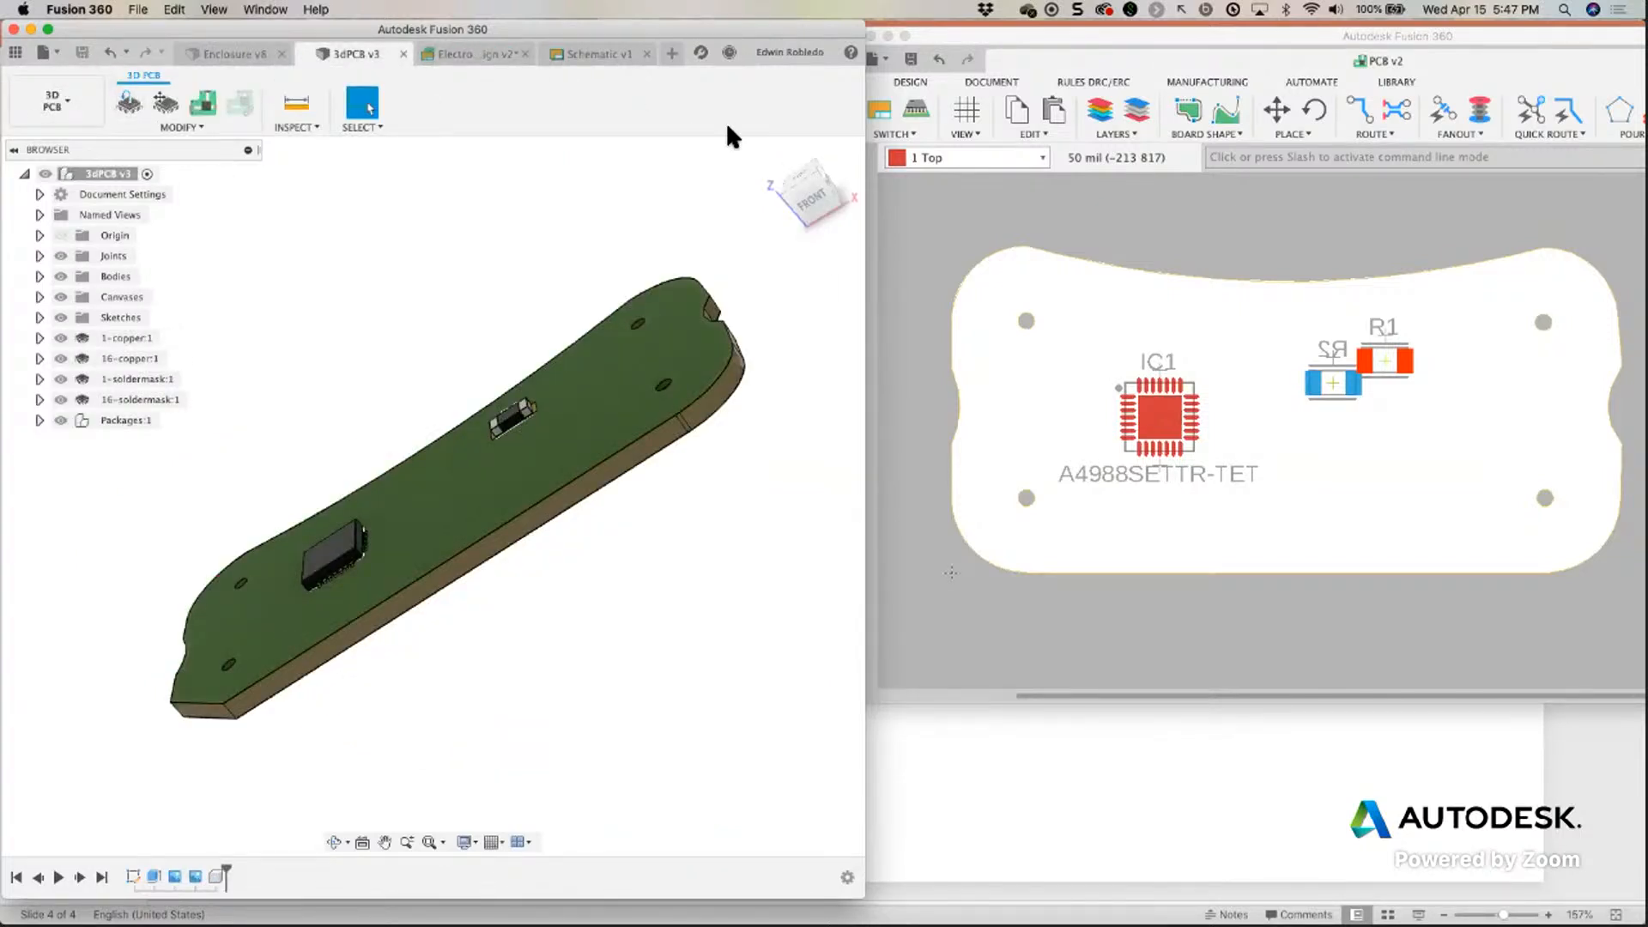
click(1313, 202)
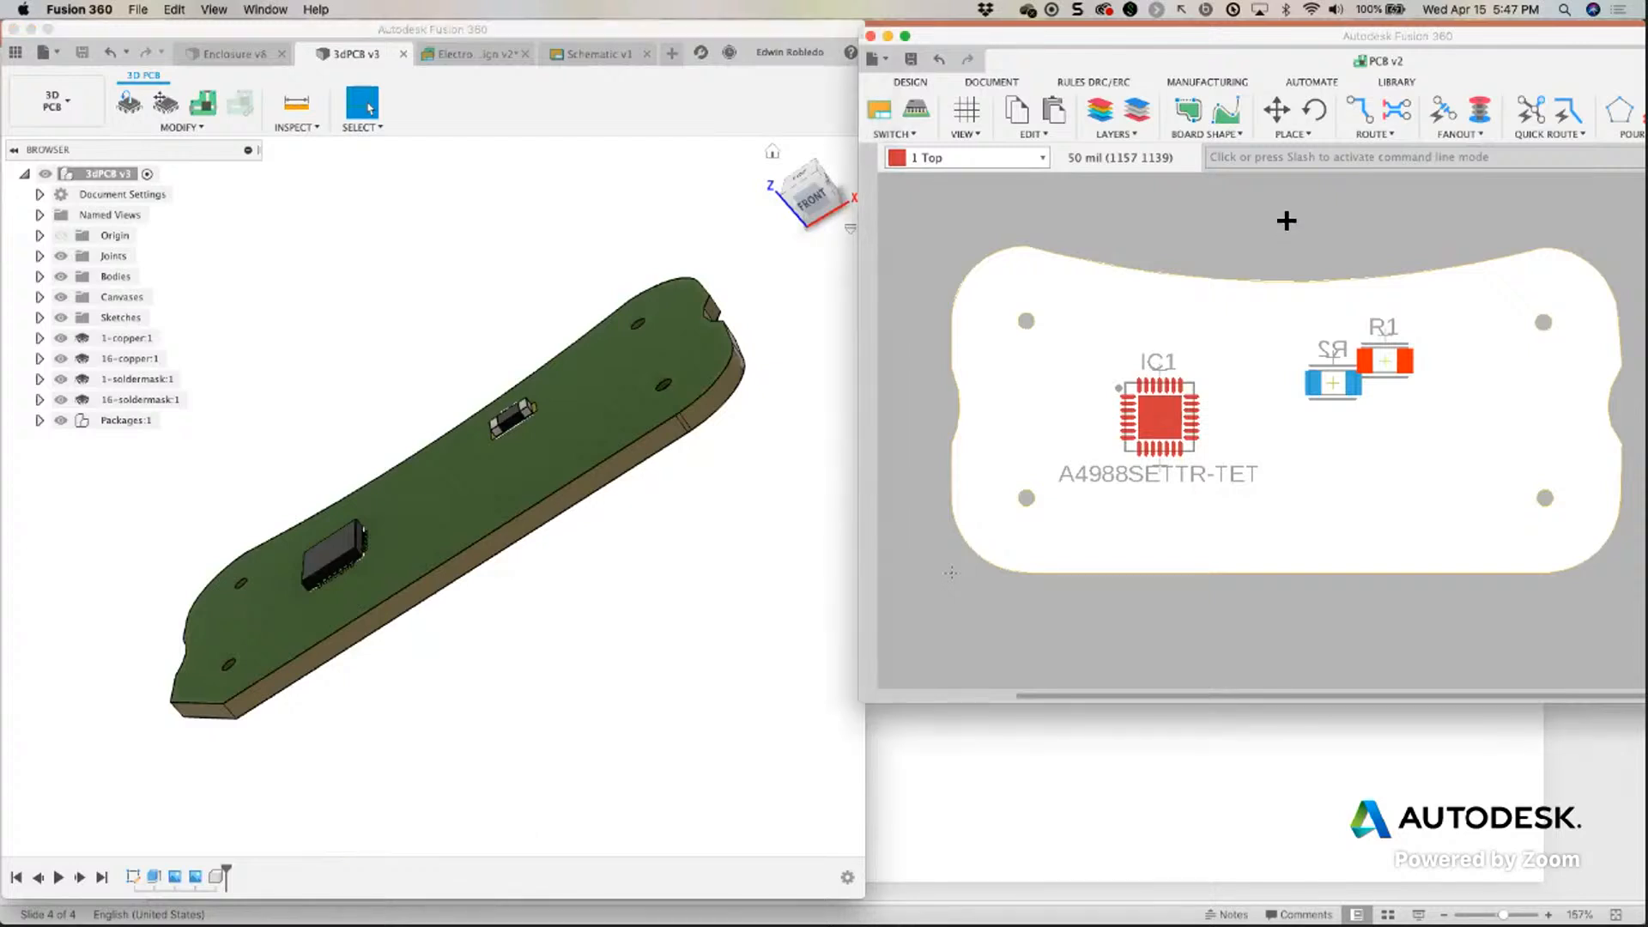
click(920, 111)
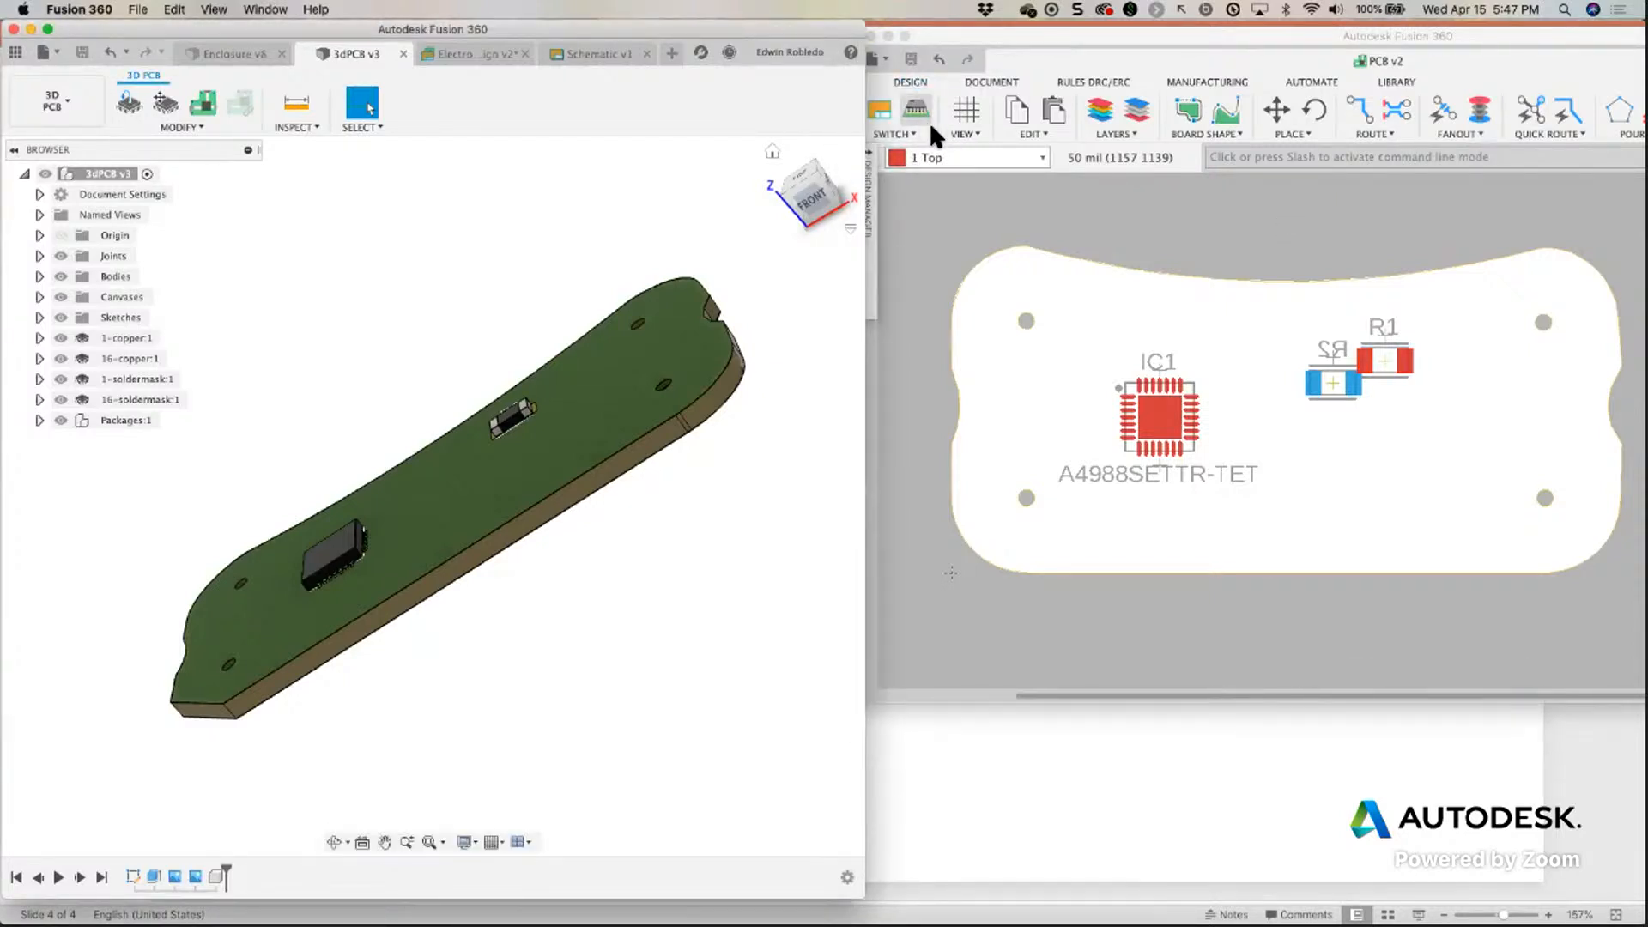
click(213, 55)
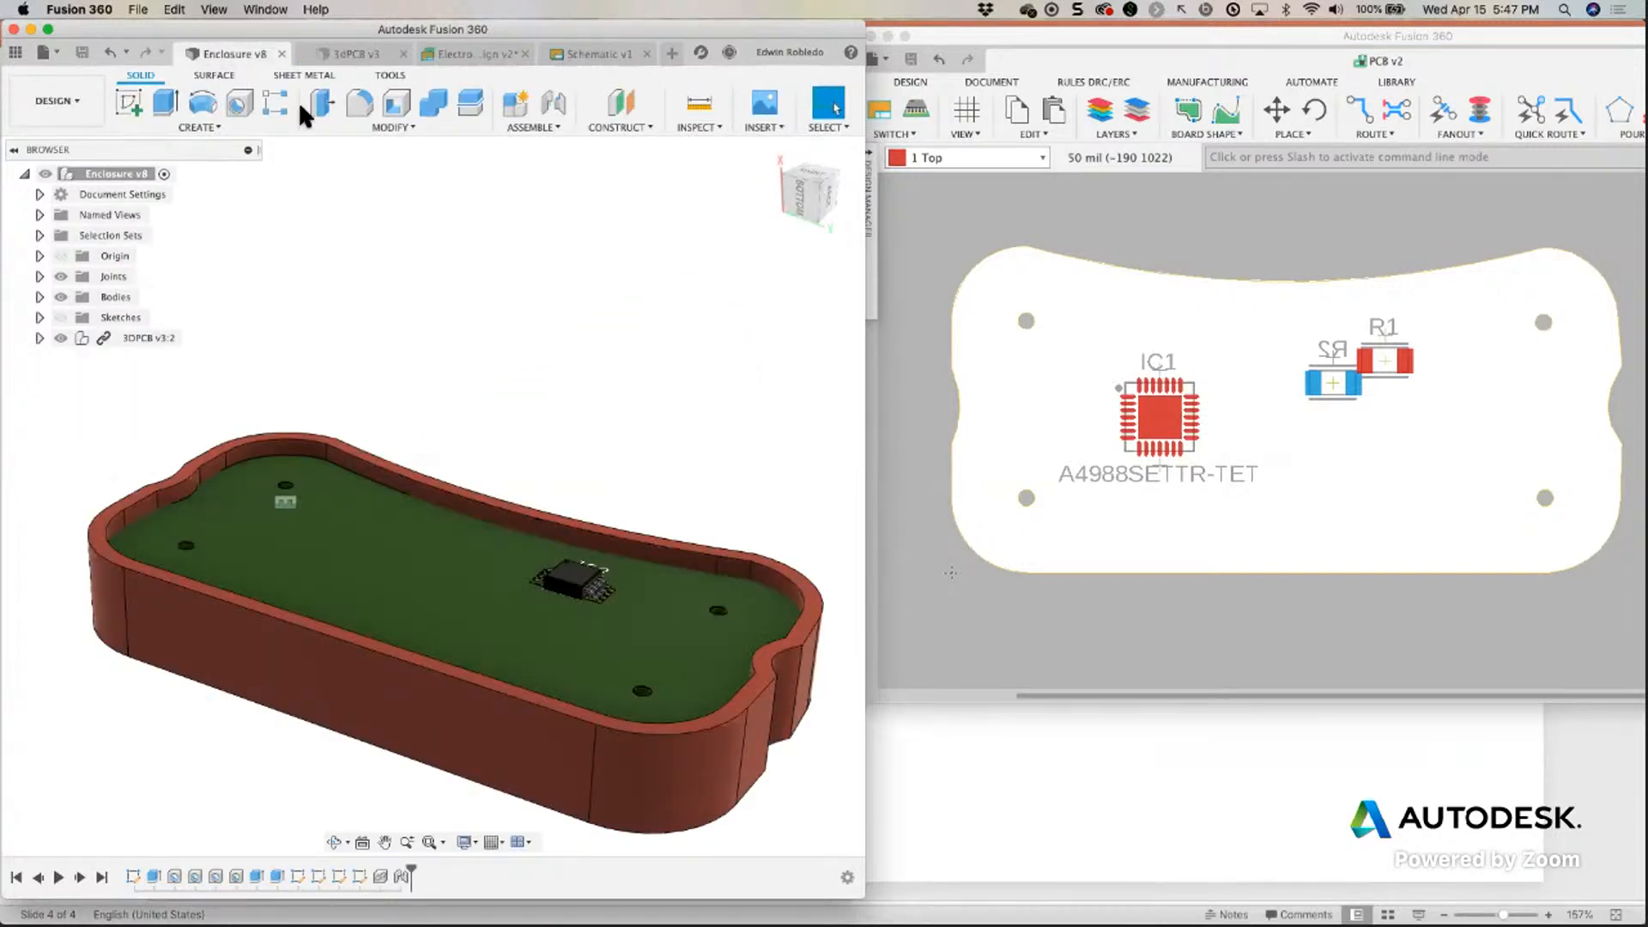
scroll(380, 312, down, 4)
scroll(380, 312, up, 2)
middle_drag(381, 313, 369, 368)
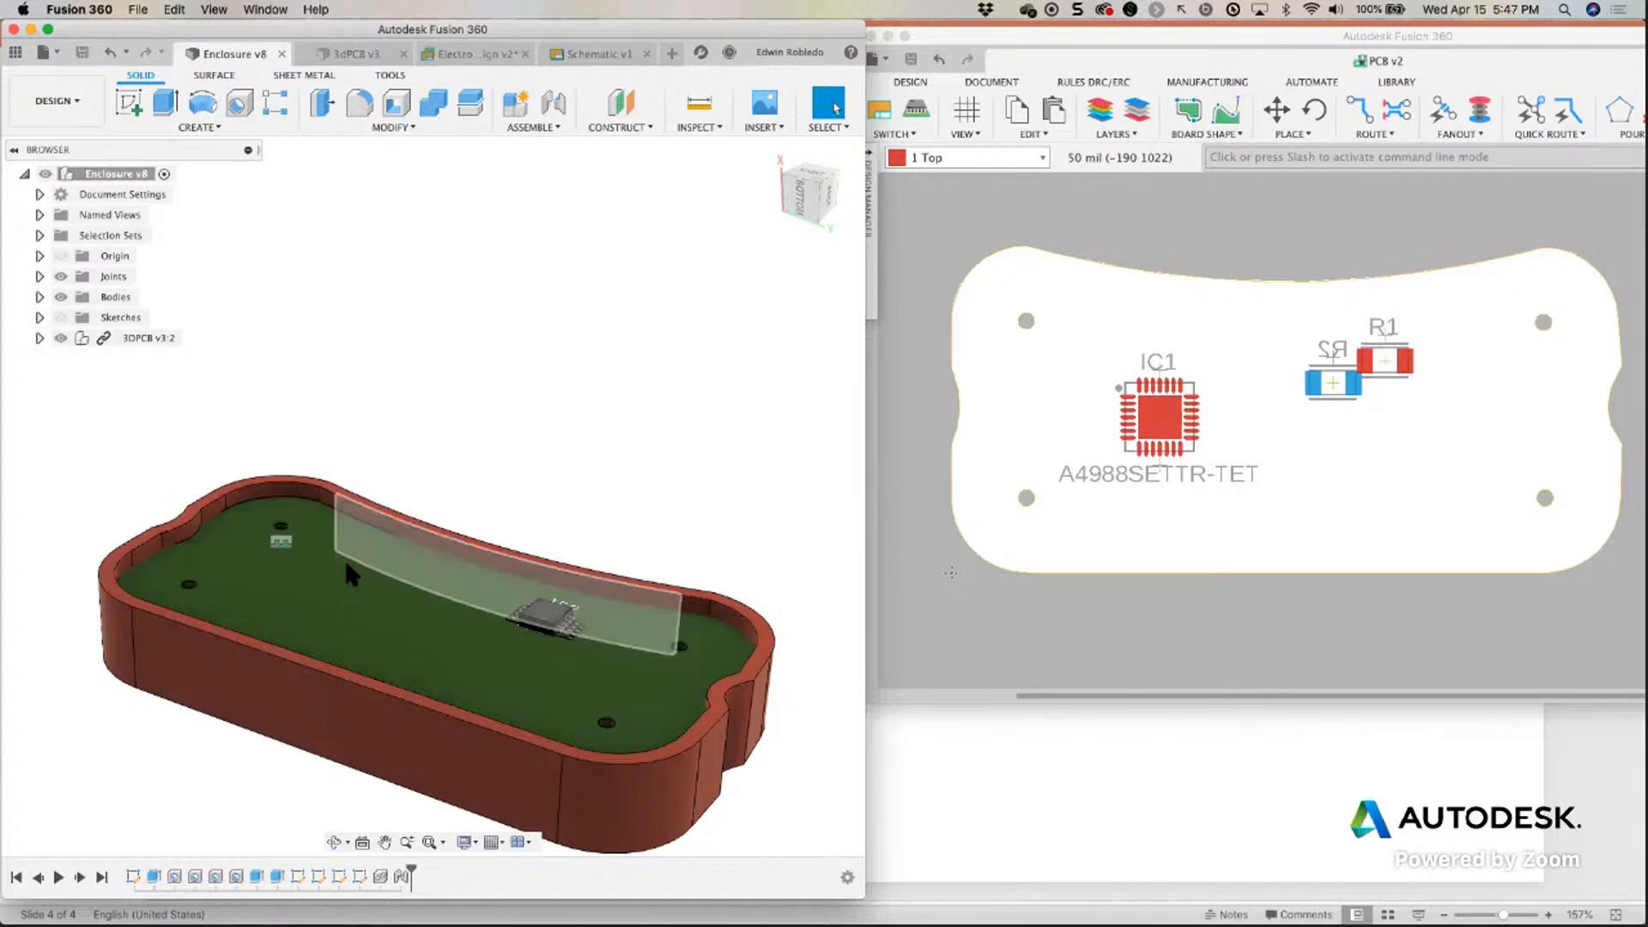
Push the 3D PCB to the layout and back once more, returning to the Enclosure design to check it.
click(348, 51)
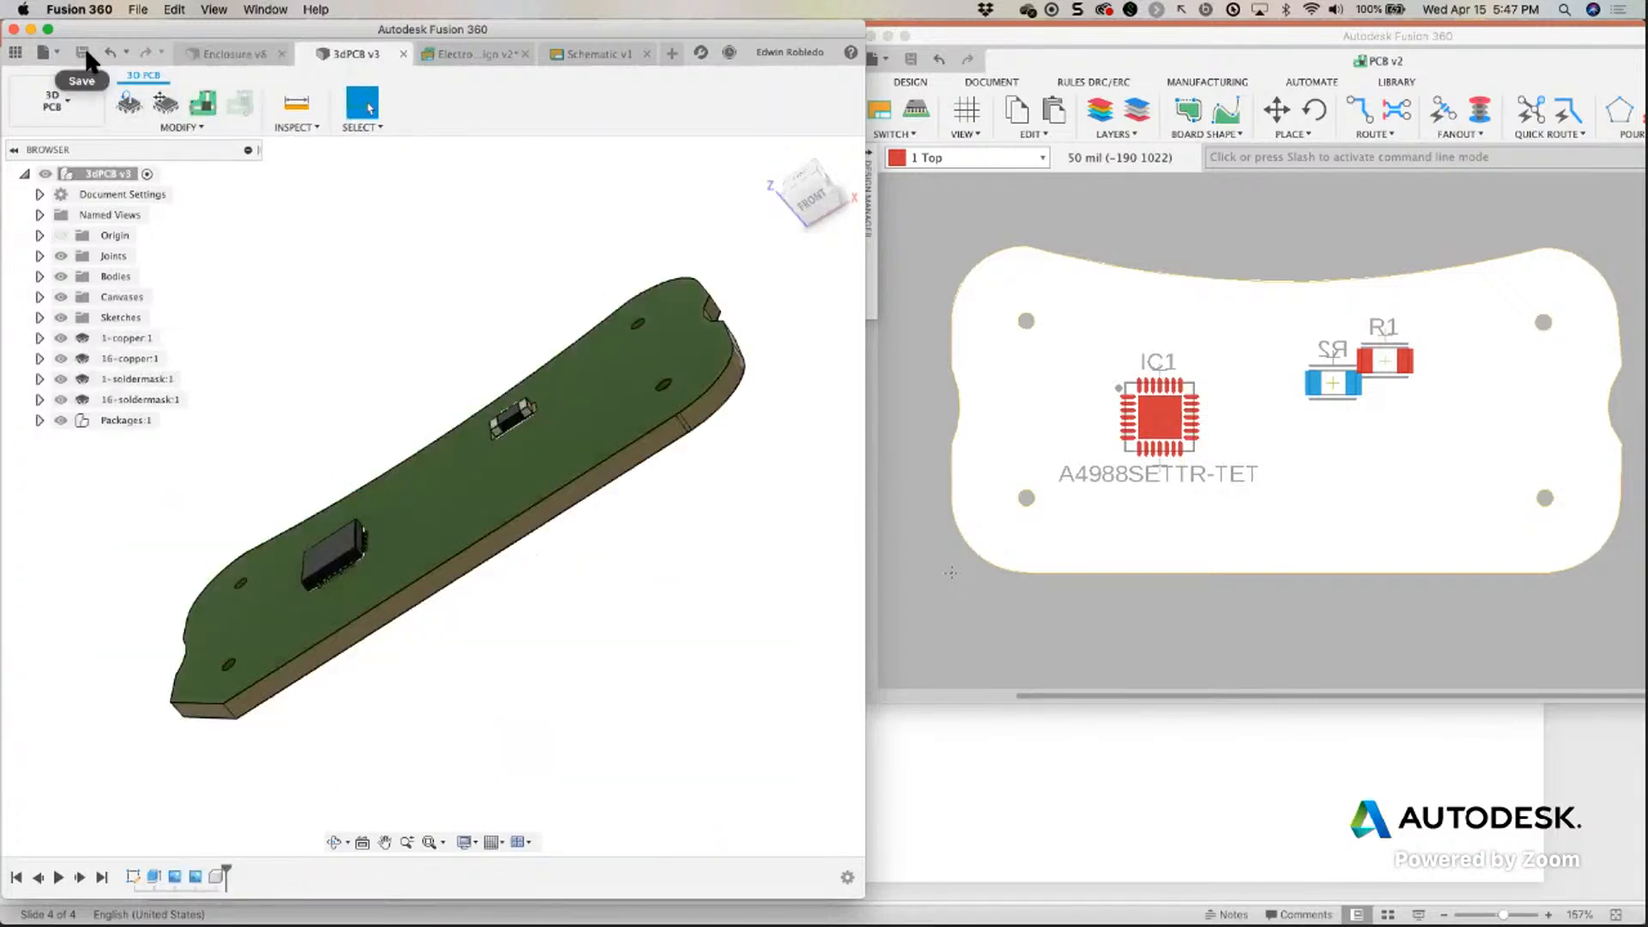
click(212, 103)
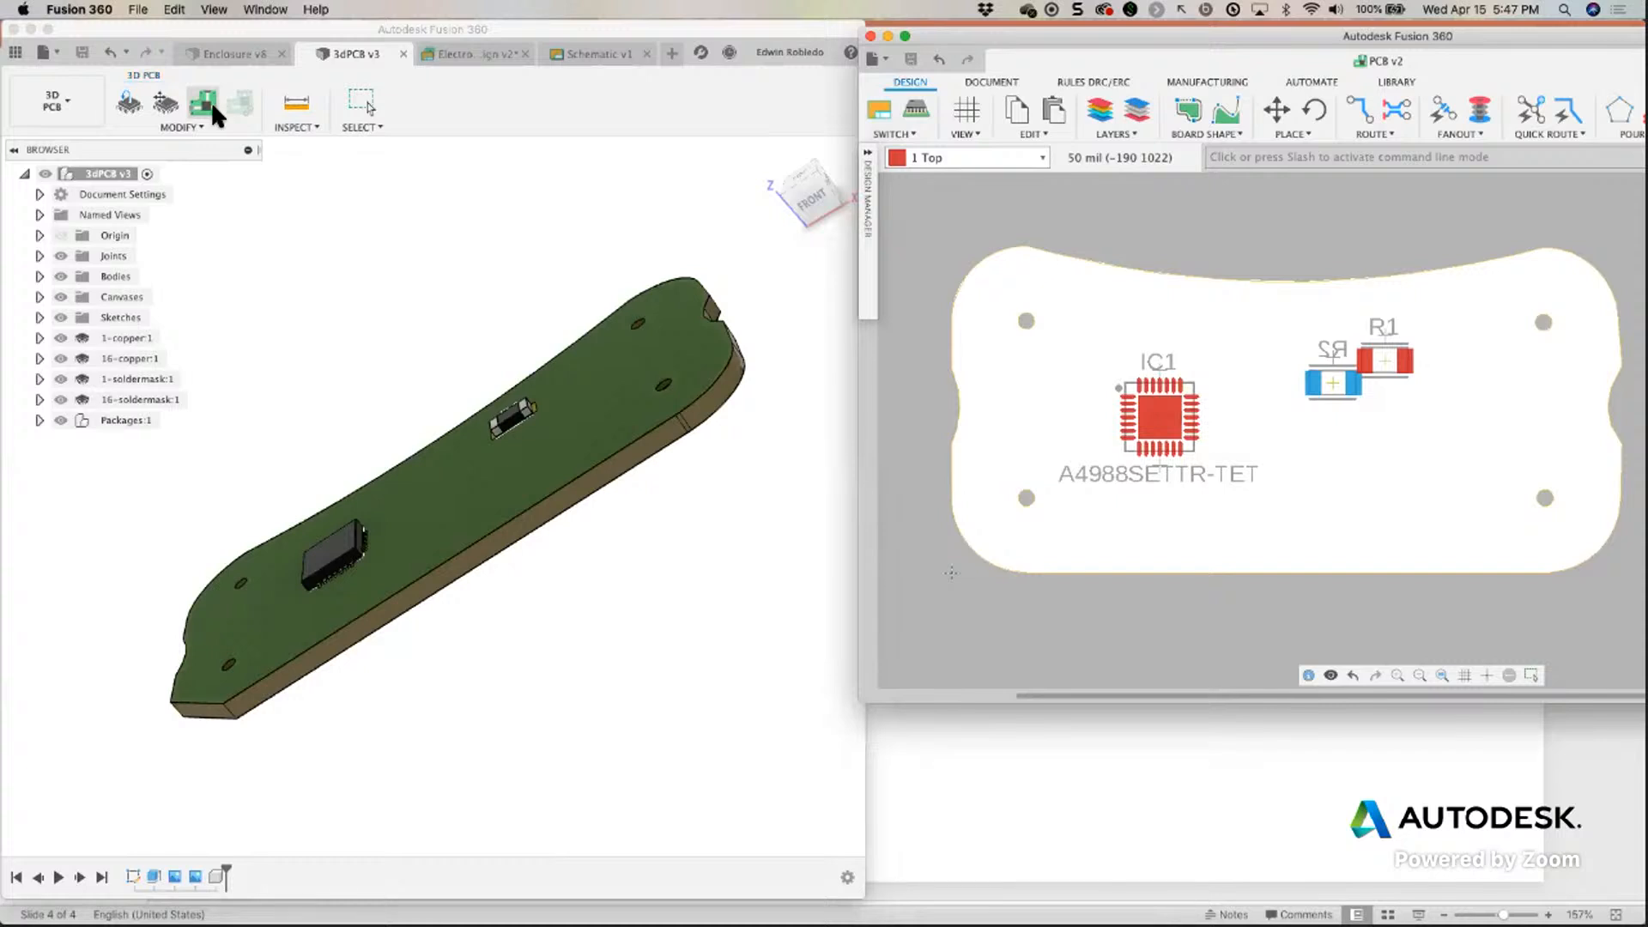
click(915, 105)
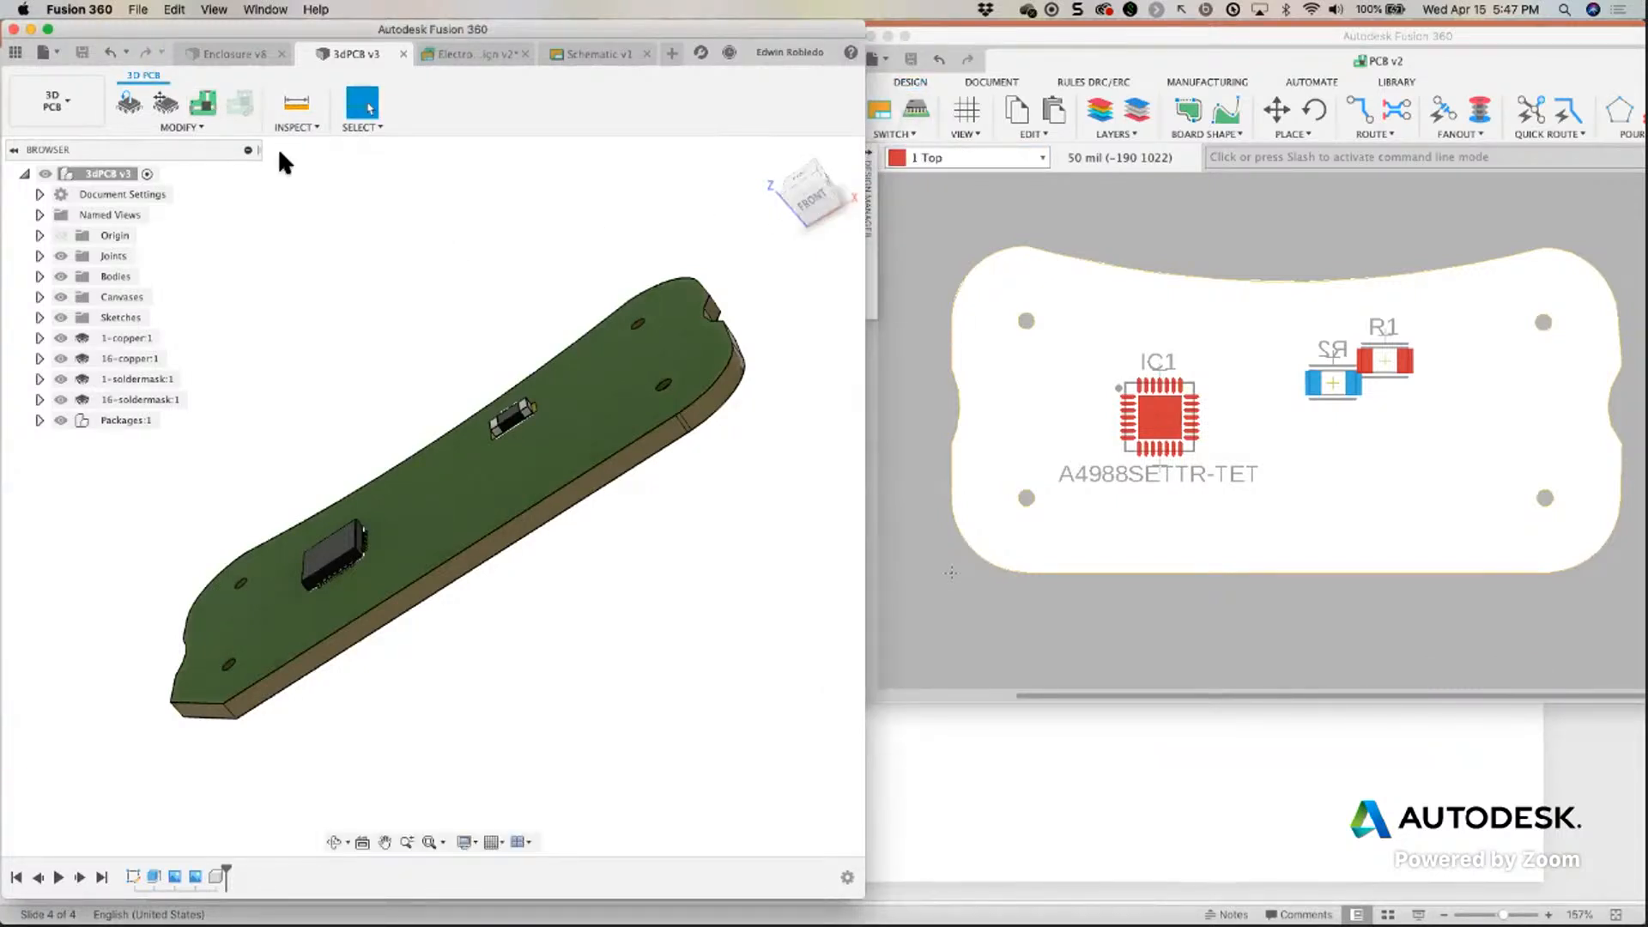
click(227, 55)
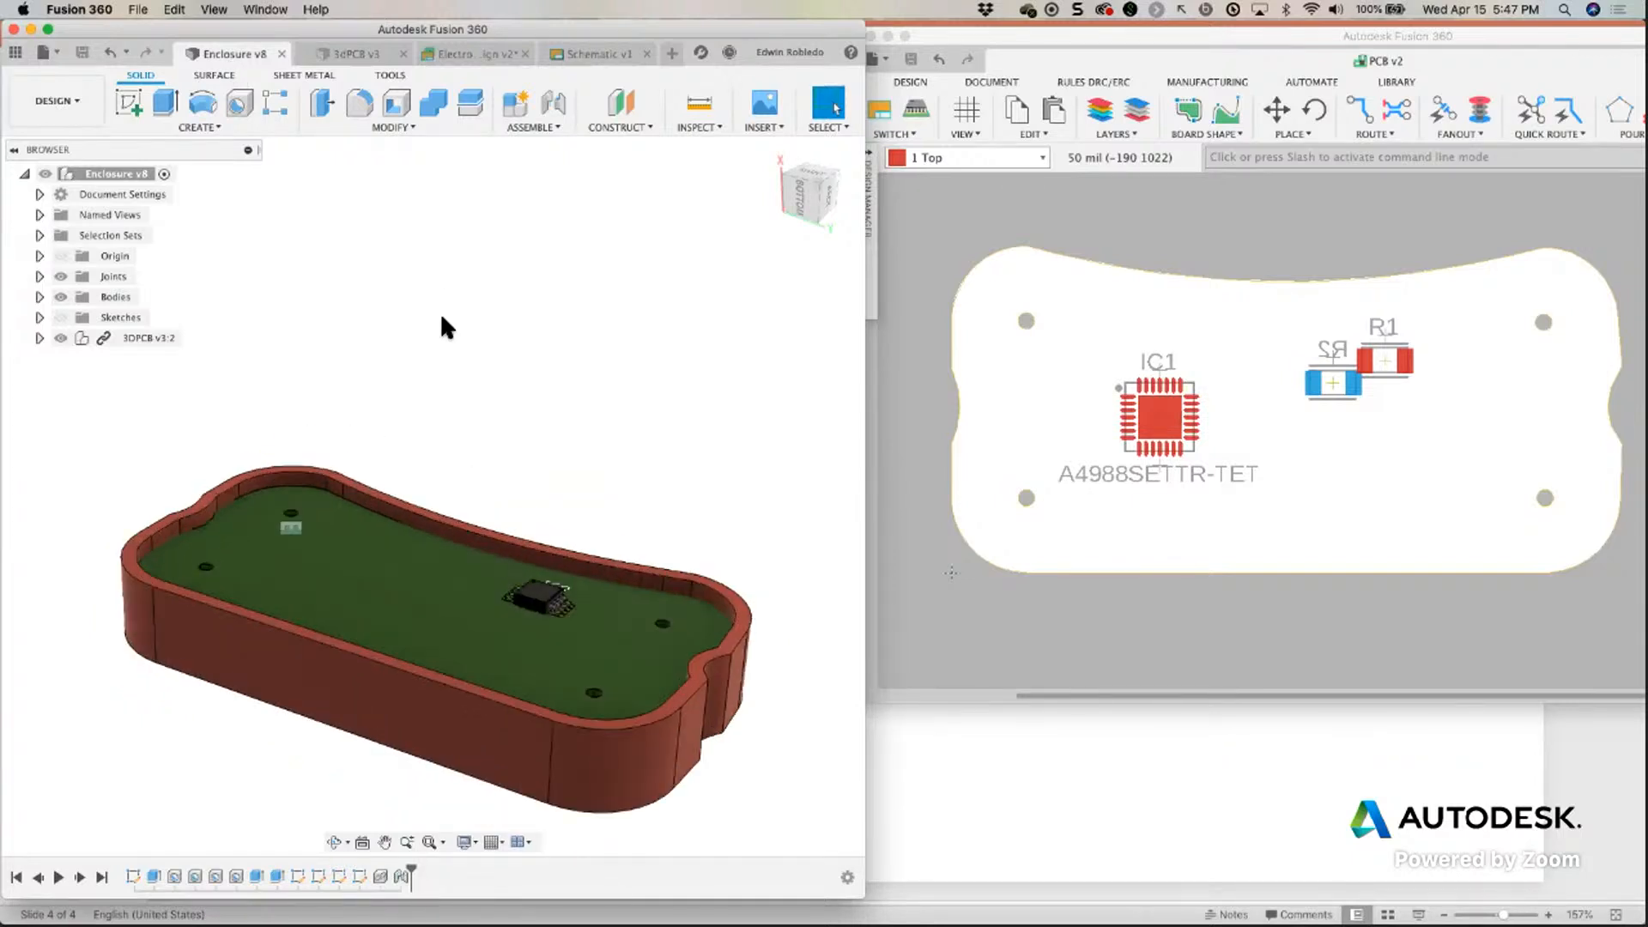
Save the Electronics Design document with the version description "User Saved".
click(472, 57)
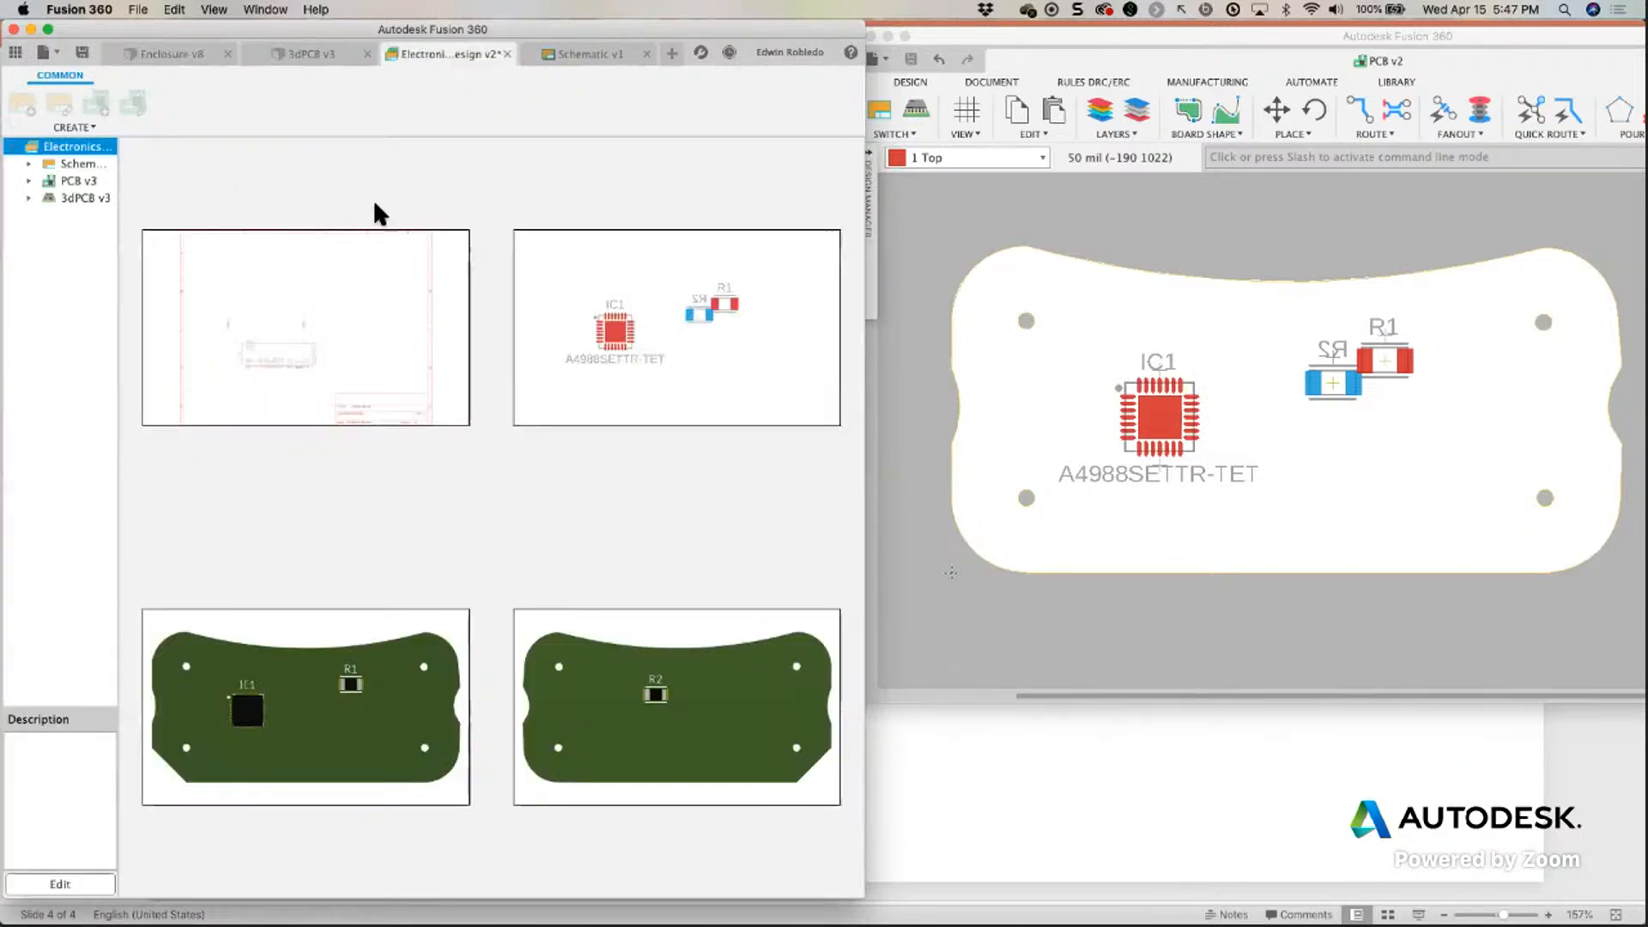
click(82, 52)
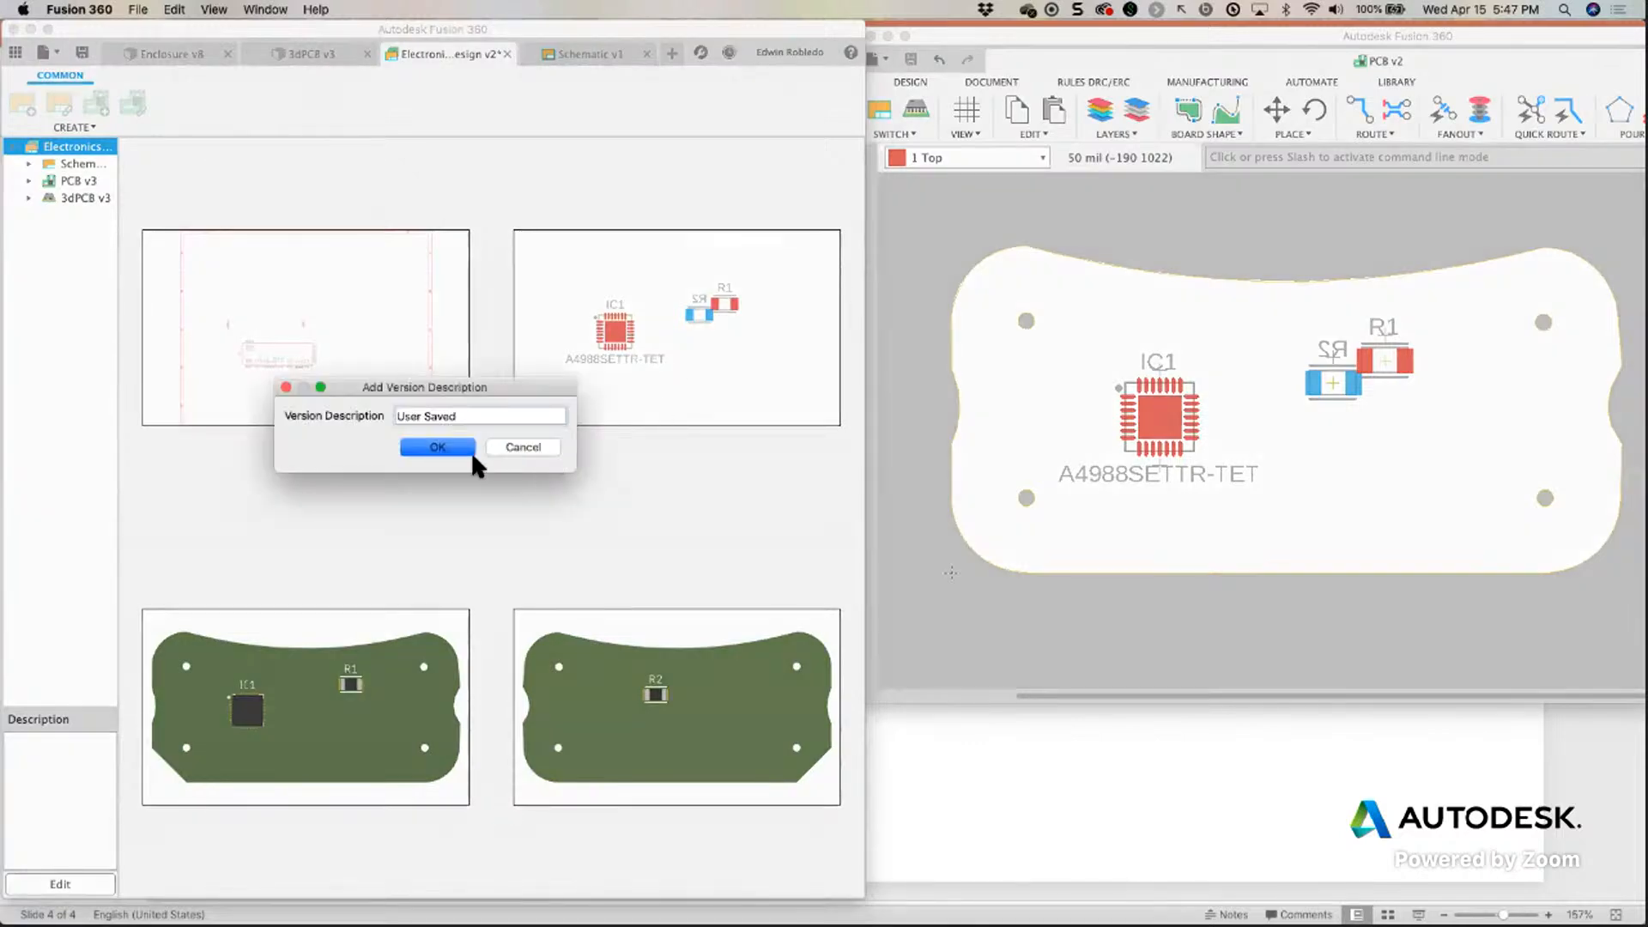
click(436, 449)
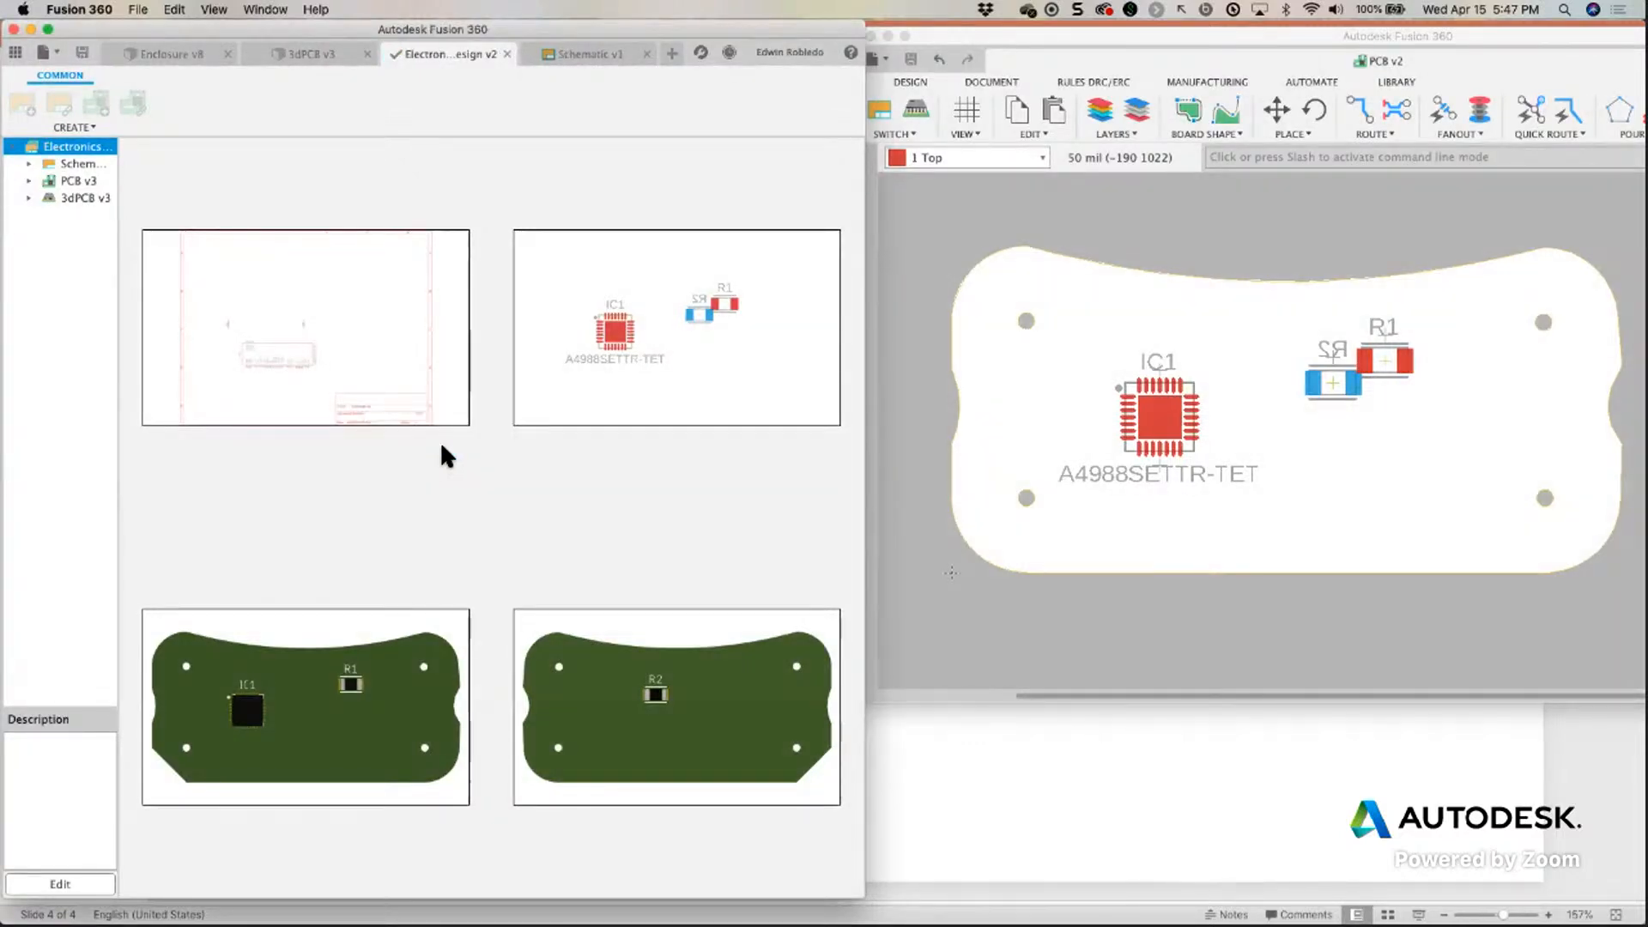
Compare the component placement on the 3D PCB with the board mounted in the Enclosure design.
click(327, 56)
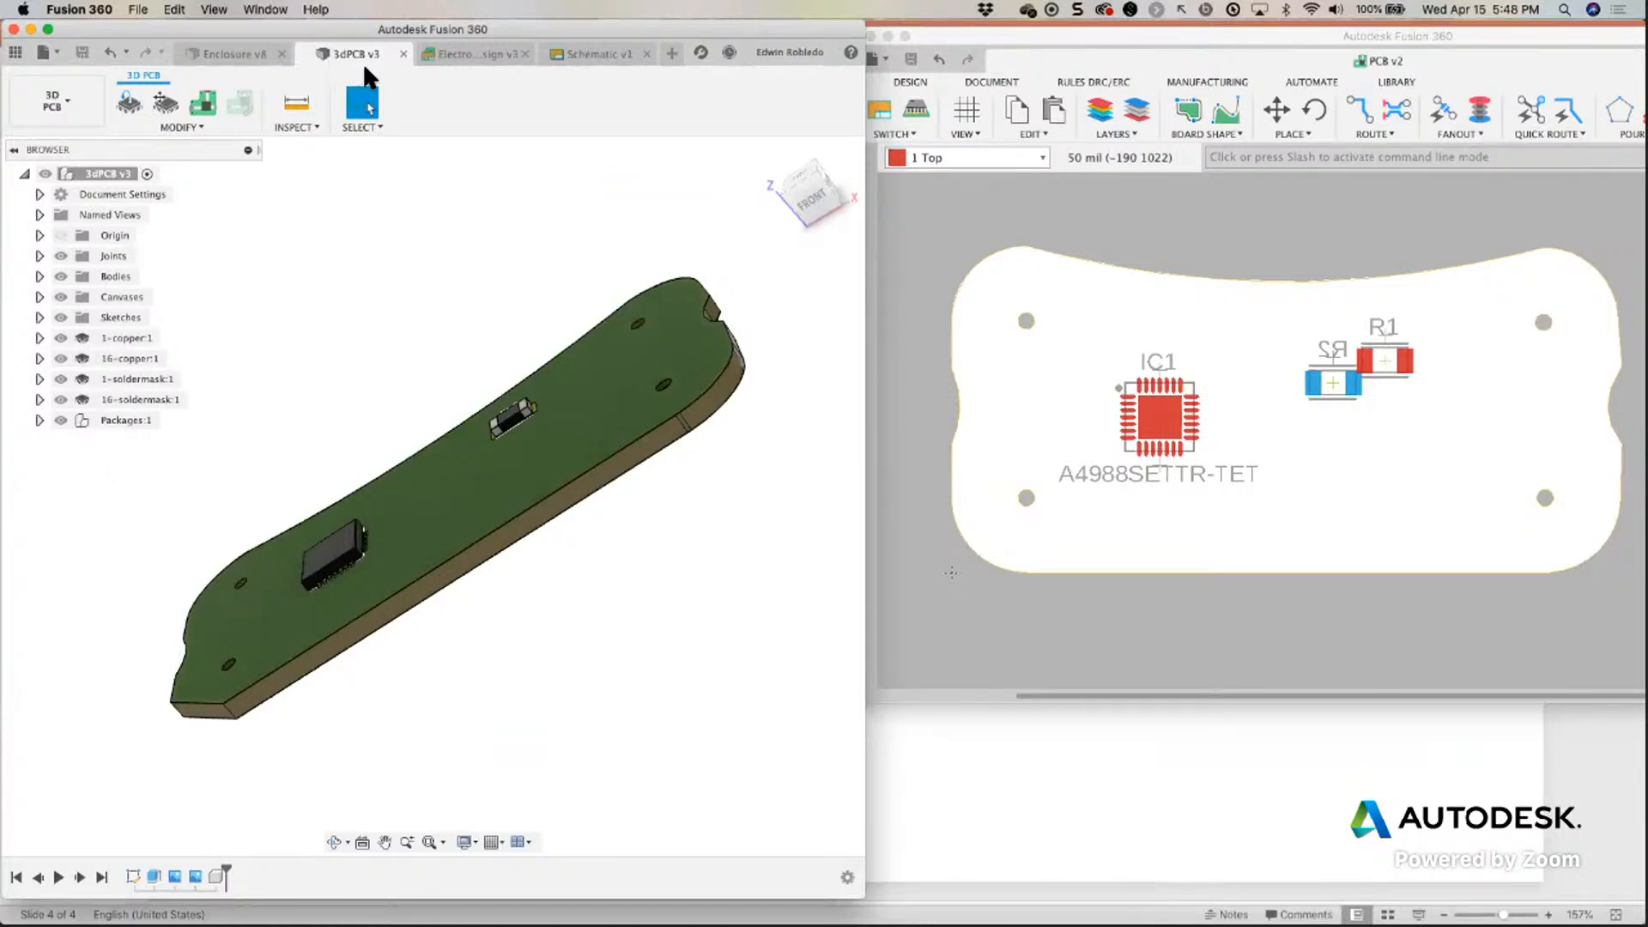
click(220, 57)
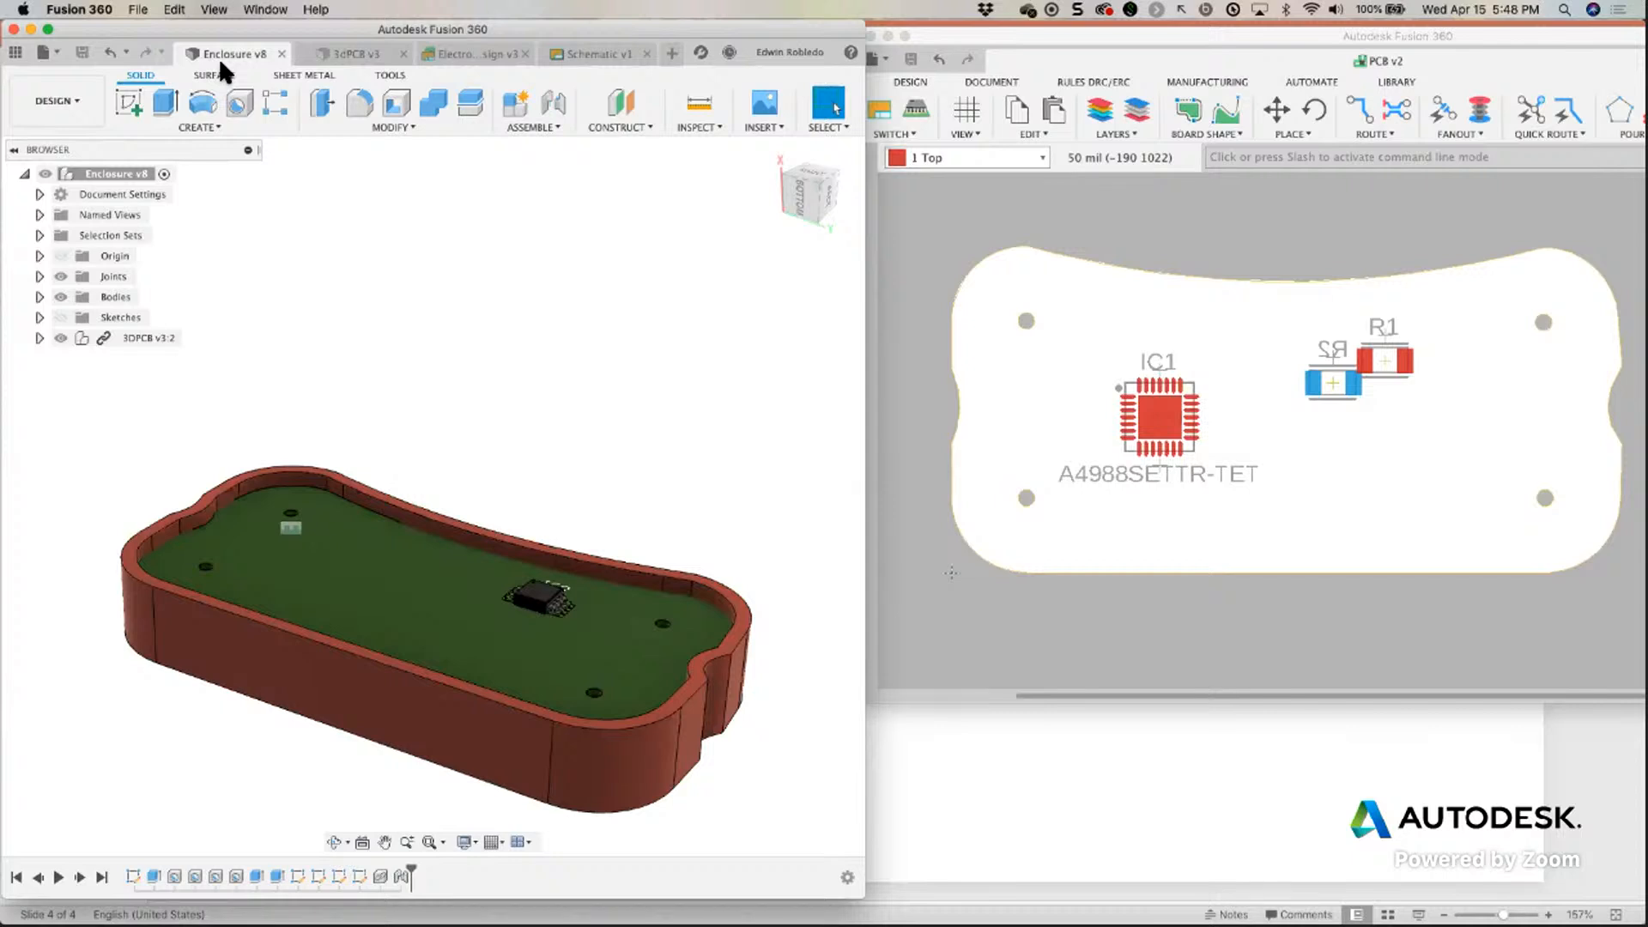
shift+middle_drag(505, 432, 482, 352)
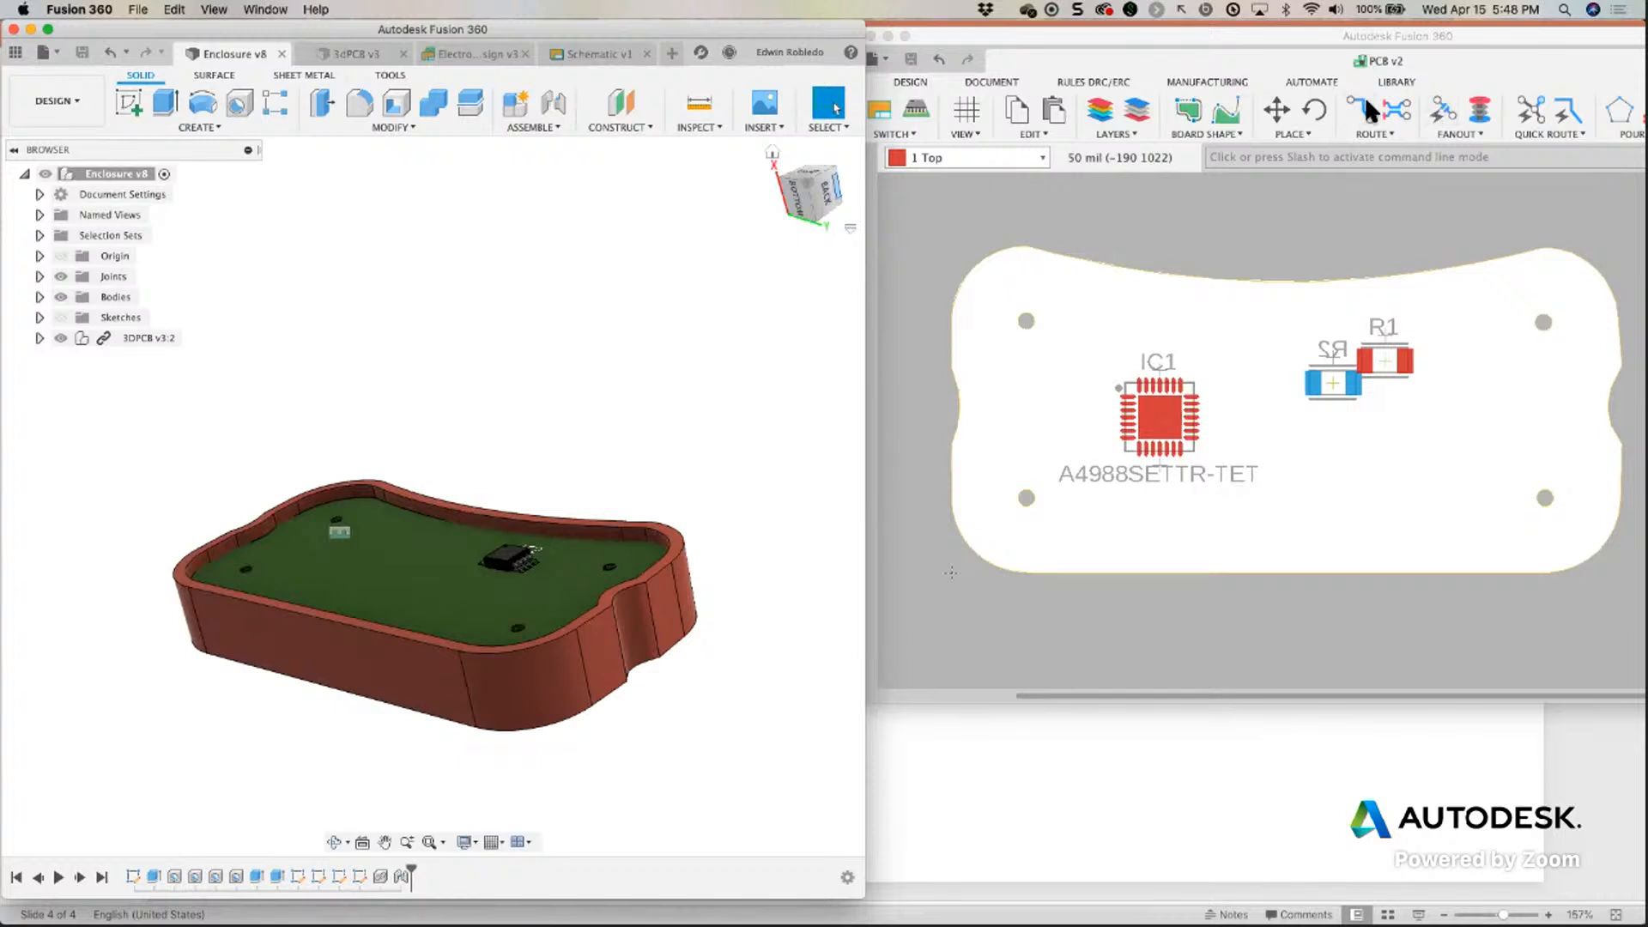
Dock the floating PCB layout back into the main window and maximise that window.
click(1397, 52)
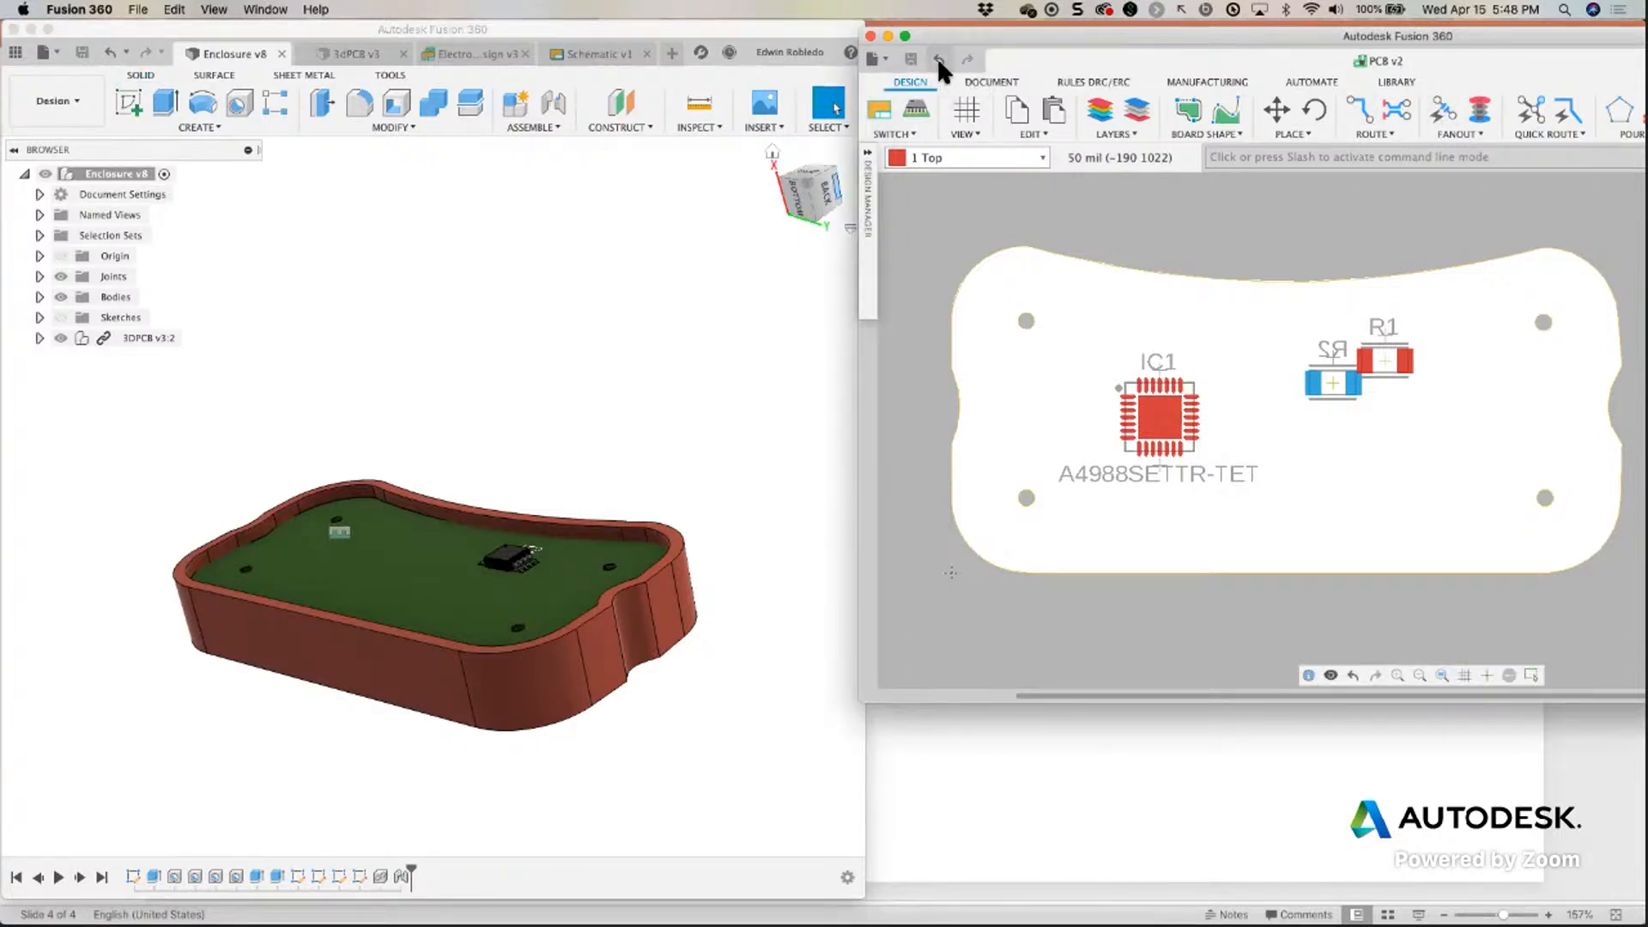
drag(954, 38, 726, 55)
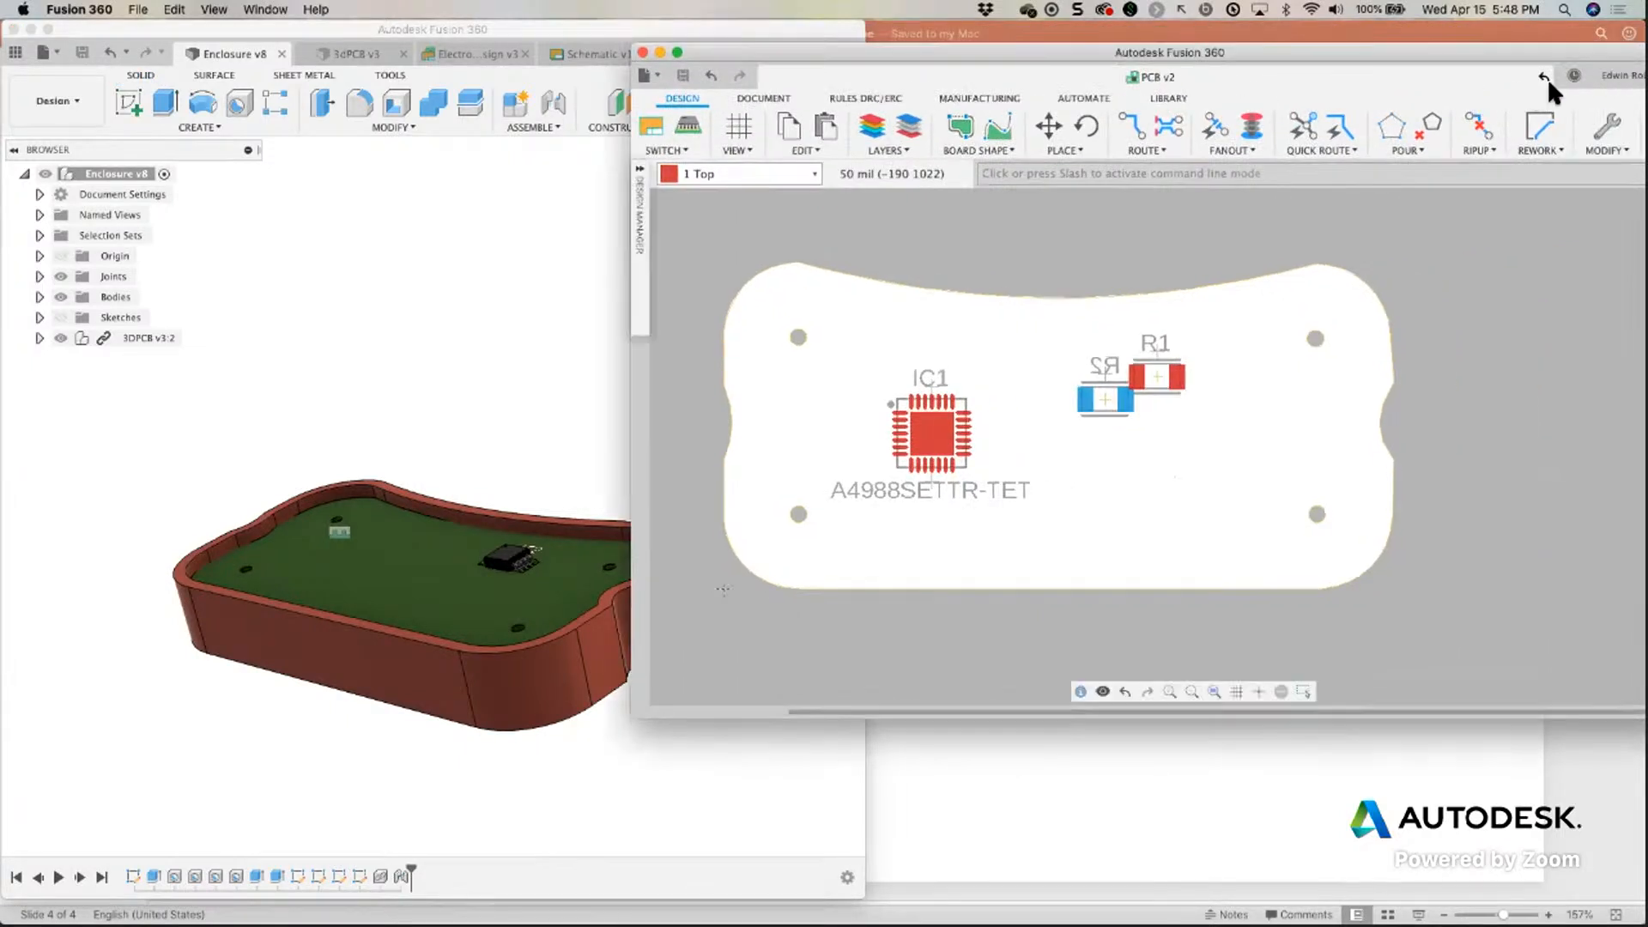
click(1542, 74)
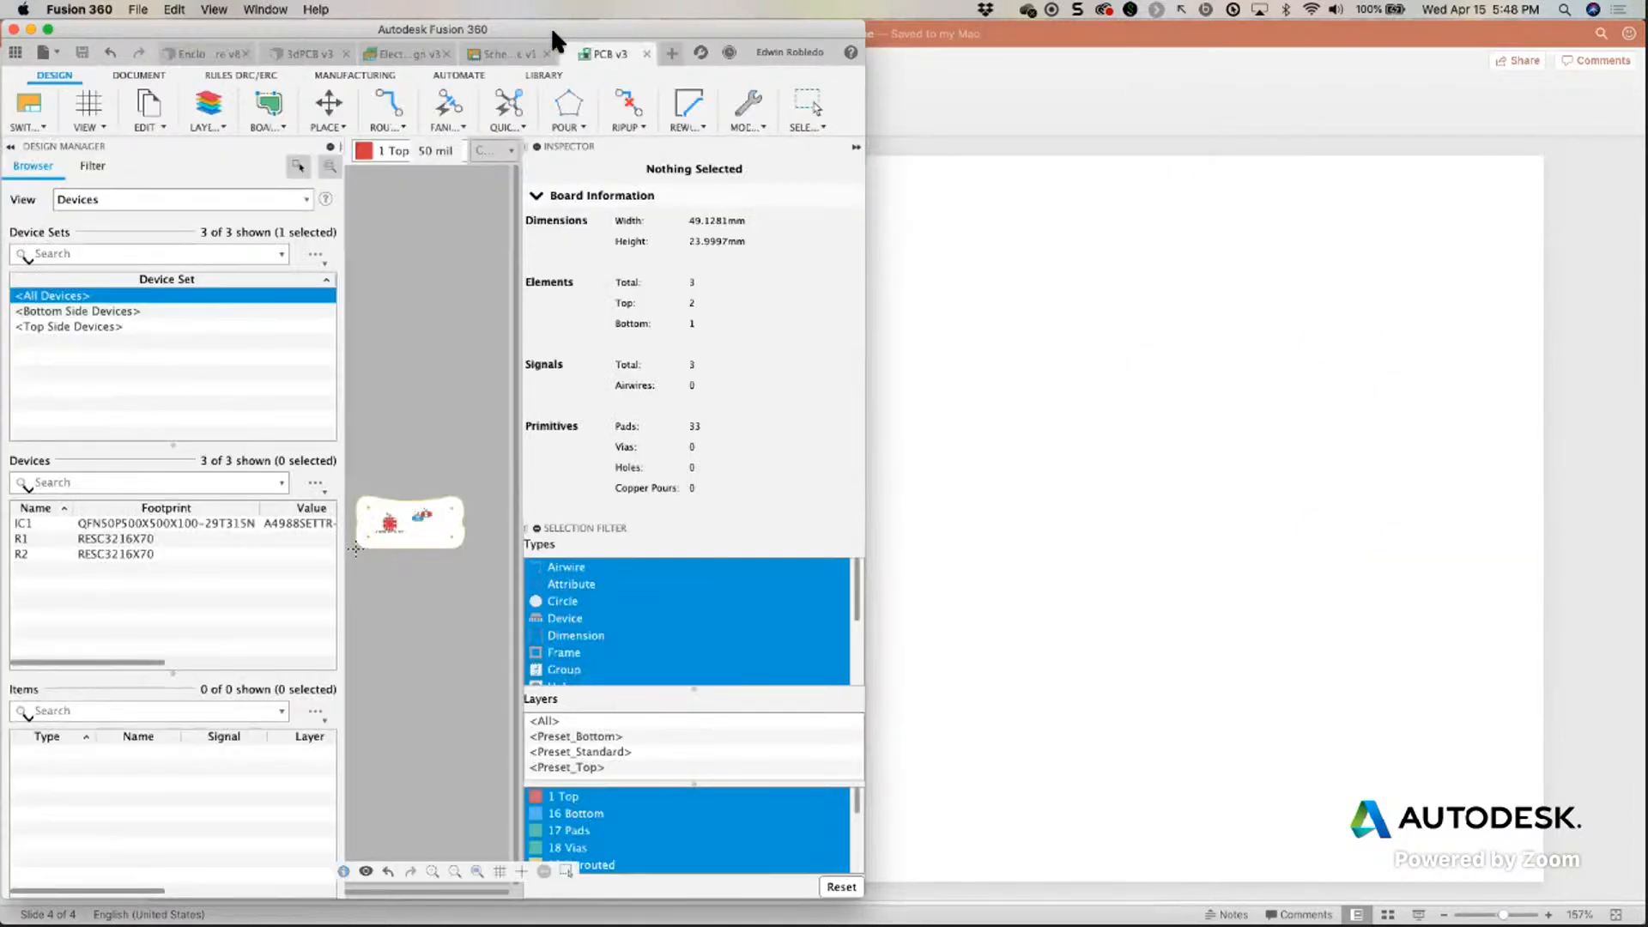
drag(551, 30, 601, 62)
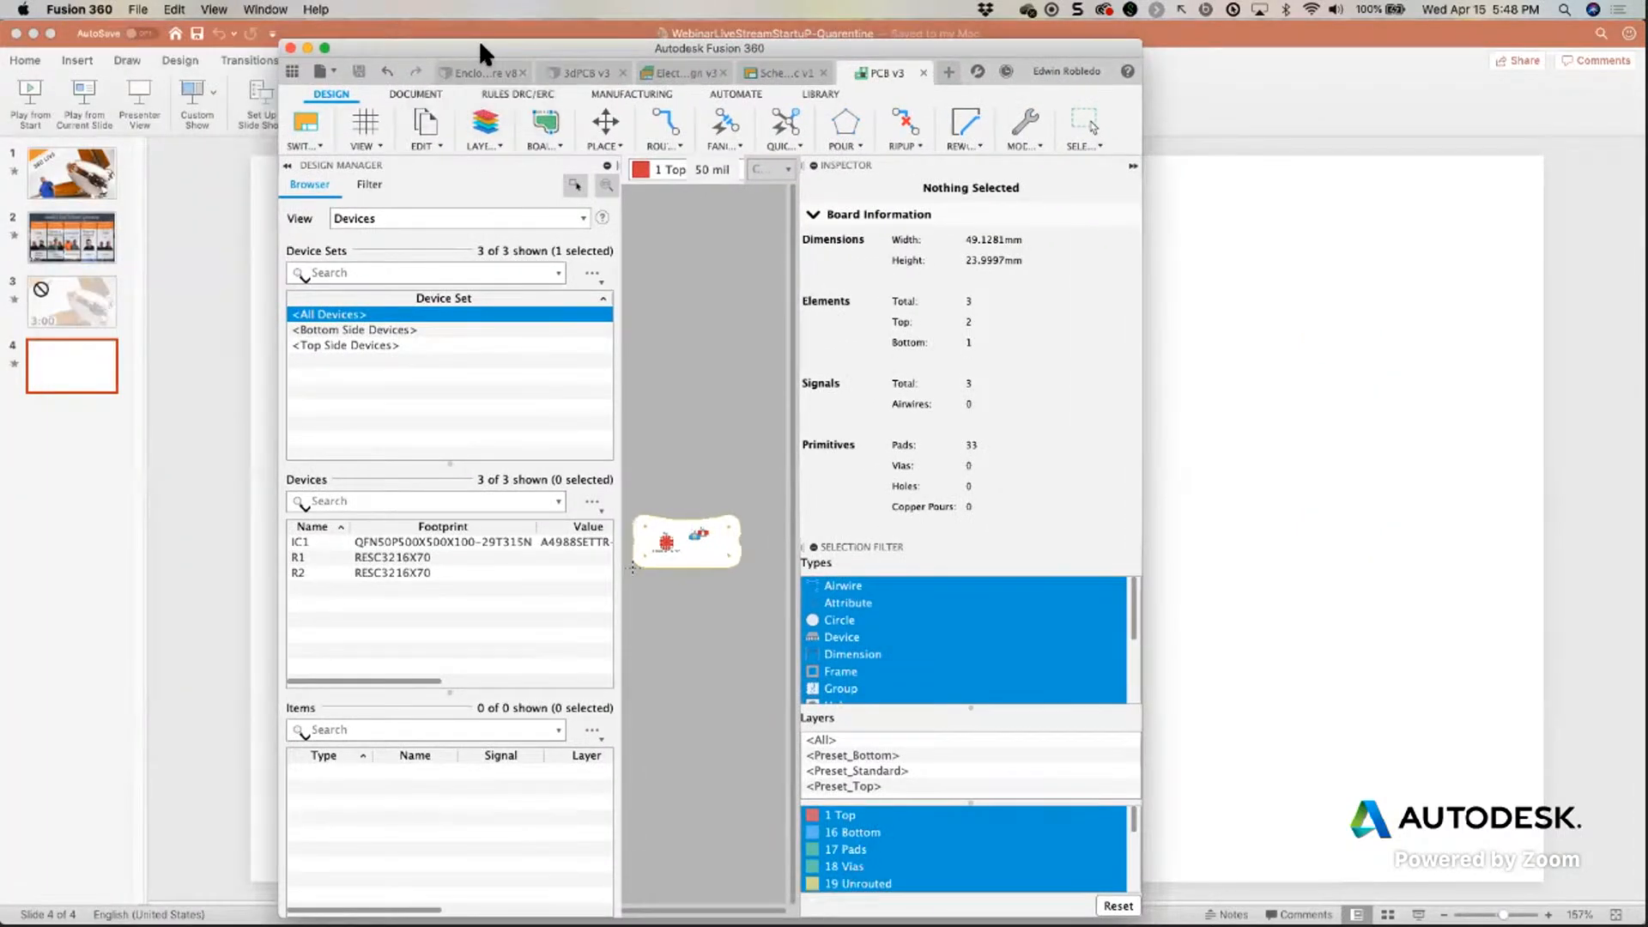
double_click(480, 42)
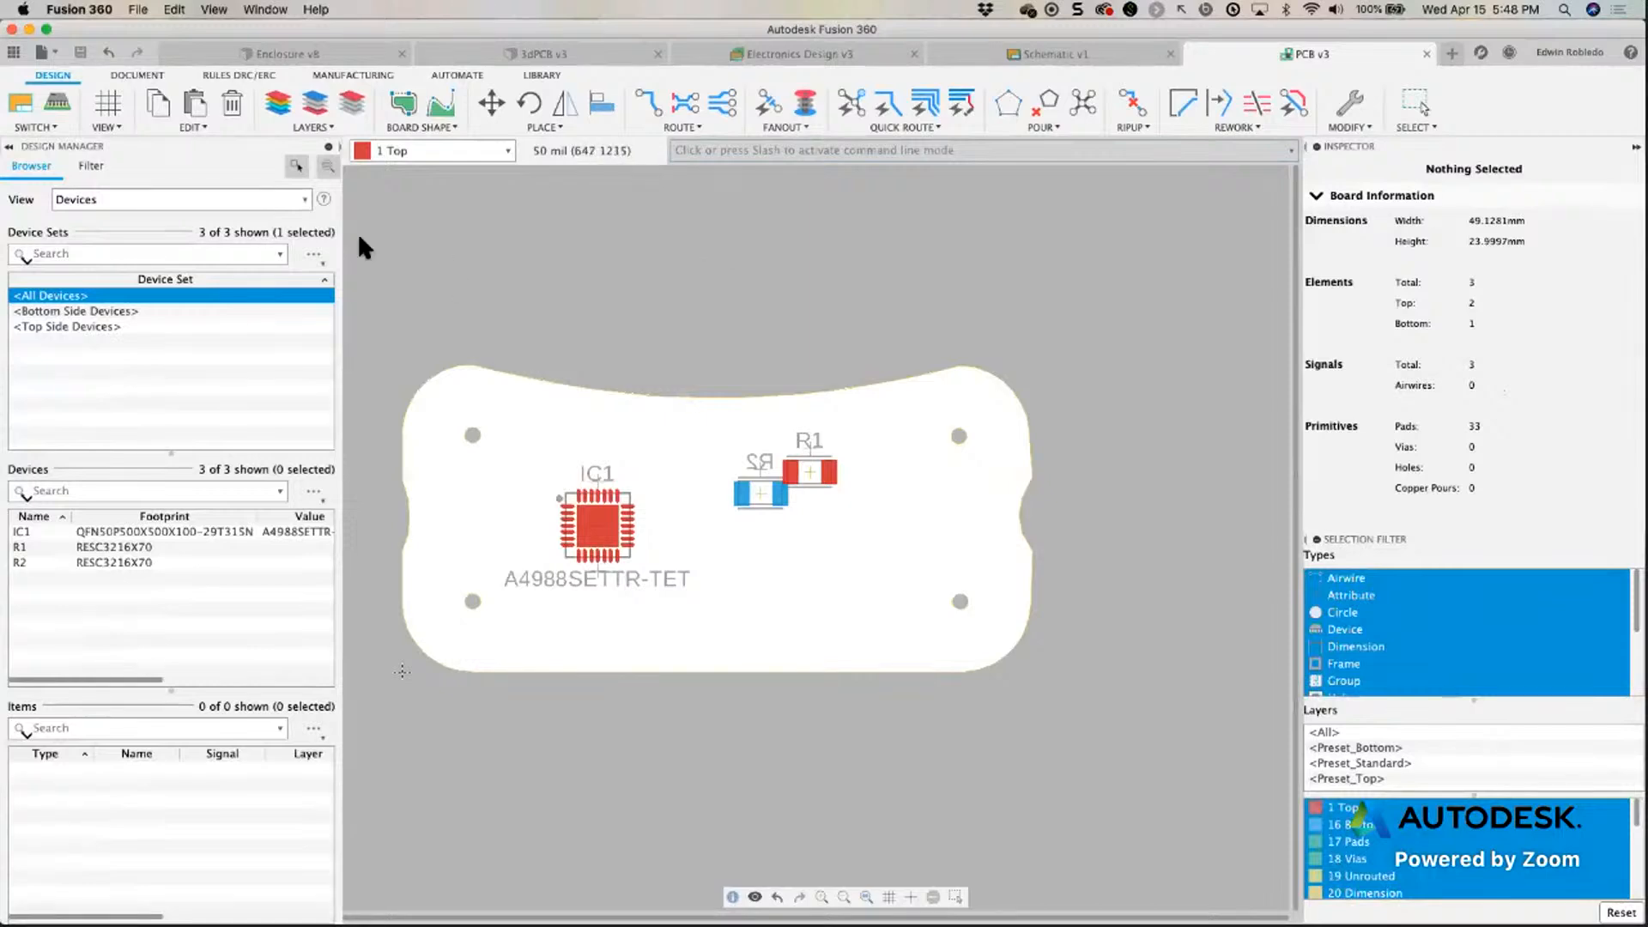
Return to the Enclosure design and look through the available commands for the linked 3DPCB component.
click(267, 55)
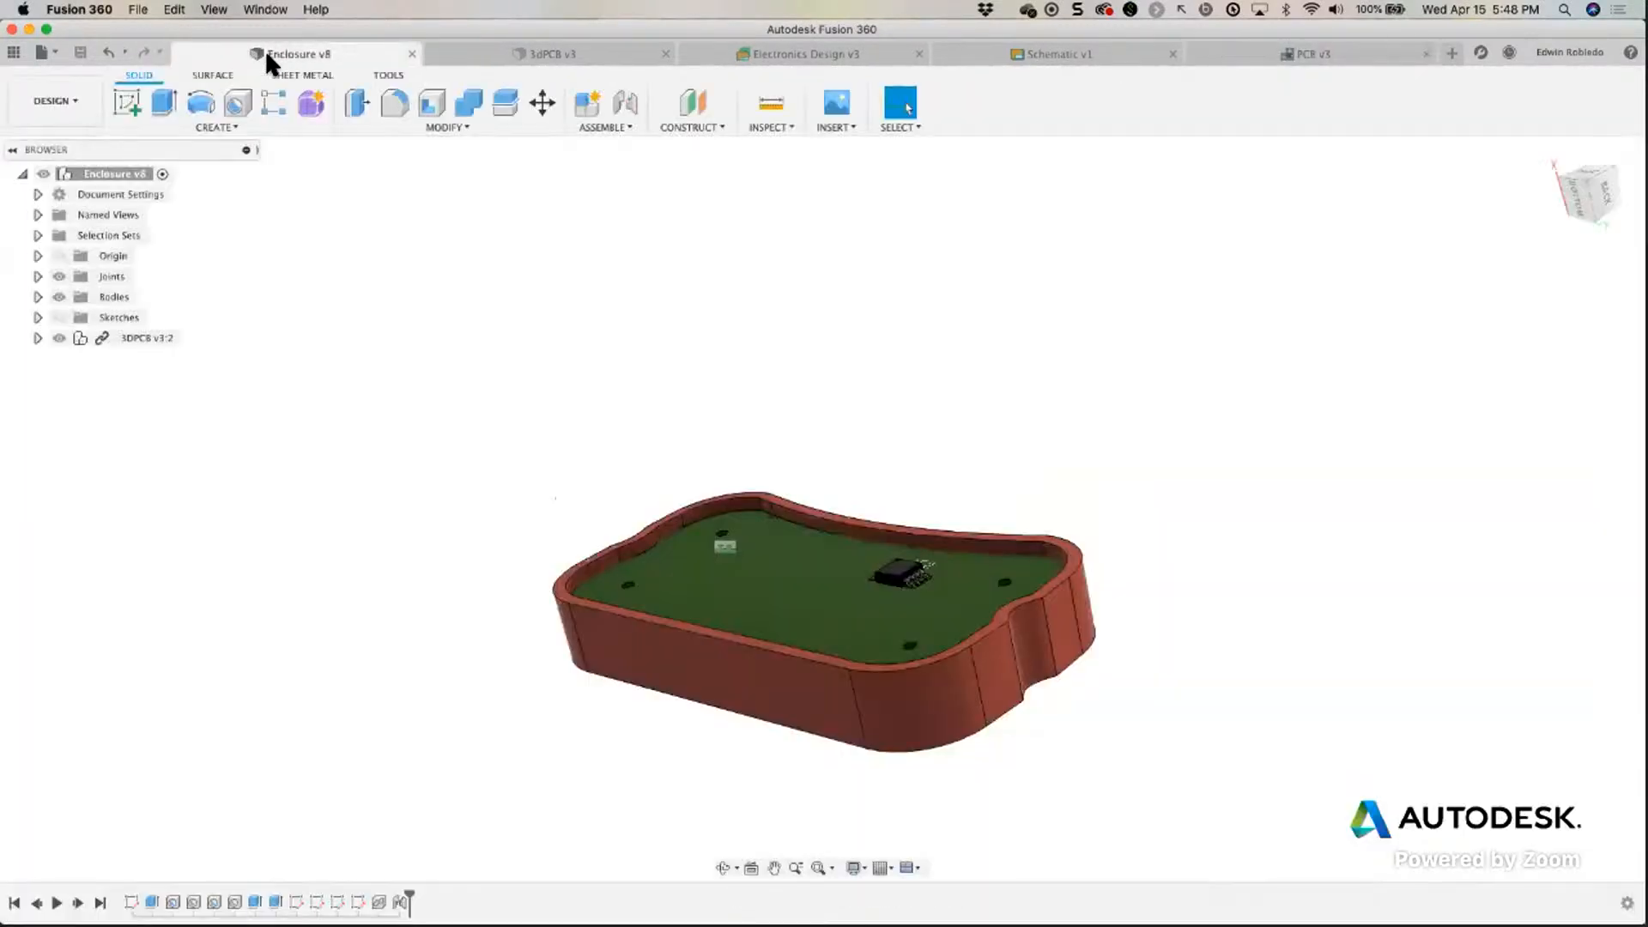
right_click(141, 335)
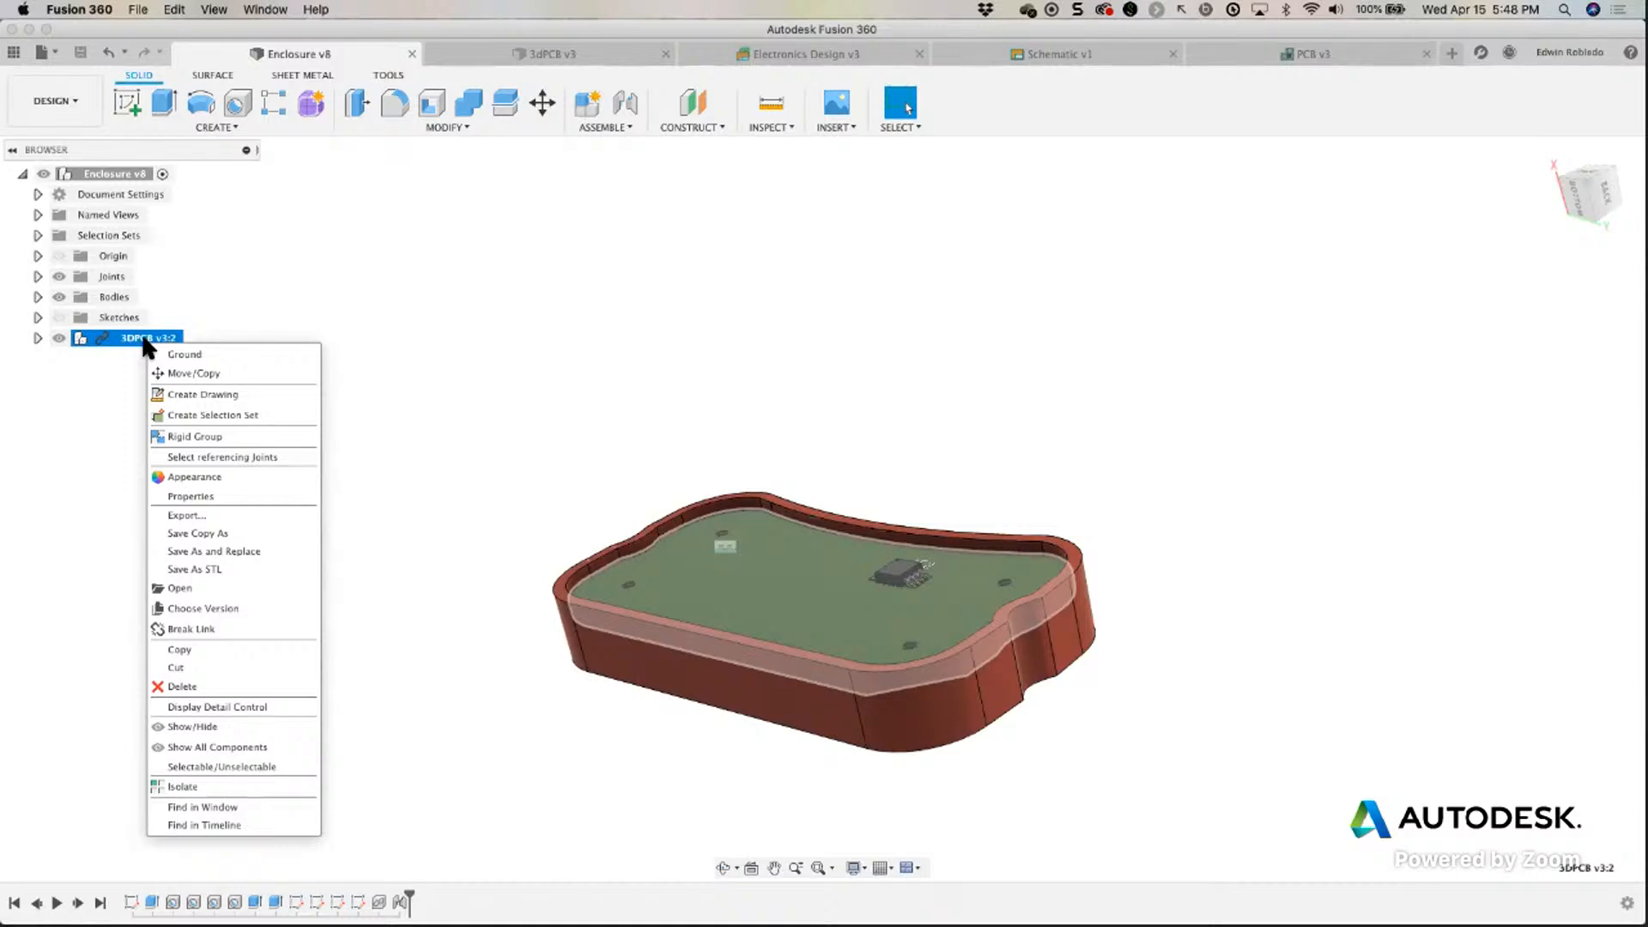
key(Escape)
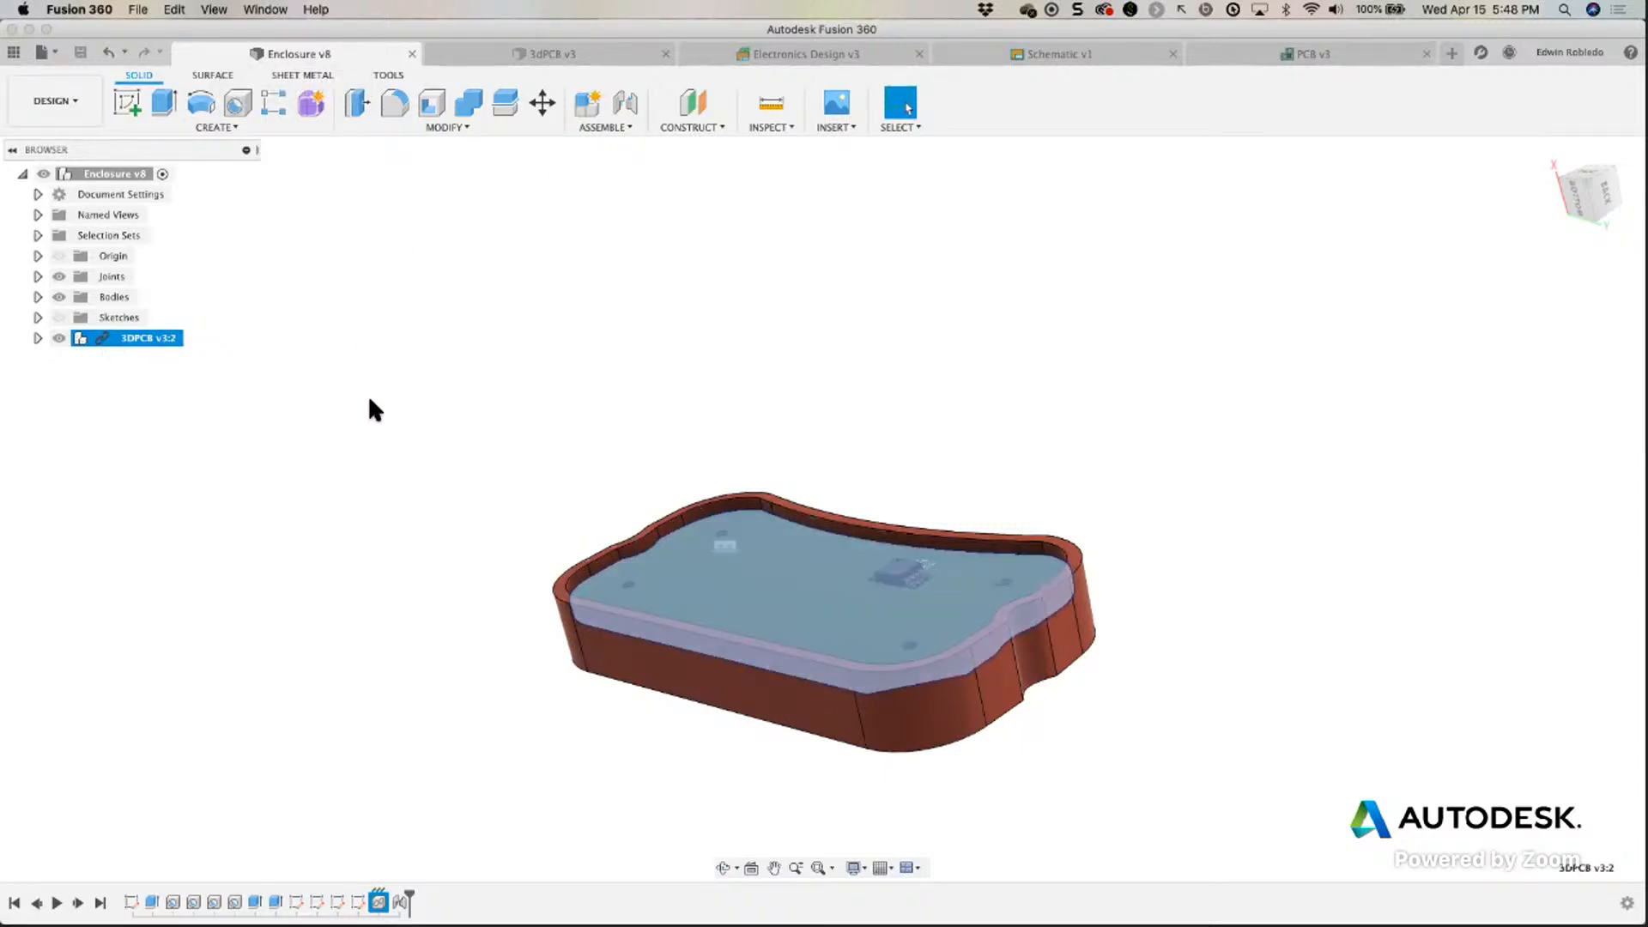
click(395, 415)
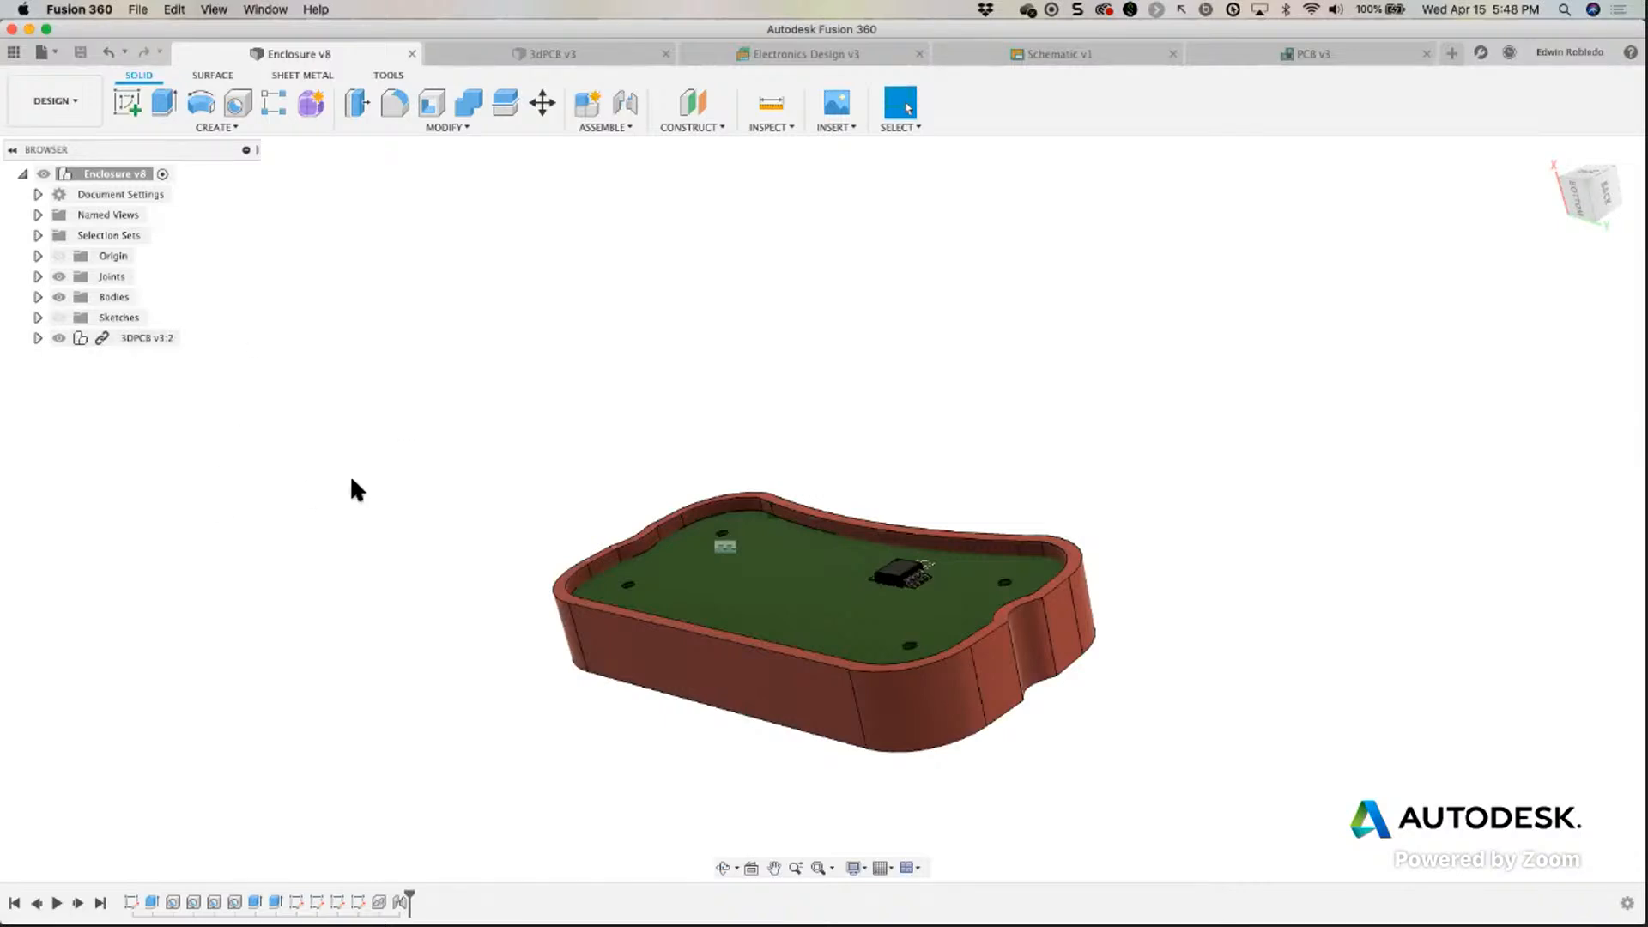
Compare the board mounted in the Enclosure design with the 3dPCB document and the Electronics Design previews.
click(526, 57)
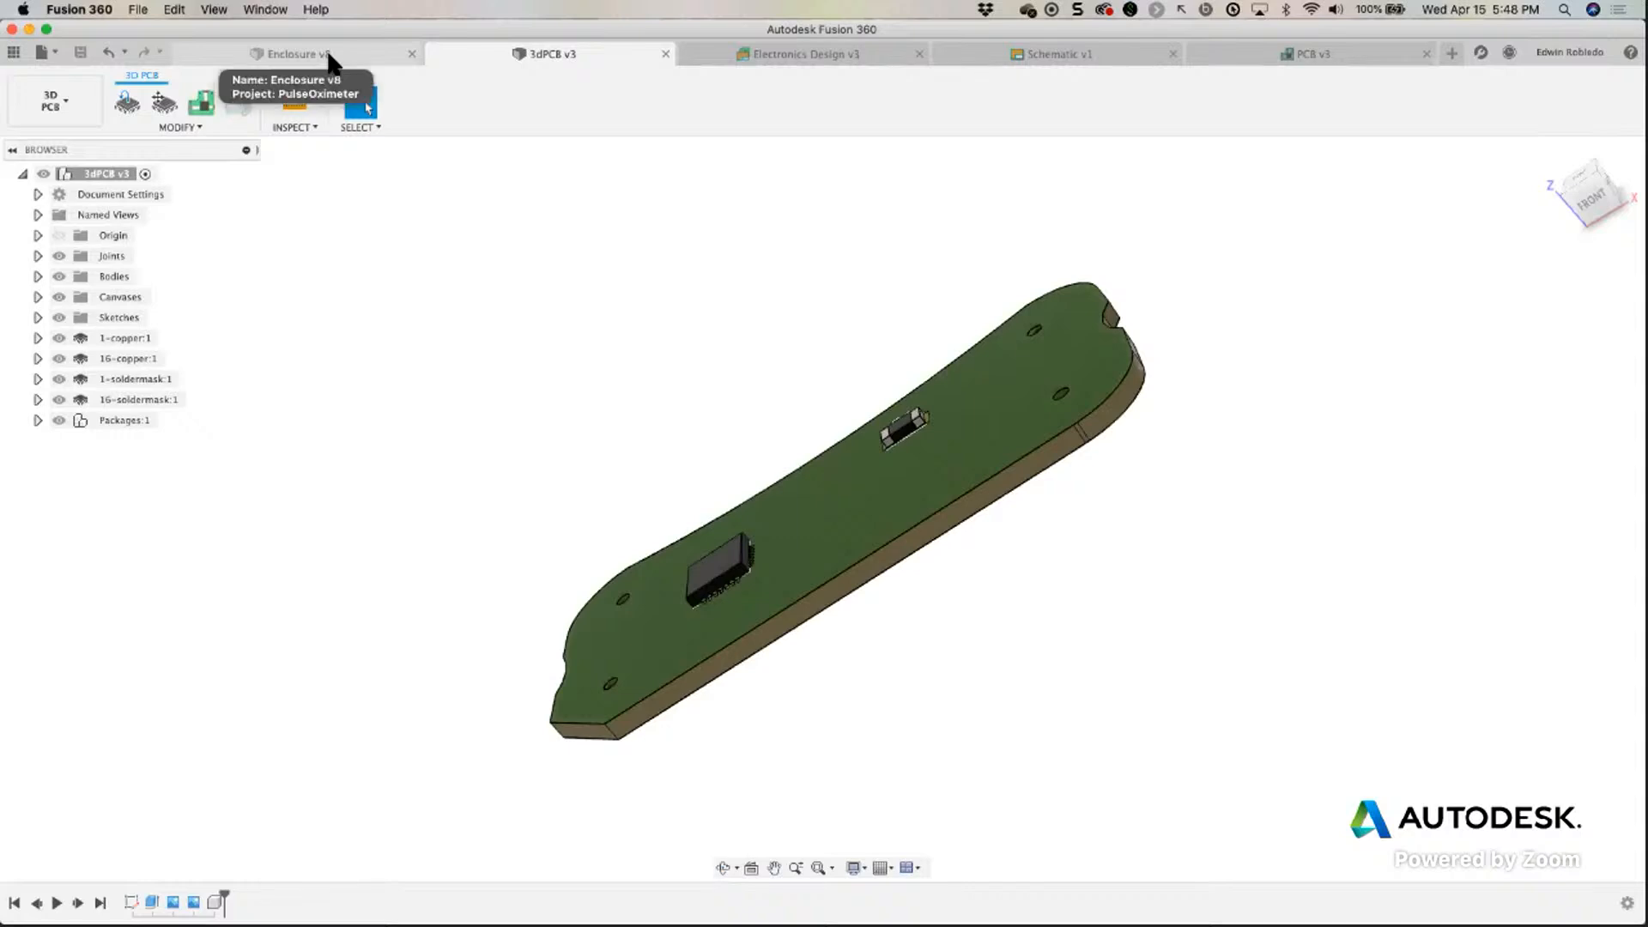
click(328, 55)
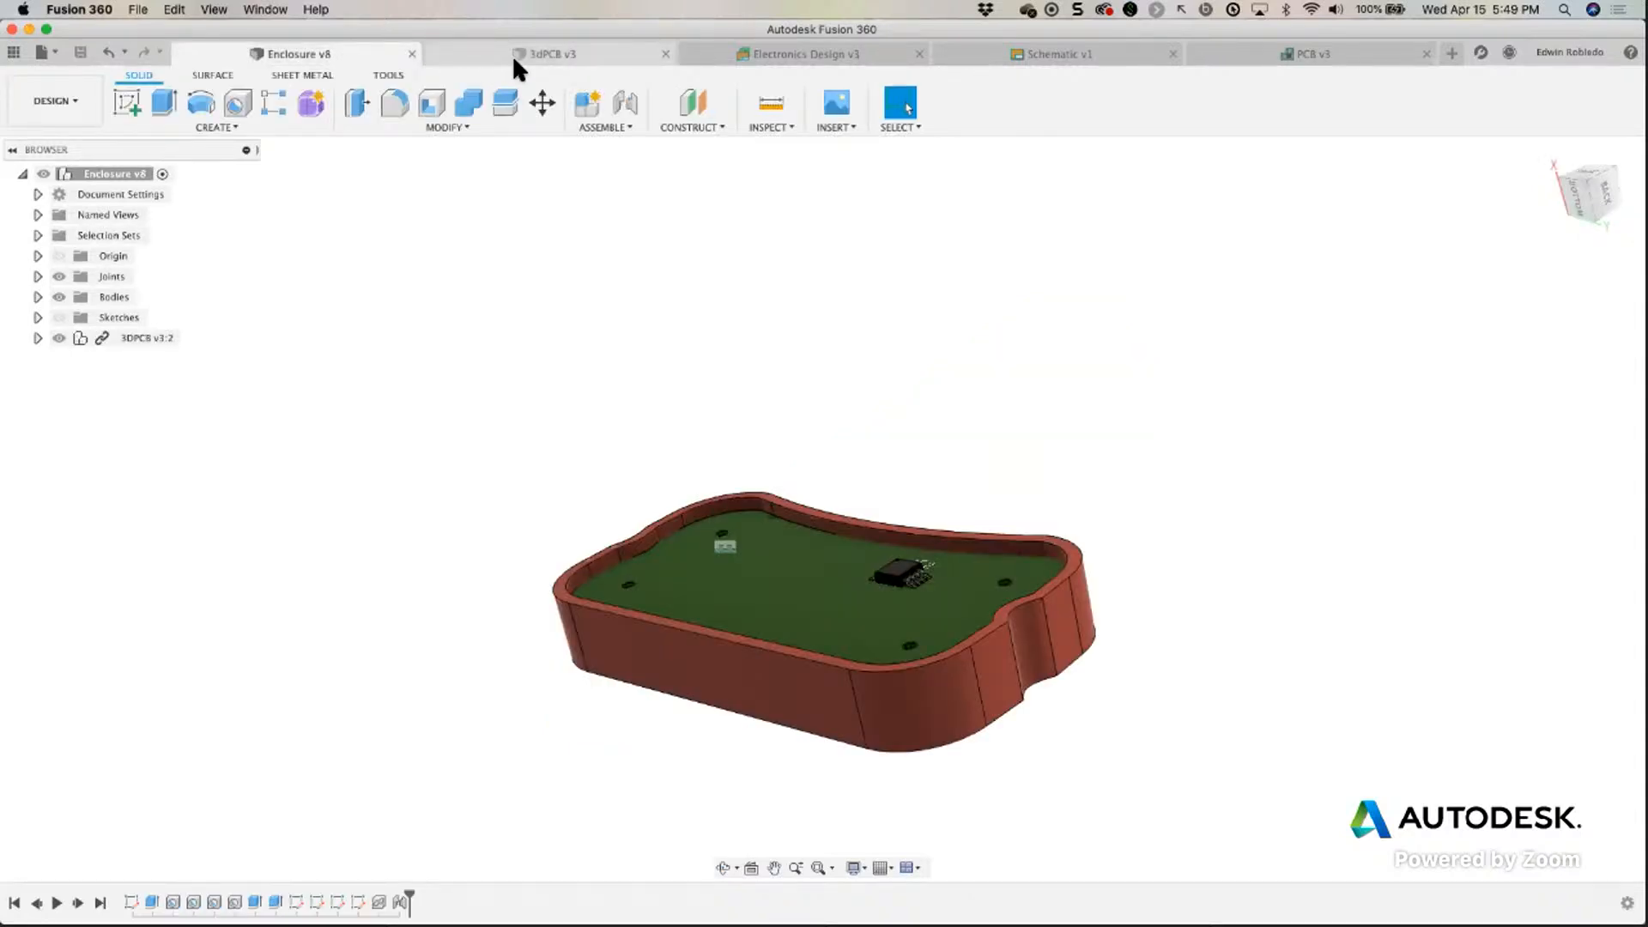
click(514, 58)
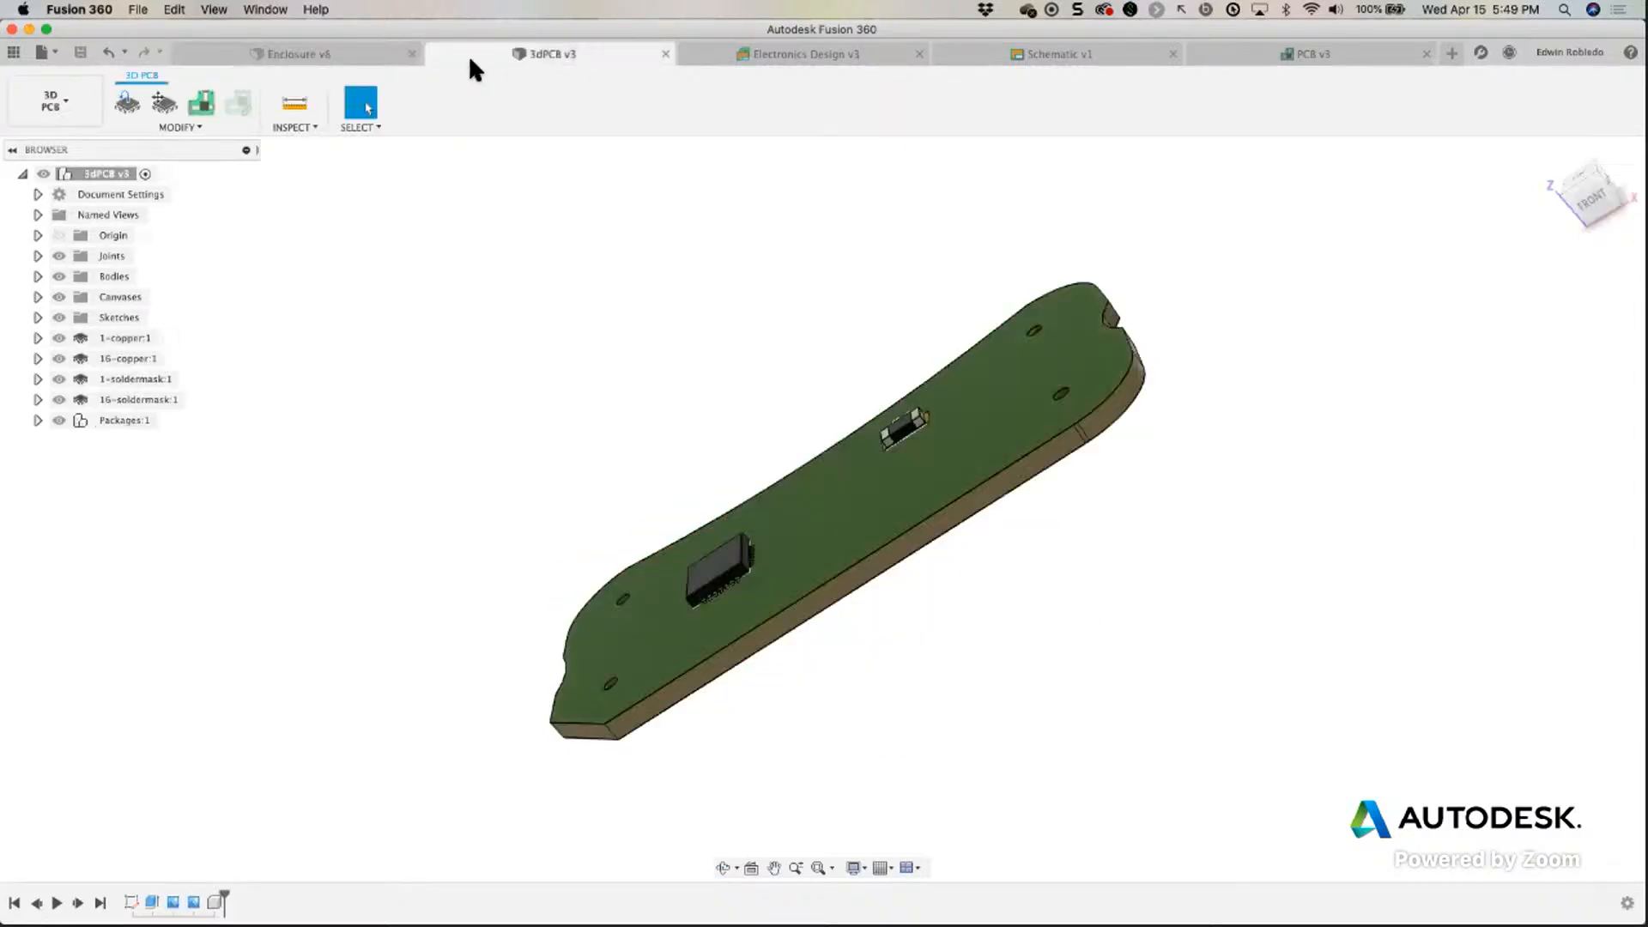
click(353, 48)
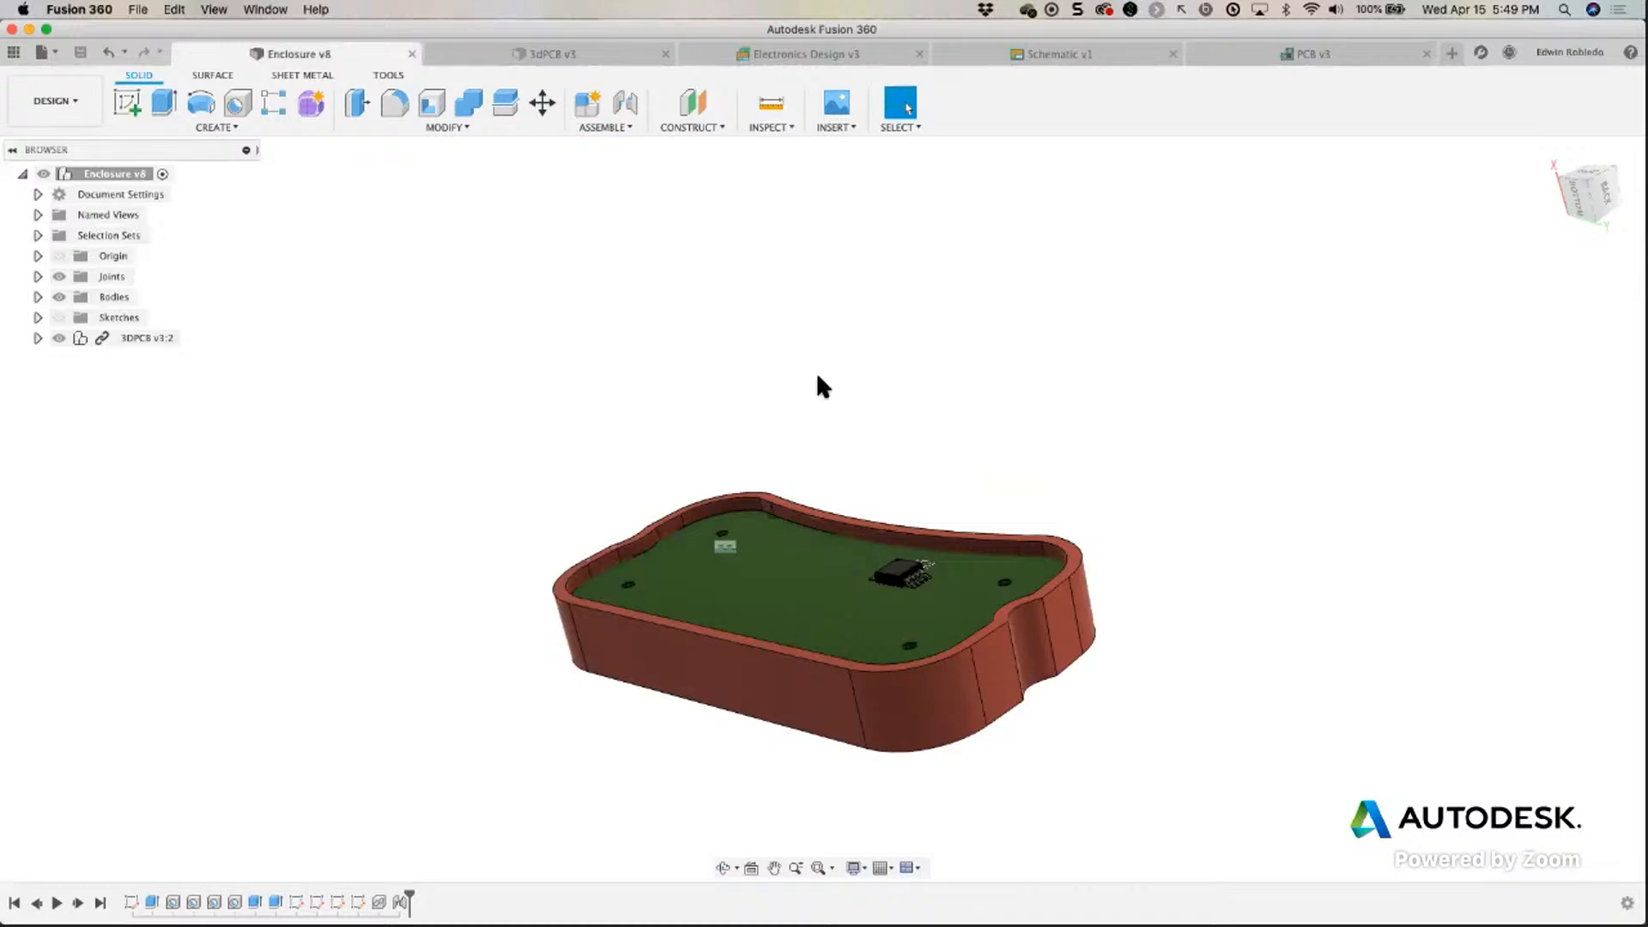
shift+middle_drag(807, 437, 764, 533)
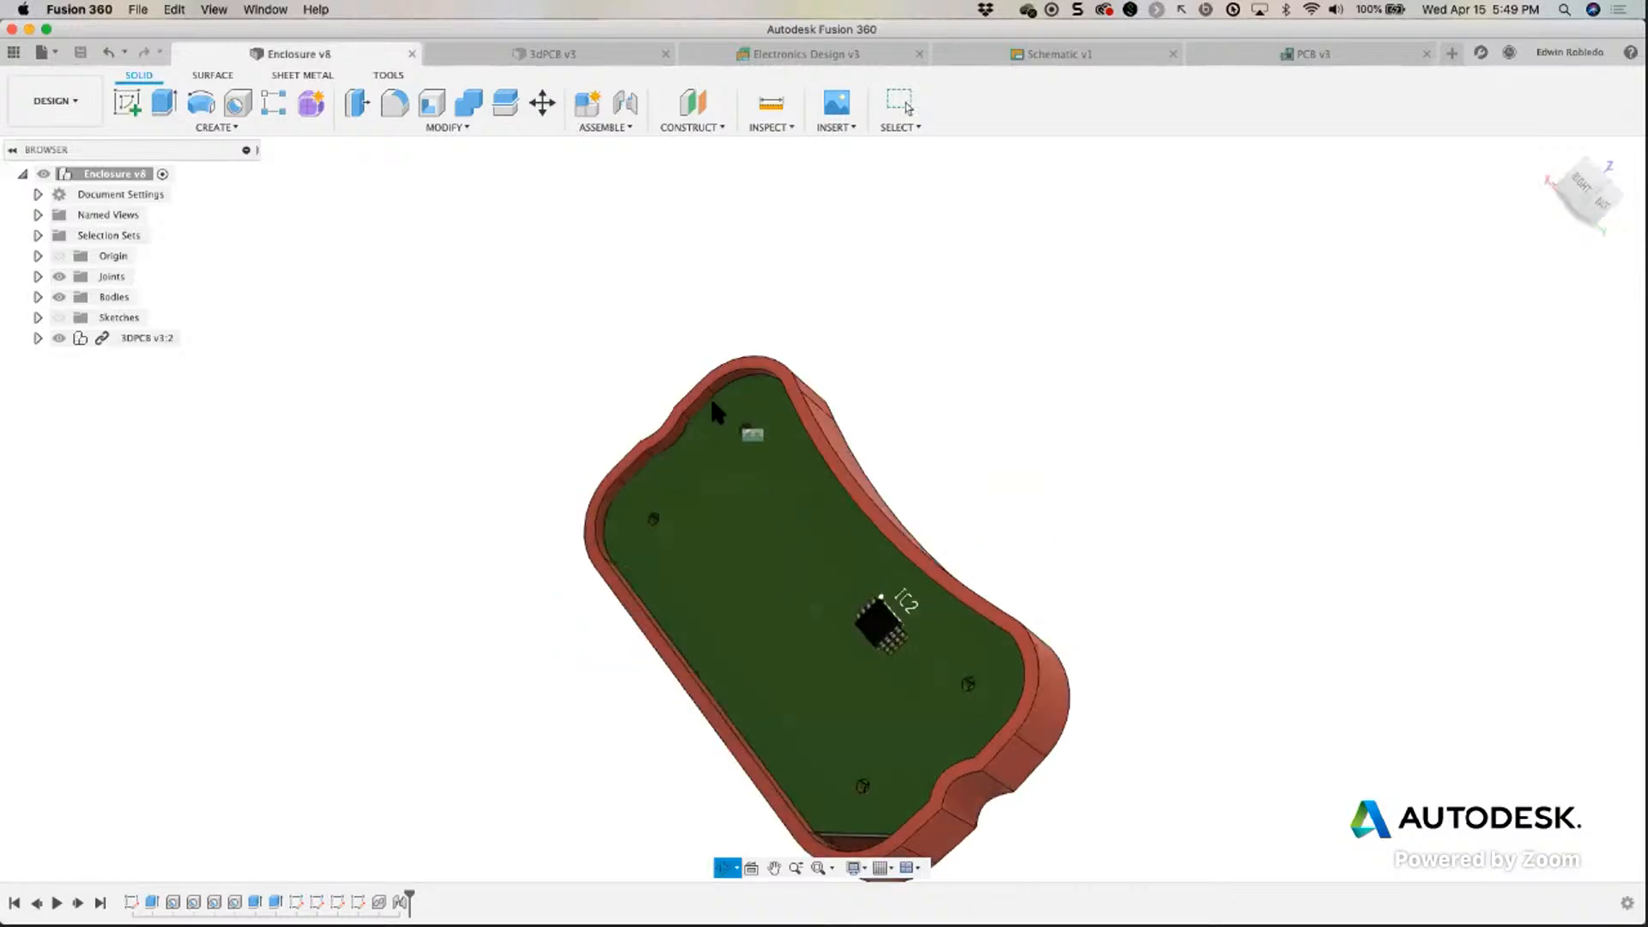
click(551, 58)
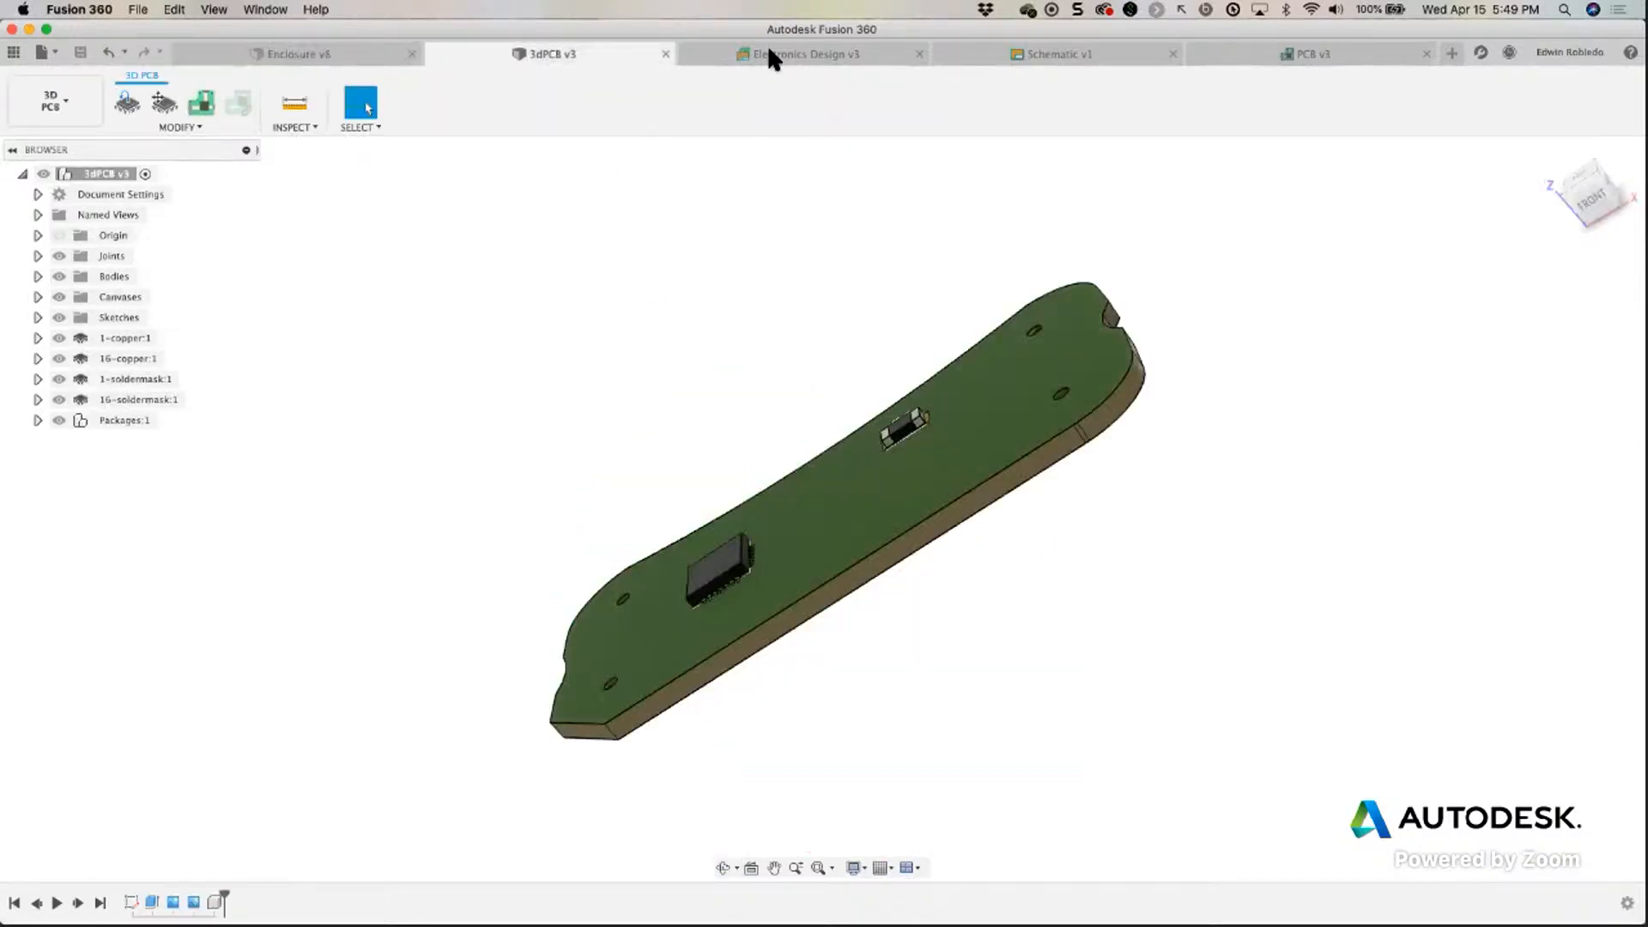
click(770, 57)
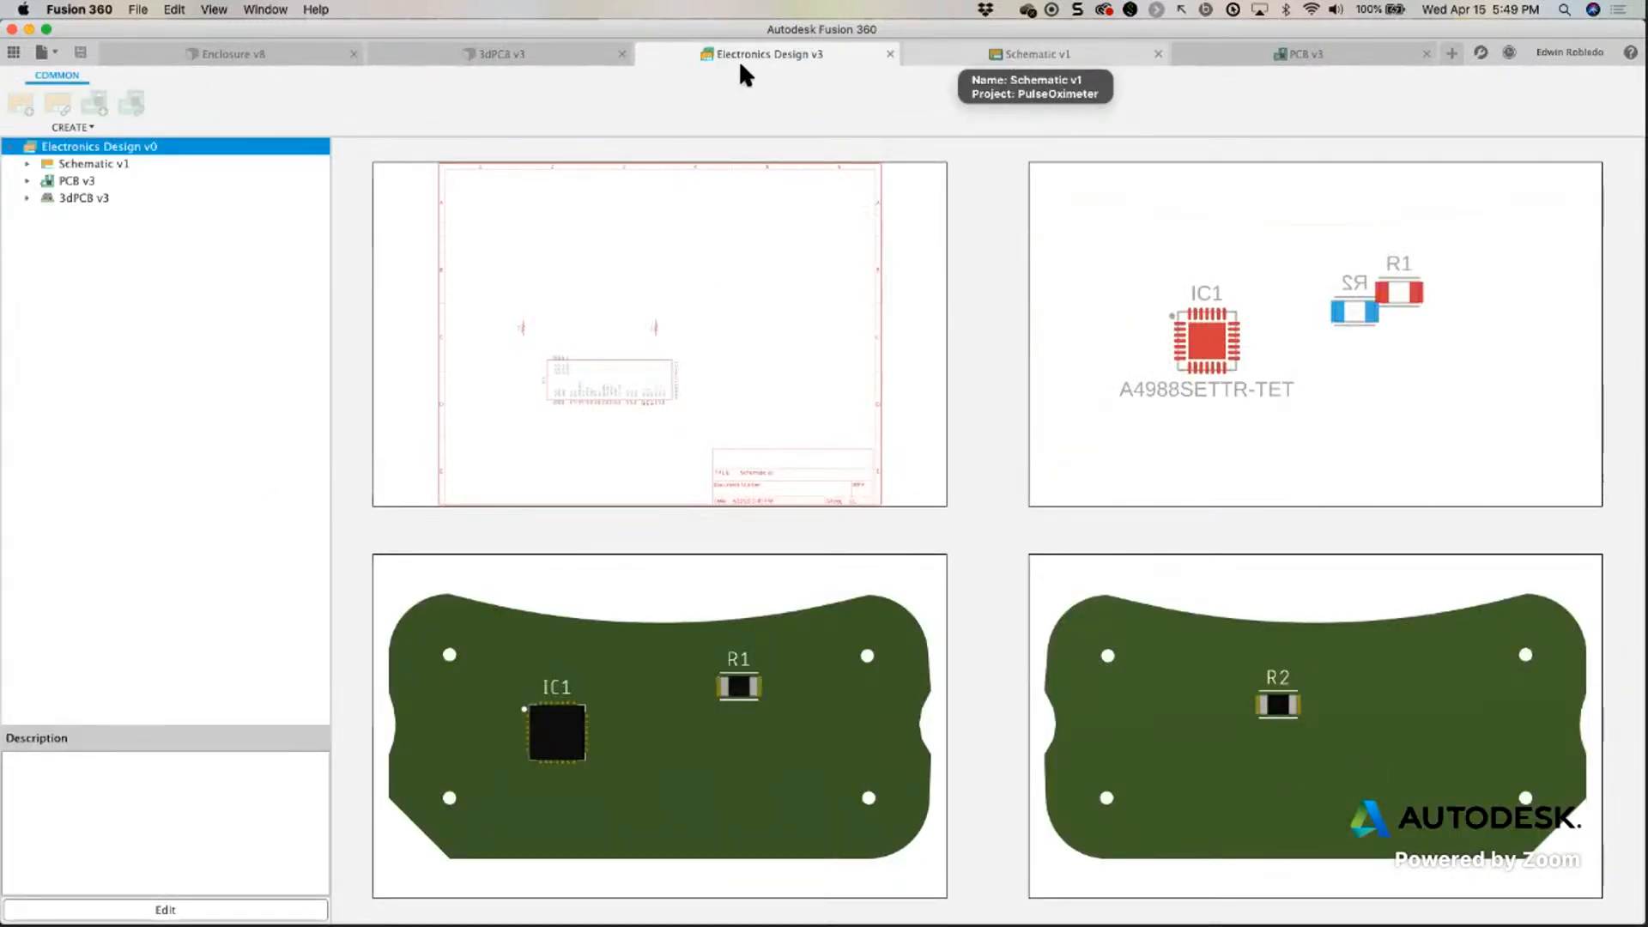
click(543, 47)
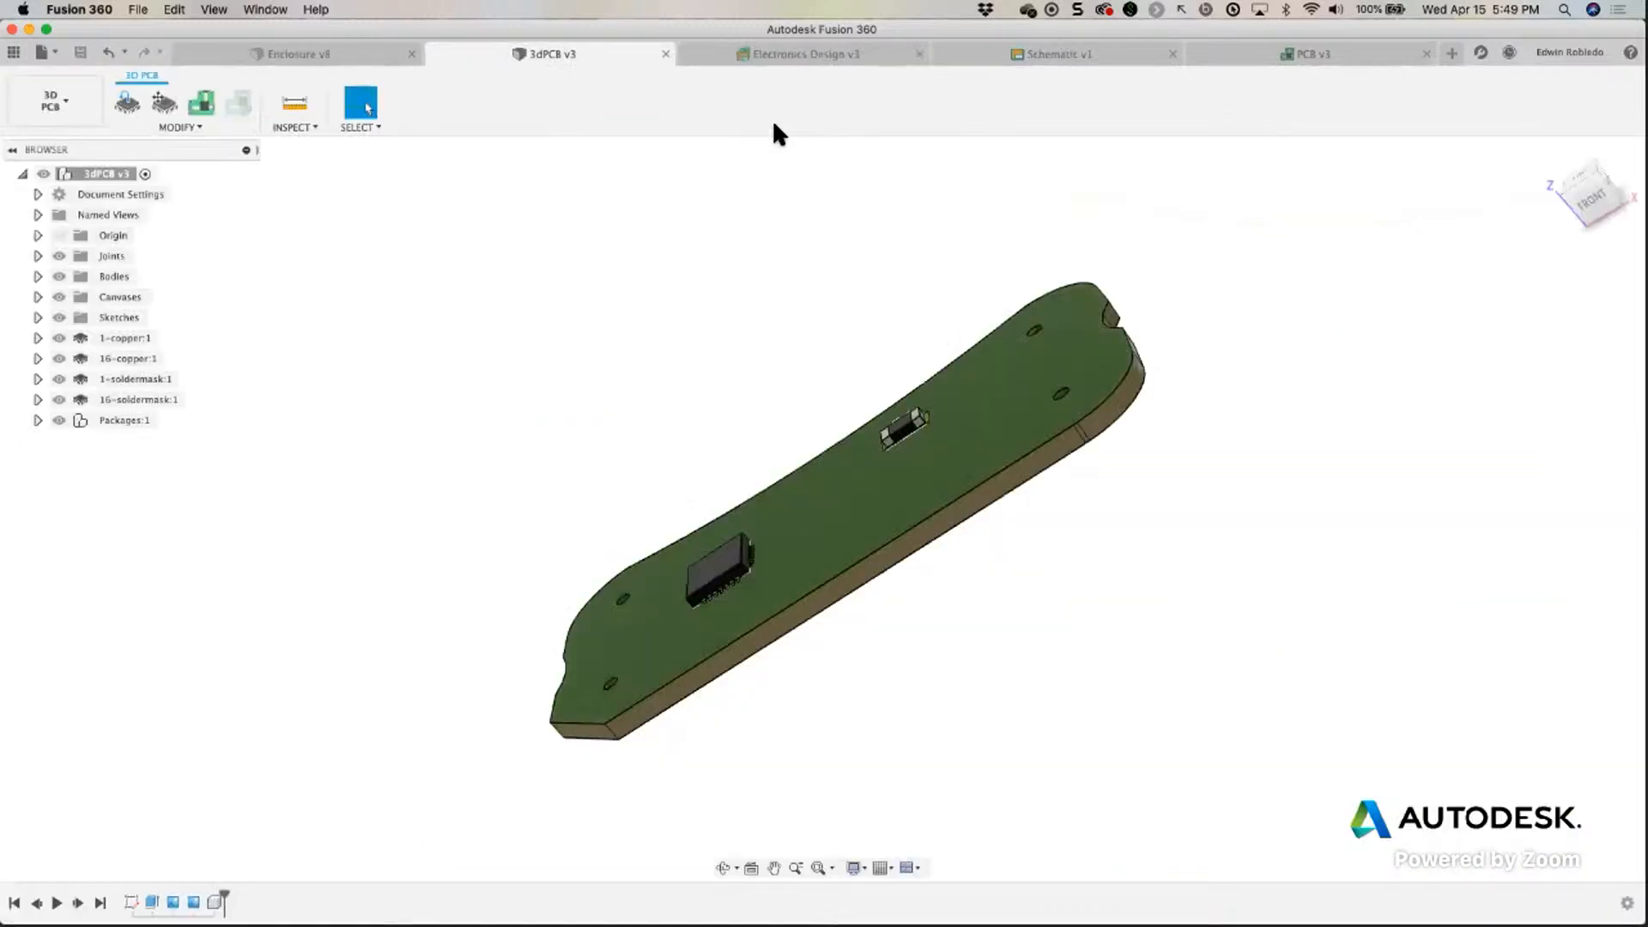
click(314, 53)
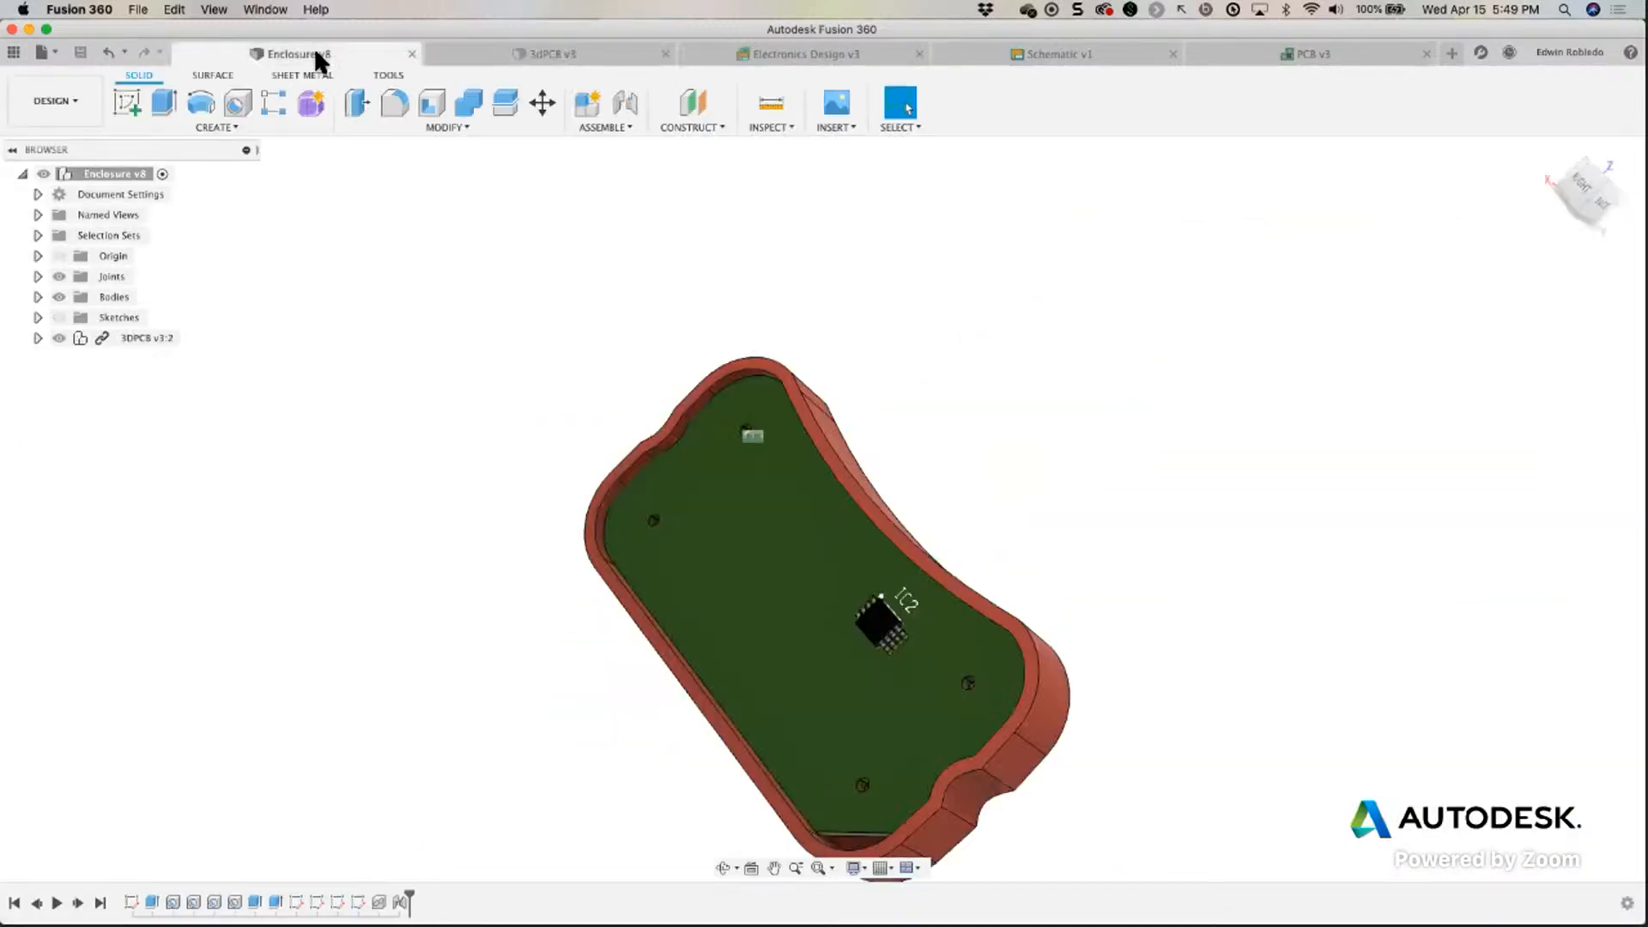
Show the project files and delete the linked 3DPCB component from the Enclosure design, including its referenced timeline feature.
click(13, 52)
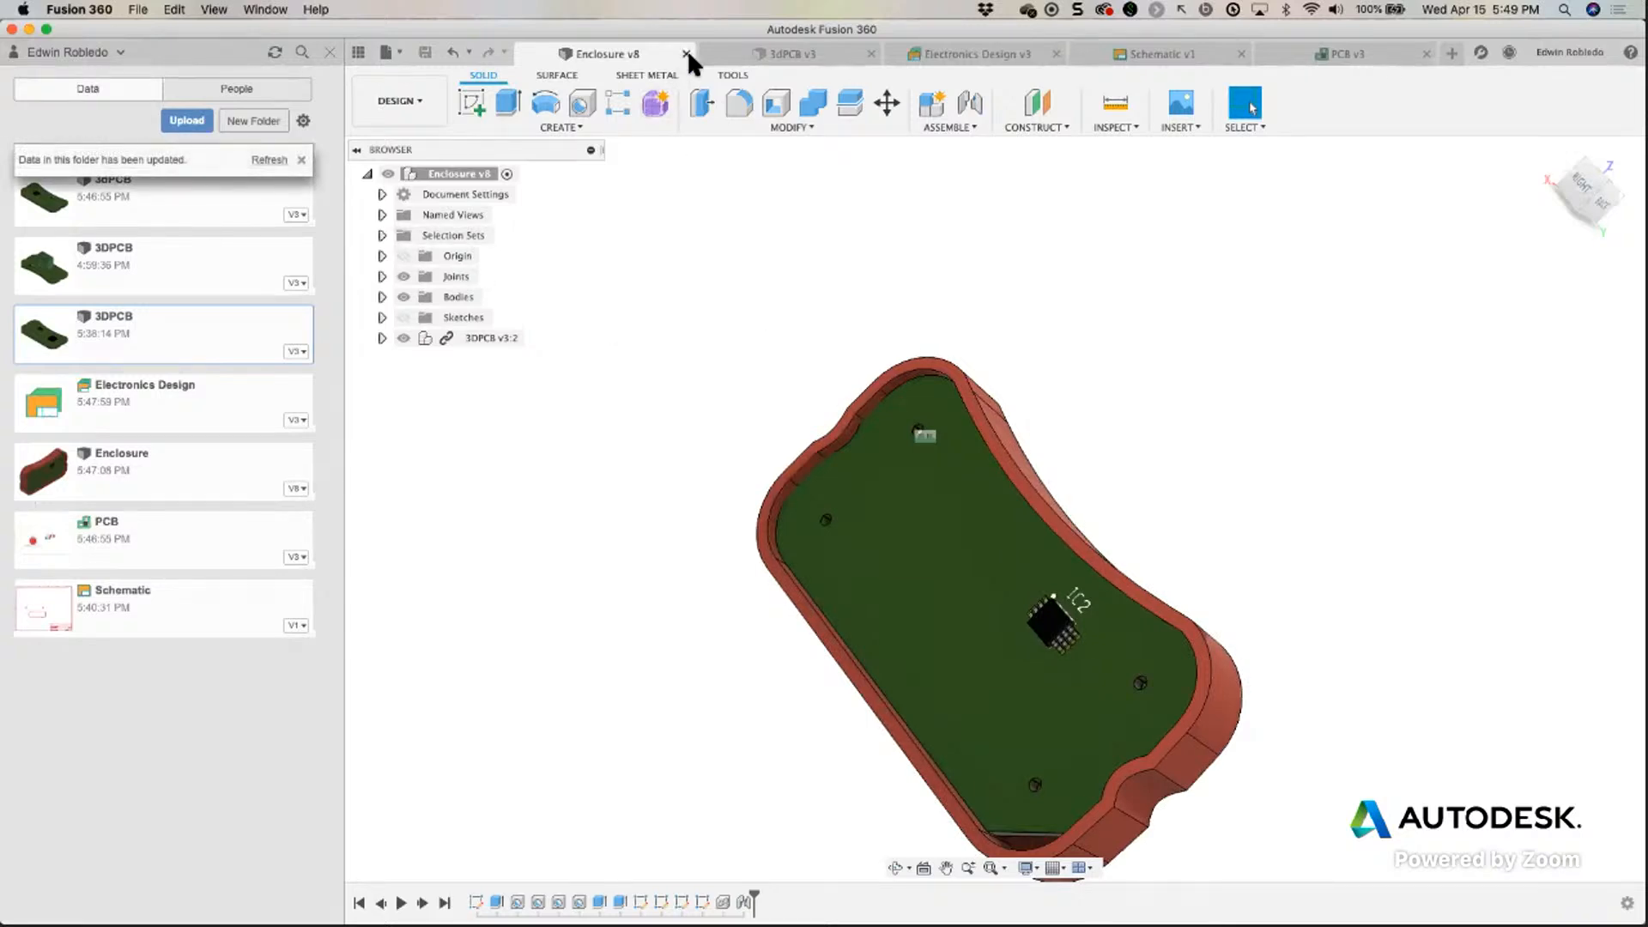
right_click(505, 338)
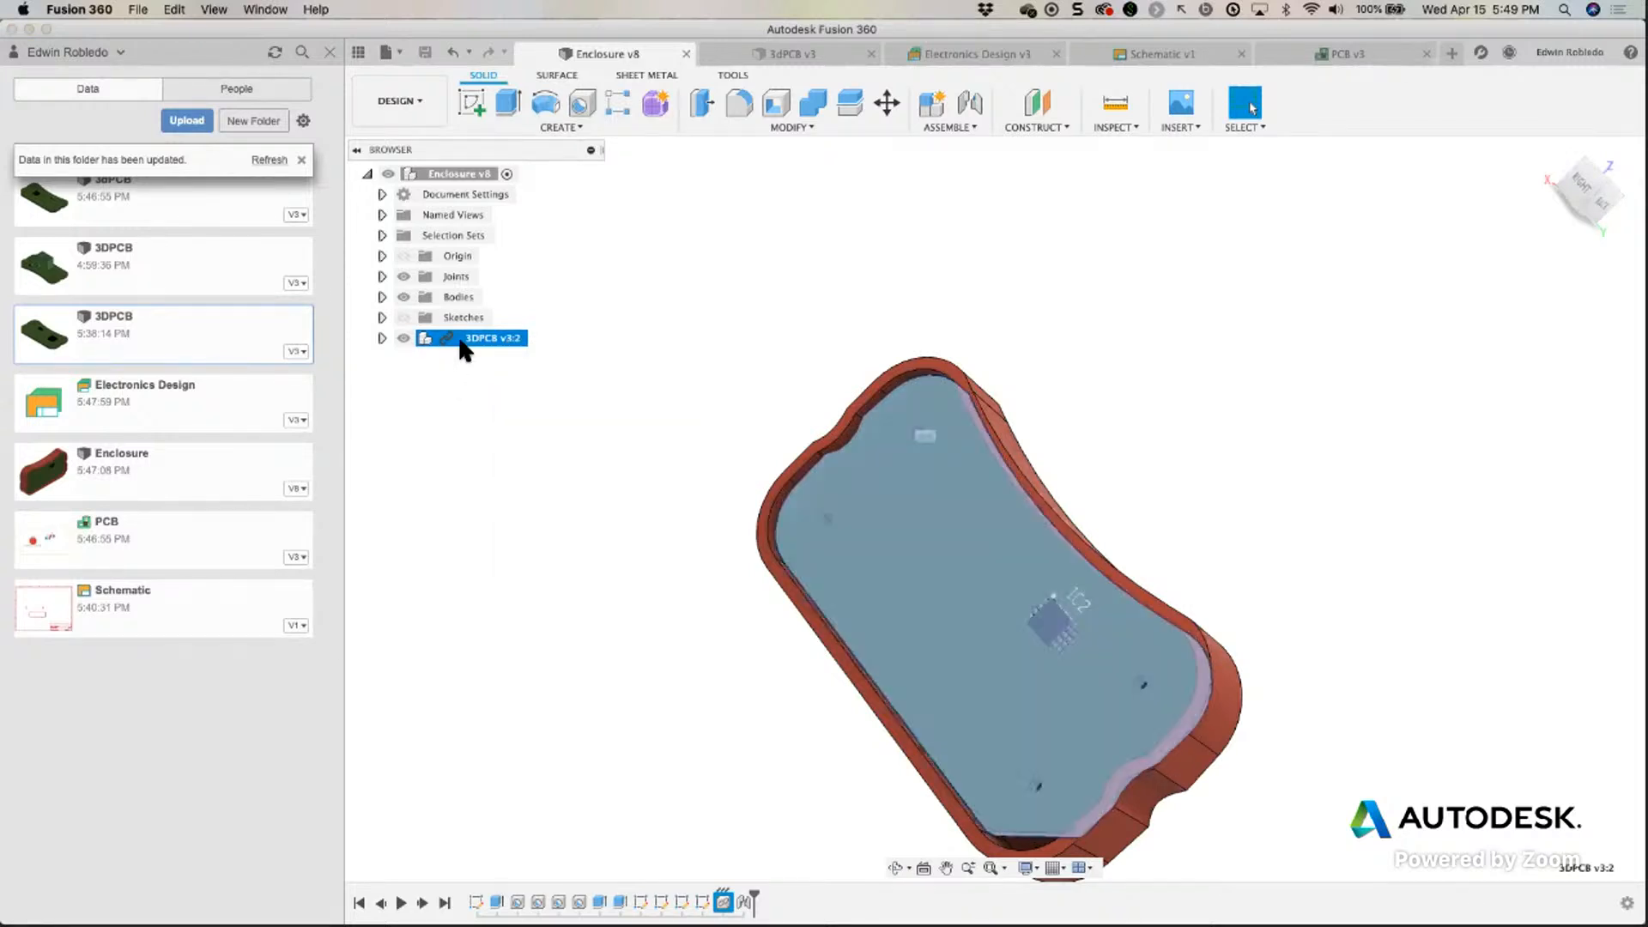
right_click(461, 342)
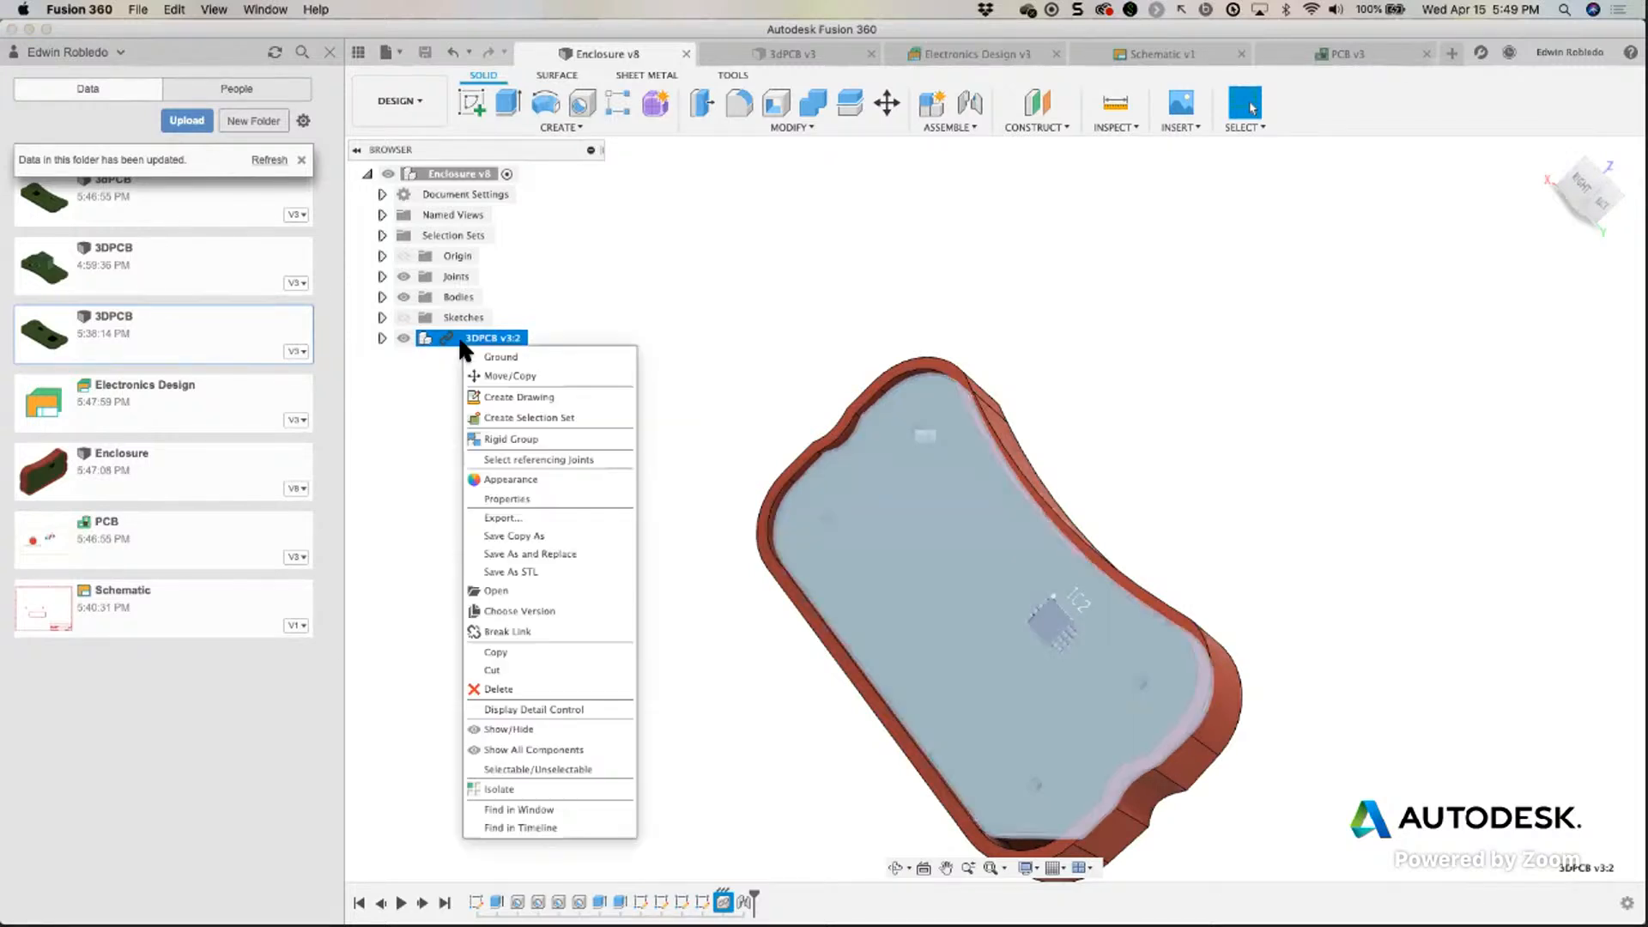
click(496, 687)
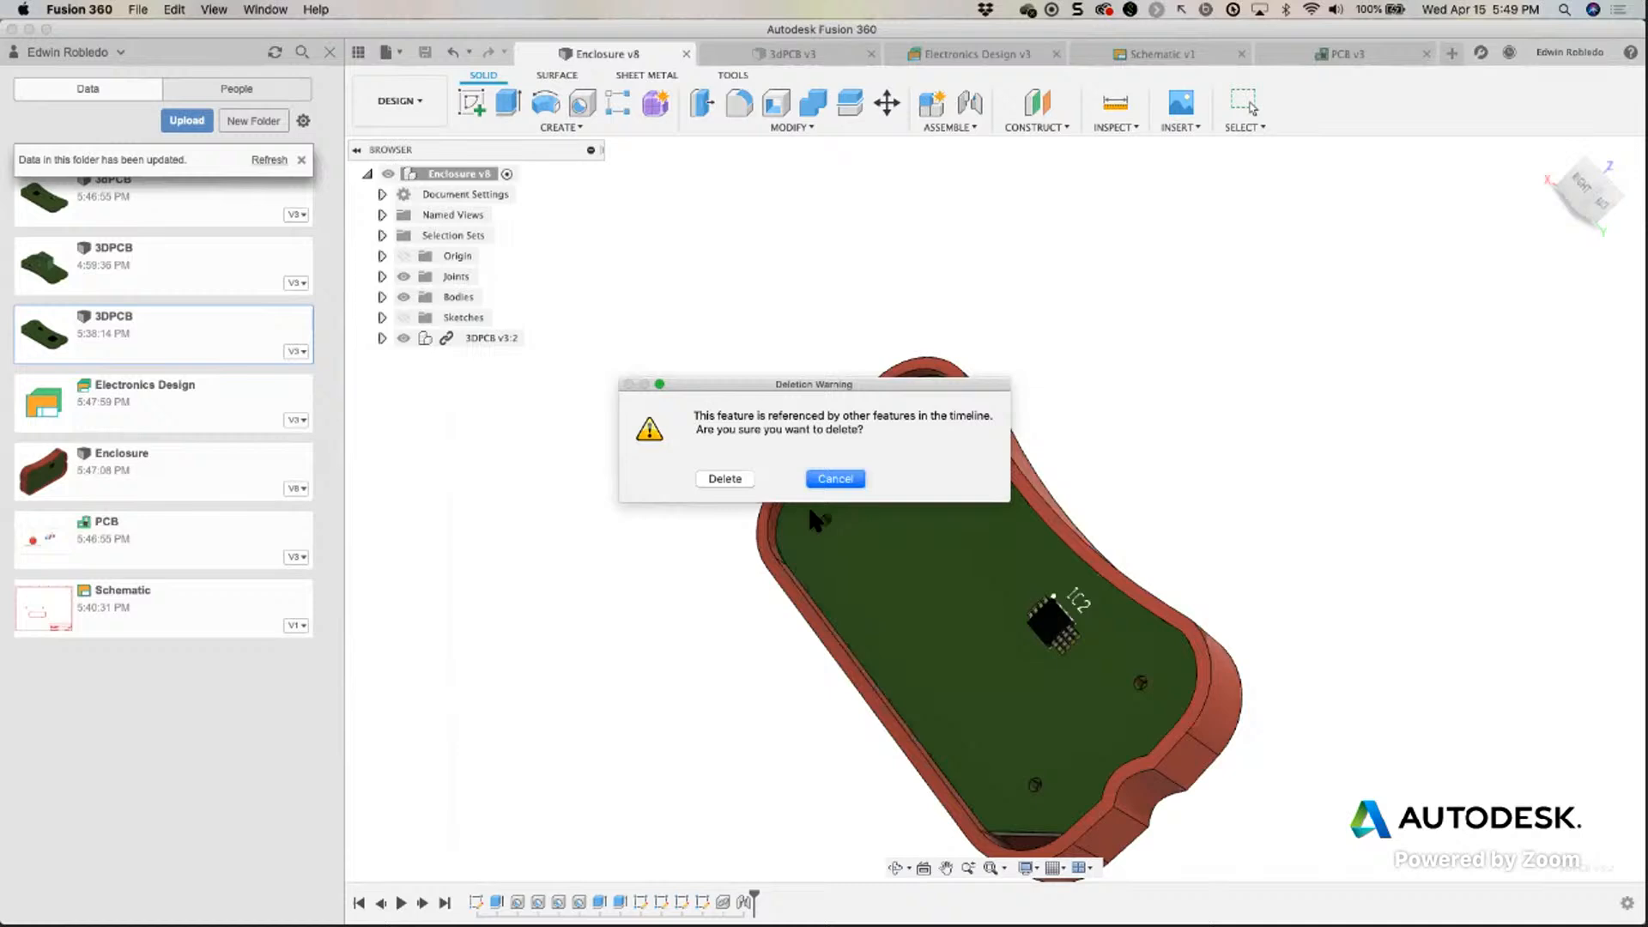
click(716, 472)
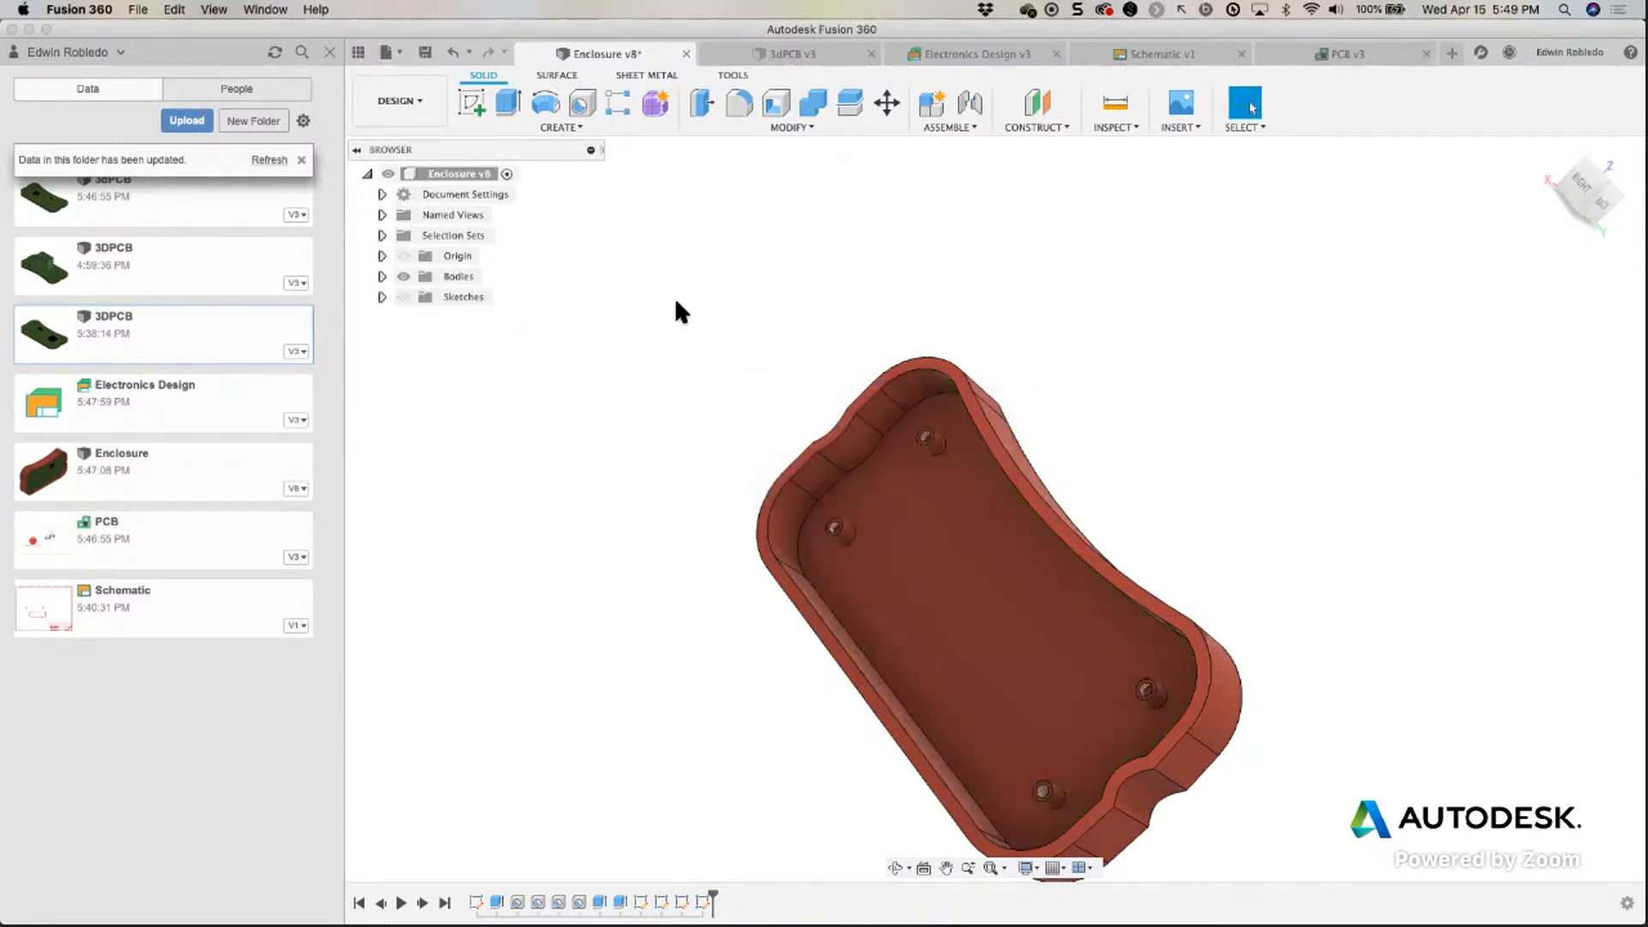
Refresh the project folder and insert the 3DPCB file dated 5:38:14 PM into the Enclosure design.
click(277, 160)
right_click(173, 330)
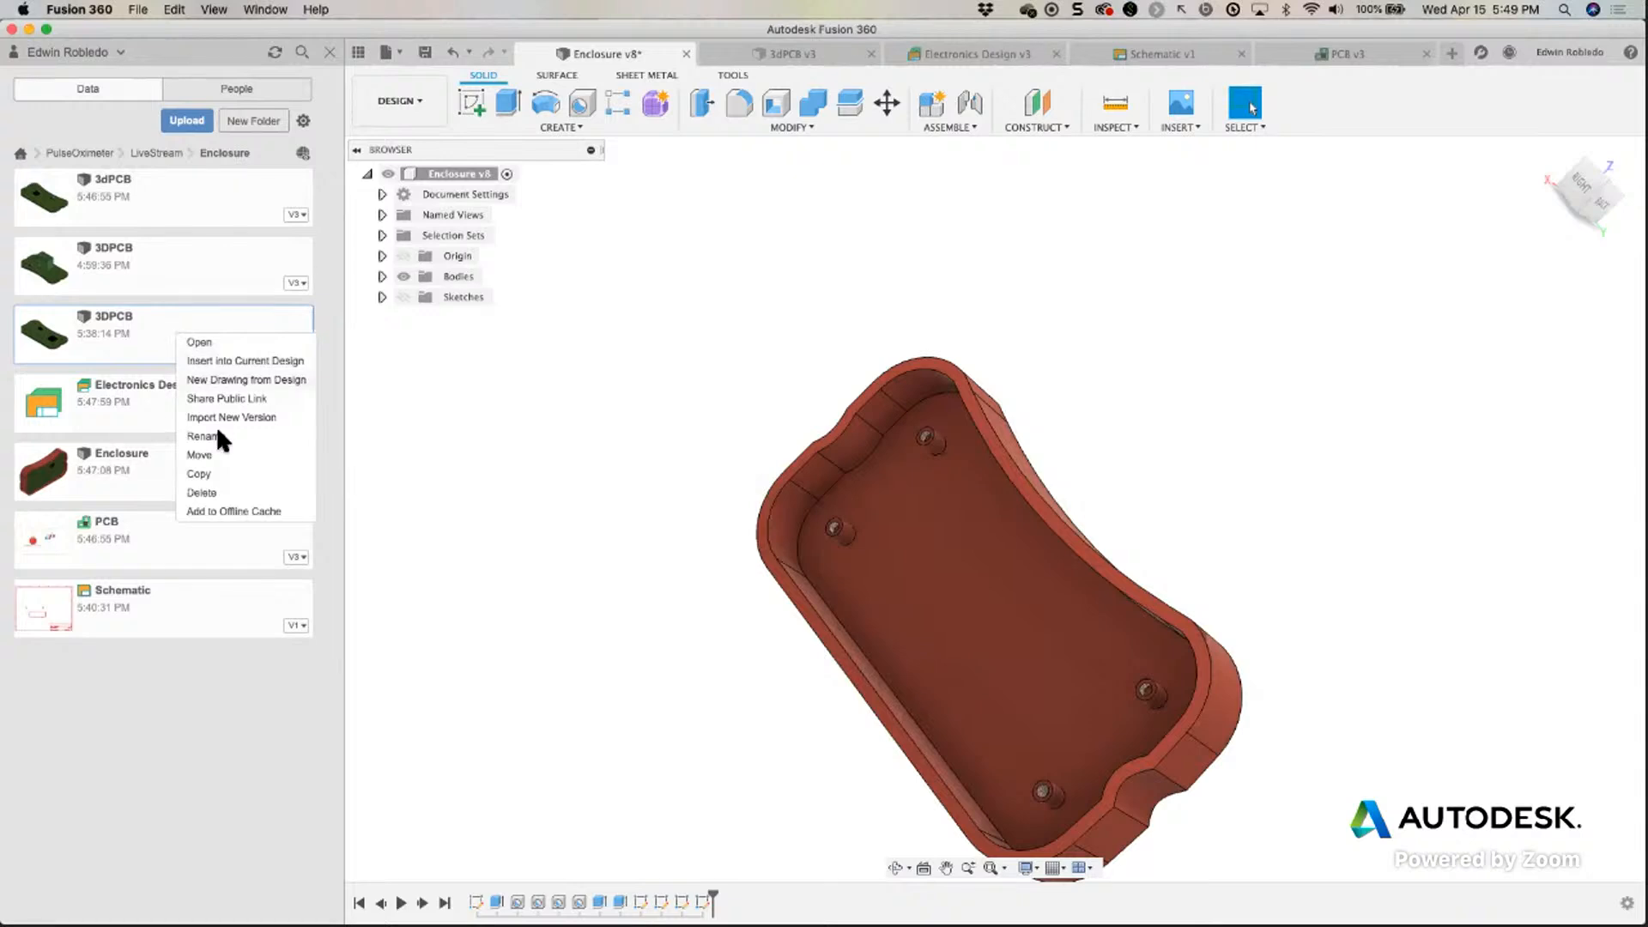
click(249, 360)
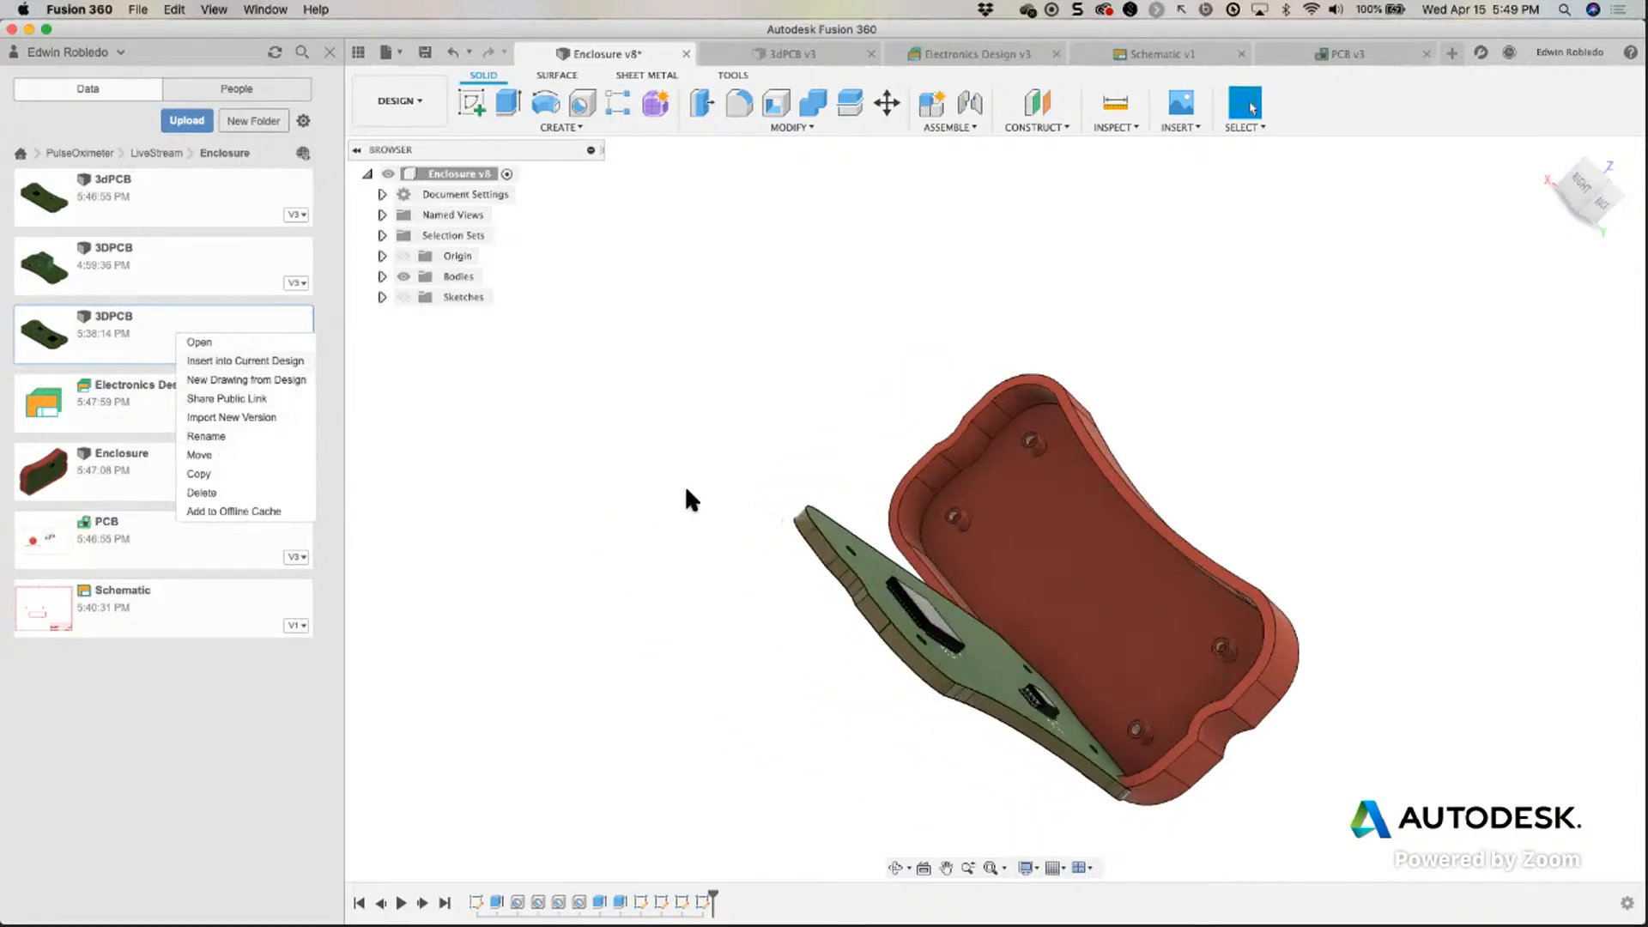
scroll(629, 519, up, 2)
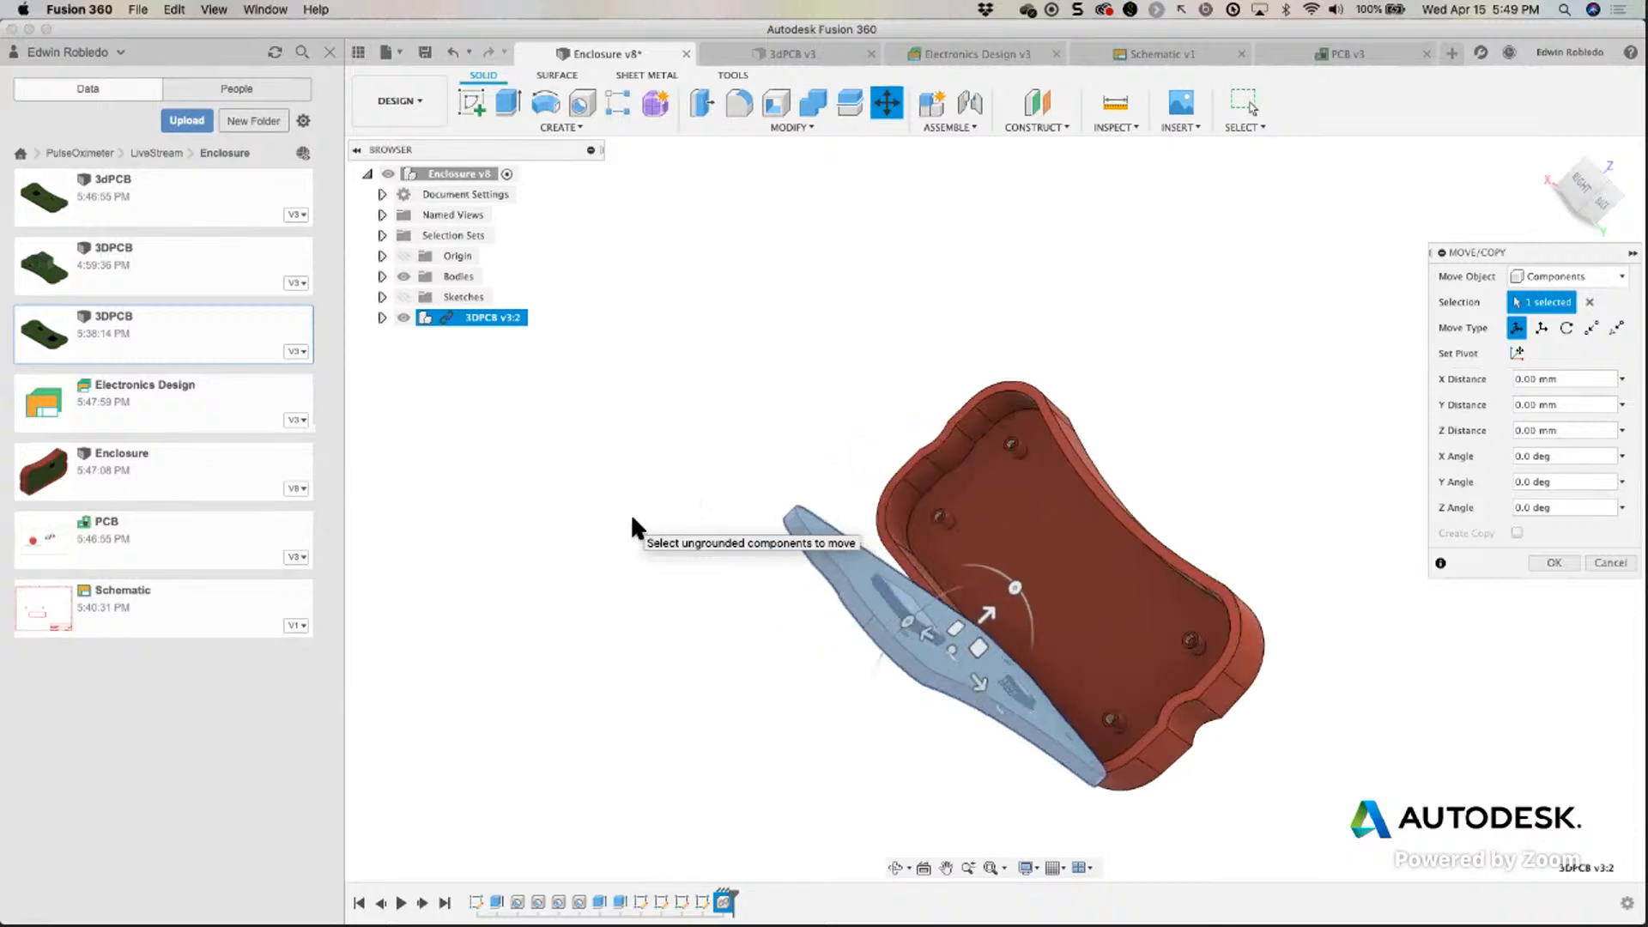
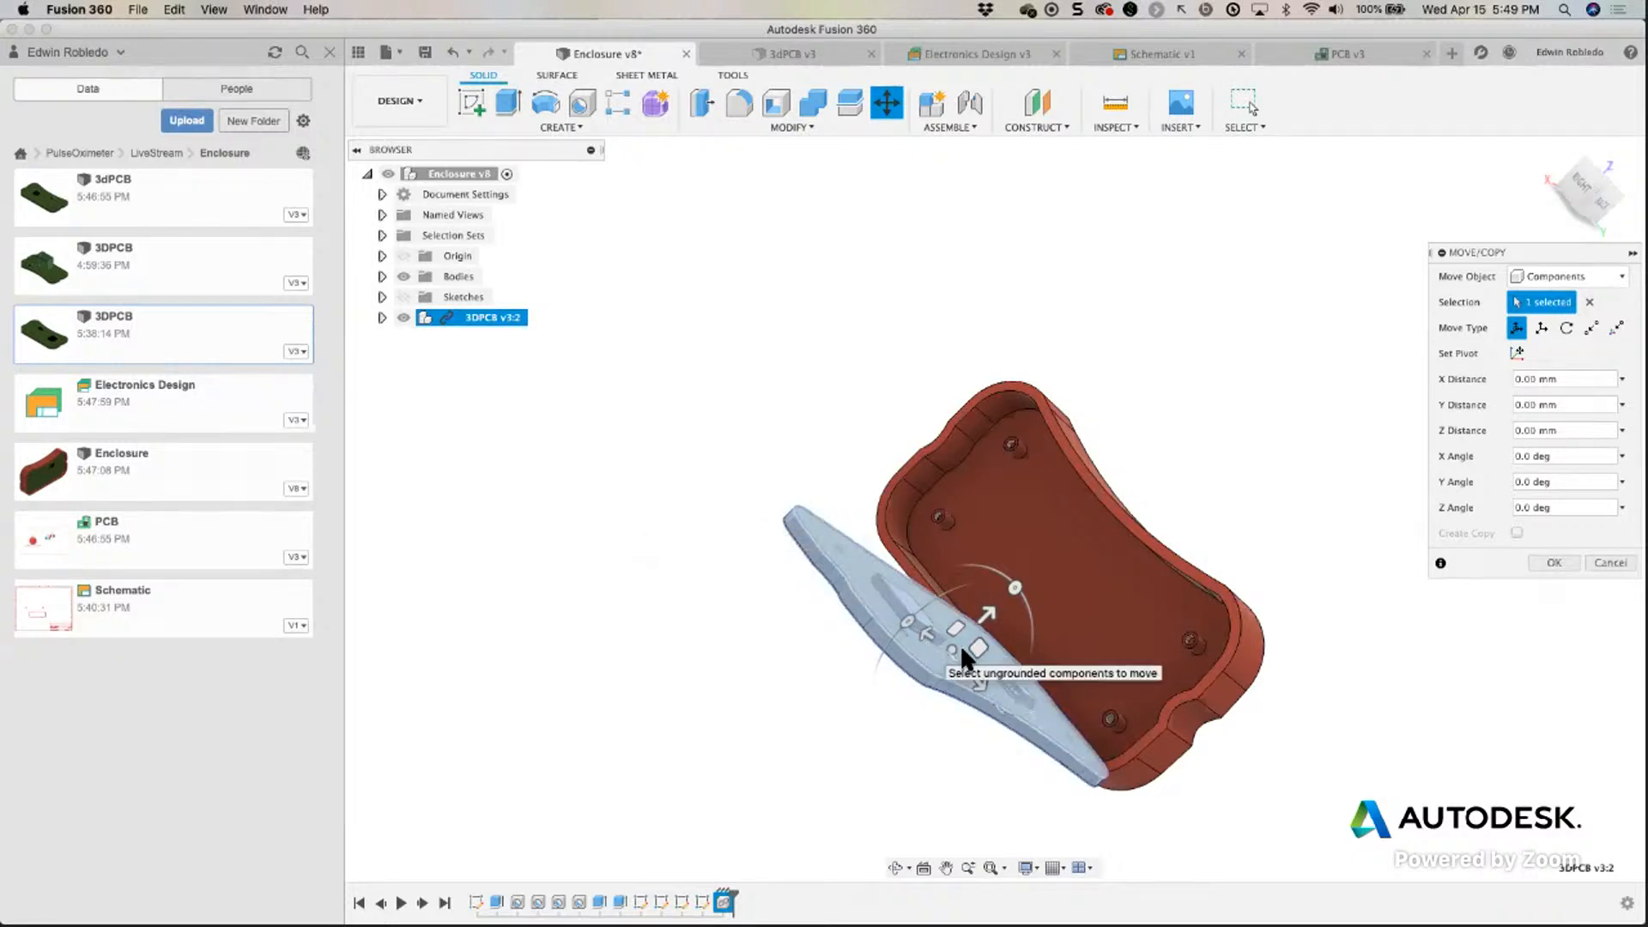
drag(904, 616, 1008, 583)
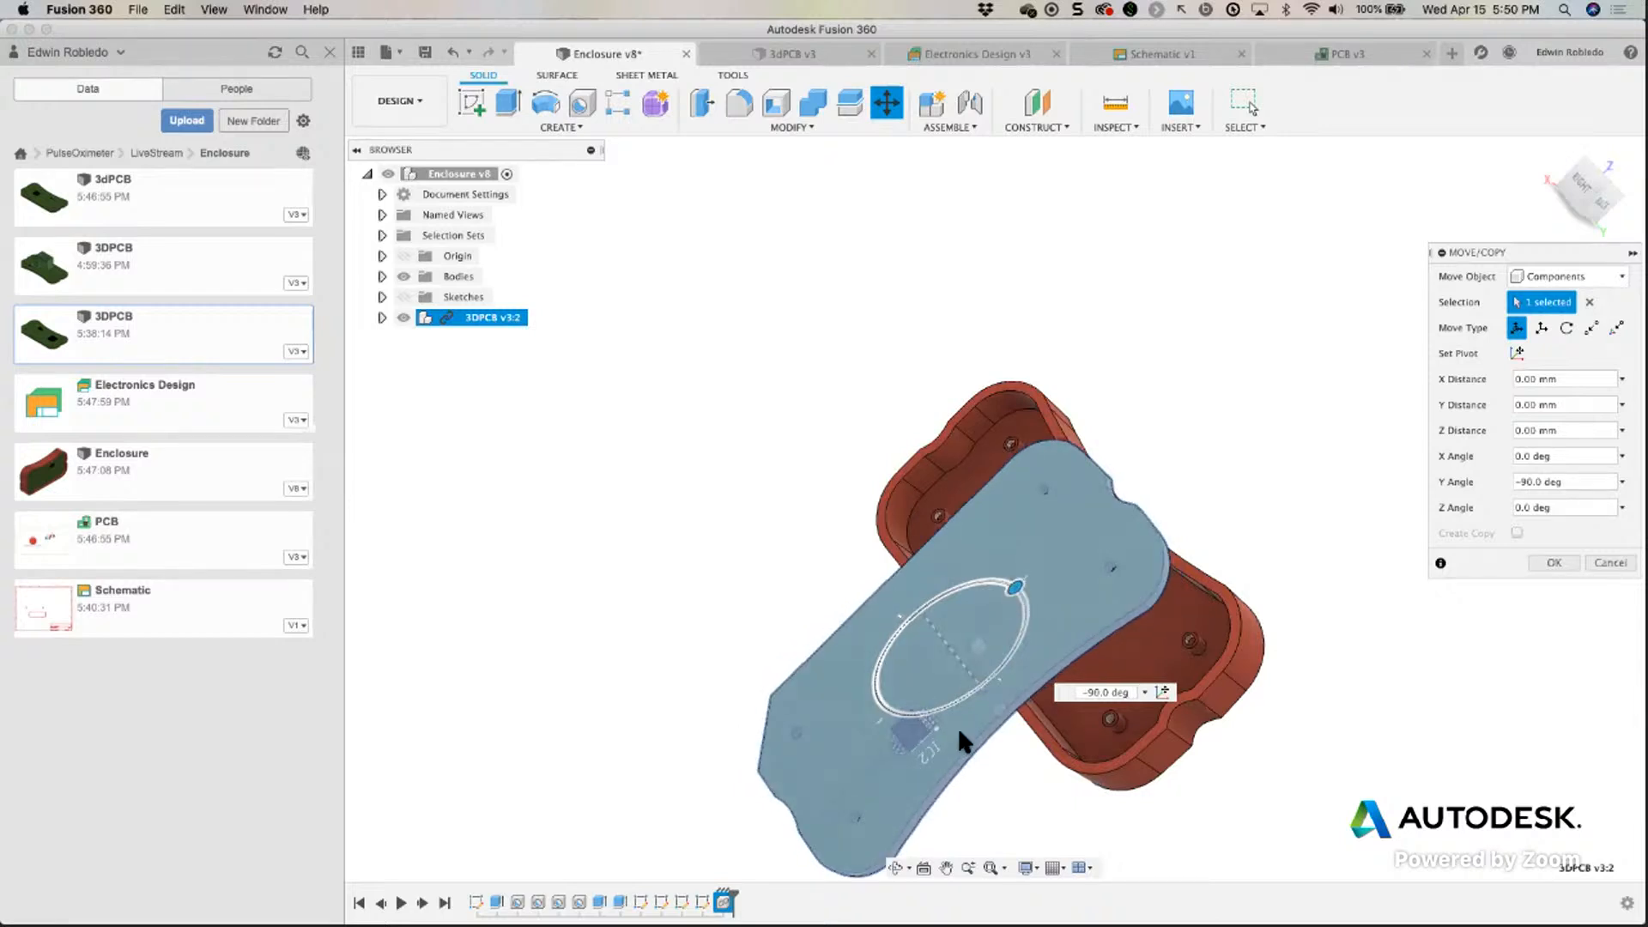
drag(1040, 668, 1054, 543)
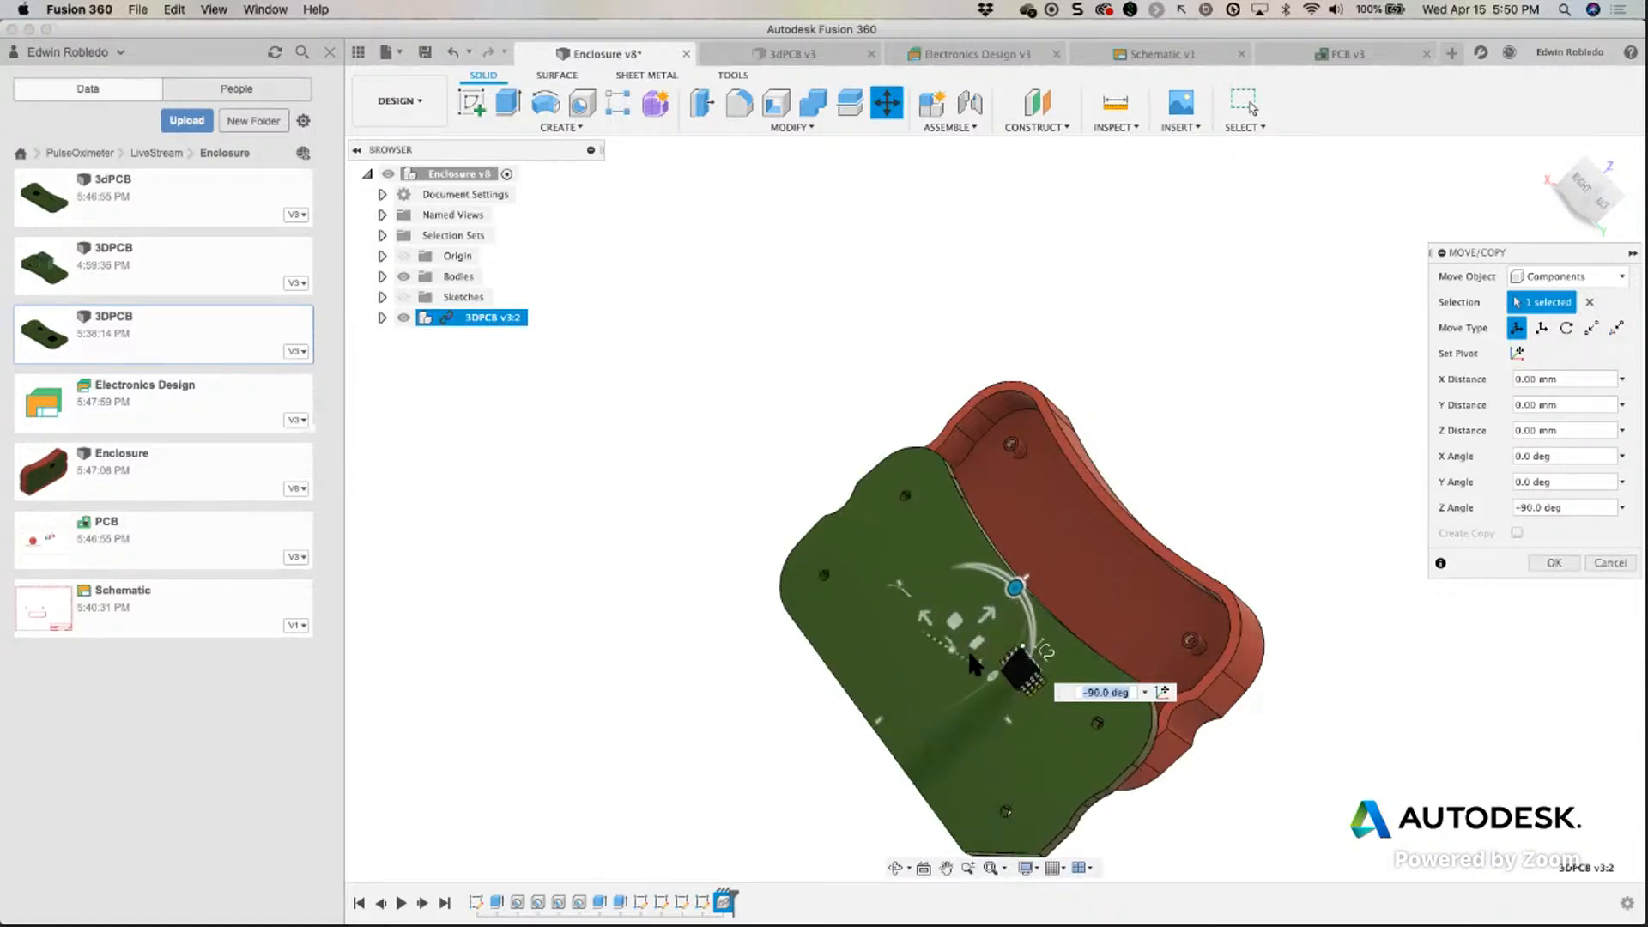
drag(970, 611, 1053, 559)
scroll(775, 725, down, 3)
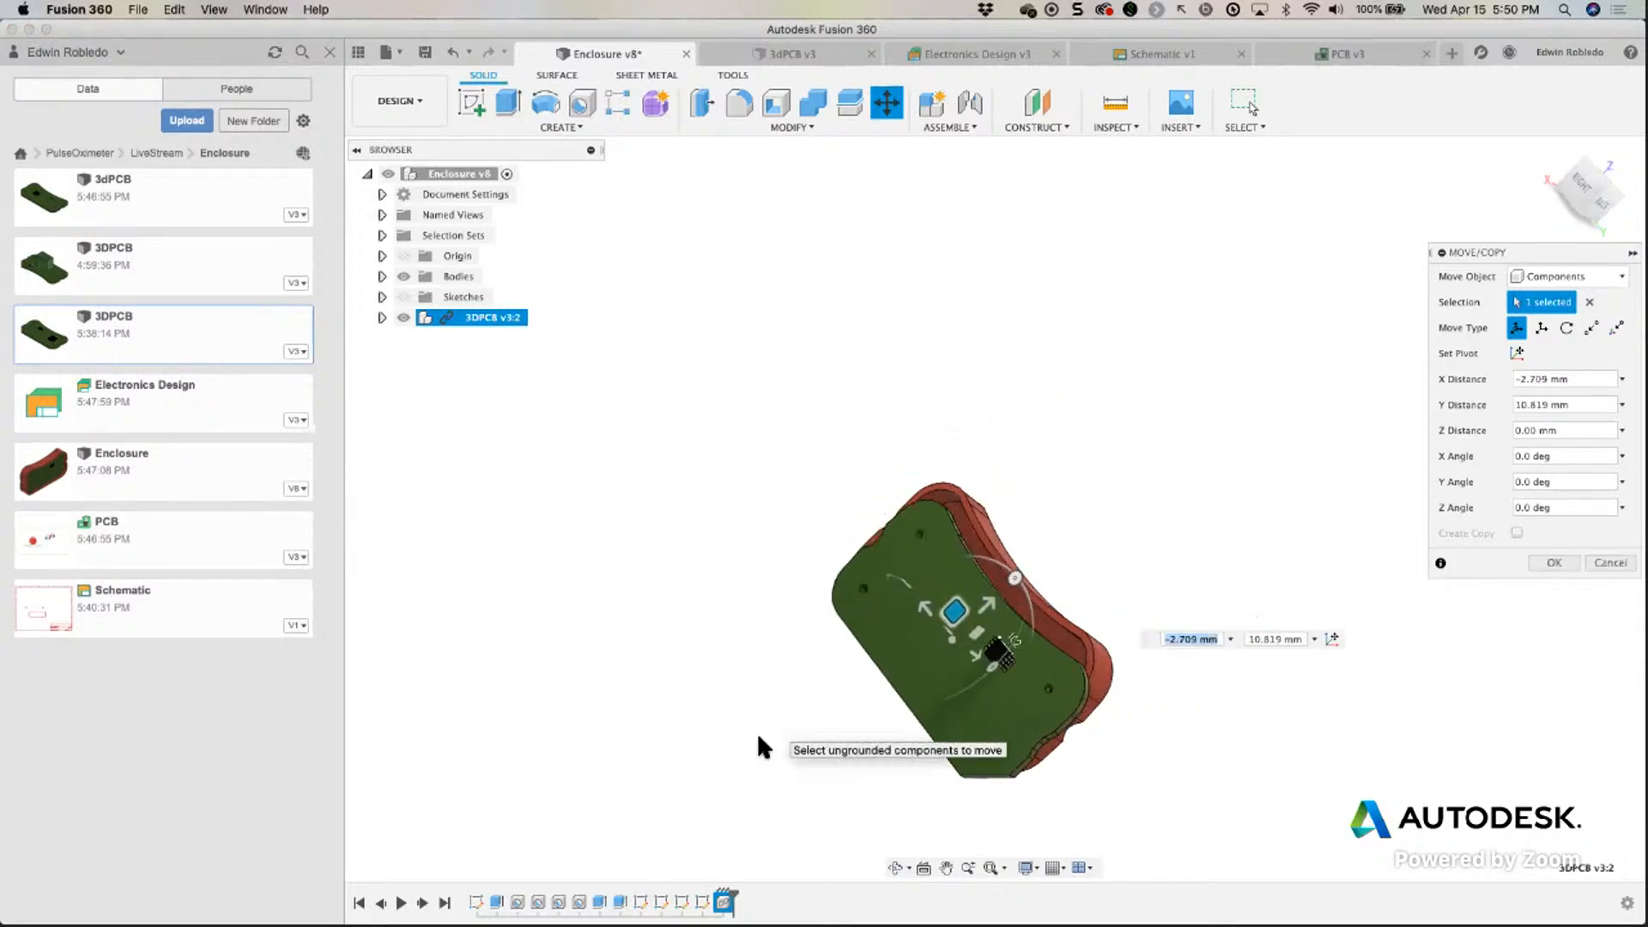
shift+middle_drag(656, 732, 647, 723)
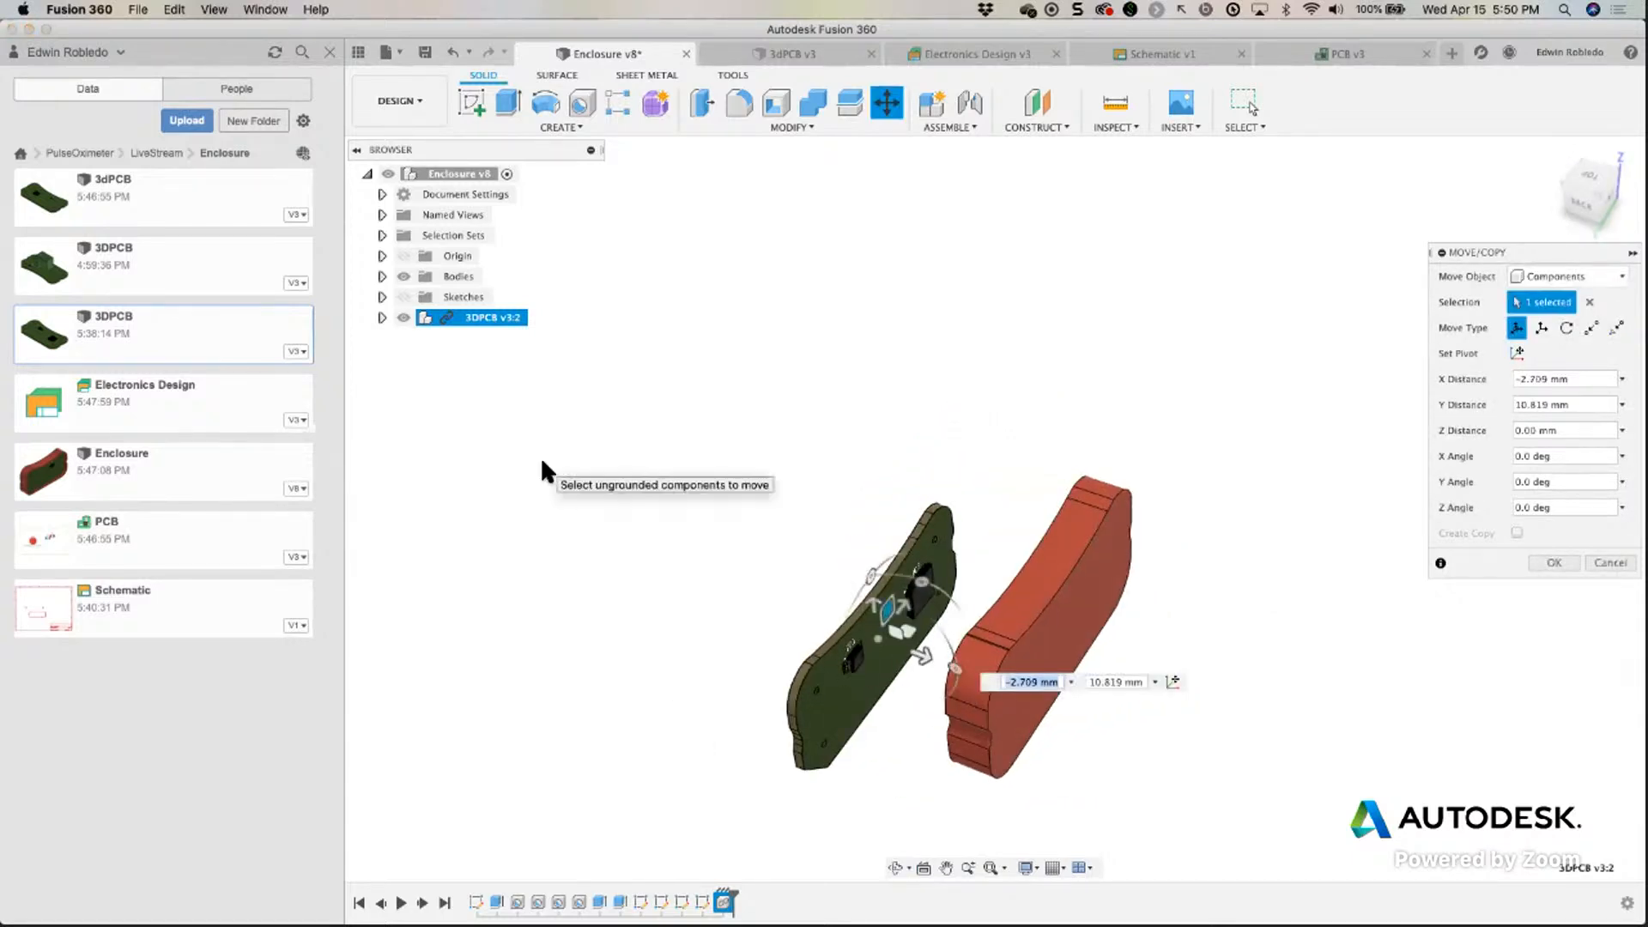
click(1586, 561)
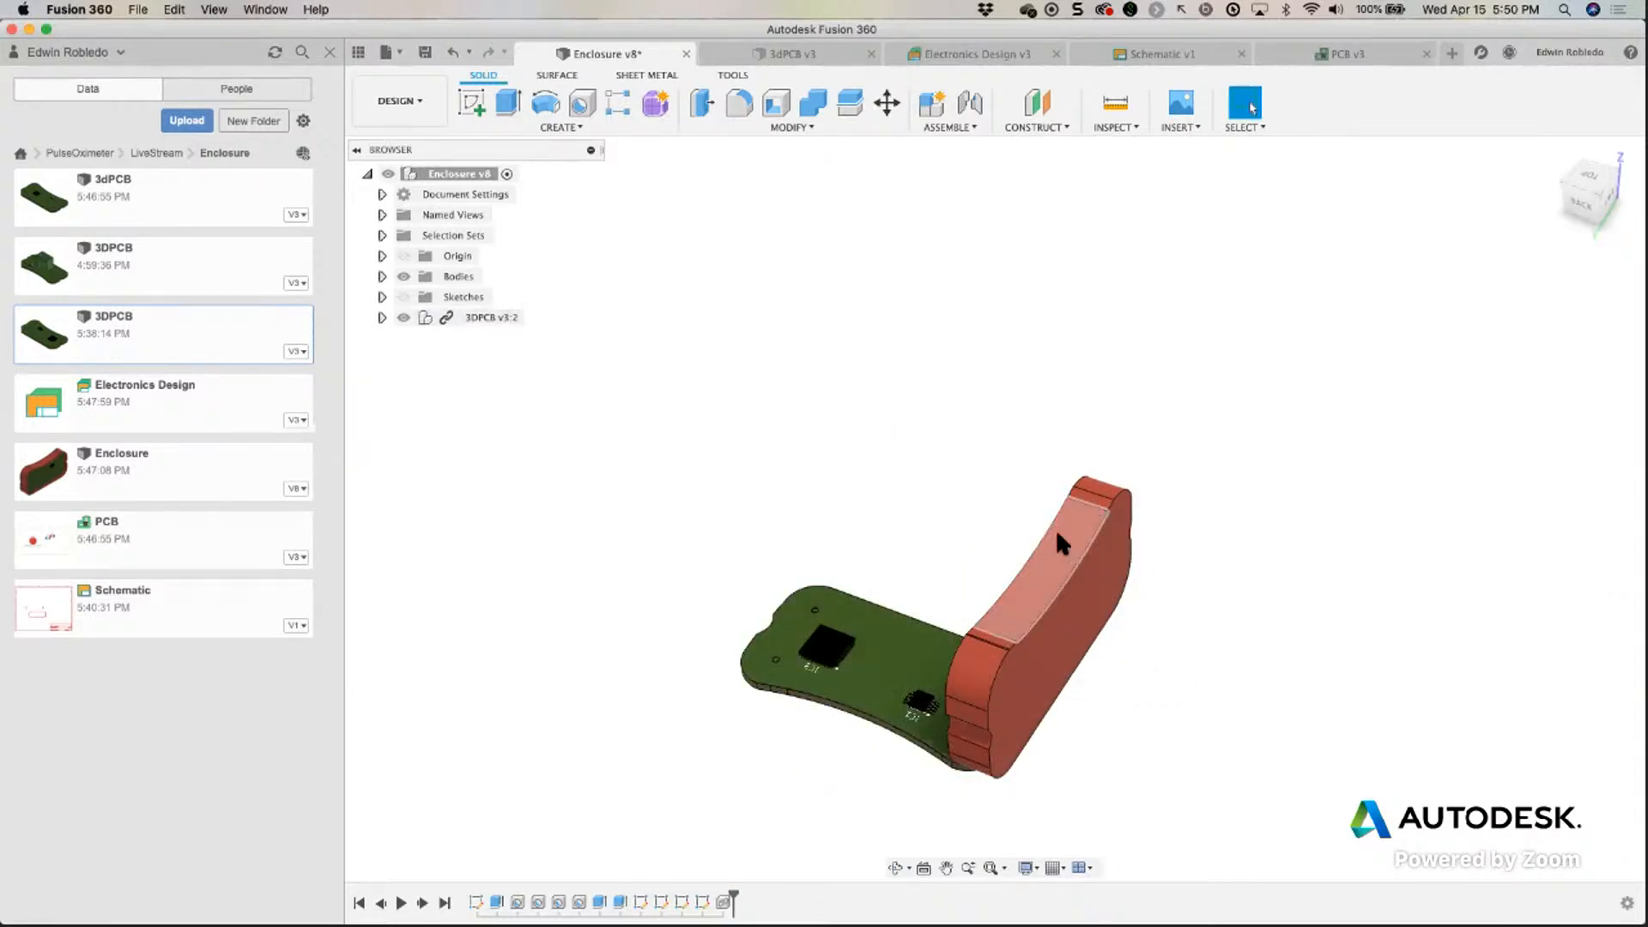
Delete the linked 3DPCB component from the enclosure assembly.
shift+middle_drag(961, 579, 1059, 616)
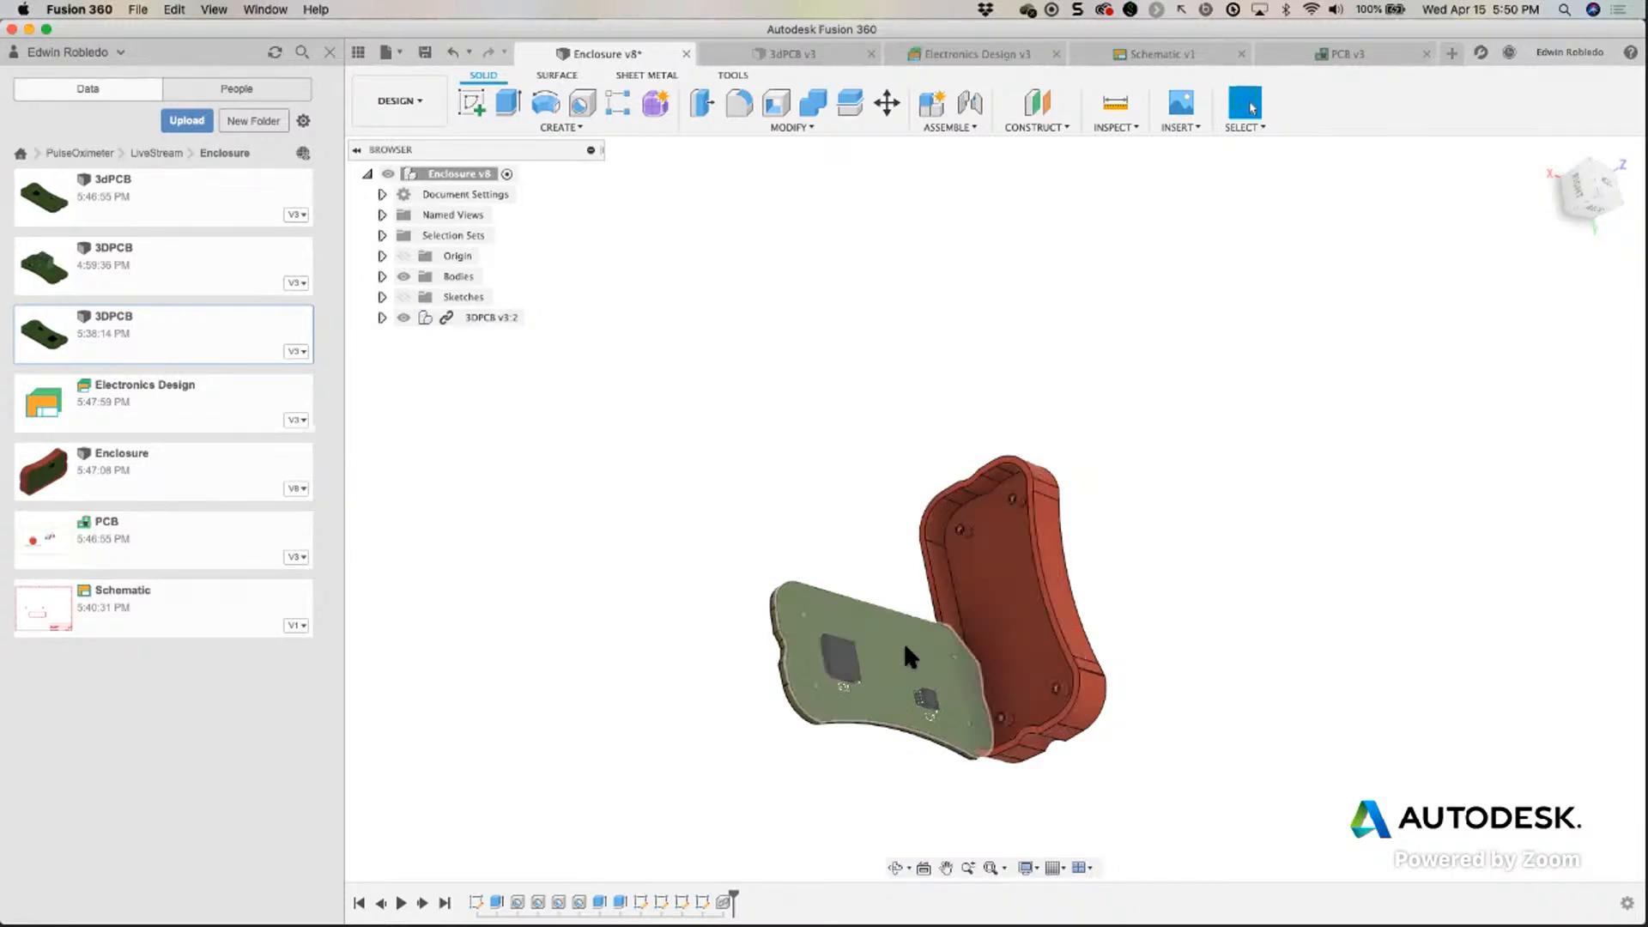
right_click(479, 314)
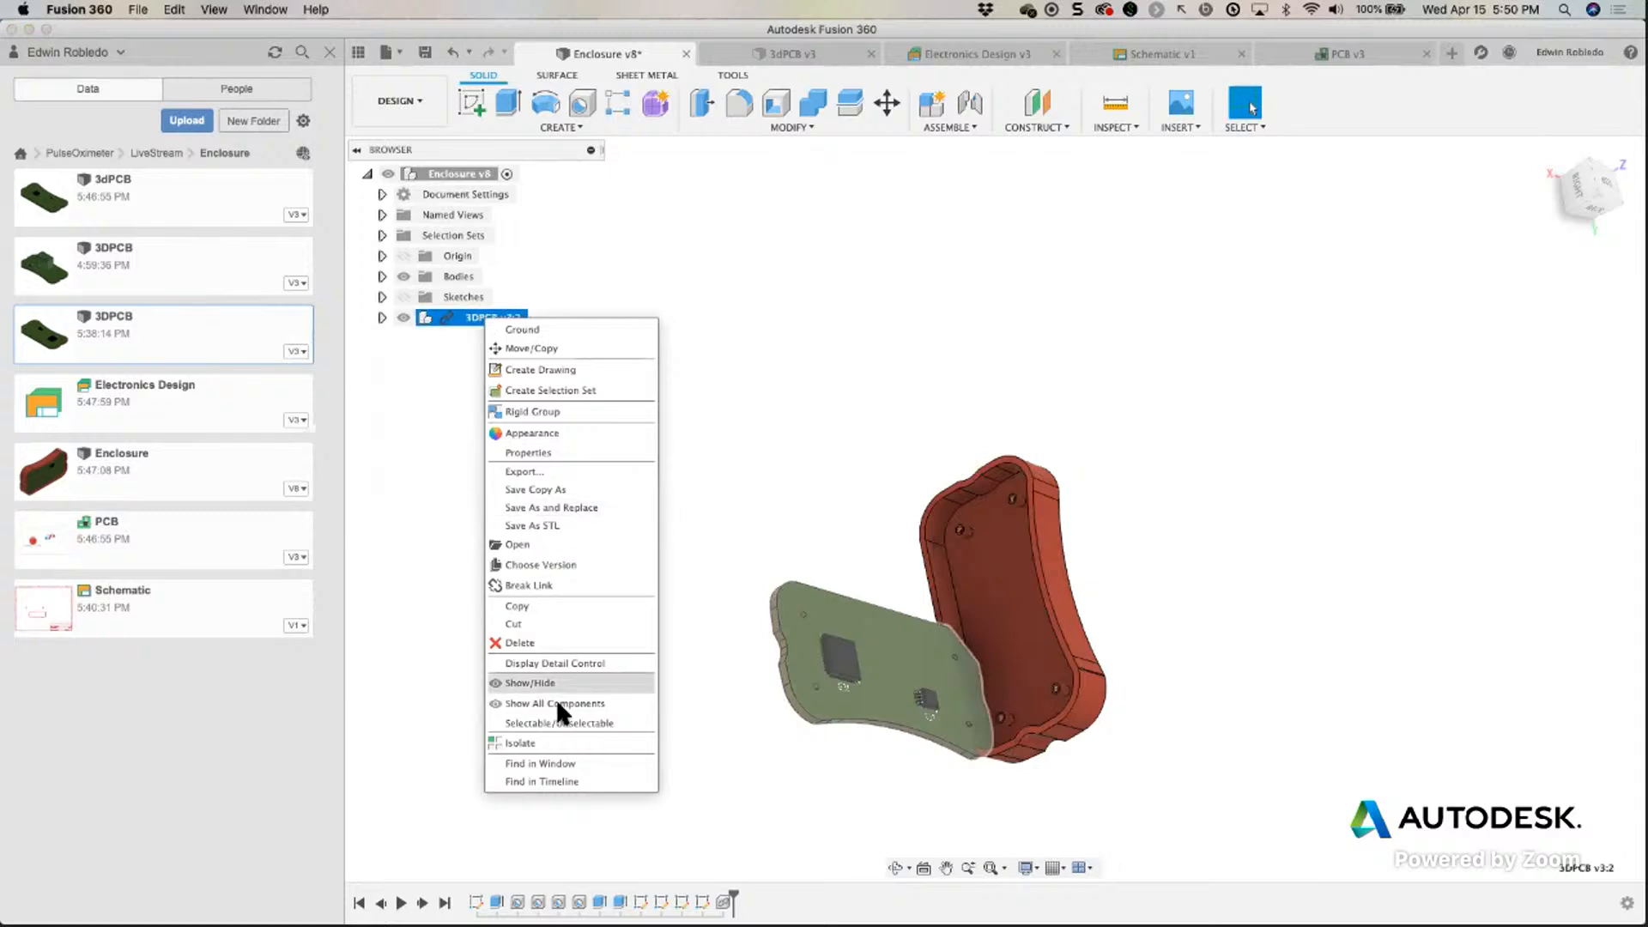
click(518, 640)
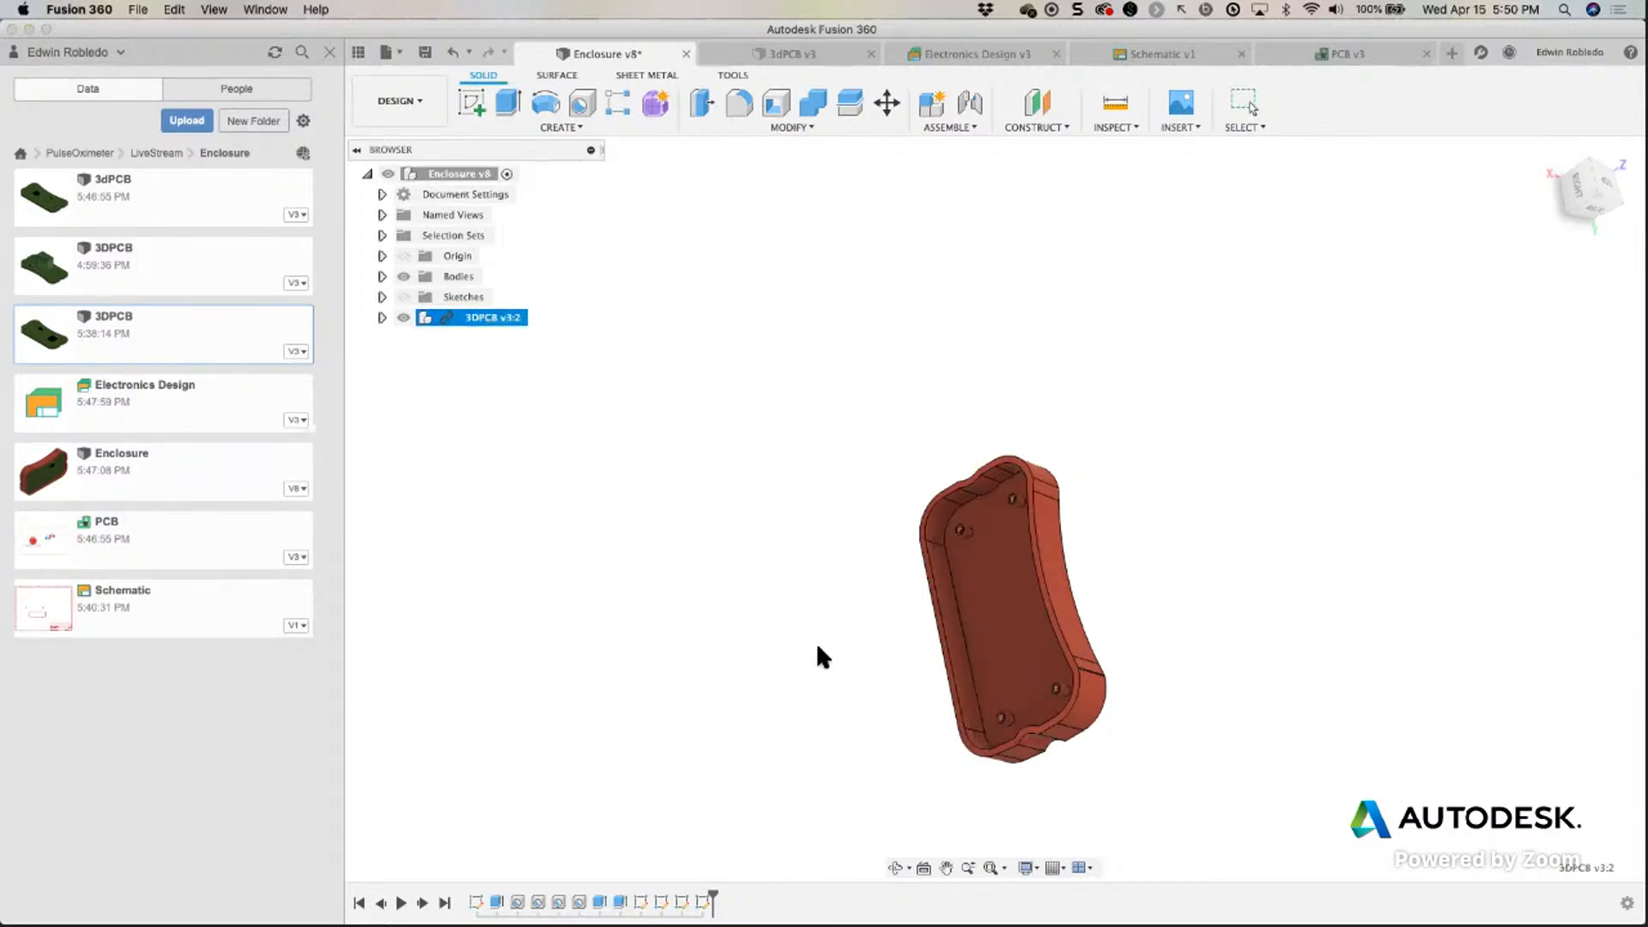
scroll(886, 392, down, 3)
scroll(886, 392, up, 3)
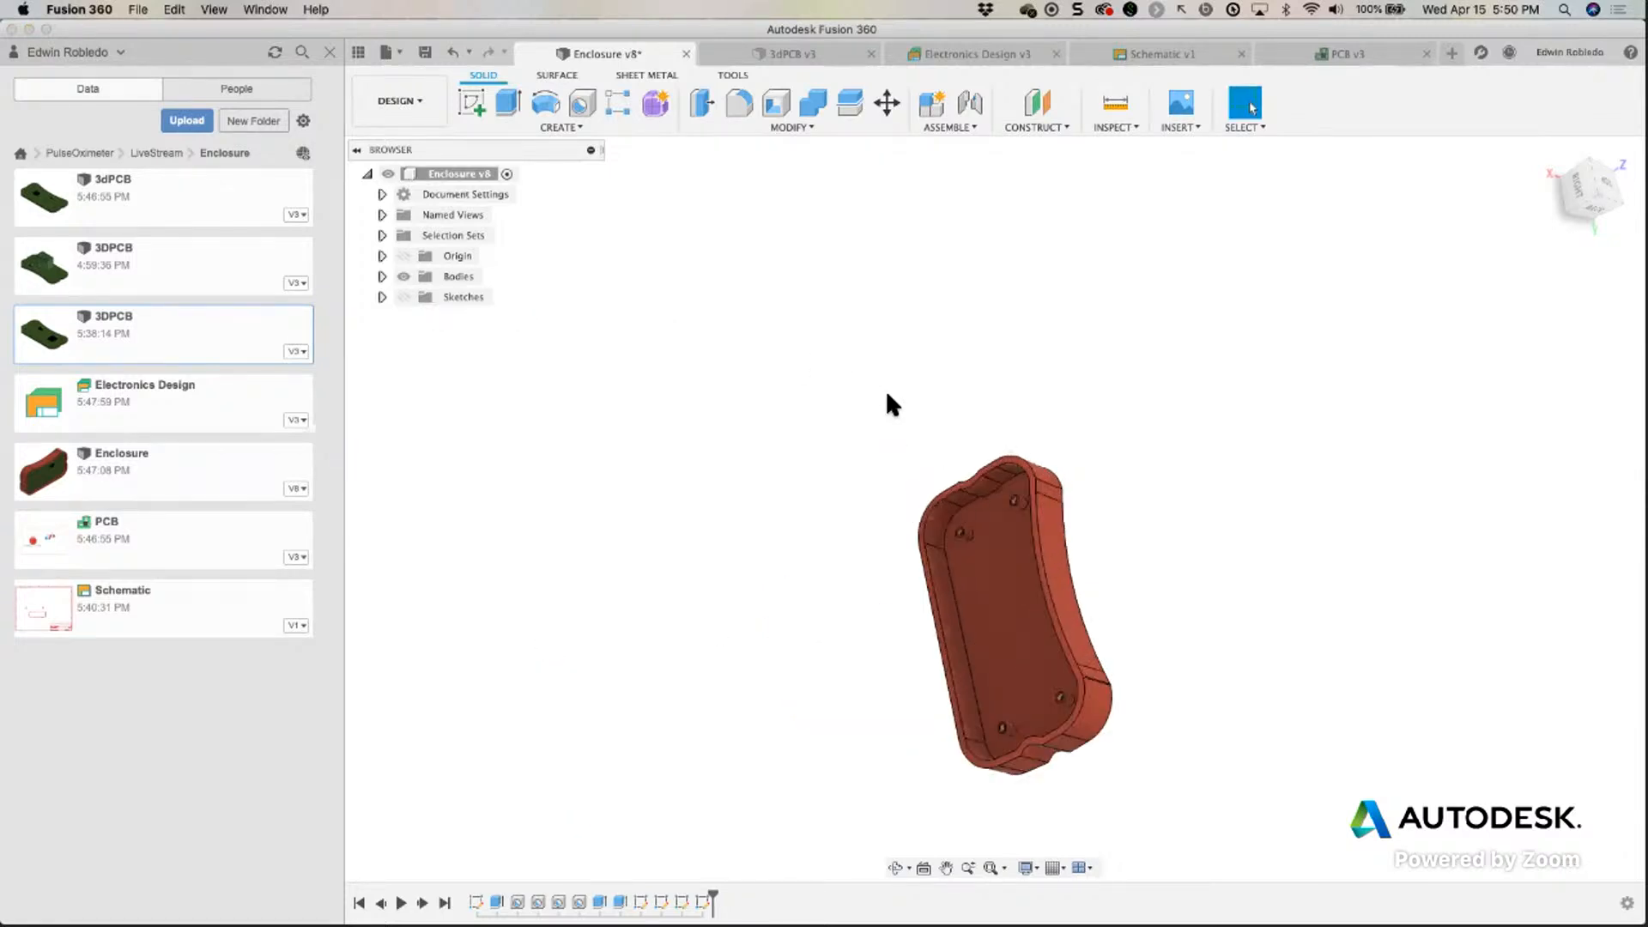
Save the enclosure design without the board as a new version.
click(1551, 153)
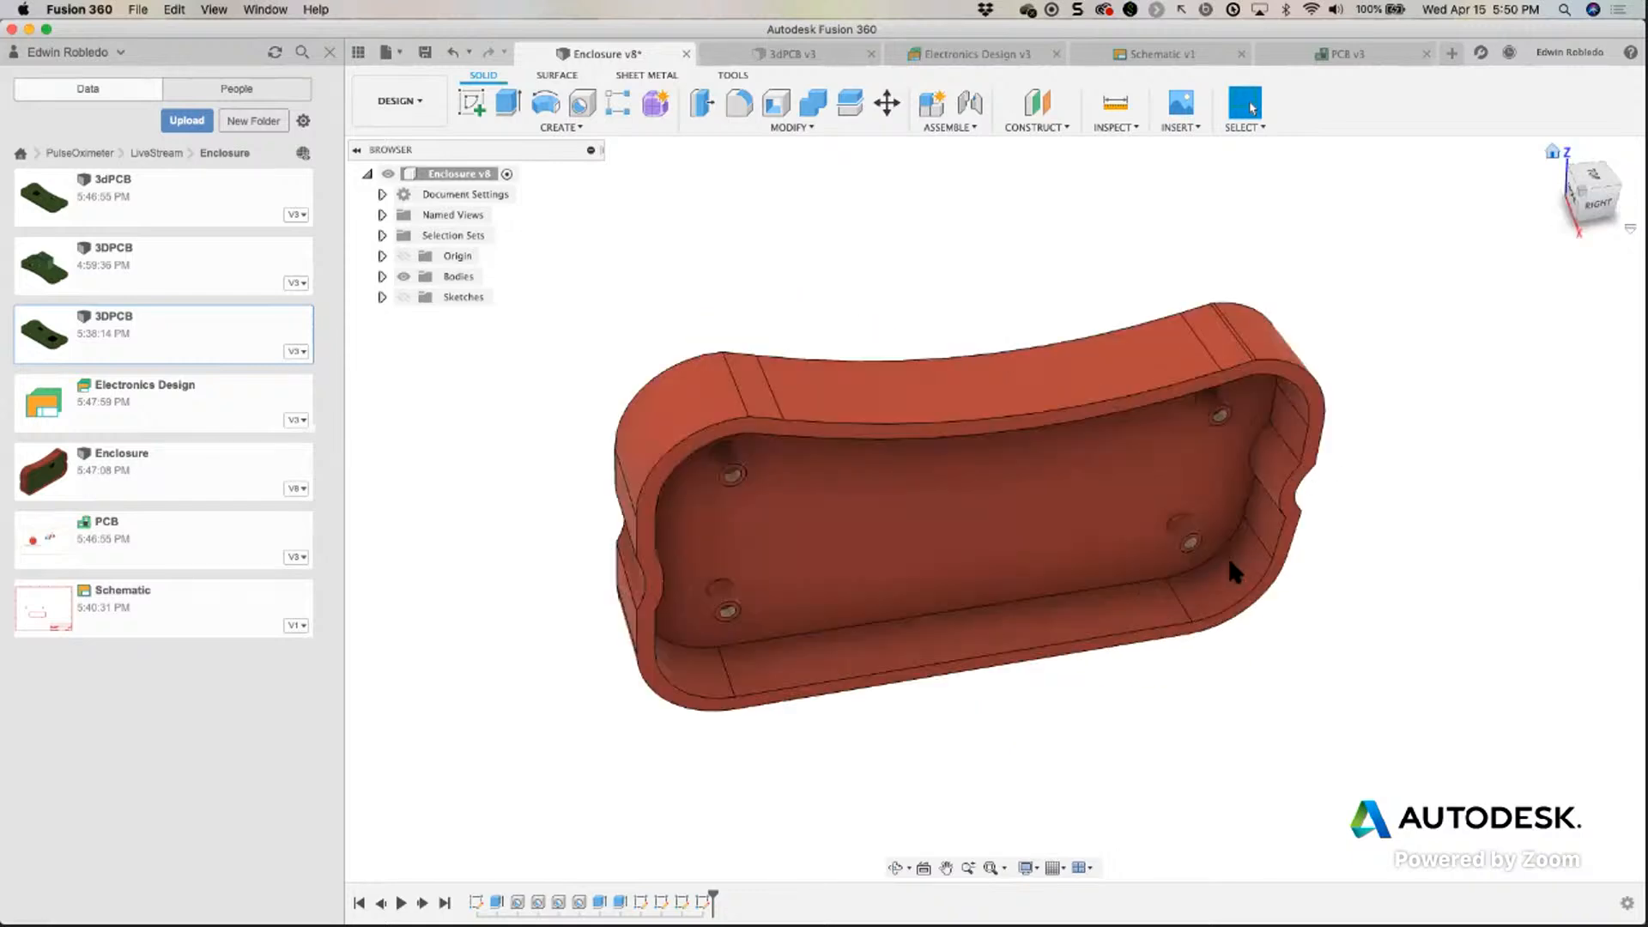
shift+middle_drag(1117, 584, 1090, 467)
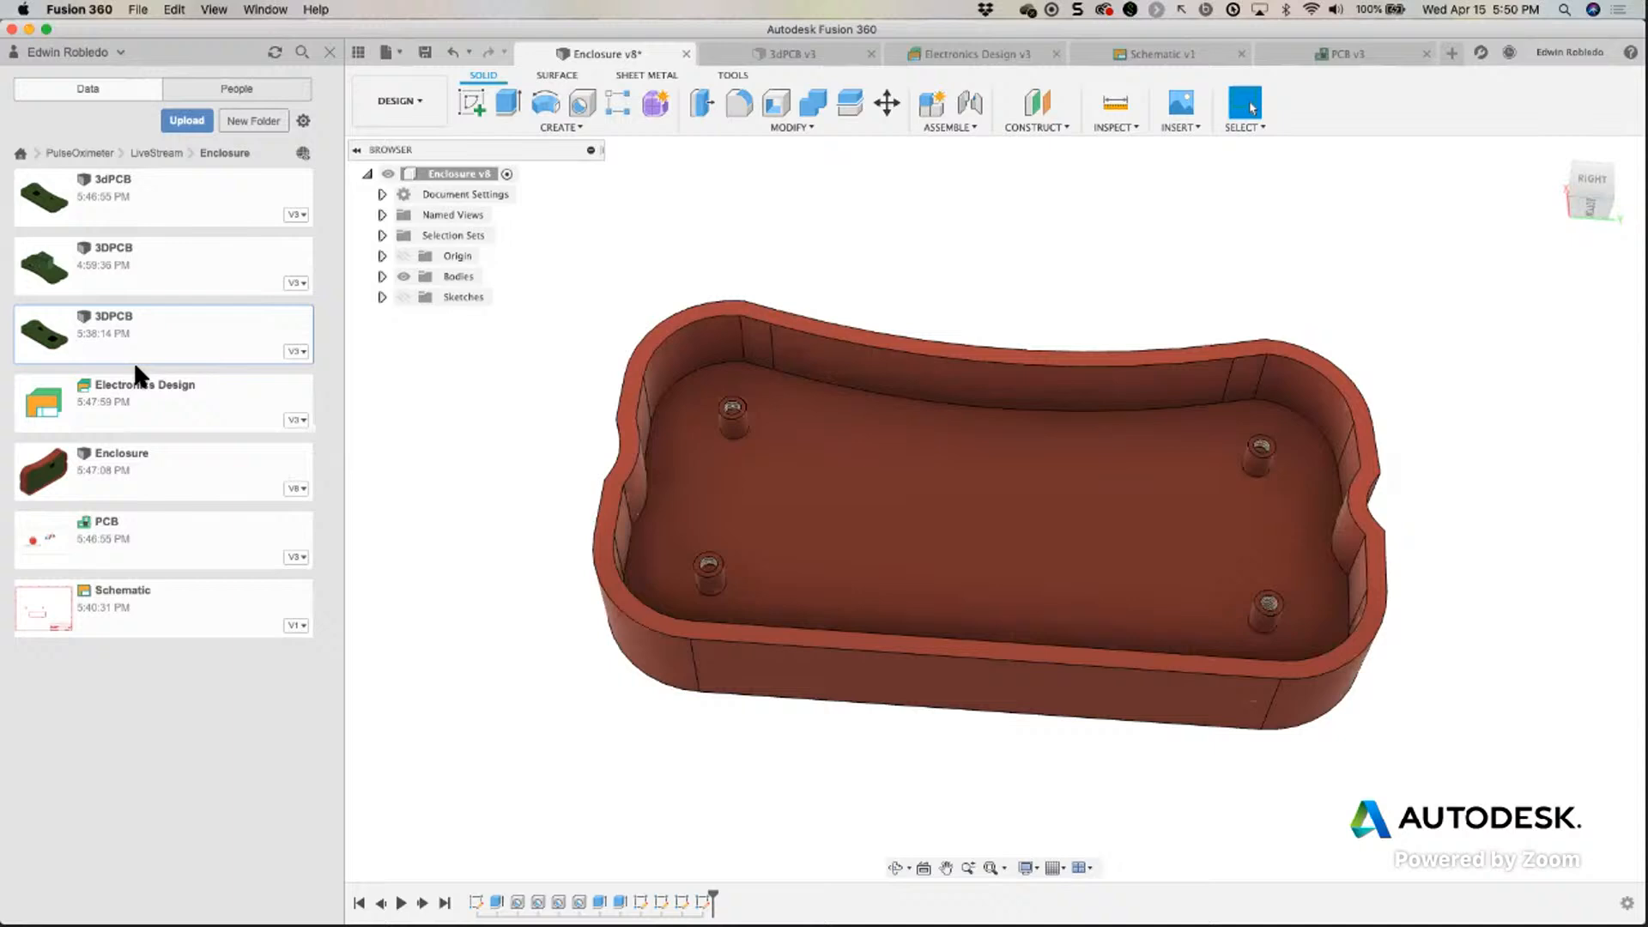
click(143, 463)
click(430, 46)
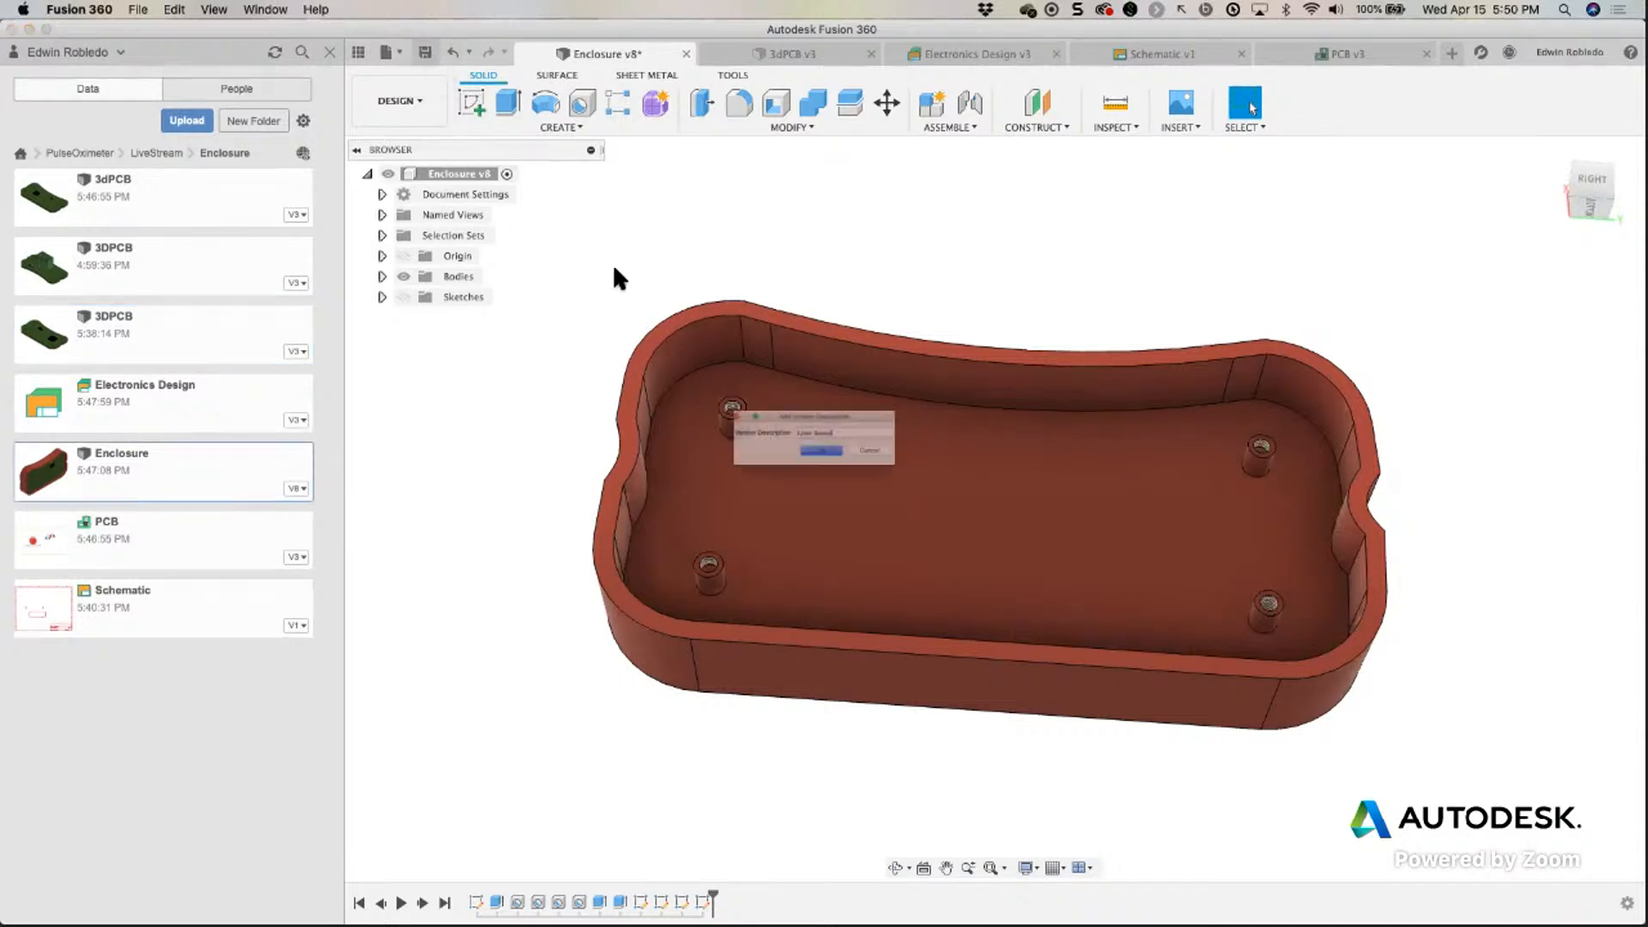
click(839, 461)
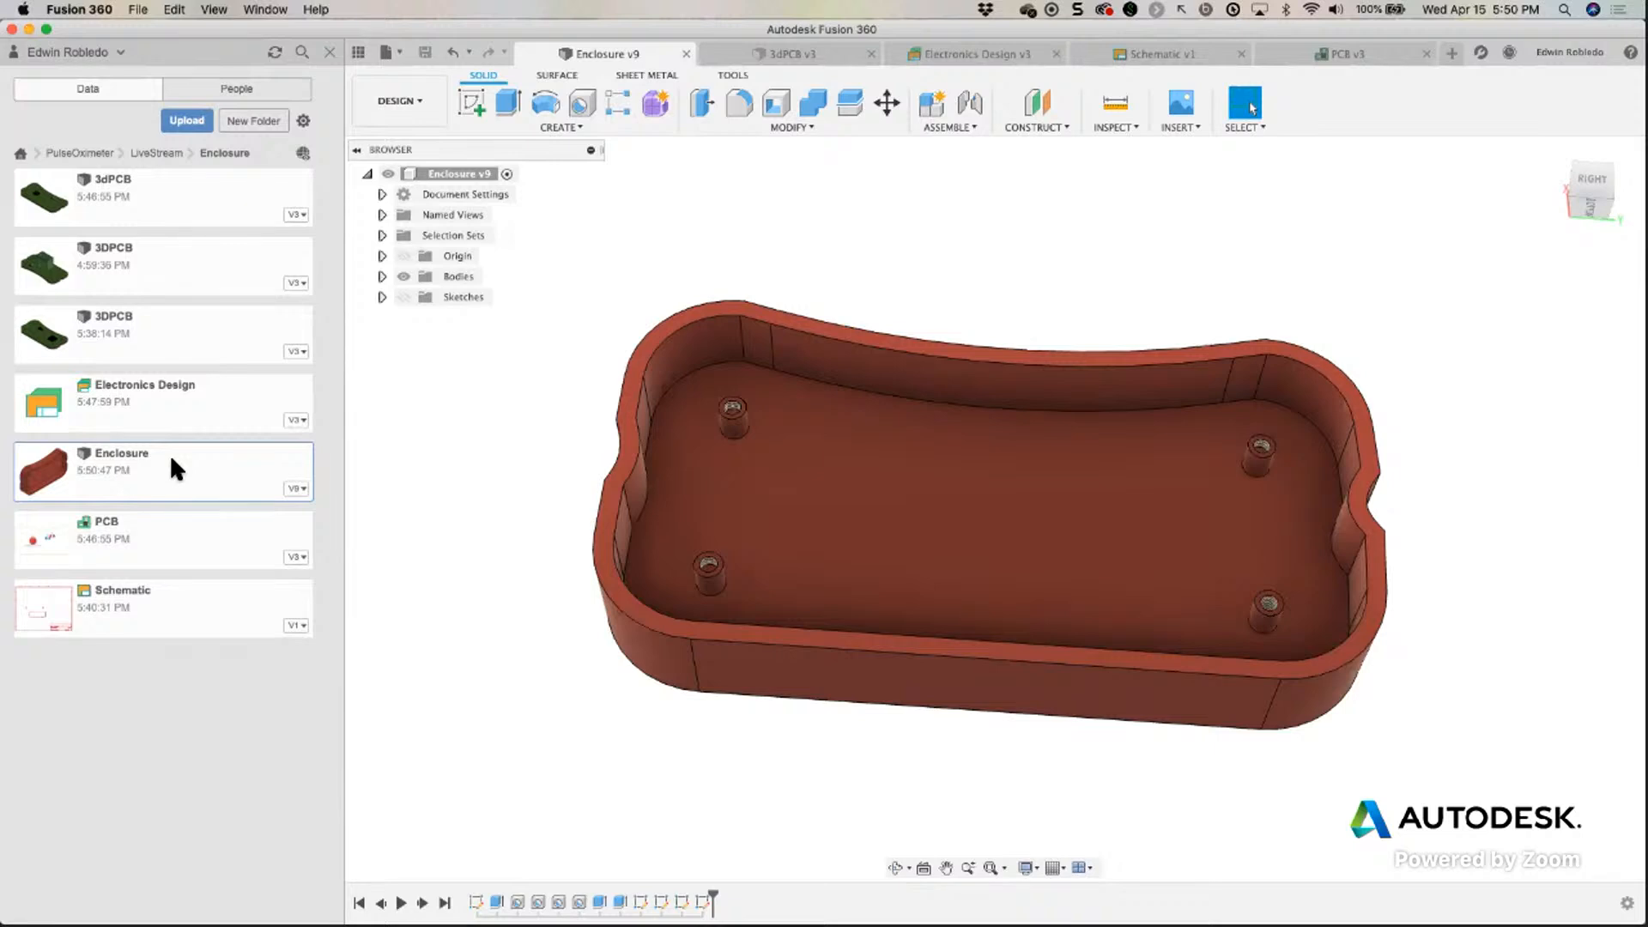
Insert the 3dPCB design into the enclosure and rotate it 90 degrees about Y and 90 degrees about Z.
right_click(176, 214)
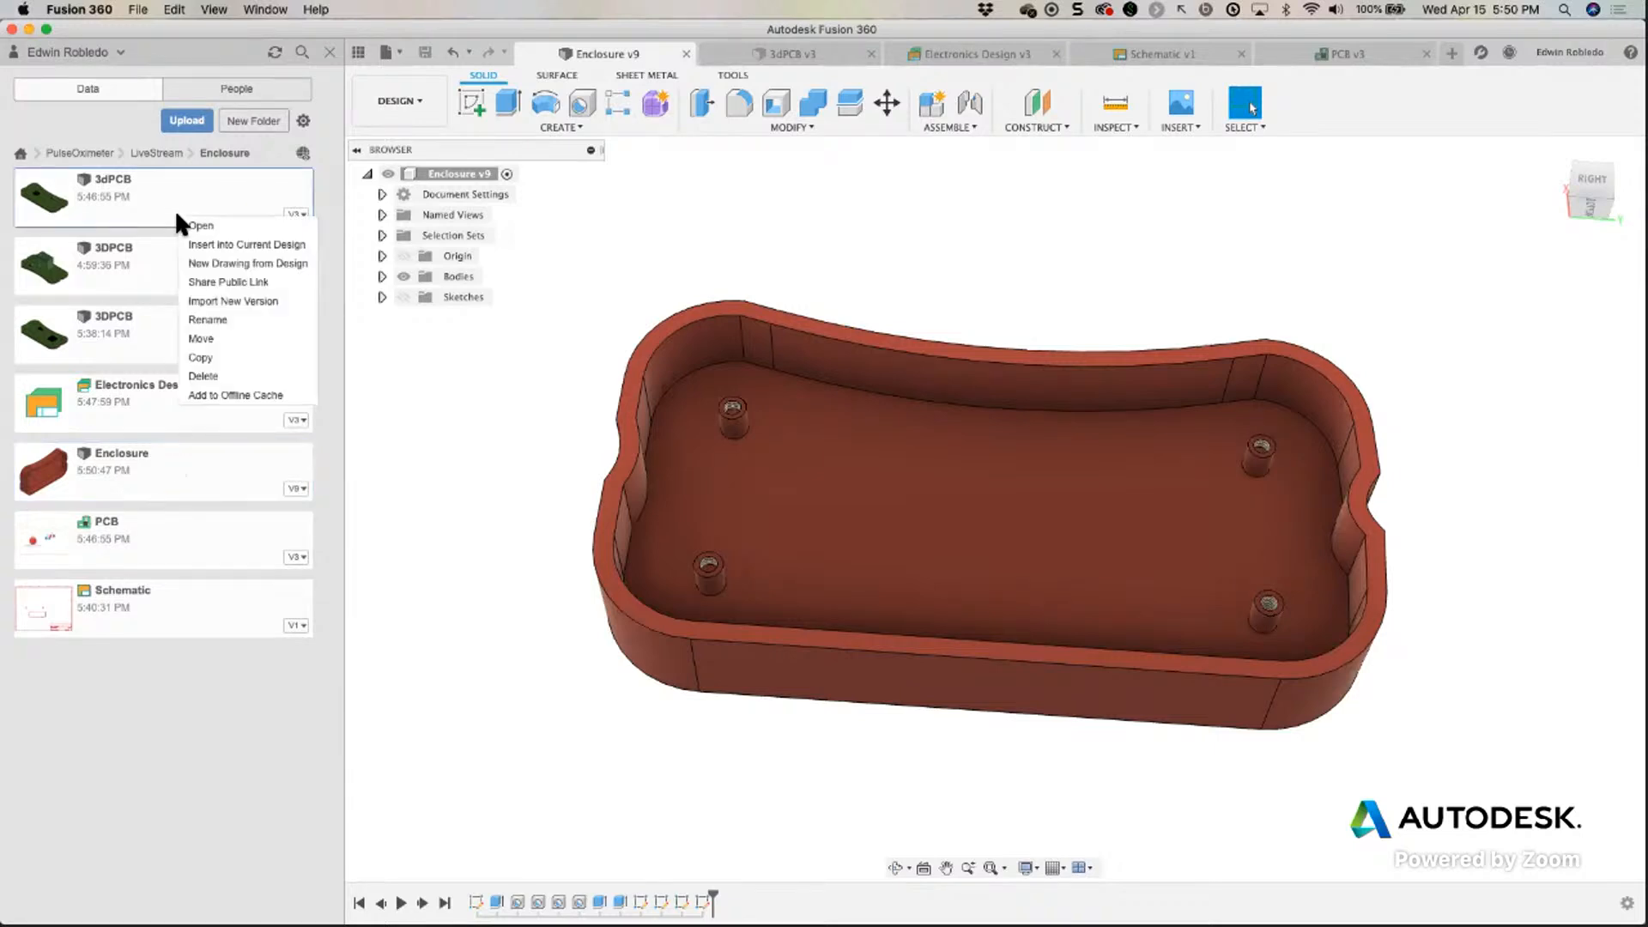
click(225, 244)
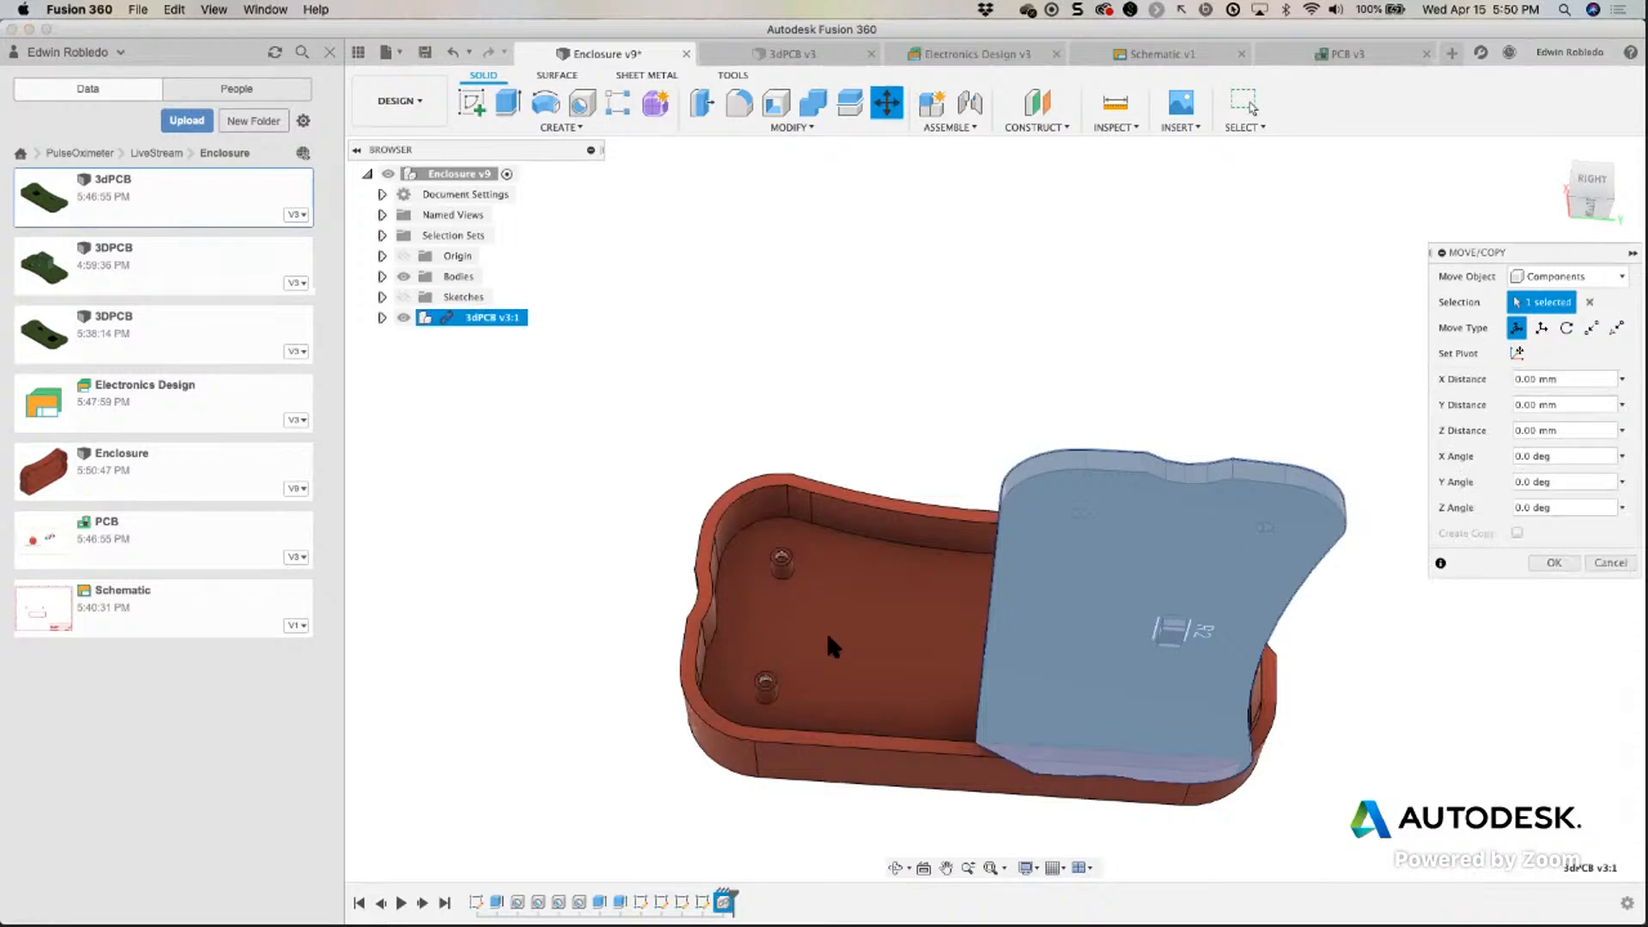
shift+middle_drag(826, 631, 677, 649)
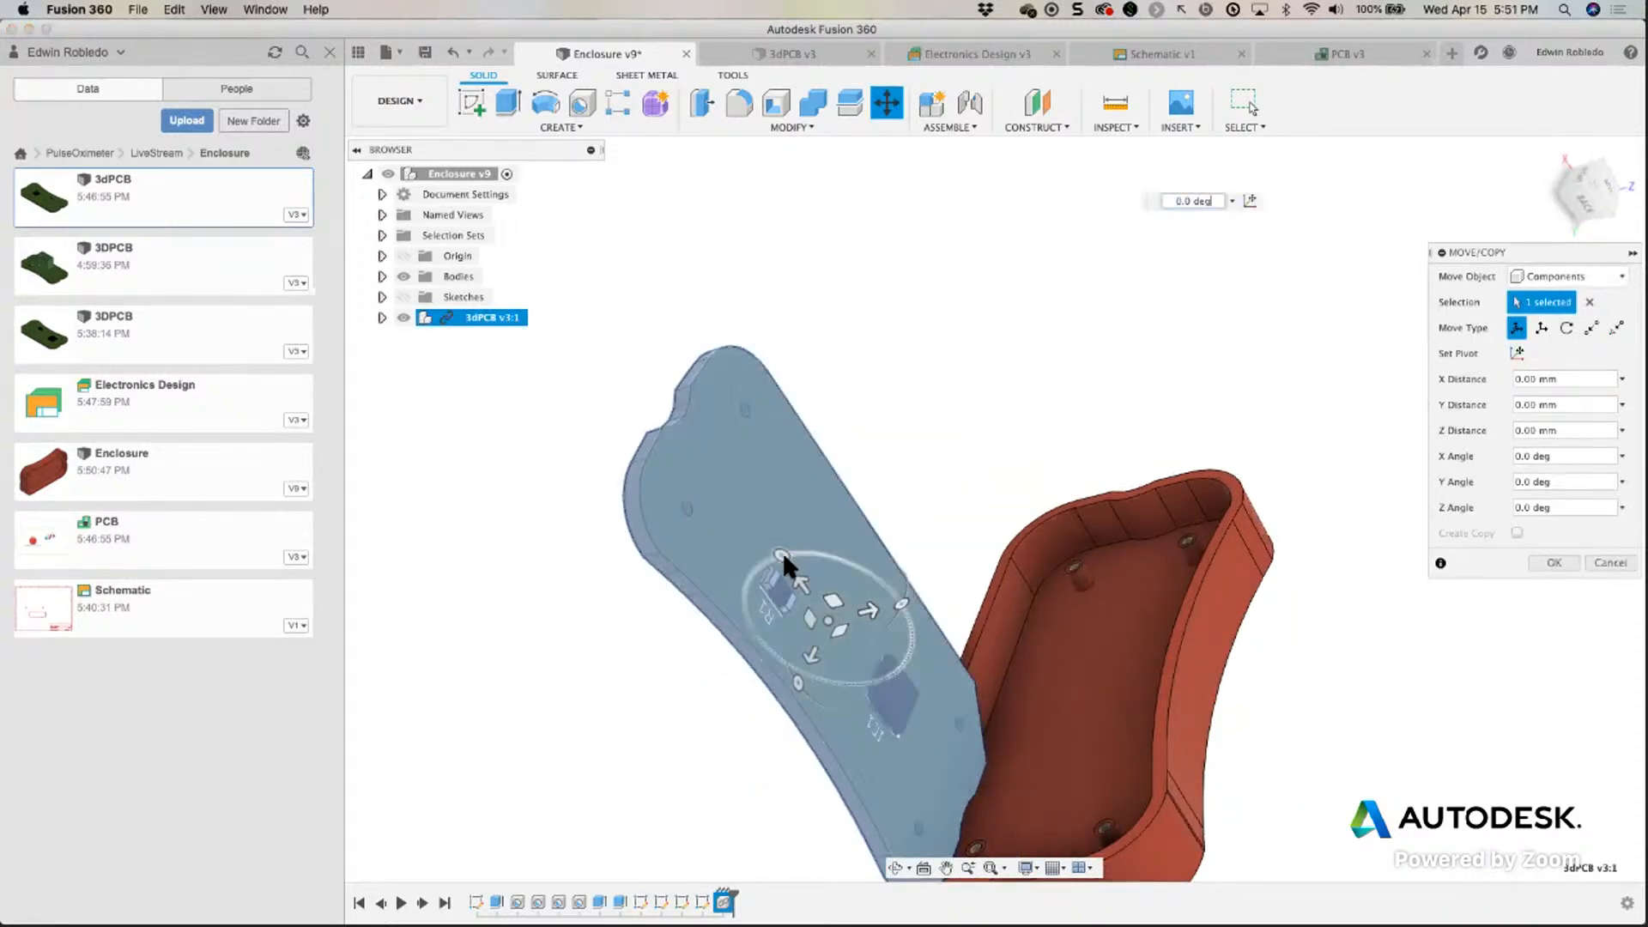
drag(781, 551, 678, 649)
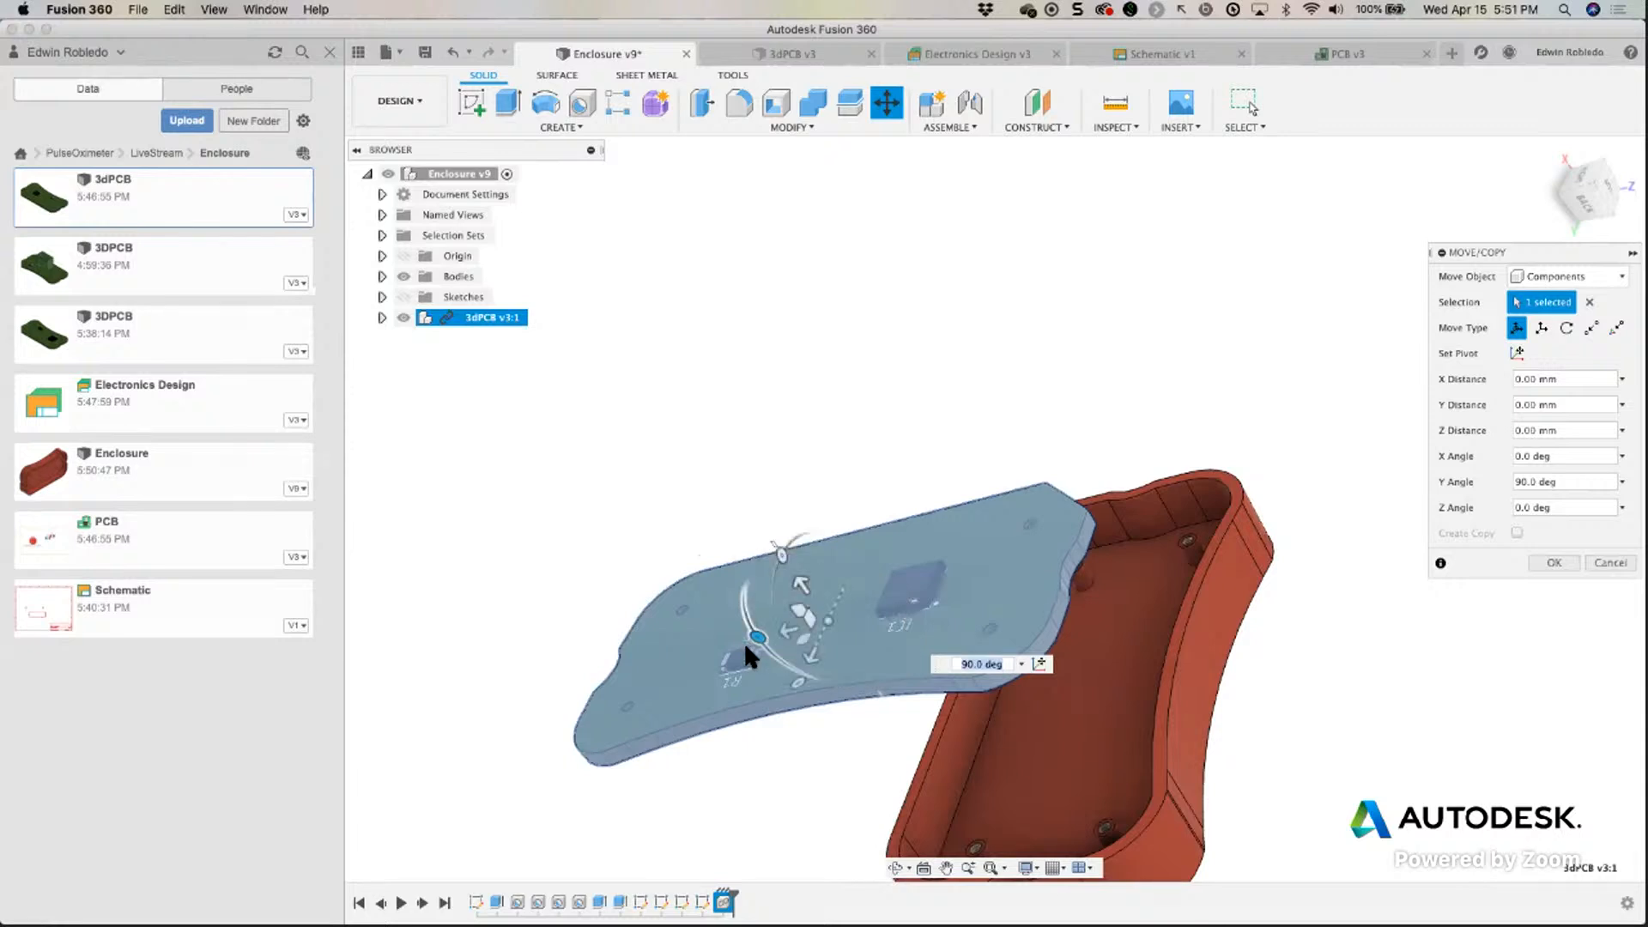
drag(797, 674, 915, 608)
scroll(987, 631, down, 3)
scroll(987, 635, up, 2)
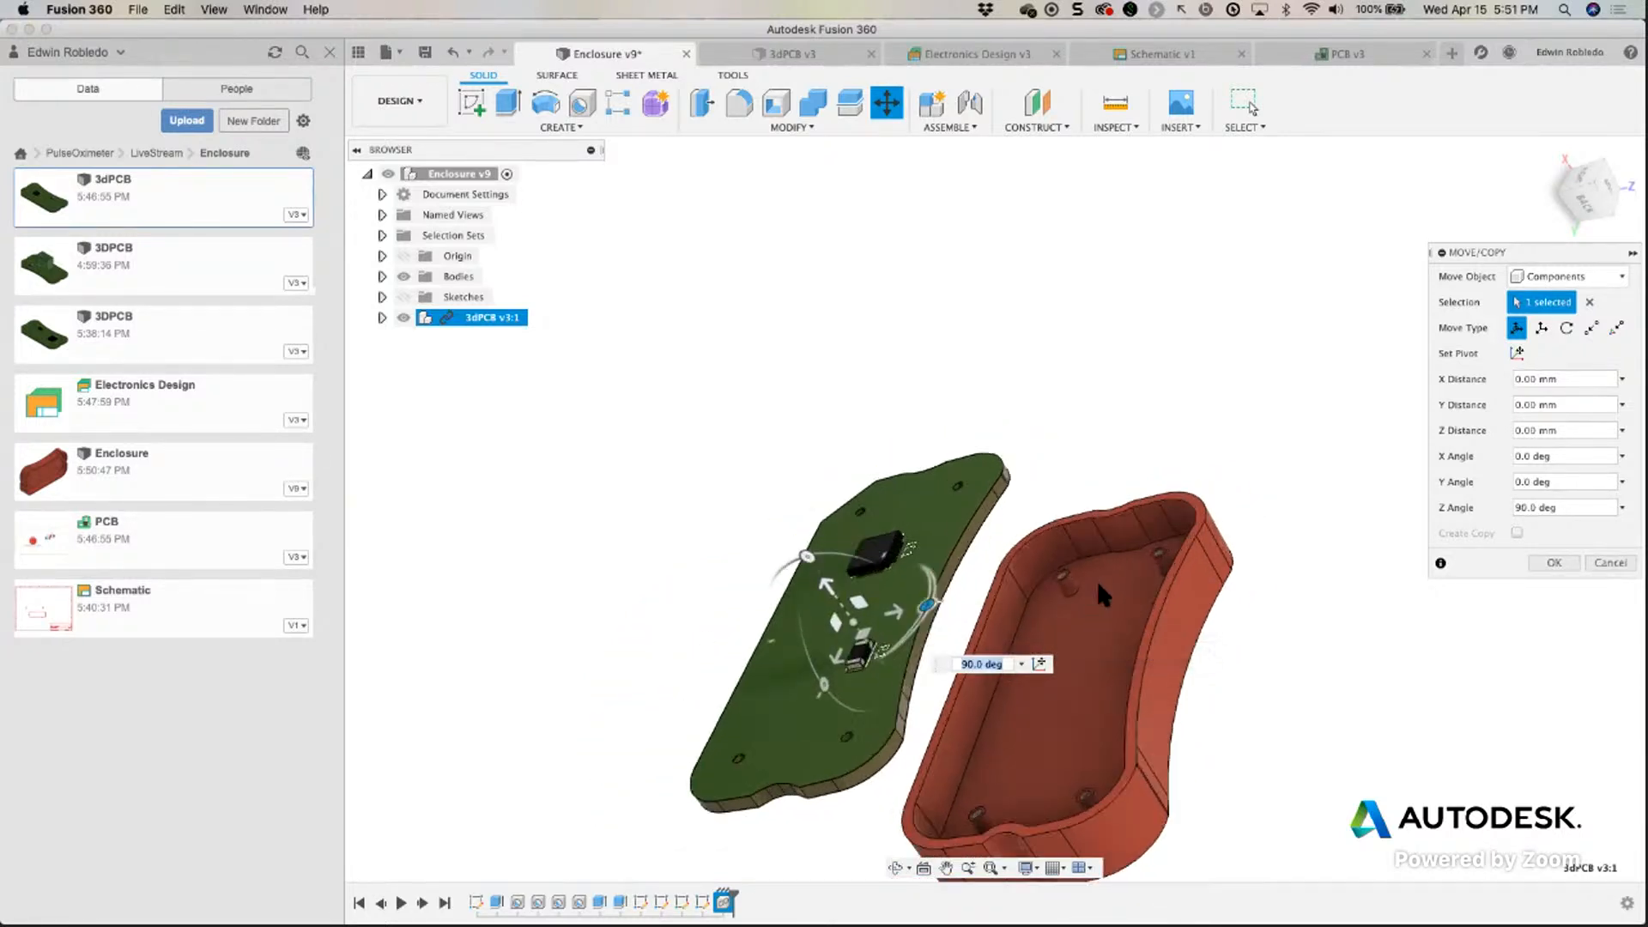
click(1554, 562)
Create a joint that seats a corner mounting hole of the board on the matching standoff inside the enclosure.
shift+middle_drag(1327, 615, 1376, 556)
click(936, 130)
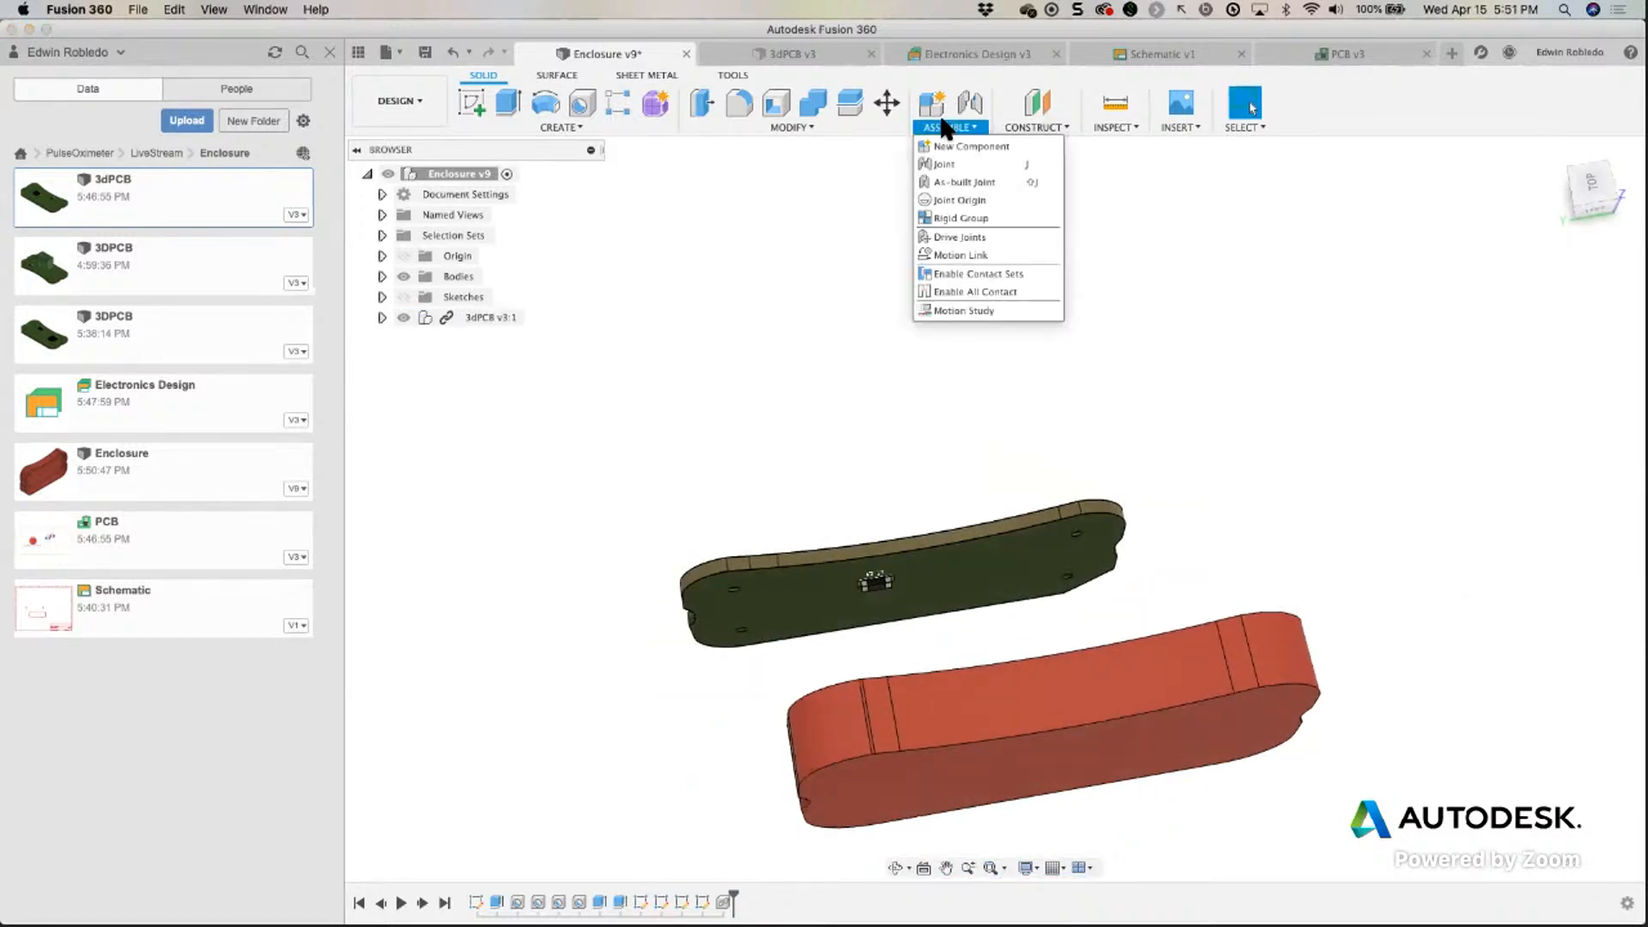
click(946, 162)
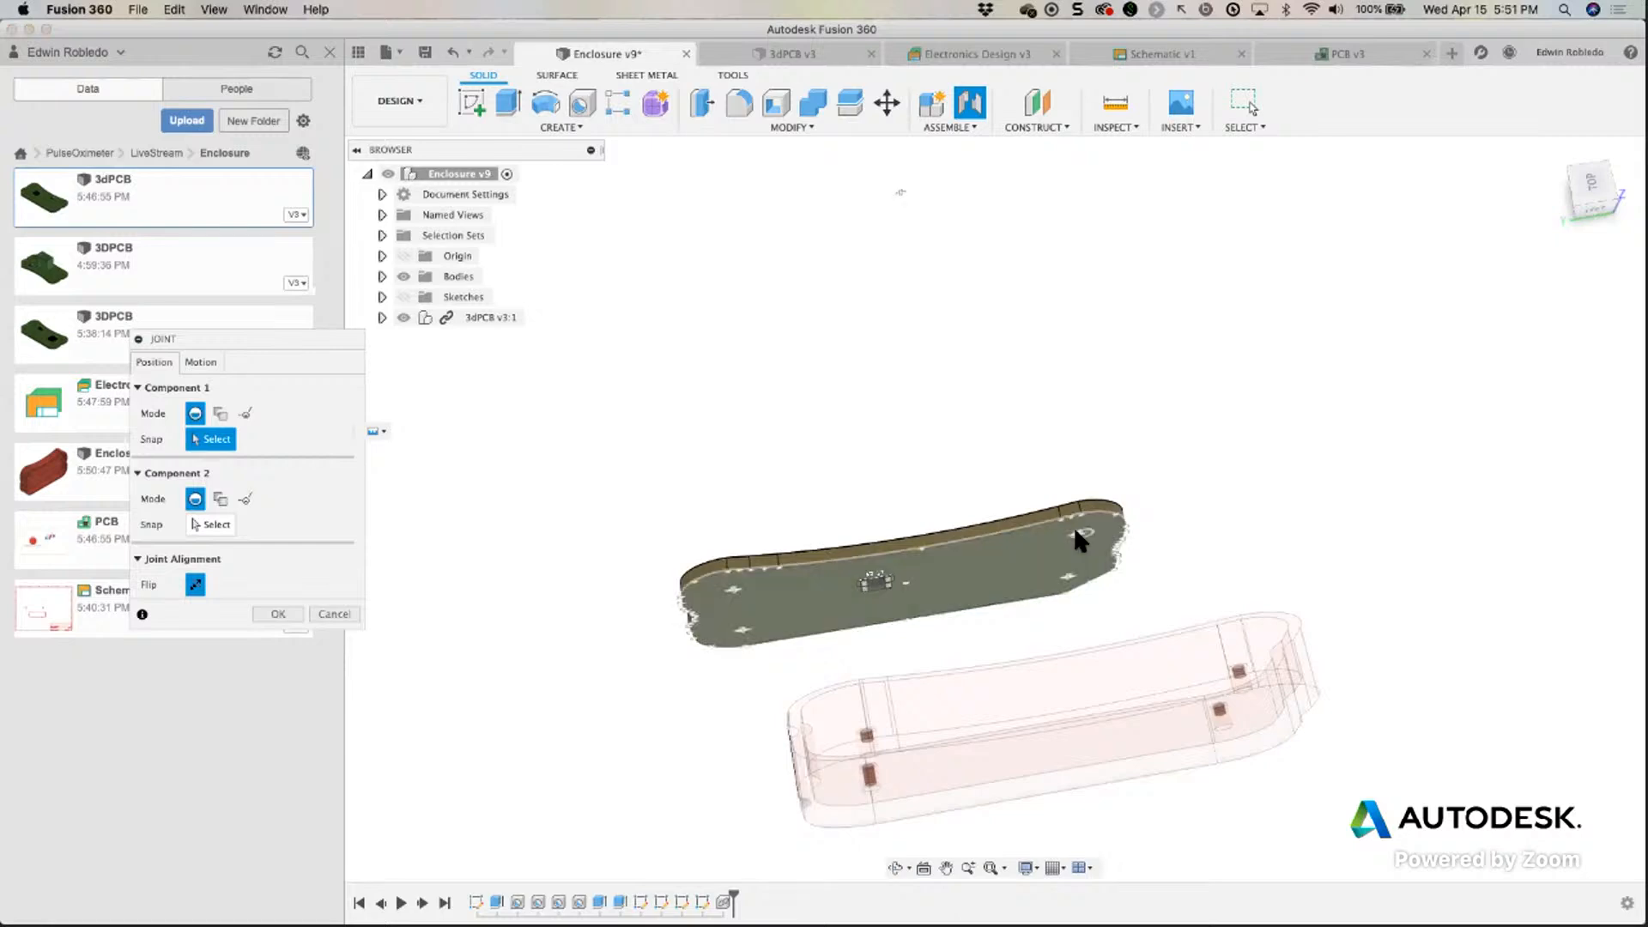
scroll(1073, 537, up, 6)
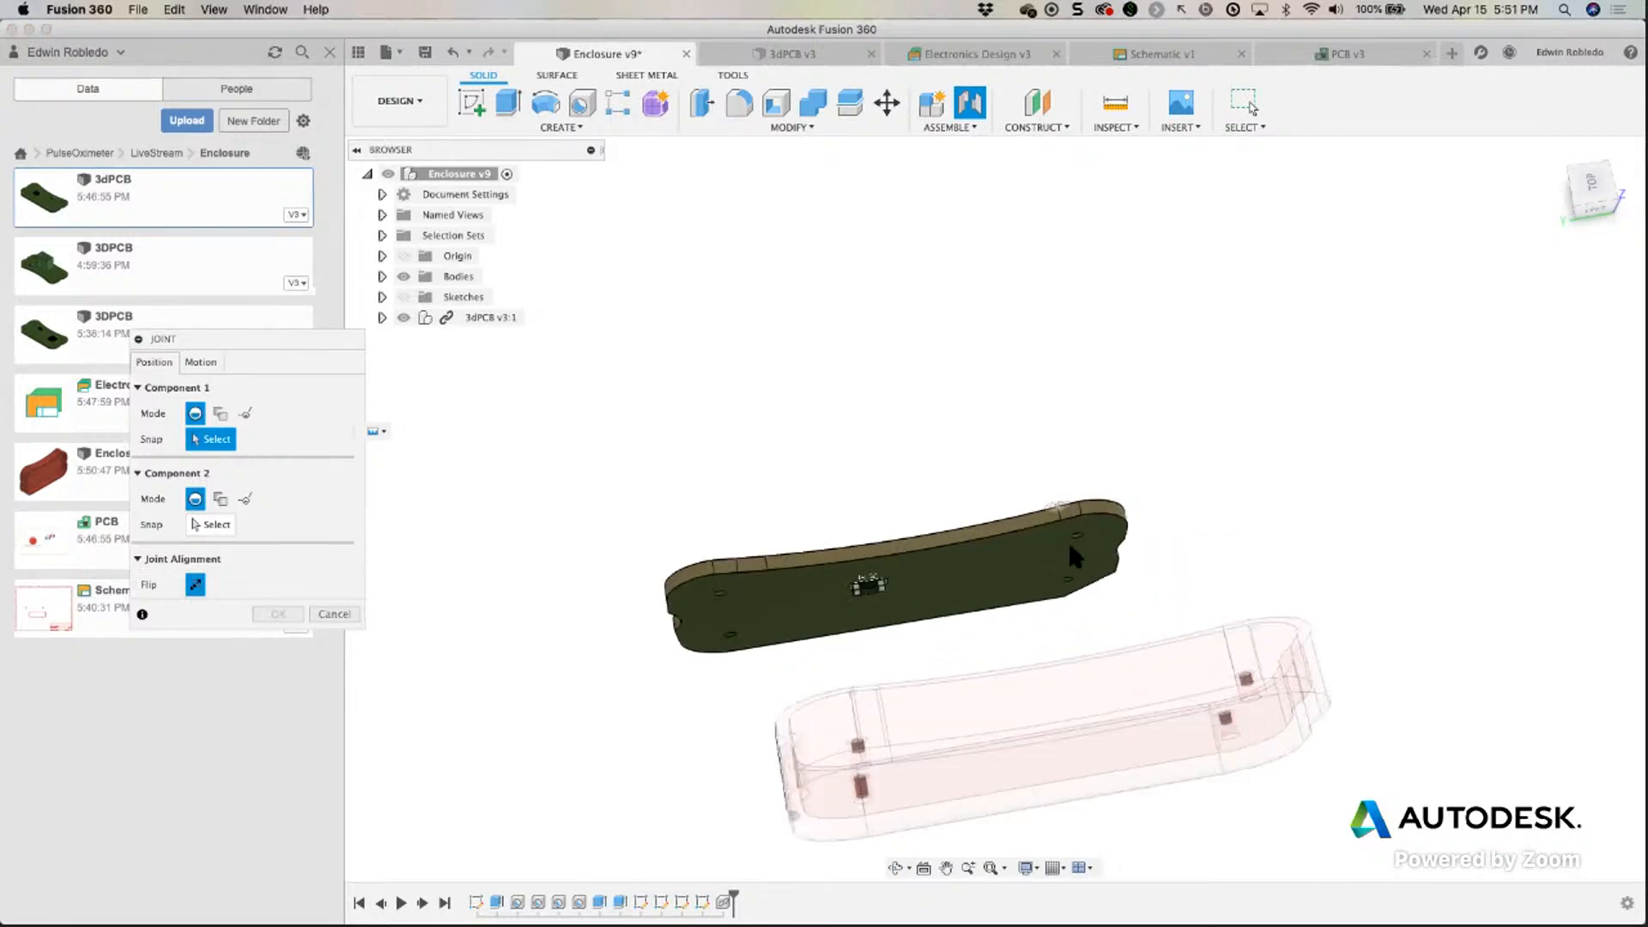
scroll(1082, 540, up, 3)
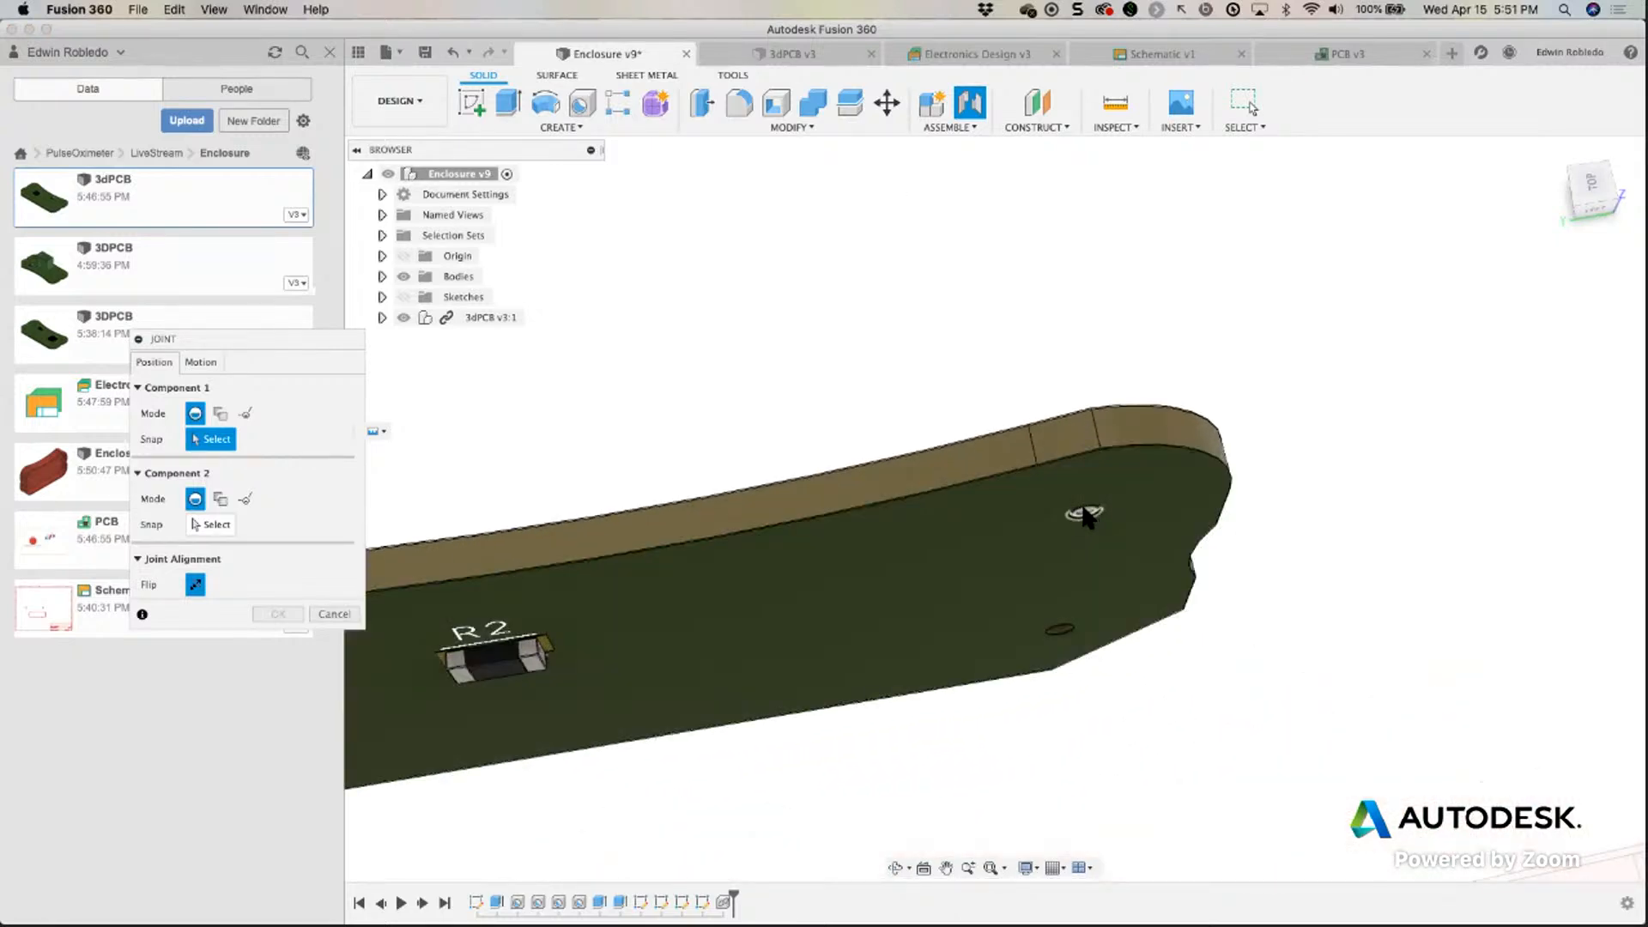
shift+middle_drag(1086, 513, 1086, 485)
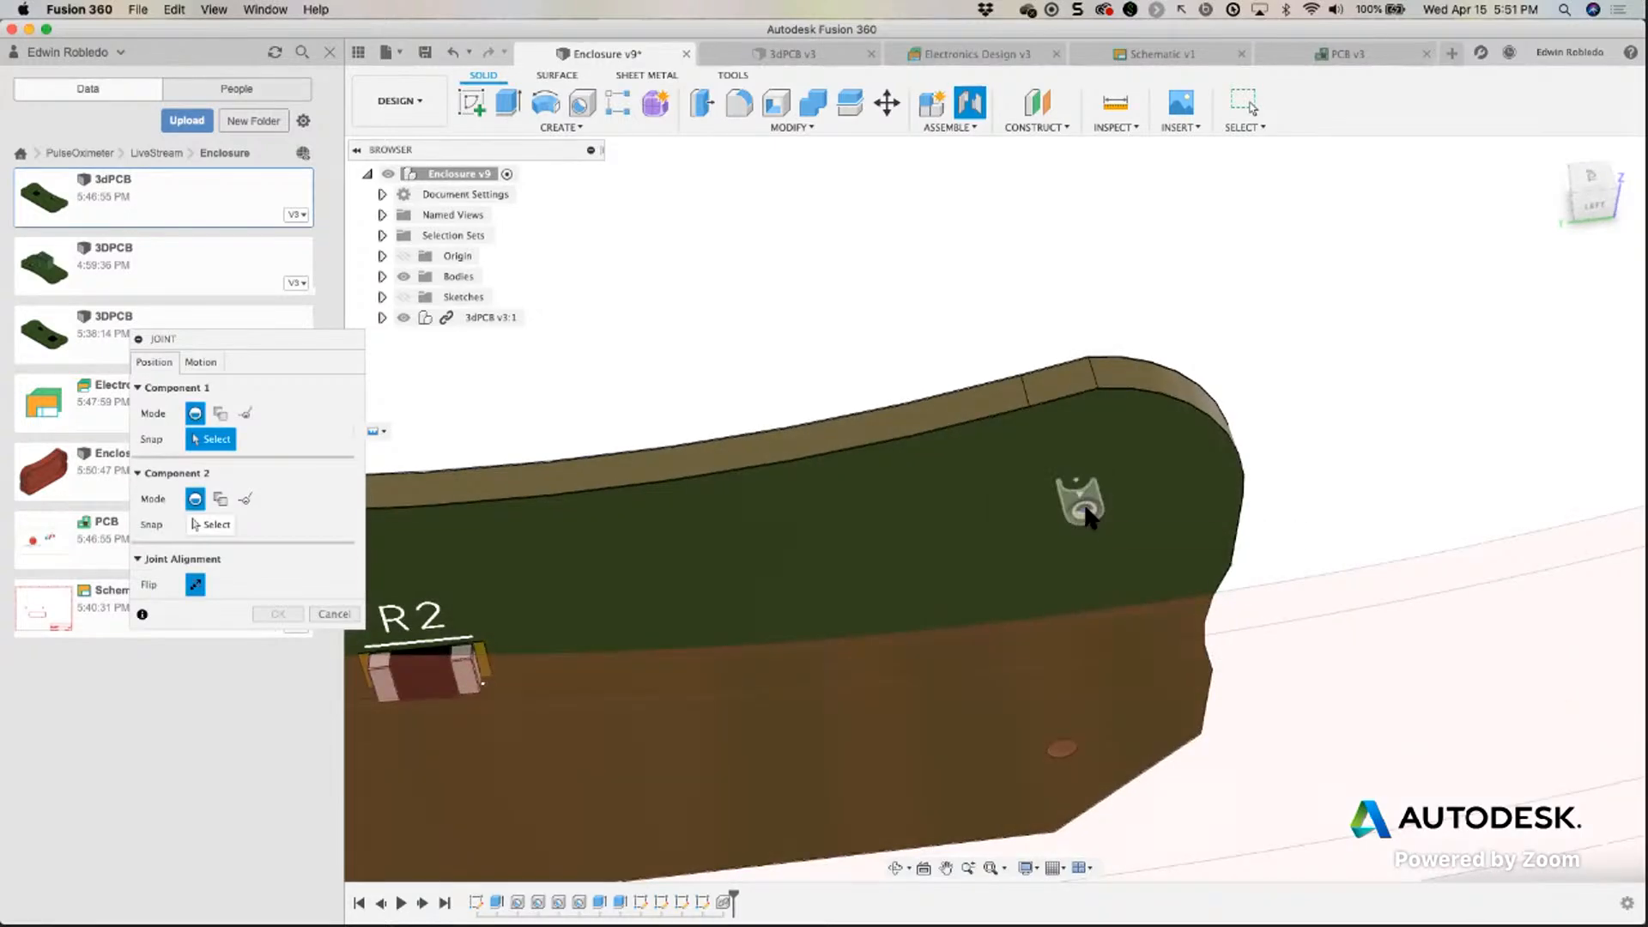
click(1080, 494)
shift+middle_drag(1167, 567, 1345, 549)
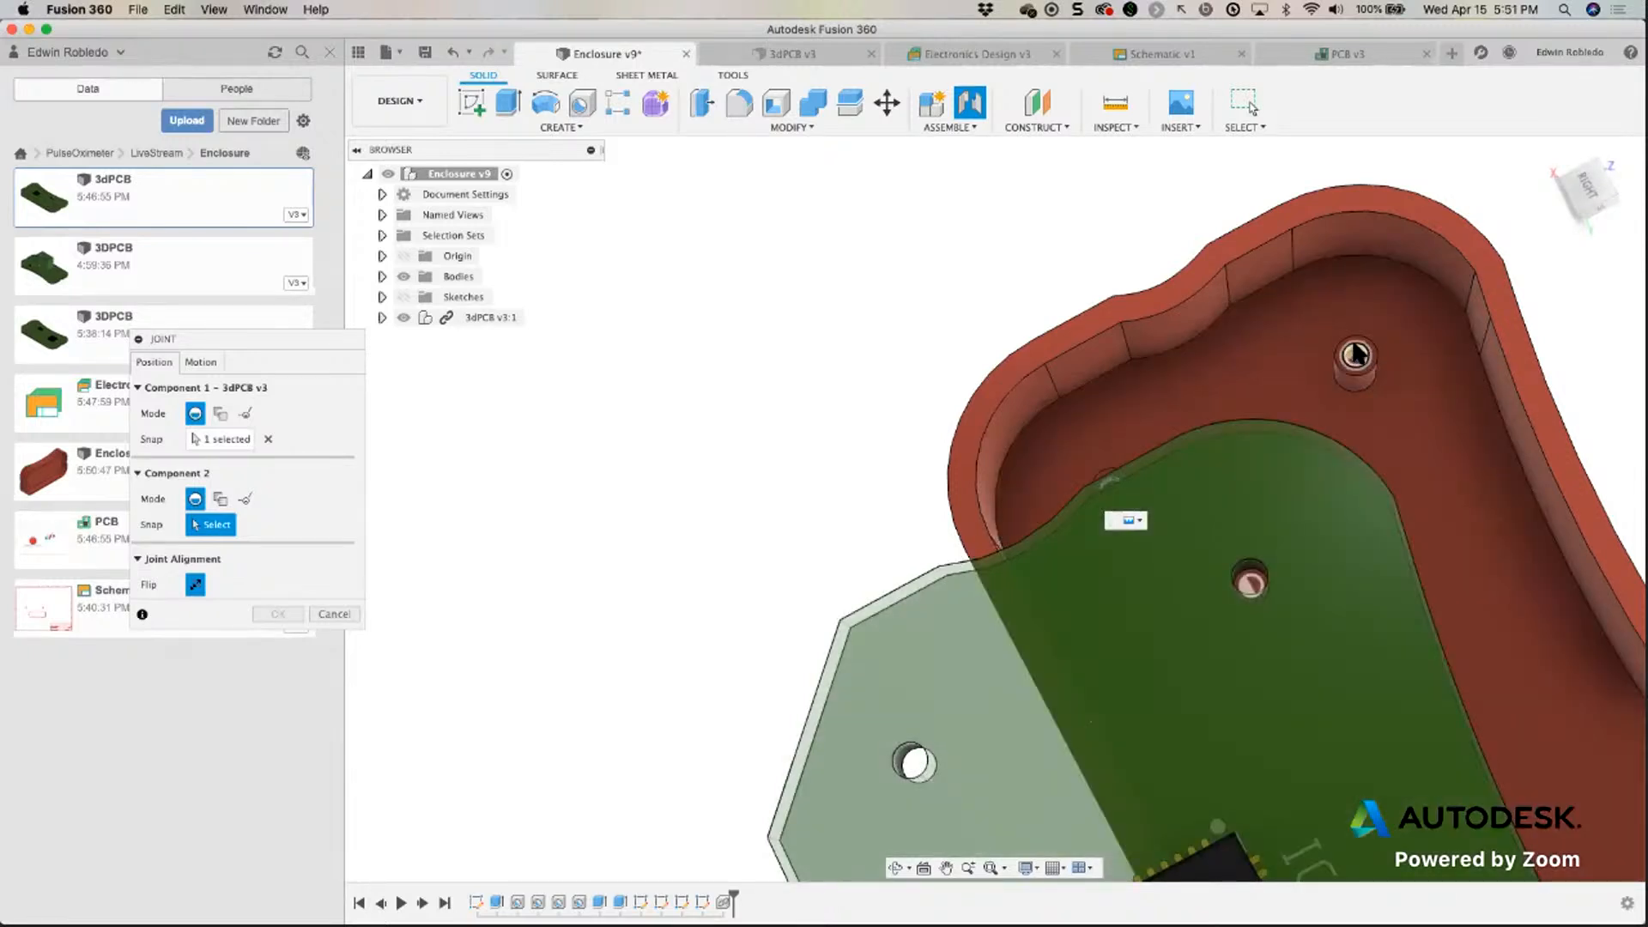
click(1354, 357)
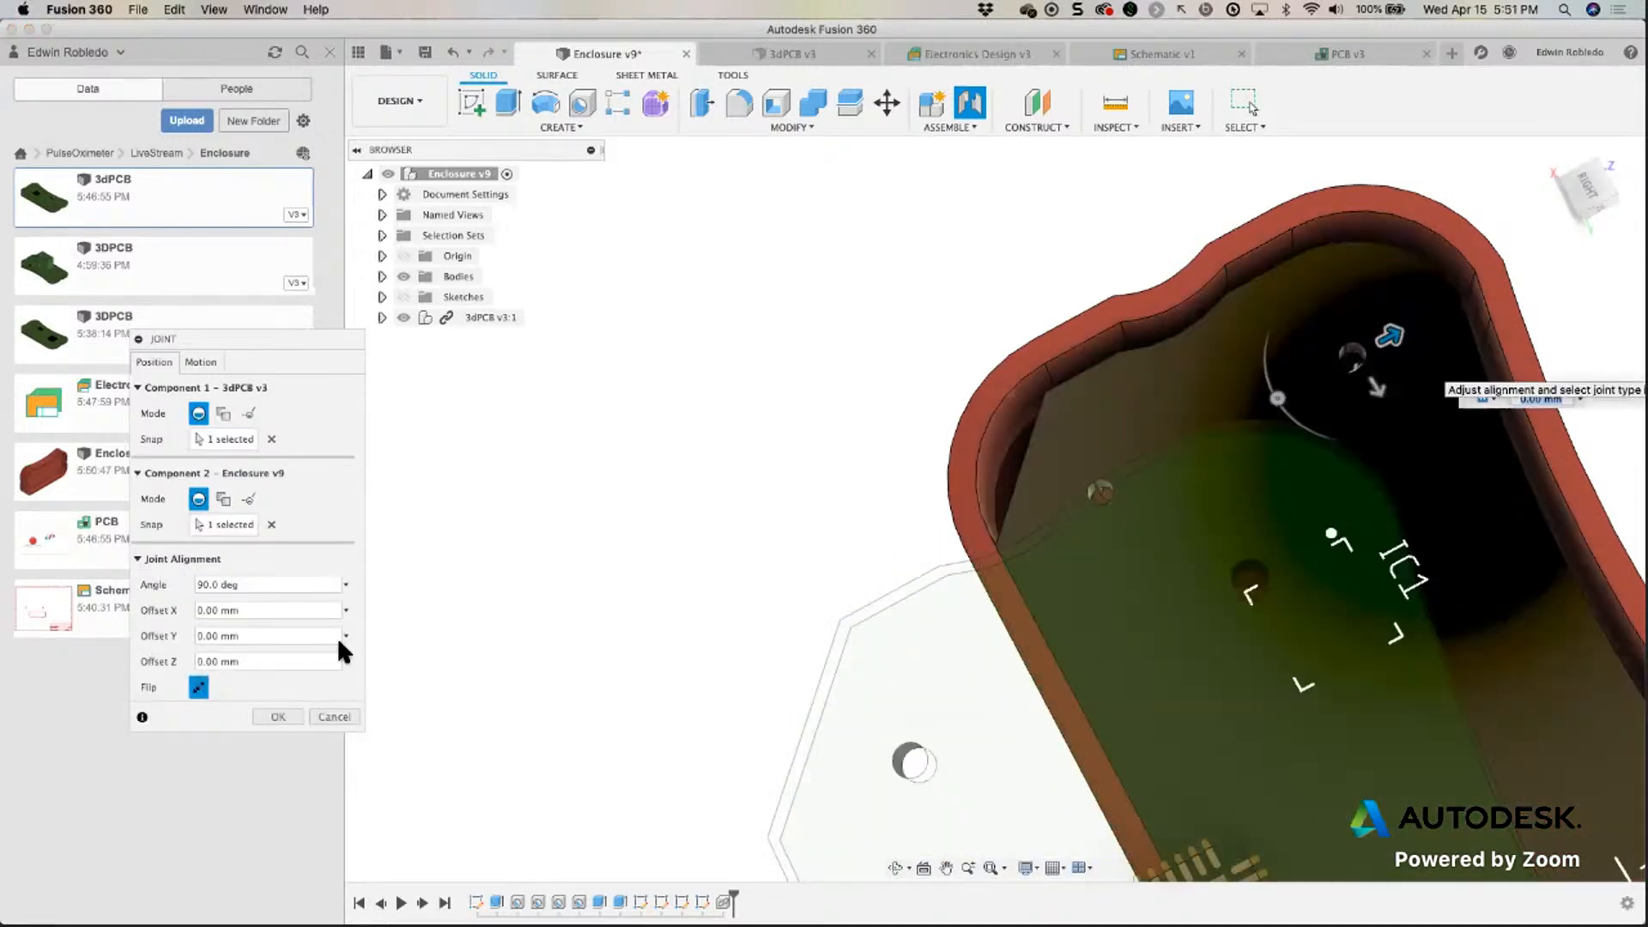
click(280, 717)
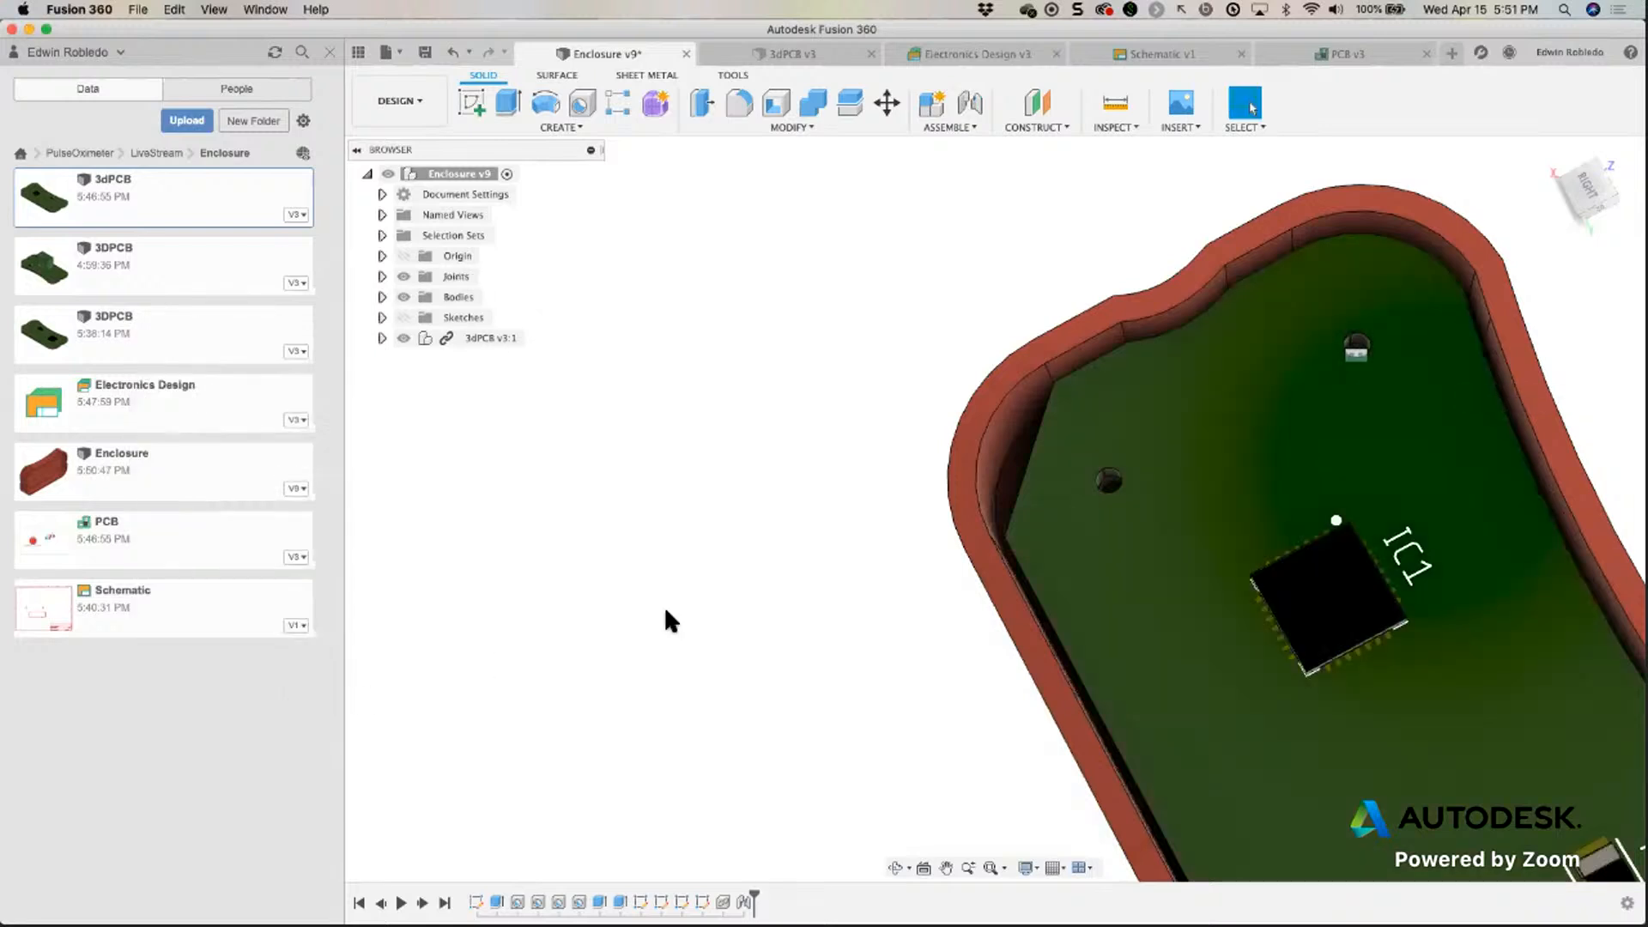
Save the enclosure assembly with the jointed board as a new version.
middle_drag(714, 590, 715, 601)
drag(714, 600, 563, 485)
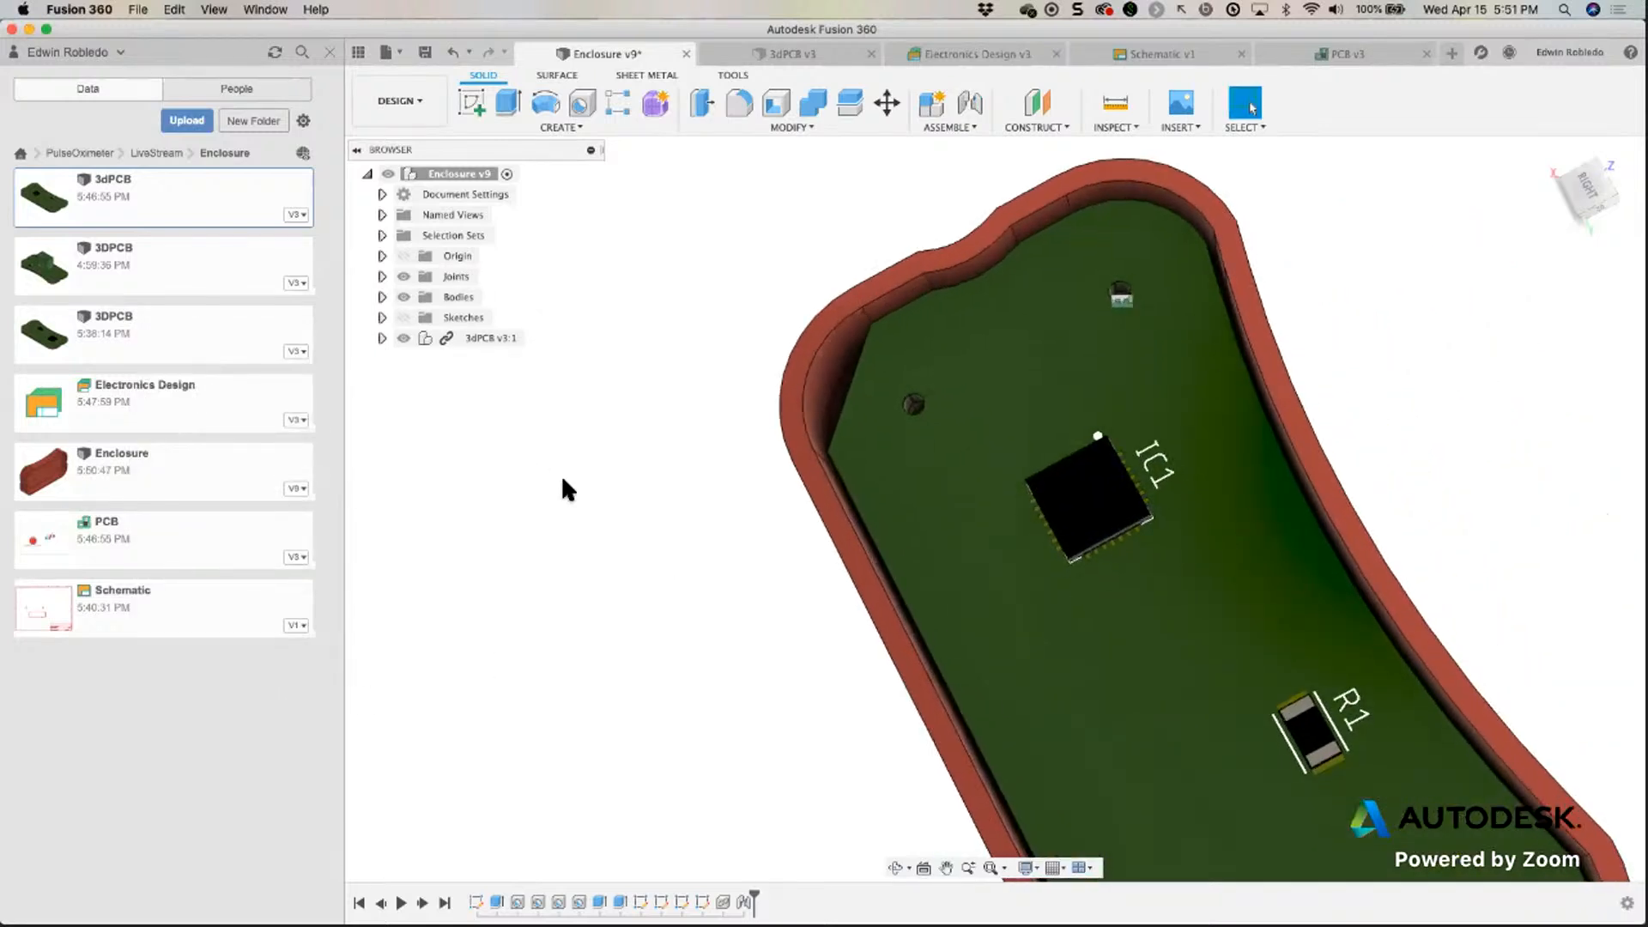
key(Escape)
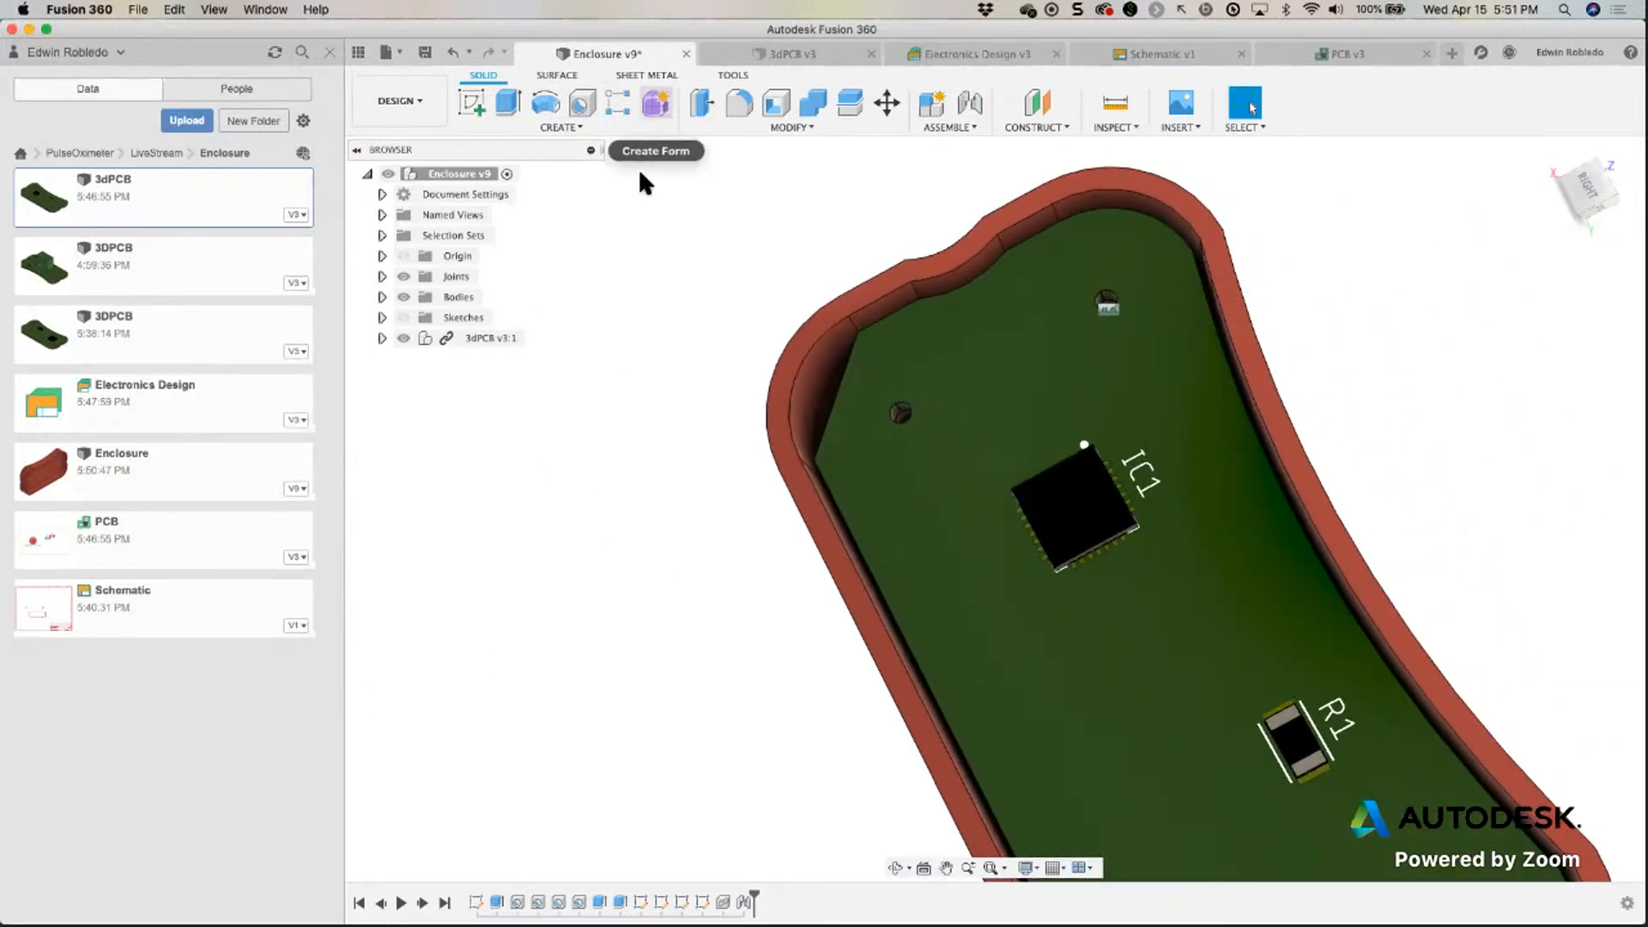
click(425, 53)
click(823, 460)
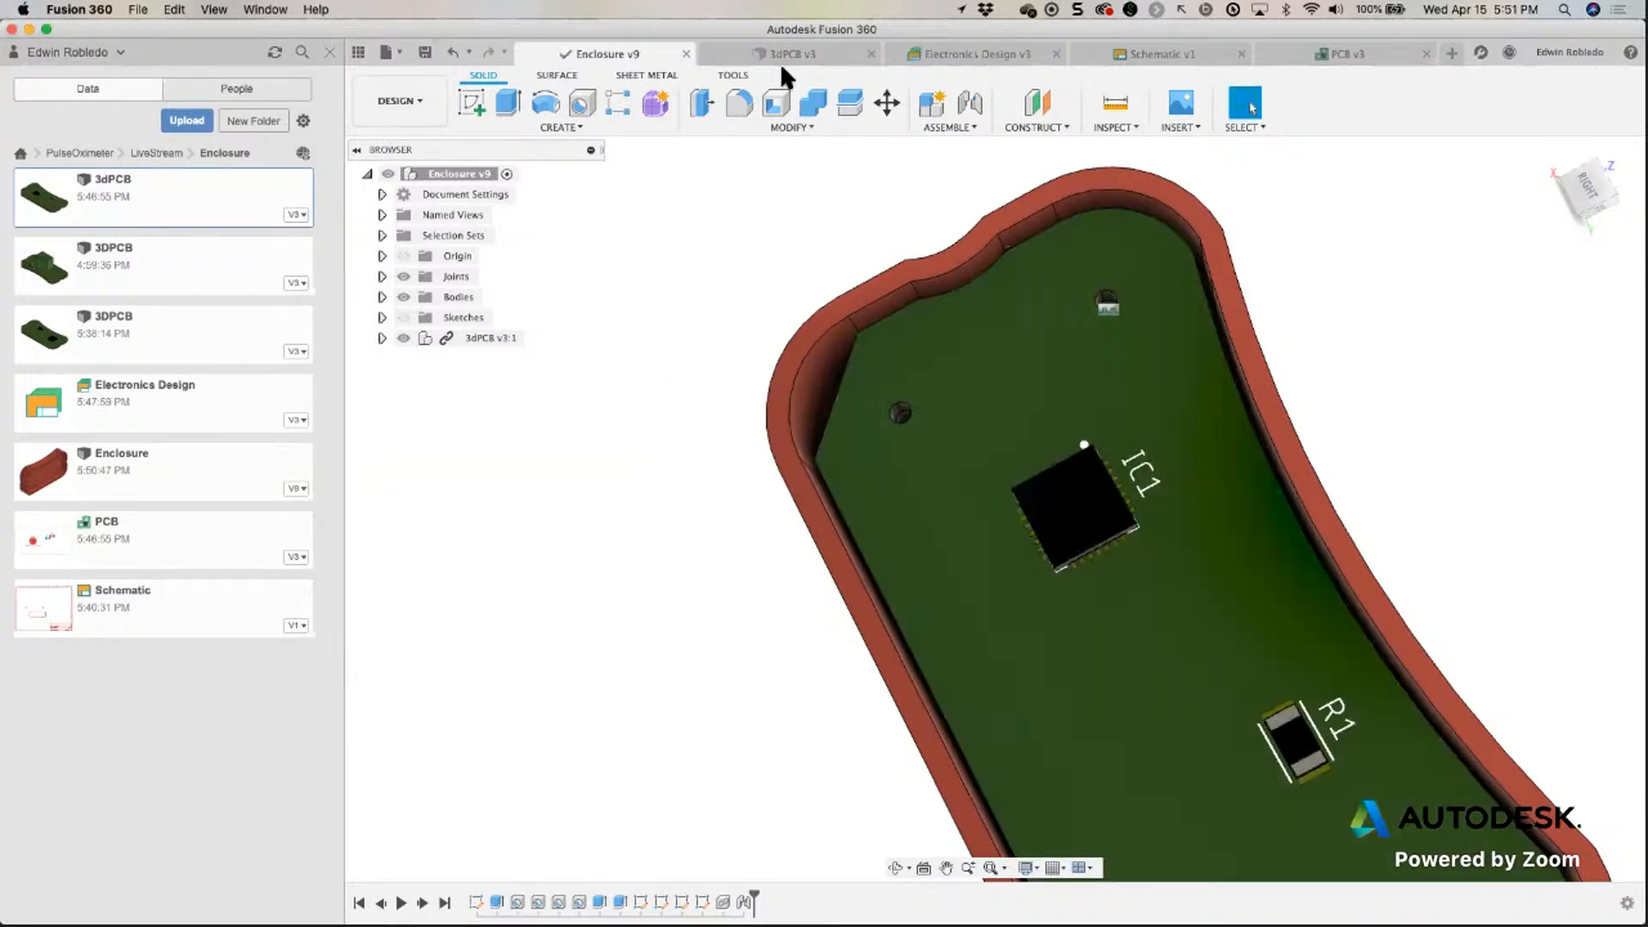
In the 3dPCB document, move the IC1 chip 19 mm along X without updating the PCB.
click(798, 54)
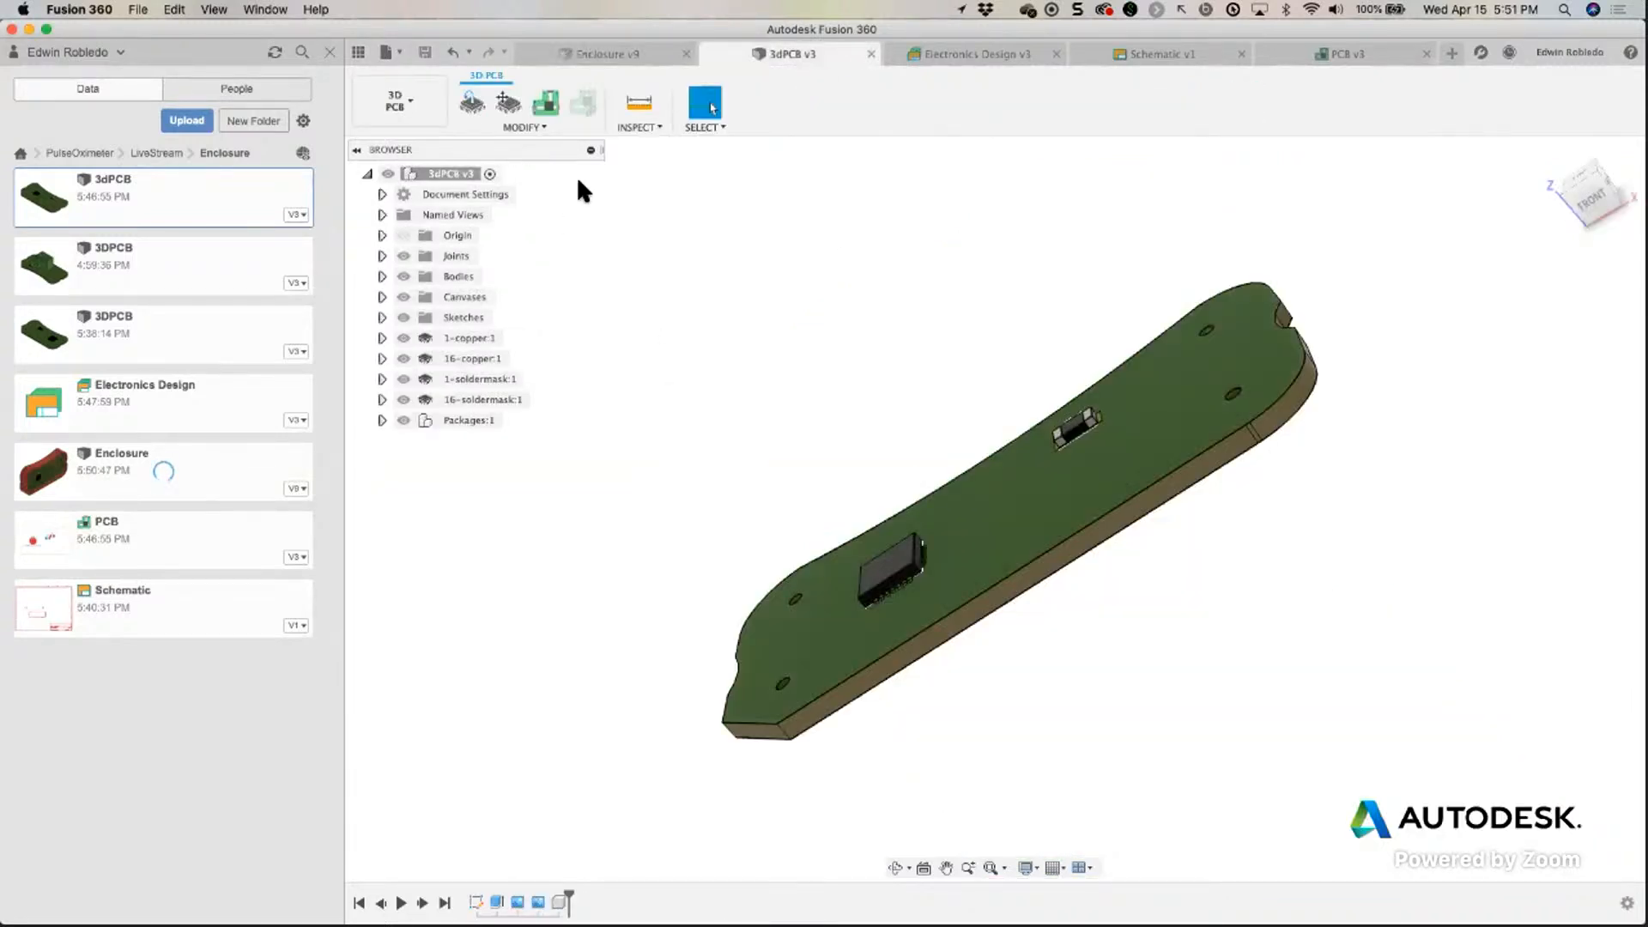
key(m)
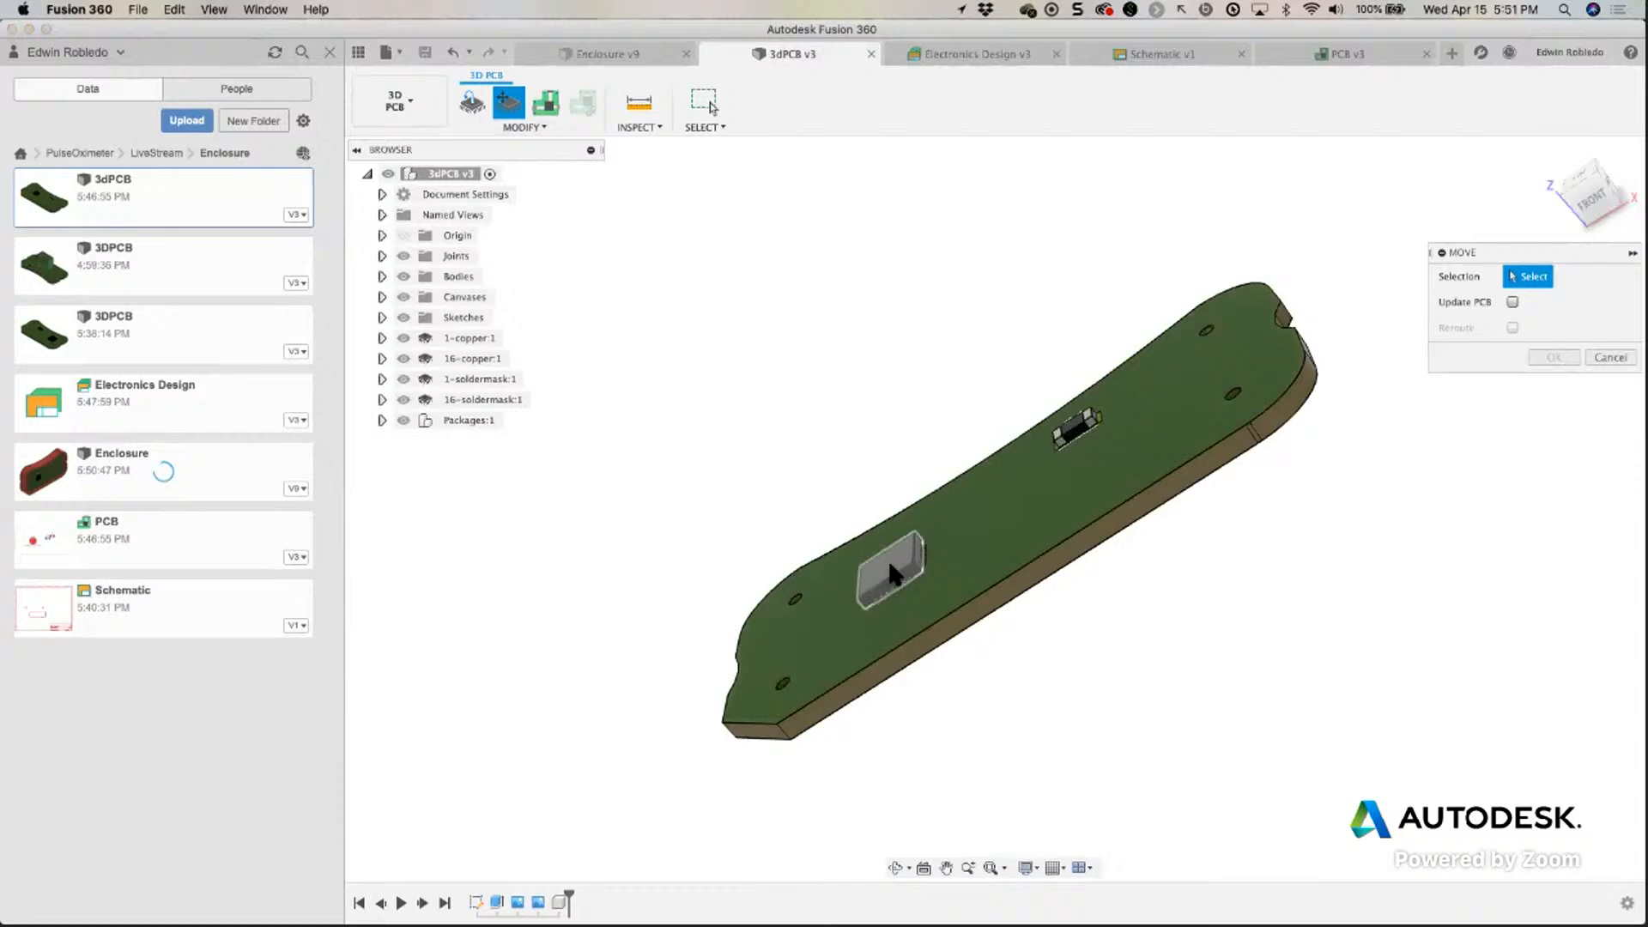
click(901, 563)
drag(920, 582, 1142, 484)
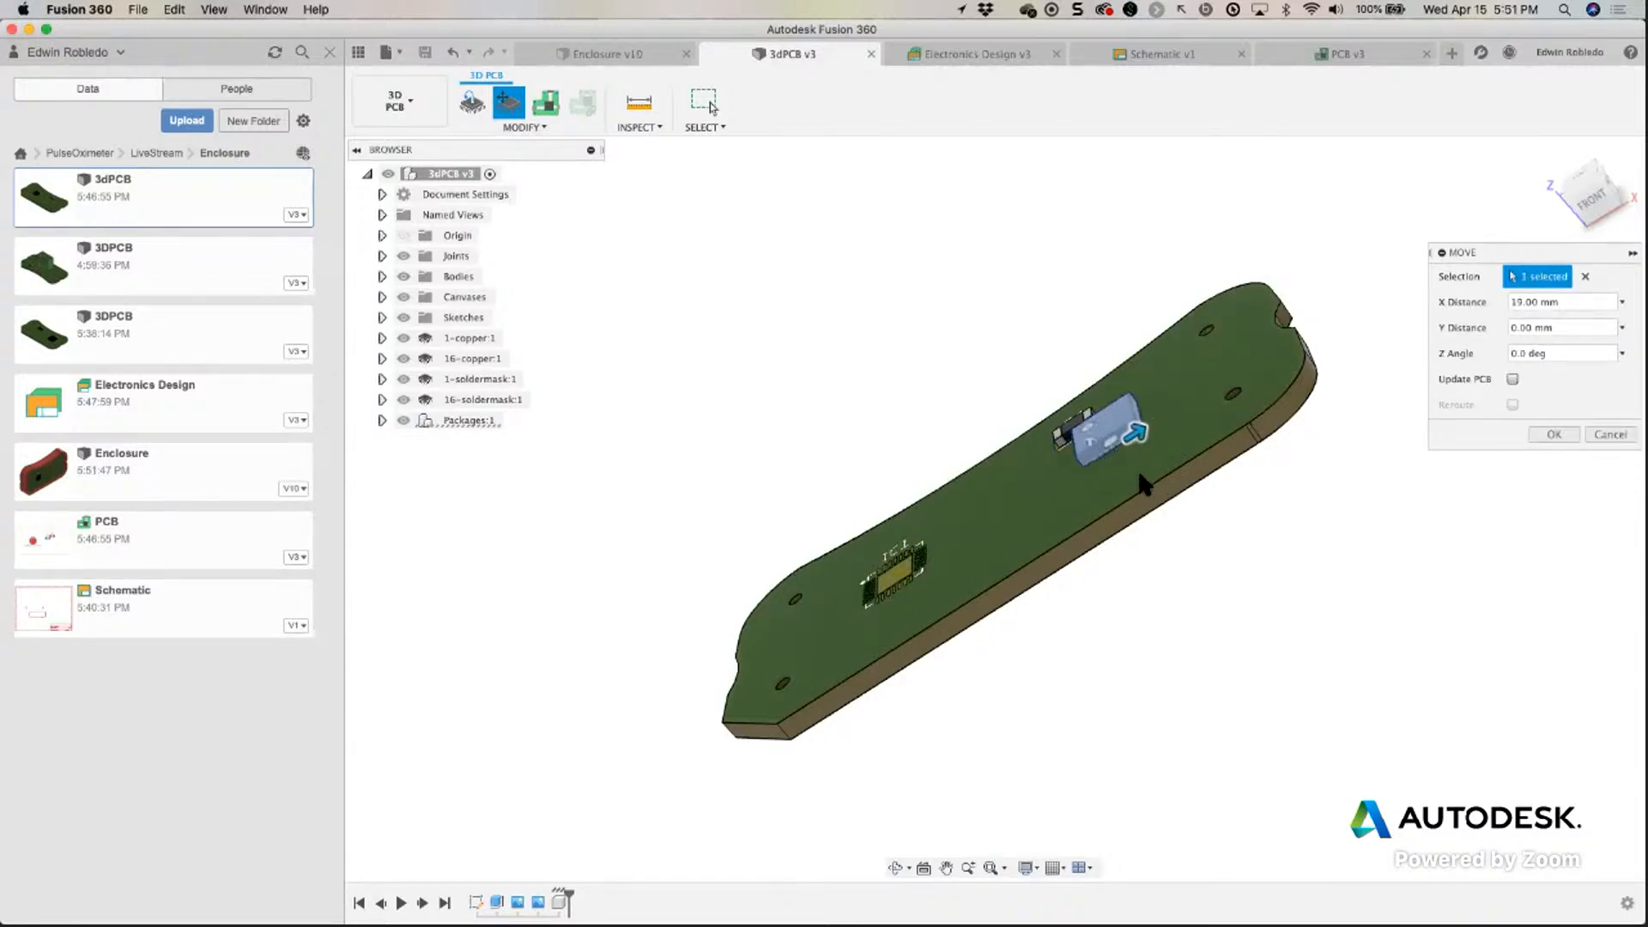
click(1554, 434)
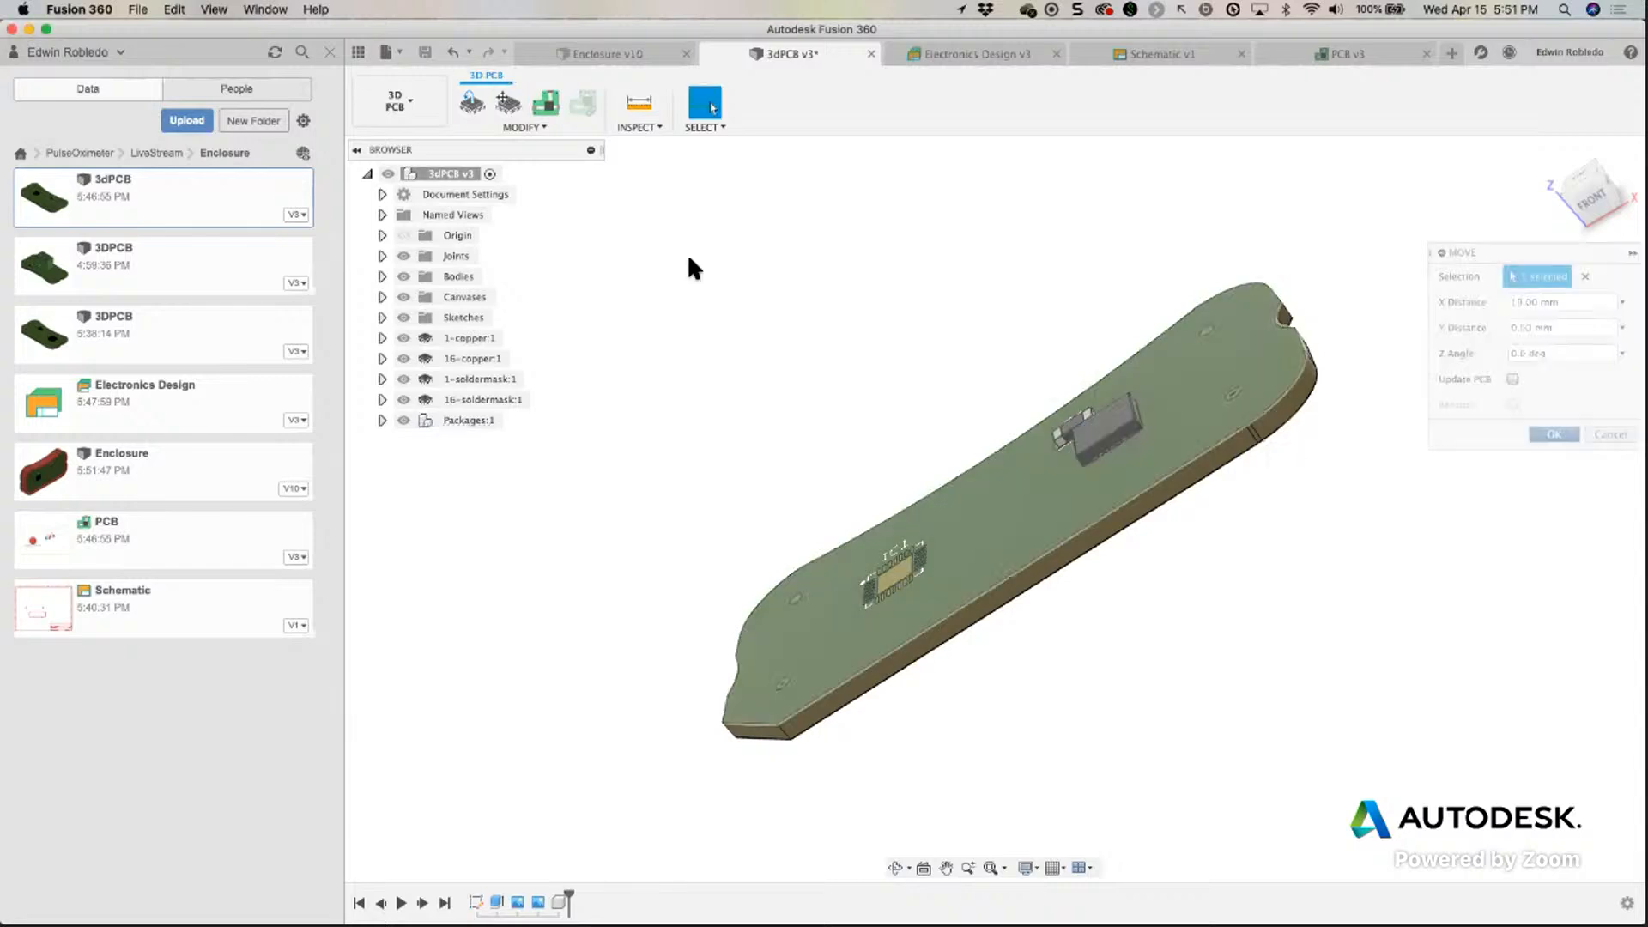
Move the R1 resistor on the board -12 mm along X without updating the PCB.
click(504, 101)
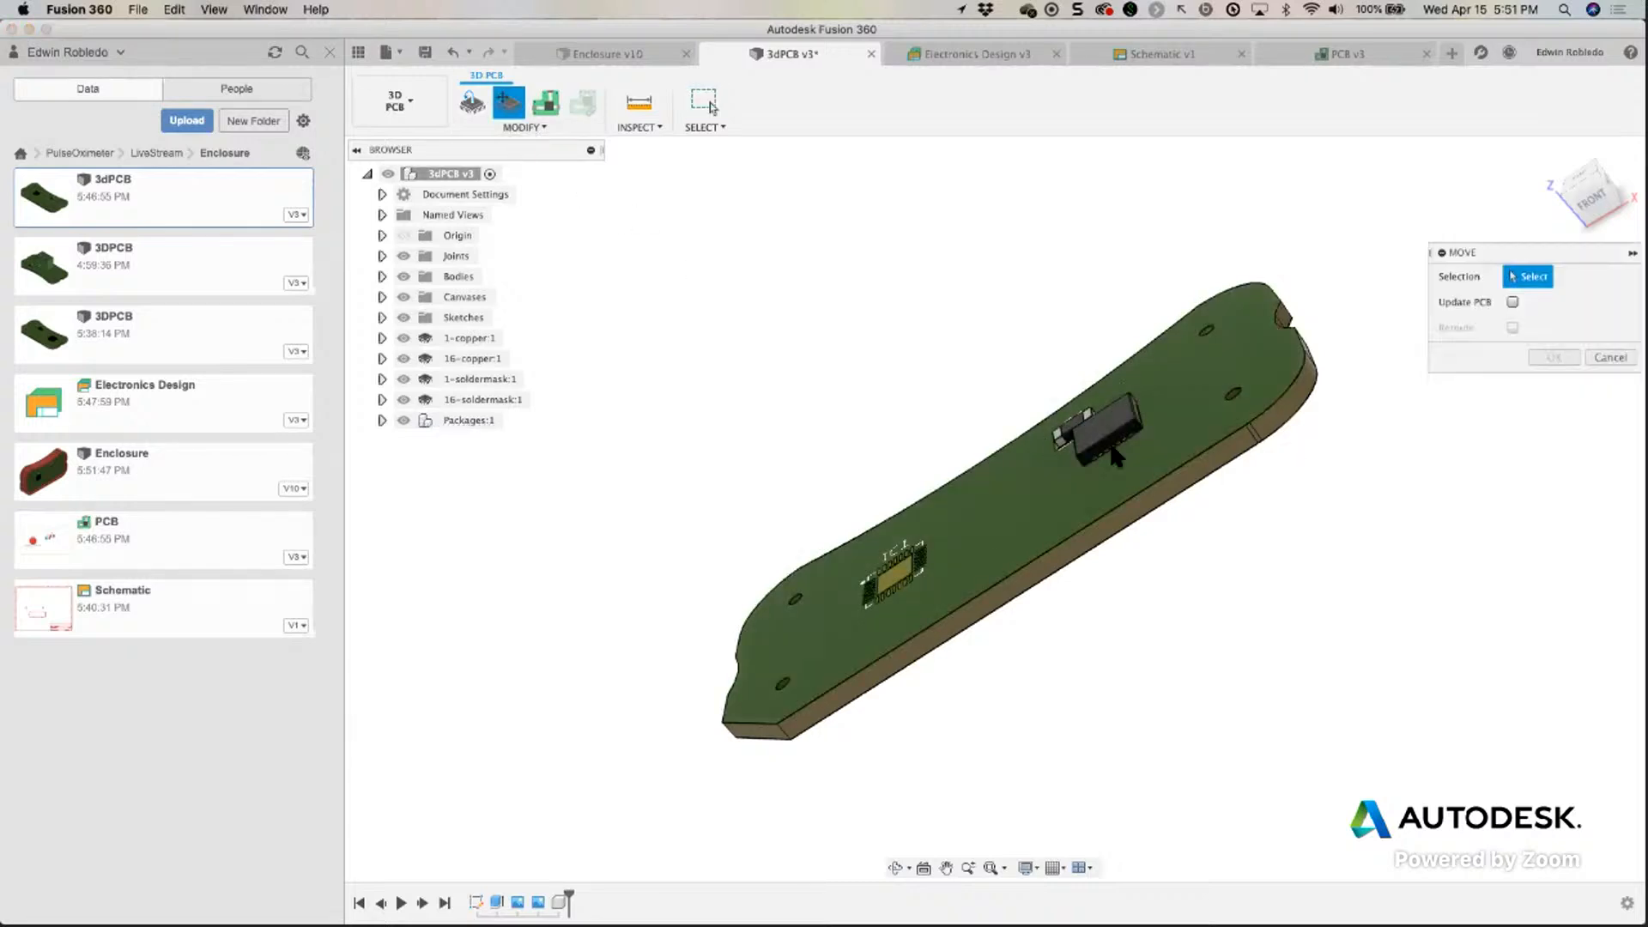
click(1058, 419)
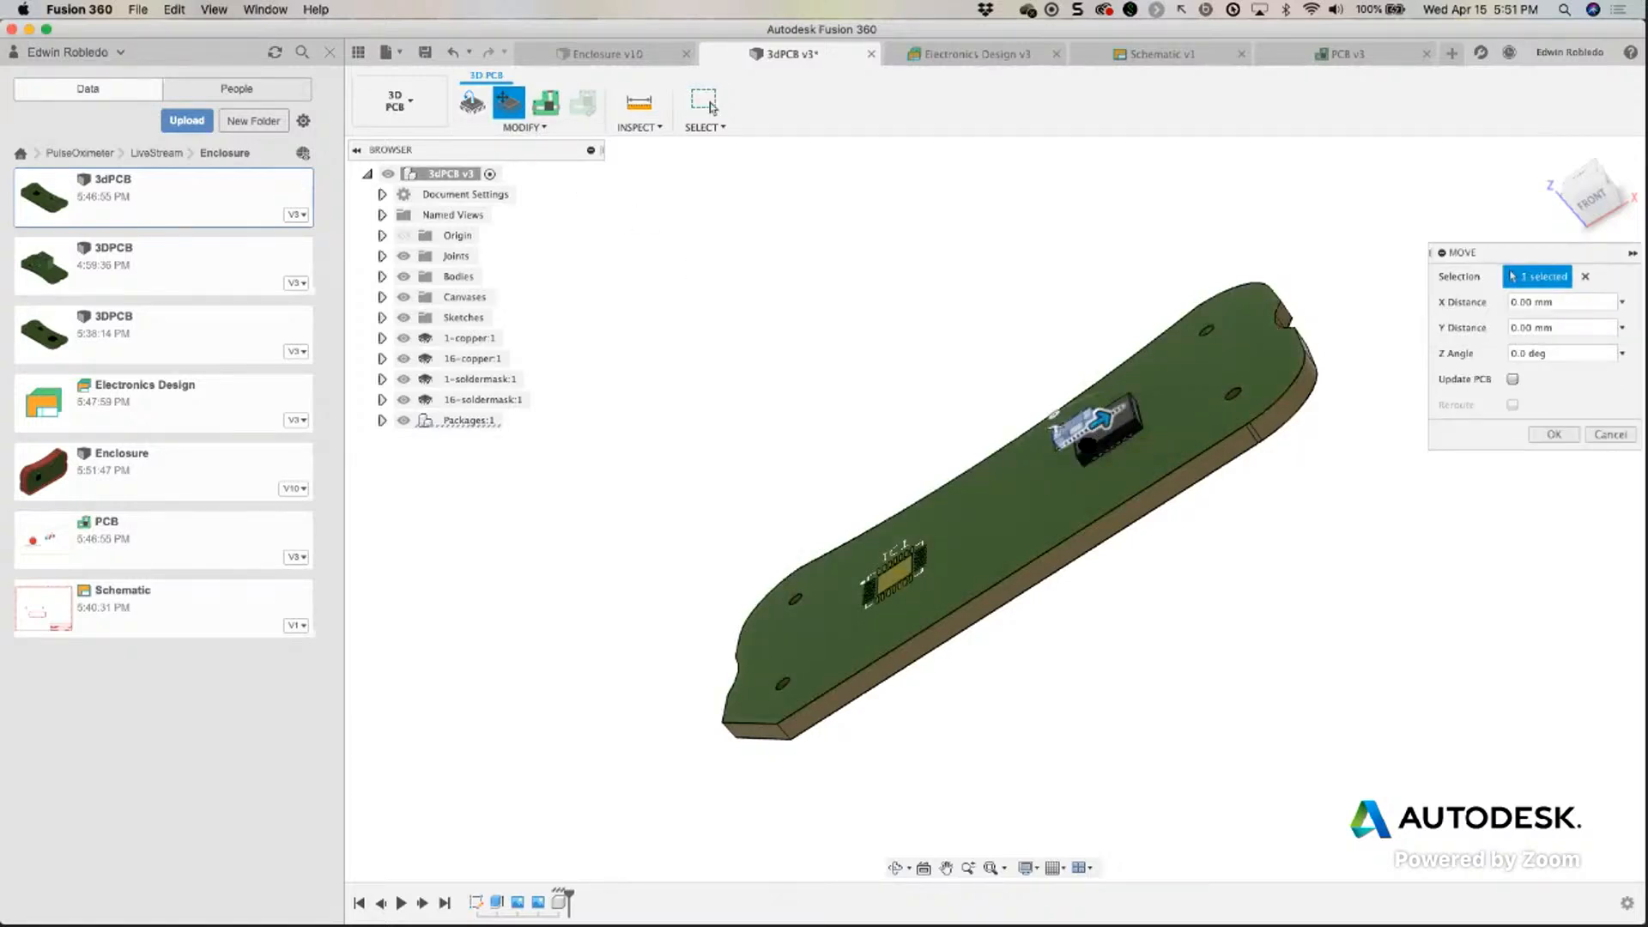
drag(1083, 425, 964, 508)
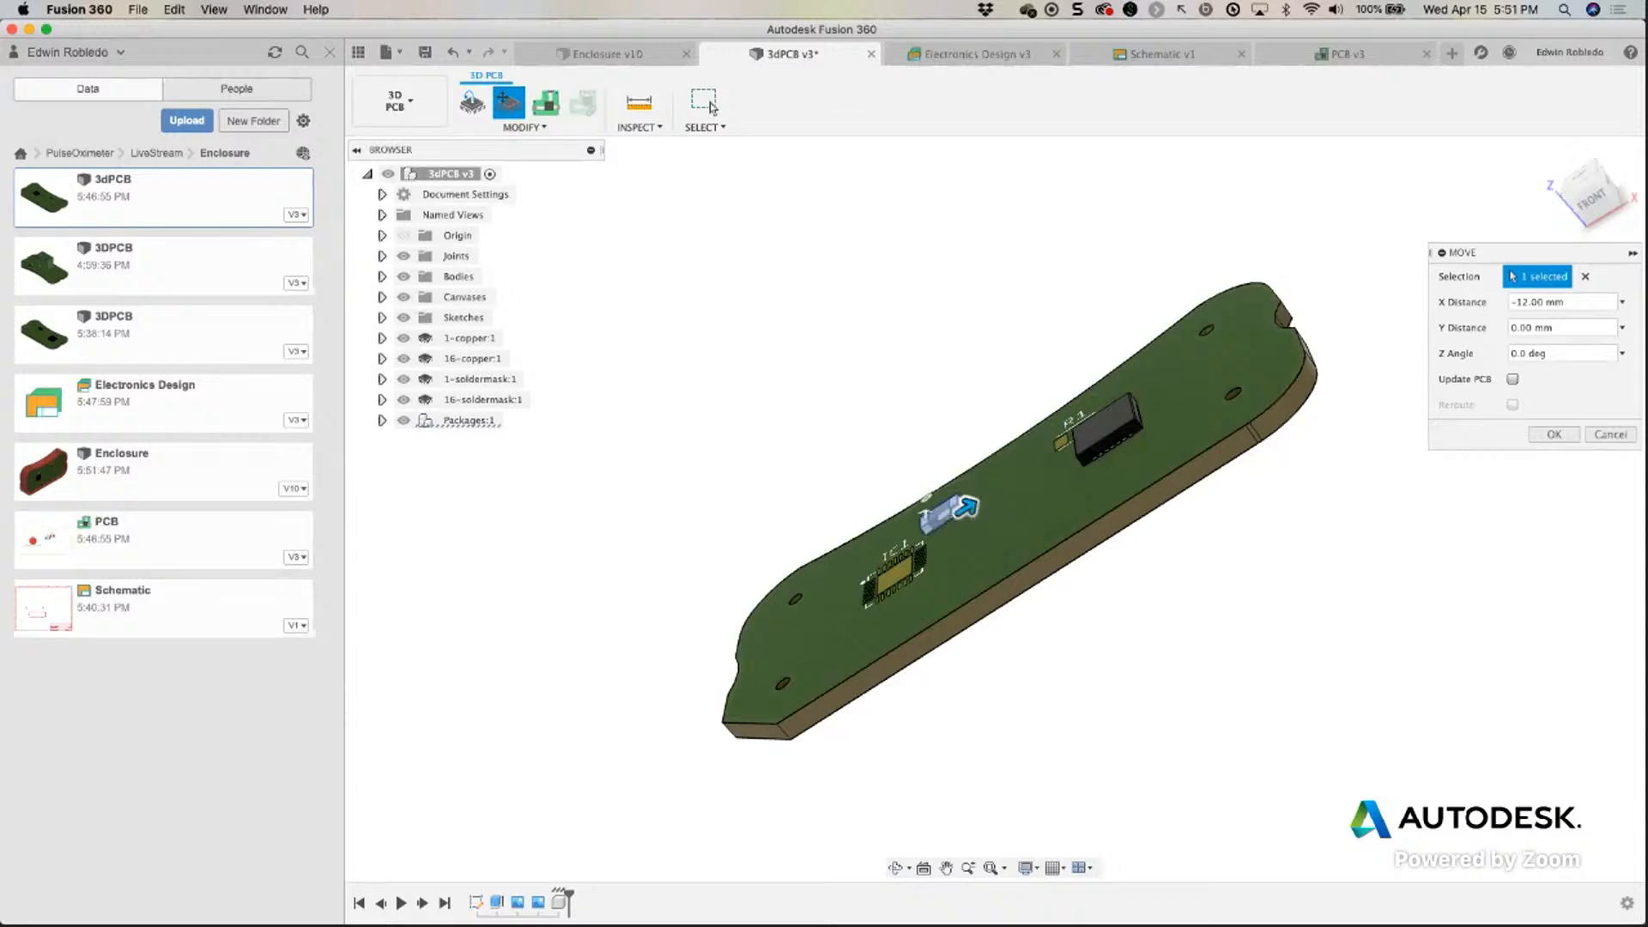
click(1553, 434)
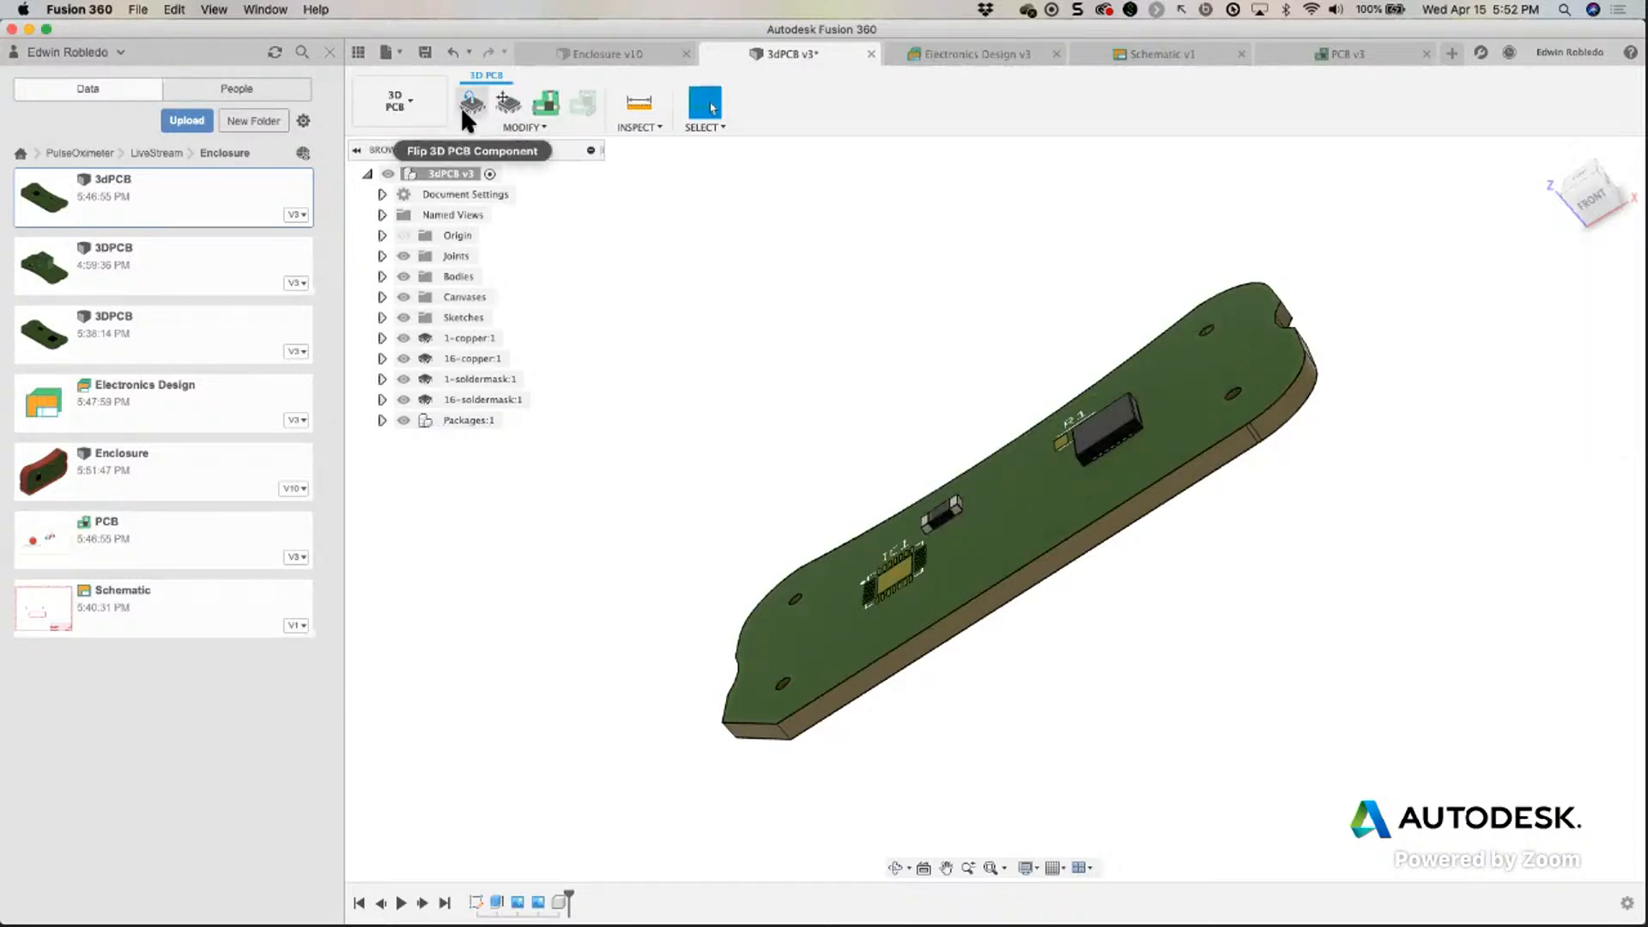
Save the 3D PCB with the version description "User Saved" and agree to continue without synchronizing the 2D PCB.
click(425, 51)
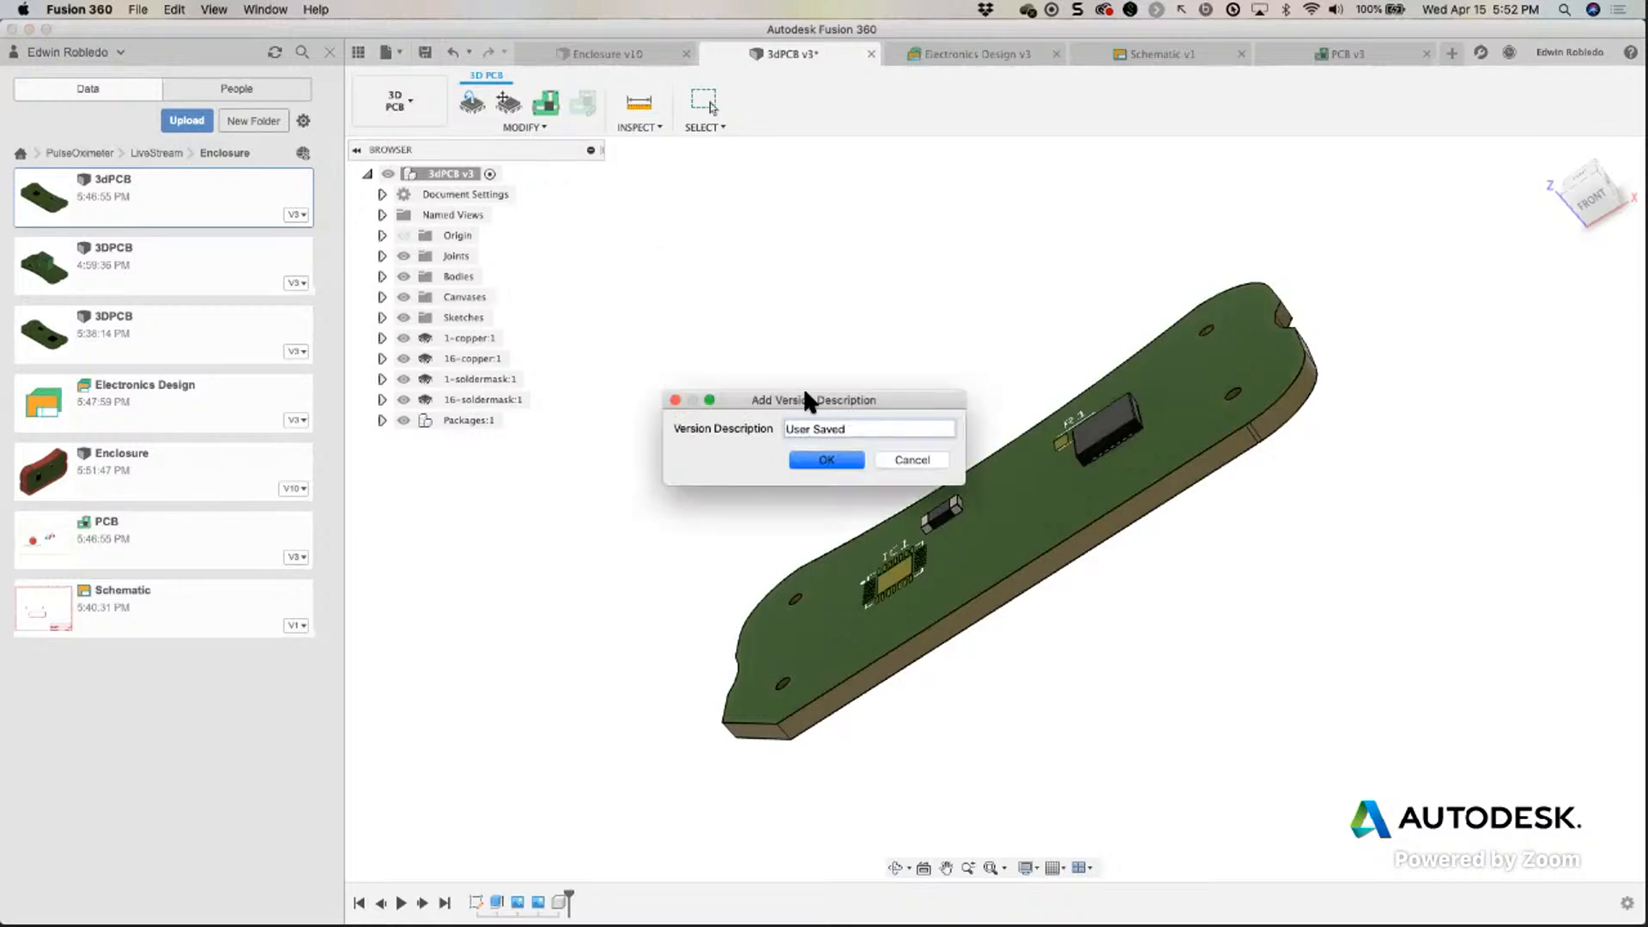
click(827, 462)
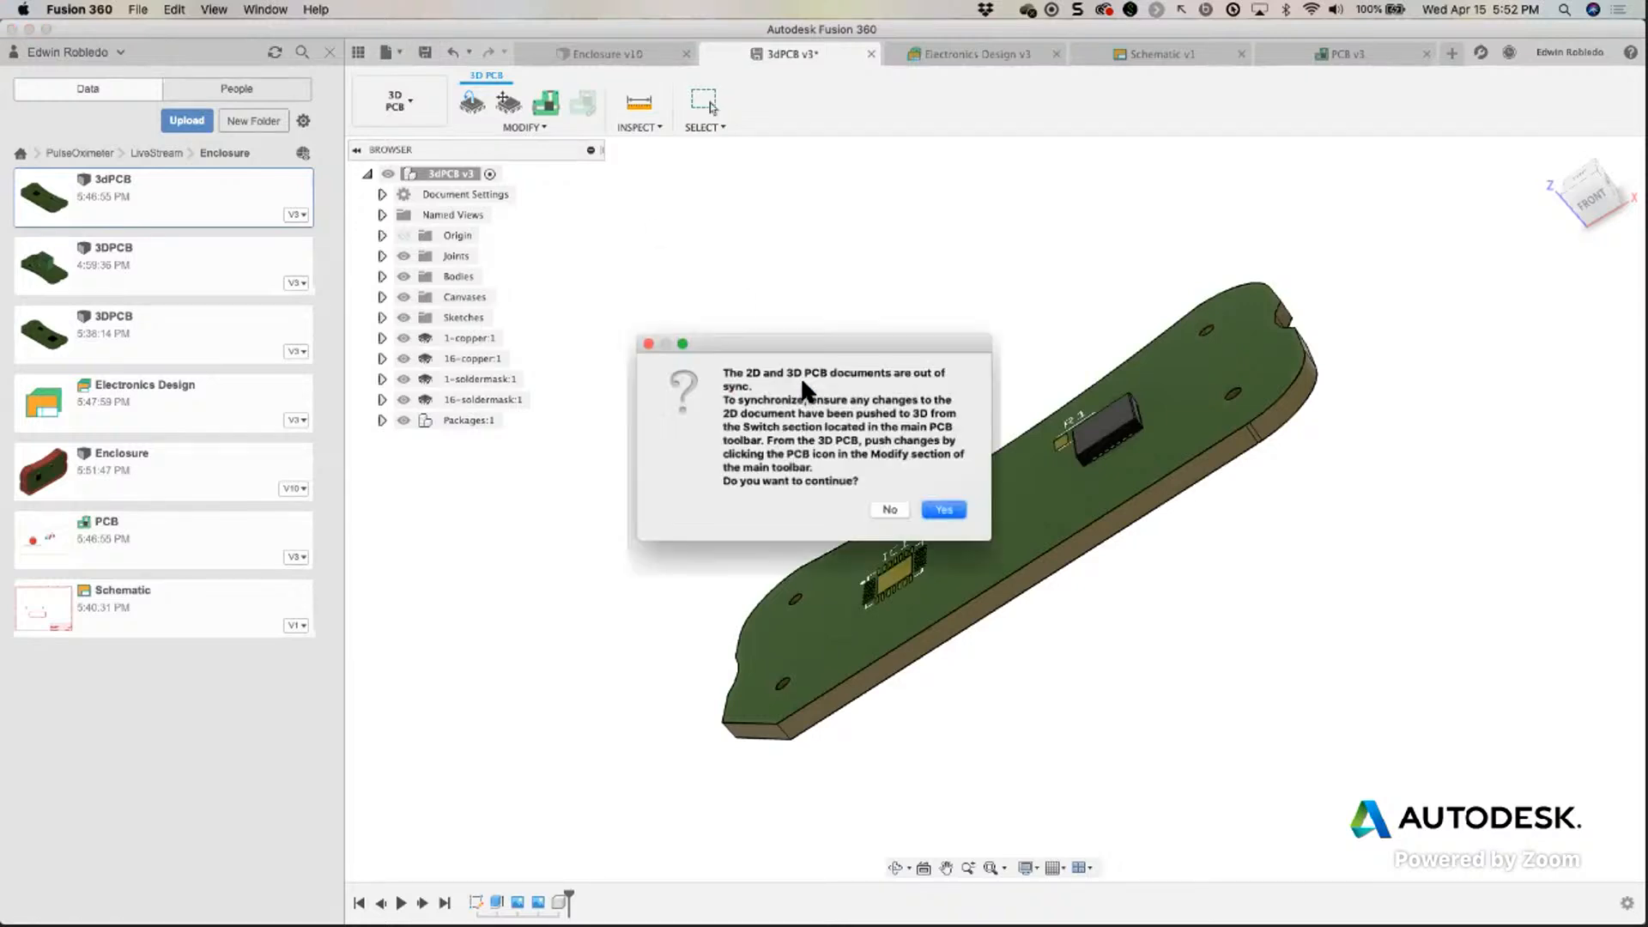
click(946, 513)
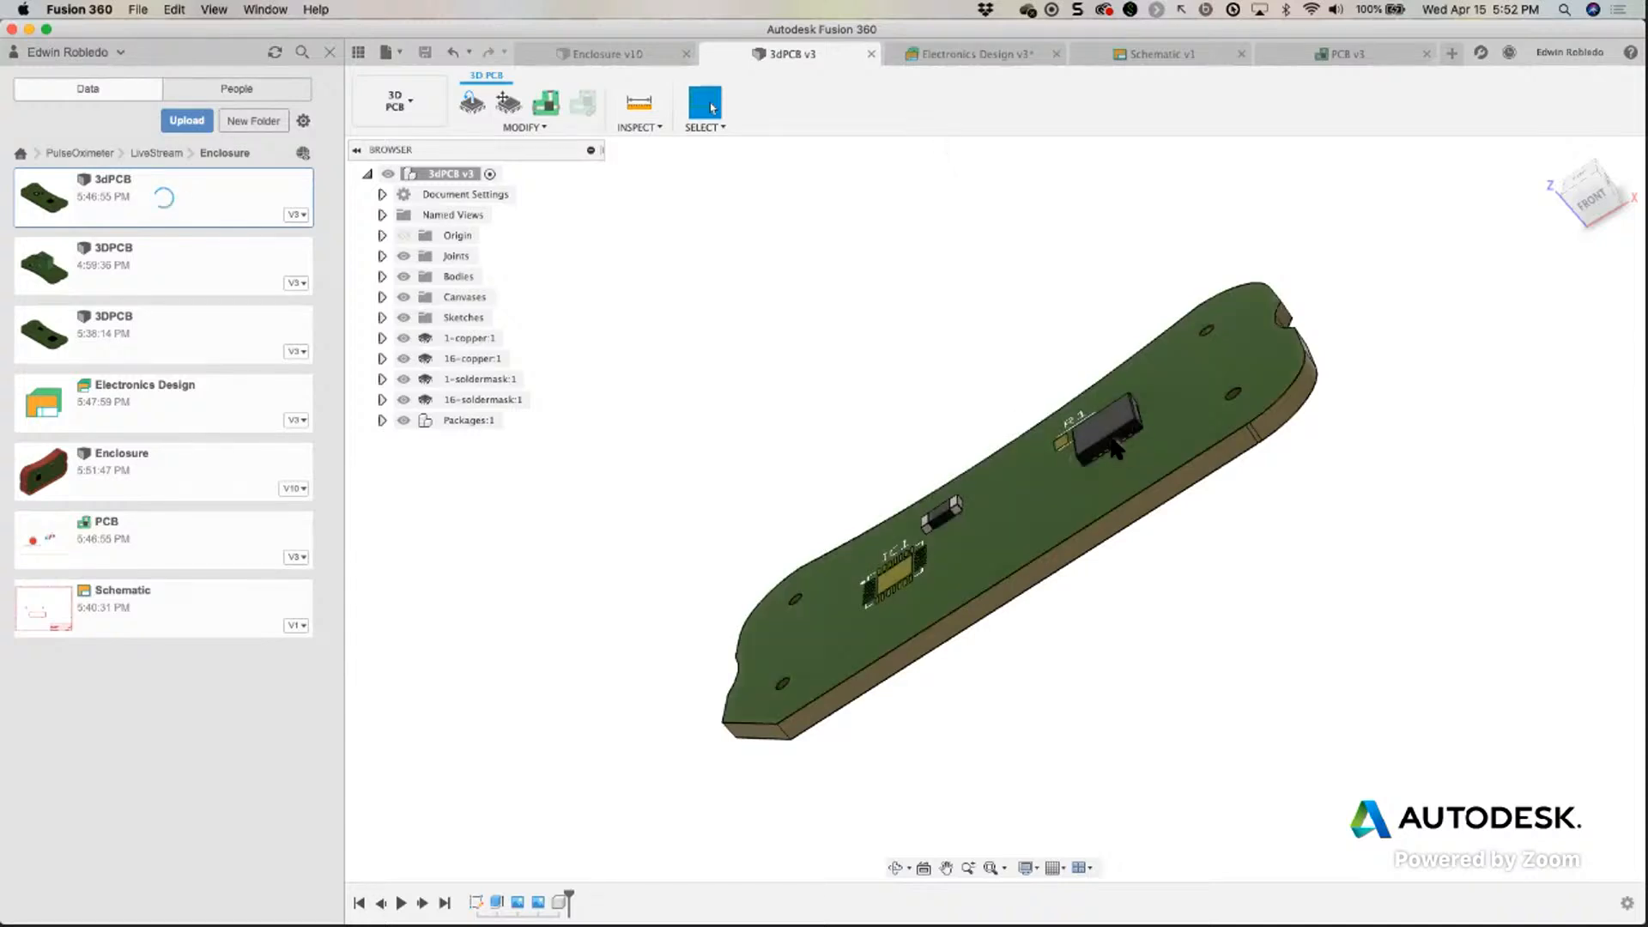
Push the 2D PCB layout to the 3D PCB and save the updated 3D board as a new version.
click(1332, 54)
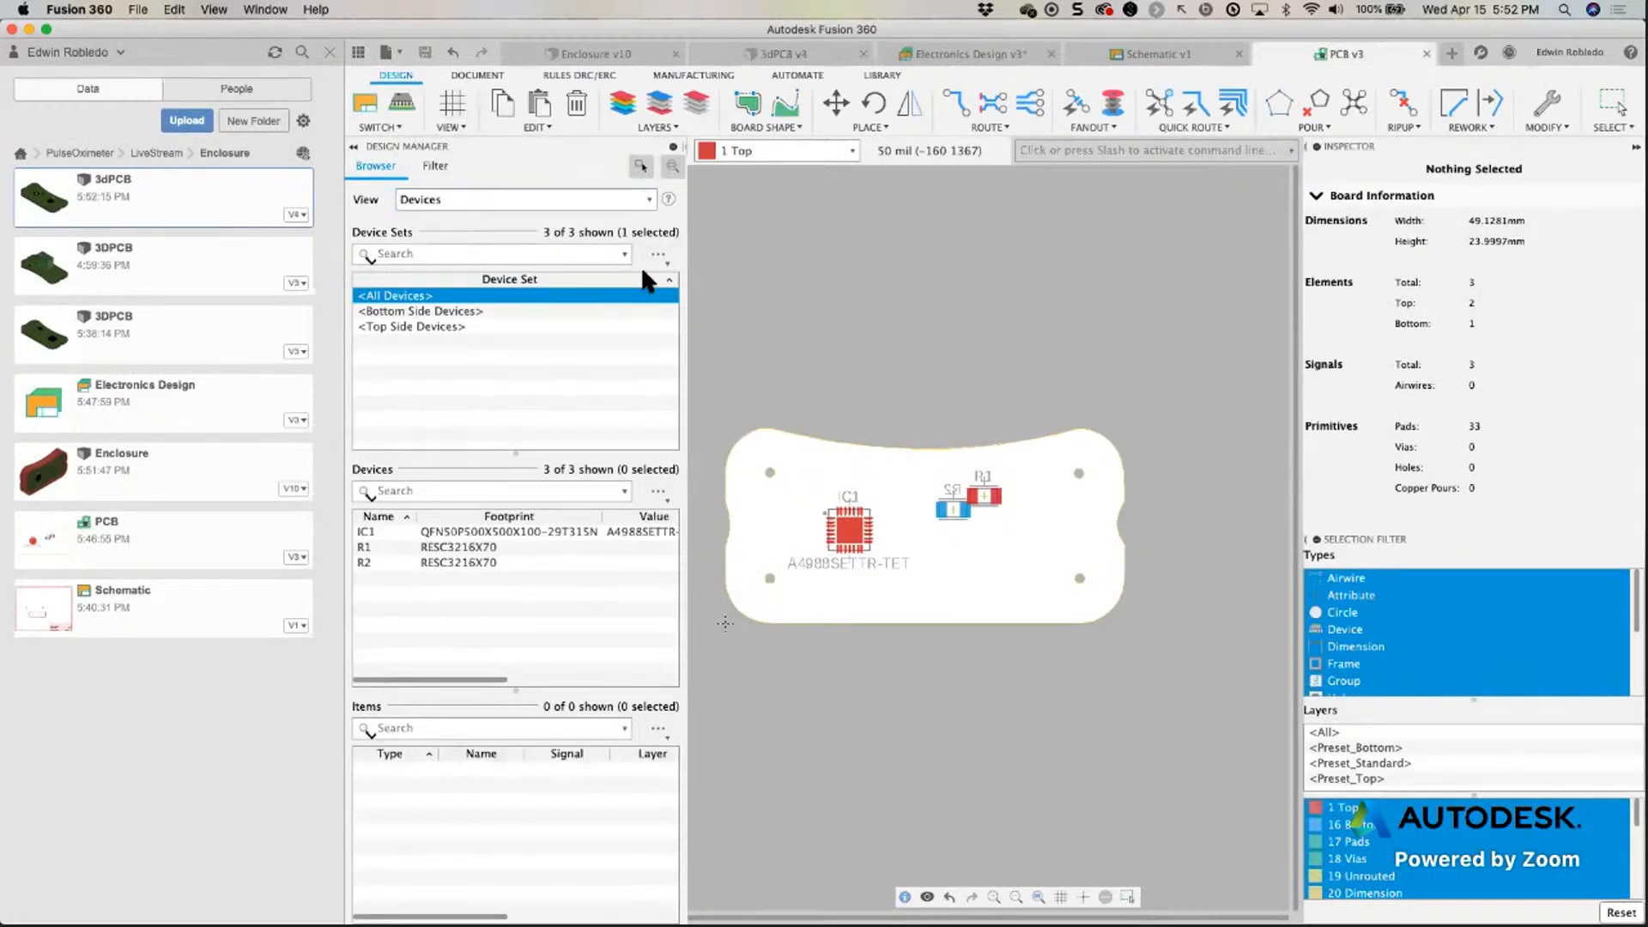
click(409, 100)
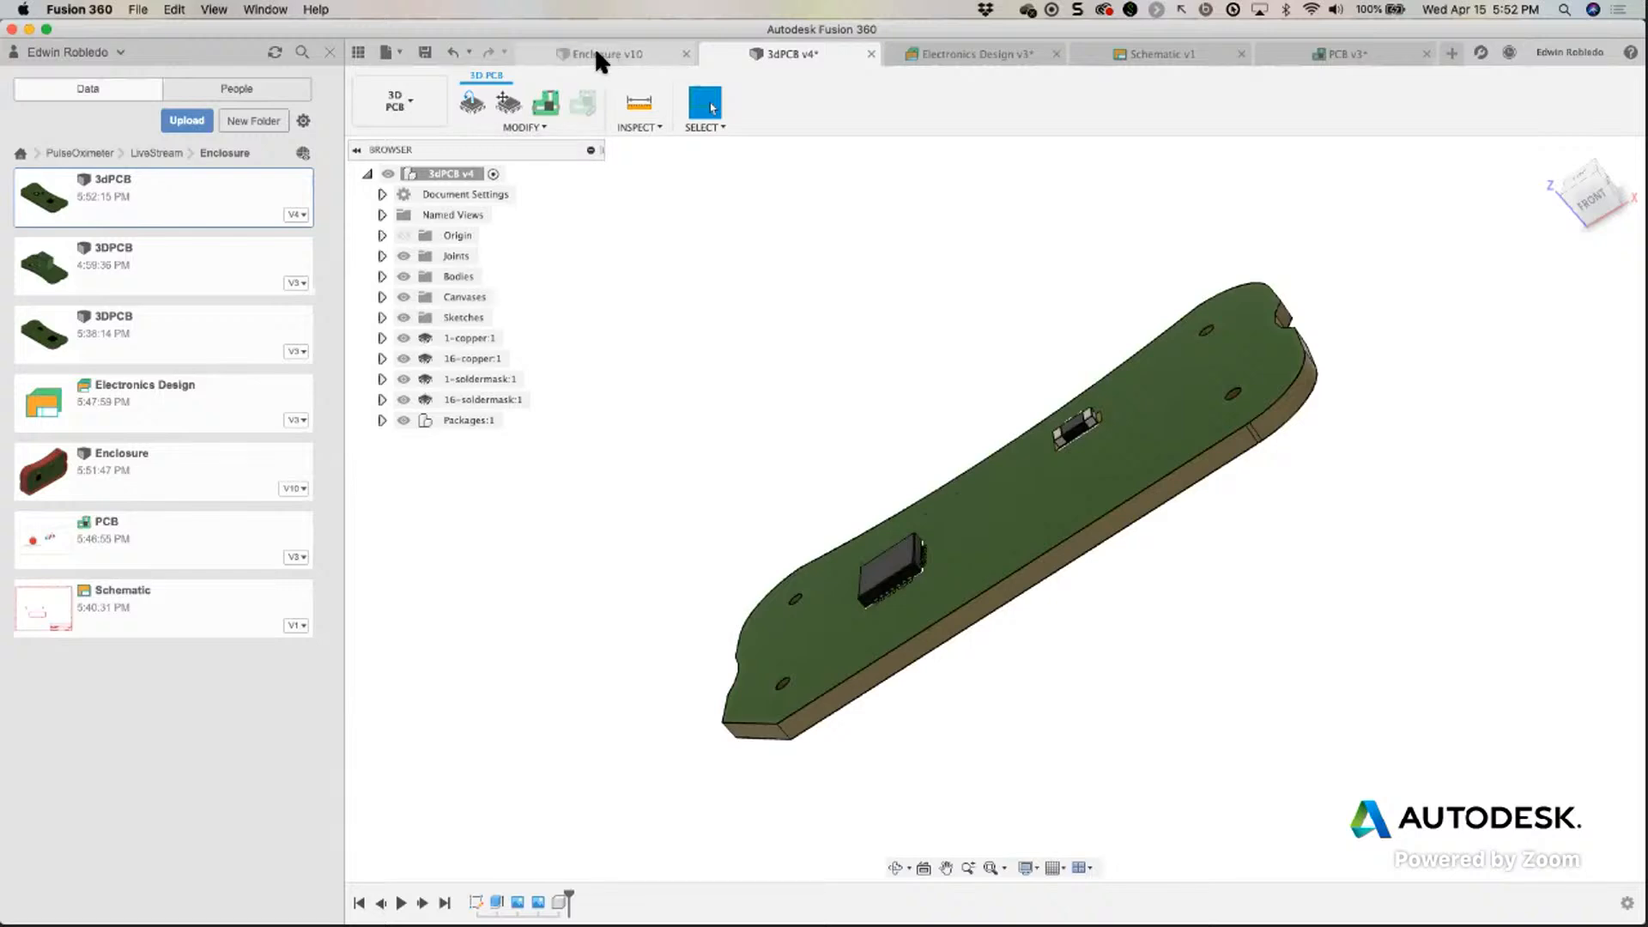
click(424, 52)
click(825, 460)
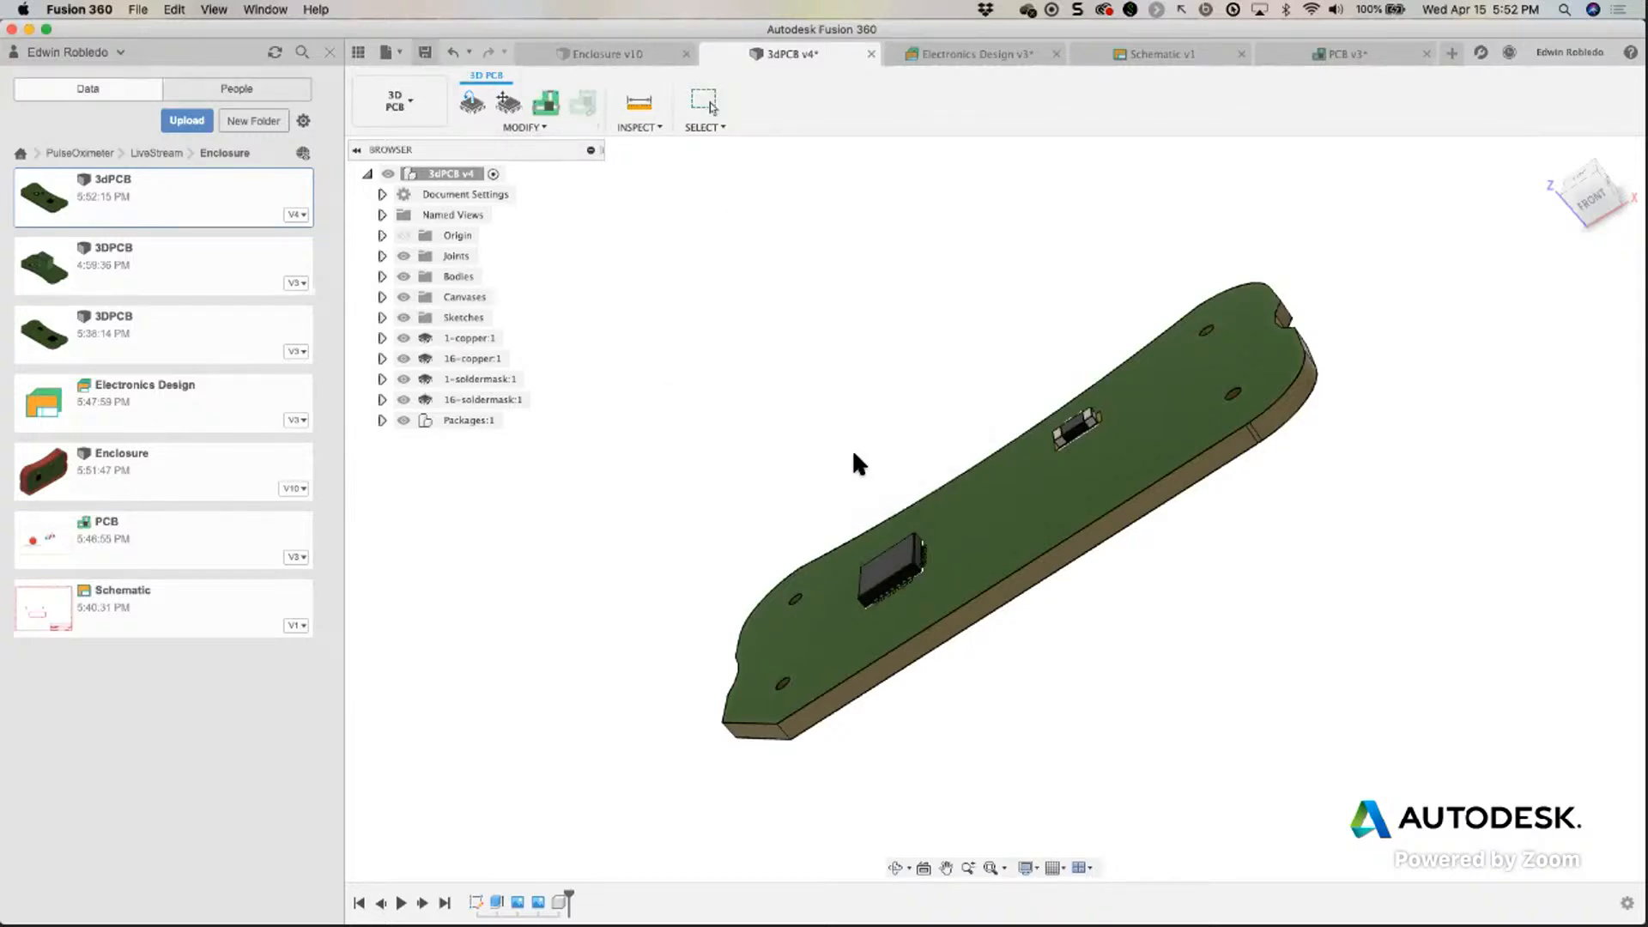
In the Enclosure assembly, update the linked 3dPCB component to its latest version.
click(631, 58)
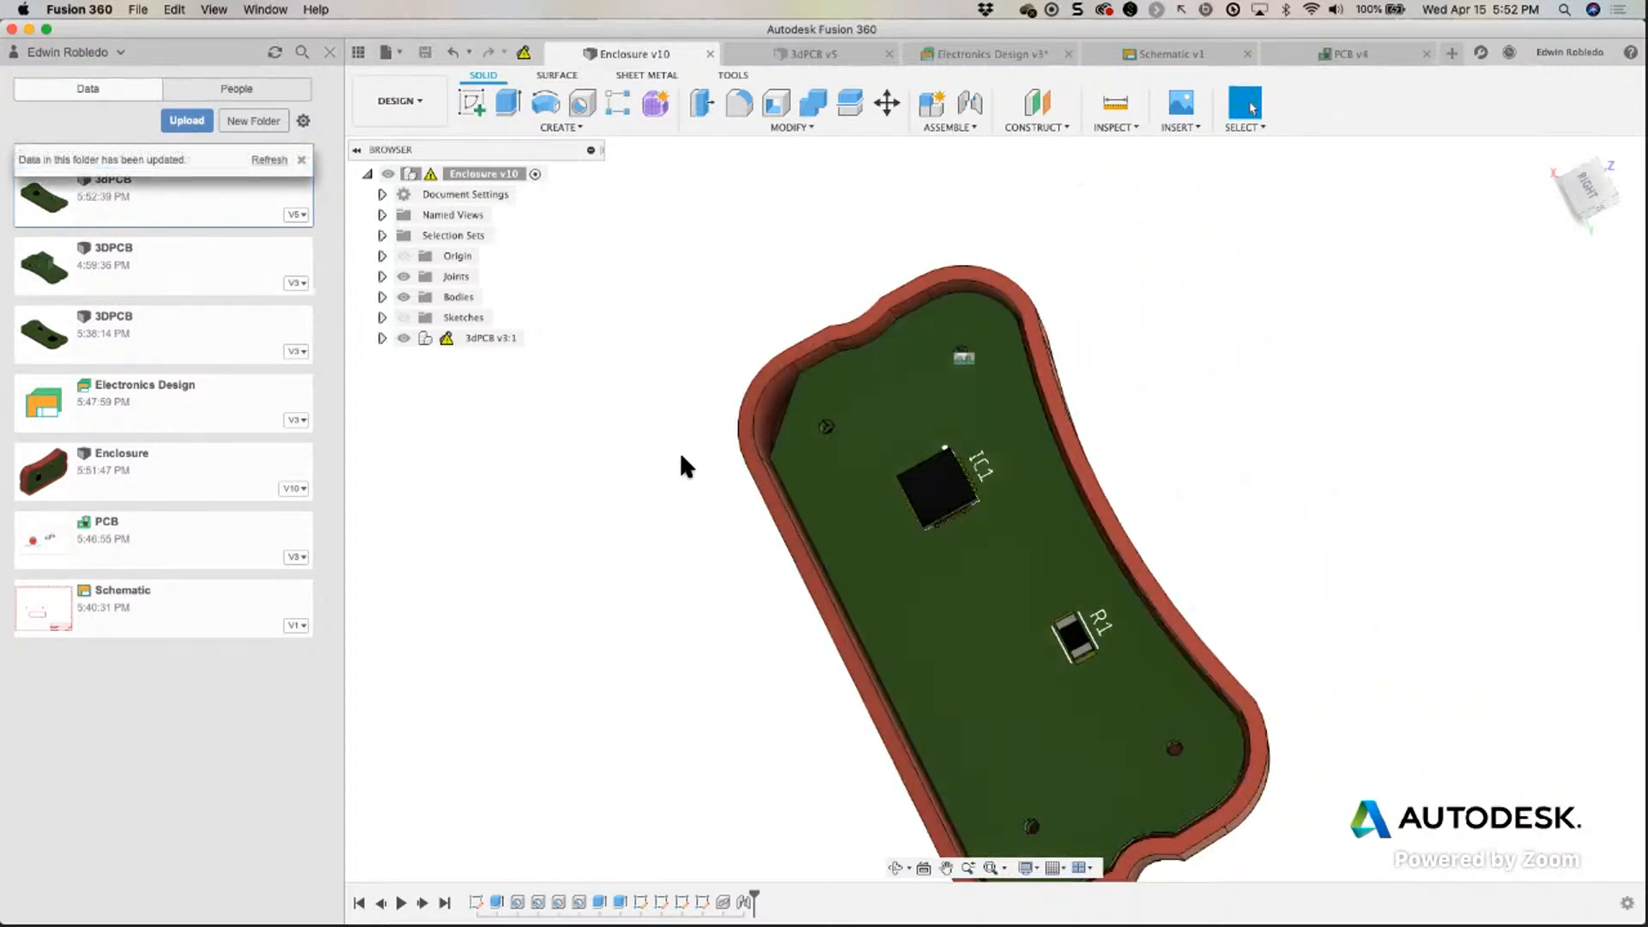
drag(760, 312, 532, 60)
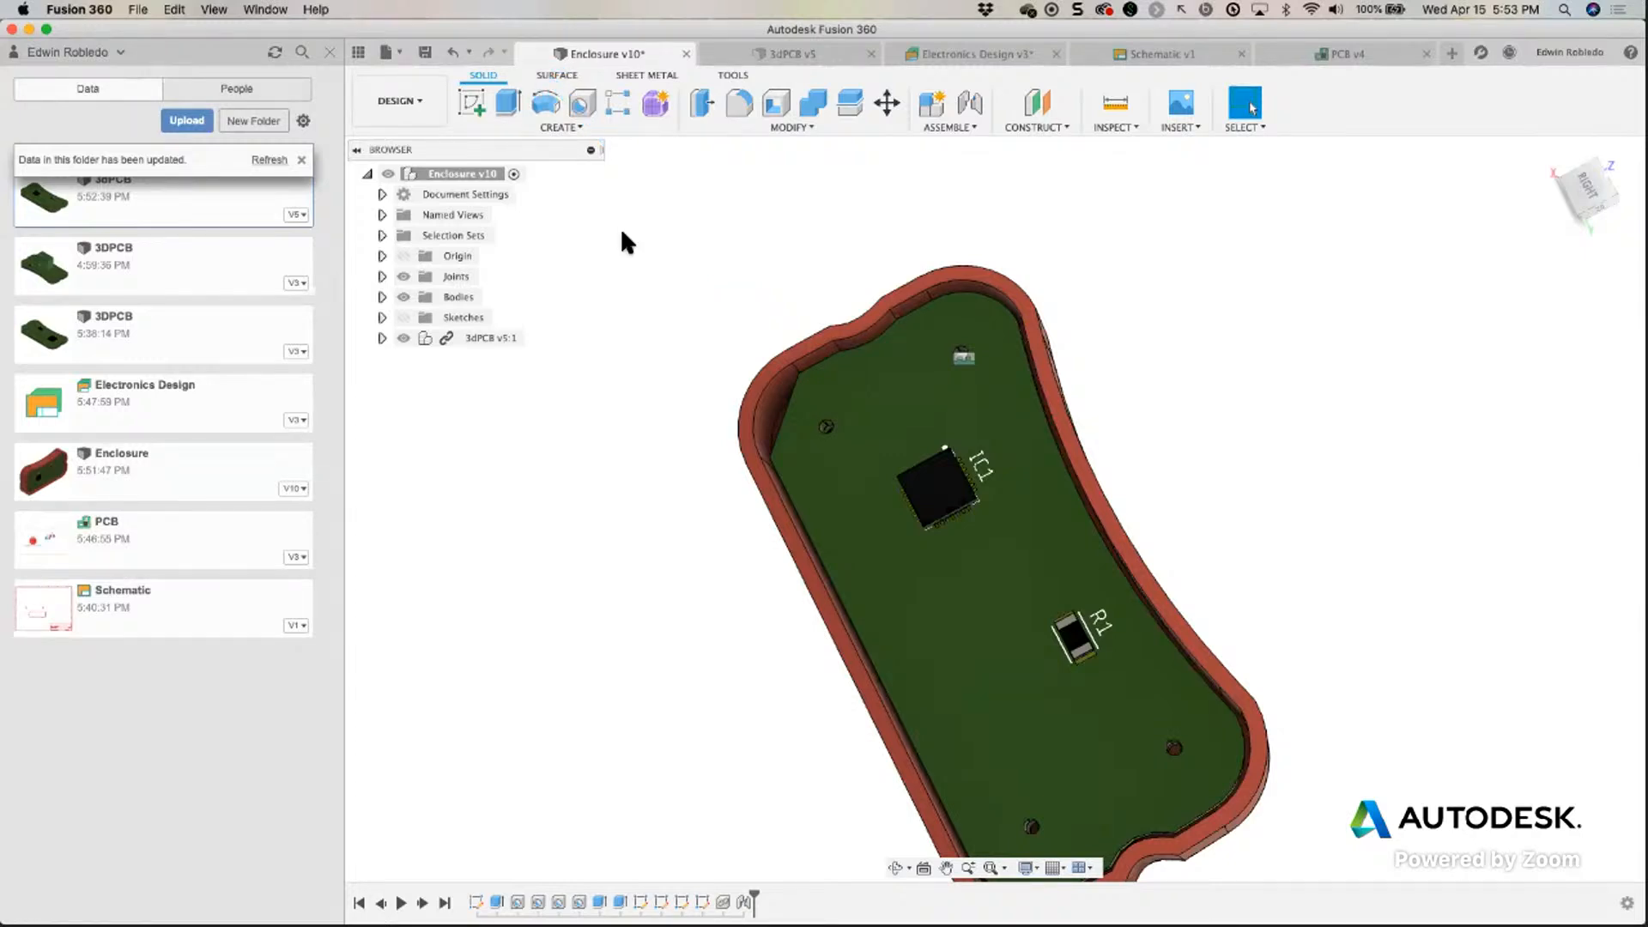
double_click(35, 450)
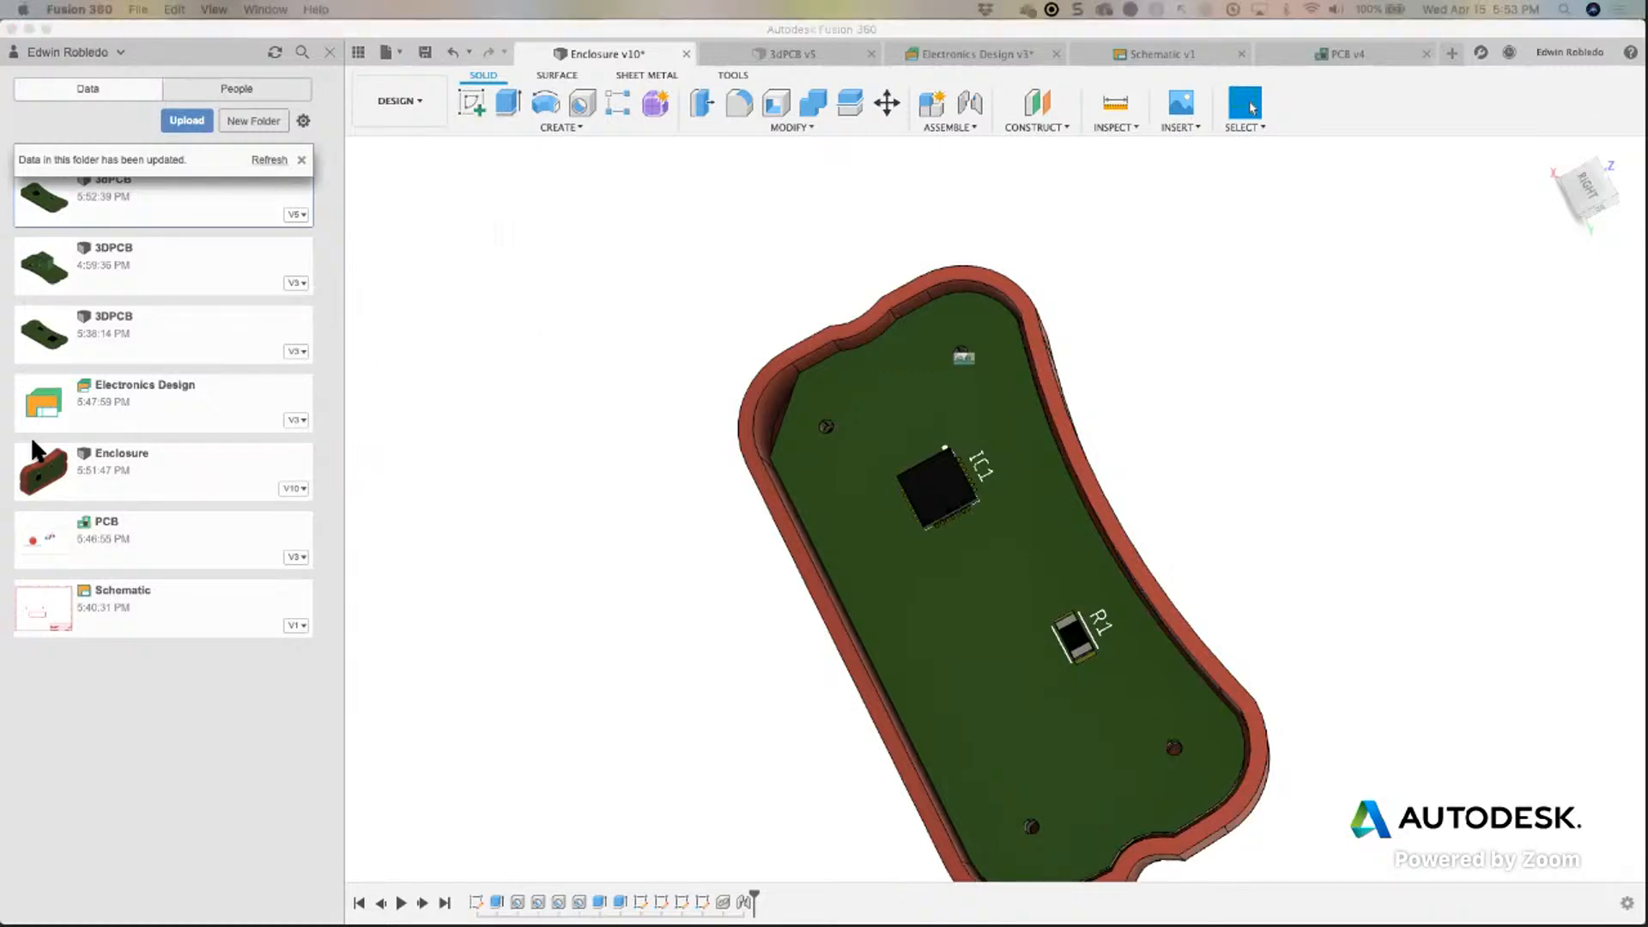
mouse_move(683, 923)
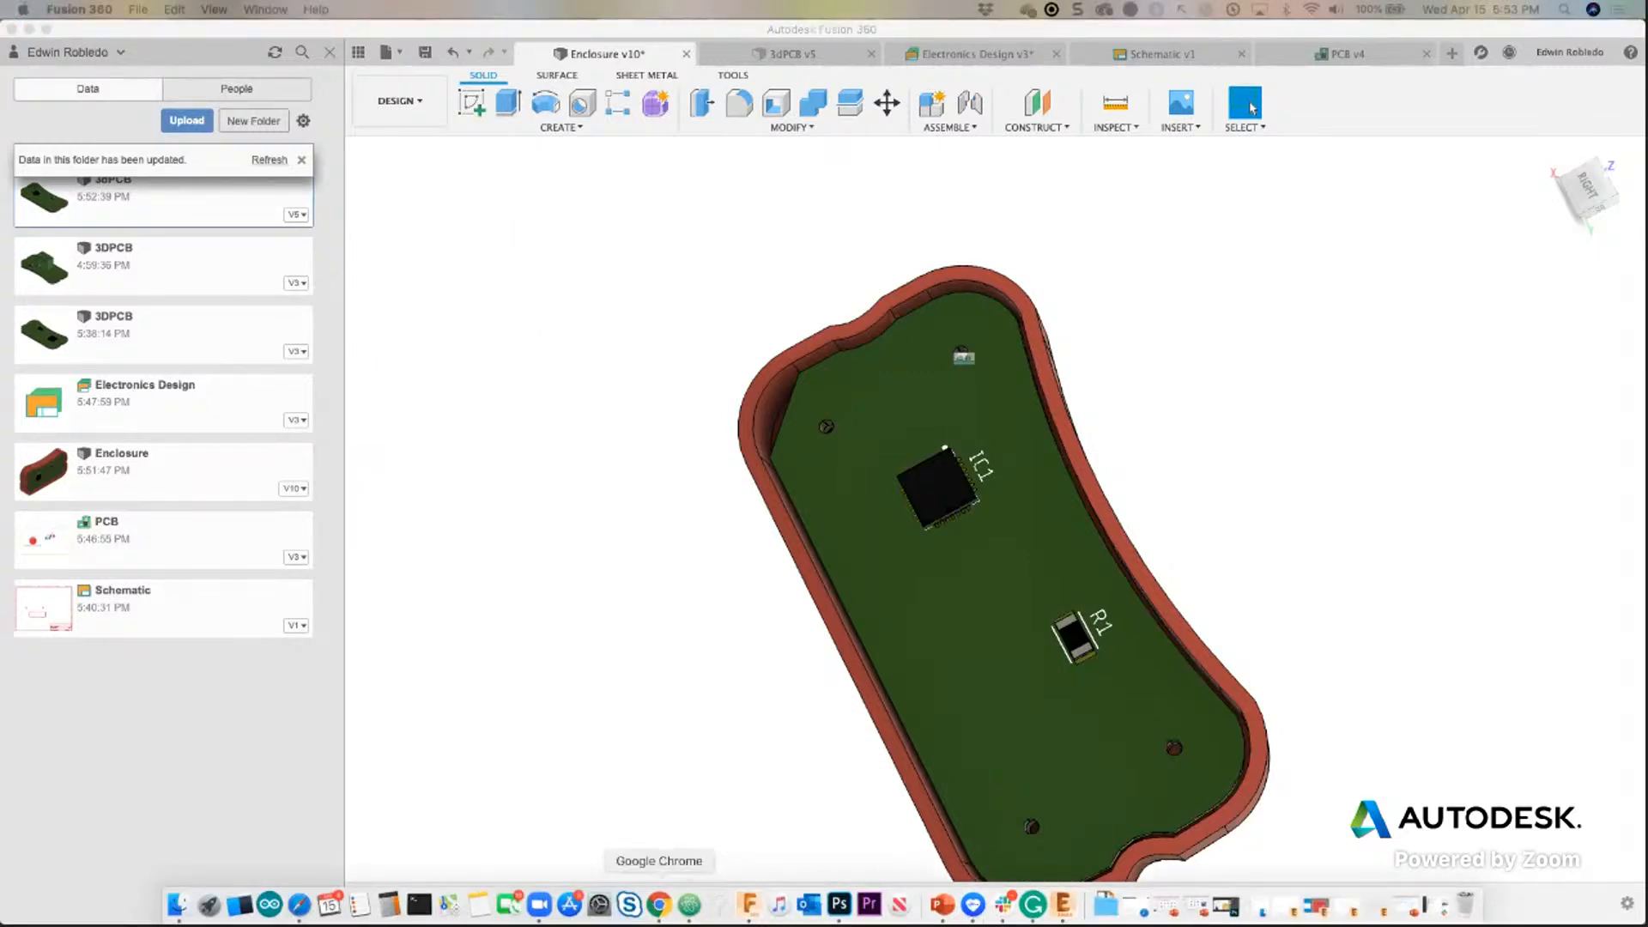
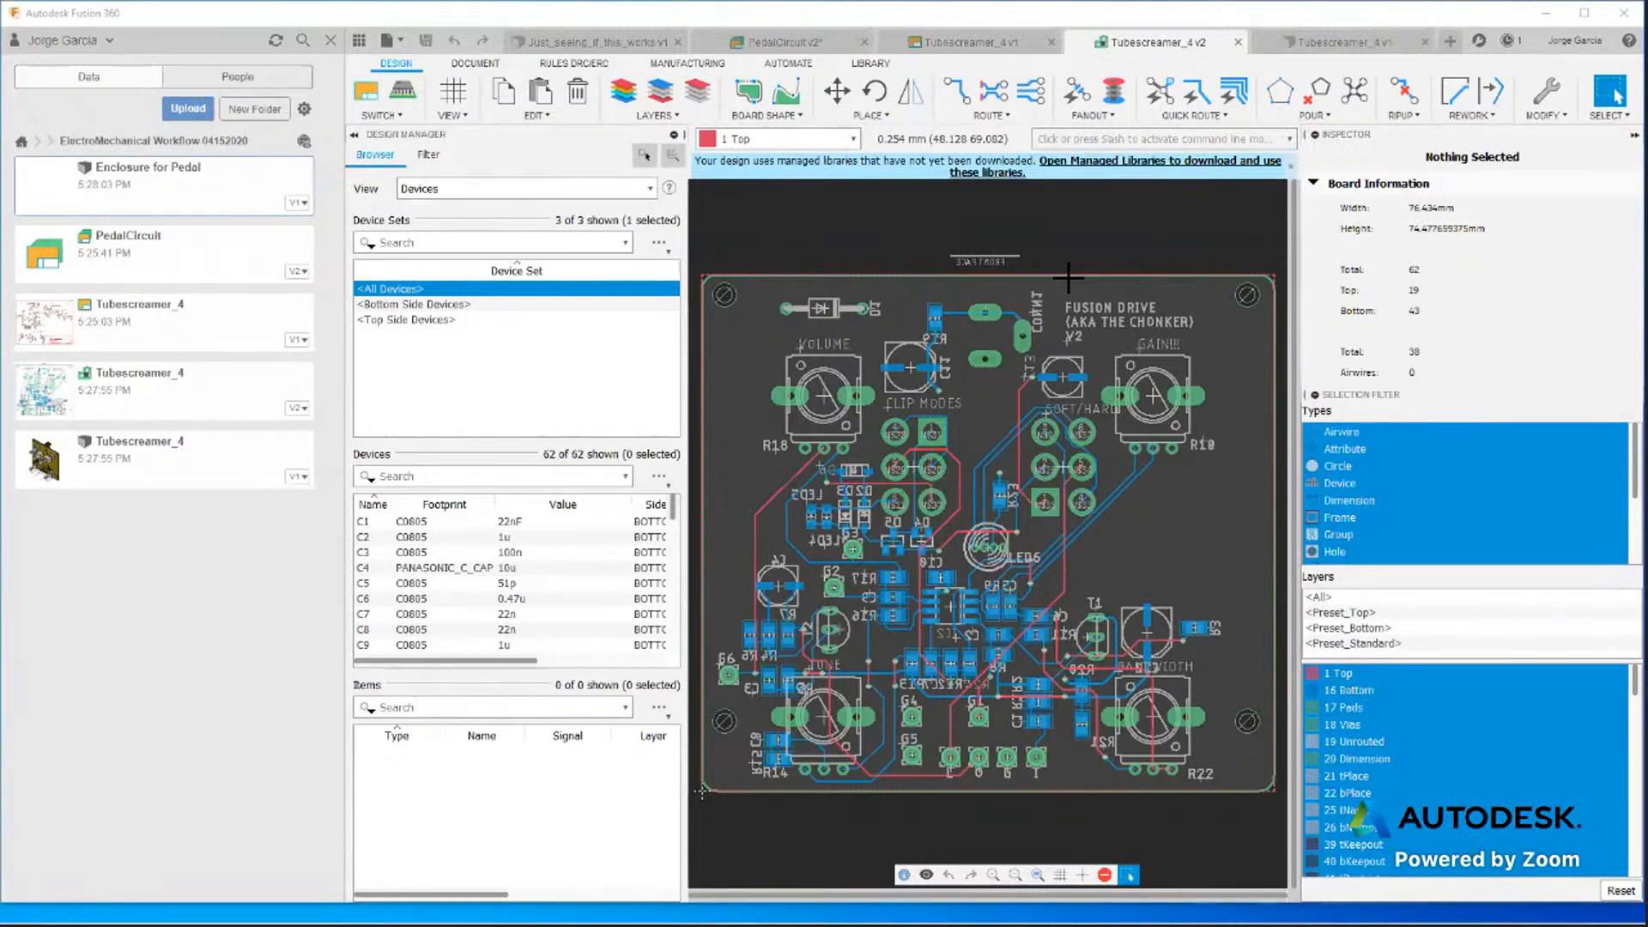
Switch the Tubescreamer_4 board layout to its 3D PCB and examine the components on the front, back and side.
click(400, 89)
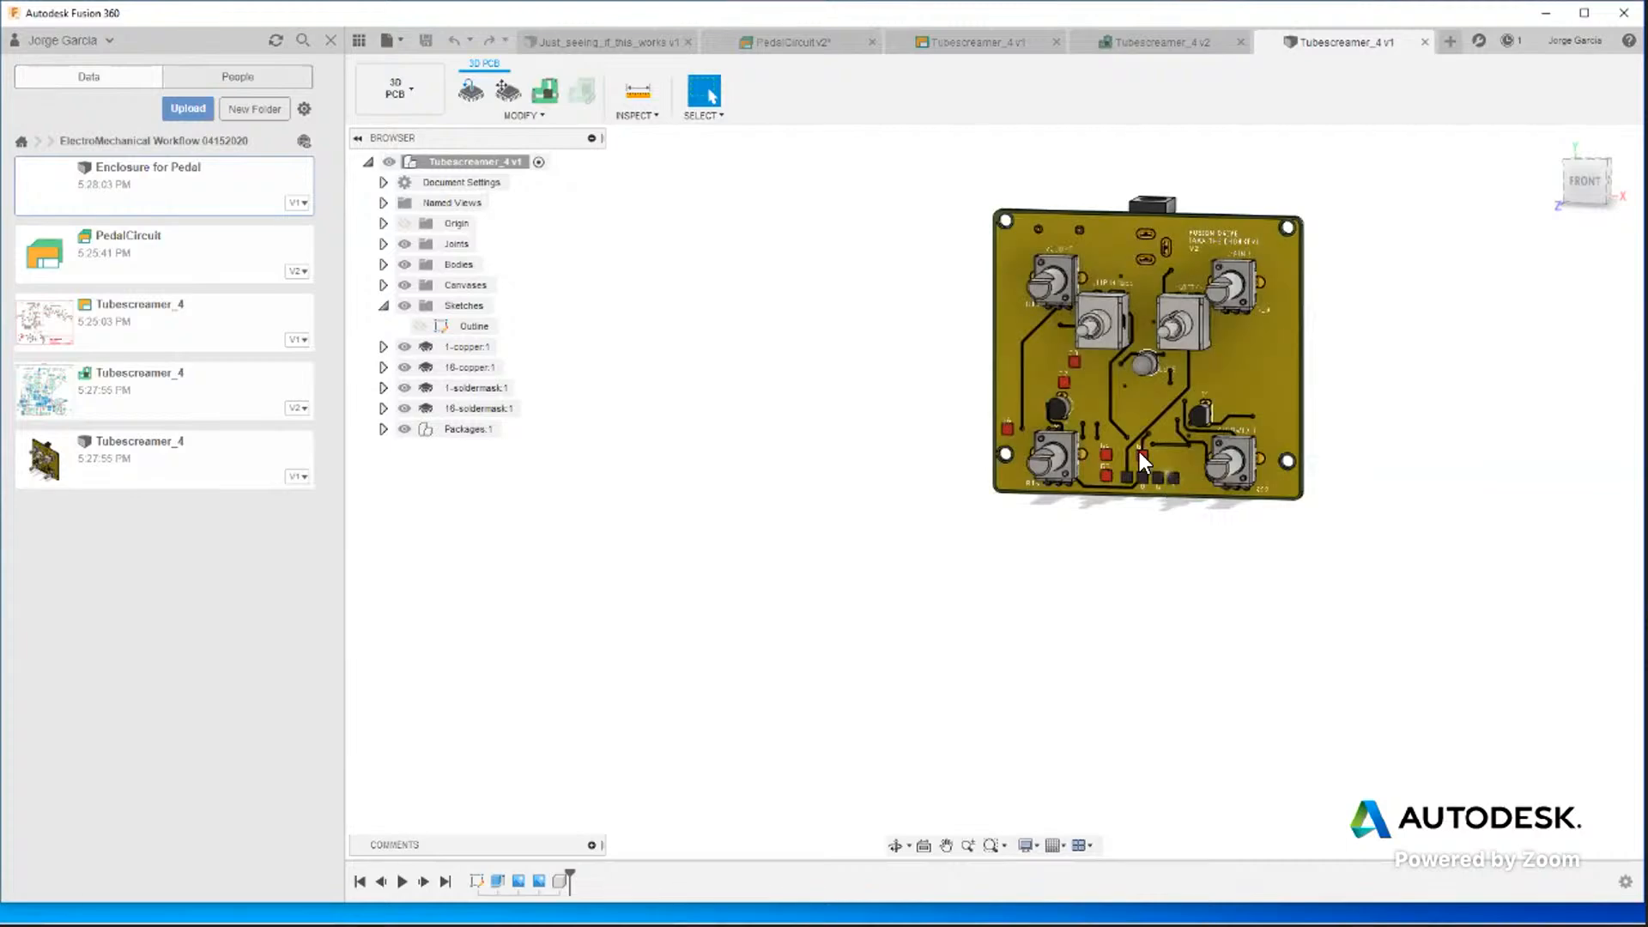
click(895, 845)
drag(1142, 414, 1048, 462)
key(Escape)
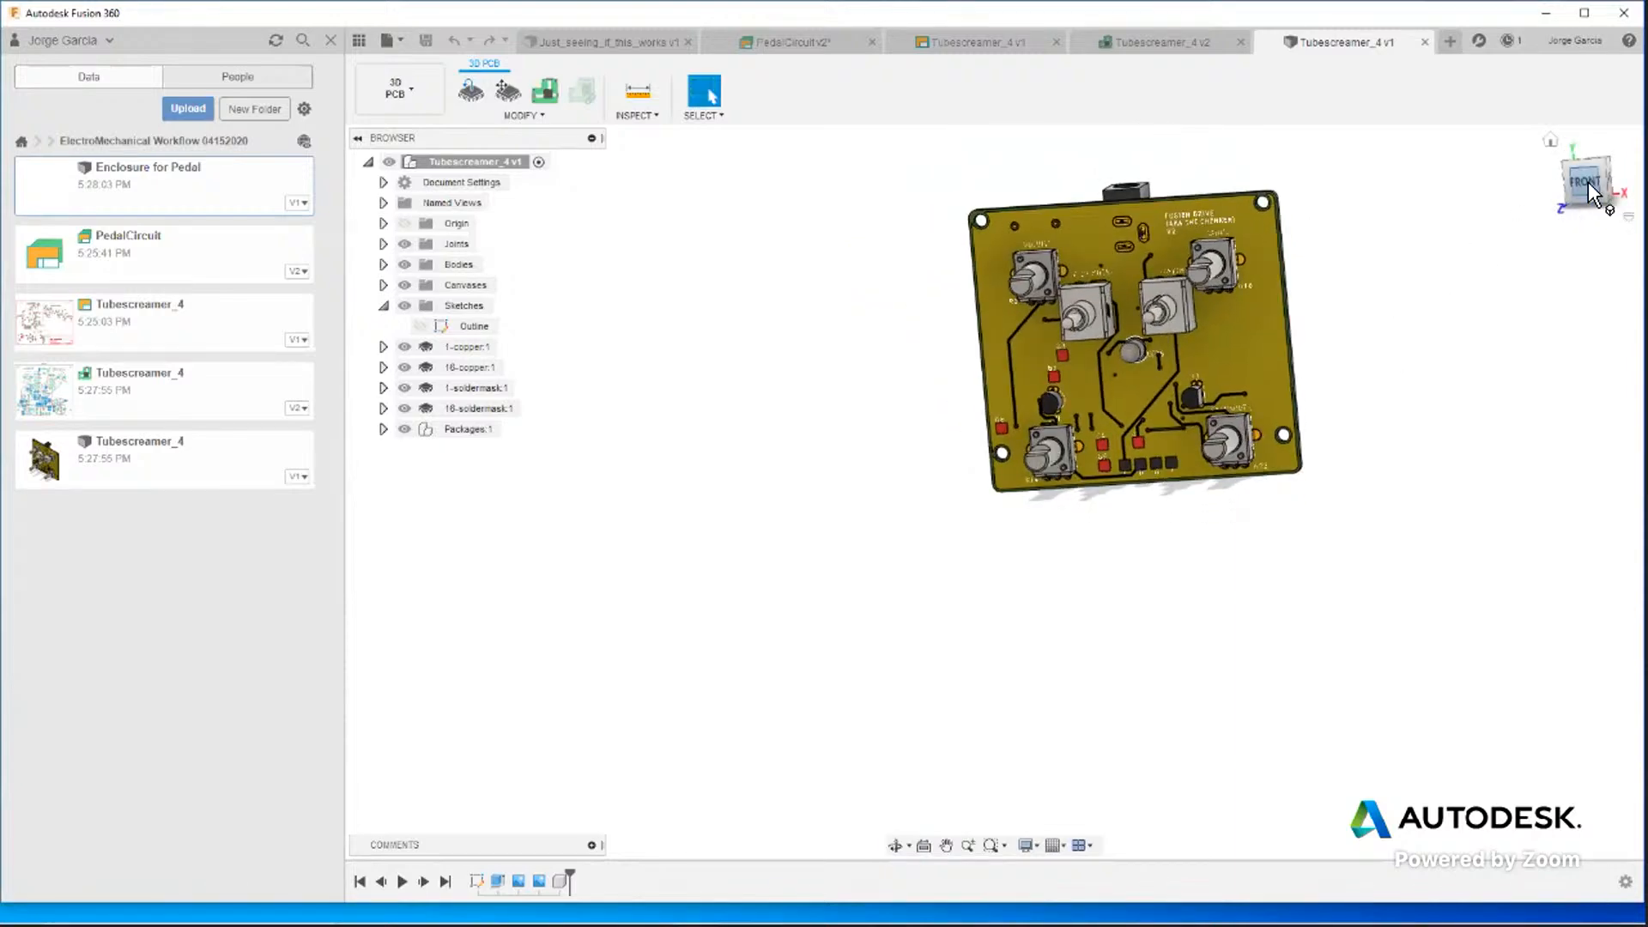
mouse_move(1587, 184)
mouse_down()
mouse_move(1434, 197)
mouse_move(1452, 156)
mouse_up()
scroll(860, 356, up, 2)
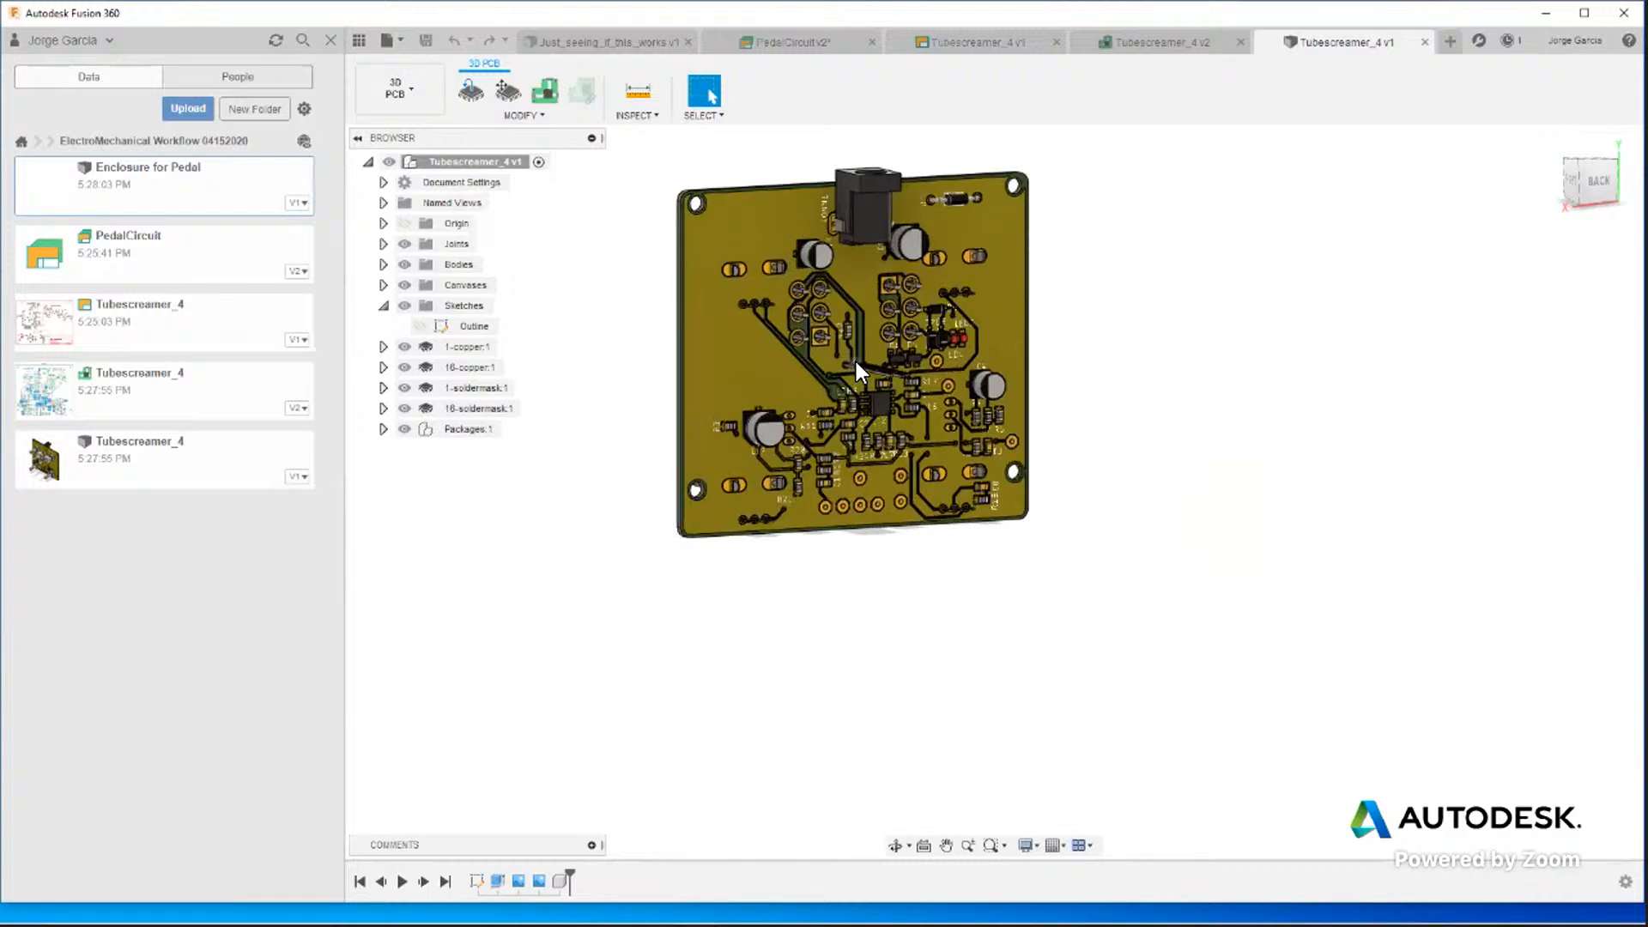
scroll(857, 362, up, 3)
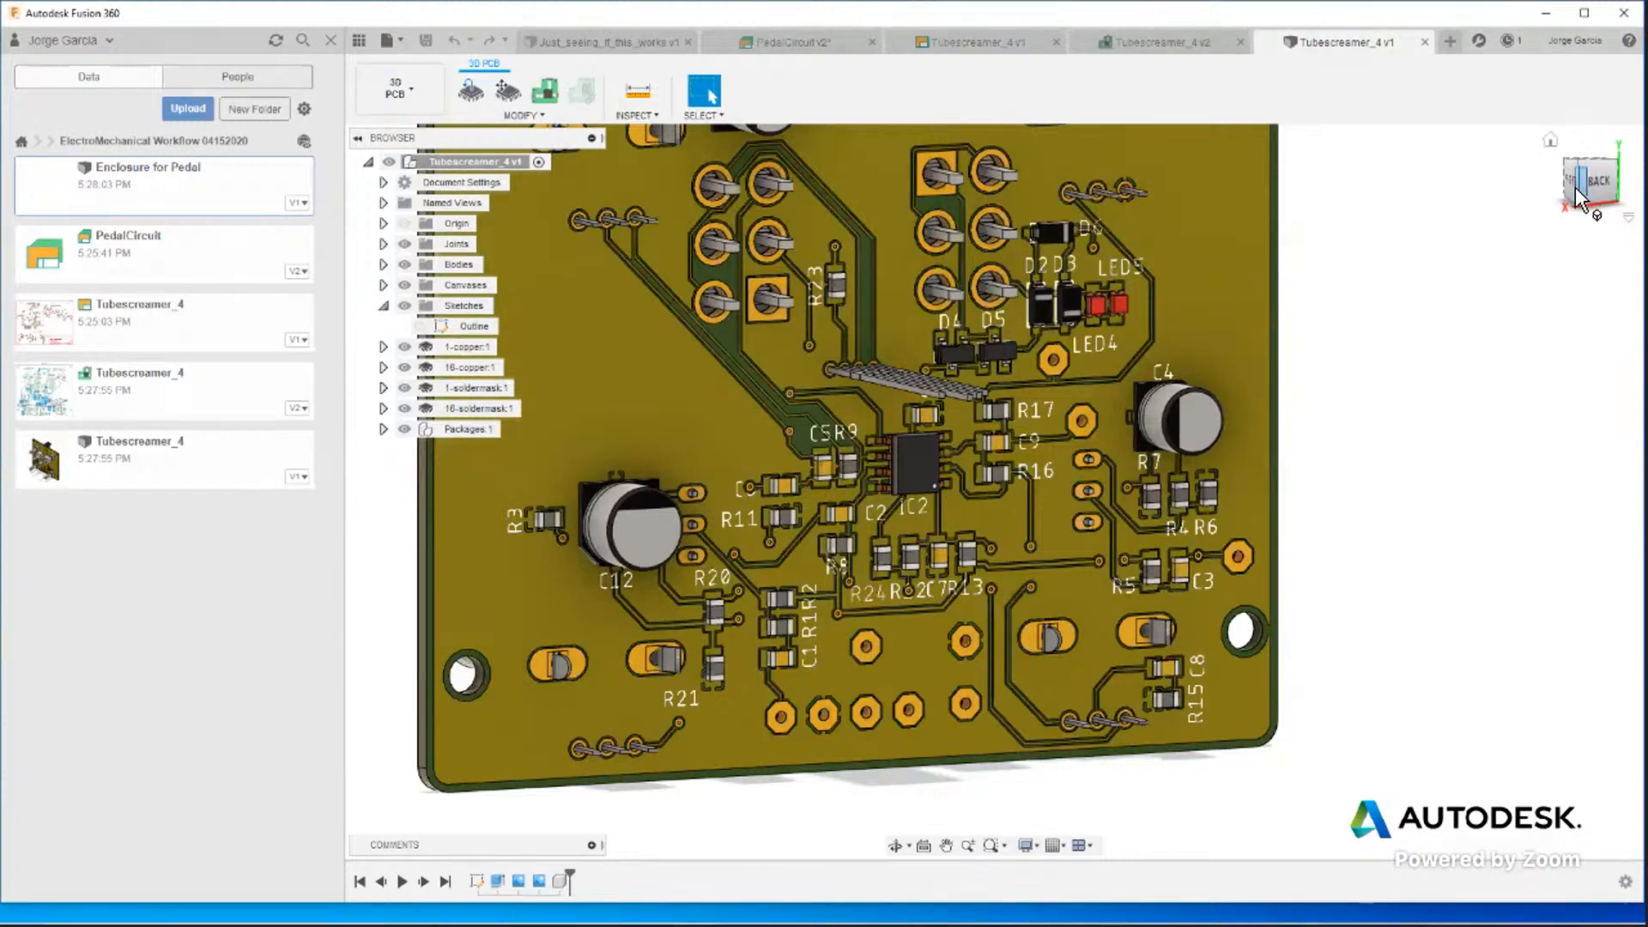
shift+middle_drag(618, 322, 877, 376)
scroll(938, 388, down, 5)
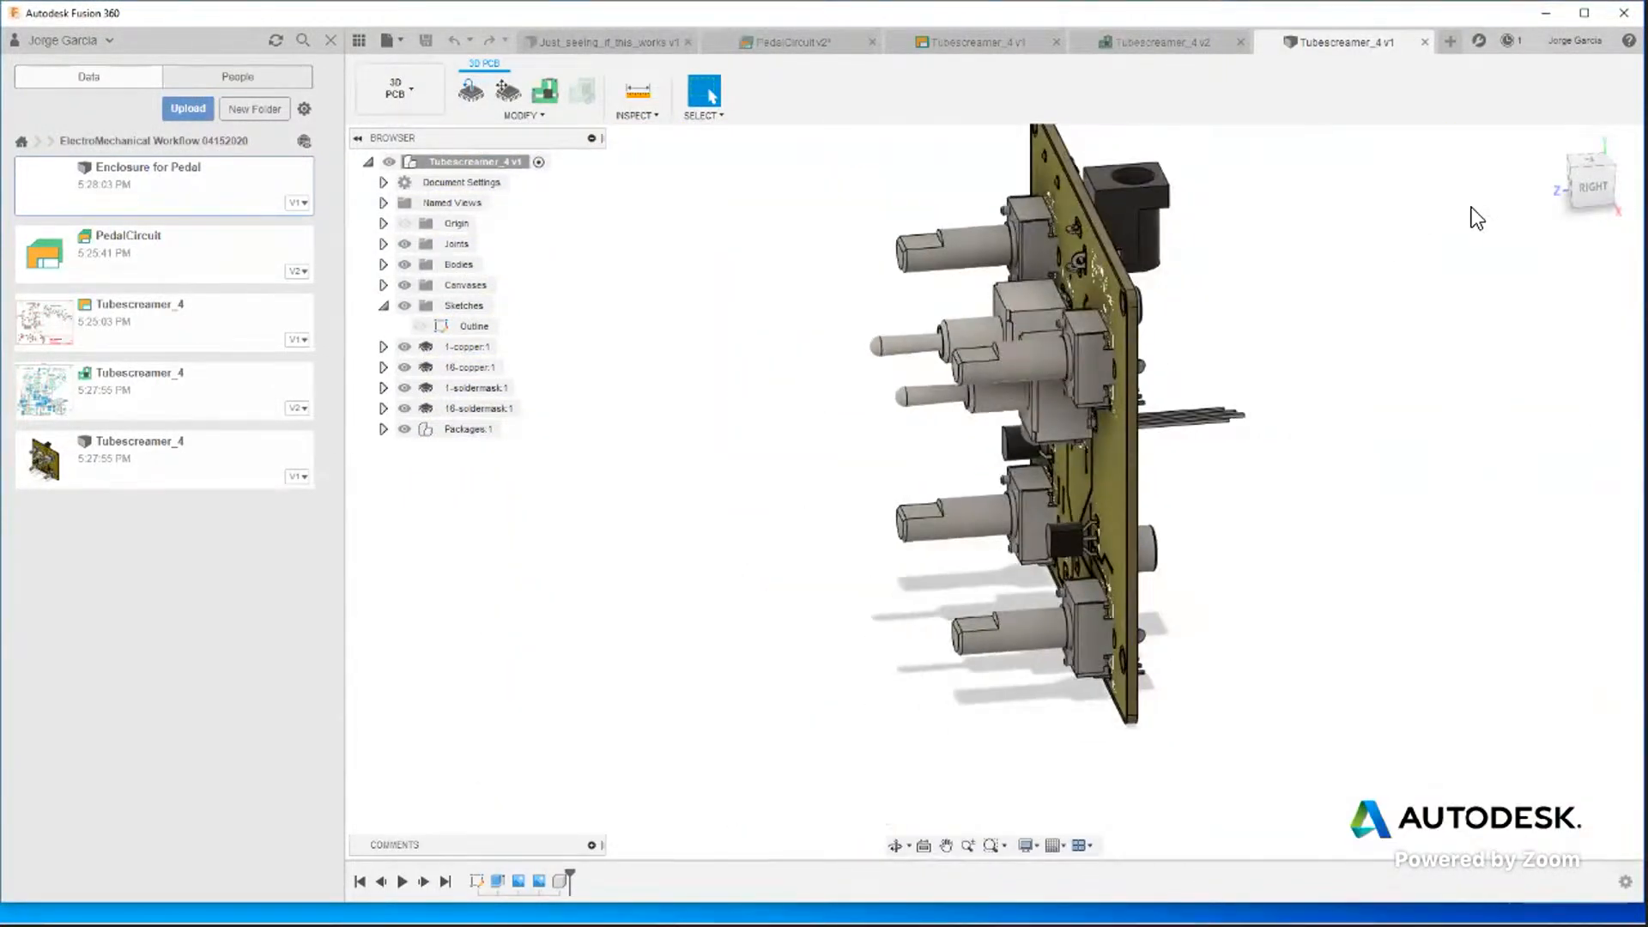
shift+middle_drag(1573, 196, 1495, 221)
drag(1490, 209, 1489, 219)
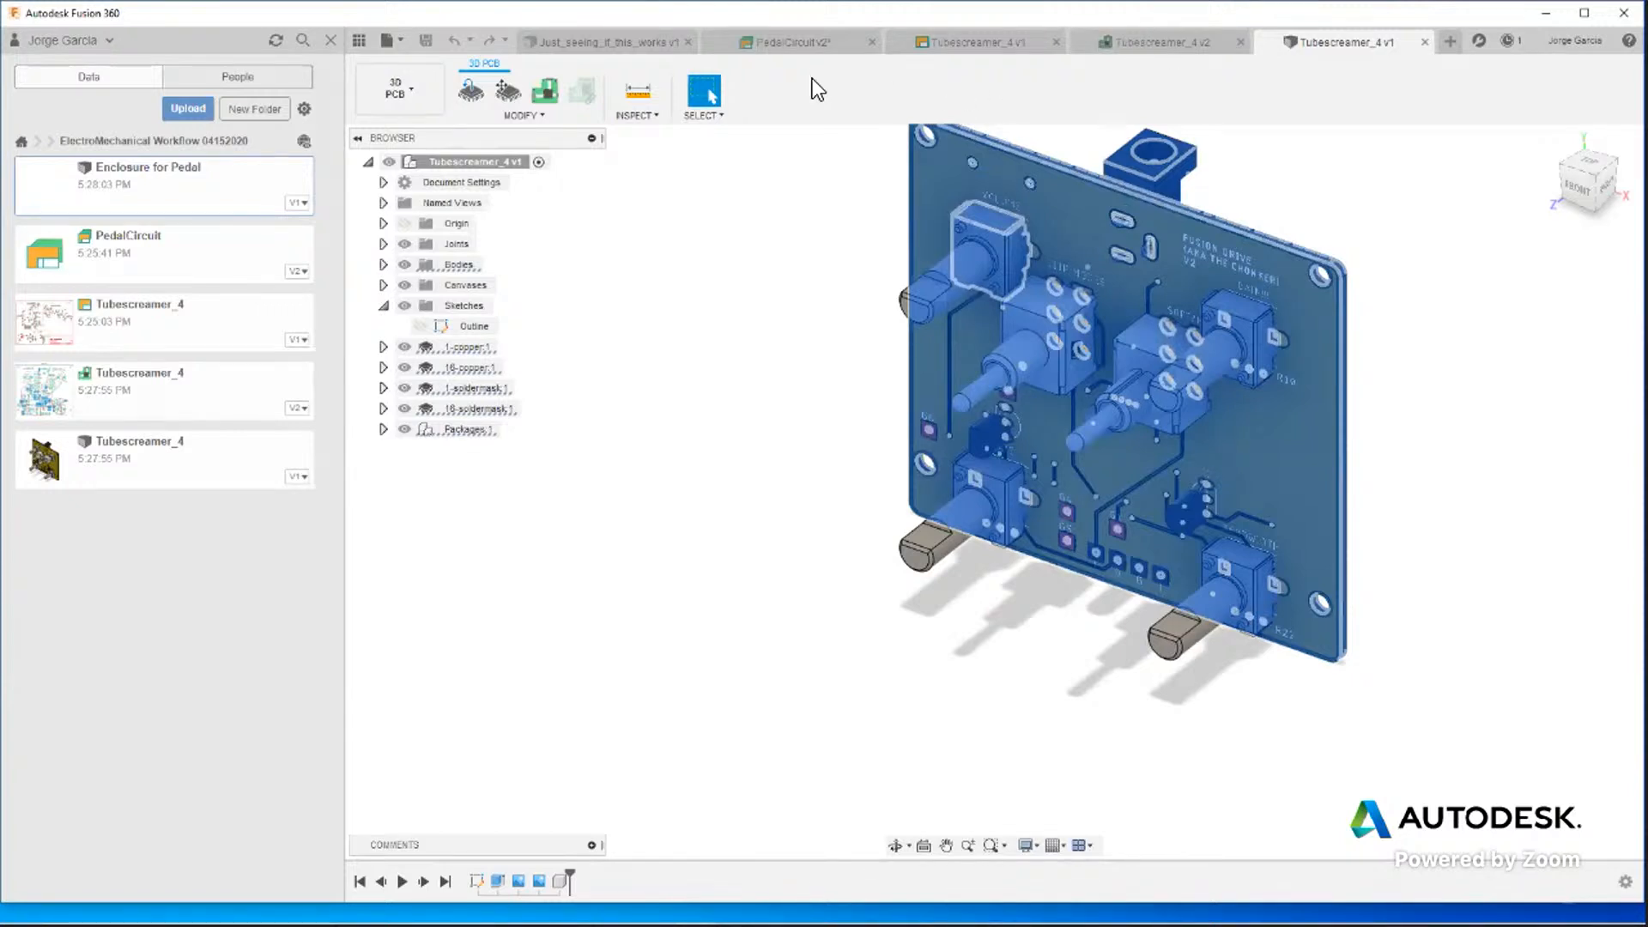
Create a new design and save it as EnclosureTest in the ElectroMechanical Workflow 04152020 folder.
click(393, 40)
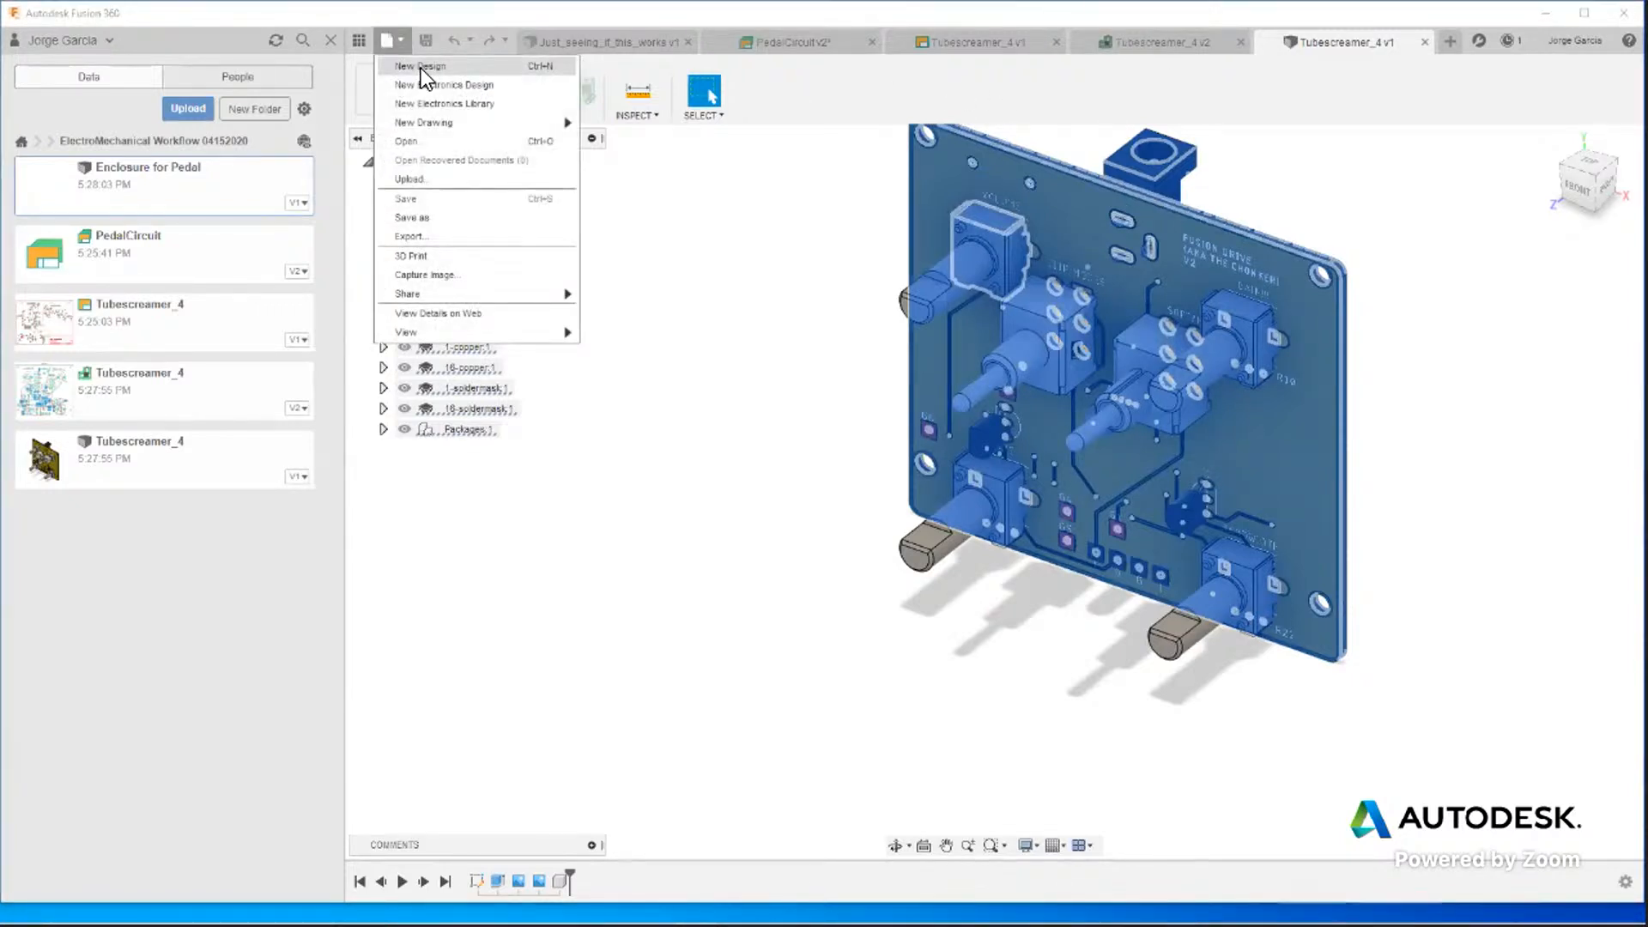
click(421, 67)
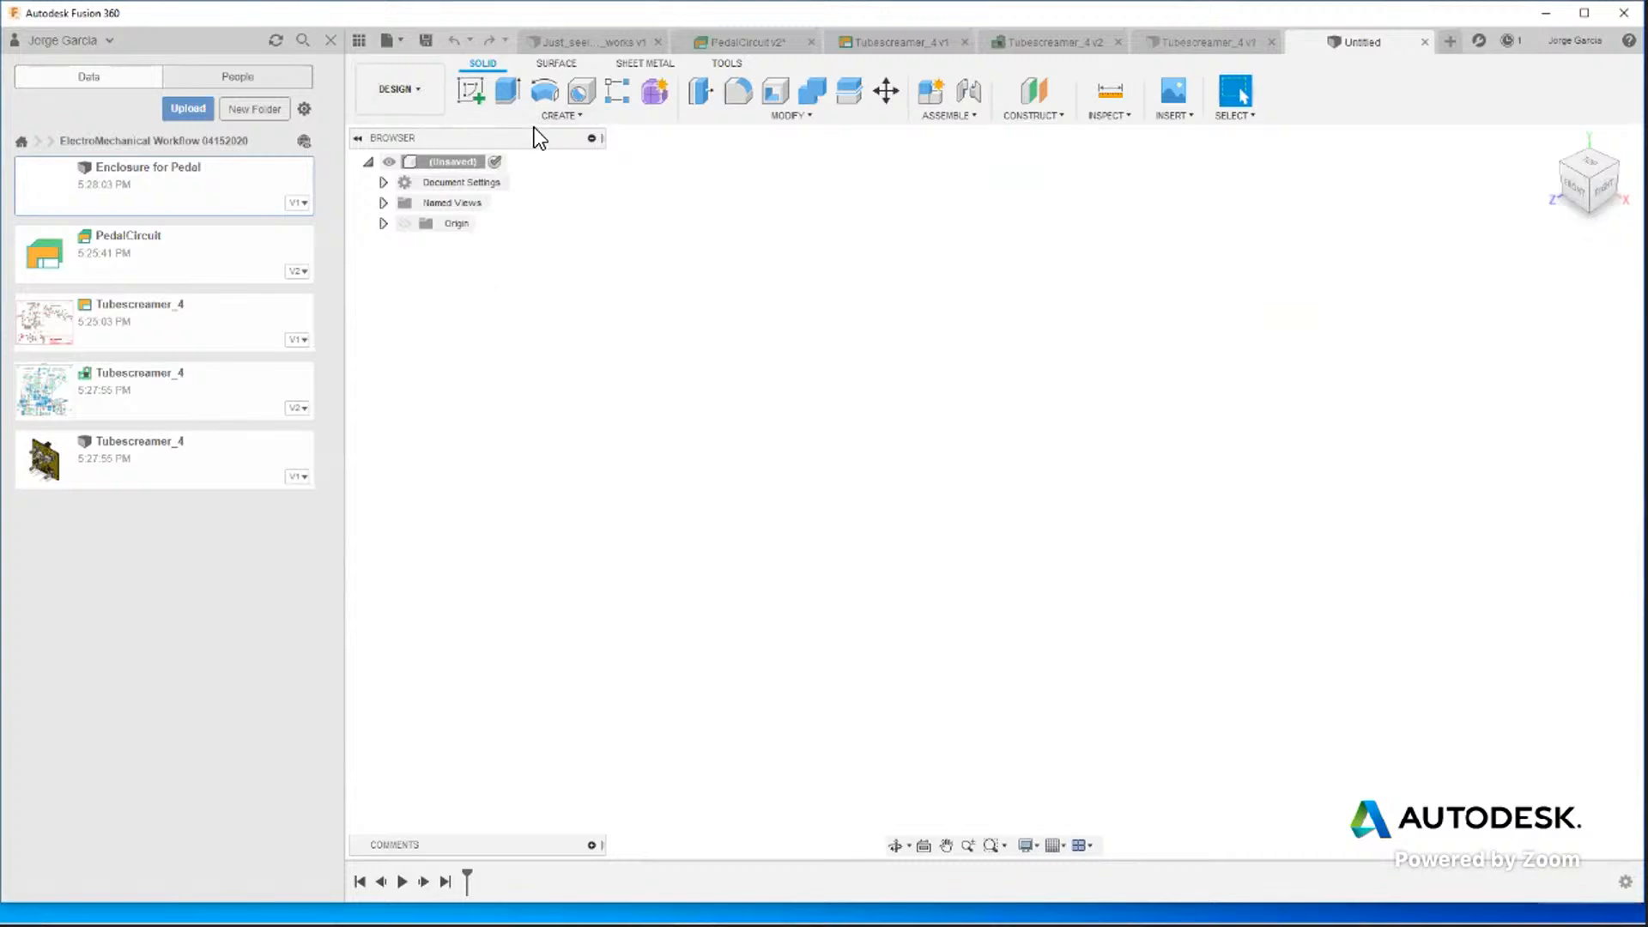
click(425, 40)
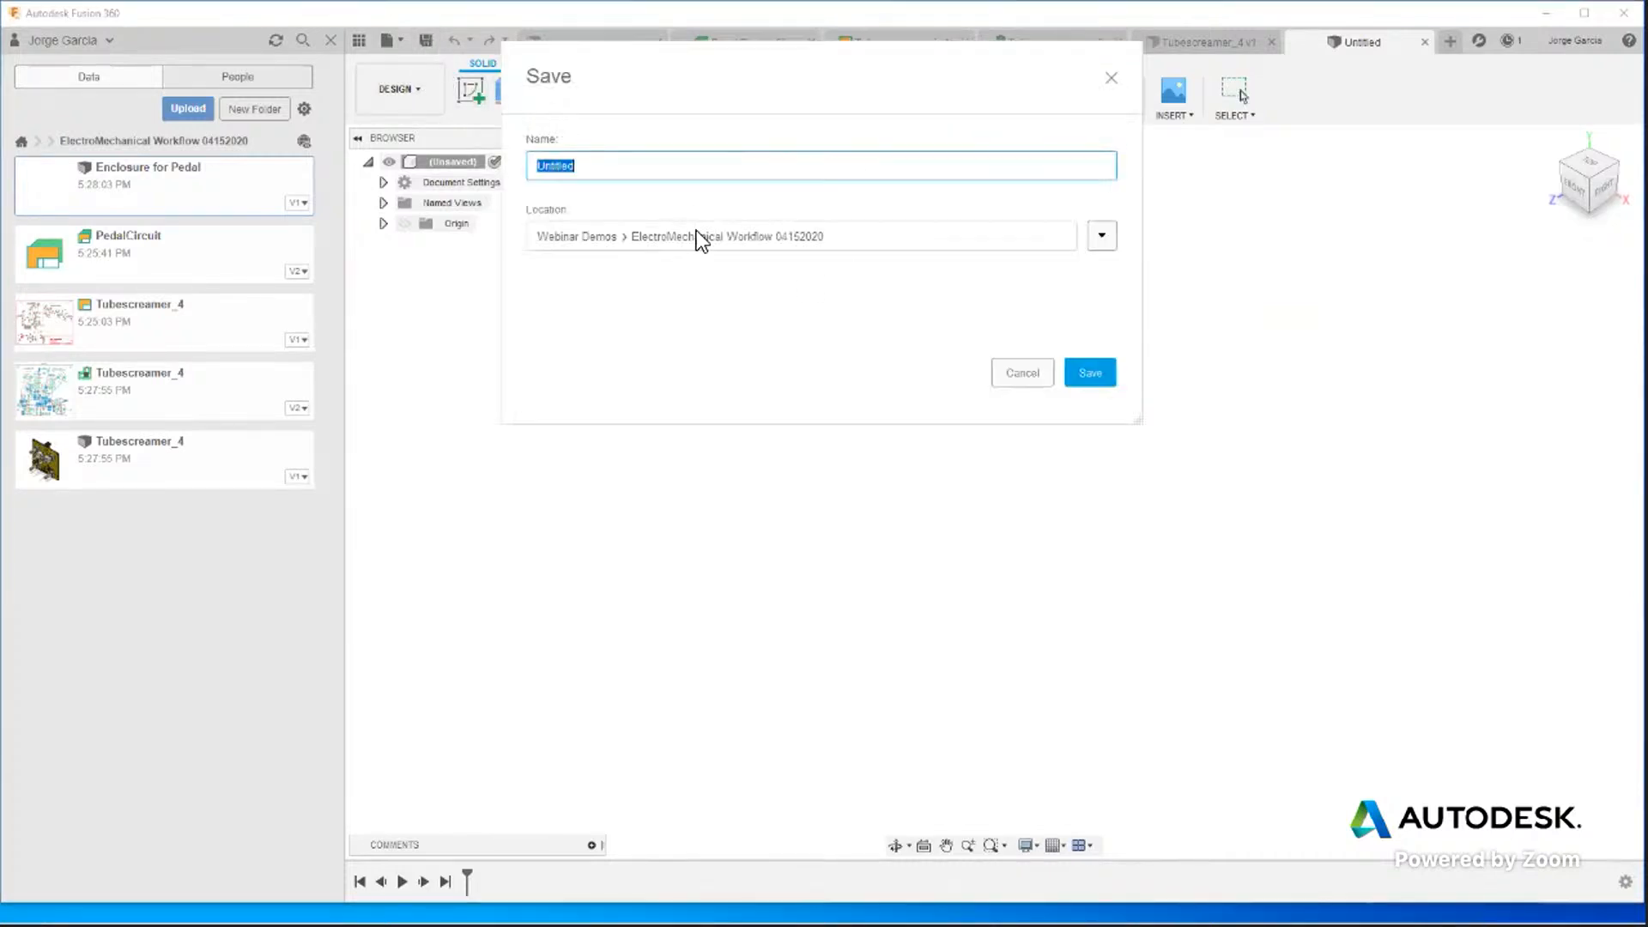
click(643, 175)
key(BackSpace)
key(BackSpace)
key(BackSpace)
key(BackSpace)
key(BackSpace)
key(BackSpace)
key(BackSpace)
key(BackSpace)
text(EnclosureTest)
click(1087, 370)
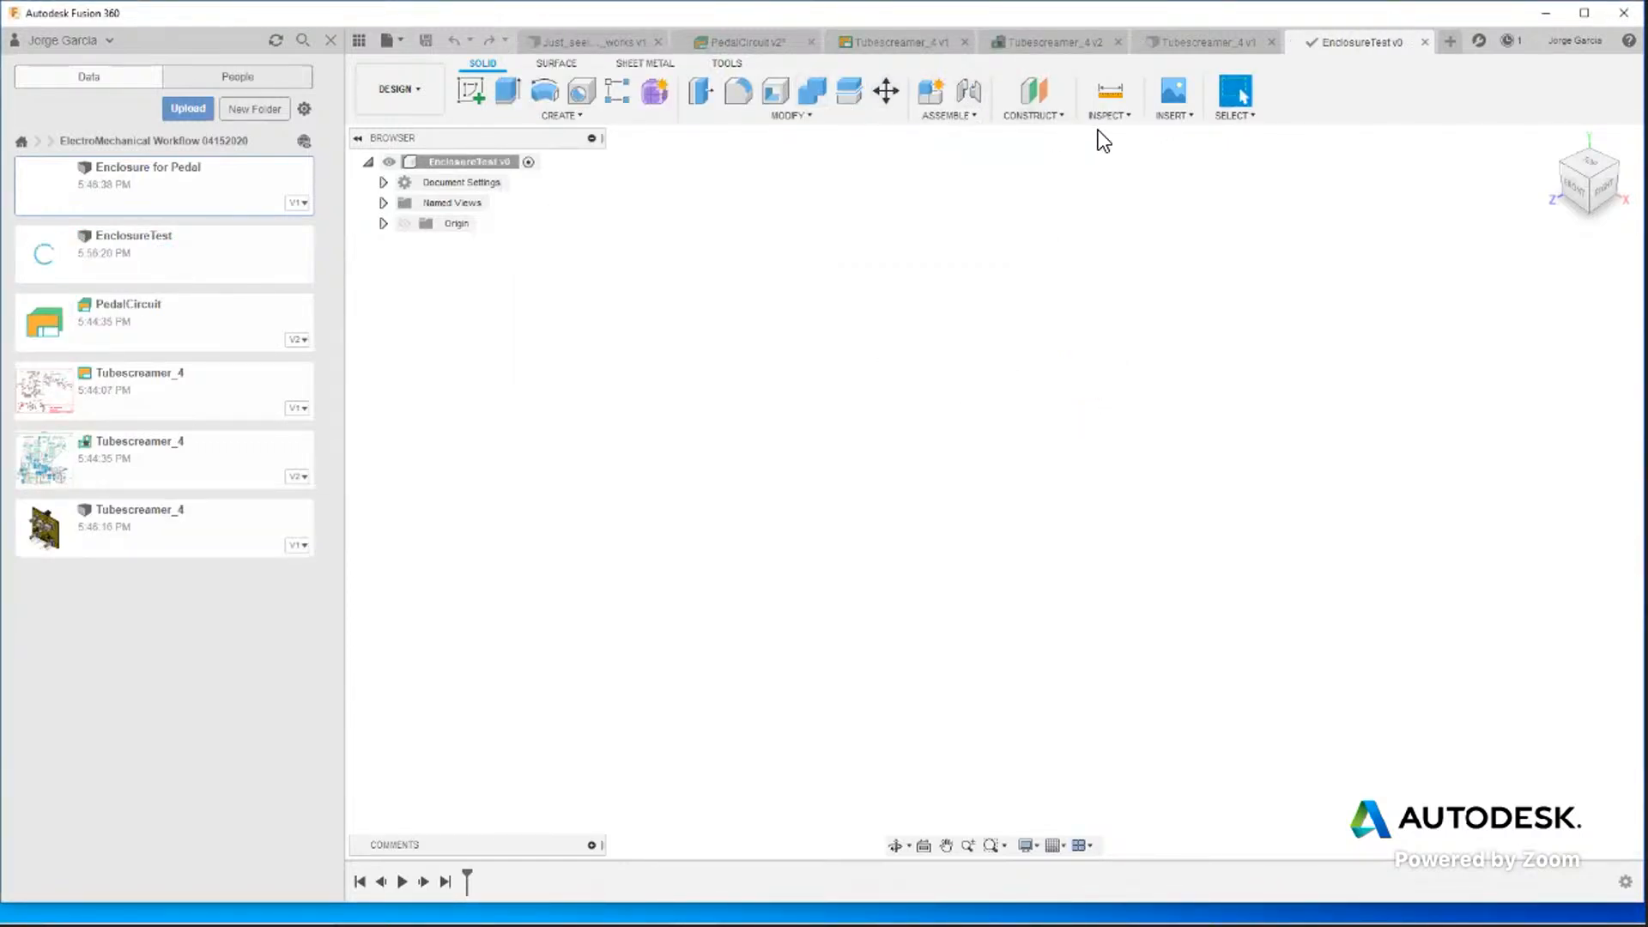
Derive only the Outline sketch from the Tubescreamer_4 3D PCB into EnclosureTest, clearing the preselected bodies.
click(1178, 115)
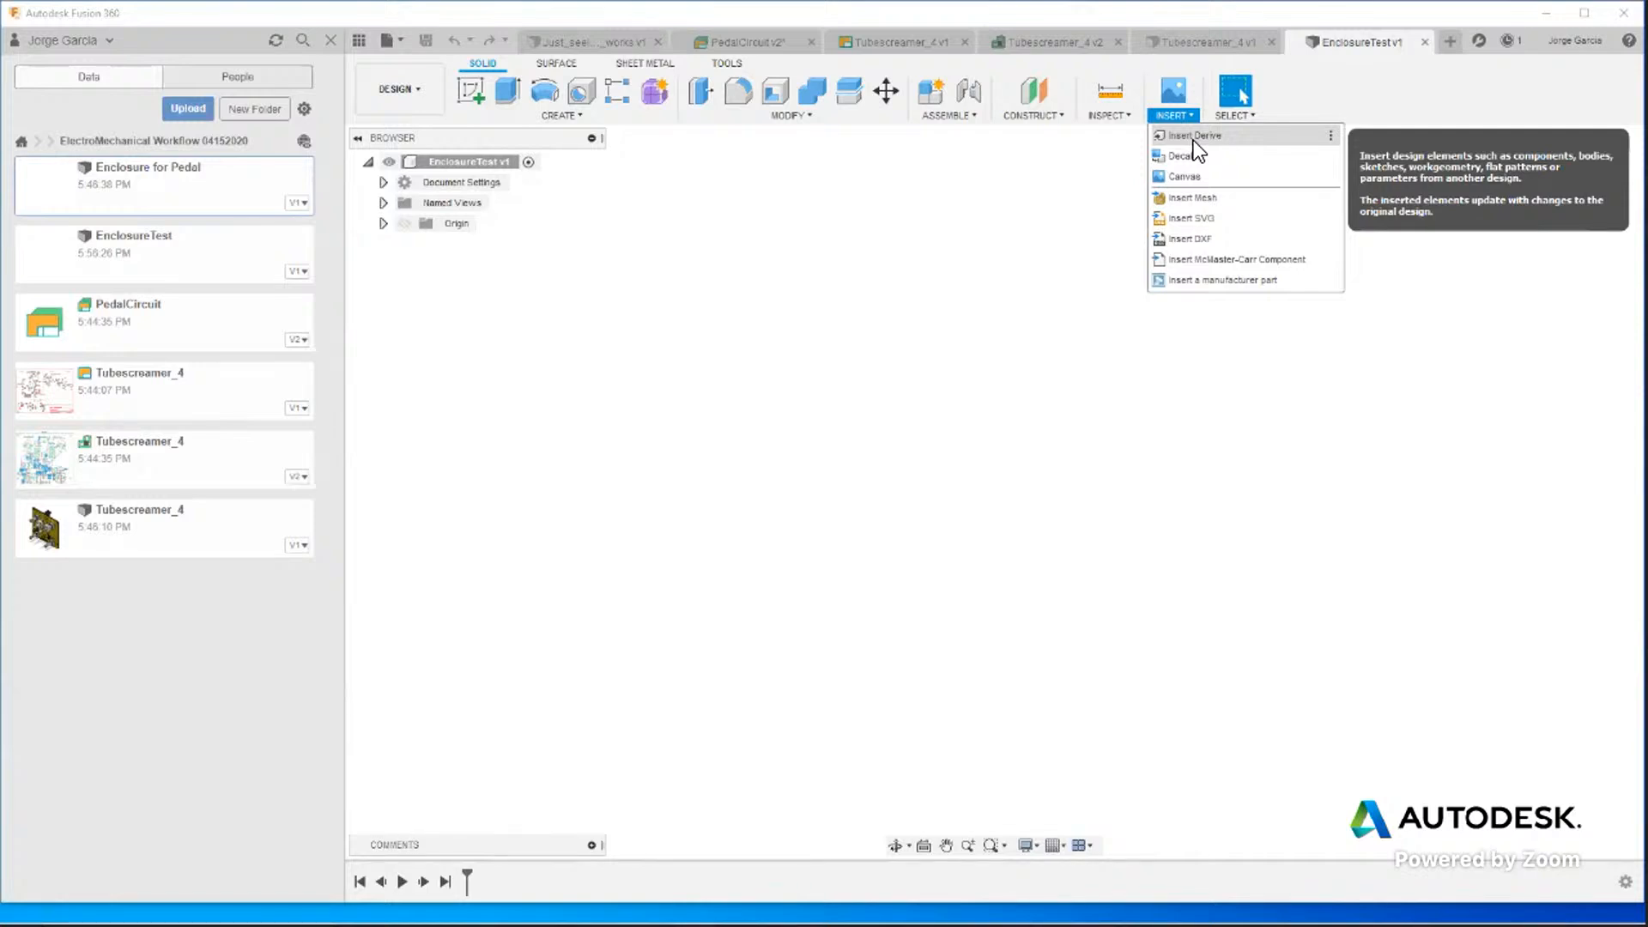
click(1193, 141)
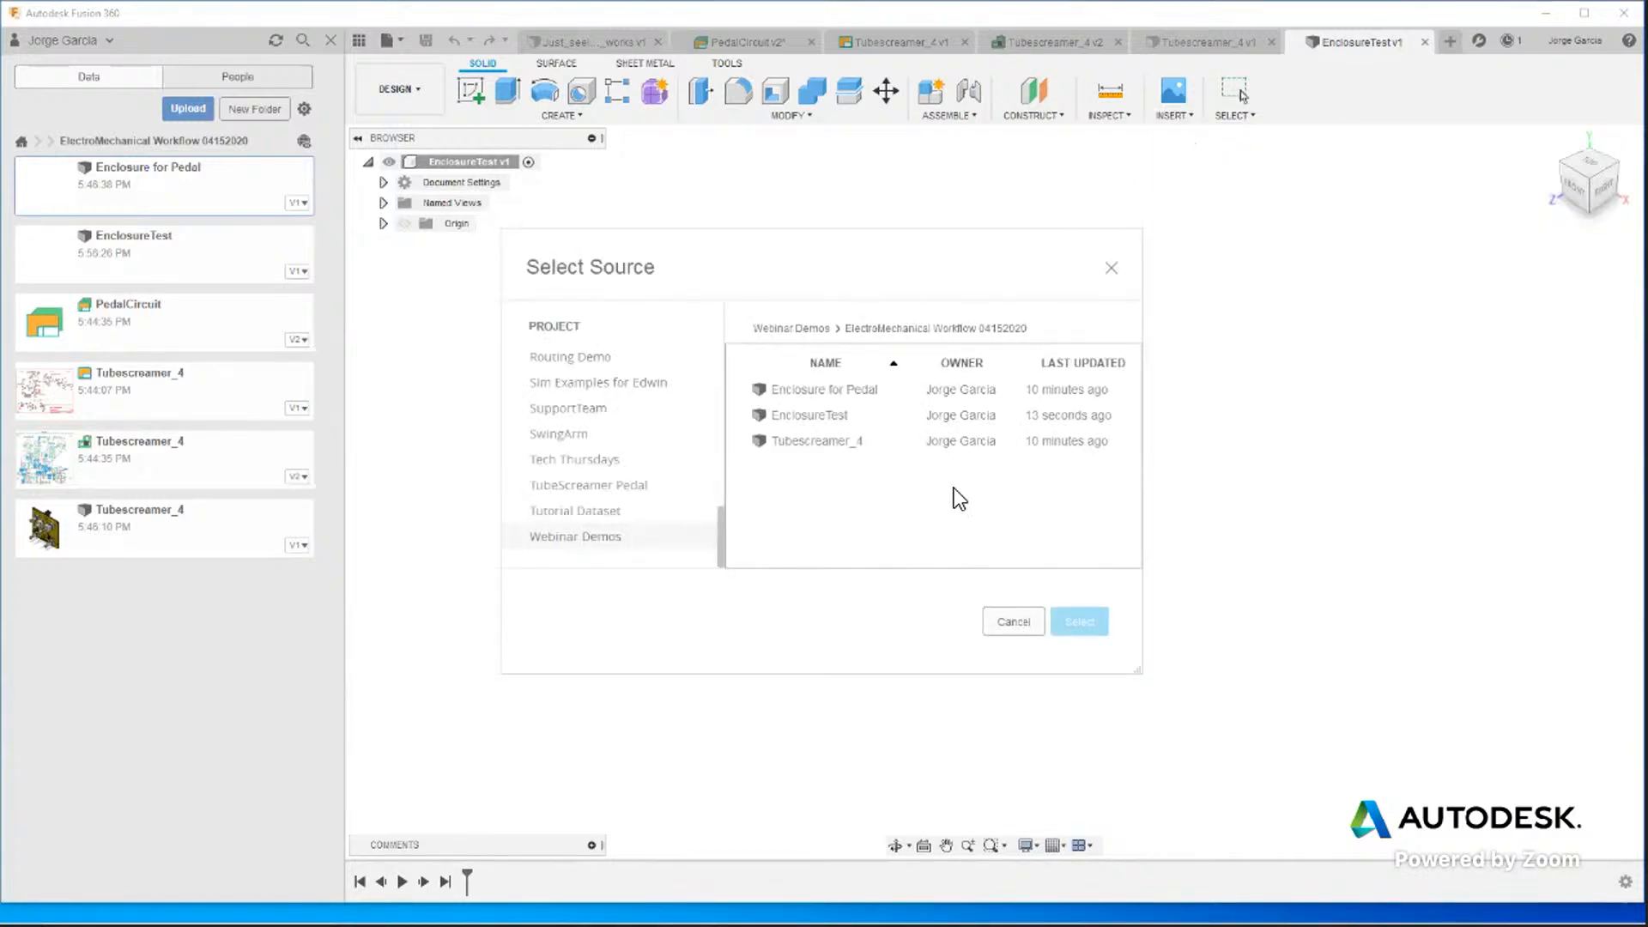
click(837, 438)
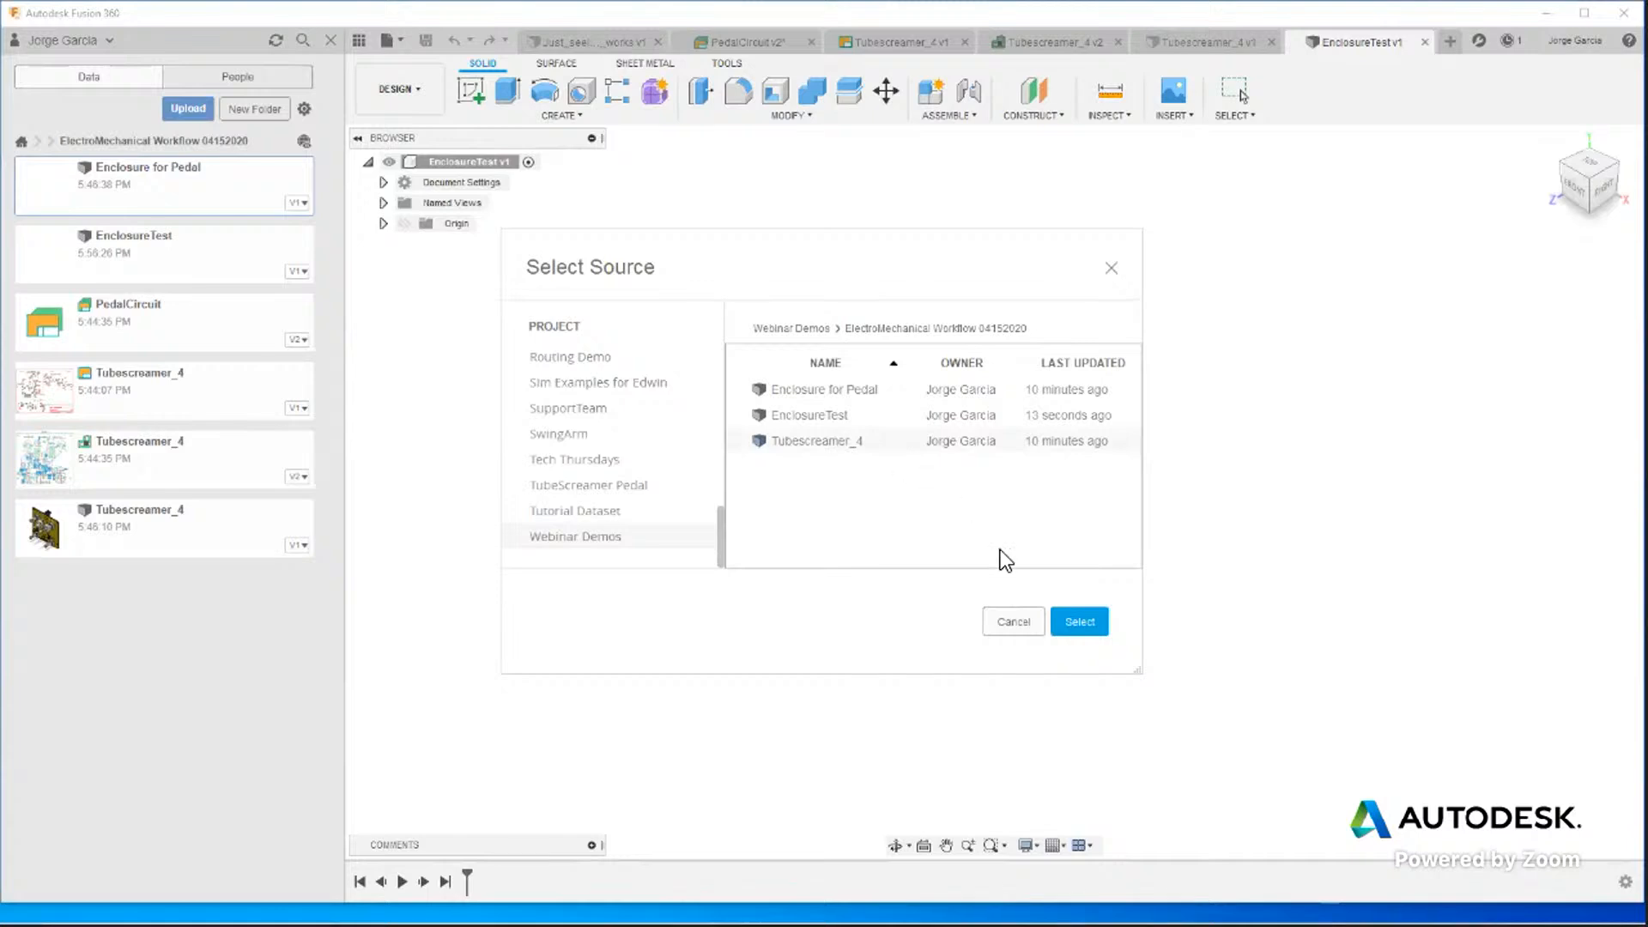
click(1085, 625)
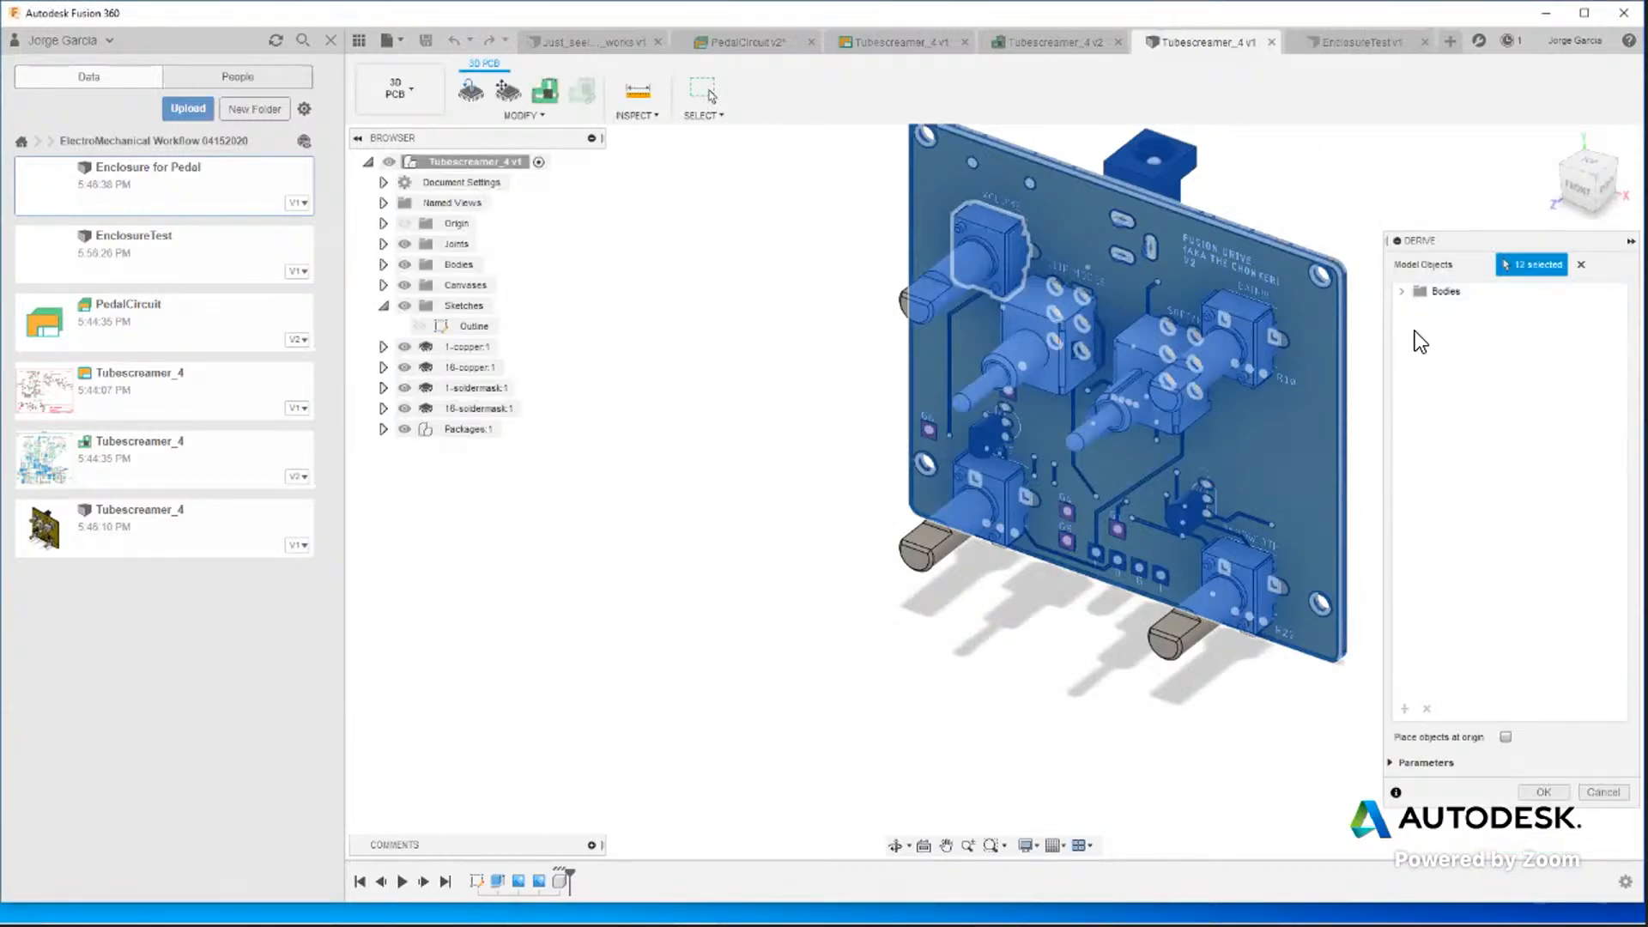
click(1579, 265)
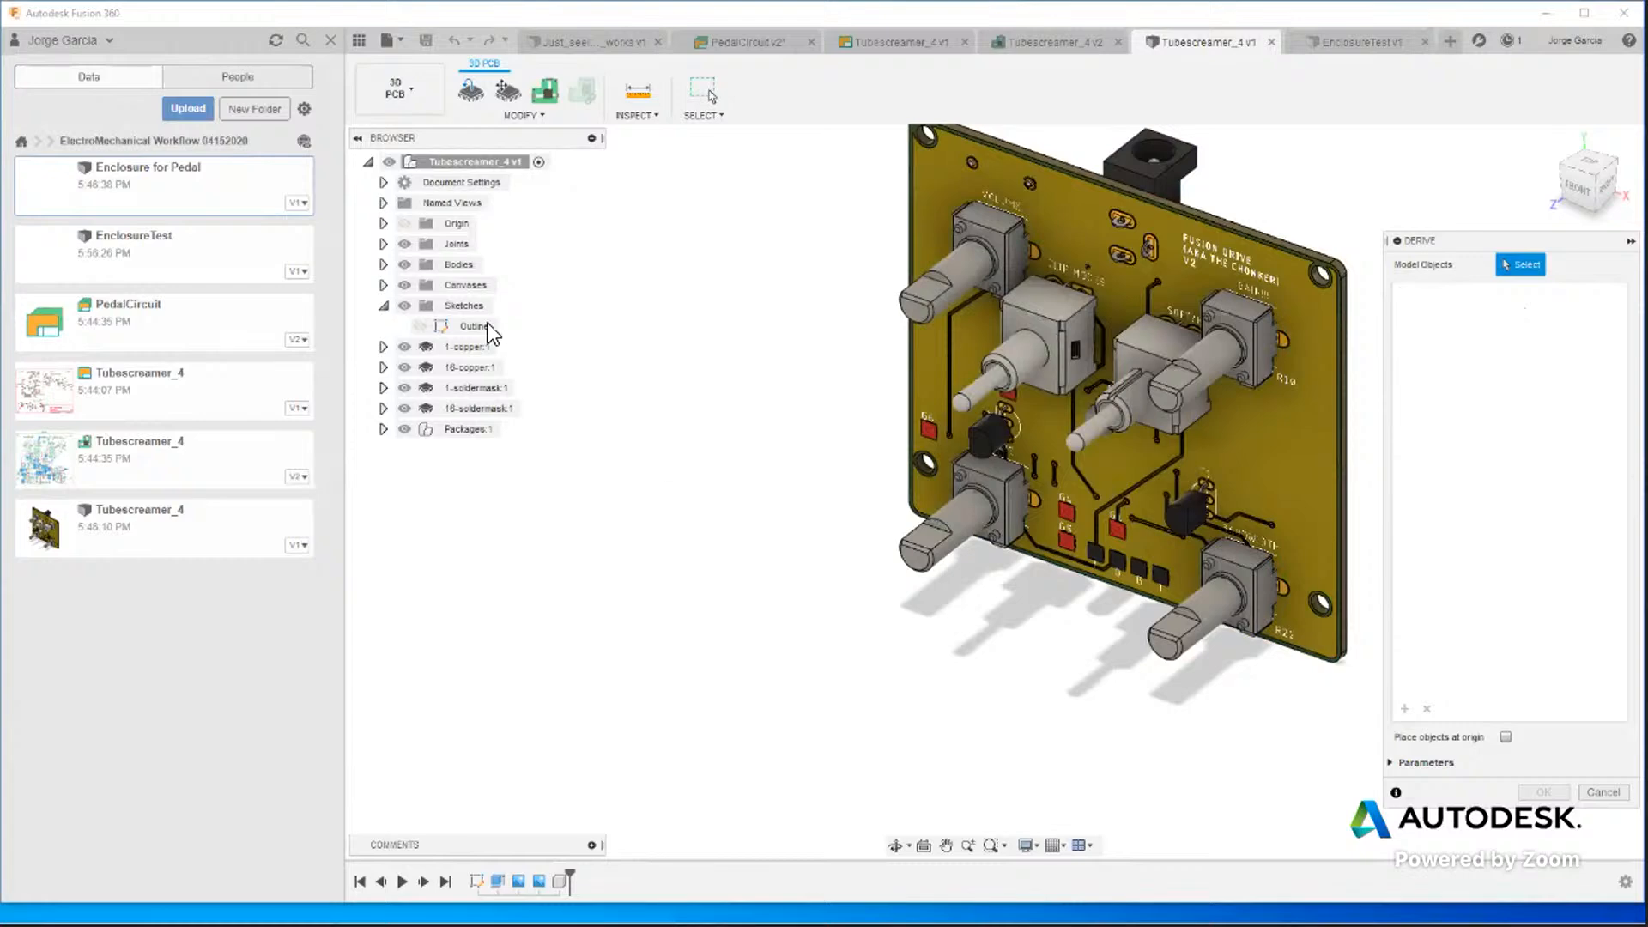
click(460, 322)
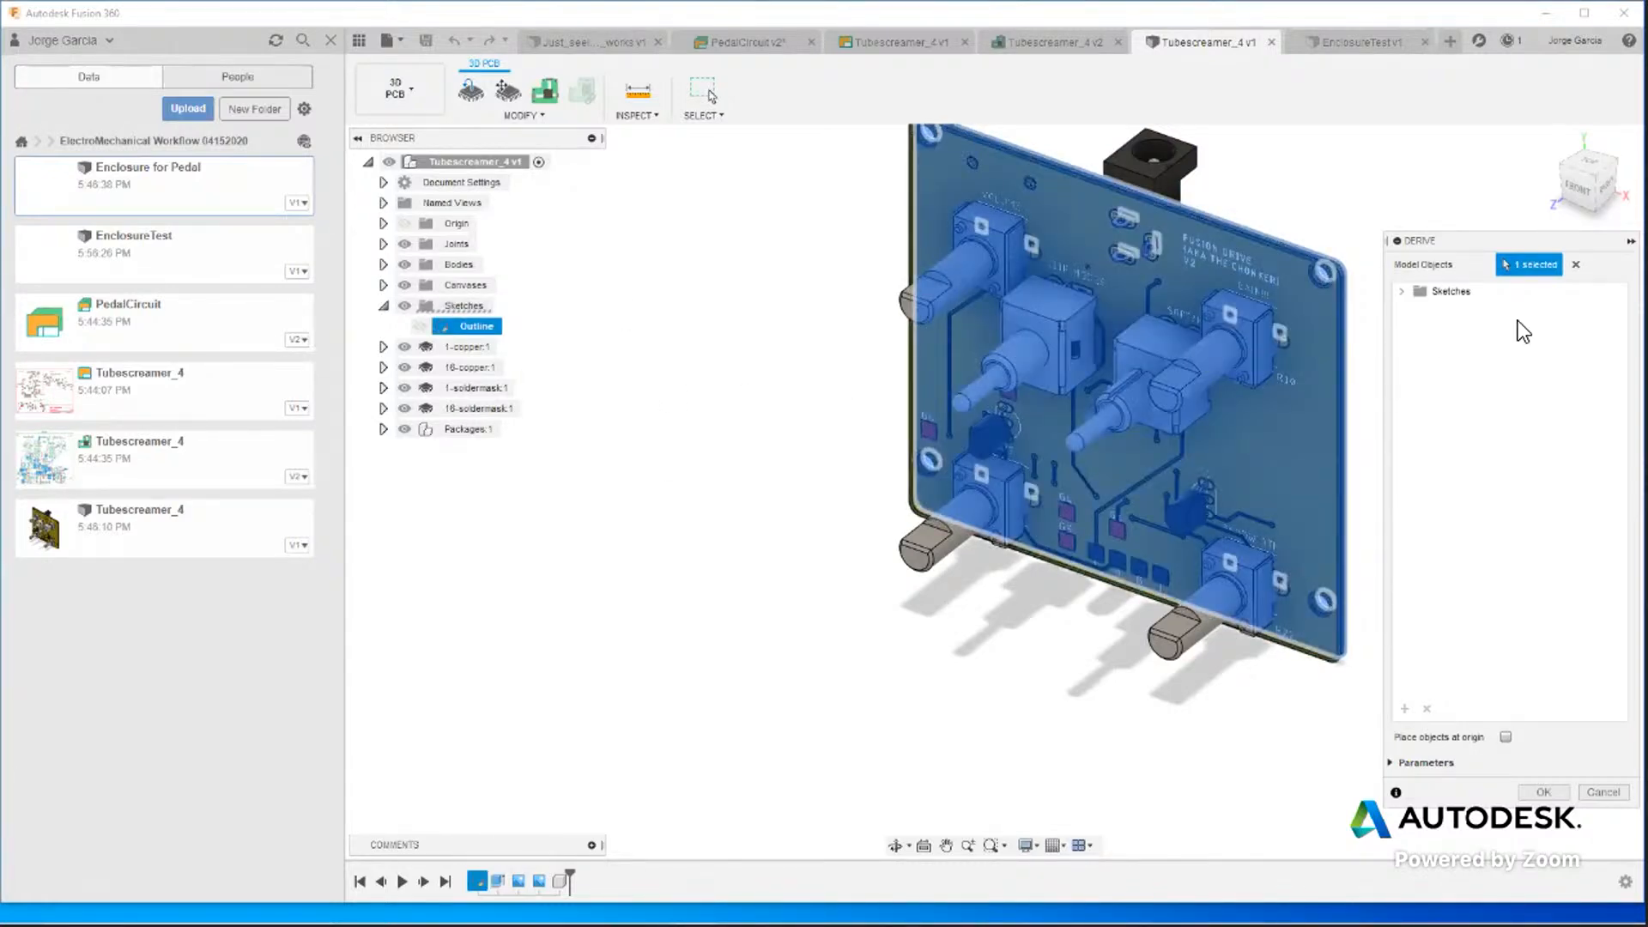
click(1401, 292)
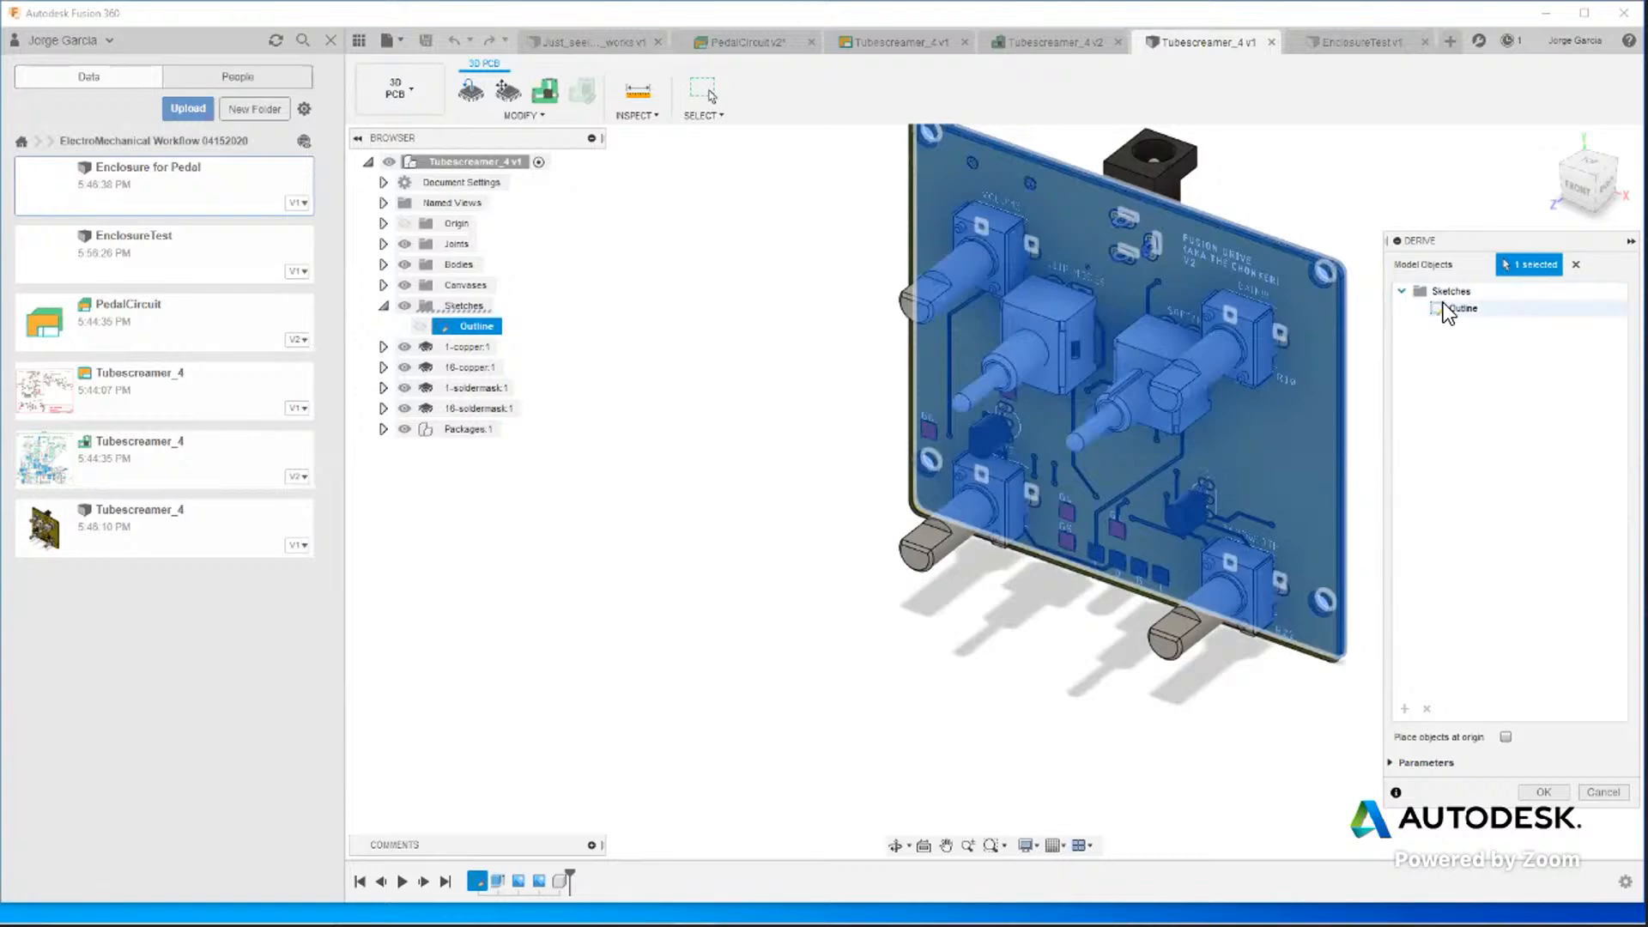
click(1460, 311)
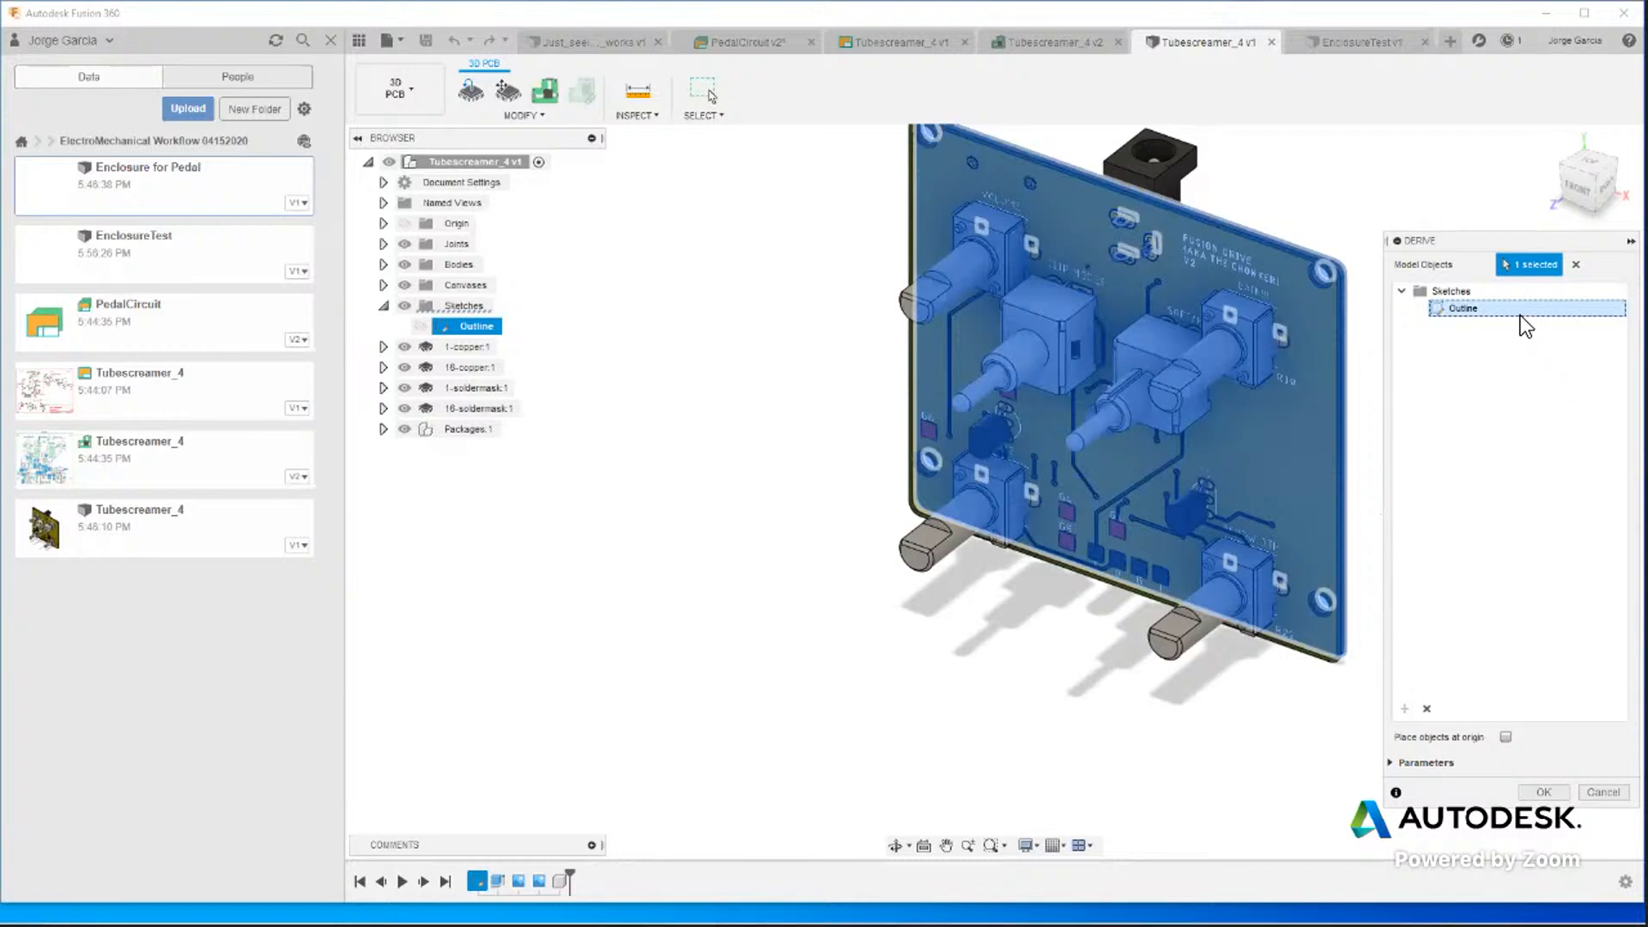
click(1543, 791)
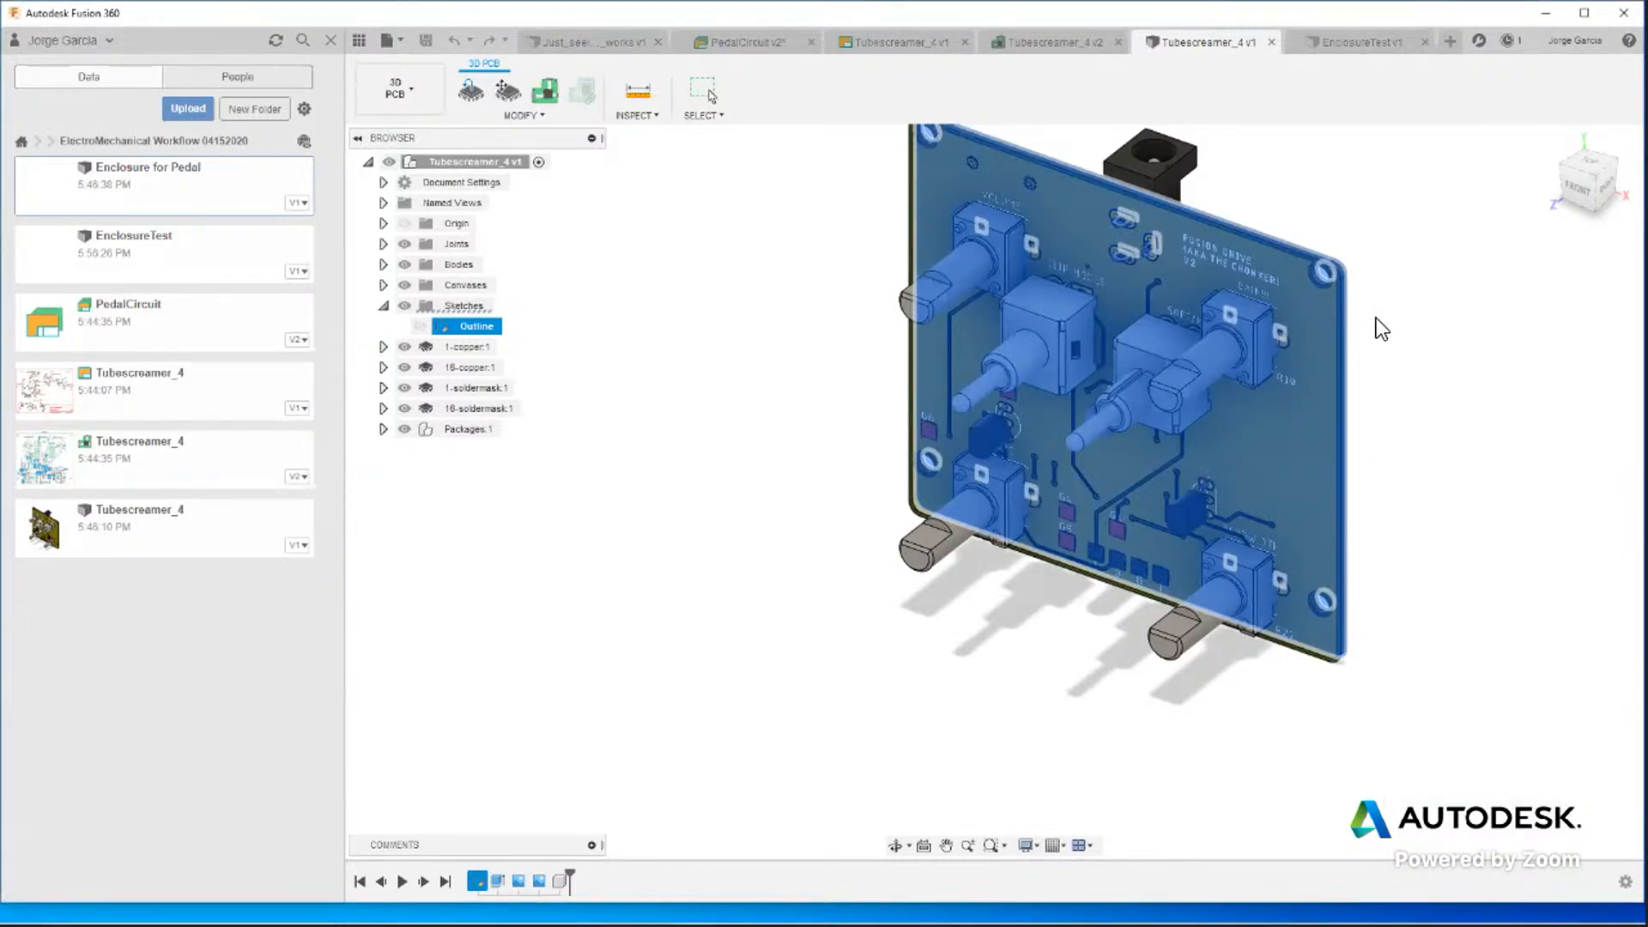
click(1351, 40)
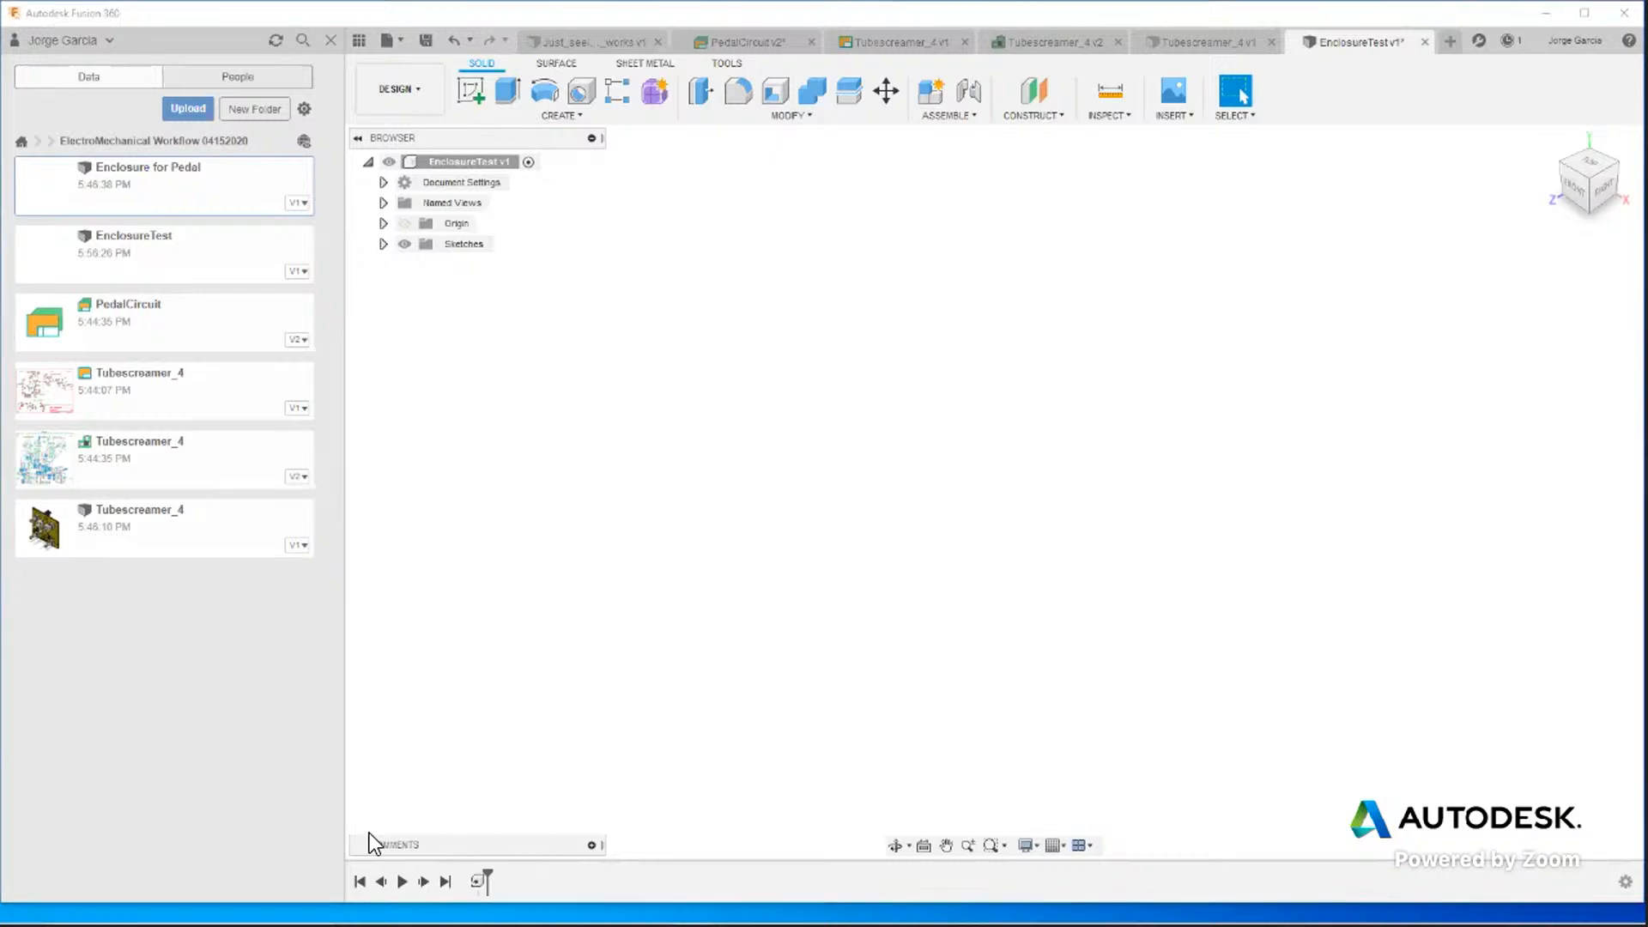
Expand the sketches of EnclosureTest and show the derived Outline sketch.
click(383, 245)
click(420, 264)
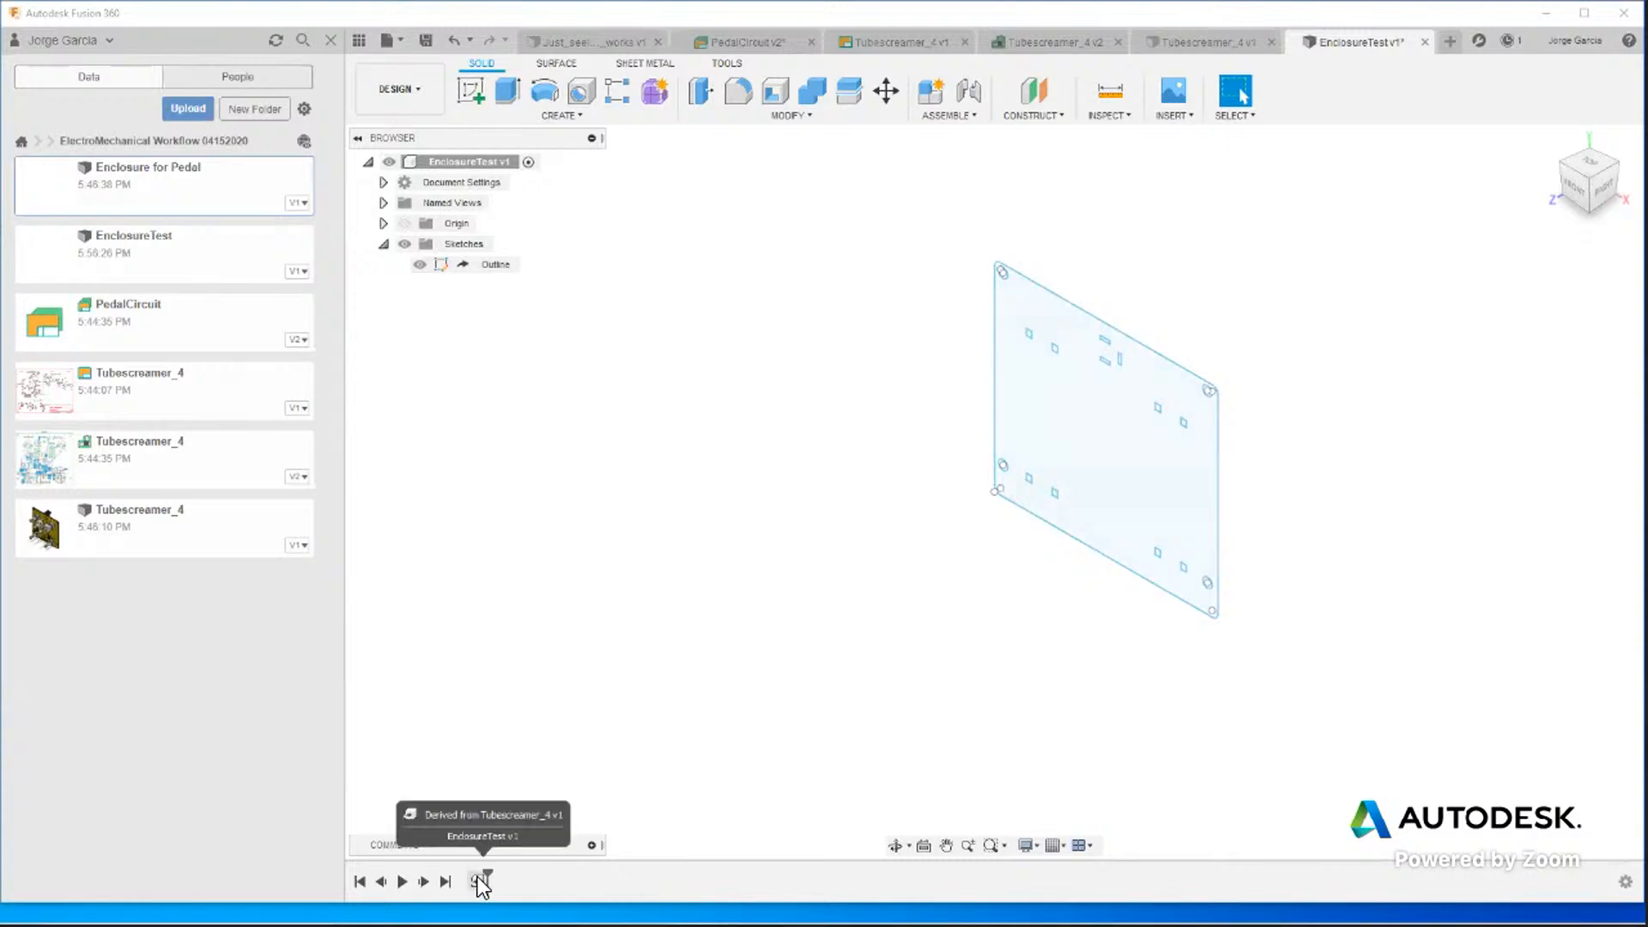
click(1136, 373)
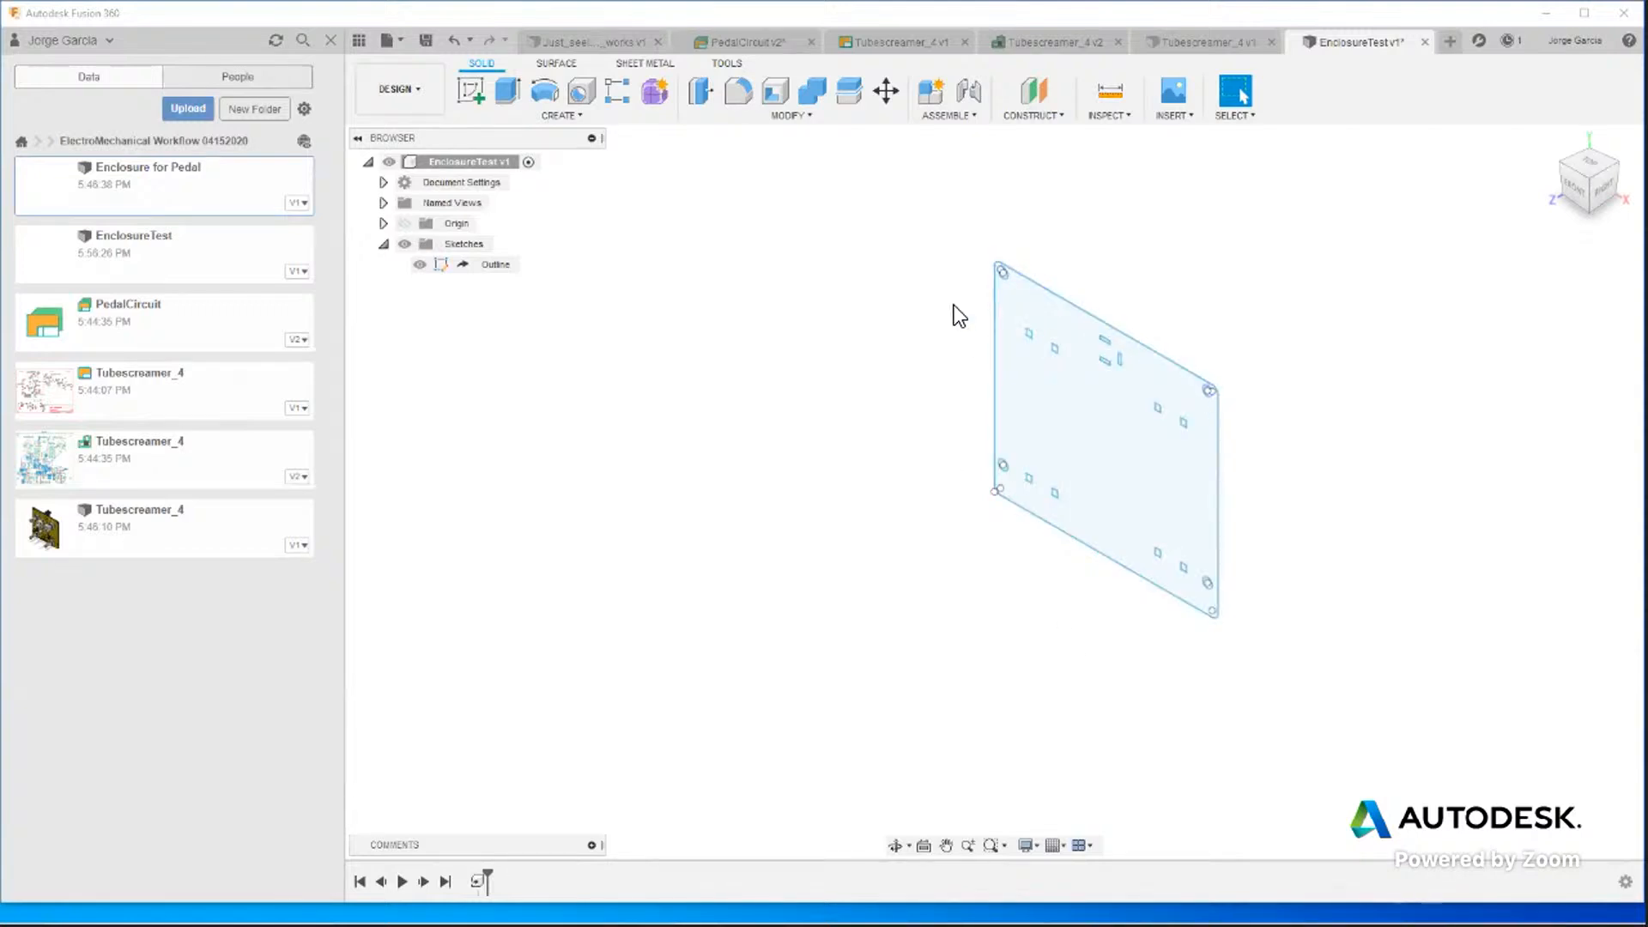
click(580, 120)
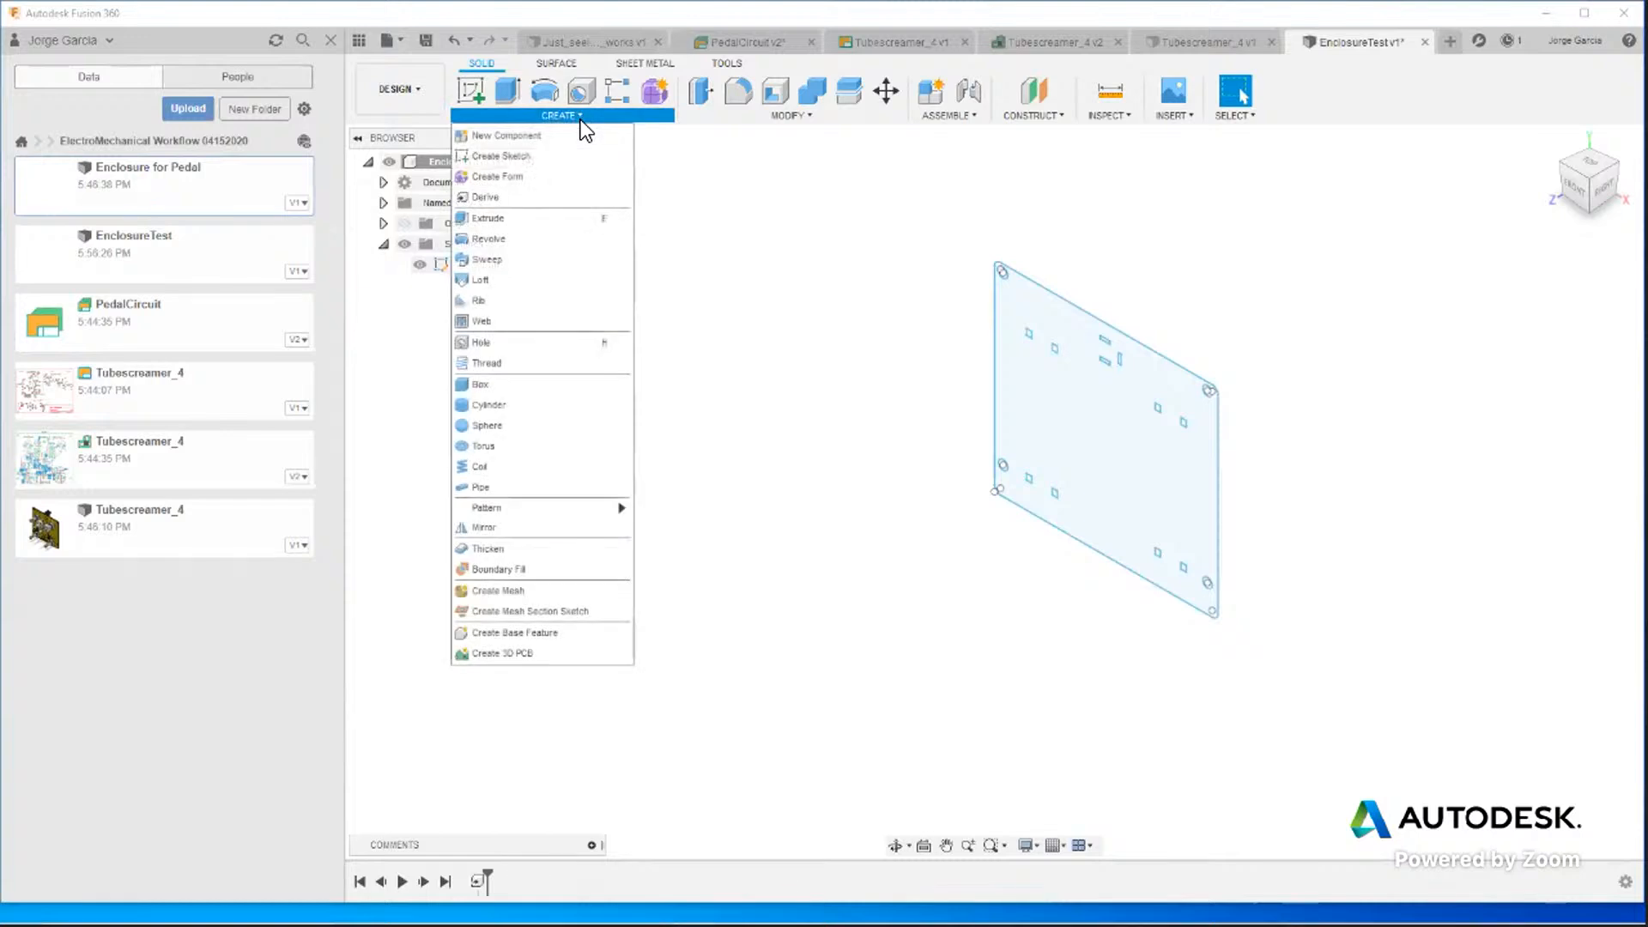
click(544, 157)
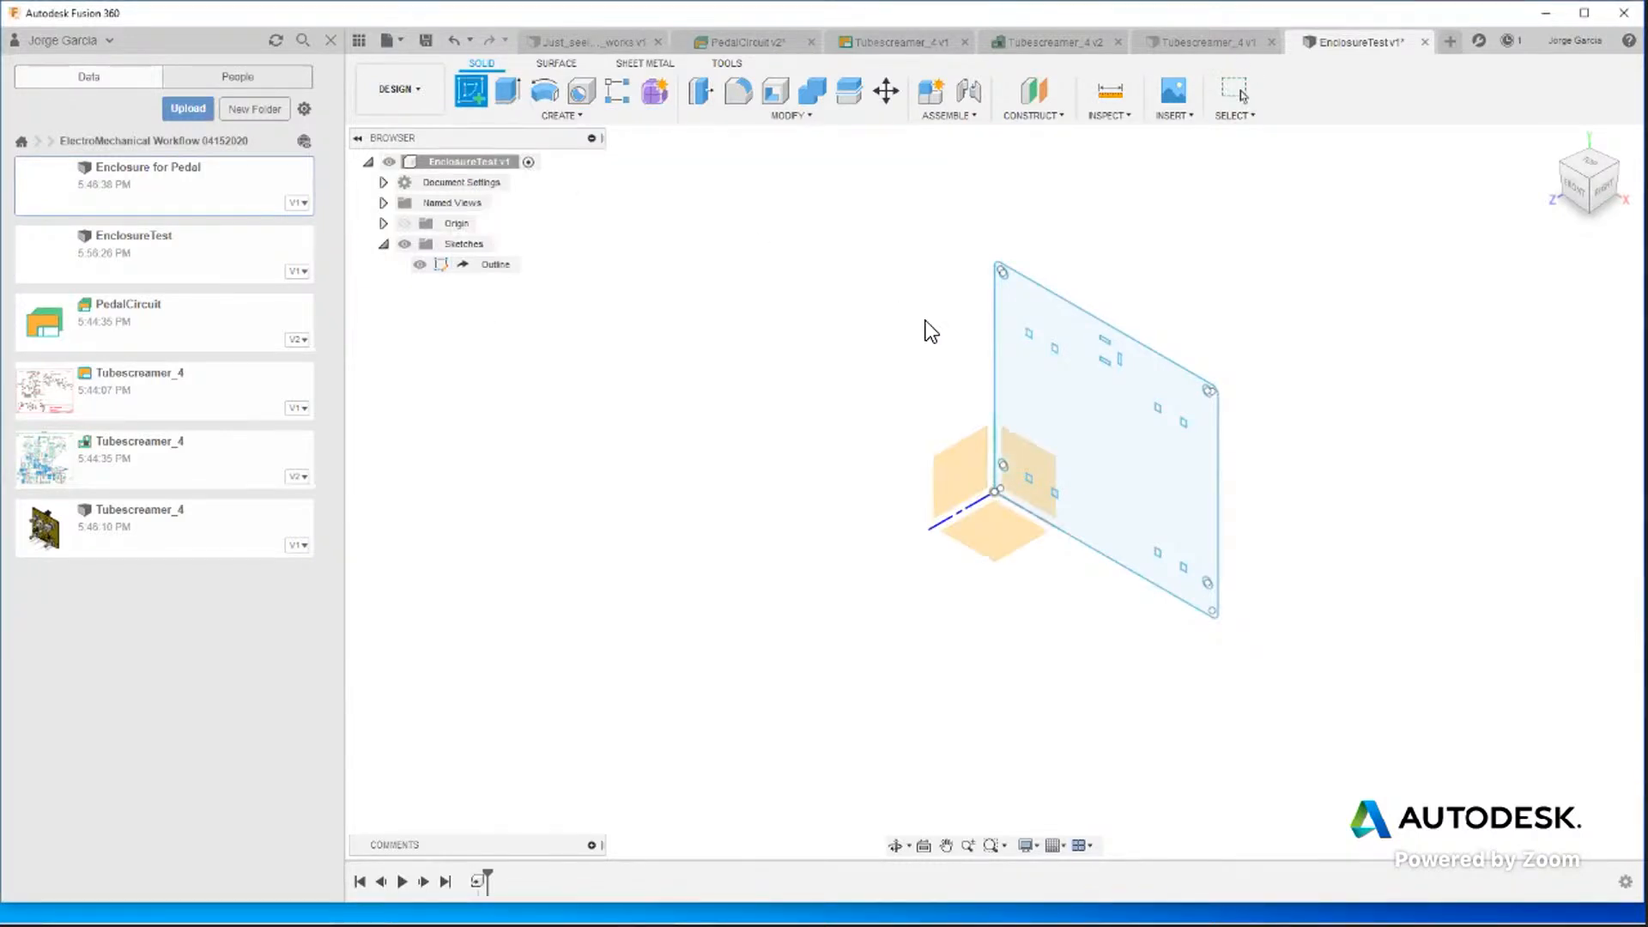
click(1032, 463)
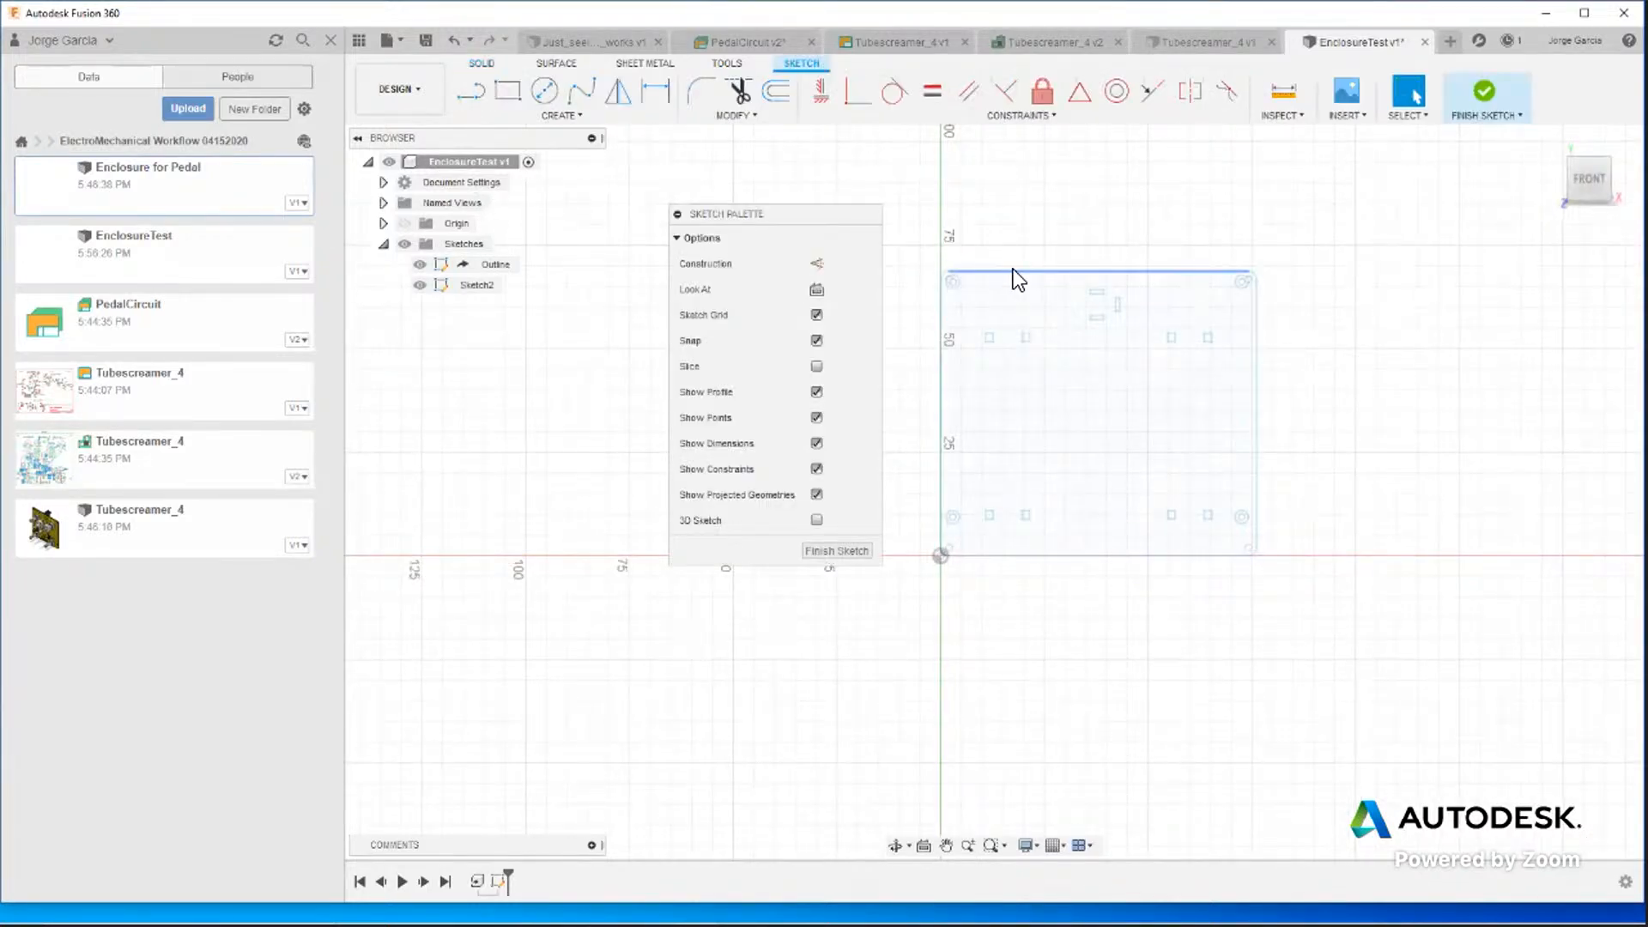
click(573, 117)
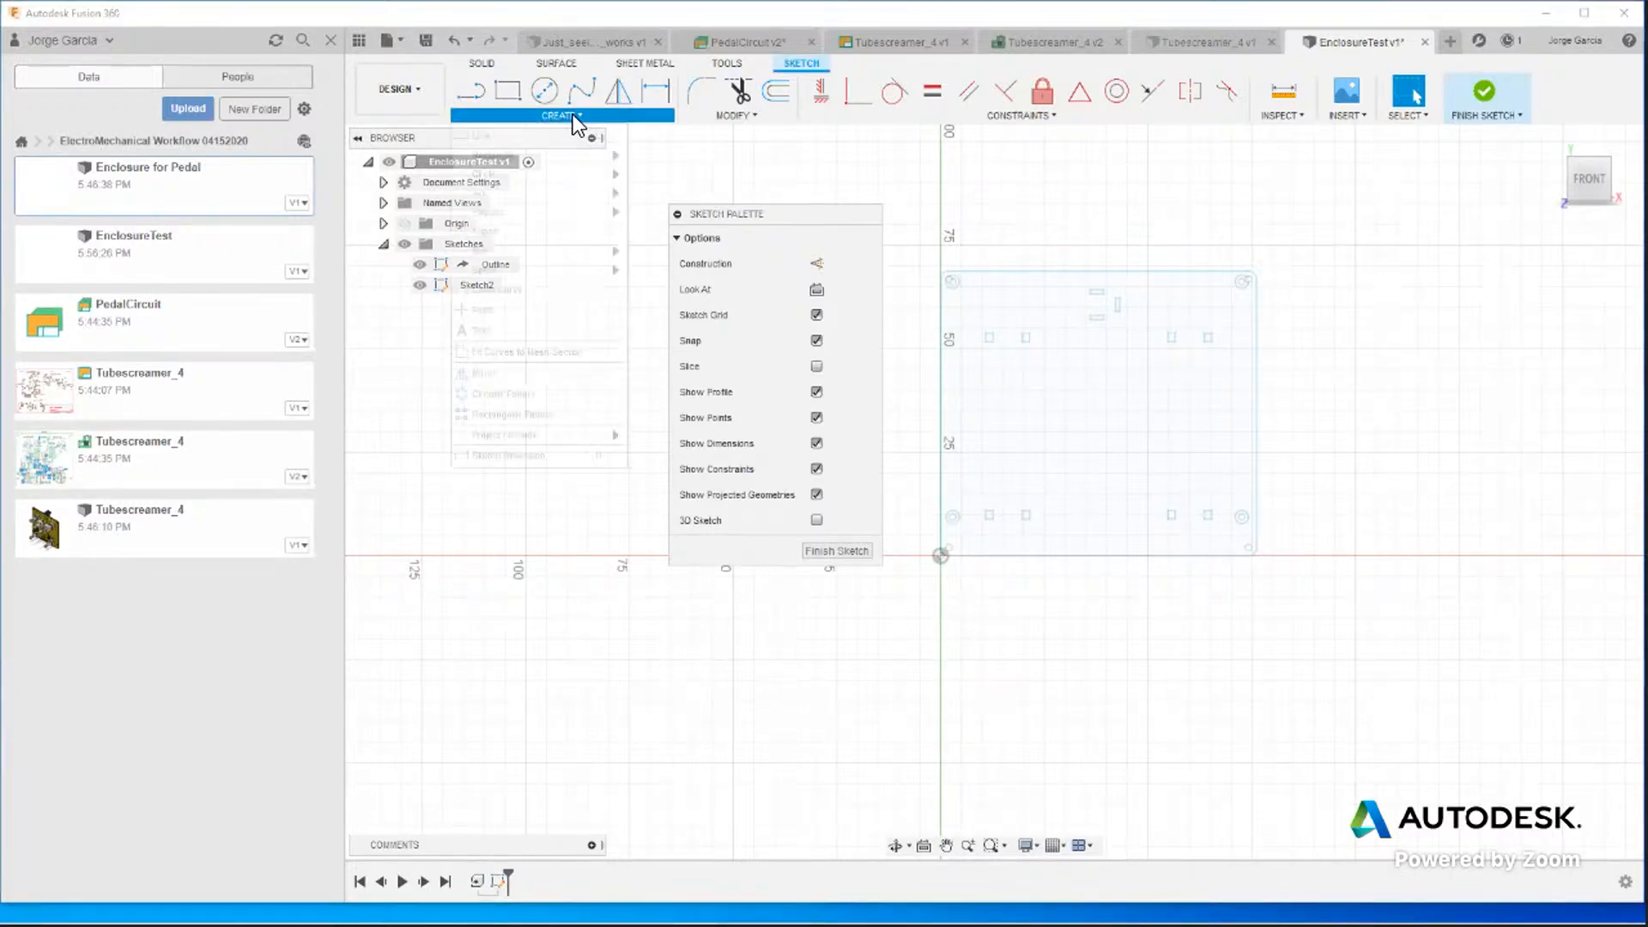
click(1143, 113)
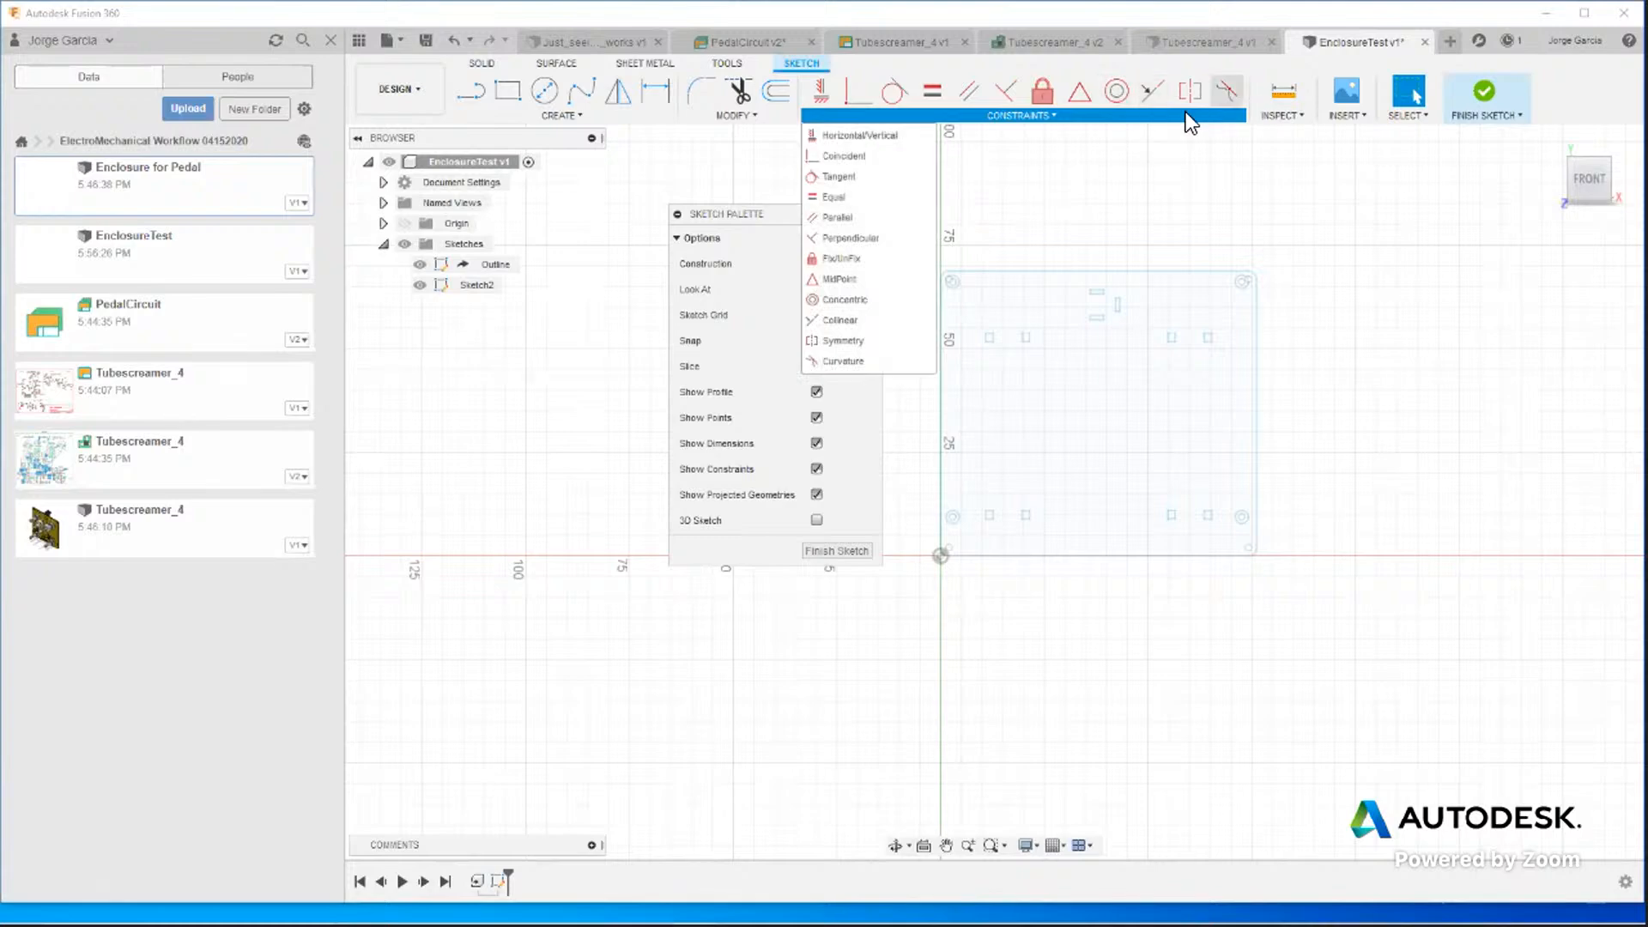
click(851, 547)
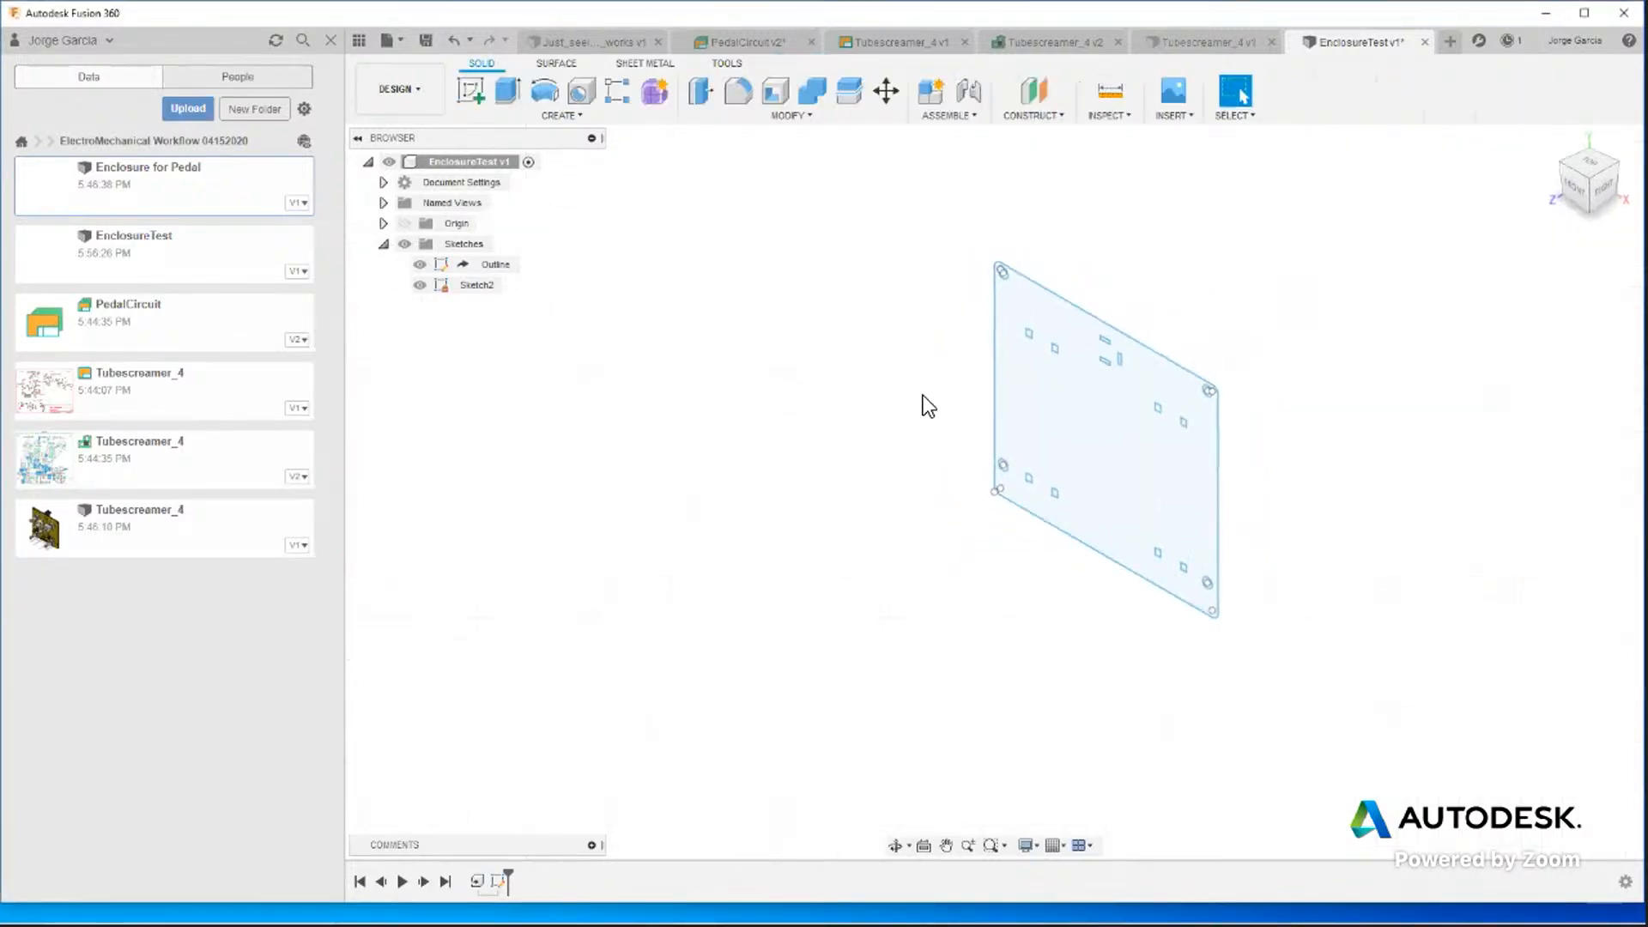
right_click(497, 881)
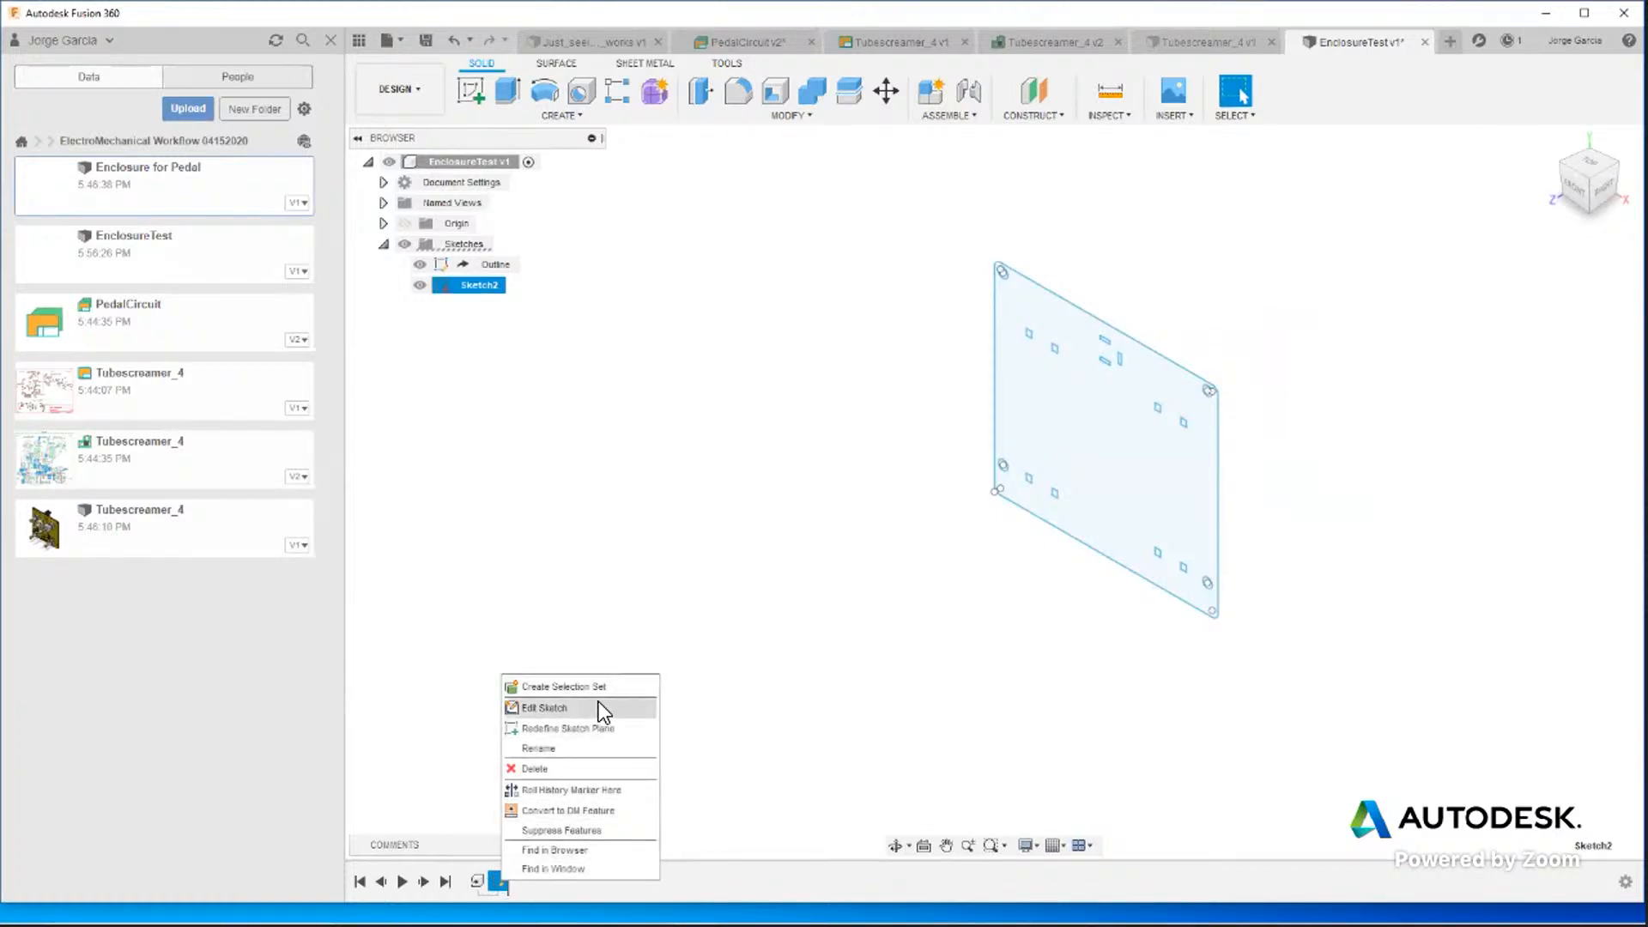
click(584, 770)
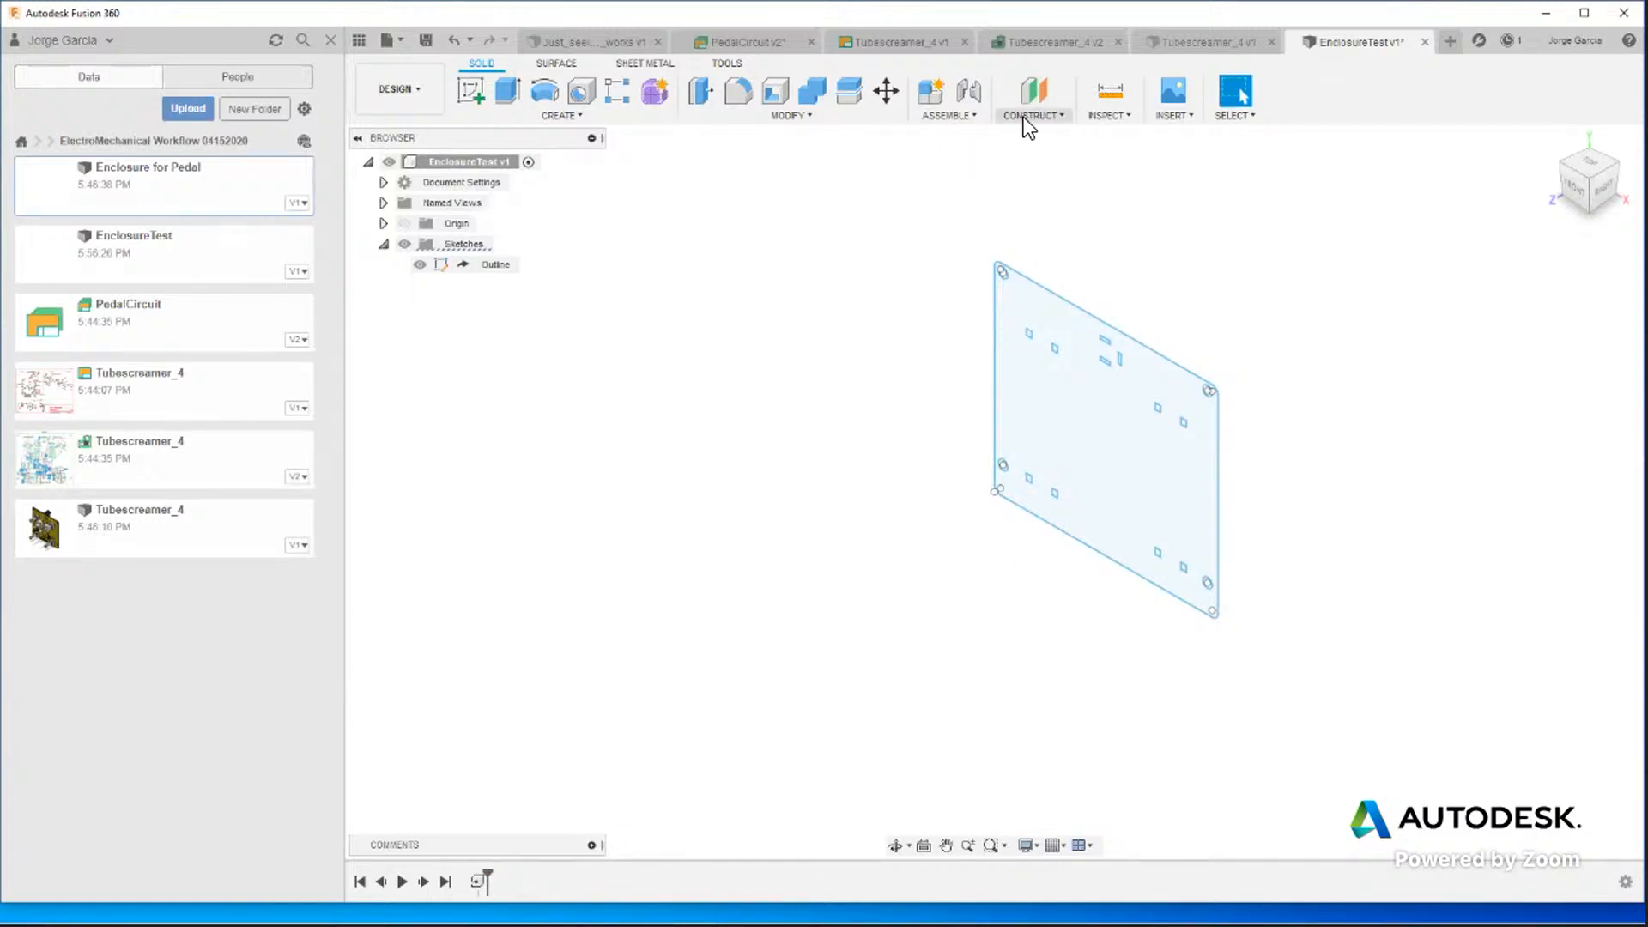
Create a construction plane offset 3 mm from the derived Outline sketch profile.
click(1052, 111)
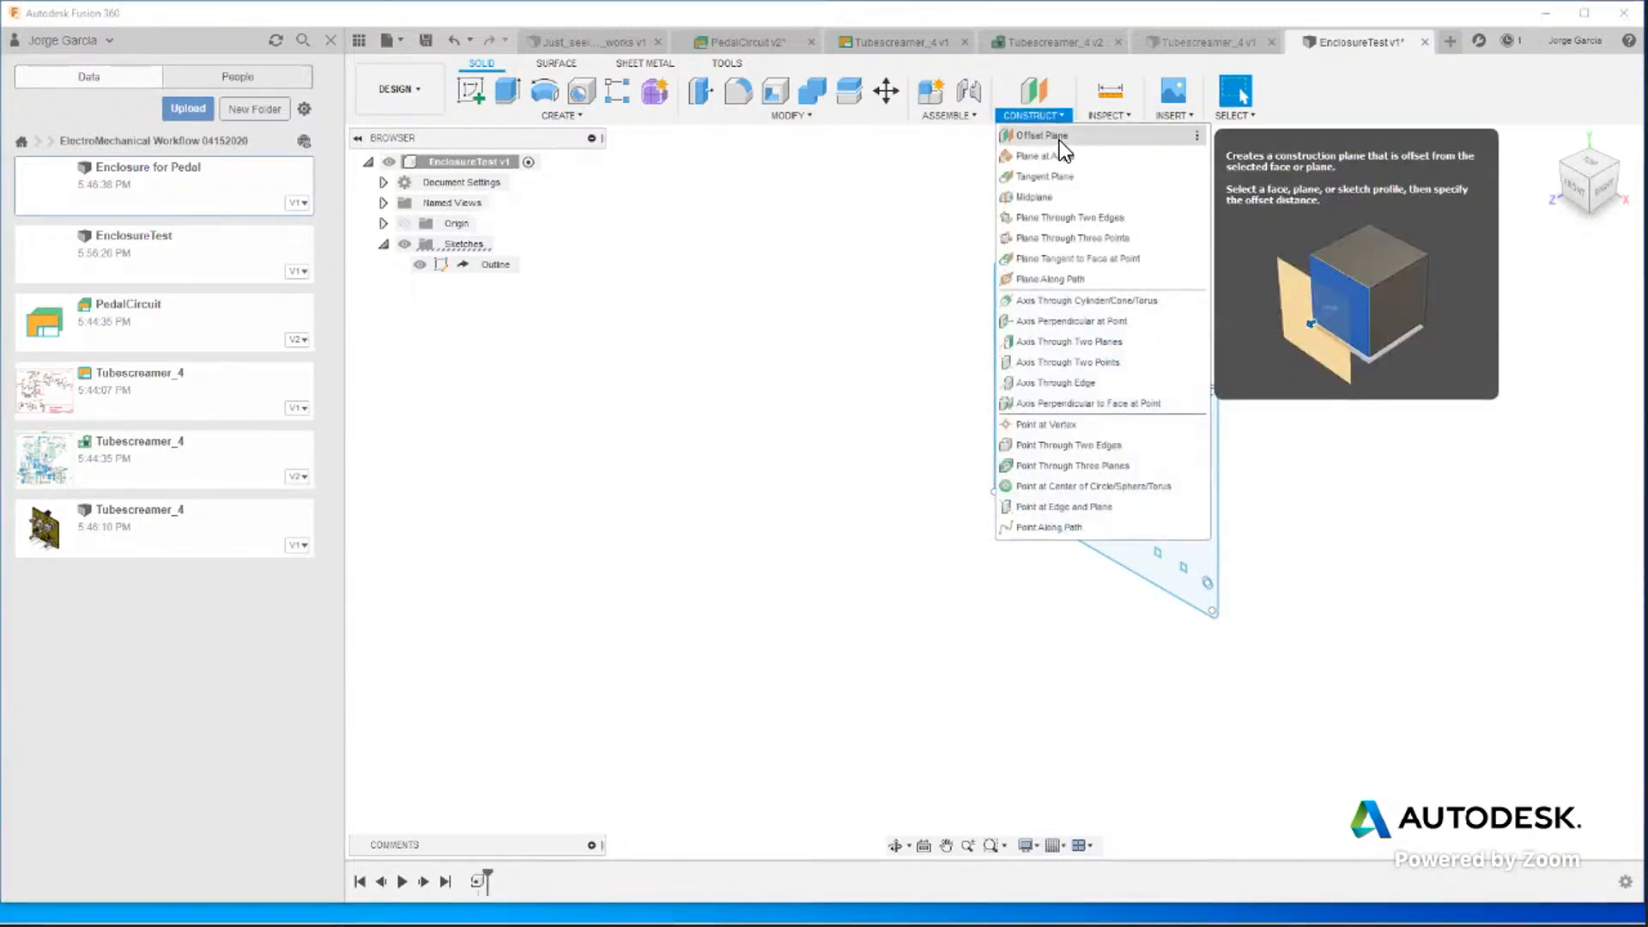
click(1059, 141)
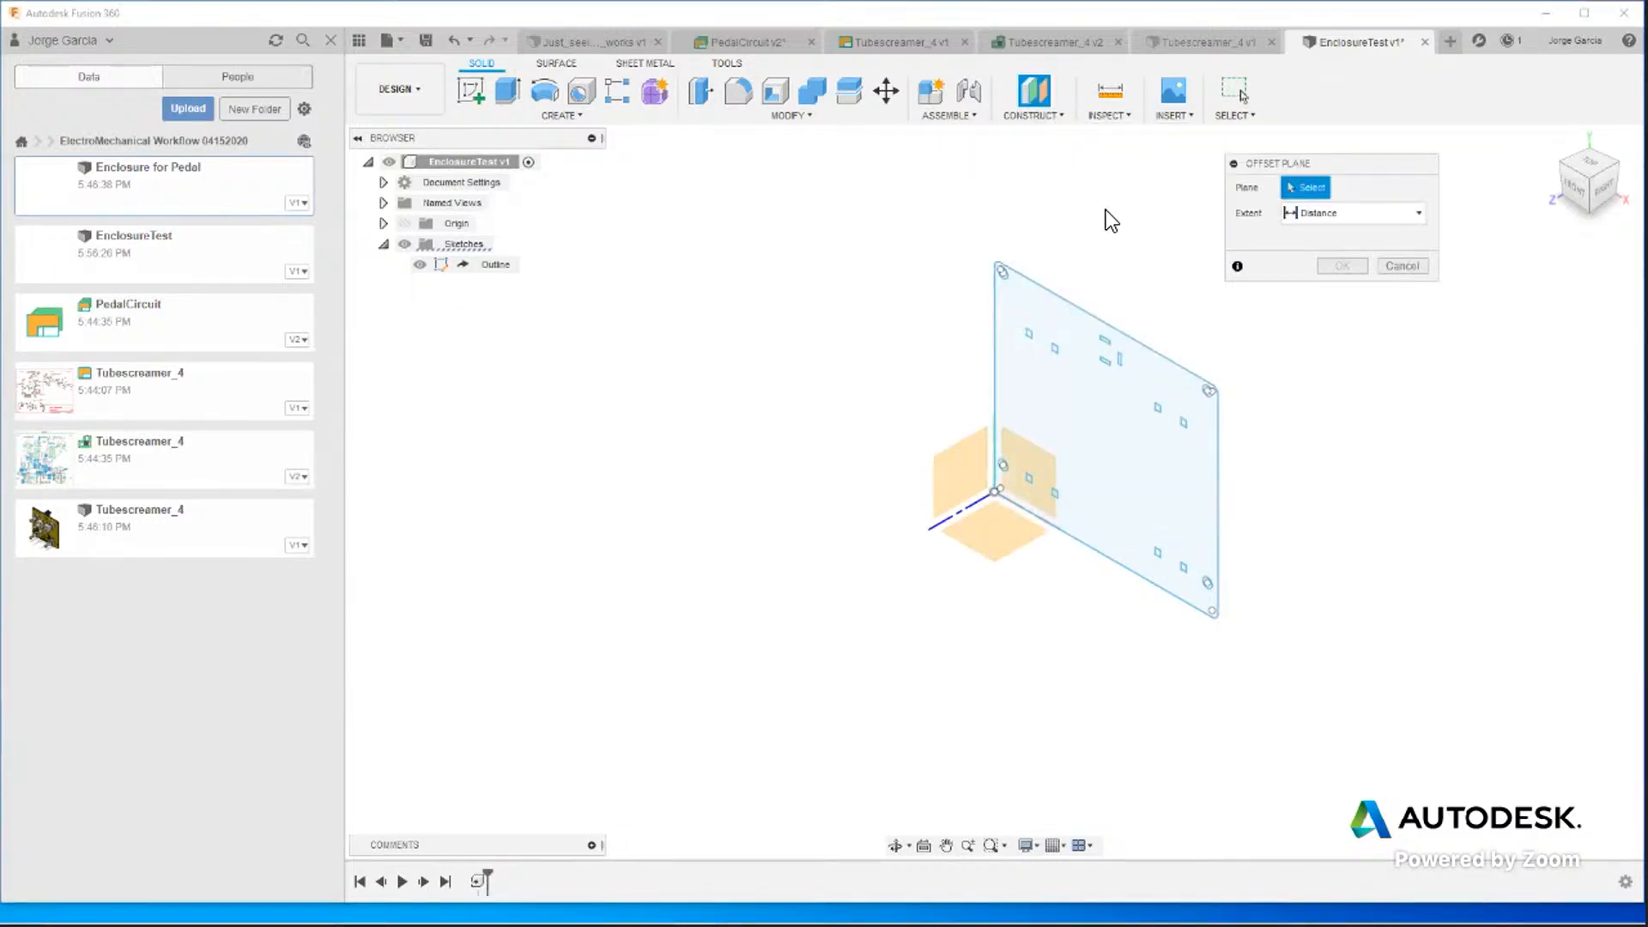
click(1095, 419)
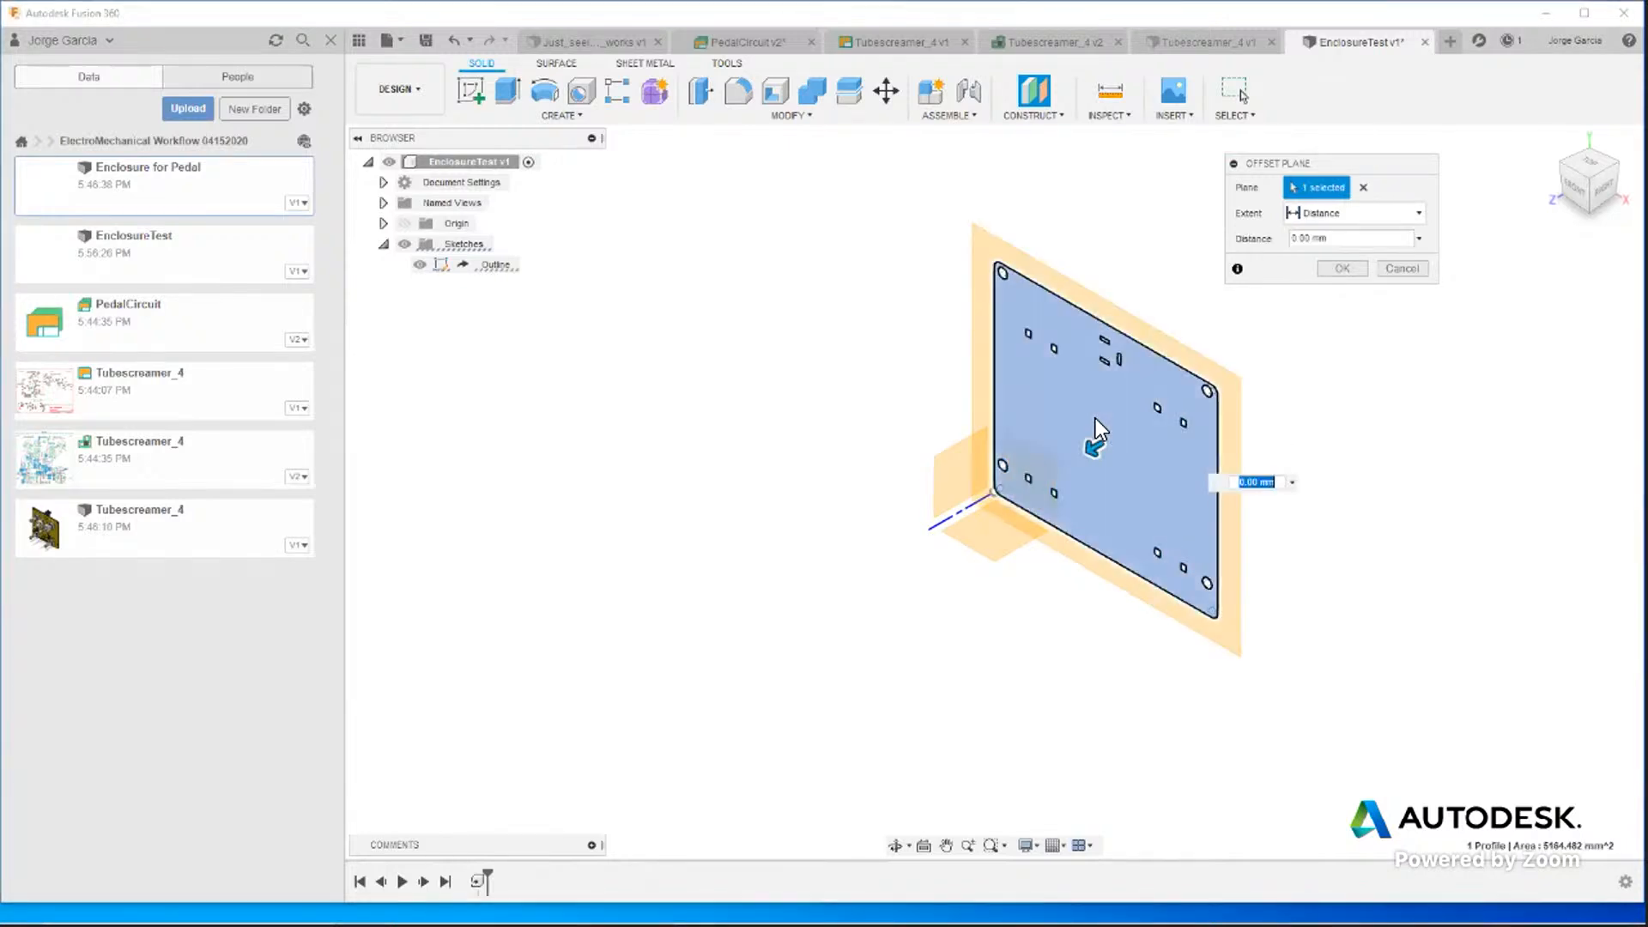
click(1333, 243)
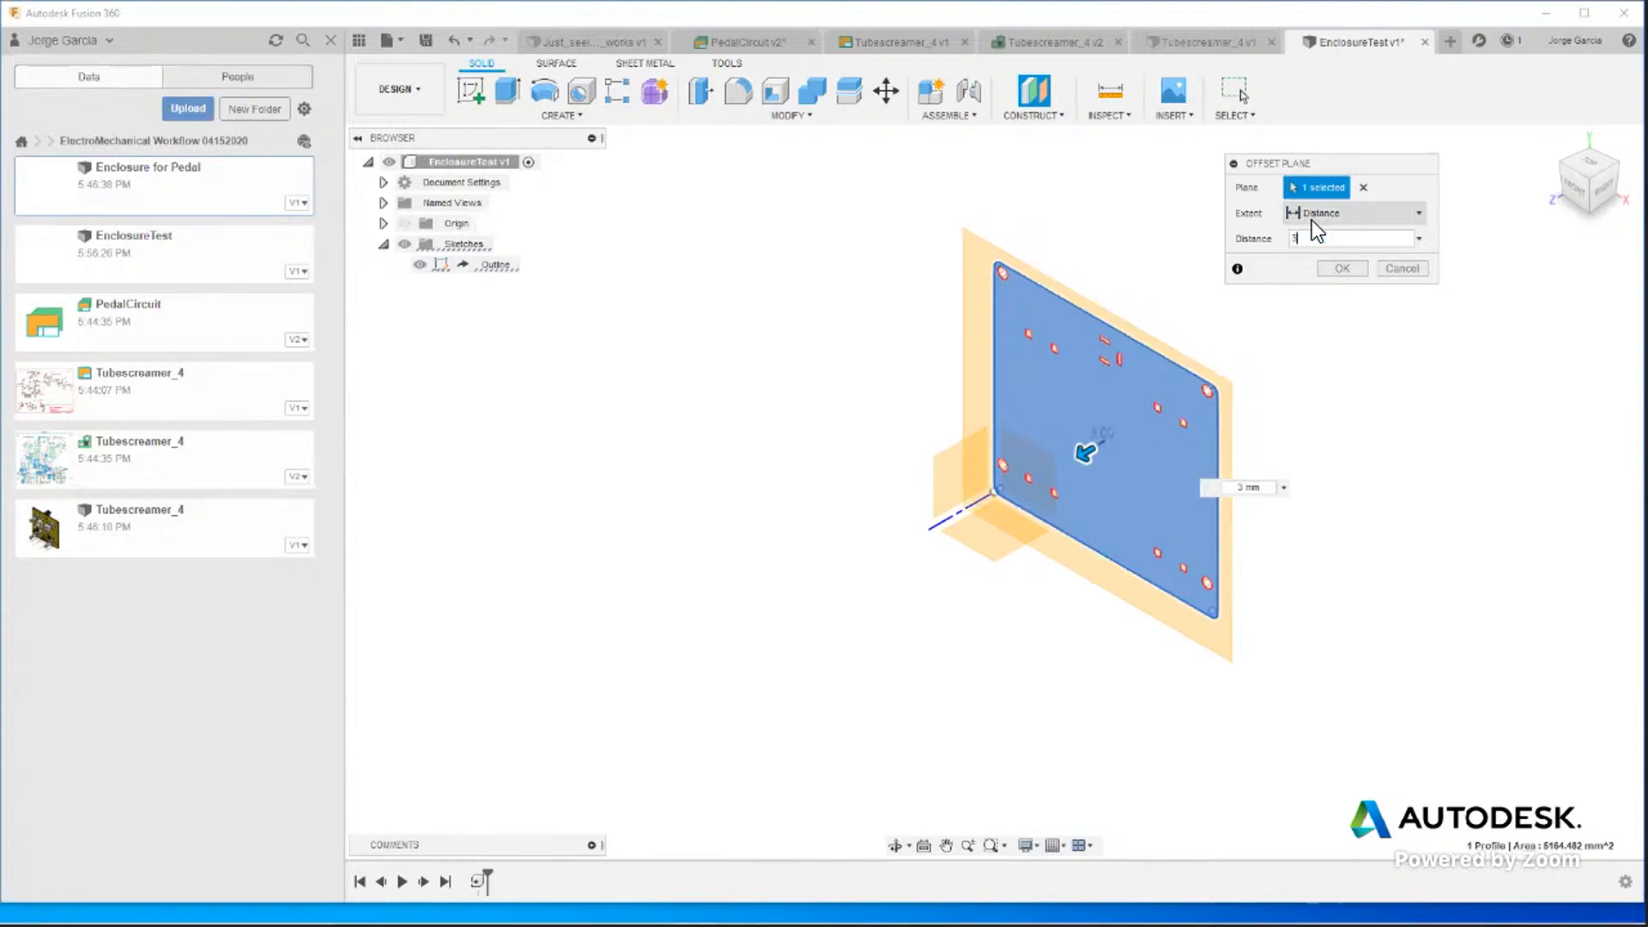
click(1336, 269)
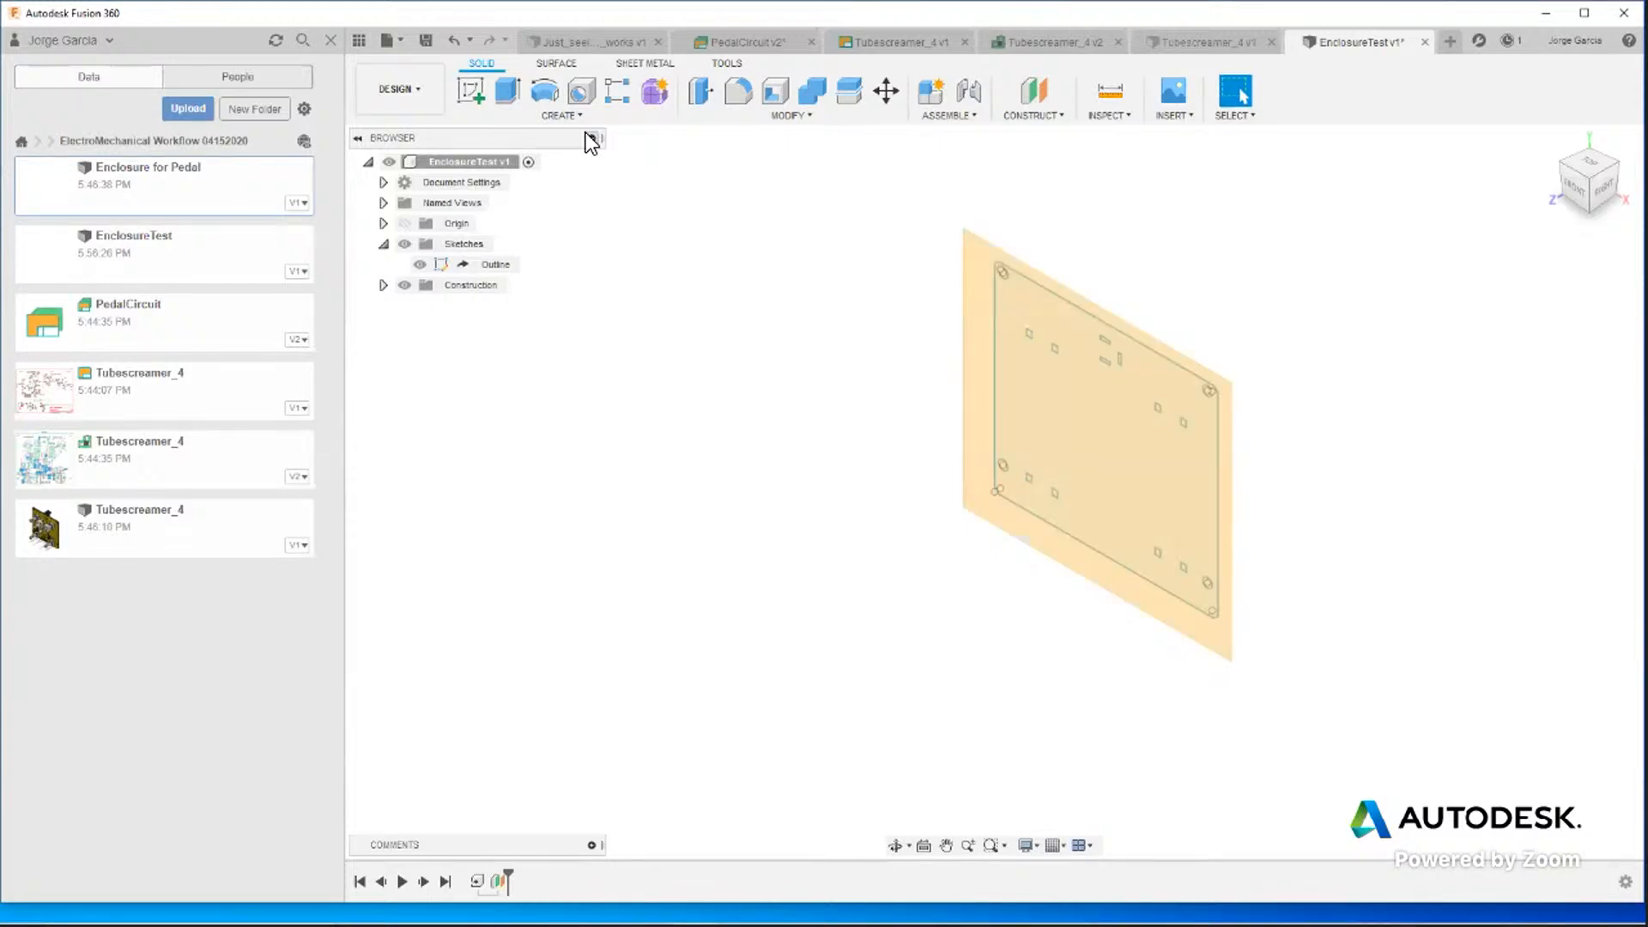
Start a new sketch on the offset construction plane.
click(549, 115)
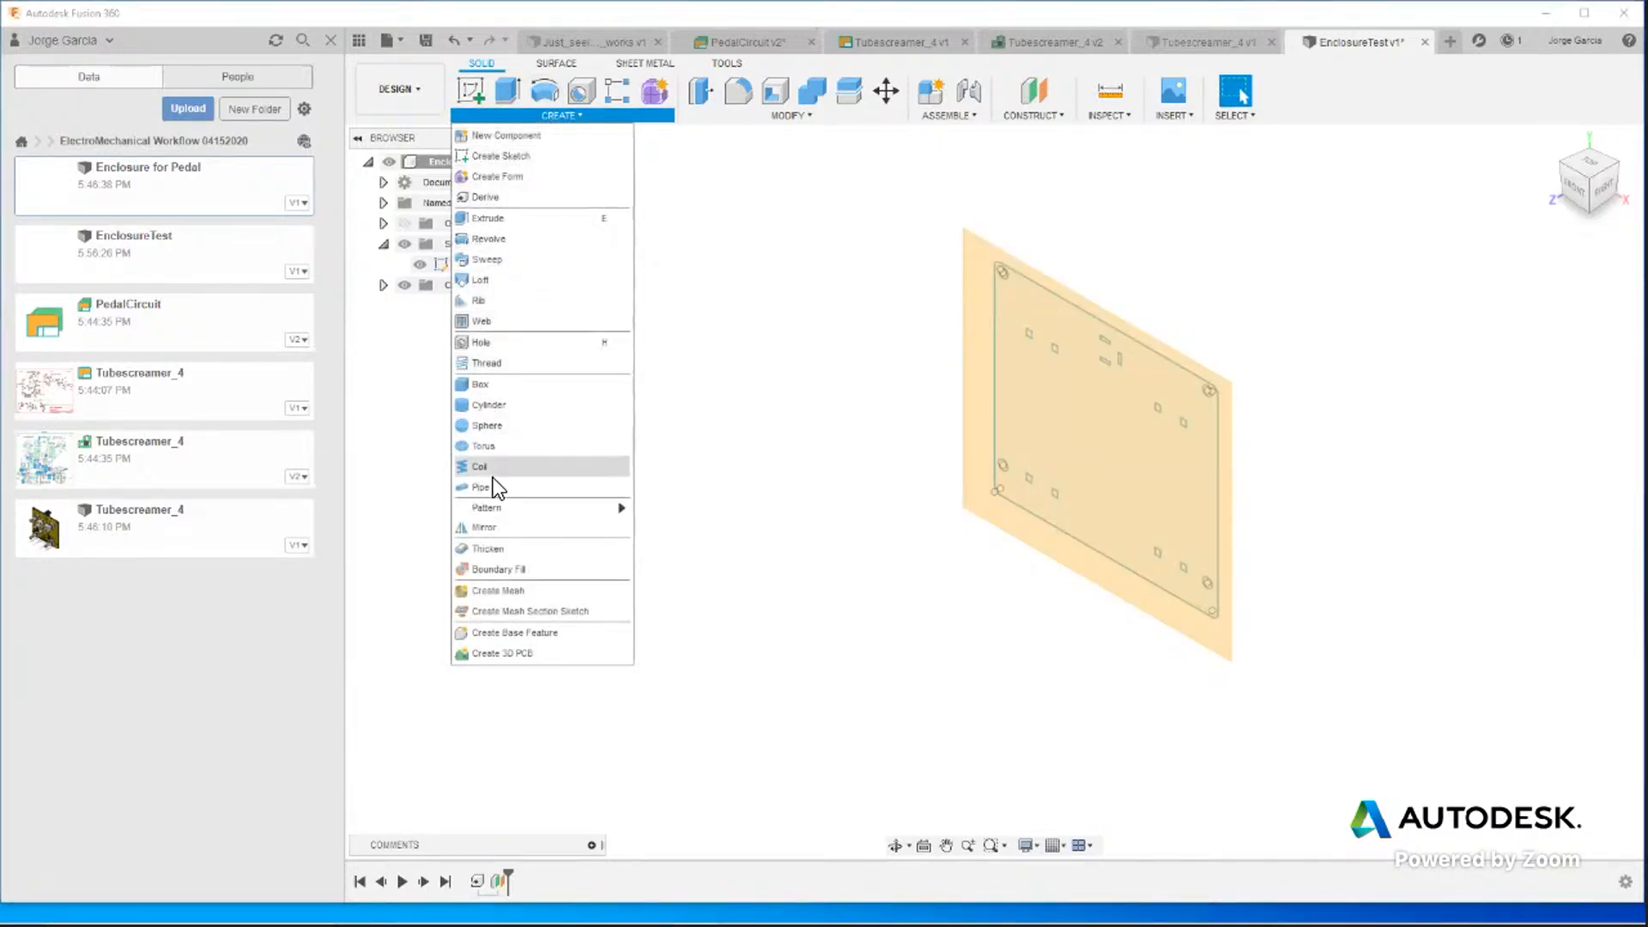
click(528, 154)
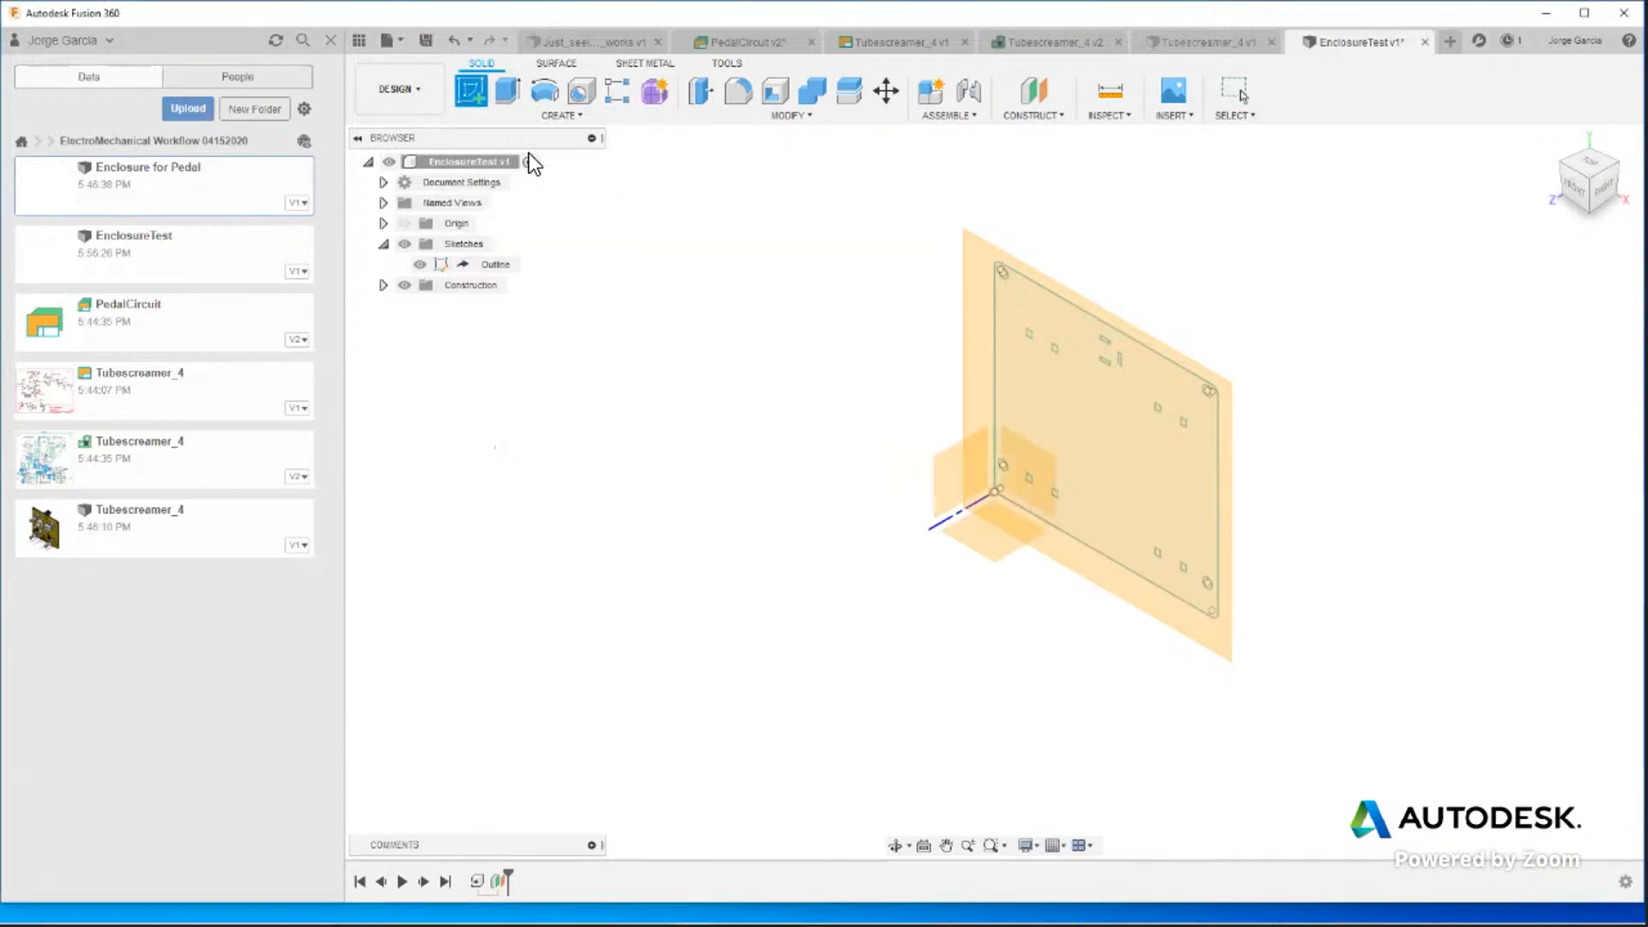
click(1030, 422)
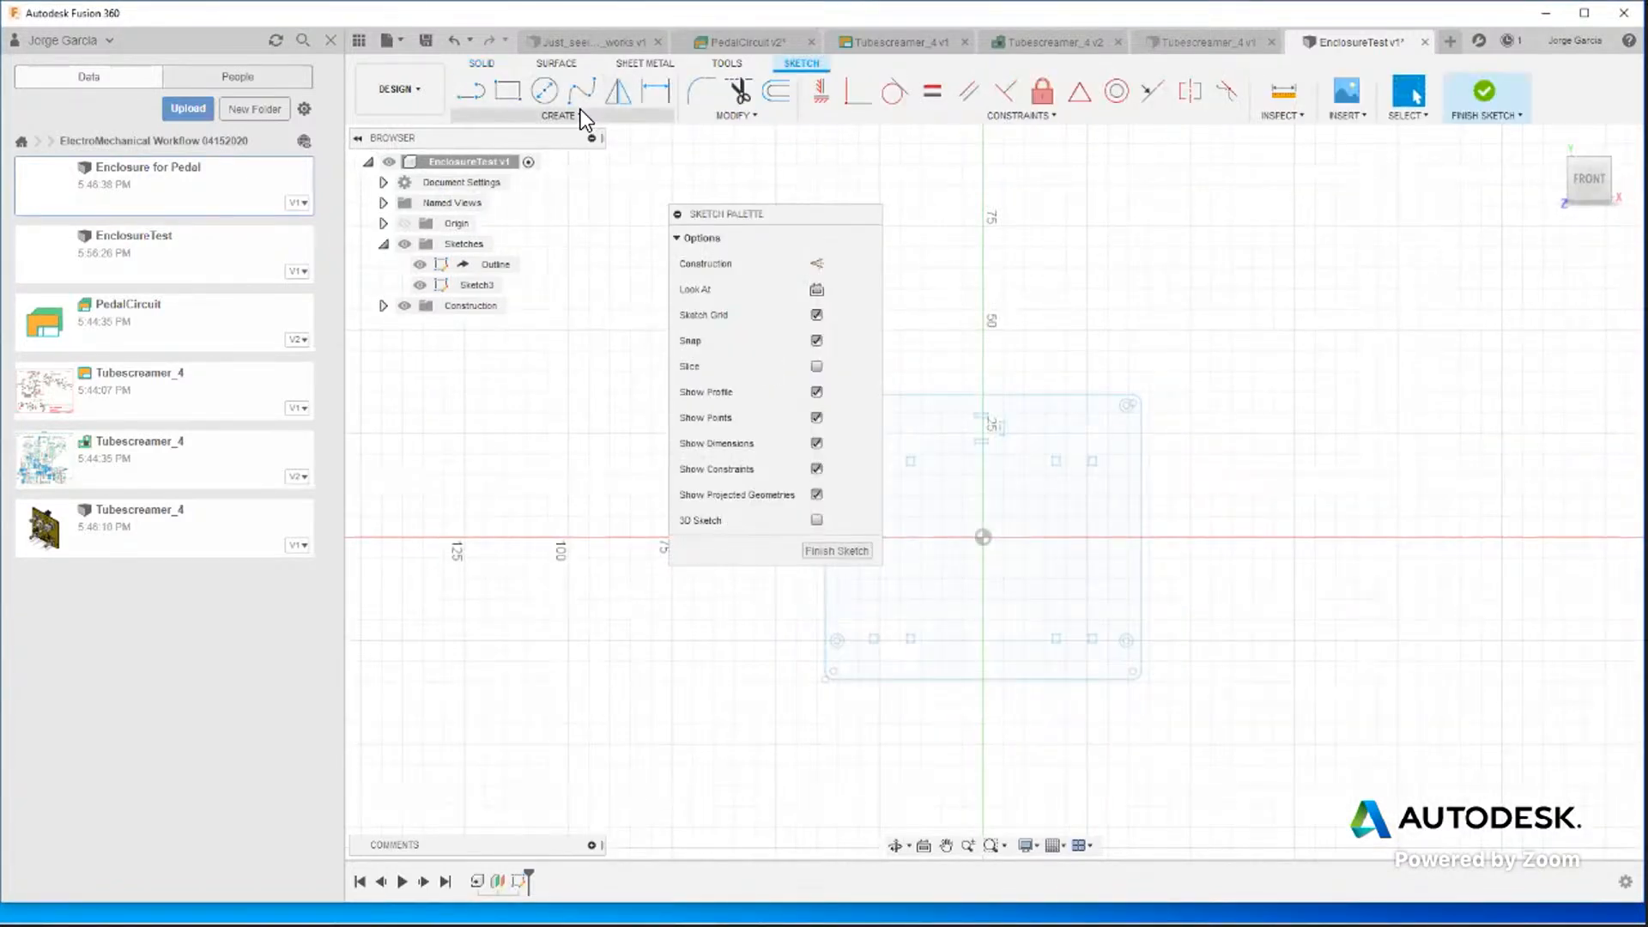
Start a linked projection into the new sketch and include the circles of the board's four corner mounting holes.
click(581, 112)
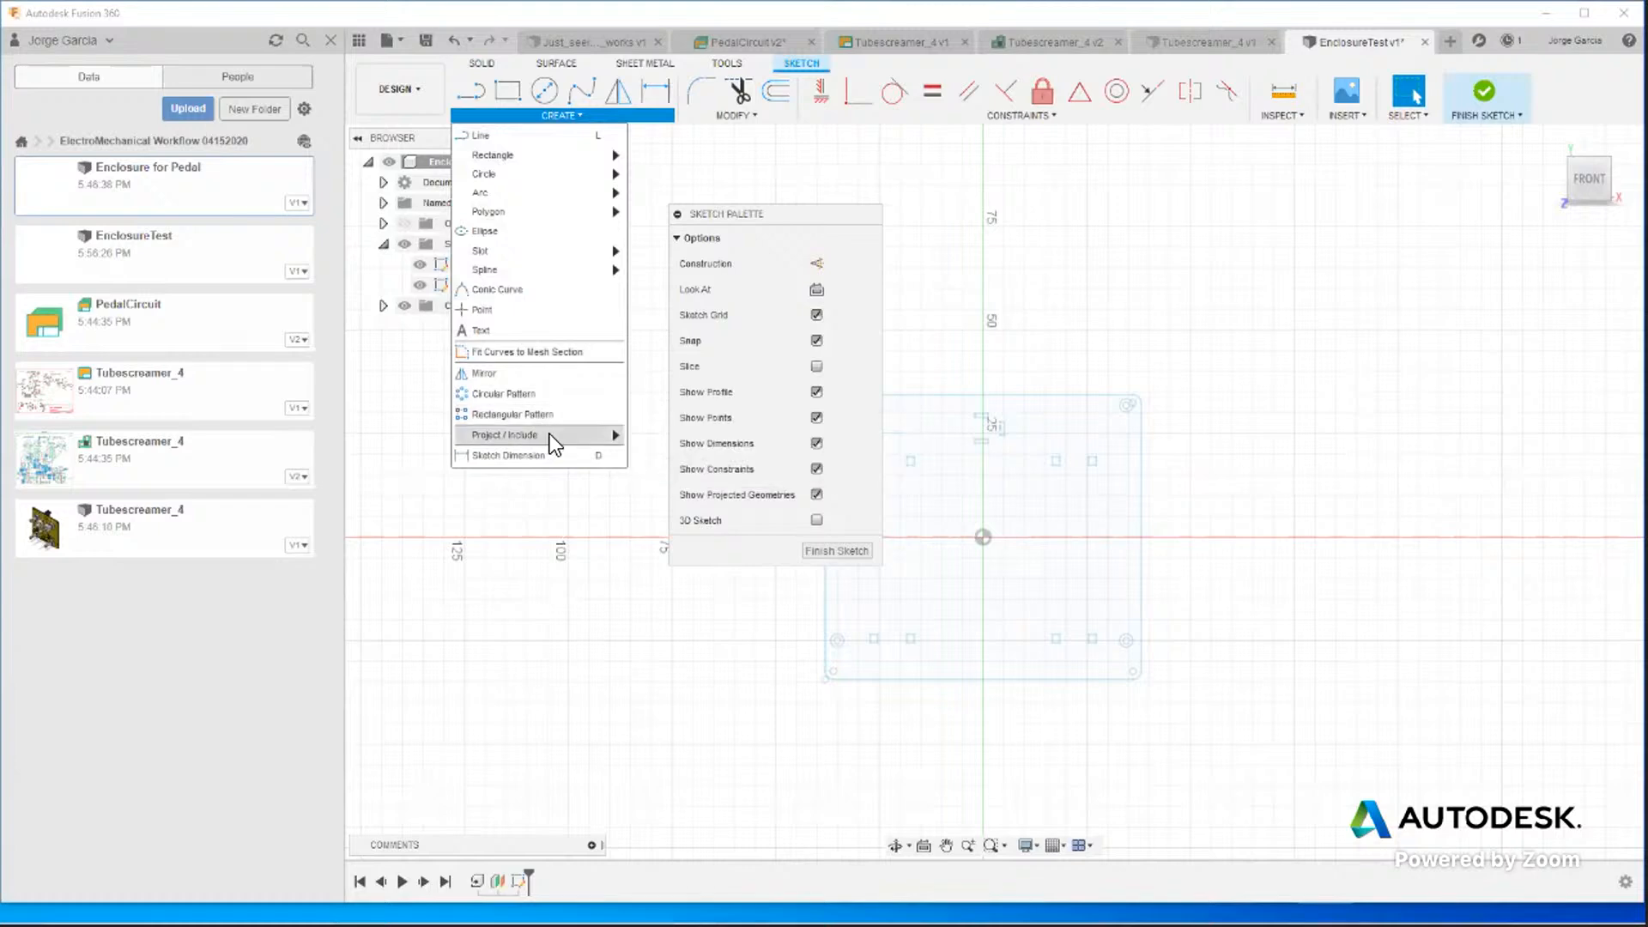
mouse_move(549, 434)
click(652, 436)
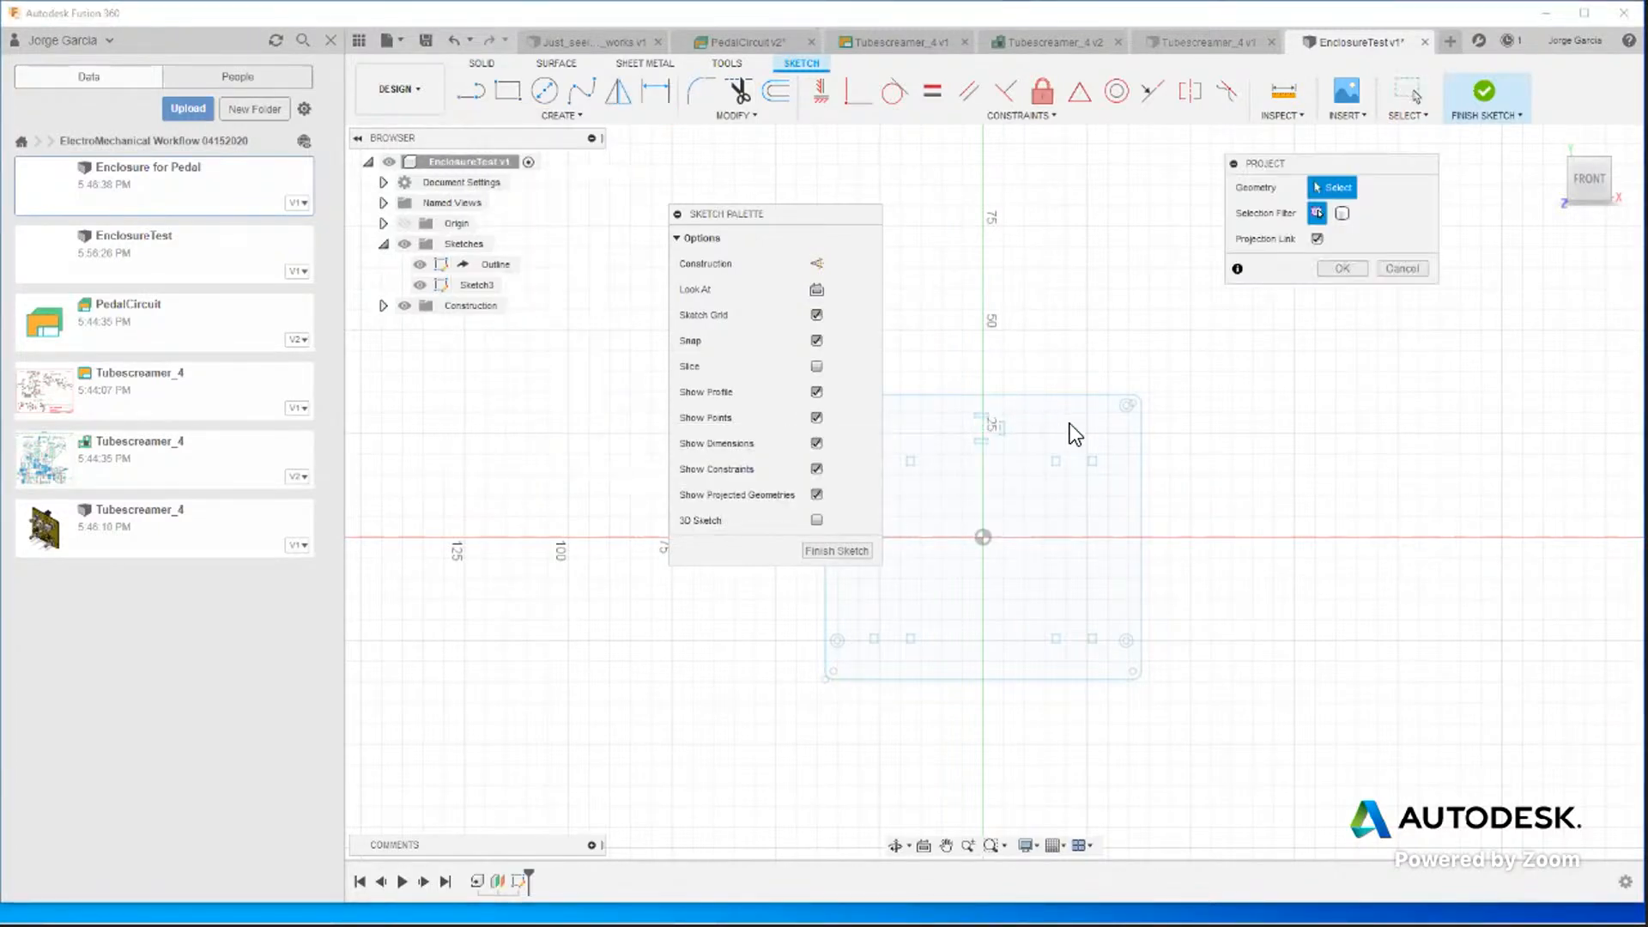
click(1126, 413)
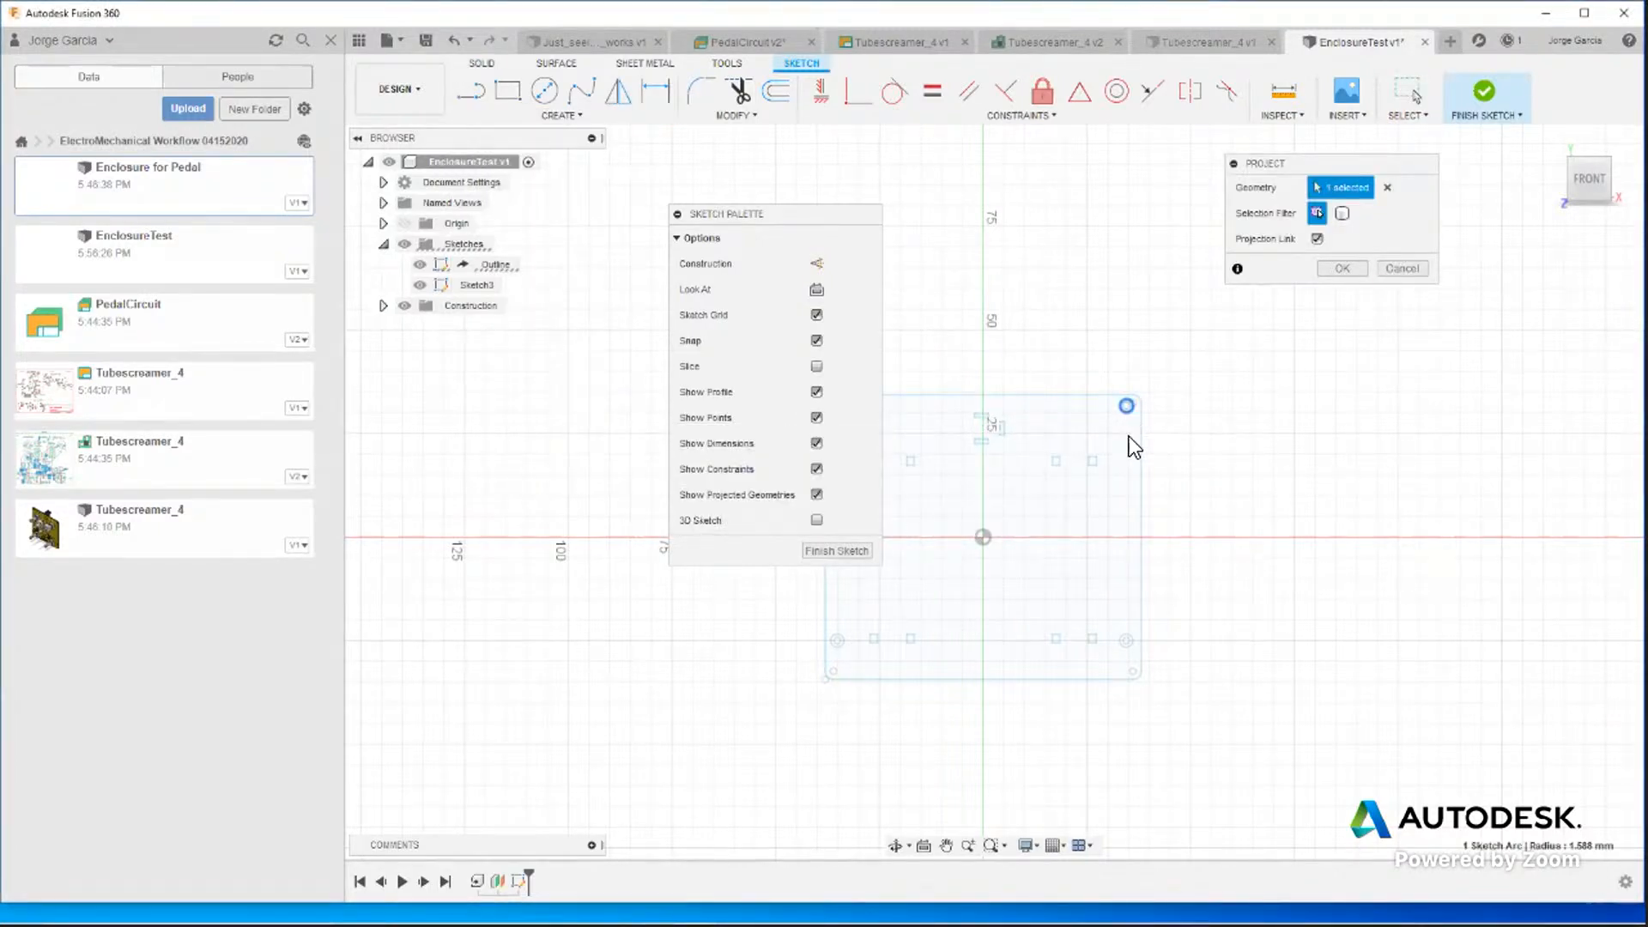
click(1122, 650)
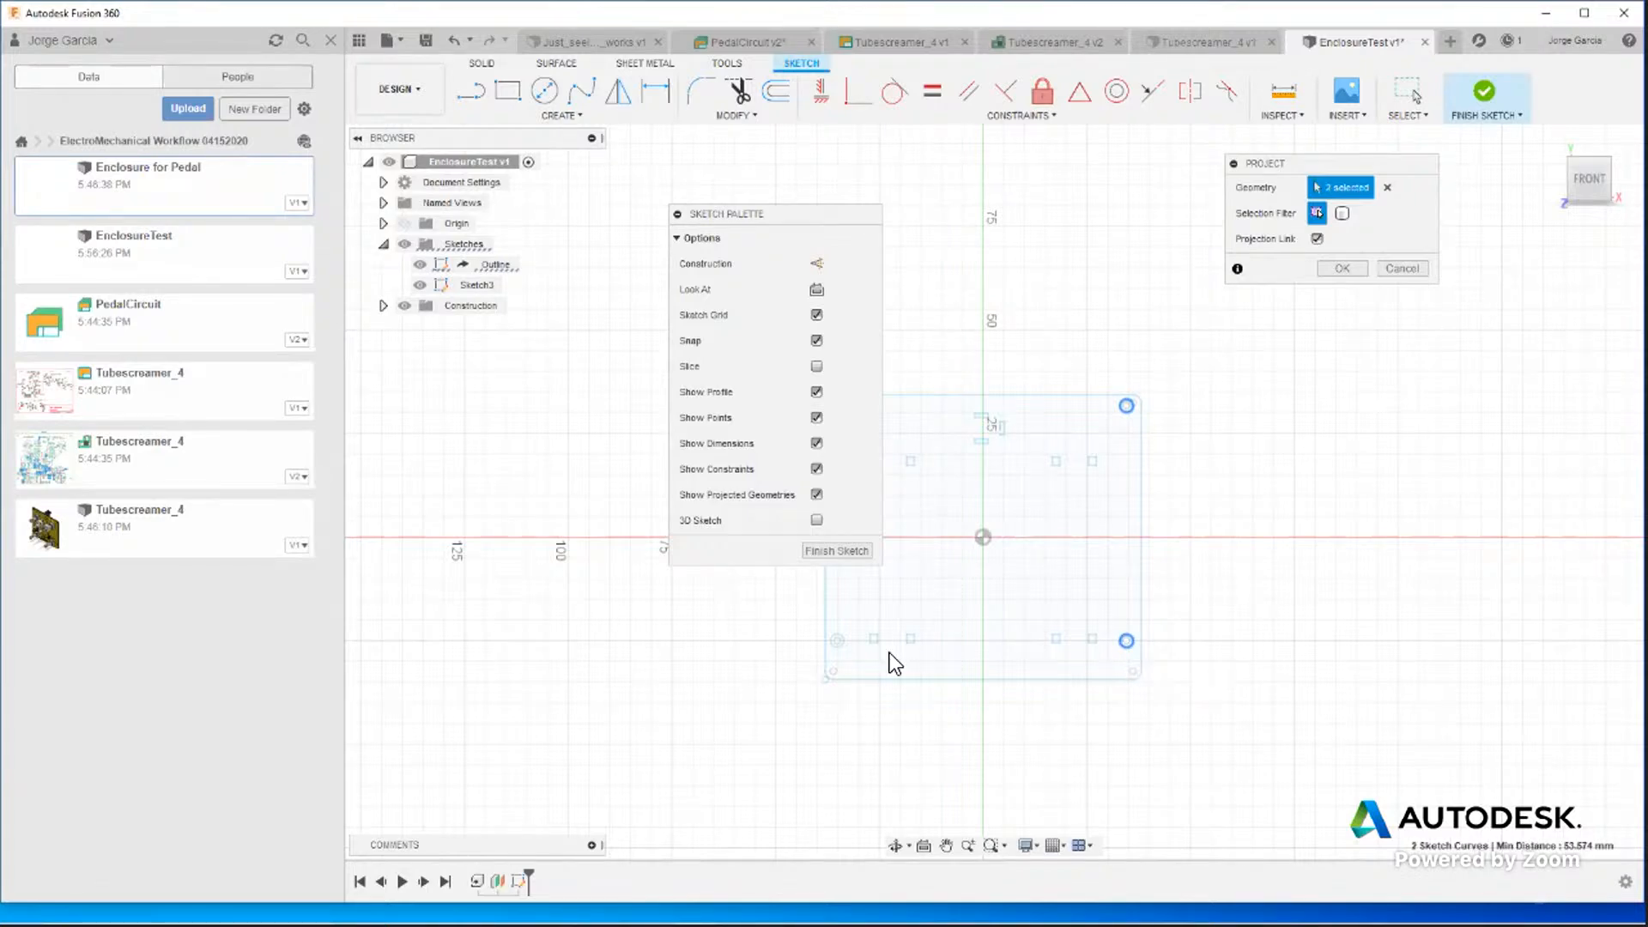
click(845, 645)
click(833, 641)
click(838, 642)
drag(738, 213, 550, 271)
click(838, 409)
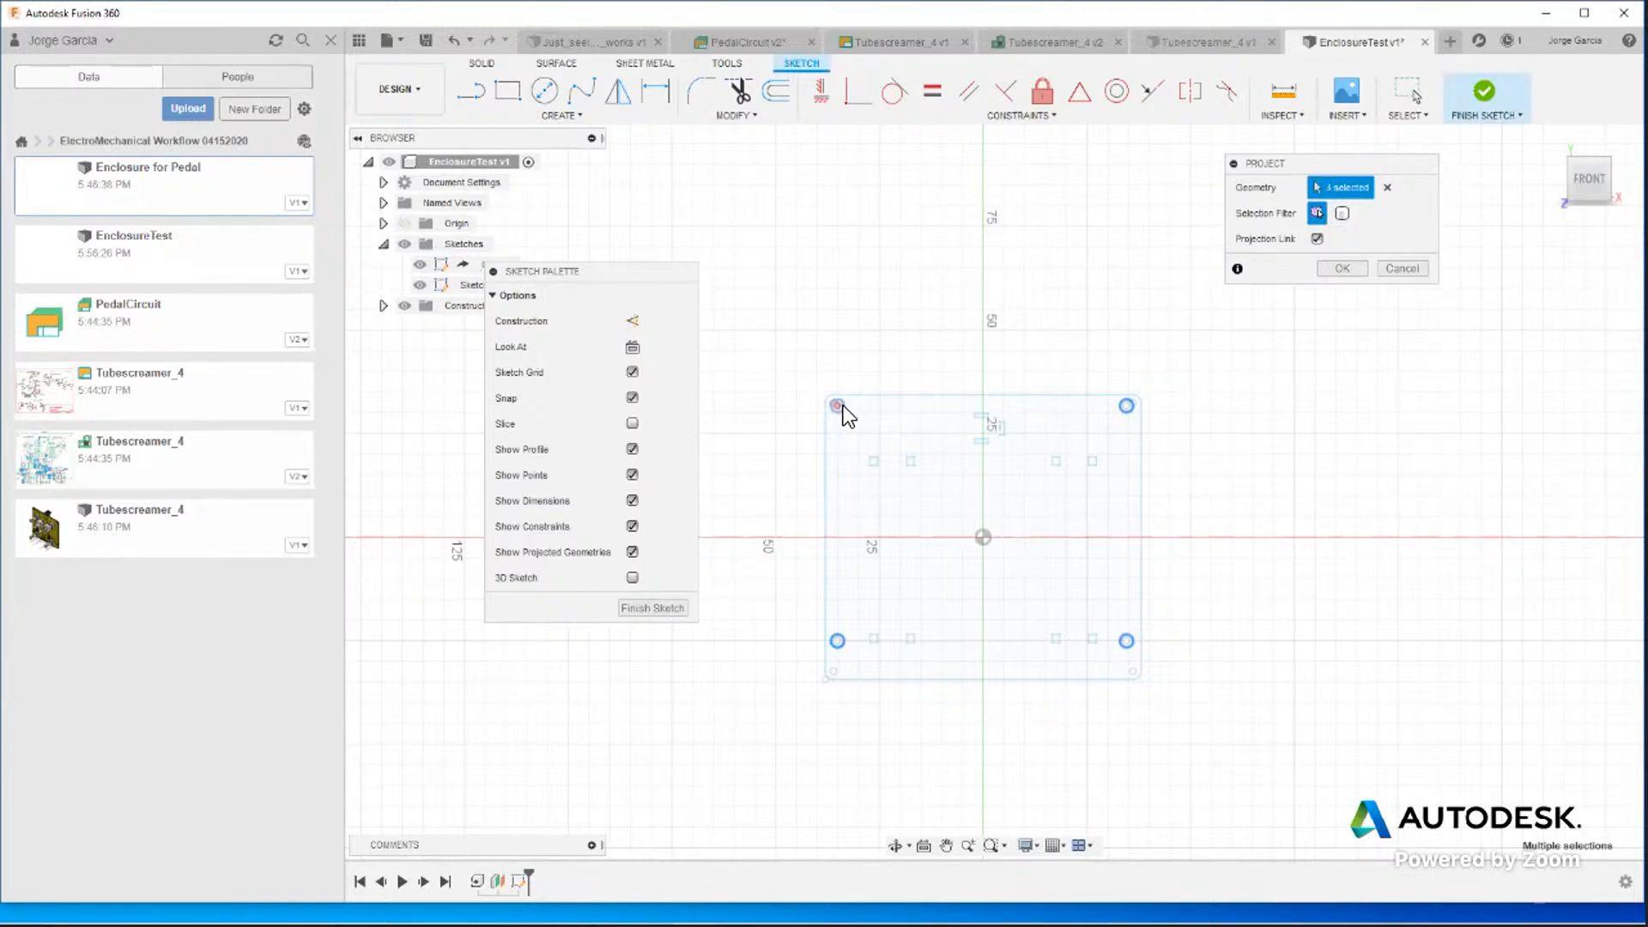
click(839, 406)
click(841, 405)
click(838, 412)
Include the four straight edges of the board outline in the projection.
click(894, 398)
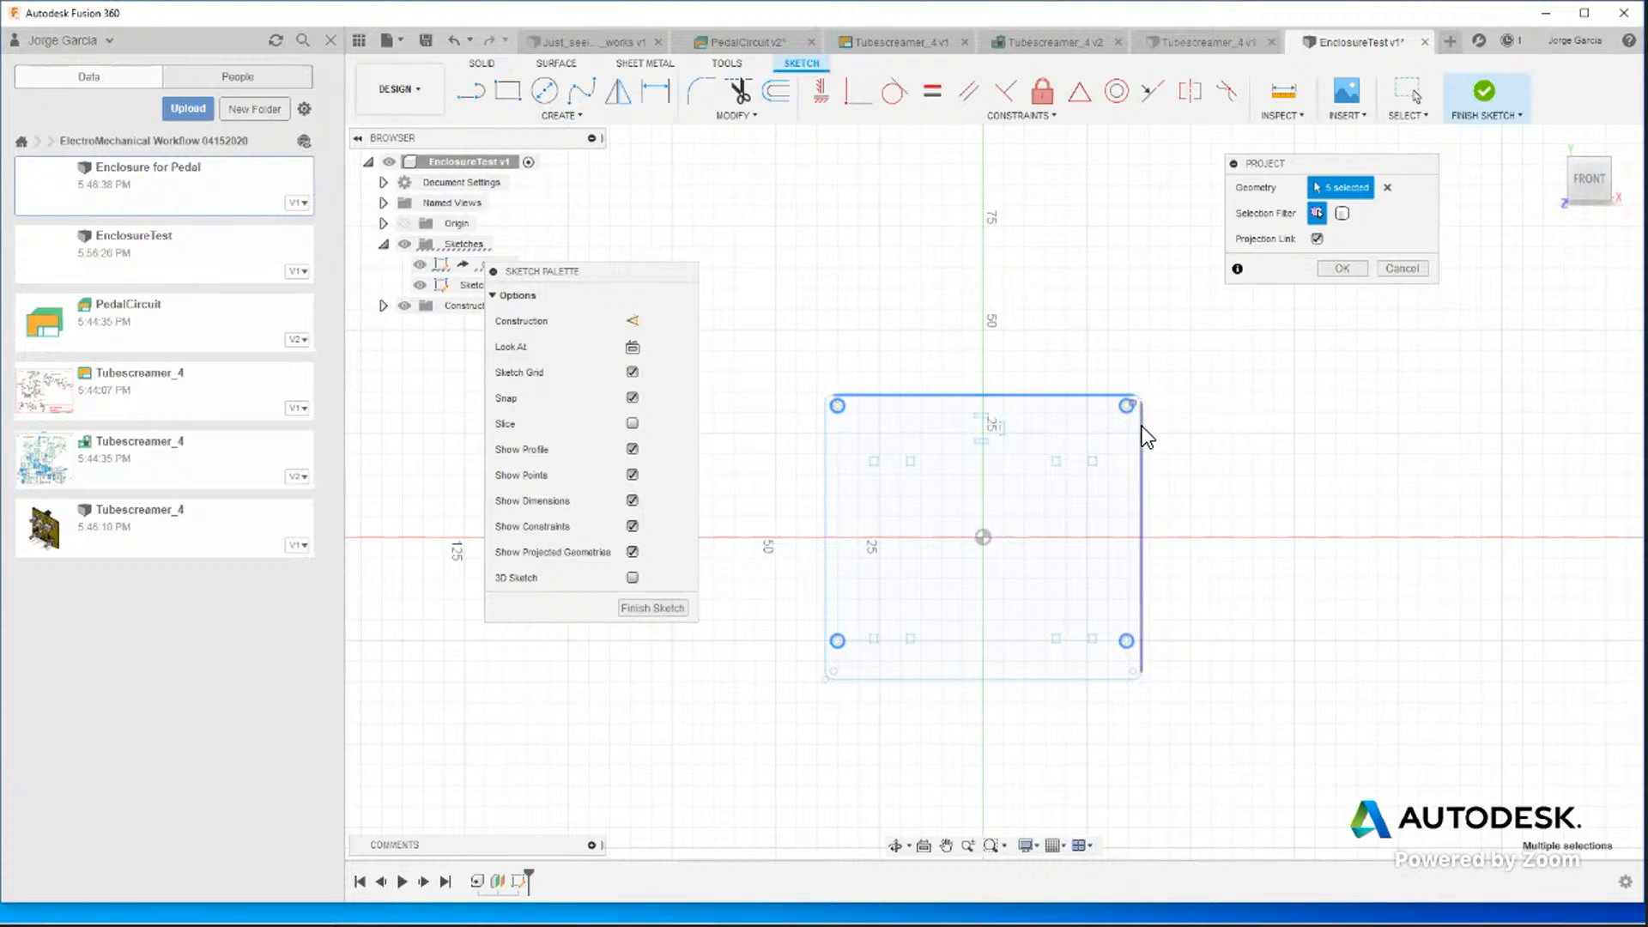
click(1139, 397)
click(1142, 418)
click(1002, 679)
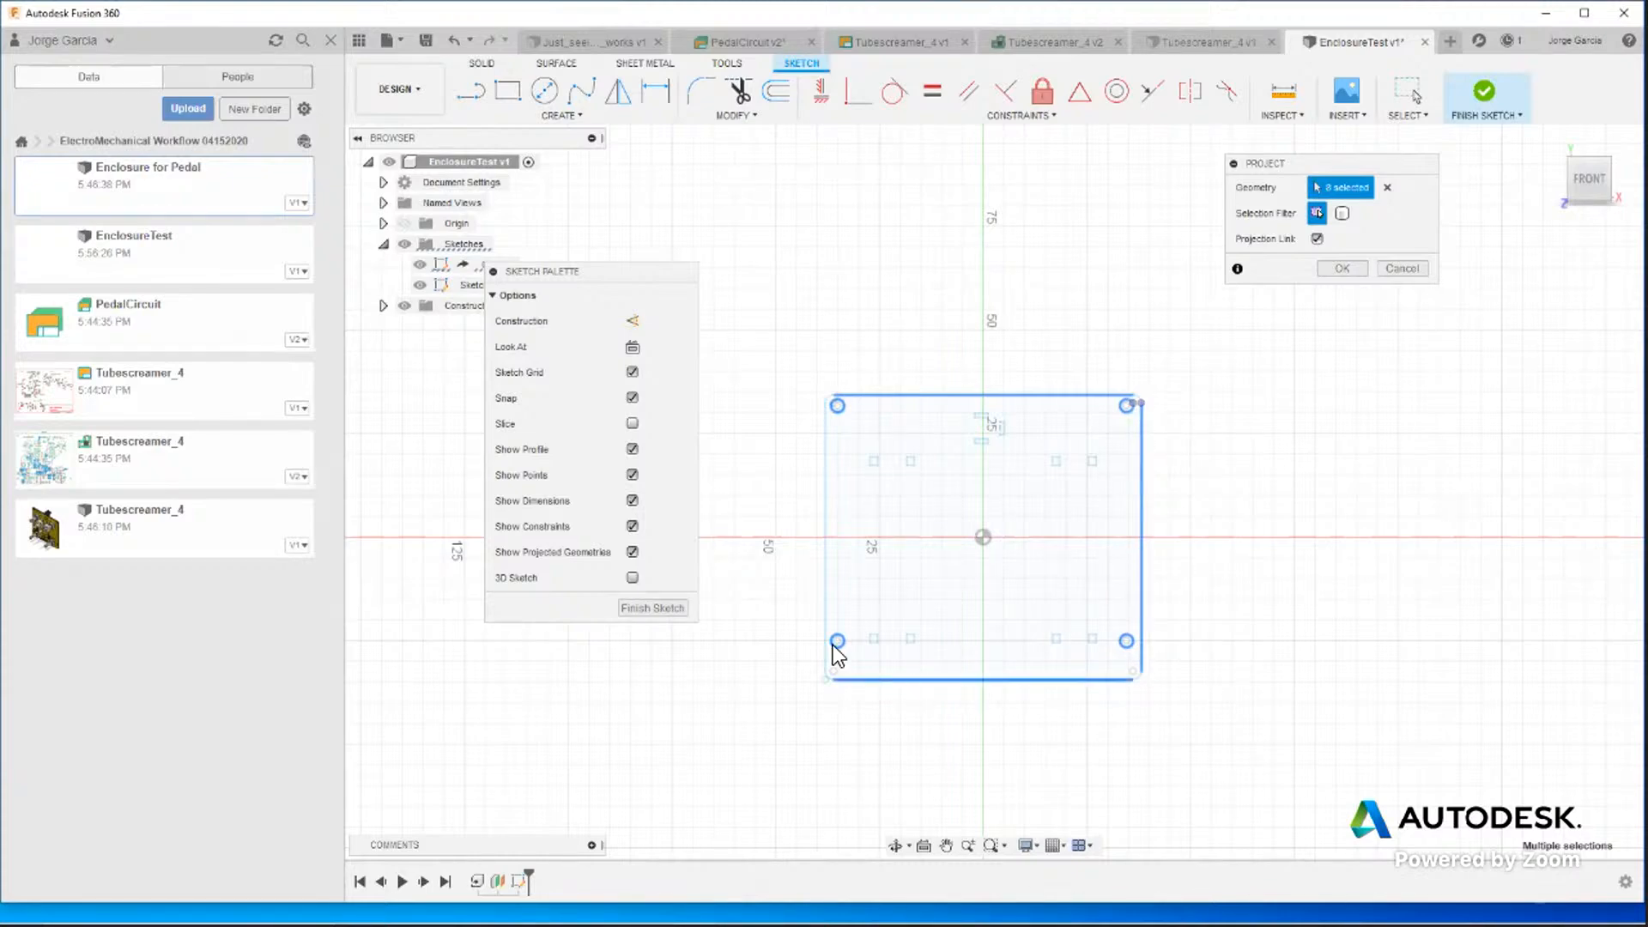
click(823, 529)
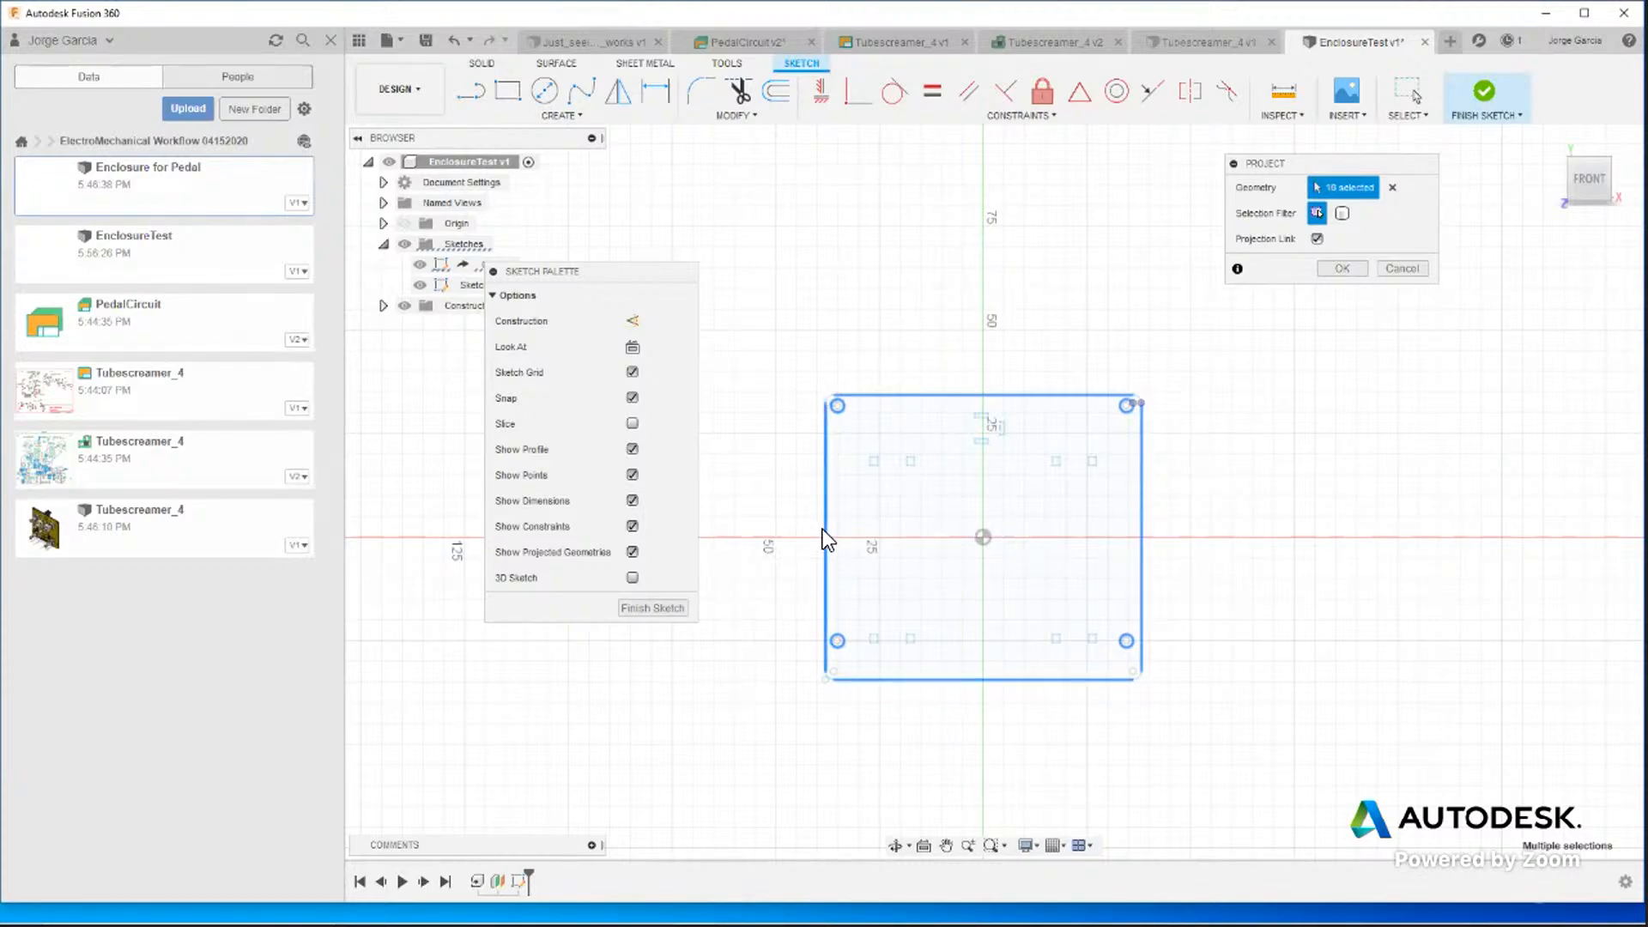
Include the two lower rounded corner arcs of the board outline in the projection.
click(832, 670)
scroll(826, 678, down, 3)
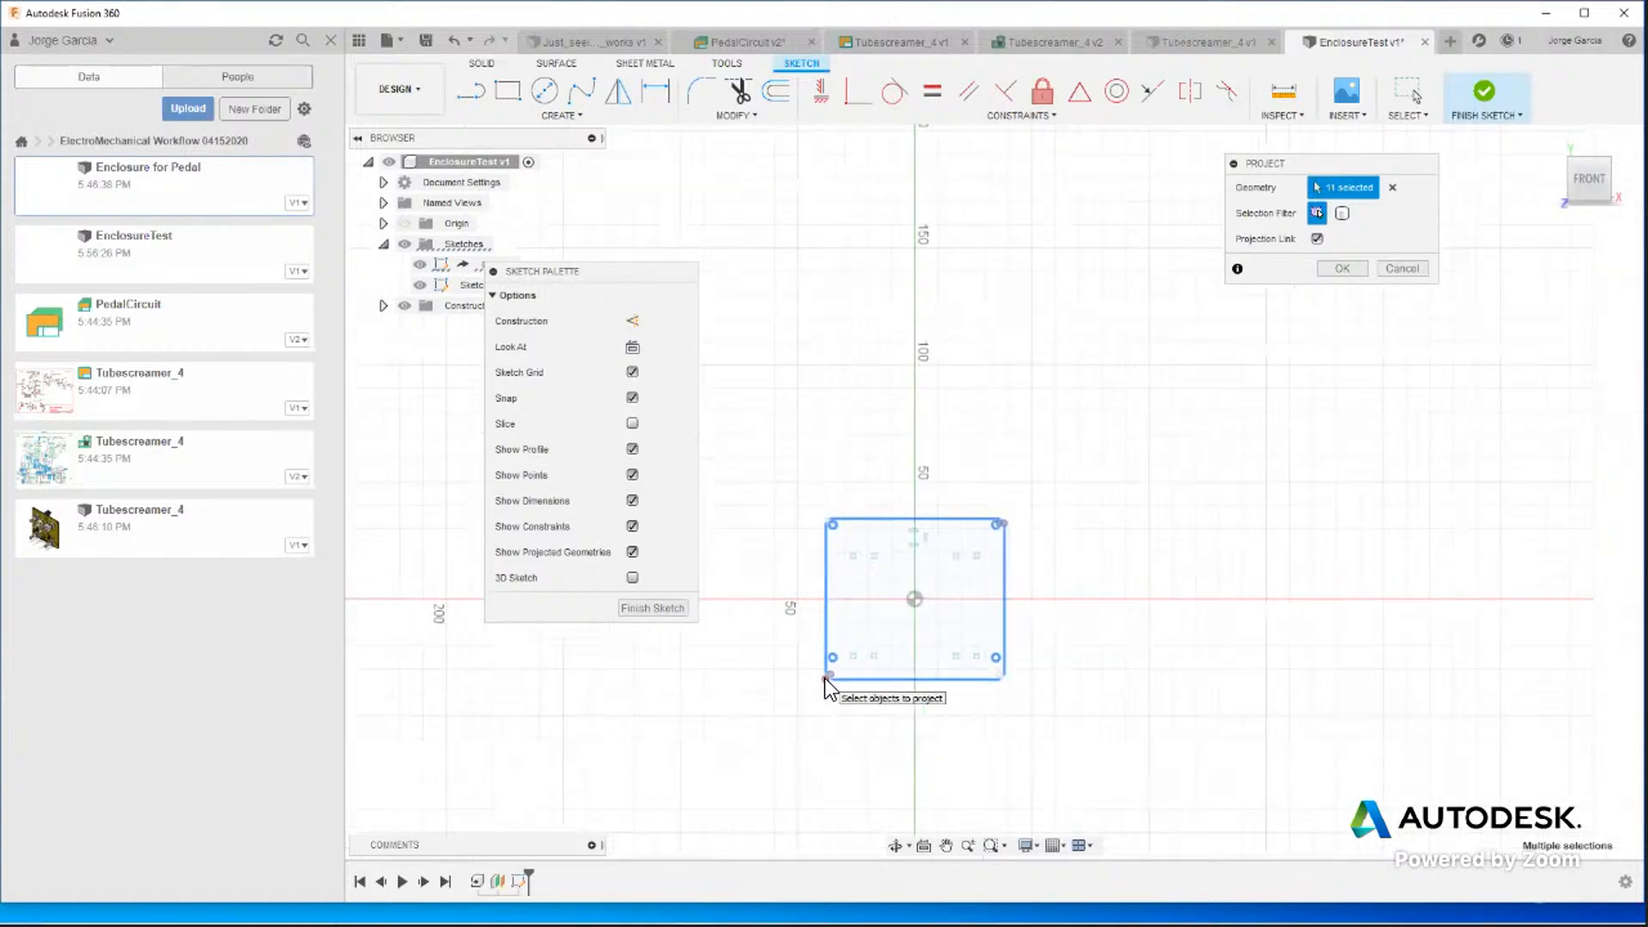
scroll(826, 675, up, 5)
scroll(832, 673, up, 2)
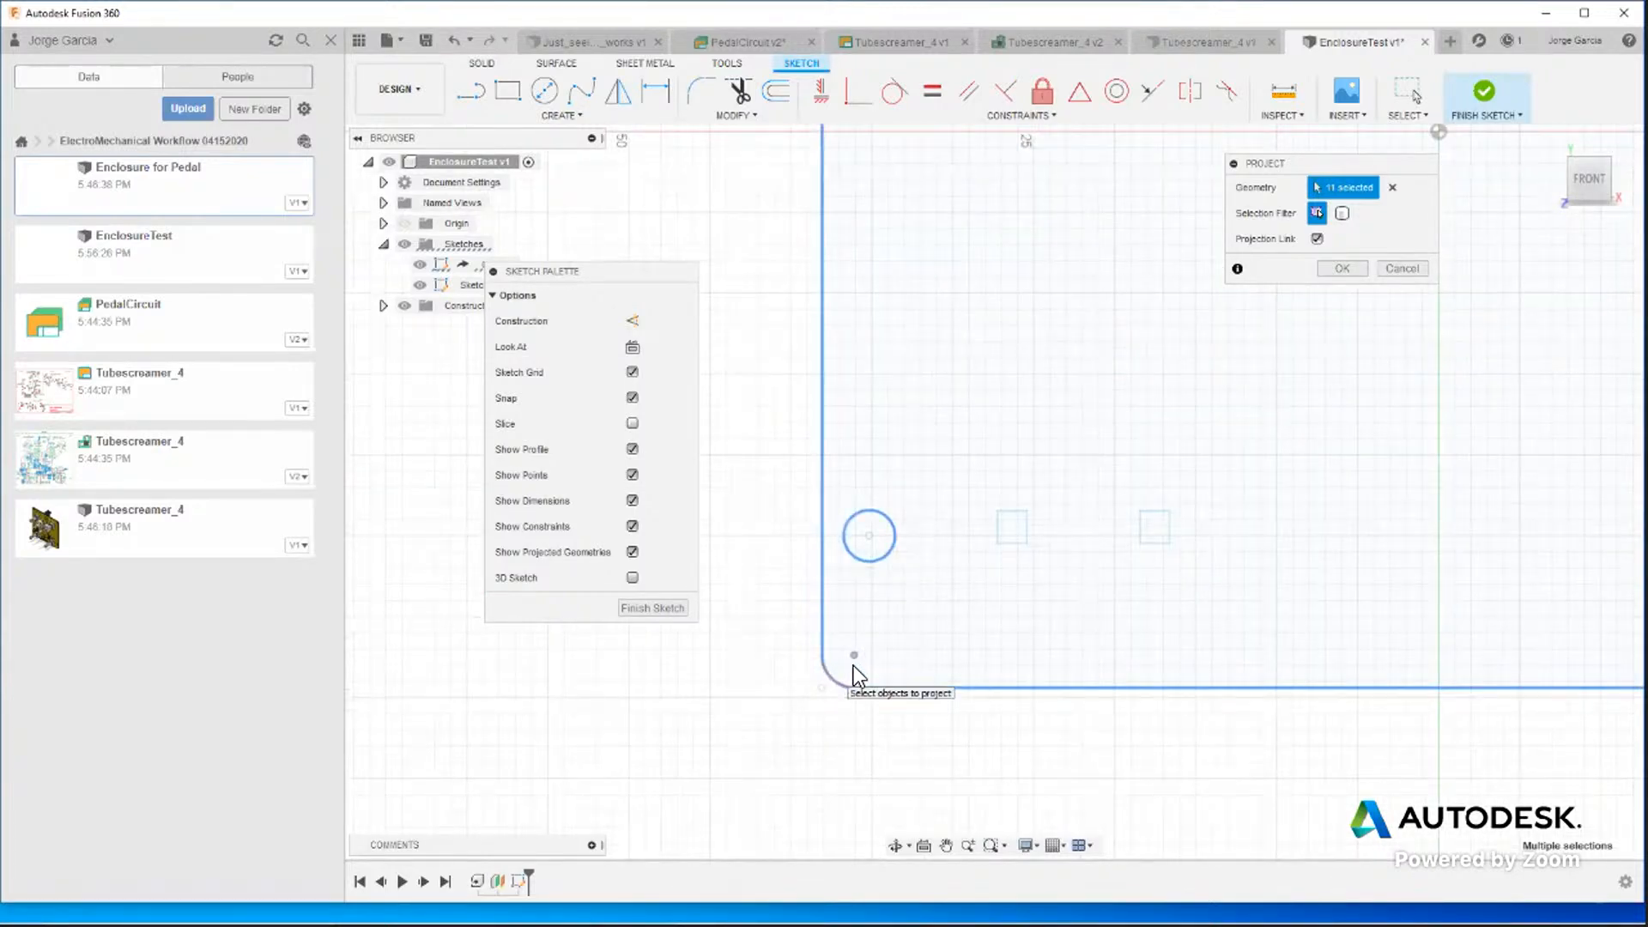
click(853, 669)
scroll(843, 671, up, 2)
click(820, 671)
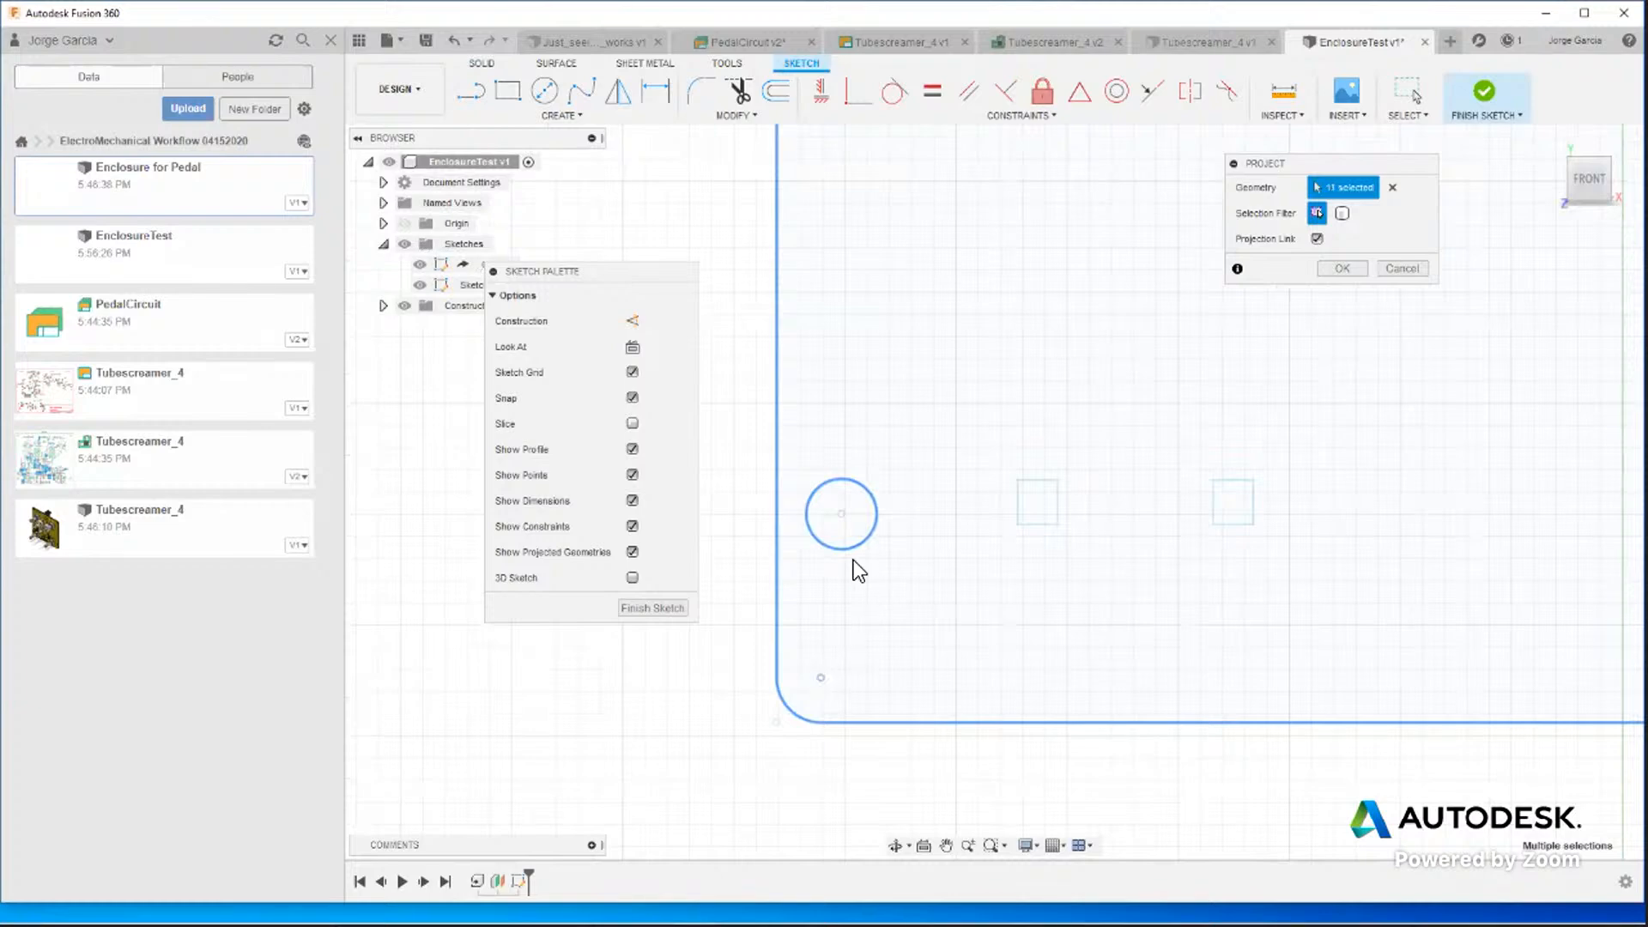
scroll(822, 545, up, 3)
scroll(812, 524, down, 4)
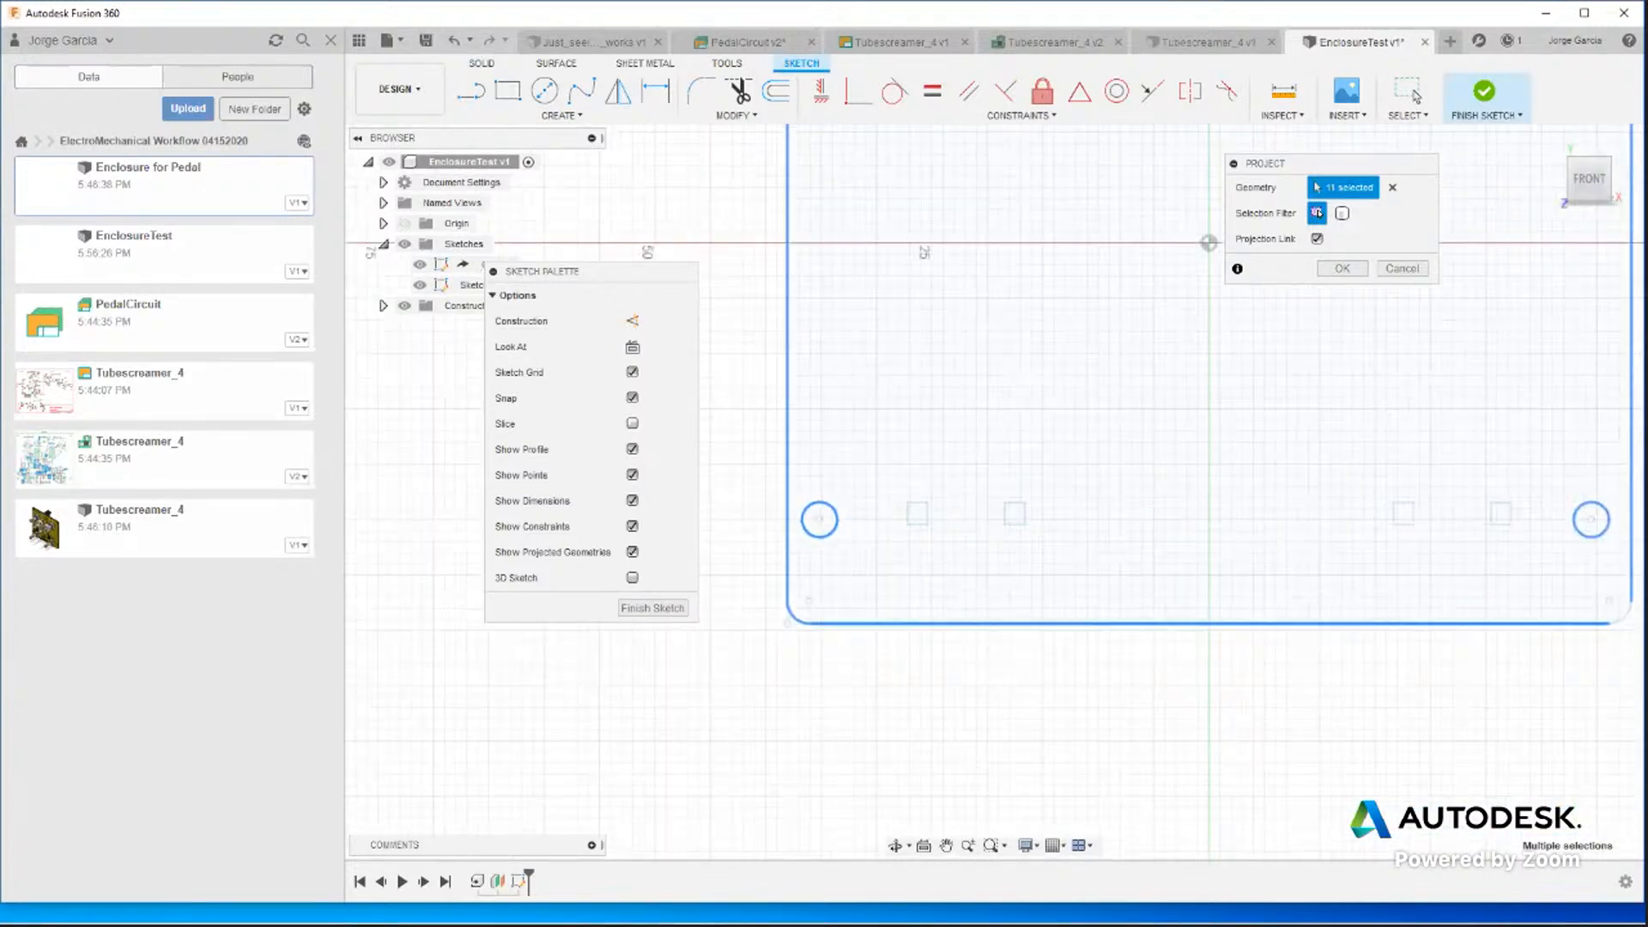
click(1502, 622)
scroll(1285, 573, down, 5)
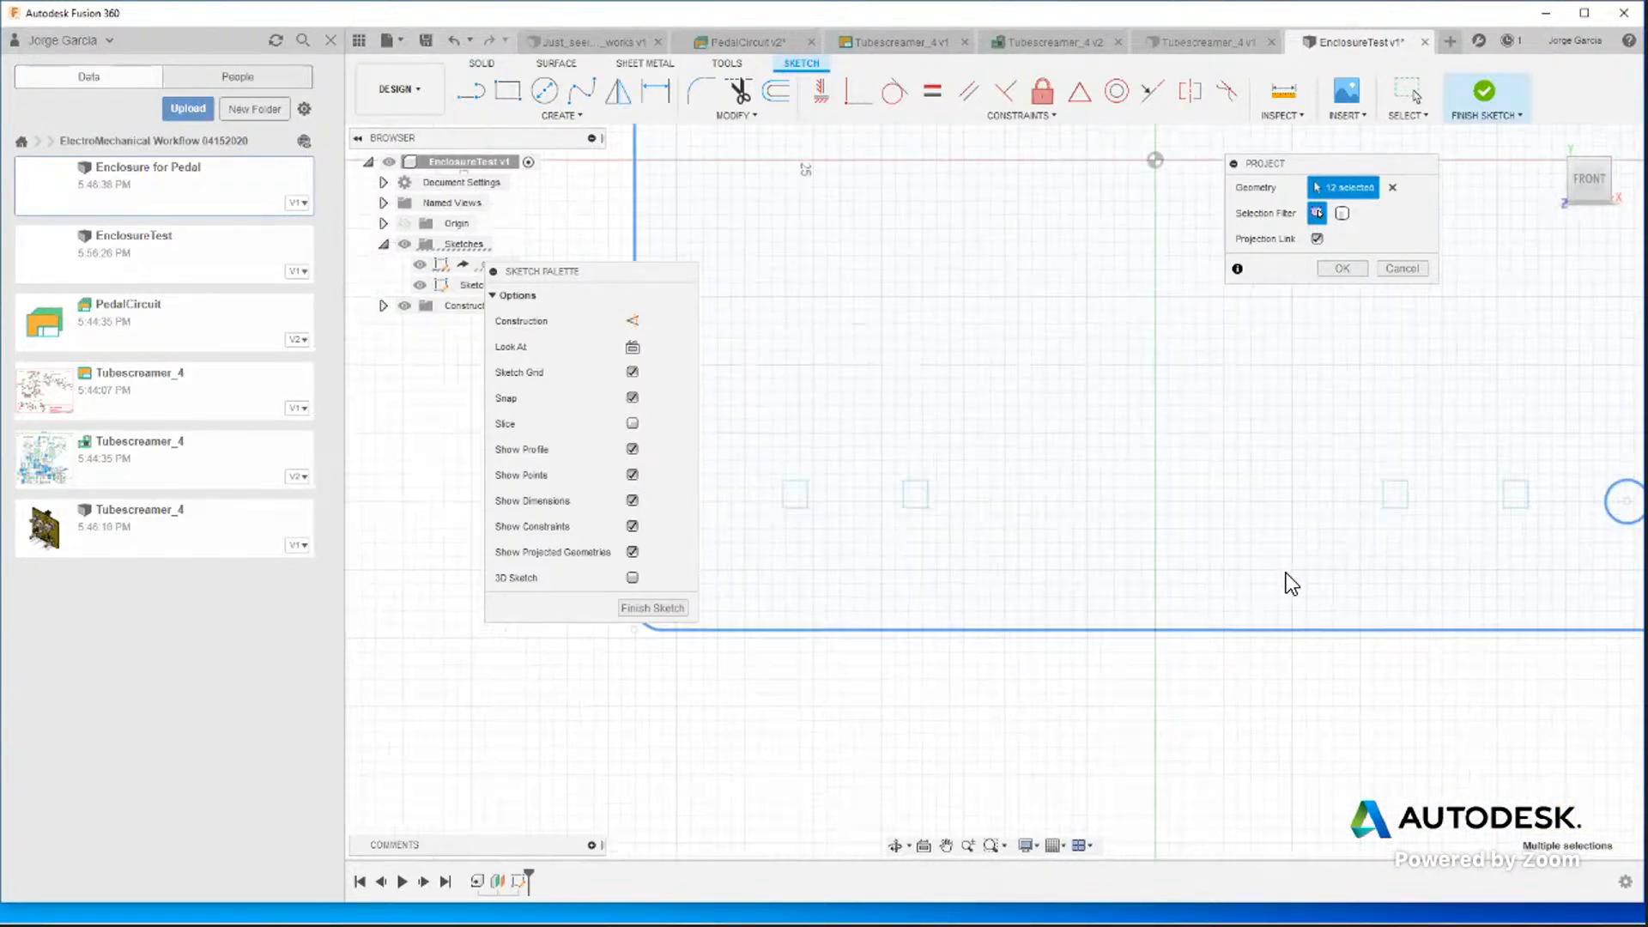
Include the two upper rounded corner arcs of the board outline in the projection.
scroll(985, 199, down, 3)
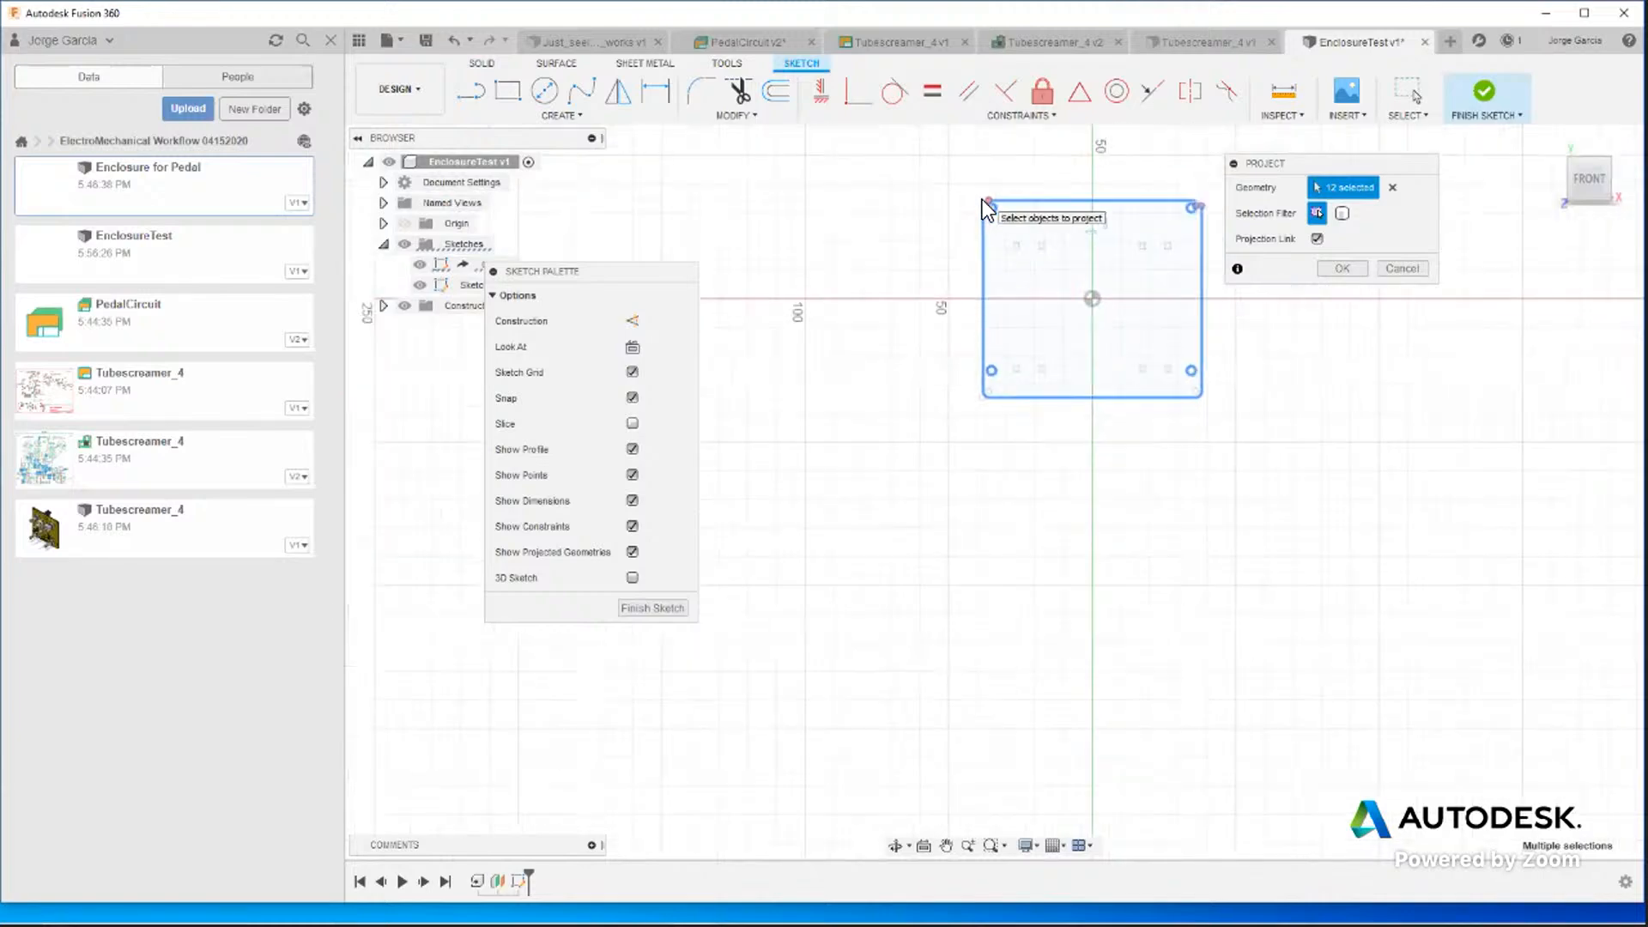
scroll(983, 199, up, 4)
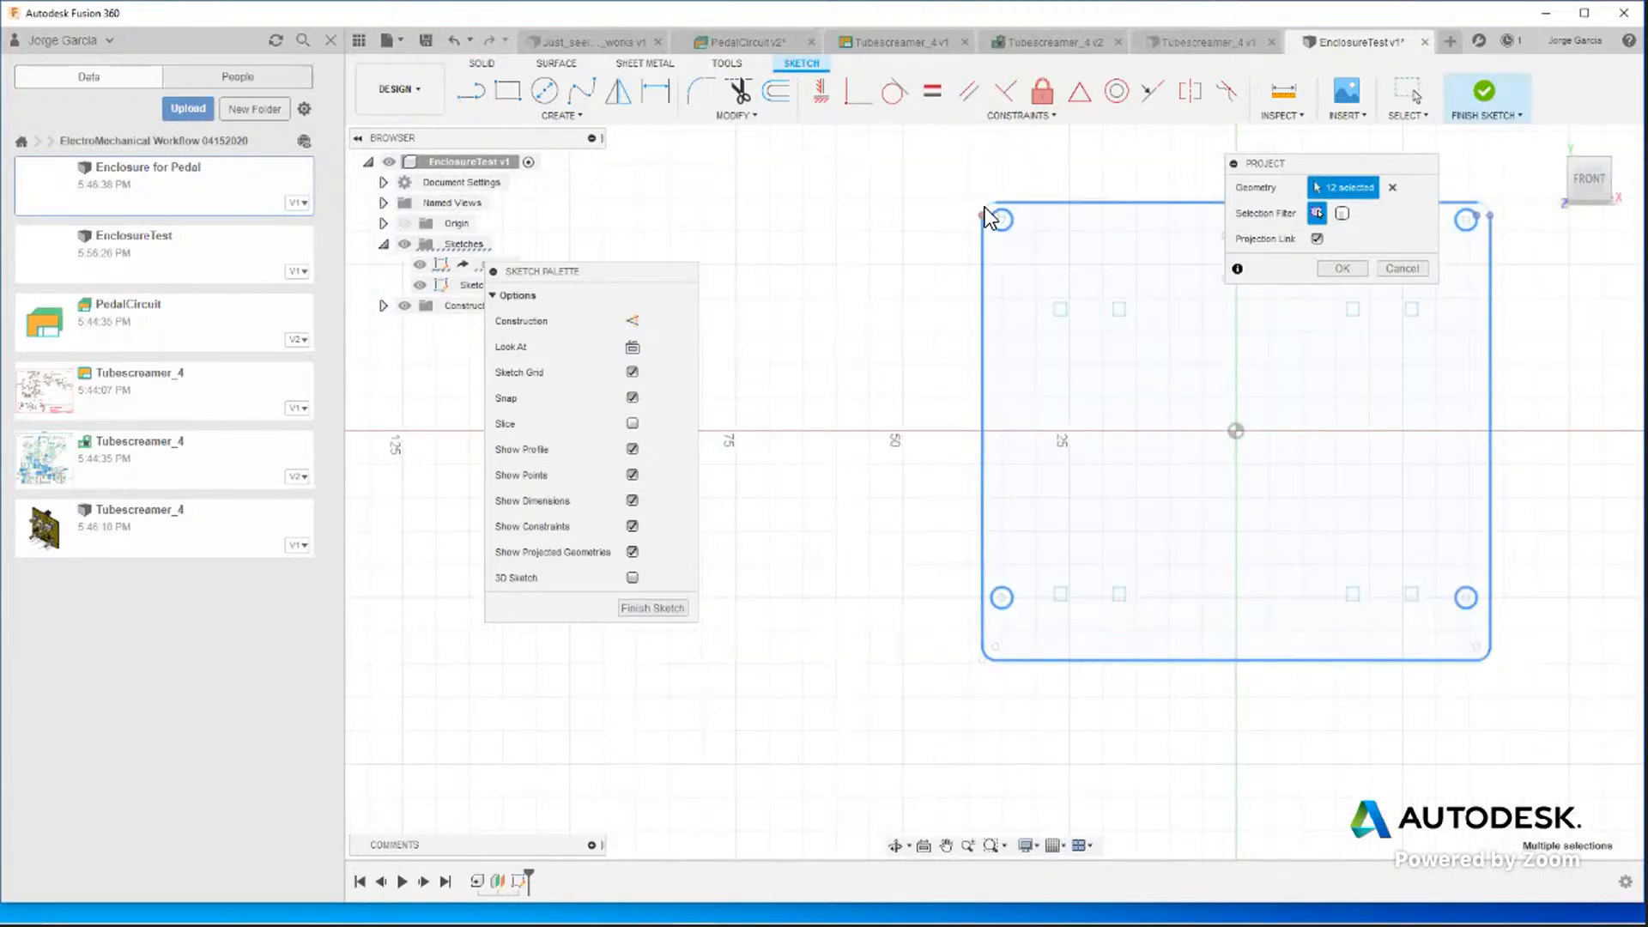
click(985, 208)
scroll(978, 211, up, 4)
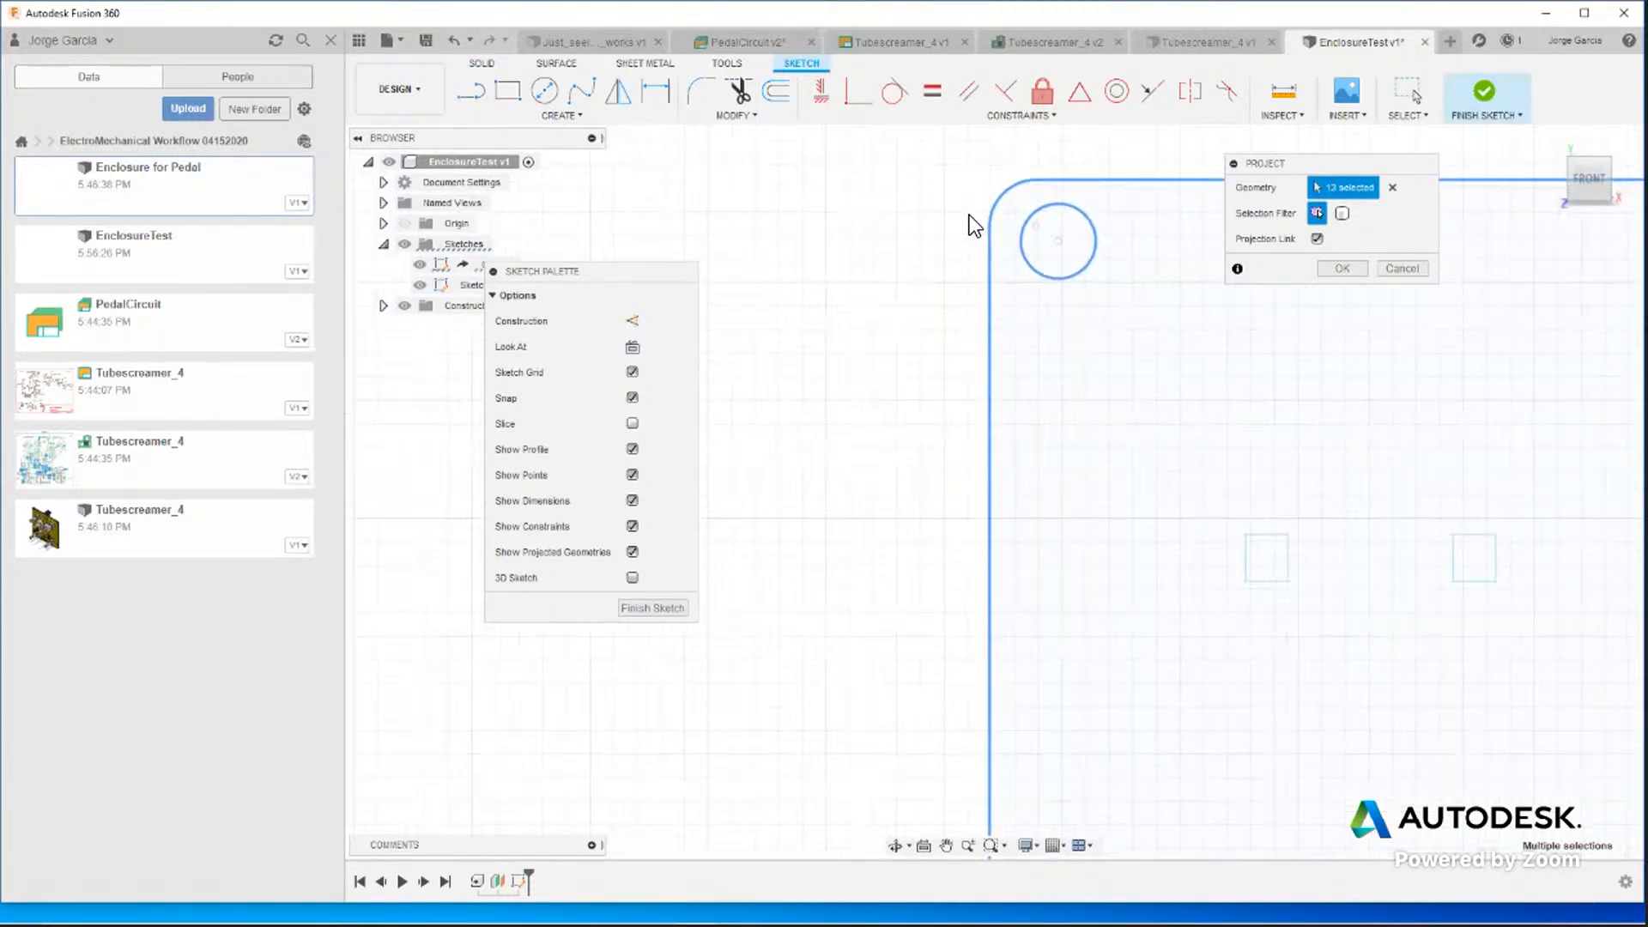
scroll(970, 215, down, 5)
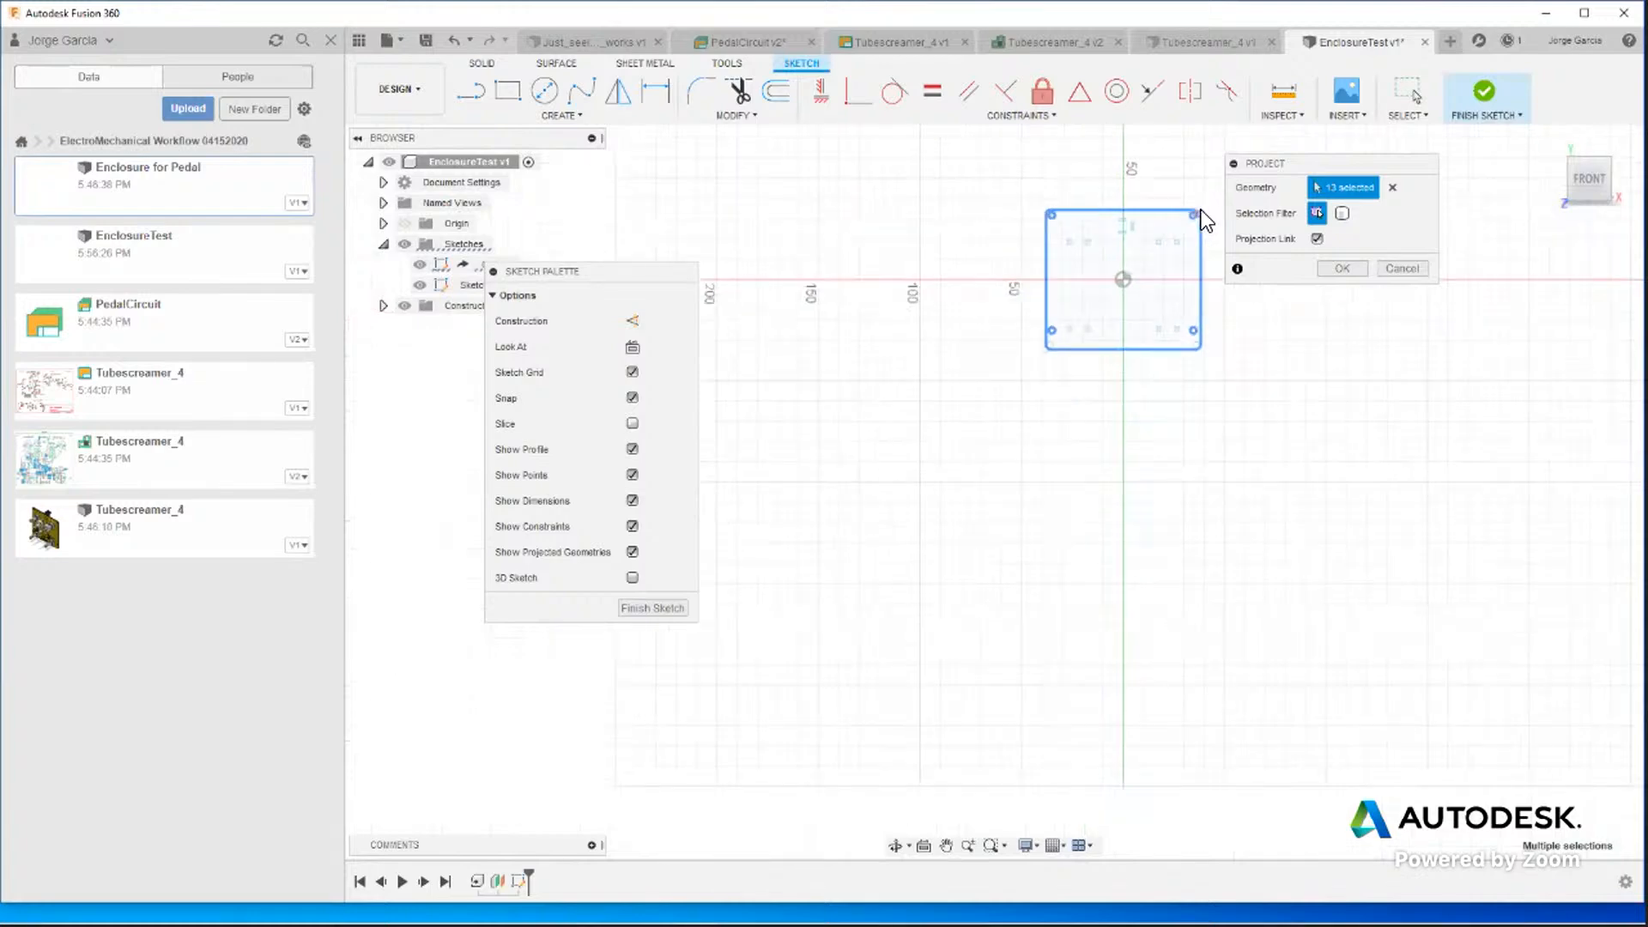
scroll(1197, 210, up, 4)
scroll(1197, 217, up, 3)
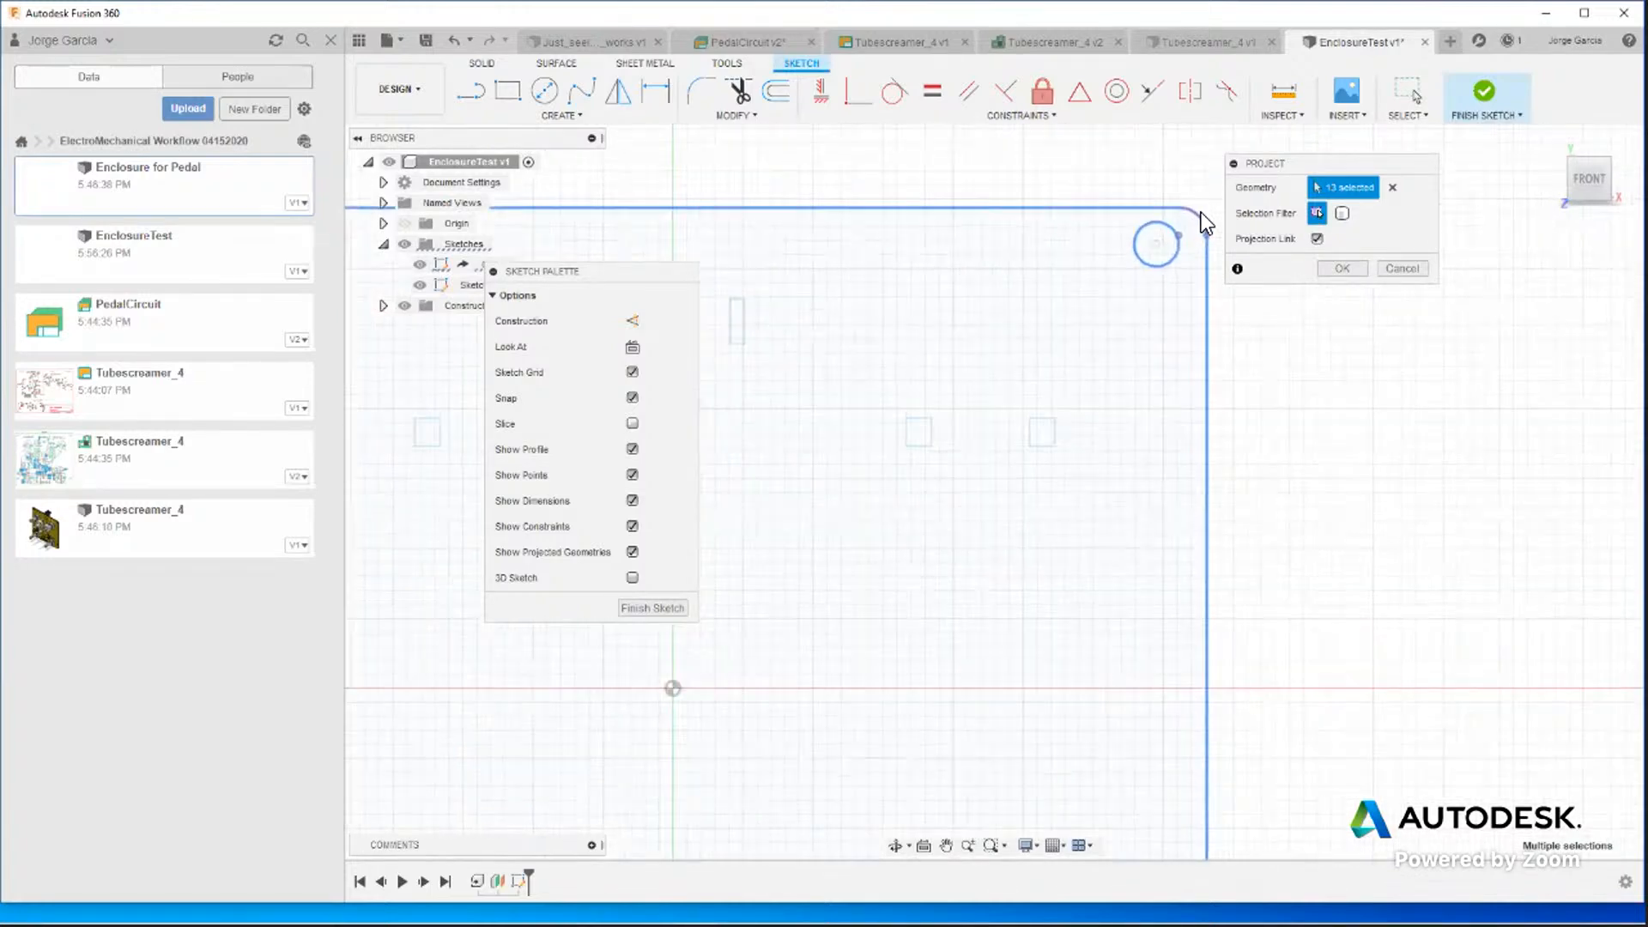
click(1207, 246)
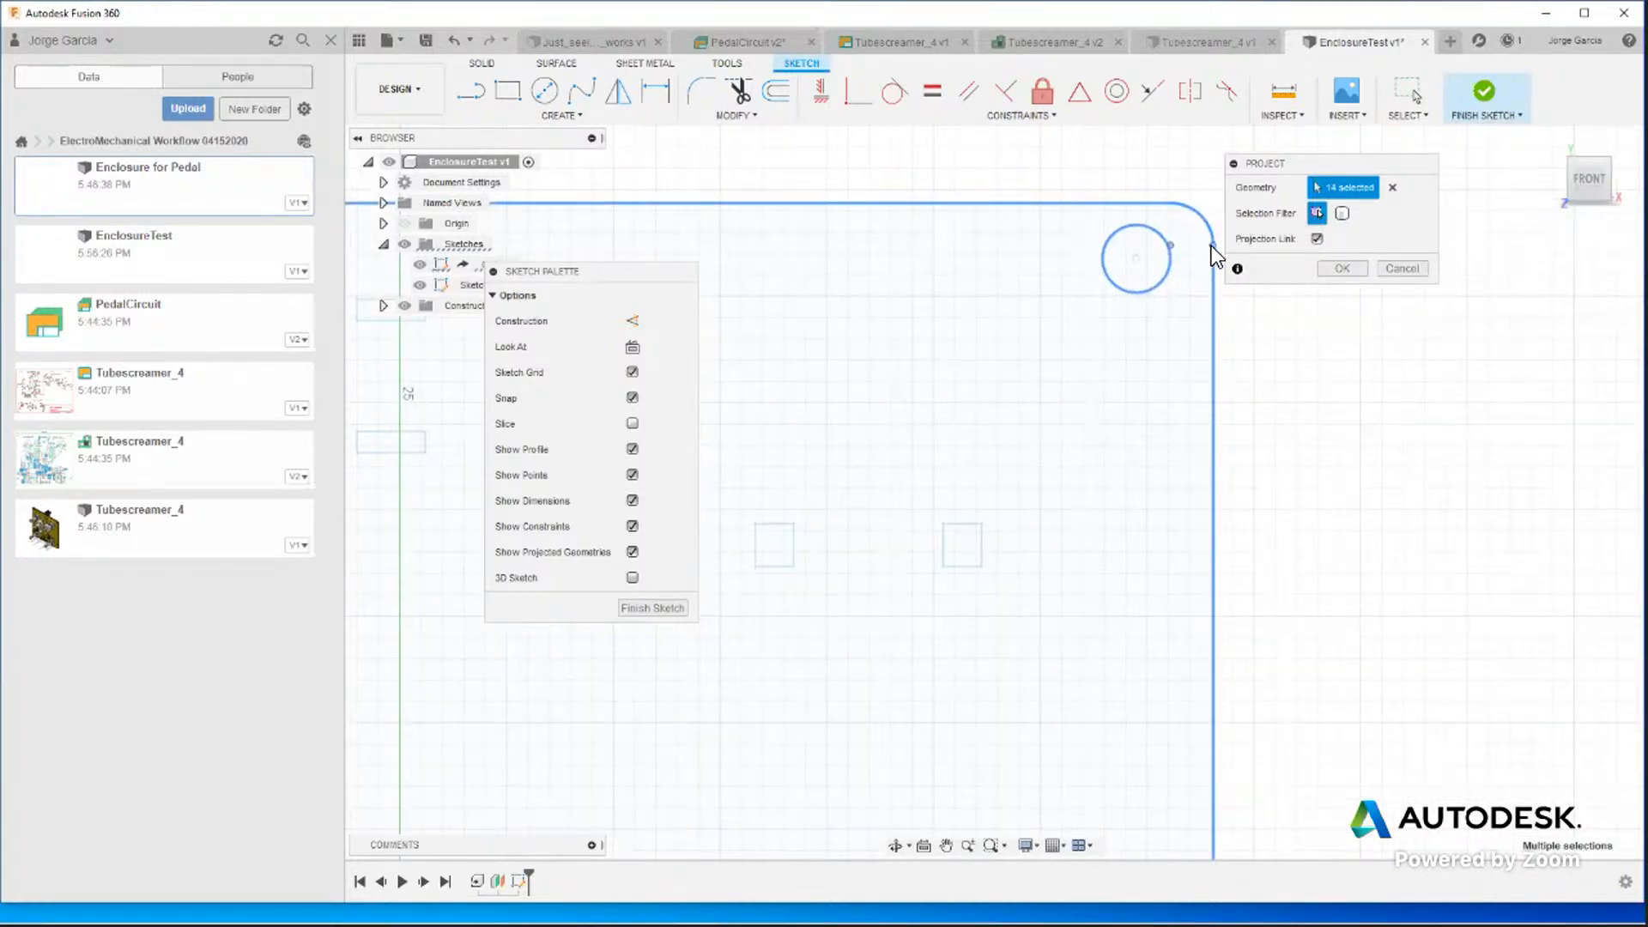
Remove the stray points near the outline's upper-right corner from the projection selection, apply the projection and finish the sketch.
click(1169, 257)
scroll(995, 266, up, 2)
scroll(996, 266, down, 4)
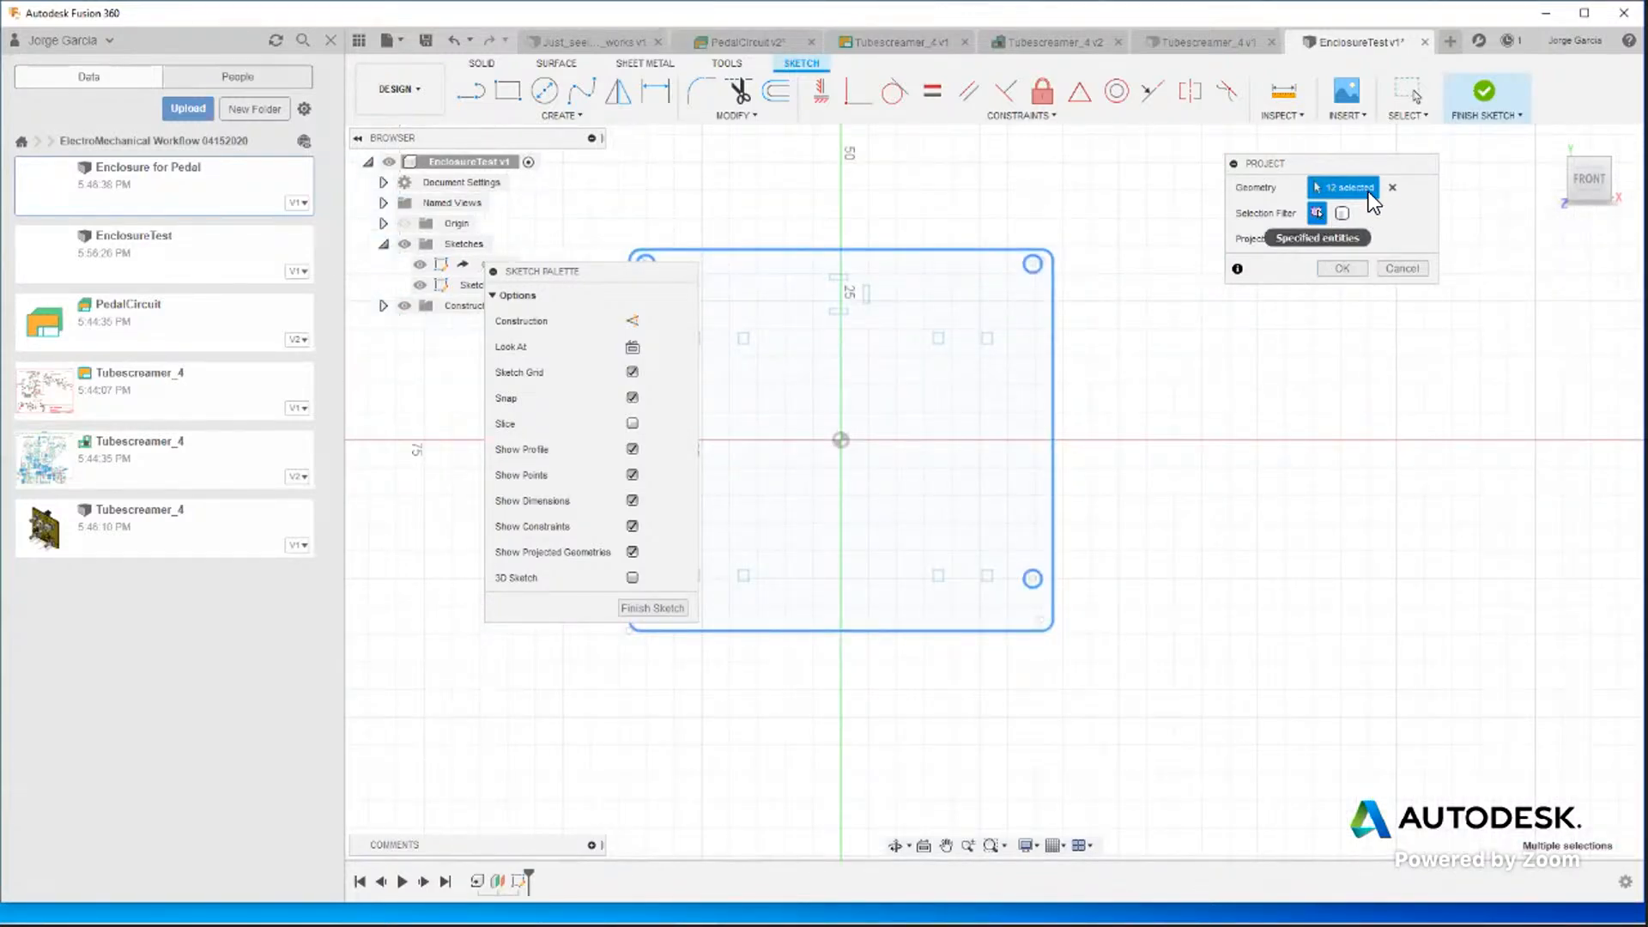
click(1332, 268)
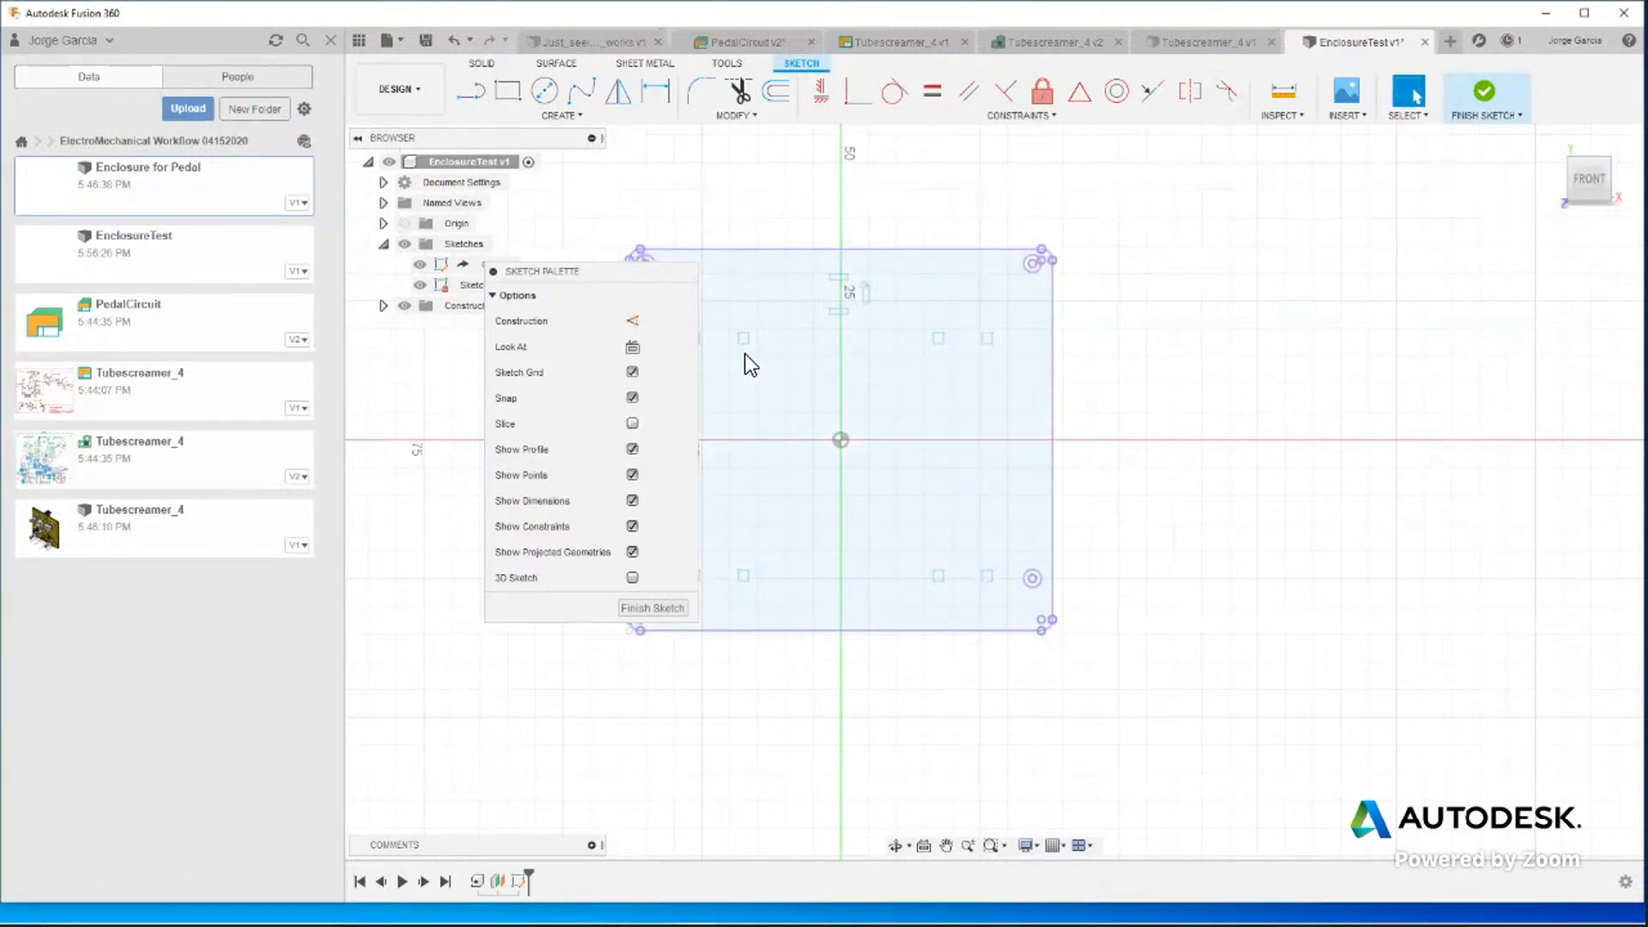
click(663, 606)
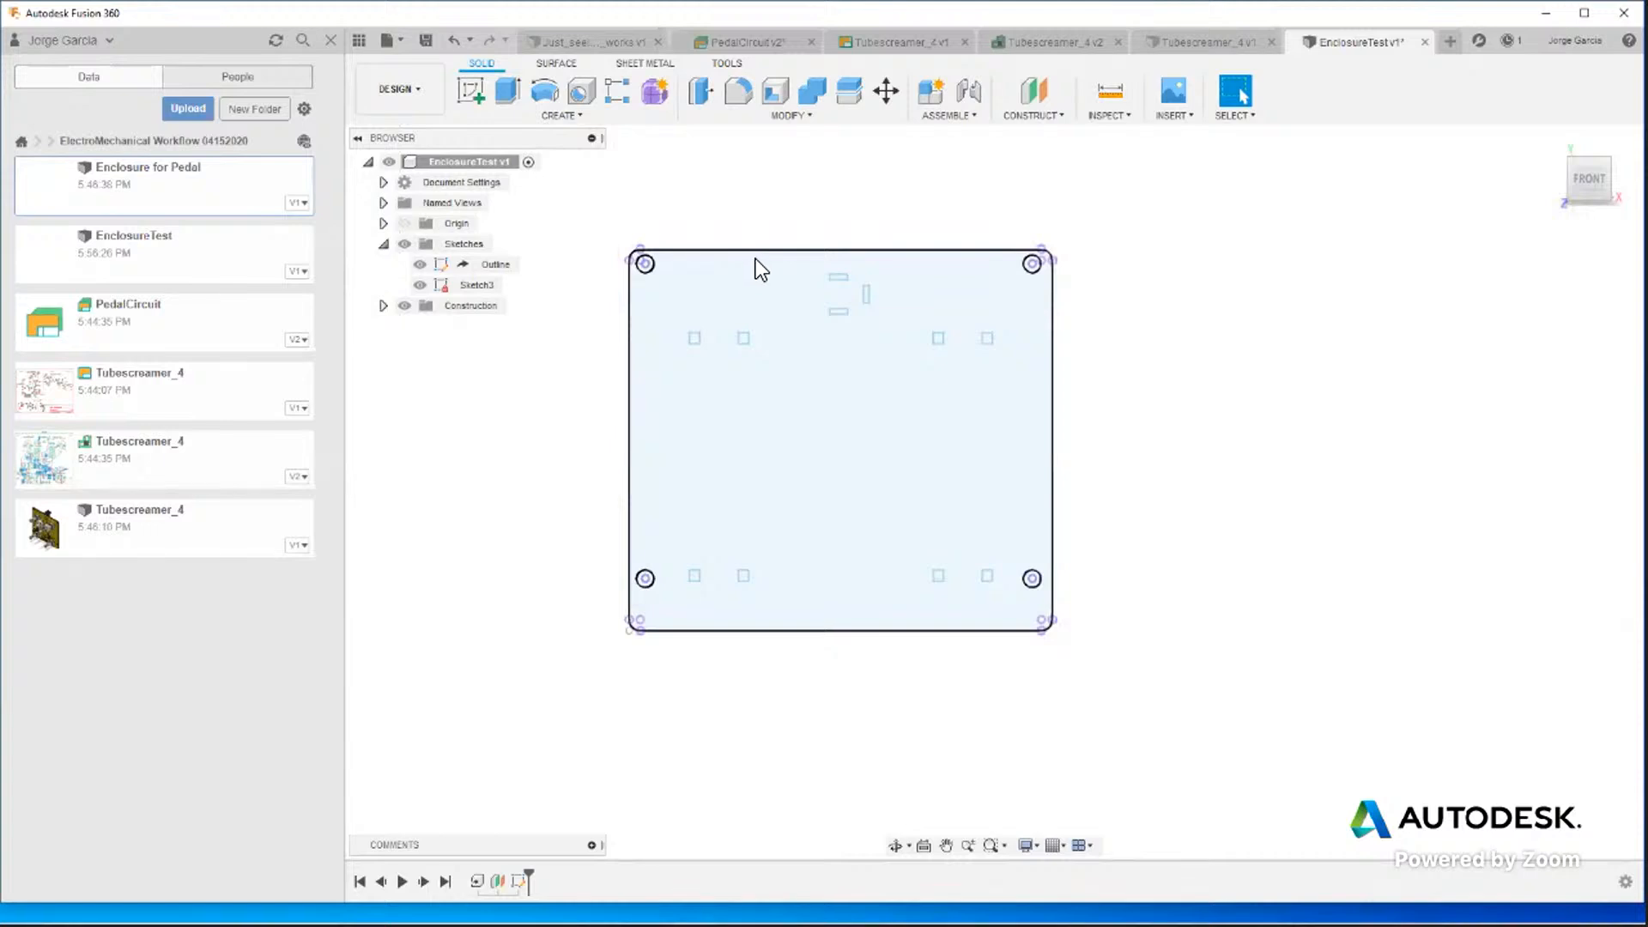
Reopen the projected sketch and start an offset with the outline's upper edge, right edge and the two right-hand corner arcs.
right_click(517, 879)
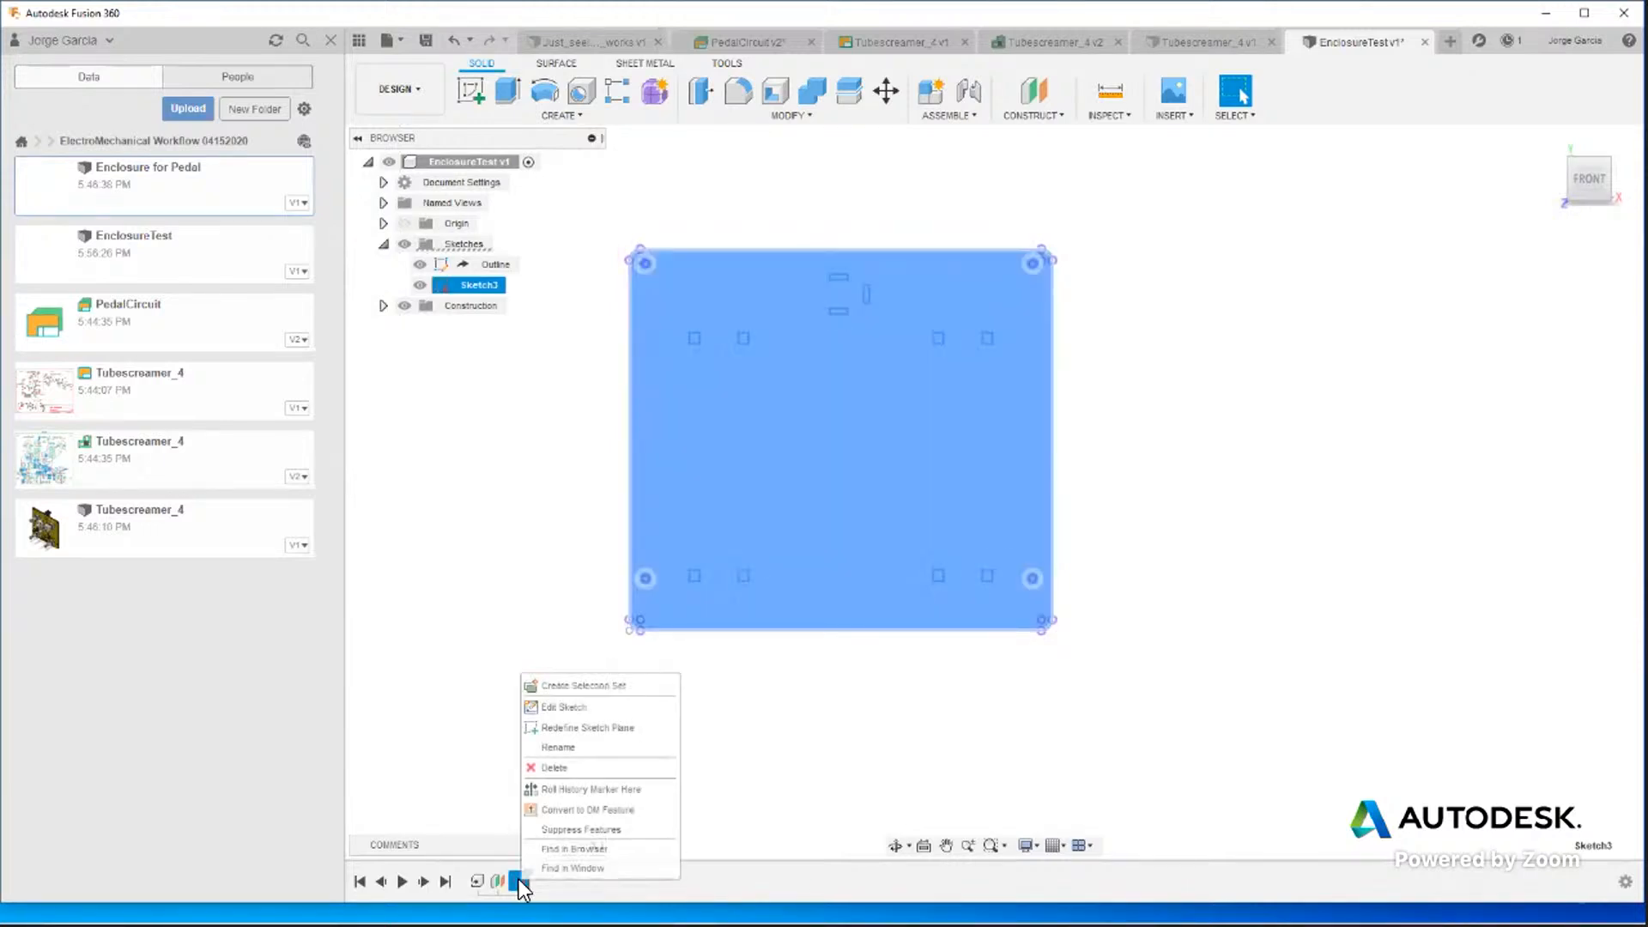
click(596, 707)
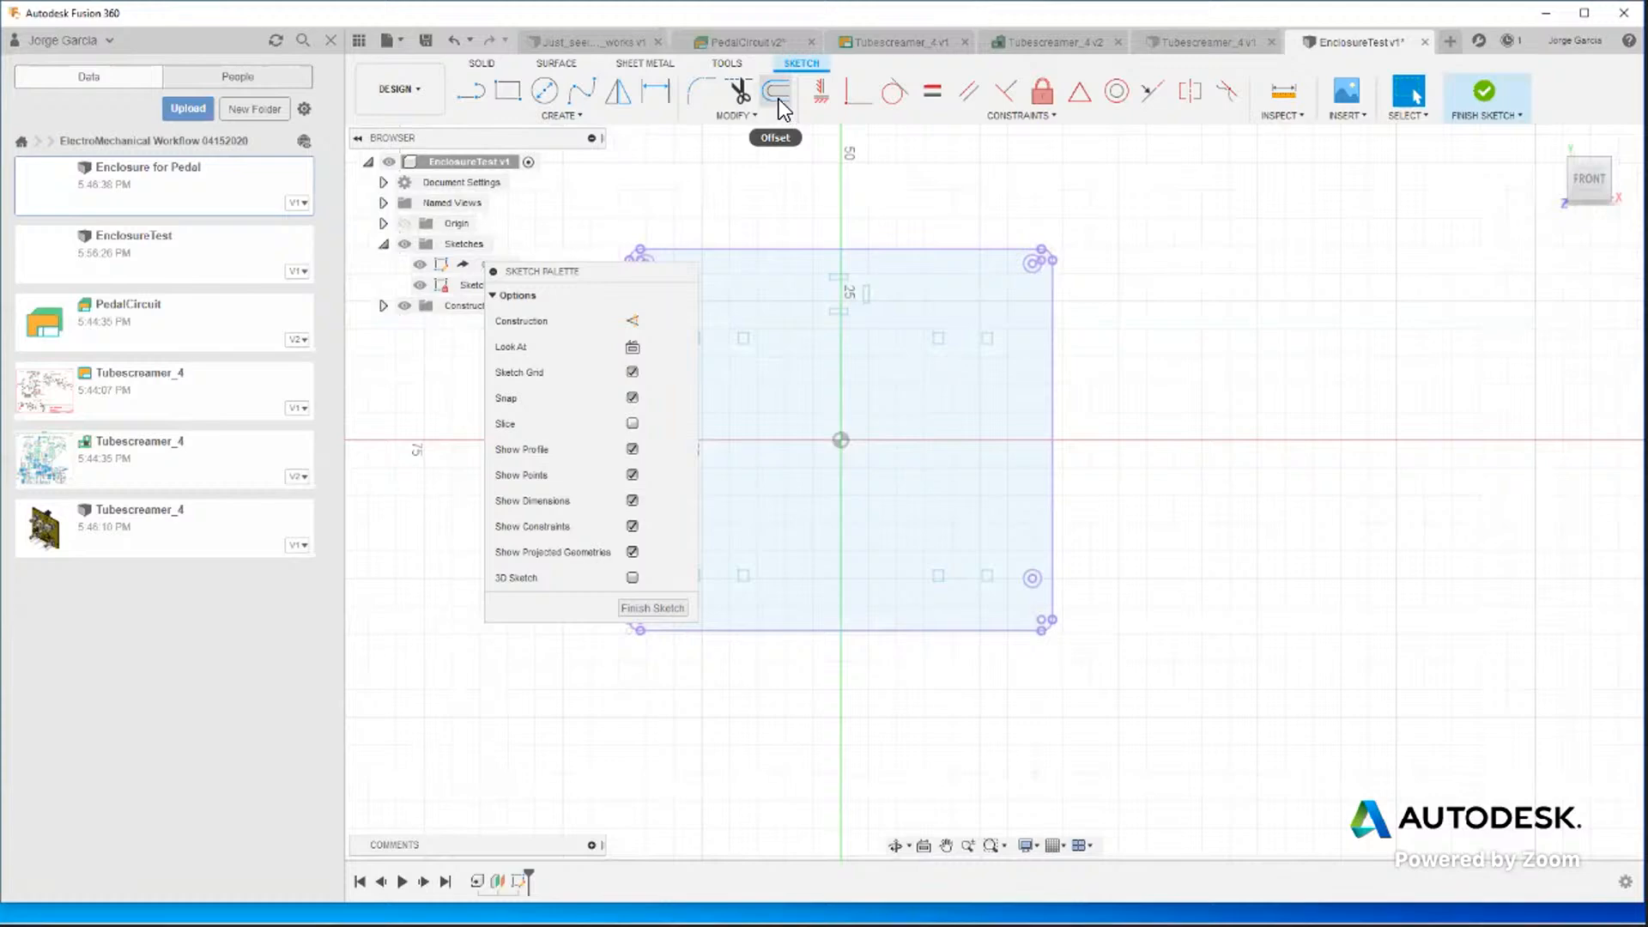
click(777, 93)
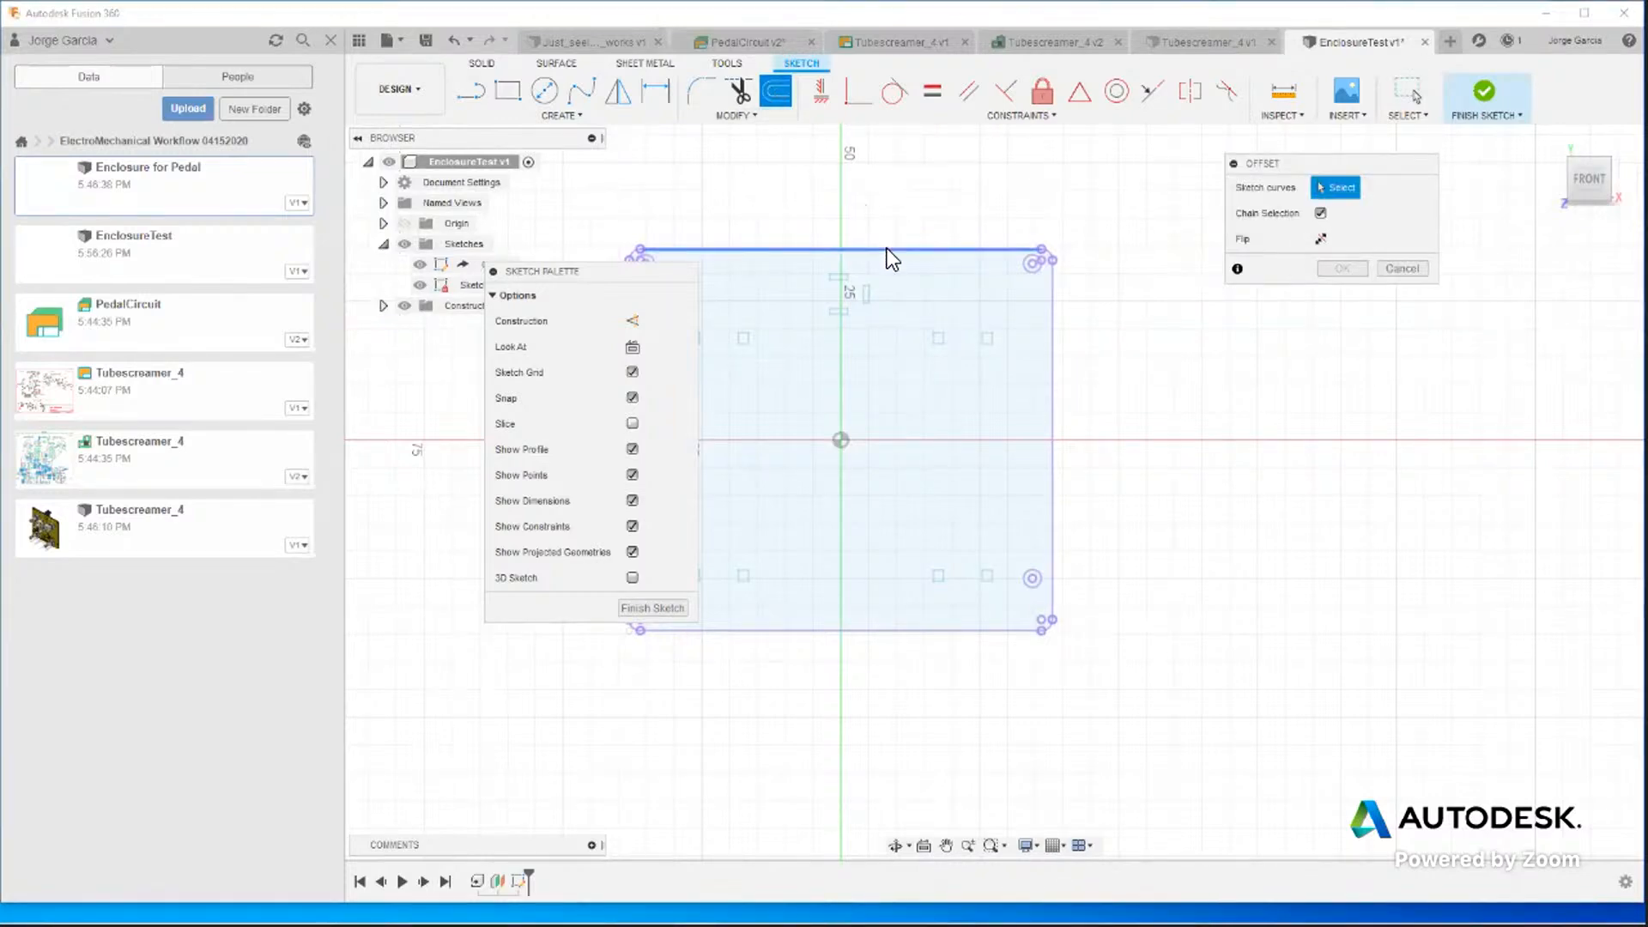
click(958, 251)
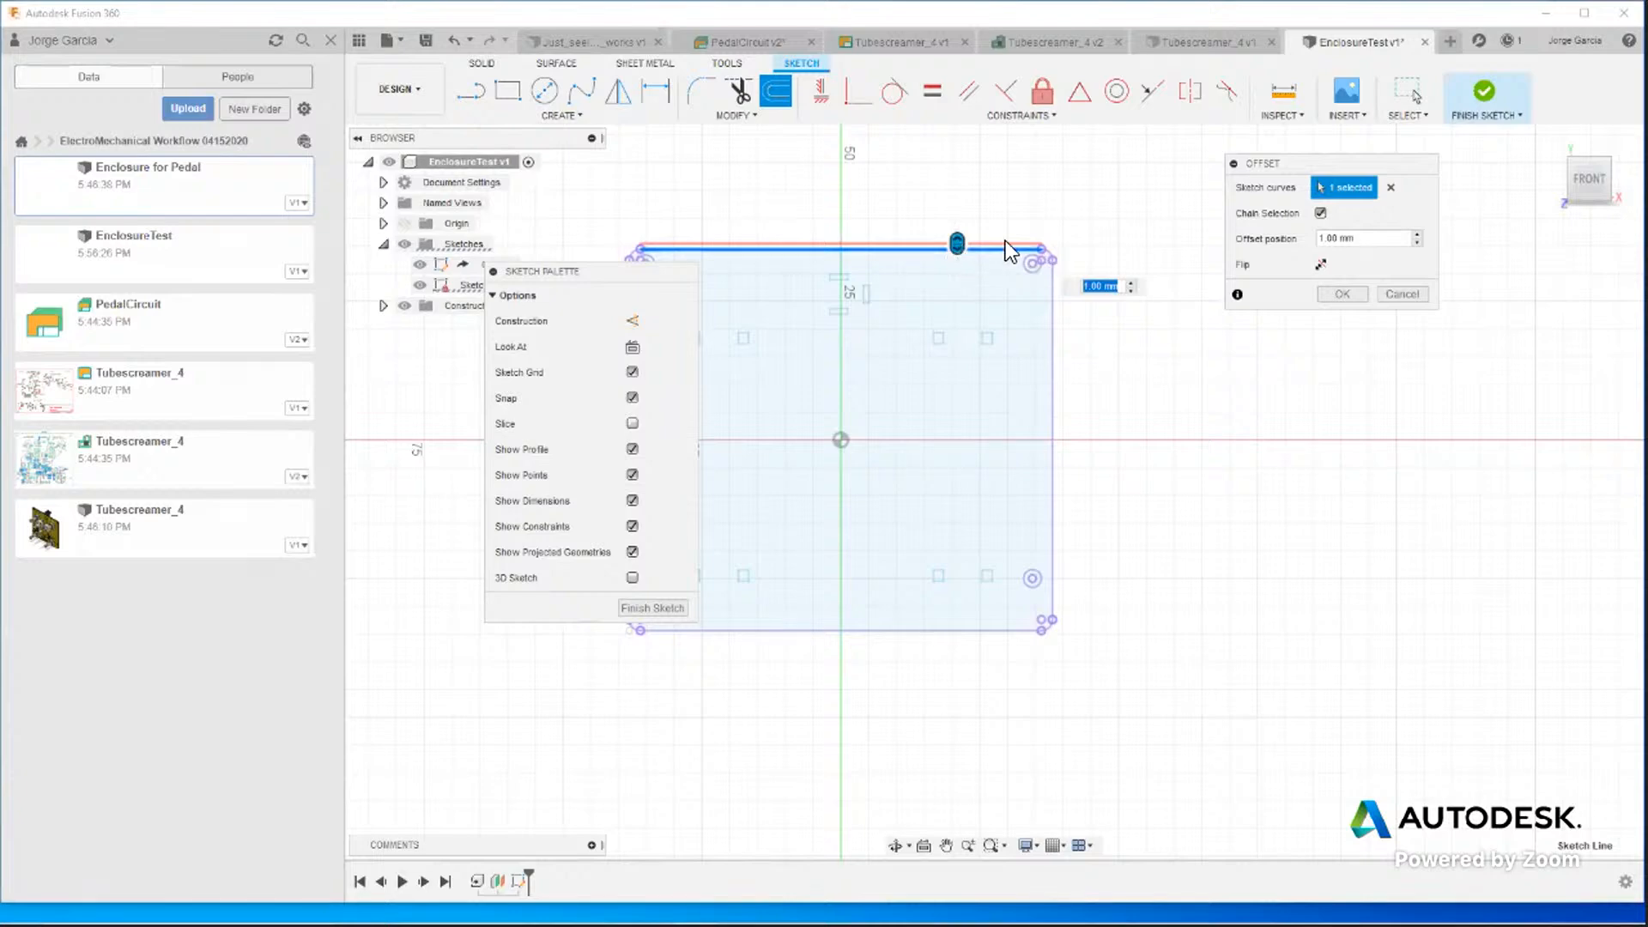
click(1049, 251)
click(1050, 298)
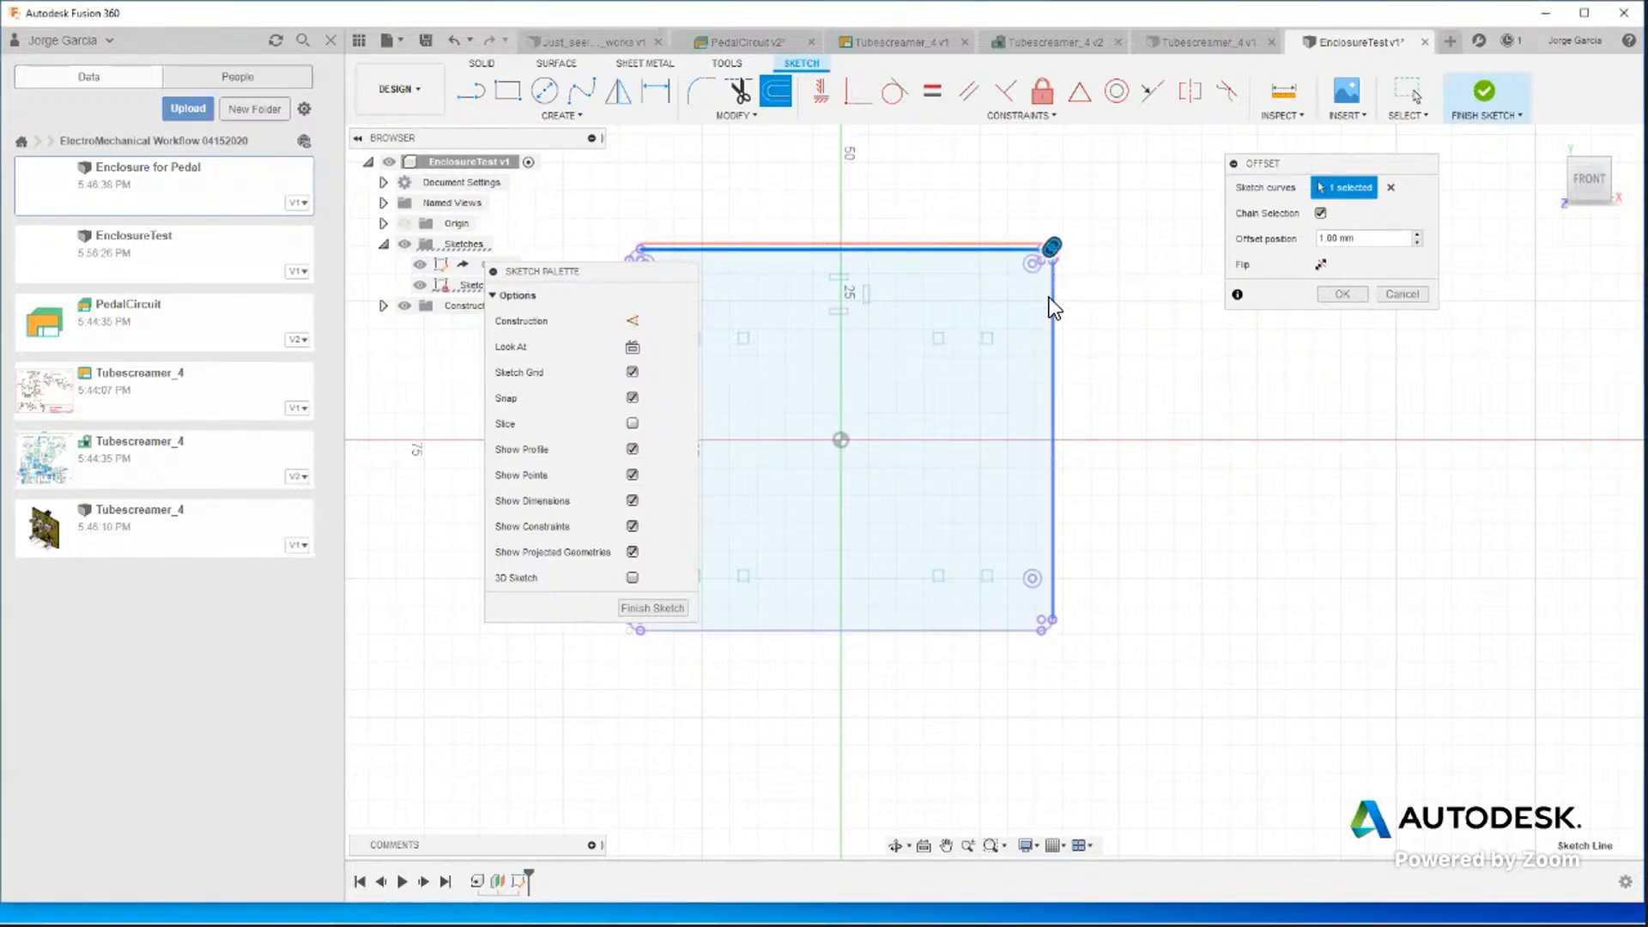
click(1046, 632)
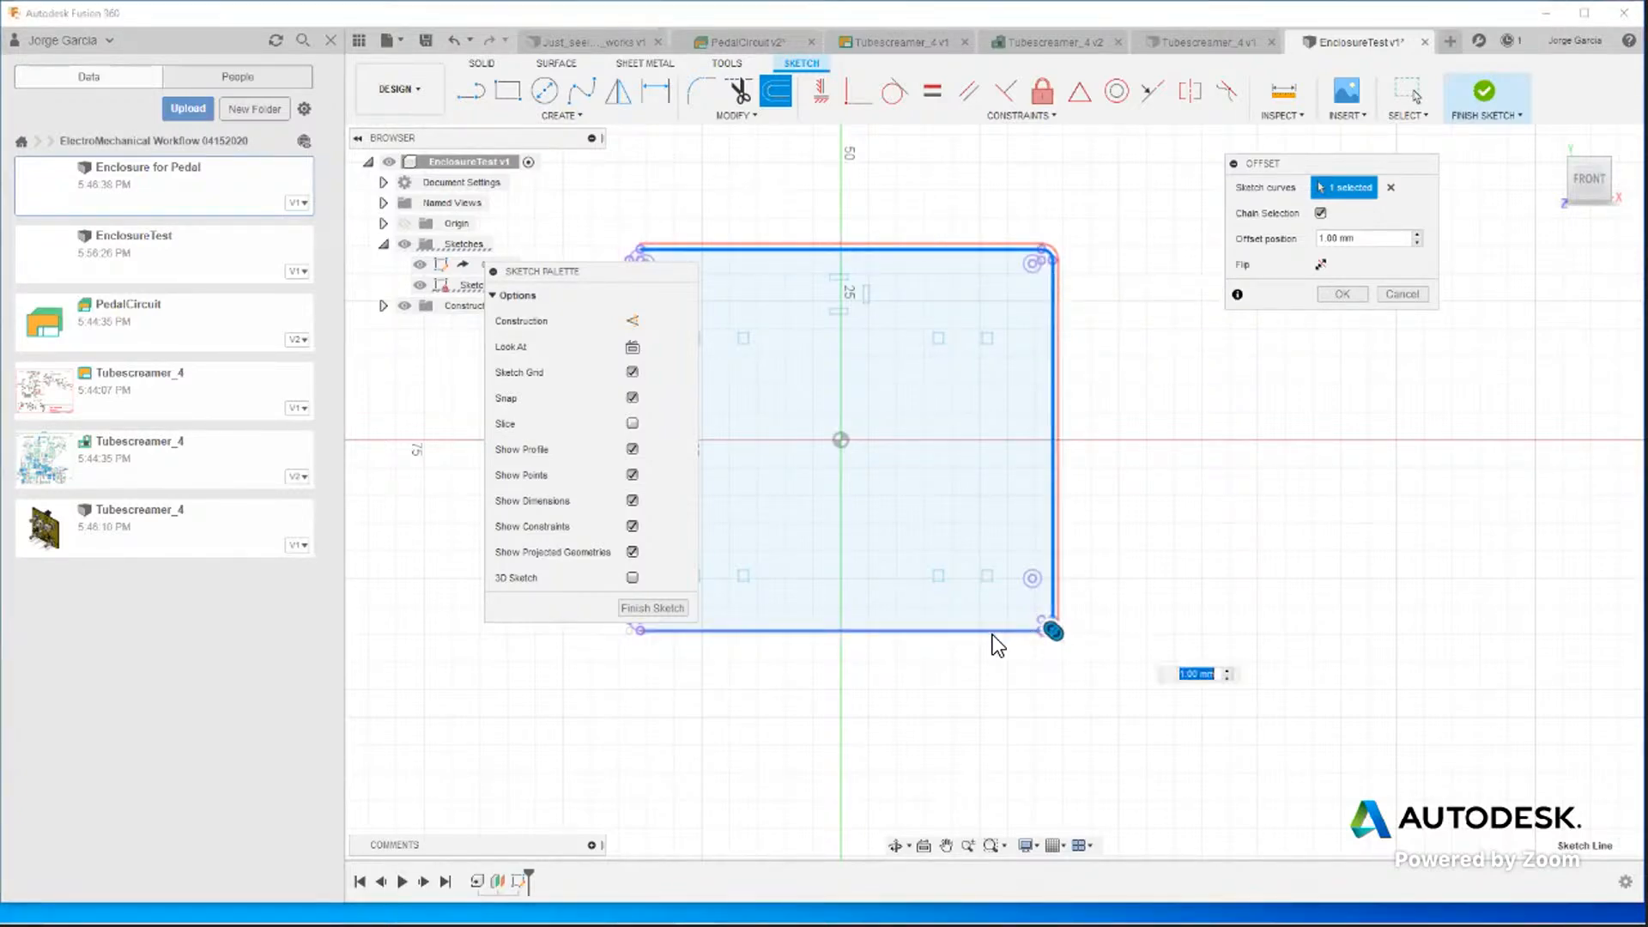
Complete the closed offset selection with the outline's lower edge, left edge and the two left-hand corner arcs.
click(992, 635)
mouse_move(631, 273)
mouse_down()
mouse_move(584, 276)
mouse_move(434, 452)
mouse_up()
click(629, 625)
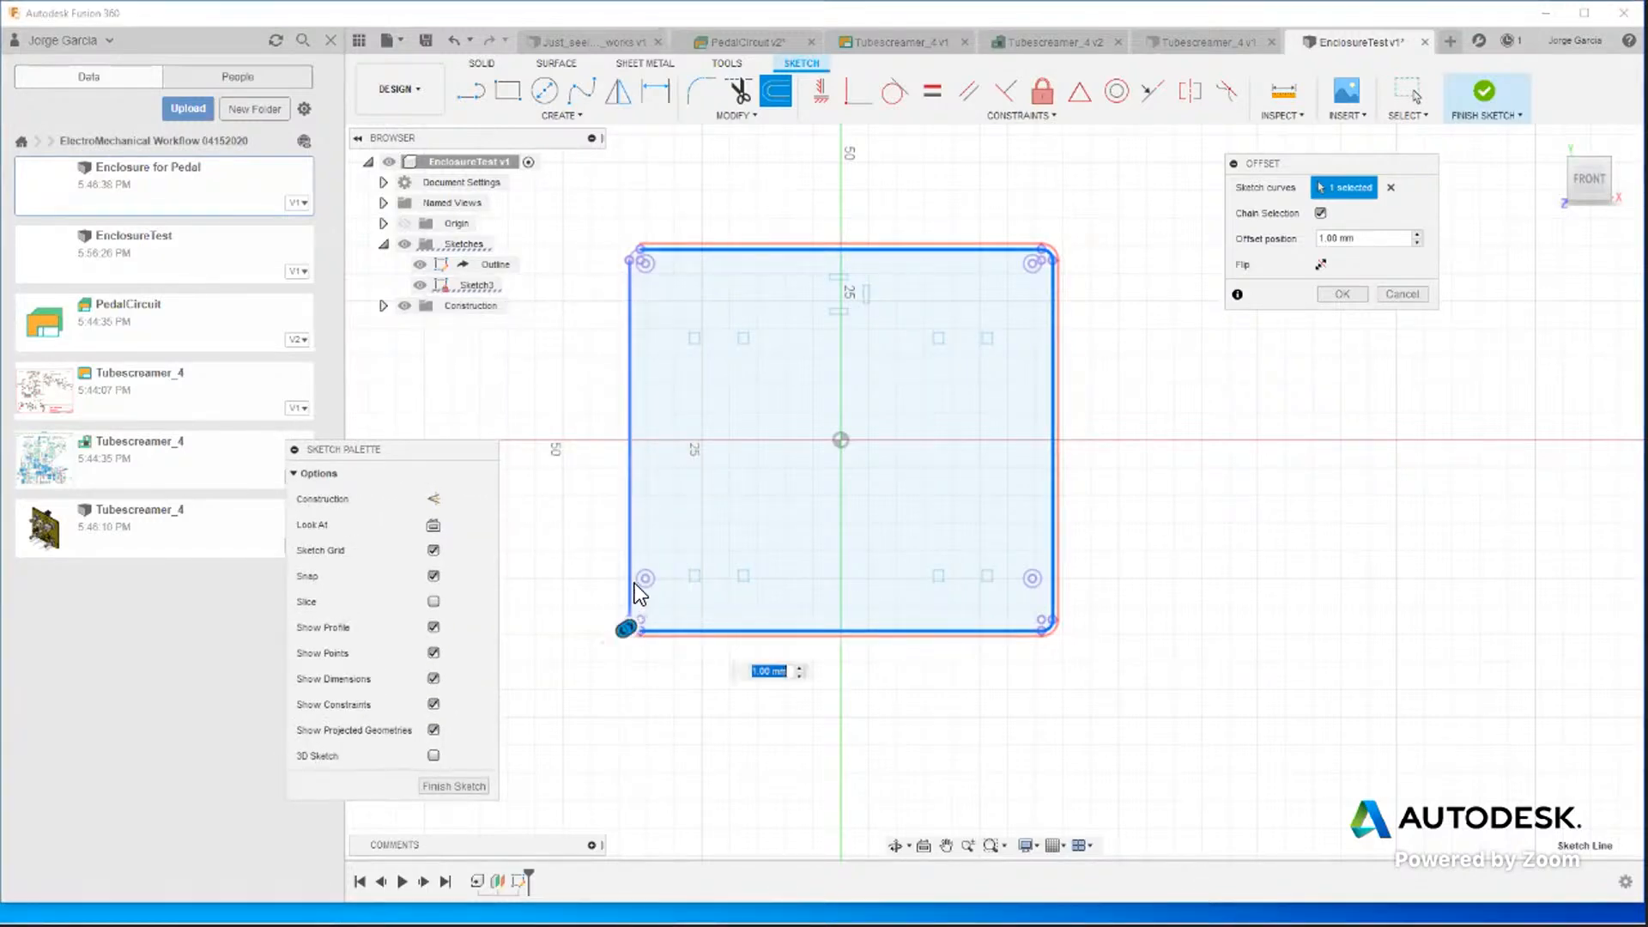
click(626, 581)
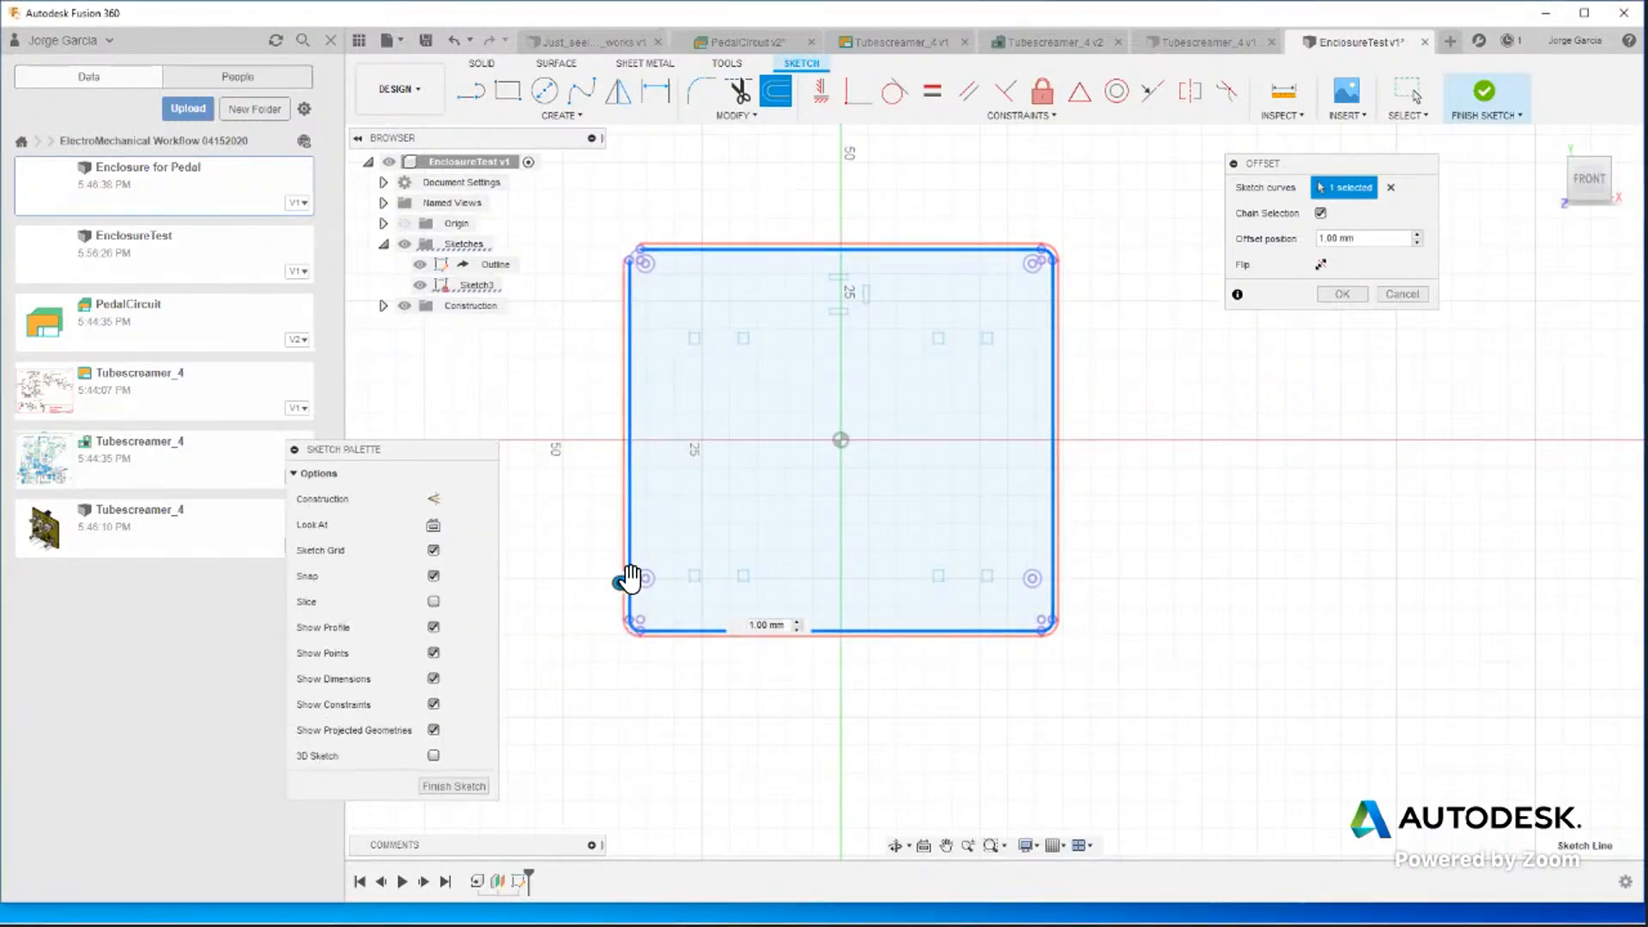
click(630, 254)
scroll(630, 254, down, 1)
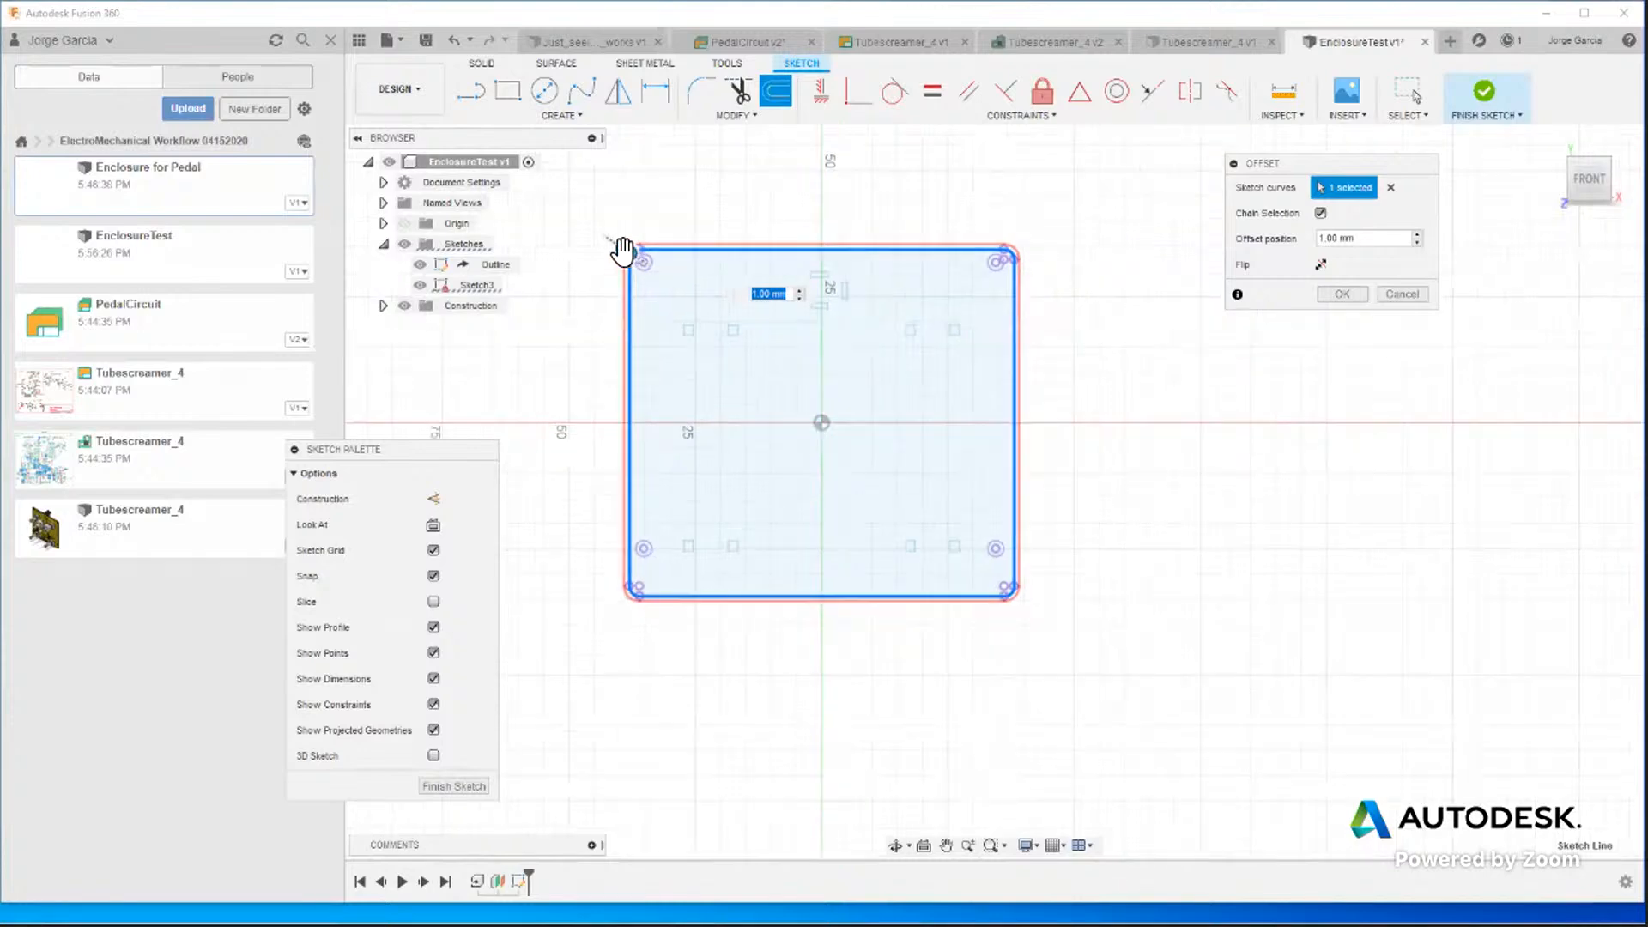
scroll(620, 252, down, 1)
scroll(620, 254, up, 5)
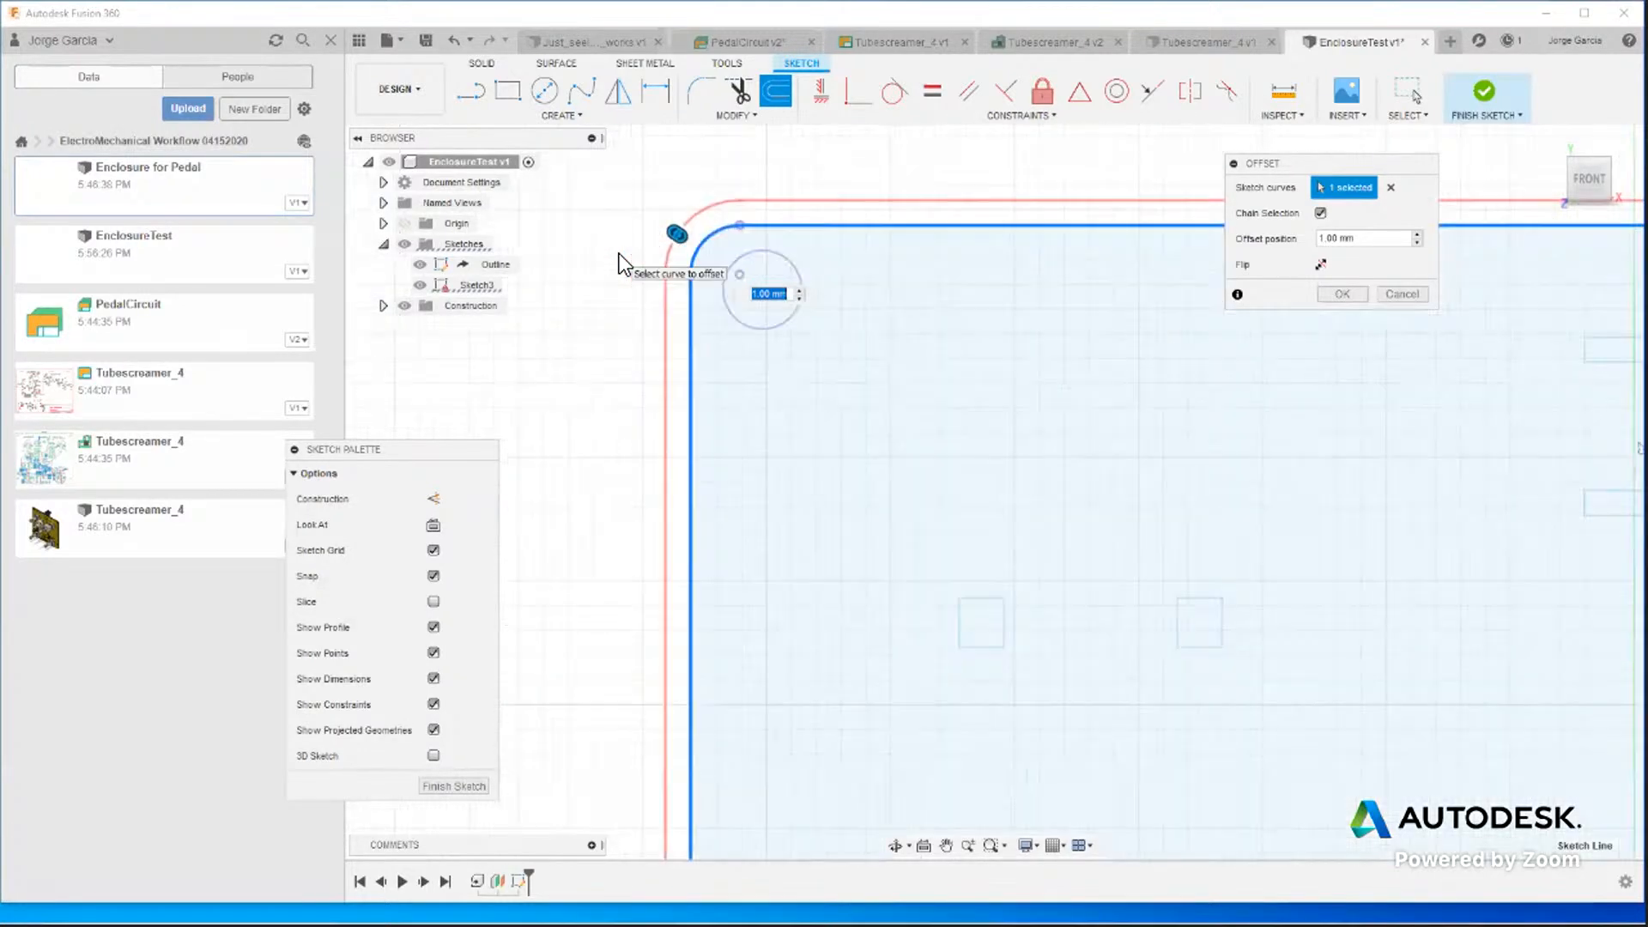
scroll(619, 254, down, 5)
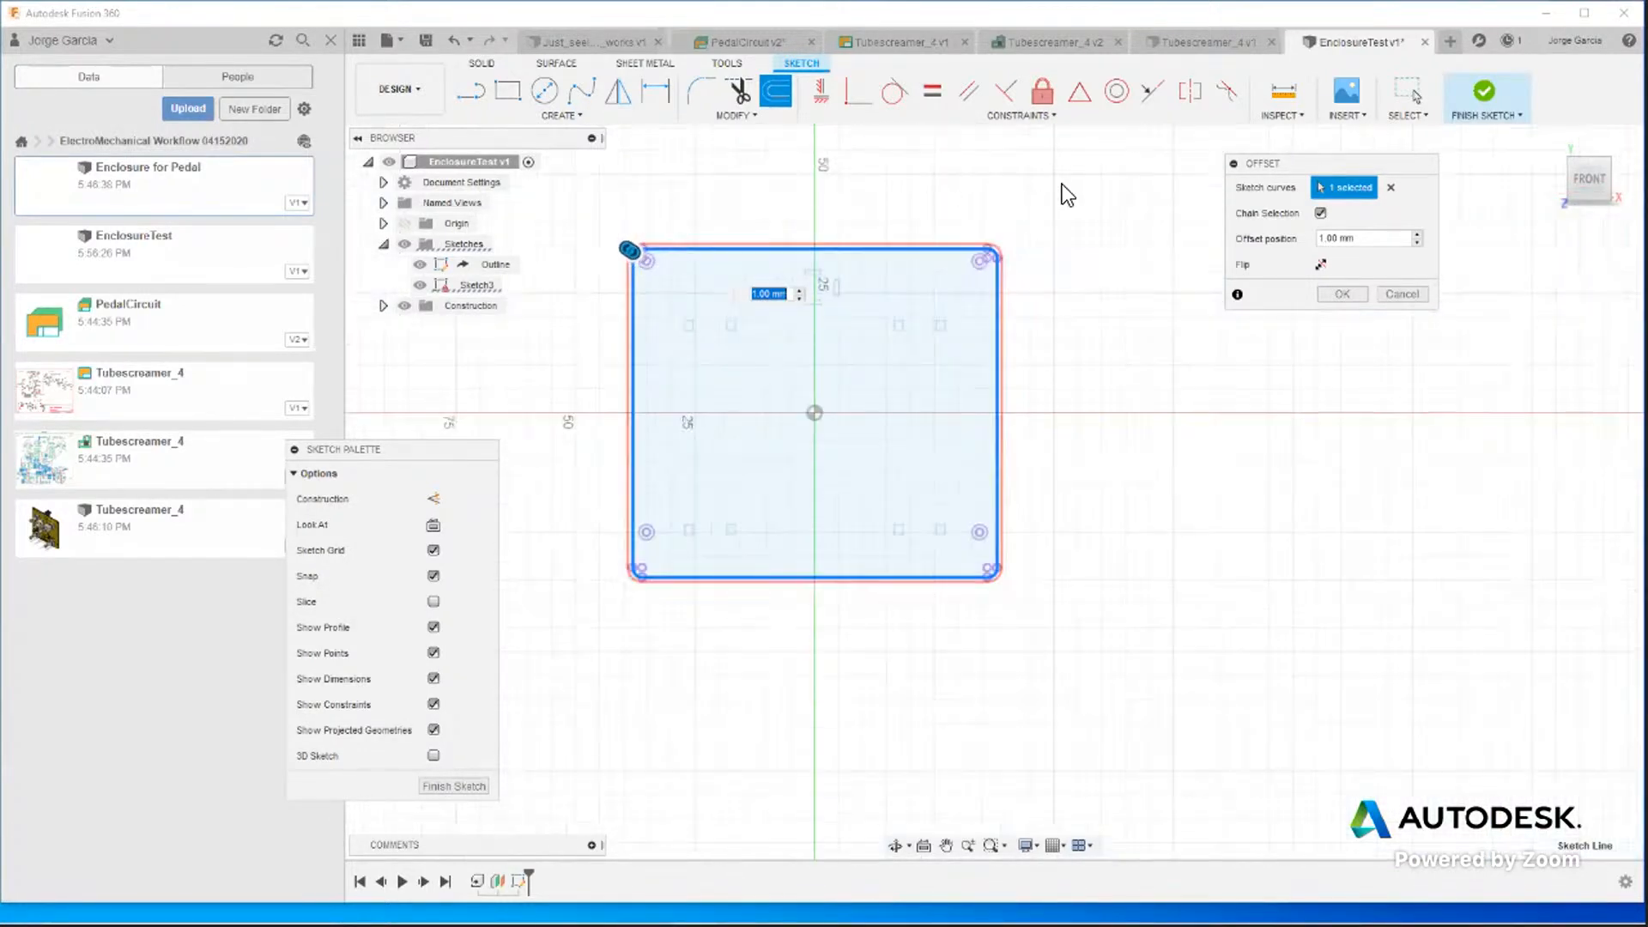
Offset the selected board outline outward by 2 mm and finish the sketch.
click(1356, 238)
text(2)
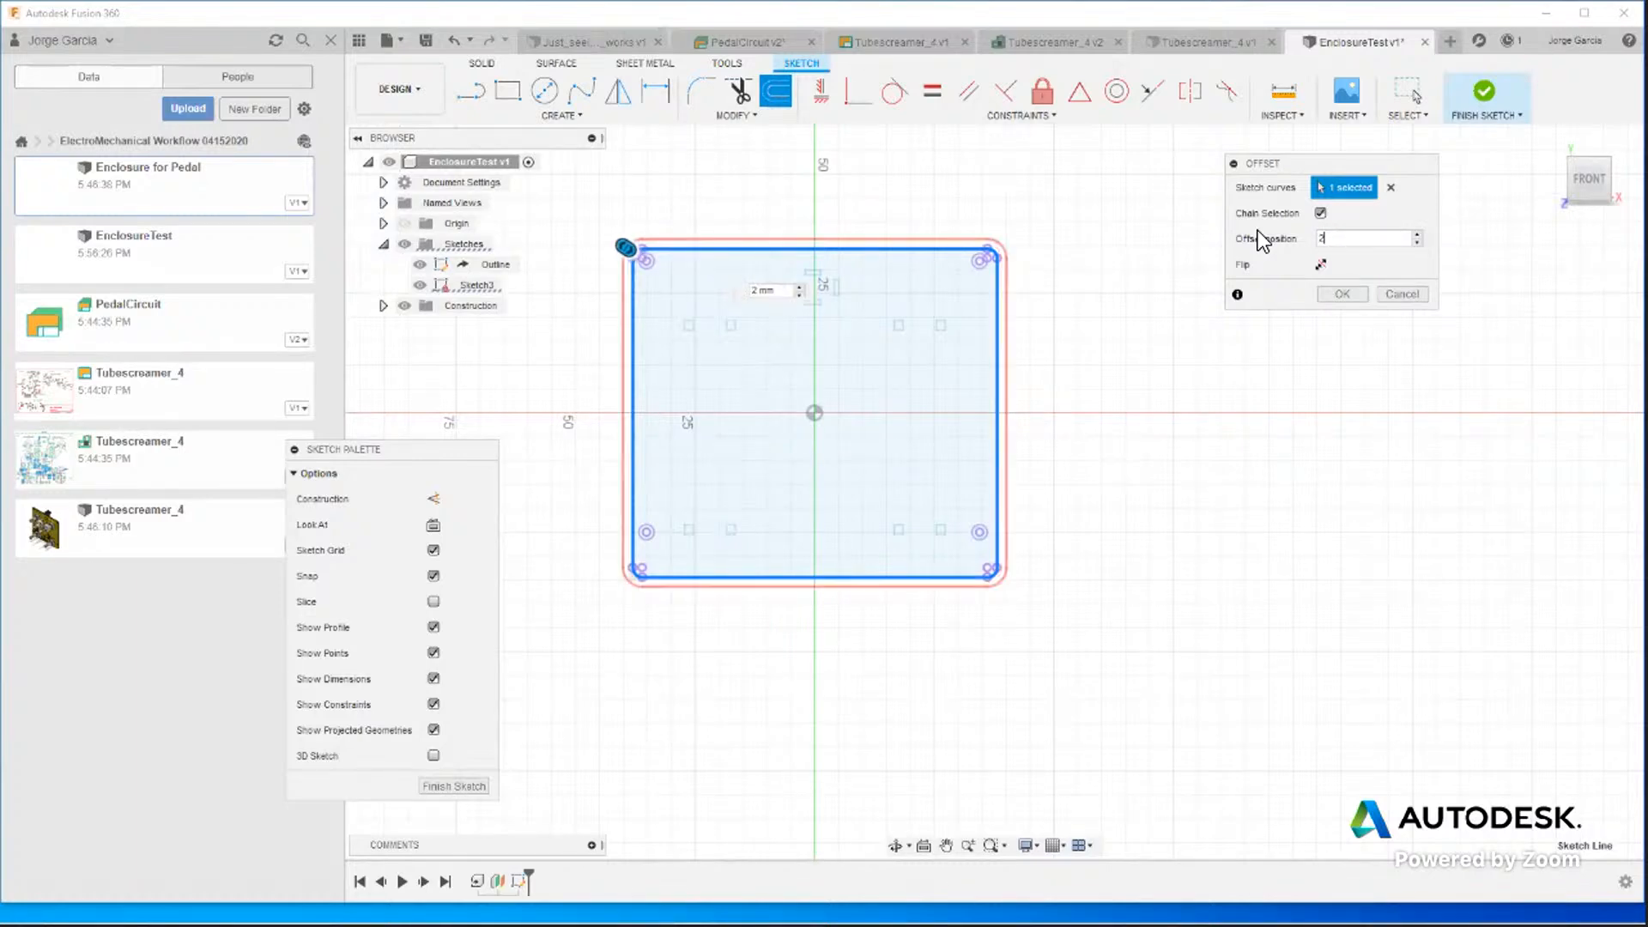
text(00)
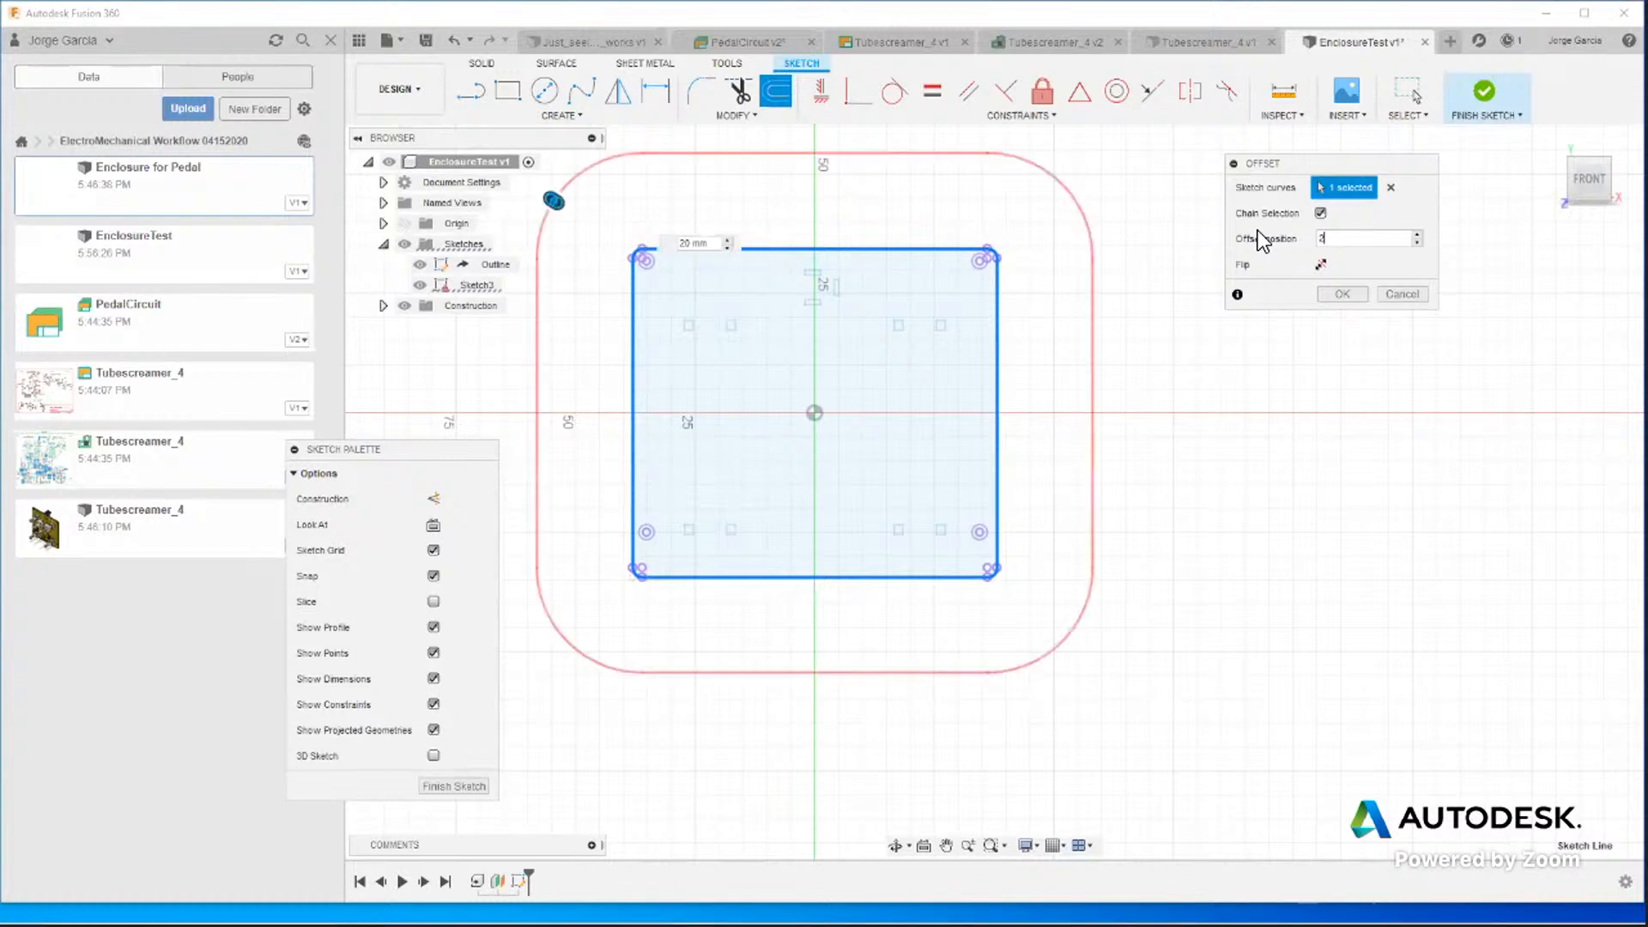
key(BackSpace)
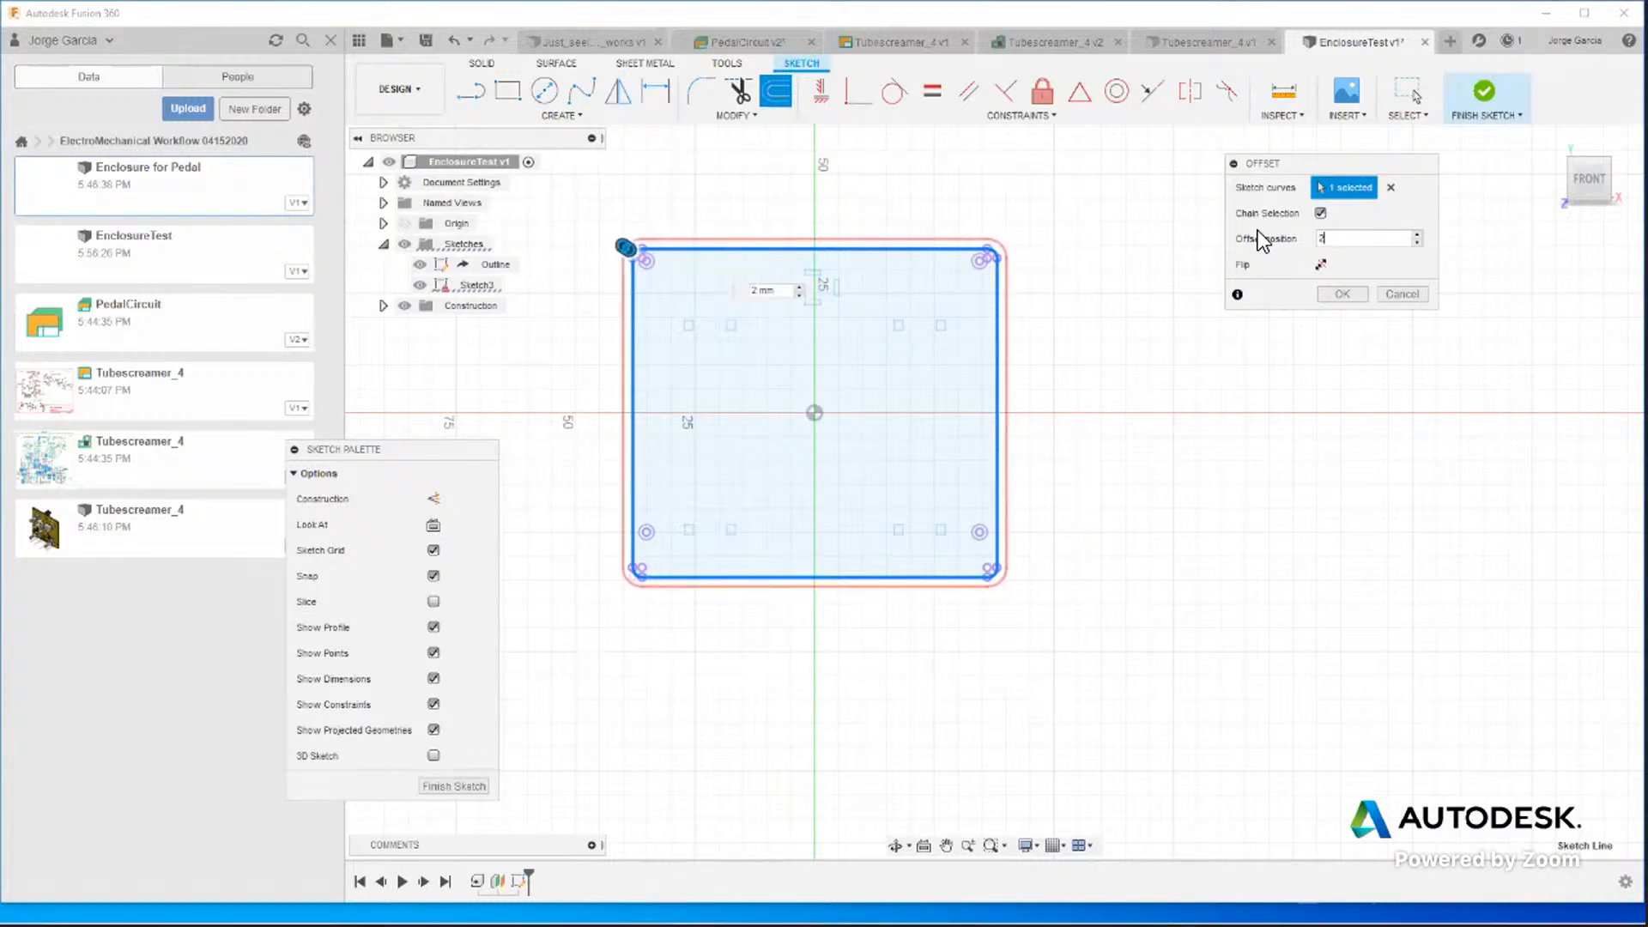
click(1344, 295)
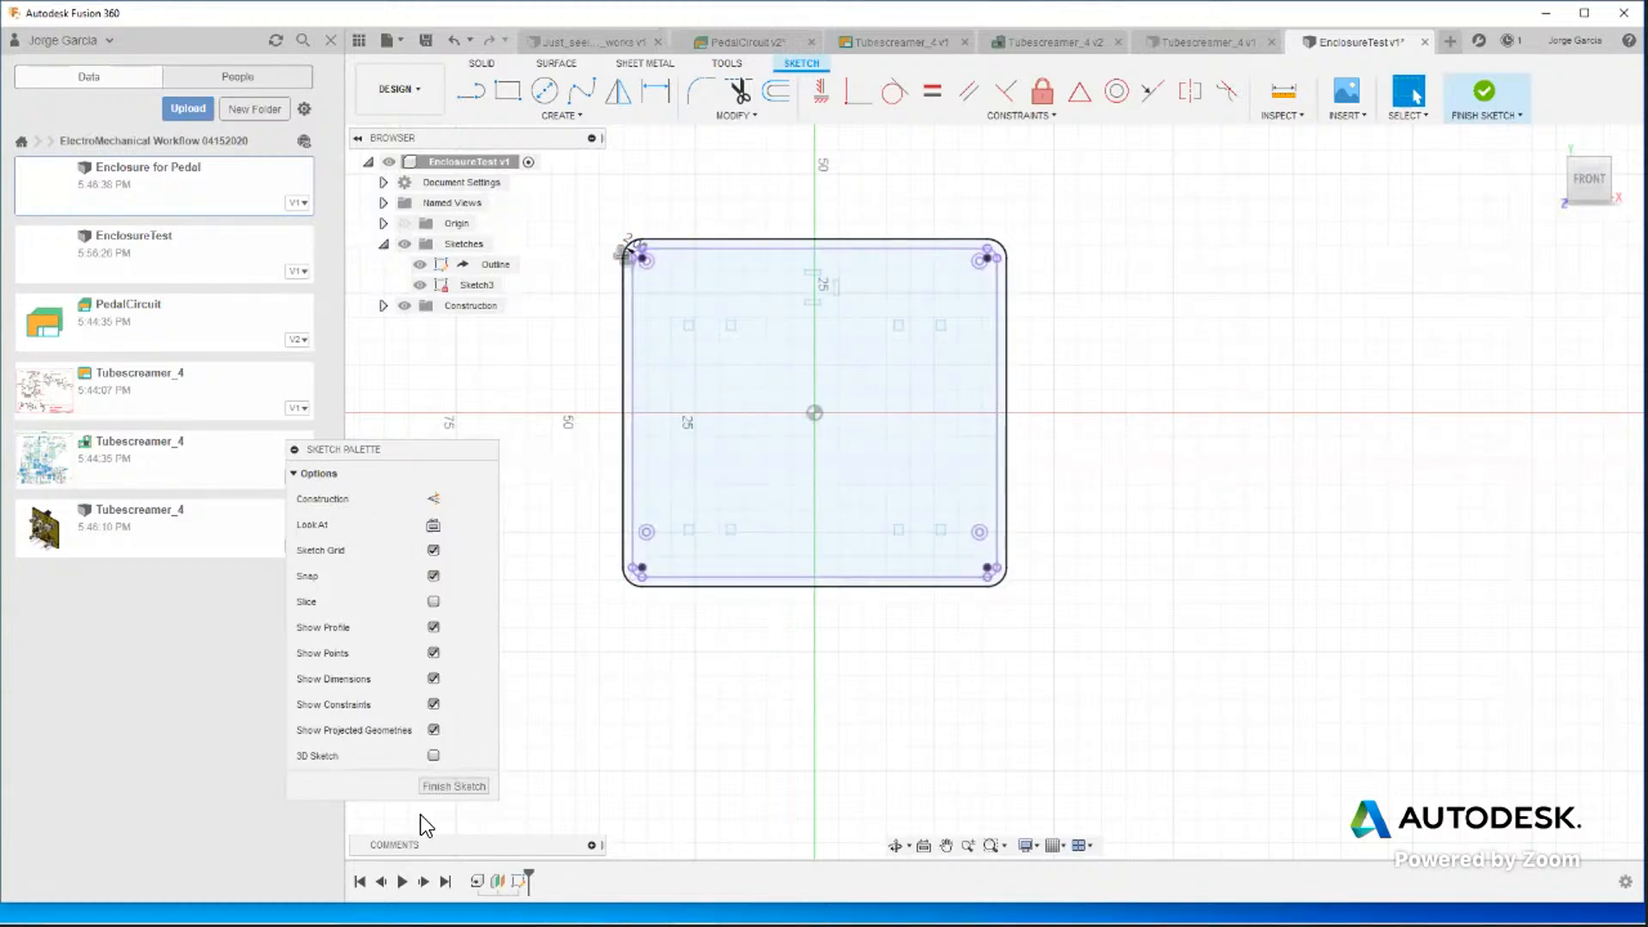
click(475, 787)
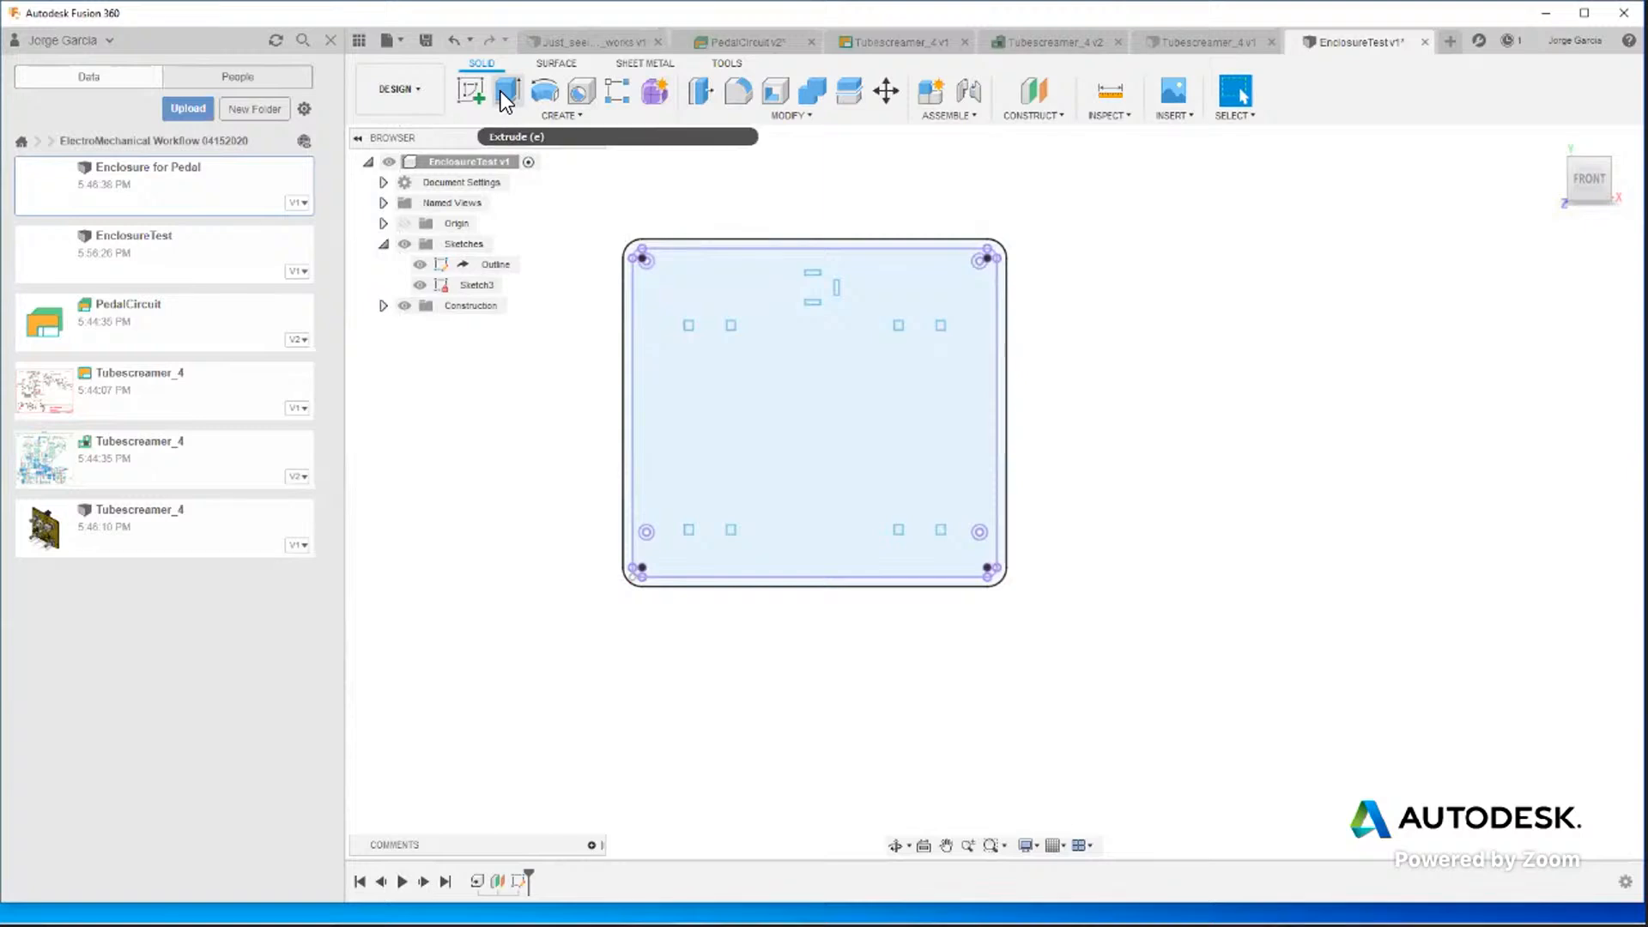
Extrude the ring profile between the board outline and its offset 10 mm to one side as a new body.
click(543, 111)
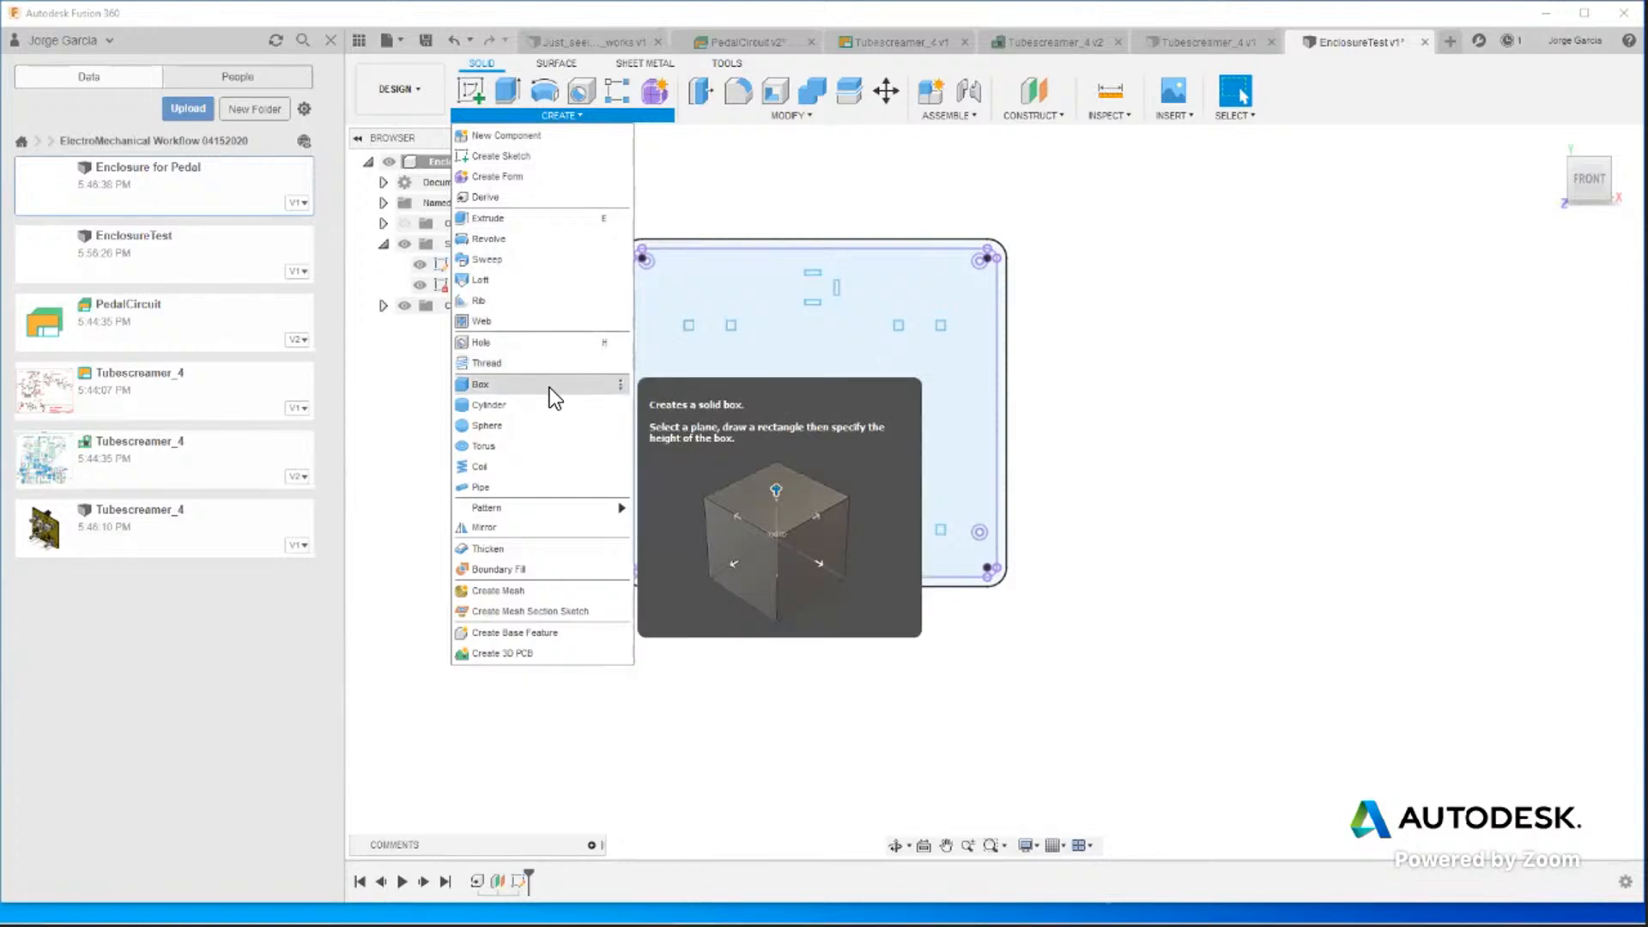
click(527, 219)
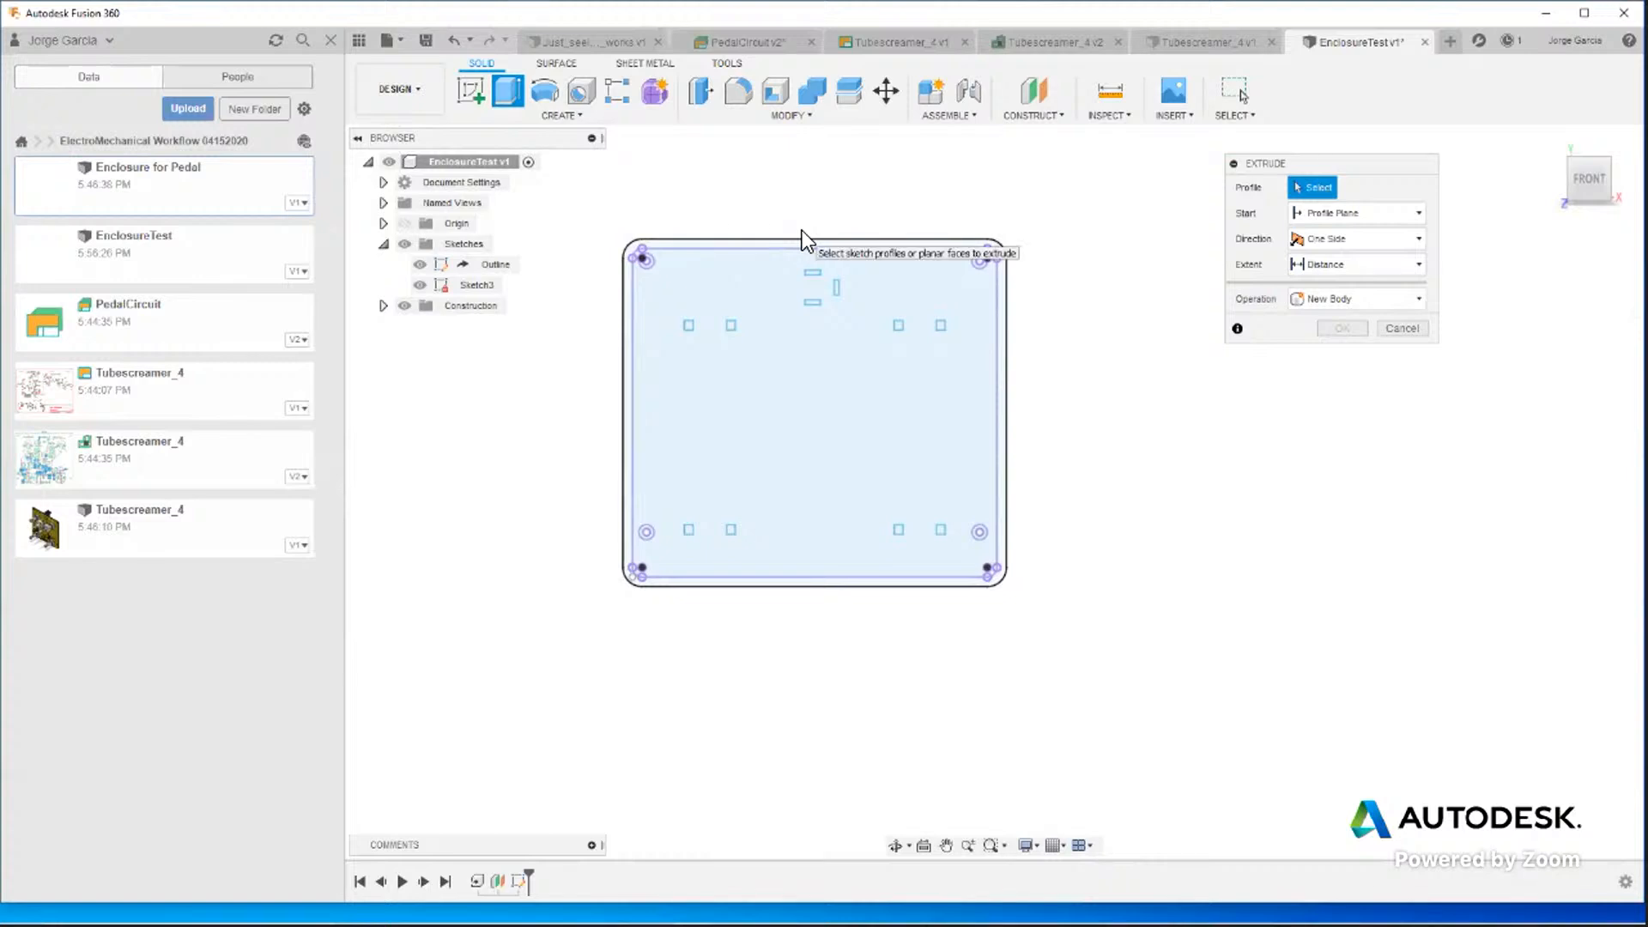
click(1005, 266)
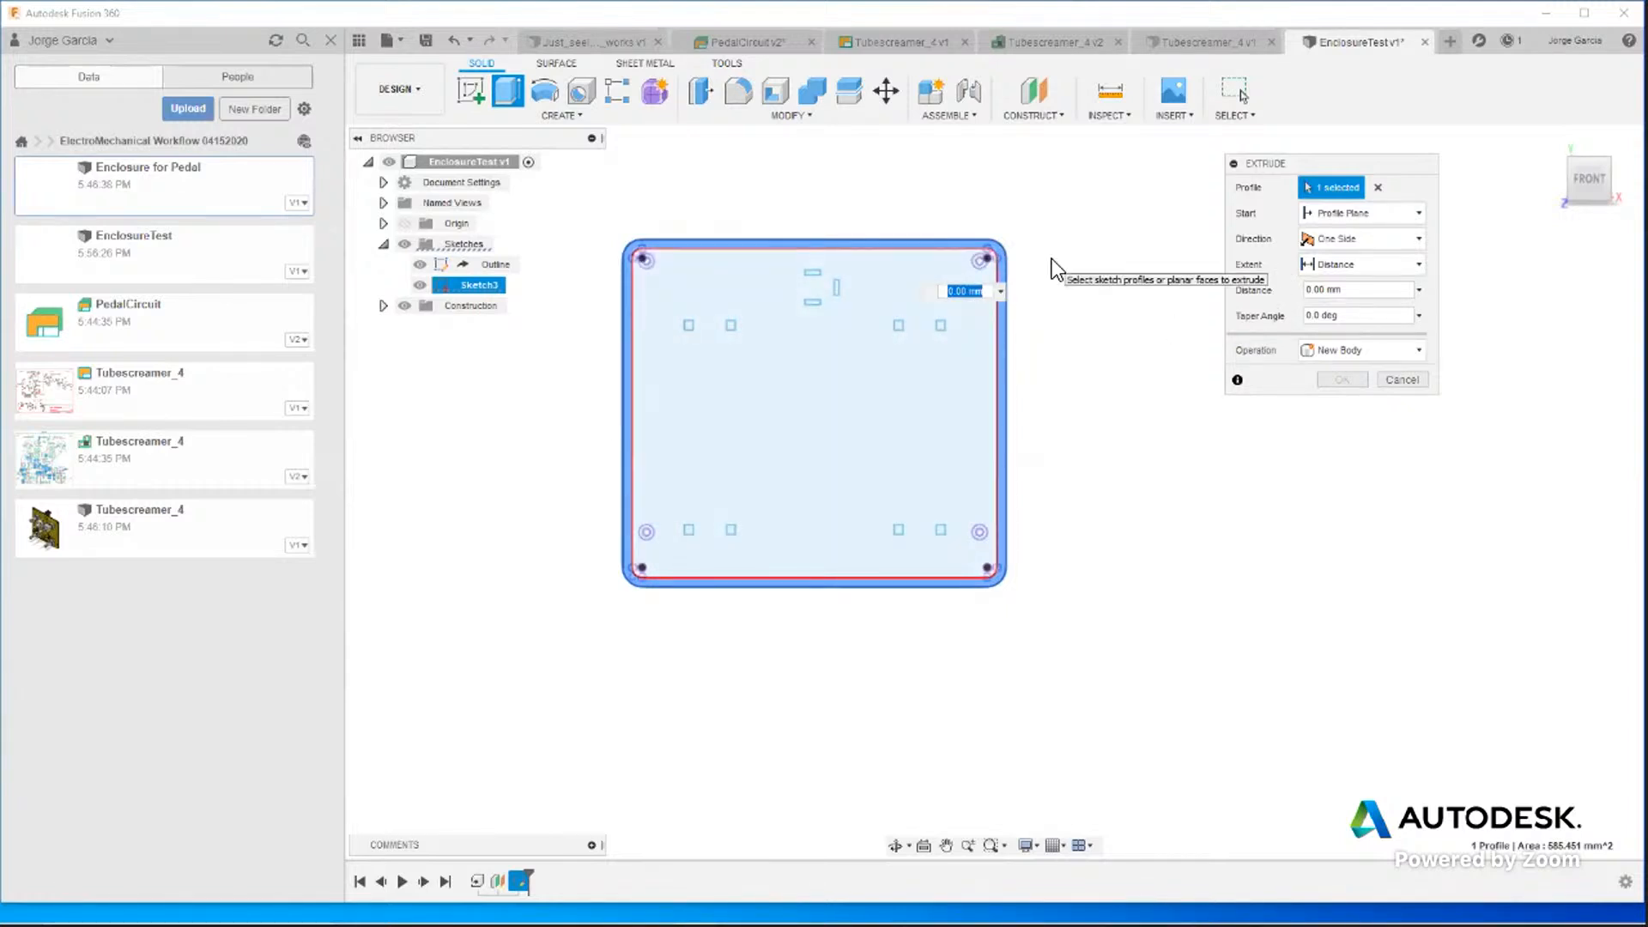
text(10)
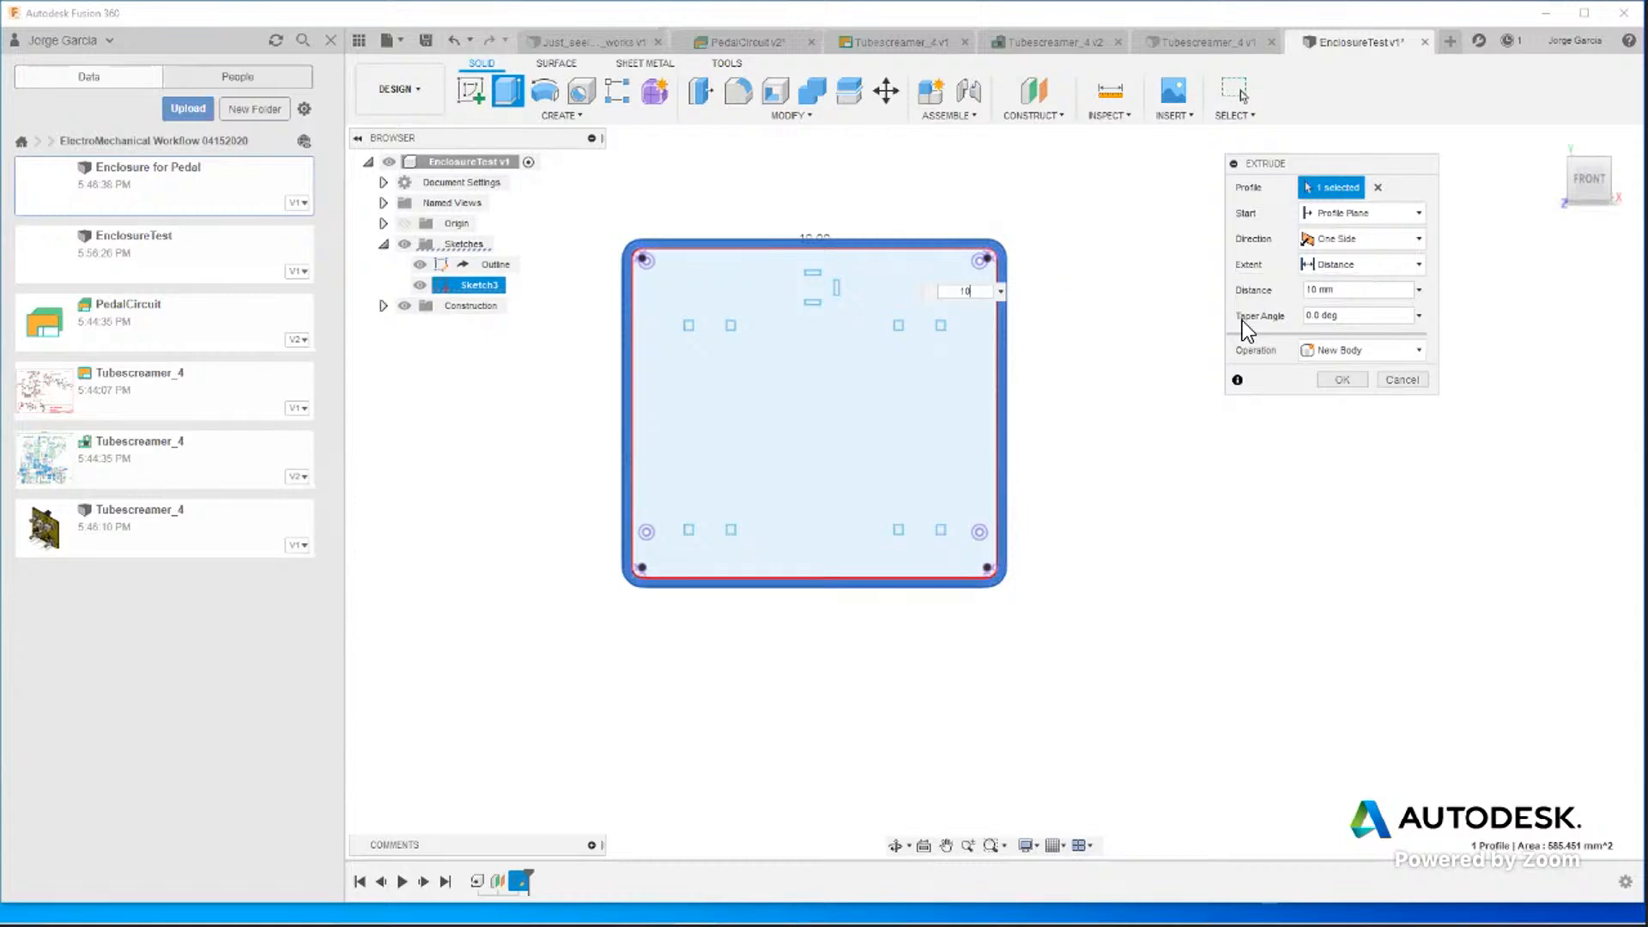
click(1345, 379)
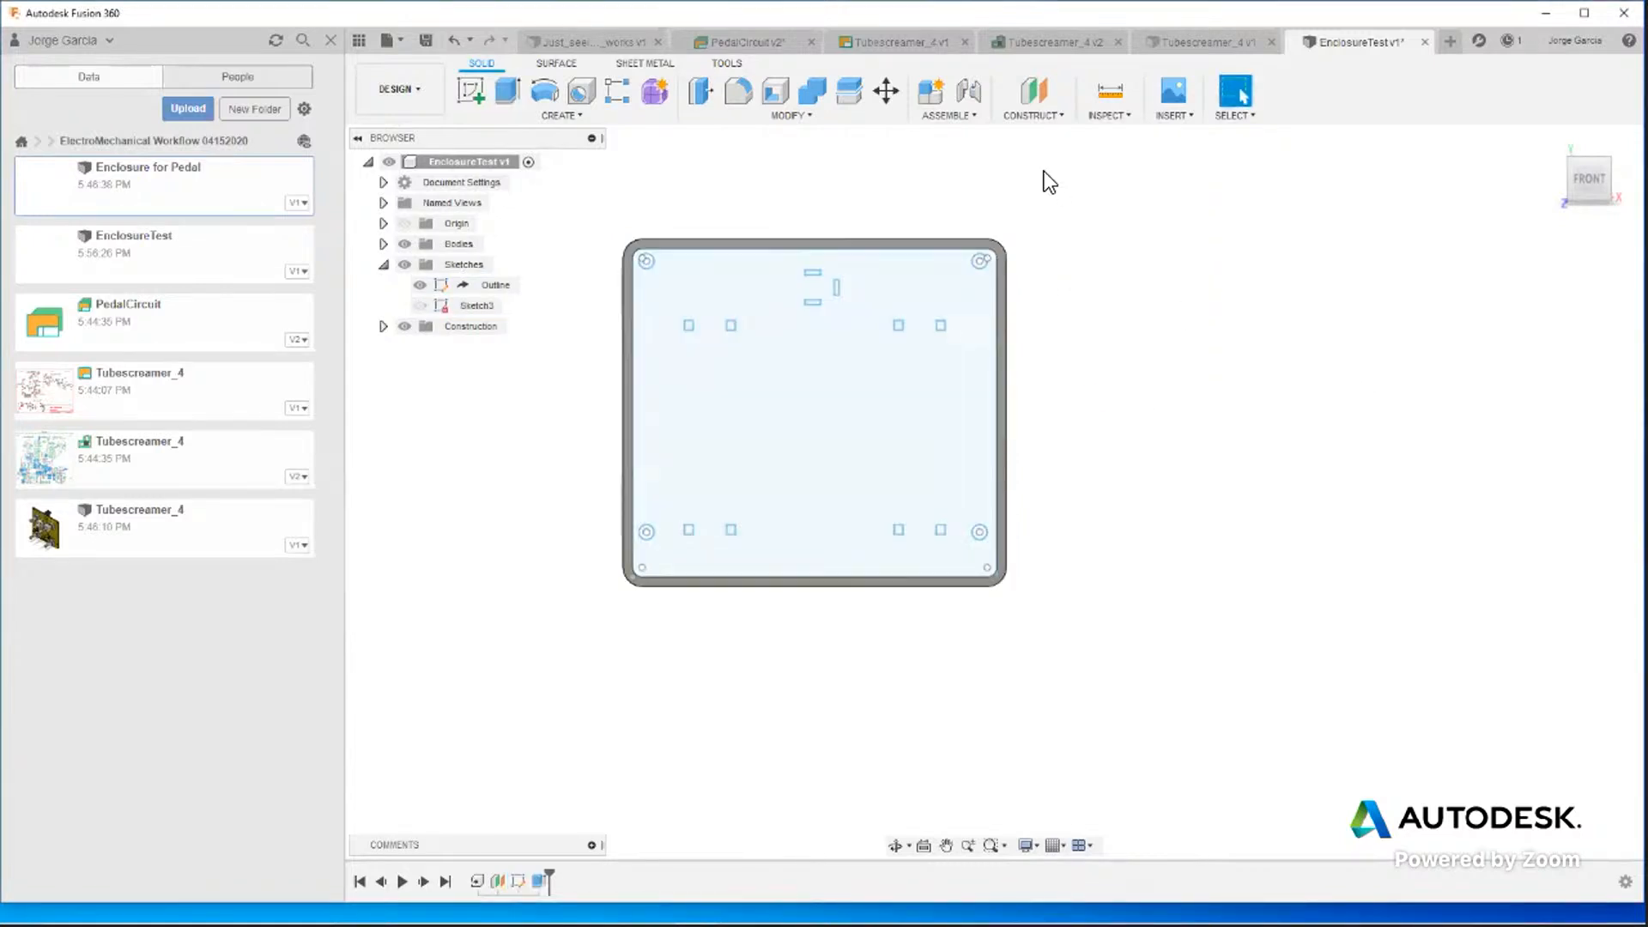
Examine the extruded enclosure walls, the 3D board and the outline and mounting holes in the Tubescreamer_4 board layout.
mouse_move(1596, 183)
mouse_down()
mouse_move(1543, 149)
mouse_move(1565, 158)
mouse_up()
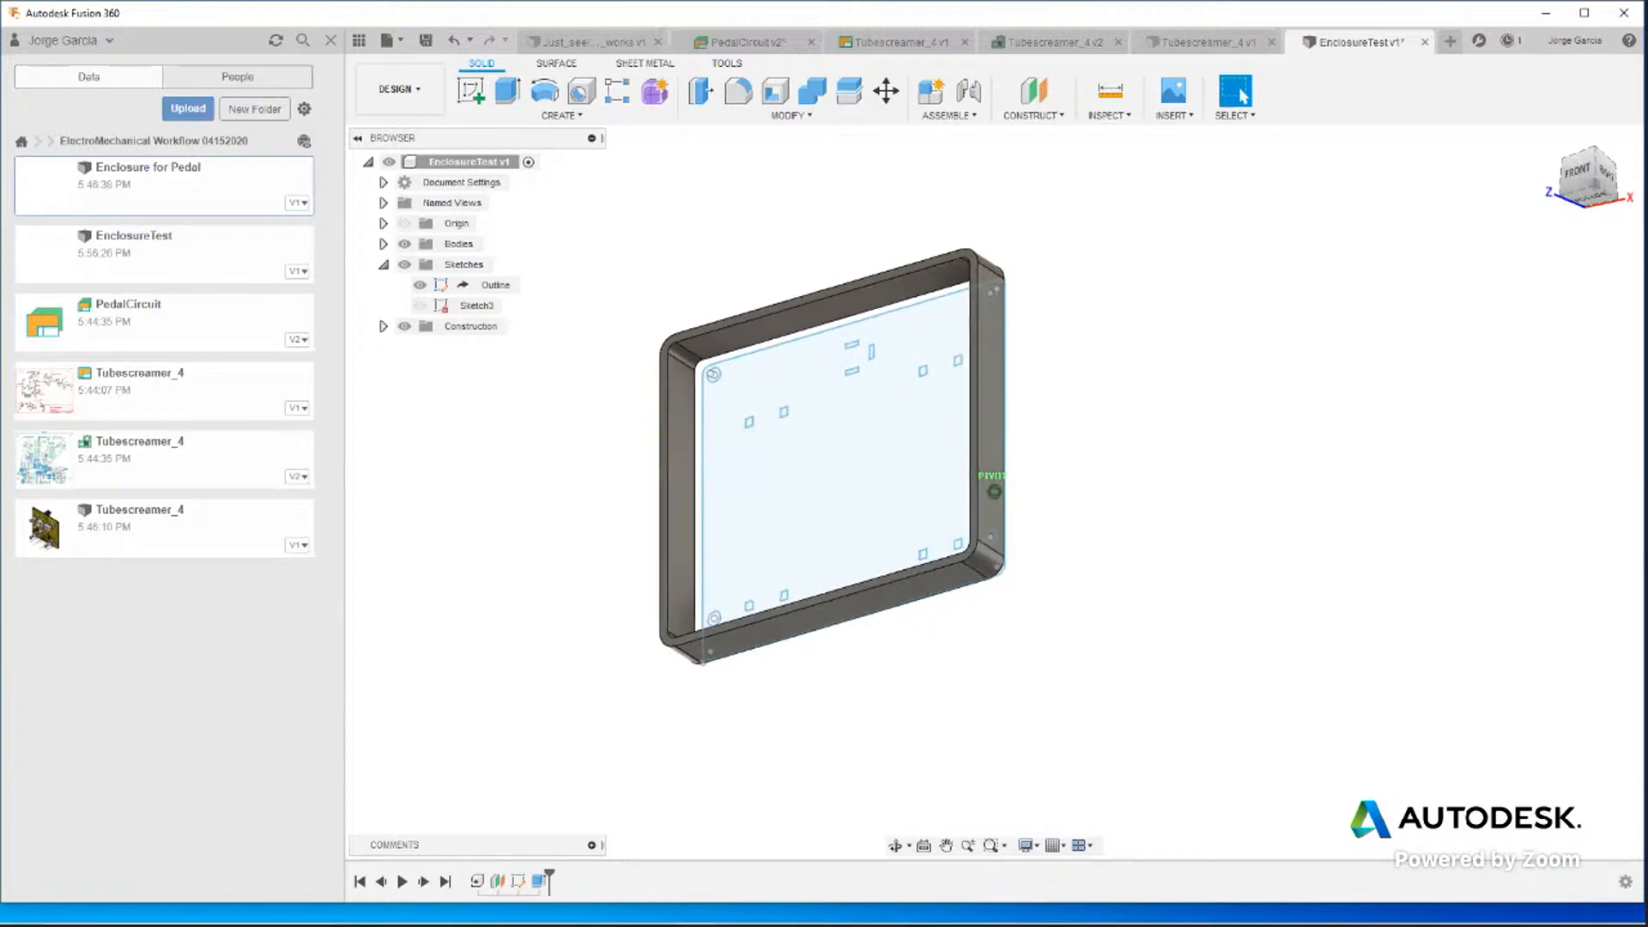
click(842, 347)
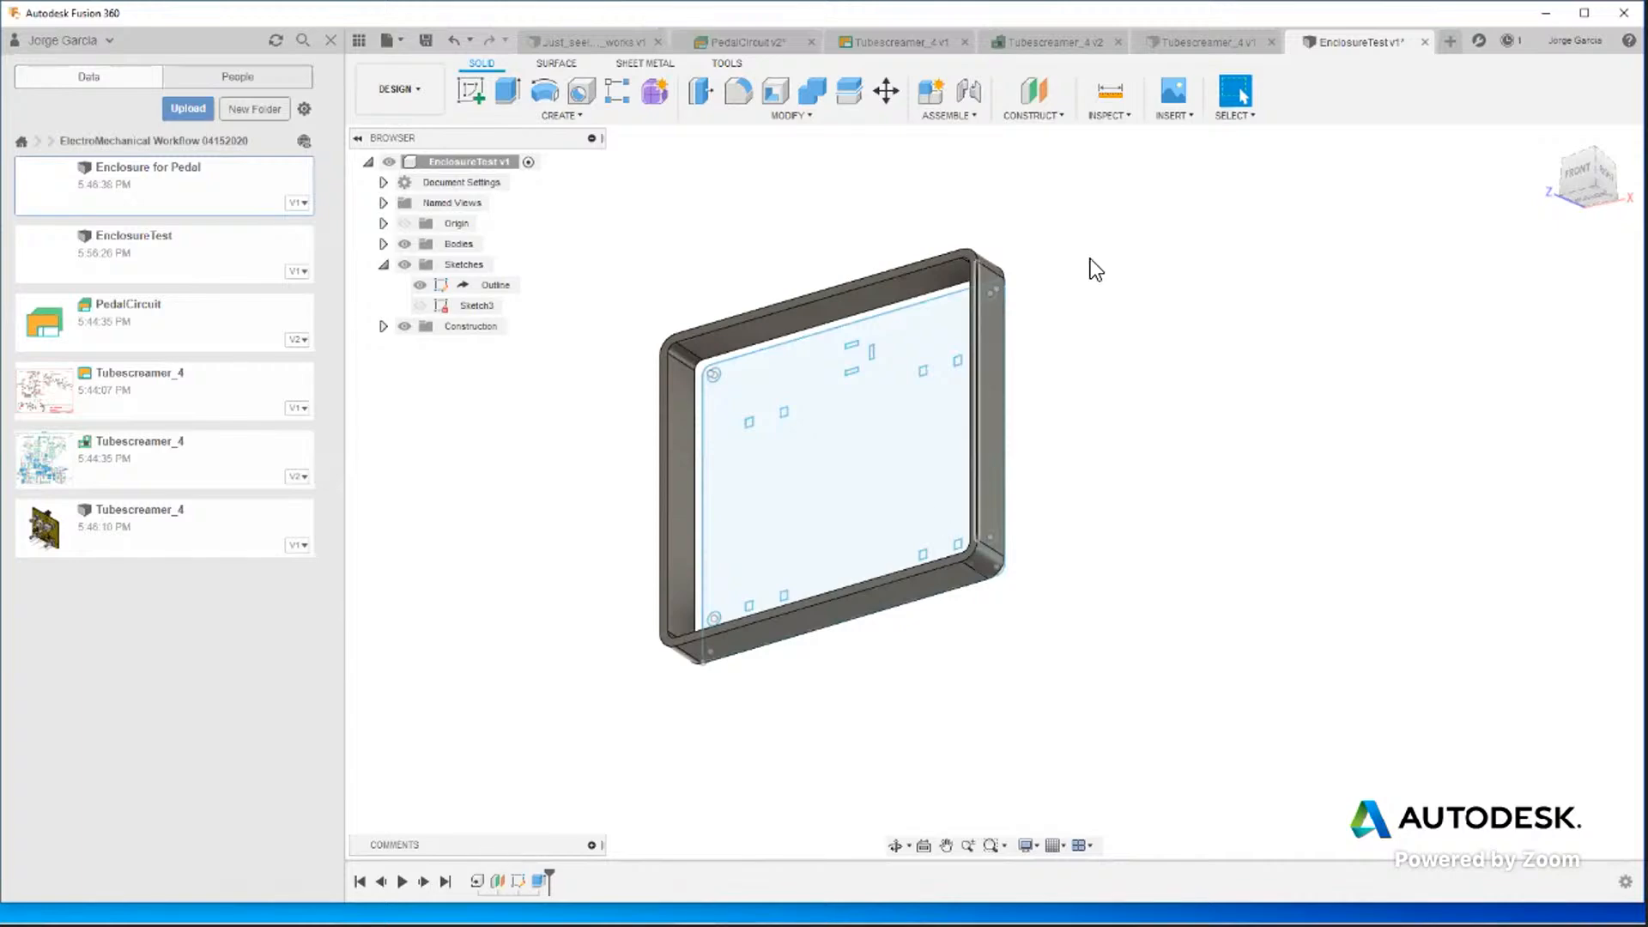
click(1224, 43)
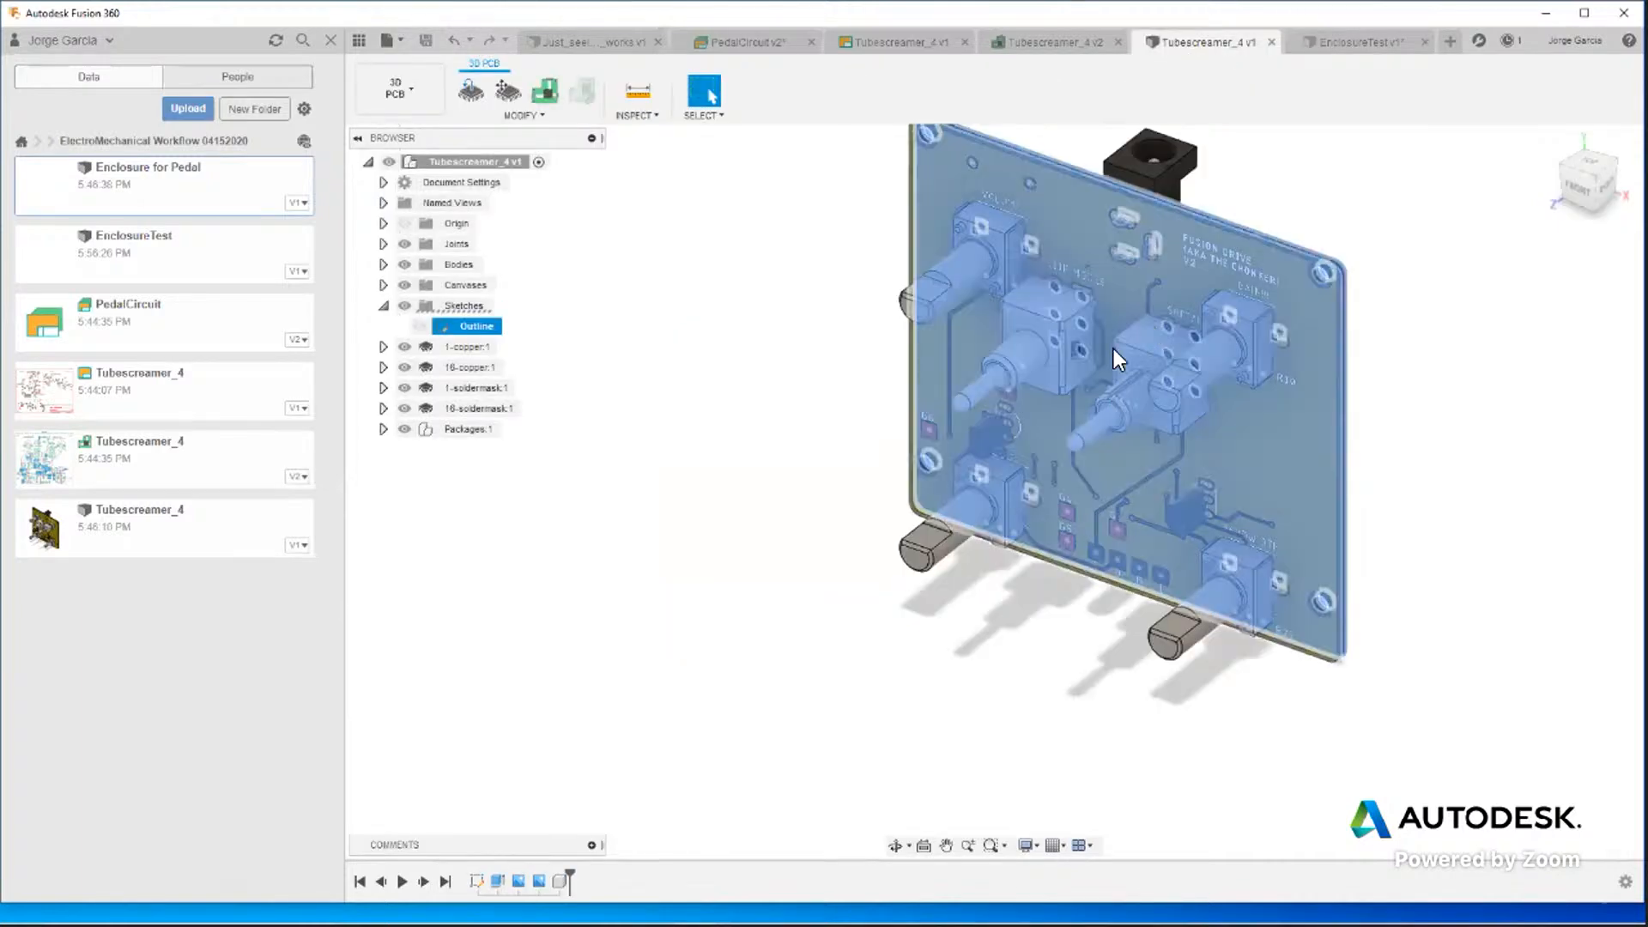
click(1060, 40)
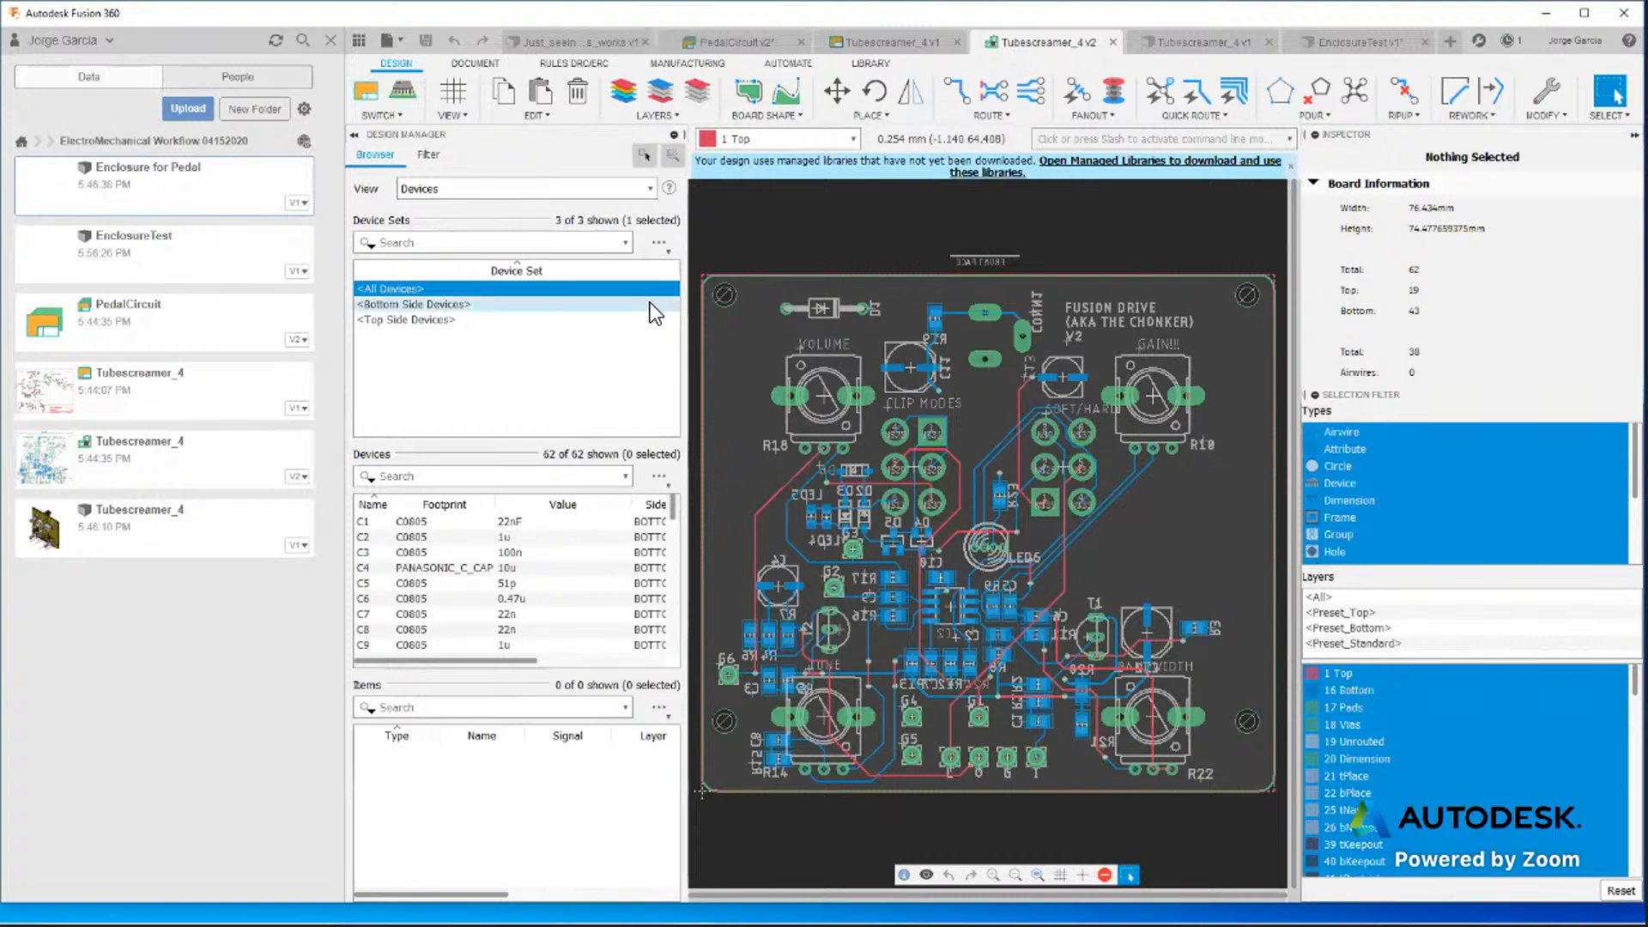
scroll(715, 290, up, 2)
scroll(746, 301, down, 4)
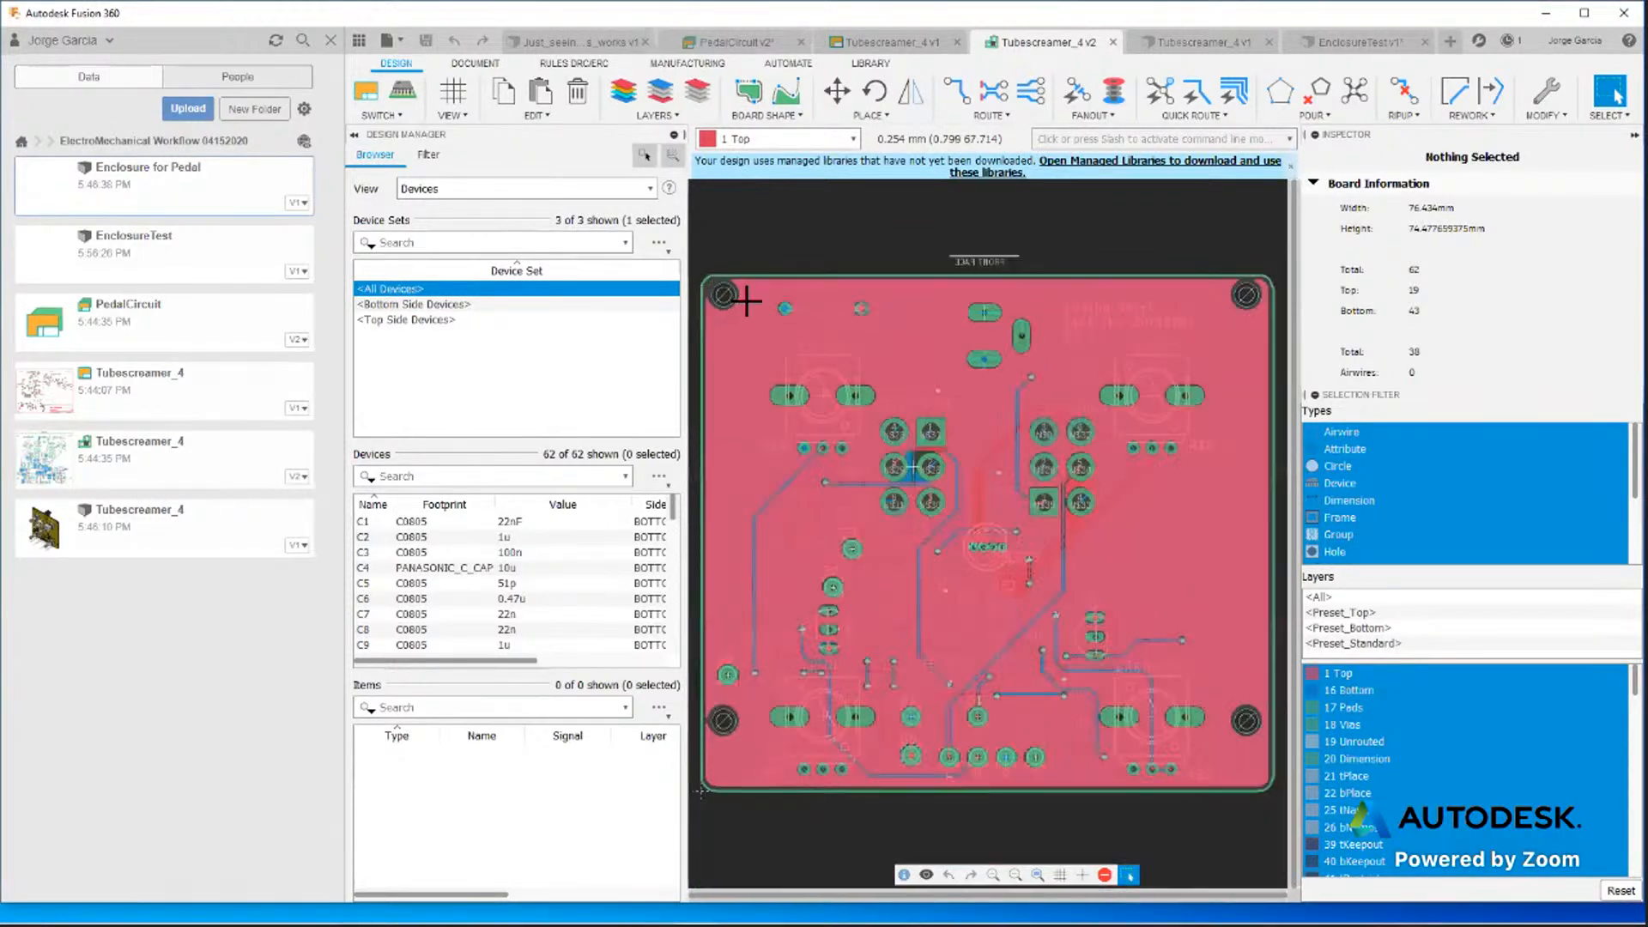
scroll(785, 261, up, 2)
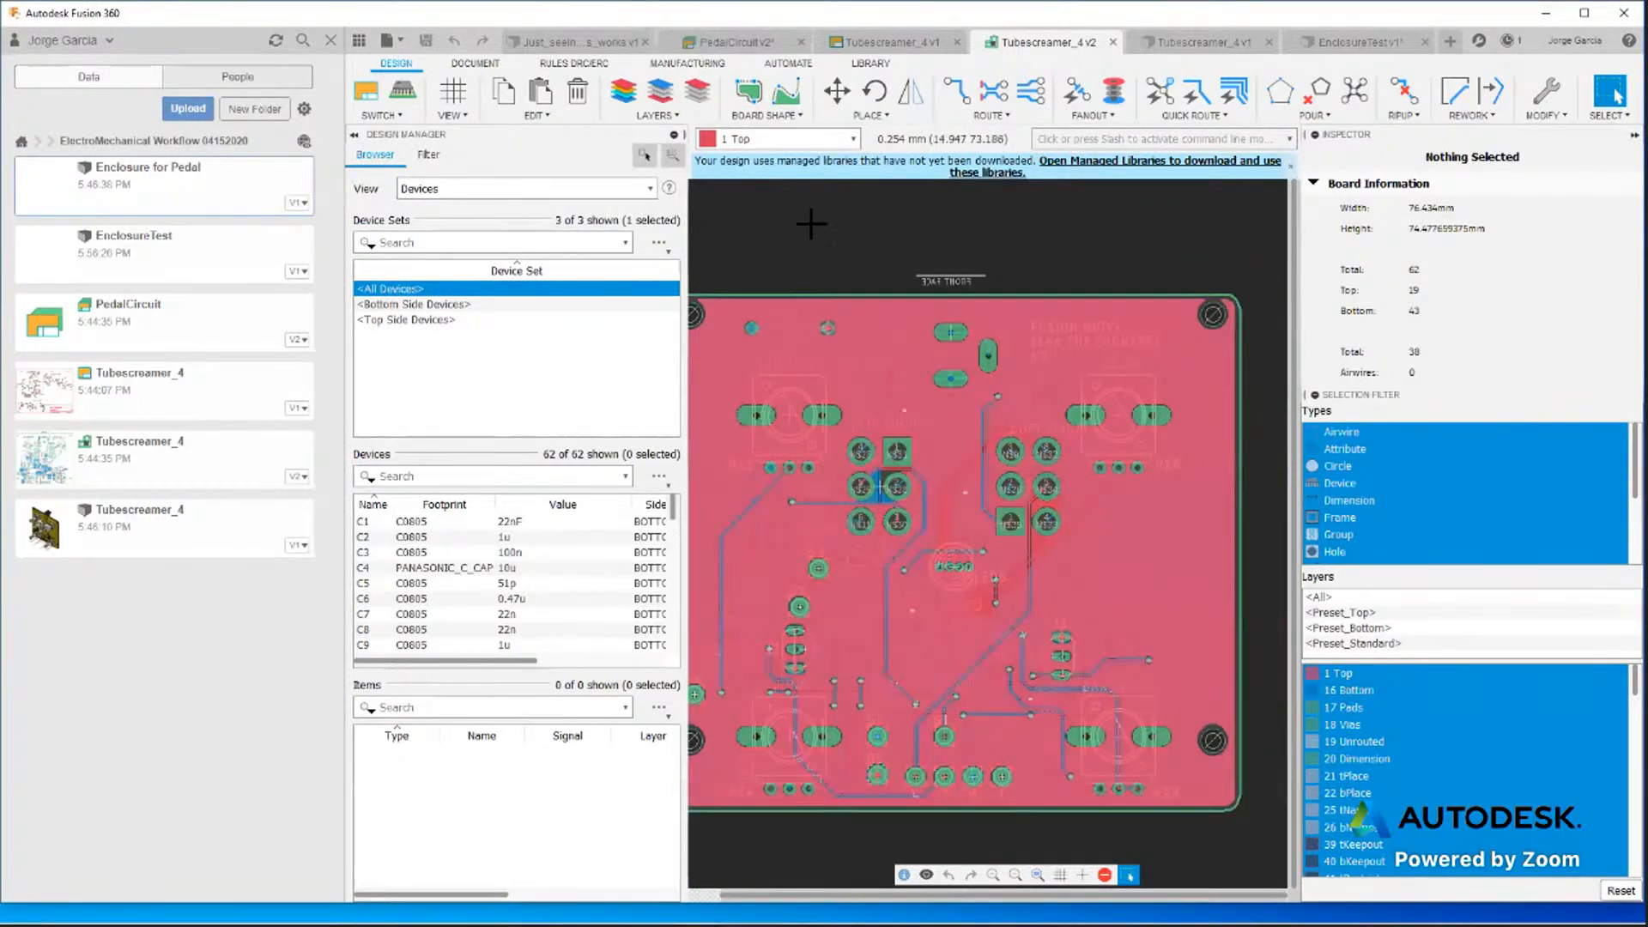
Save the EnclosureTest design as a new version and hide the project data list.
click(1352, 42)
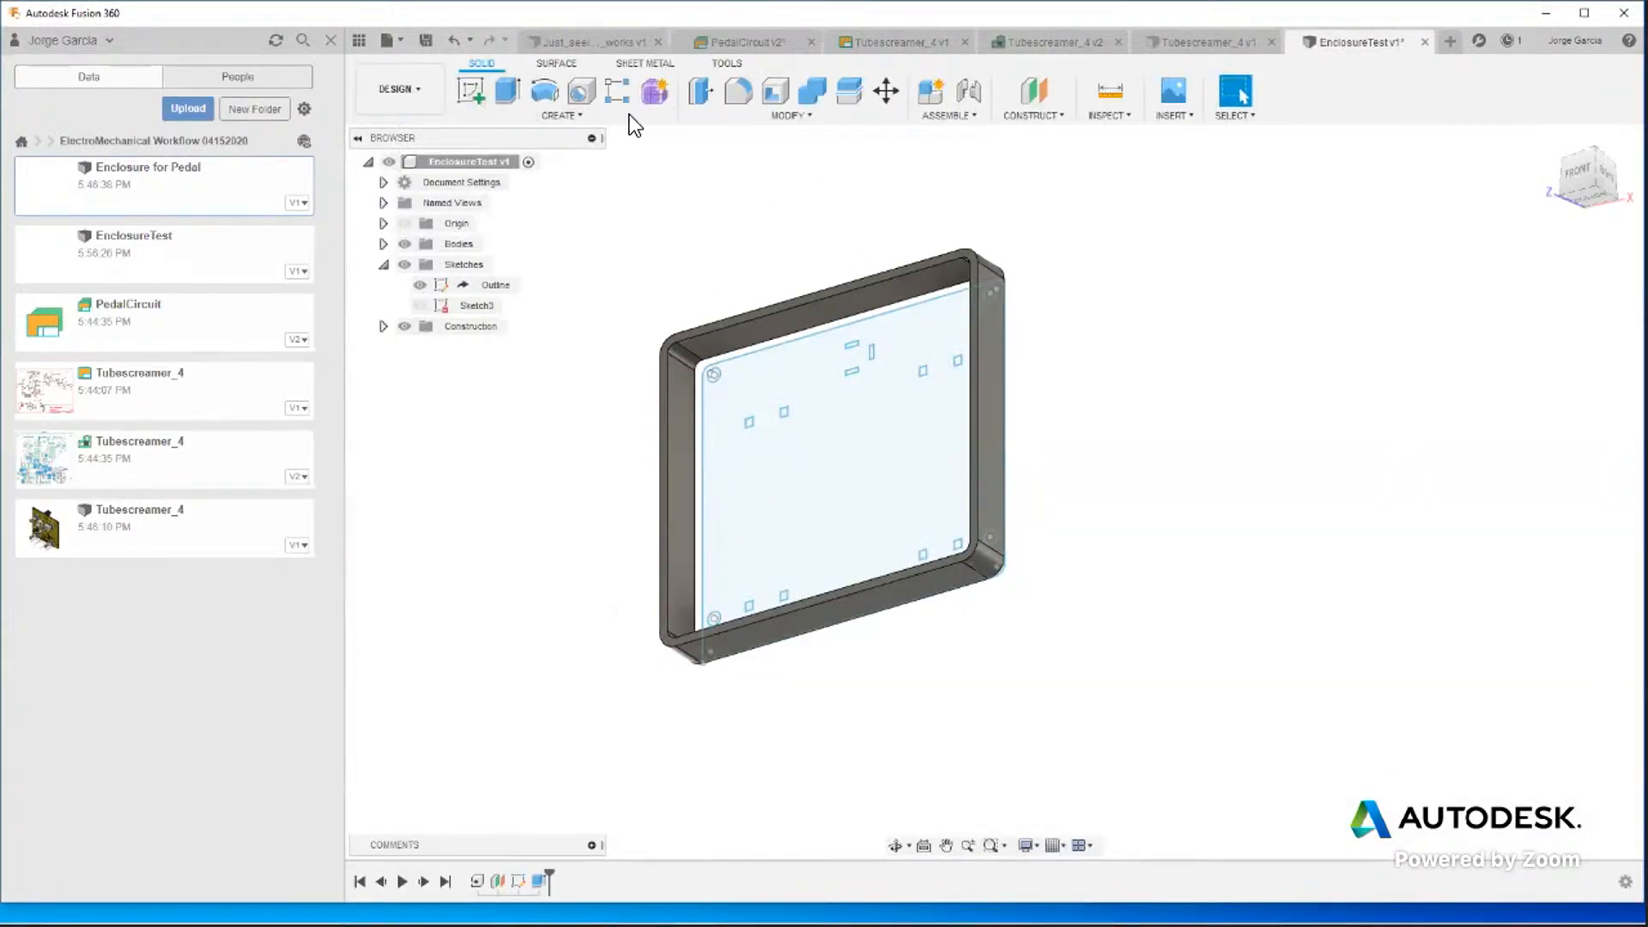
click(428, 40)
click(826, 477)
click(359, 40)
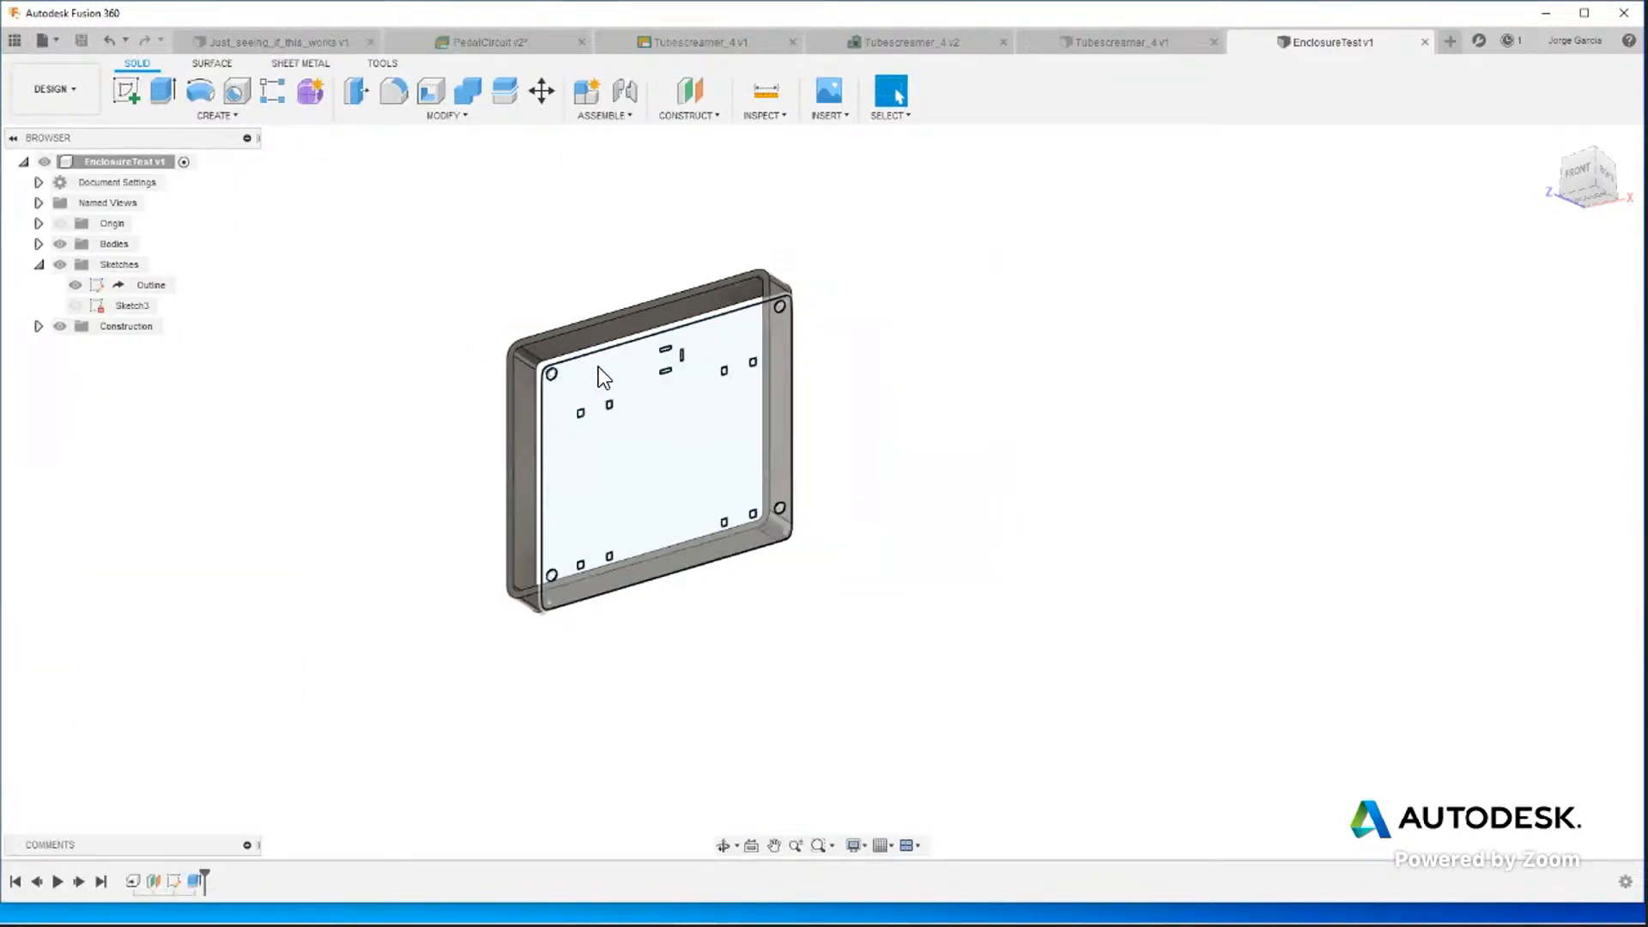
Return to the Tubescreamer_4 board layout and unfill all copper polygons with the command "ripup @;".
scroll(596, 368, up, 4)
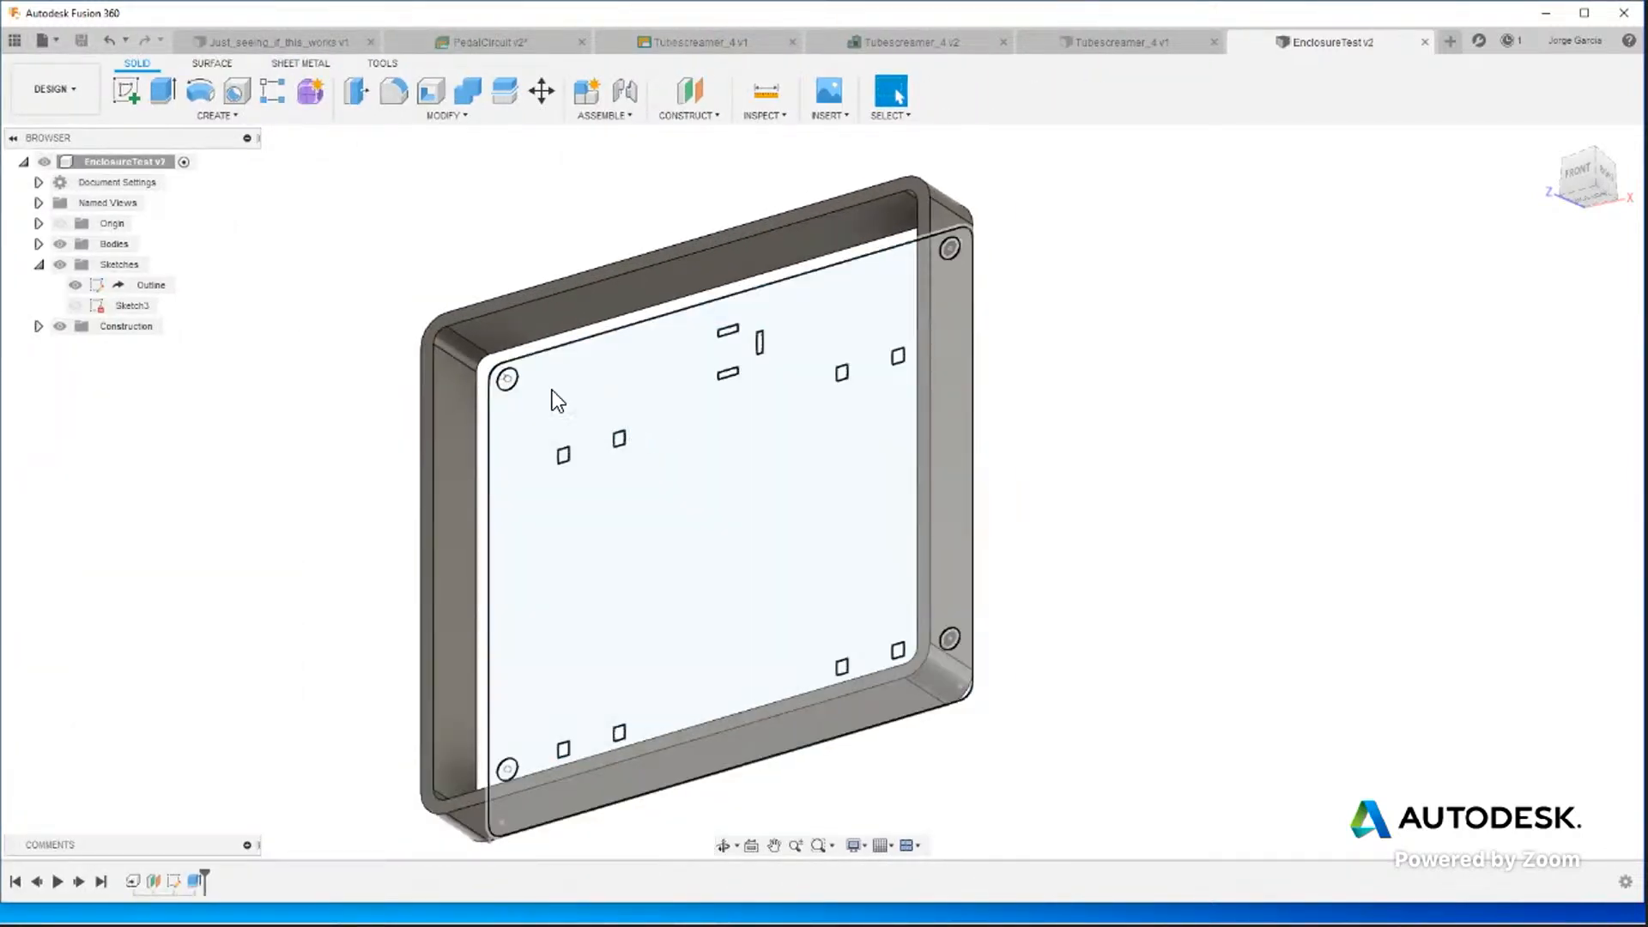
click(508, 378)
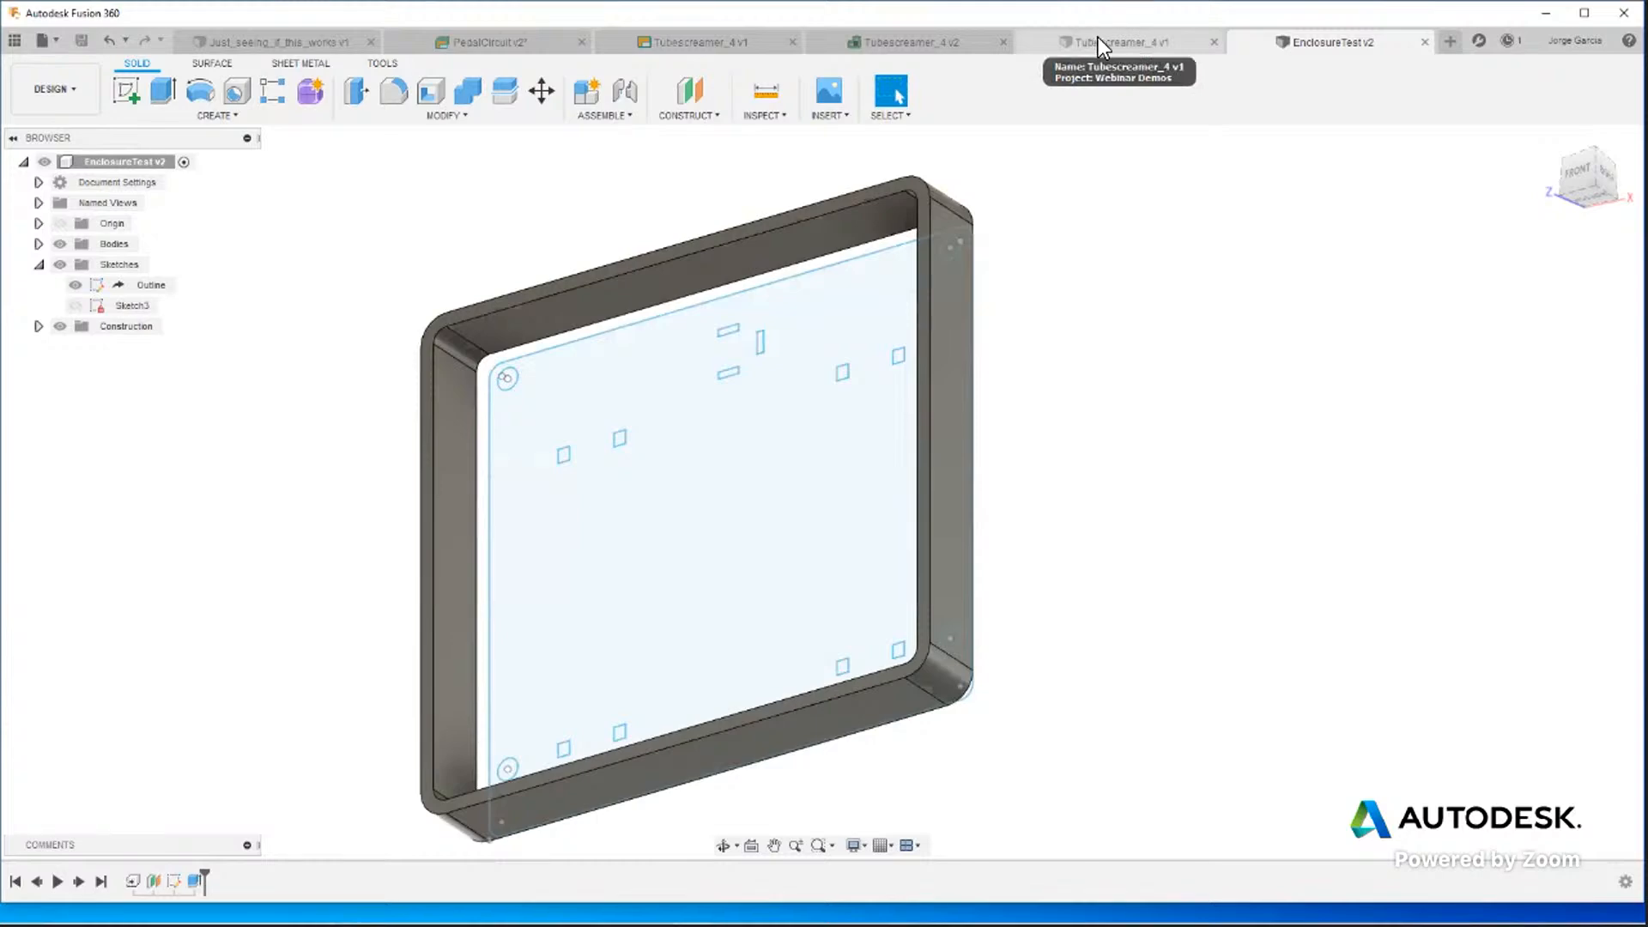
click(873, 43)
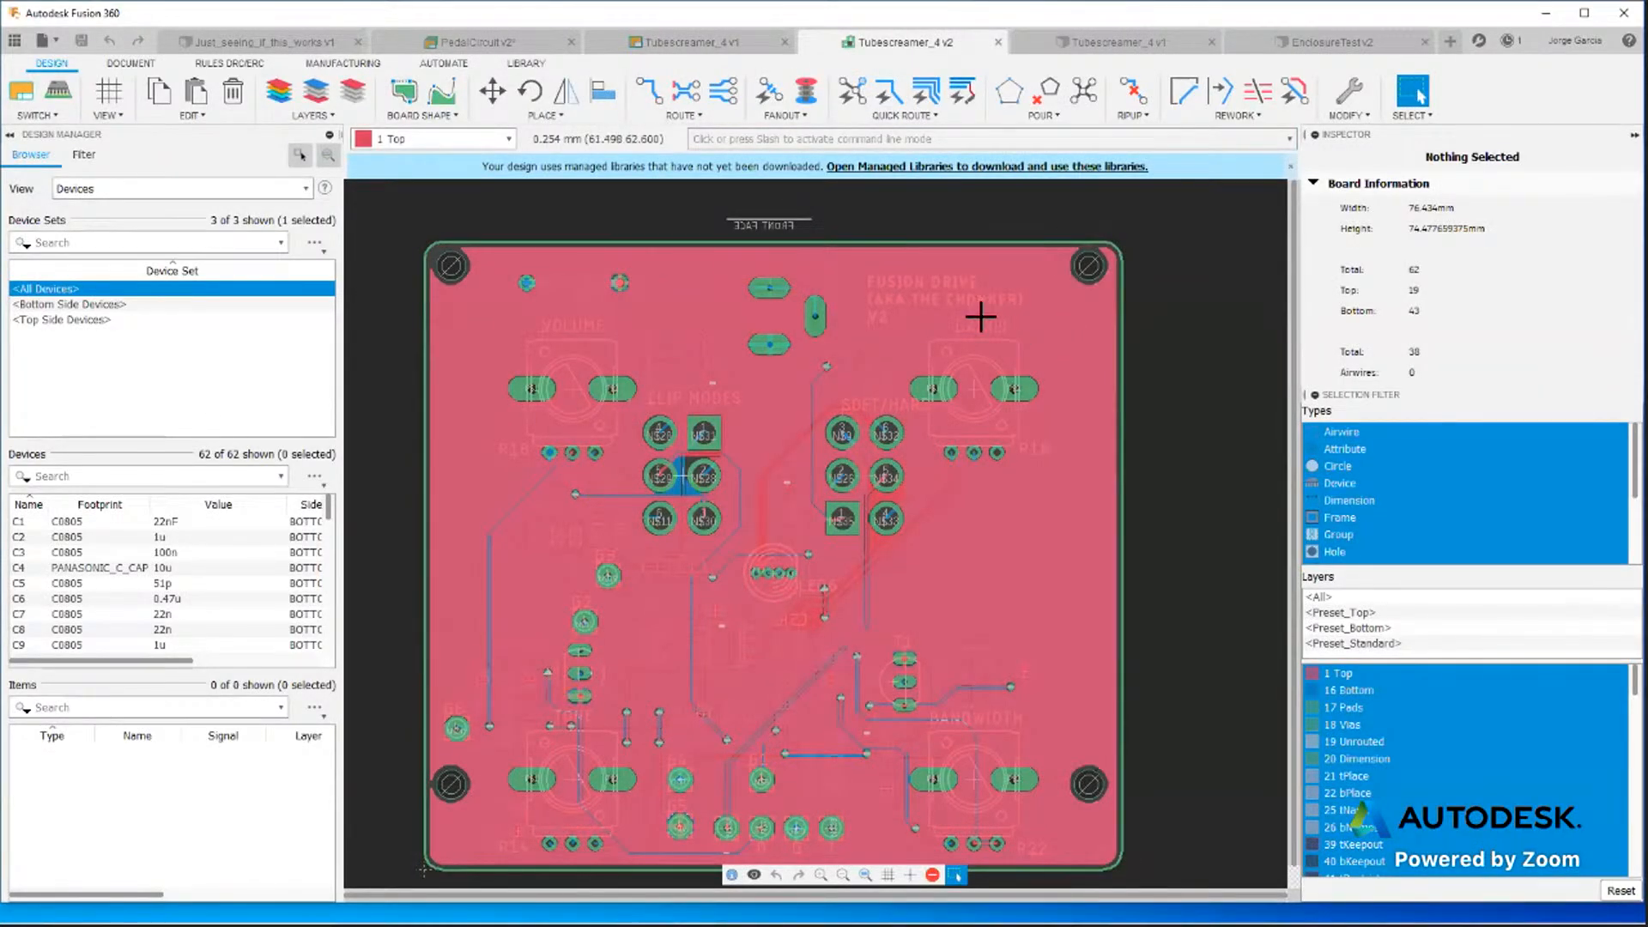
click(736, 138)
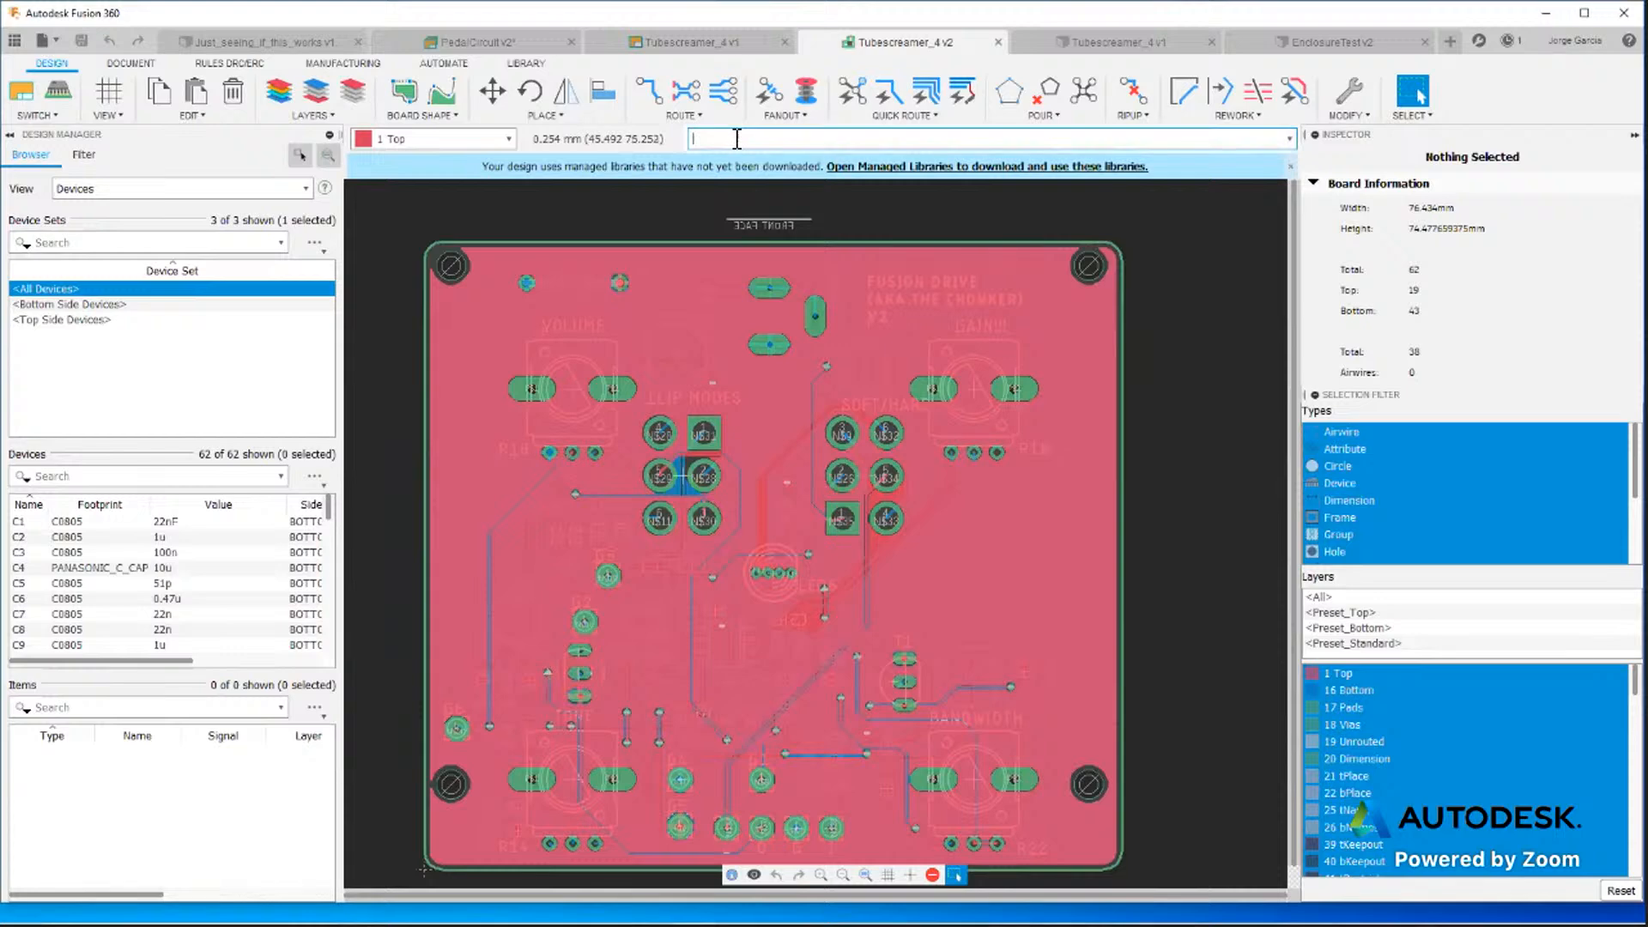
text(ripup @;)
key(Return)
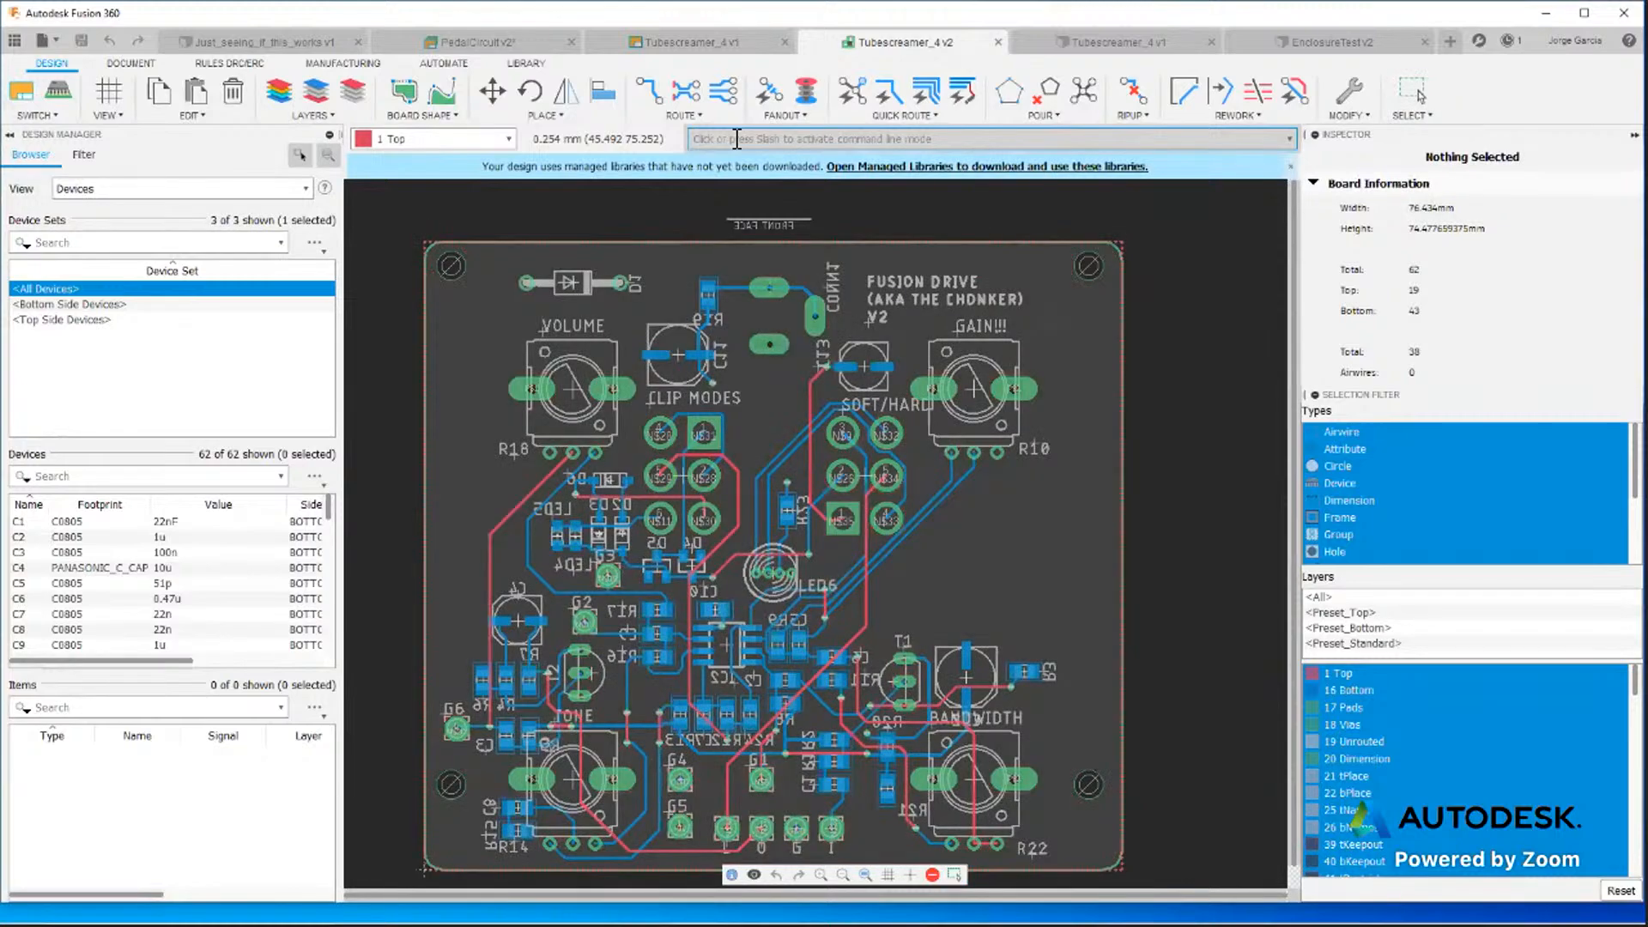
scroll(1093, 858, down, 2)
scroll(1074, 710, up, 5)
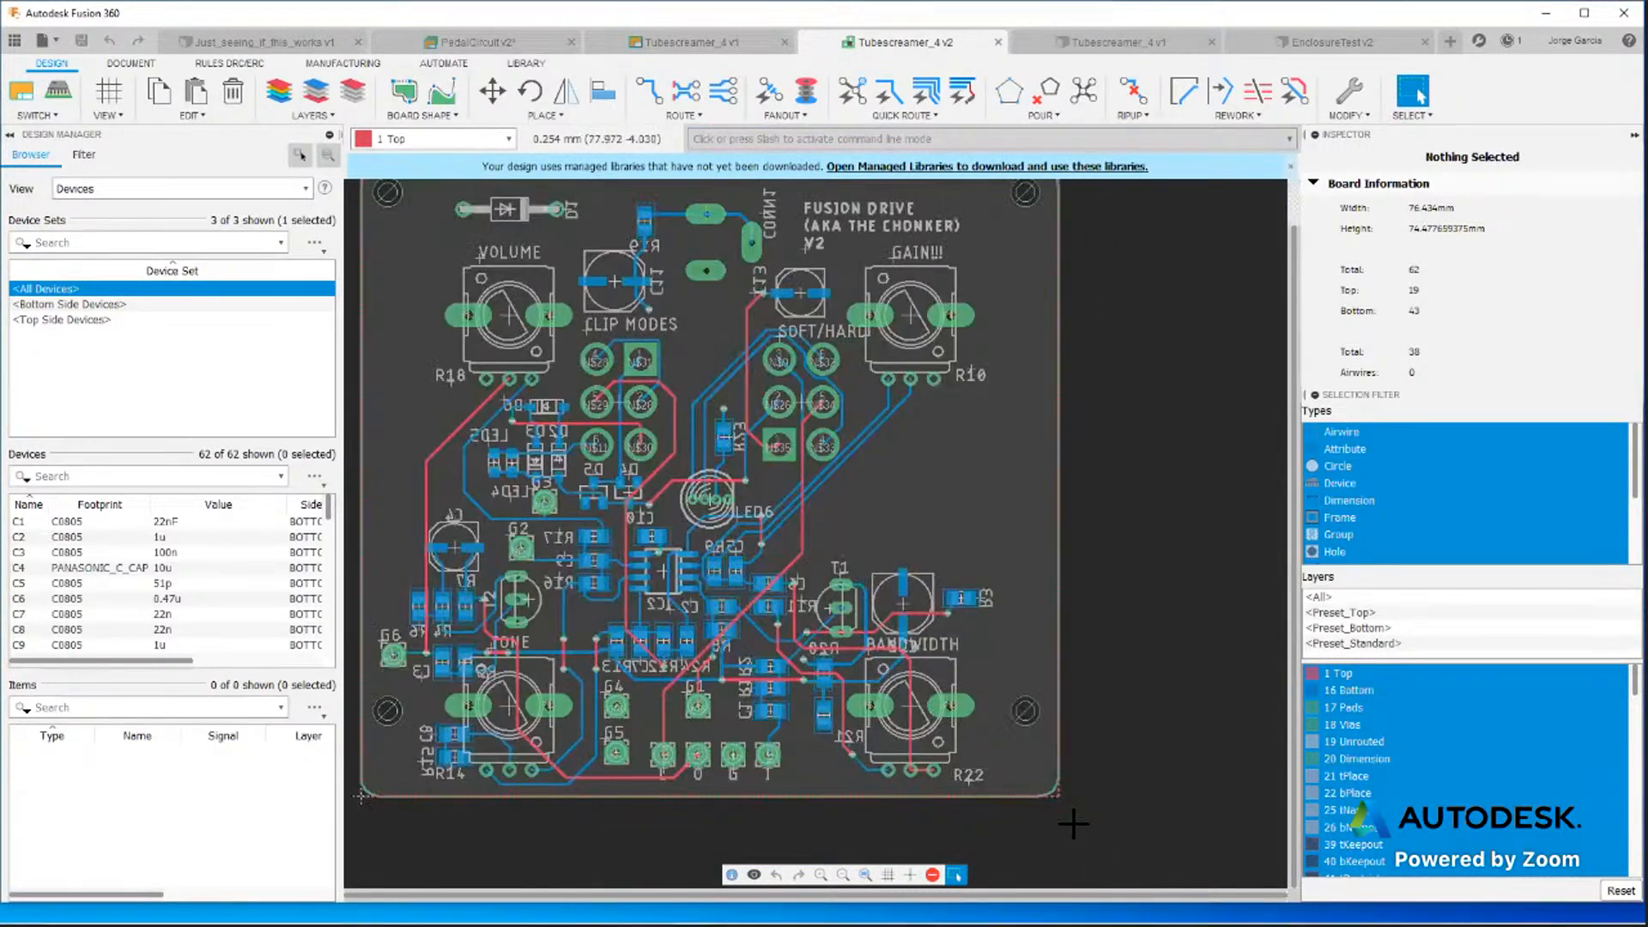
click(492, 90)
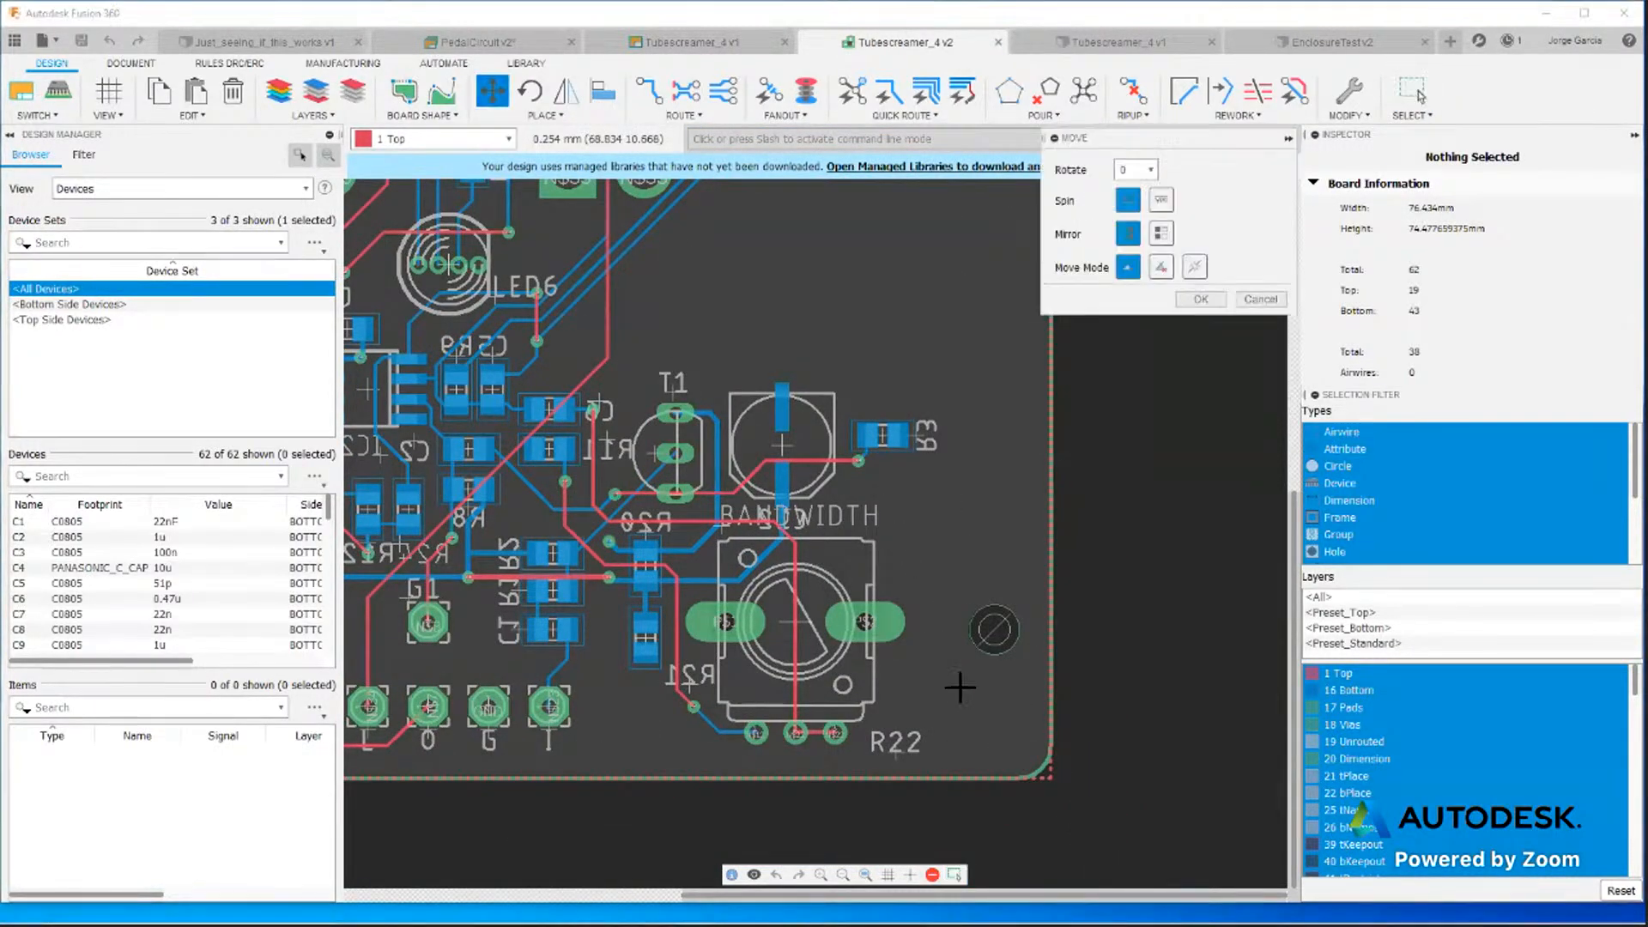
click(1043, 772)
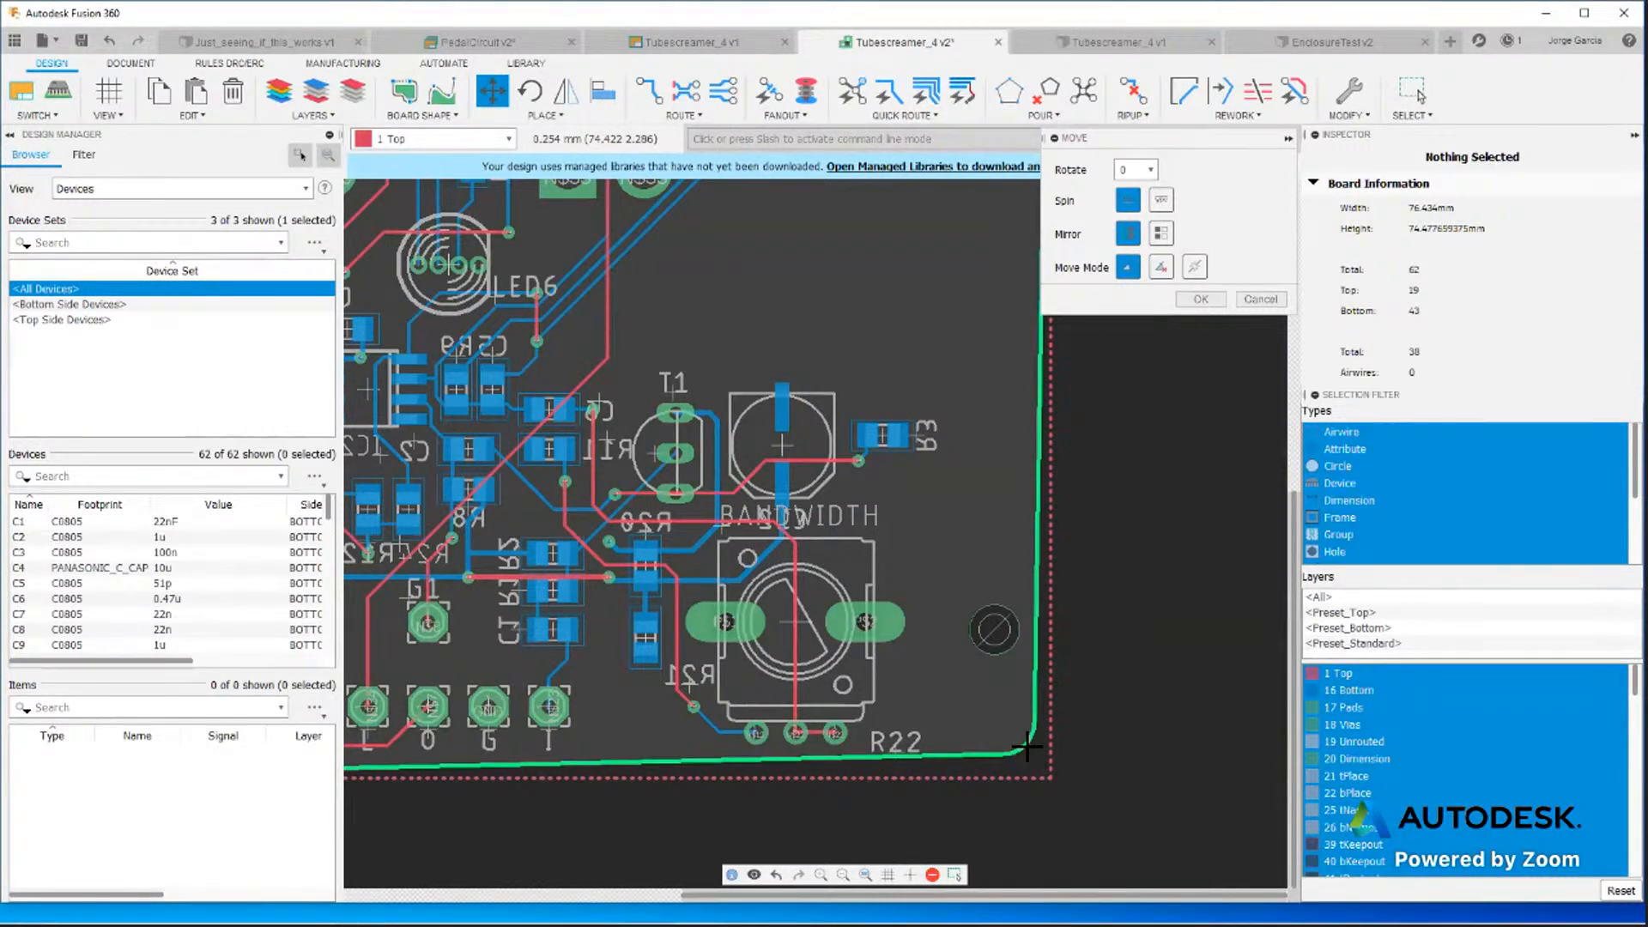
key(Escape)
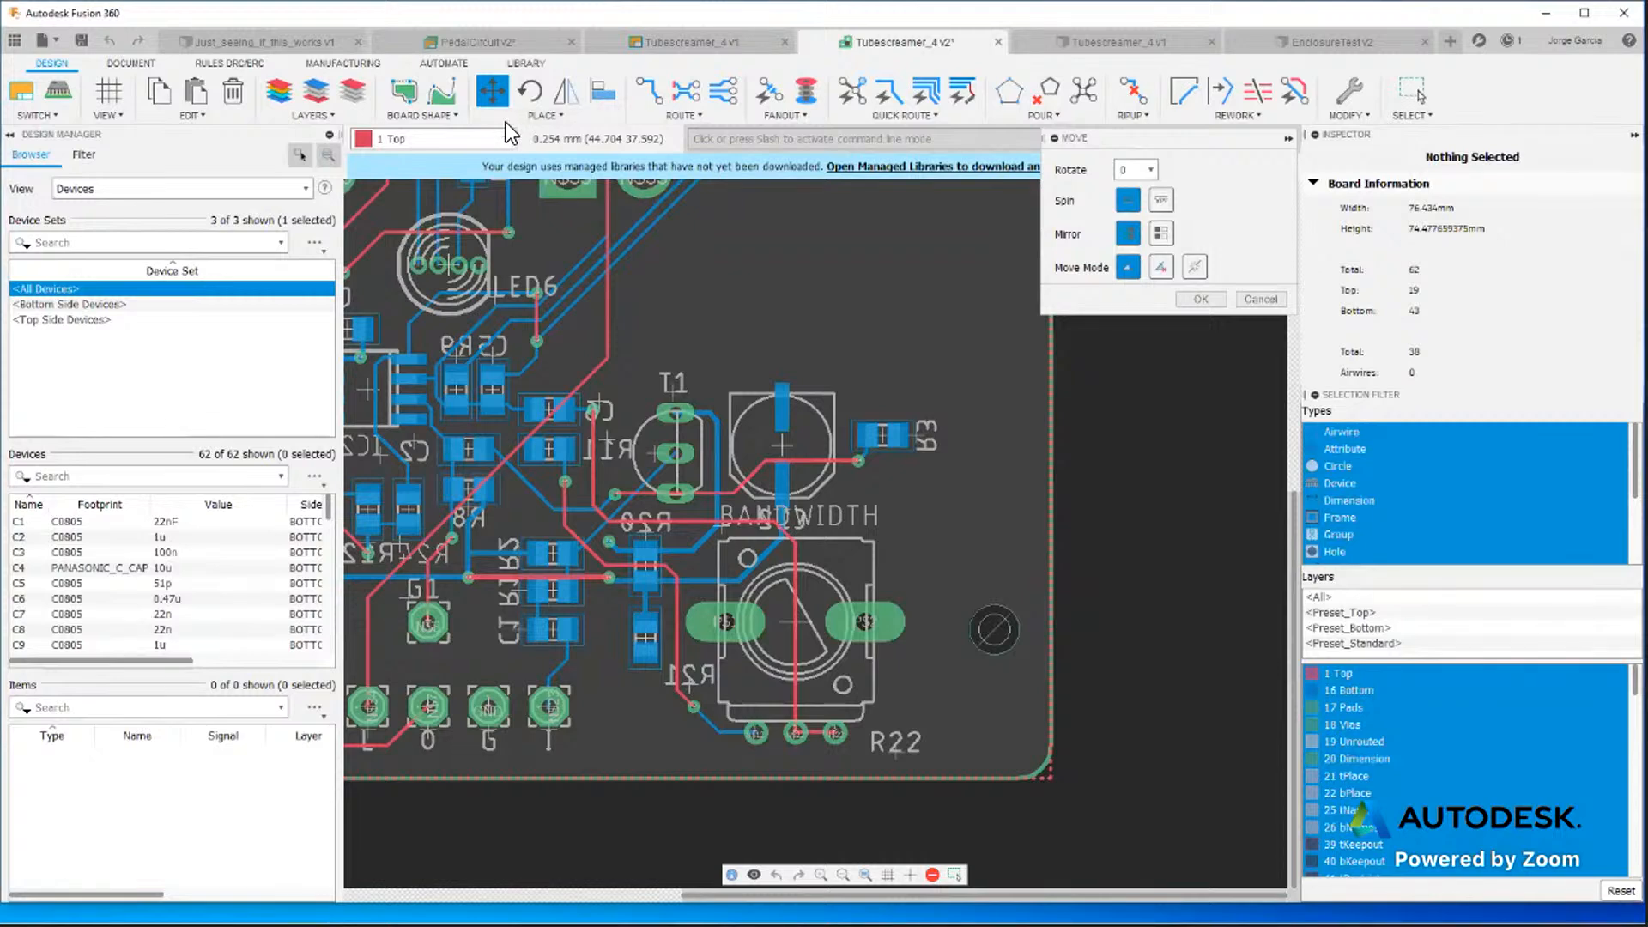
Enlarge the board outline's lower-right corner with a round miter, drawing a broad arc around the nearby mounting hole.
click(1185, 91)
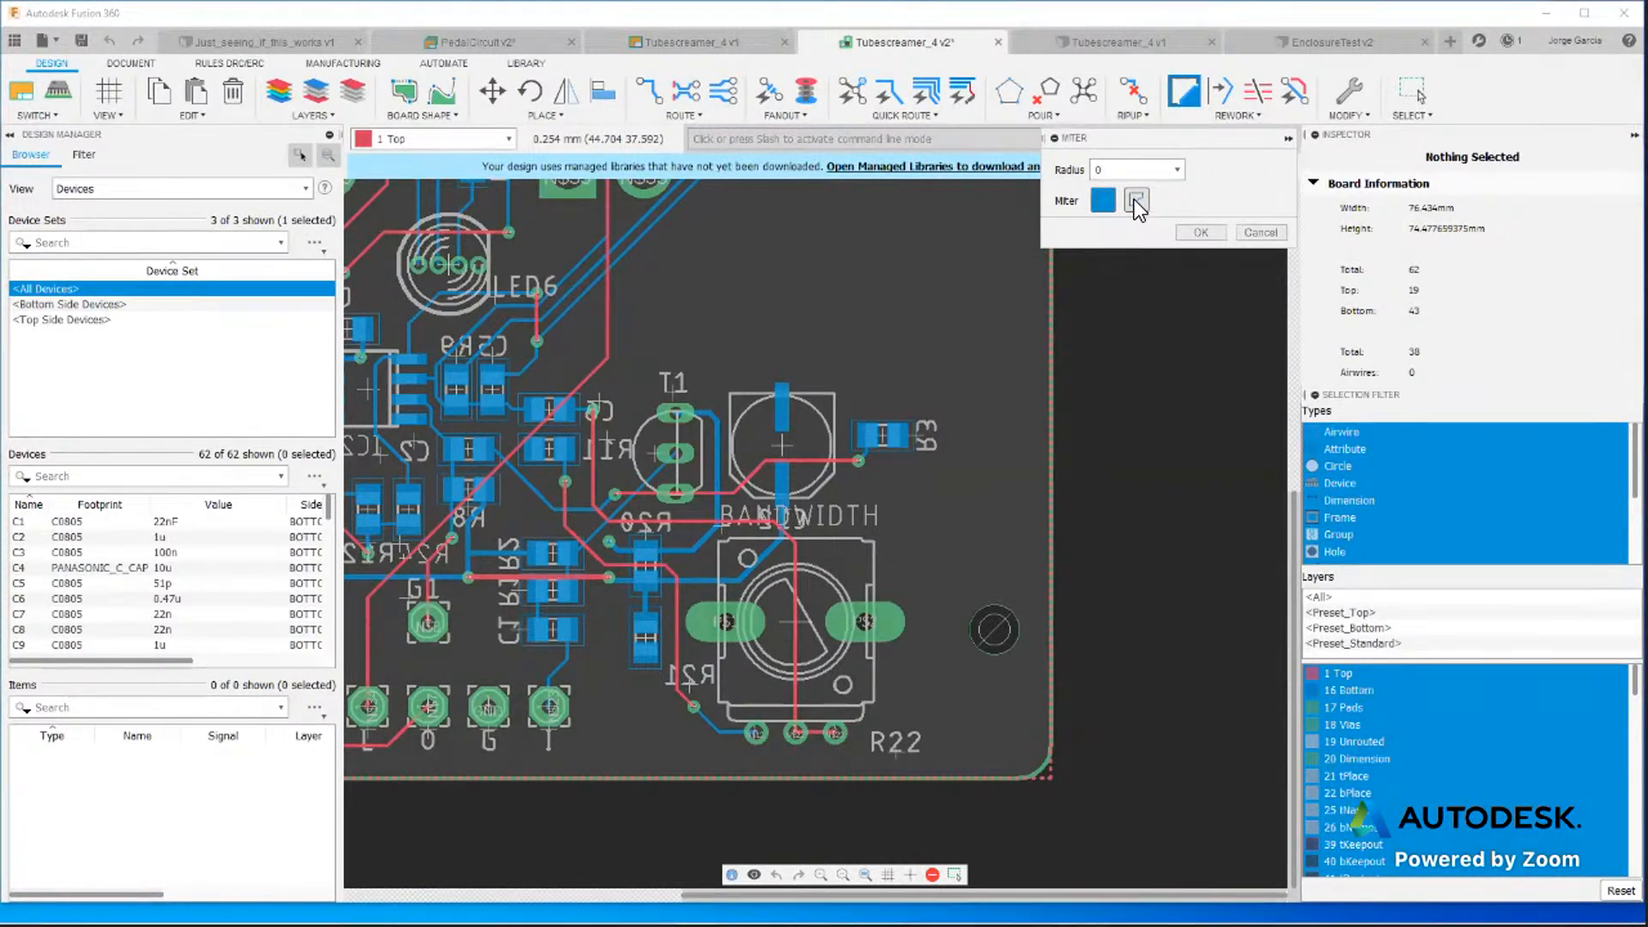
click(1137, 201)
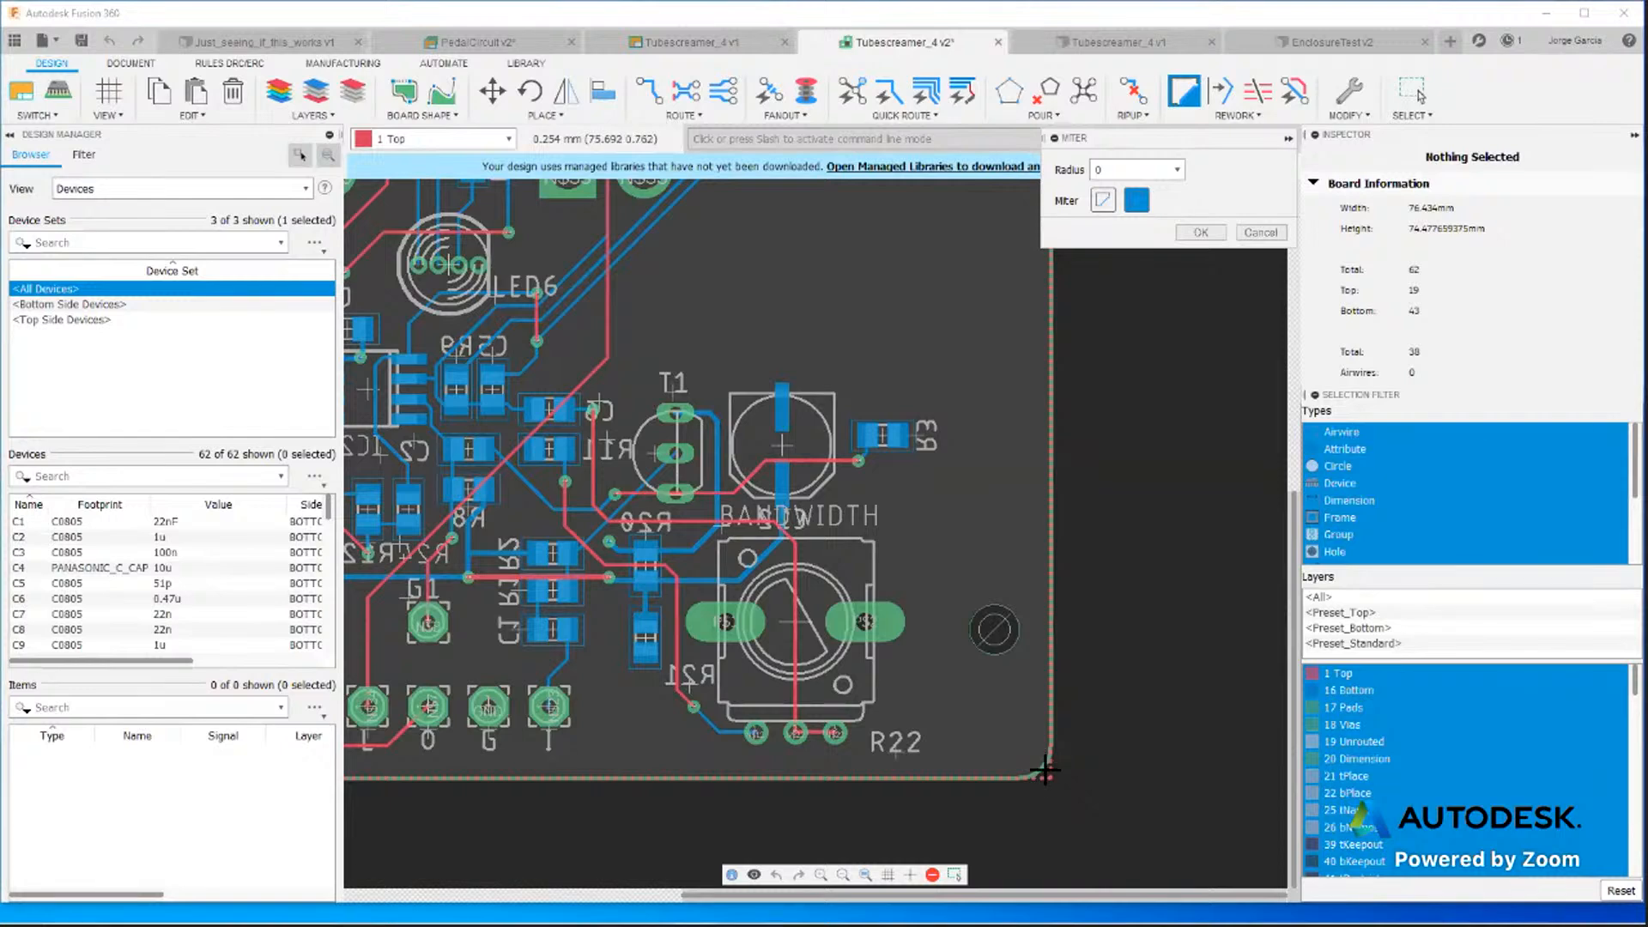
drag(1035, 769, 983, 735)
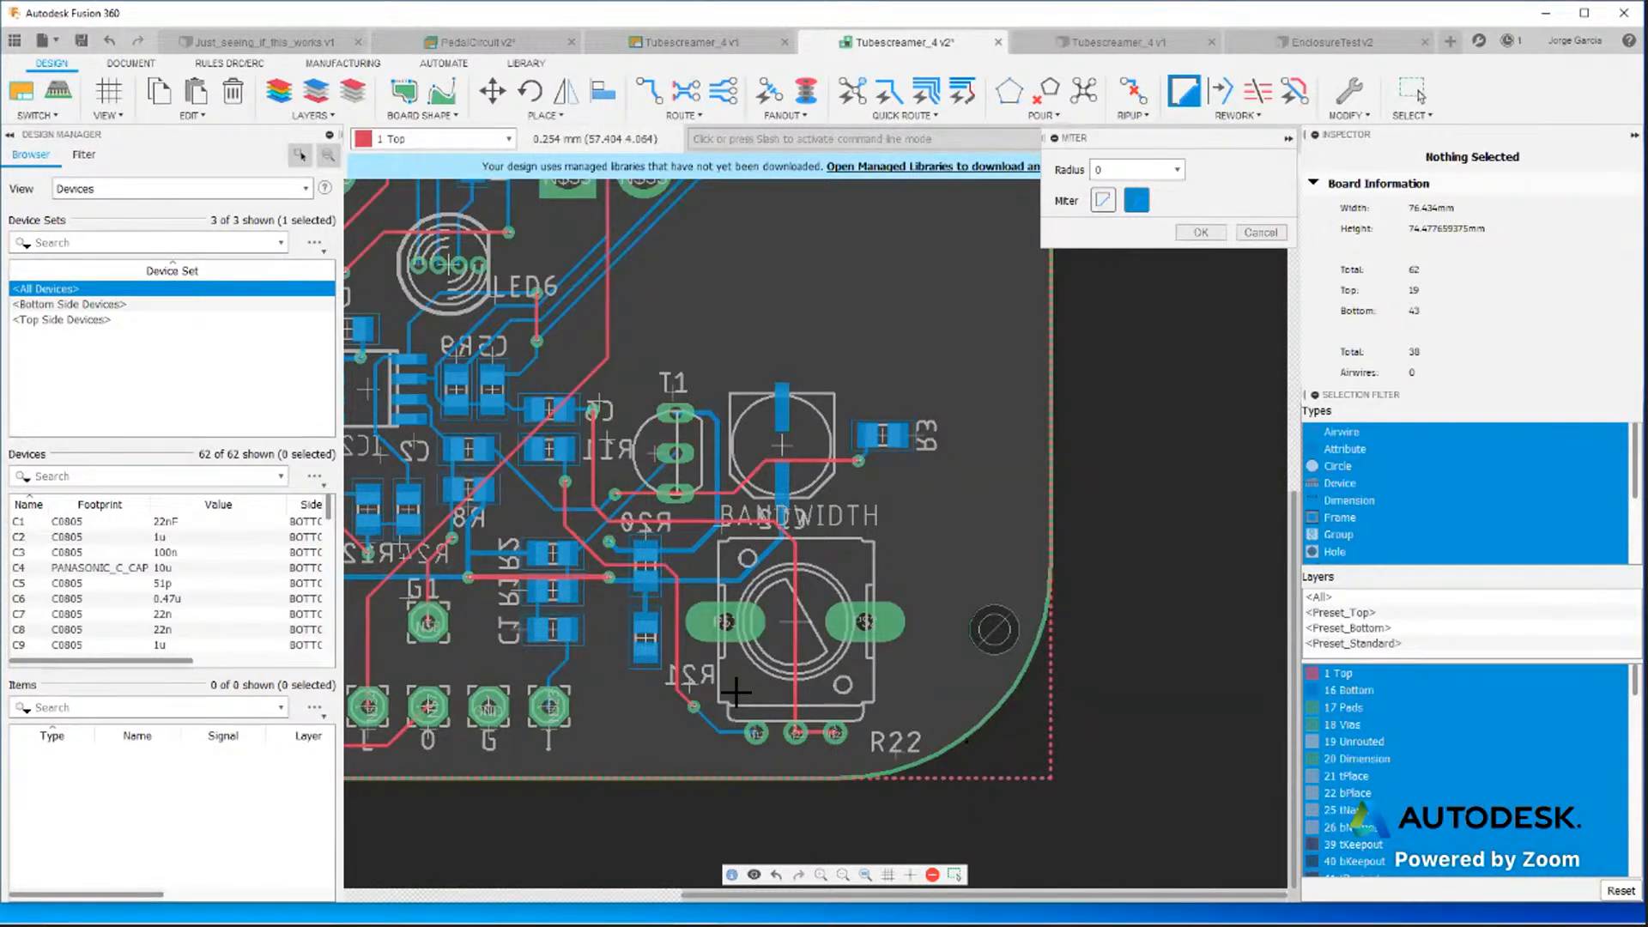
scroll(852, 478, down, 3)
scroll(852, 478, down, 3)
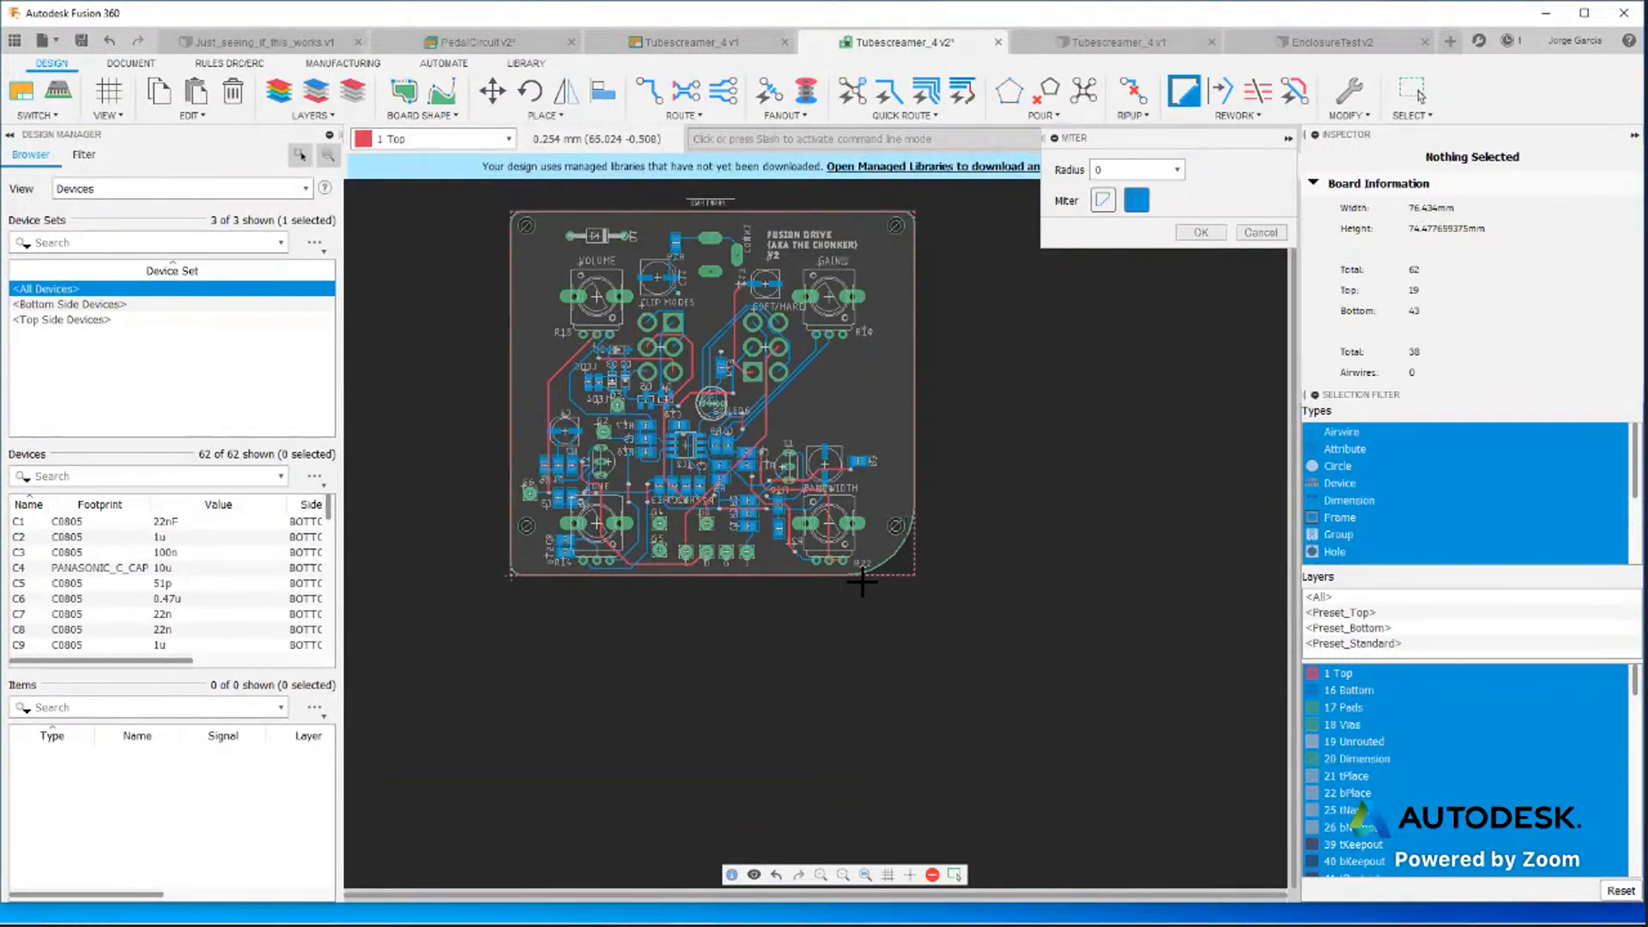
click(1198, 228)
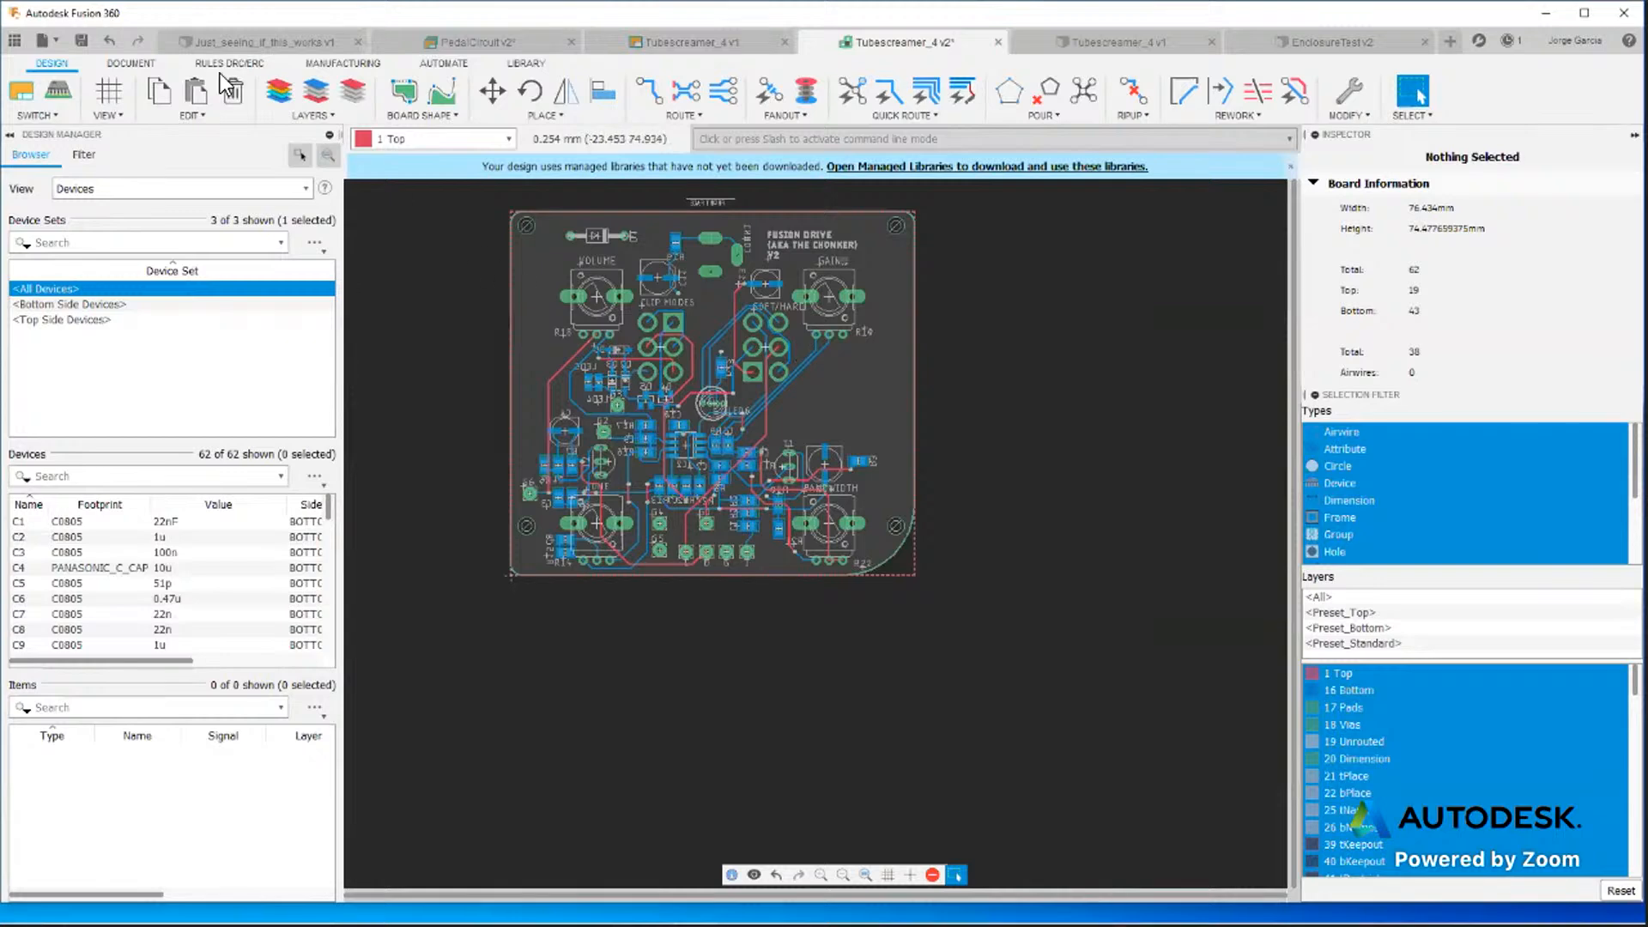
click(81, 43)
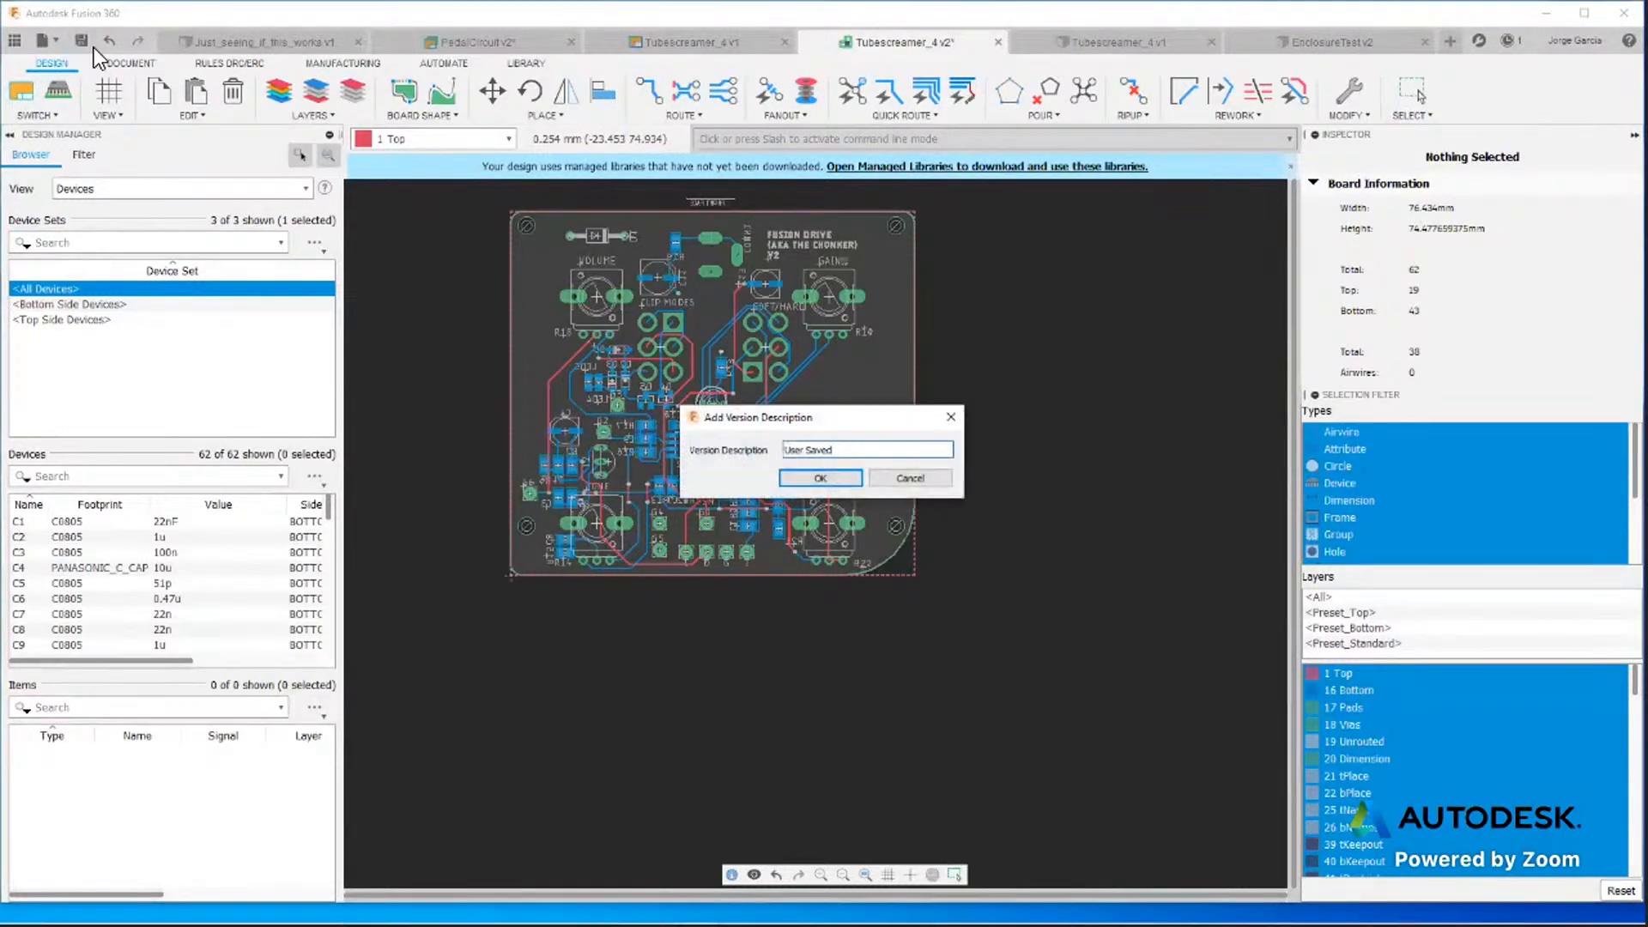
drag(861, 450, 702, 450)
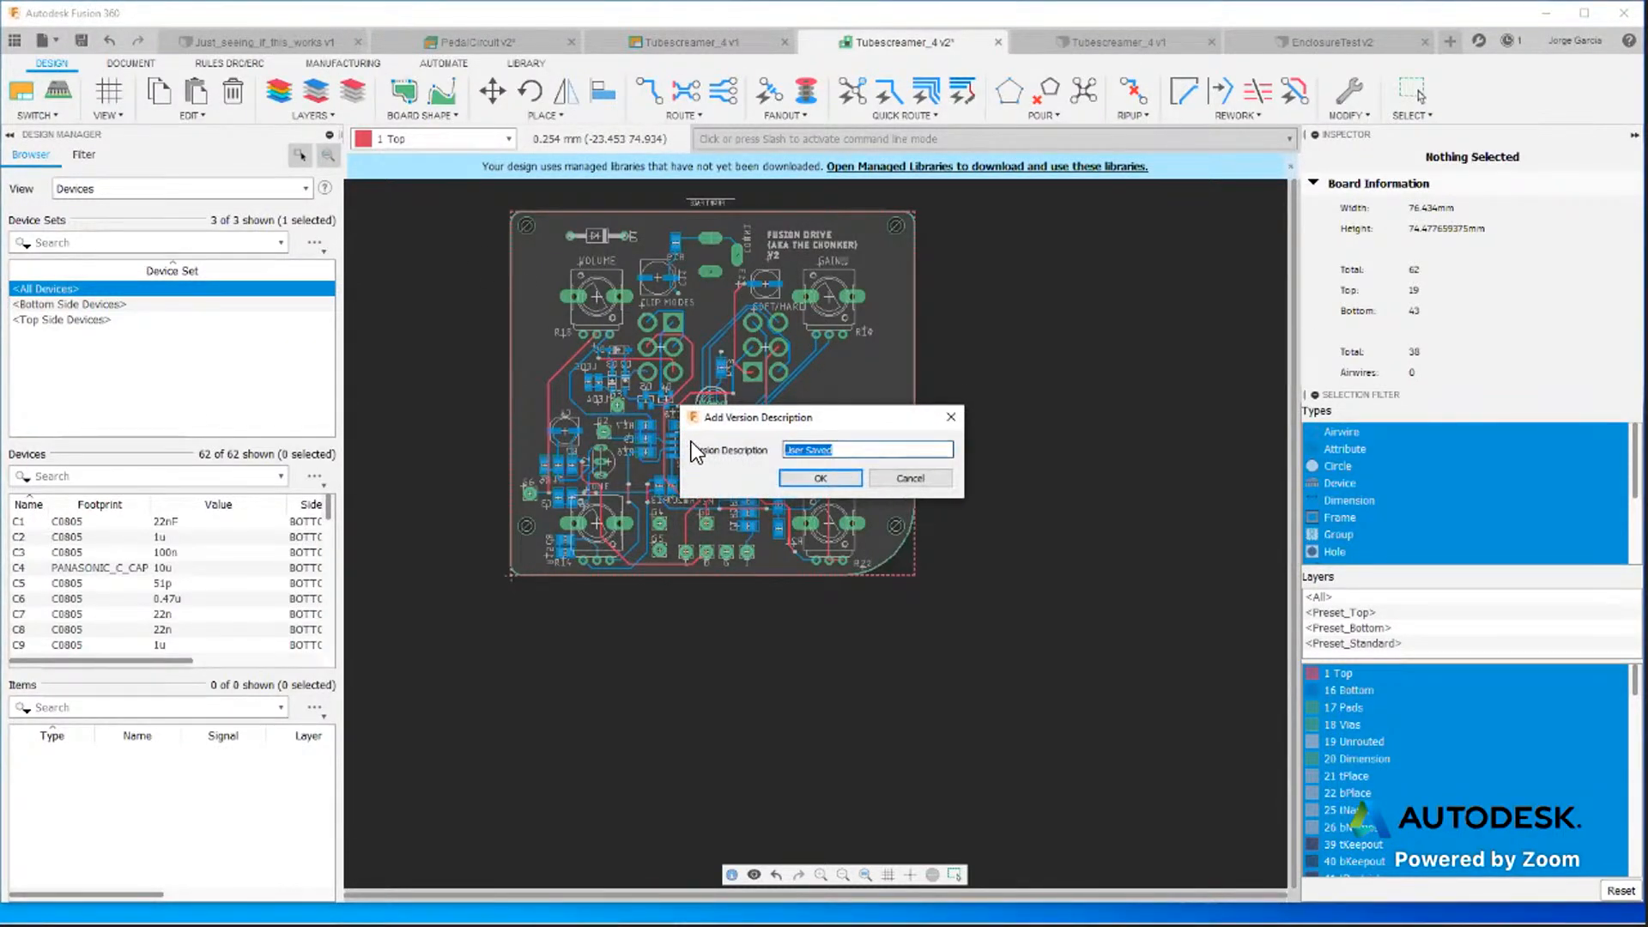
text(Changed Bottom Right corner)
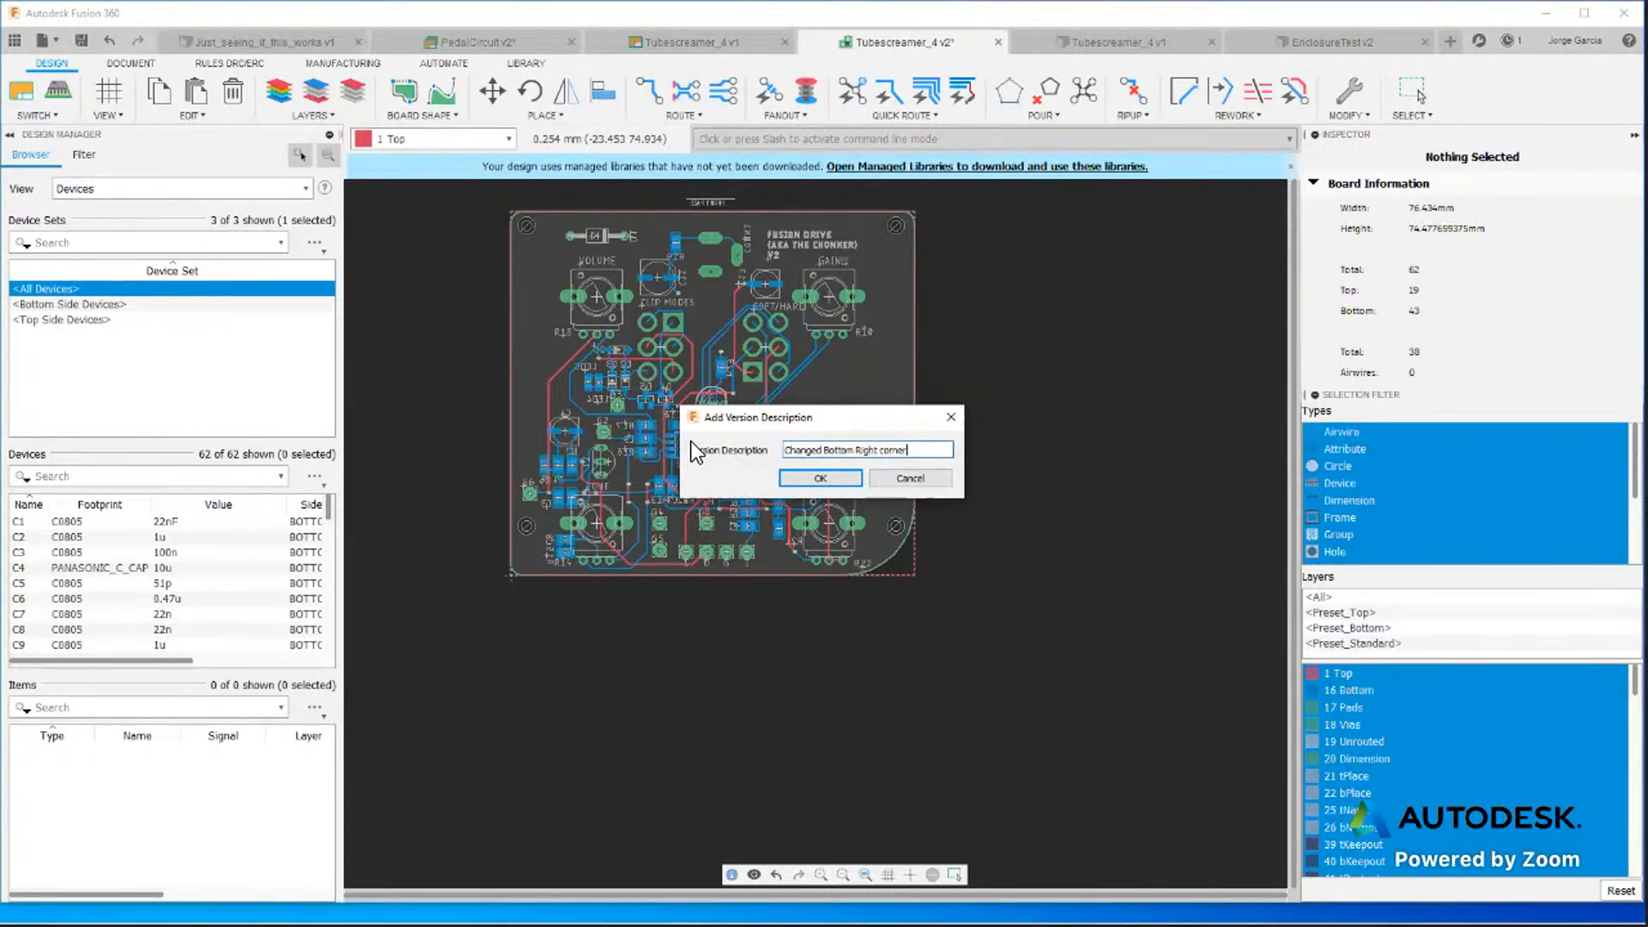
click(832, 481)
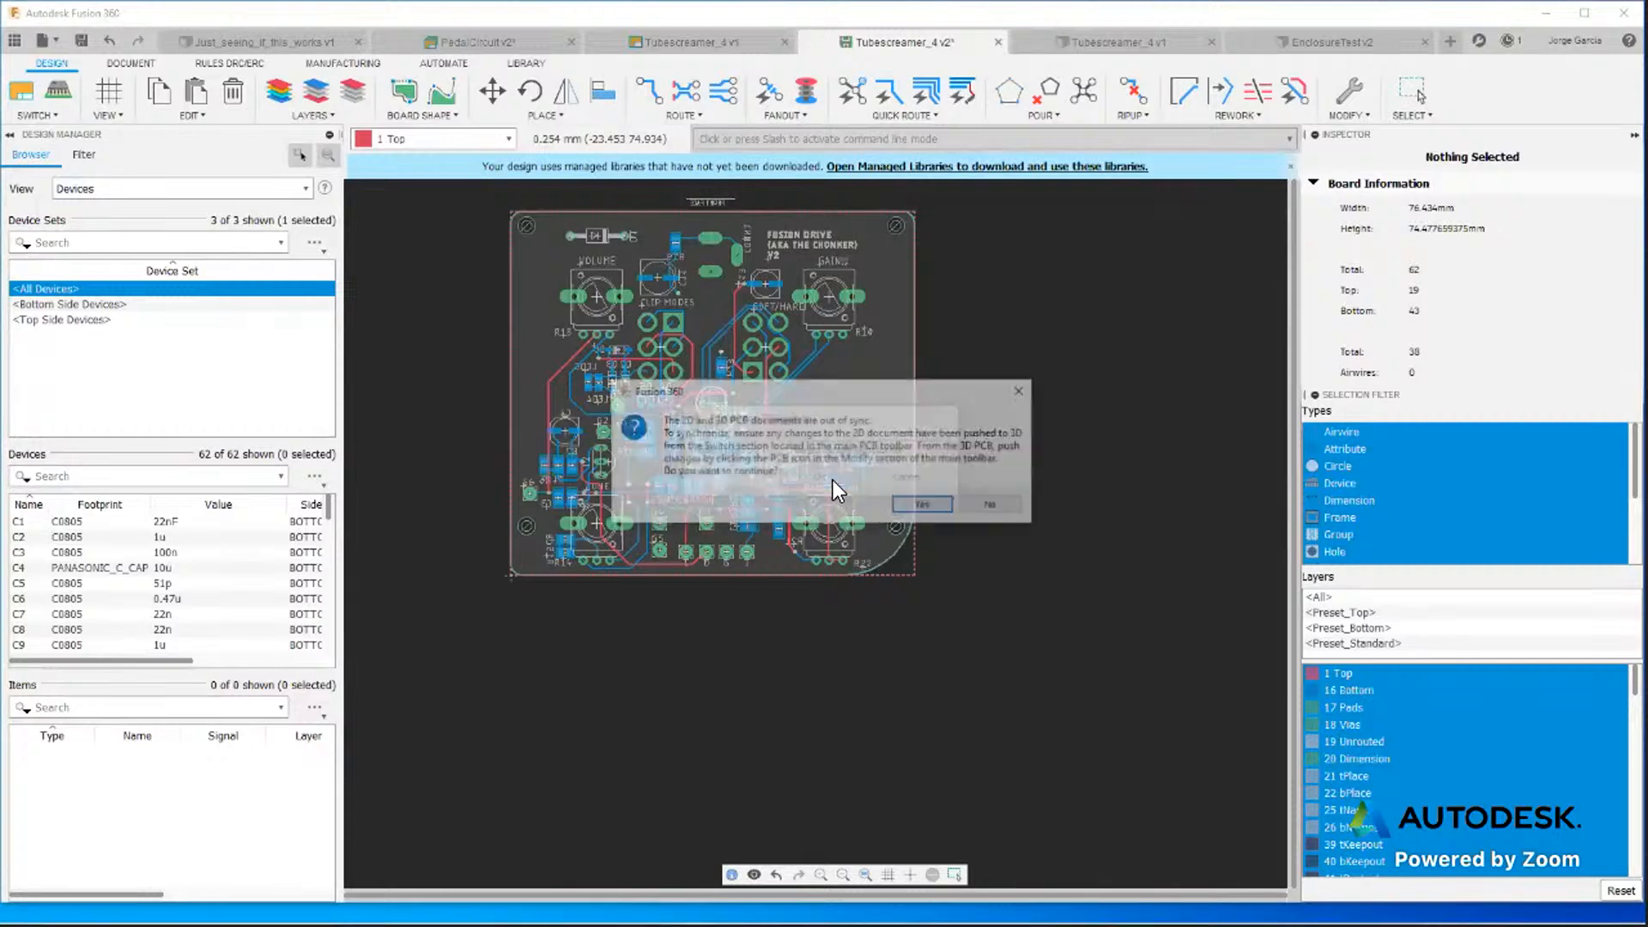
click(992, 506)
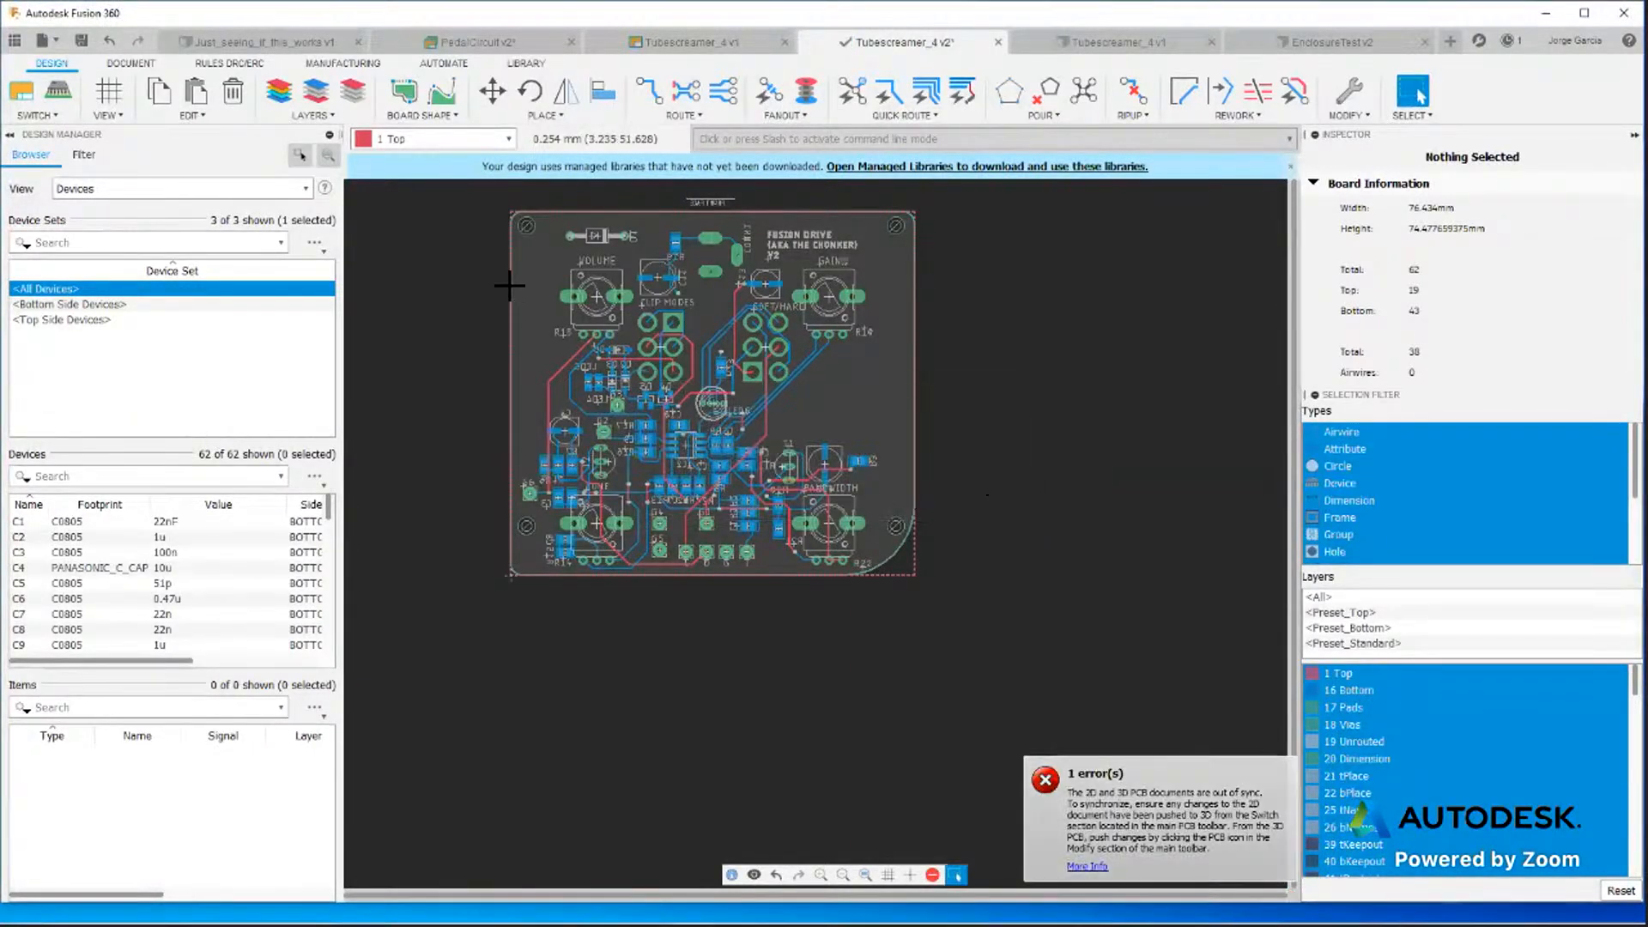
Push the changed outline to the 3D PCB and save the board layout with the version description "Changed bottom right corner".
click(55, 92)
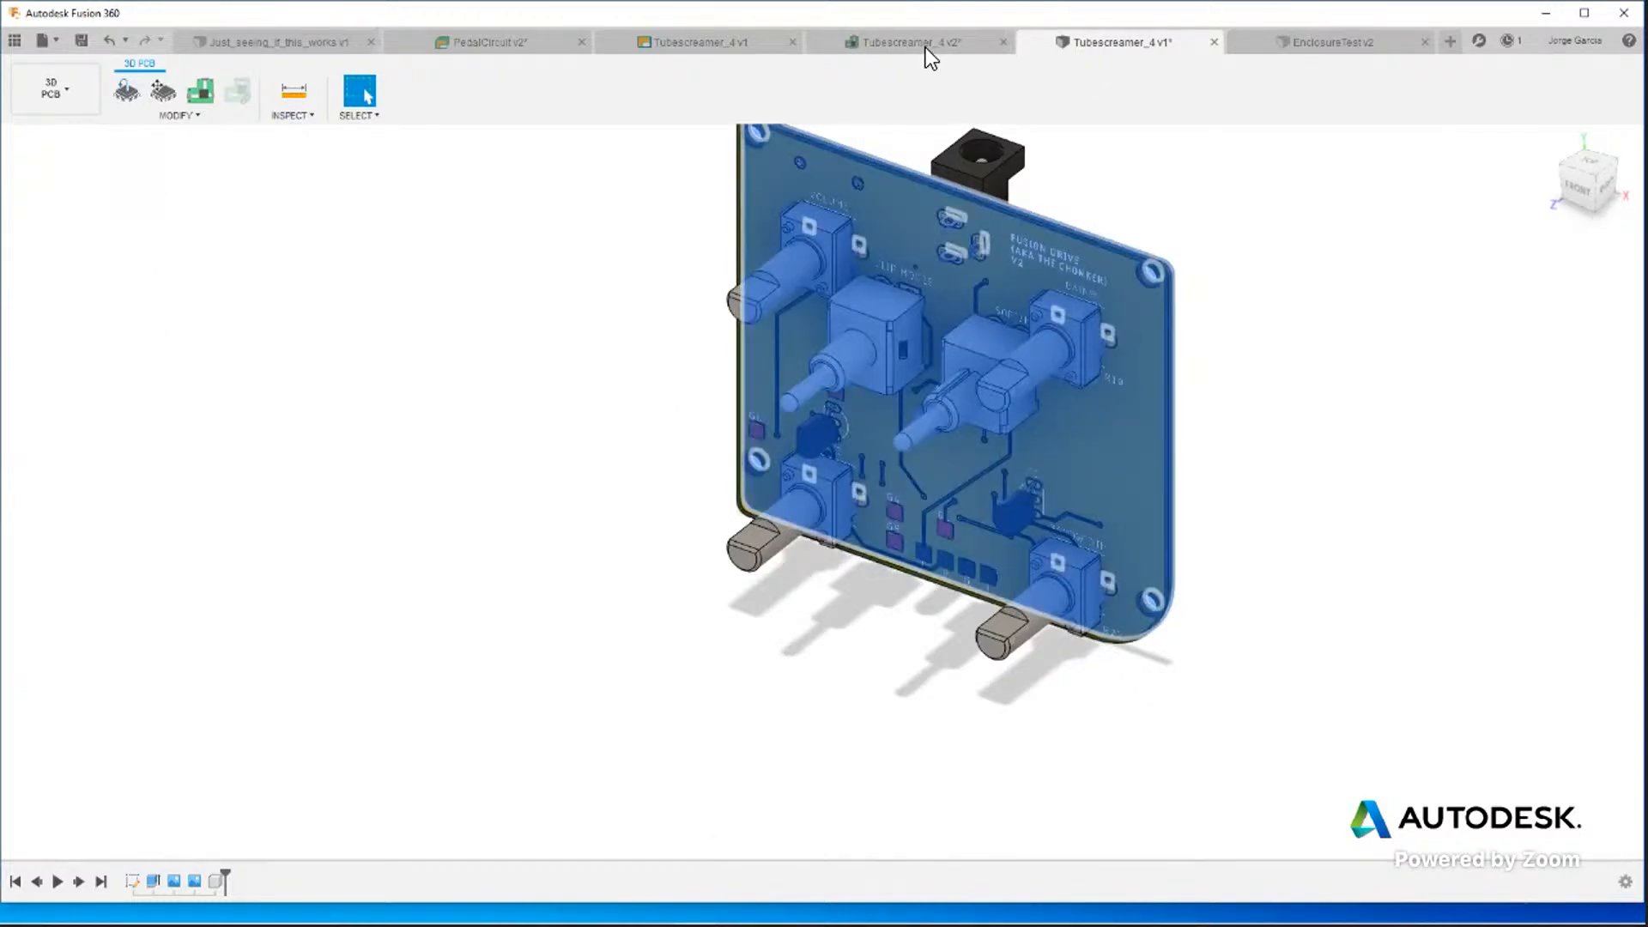
click(926, 48)
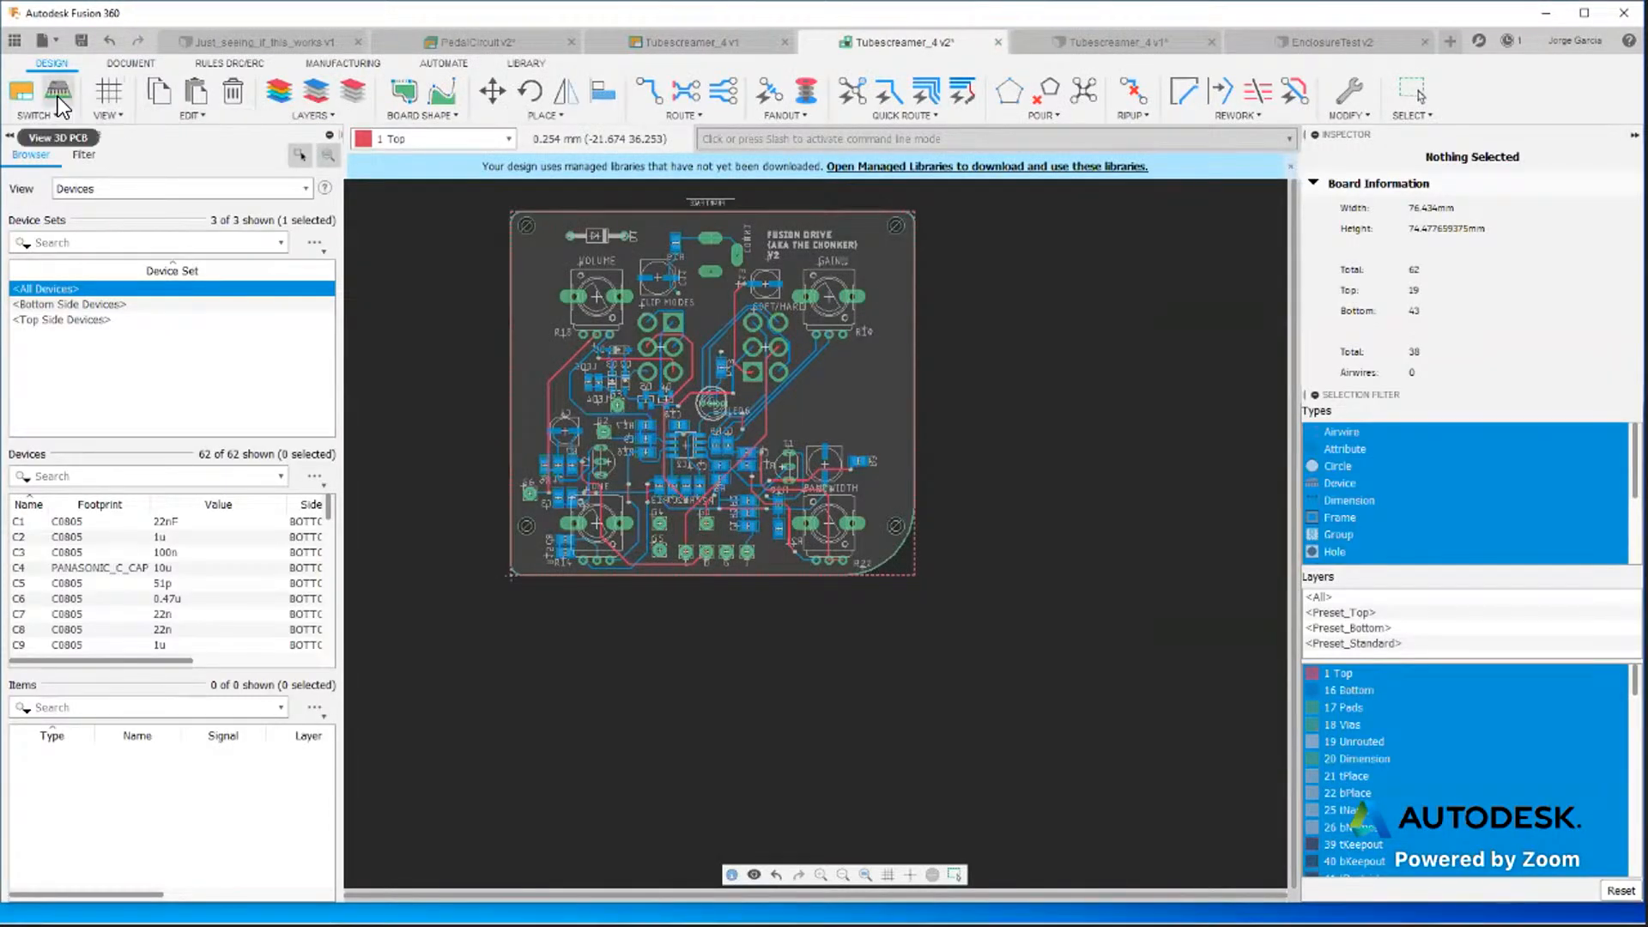
click(83, 39)
drag(858, 449, 692, 440)
text(Cha)
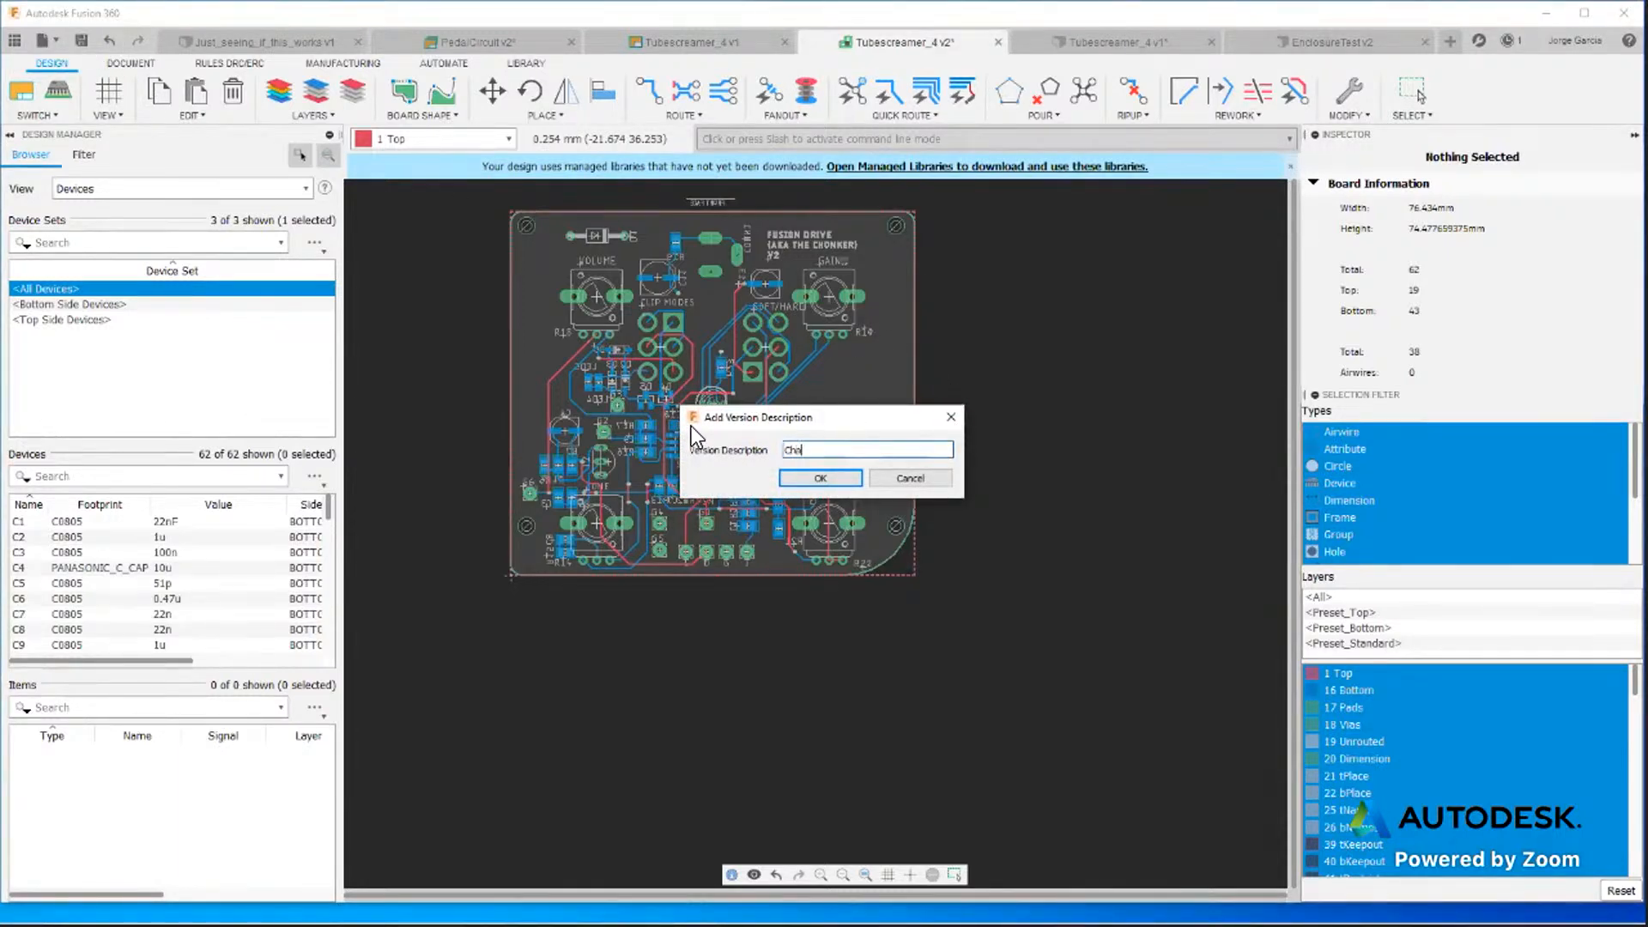
text(nged bottom right corner)
key(Return)
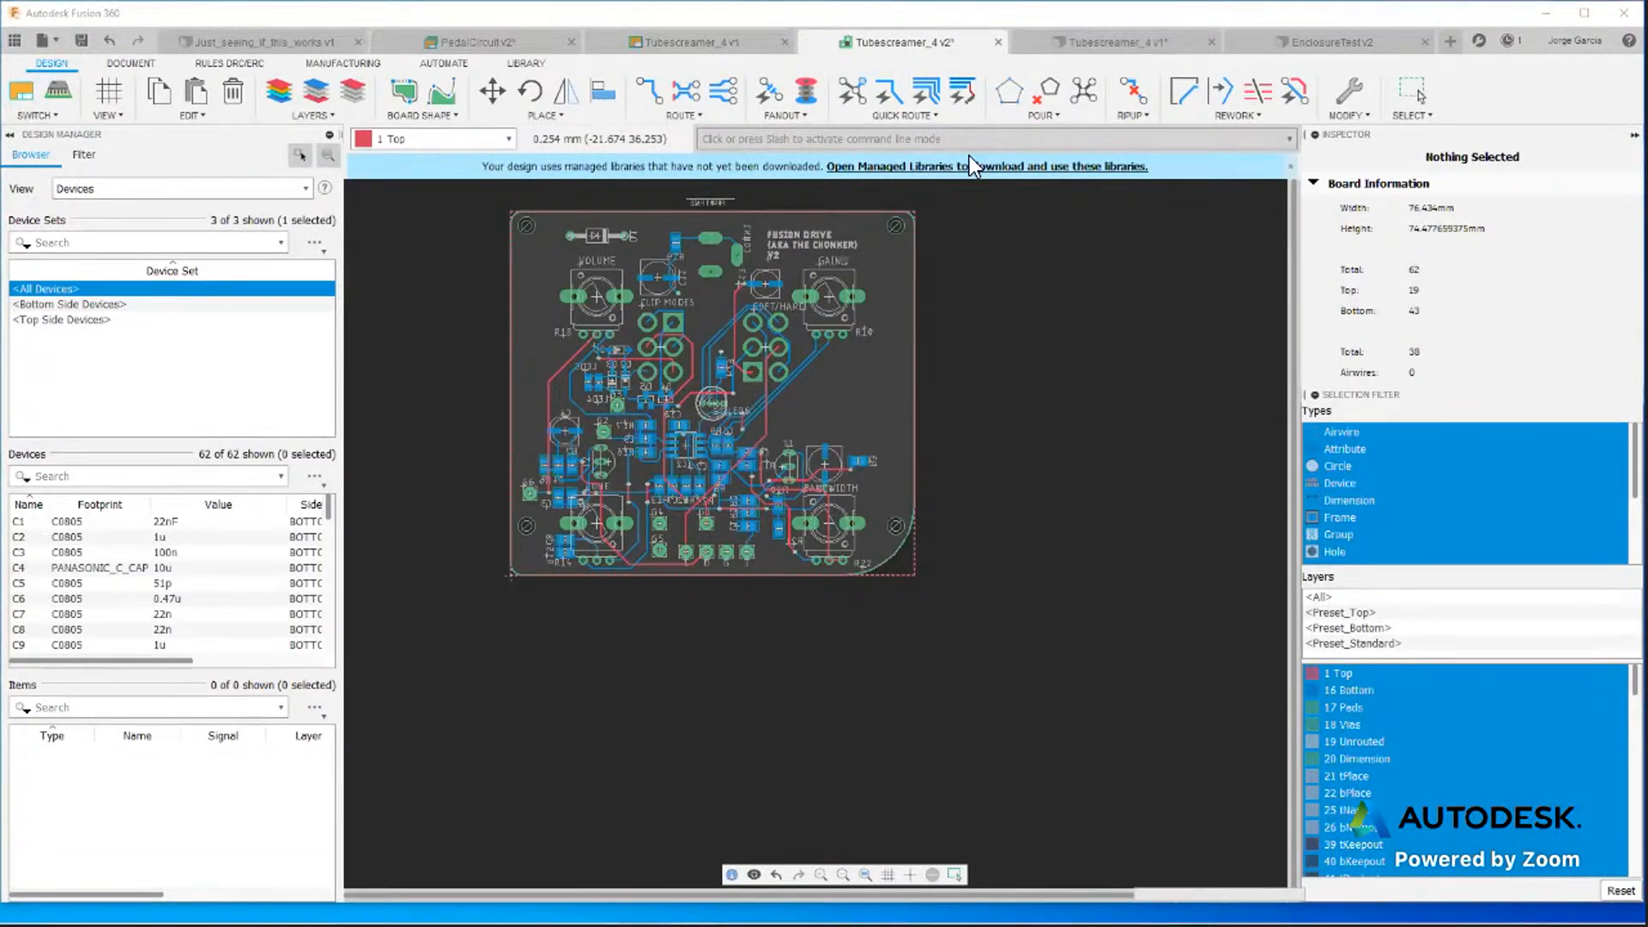
Check the 3D board, update EnclosureTest to its latest version and select the flagged offset sketch.
click(1059, 41)
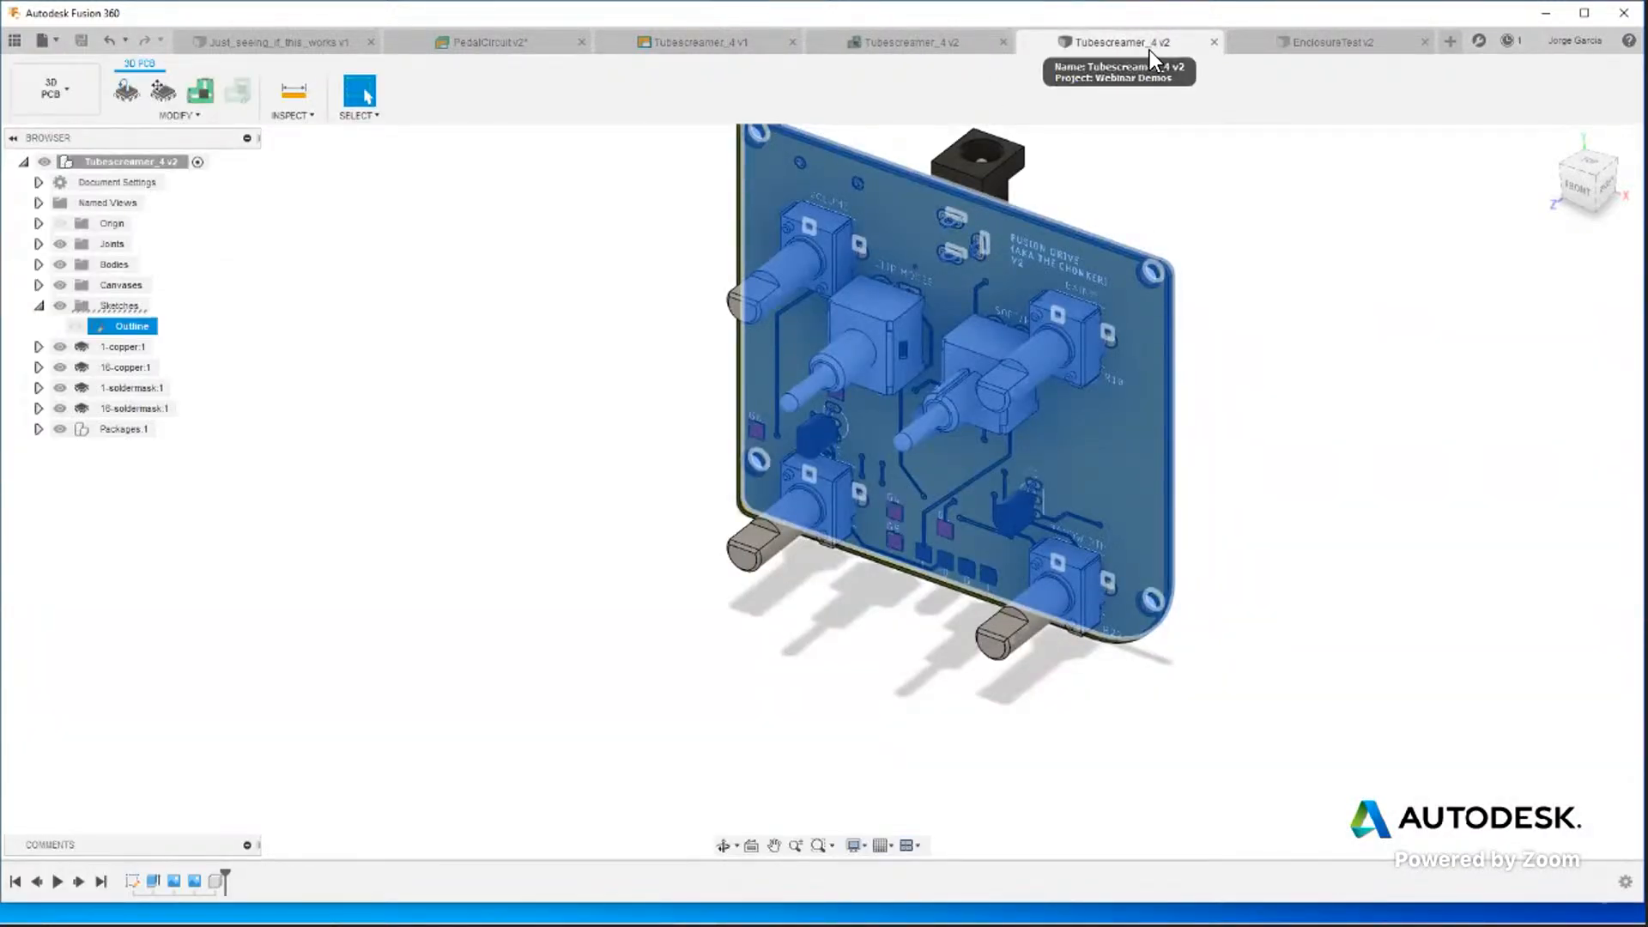
click(1286, 39)
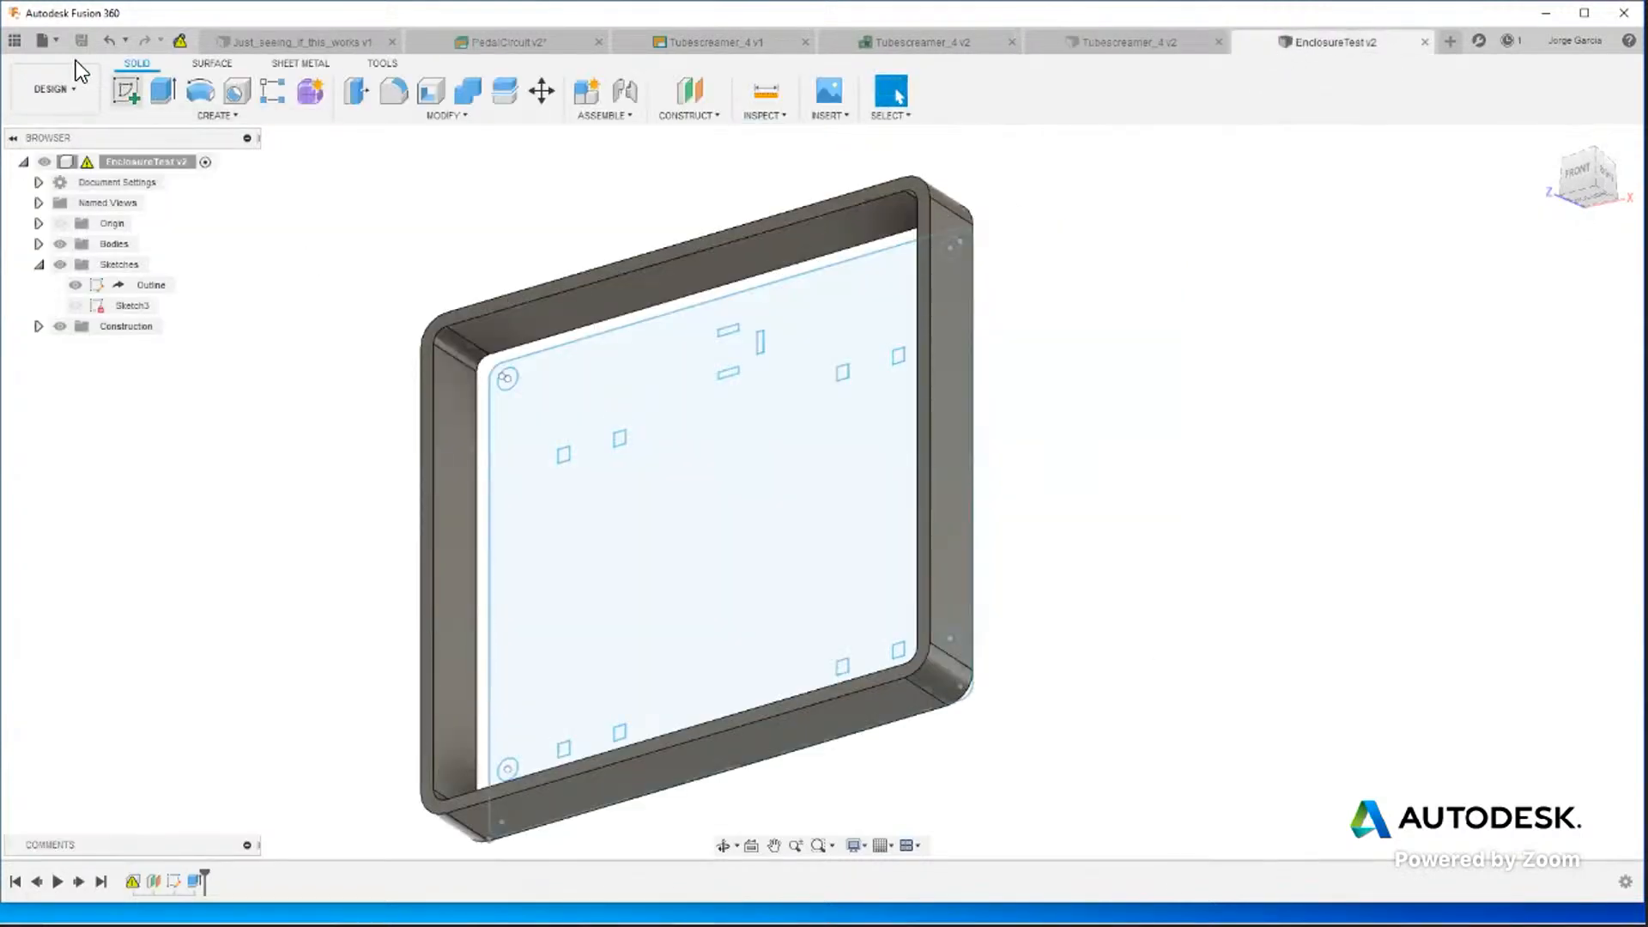
click(180, 41)
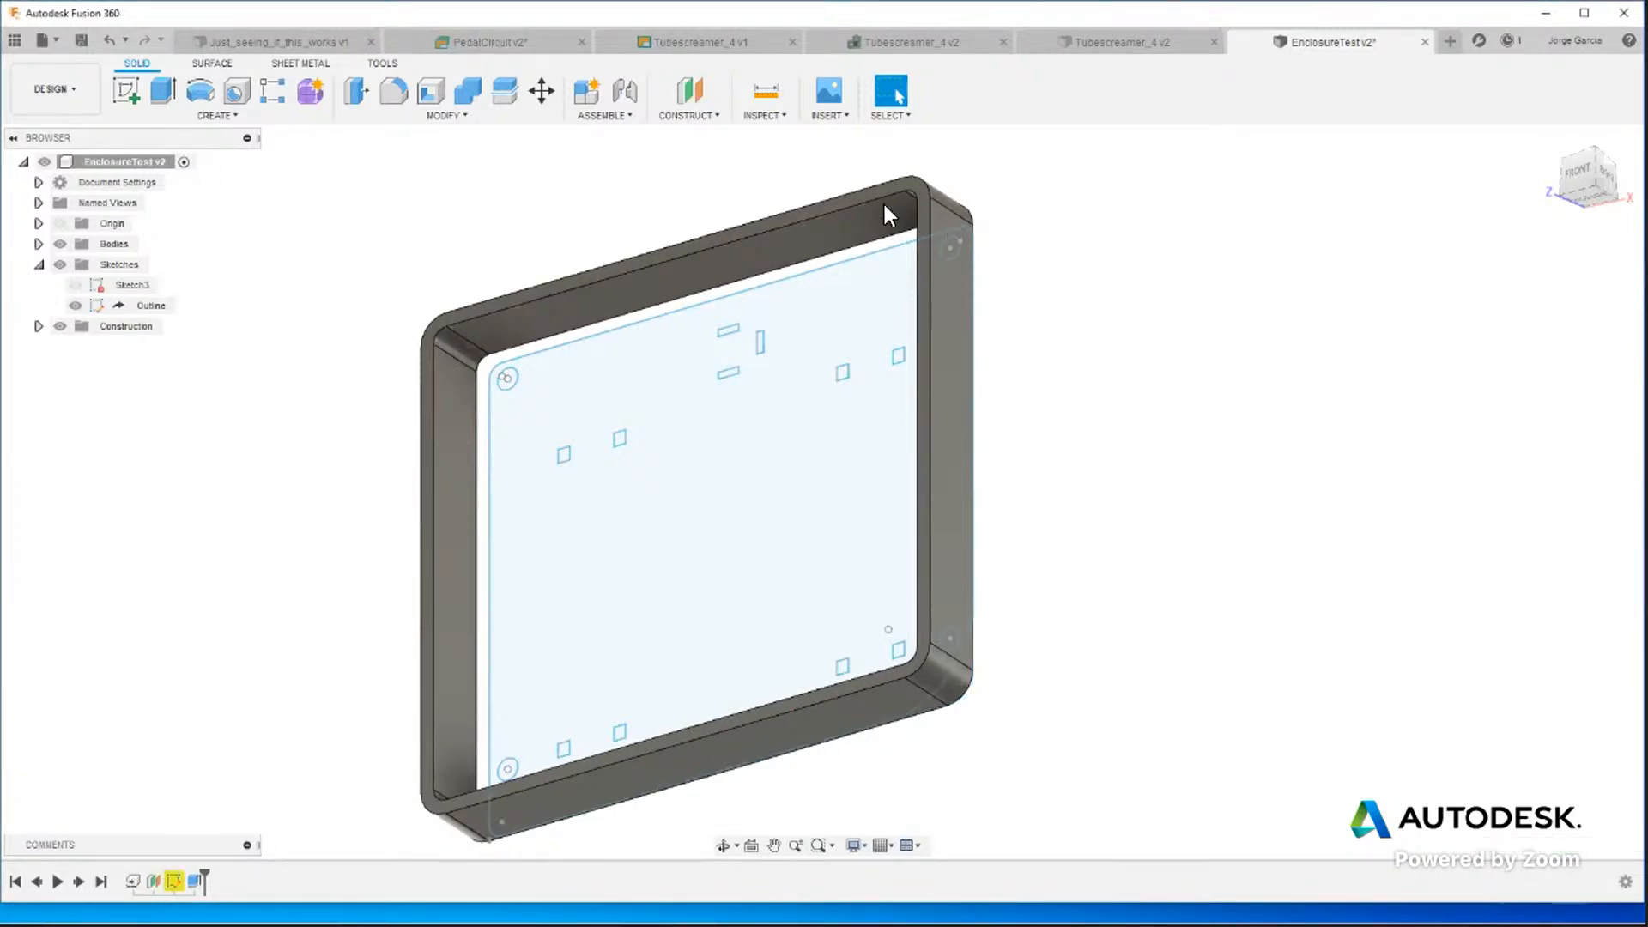
click(175, 881)
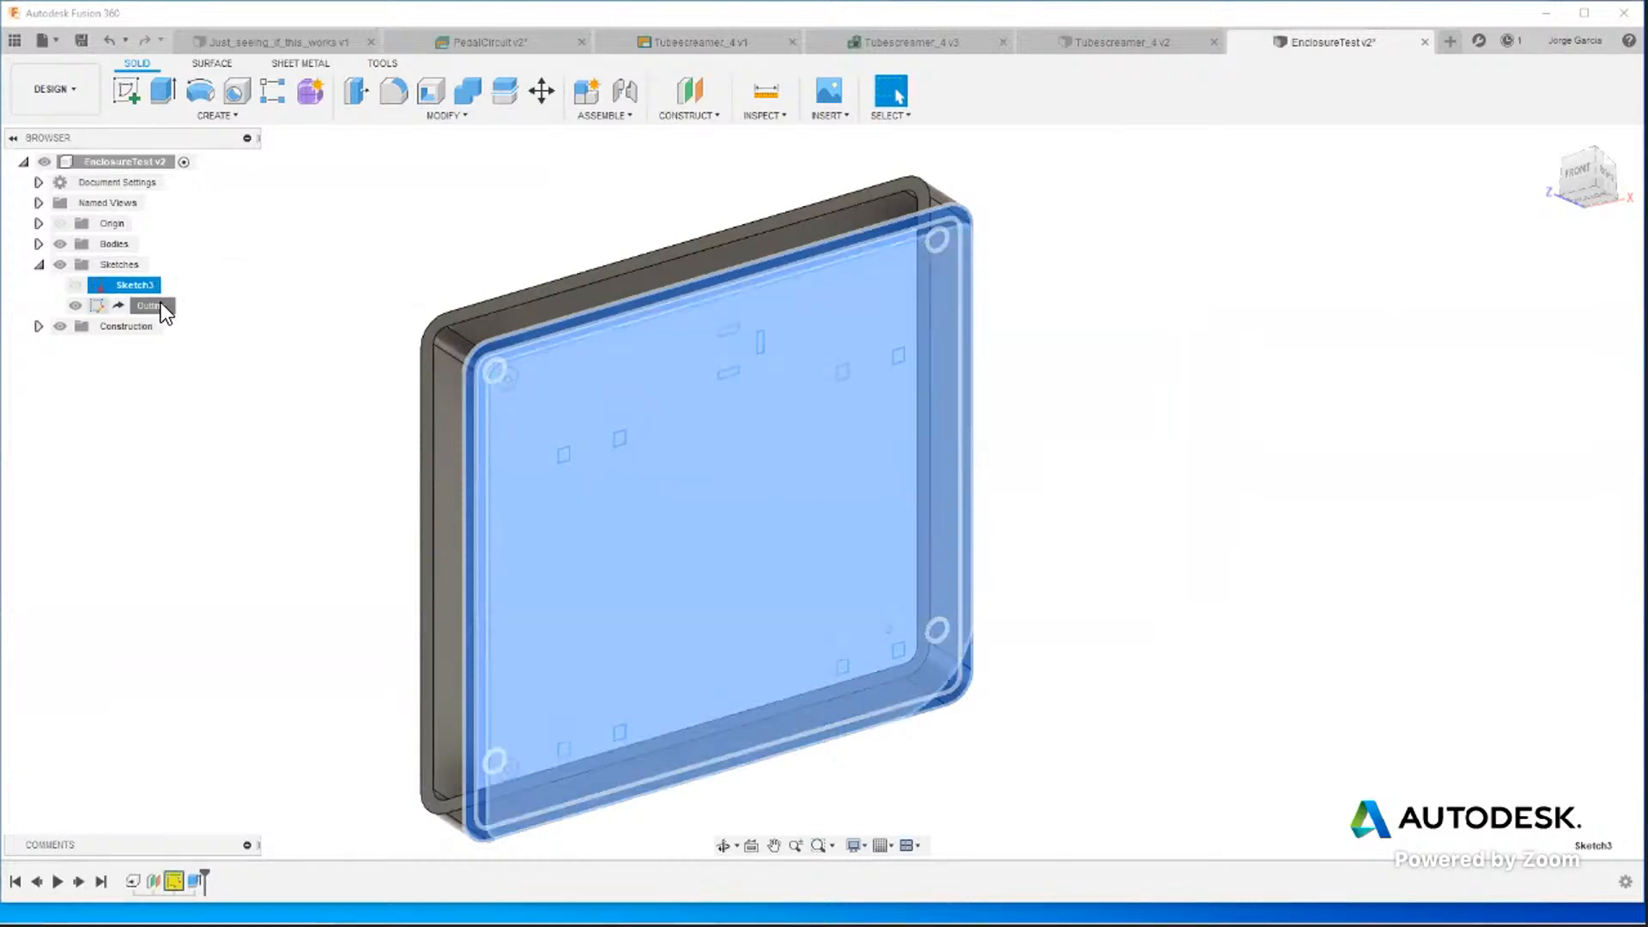
Compare the linked Outline sketch with the flagged Sketch3, viewed from the front.
click(162, 302)
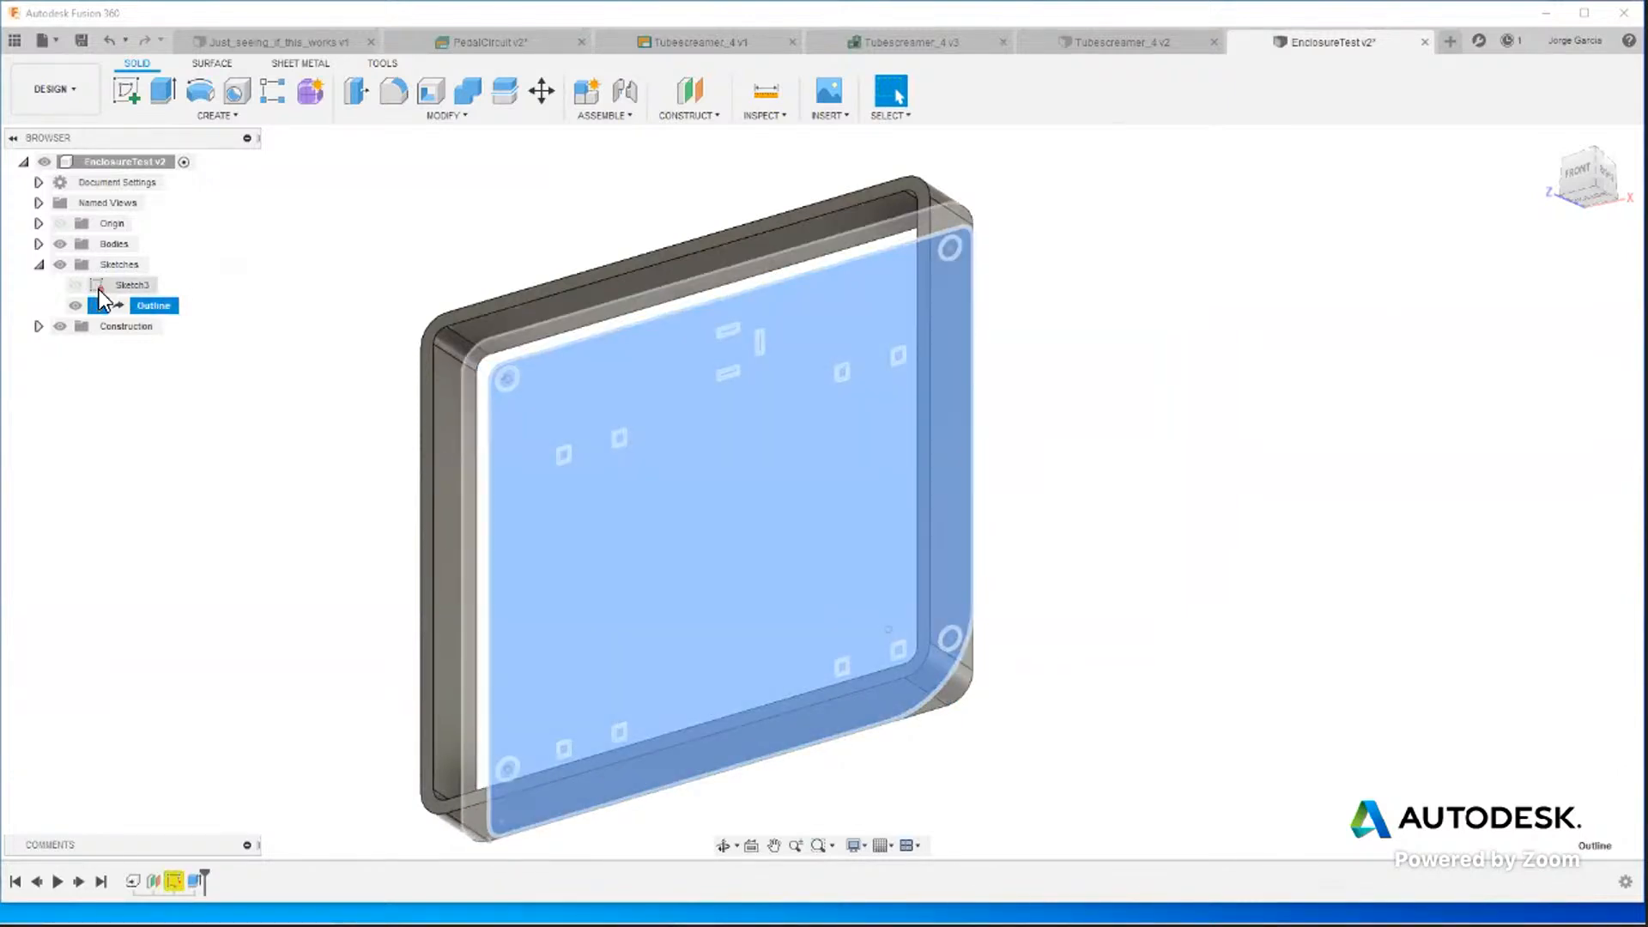
right_click(99, 286)
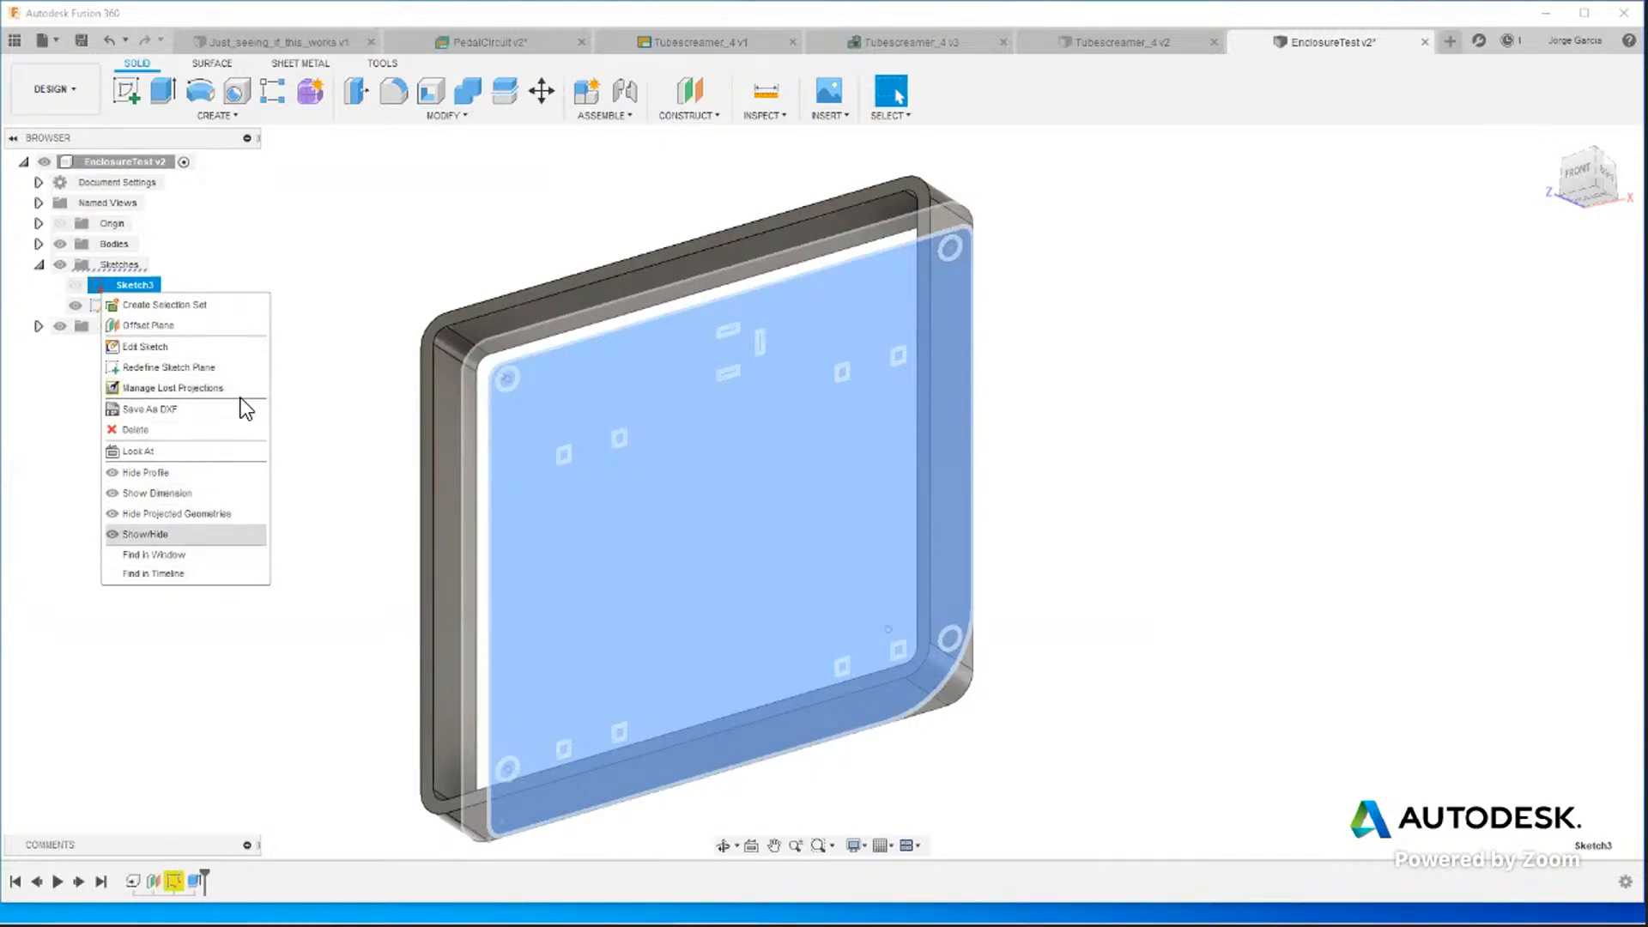
click(1016, 95)
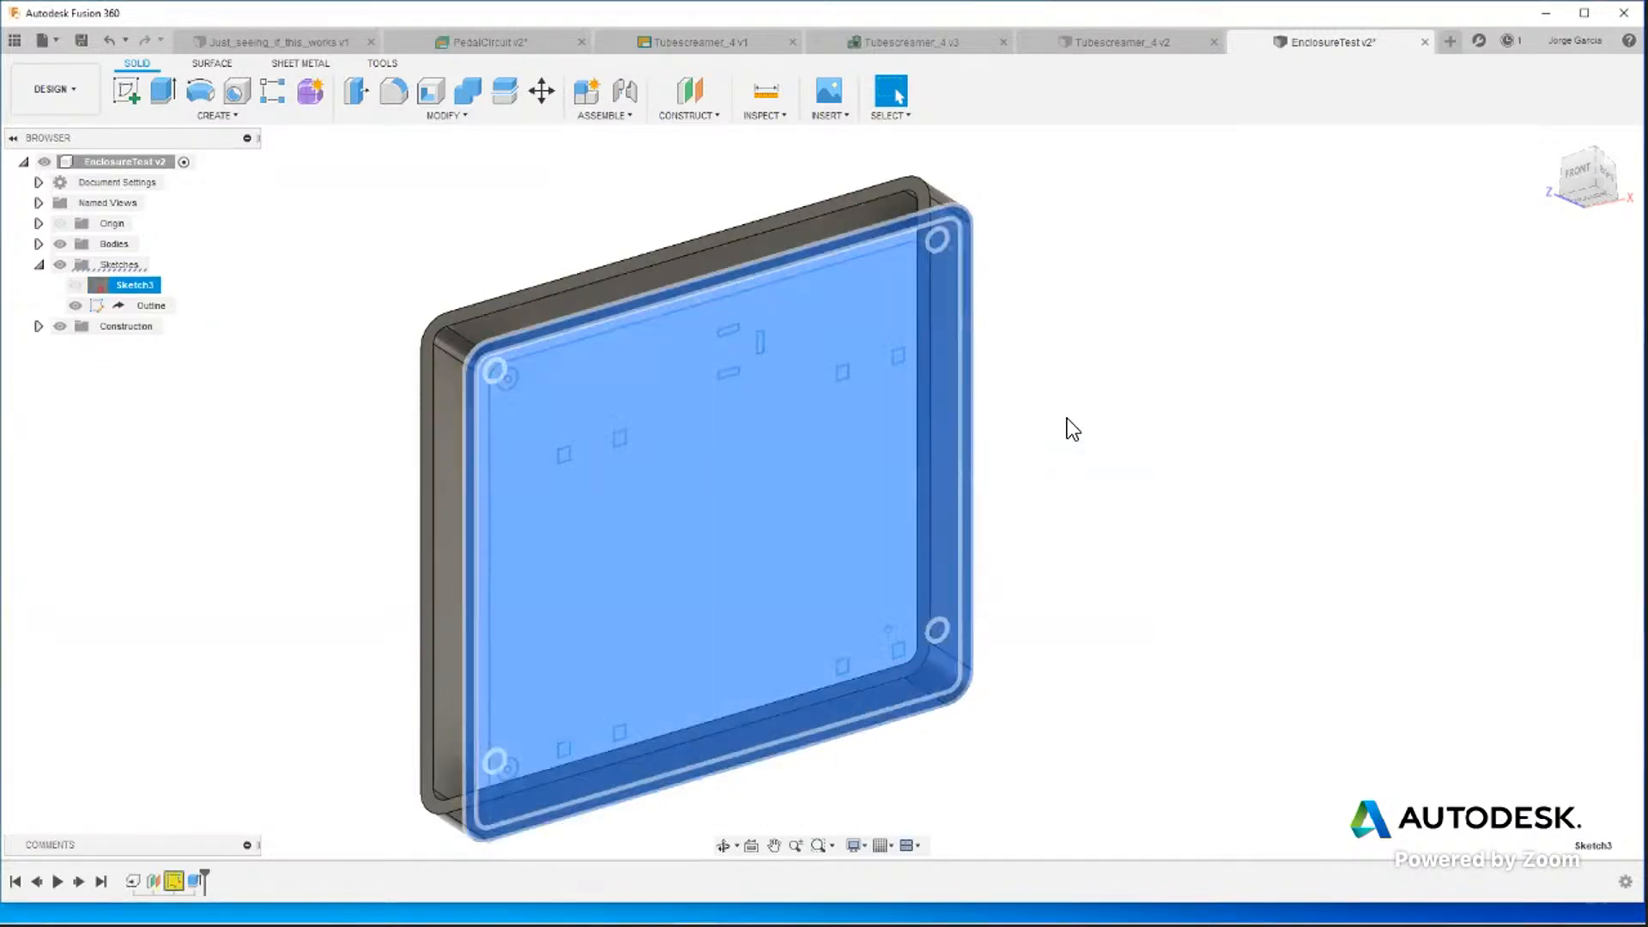
click(1595, 168)
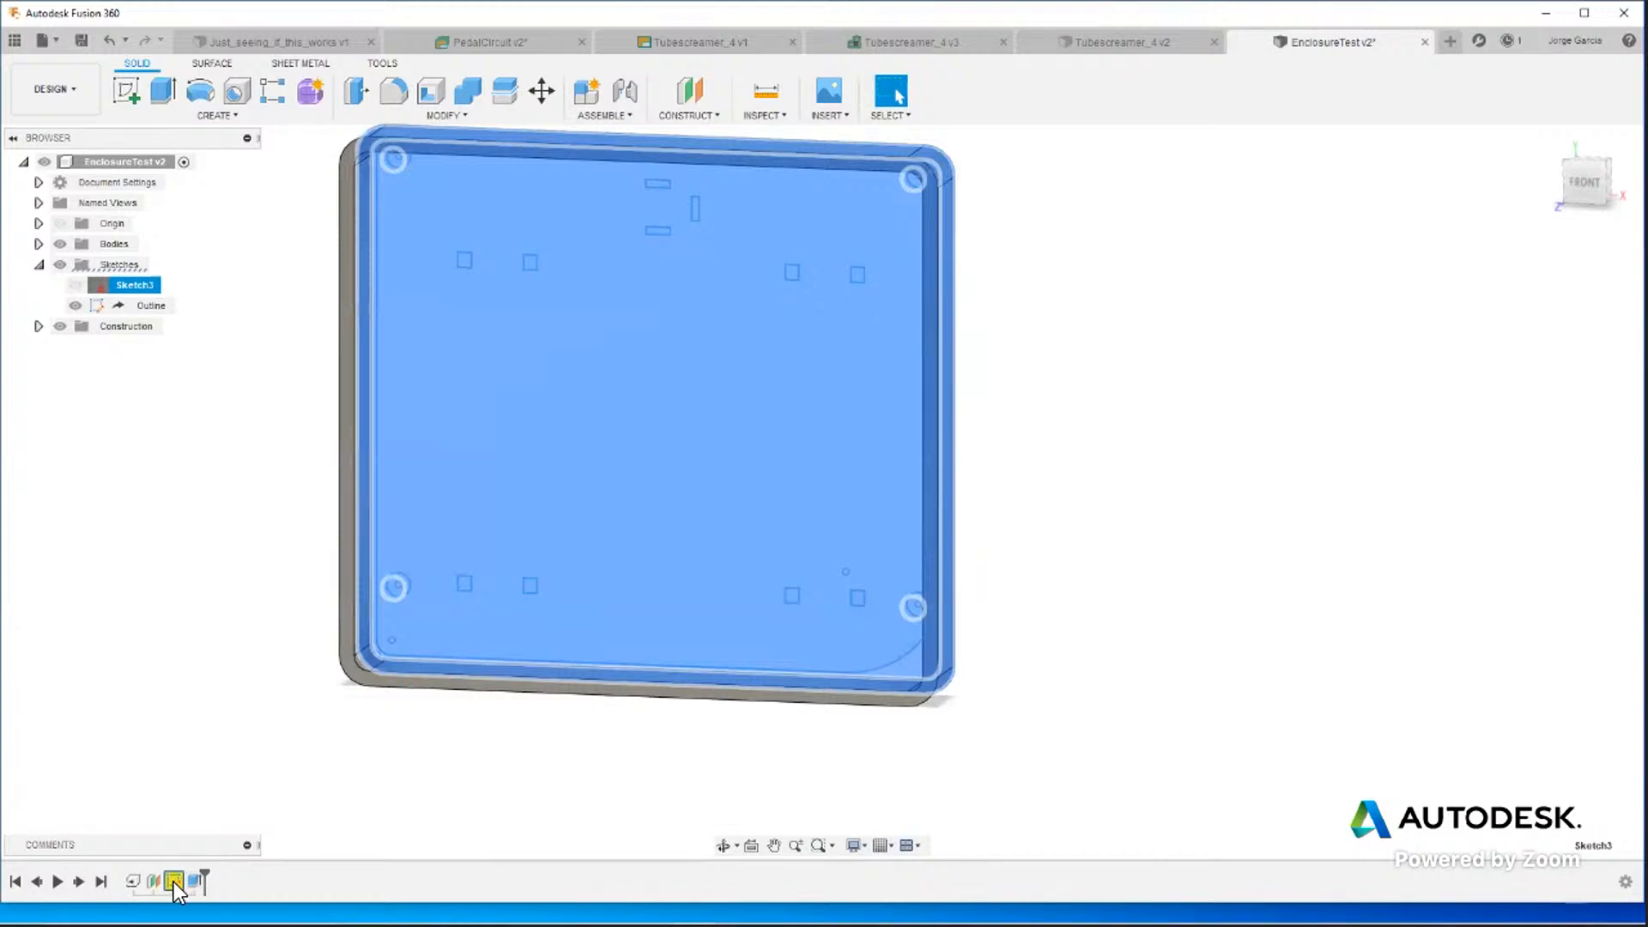
right_click(173, 882)
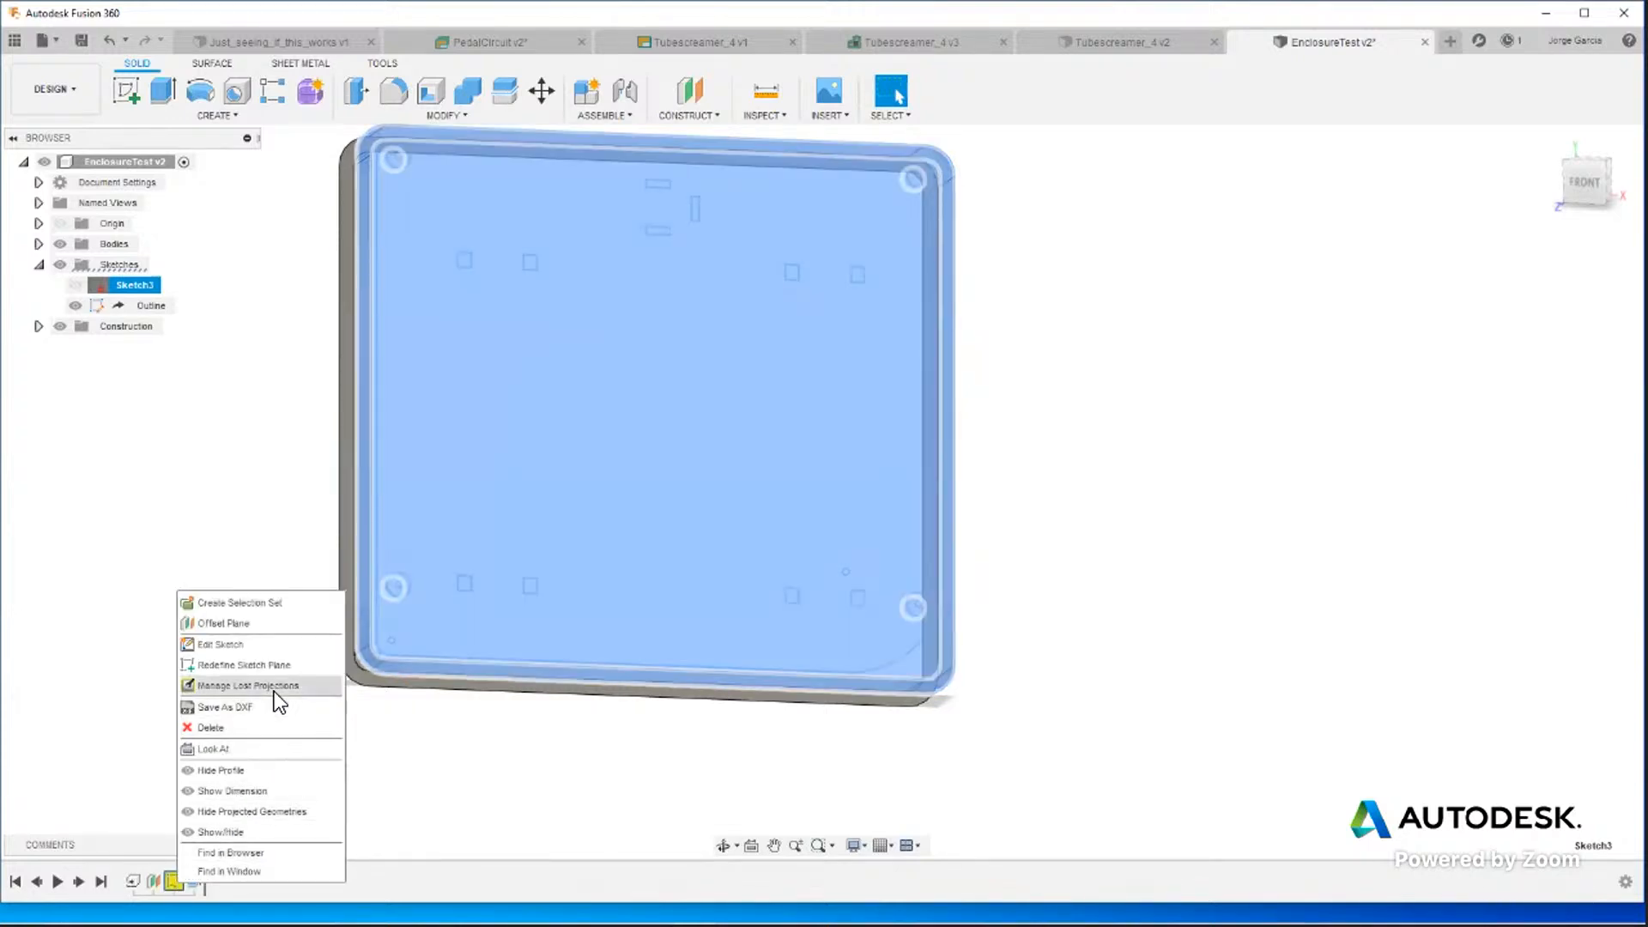
click(277, 666)
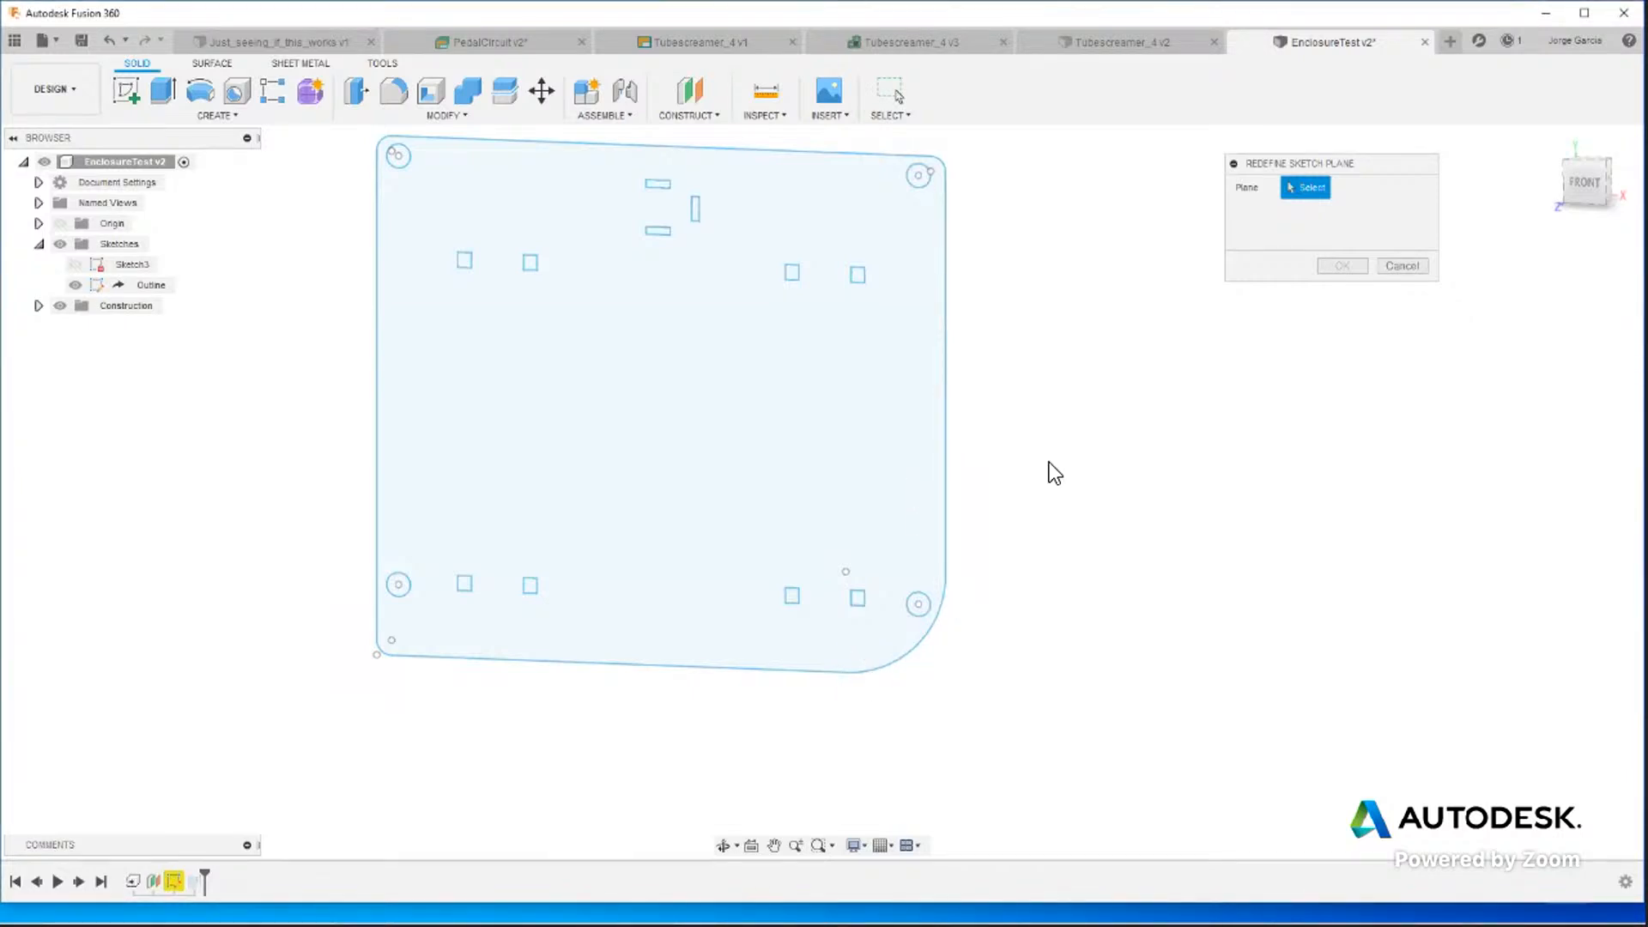
click(1412, 273)
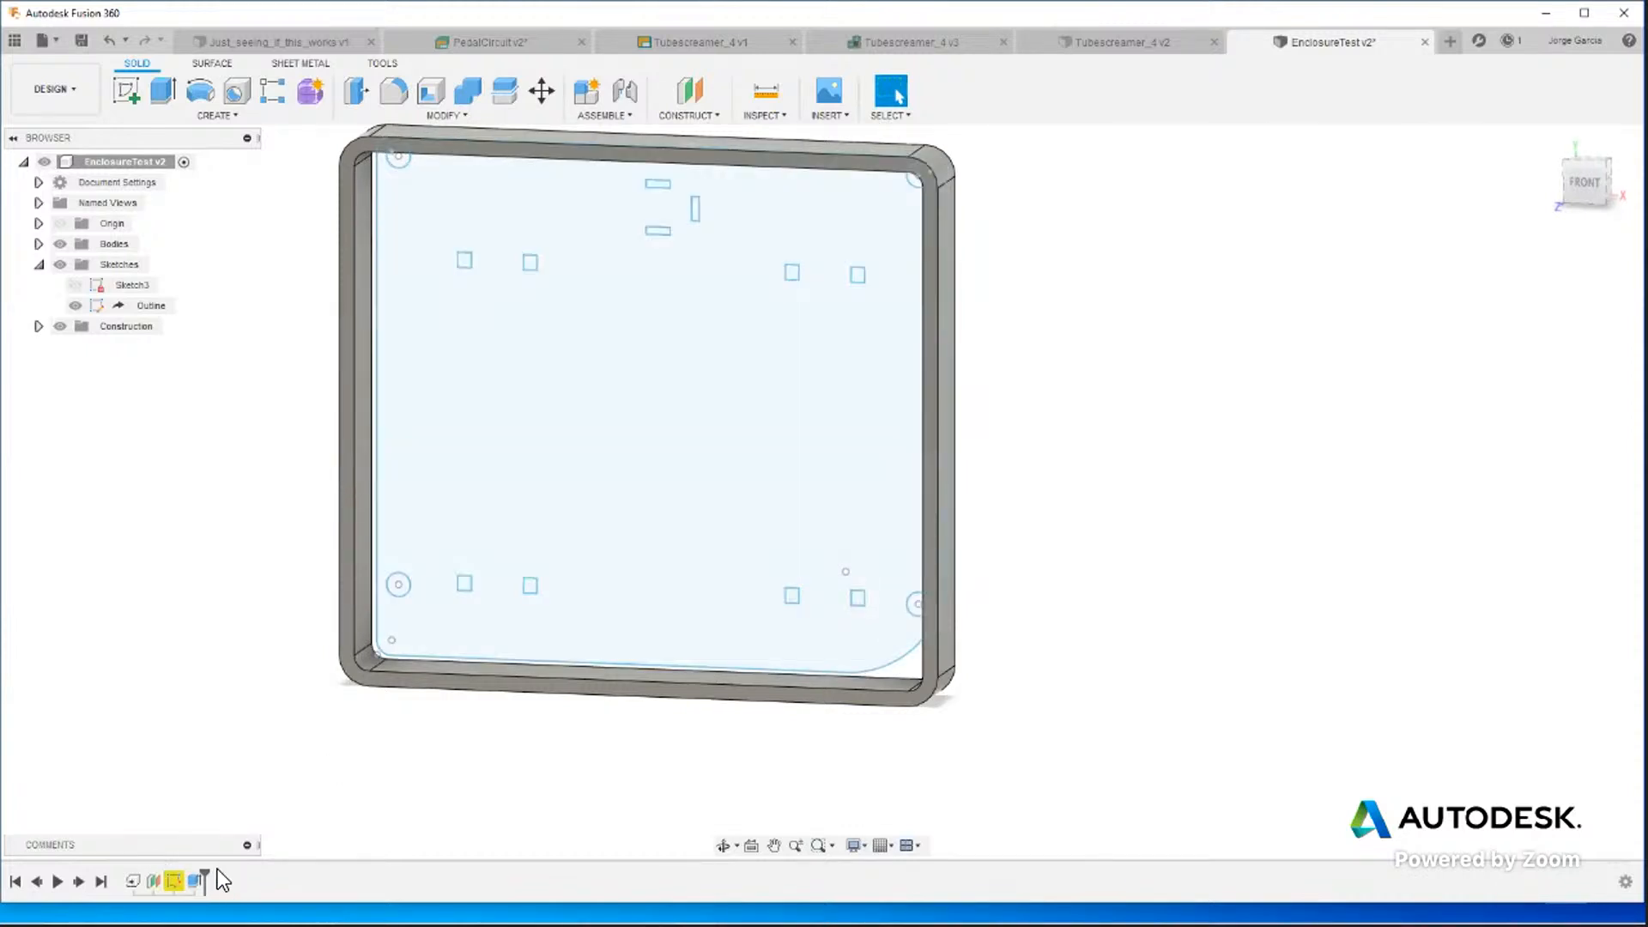
Roll the design history back to just after Sketch3 and show that sketch.
drag(215, 872, 163, 879)
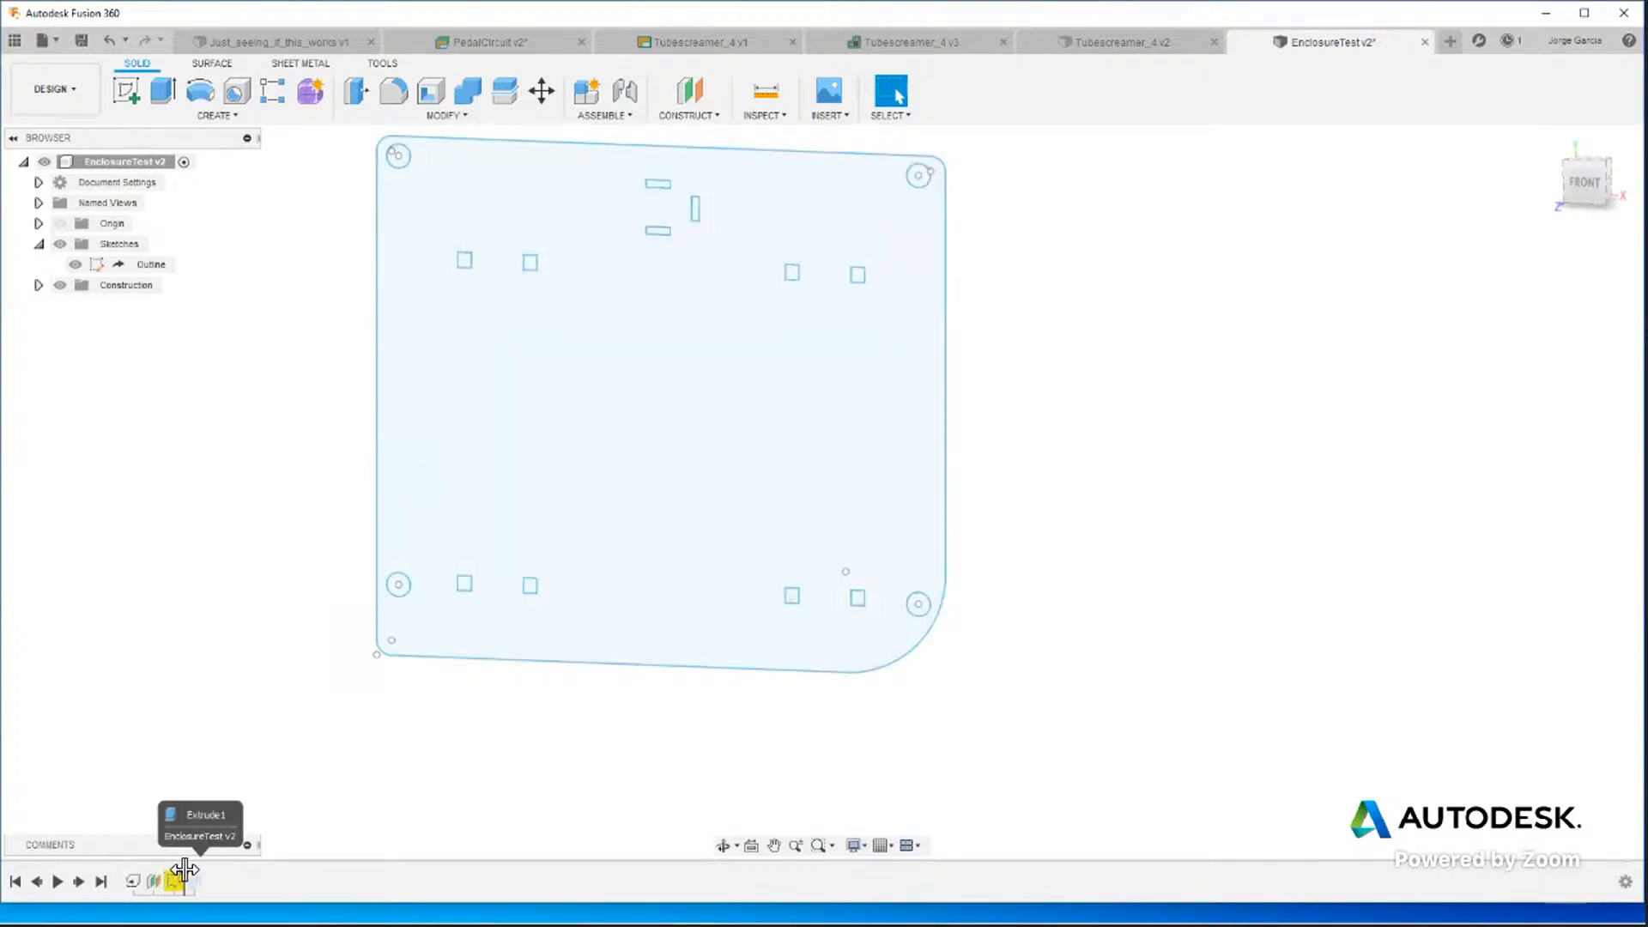
drag(164, 872, 184, 868)
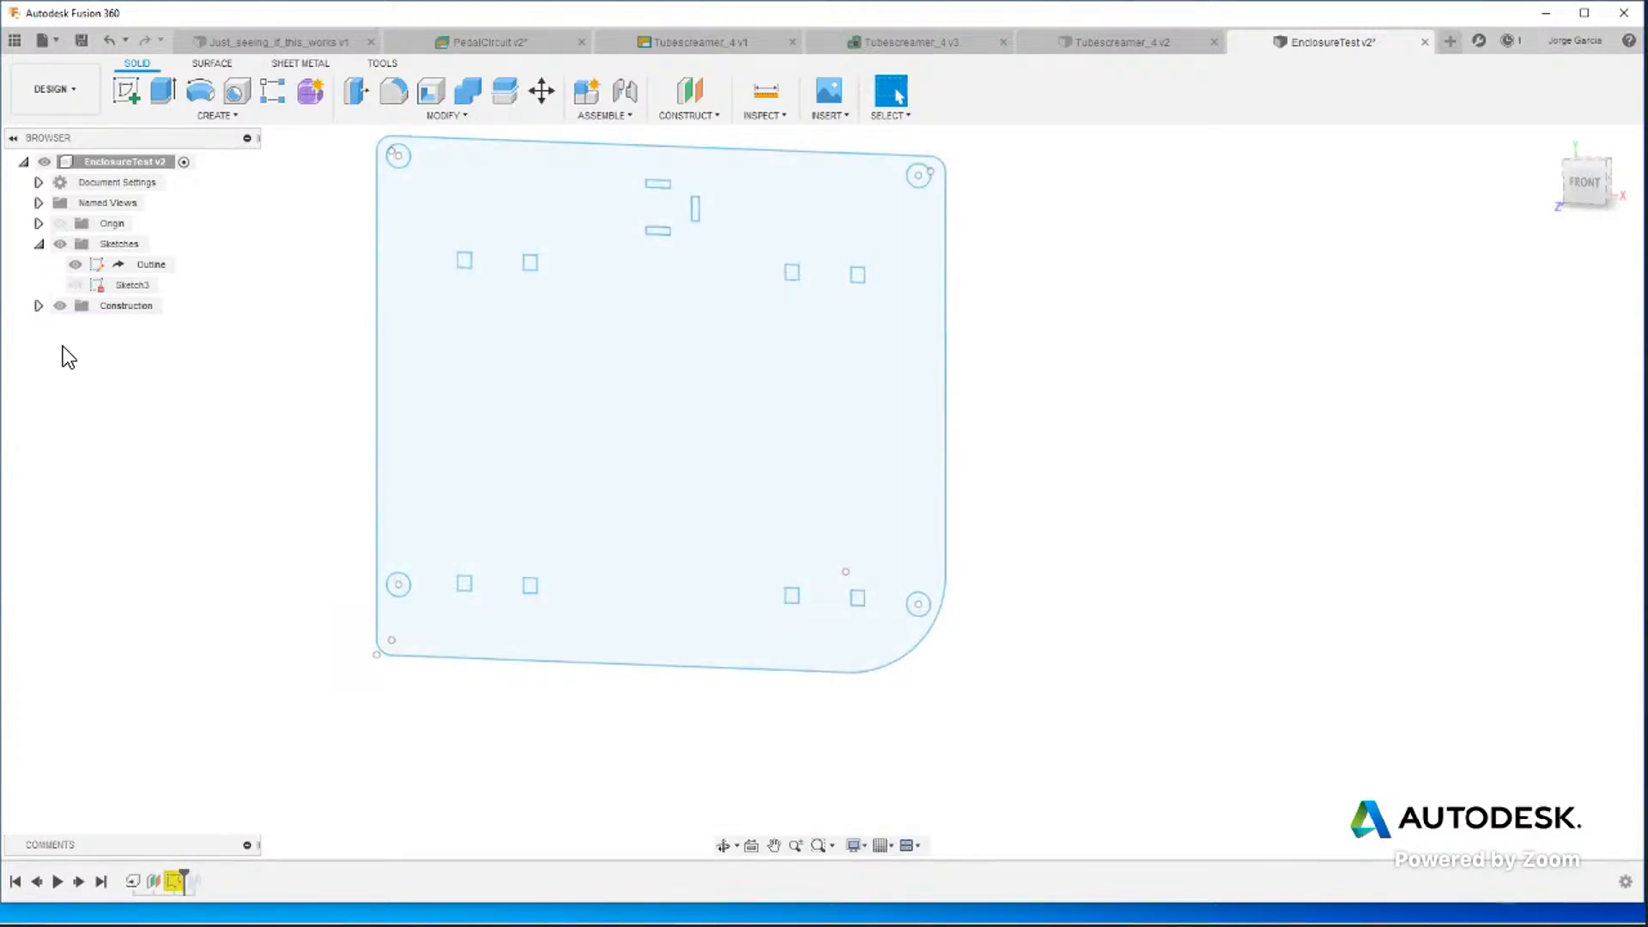
click(65, 304)
click(75, 285)
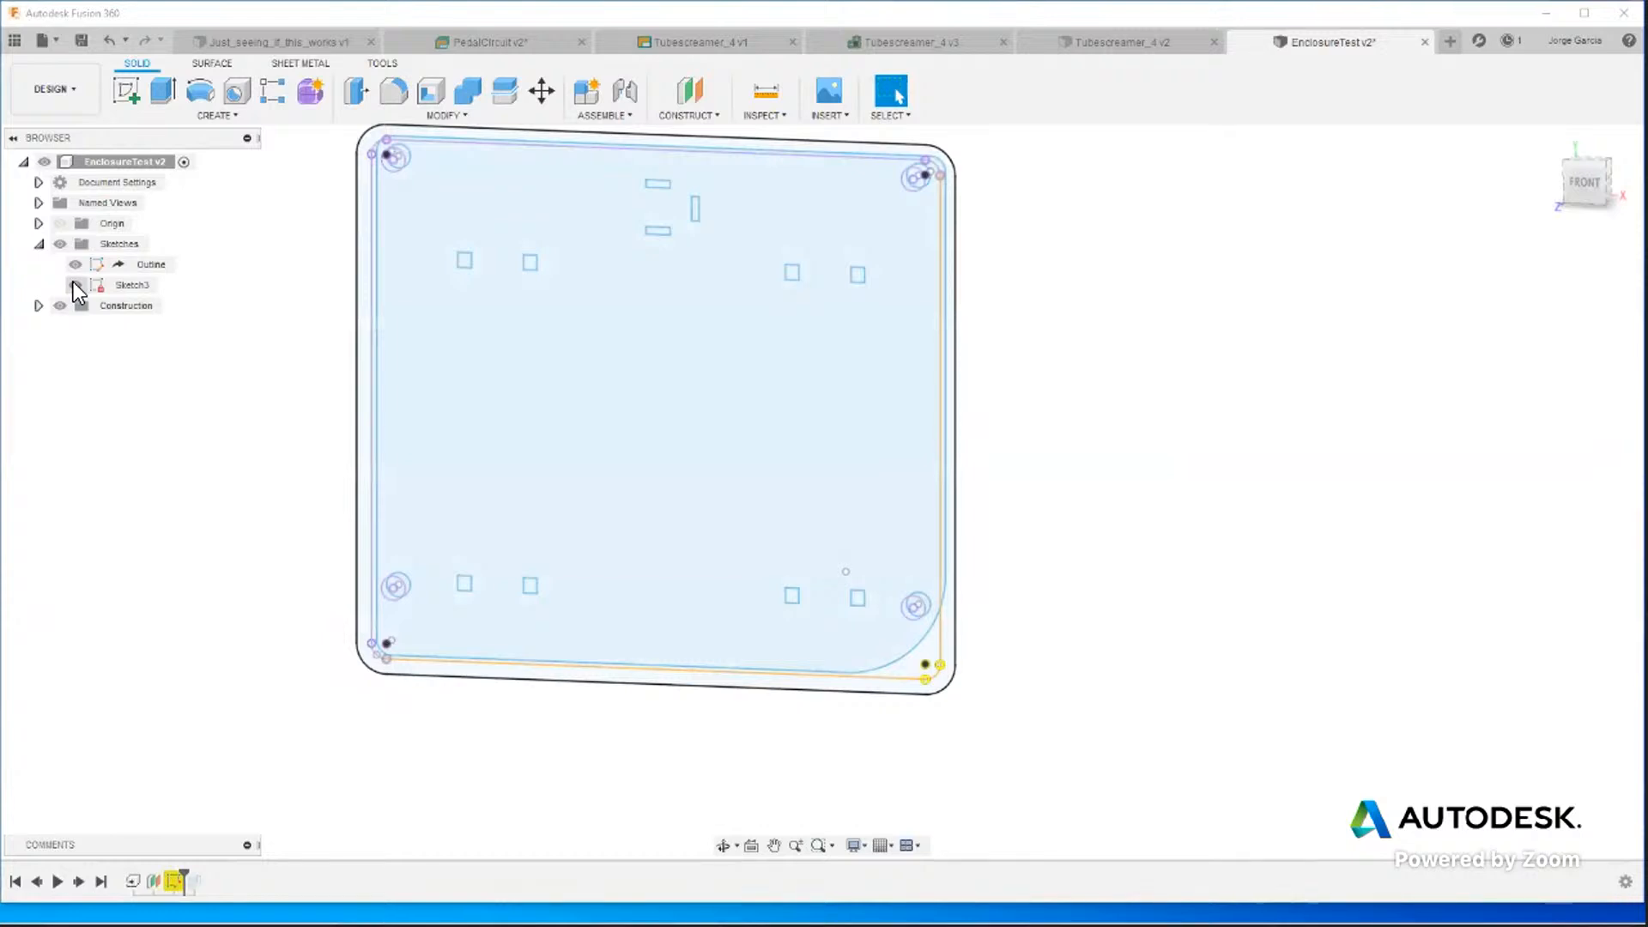
Review the Sketch3 warning and examine the reference failures under Project6, Project7 and Project10.
click(173, 881)
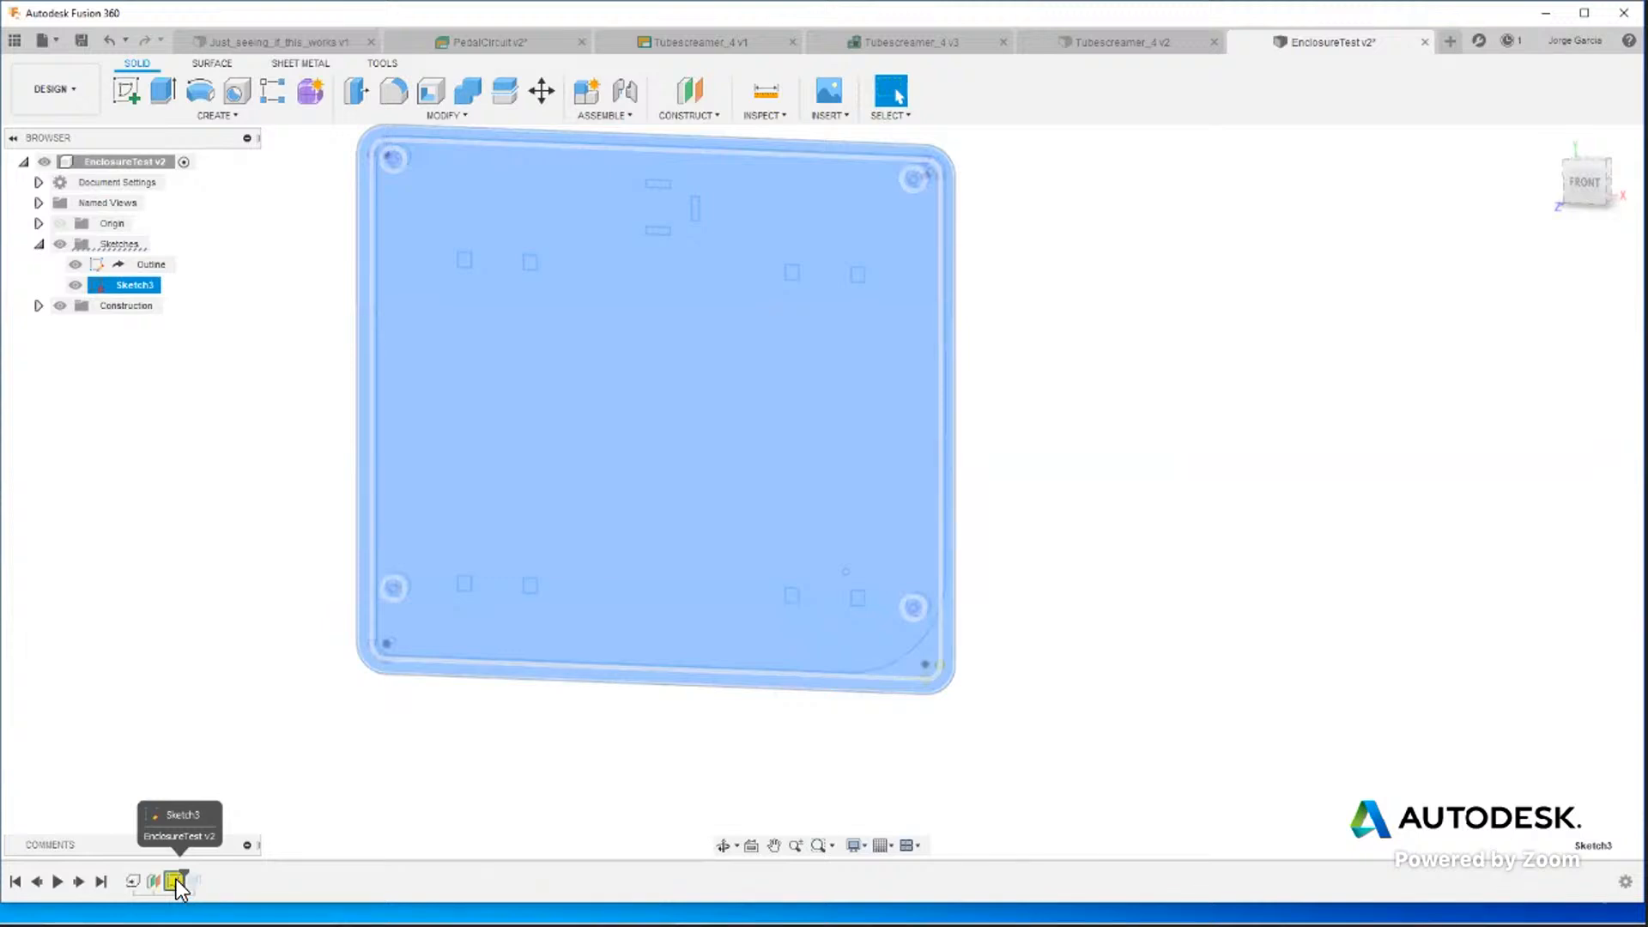
right_click(177, 879)
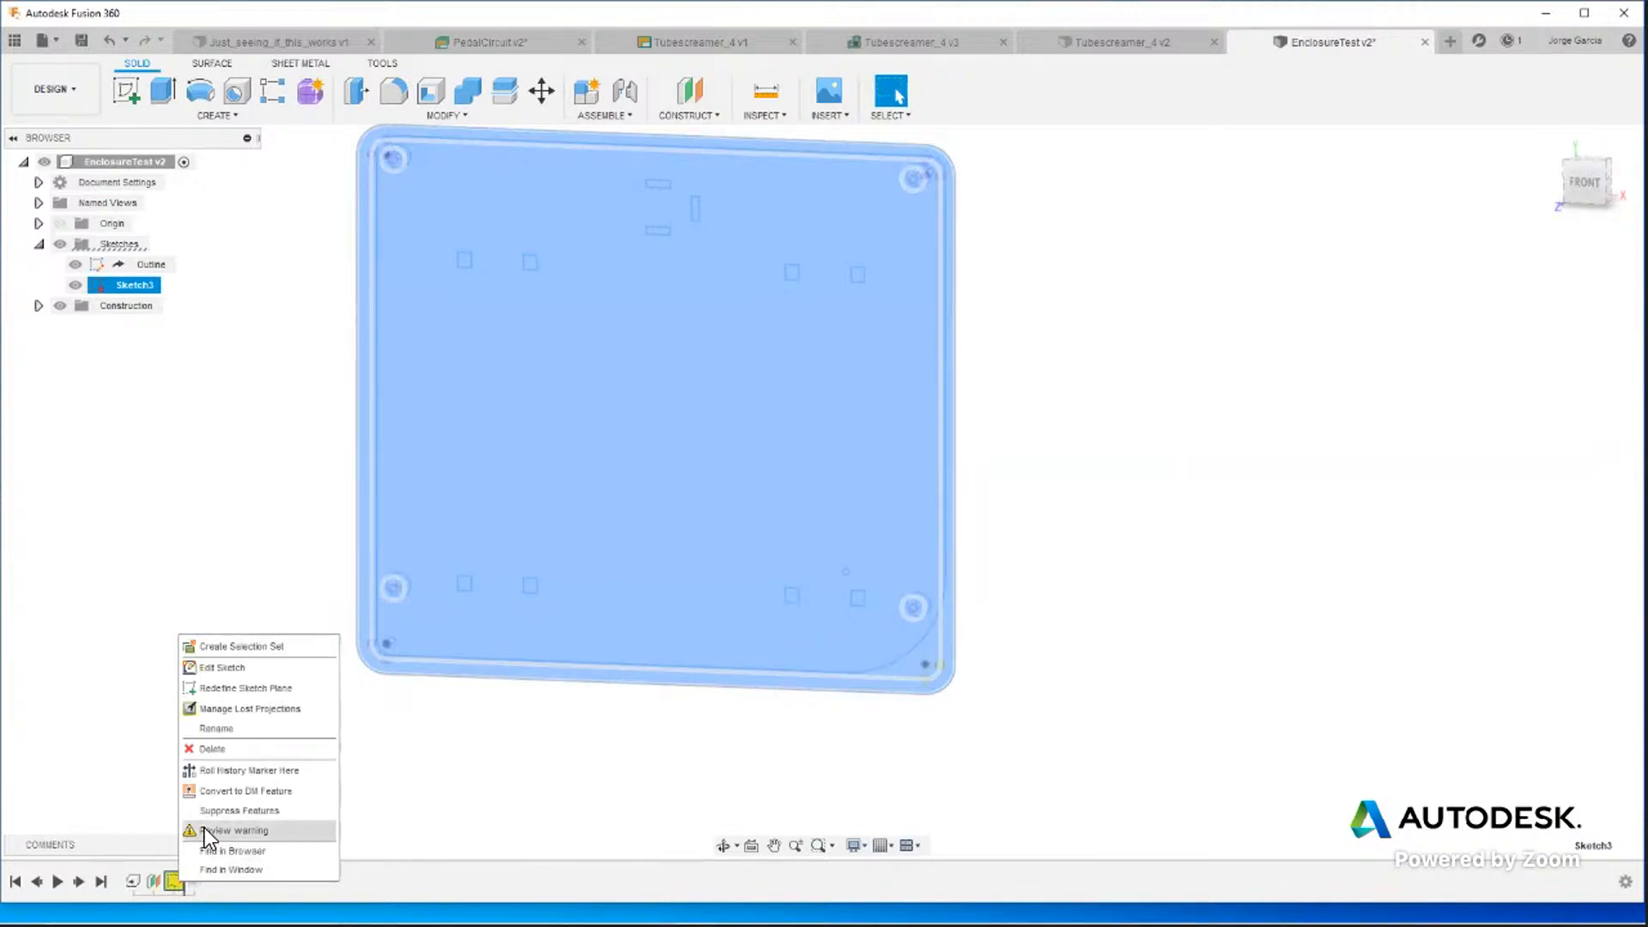
click(206, 829)
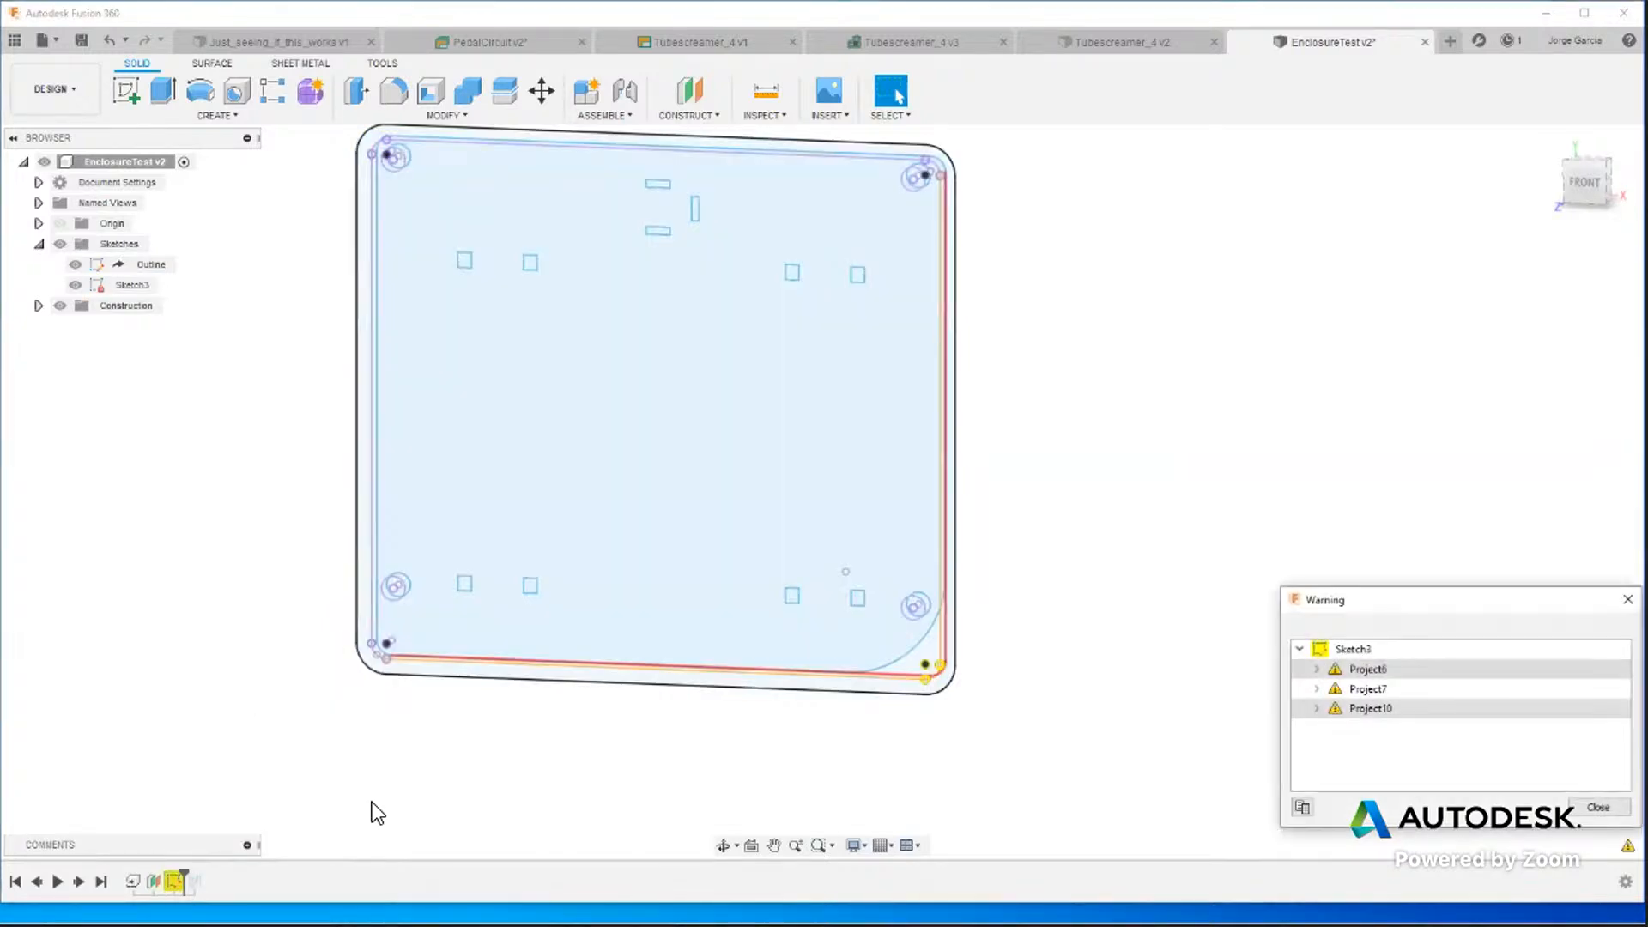
click(1317, 669)
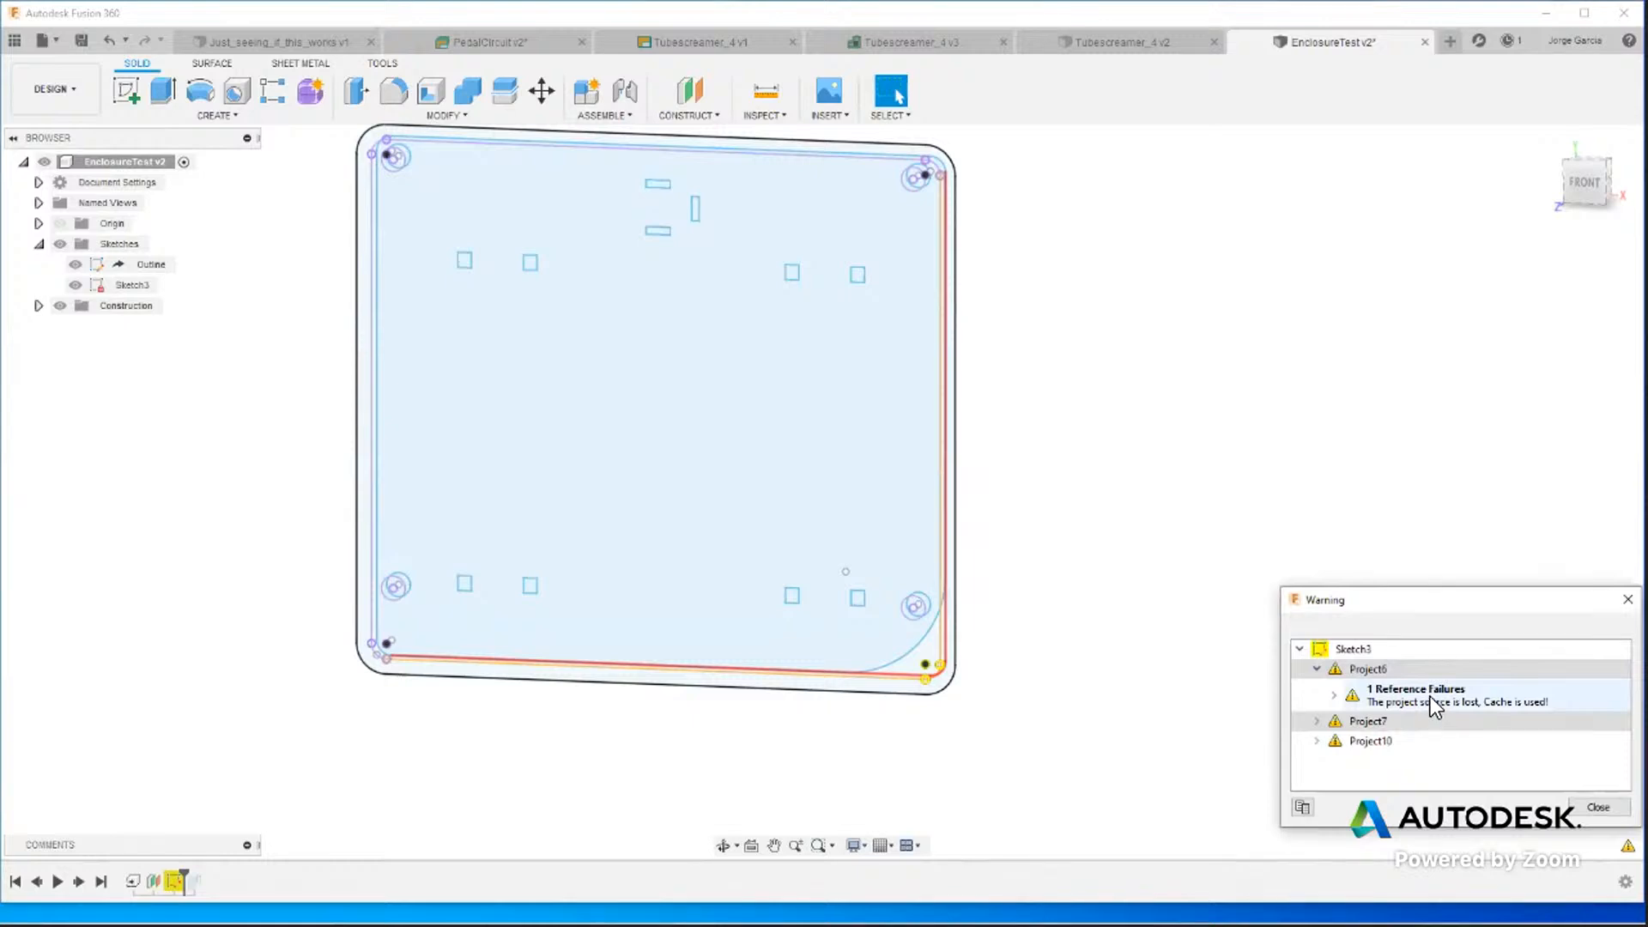
click(1317, 721)
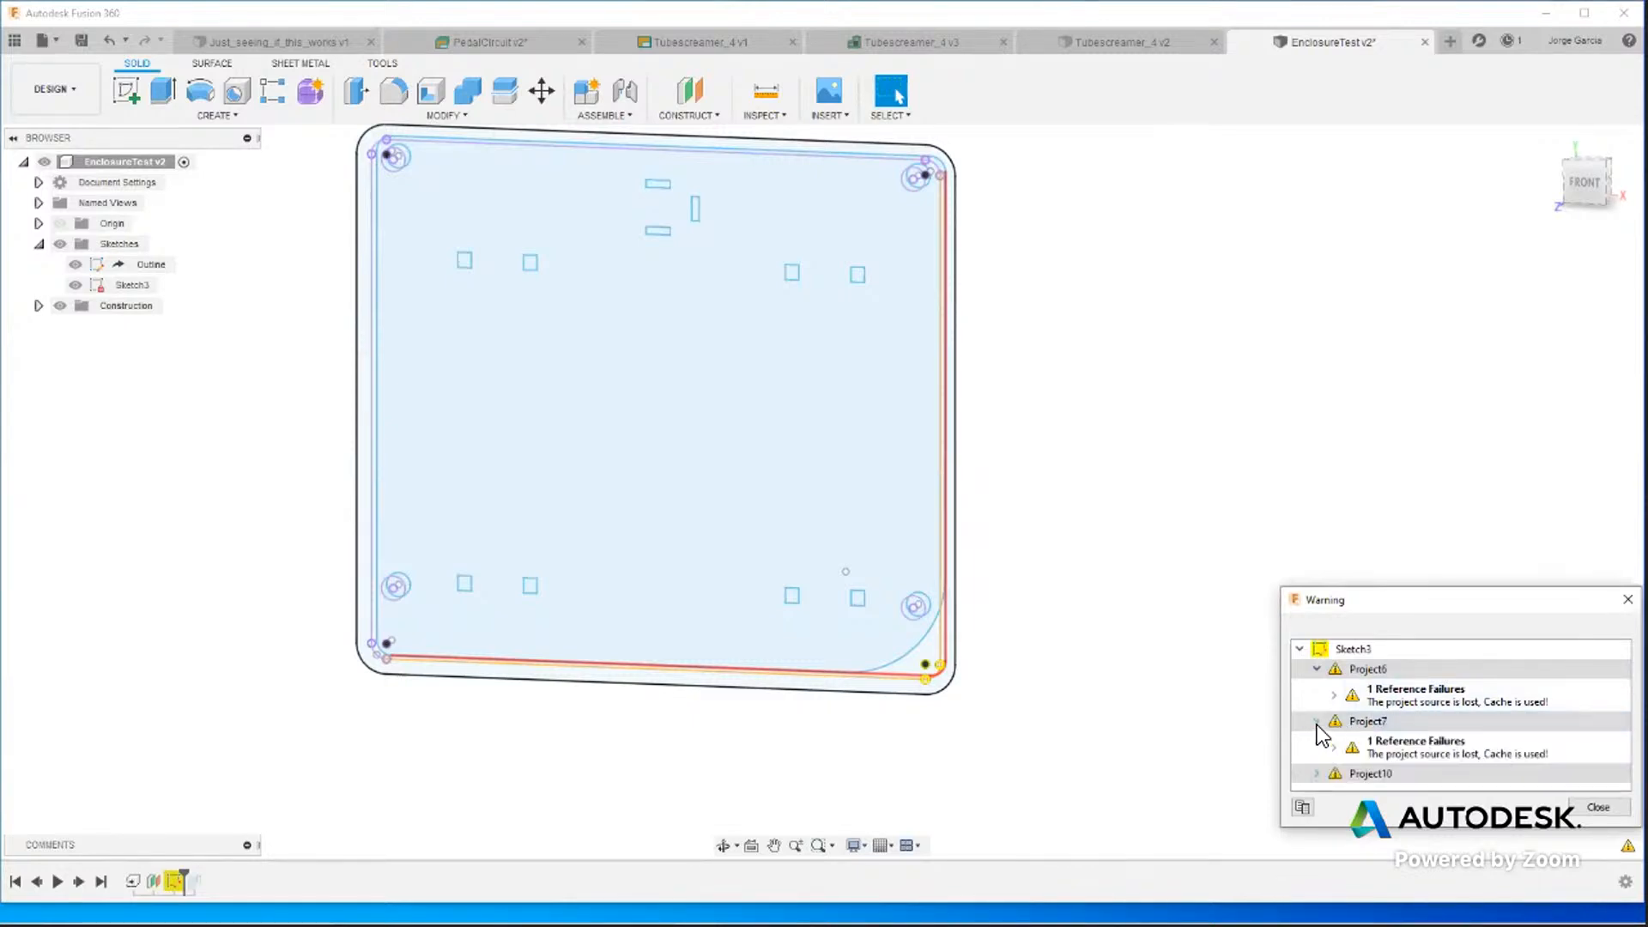
click(1317, 774)
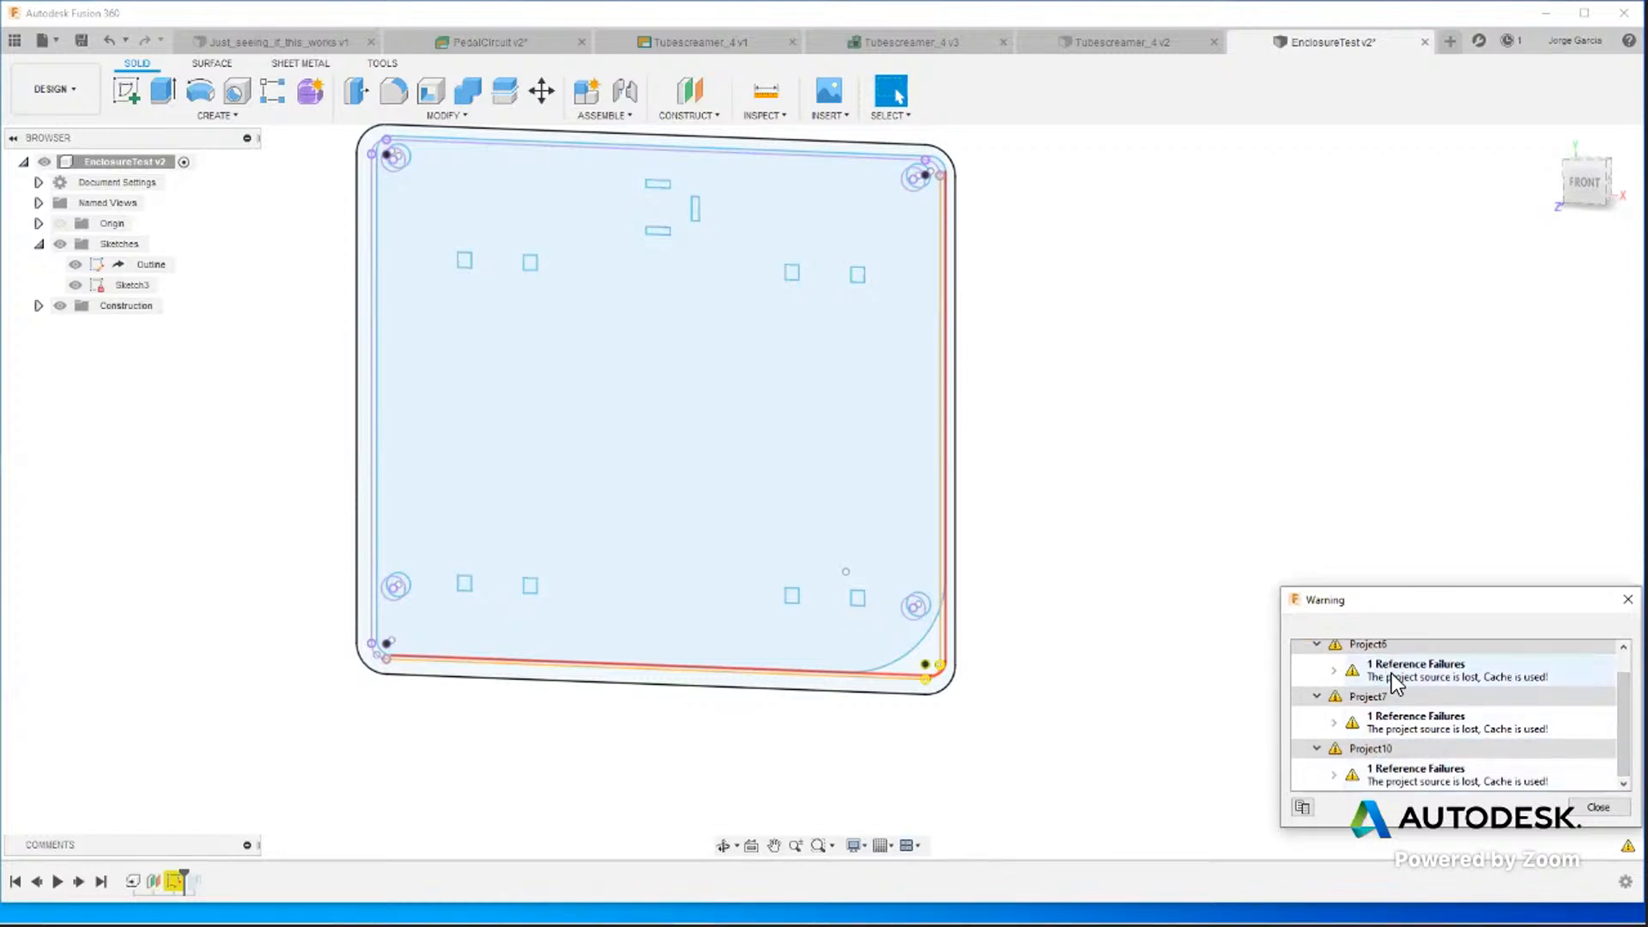
click(1598, 809)
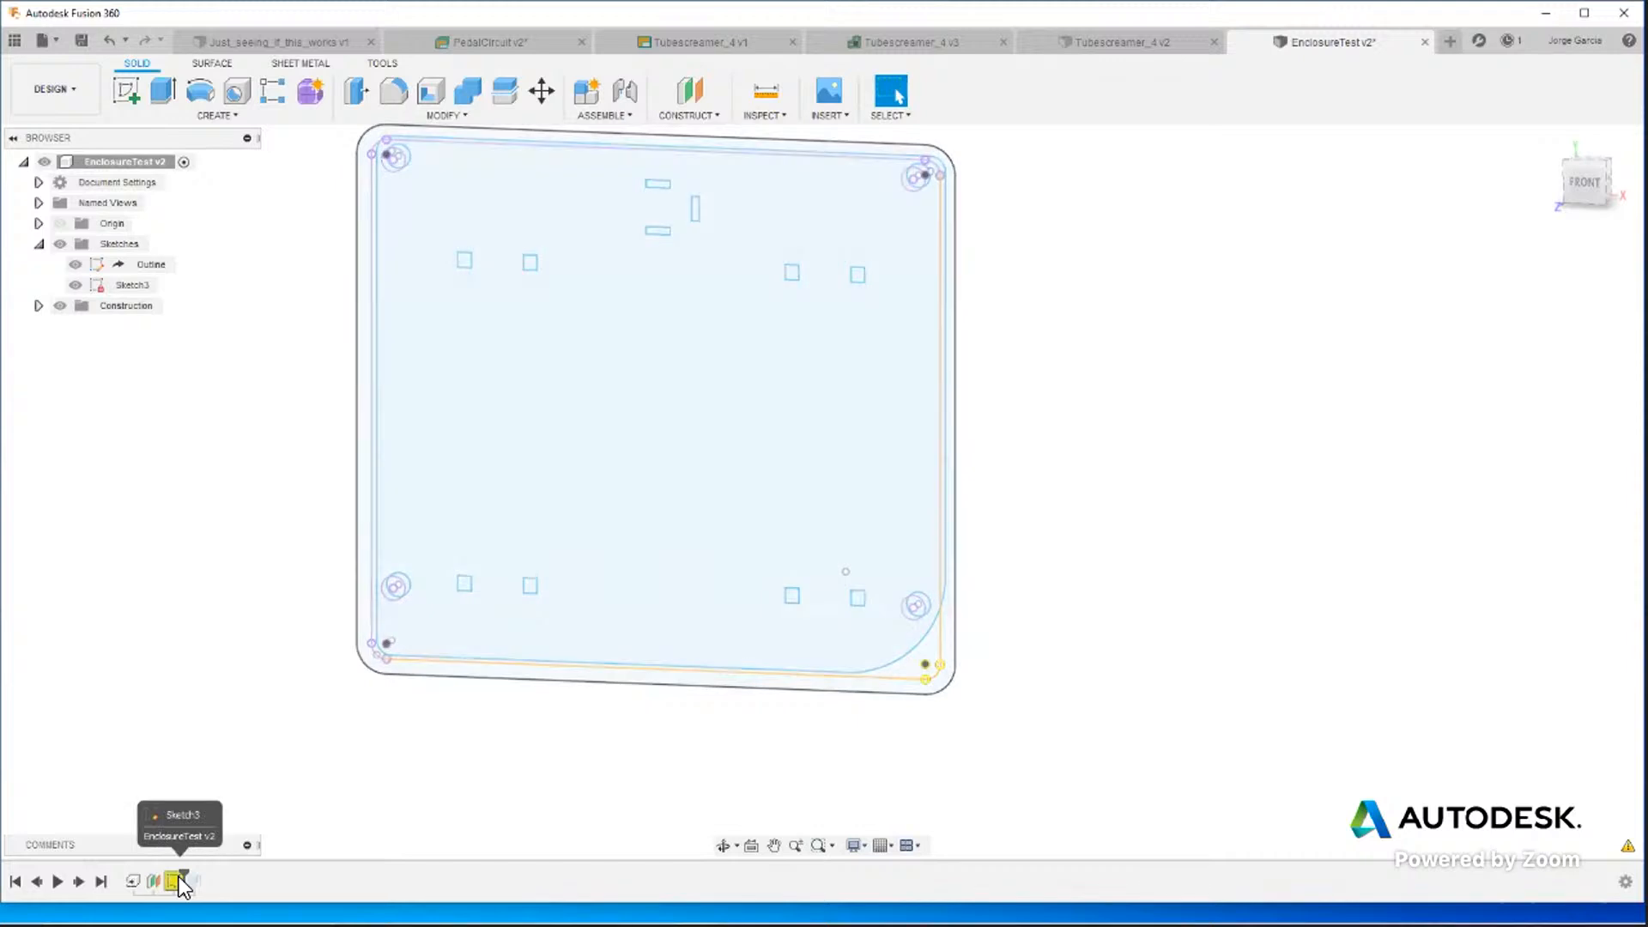
click(1627, 847)
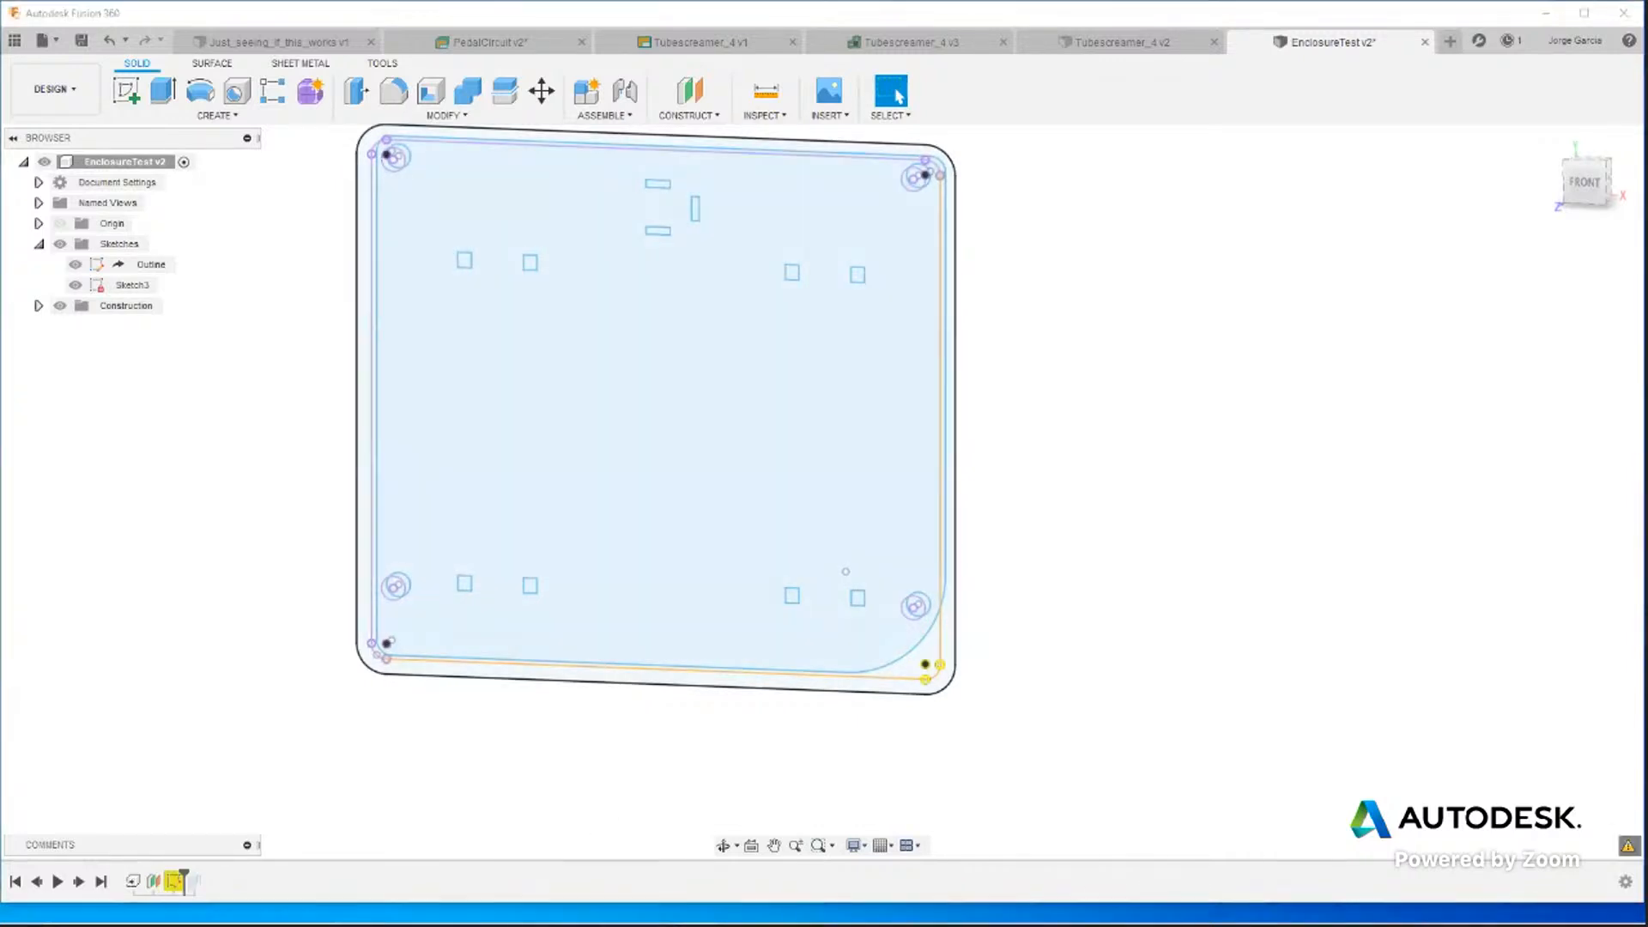
click(1607, 811)
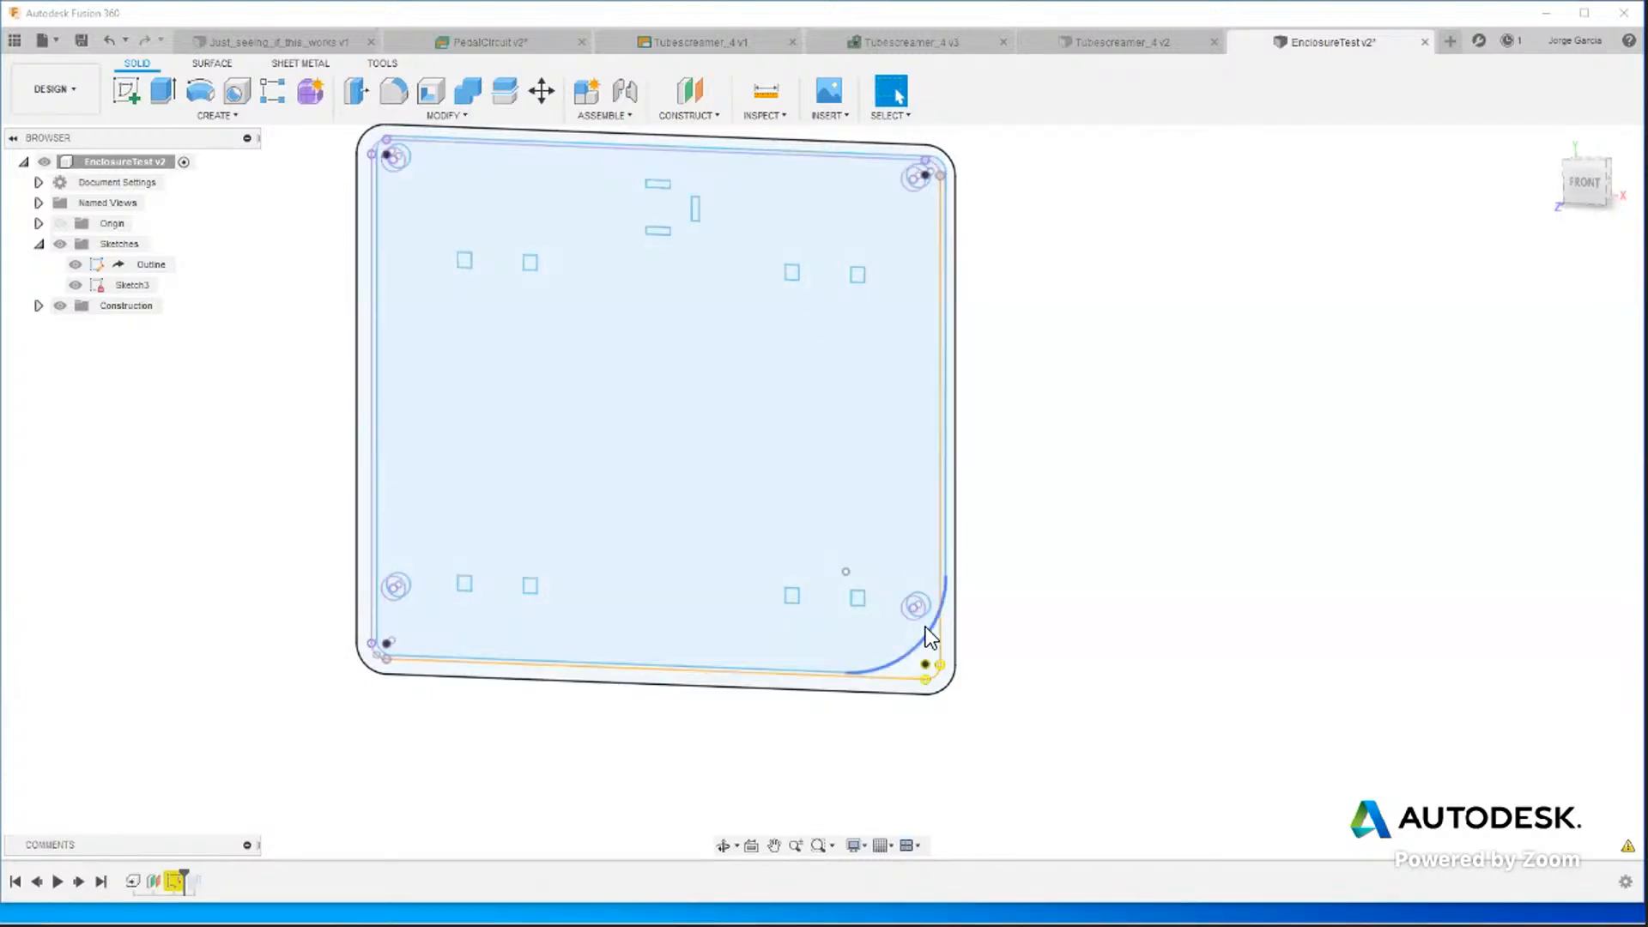
Edit Sketch3 and delete the broken projections of the bottom edge, right edge and lower-right corner arc.
right_click(175, 881)
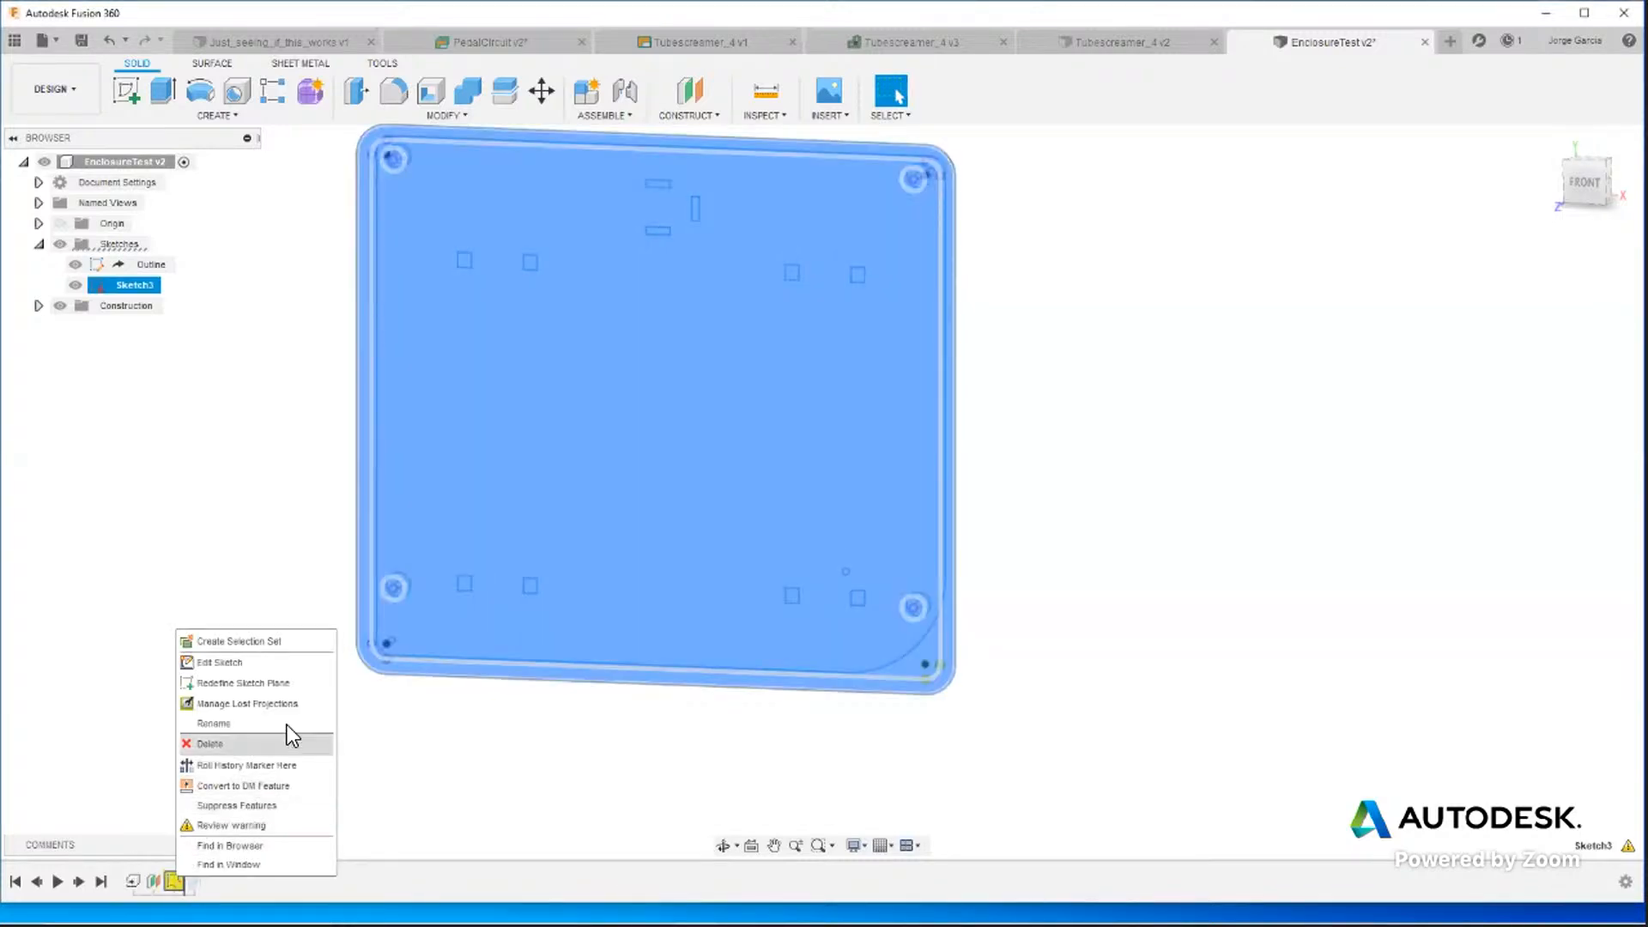
click(270, 666)
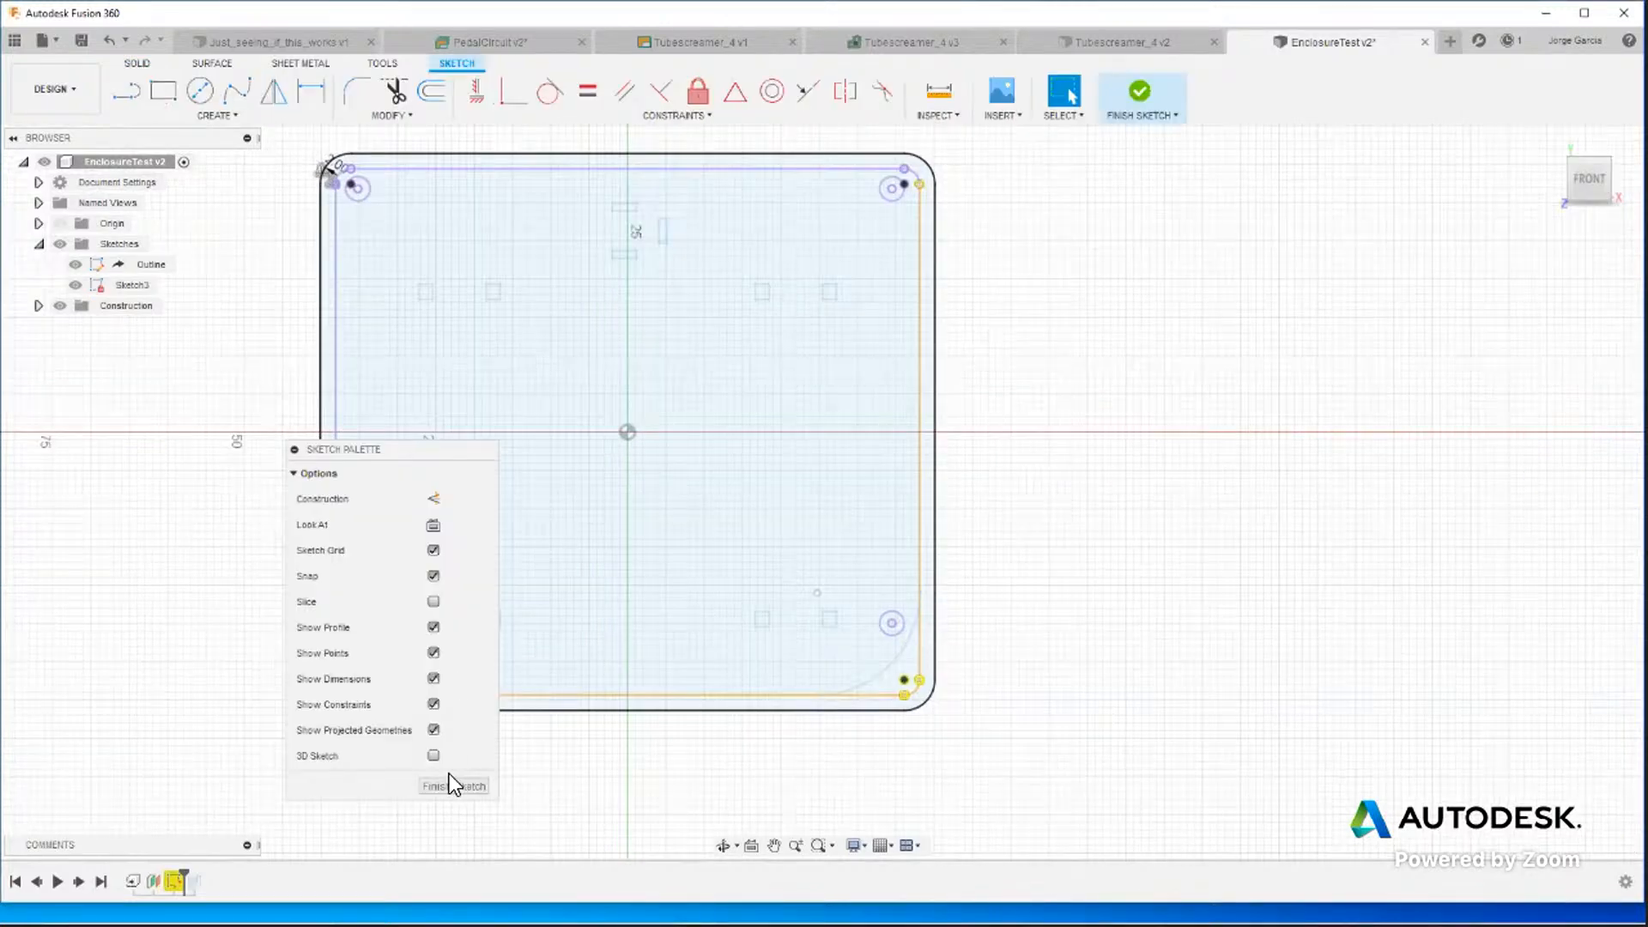
drag(306, 448, 82, 426)
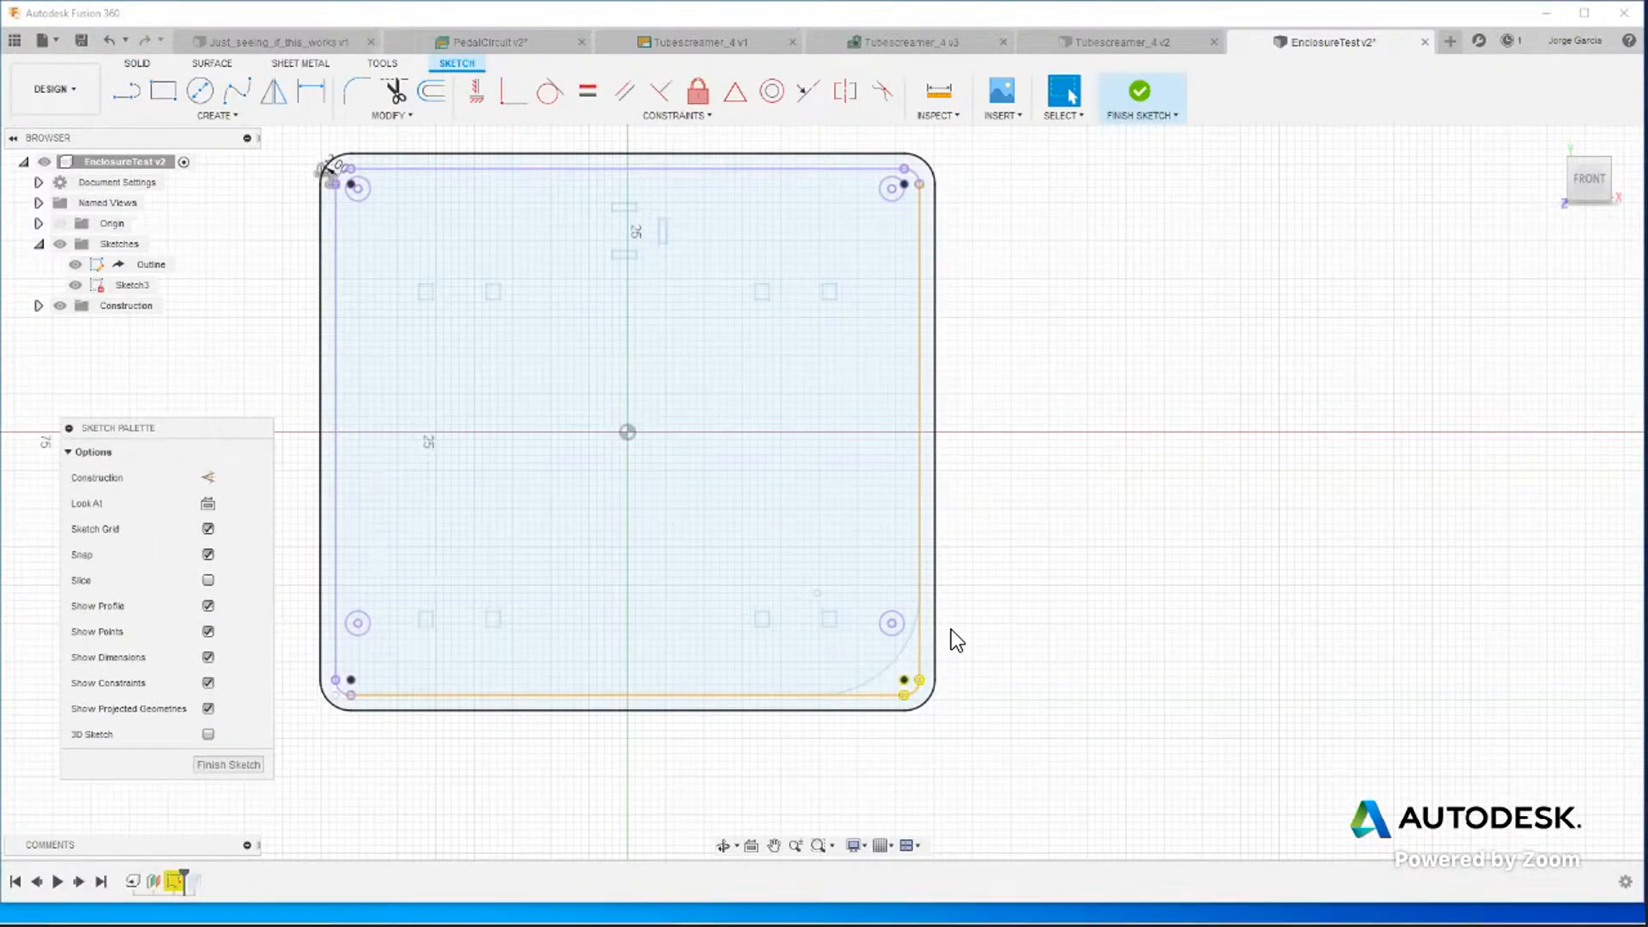
click(913, 691)
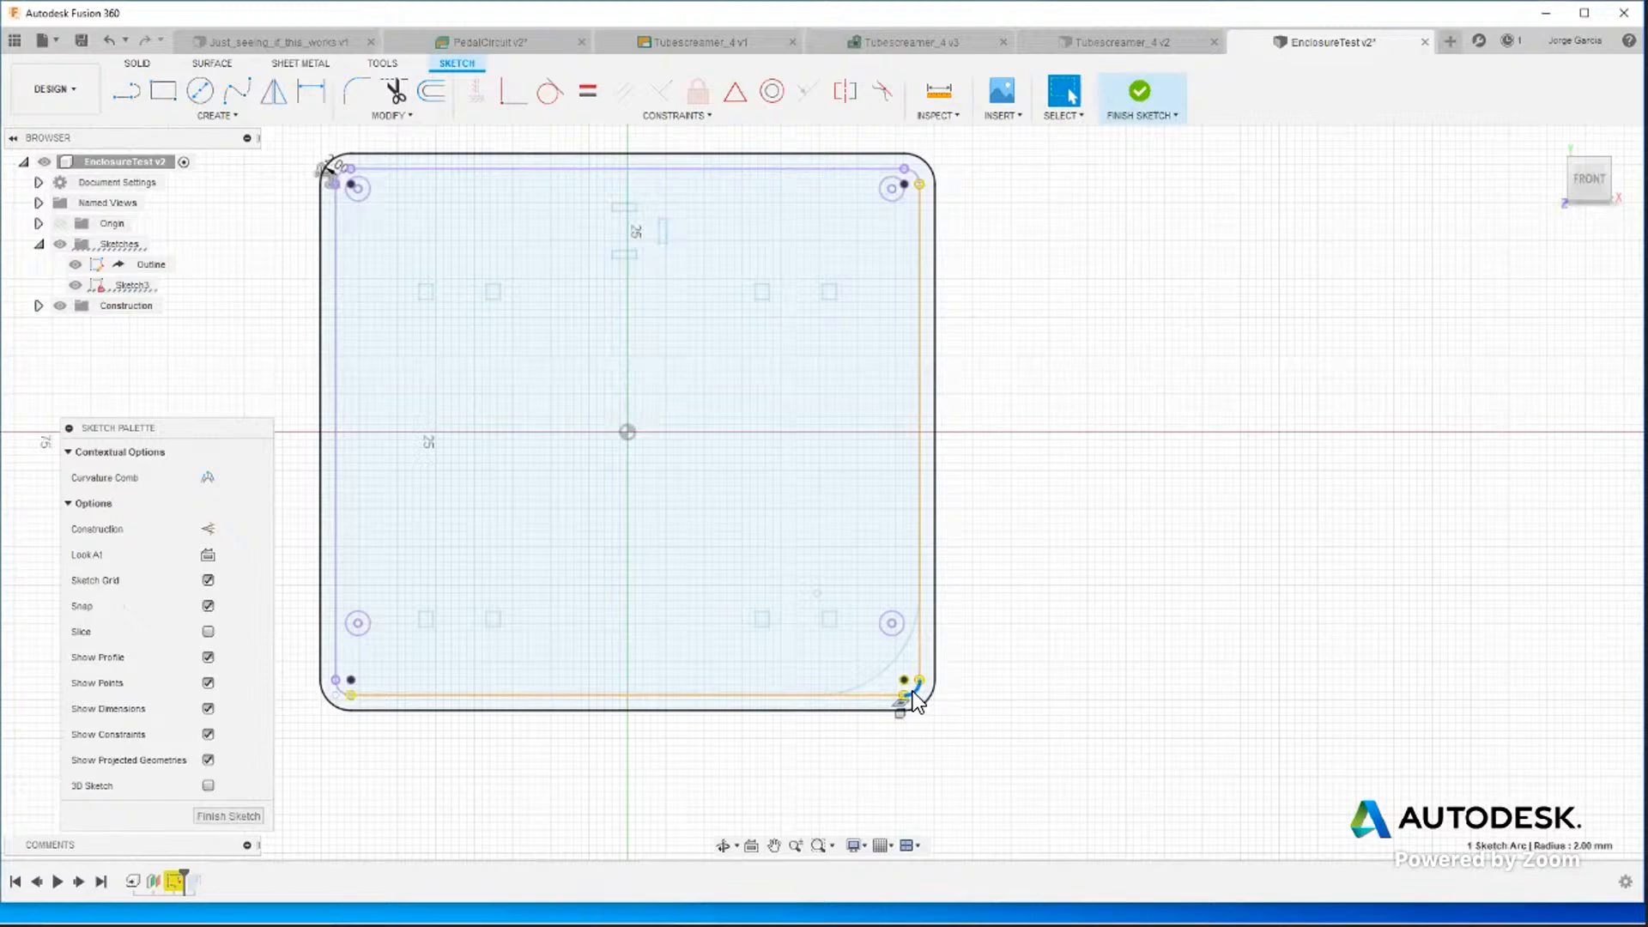
key(Delete)
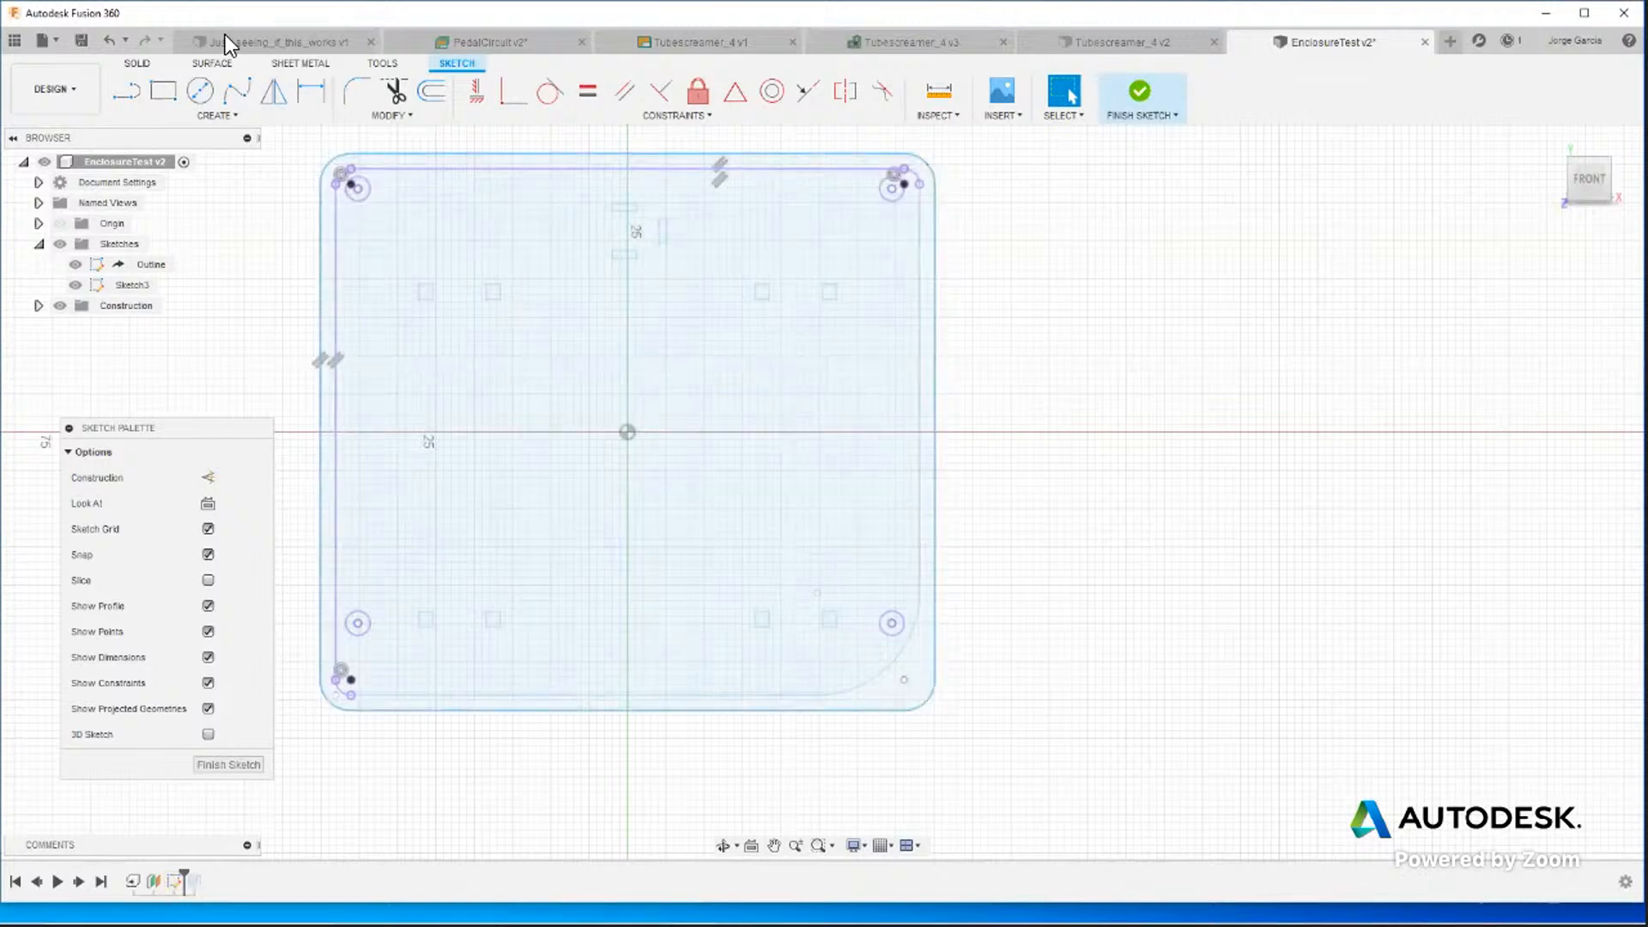
Project the Outline sketch's bottom line, enlarged corner arc and right line into Sketch3 with projection link, and finish the sketch.
click(221, 113)
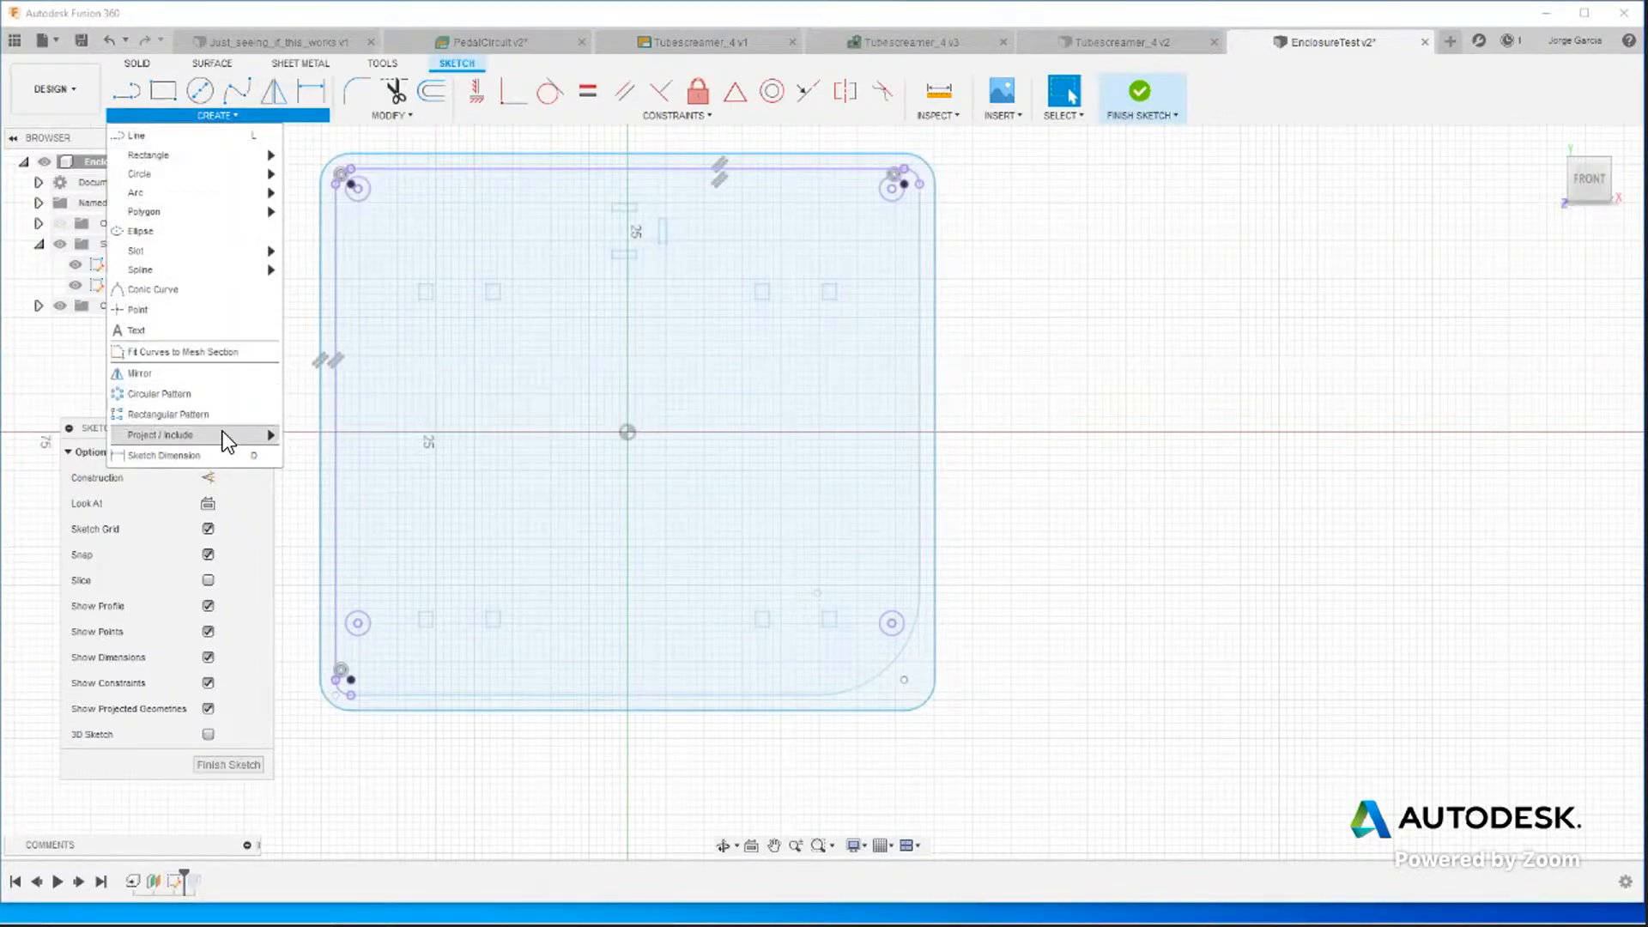
mouse_move(223, 436)
click(316, 436)
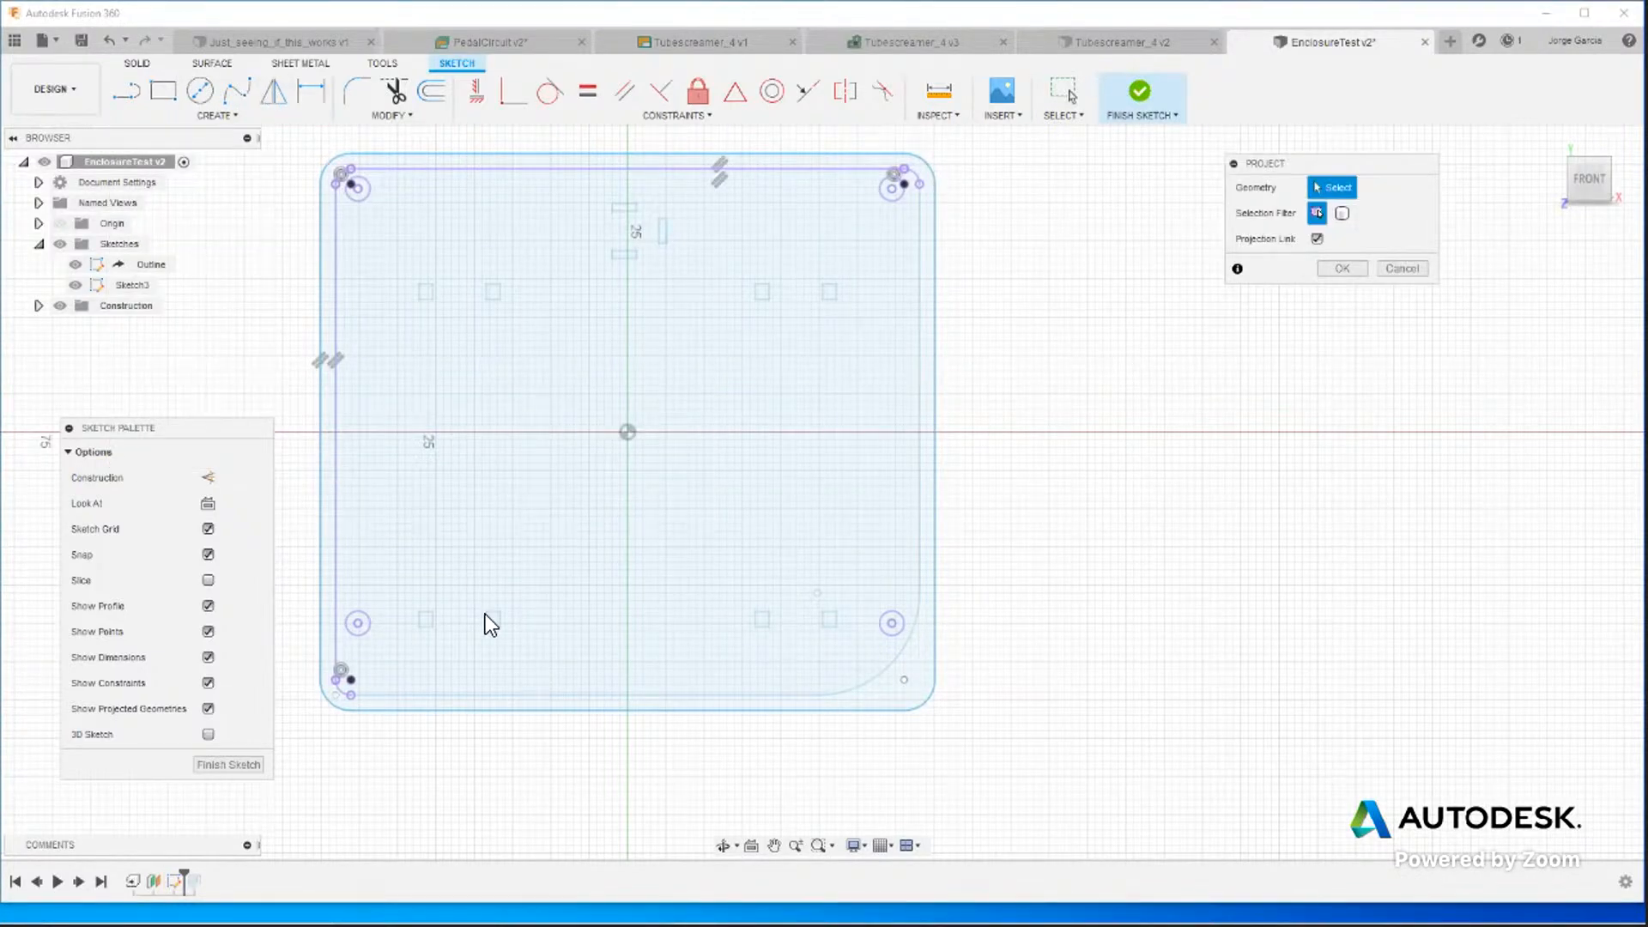
click(499, 693)
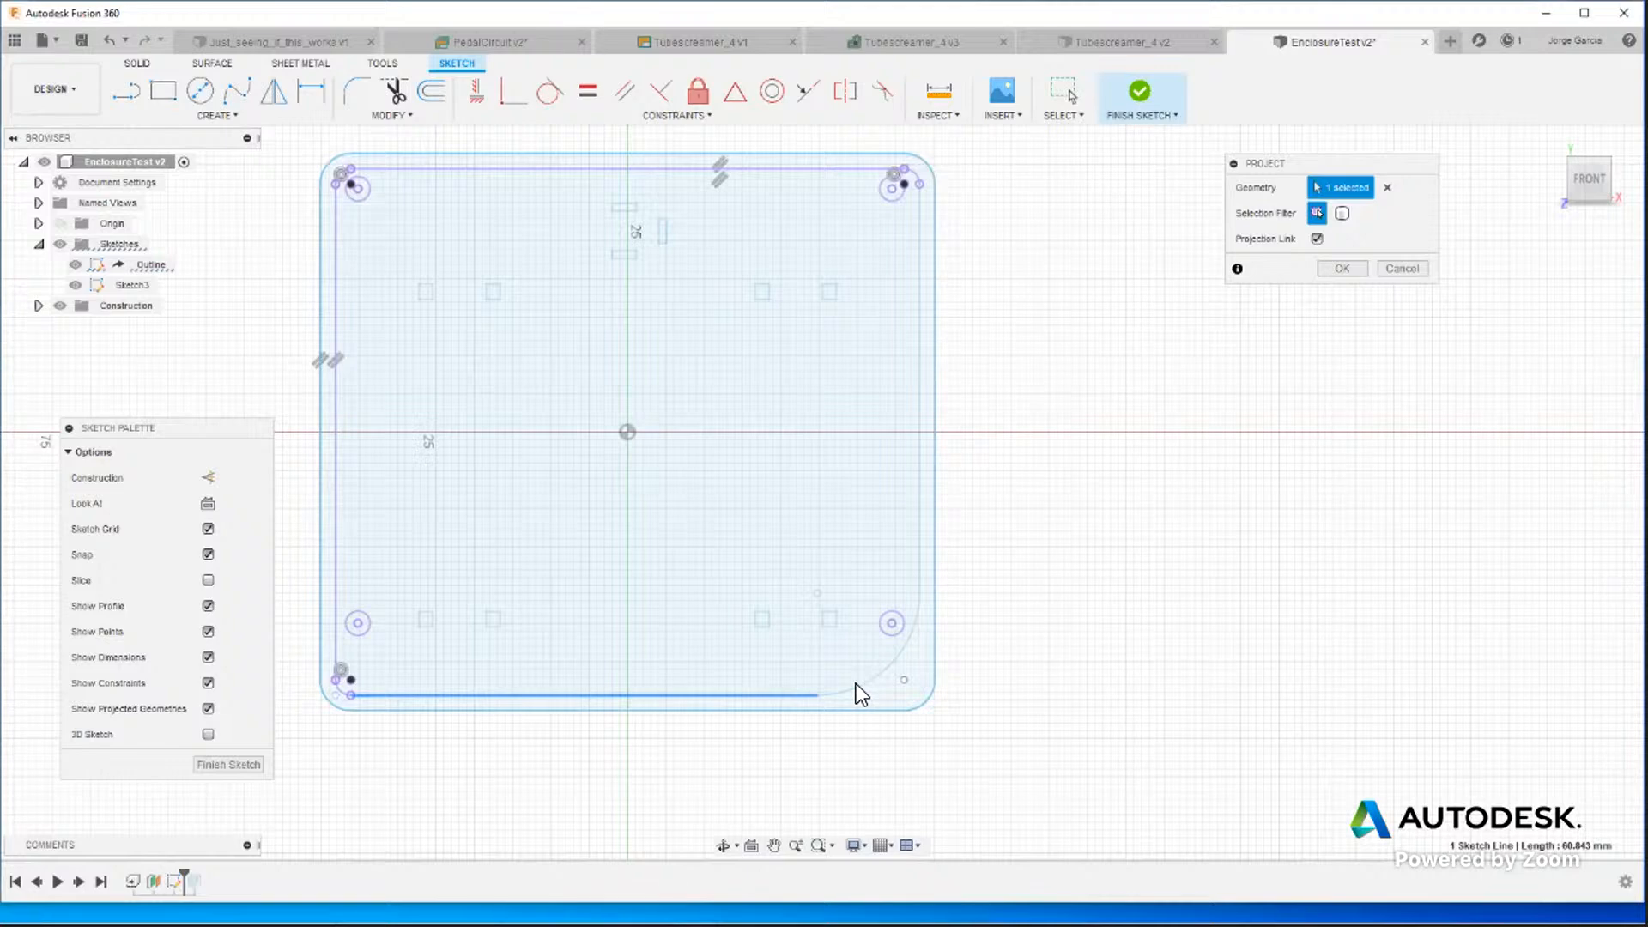
click(906, 627)
click(918, 541)
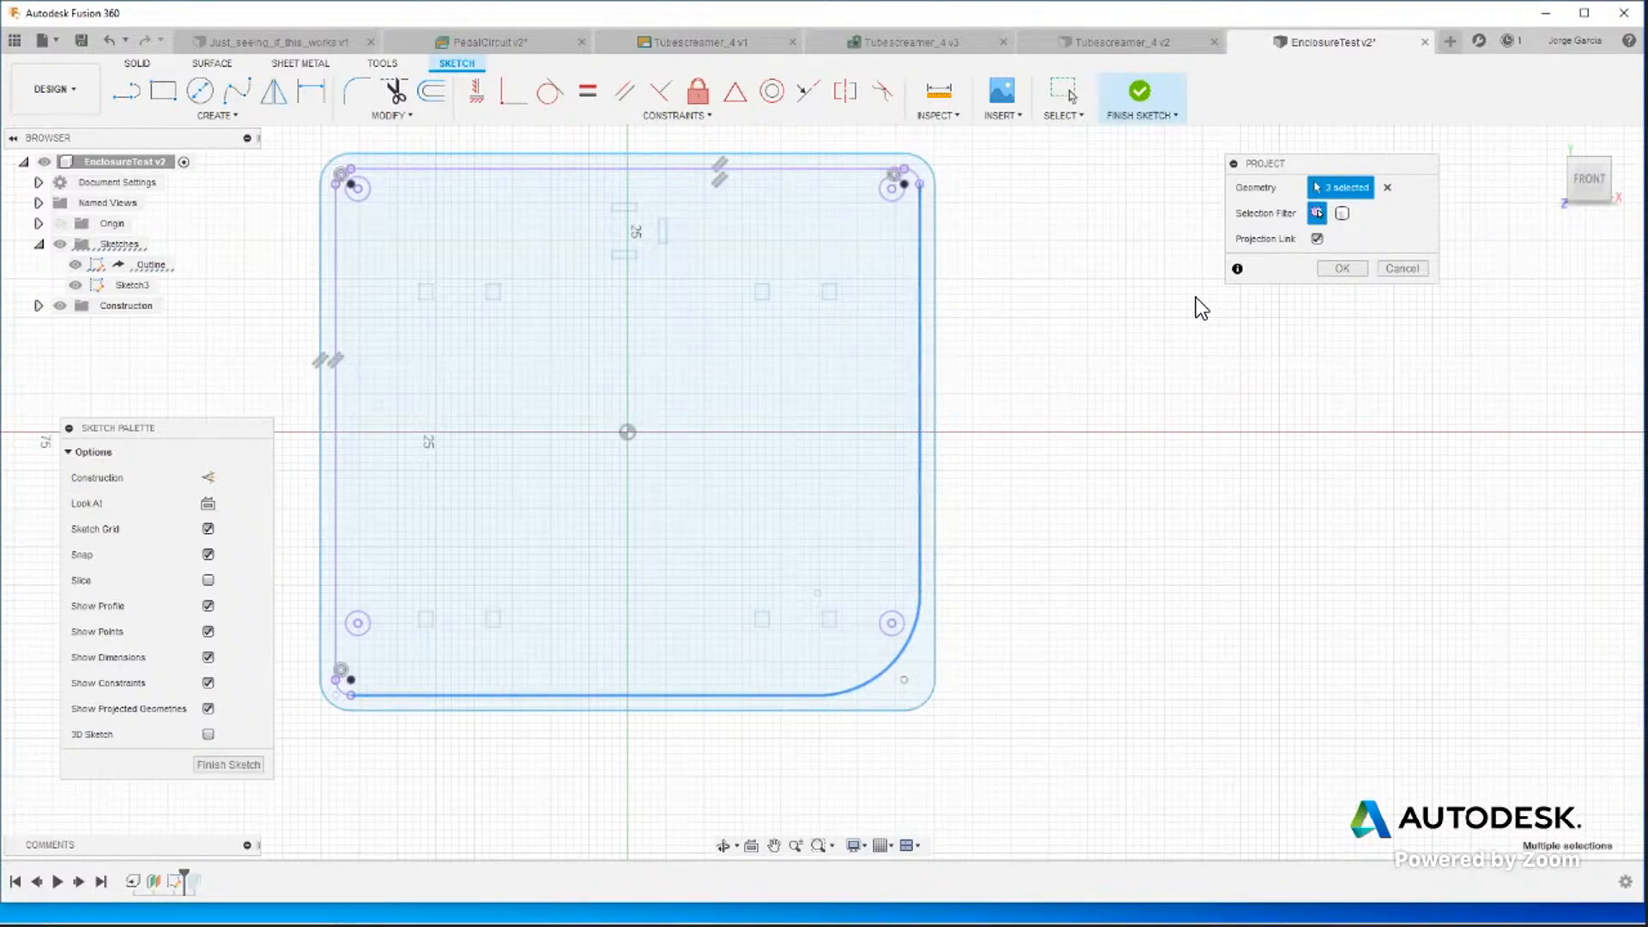
click(1340, 268)
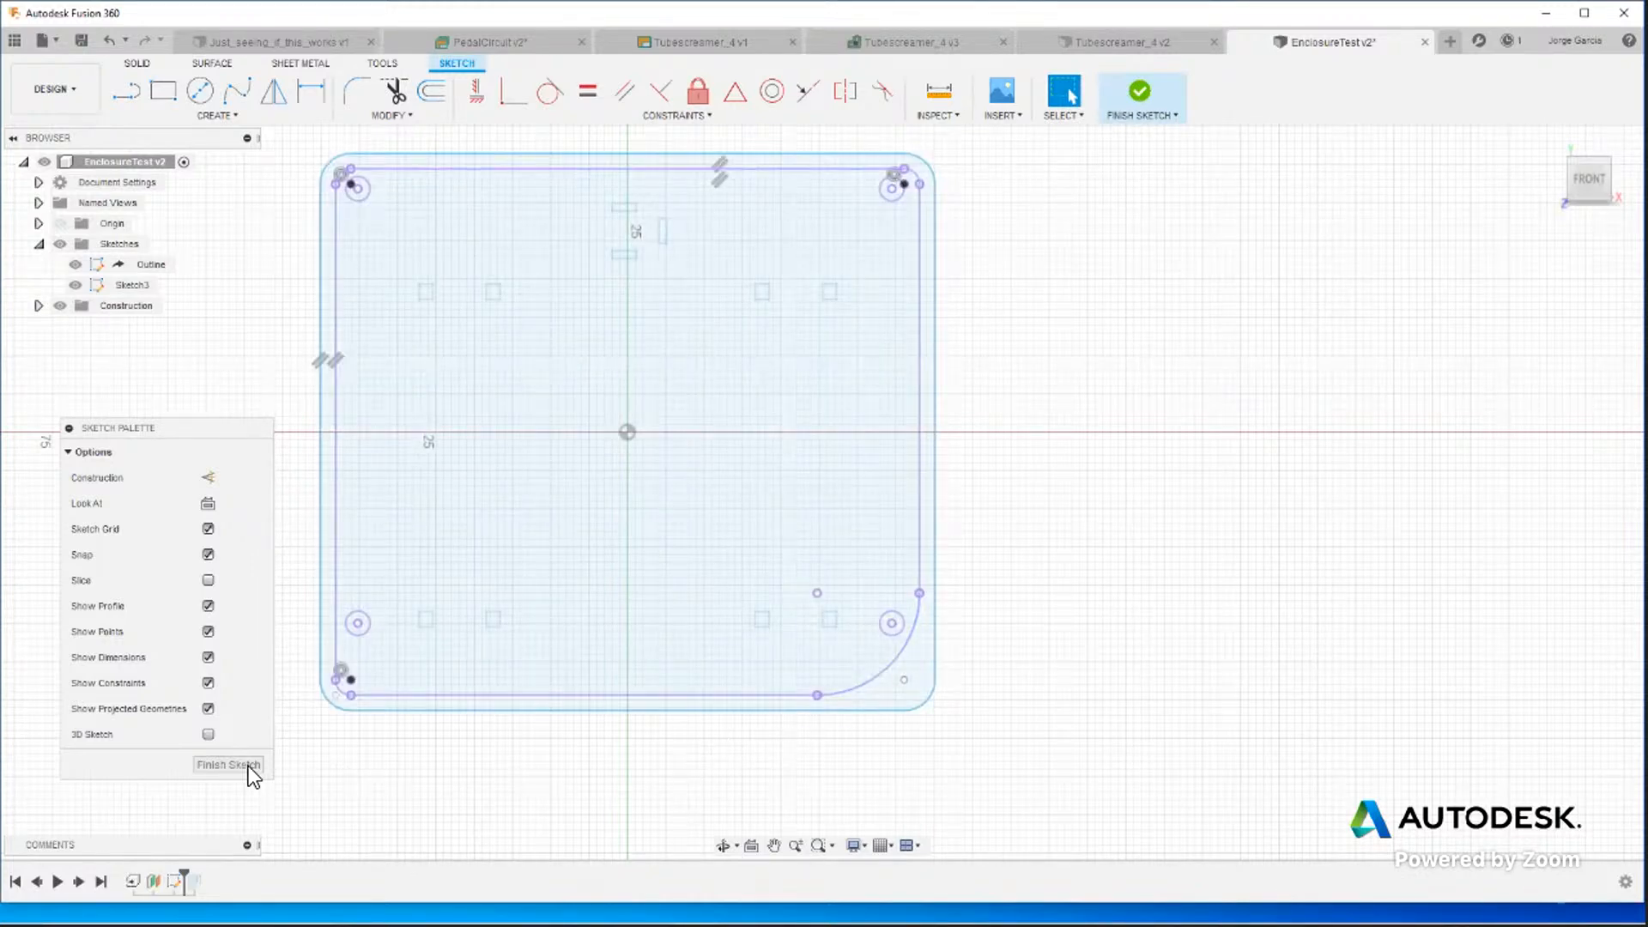
click(211, 763)
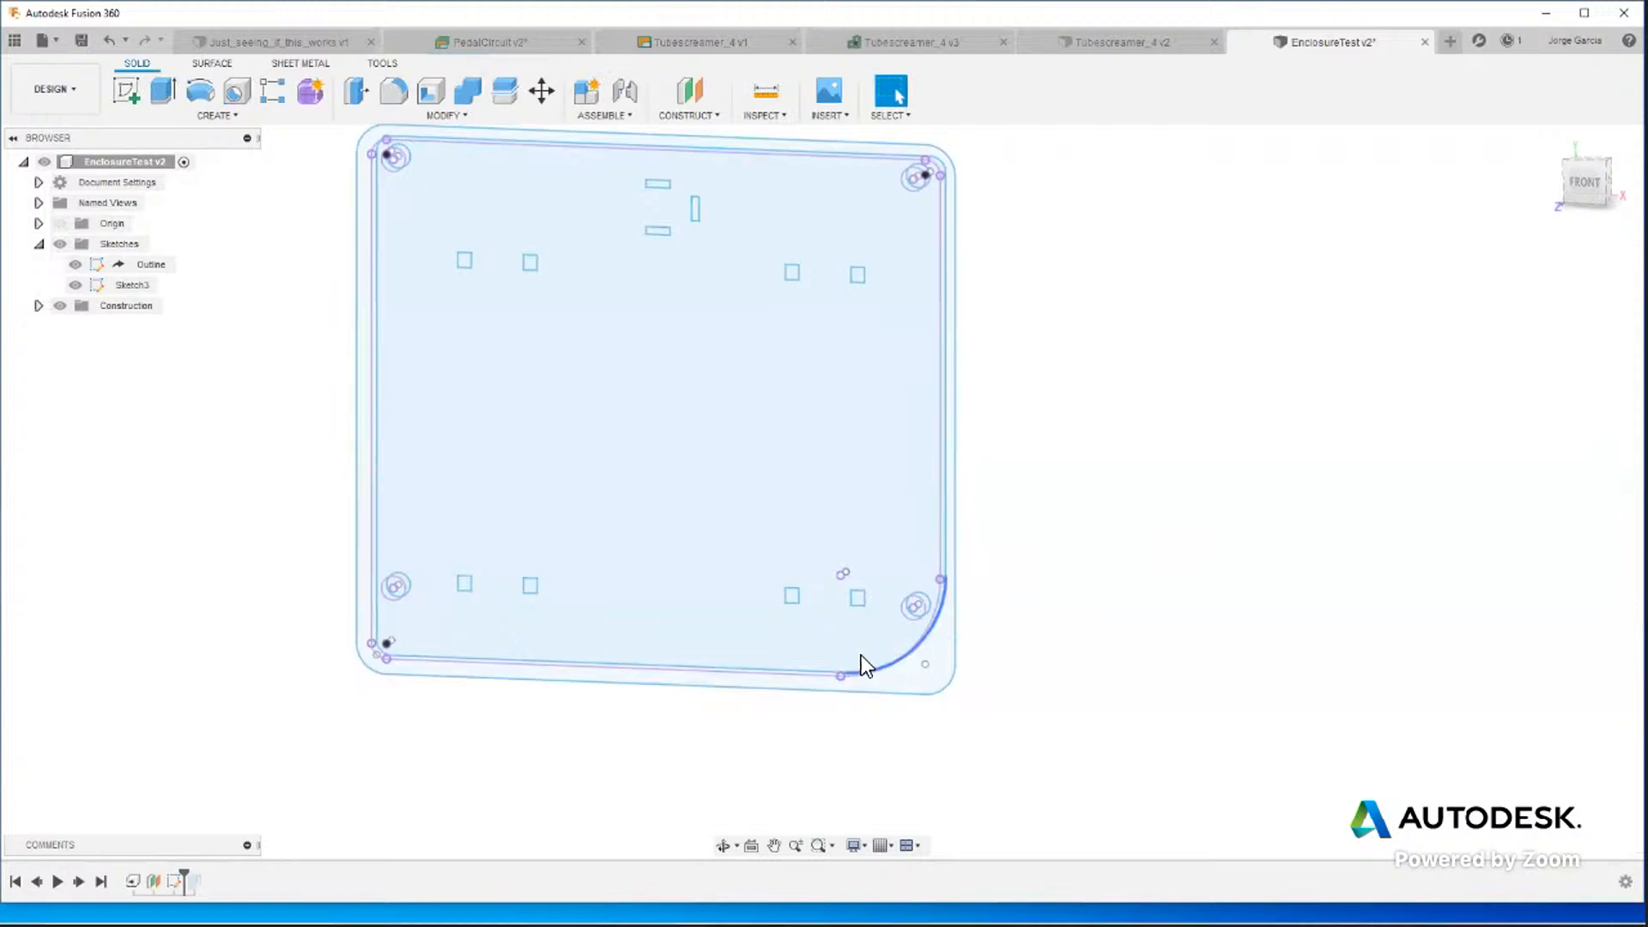
Edit Sketch3 and delete the outer offset's lower-right corner arc, right line and bottom line.
click(951, 668)
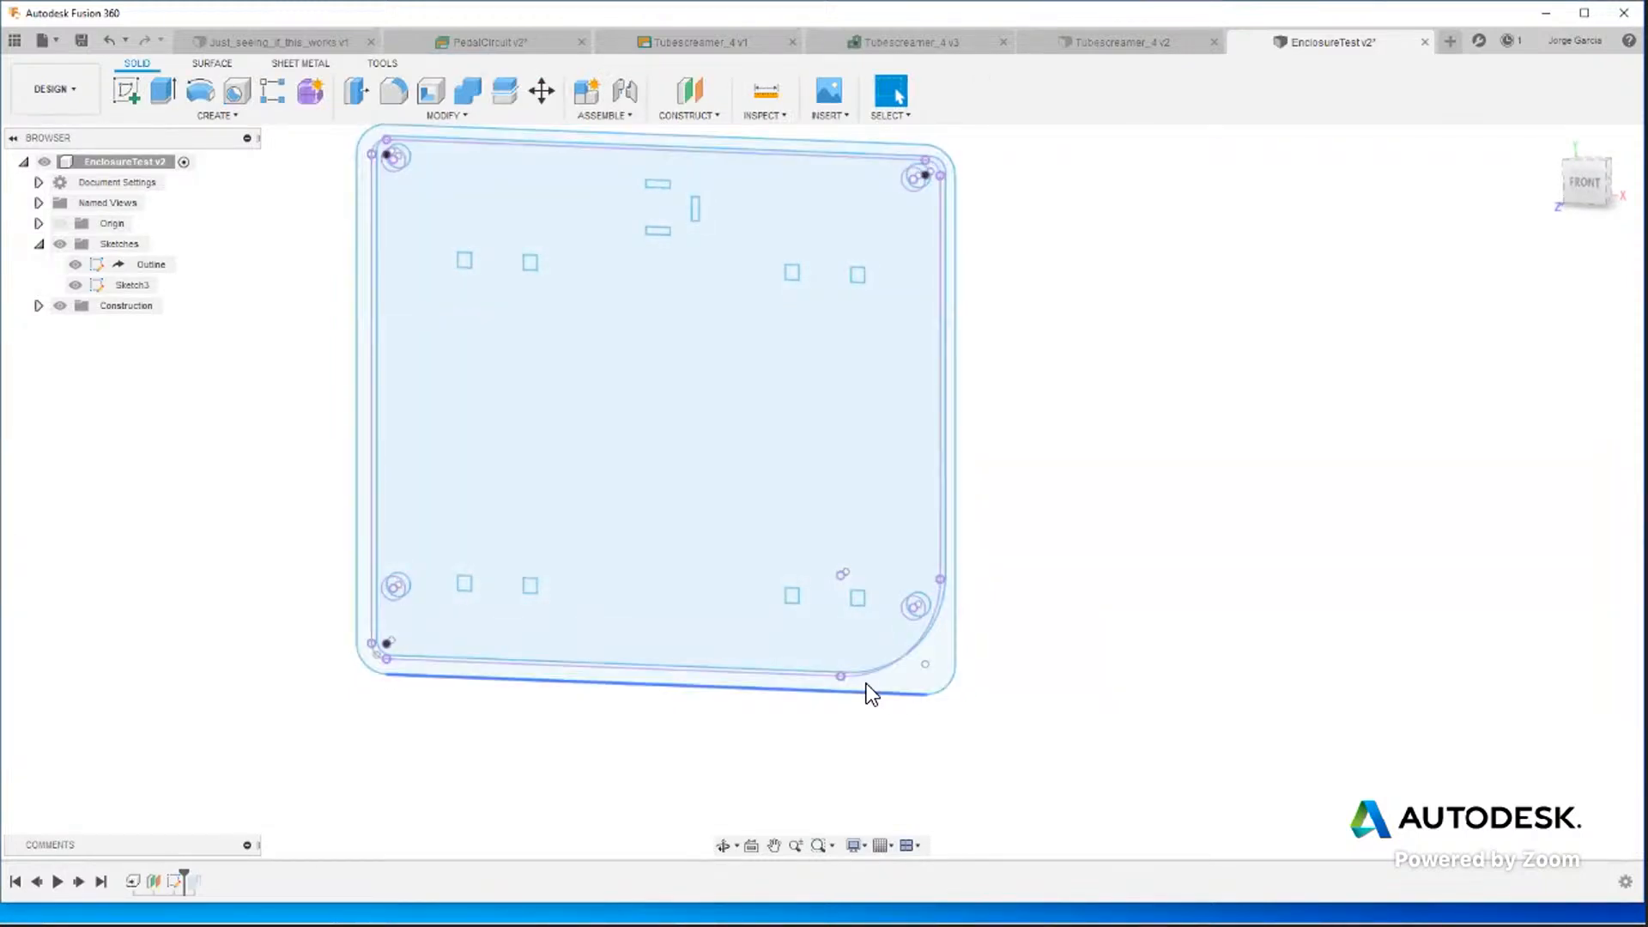
click(942, 666)
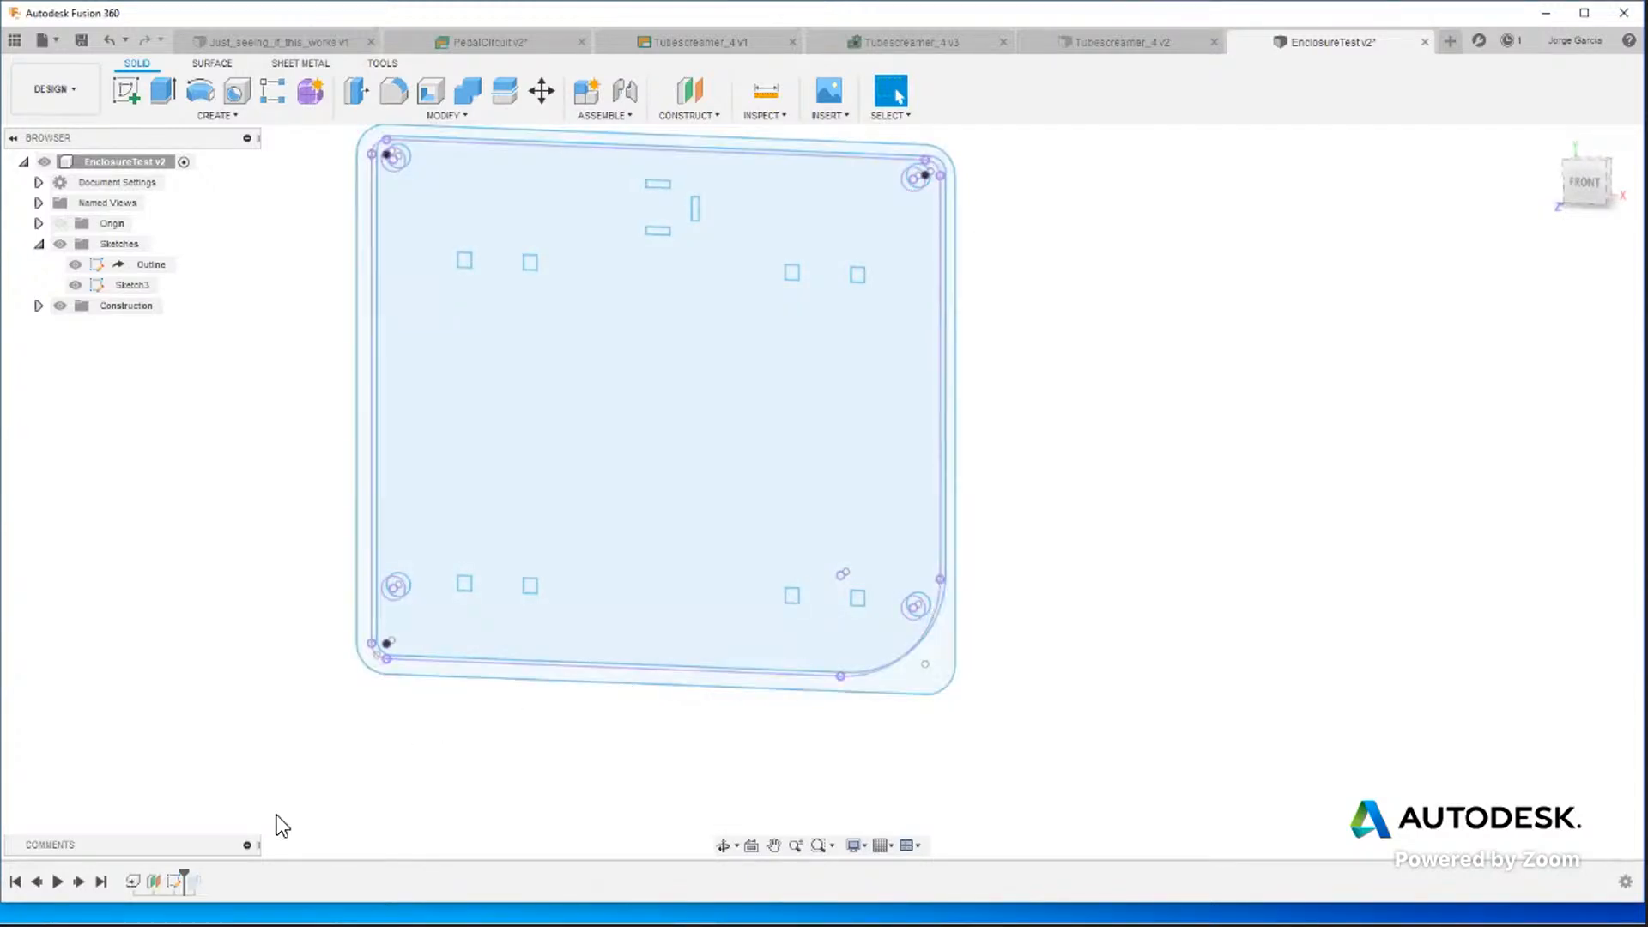
right_click(175, 881)
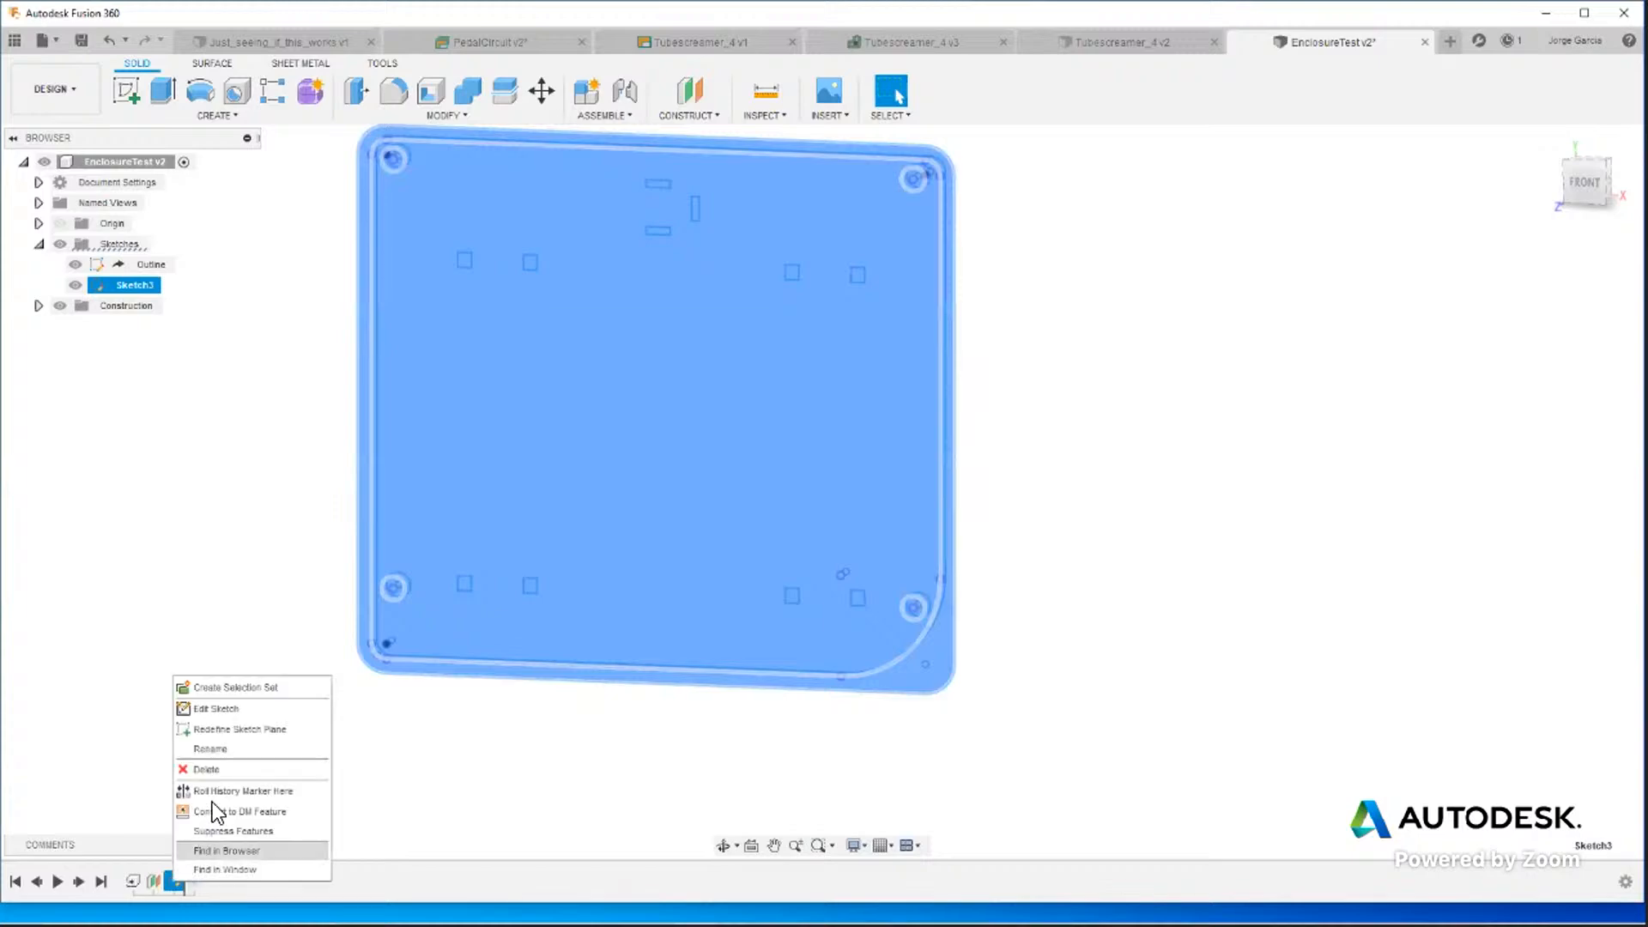
click(240, 708)
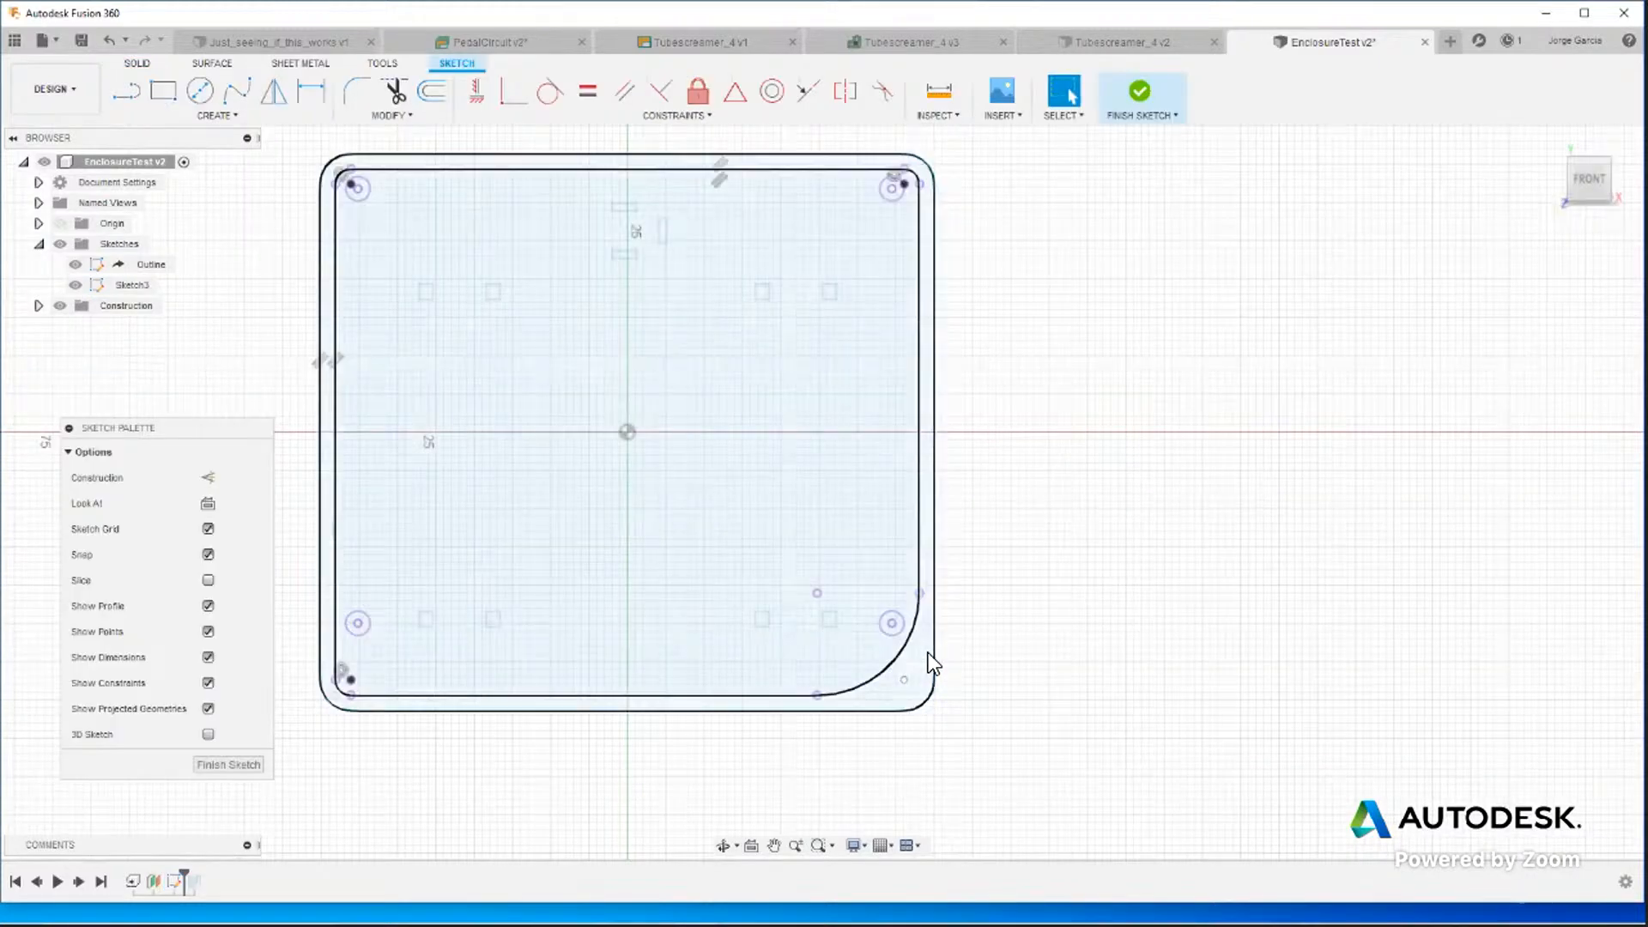
click(925, 699)
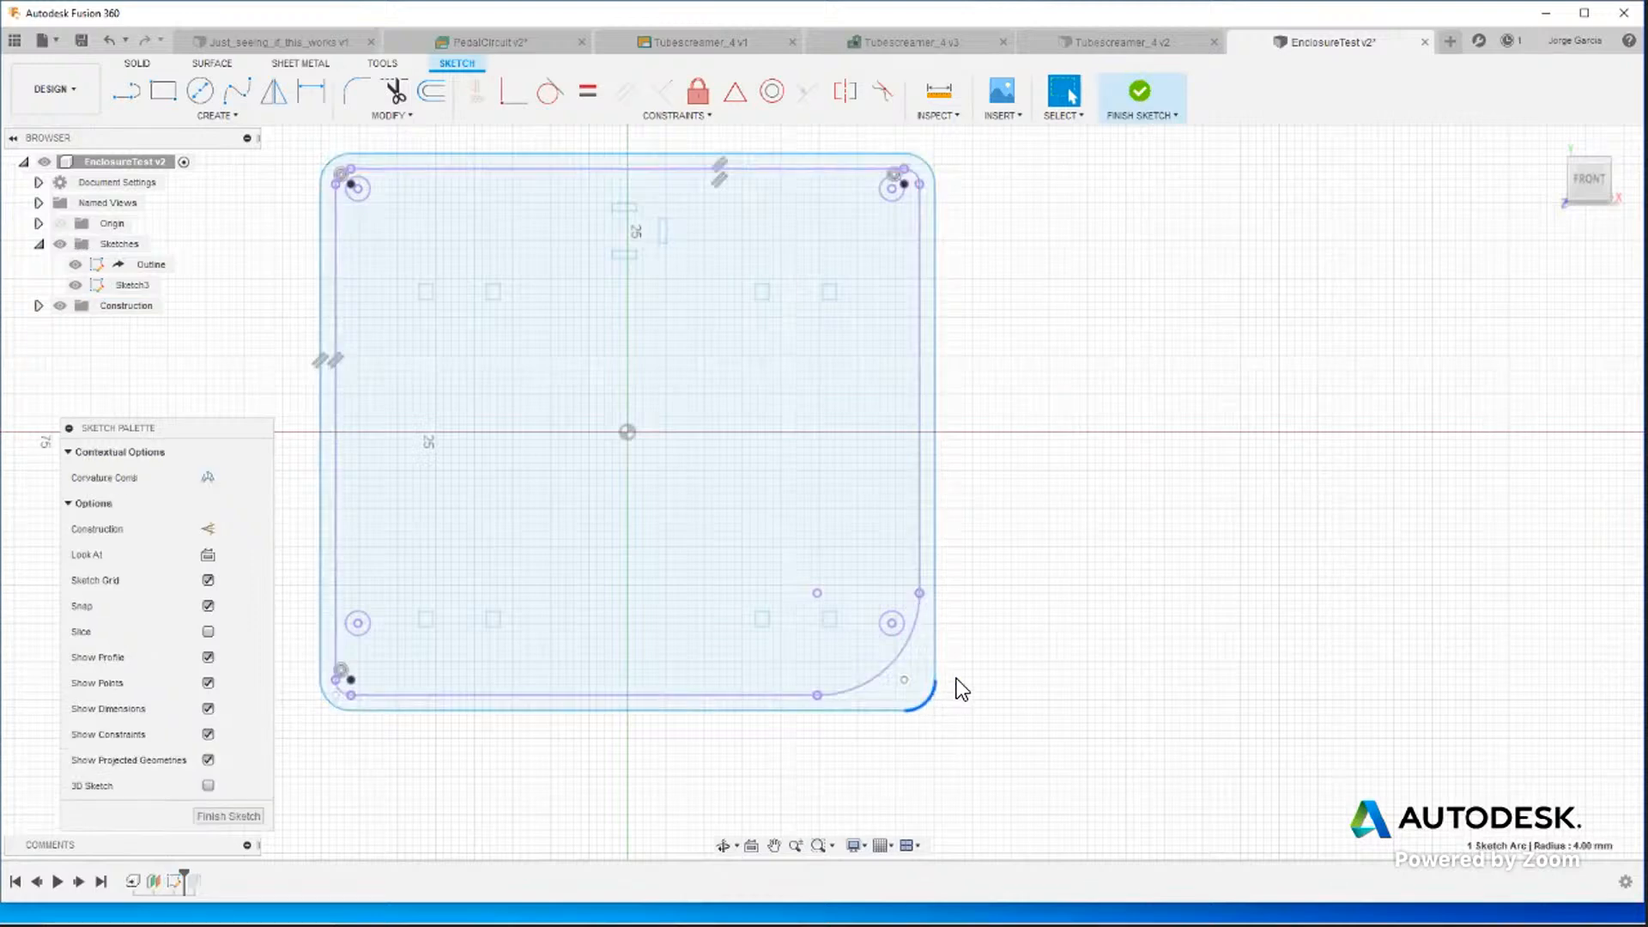
key(Delete)
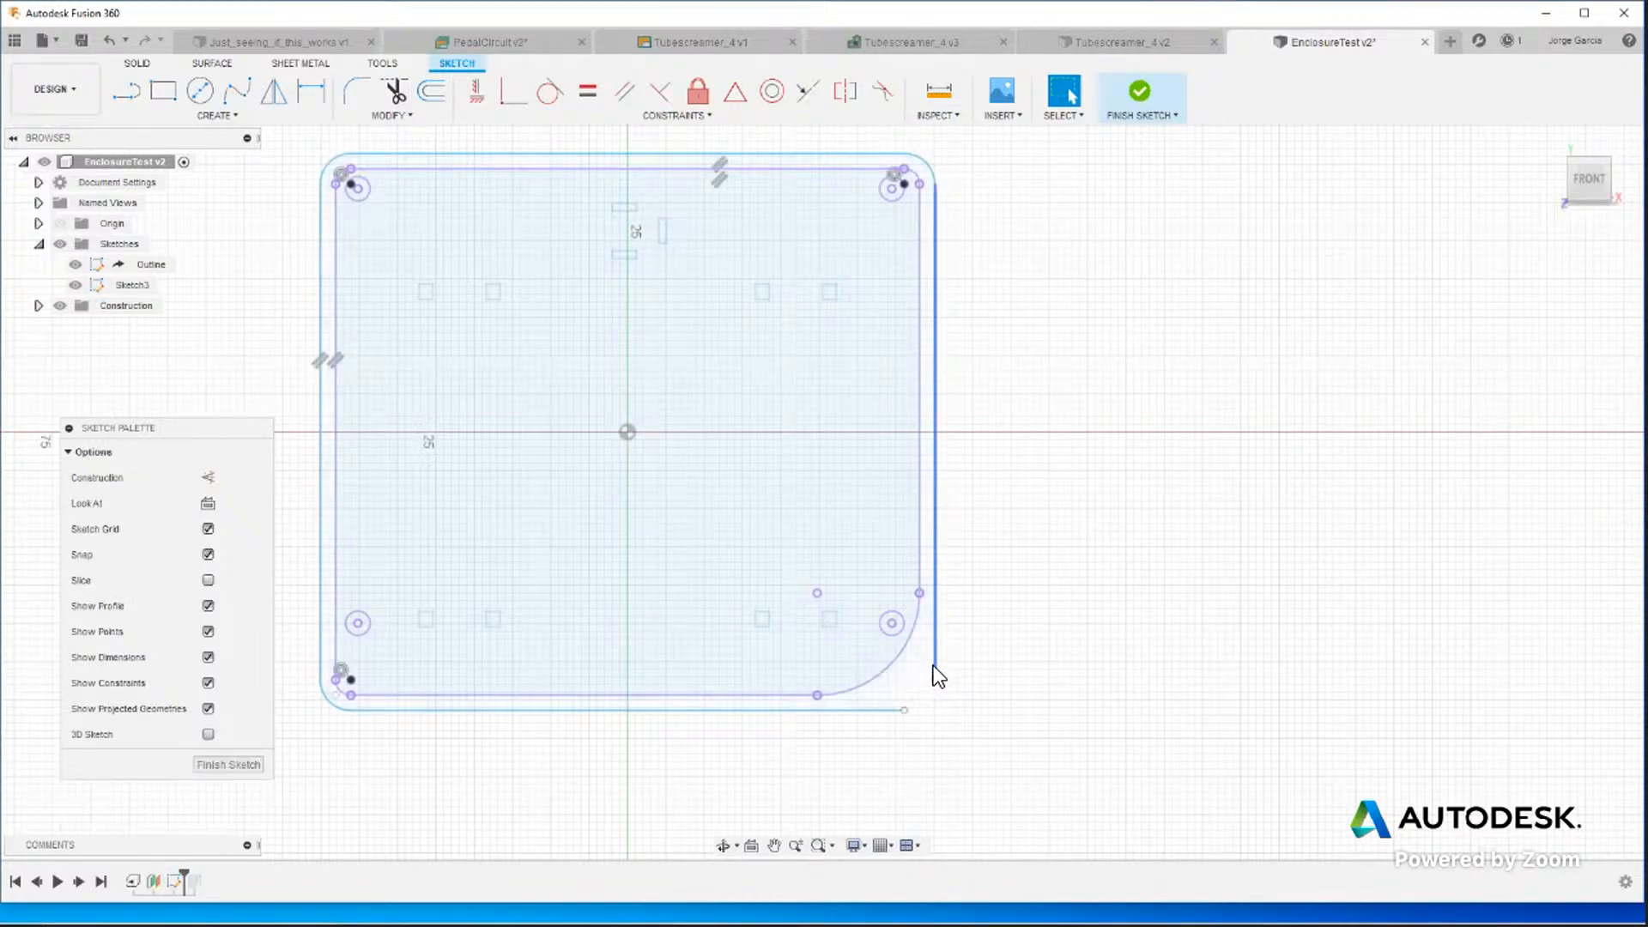
click(934, 664)
key(Delete)
click(874, 710)
key(Delete)
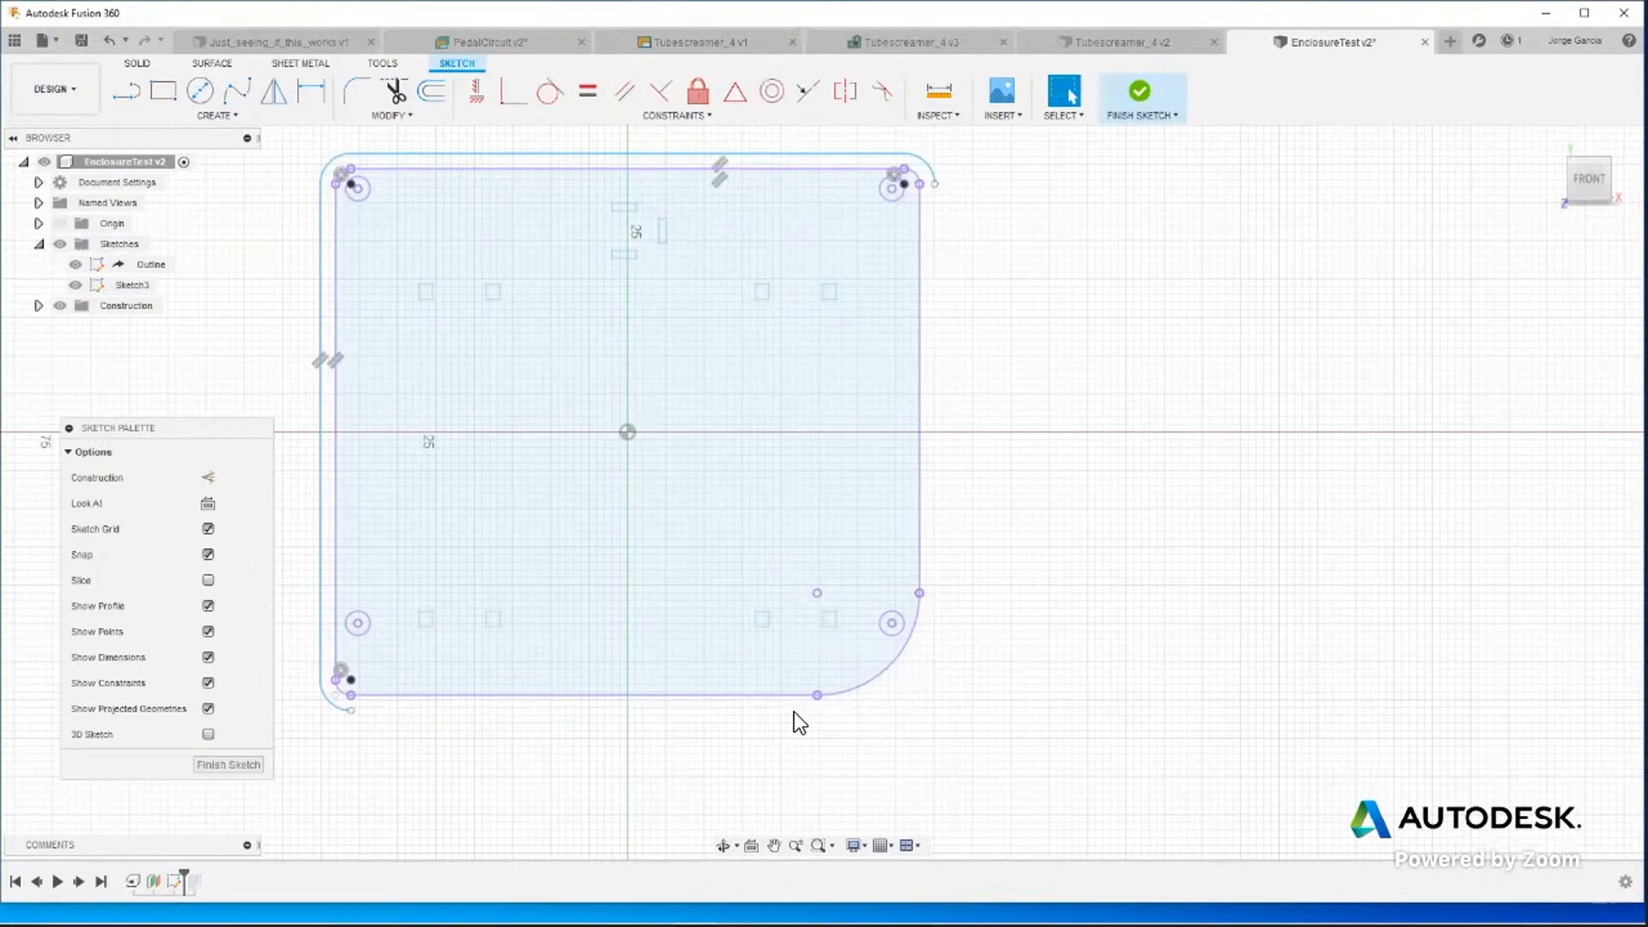
Delete the rest of the outer offset loop in Sketch3: the lower-left arc, left line, upper-left arc, top line and upper-right arc.
click(332, 698)
key(Delete)
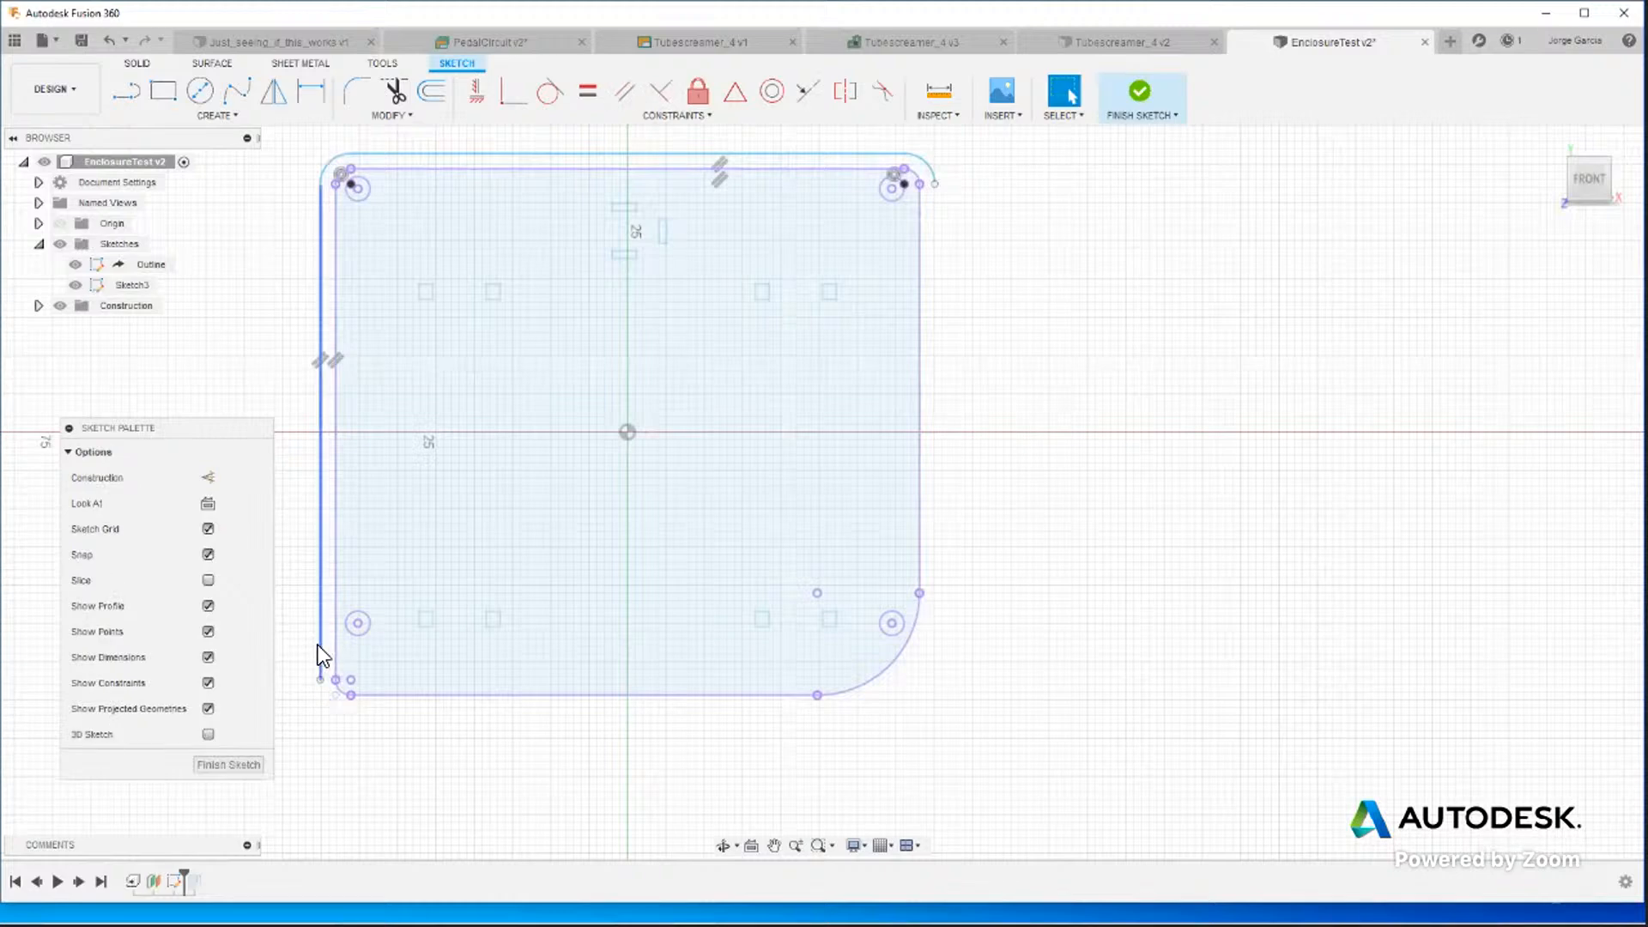
click(318, 646)
key(Delete)
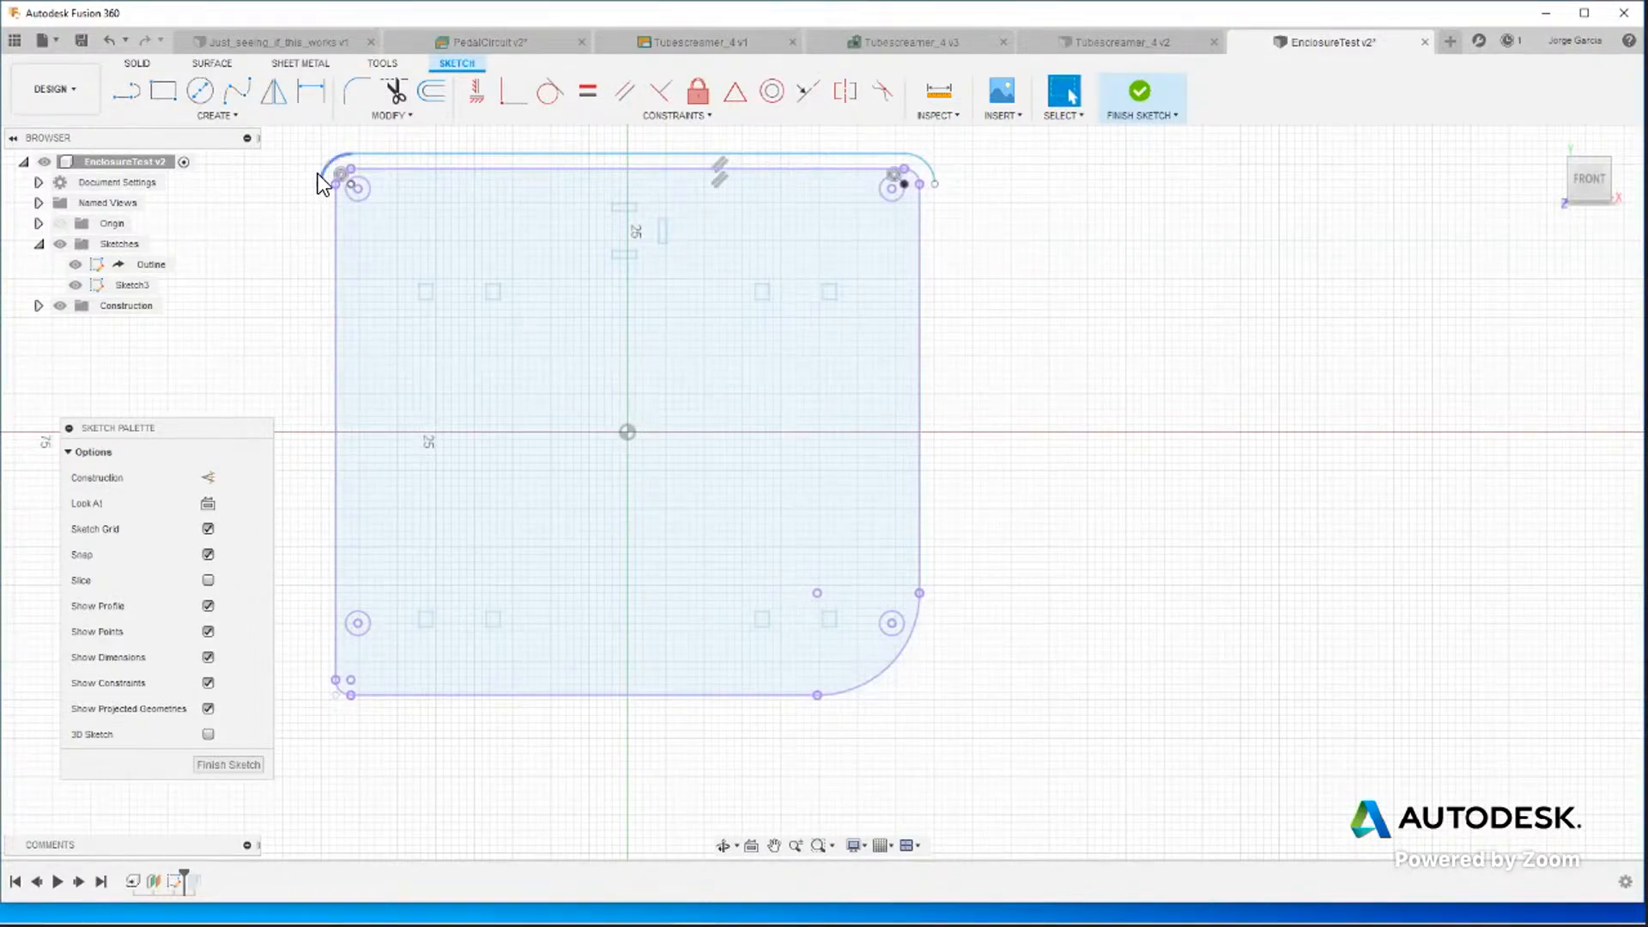
click(317, 174)
key(Delete)
click(549, 152)
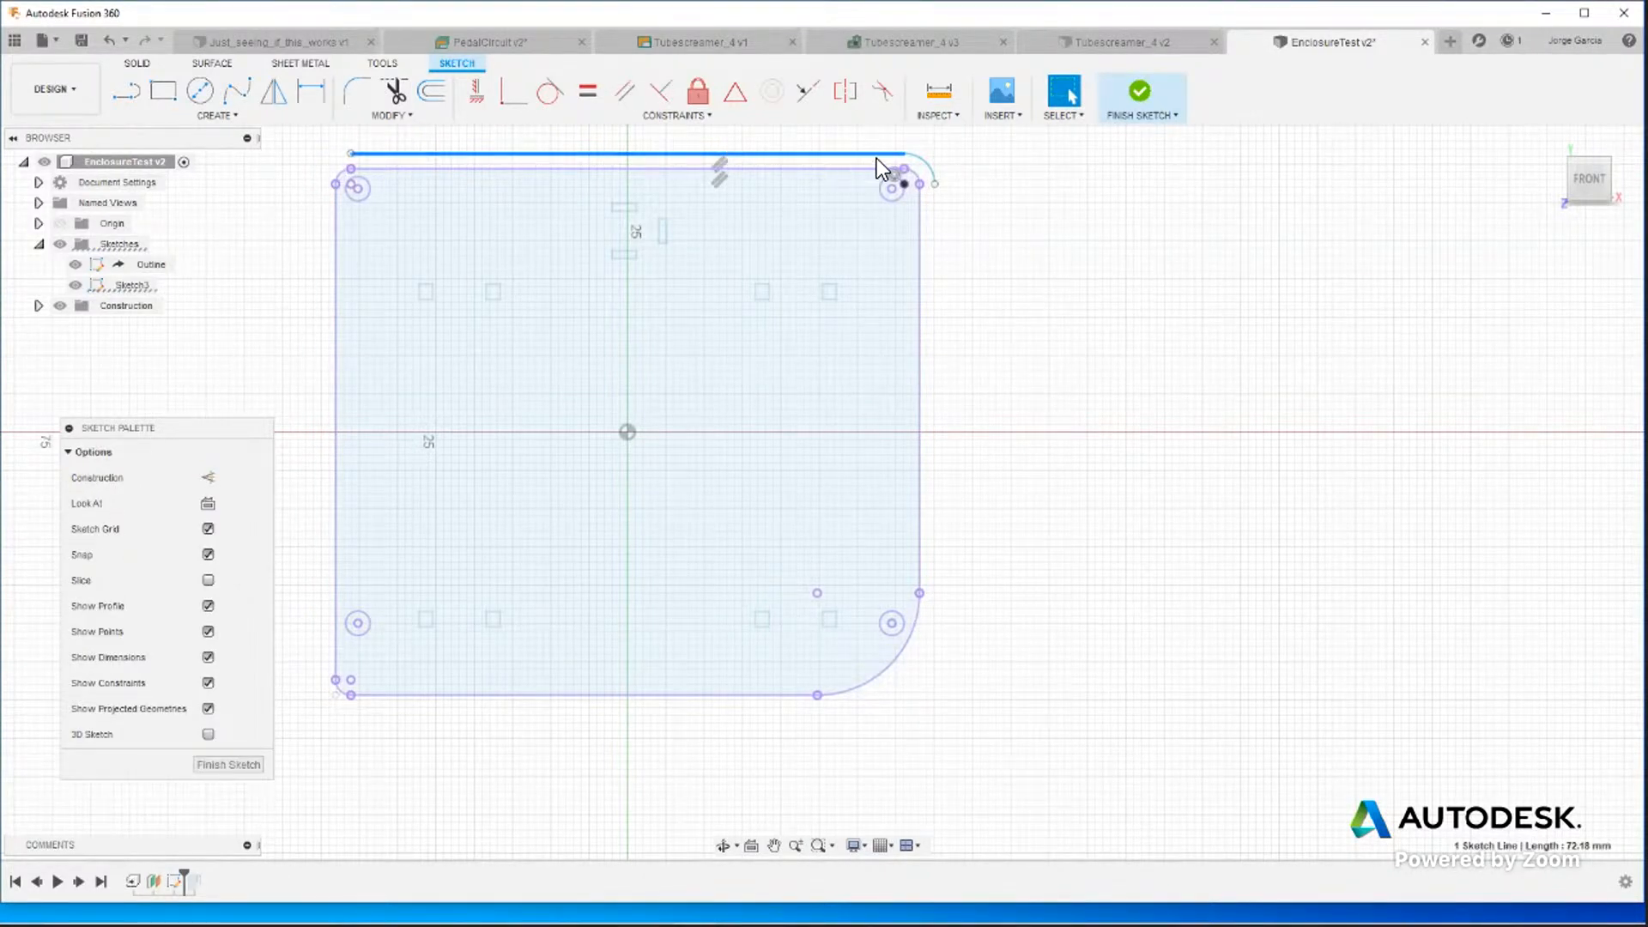
key(Delete)
click(918, 161)
key(Delete)
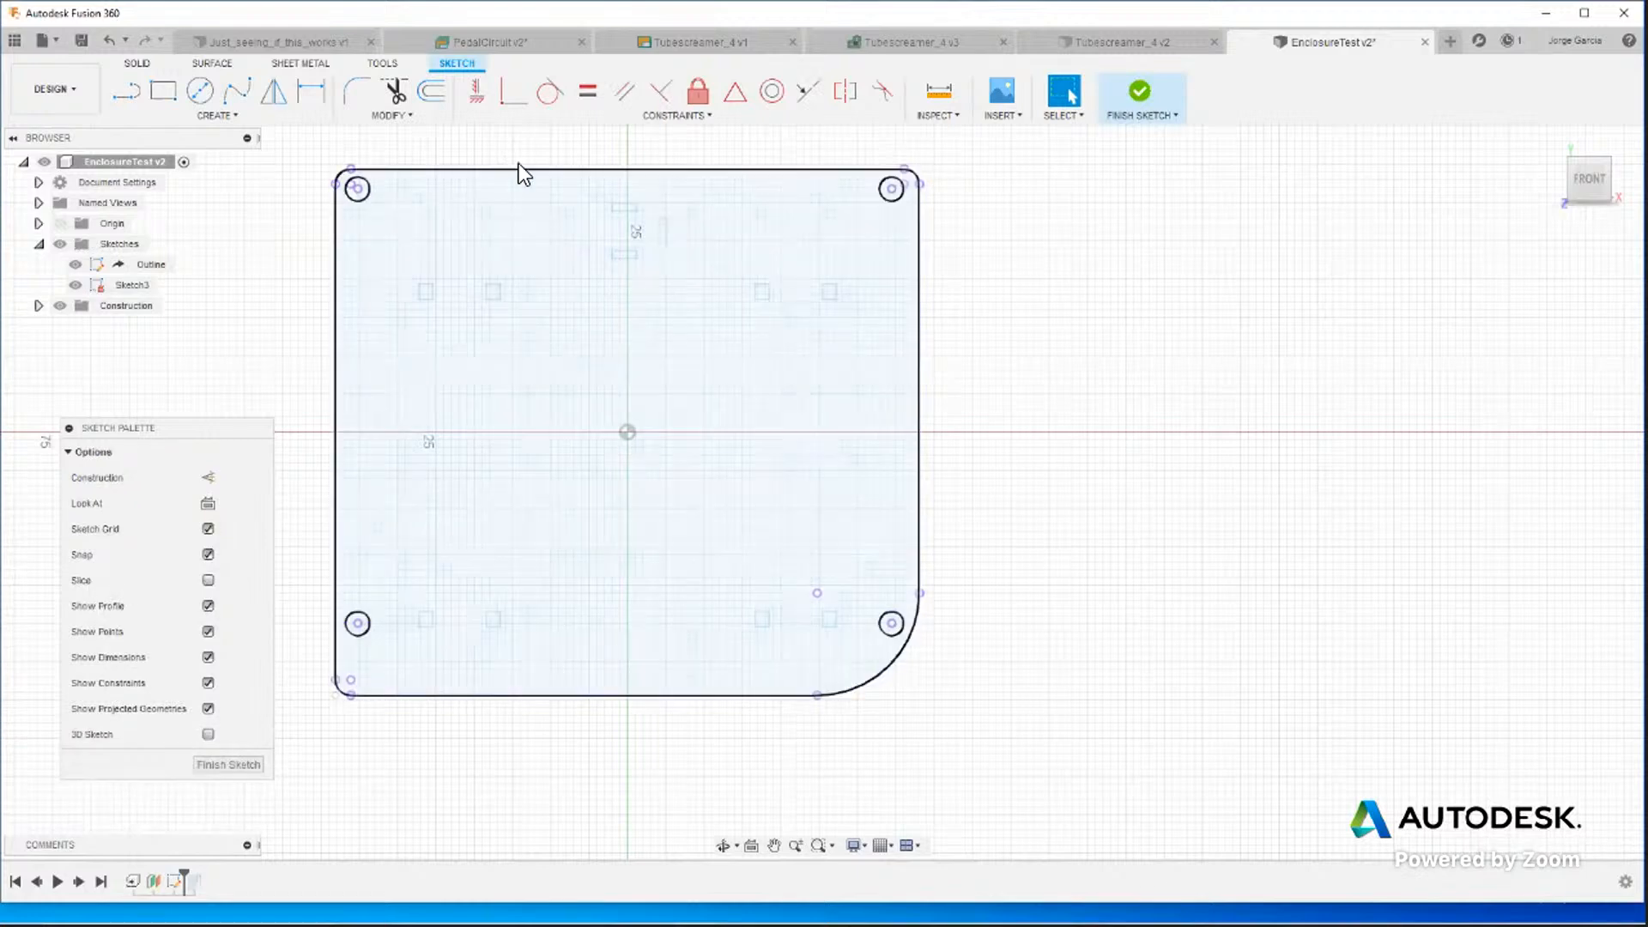
Offset the complete projected board outline outward by 2 mm, including the enlarged lower-right corner, and finish the sketch.
click(429, 103)
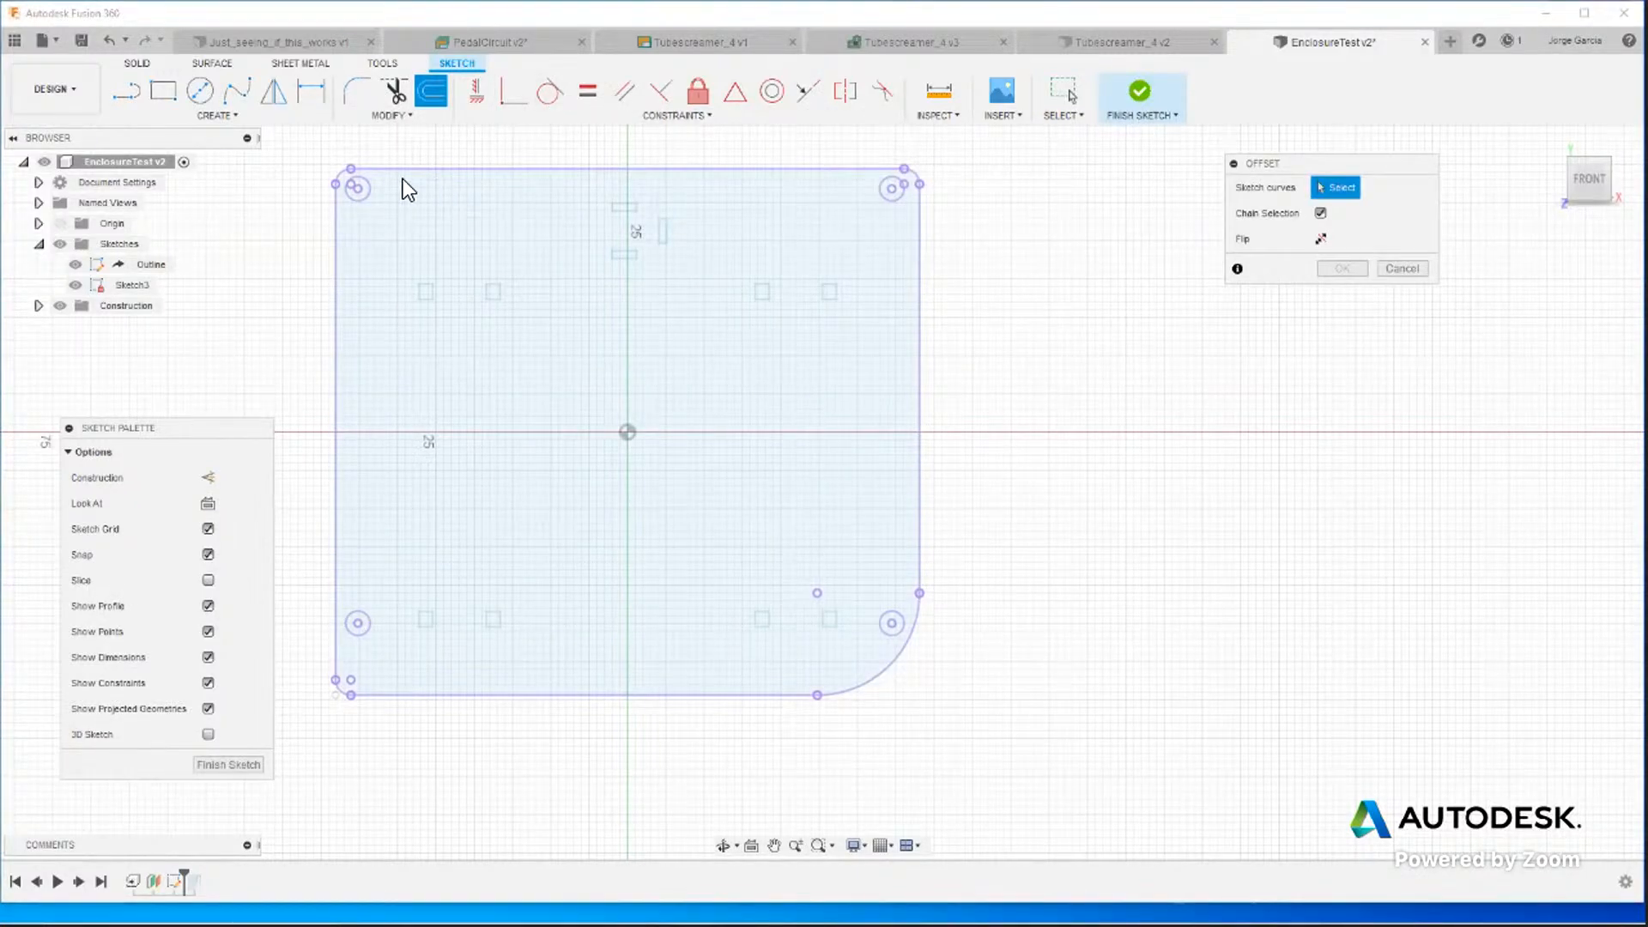
click(342, 173)
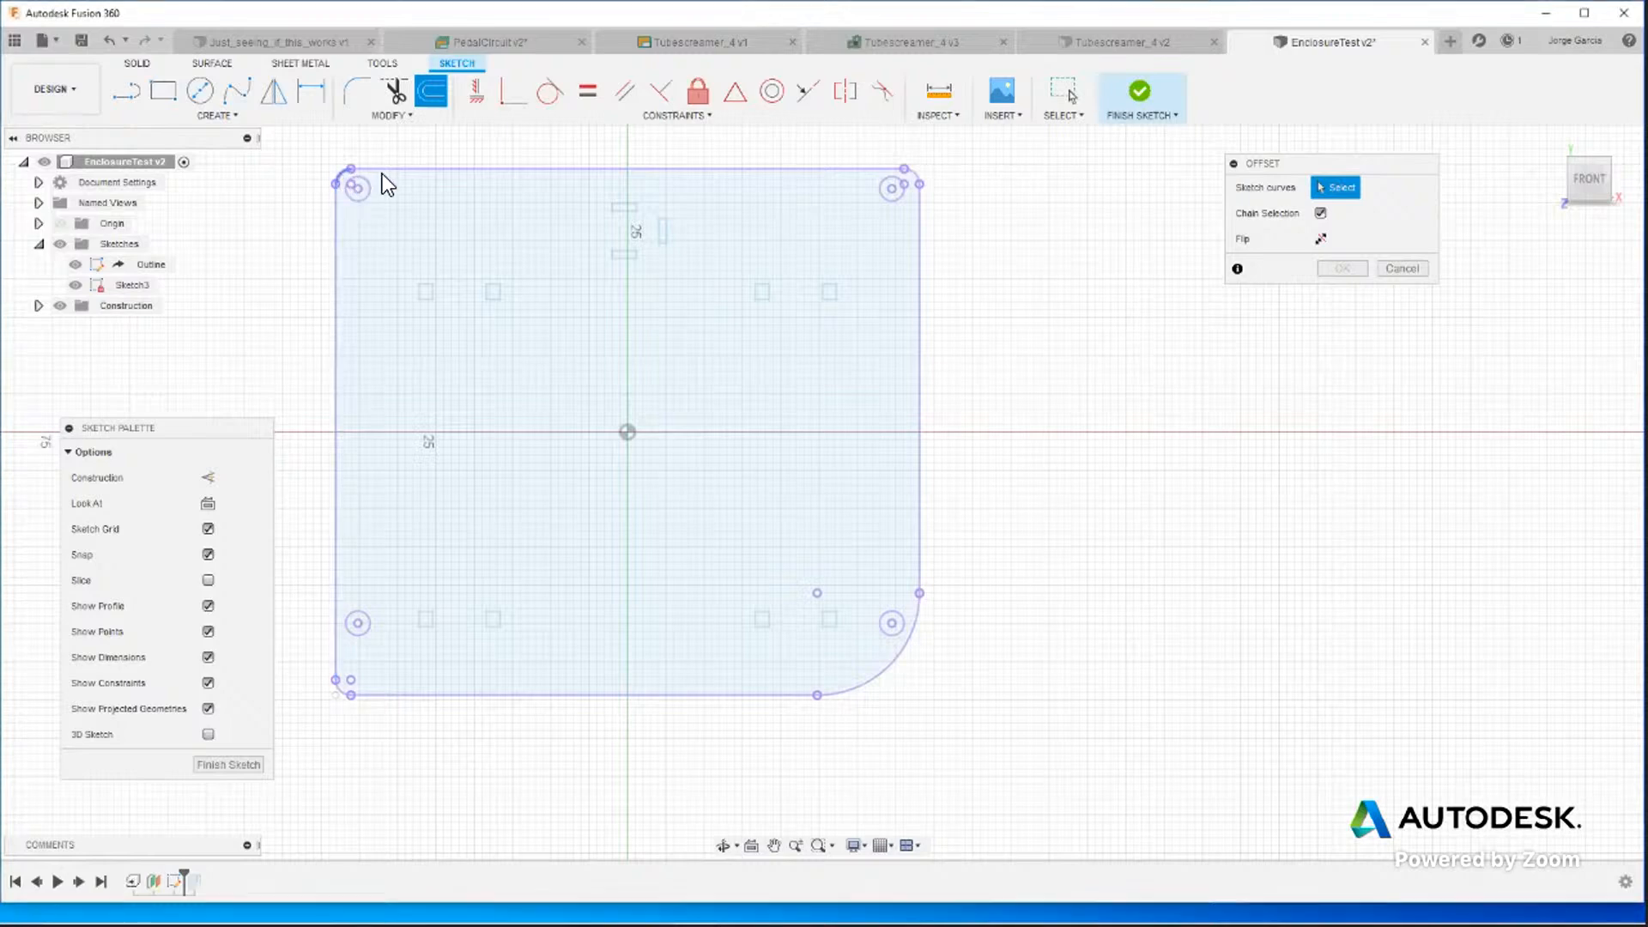
click(604, 173)
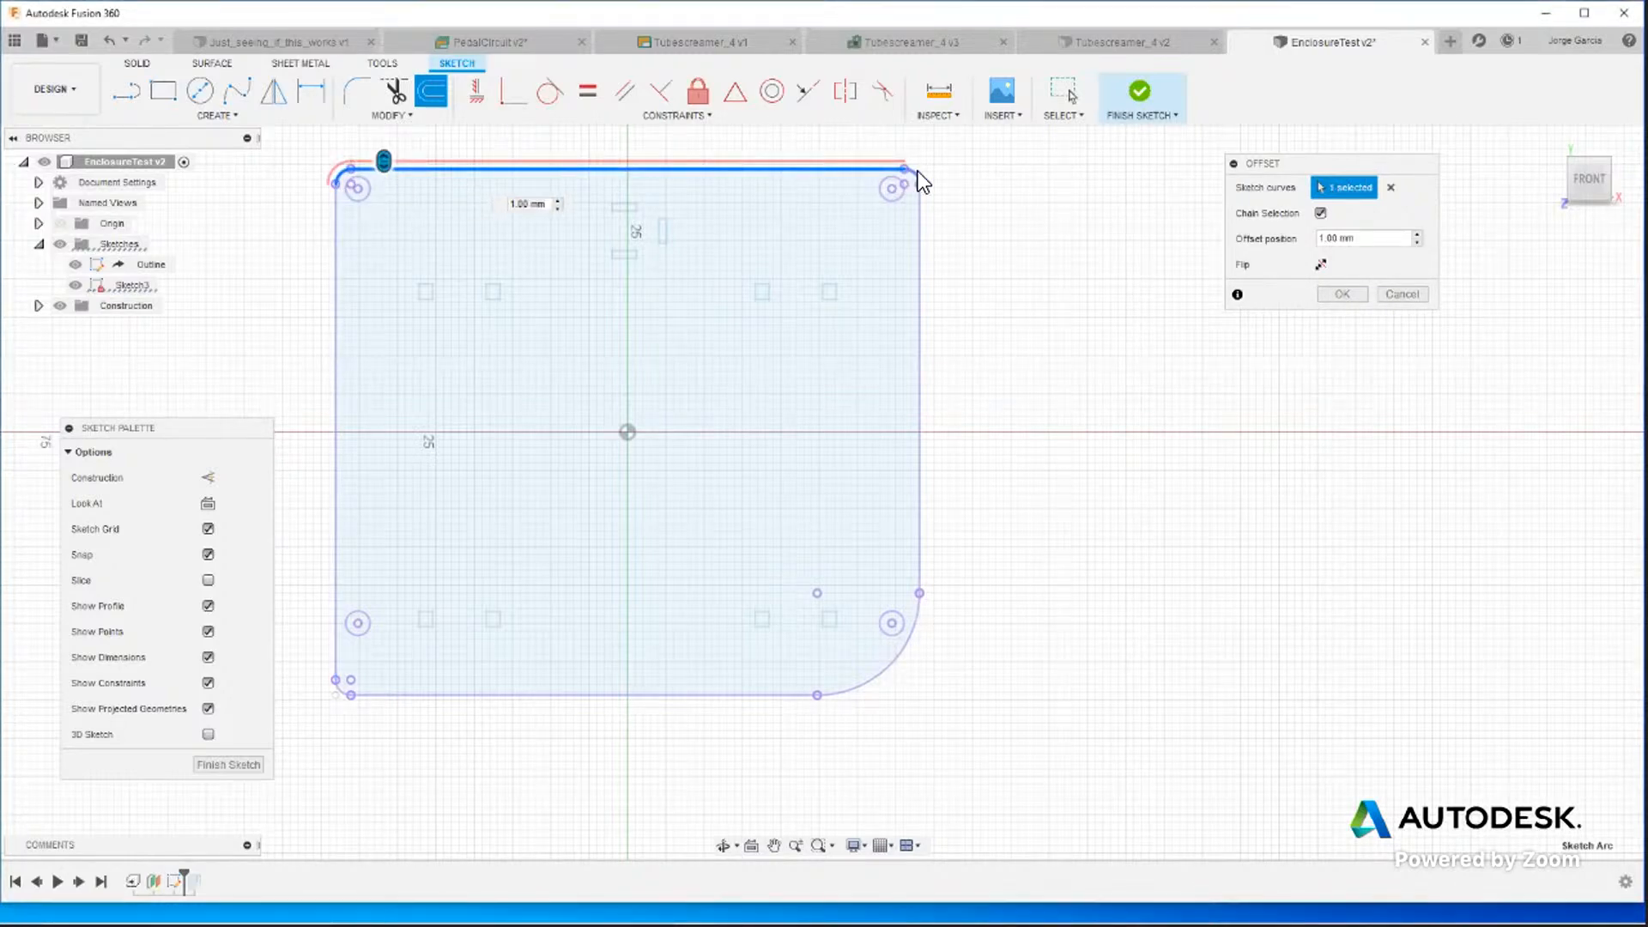
click(917, 173)
click(920, 236)
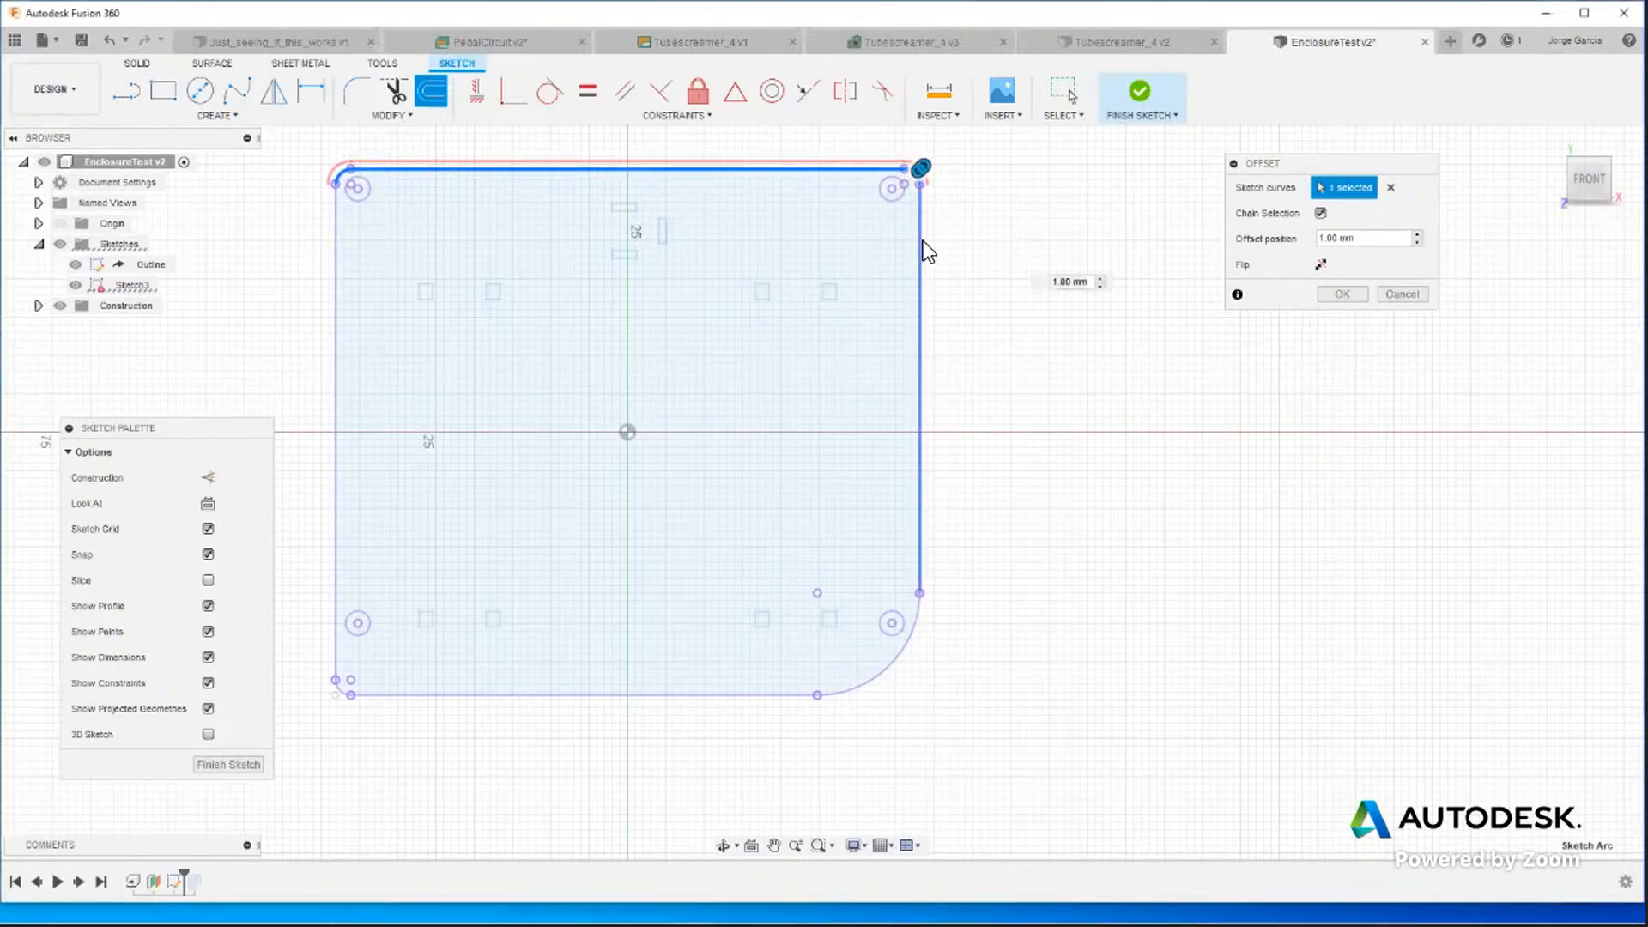
click(894, 656)
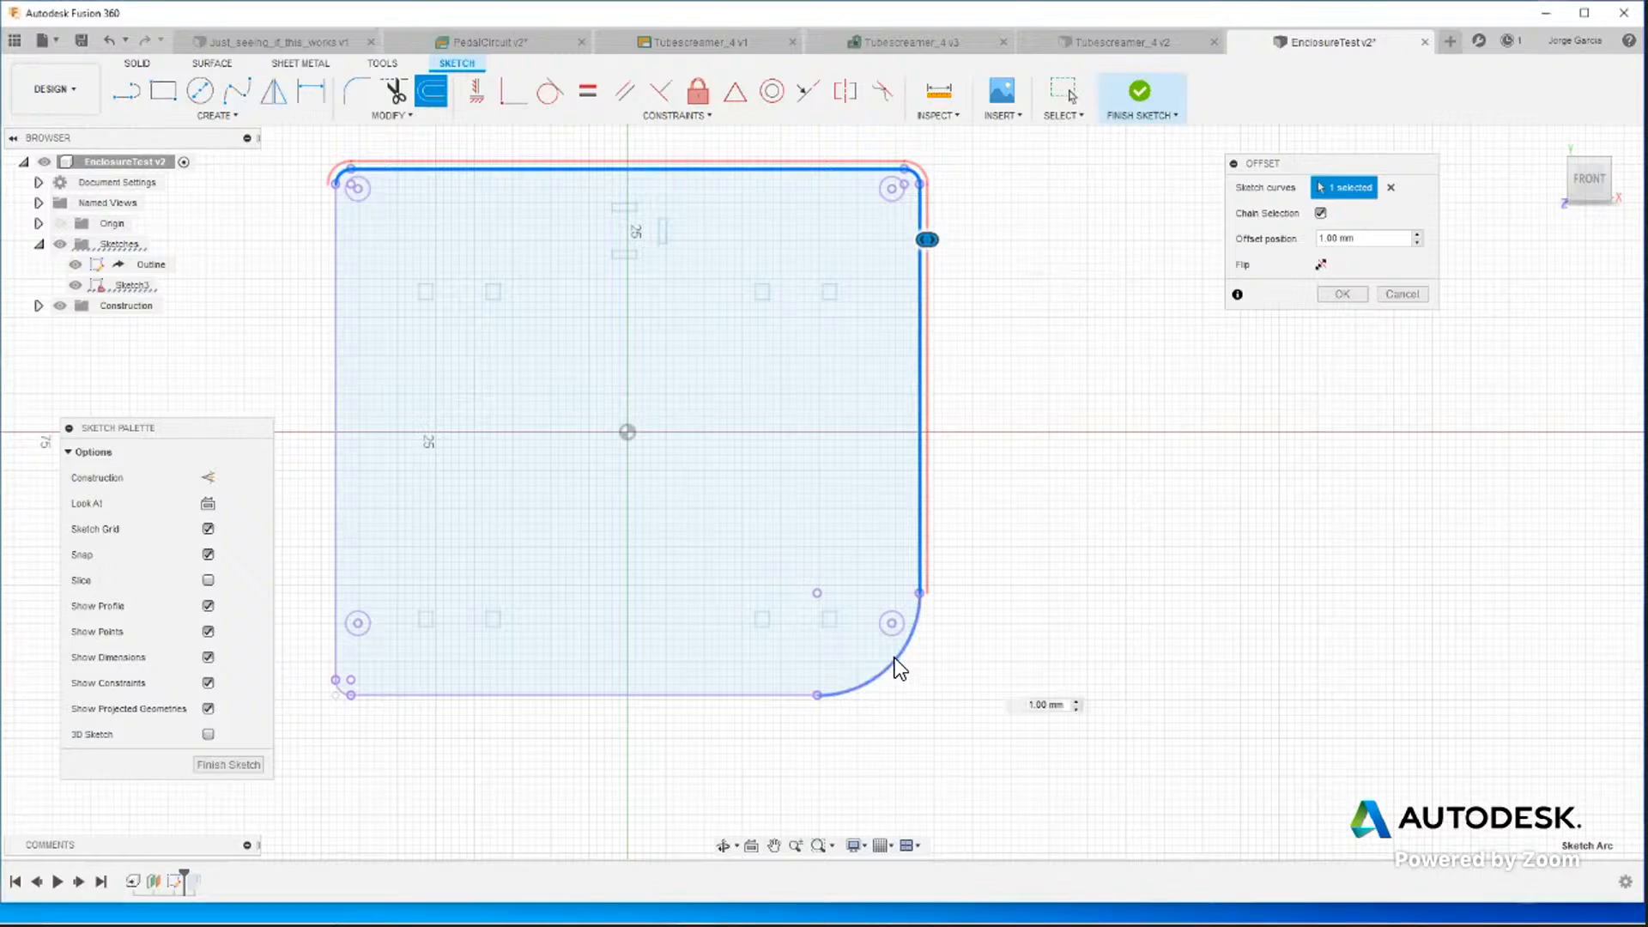
click(709, 695)
click(341, 688)
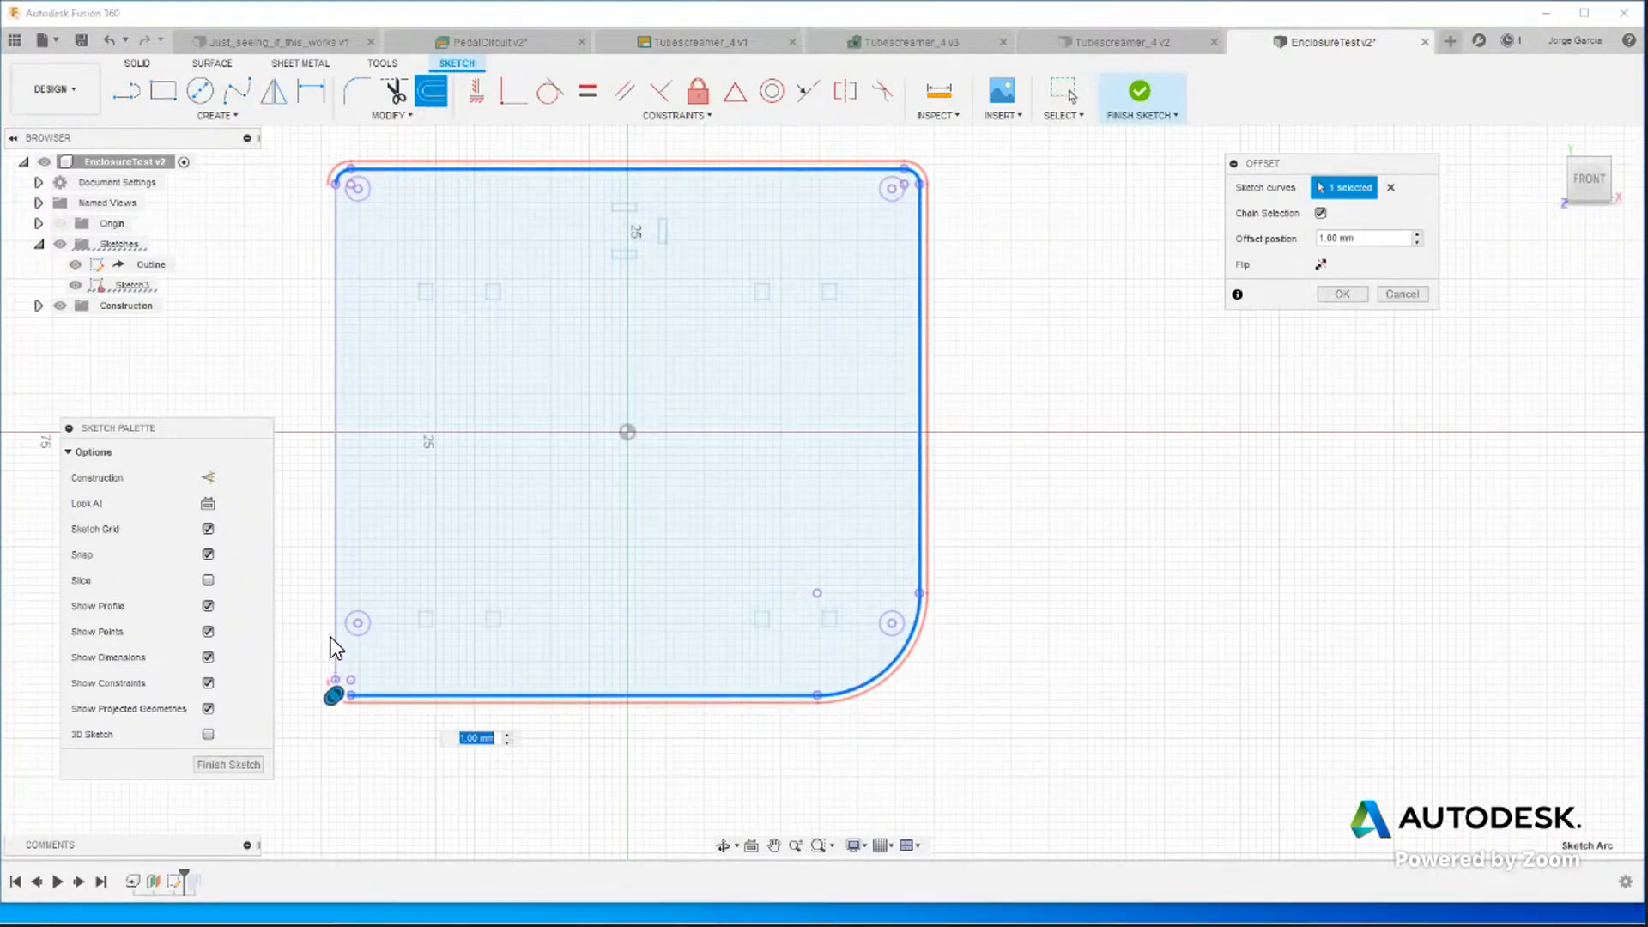
click(336, 637)
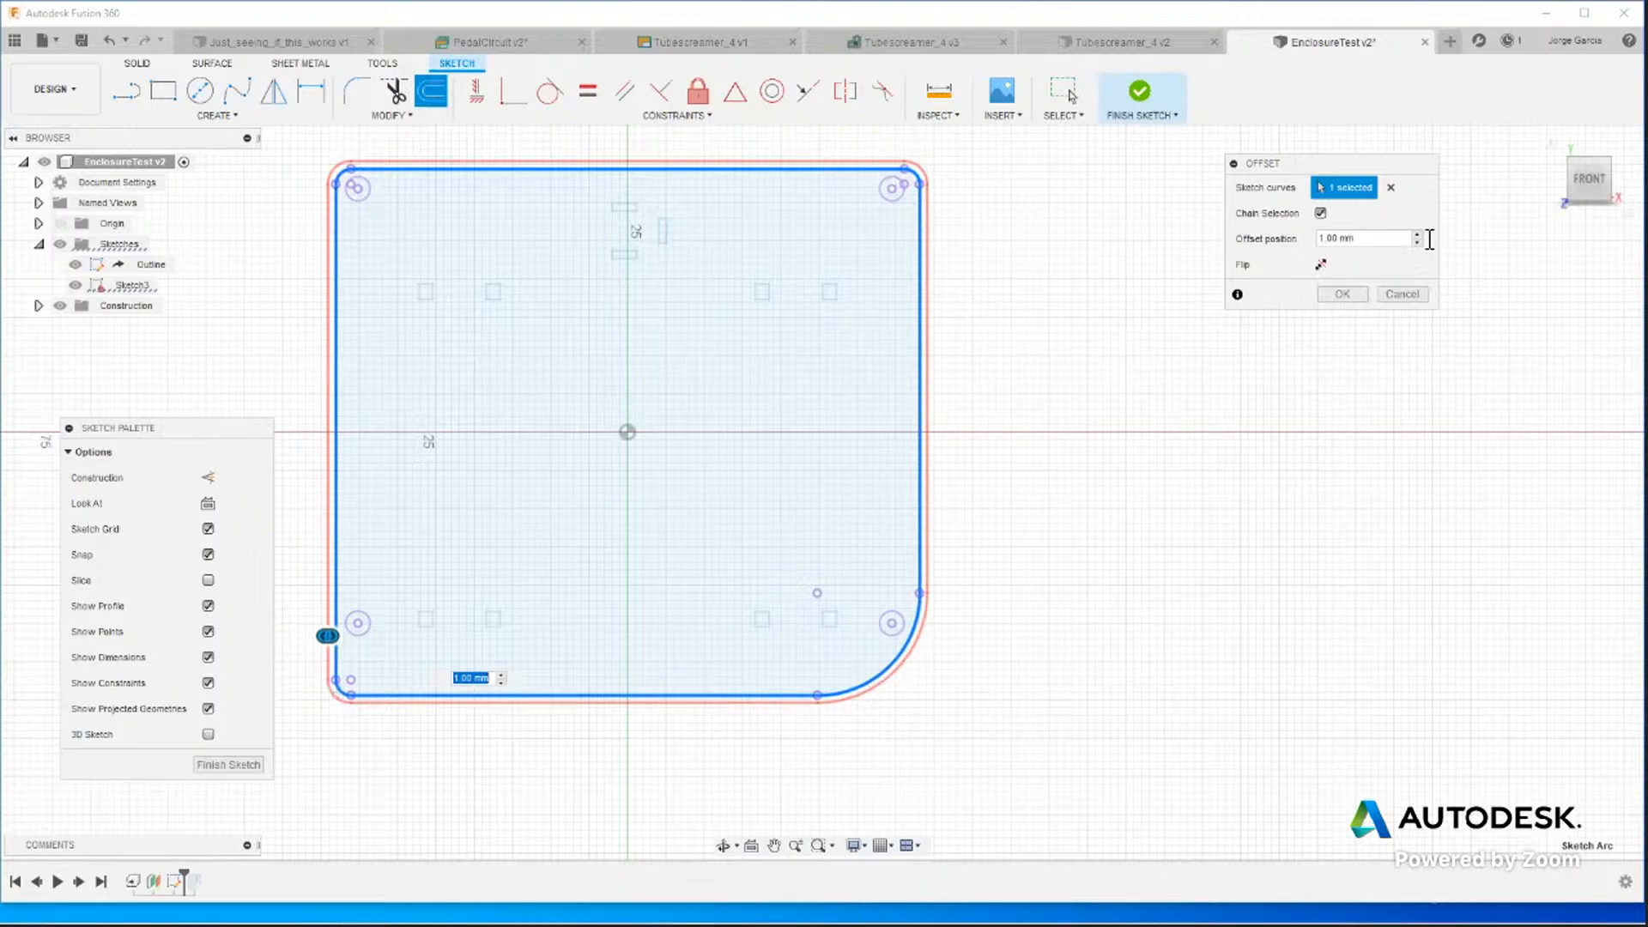
drag(1378, 241, 1258, 237)
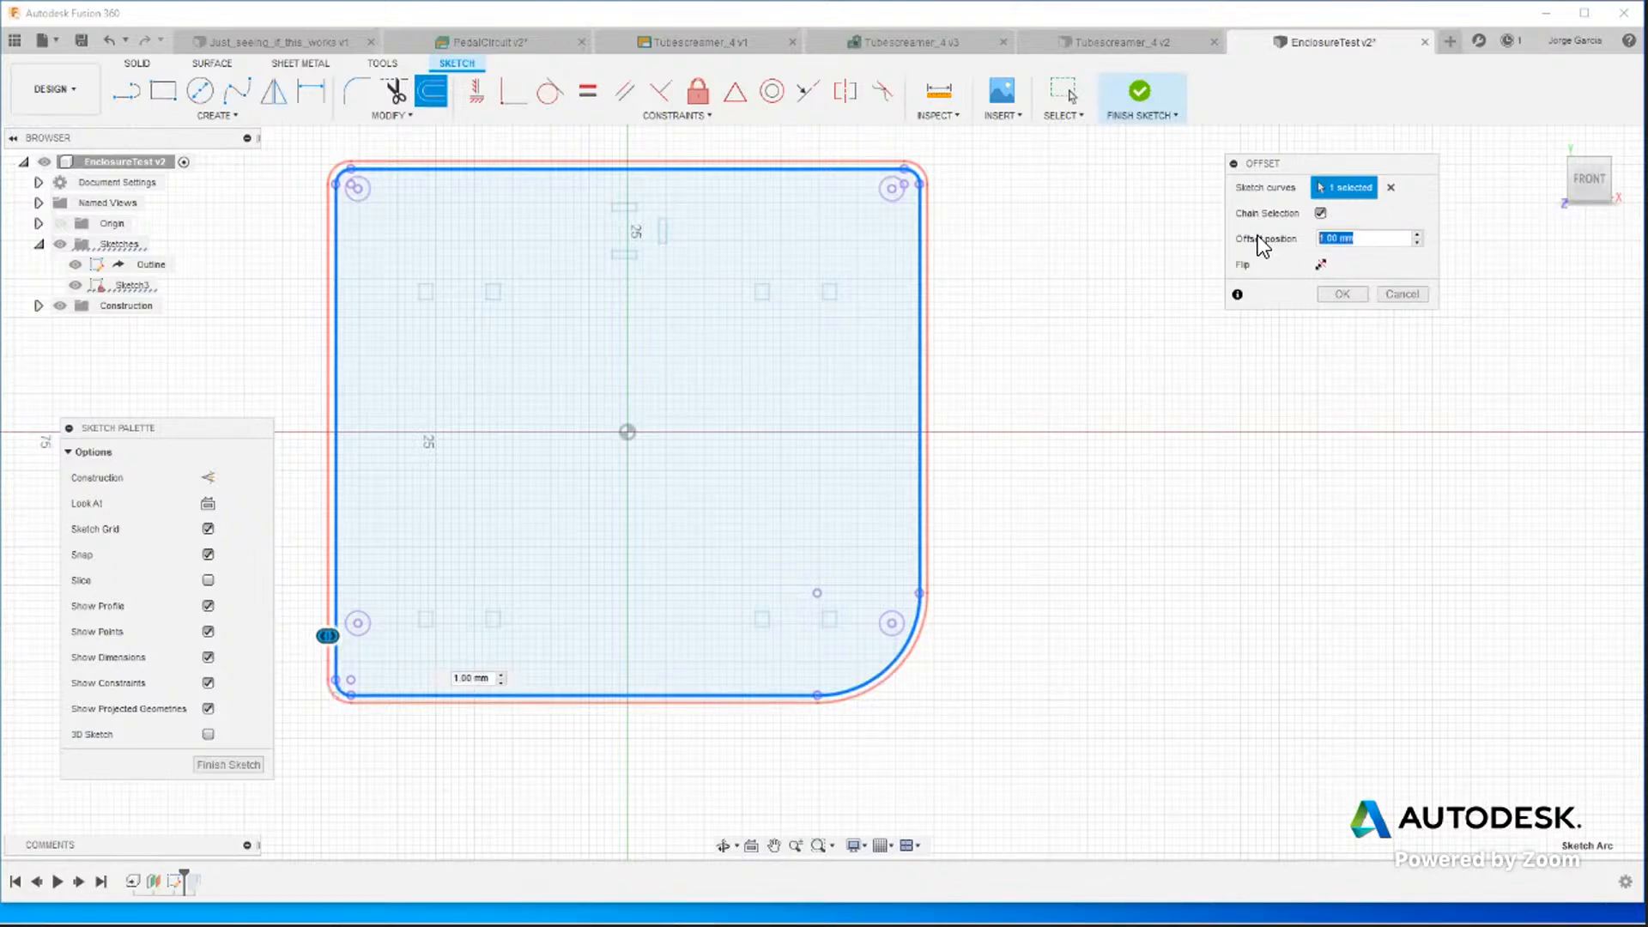
text(2)
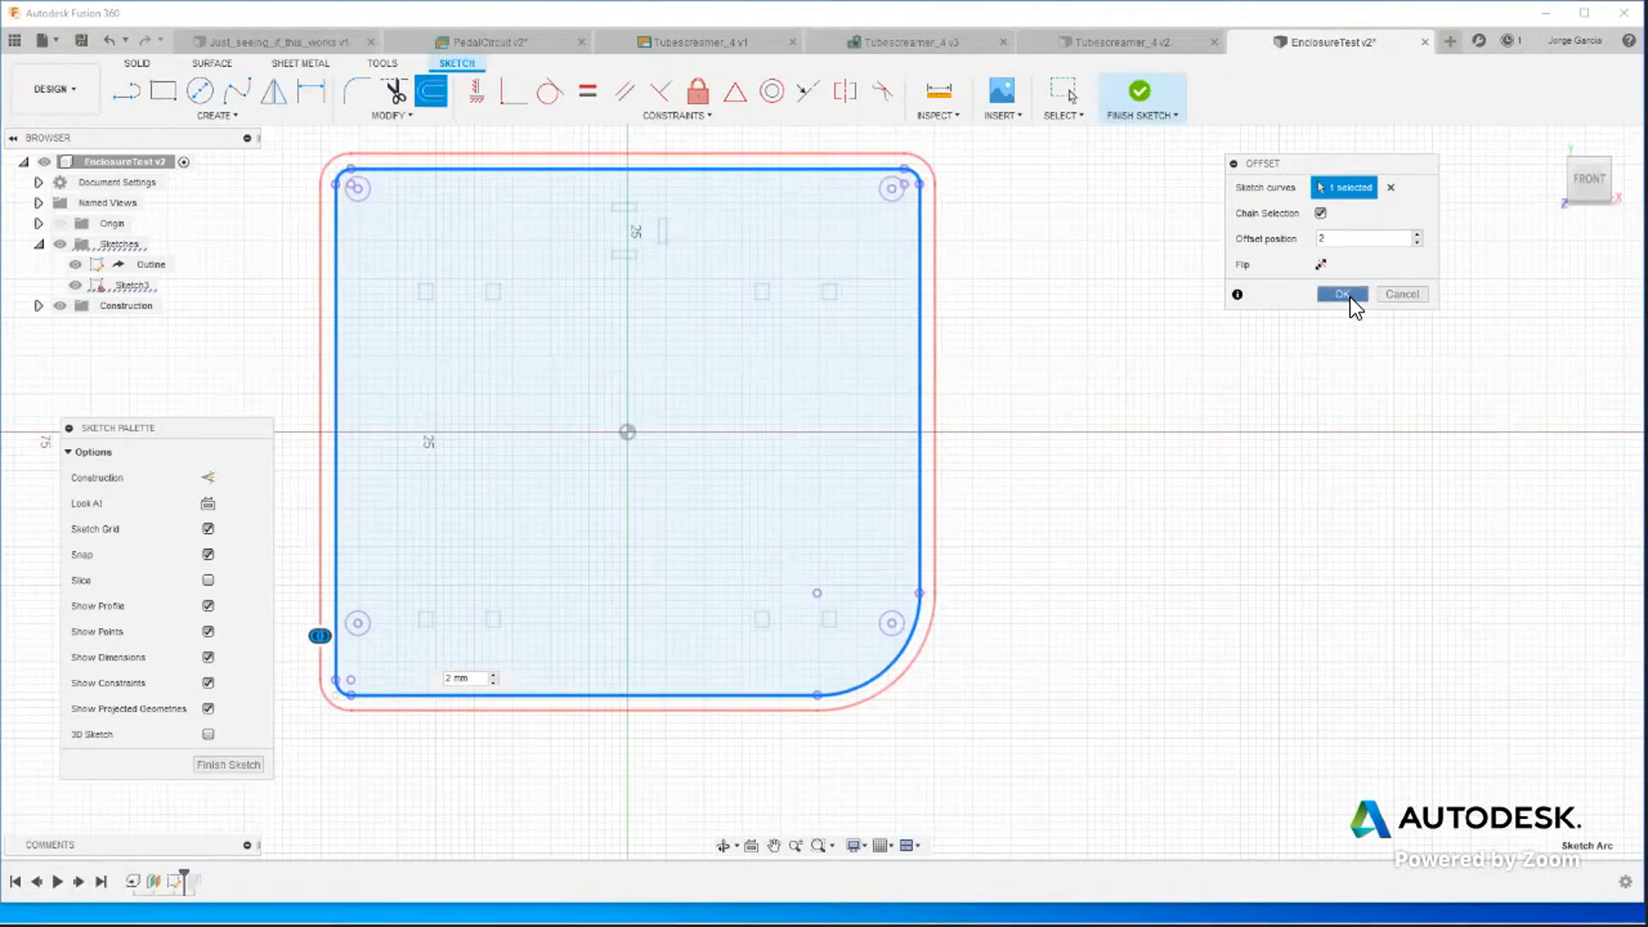
click(1351, 297)
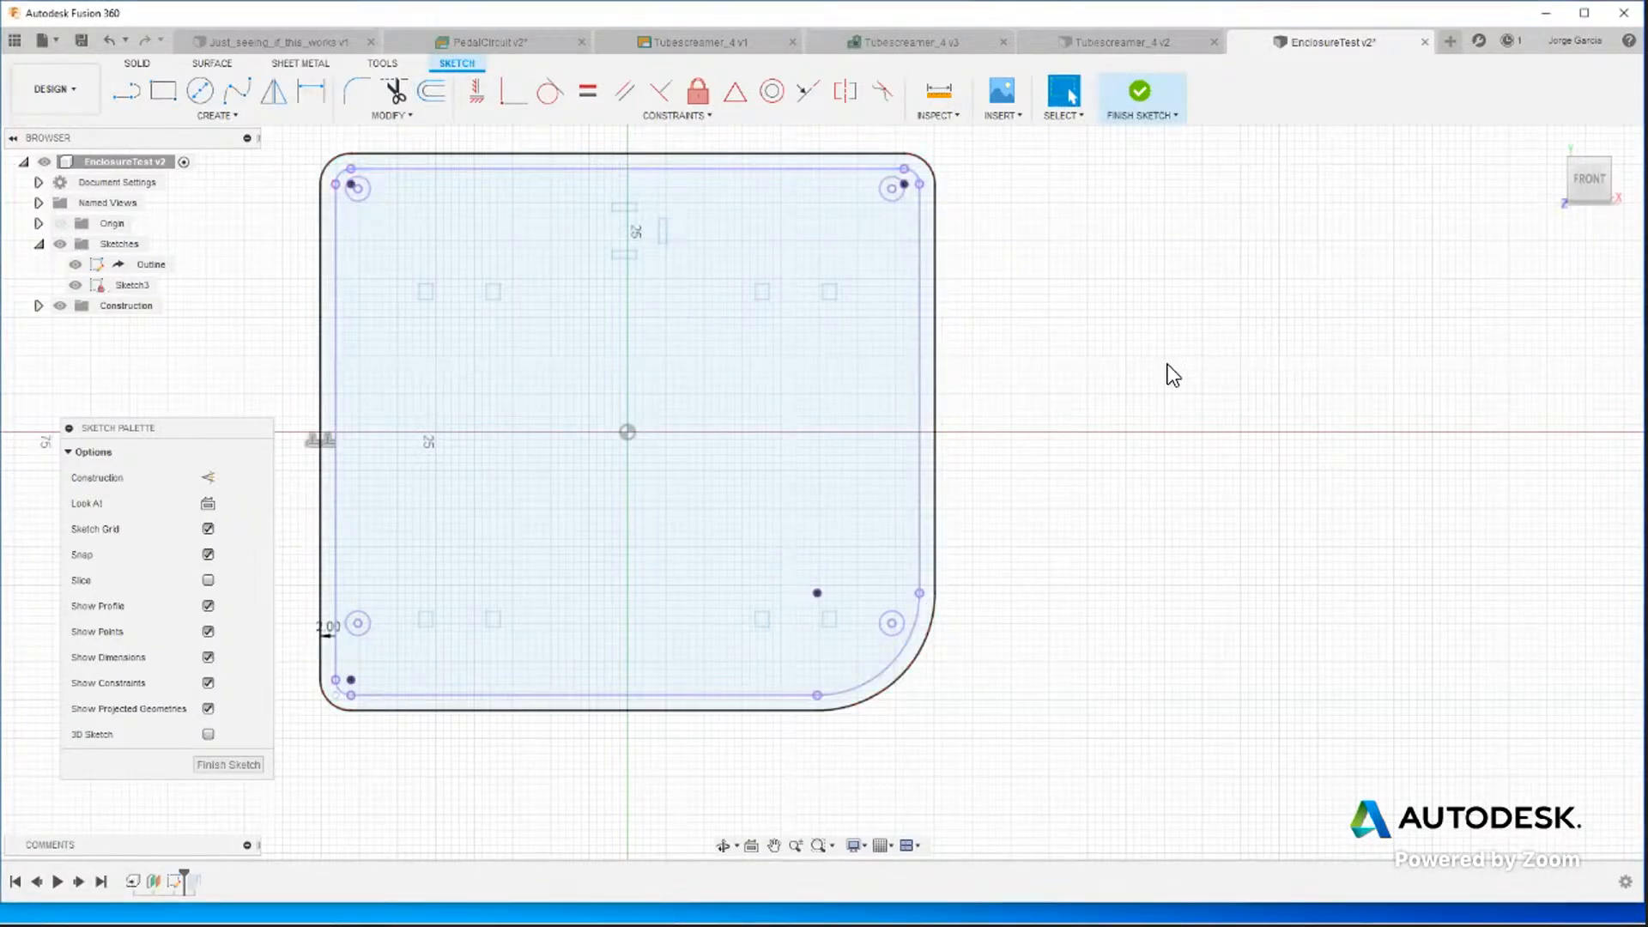
click(228, 764)
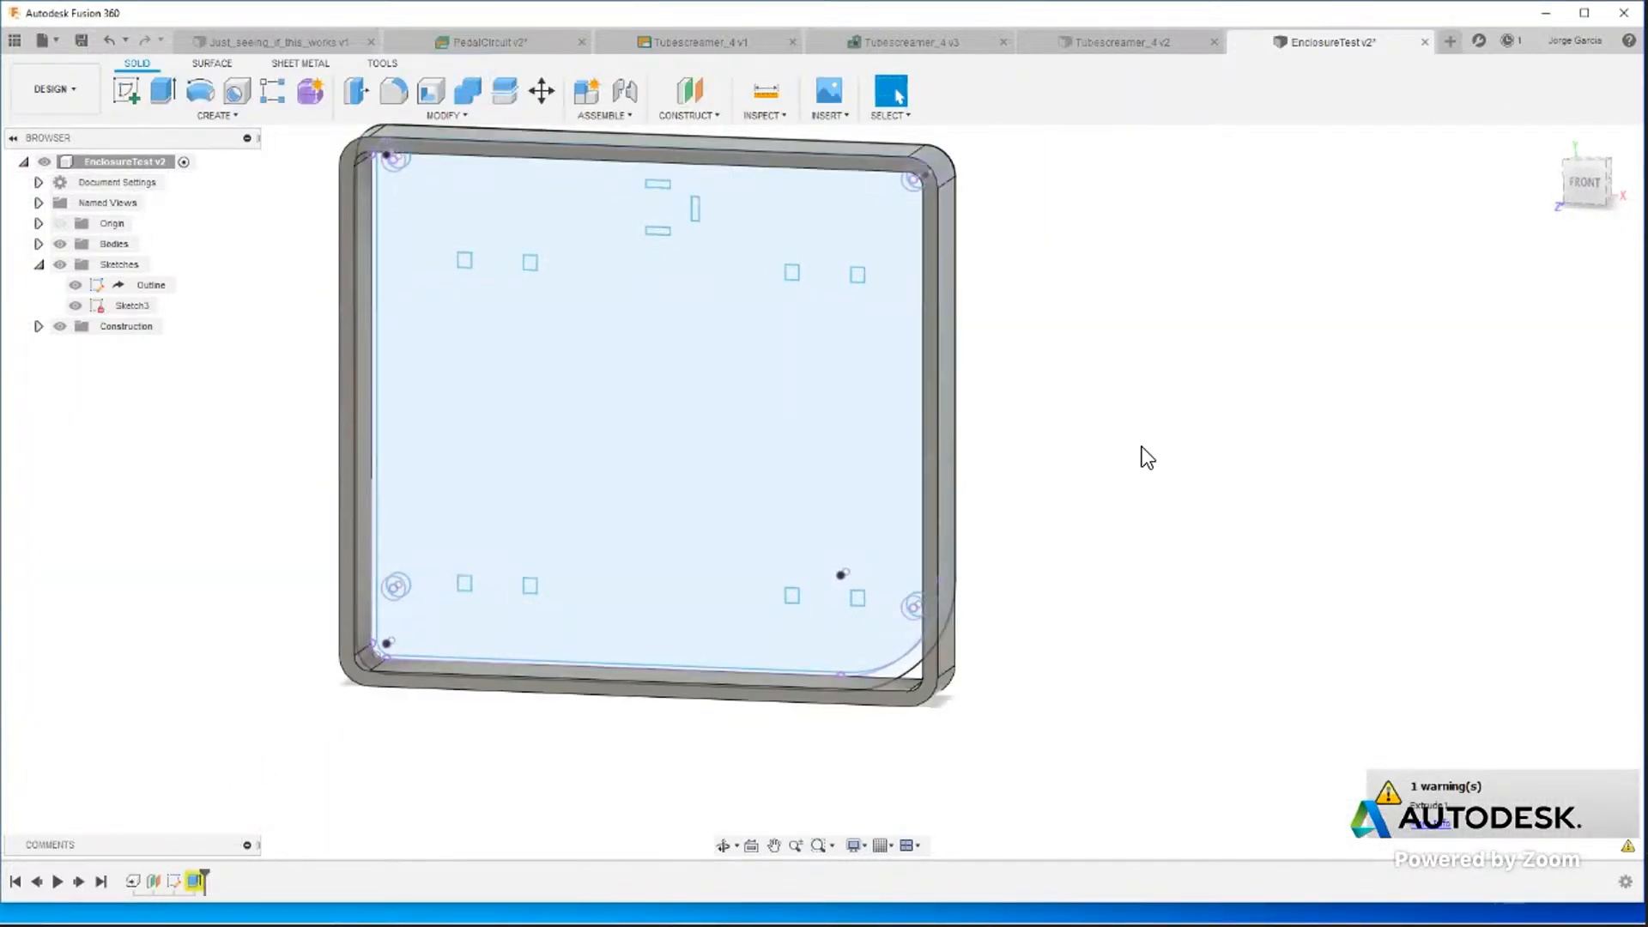
Review the Extrude1 warning about its lost profile reference and delete the Extrude1 feature from the design history.
click(1427, 824)
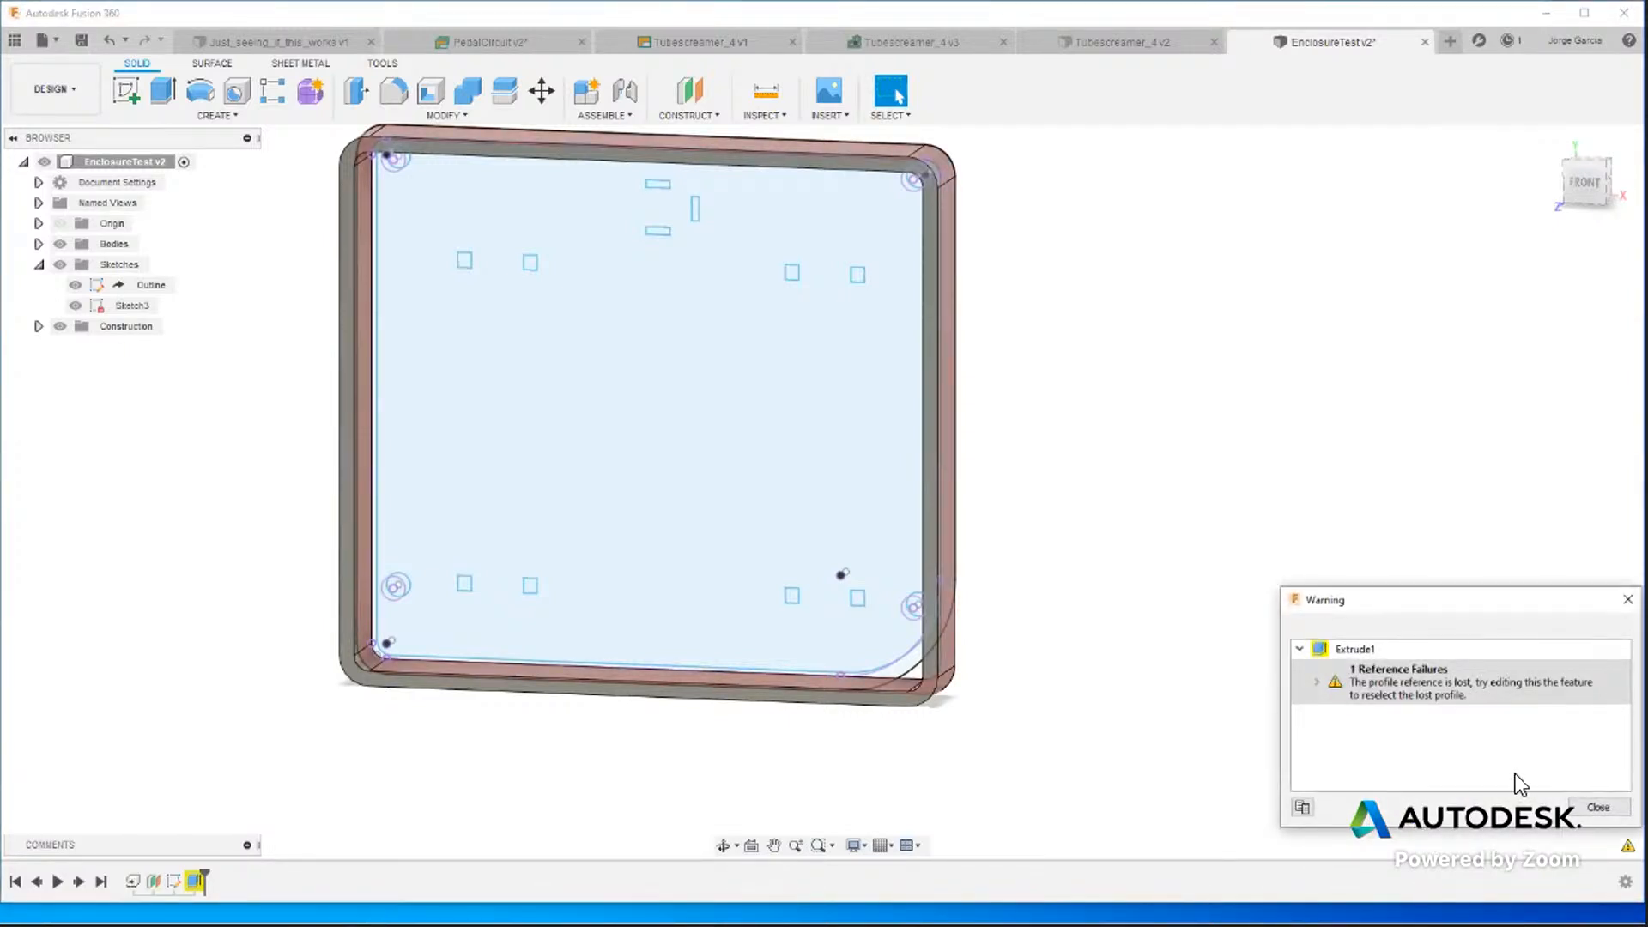
click(1560, 807)
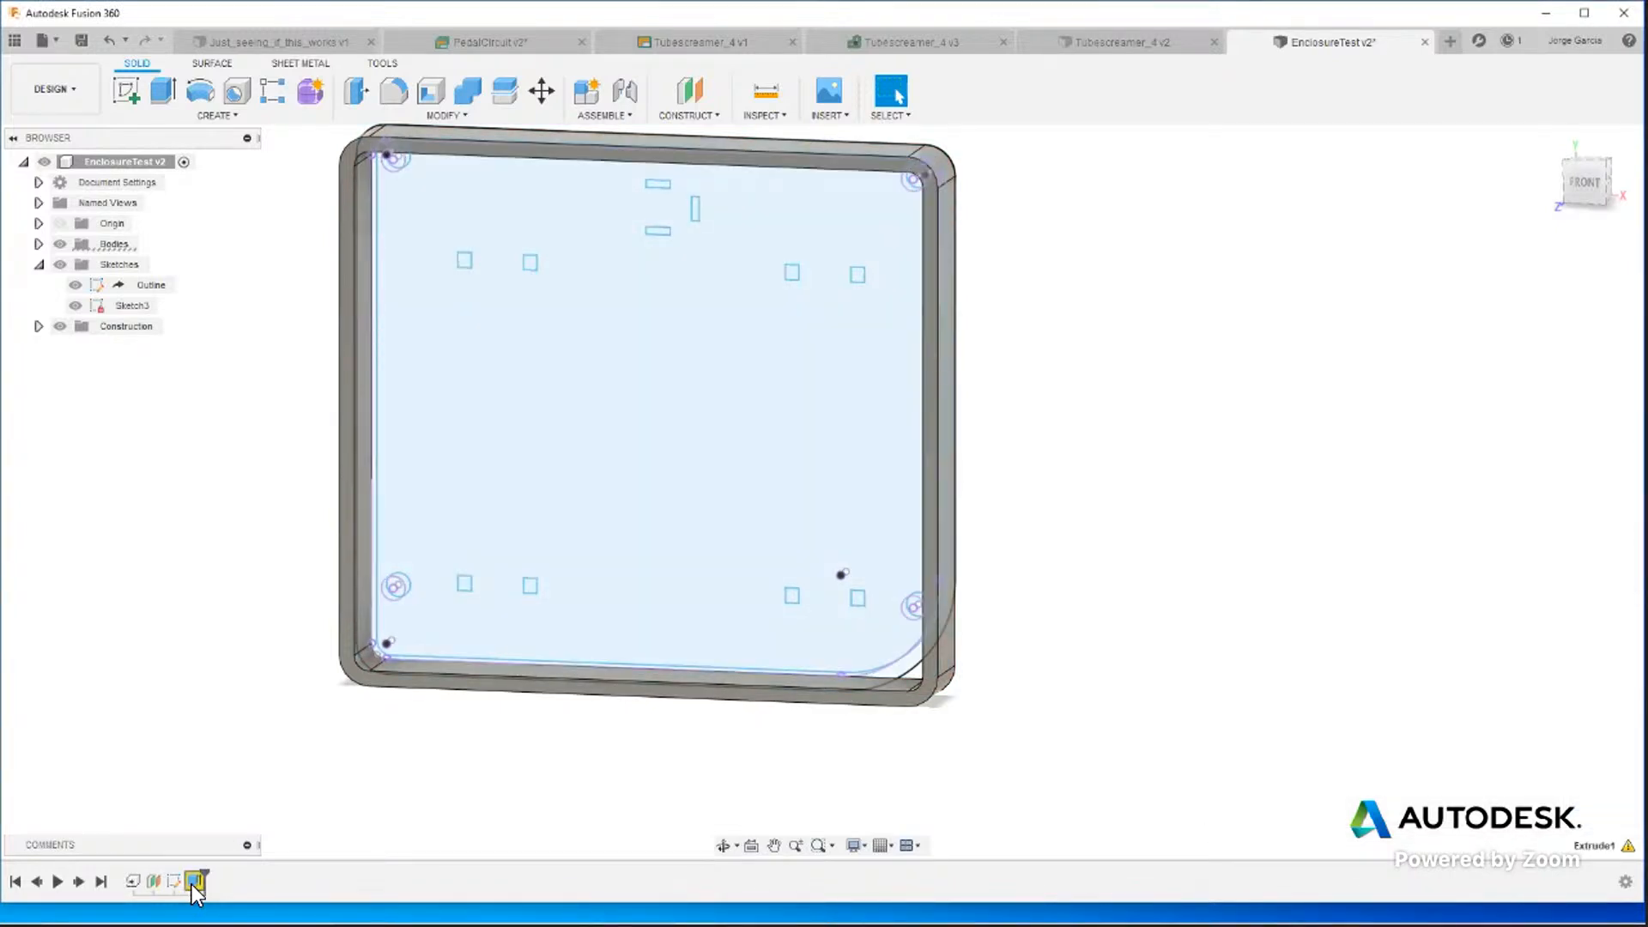
right_click(197, 884)
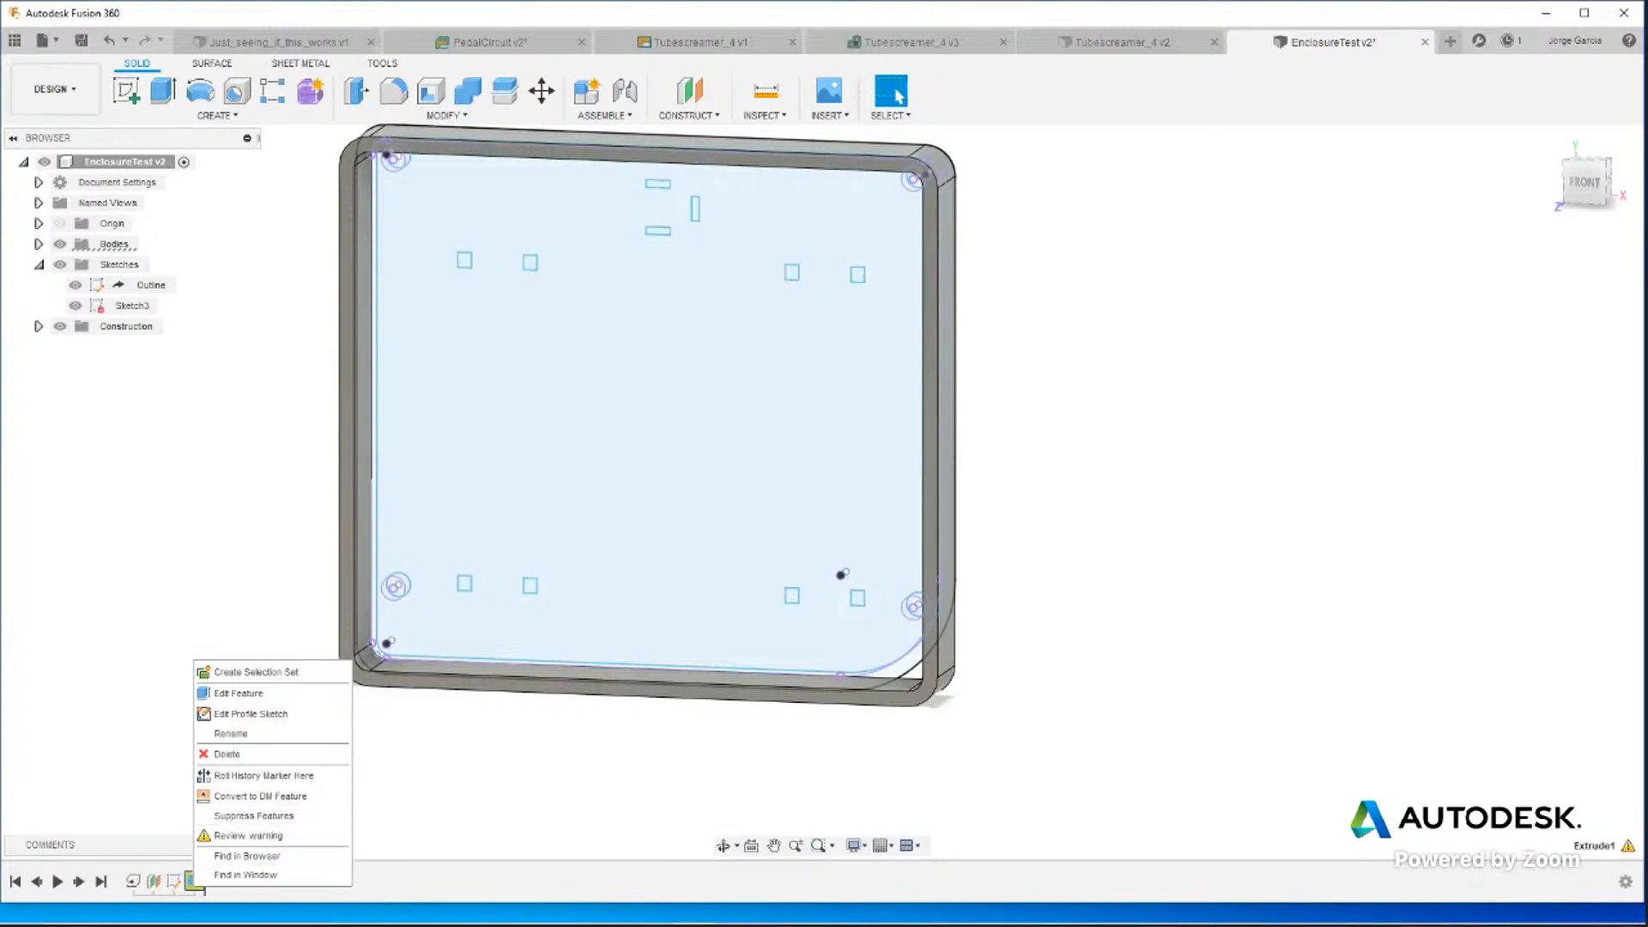
click(200, 885)
right_click(198, 884)
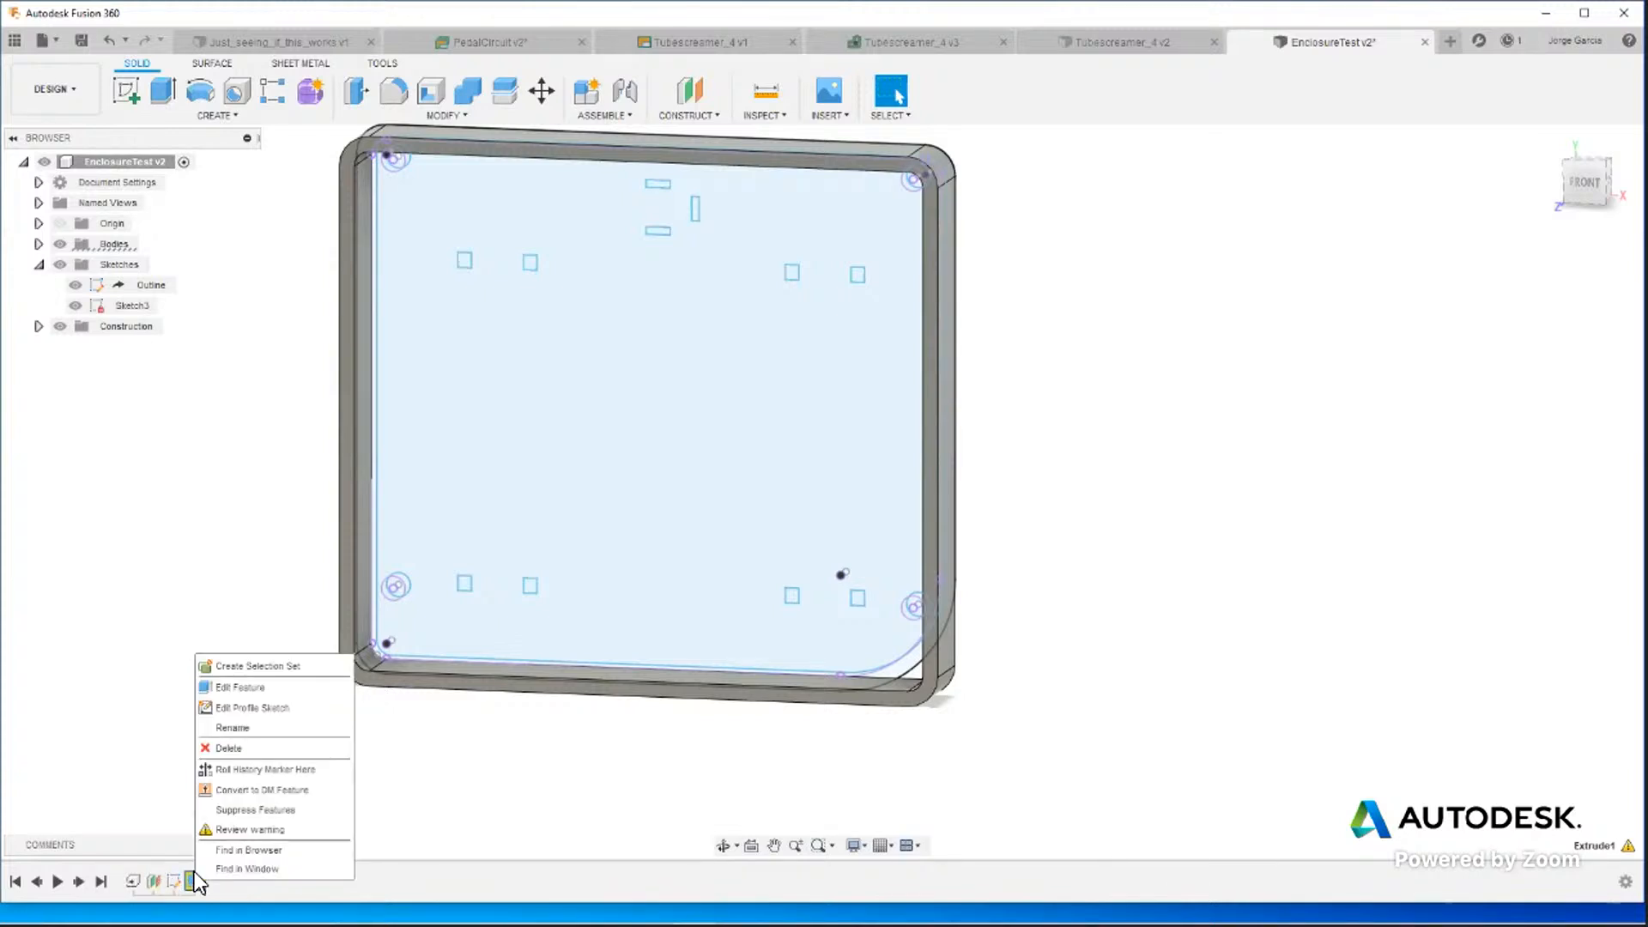
click(228, 753)
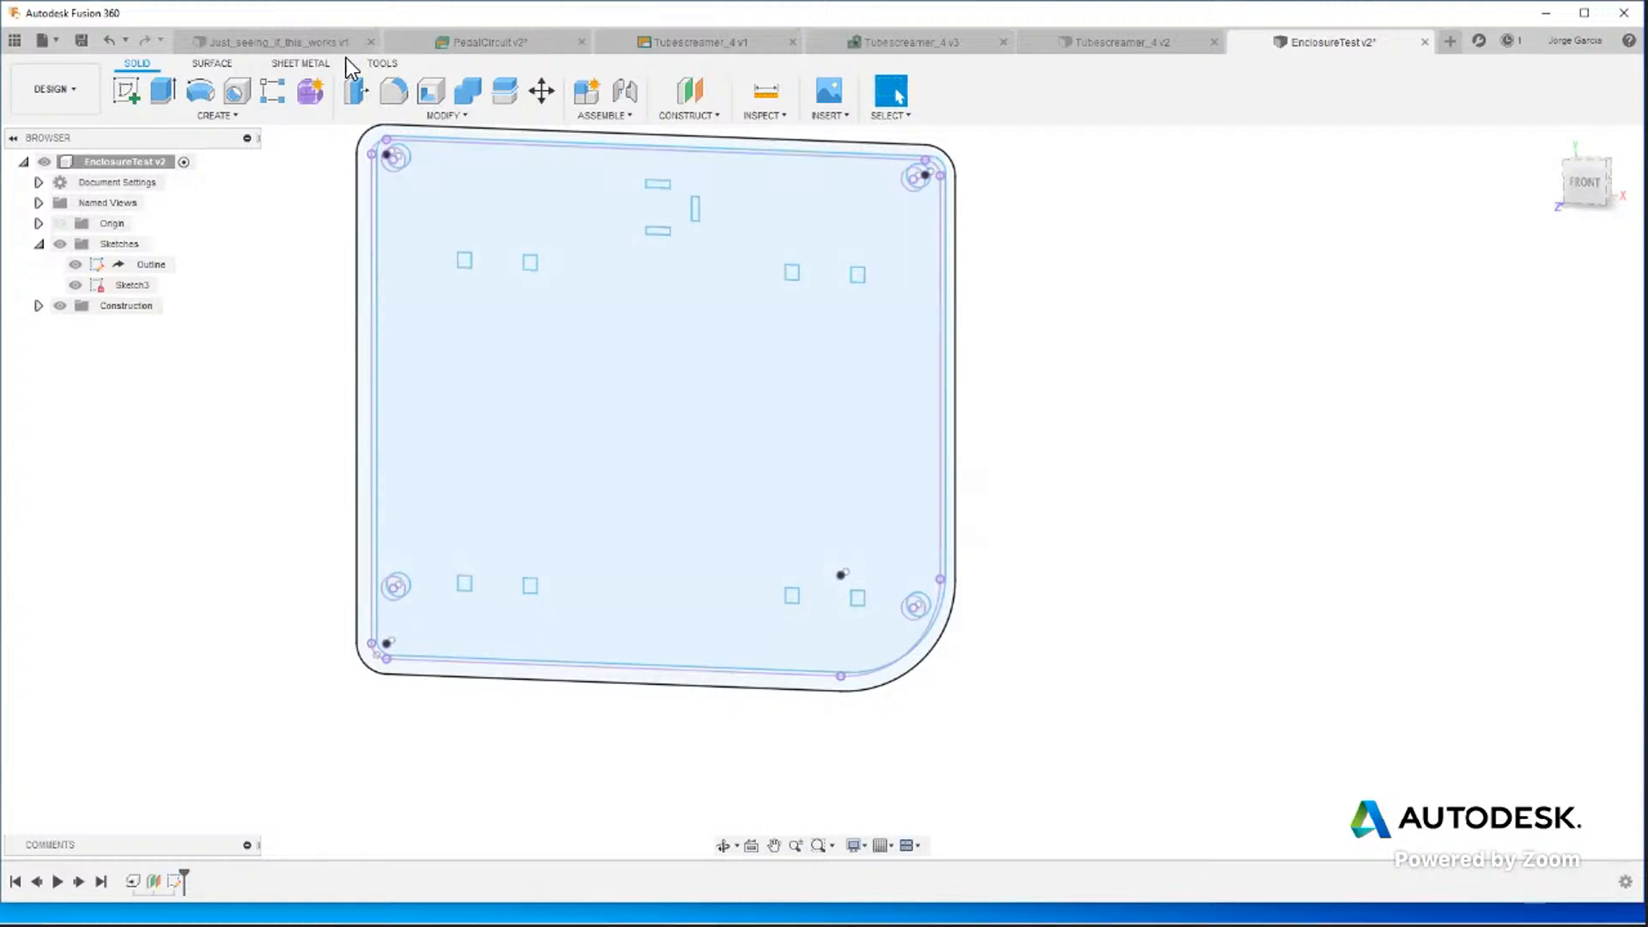
Extrude the ring profile between the board outline and its outer offset 10 mm to one side as a new body.
click(163, 91)
click(362, 158)
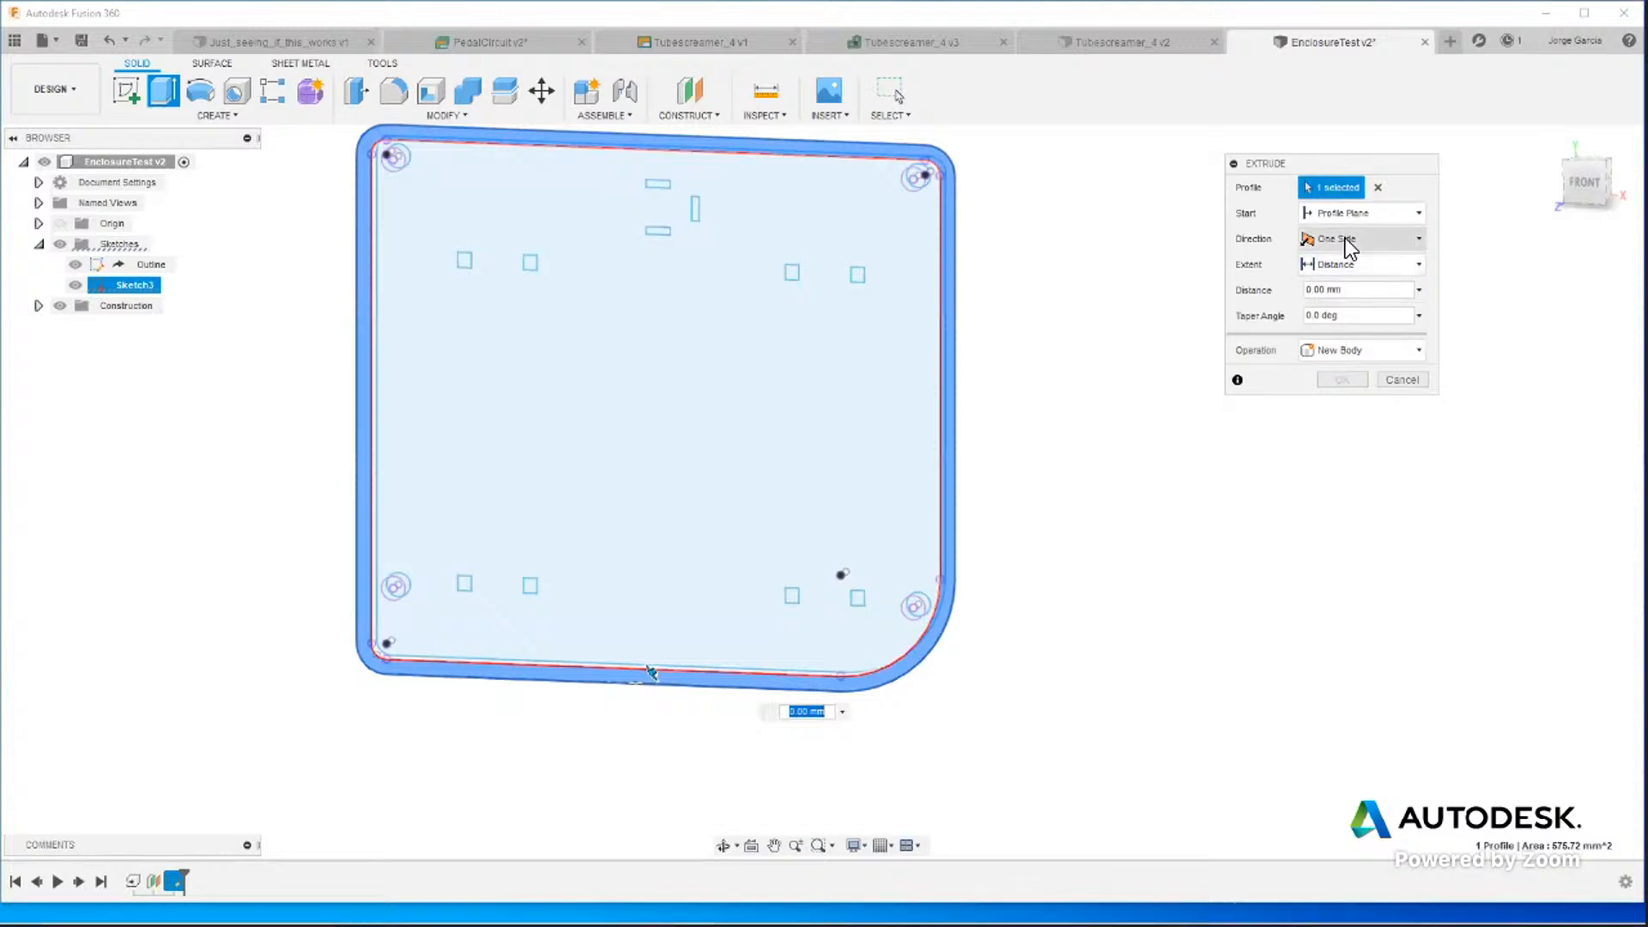
click(1349, 291)
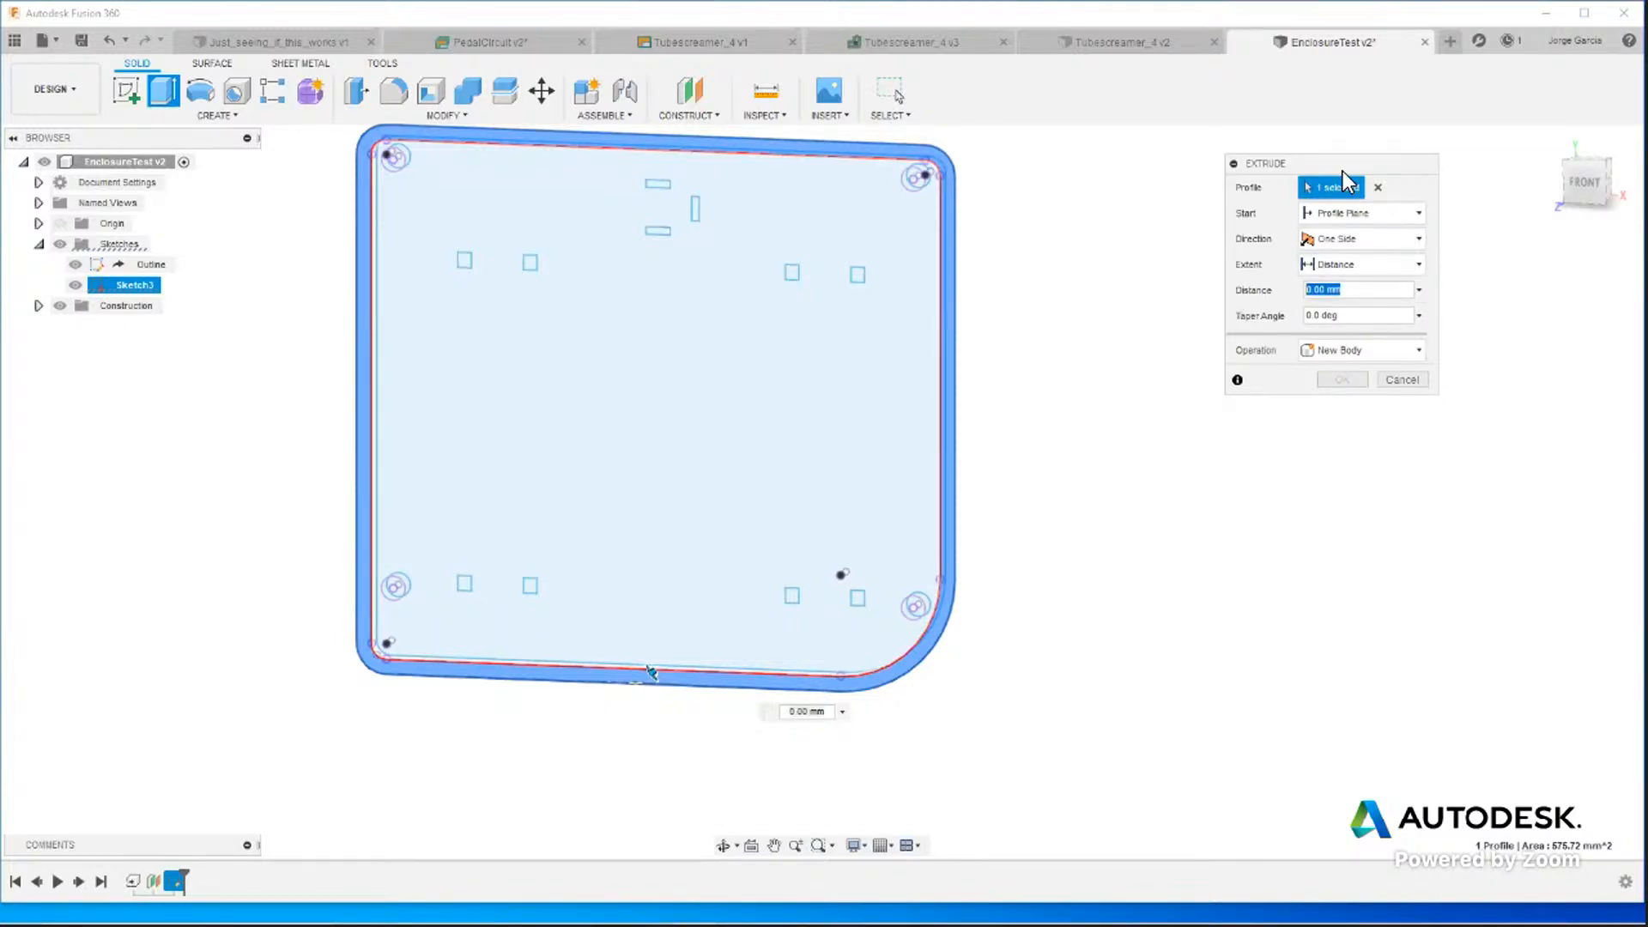
text(10)
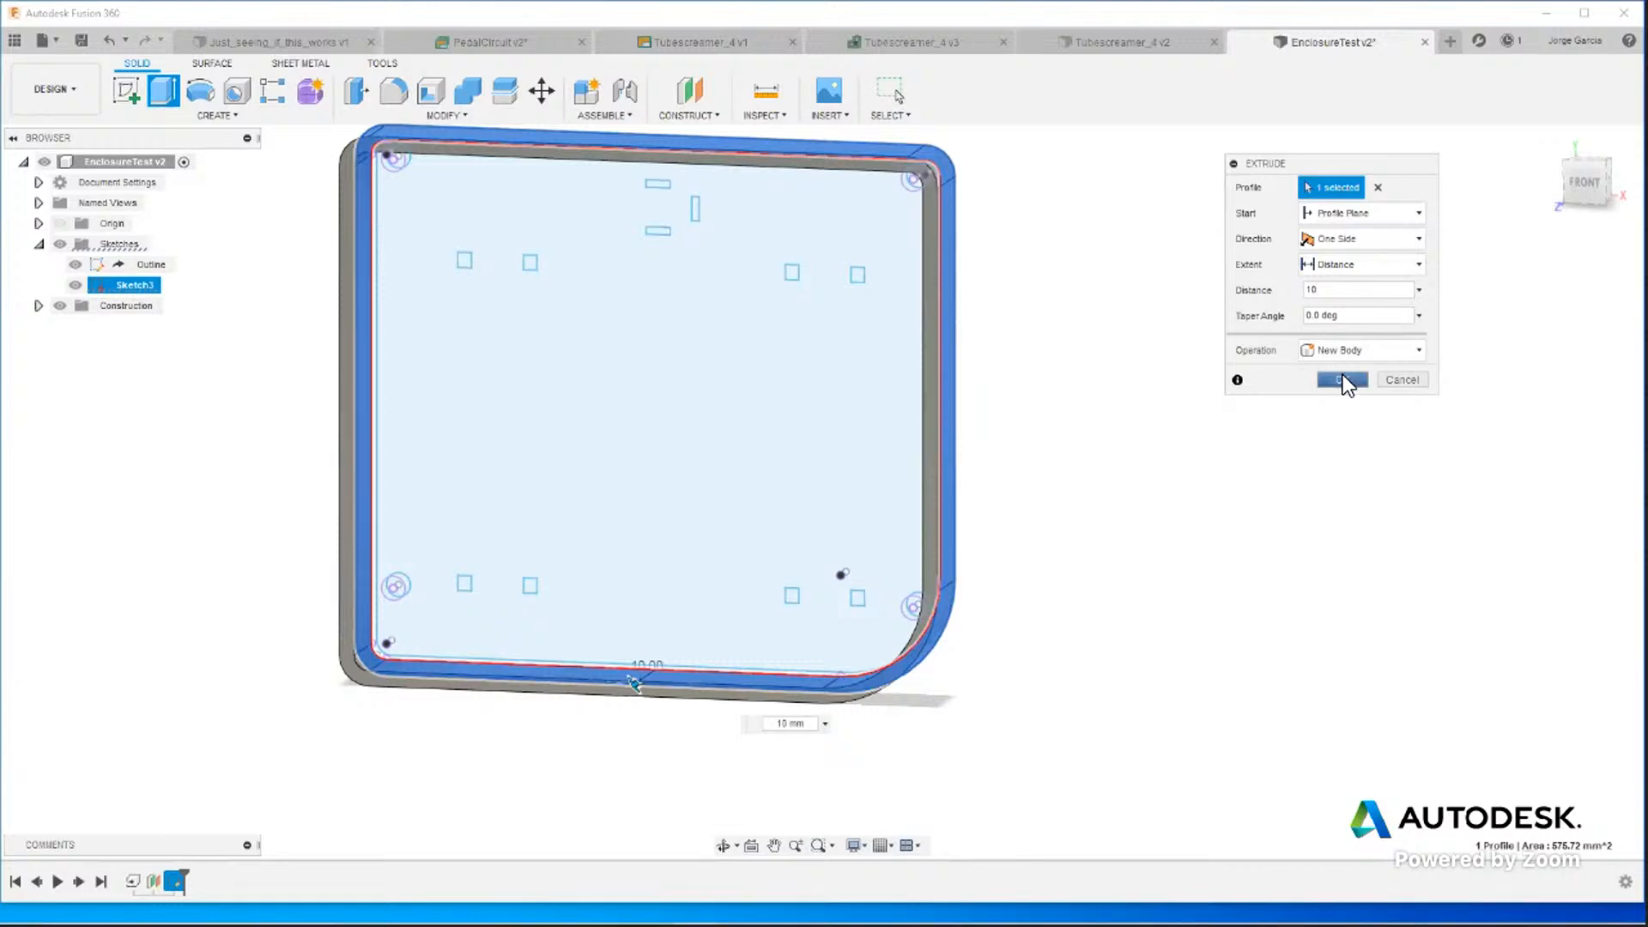
click(1343, 380)
Examine the extruded enclosure wall from different angles, and view the Tubescreamer_4 v2 3D PCB and Tubescreamer_4 v3 board for comparison.
scroll(980, 426, up, 2)
scroll(980, 426, down, 4)
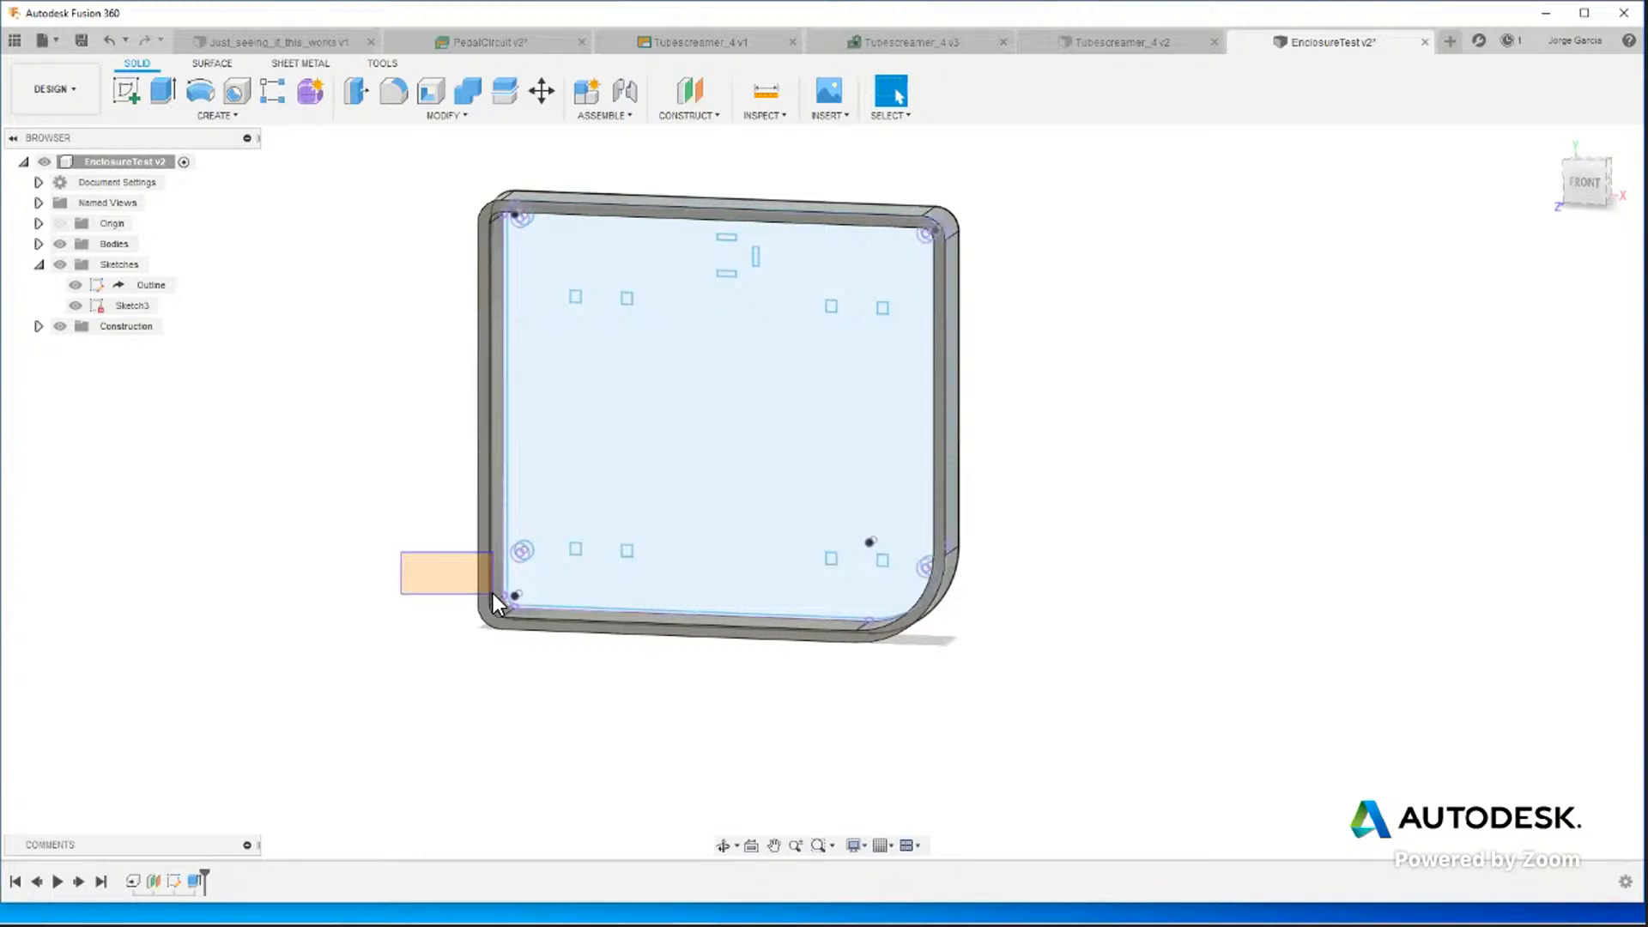
click(1584, 182)
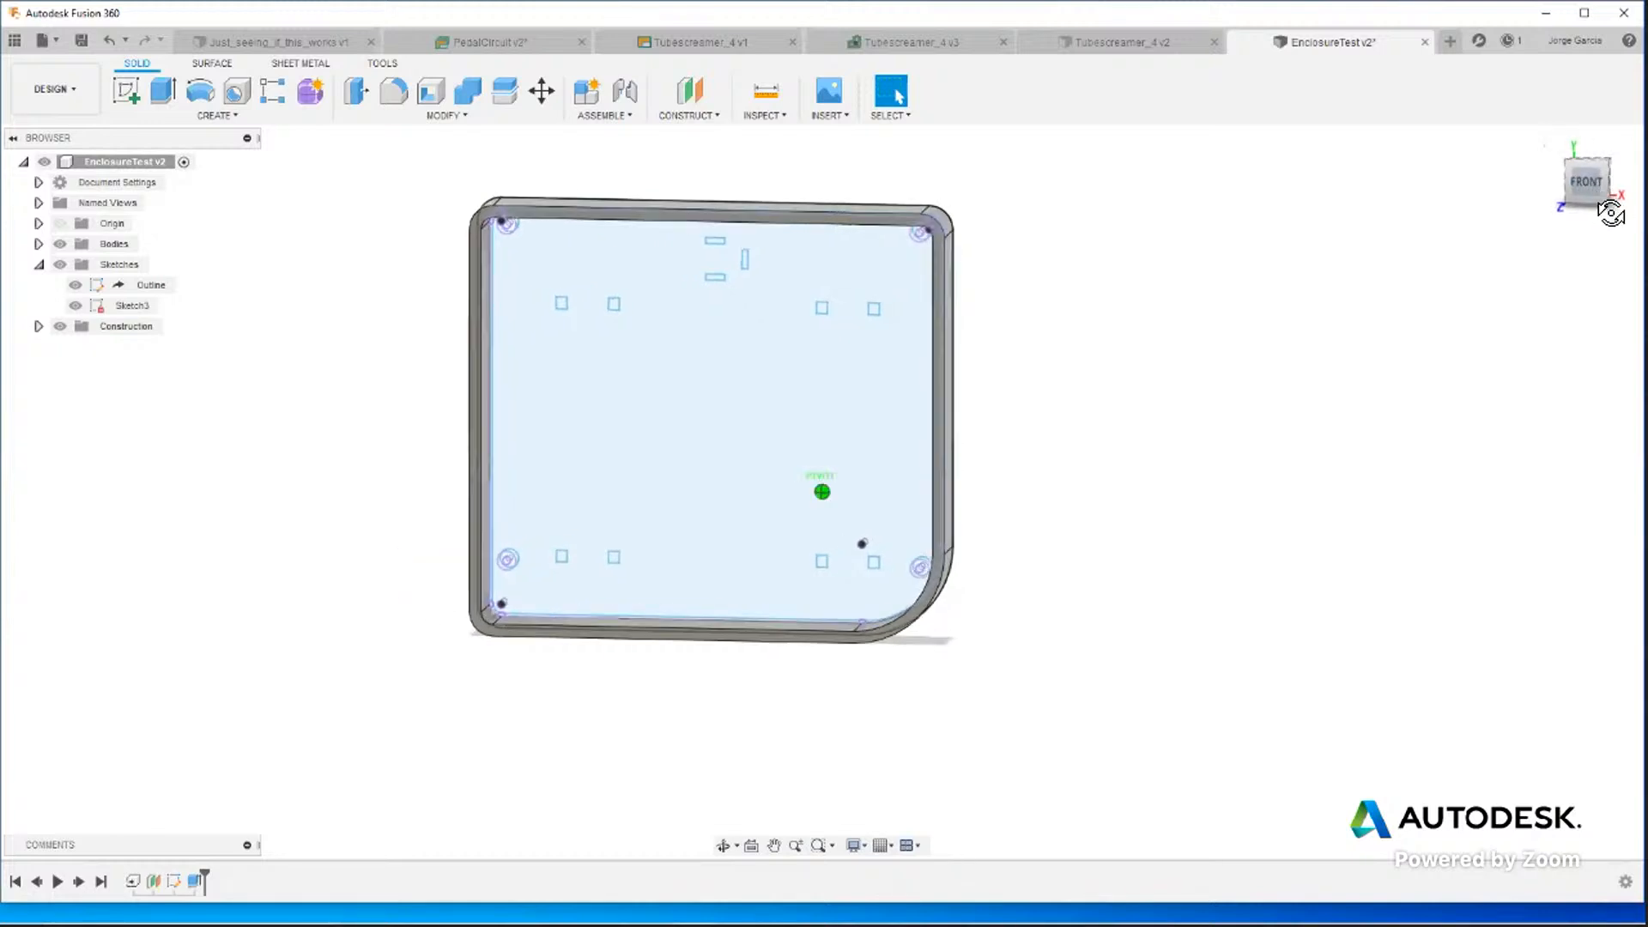
click(1623, 153)
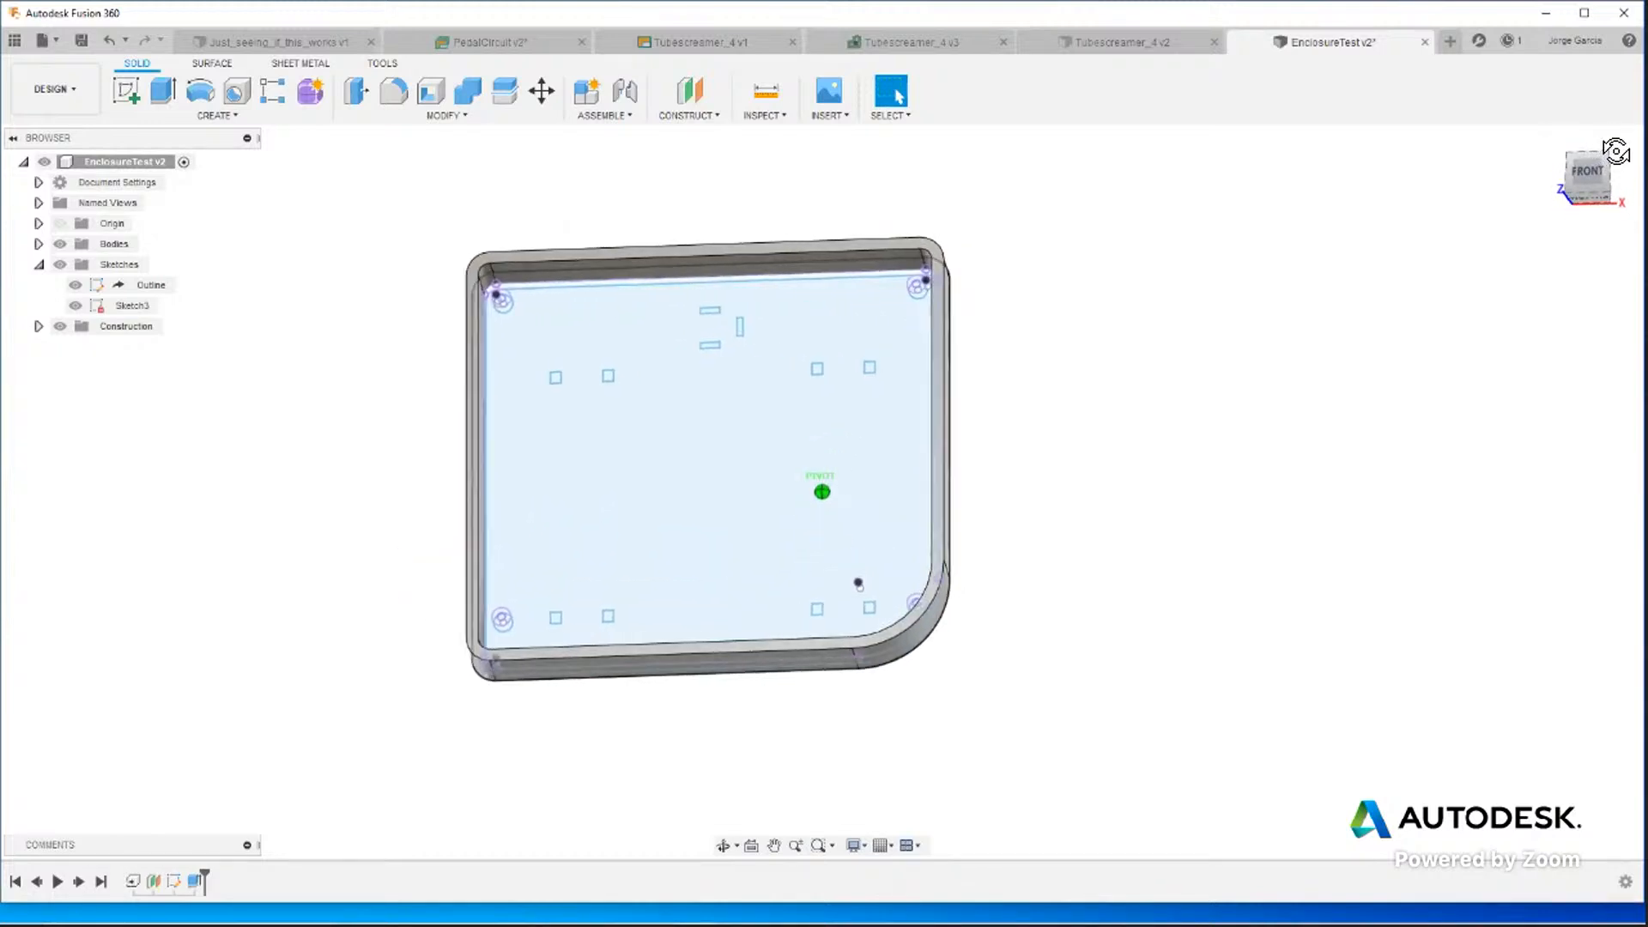
click(1145, 41)
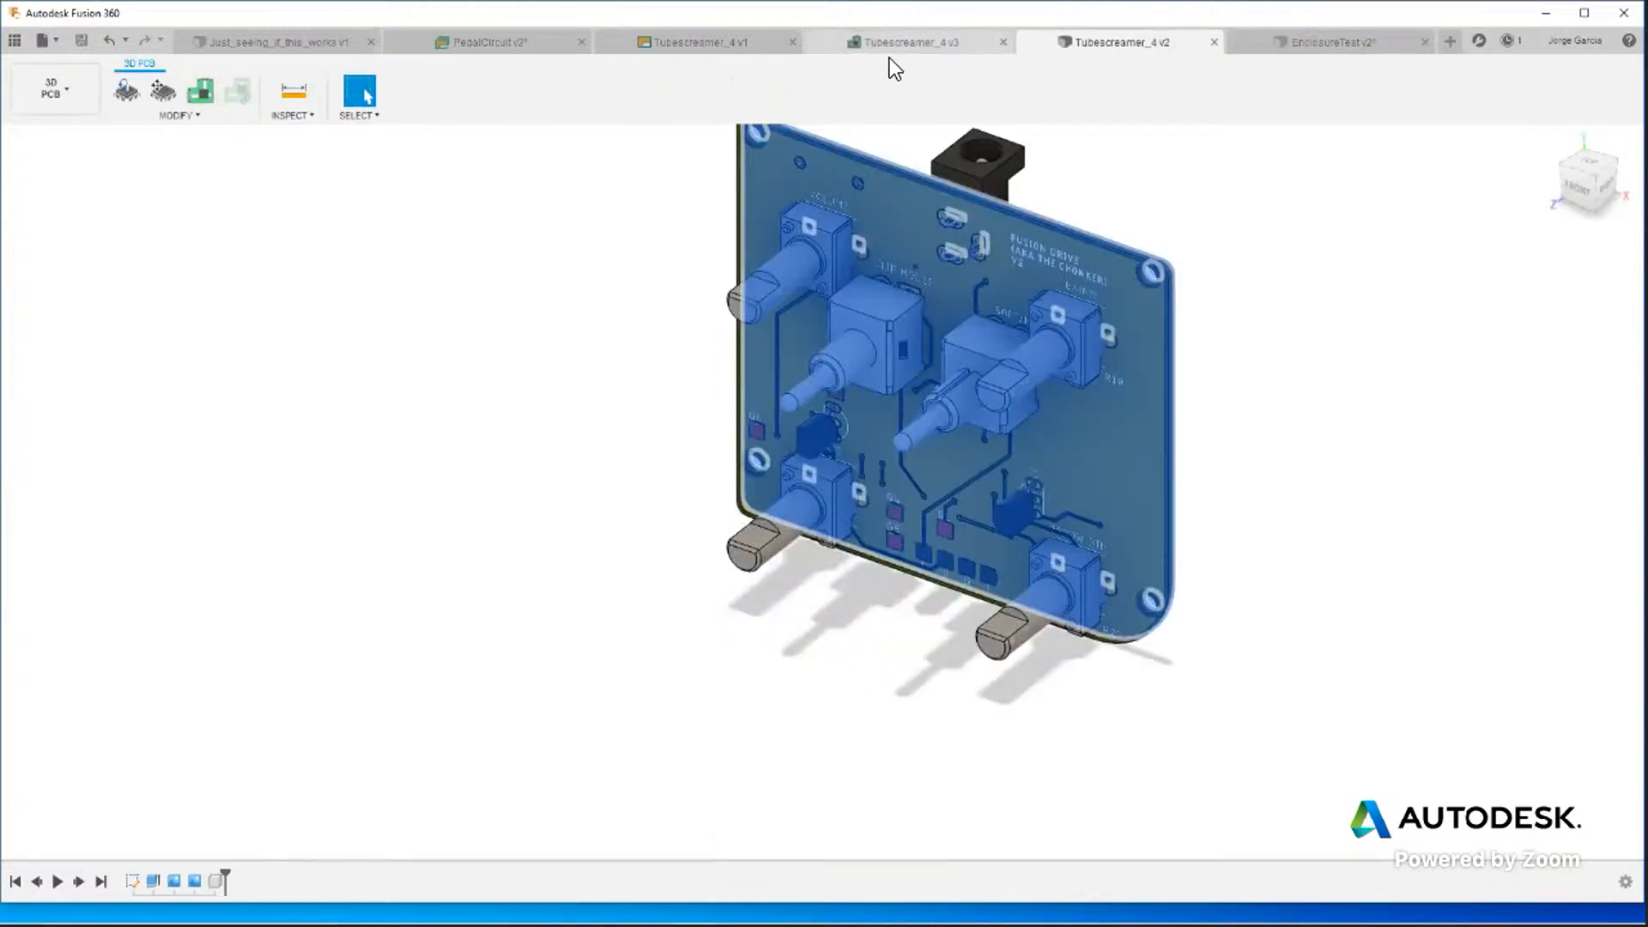
click(892, 43)
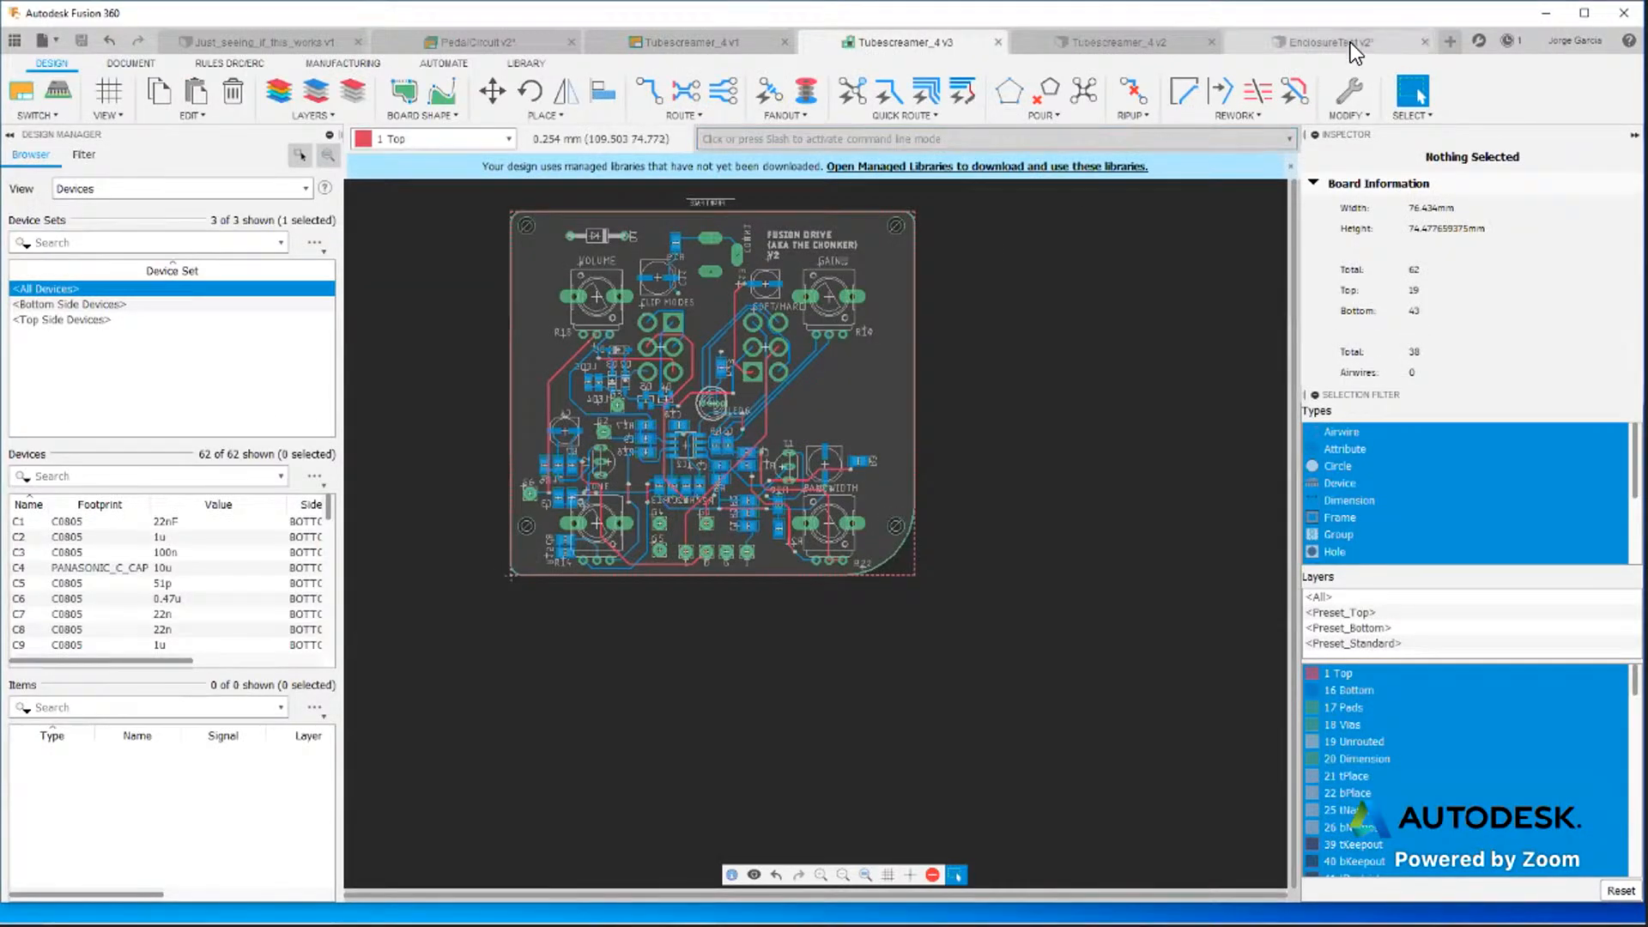
click(1351, 42)
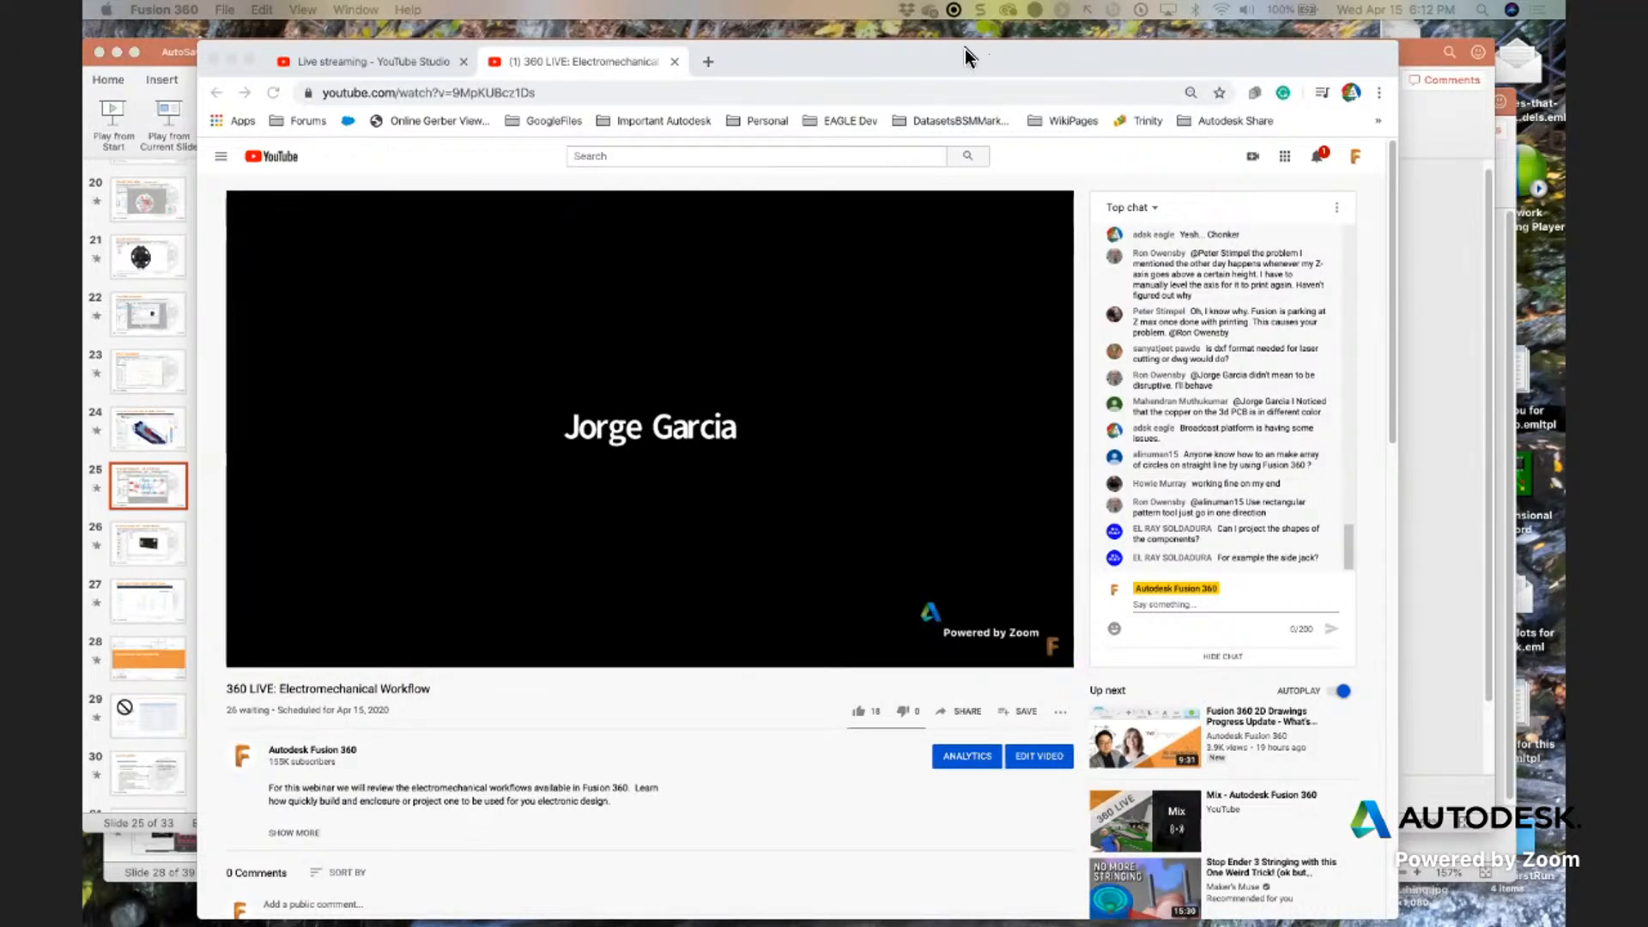
click(964, 49)
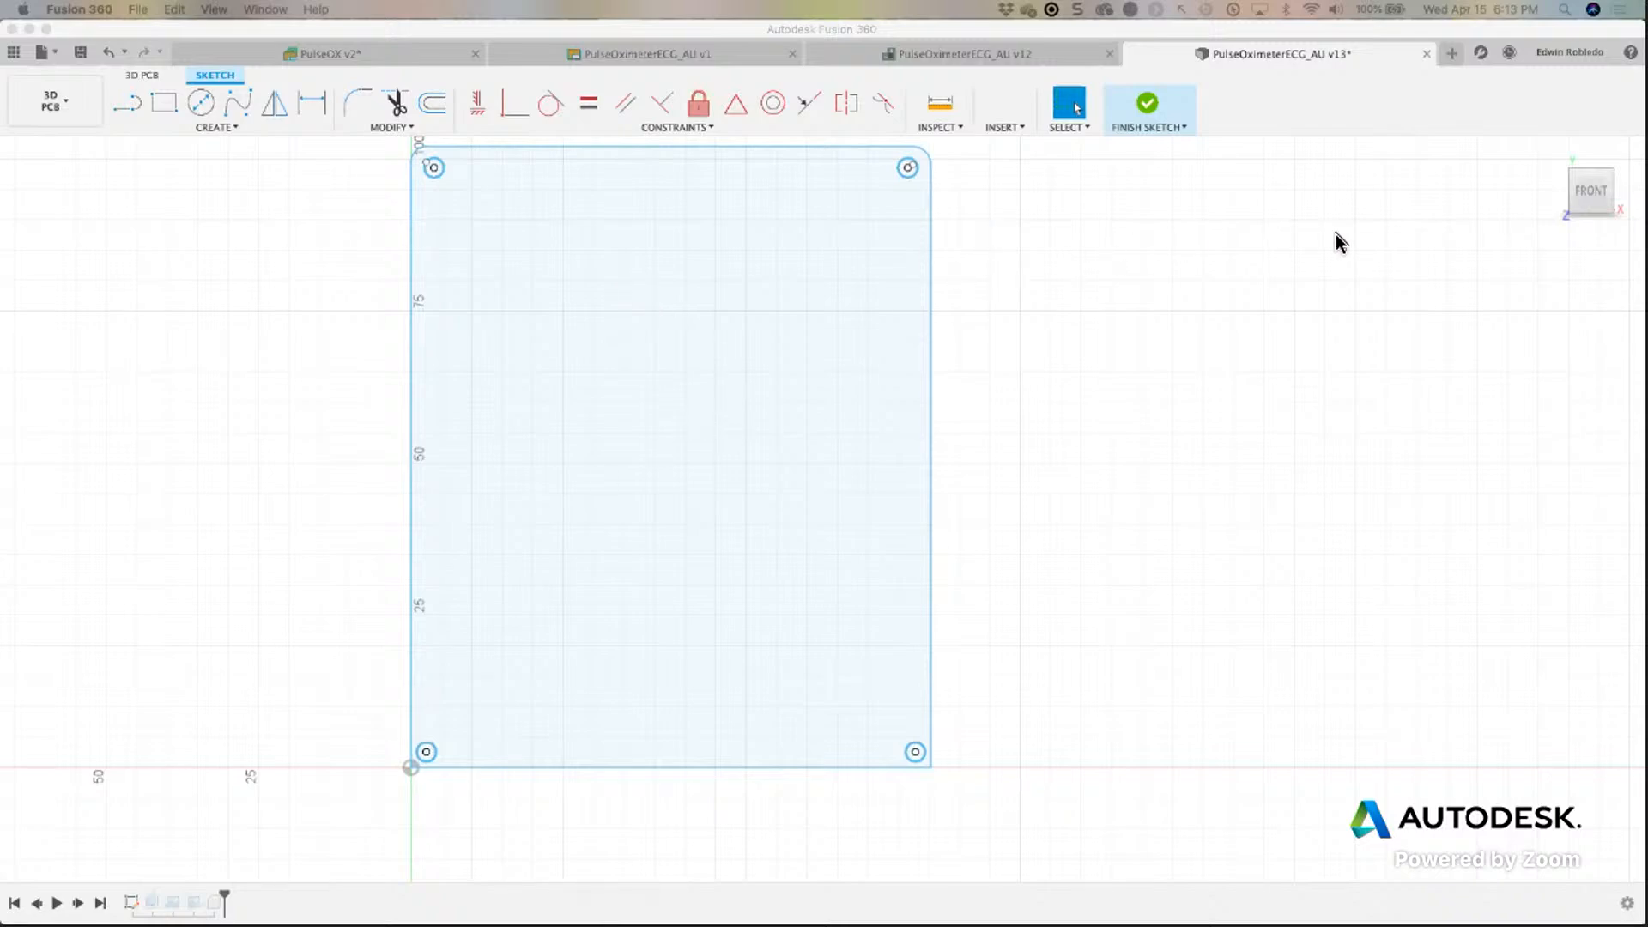
Edit the board outline sketch of PulseOximeterECG_AU v13 to round its lower corners, and examine the 3D board's lower-left corner.
click(1159, 112)
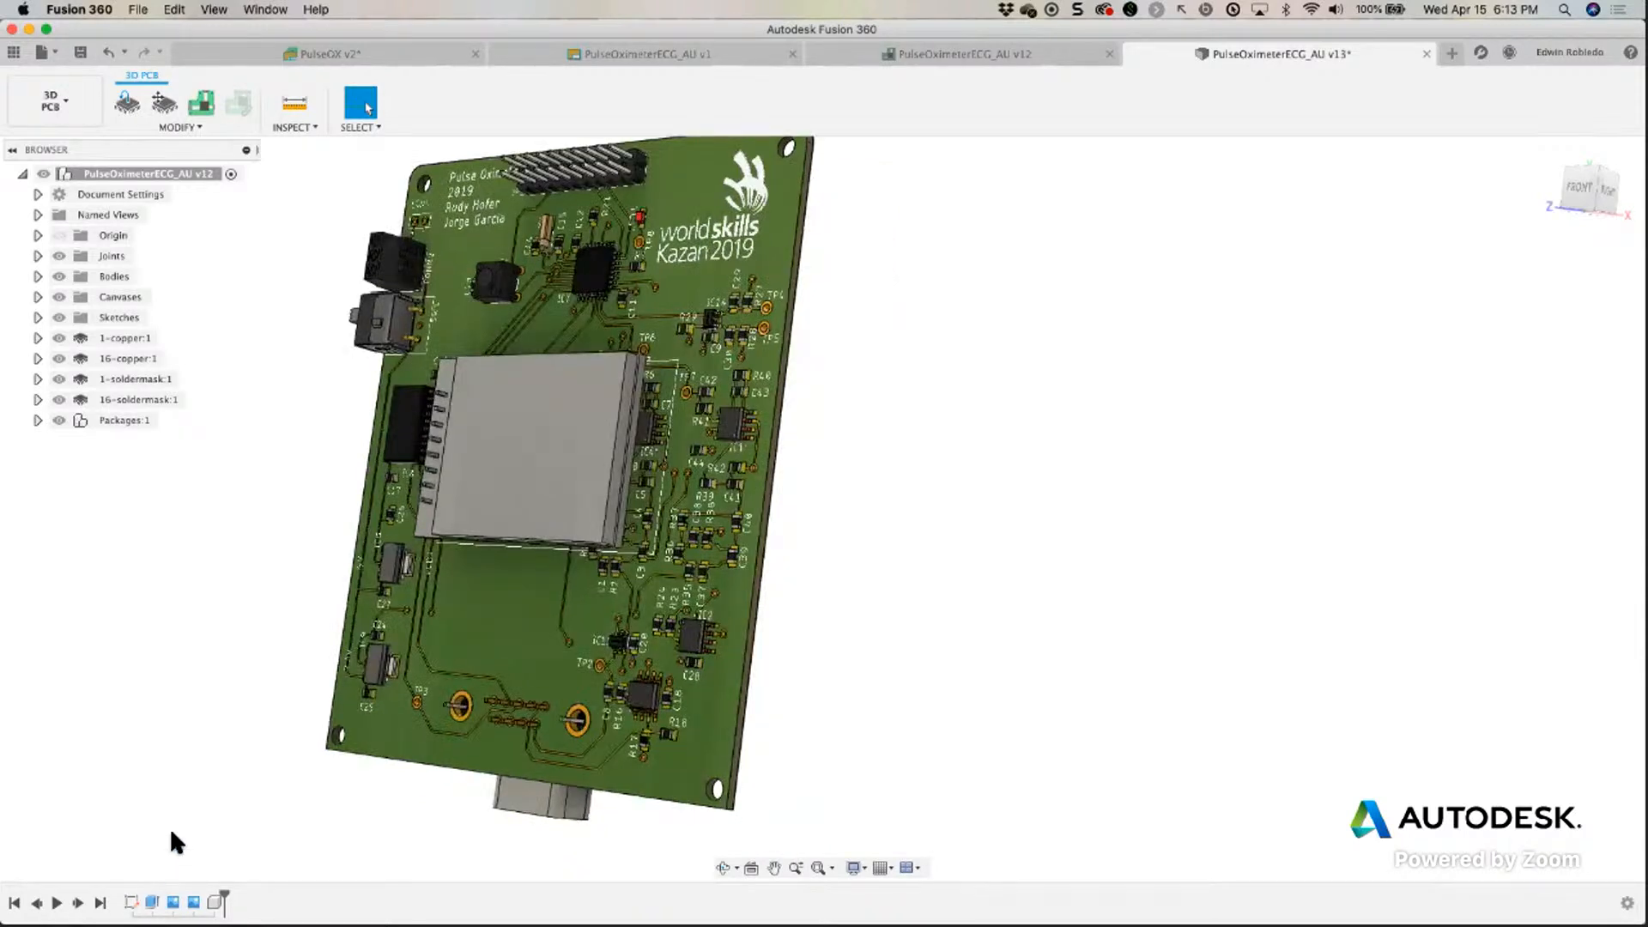
right_click(172, 824)
click(176, 831)
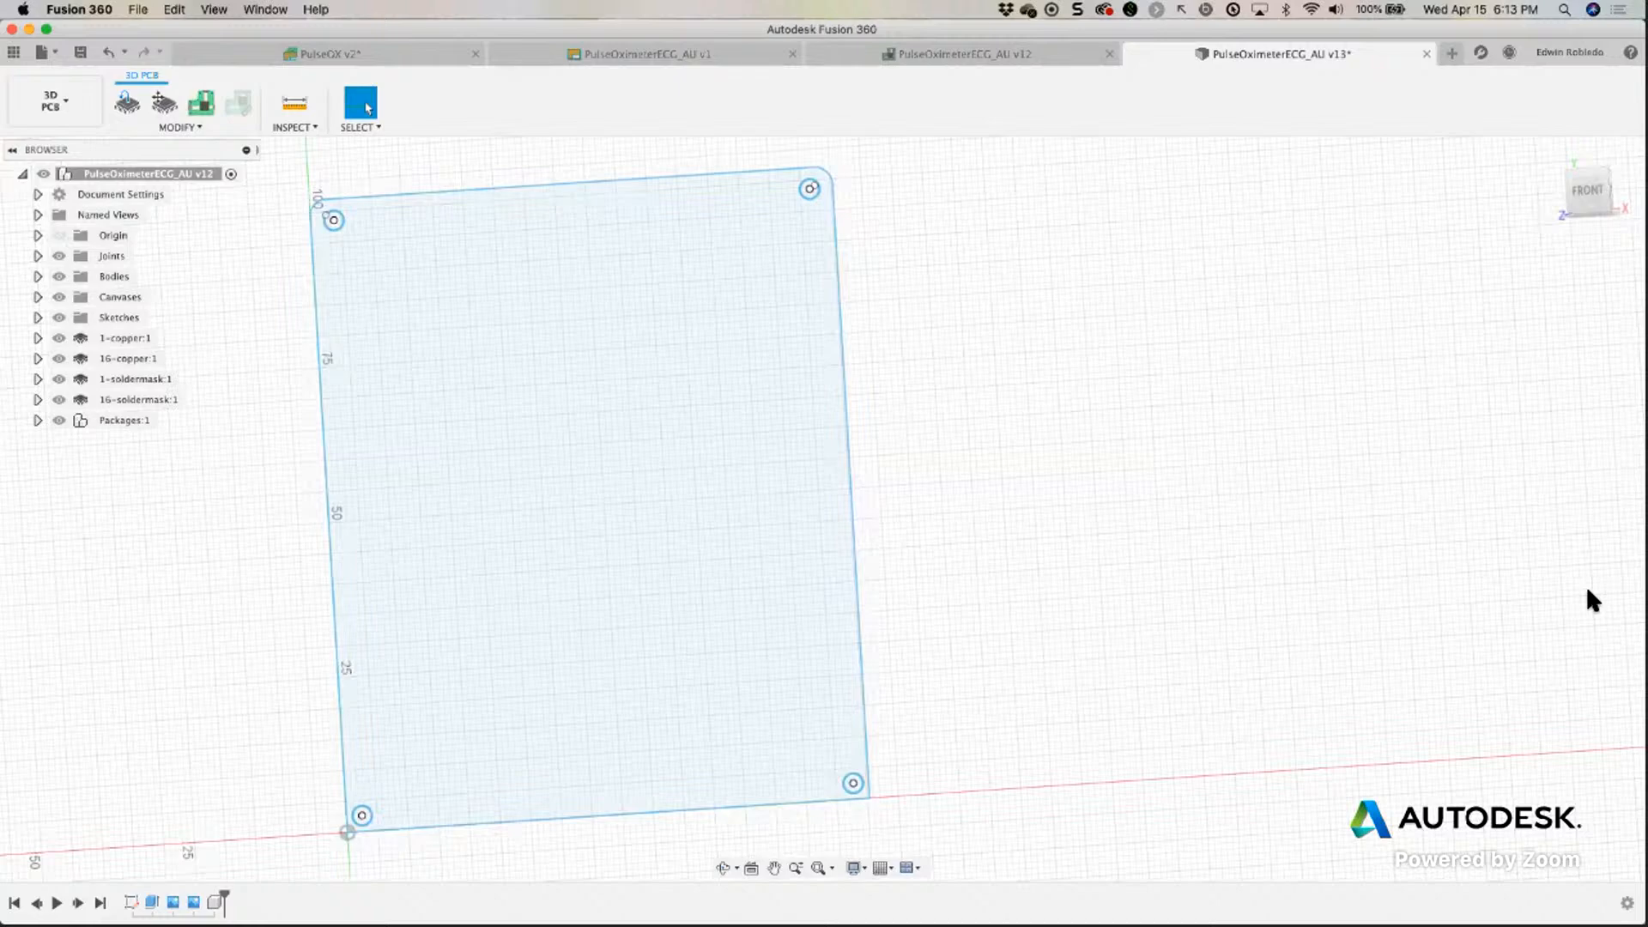
shift+middle_drag(1587, 590, 1315, 745)
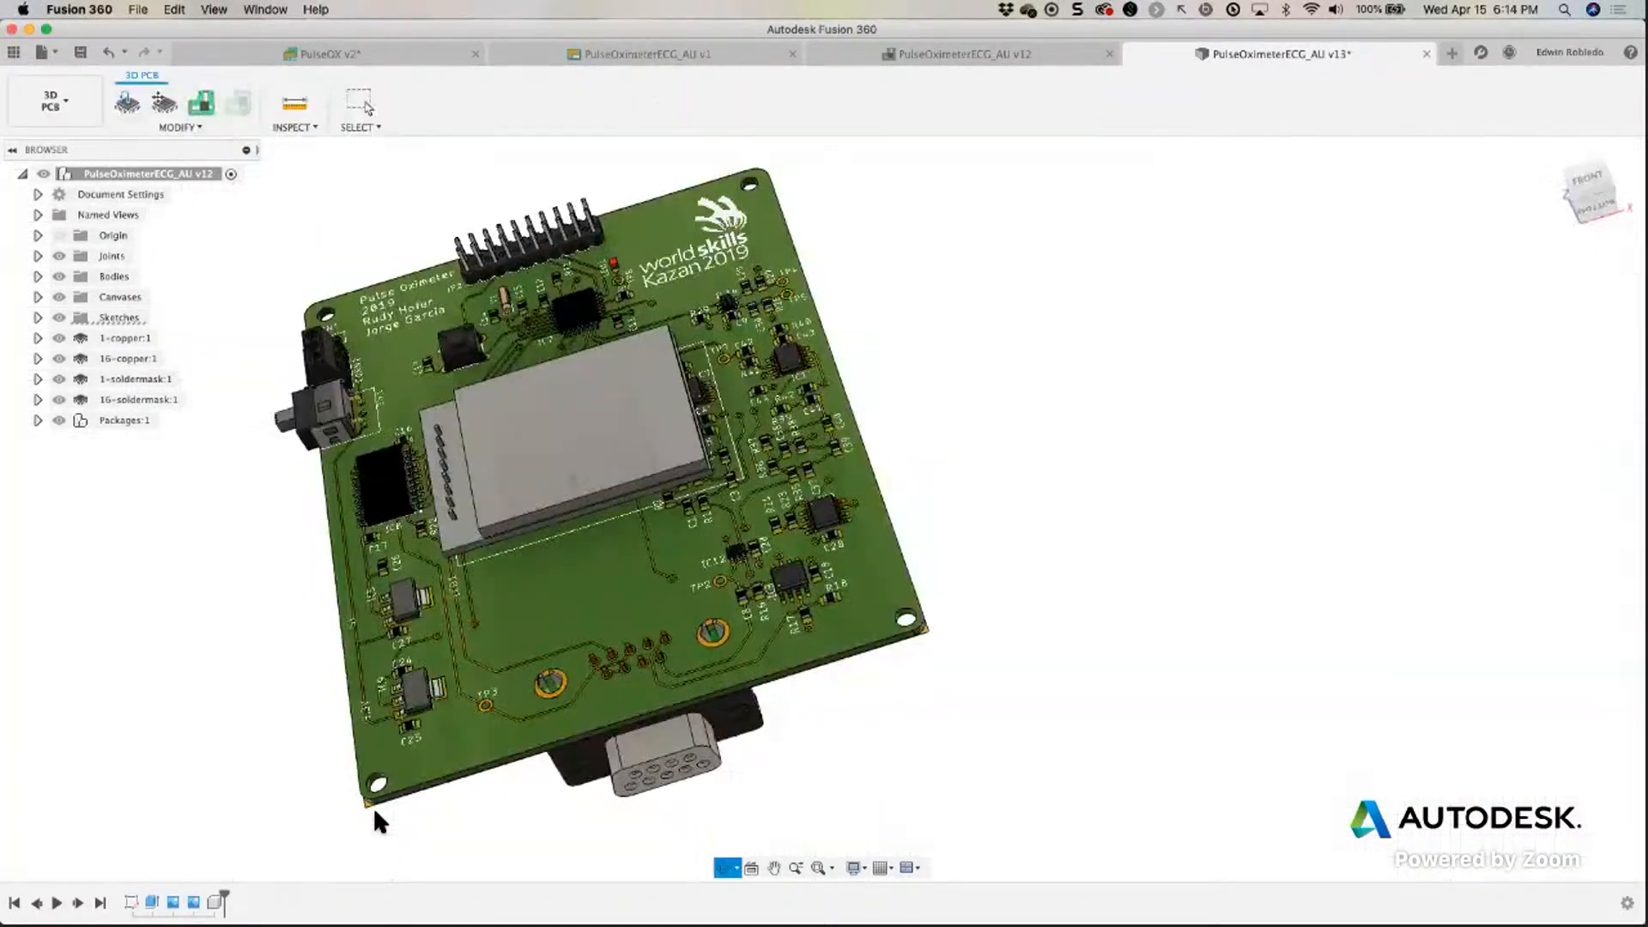
scroll(366, 807, down, 5)
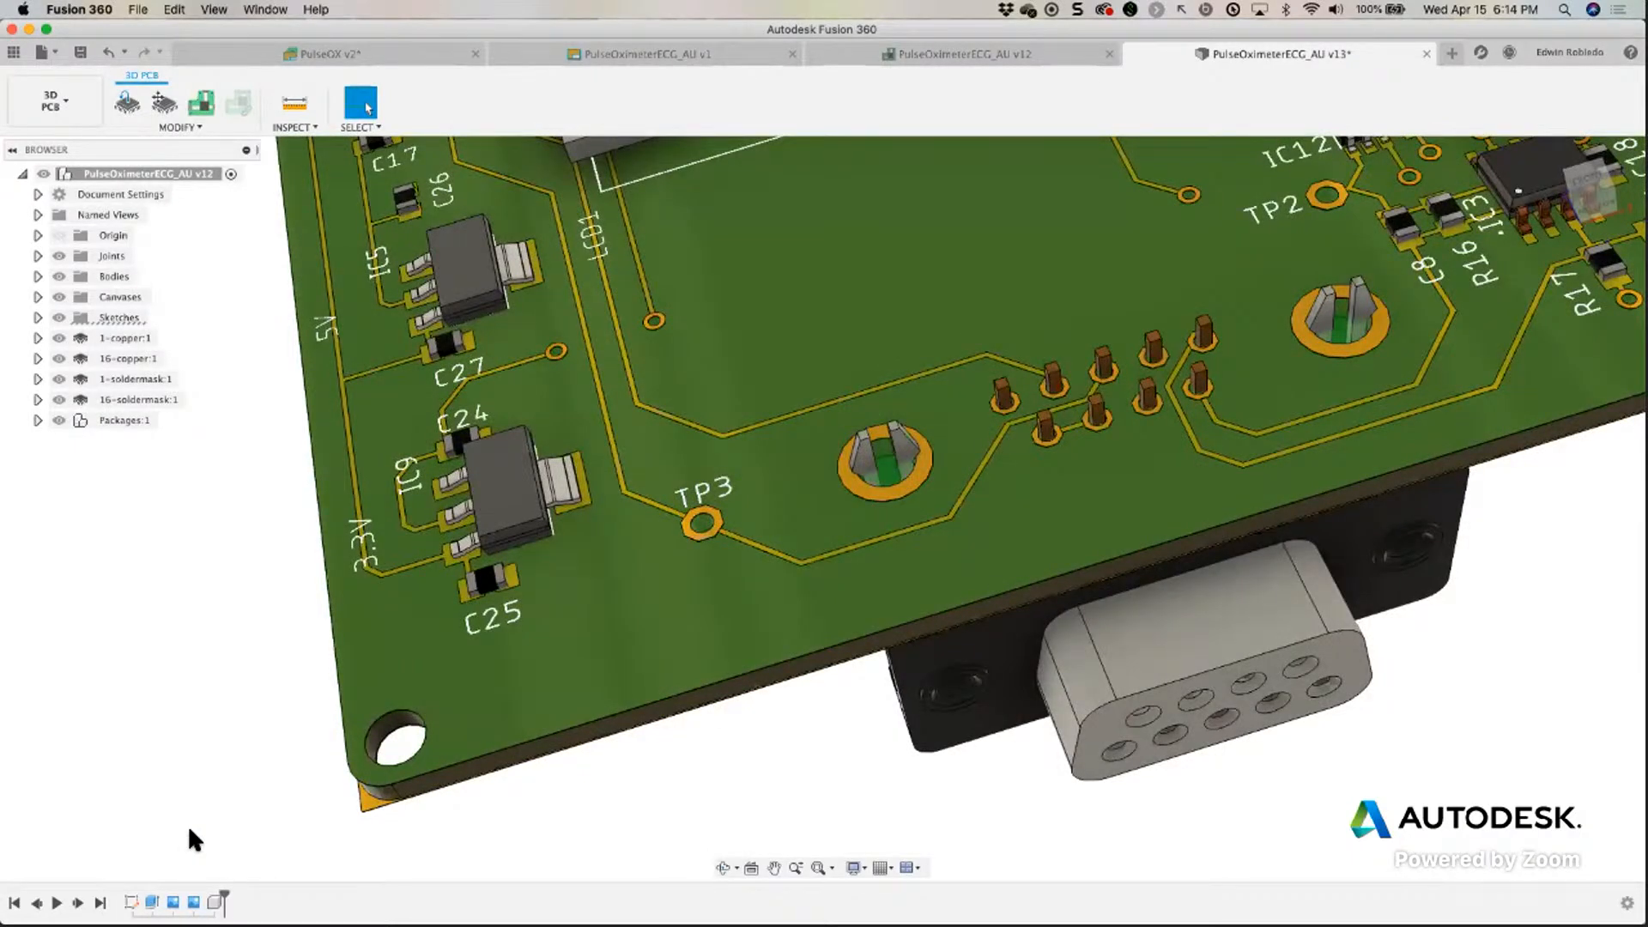
Edit the board feature in the design history and reselect the area inside the rounded outline as the PCB profile.
right_click(152, 903)
click(199, 830)
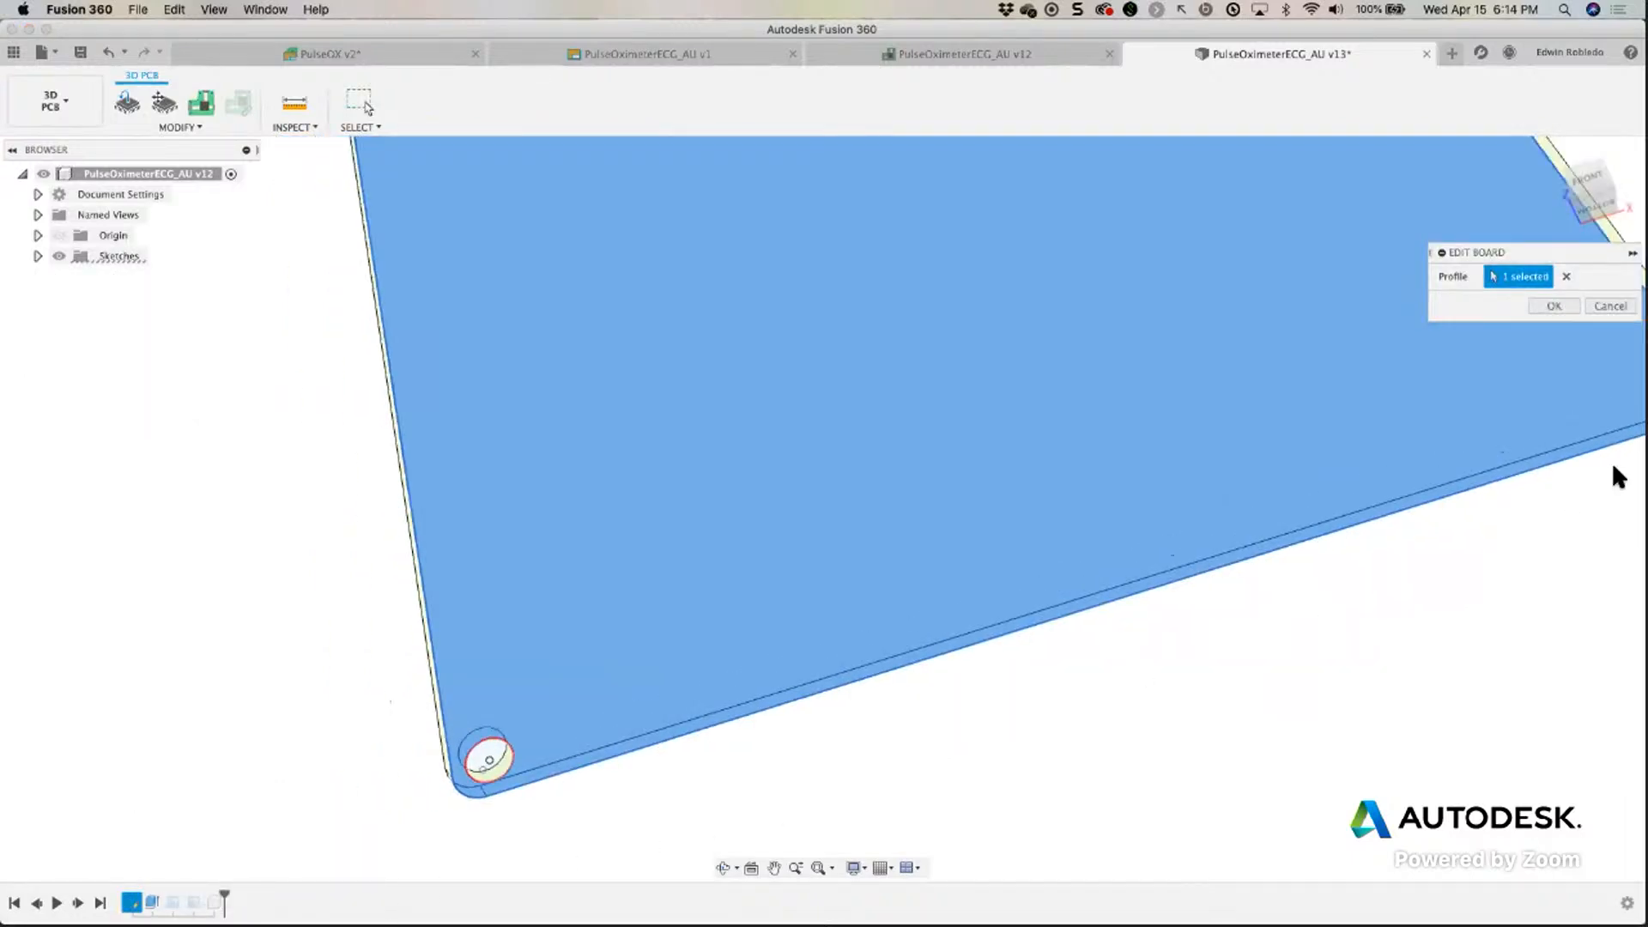
click(905, 506)
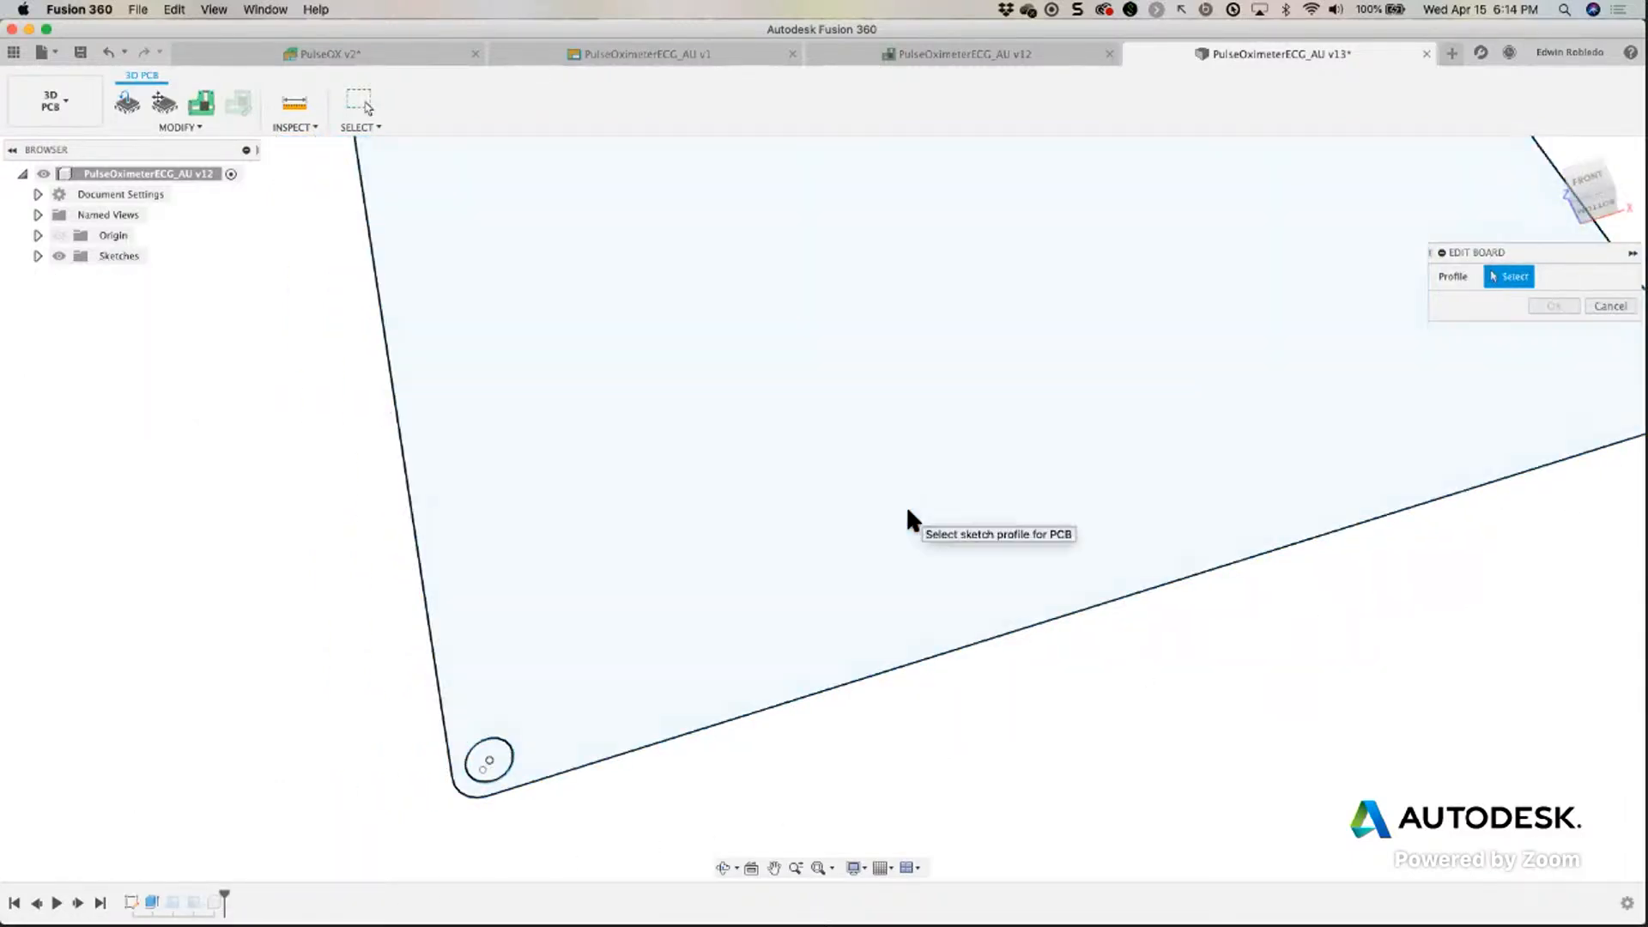
click(955, 508)
click(1549, 307)
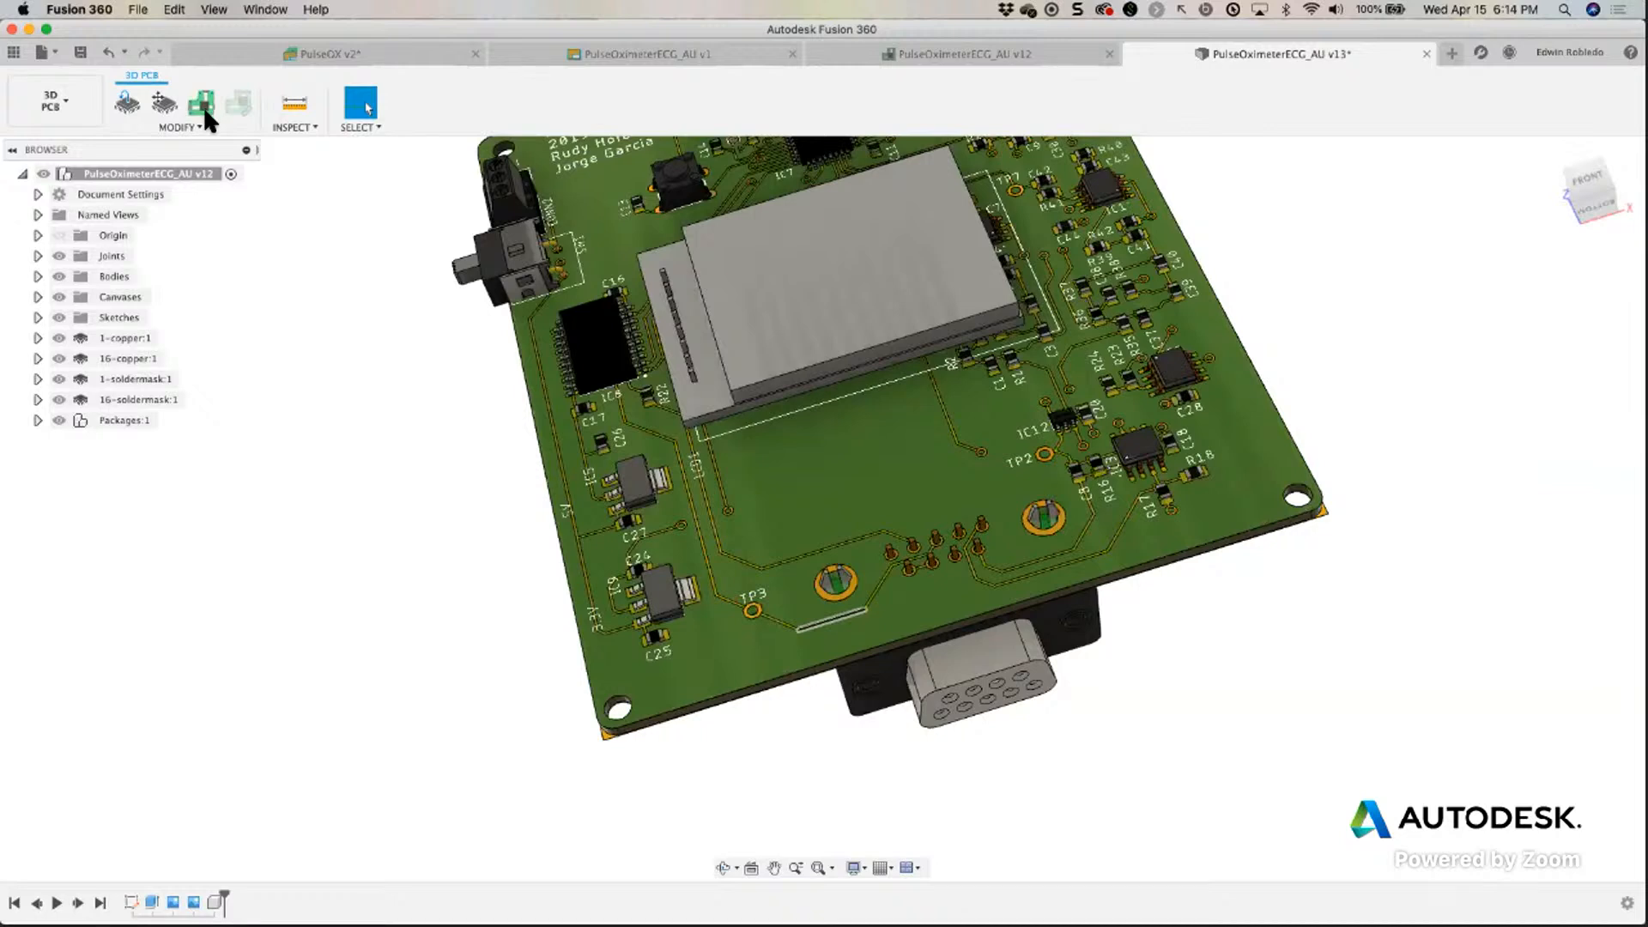
Push the rounded outline to the 2D PCB and save the board with the version description User Saved.
shift+middle_drag(1201, 721, 1002, 828)
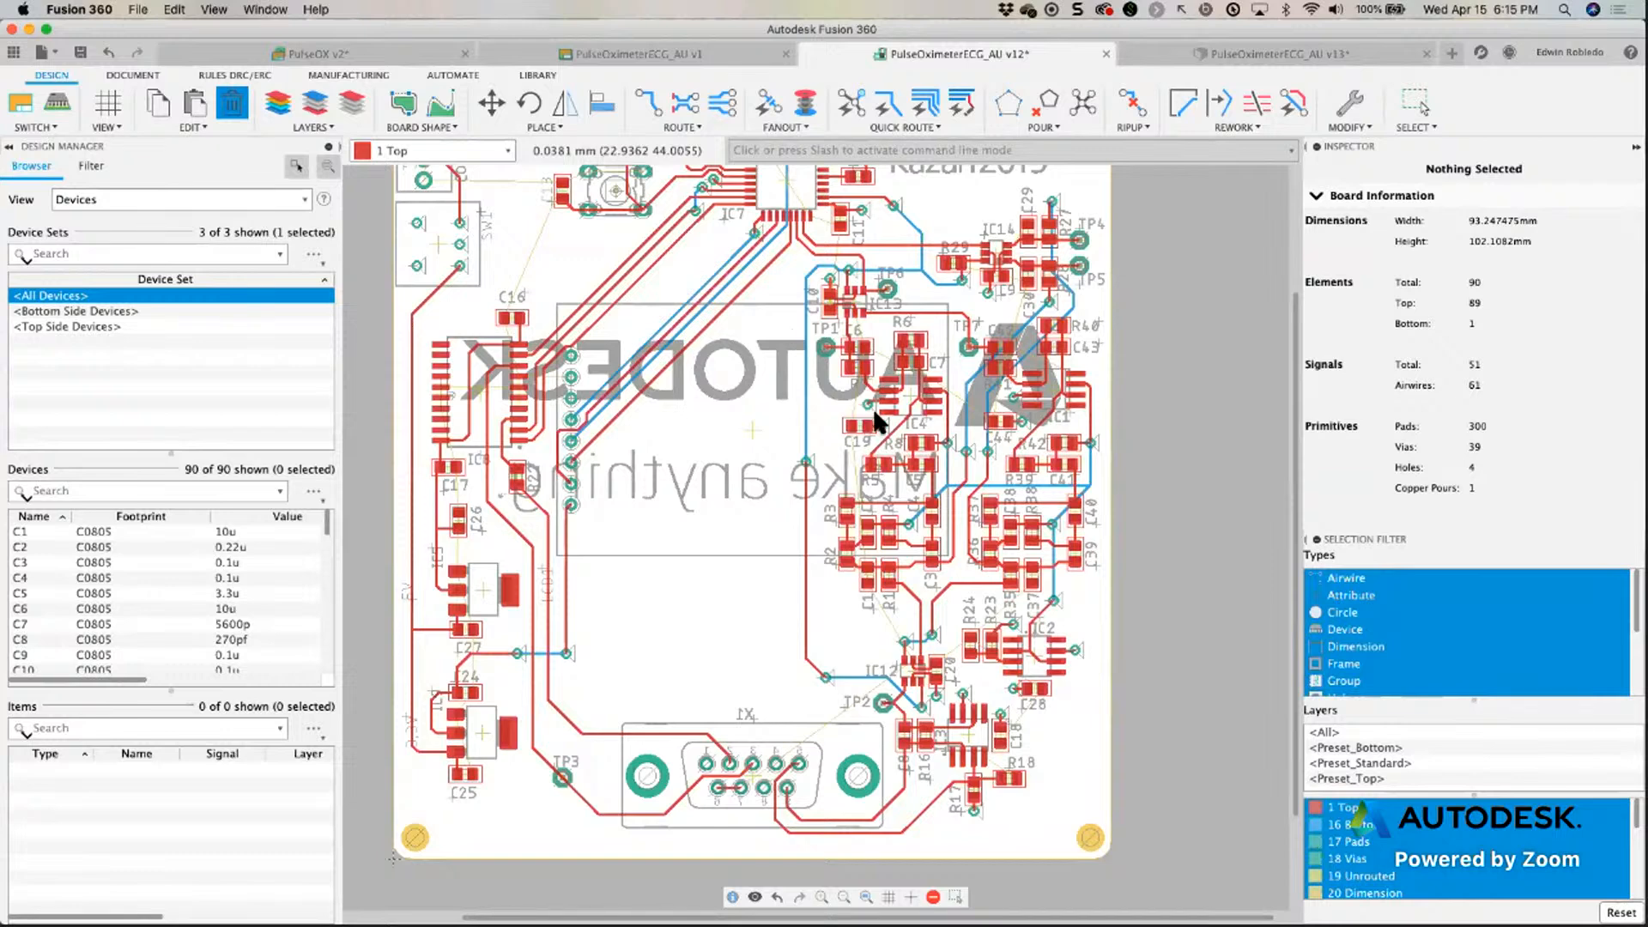
scroll(749, 417, up, 1)
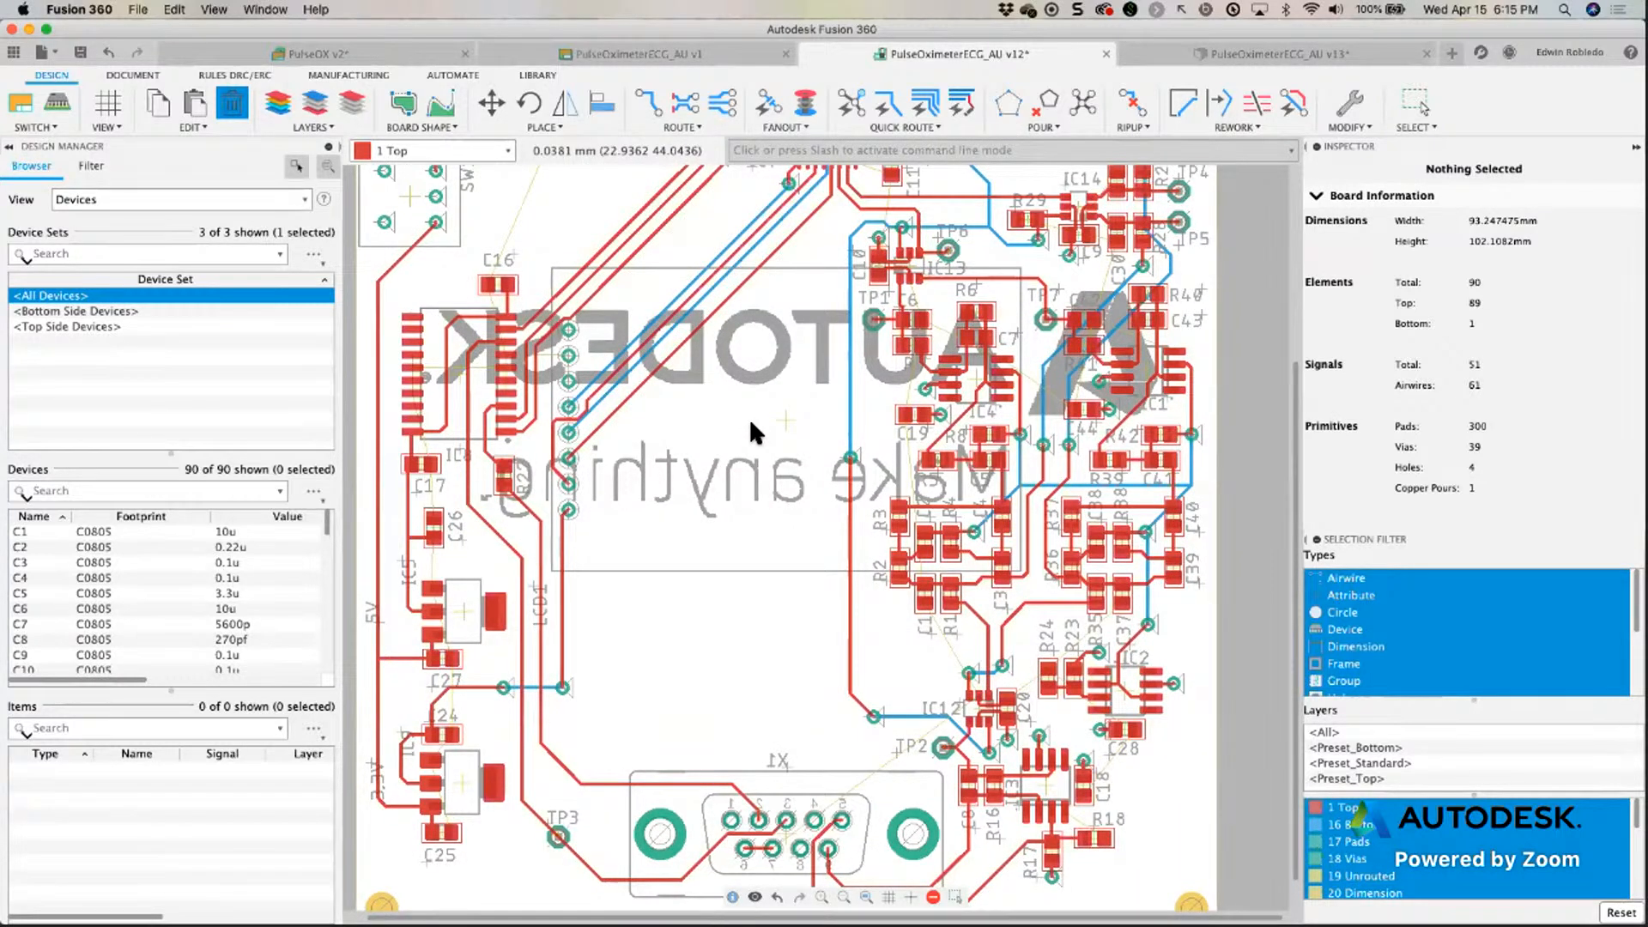
key(super+s)
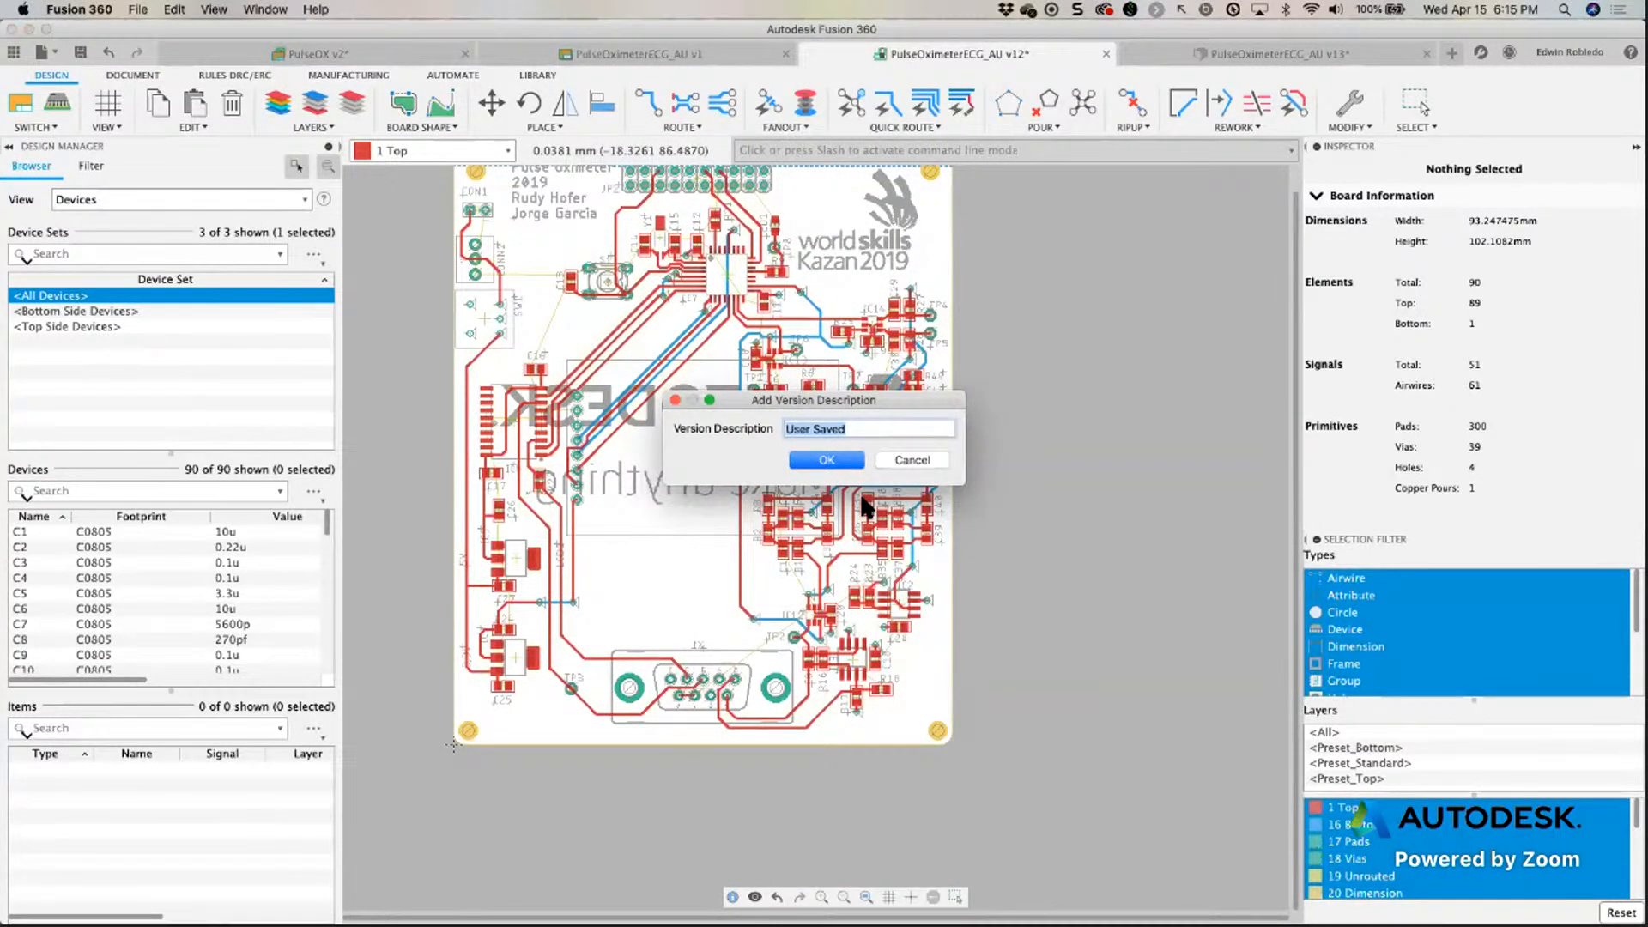
click(836, 462)
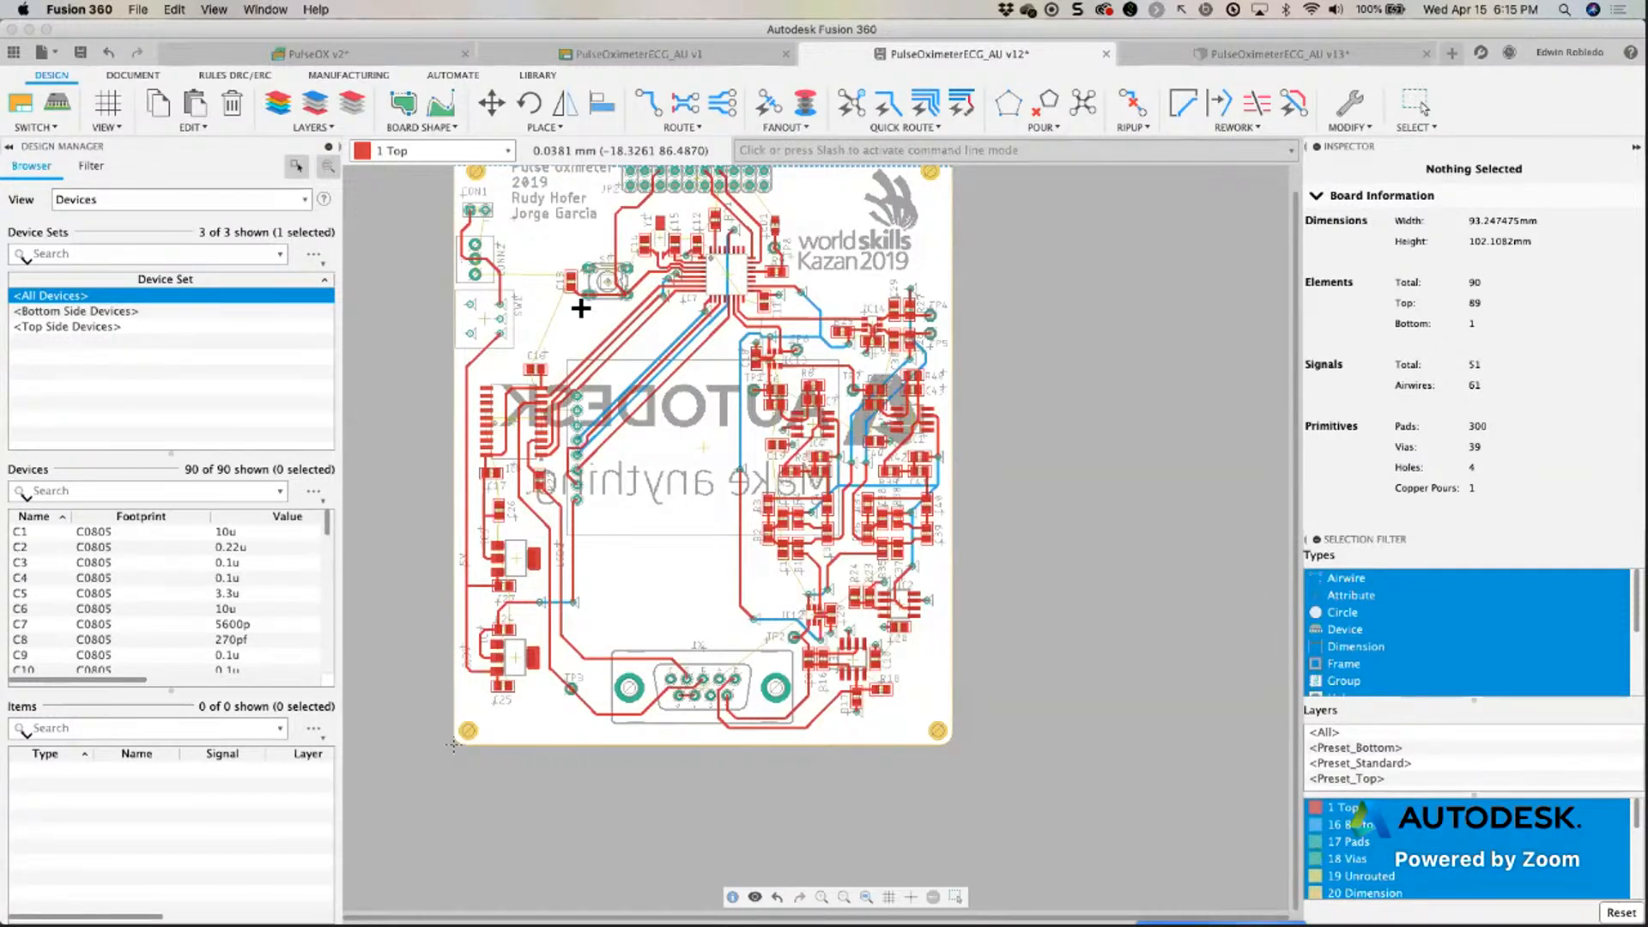
scroll(565, 394, up, 3)
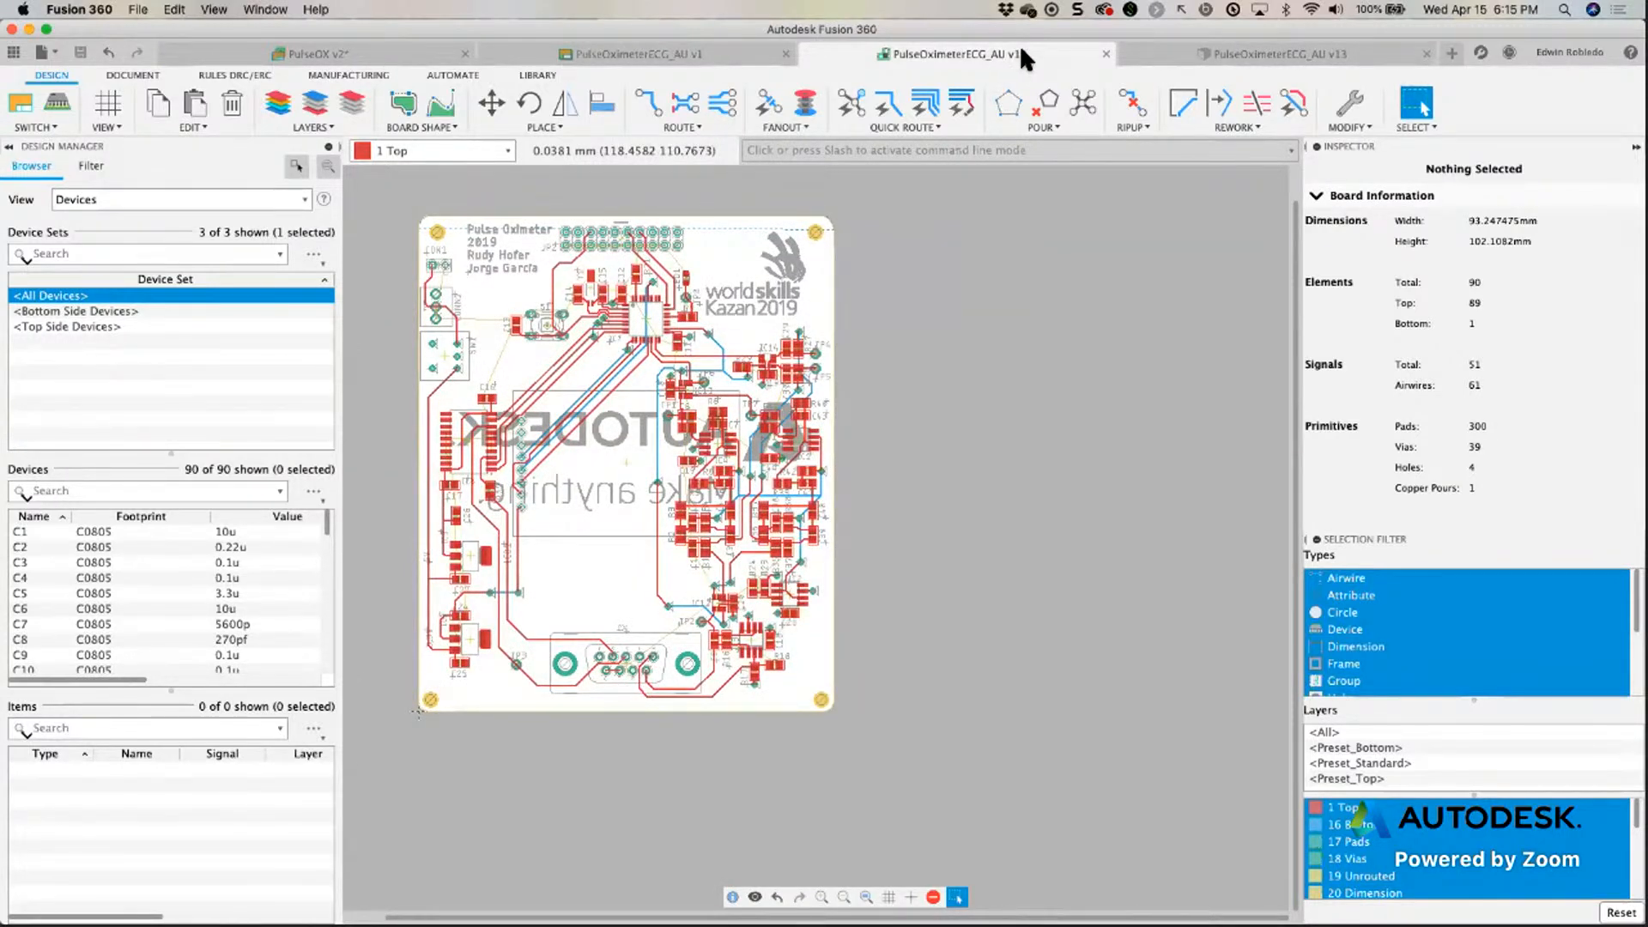
Show the 3D PCB and the 2D board PulseOximeterECG_AU v12 in separate windows side by side.
click(57, 104)
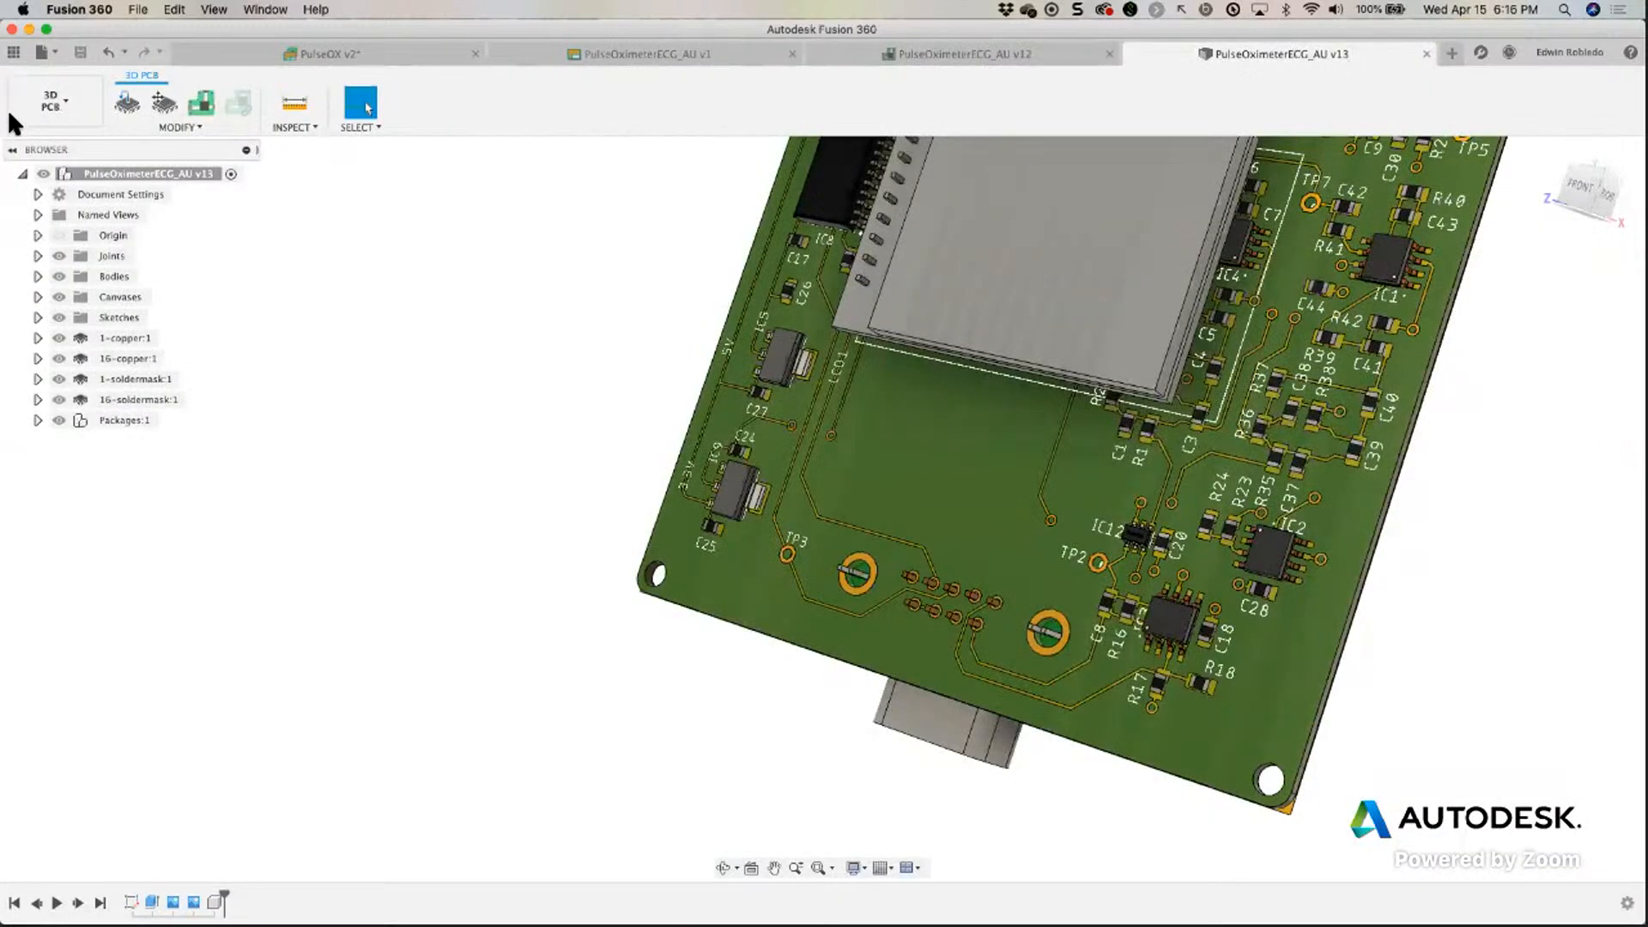
click(10, 116)
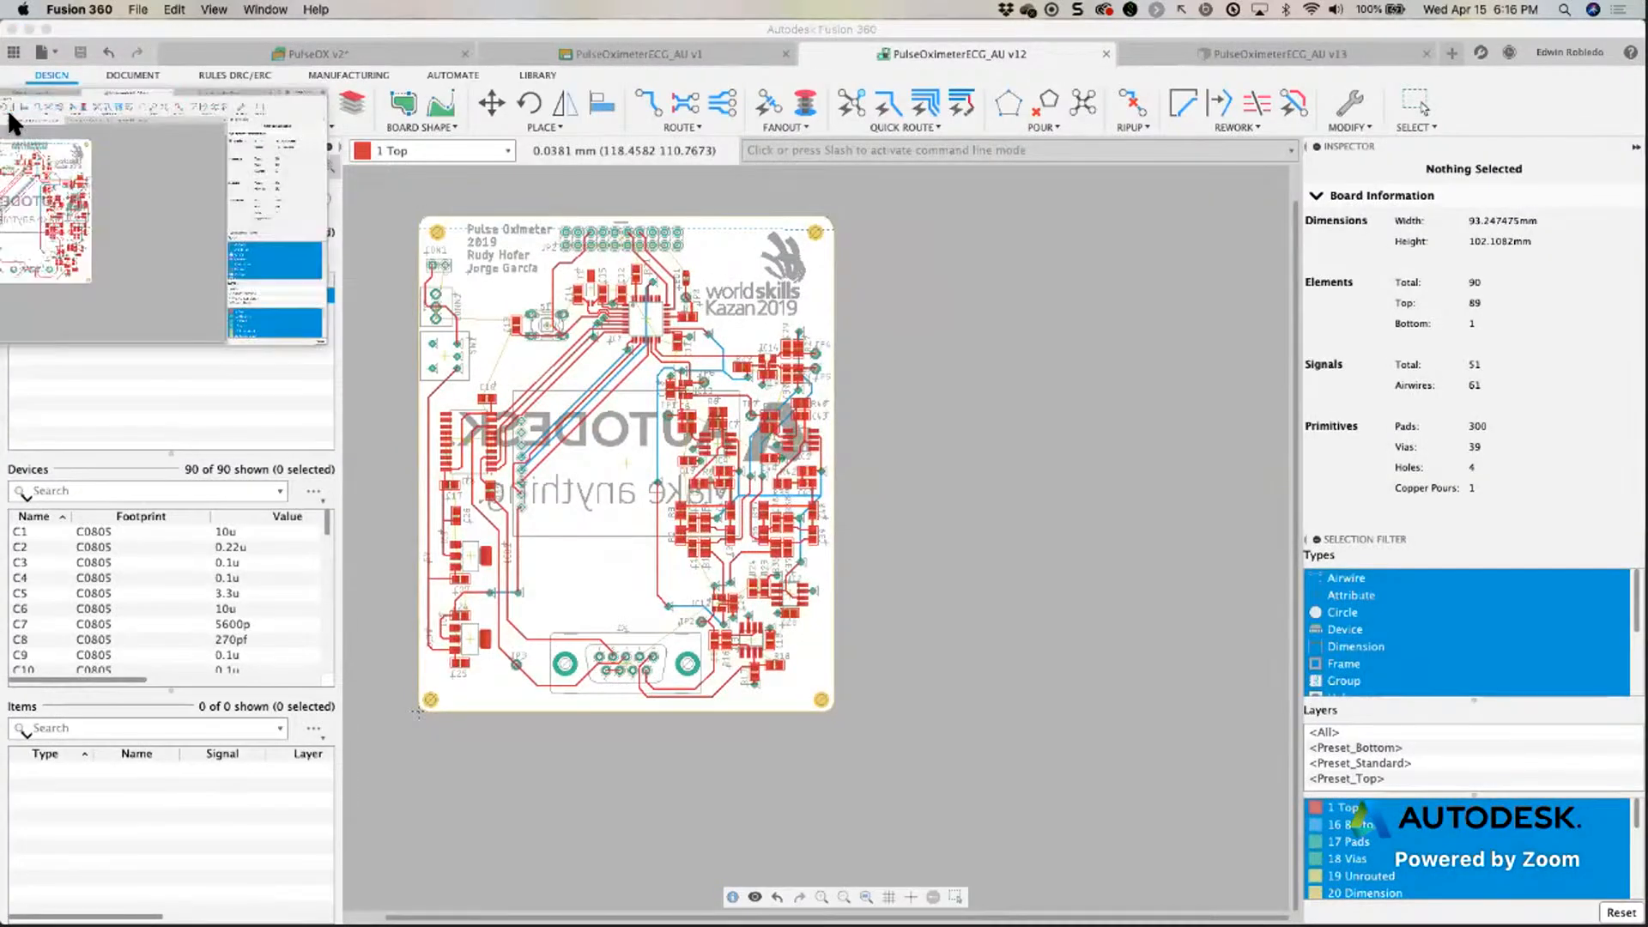
double_click(667, 35)
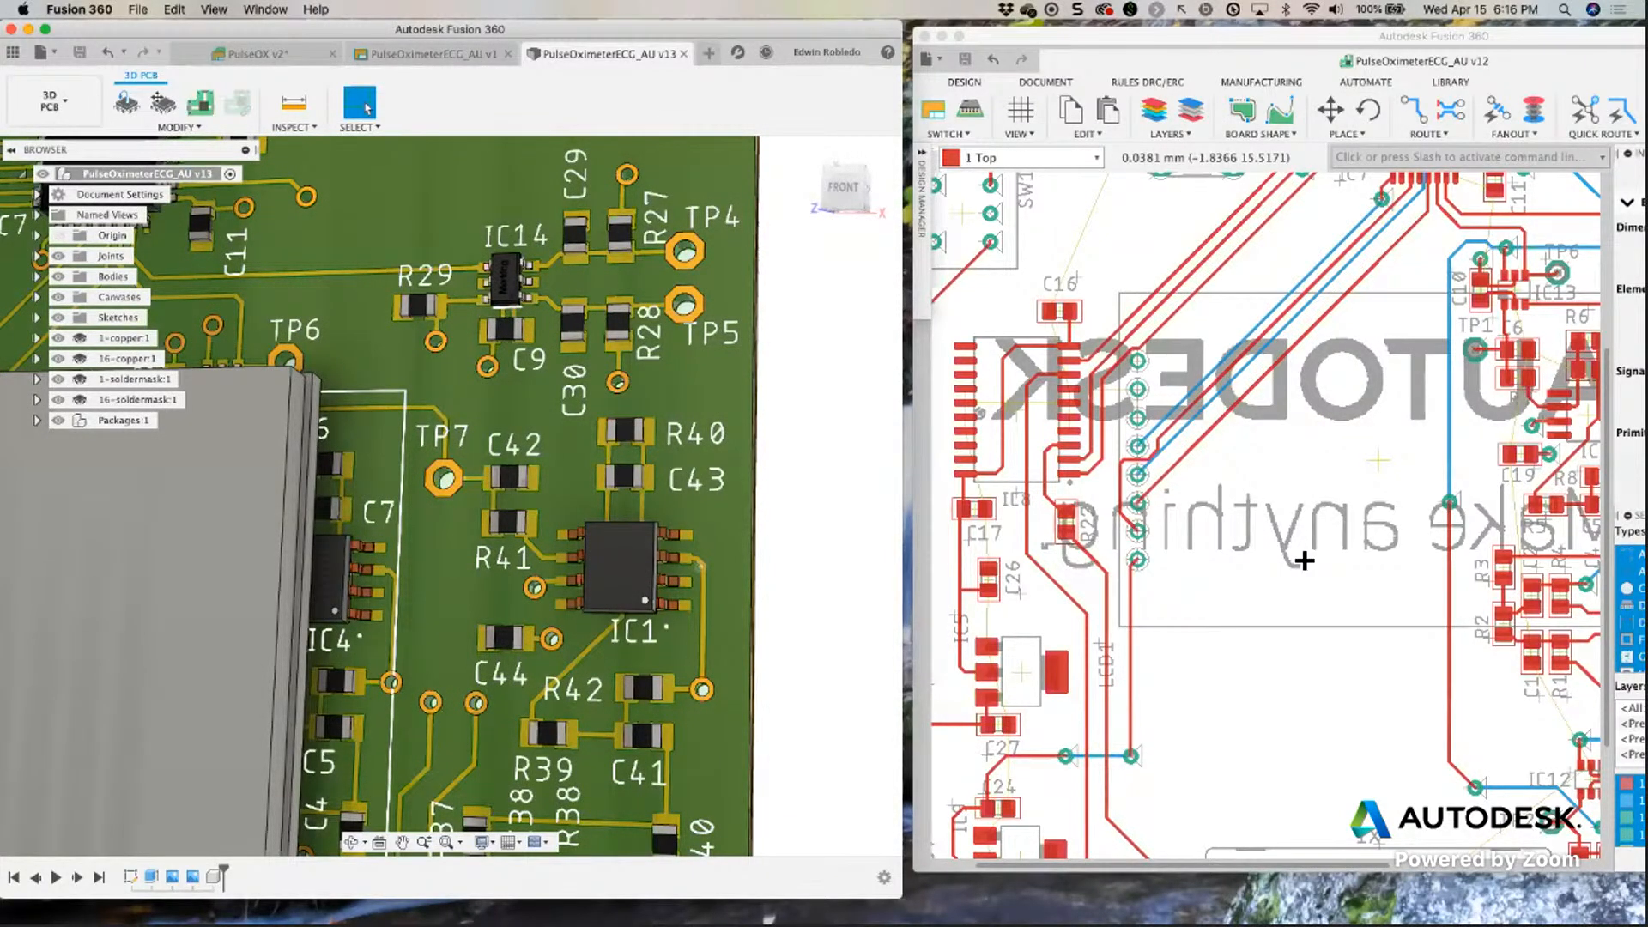
click(1300, 541)
scroll(1300, 541, down, 3)
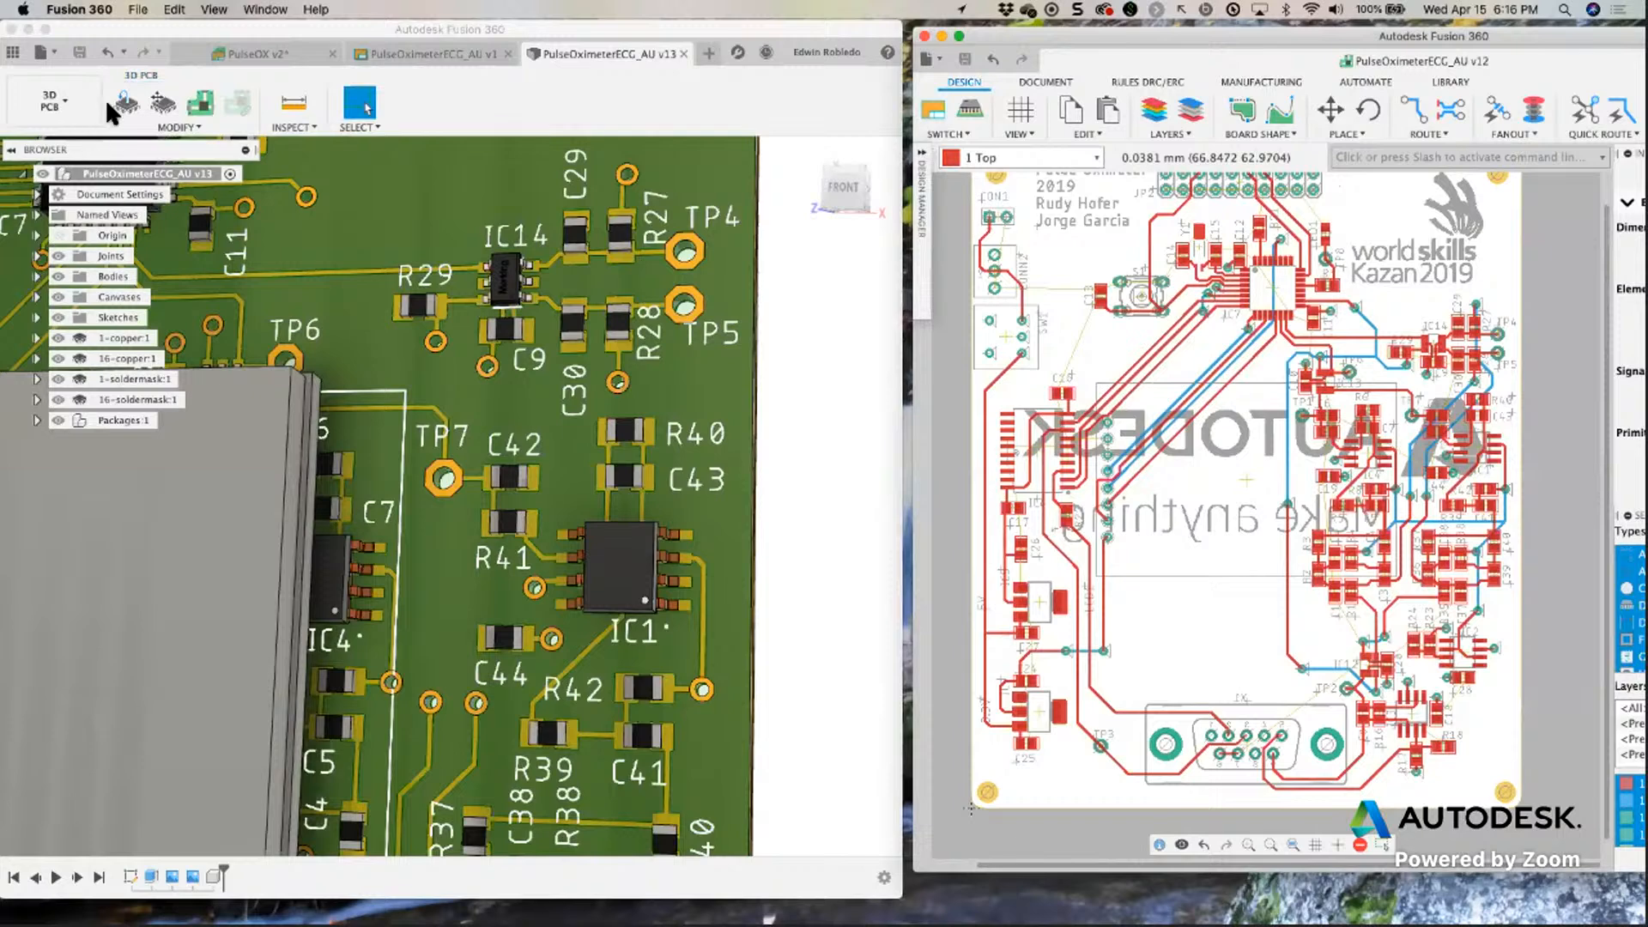
Try to move component IC1 by -1.00 mm in Y without Update PCB, and push the 3D PCB to the 2D board.
click(162, 106)
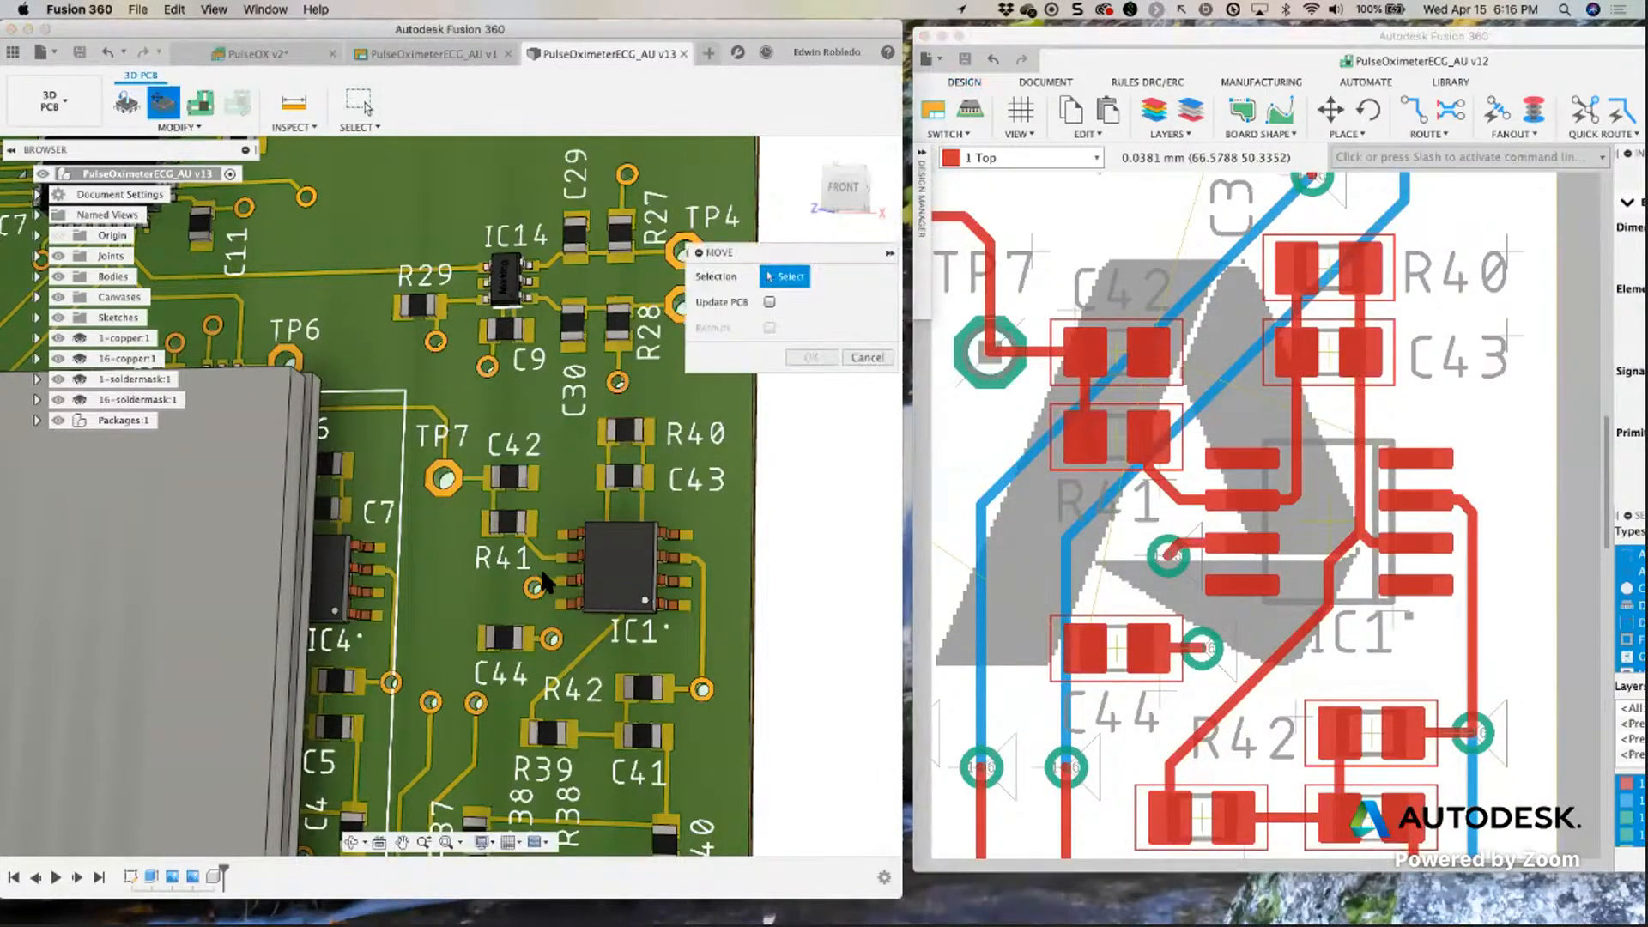
click(638, 604)
drag(666, 600, 661, 651)
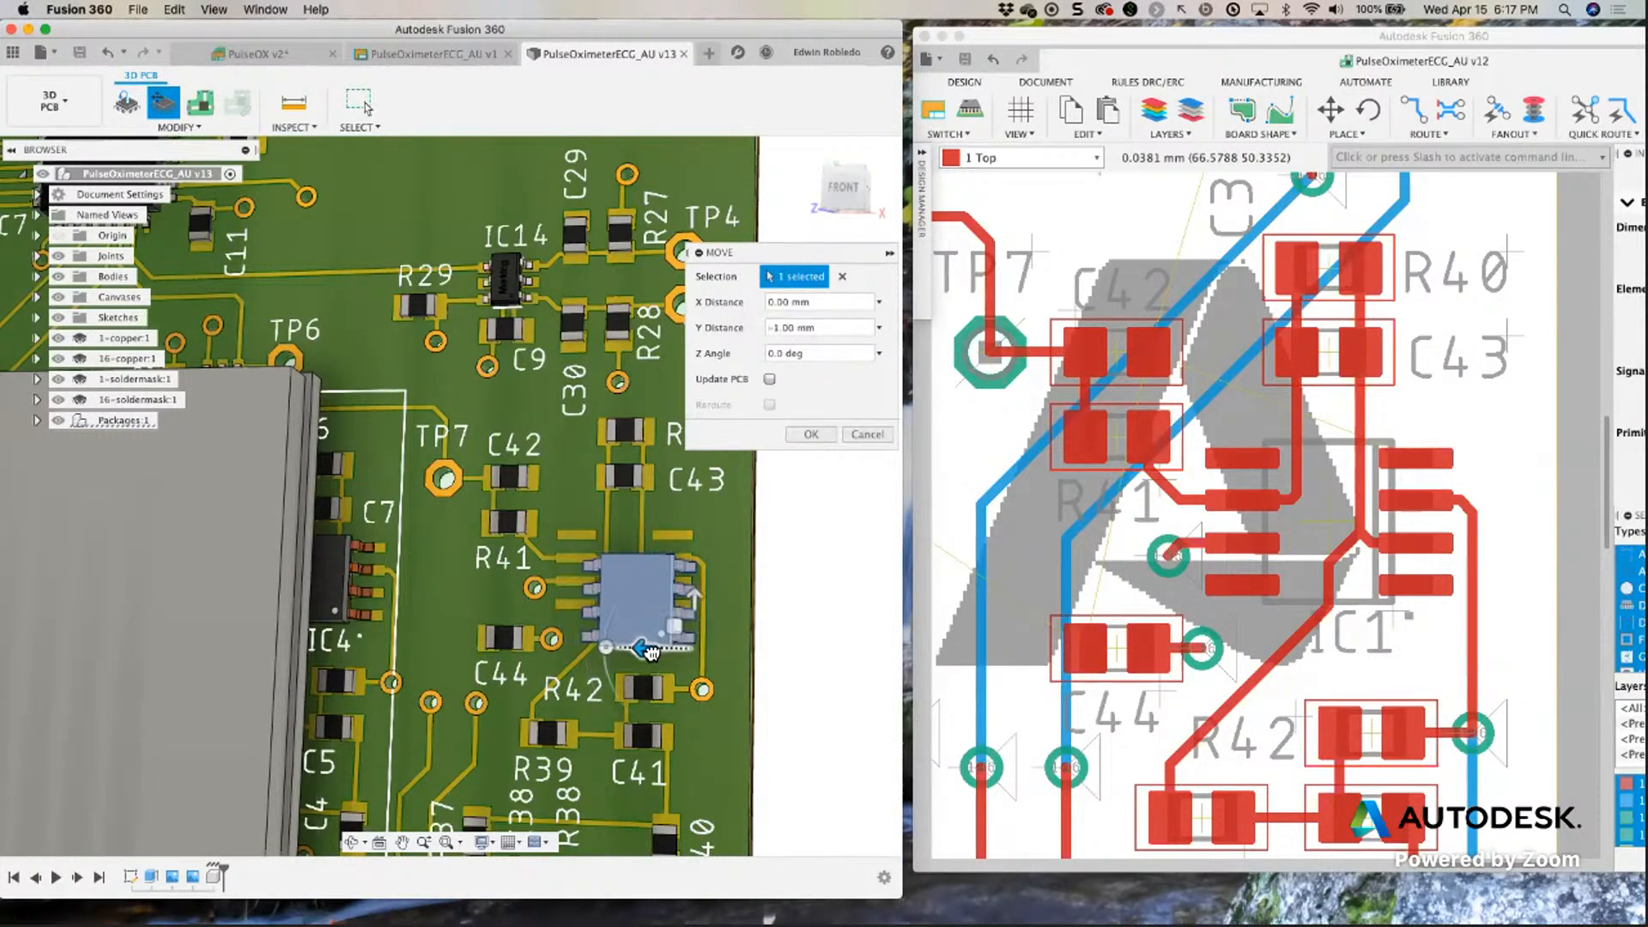
mouse_move(544, 88)
mouse_down()
mouse_move(601, 202)
mouse_move(739, 353)
mouse_up()
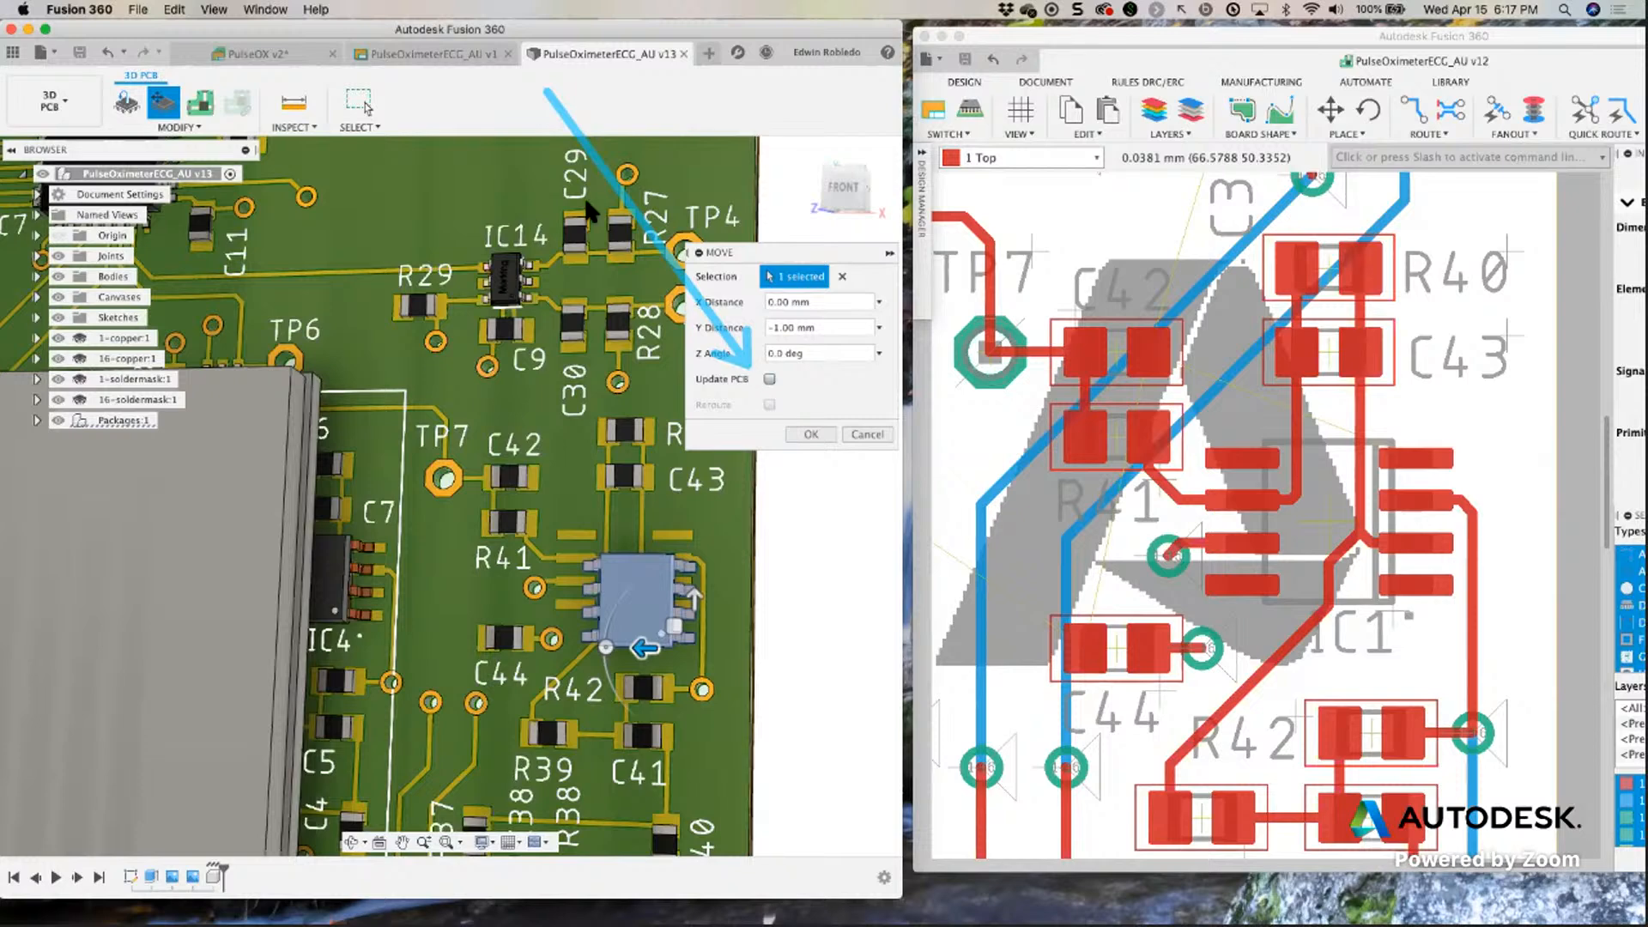
key(Return)
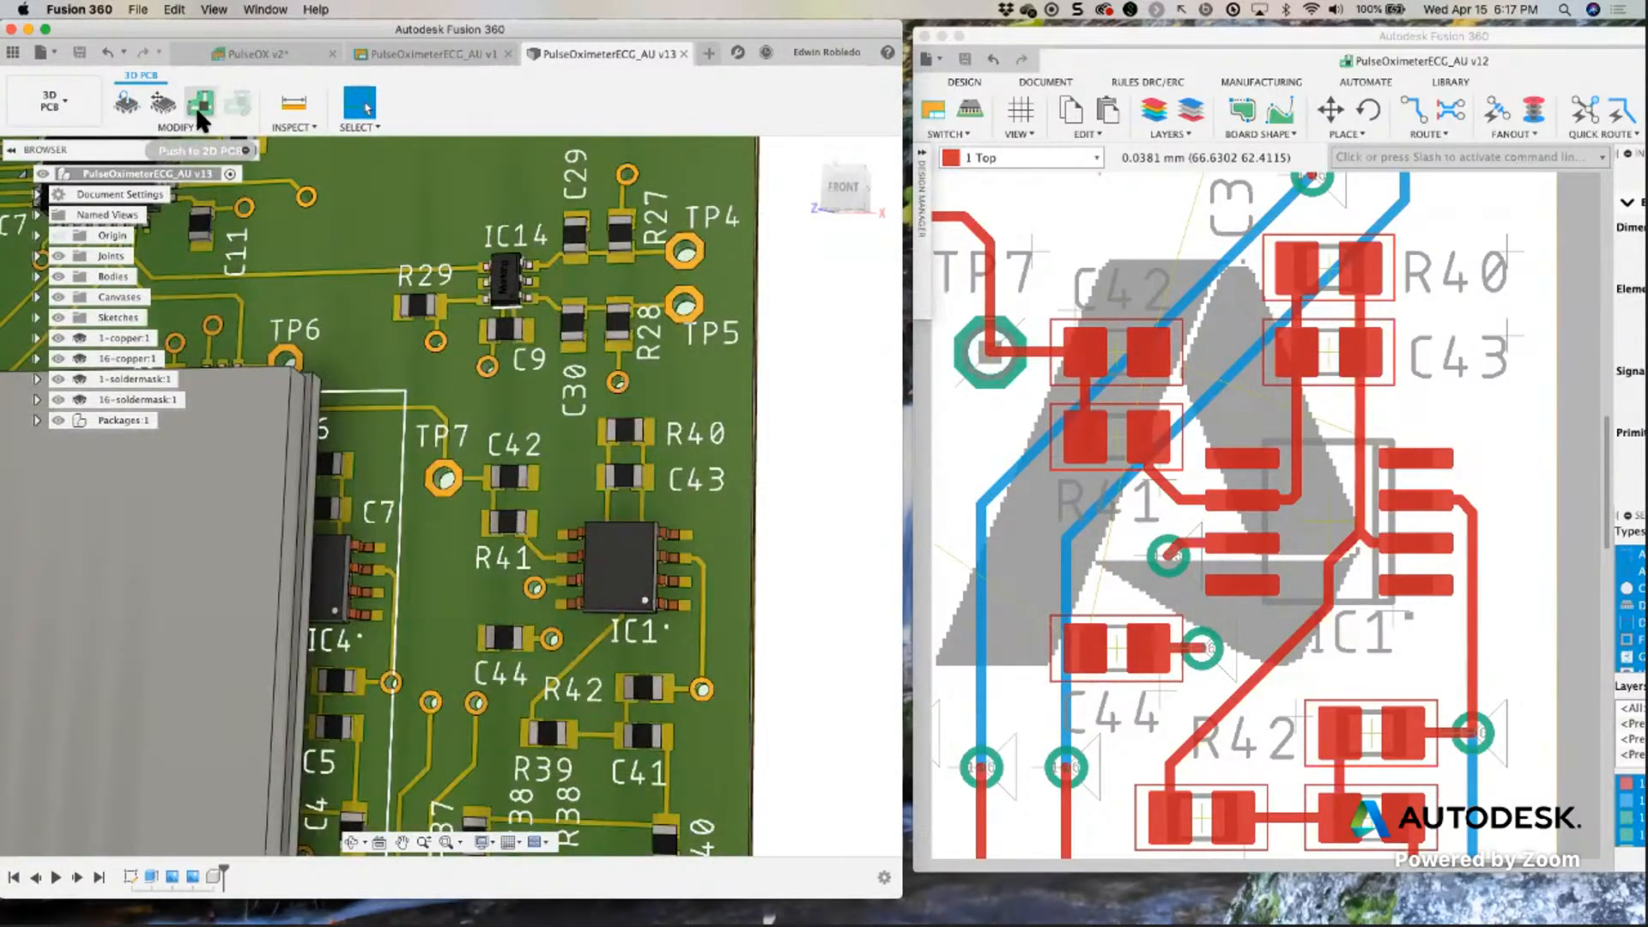
click(196, 109)
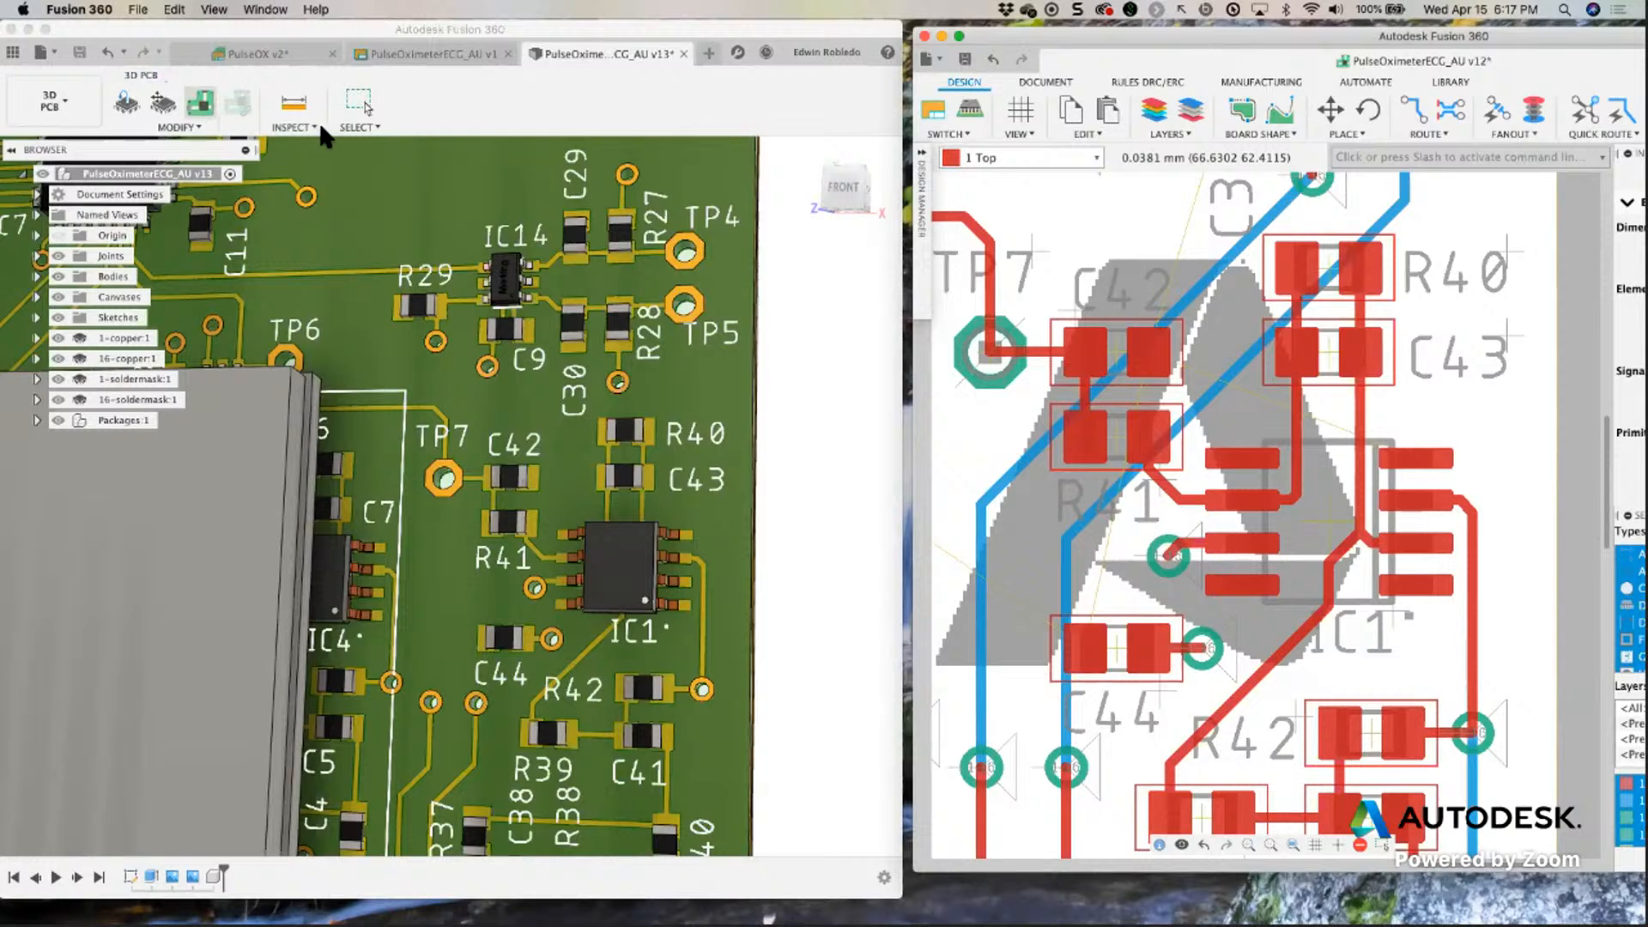
click(973, 114)
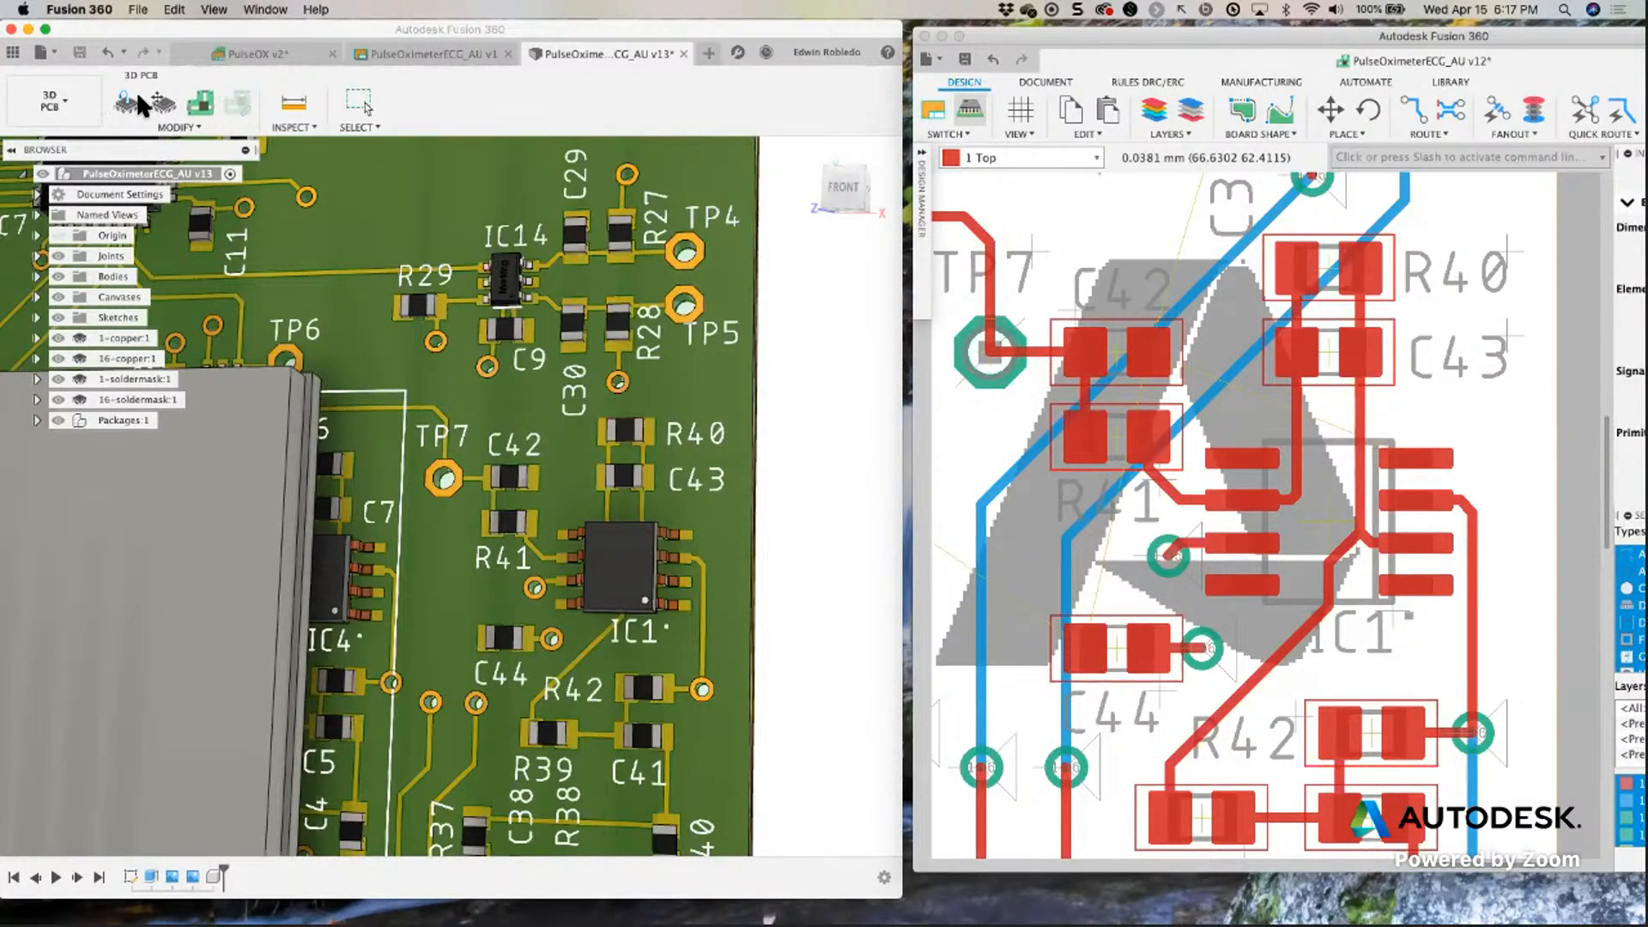
Move component IC1 by about -2.6 mm in X and 1.4 mm in Y with Update PCB and Reroute enabled.
click(609, 559)
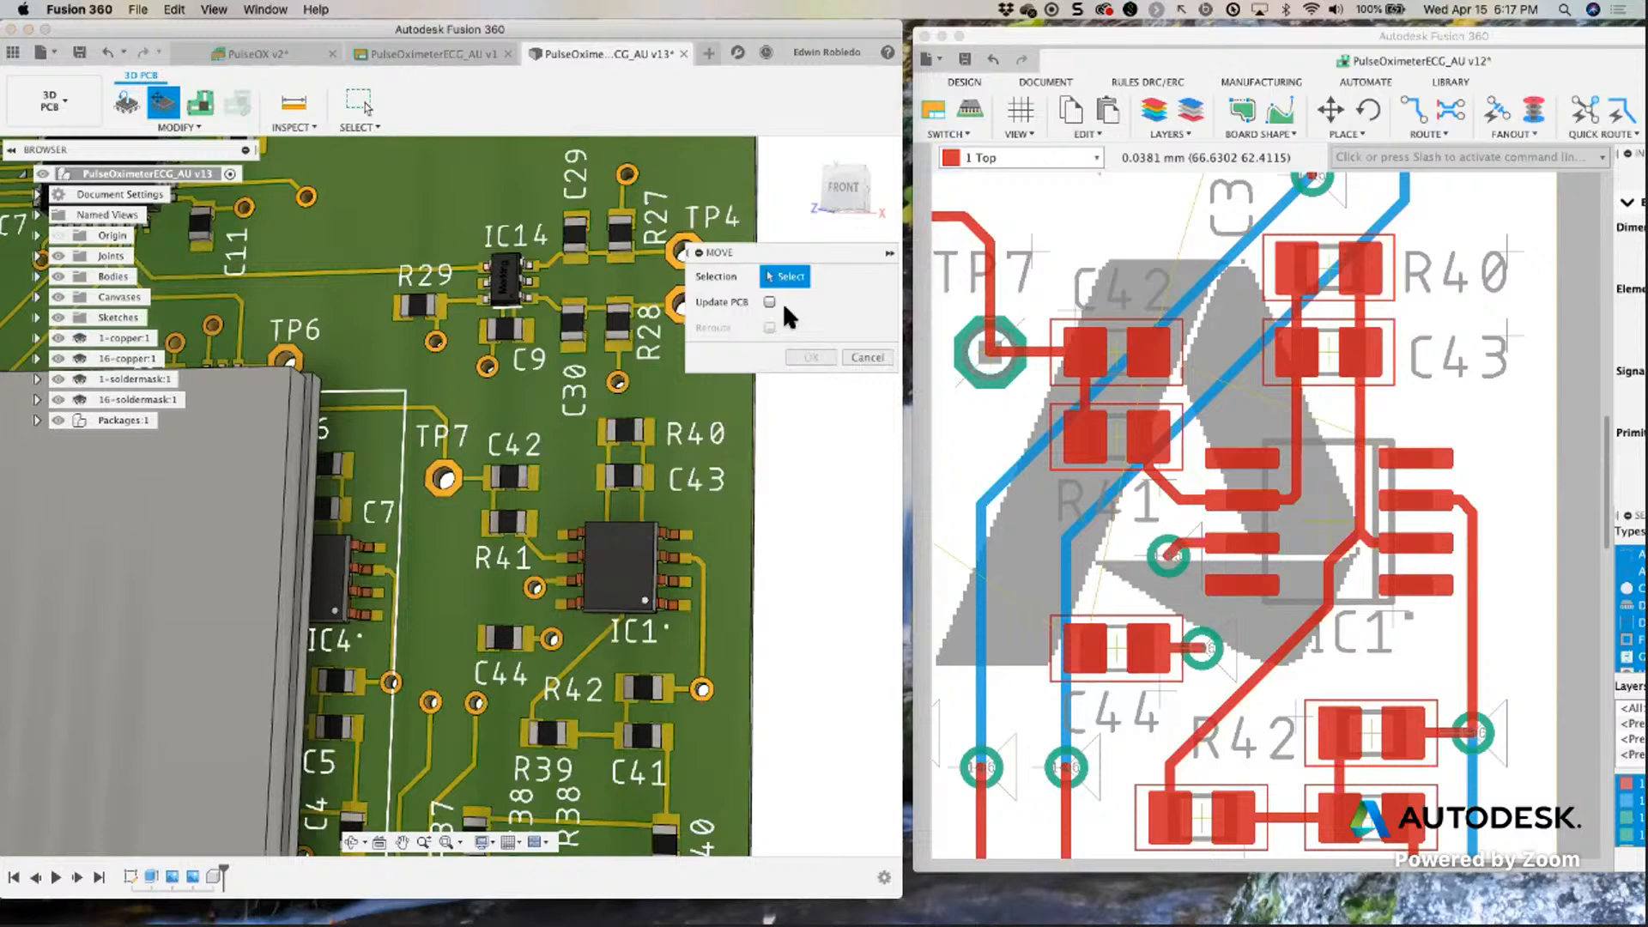
click(769, 302)
click(644, 584)
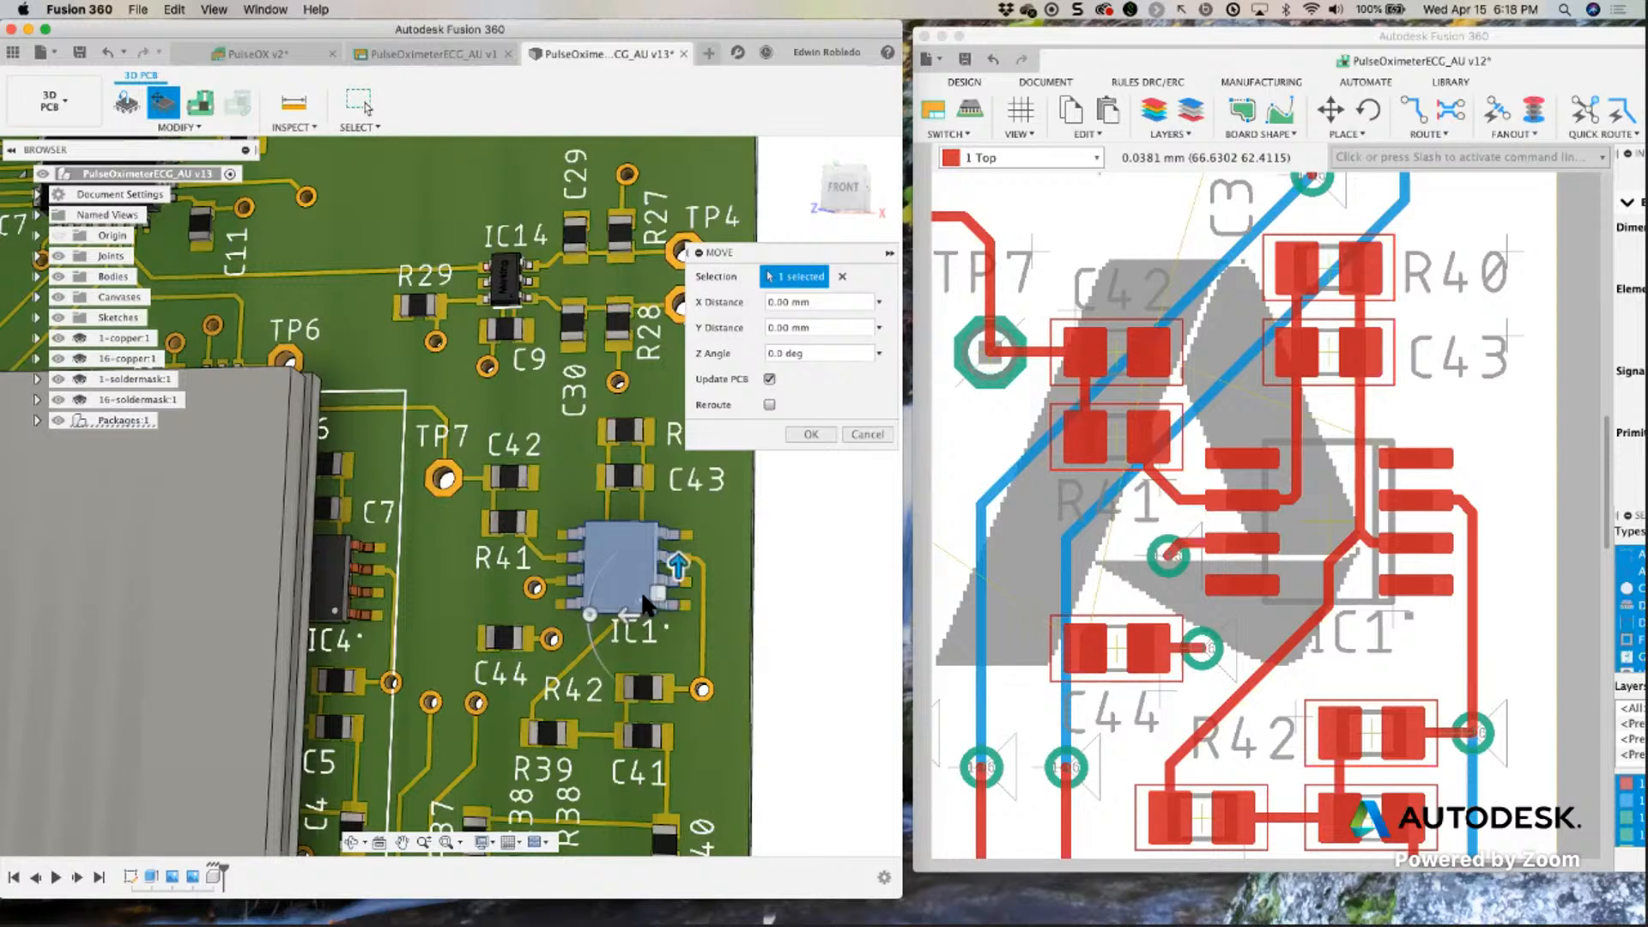
mouse_move(527, 235)
mouse_down()
mouse_move(684, 363)
mouse_move(756, 392)
mouse_up()
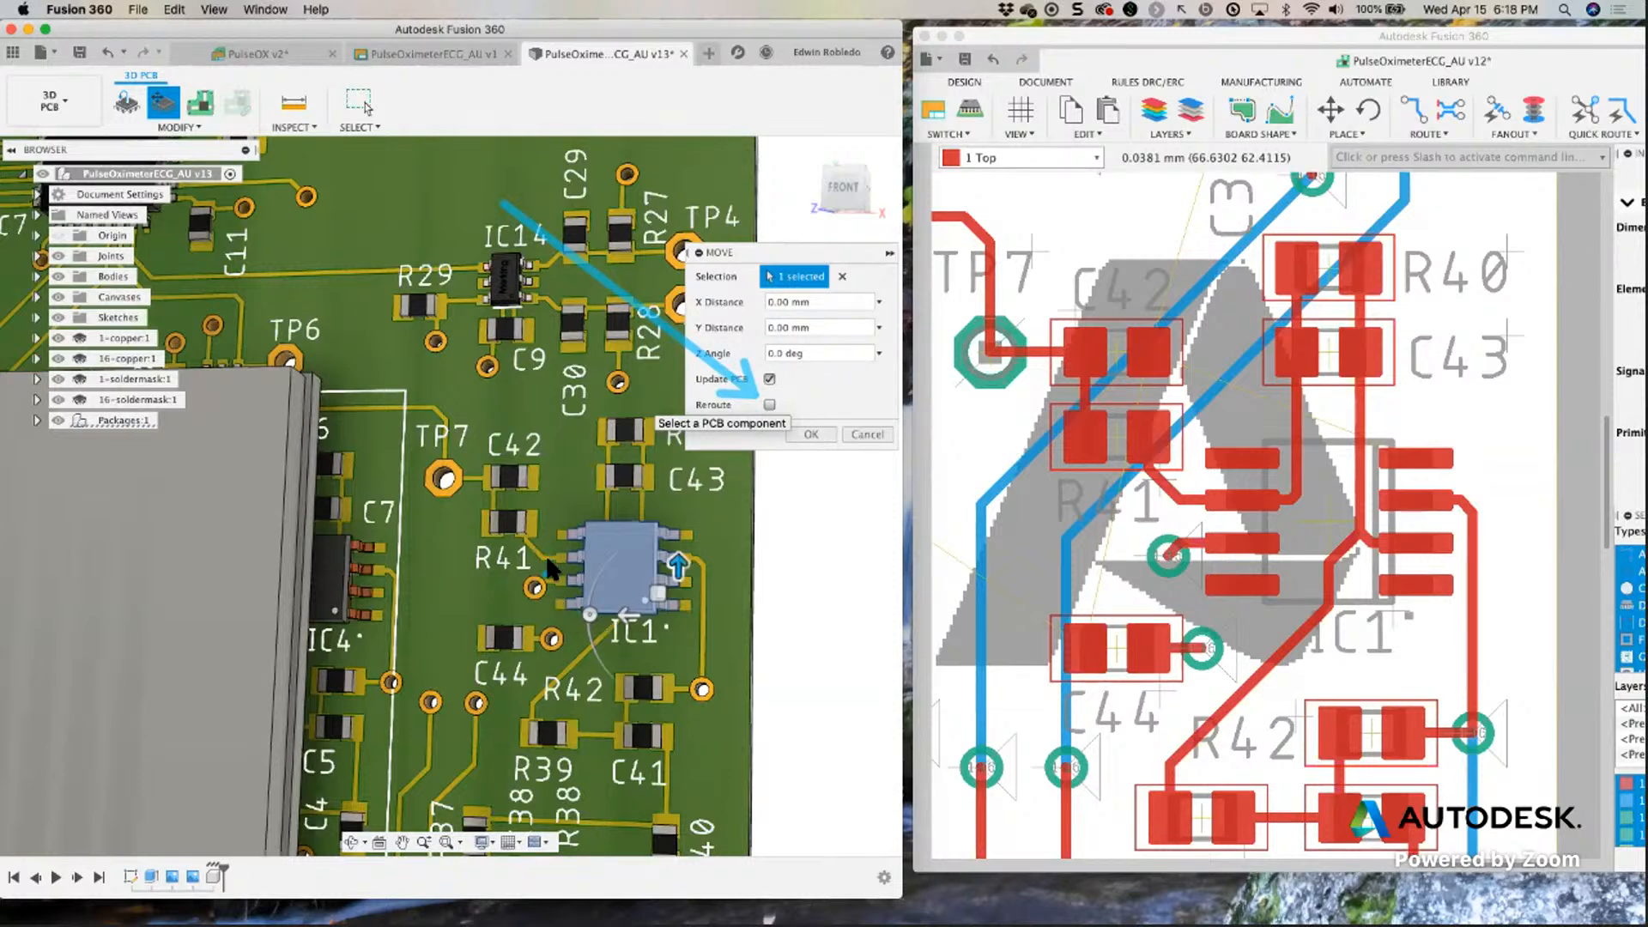
click(770, 405)
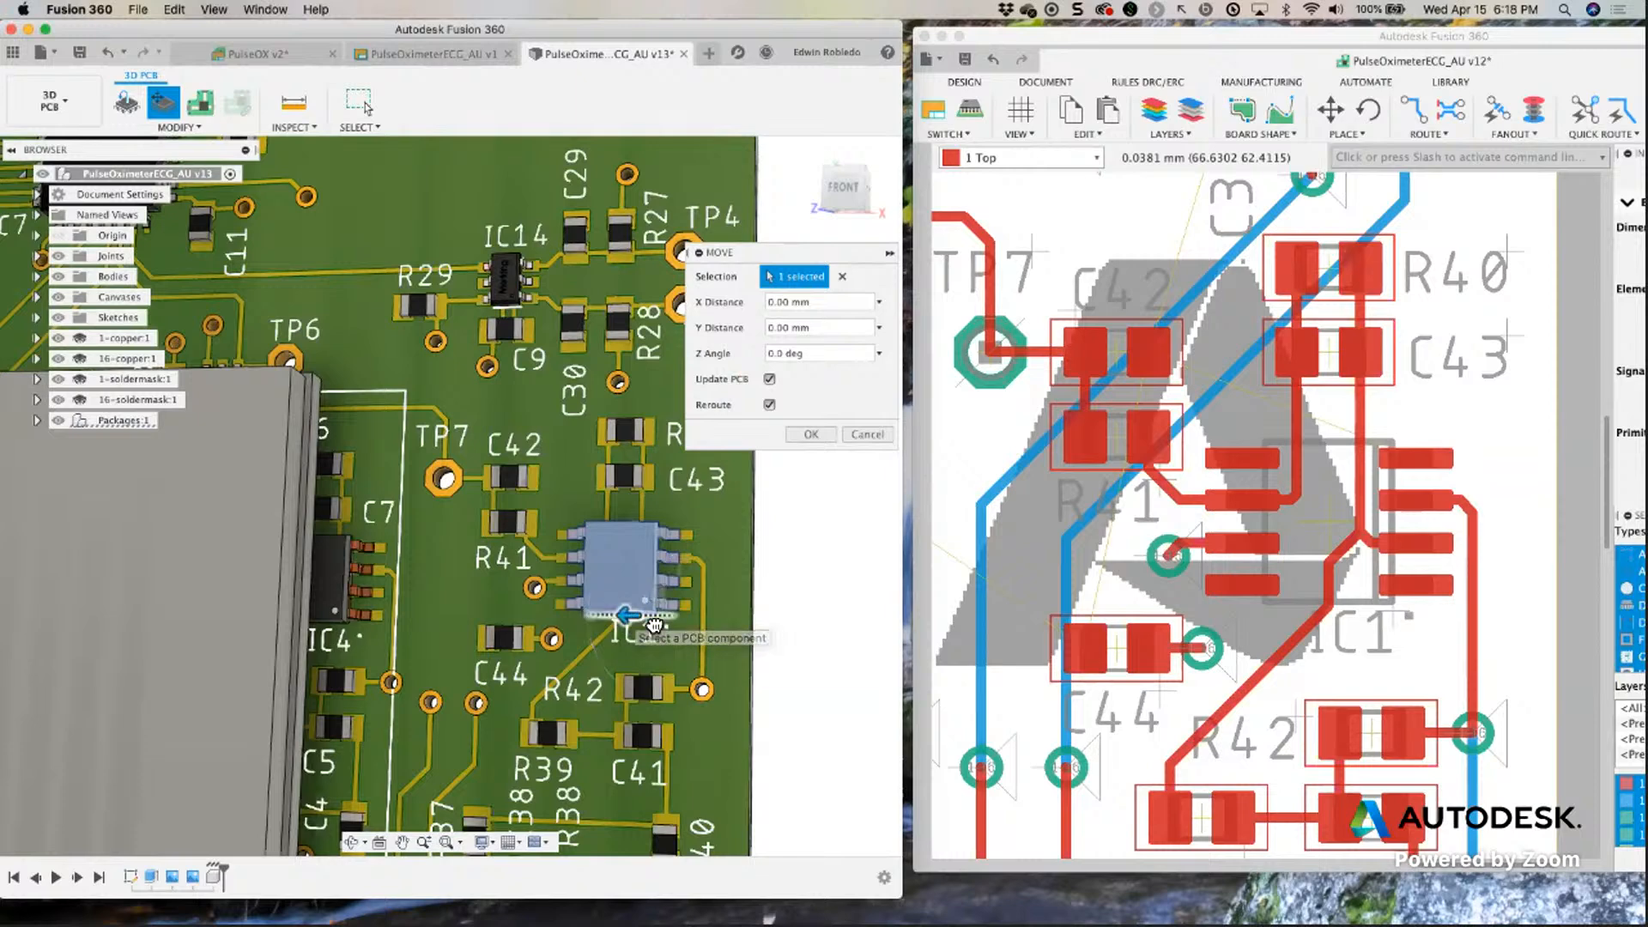
drag(654, 624, 679, 649)
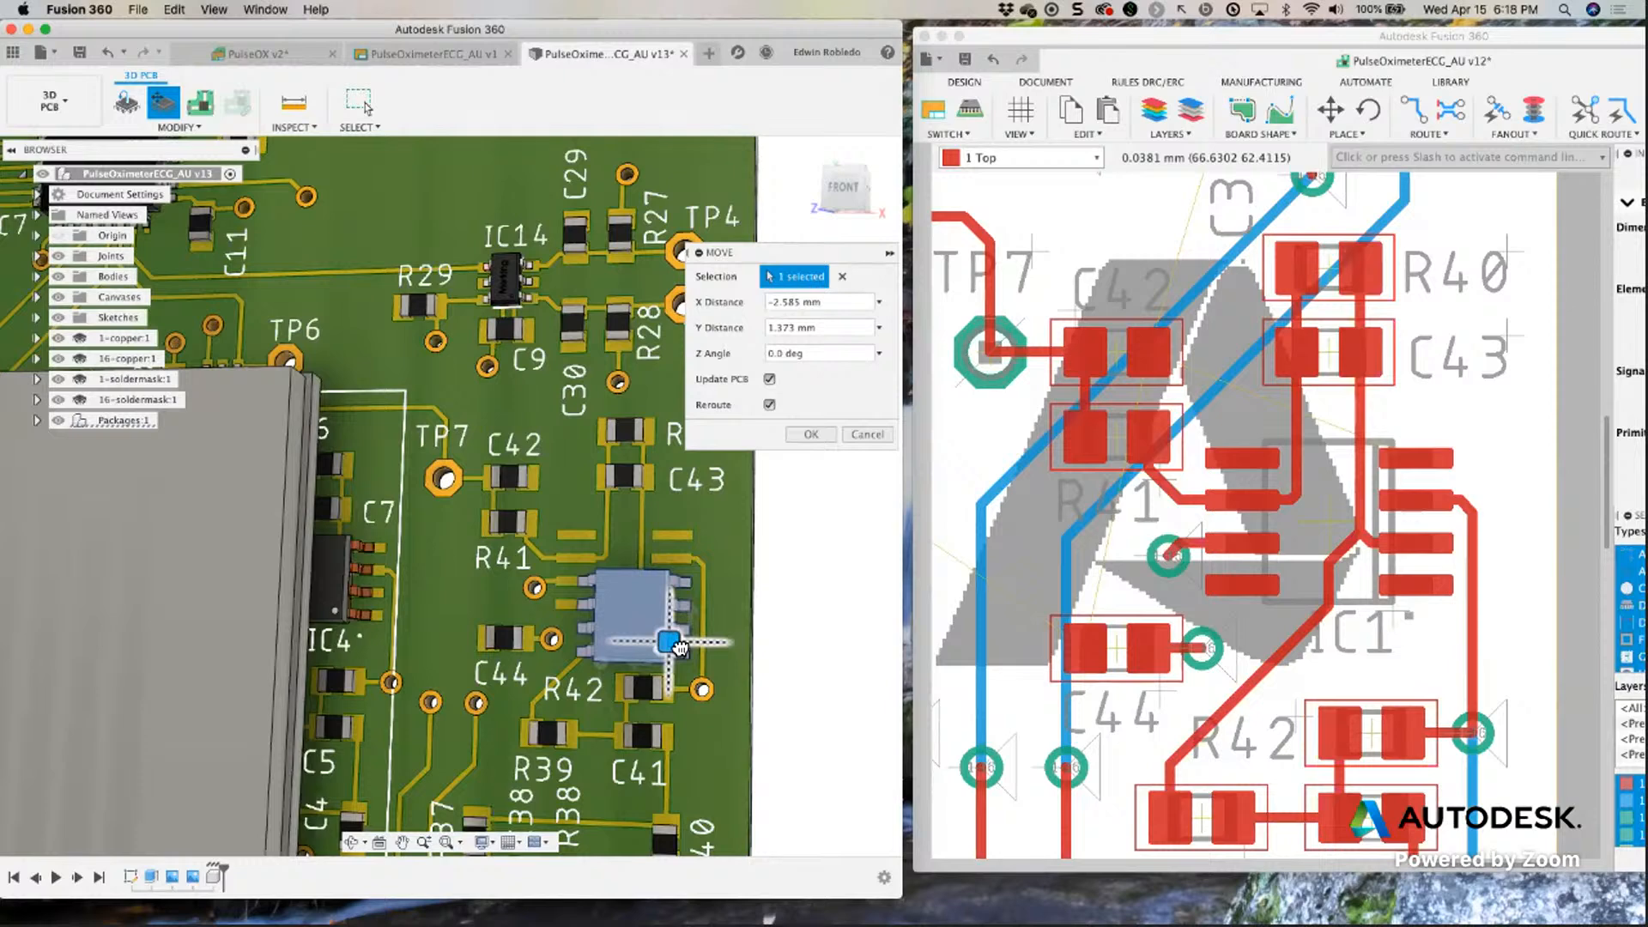
click(809, 437)
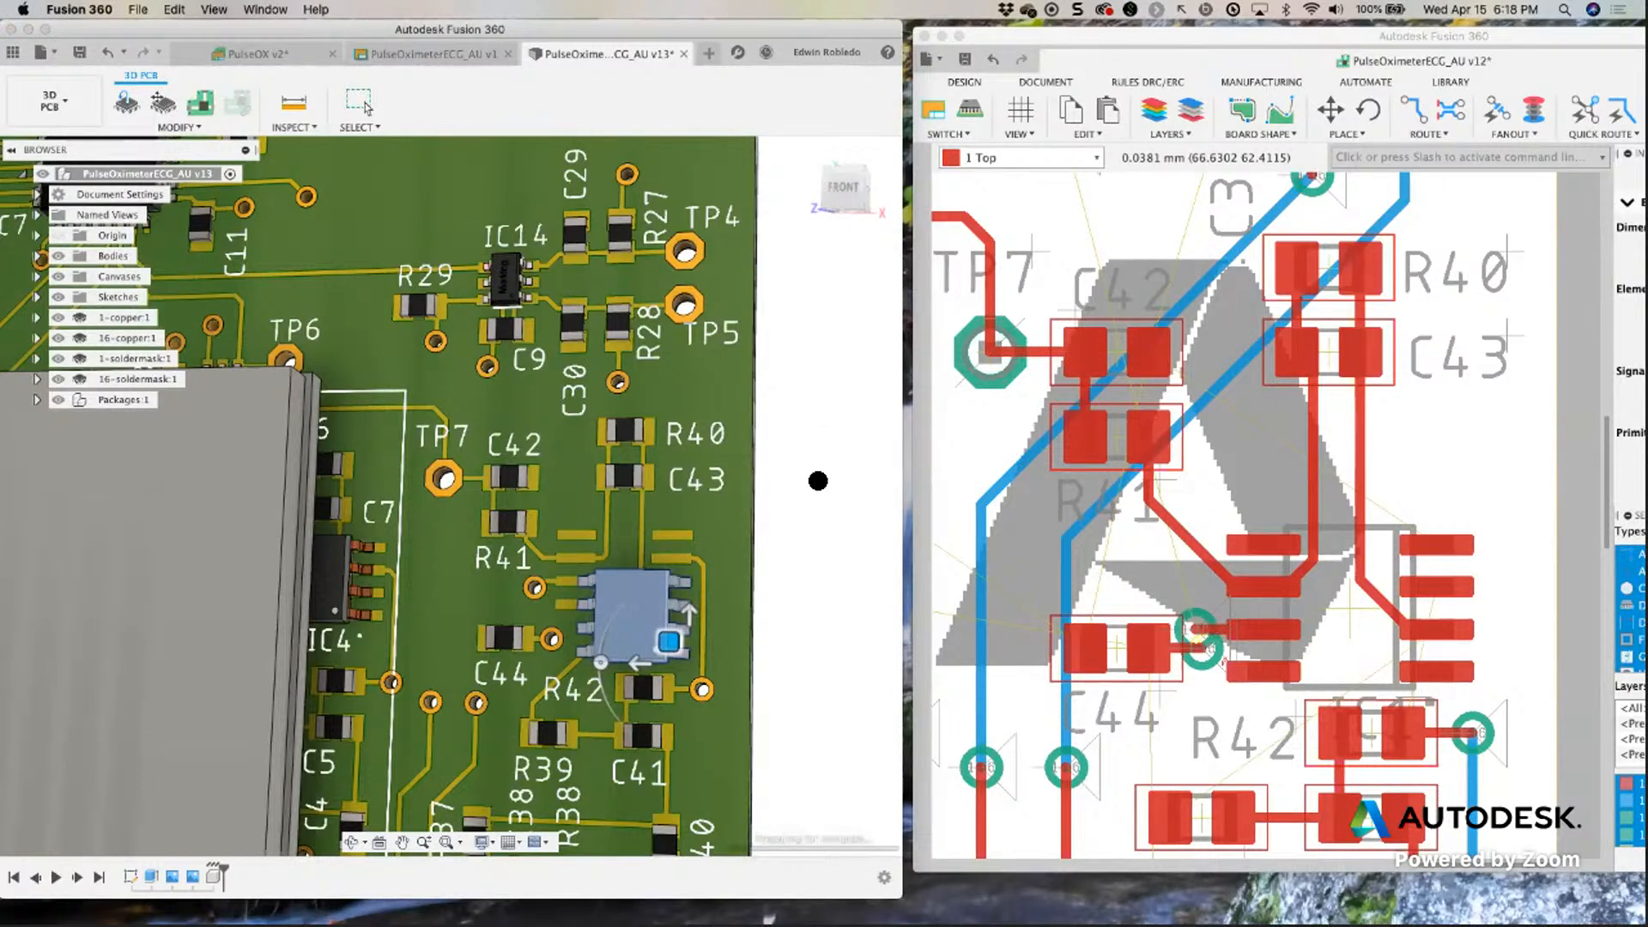
click(805, 466)
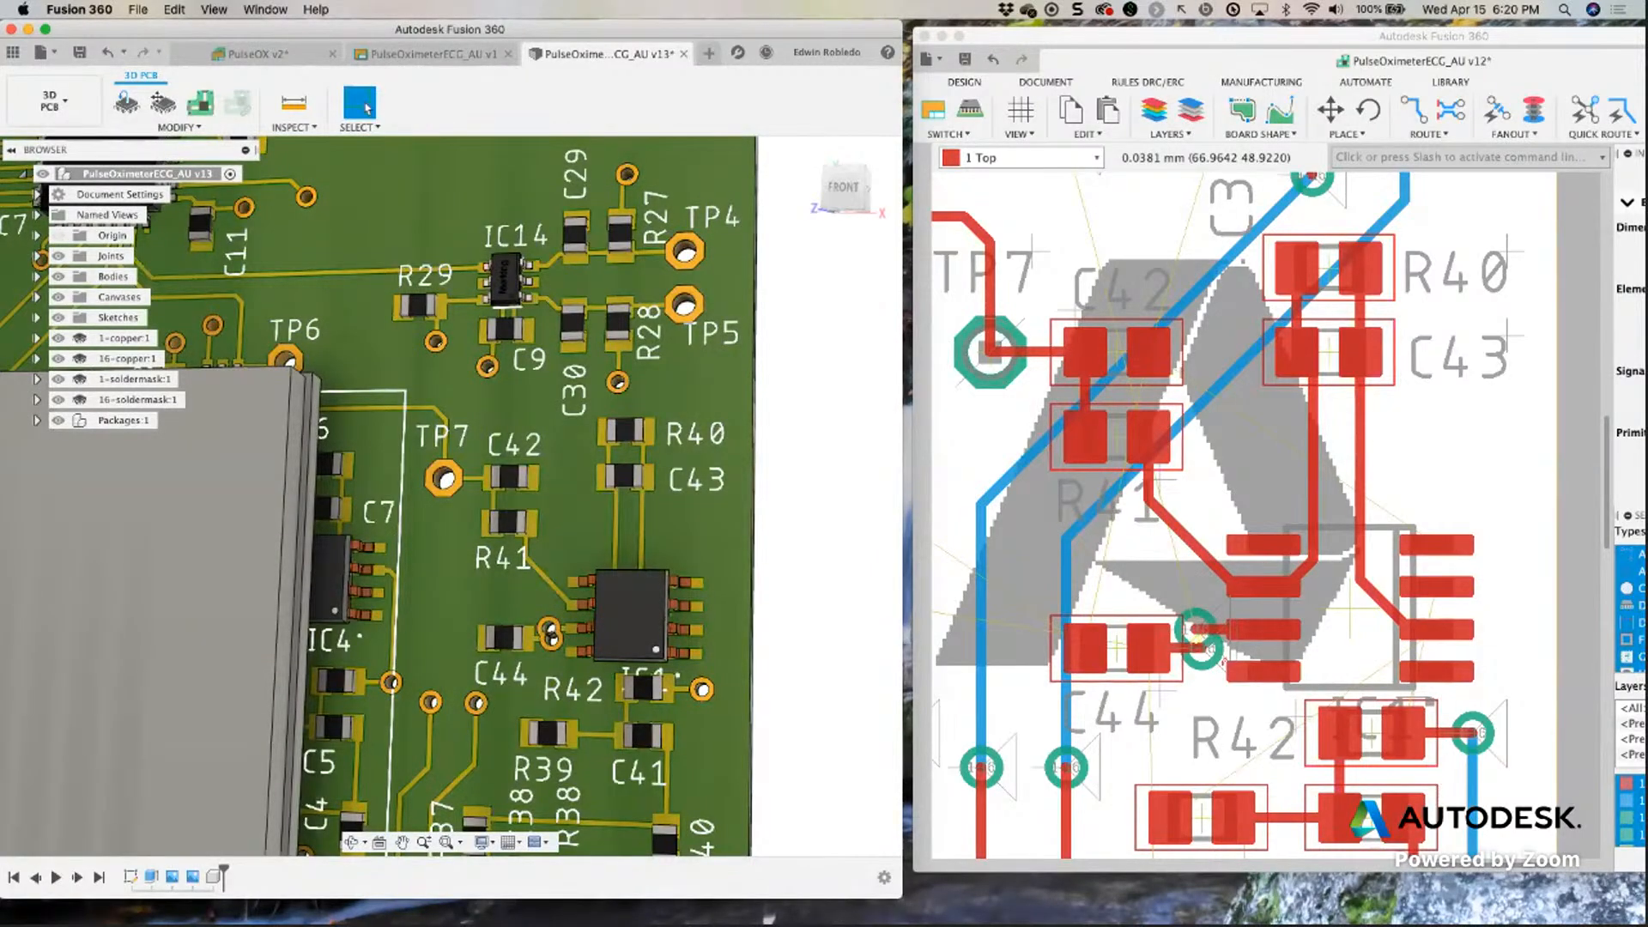
Switch to the PowerPoint presentation WebinarLiveStreamStartuP-Quarentine, present it from slide 4 and play the slide's video.
mouse_move(524, 920)
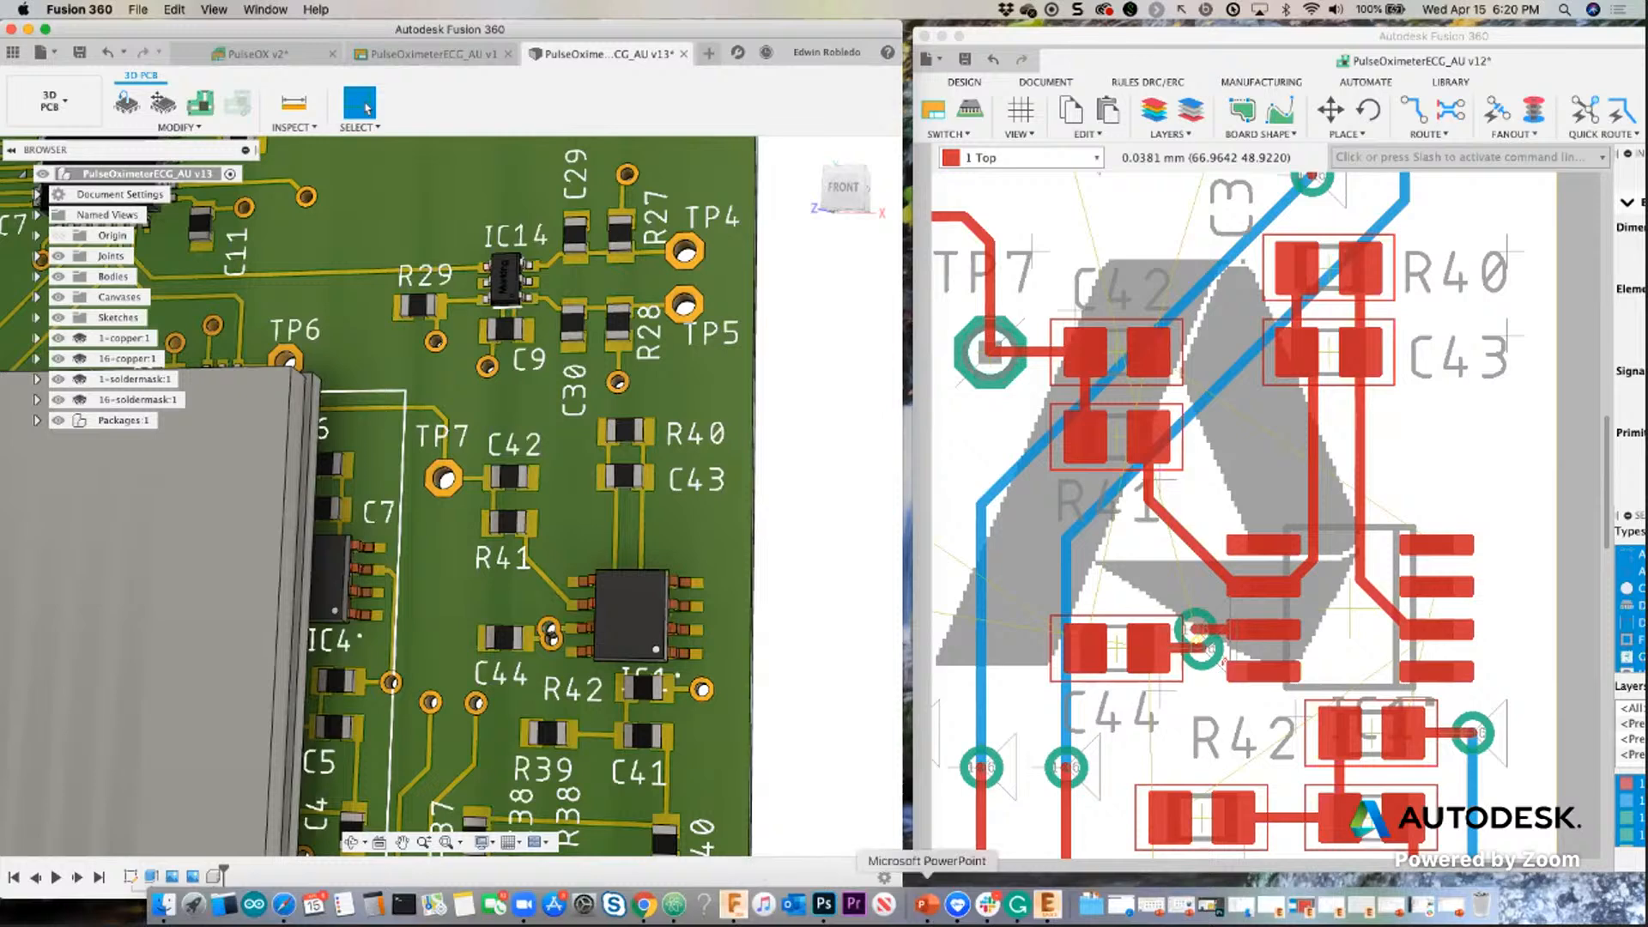
click(936, 908)
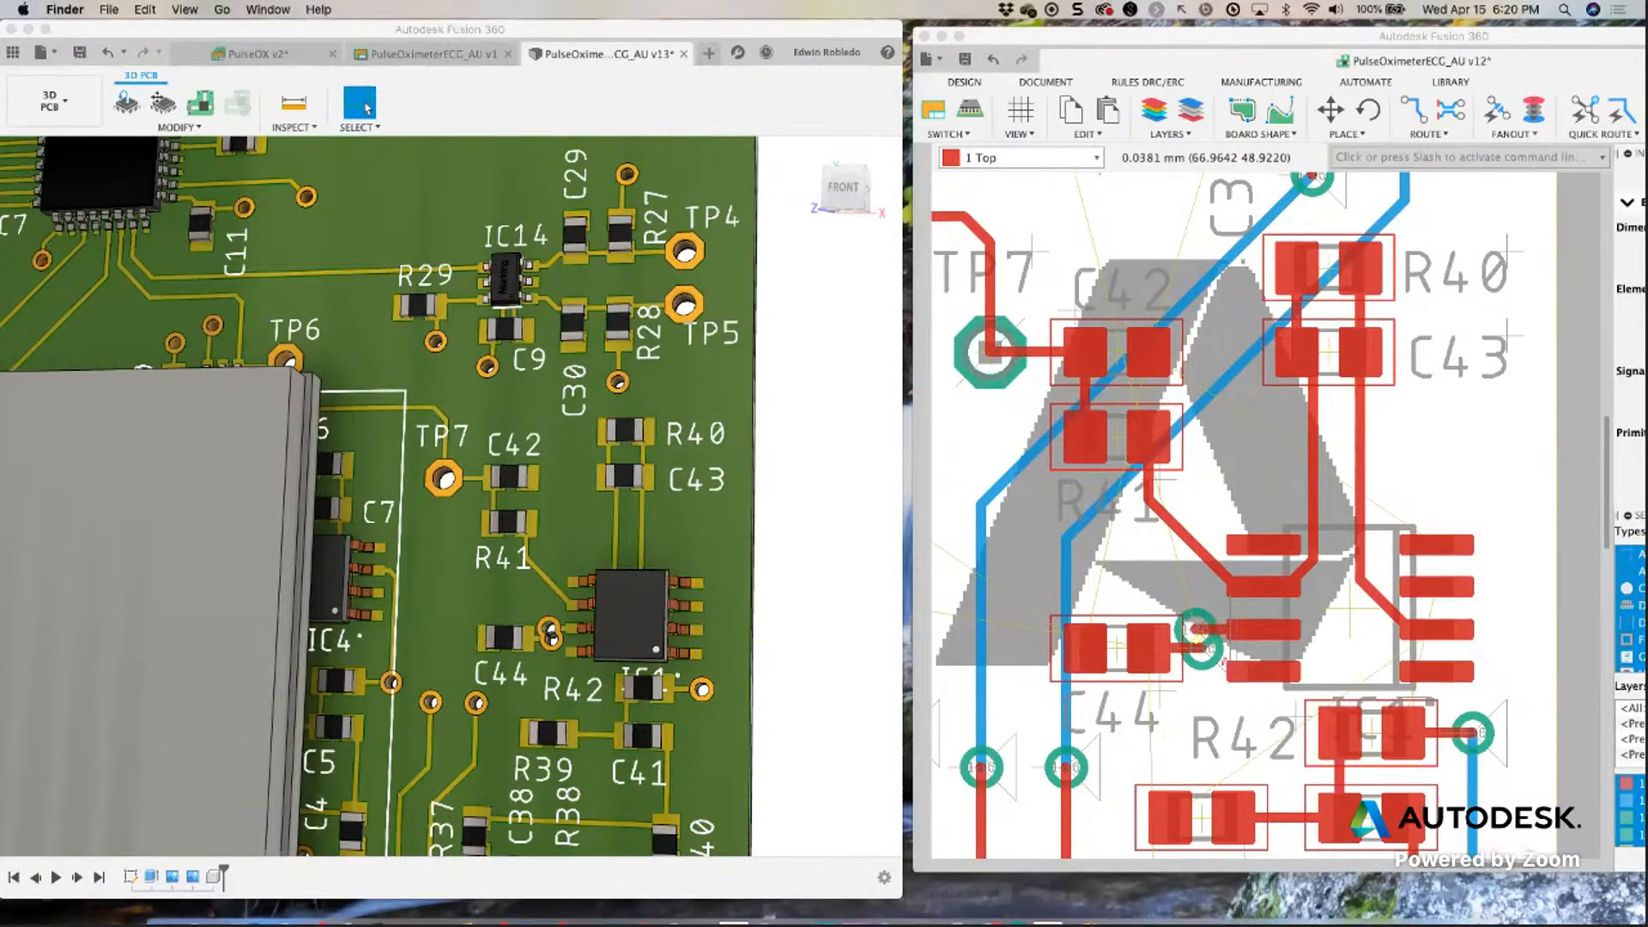
right_click(927, 905)
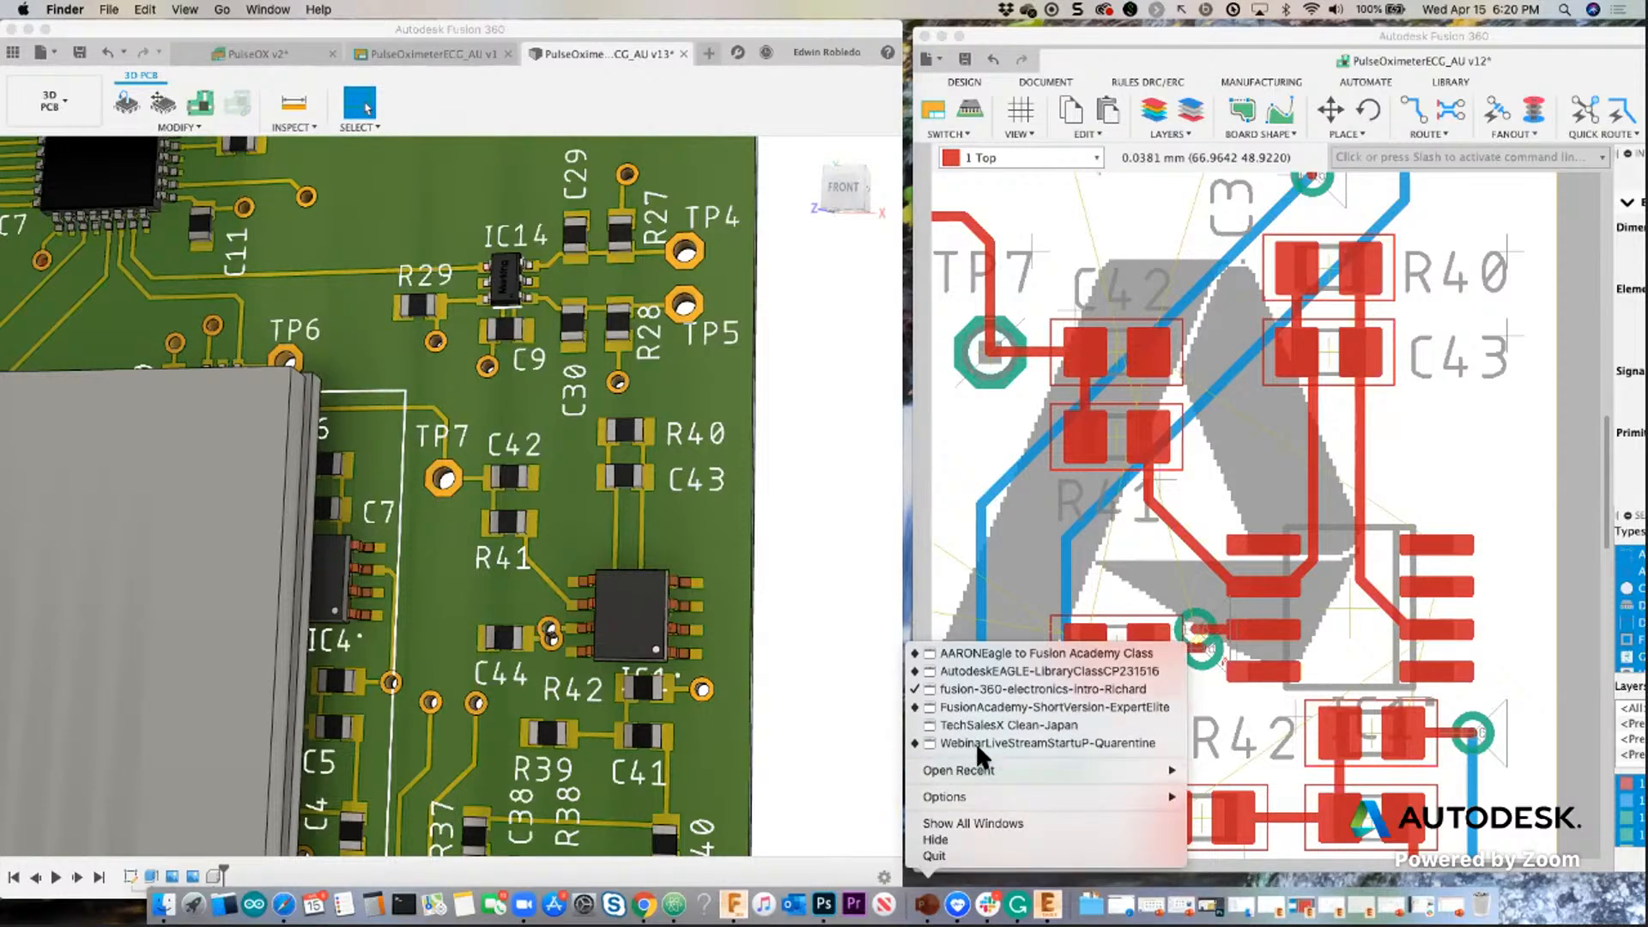
click(975, 741)
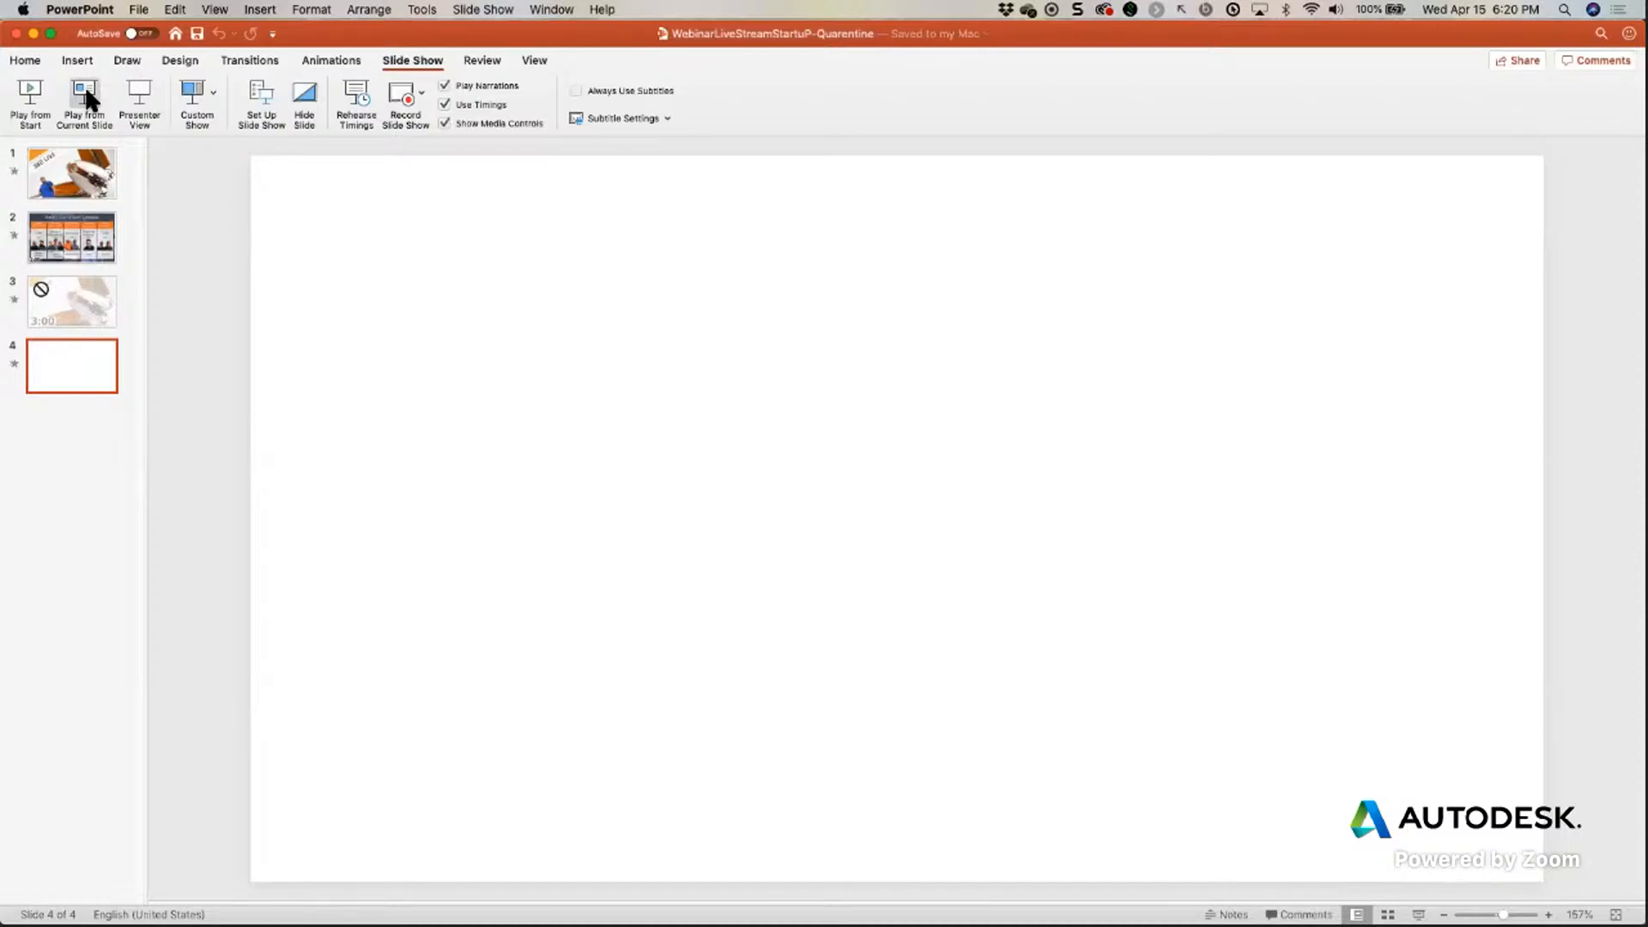
click(85, 86)
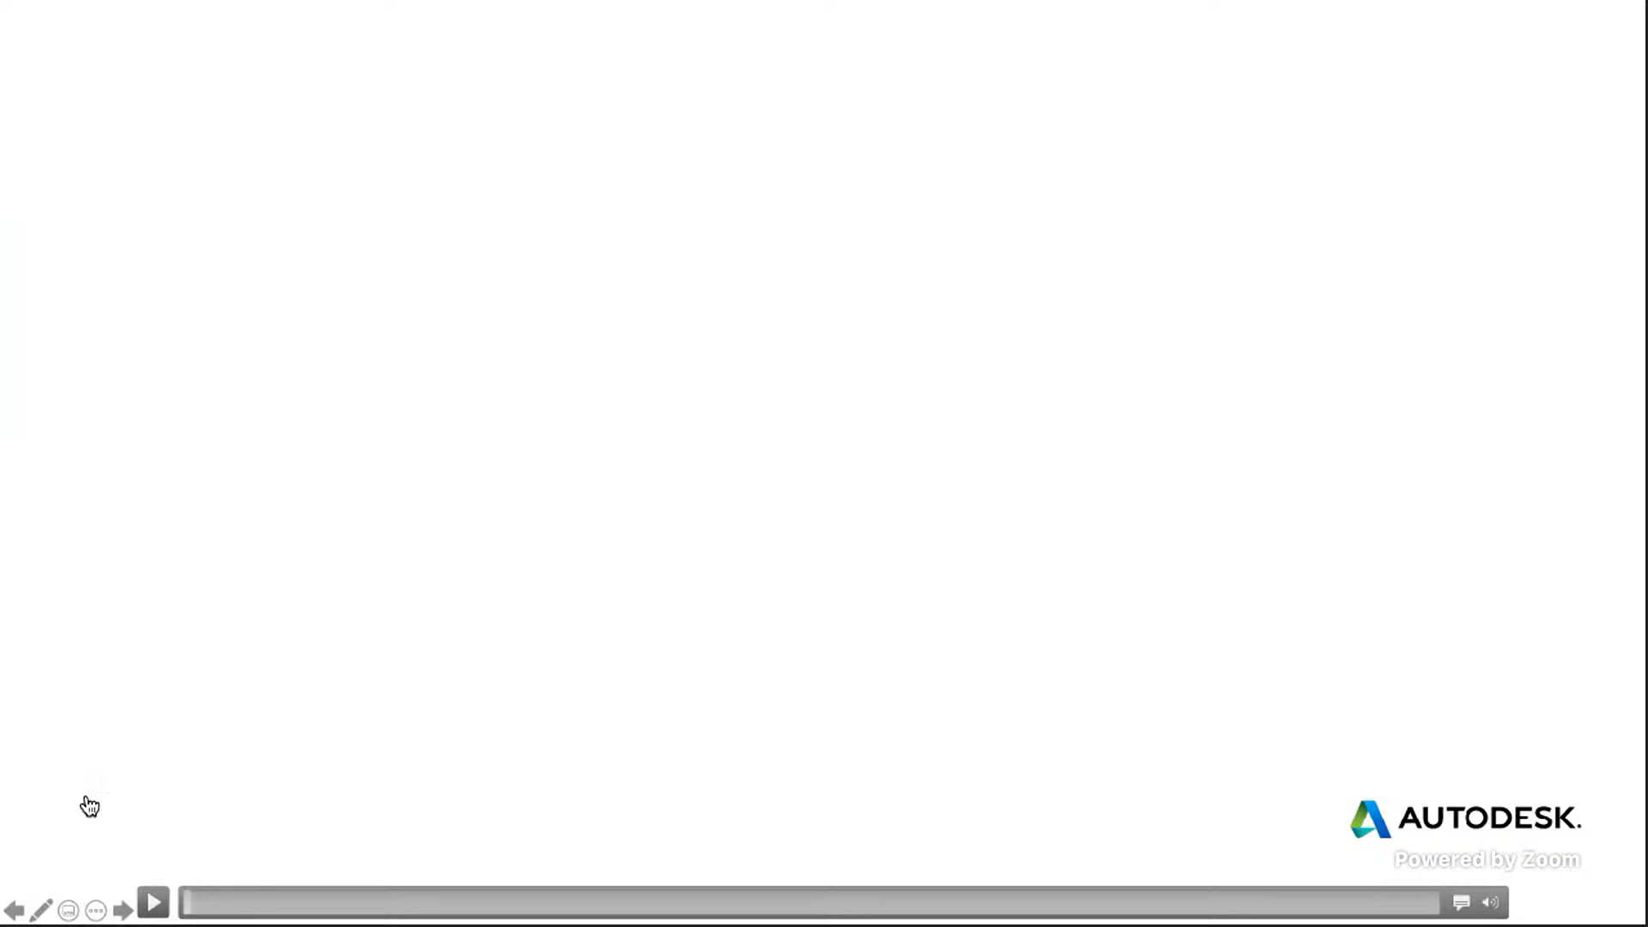
click(153, 902)
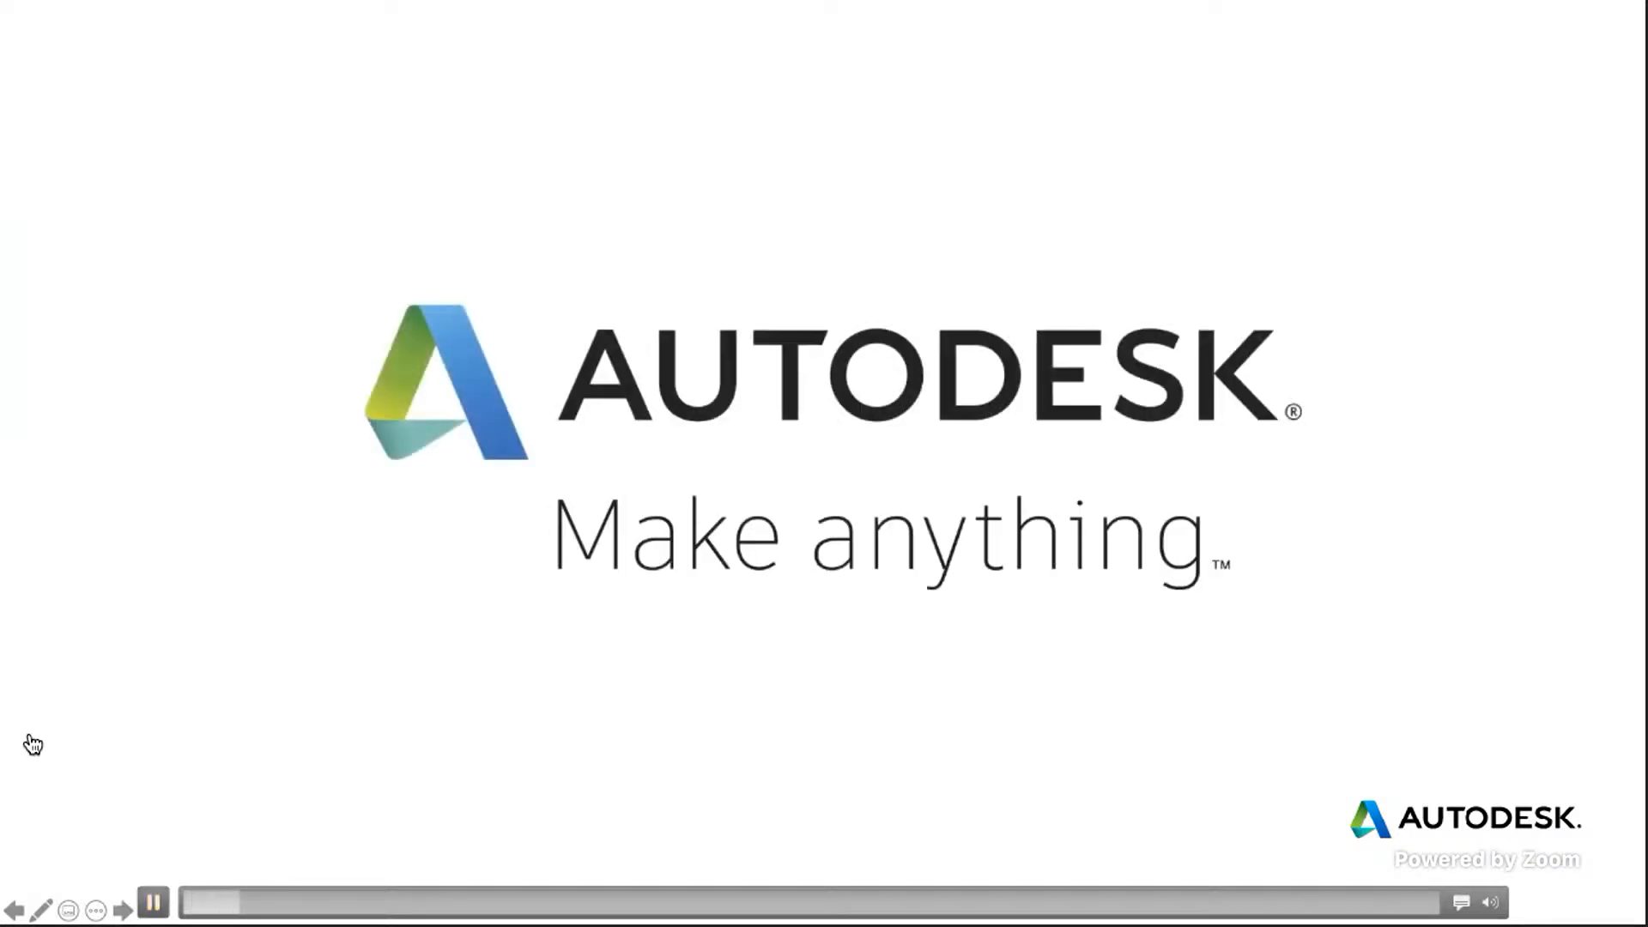